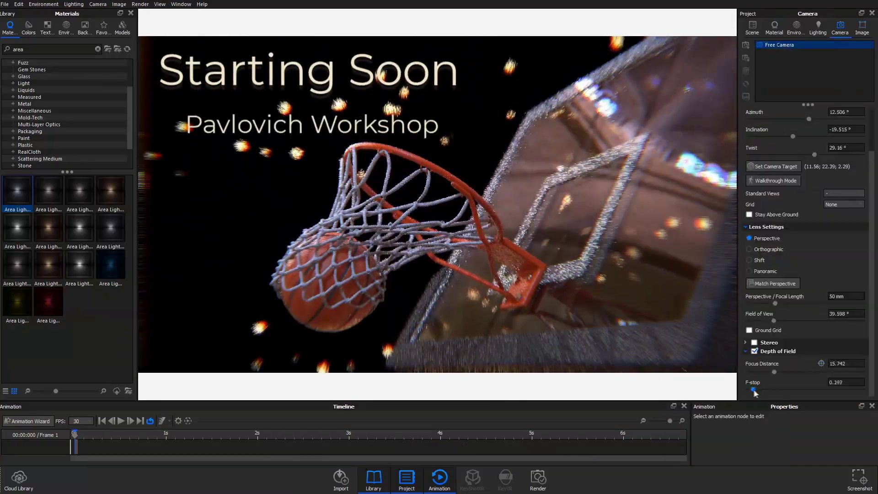
mouse_move(754, 389)
mouse_down()
mouse_move(769, 388)
mouse_move(762, 392)
mouse_up()
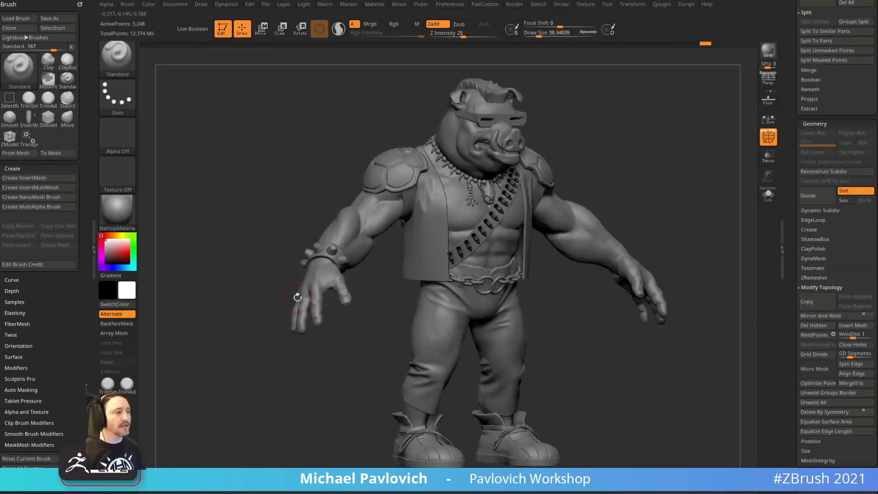
drag(297, 297, 610, 144)
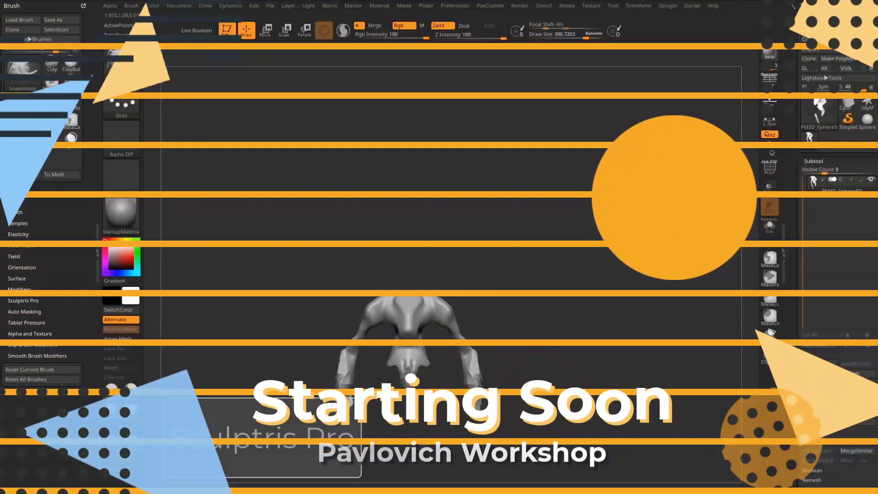
drag(540, 412, 420, 432)
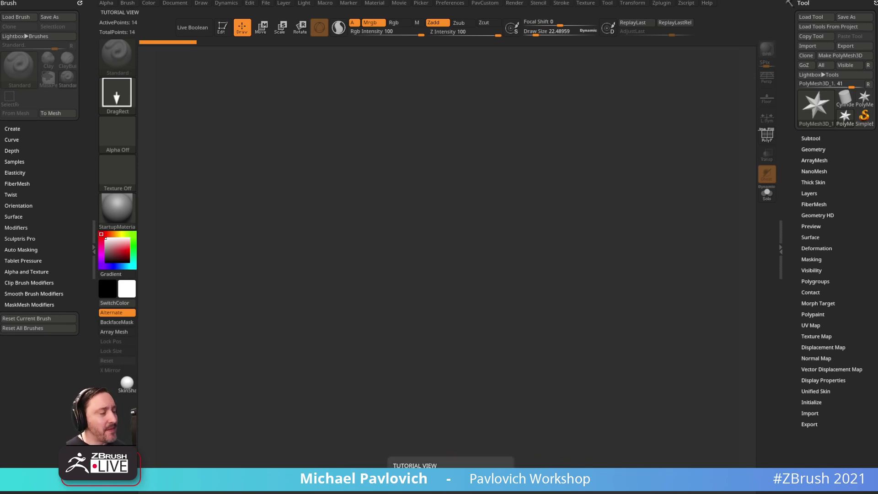
- View the Dice.jpg reference image of the worn red dice
key(s)
drag(455, 221, 471, 221)
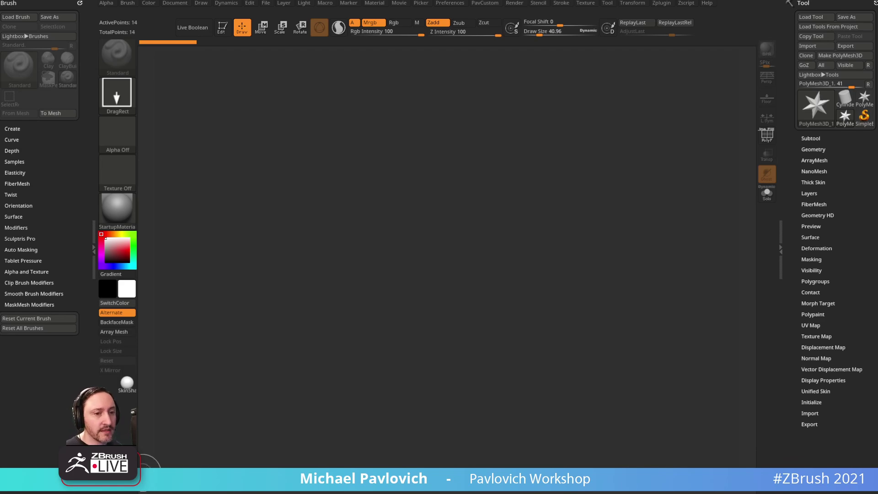
drag(578, 176, 485, 107)
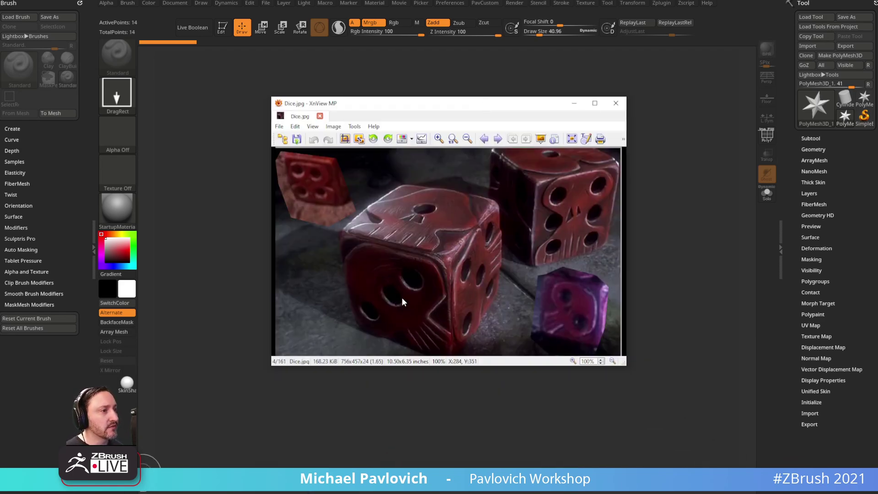
drag(479, 108, 308, 493)
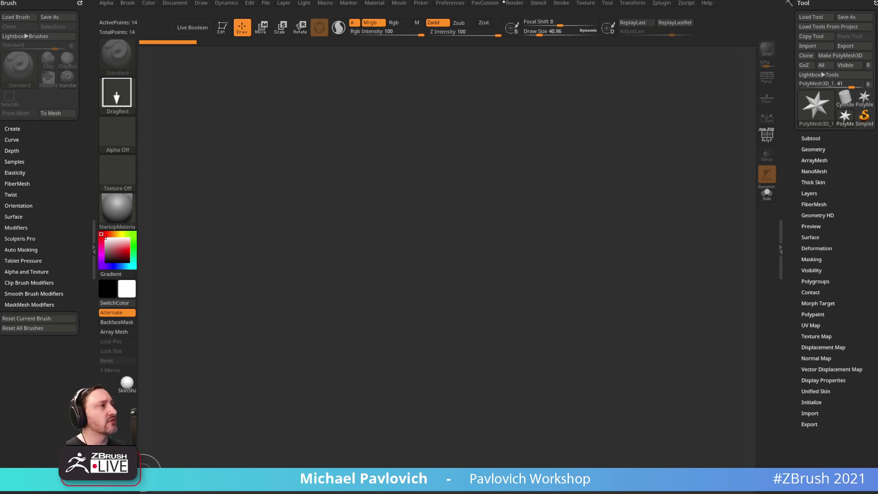
- Reduce the brush draw size to about 36
key(s)
click(471, 203)
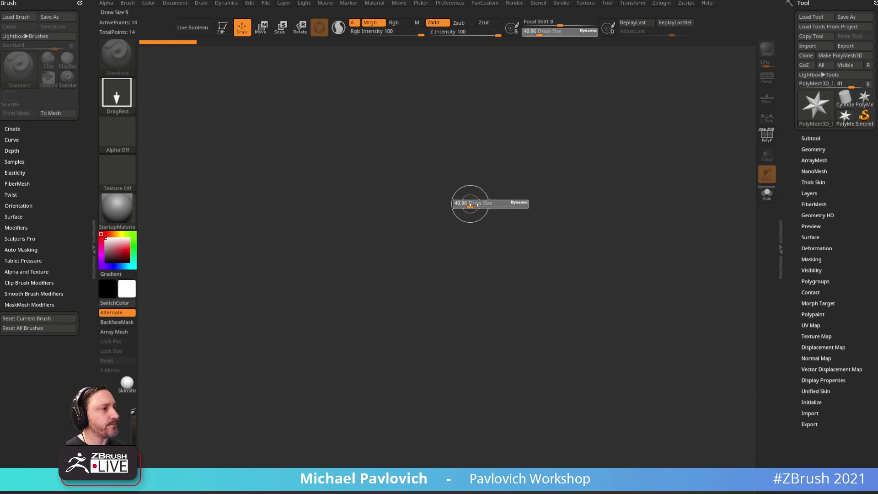
key(s)
click(472, 203)
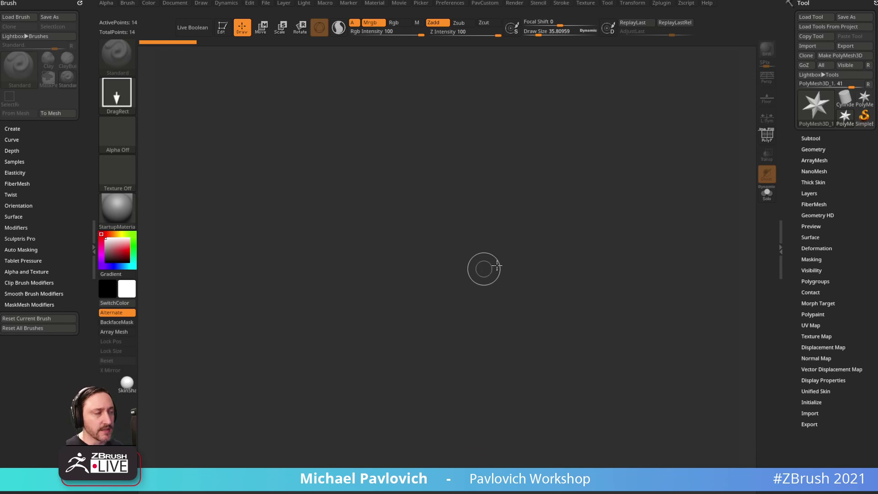
- Try a SimpleBrush stroke on the empty canvas and clear the canvas
click(817, 106)
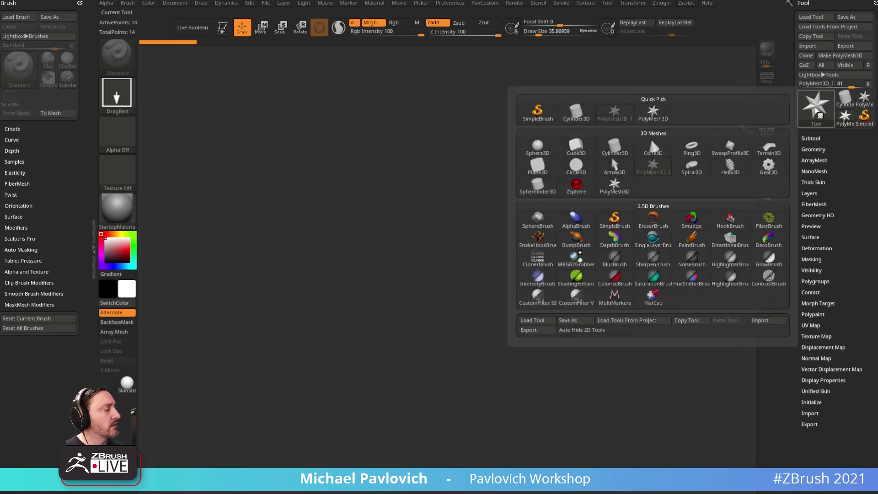
click(864, 118)
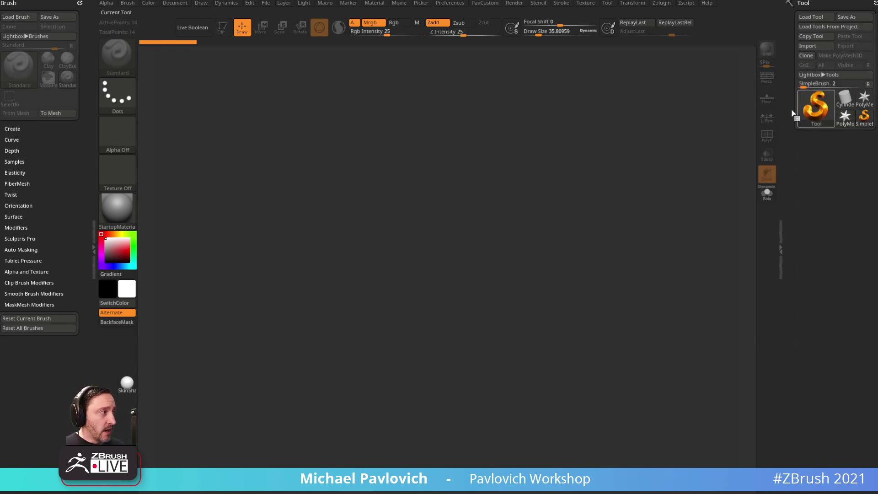
click(814, 104)
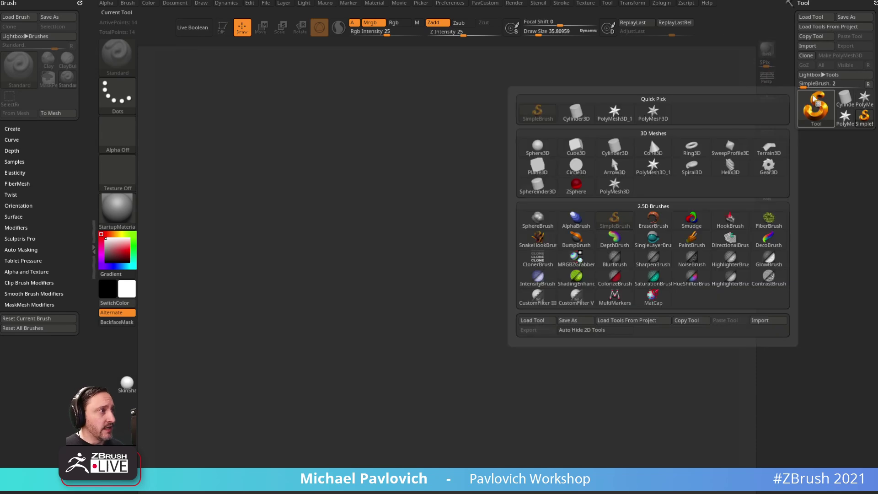
click(820, 109)
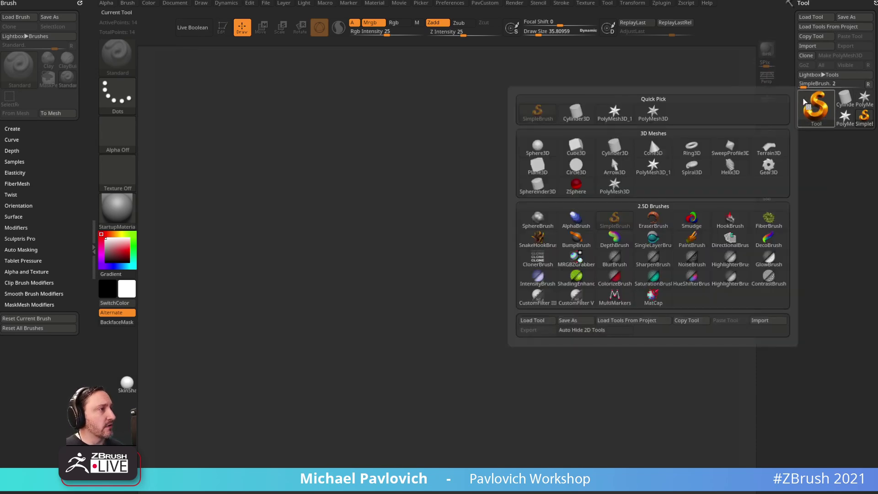
mouse_move(421, 152)
mouse_down()
mouse_move(492, 145)
mouse_move(465, 192)
mouse_move(577, 160)
mouse_up()
key(ctrl+n)
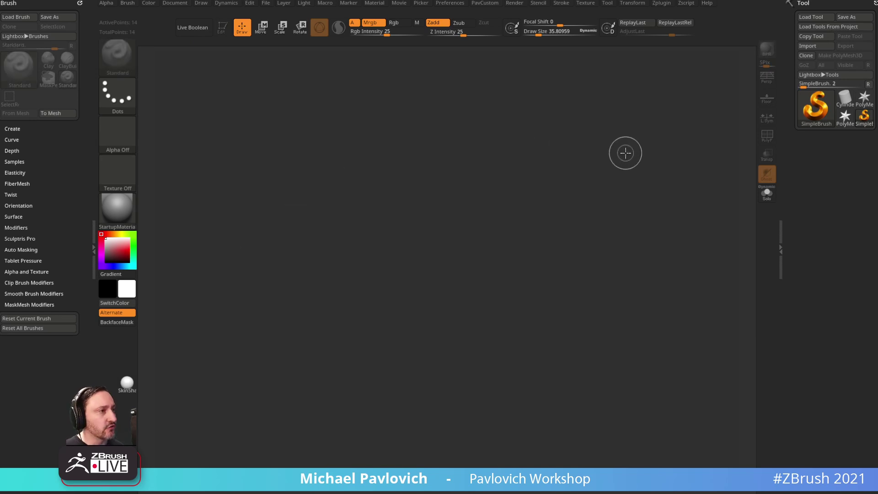
- Draw a Cube3D primitive in the middle of the canvas and put it into Edit mode
click(820, 106)
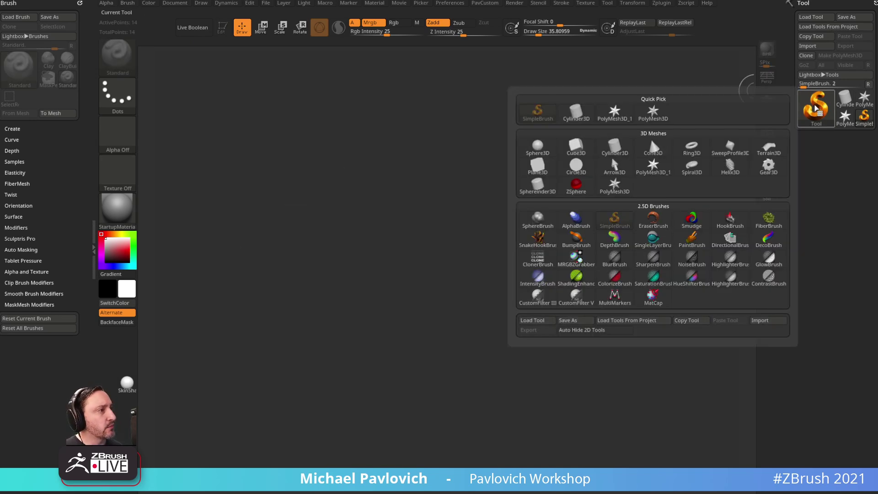
mouse_move(647, 175)
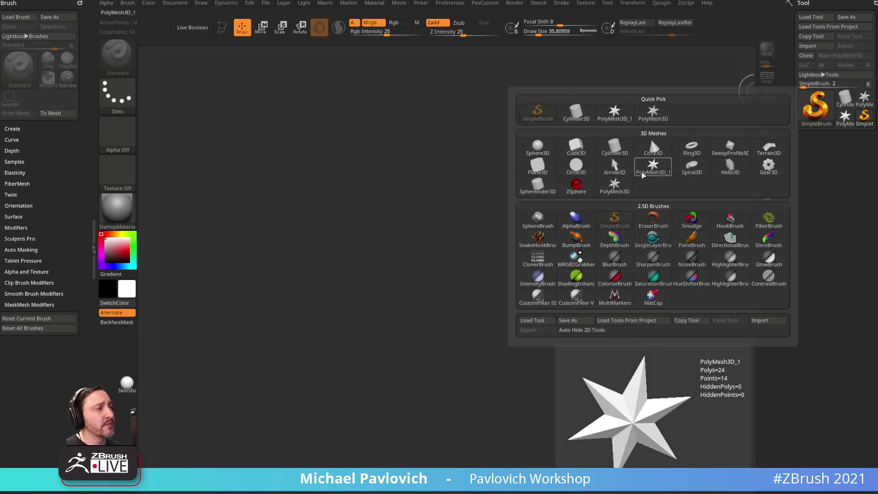
click(576, 146)
drag(423, 295, 464, 410)
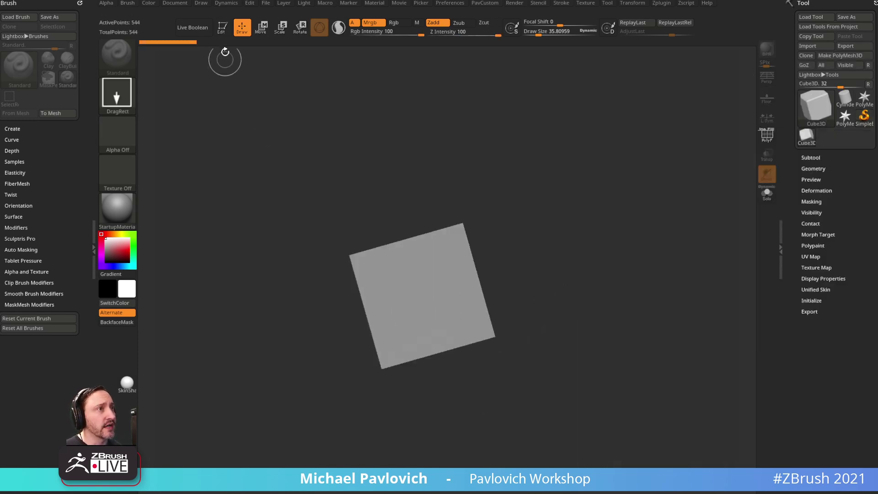
key(t)
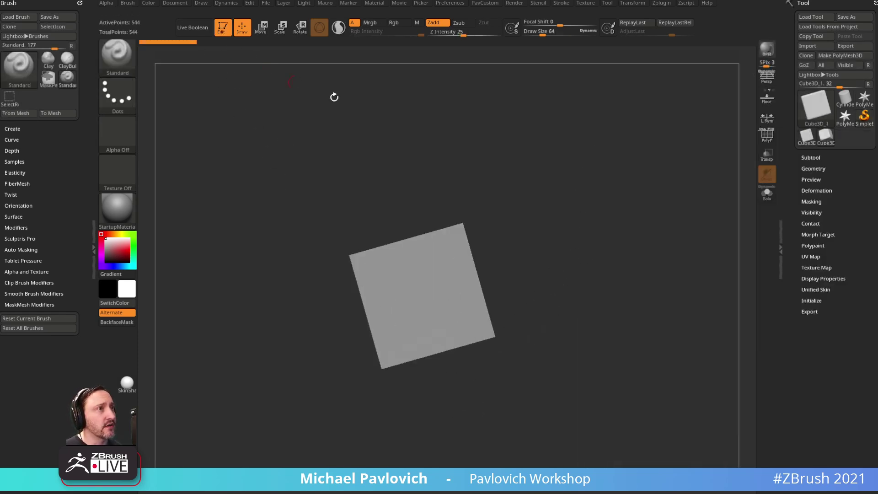
- Turn on the polyframe display and view the cube's wireframe from an angle above
click(768, 138)
mouse_move(634, 214)
shift+mouse_down()
mouse_move(653, 206)
mouse_move(639, 233)
shift+mouse_up()
mouse_move(585, 224)
alt+mouse_down()
mouse_move(579, 205)
mouse_move(587, 218)
alt+mouse_up()
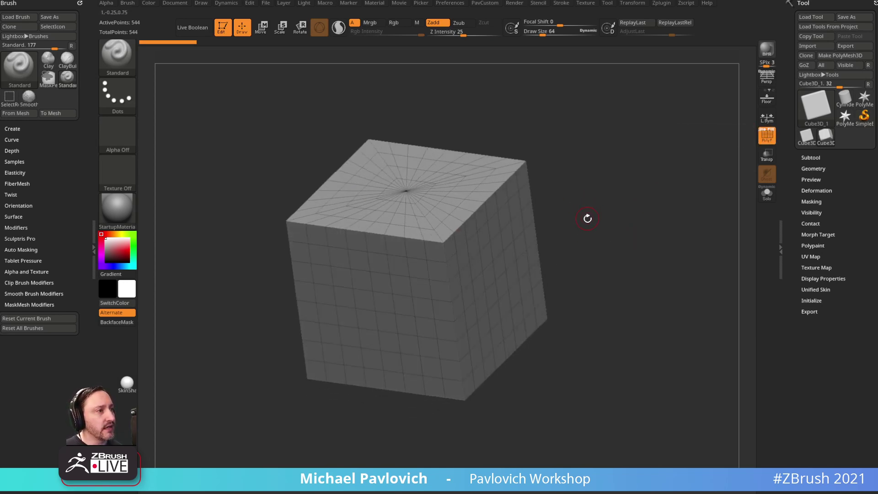
- Set HDivide to 4 in the cube primitive's Initialize settings
click(810, 300)
drag(787, 228, 786, 151)
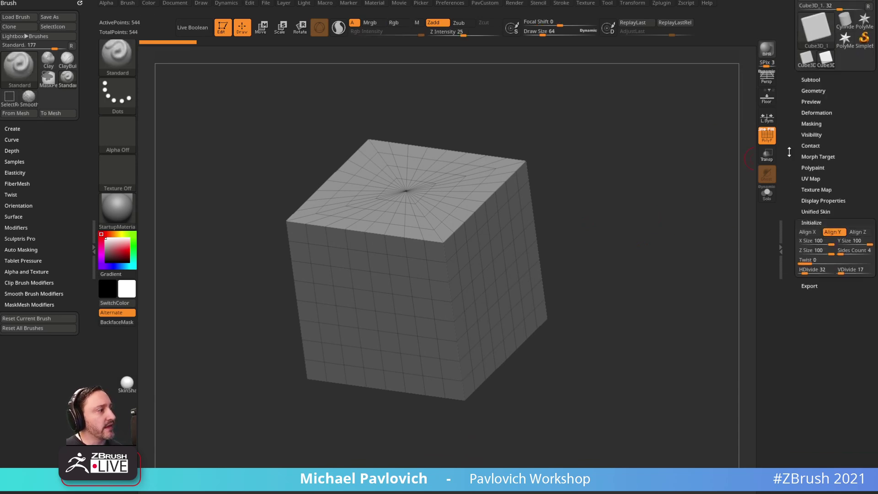
mouse_move(844, 255)
mouse_down()
mouse_move(825, 254)
mouse_move(834, 253)
mouse_up()
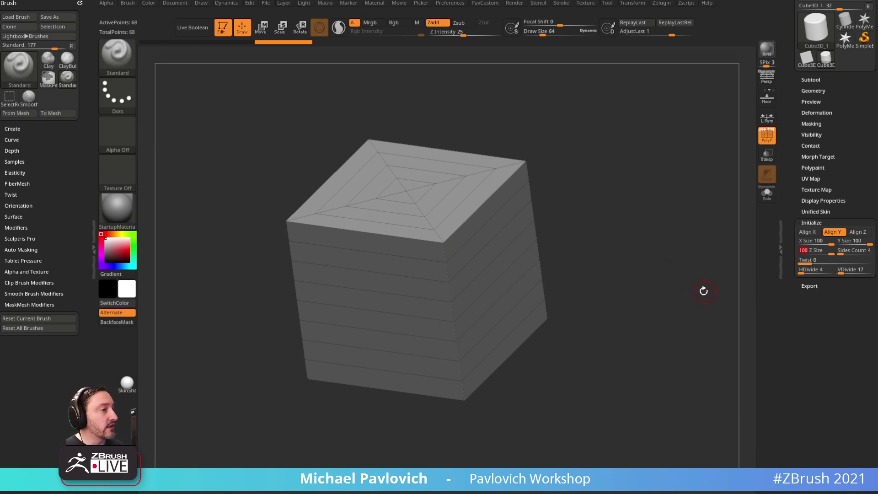
drag(643, 246, 608, 186)
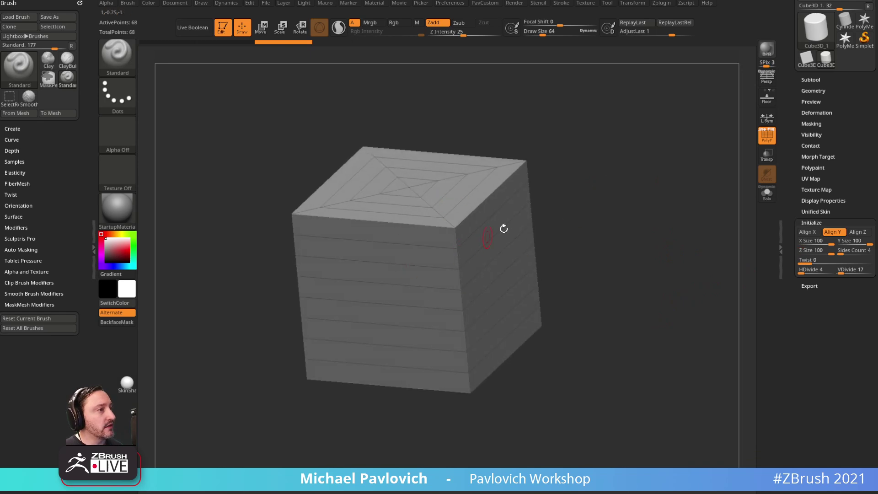
- Convert the cube primitive to a PolyMesh3D and give it the SkinShade4 material
drag(792, 107, 797, 190)
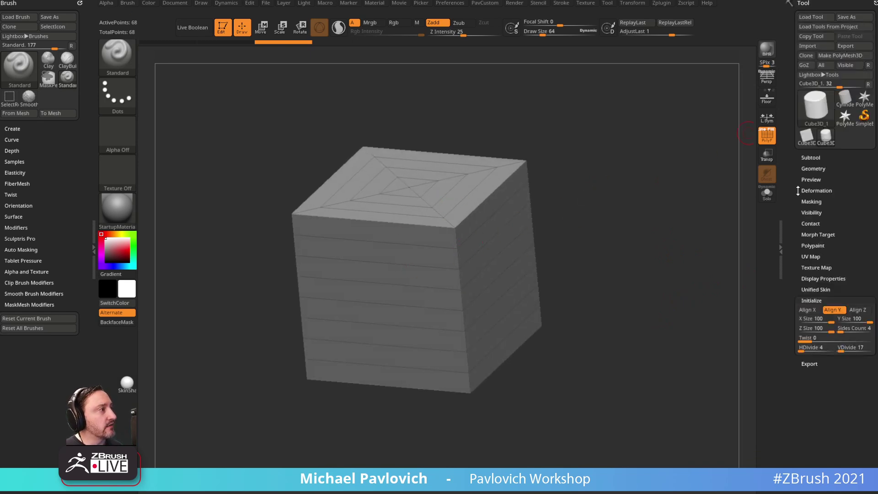
click(825, 56)
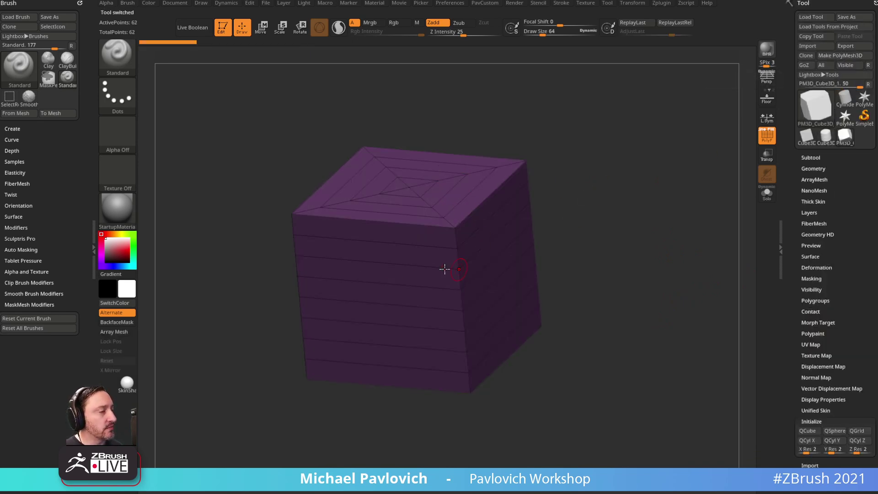
click(134, 215)
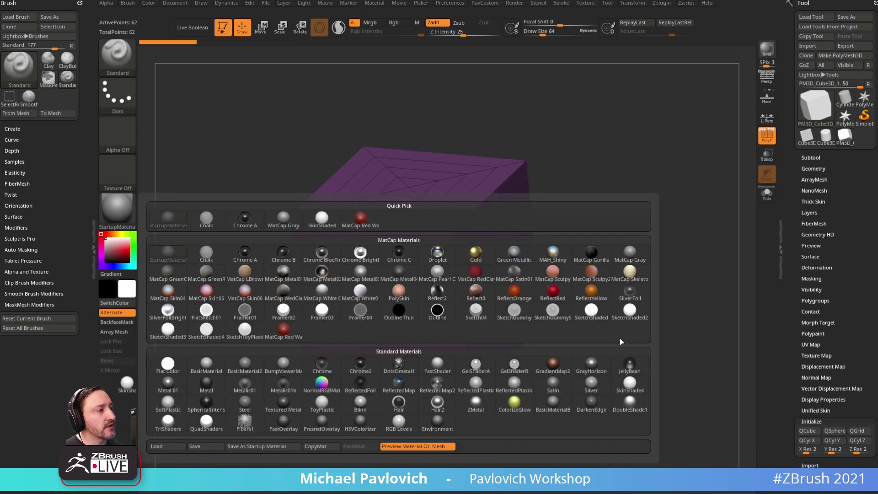
click(630, 385)
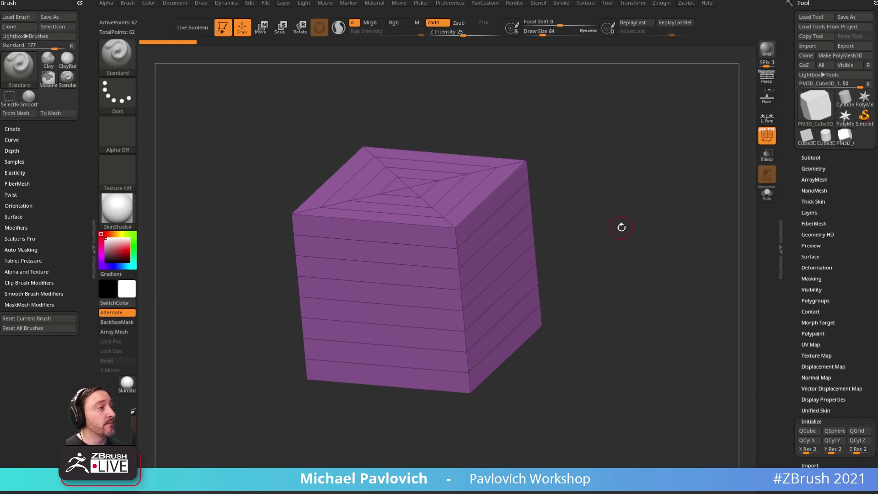
- Try DynaMesh on the cube at resolution 128 with Blur 0, and undo it
click(813, 169)
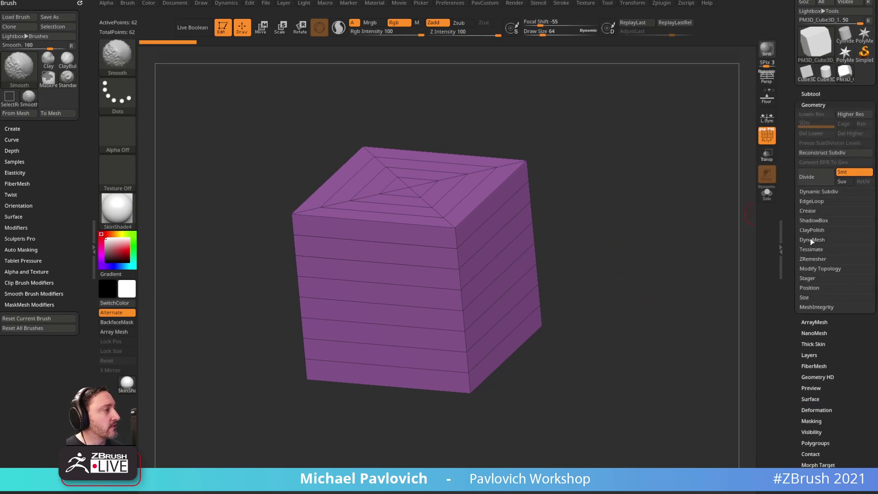
click(811, 239)
click(842, 260)
text(0)
click(812, 254)
drag(598, 157, 627, 219)
key(ctrl+z)
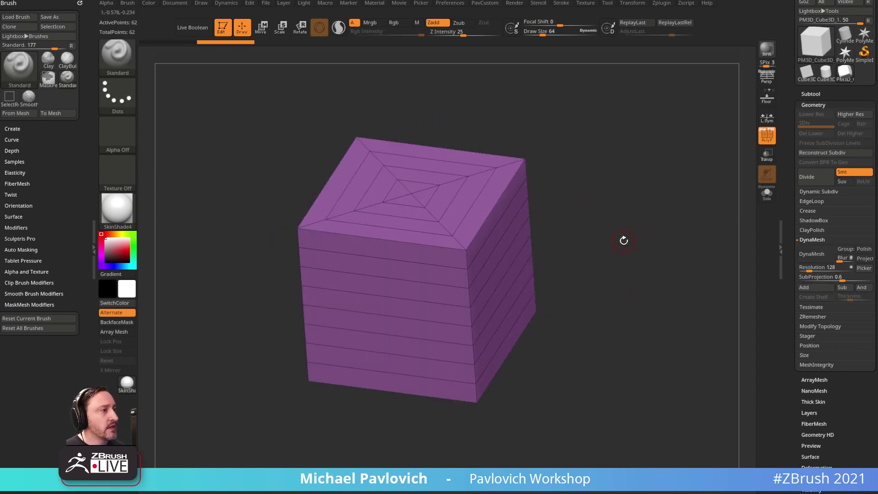
- ZRemesh the cube with DetectEdges on, AdaptiveSize 0 and the Half polygon target
scroll(785, 210, down, 2)
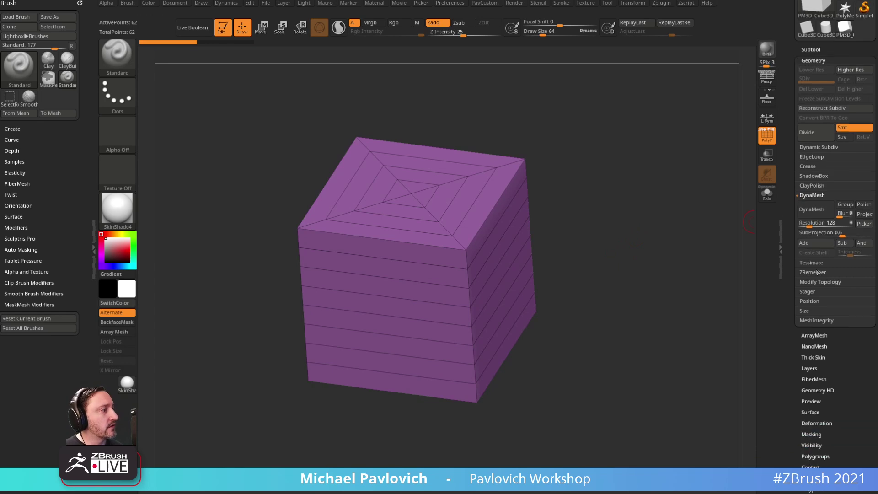
click(812, 272)
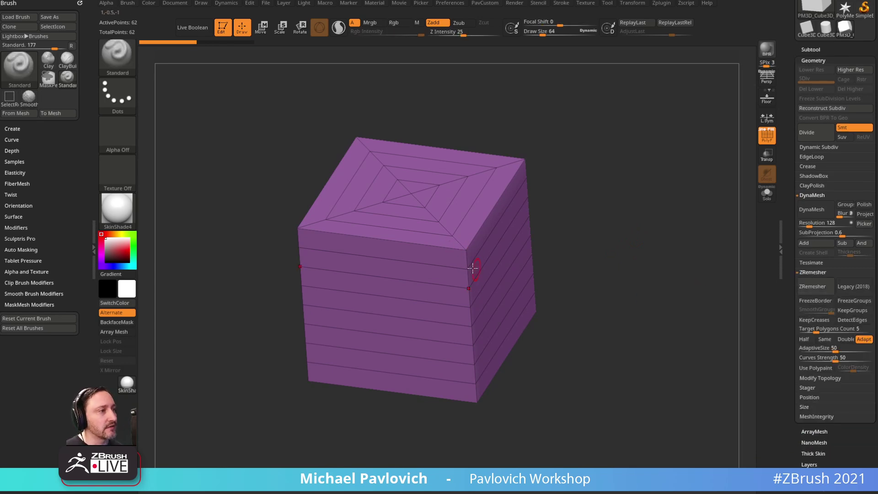
alt+drag(637, 230, 632, 219)
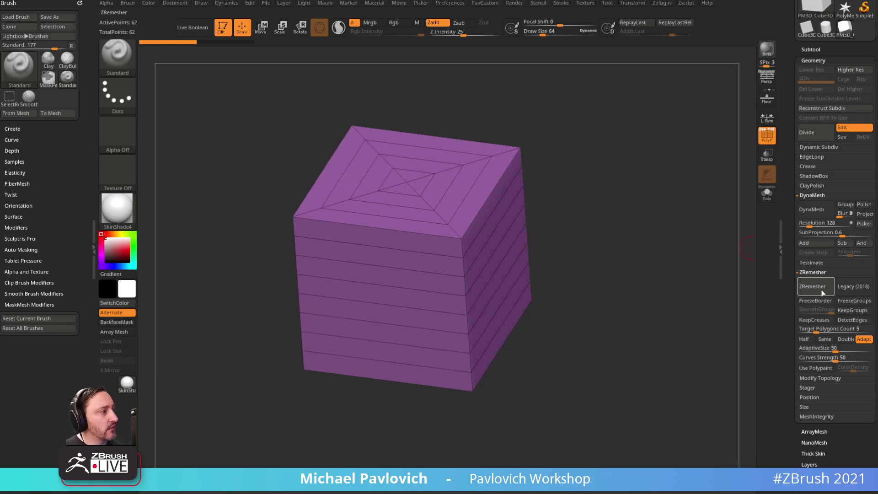
click(850, 320)
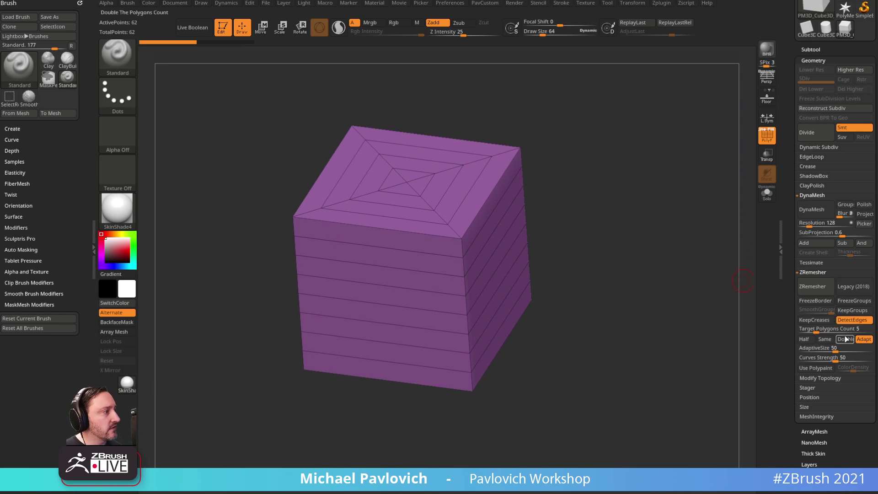
drag(820, 352, 761, 371)
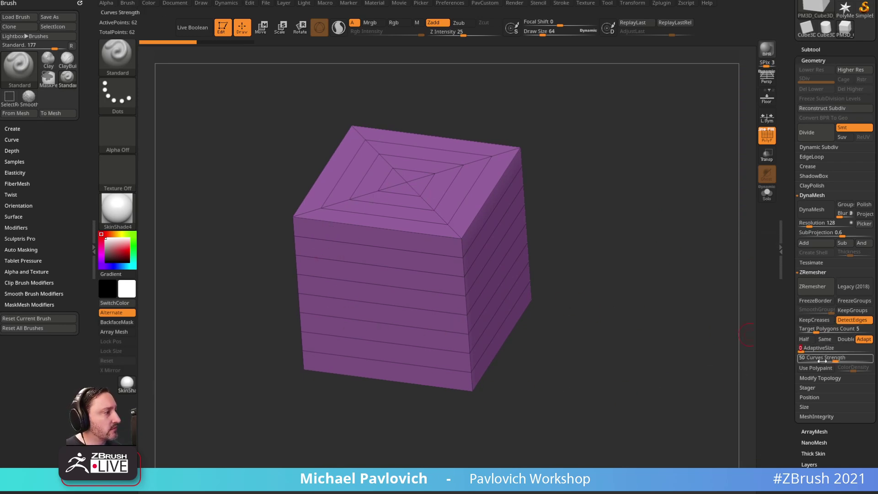
click(804, 338)
click(812, 286)
mouse_move(571, 216)
mouse_down()
mouse_move(620, 197)
mouse_move(582, 152)
mouse_move(639, 184)
mouse_move(555, 216)
mouse_up()
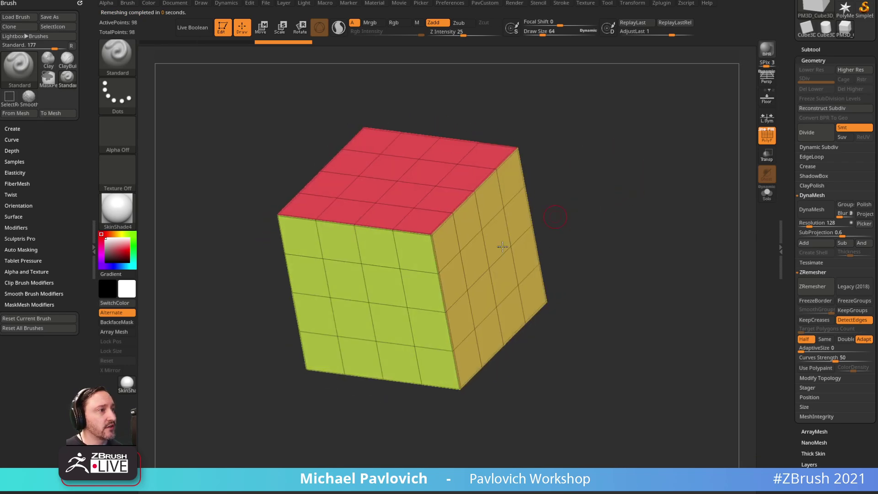
drag(622, 199, 644, 229)
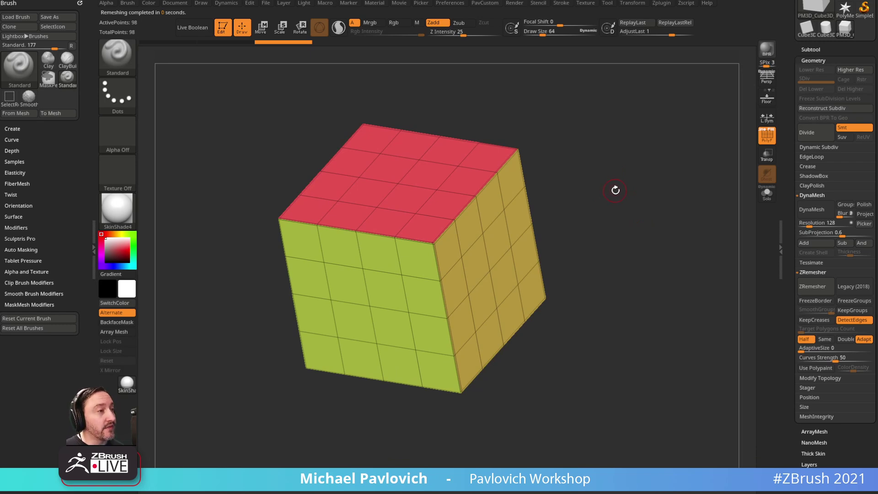
scroll(786, 189, up, 3)
click(808, 102)
click(542, 229)
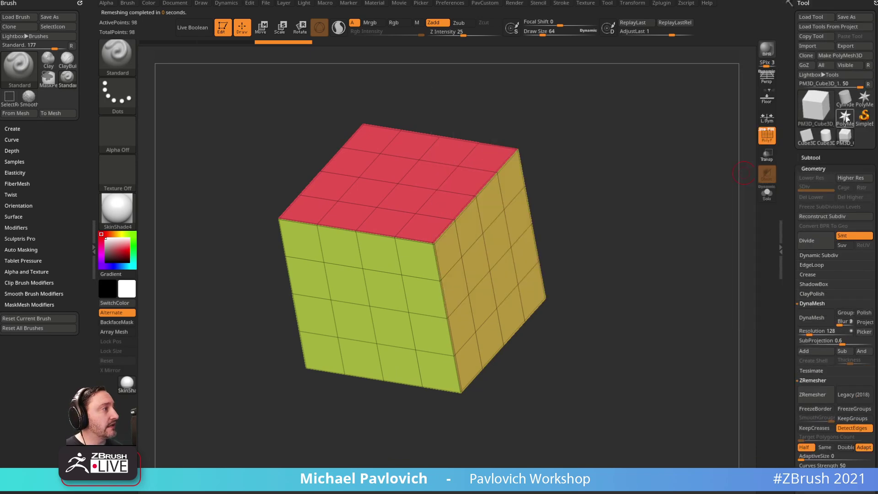
- Switch to the PolyMesh3D star and initialize it as a QCube with X, Y and Z Res of 2
mouse_move(632, 190)
mouse_down()
mouse_move(659, 194)
mouse_move(629, 206)
mouse_up()
drag(567, 233, 690, 242)
drag(784, 289, 783, 178)
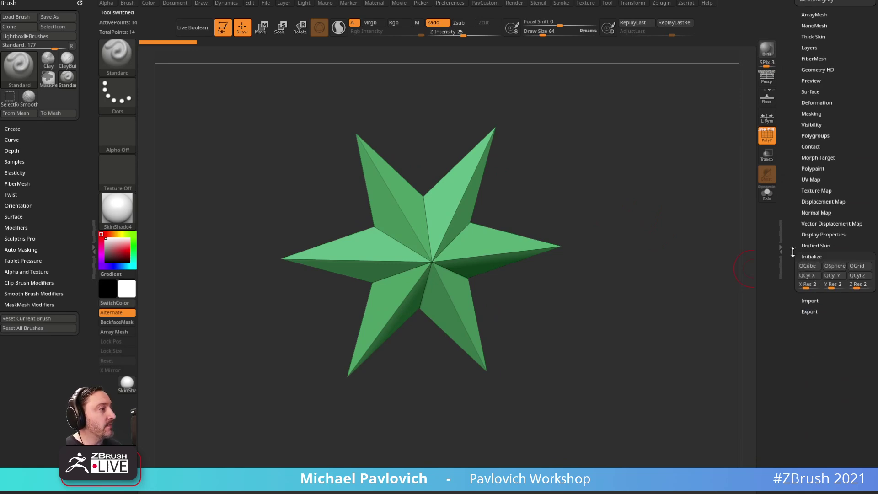
drag(793, 221, 803, 400)
drag(792, 233, 819, 214)
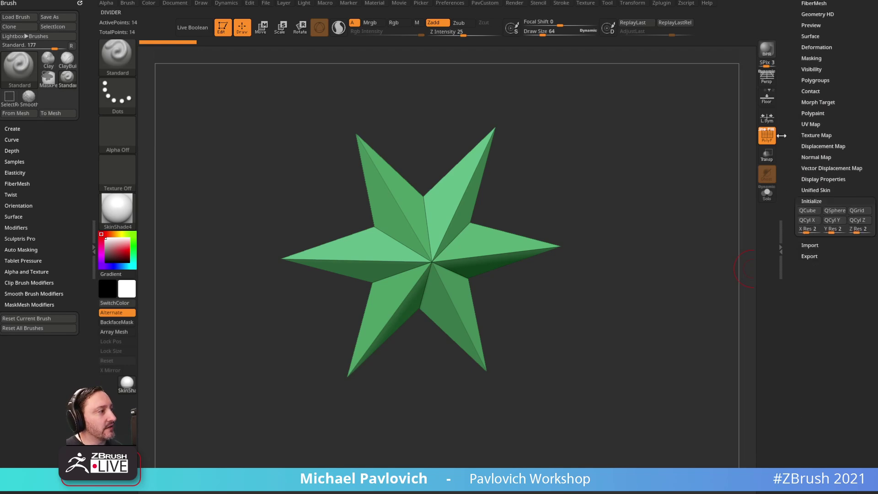
click(812, 211)
drag(651, 259, 680, 251)
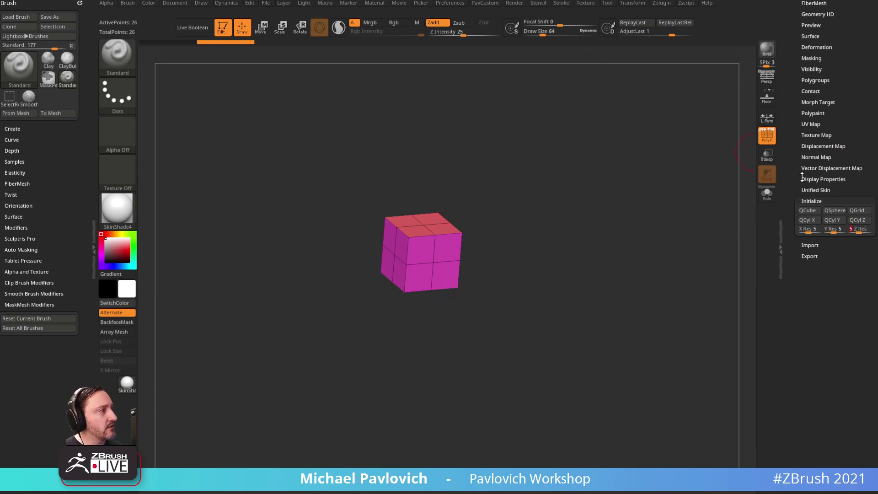
- Set X, Y and Z Res to 5 in Initialize and regenerate the QCube
click(808, 211)
key(f)
drag(638, 218, 673, 158)
drag(790, 173, 791, 457)
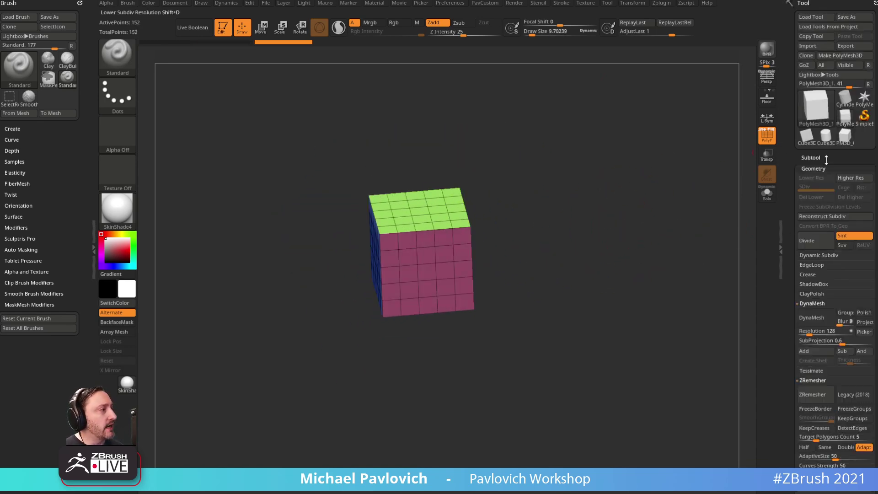
- Switch to the PolyMesh3D star and replace it with a PolyCube through the Gizmo's Transform Type options
click(864, 99)
mouse_move(692, 181)
alt+mouse_down()
mouse_move(665, 154)
mouse_move(676, 179)
alt+mouse_up()
key(w)
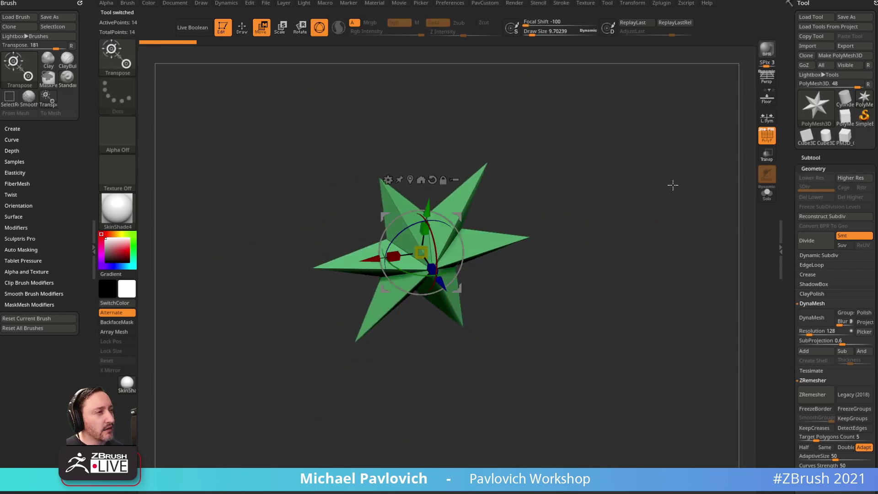
click(388, 180)
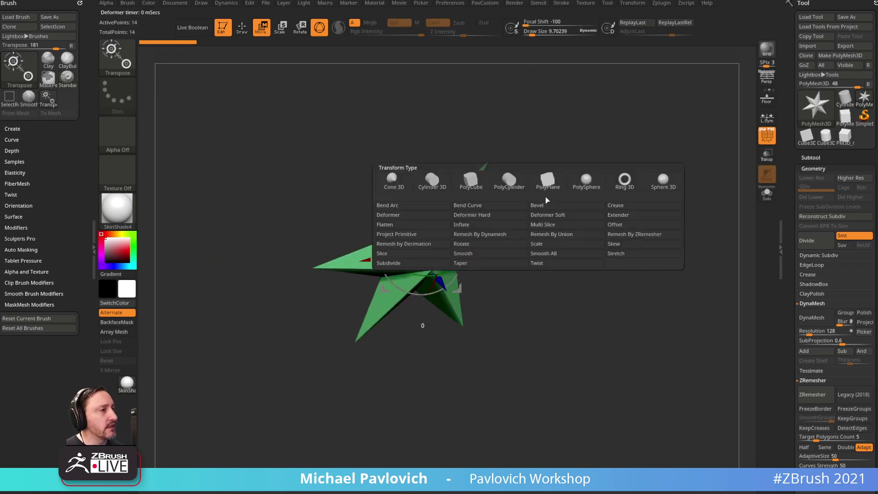
click(389, 180)
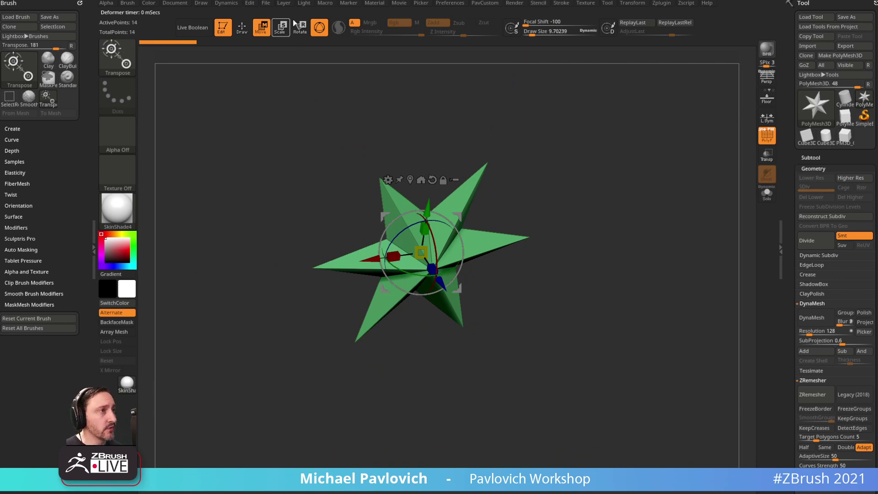
click(389, 180)
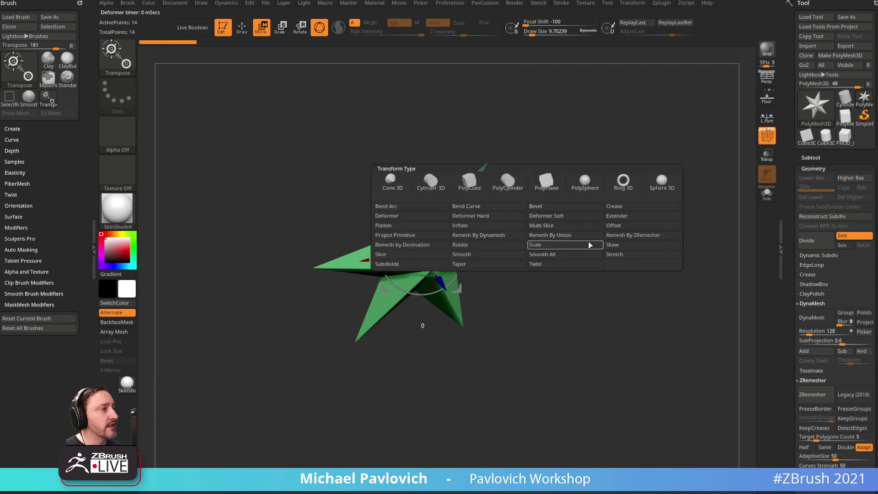
click(474, 188)
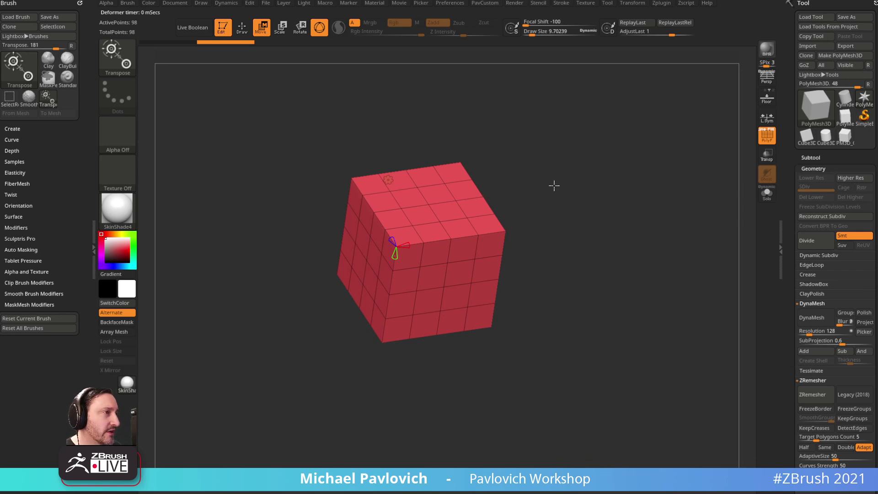
- Reduce the PolyCube's vertical divisions to three with its interactive handle
mouse_move(574, 177)
mouse_down()
mouse_move(663, 190)
mouse_move(562, 177)
mouse_move(573, 176)
mouse_up()
mouse_move(409, 242)
drag(408, 241, 394, 251)
drag(528, 198, 597, 181)
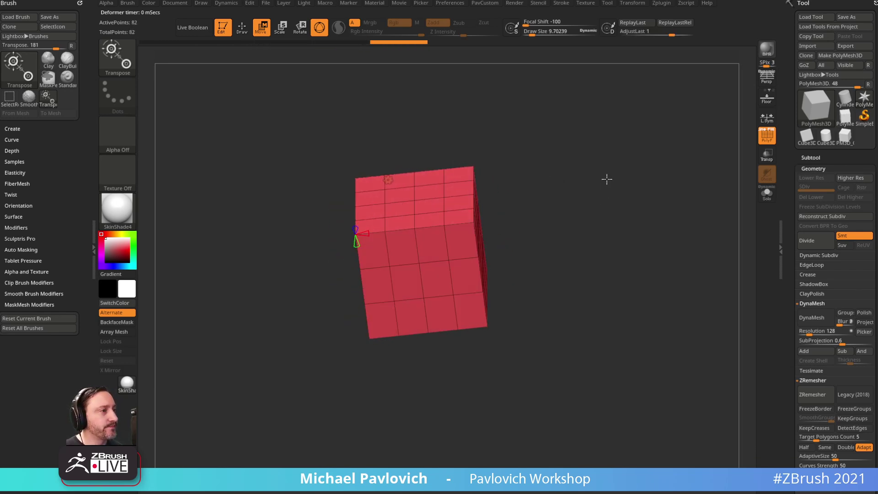
- Switch to the Cube3D primitive and convert it to a PolyMesh3D
click(817, 111)
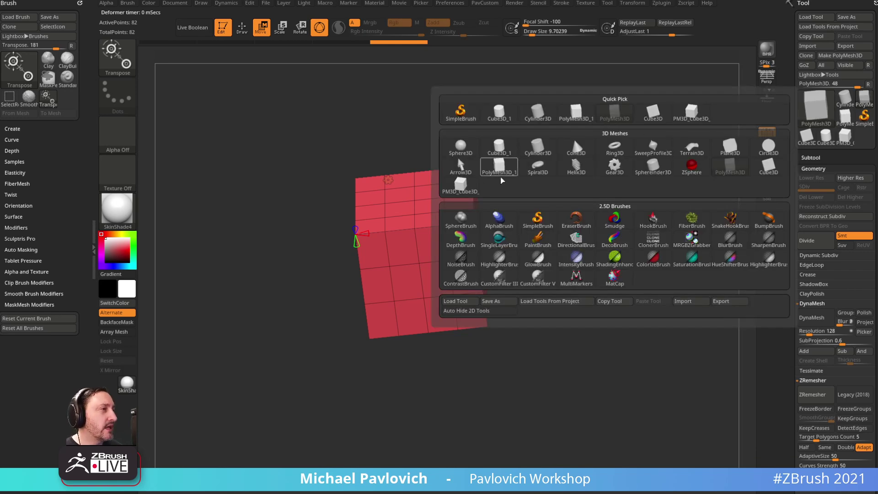
drag(545, 157, 609, 200)
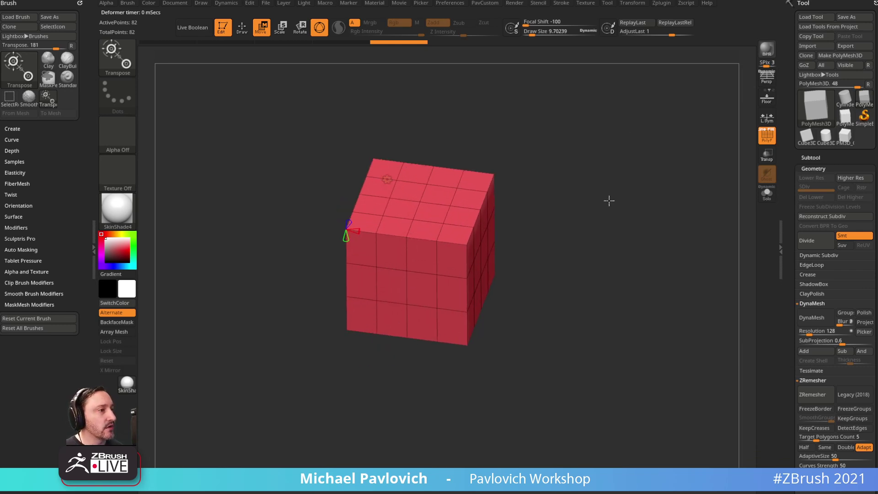
click(817, 111)
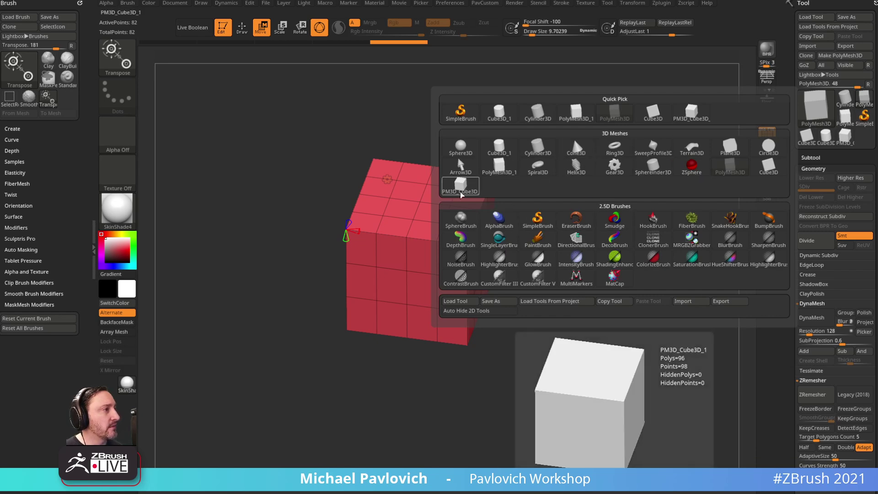
click(774, 172)
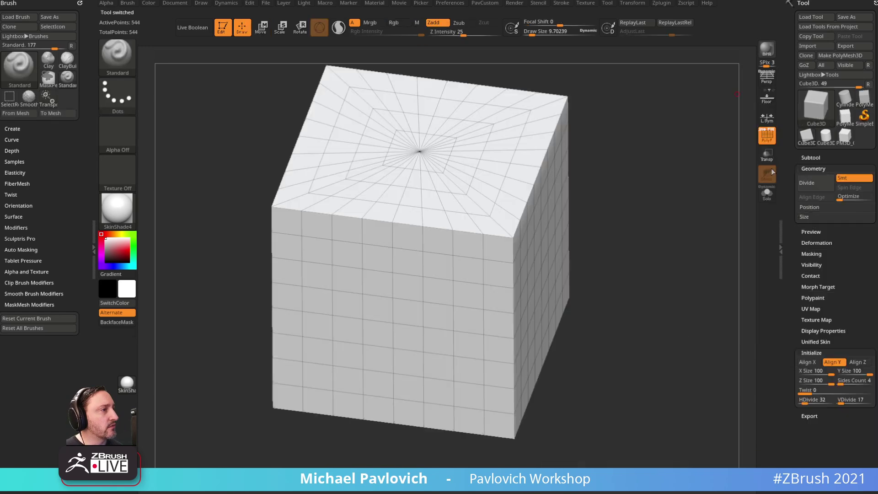
right_drag(460, 236, 619, 169)
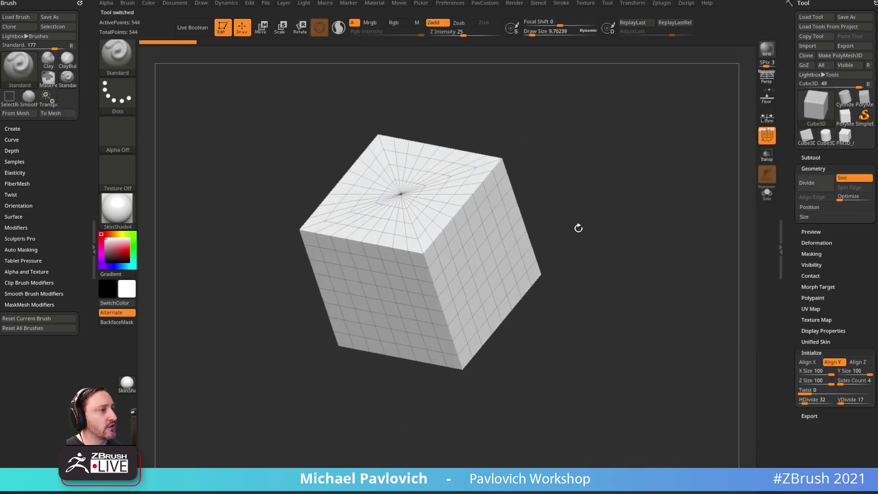
click(842, 55)
- ZRemesh the converted cube with the Half target, AdaptiveSize 0 and DetectEdges on
drag(788, 192, 791, 119)
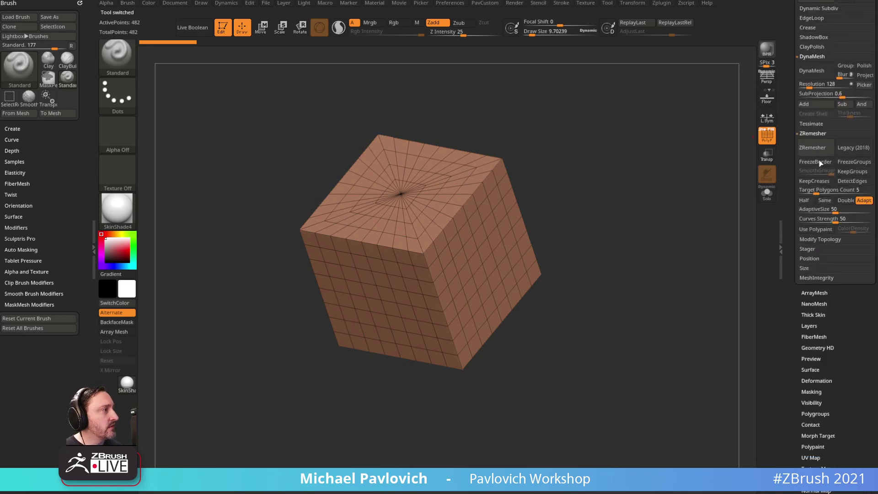
click(804, 200)
drag(809, 211, 799, 212)
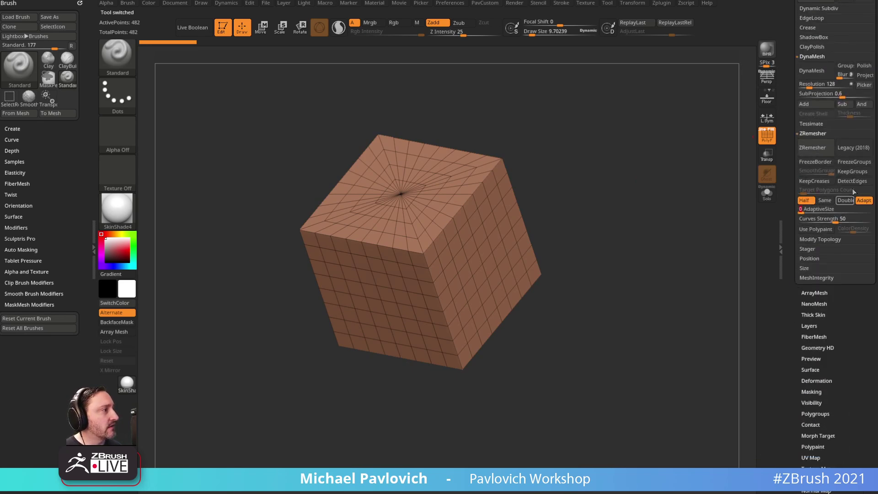
click(851, 181)
click(812, 148)
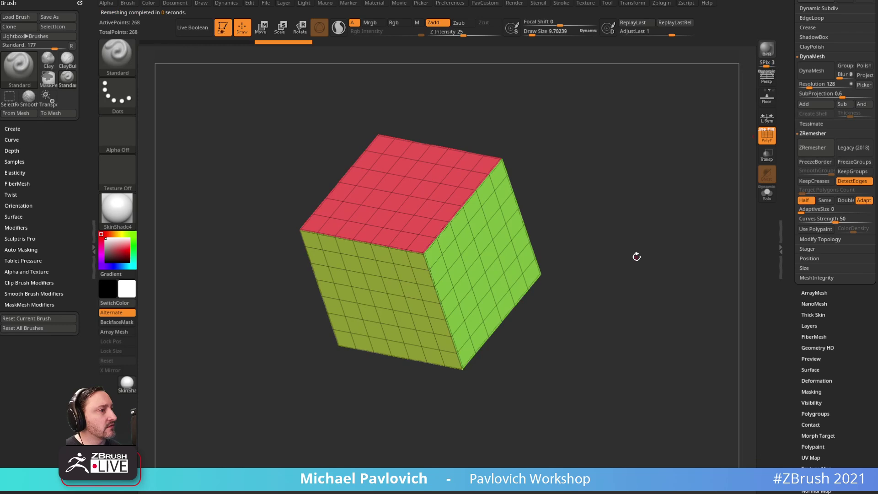
drag(676, 198, 583, 196)
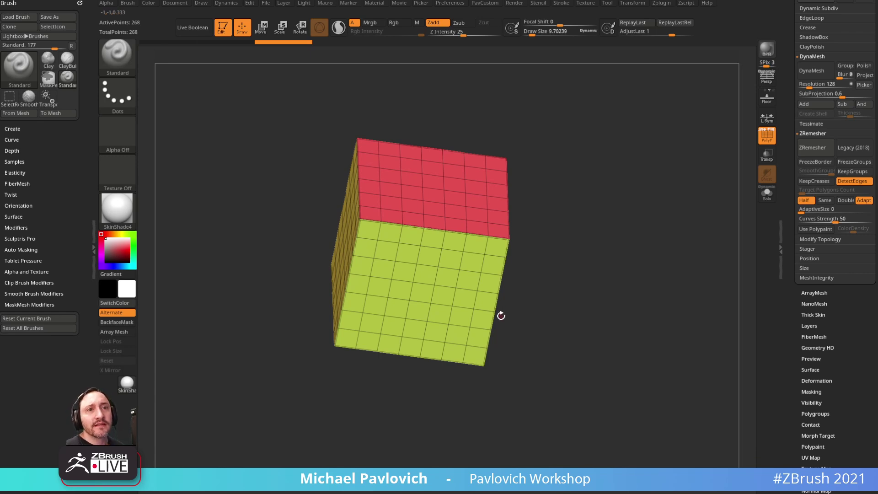
mouse_move(589, 179)
mouse_down()
mouse_move(584, 188)
mouse_move(594, 191)
mouse_up()
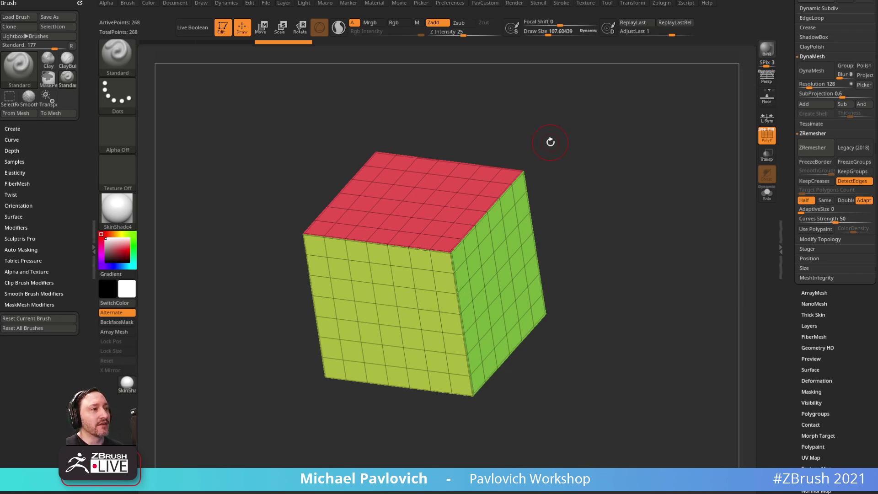
drag(599, 179, 610, 168)
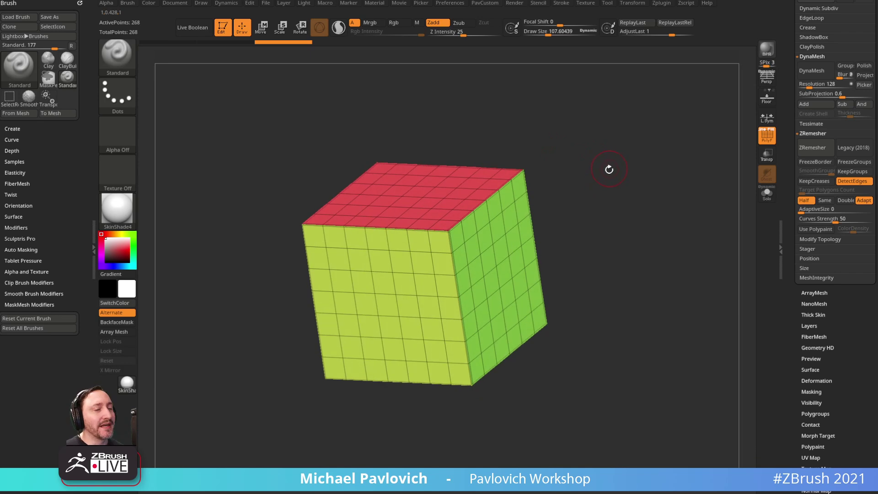
key(space)
click(569, 169)
right_drag(421, 260, 435, 217)
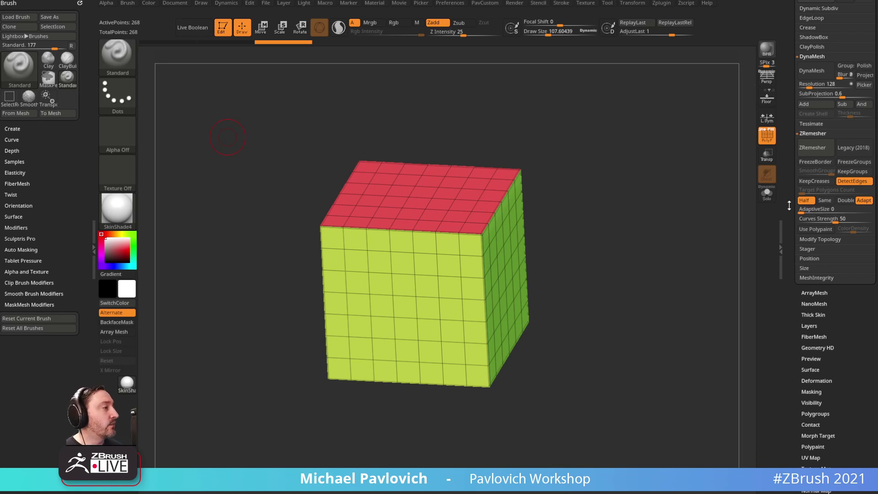
- Open the Layers section of the cube's tool settings
scroll(809, 250, down, 3)
key(shift)
click(809, 251)
scroll(844, 188, down, 4)
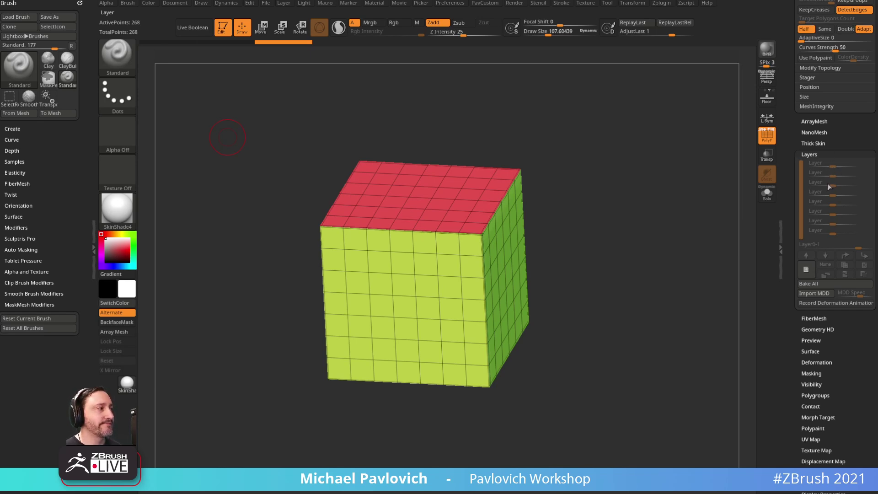
drag(602, 192, 618, 189)
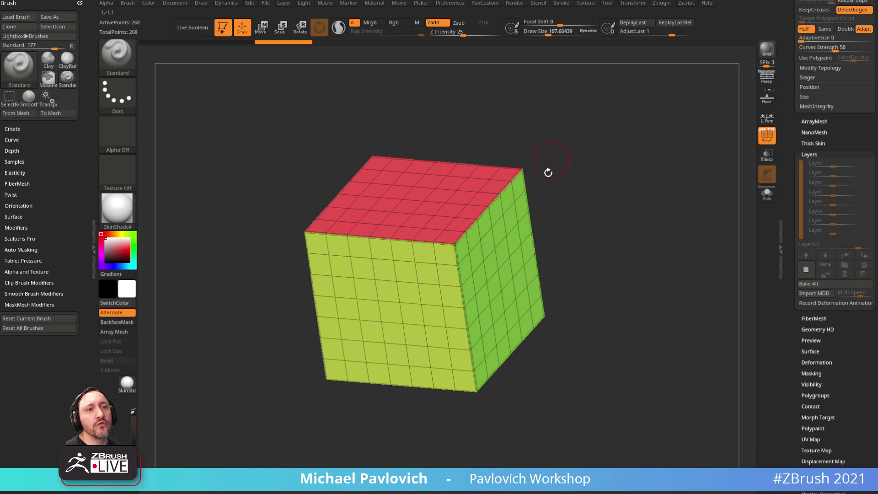
- Enlarge the Standard brush's Draw Size to about 166
mouse_move(584, 172)
mouse_down()
mouse_move(564, 177)
mouse_move(616, 195)
mouse_move(608, 195)
mouse_up()
key(bracketright)
key(bracketright)
key(bracketright)
key(bracketright)
key(bracketright)
key(bracketright)
key(bracketright)
key(bracketright)
key(bracketright)
key(bracketright)
key(s)
key(s)
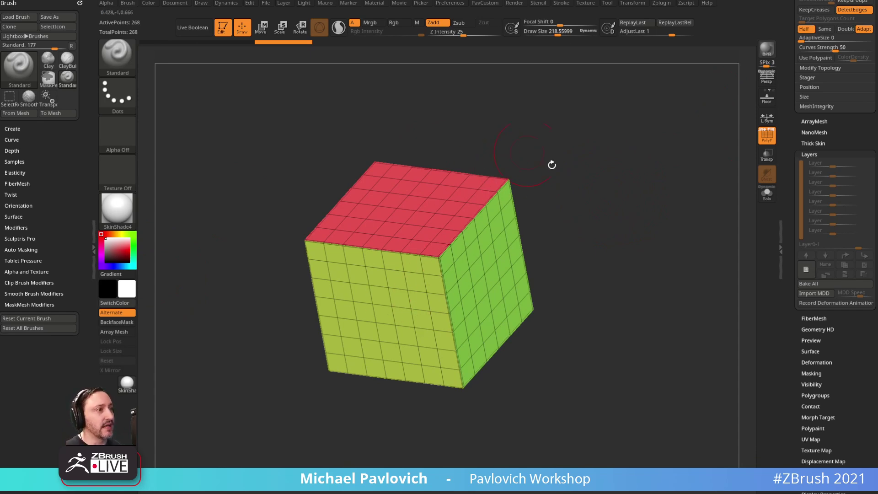
drag(558, 167, 563, 168)
key(s)
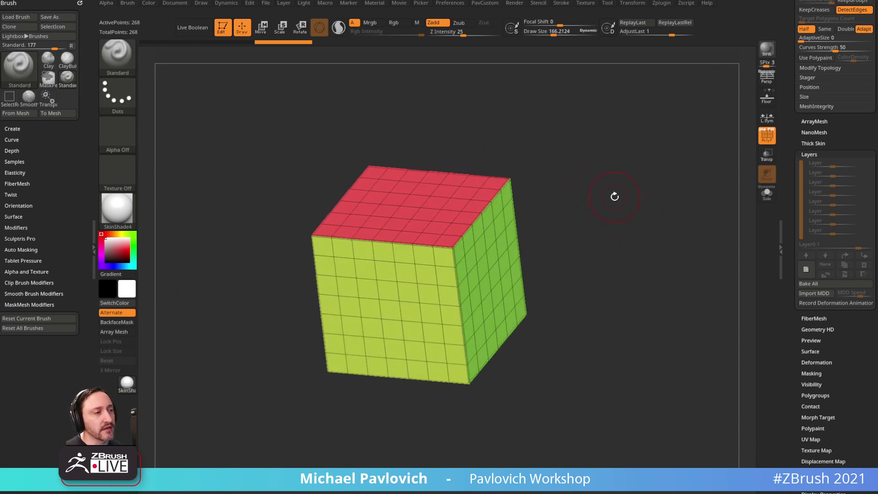
- Import the Nightmare Before Christmas screenshot 50'23" (1).jpg from the OogieBoogie reference folder as a texture
mouse_move(609, 197)
alt+mouse_down()
mouse_move(601, 193)
mouse_move(611, 158)
alt+mouse_up()
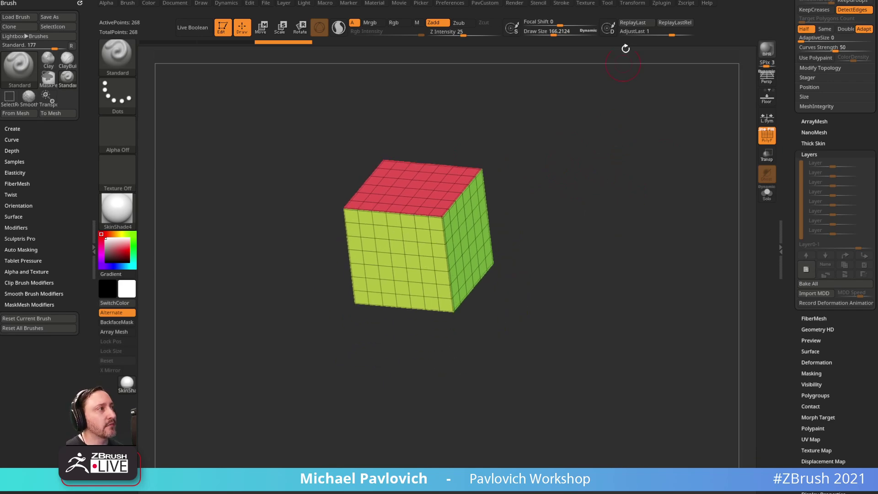
click(584, 4)
click(602, 57)
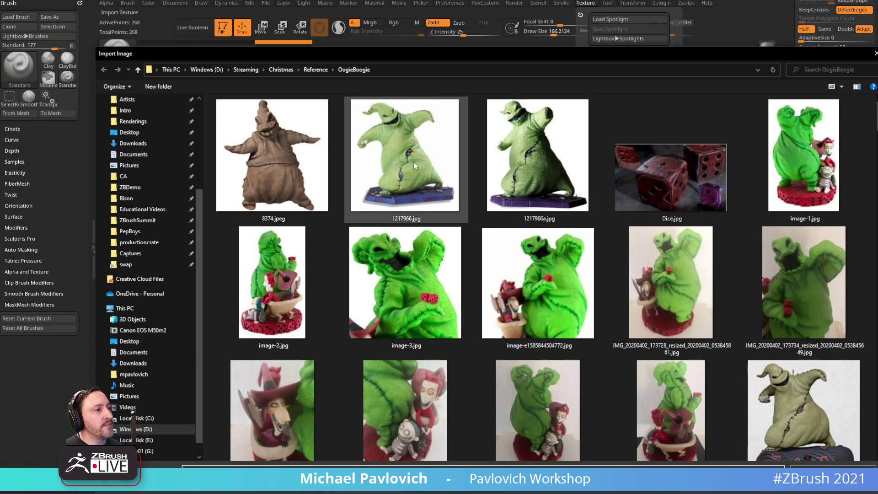
drag(871, 123, 874, 250)
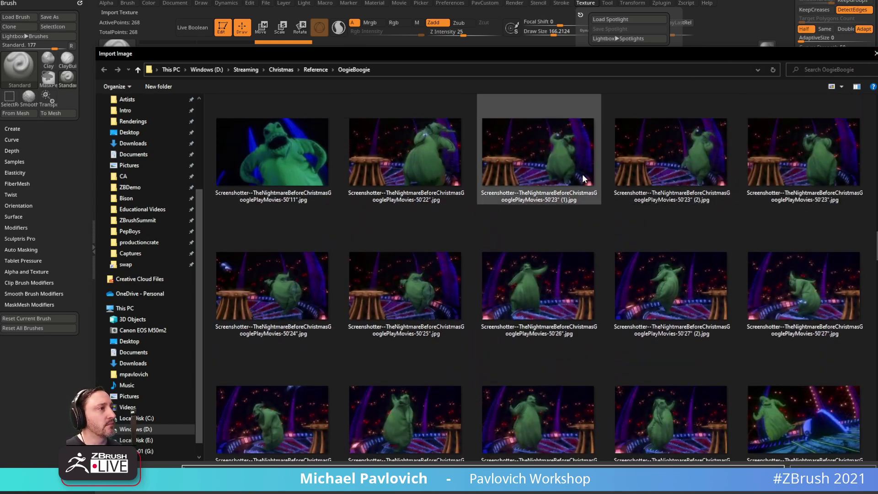
click(563, 159)
double_click(570, 169)
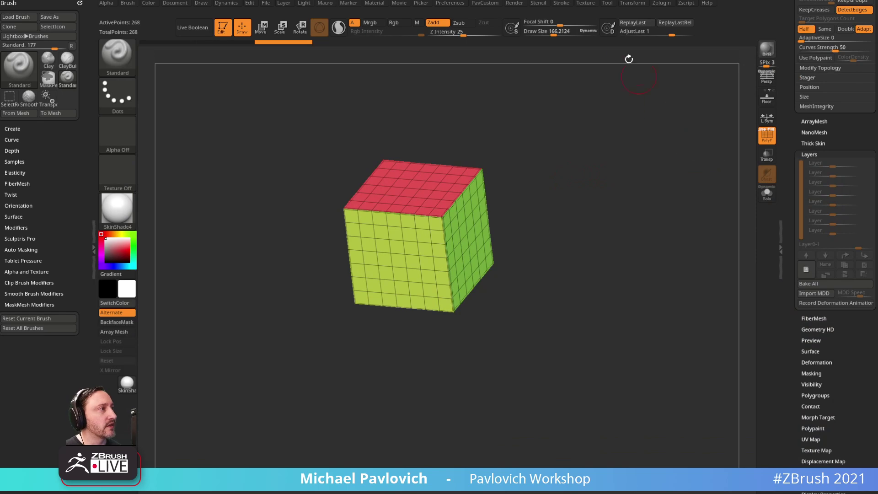
- Add the imported screenshot to Spotlight, then move and enlarge it so Oogie Boogie is near the canvas centre
click(620, 128)
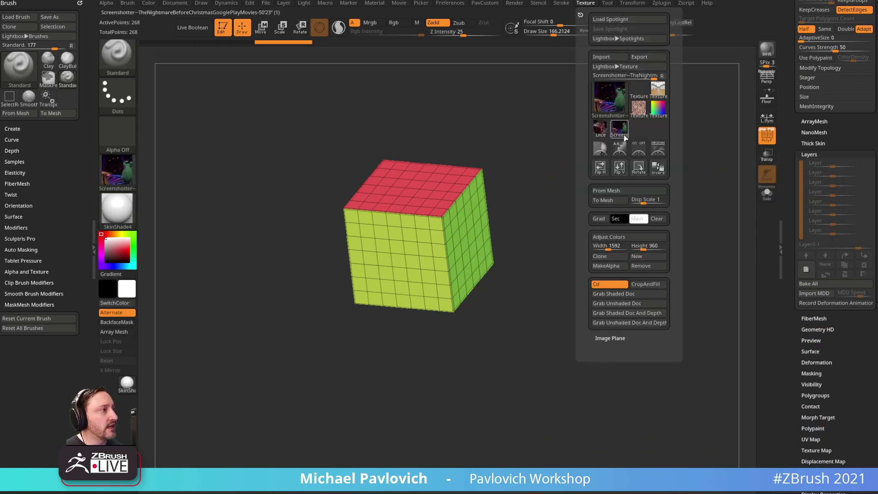
click(660, 156)
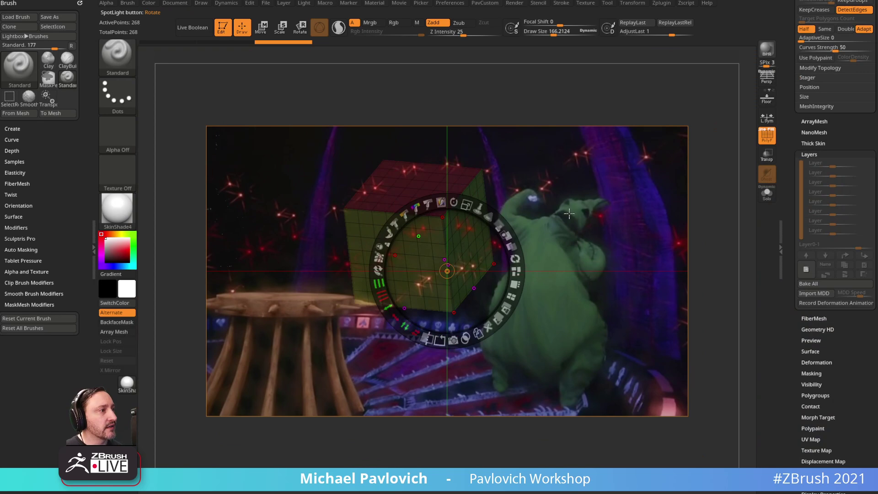
drag(569, 214, 479, 188)
drag(499, 122, 513, 128)
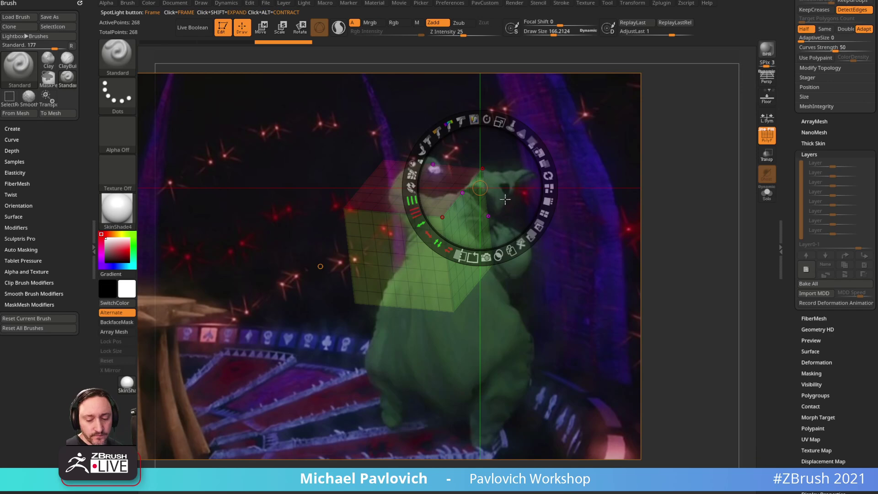
- Exit Spotlight editing, then turn on perspective for the cube after viewing the camera's focal length settings
key(z)
drag(584, 164, 498, 172)
click(201, 4)
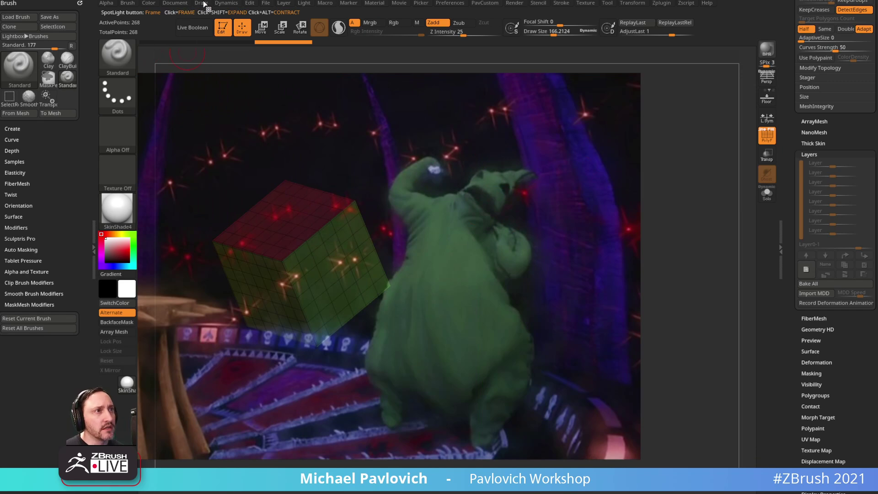
click(201, 3)
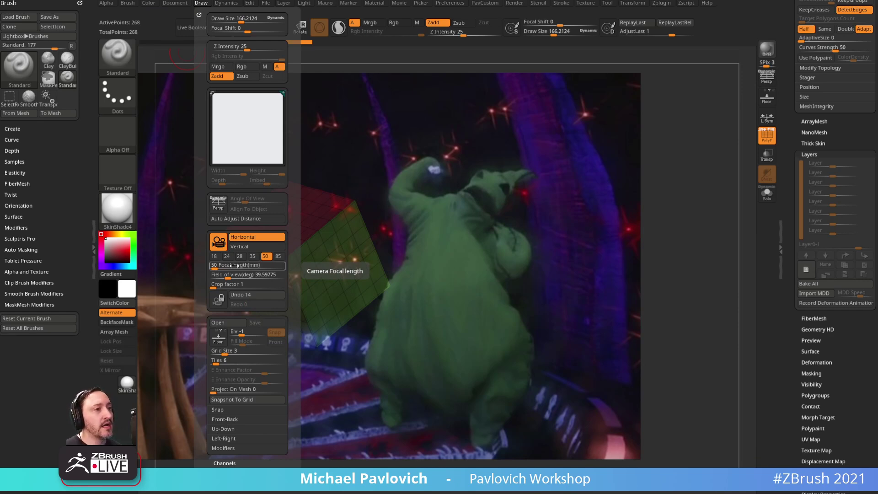
click(764, 79)
mouse_move(588, 209)
mouse_down()
mouse_move(668, 202)
mouse_move(634, 196)
mouse_move(649, 211)
mouse_move(645, 202)
mouse_up()
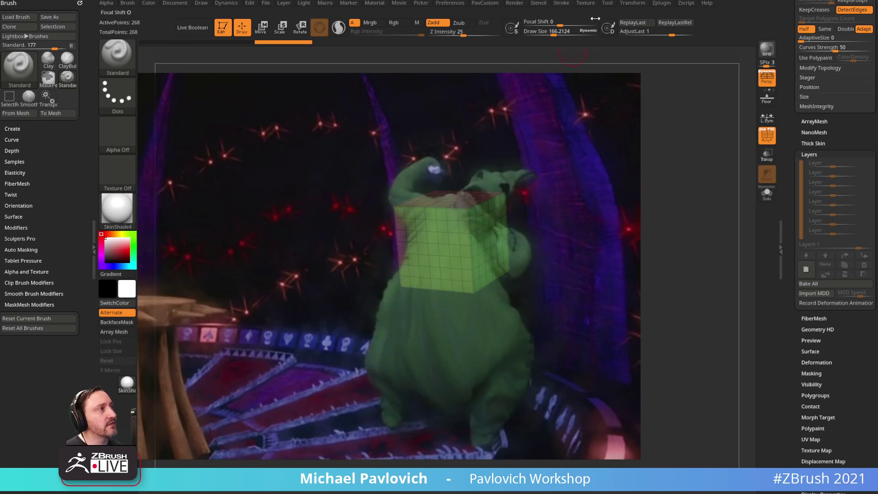
- Dock the Zplugin palette in the tray beside the canvas and expand its Ref Switcher section
mouse_move(659, 7)
drag(657, 15, 49, 120)
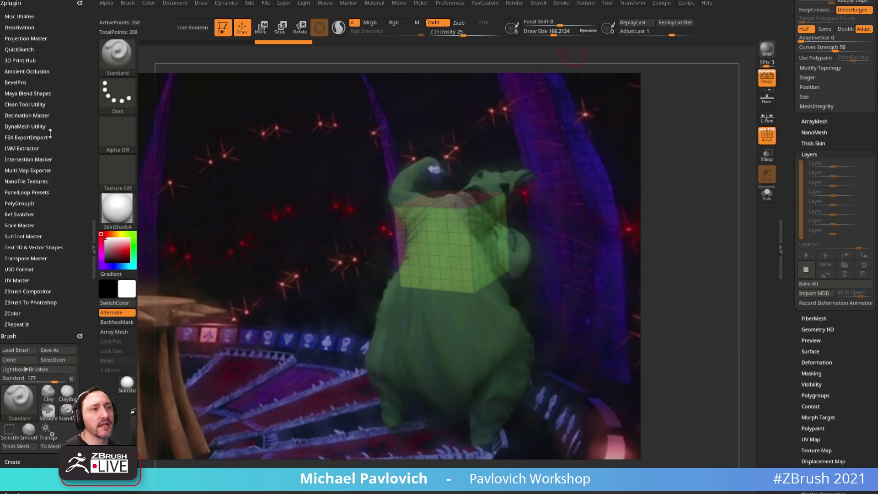
click(21, 214)
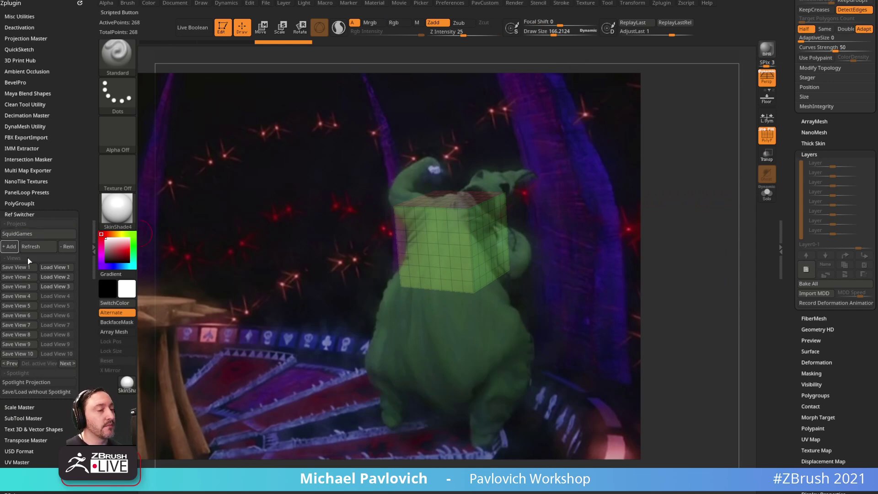
drag(57, 195, 58, 163)
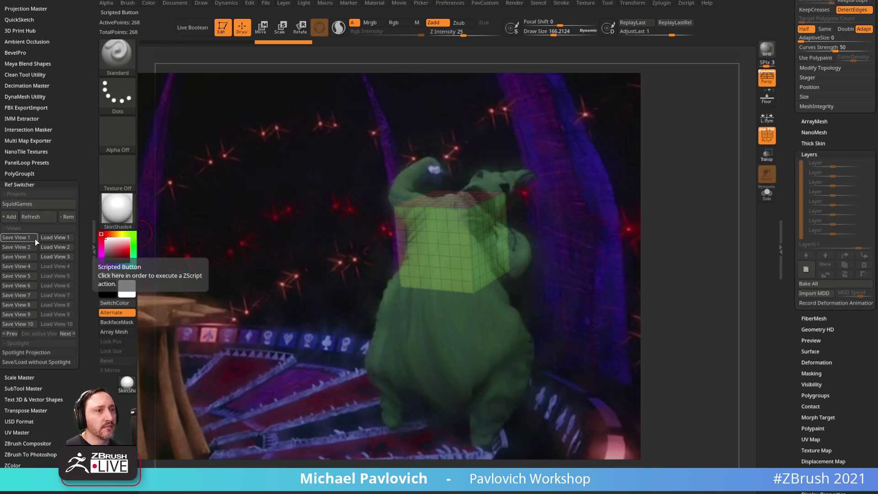
- Load View 1 of the SquidGames reference project, accepting the document resize, and cycle through Views 2 and 3 back to View 1
click(54, 238)
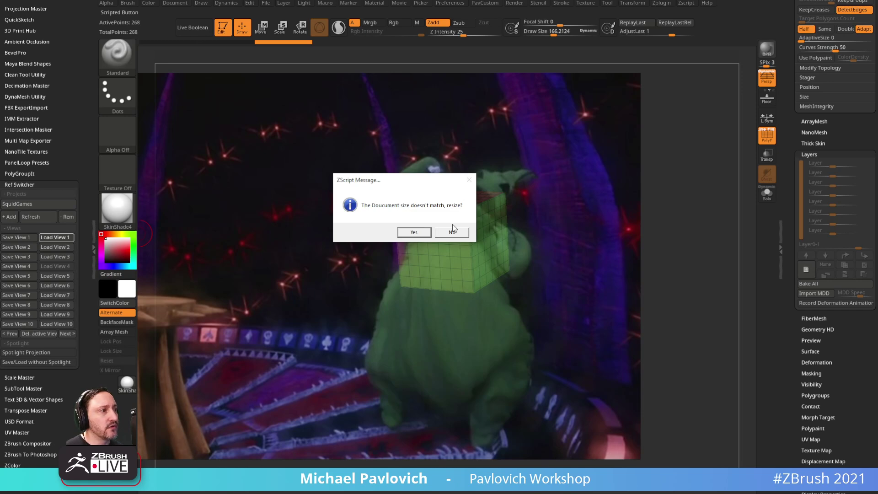
click(413, 232)
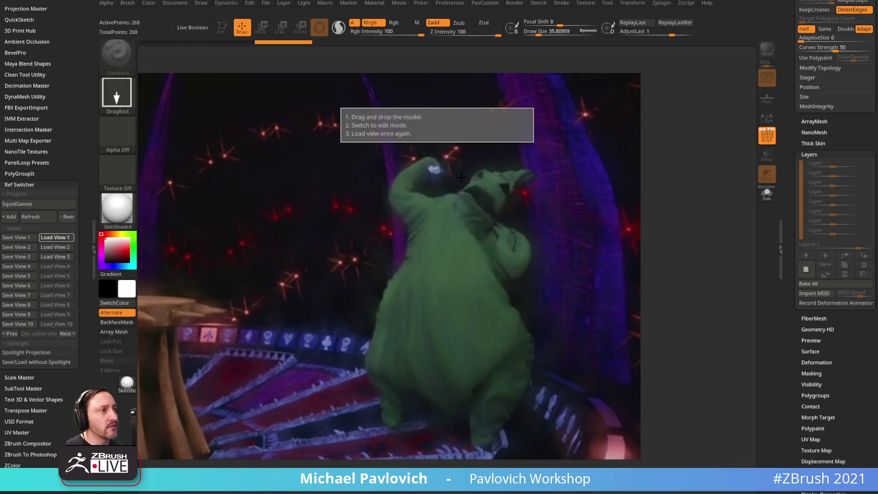
click(55, 237)
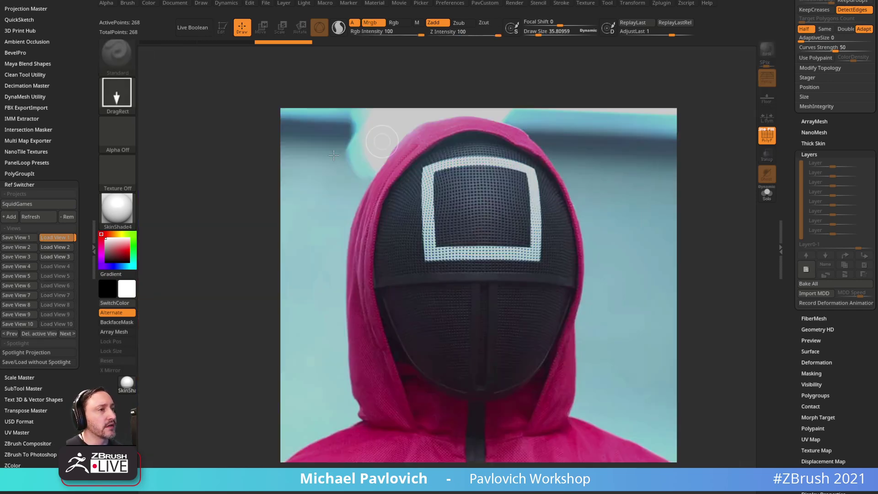
click(46, 248)
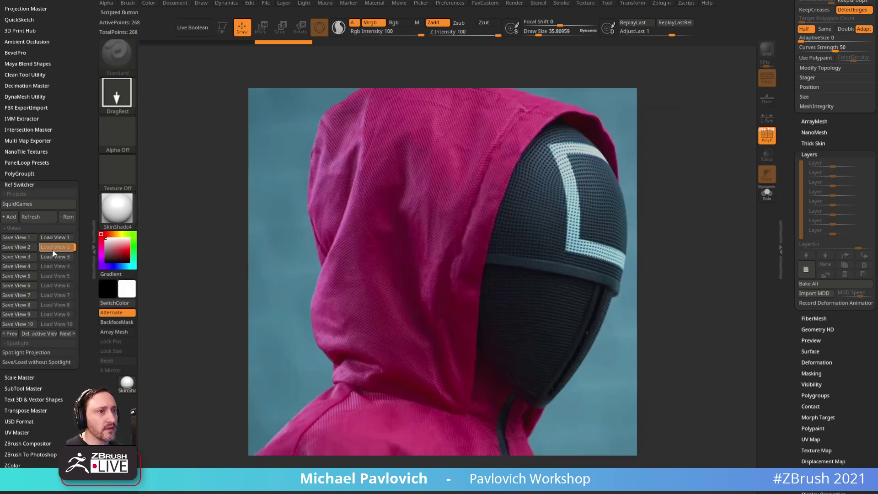
click(52, 256)
click(55, 247)
click(58, 238)
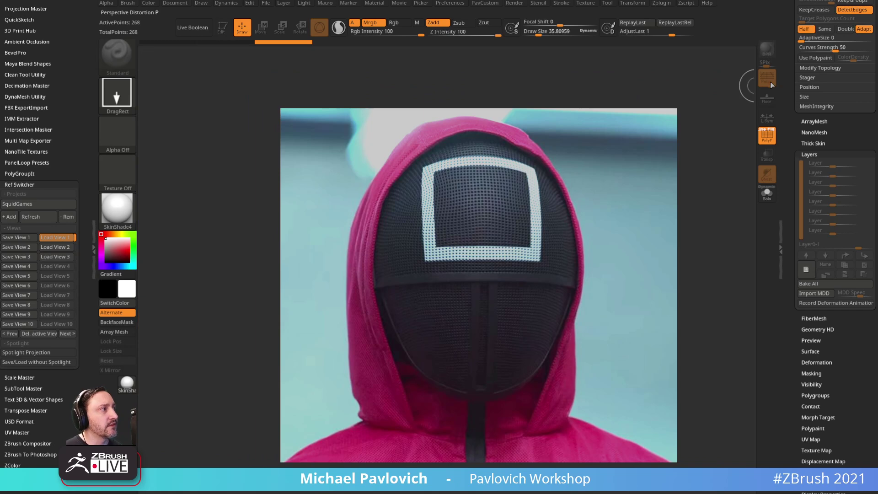
- Draw the cube back onto the canvas over the View 1 reference and enter Edit mode
click(791, 81)
drag(435, 239, 470, 343)
click(220, 27)
mouse_move(613, 183)
mouse_down()
mouse_move(627, 176)
mouse_move(627, 193)
mouse_up()
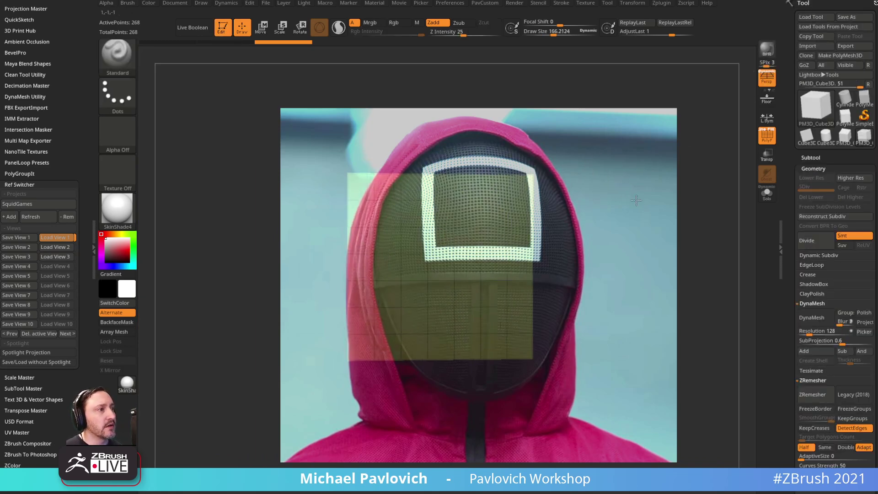
- Cycle through saved Views 1, 2 and 3 to examine the cube's camera against each mask reference
click(61, 249)
click(62, 257)
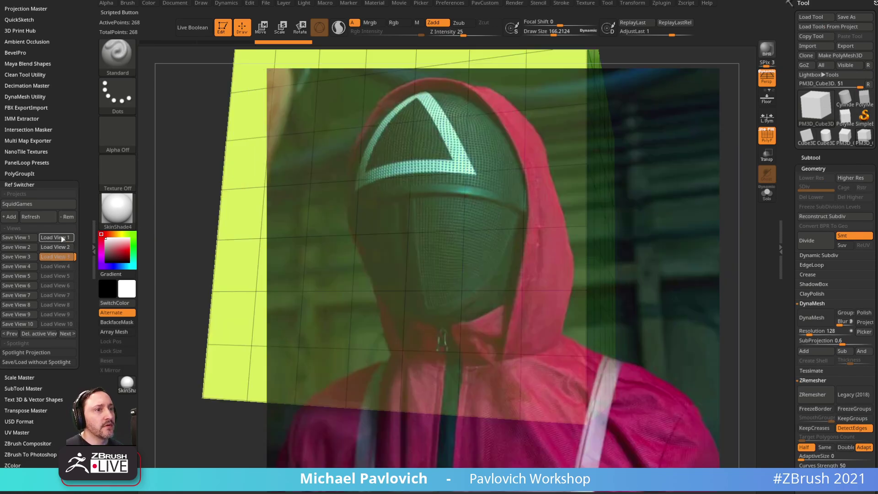
click(61, 238)
click(61, 247)
click(62, 257)
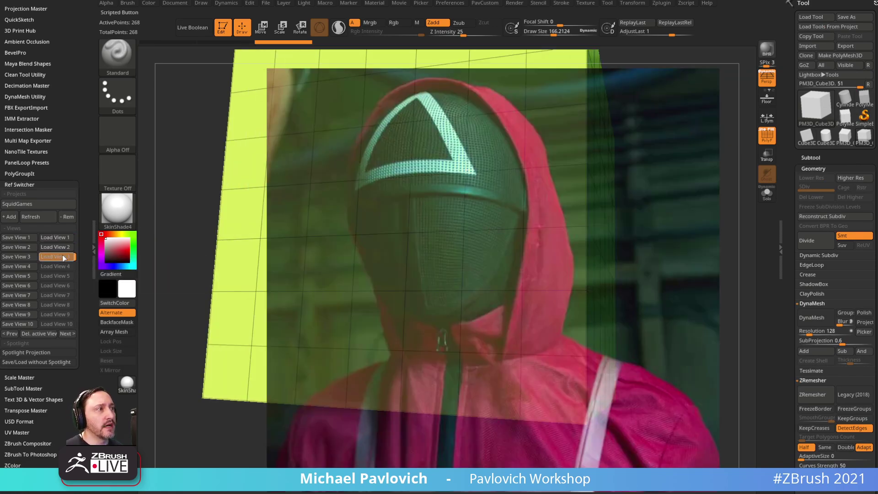
- Reduce the Draw Size to about 79 and open the camera settings
key(s)
drag(366, 247, 351, 247)
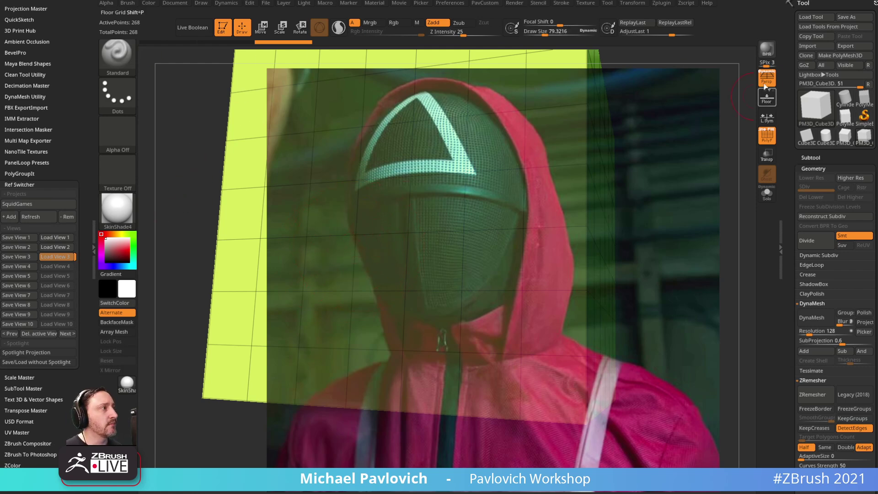
click(201, 3)
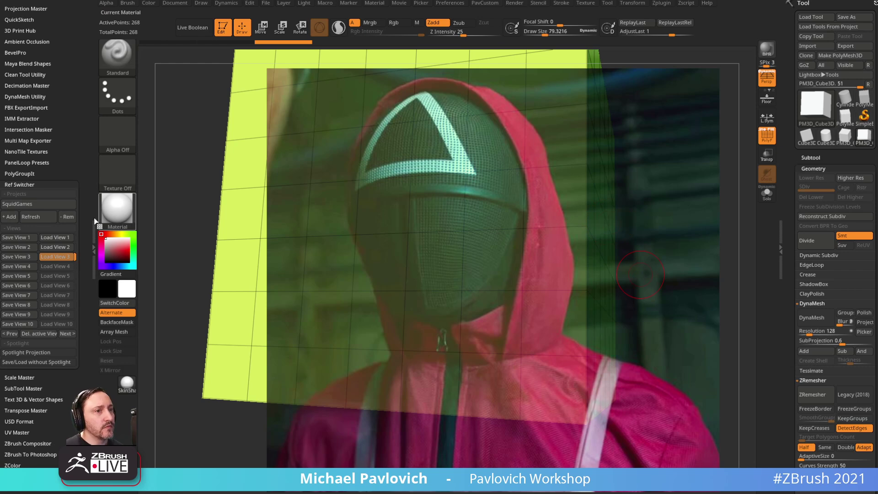
- Look through the Ref Switcher project list, keeping SquidGames selected, and reload its Views 1, 2 and 3 in turn
click(59, 248)
click(42, 203)
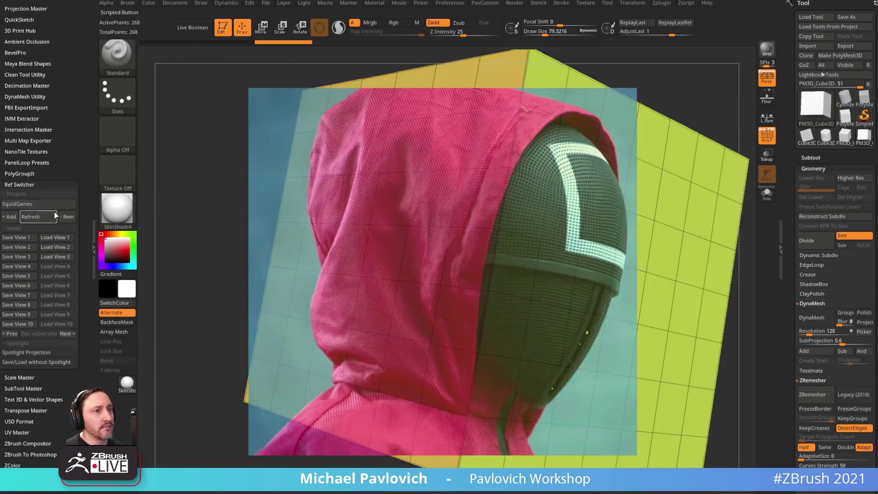
click(40, 204)
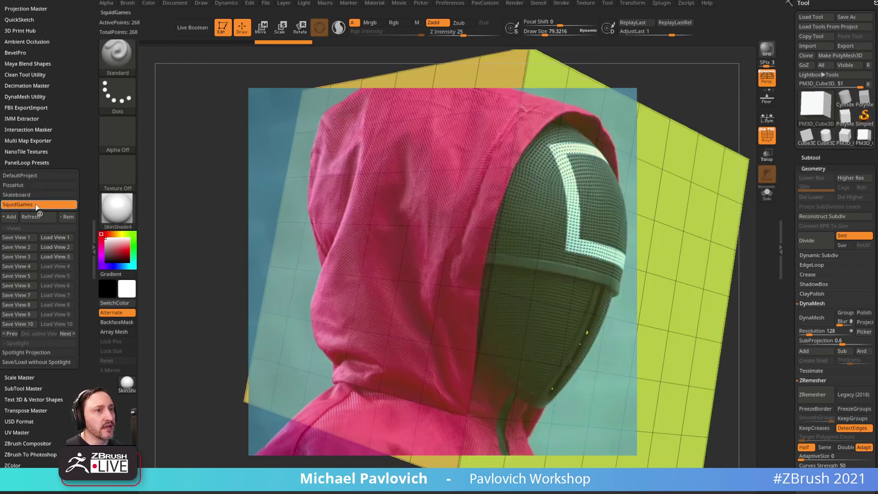
click(35, 204)
click(58, 238)
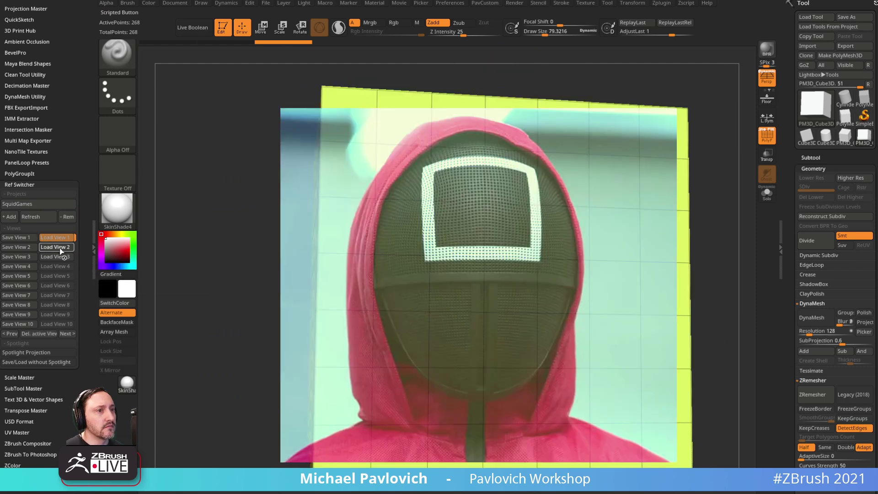
click(58, 247)
click(57, 256)
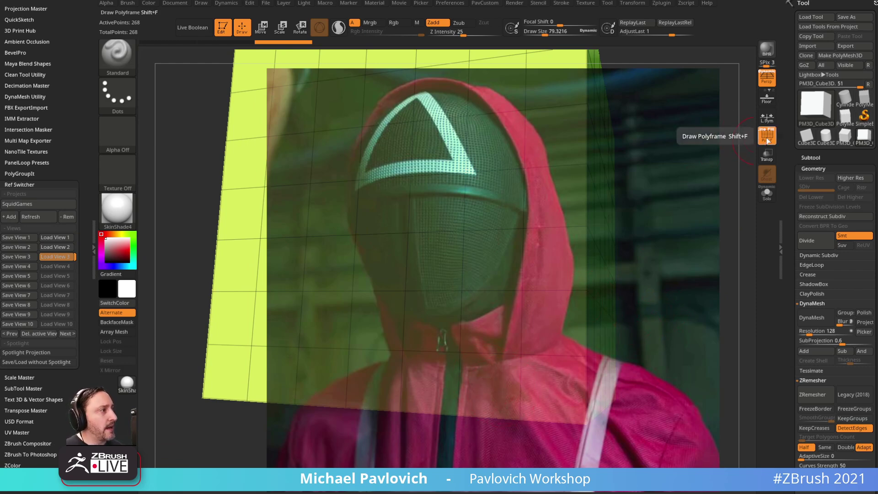
- Hide the Spotlight reference and compare the cube with perspective off and on
key(shift+z)
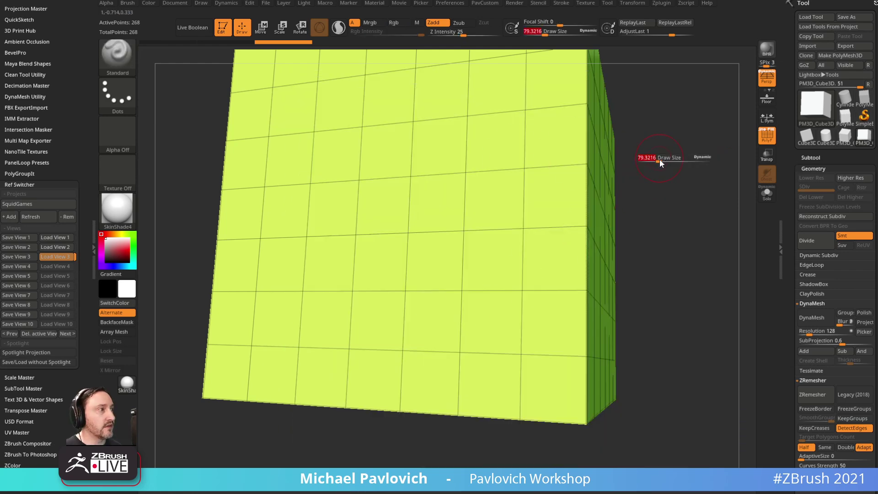
click(770, 82)
mouse_move(677, 191)
mouse_down()
mouse_move(663, 163)
mouse_move(657, 219)
mouse_move(584, 198)
mouse_move(622, 196)
mouse_move(624, 213)
mouse_up()
key(s)
mouse_move(487, 251)
mouse_down()
mouse_move(504, 256)
mouse_move(496, 255)
mouse_up()
mouse_move(619, 192)
mouse_down()
mouse_move(620, 181)
mouse_move(611, 192)
mouse_move(677, 228)
mouse_up()
key(s)
key(bracketleft)
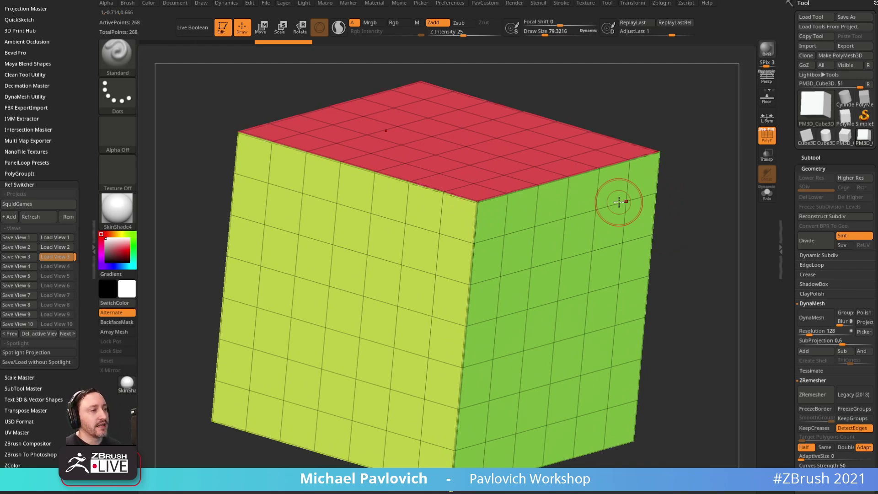
key(p)
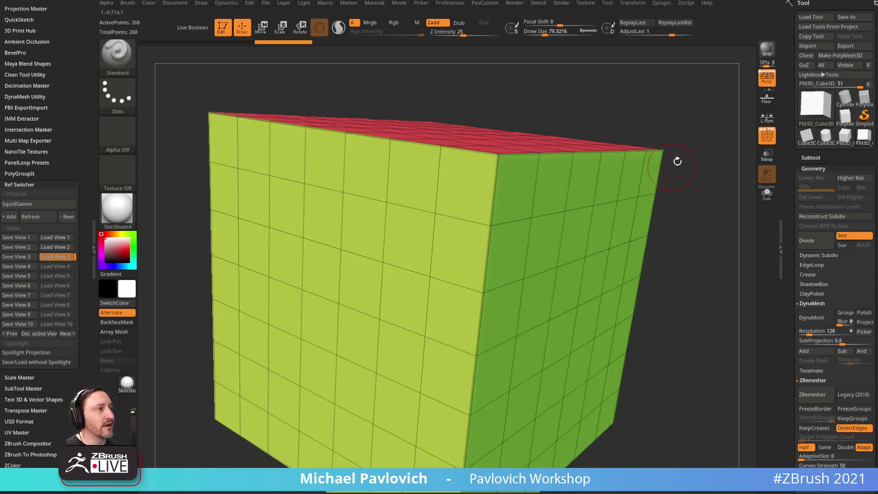
drag(692, 159, 664, 166)
key(comma)
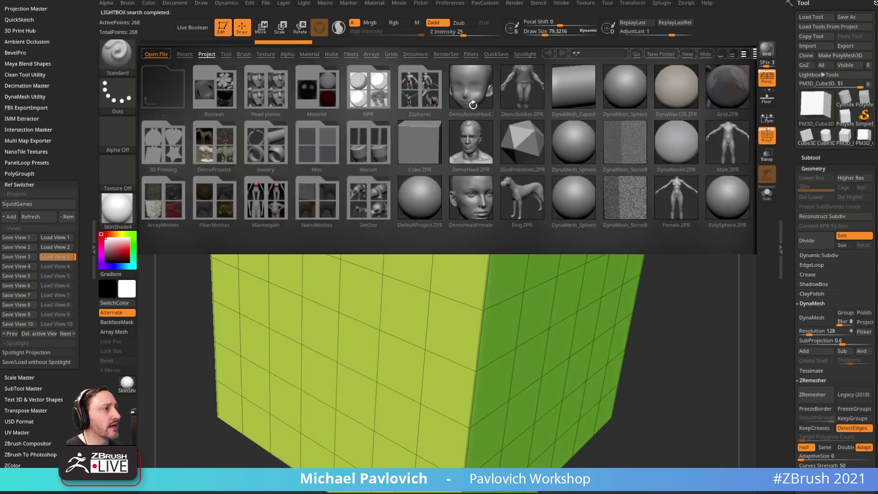
double_click(478, 196)
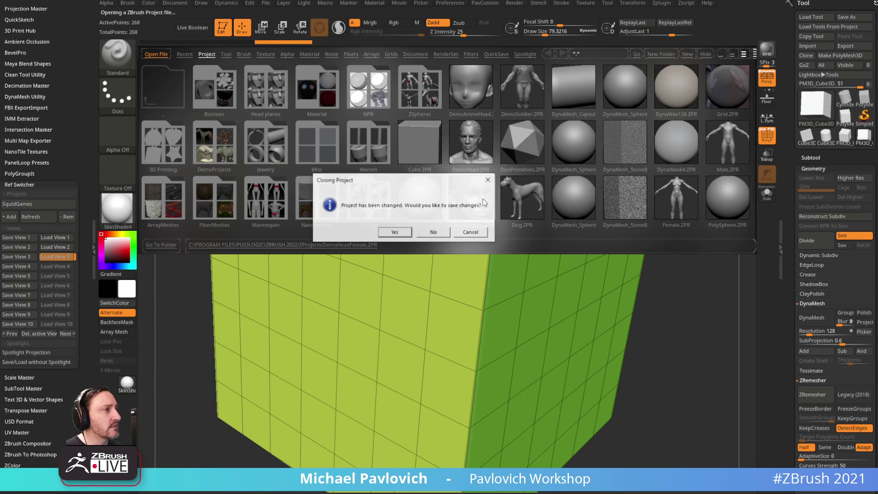
click(471, 232)
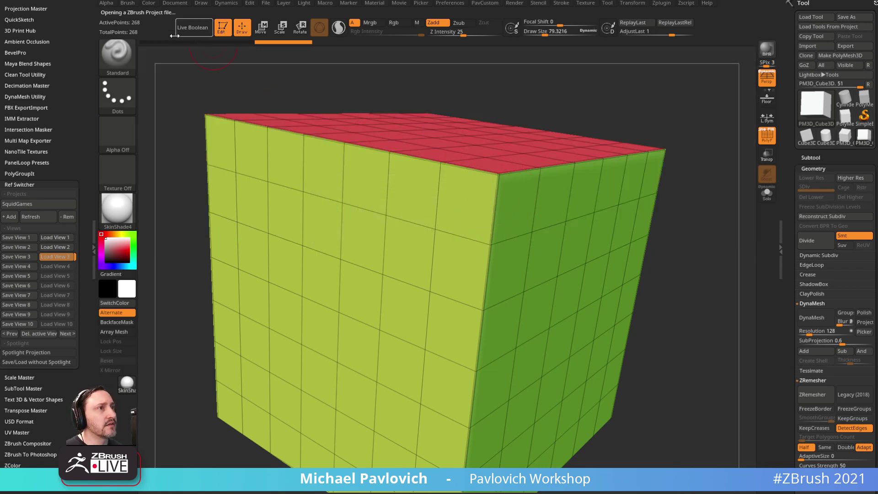
- Load the _FemaleHead.ZTL tool from the Lightbox tool library
key(comma)
click(226, 54)
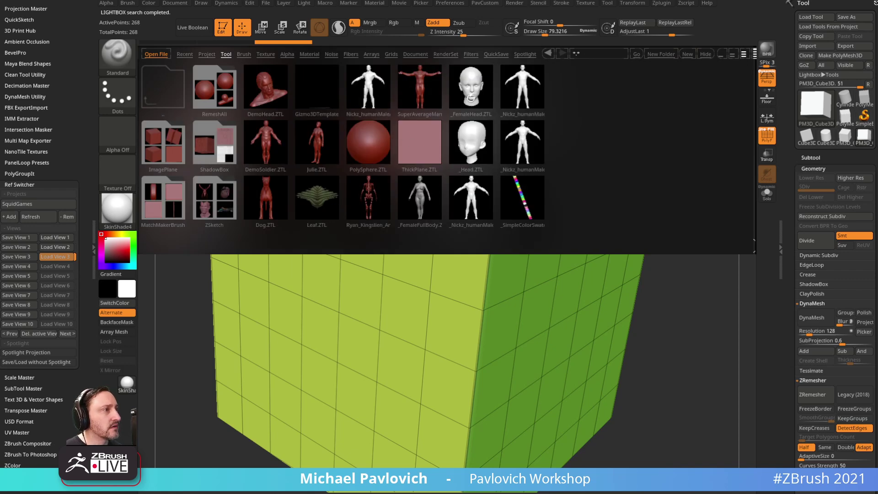
double_click(471, 92)
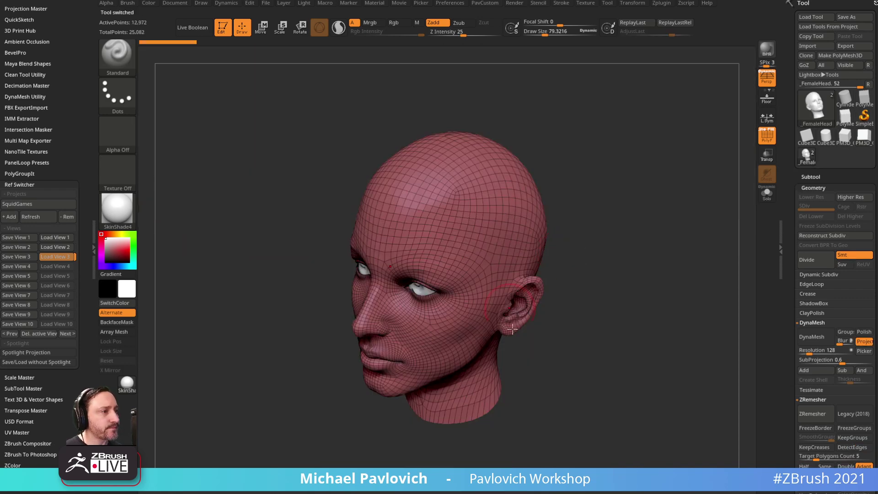
- Examine the female head from several angles and distances with perspective on and off
mouse_move(645, 195)
mouse_down()
mouse_move(668, 216)
mouse_move(659, 193)
mouse_move(675, 208)
mouse_move(671, 218)
mouse_move(670, 194)
mouse_up()
drag(615, 222, 629, 162)
alt+drag(650, 219, 647, 215)
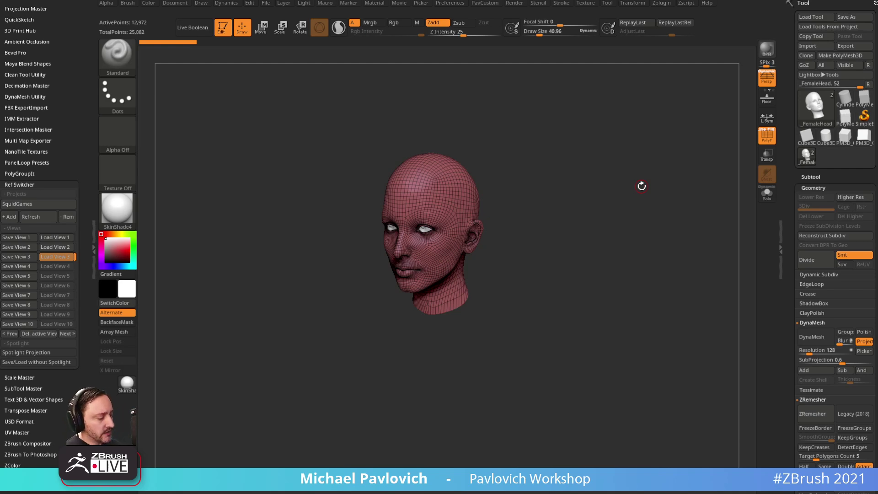
ctrl+right_drag(578, 156, 678, 180)
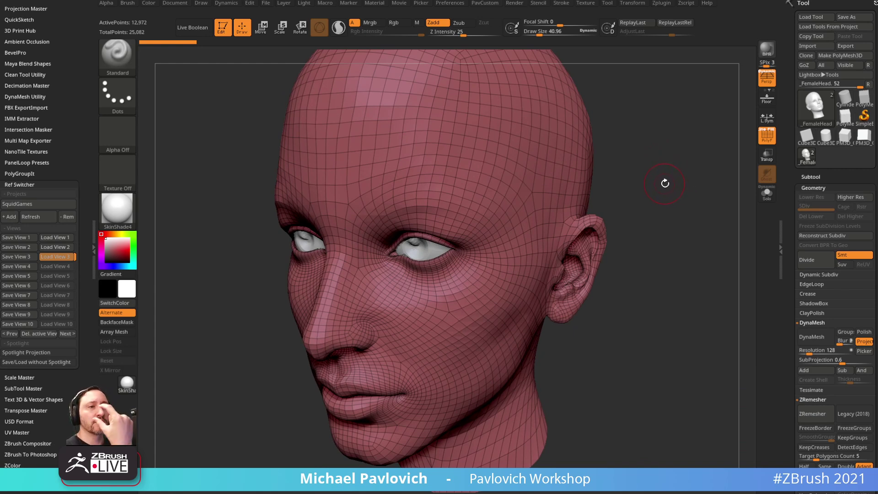
right_drag(663, 146, 667, 174)
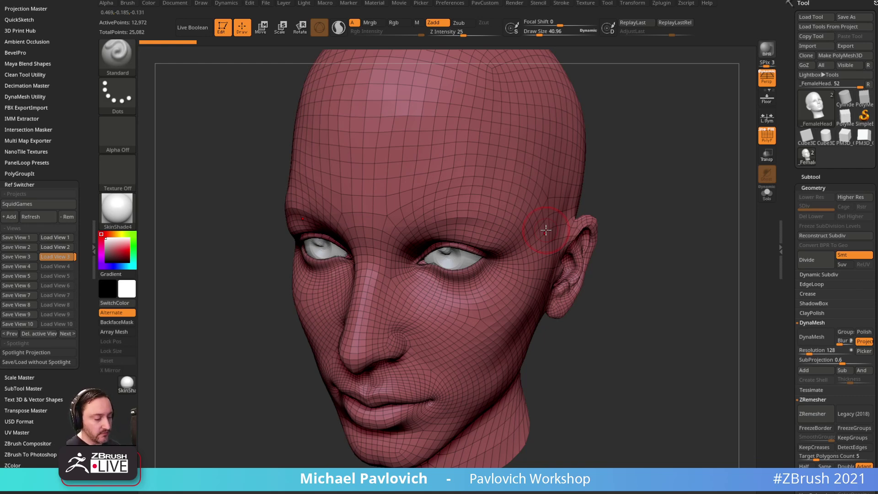
ctrl+right_drag(666, 198, 691, 259)
ctrl+right_drag(647, 210, 700, 357)
click(768, 81)
ctrl+right_drag(689, 262, 689, 192)
alt+right_drag(689, 191, 671, 251)
right_drag(671, 251, 672, 196)
ctrl+right_drag(741, 145, 663, 163)
- Hide the head's polyframe and compare perspective on and off, leaving perspective turned off
click(767, 134)
click(767, 78)
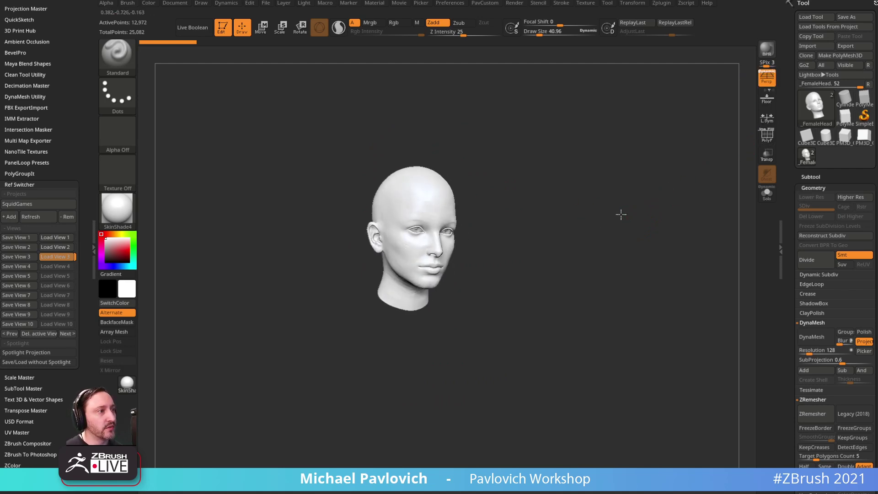
right_drag(241, 80, 748, 107)
click(767, 77)
mouse_move(612, 149)
ctrl+right_down()
mouse_move(668, 214)
mouse_move(547, 204)
mouse_move(744, 166)
mouse_move(713, 180)
mouse_move(617, 177)
mouse_move(644, 185)
mouse_move(652, 202)
mouse_move(677, 178)
ctrl+right_up()
key(s)
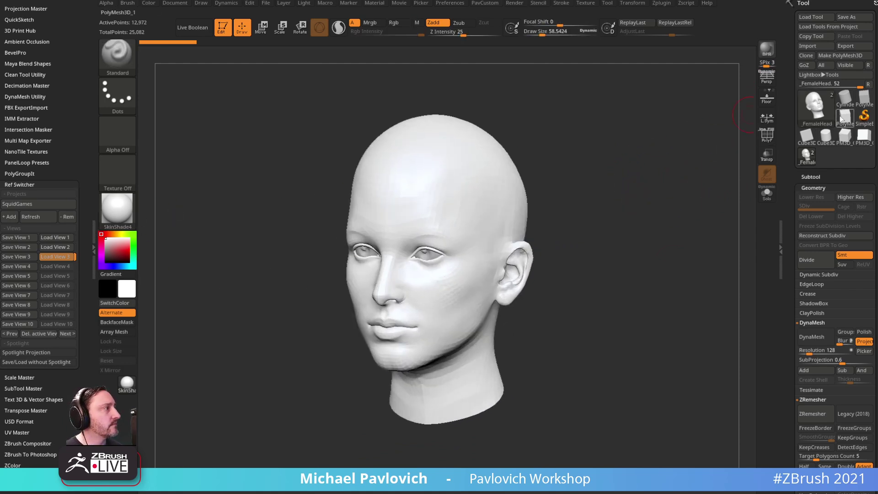
- Switch to the PolyMesh3D_1 cube tool, show its polyframe and reduce the Draw Size to about 7
click(840, 119)
click(767, 136)
ctrl+right_drag(689, 167, 646, 220)
key(s)
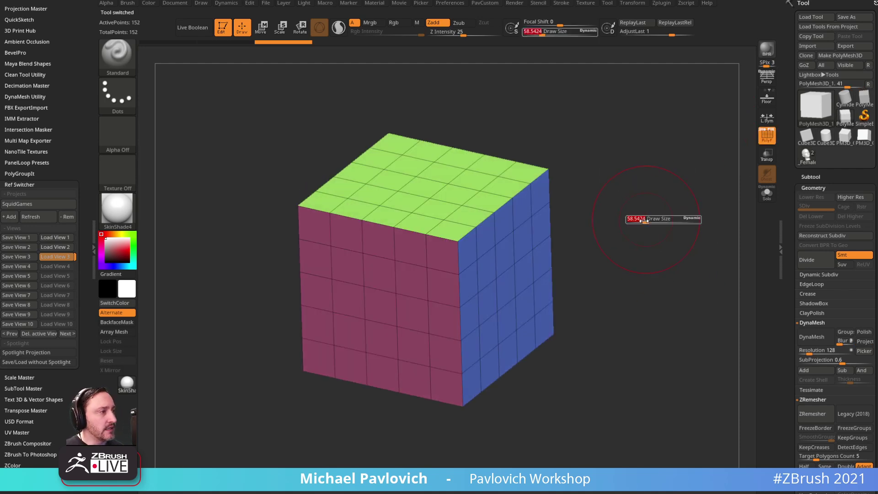
drag(645, 219, 619, 228)
right_drag(619, 229, 541, 268)
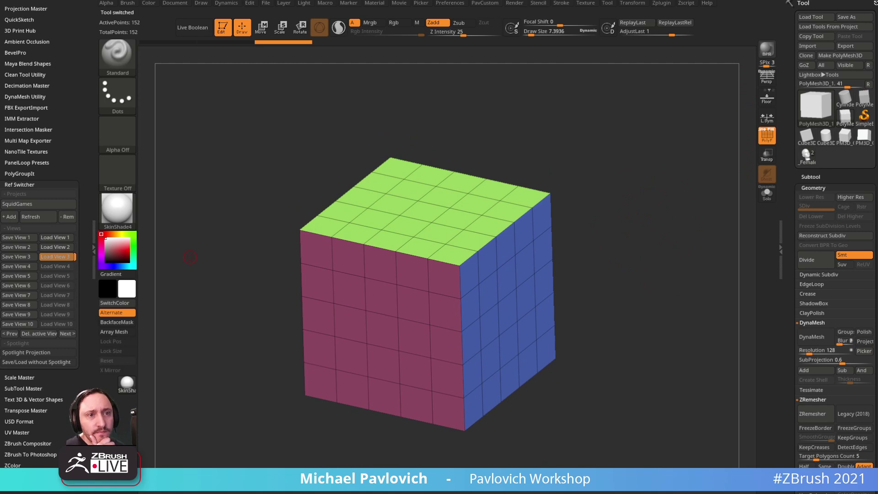
- Try pulling the cube's upper corner with the Move brush at a Draw Size of about 140, and undo the stroke
ctrl+right_drag(632, 185, 594, 153)
key(b)
key(m)
key(v)
key(s)
mouse_move(521, 237)
mouse_down()
mouse_move(485, 231)
mouse_move(496, 220)
mouse_move(511, 228)
mouse_up()
key(ctrl+z)
- Try pulling the cube's corner with the SnakeHook brush, reduce the Draw Size to about 62 and undo the strokes
key(b)
key(s)
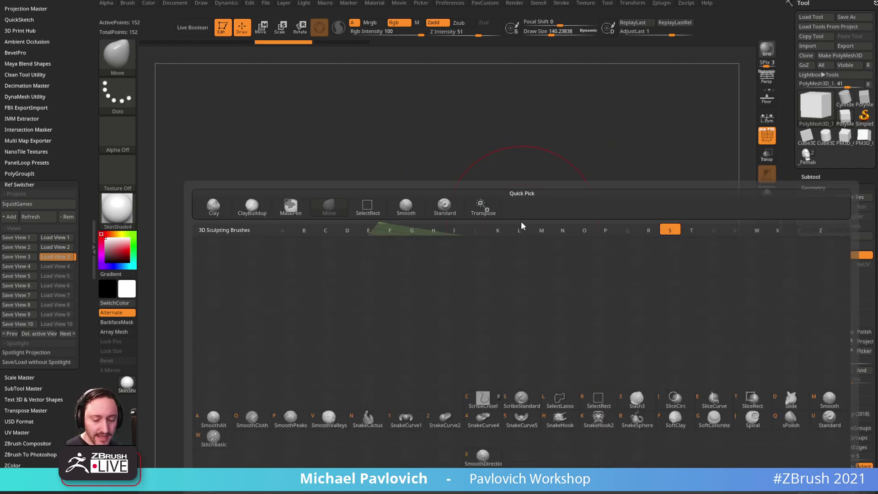
key(h)
click(498, 243)
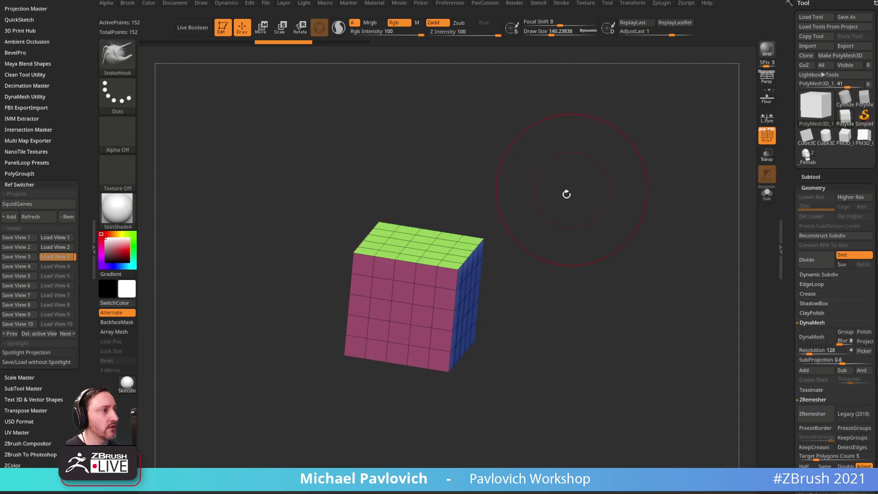
mouse_move(463, 238)
mouse_down()
mouse_move(521, 227)
mouse_move(525, 249)
mouse_move(503, 214)
mouse_up()
key(ctrl+z)
key(bracketleft)
key(ctrl+z)
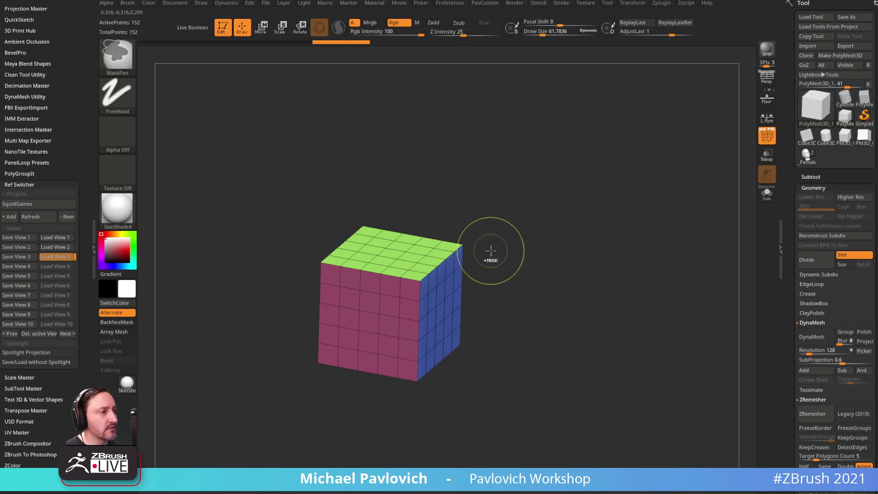
- Subdivide the cube to SDiv 4 and pull a curved horn out of its upper corner with SnakeHook at about 65 Draw Size
key(ctrl+d)
key(ctrl+d)
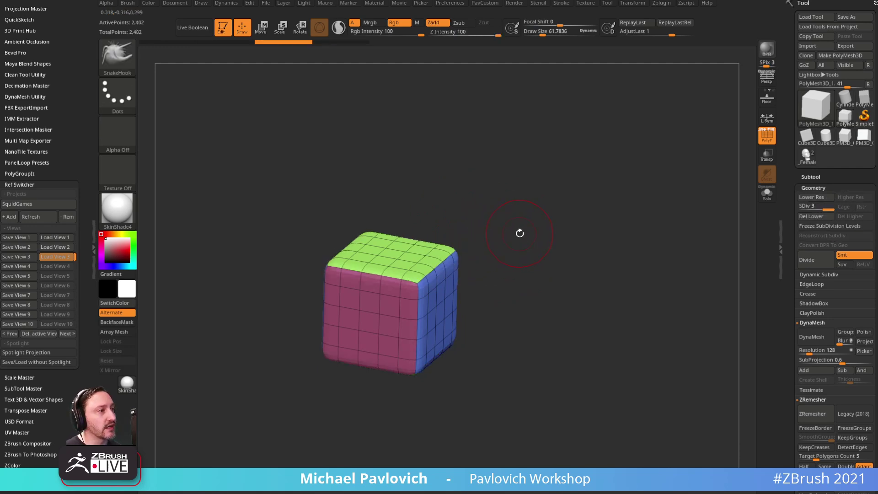
key(ctrl+d)
mouse_move(494, 249)
mouse_down()
mouse_move(484, 229)
mouse_move(511, 269)
mouse_up()
key(s)
click(484, 241)
drag(559, 243, 437, 267)
mouse_move(498, 280)
mouse_down()
mouse_move(578, 241)
mouse_move(571, 202)
mouse_up()
- Try the Move brush on the stretched, subdivided cube
key(b)
key(m)
key(v)
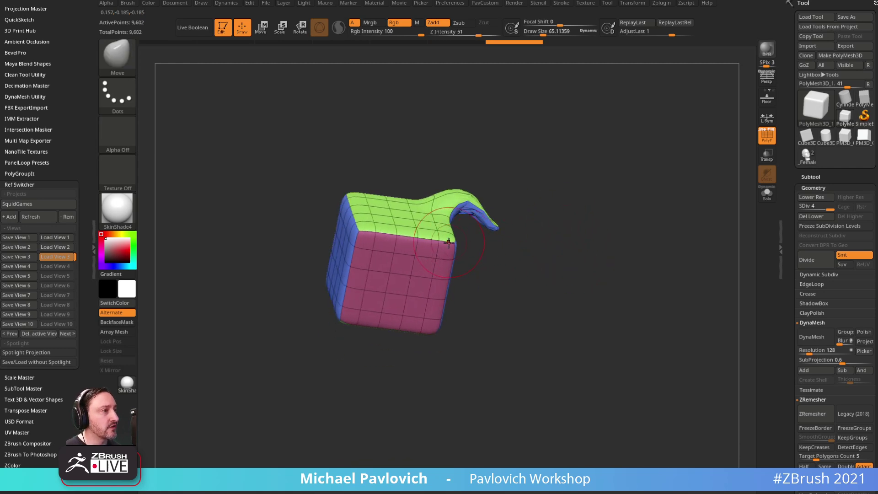
mouse_move(518, 261)
mouse_down()
mouse_move(461, 236)
mouse_move(528, 257)
mouse_up()
mouse_move(608, 233)
mouse_down()
mouse_move(538, 204)
mouse_move(610, 227)
mouse_move(578, 206)
mouse_move(596, 240)
mouse_up()
- Undo the sculpting strokes and subdivisions to restore the original low-poly cube
key(ctrl+z)
key(ctrl+z)
key(shift+d)
key(shift+d)
key(shift+d)
key(ctrl+z)
mouse_move(597, 214)
mouse_down()
mouse_move(588, 232)
mouse_move(581, 212)
mouse_move(534, 221)
mouse_move(544, 227)
mouse_up()
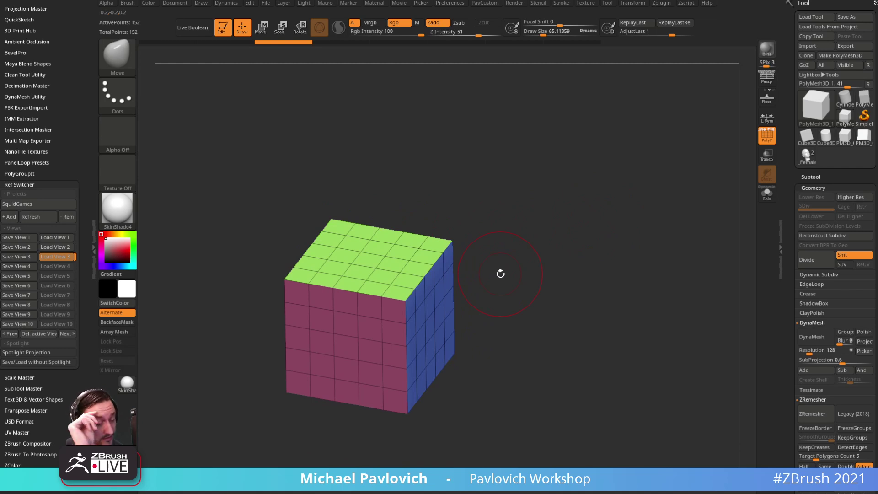
- Try moving the low-poly cube's corner, raise the Draw Size to 1000 for another attempt, and undo the strokes
mouse_move(456, 234)
mouse_down()
mouse_move(467, 221)
mouse_move(516, 253)
mouse_move(456, 214)
mouse_move(523, 268)
mouse_move(458, 244)
mouse_move(543, 280)
mouse_up()
key(ctrl+z)
key(ctrl+z)
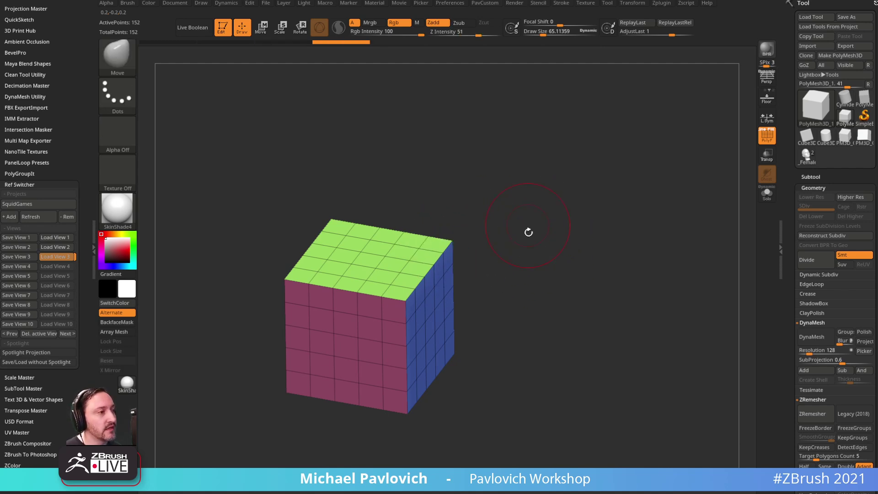
key(s)
mouse_move(507, 213)
mouse_down()
mouse_move(476, 216)
mouse_move(556, 227)
mouse_up()
key(s)
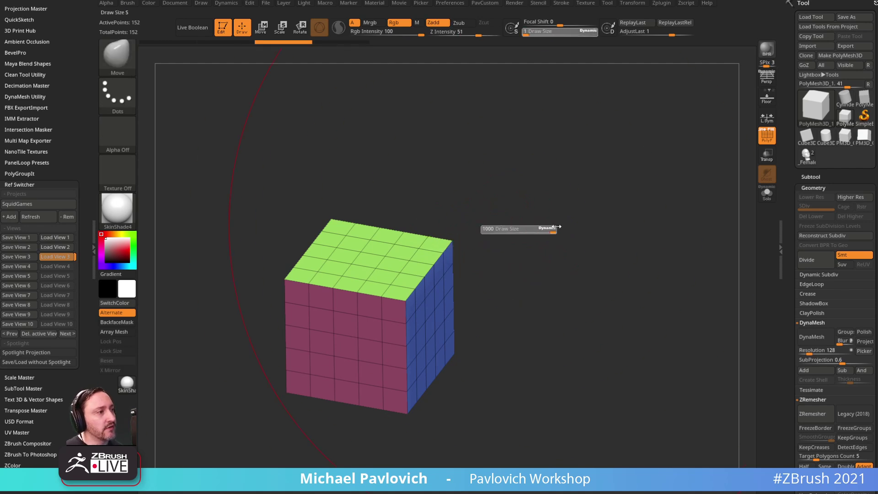
drag(445, 252, 451, 248)
key(ctrl+z)
- Try SnakeHook on the cube's corner at a Draw Size of 1000, and reduce the Draw Size to about 126
key(b)
key(s)
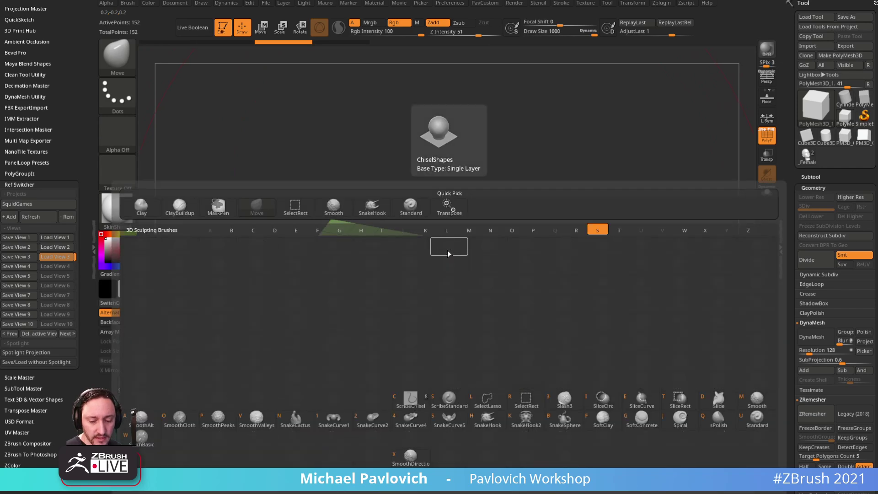
key(h)
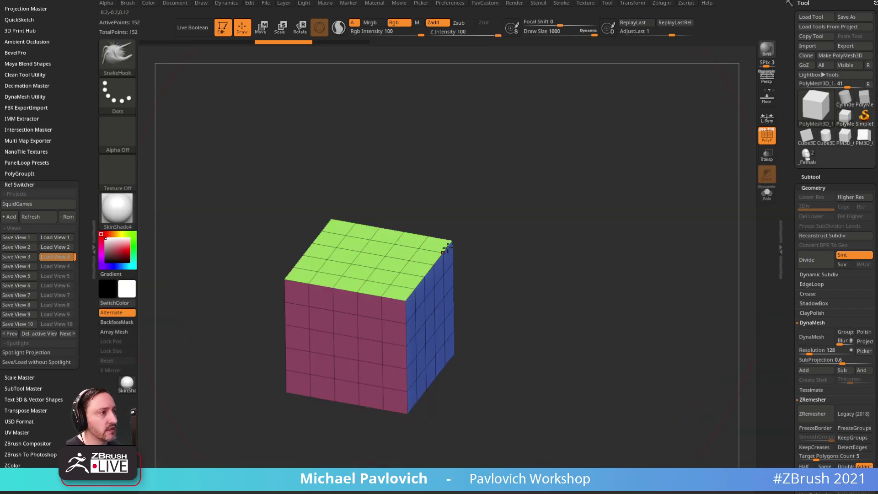
drag(449, 246, 446, 249)
mouse_move(446, 248)
mouse_down()
mouse_move(462, 247)
mouse_move(427, 250)
mouse_move(438, 249)
mouse_up()
key(s)
drag(506, 241, 514, 243)
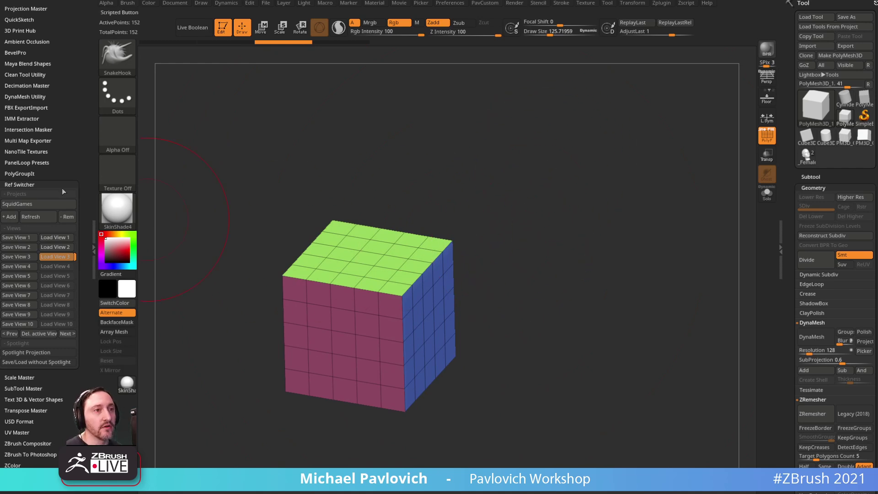
- Collapse the Ref Switcher section, select the Move brush and expand its Auto Masking settings
shift+click(34, 185)
key(b)
key(m)
key(v)
drag(61, 266, 59, 170)
click(21, 307)
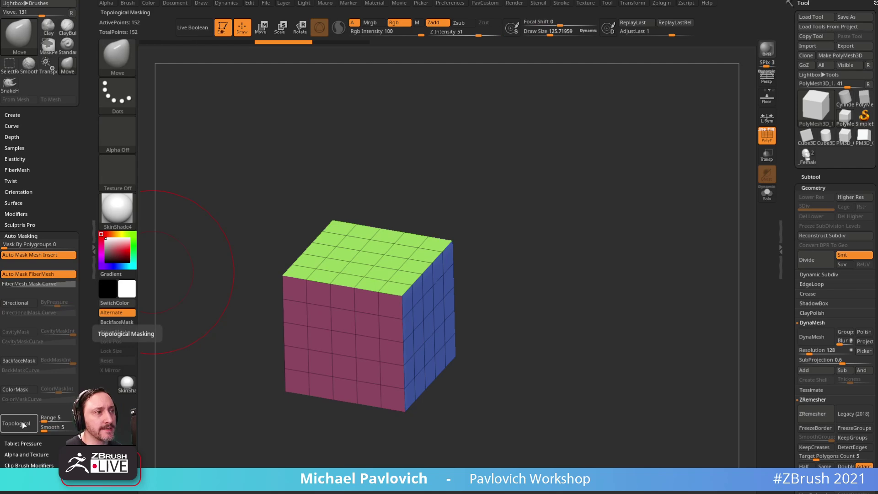
- Duplicate the cube straight upward, leaving a narrow gap above the original, and clear the mask
key(w)
ctrl+drag(367, 265, 364, 140)
ctrl+drag(618, 168, 569, 177)
mouse_move(563, 178)
alt+mouse_down()
mouse_move(560, 200)
mouse_move(546, 173)
mouse_move(505, 224)
alt+mouse_up()
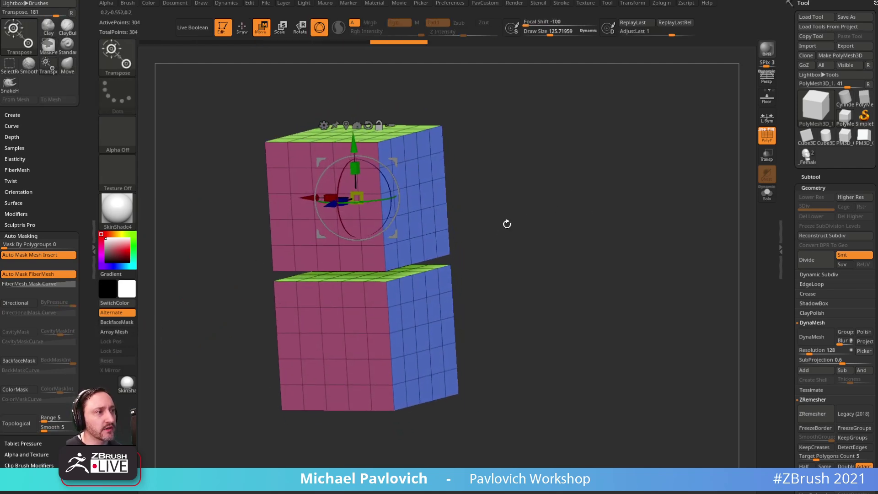
- Try a Move stroke across the gap between the two cubes at about 189 Draw Size, and undo it
key(q)
mouse_move(507, 188)
mouse_down()
mouse_move(479, 229)
mouse_move(464, 234)
mouse_move(460, 255)
mouse_up()
key(ctrl+z)
- Turn on Topological masking for the Move brush and try pulling a cube corner beside the gap
click(16, 423)
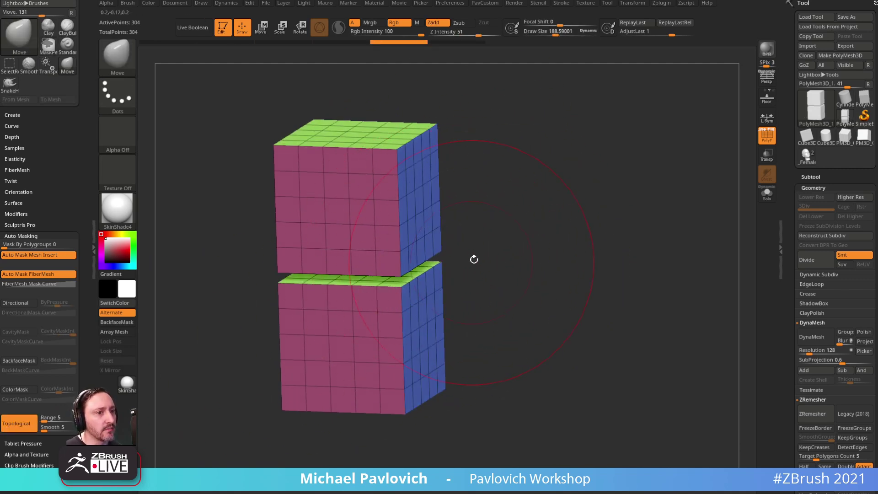
mouse_move(435, 247)
mouse_down()
mouse_move(500, 237)
mouse_move(472, 239)
mouse_move(474, 218)
mouse_move(523, 204)
mouse_move(459, 249)
mouse_up()
key(ctrl)
drag(504, 232, 347, 224)
- Turn off Topological masking, set Mask By Polygroups to 100, and try Move strokes on the stacked cubes, undoing them
click(16, 423)
click(73, 244)
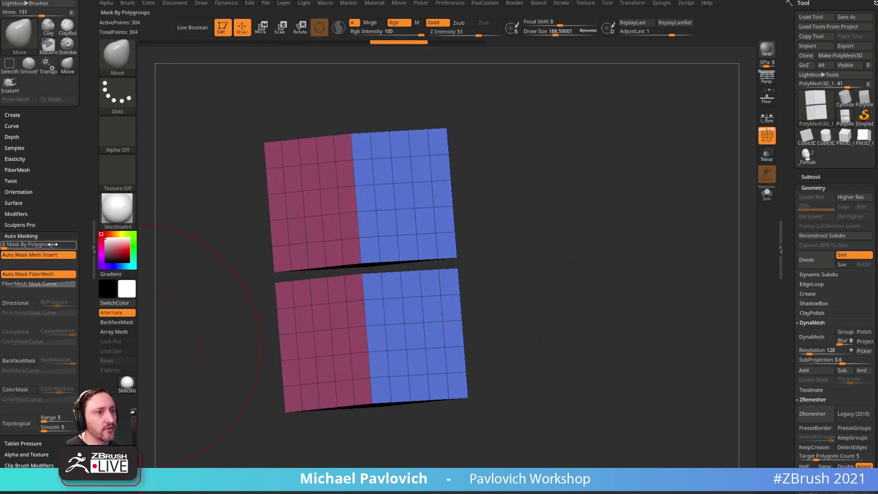
mouse_move(508, 222)
mouse_down()
mouse_move(484, 243)
mouse_move(471, 274)
mouse_move(474, 224)
mouse_move(518, 229)
mouse_up()
key(ctrl+z)
mouse_move(373, 261)
mouse_down()
mouse_move(336, 261)
mouse_move(366, 245)
mouse_move(257, 268)
mouse_up()
key(ctrl+z)
drag(560, 216, 559, 218)
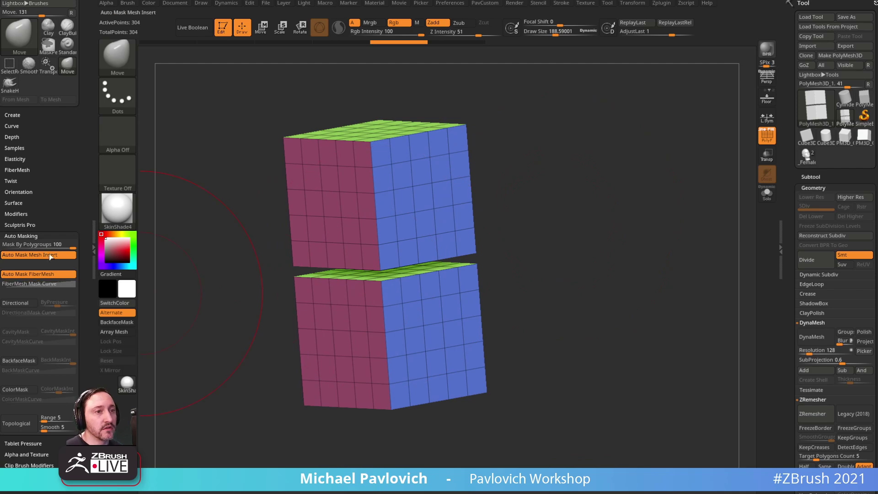
- Apply Mask By Polygroups at 100 and try SnakeHook strokes on the upper cube's blue side, undoing them
drag(41, 245, 13, 245)
drag(88, 237, 87, 237)
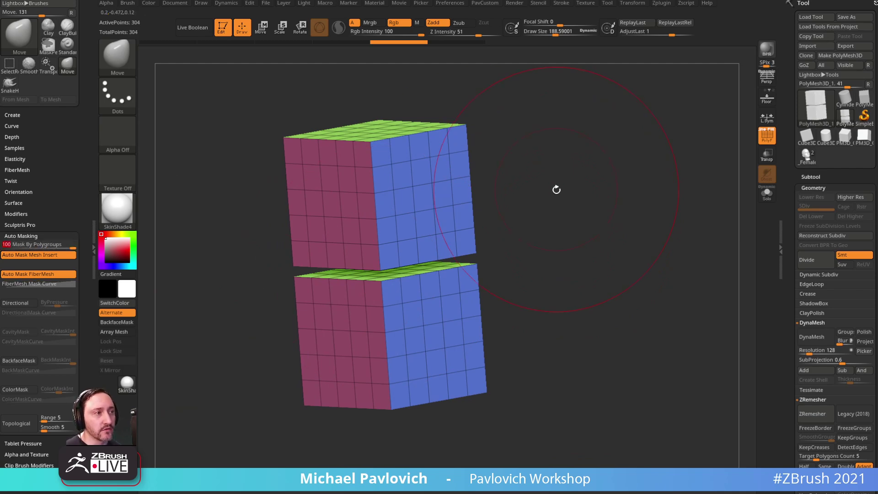
drag(556, 189, 550, 187)
key(b)
key(s)
key(h)
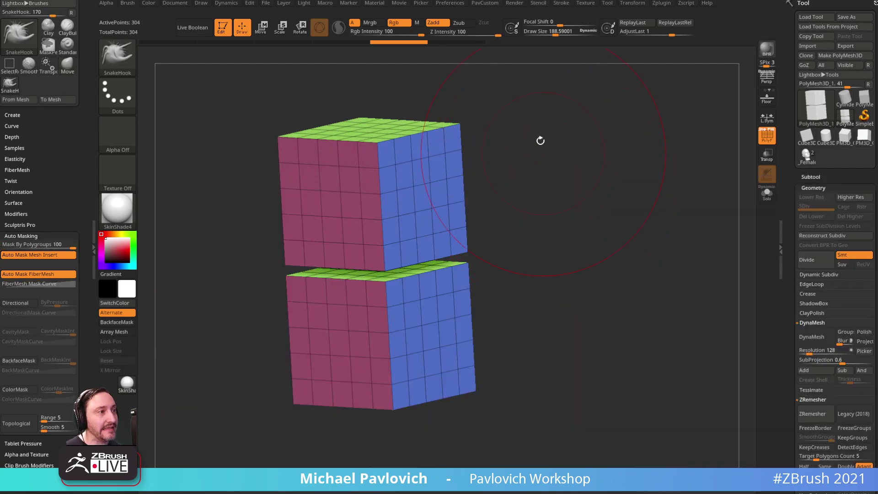
mouse_move(411, 210)
mouse_down()
mouse_move(457, 201)
mouse_move(533, 214)
mouse_move(414, 247)
mouse_move(418, 224)
mouse_move(462, 197)
mouse_move(450, 234)
mouse_move(410, 225)
mouse_move(434, 234)
mouse_move(427, 202)
mouse_up()
key(ctrl+z)
key(ctrl+z)
key(ctrl+z)
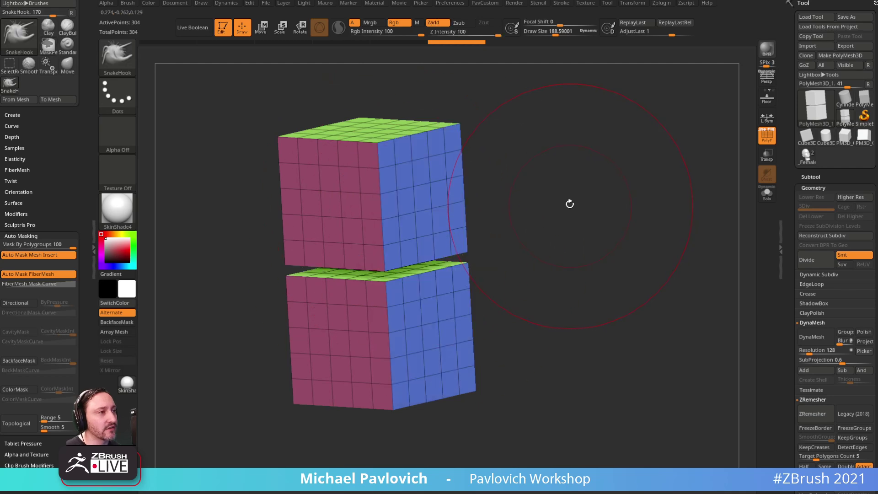
- Try a polygroup-masked Move stroke on the upper cube, undo it and reset Mask By Polygroups to 0
key(b)
key(m)
key(v)
mouse_move(421, 214)
mouse_down()
mouse_move(413, 203)
mouse_move(409, 255)
mouse_move(455, 247)
mouse_move(448, 202)
mouse_move(435, 246)
mouse_move(413, 250)
mouse_up()
key(ctrl+z)
drag(27, 246, 2, 246)
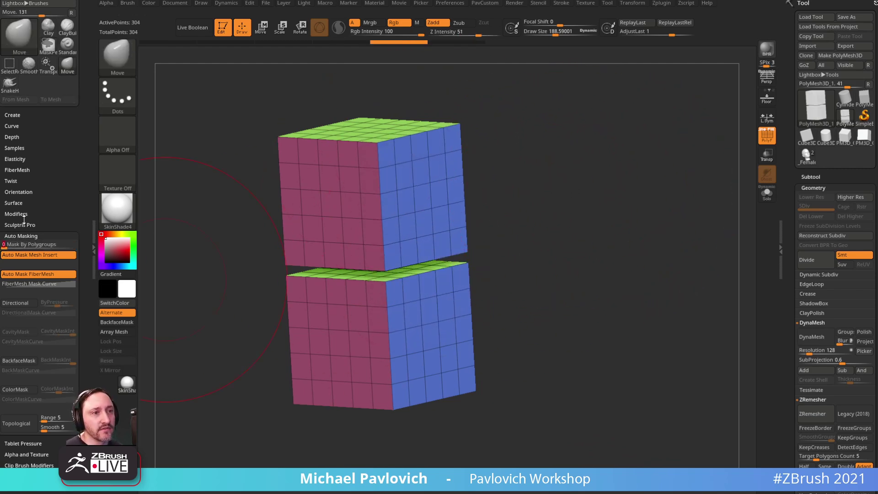
- Enable Topological masking for the SnakeHook brush, try pulling a cube corner with it, and reduce the Draw Size to about 31
key(b)
key(s)
key(h)
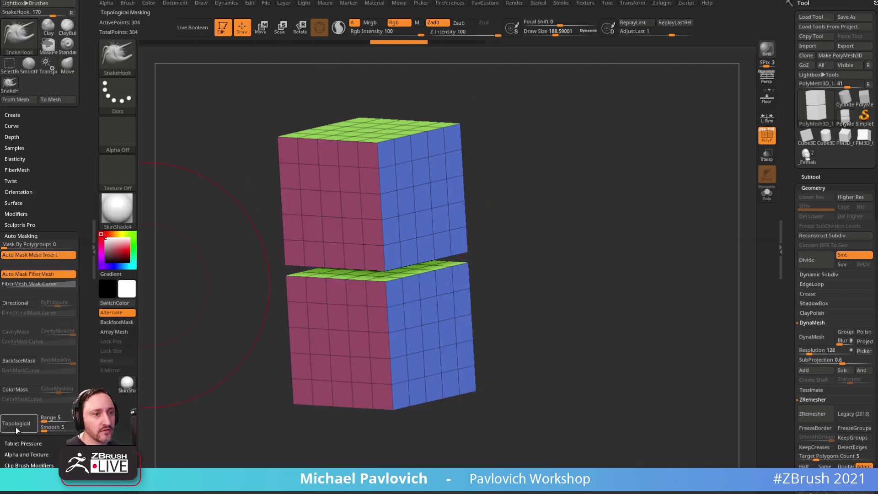
mouse_move(460, 240)
mouse_down()
mouse_move(474, 178)
mouse_move(480, 198)
mouse_up()
key(ctrl+z)
key(s)
mouse_move(572, 223)
mouse_down()
mouse_move(554, 224)
mouse_move(573, 199)
mouse_up()
- Look through the Move brushes in the Lightbox brush library, and collapse the Auto Masking settings
key(b)
key(m)
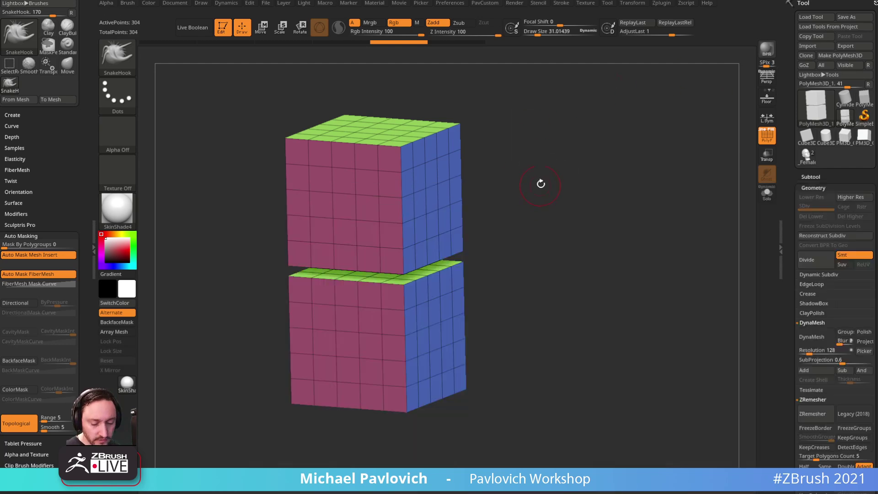
key(comma)
click(244, 53)
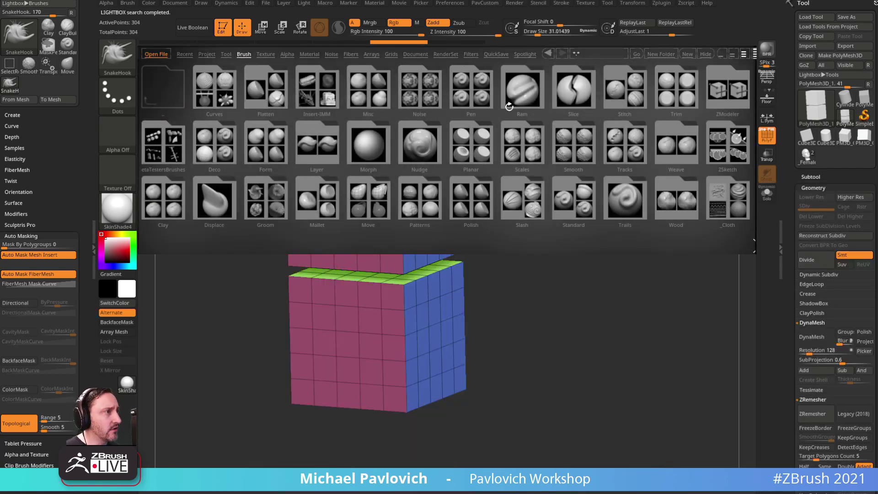
click(366, 187)
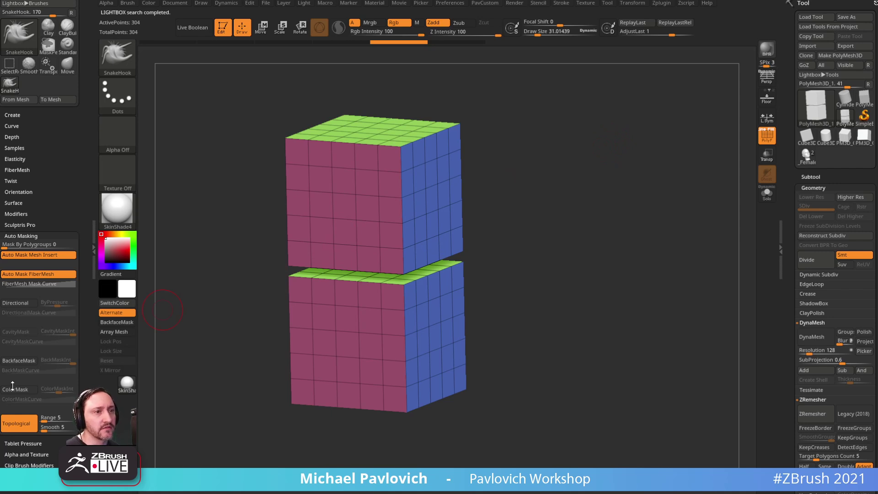
click(55, 236)
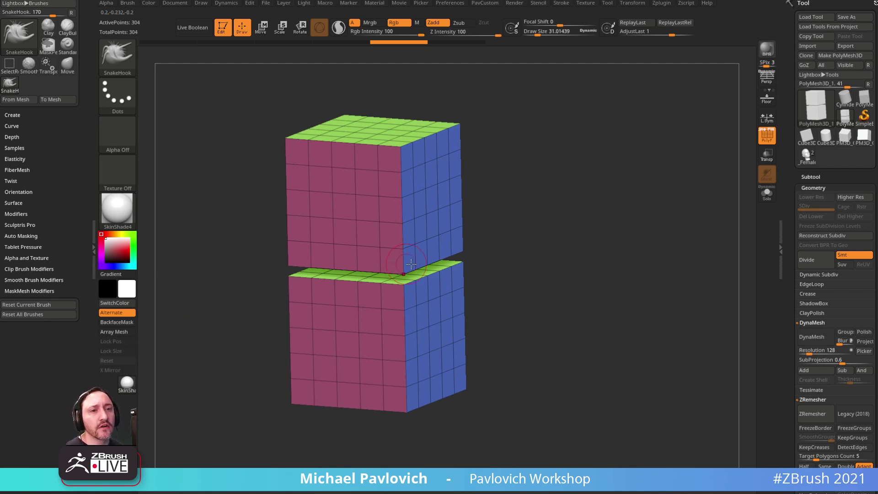
- Toggle the side trays and the bottom tray, restoring the original interface layout
click(93, 252)
click(1, 251)
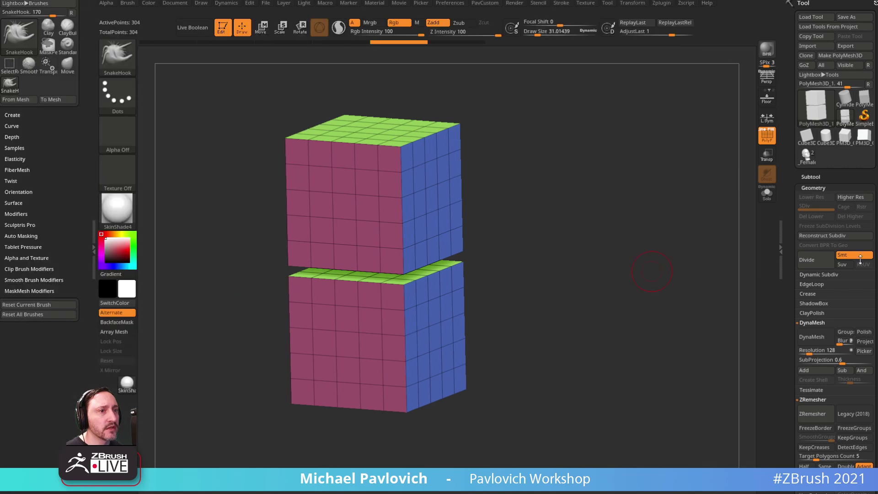
click(780, 244)
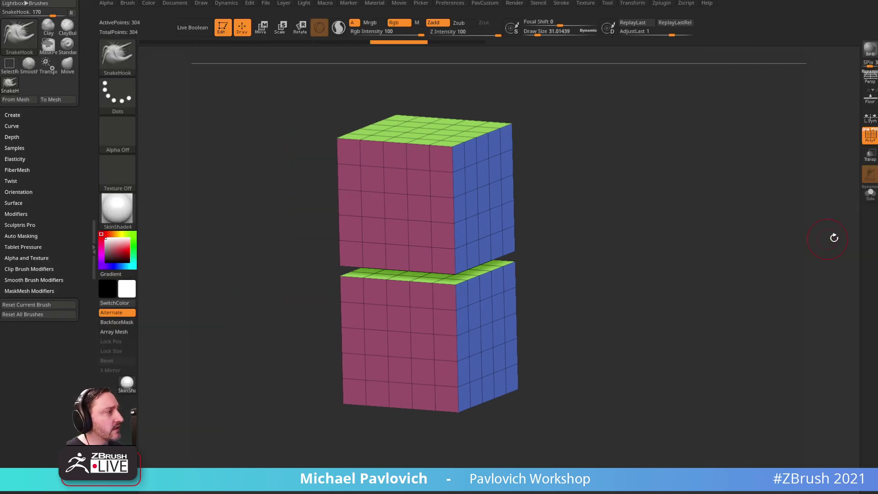
click(857, 238)
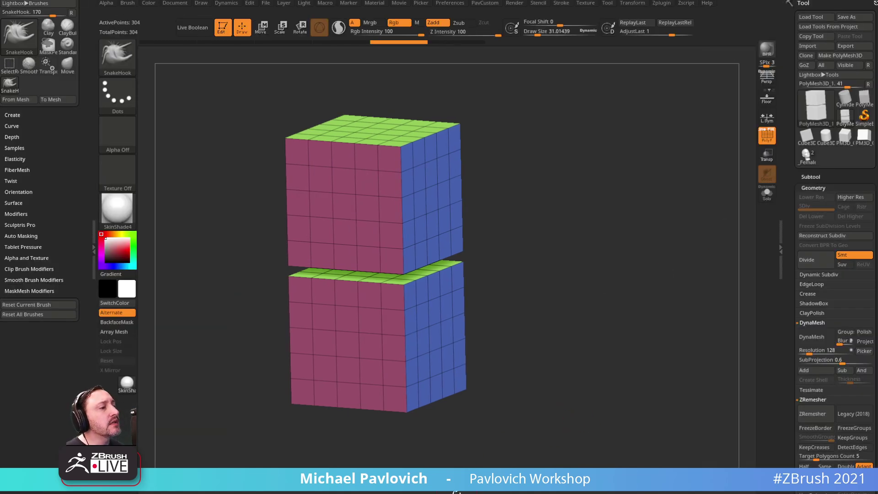
click(447, 492)
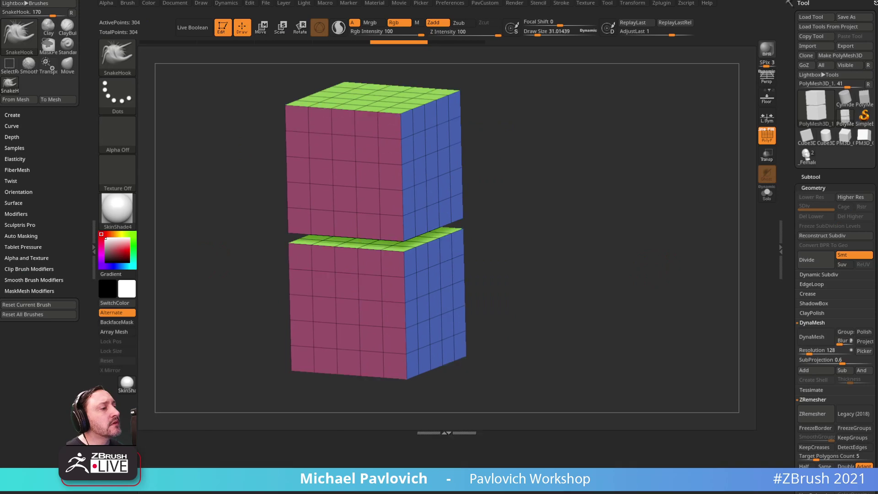
click(465, 434)
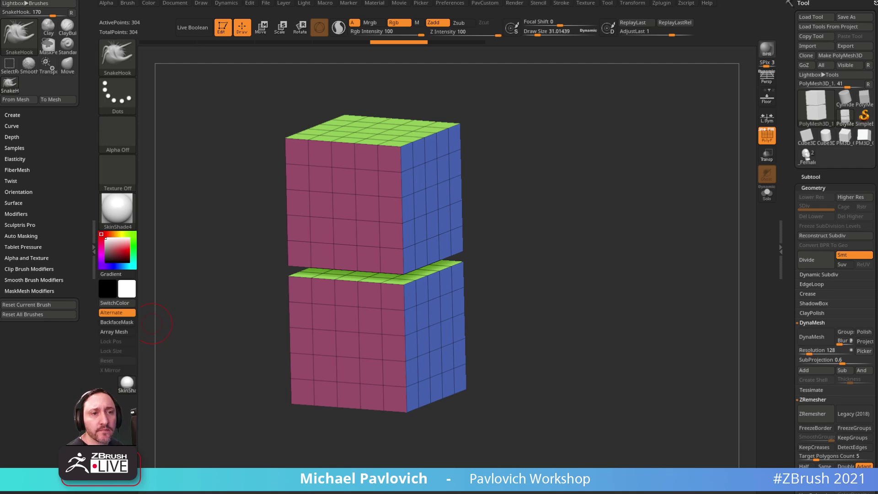
- Undo the cube duplication and scrub through the cube's earlier undo history
key(ctrl+z)
key(ctrl+z)
key(ctrl+z)
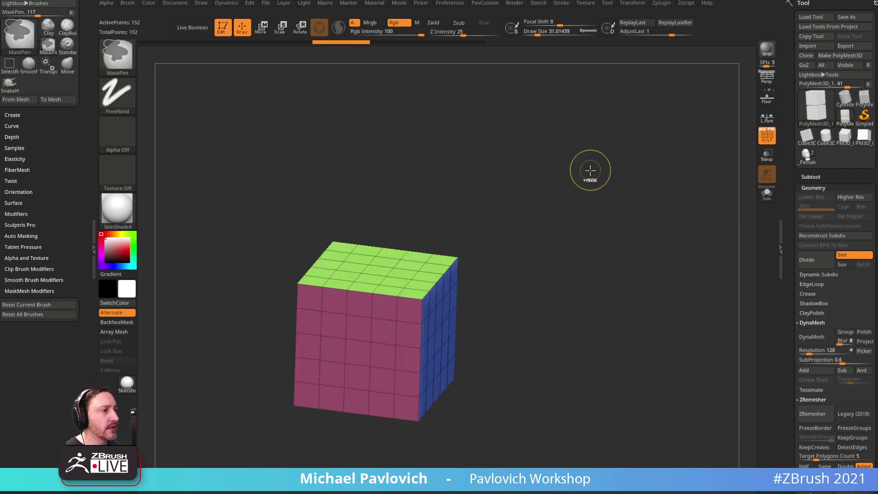
alt+drag(568, 227, 581, 216)
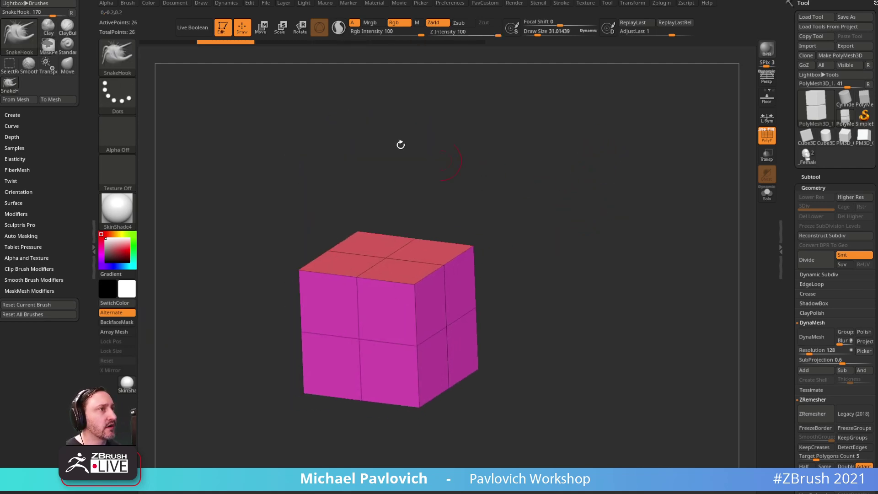
drag(247, 41, 262, 40)
drag(508, 251, 668, 193)
- Switch to the PM3D_Cube3D_1 tool and frame the cube in the viewport
click(845, 138)
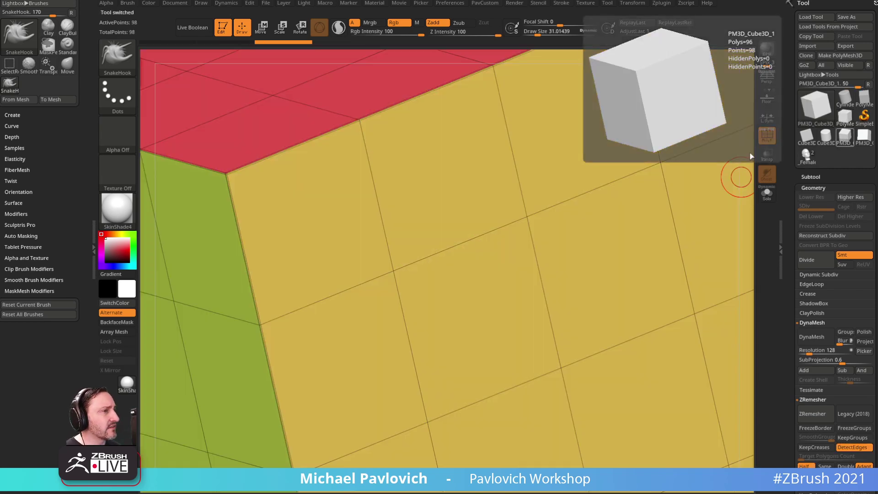
key(f)
drag(575, 163, 306, 241)
- Select the Standard brush and set its Draw Size to about 108
key(b)
key(s)
key(t)
mouse_move(655, 188)
mouse_down()
mouse_move(650, 176)
mouse_move(642, 188)
mouse_up()
key(s)
click(651, 183)
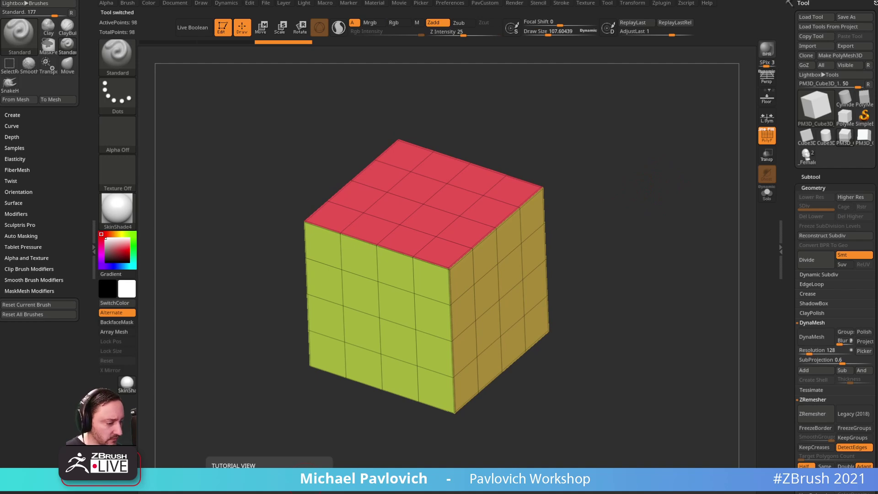
- Bring the Dice.jpg reference up in XnView MP over the cube in the viewport
drag(597, 174, 631, 123)
drag(275, 491, 346, 163)
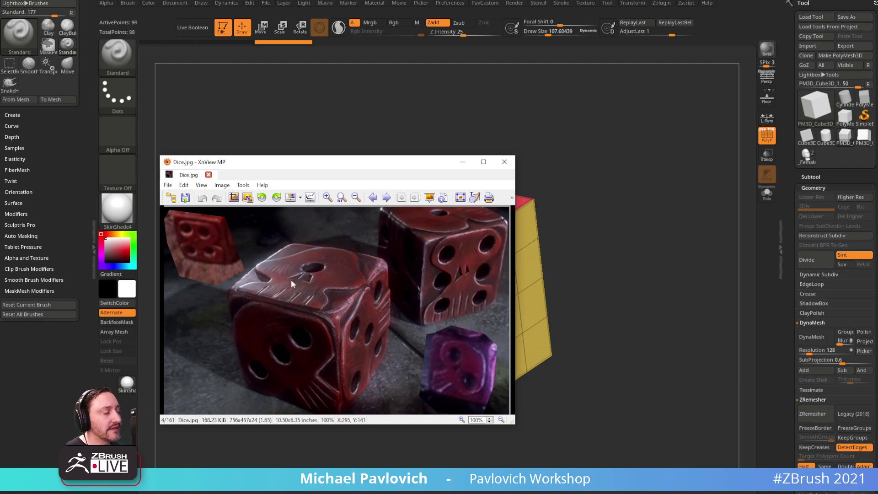
- Move the Dice.jpg reference window out of the viewport to uncover the cube
drag(303, 164, 256, 492)
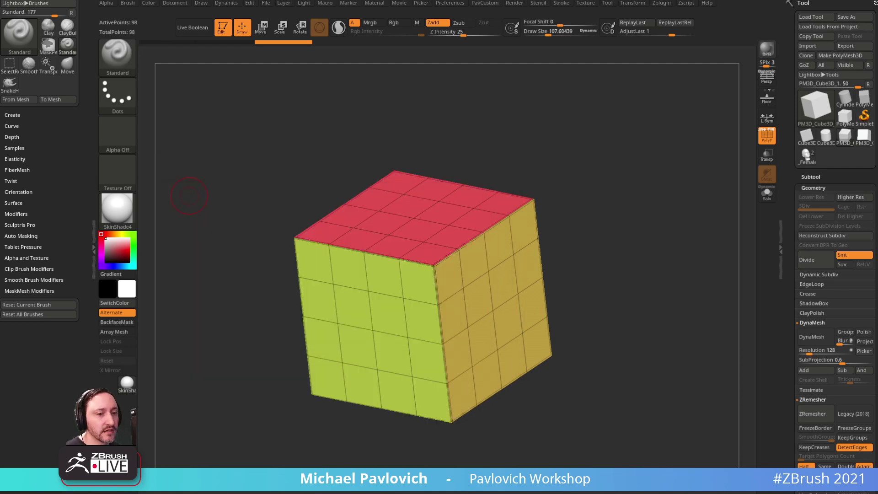
drag(558, 163, 588, 183)
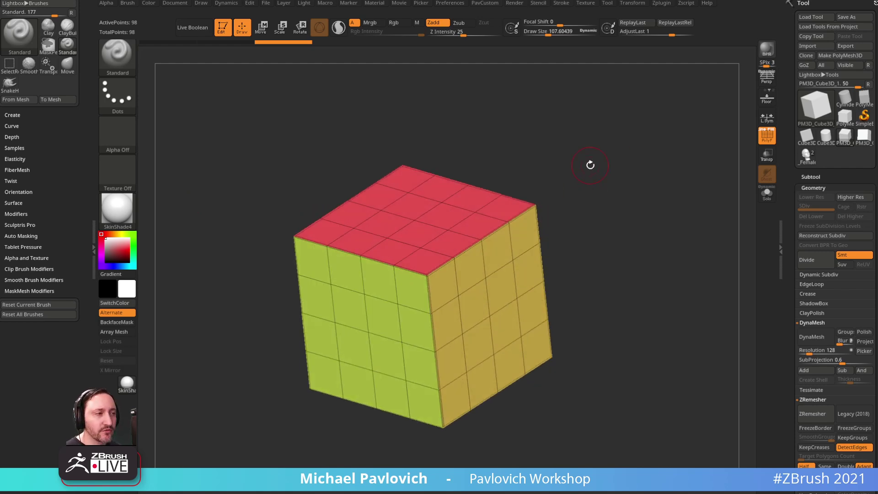
drag(578, 194, 602, 177)
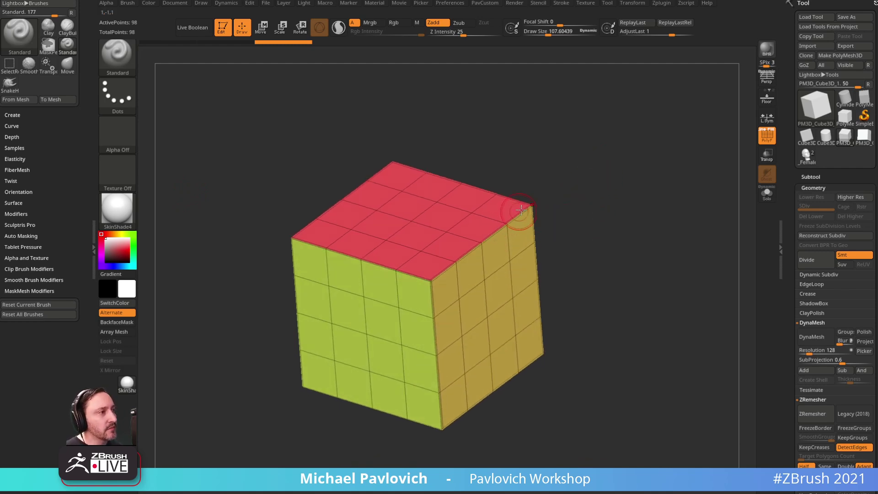
- Remove the creases from all of the cube's edges and merge its faces into a single polygroup
drag(792, 189, 784, 83)
shift+click(808, 114)
shift+click(812, 125)
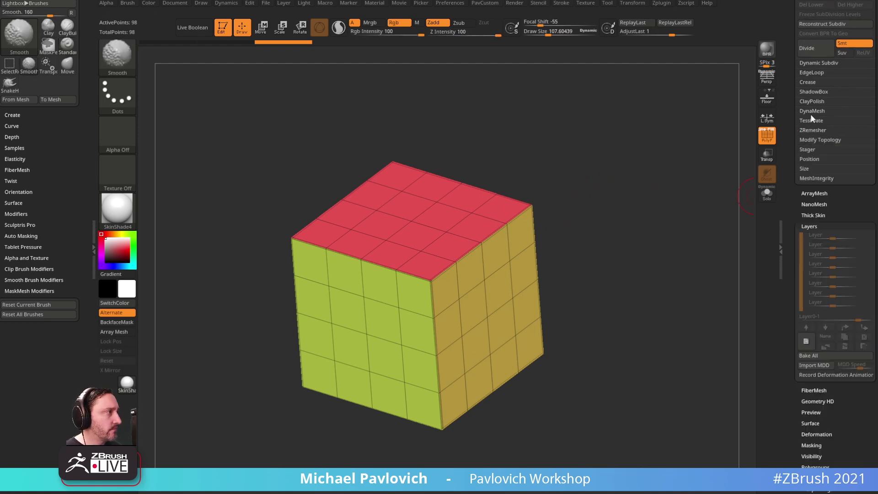
shift+click(813, 73)
shift+click(814, 73)
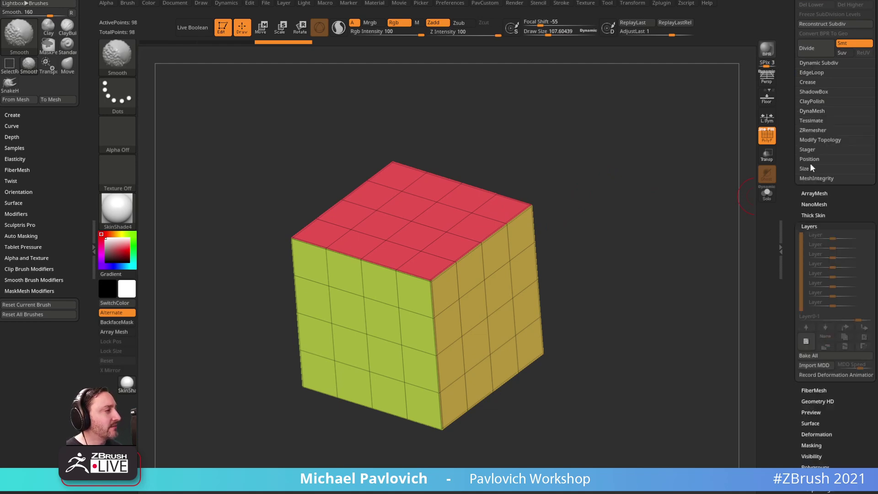
drag(789, 165, 795, 193)
shift+click(807, 135)
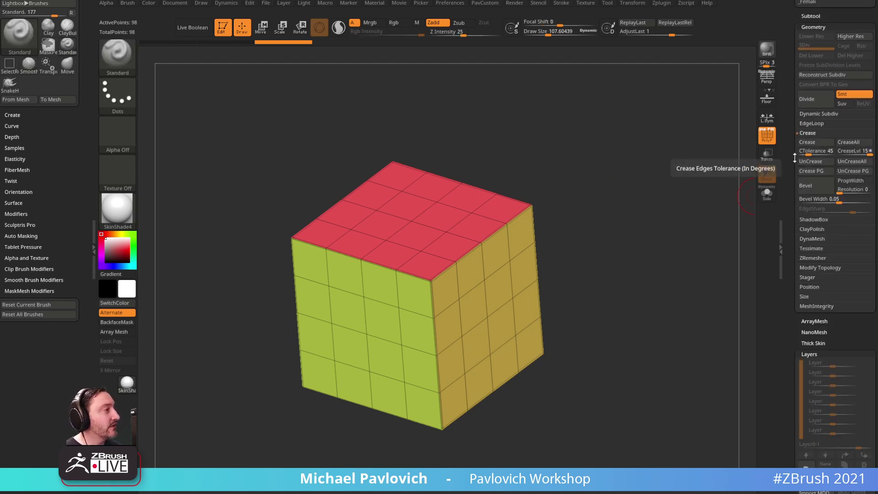
click(847, 163)
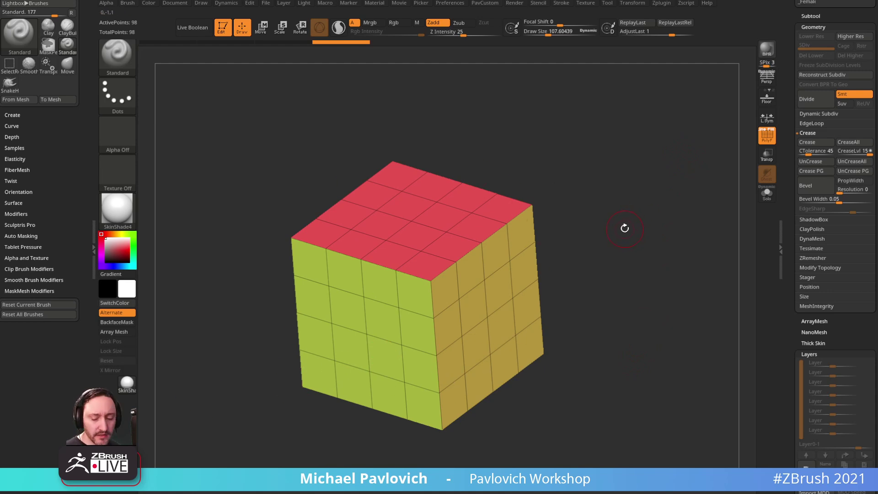
key(ctrl+w)
- Check the cube from below and above against the floor grid, and hide the grid again
drag(621, 228, 638, 117)
click(770, 101)
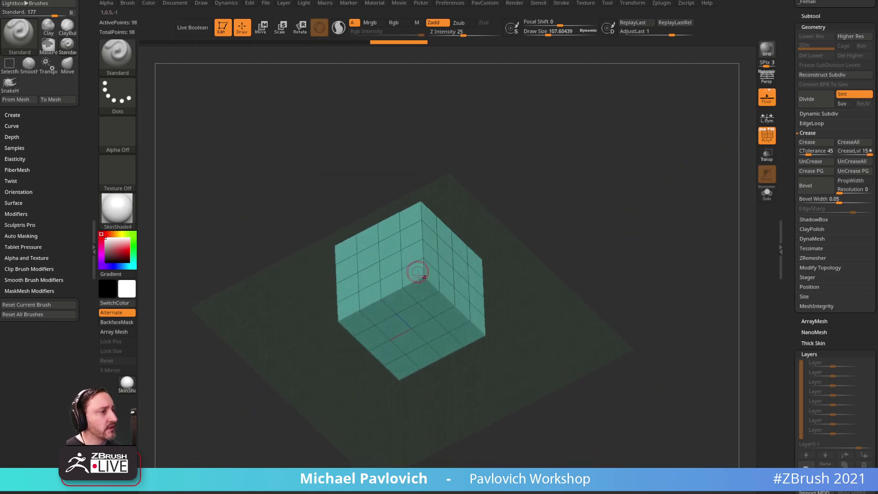
drag(552, 153, 582, 207)
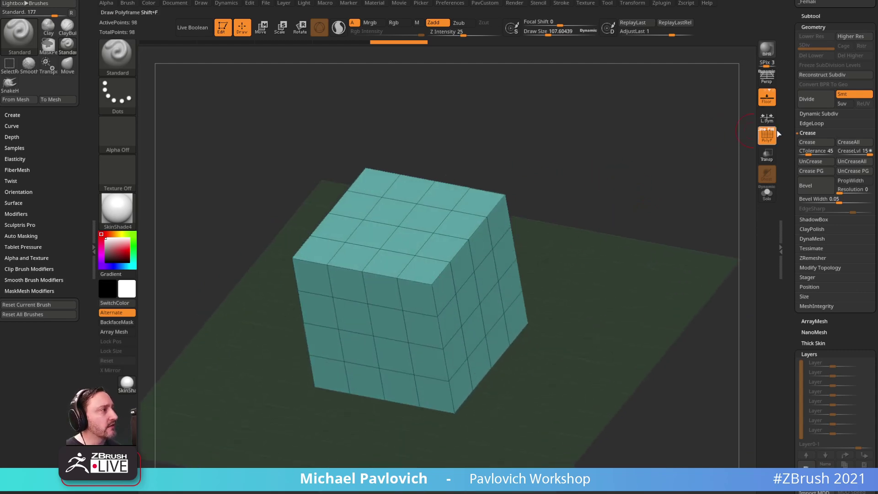
click(768, 102)
drag(627, 174, 657, 171)
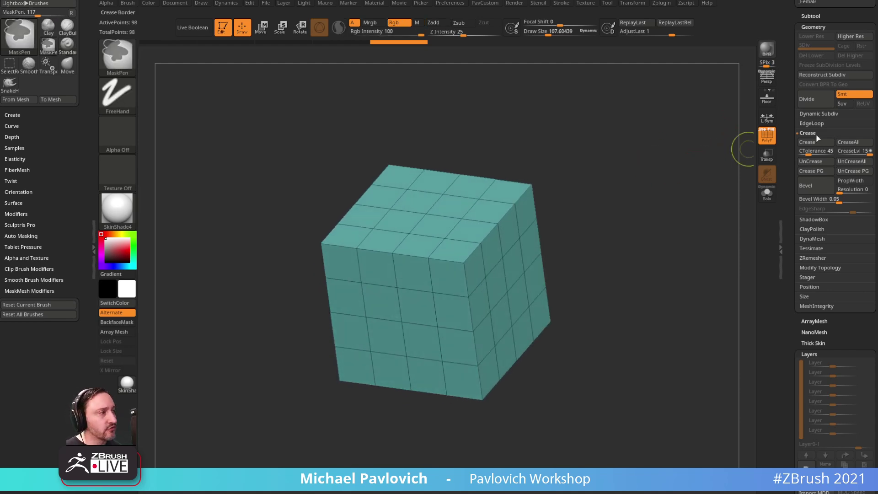
- Try subdividing the uncreased cube three times with smoothing on, and revert it to the base mesh
key(ctrl+d)
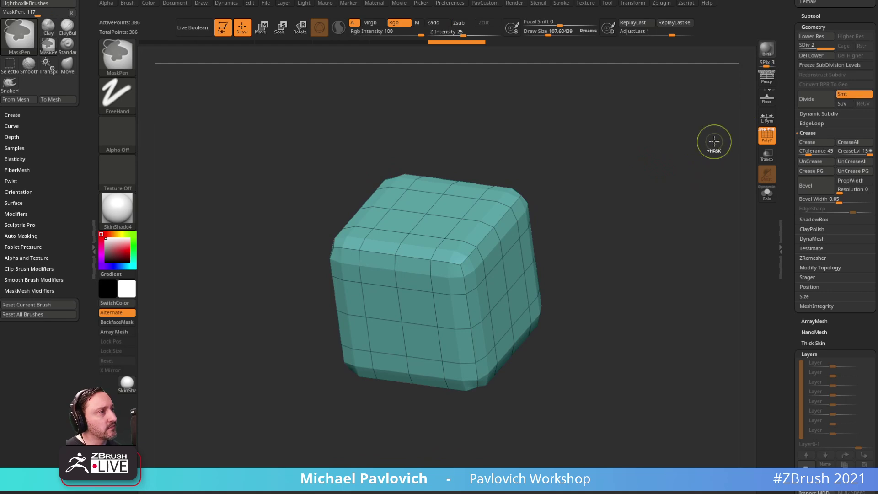
key(ctrl+d)
key(ctrl+d)
mouse_move(658, 215)
mouse_down()
mouse_move(666, 202)
mouse_move(652, 202)
mouse_up()
key(shift+d)
key(shift+d)
key(shift+d)
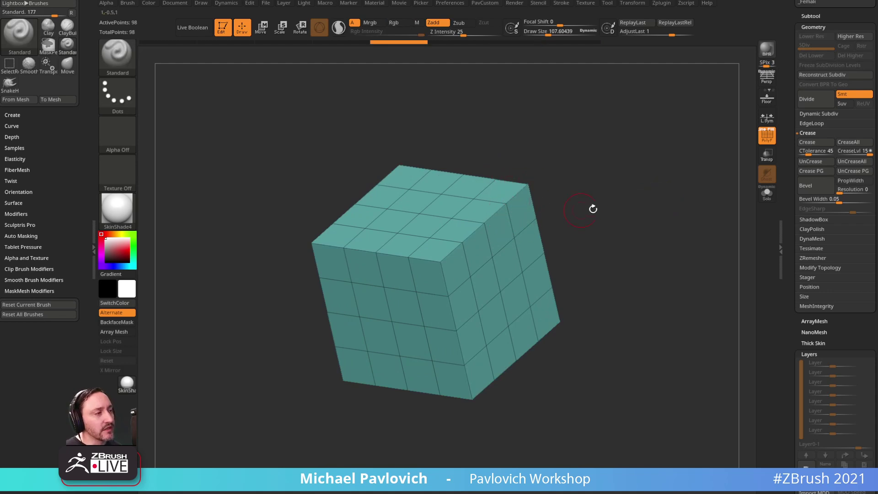
- Preview the cube with Dynamic Subdiv, choose to always auto-activate it, and switch the preview off
drag(576, 209, 606, 203)
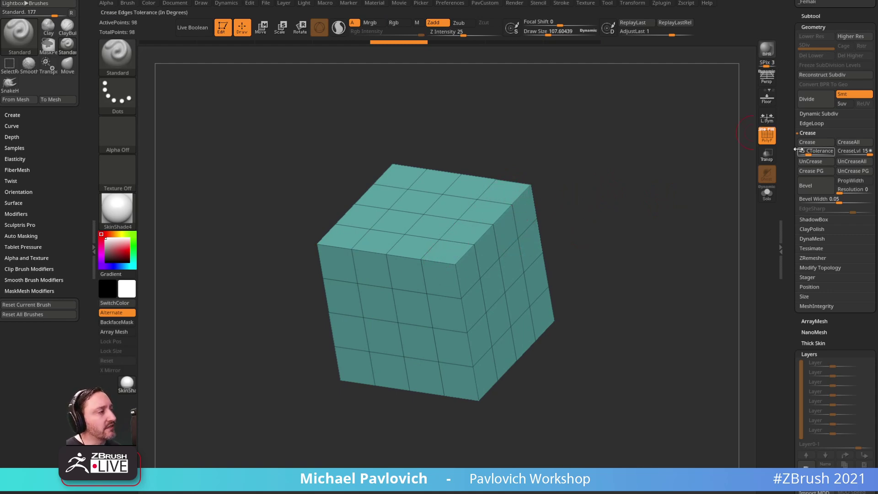
click(818, 114)
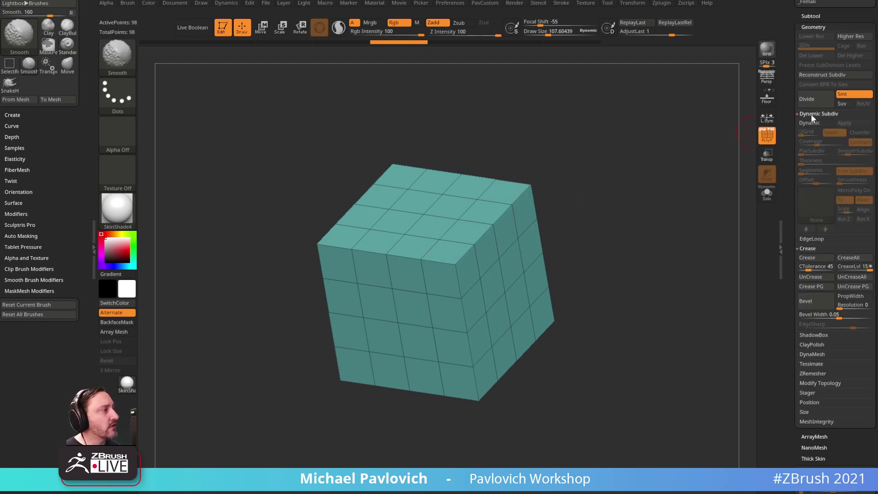
click(812, 123)
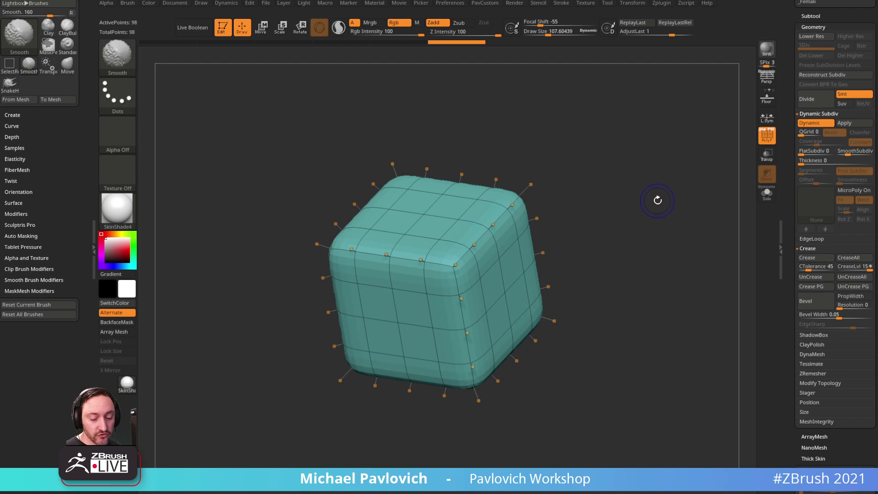
key(shift+d)
key(d)
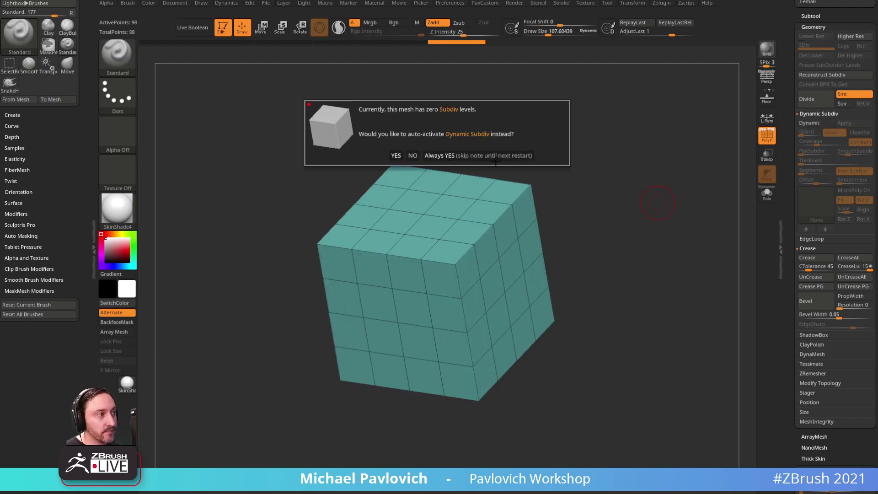
click(494, 157)
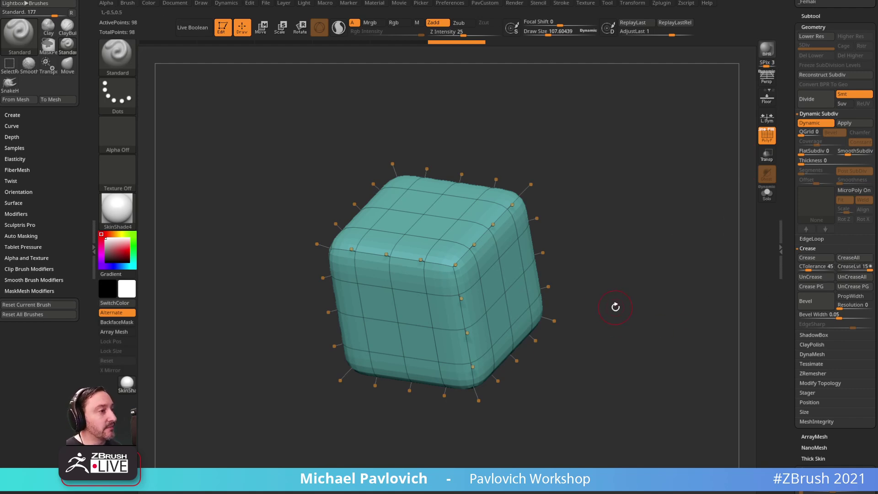
key(shift+d)
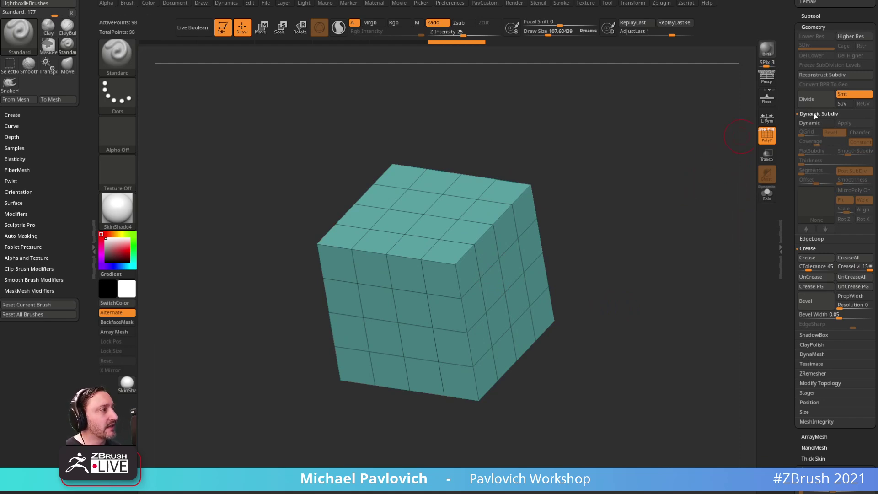
- Try subdividing the cube once with Smt off and twice with Smt on, and compare it with Dynamic Subdiv on the base mesh
click(842, 96)
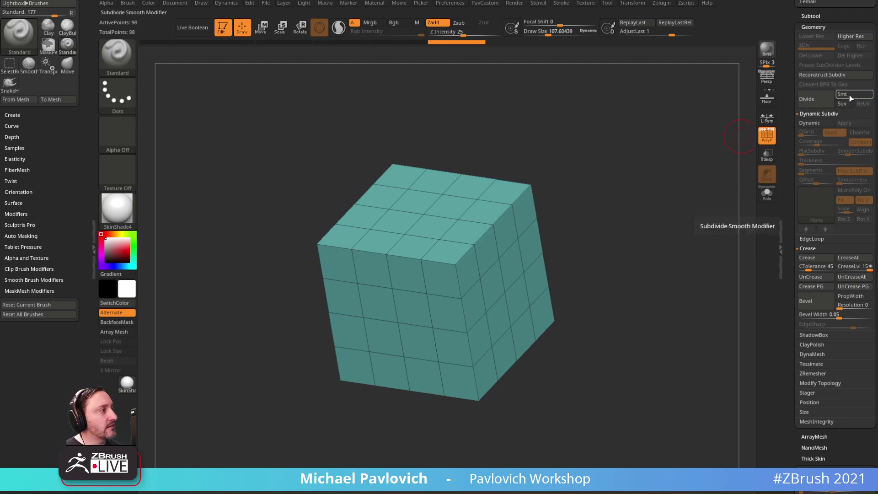
click(826, 103)
click(821, 107)
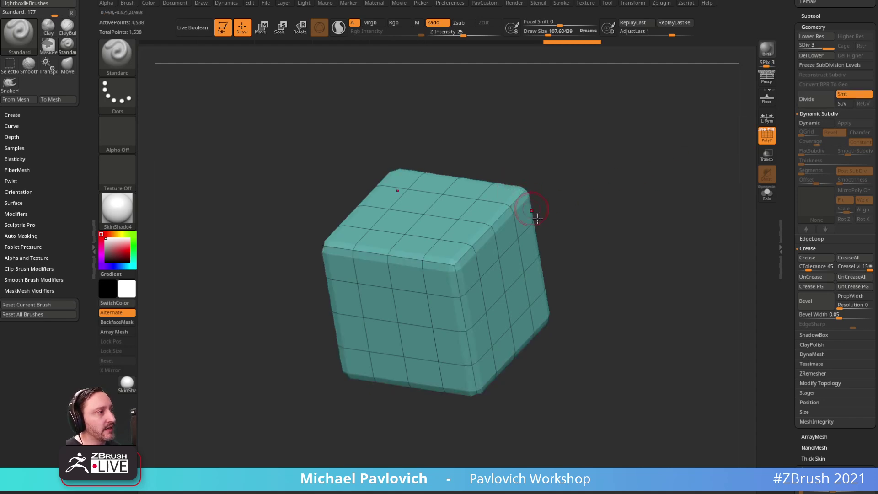
click(815, 103)
key(shift+d)
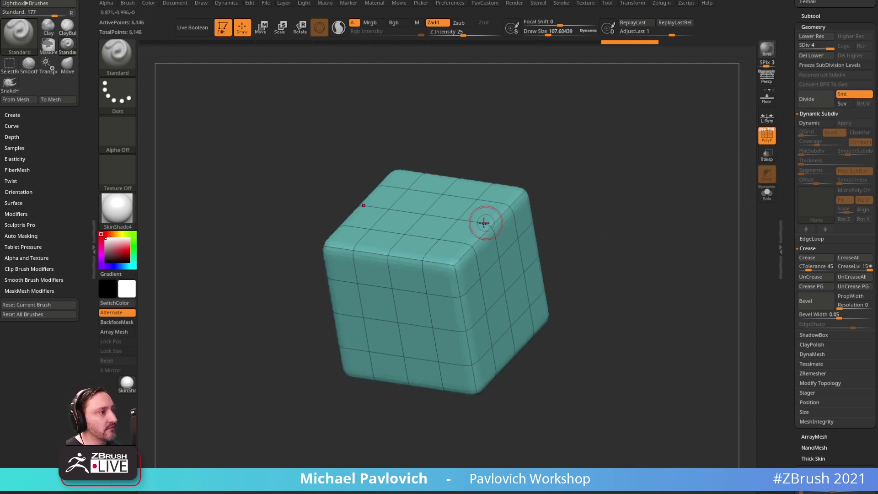
key(ctrl)
key(shift+d)
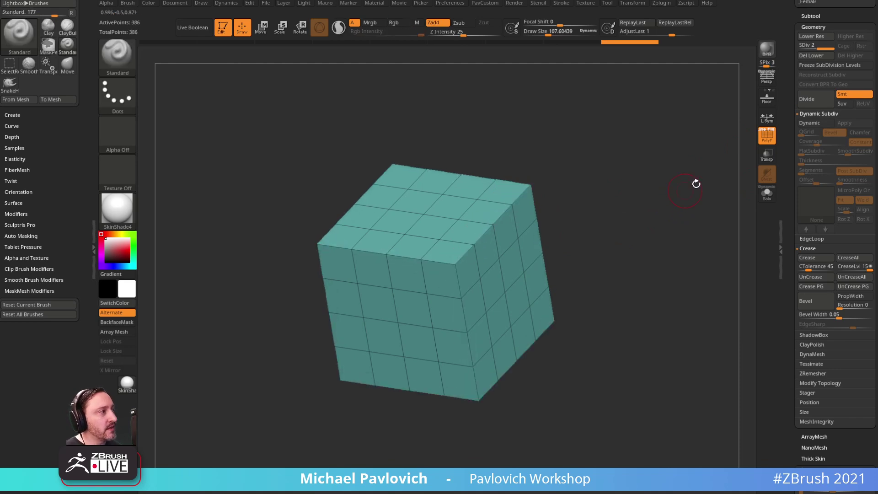
click(810, 122)
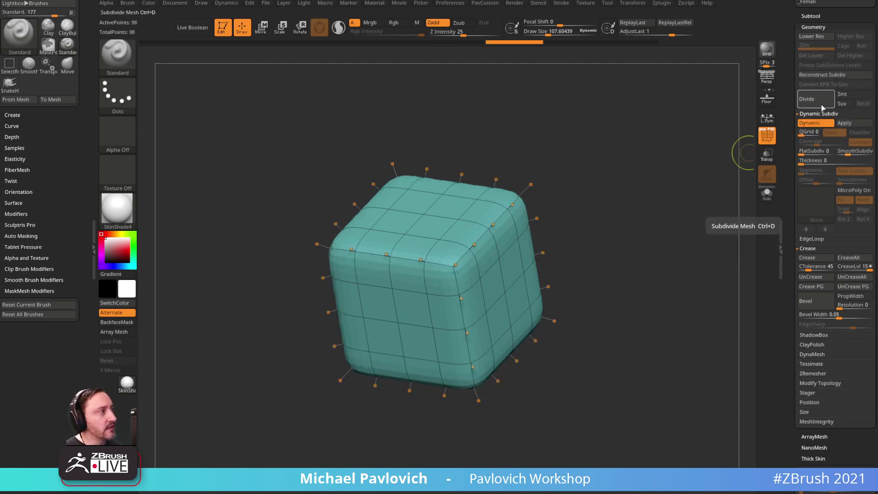
key(d)
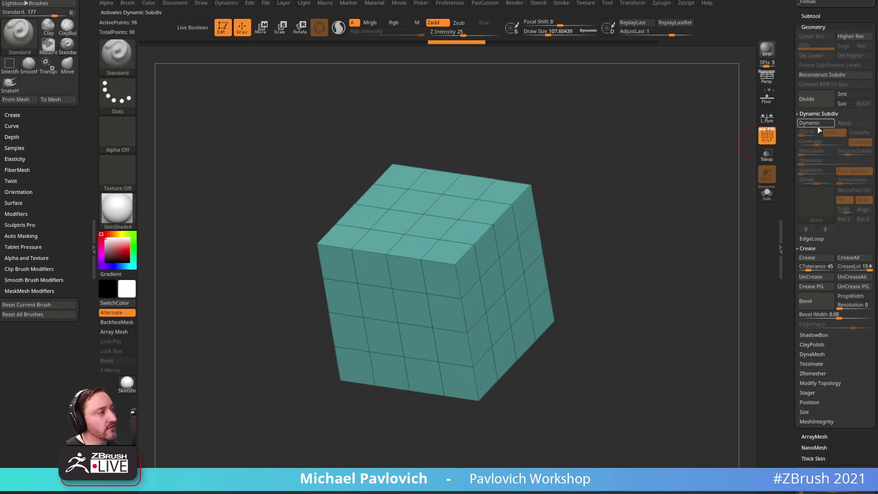
- Try subdividing the cube twice with Smt off and twice with Smt on, hiding the polyframe to inspect the edges
click(817, 101)
click(817, 101)
click(844, 96)
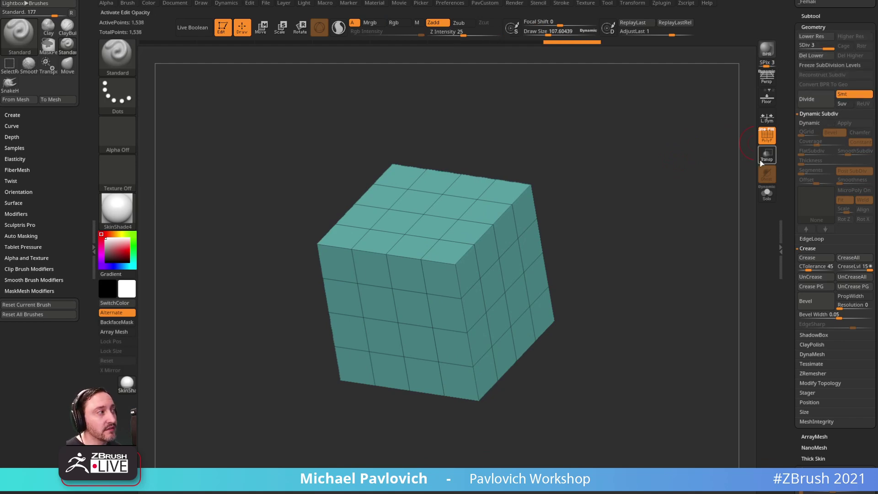
key(ctrl+d)
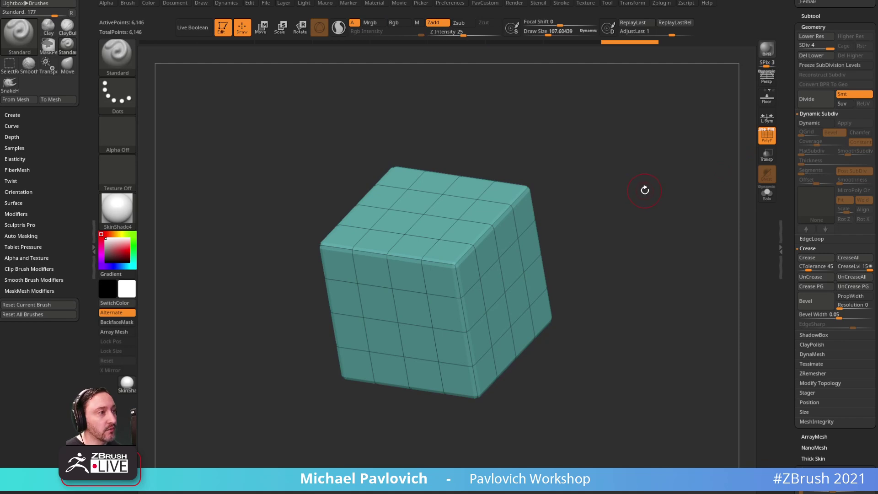
click(767, 135)
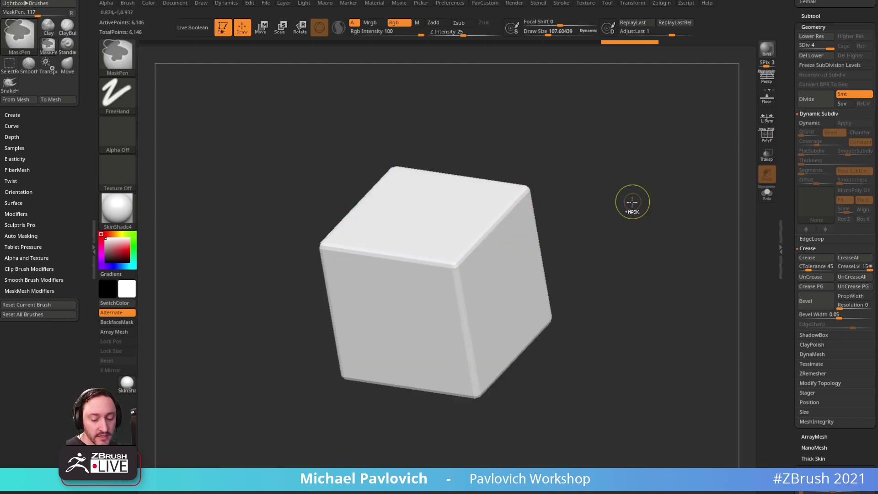
key(ctrl+d)
key(shift+d)
key(ctrl)
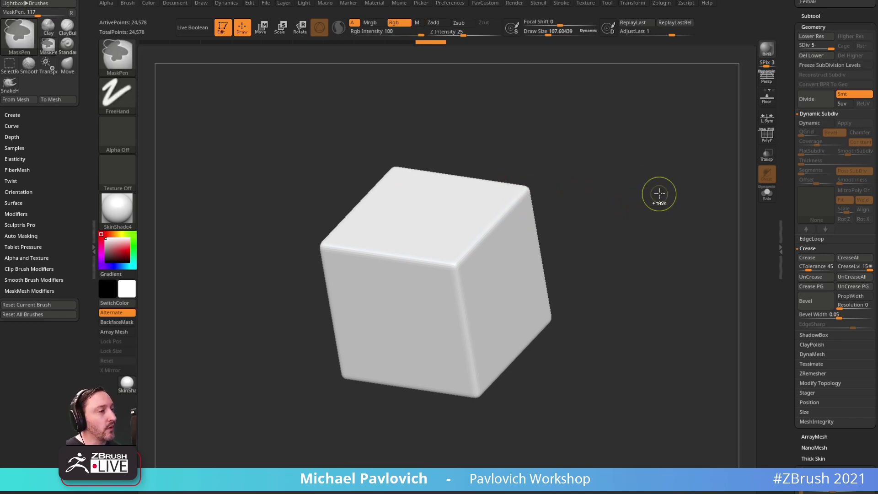
- Revert the cube to its base mesh, turn Dynamic Subdiv off and display the polyframe again
key(shift+d)
key(shift+d)
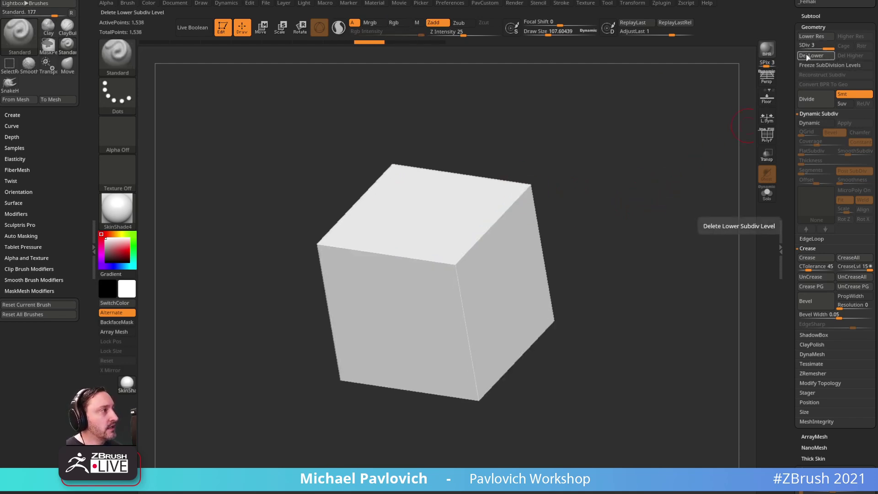
key(shift+d)
key(shift+d)
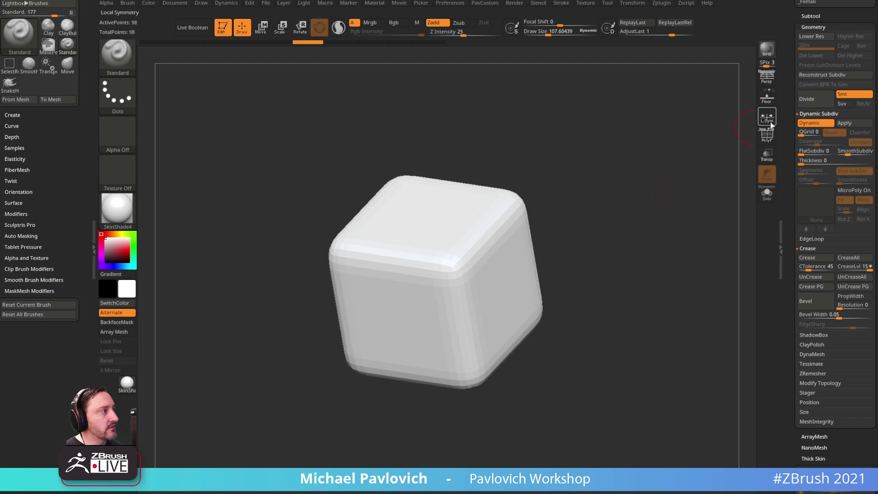
key(d)
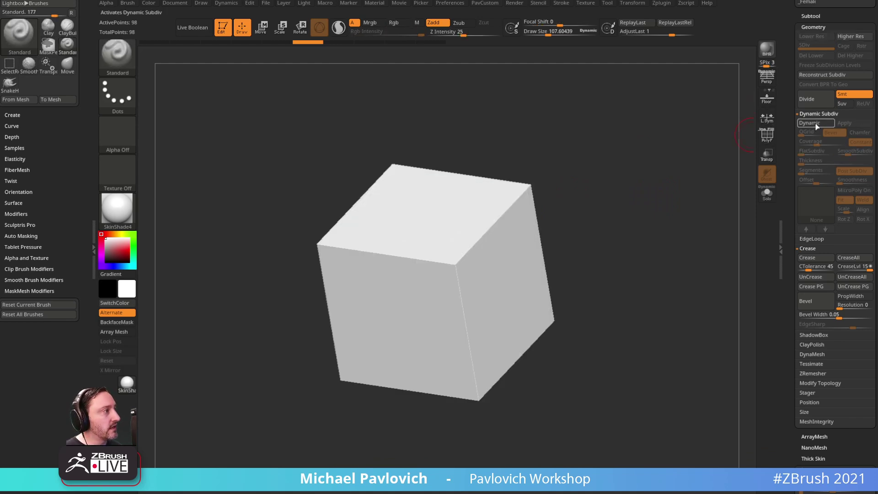
key(shift+f)
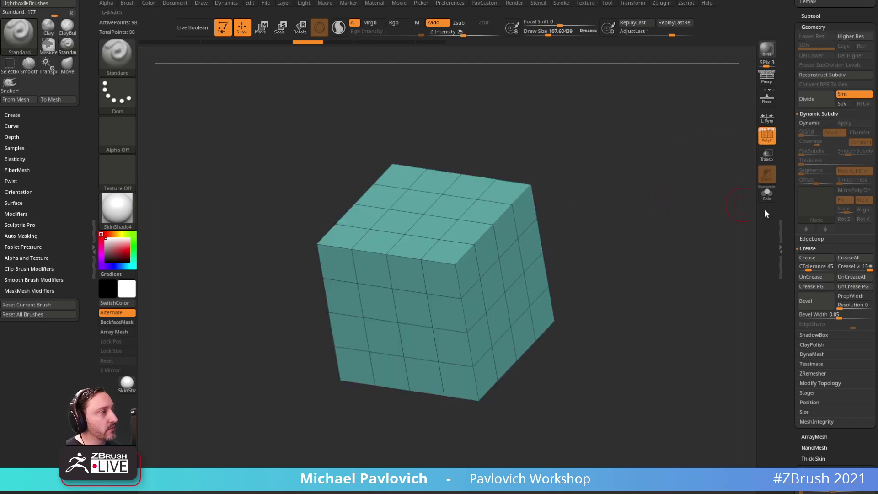
- Crease the cube's edges with a tolerance of 45 and set the crease level to 3
scroll(814, 206, down, 3)
click(811, 155)
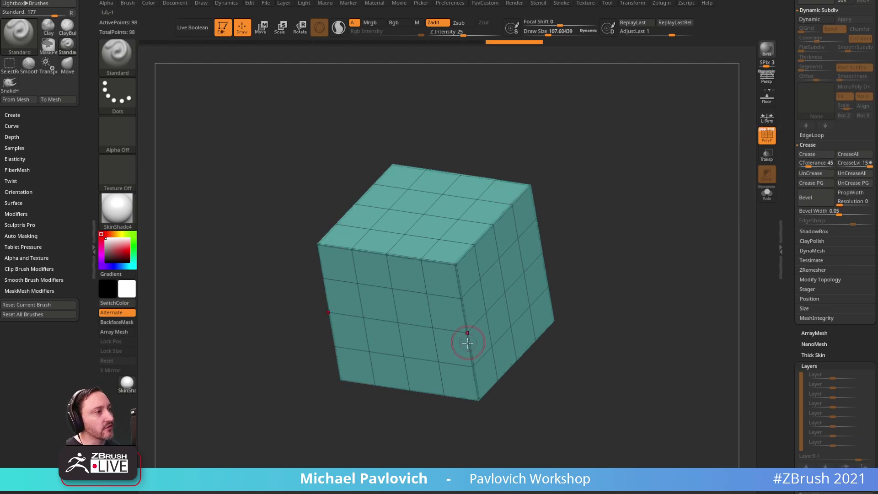
scroll(788, 155, up, 2)
click(847, 242)
text(4)
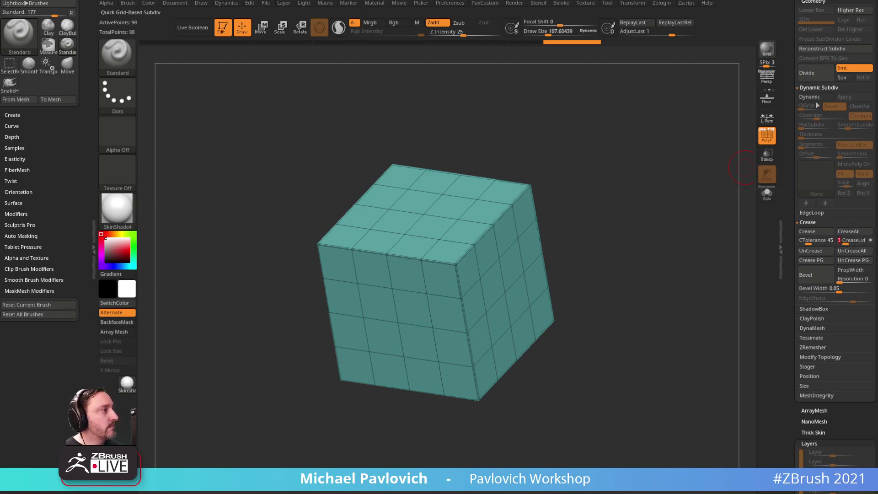
scroll(788, 93, up, 2)
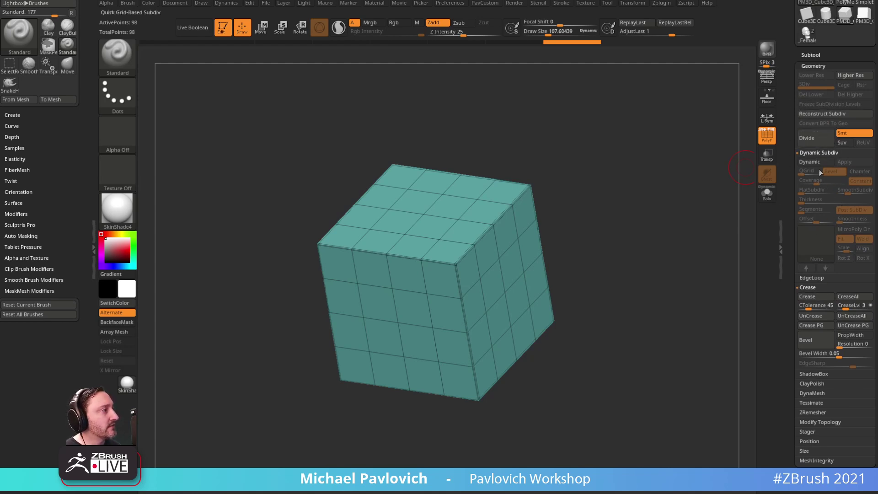
- Turn on Dynamic Subdiv for the creased cube with crease level 2 and SmoothSubdiv 4, and hide the polyframe
click(818, 163)
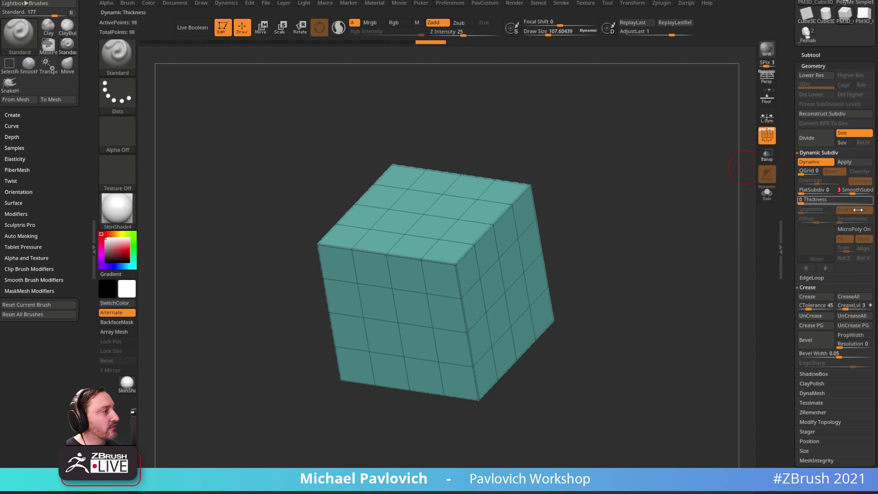
drag(850, 306, 844, 306)
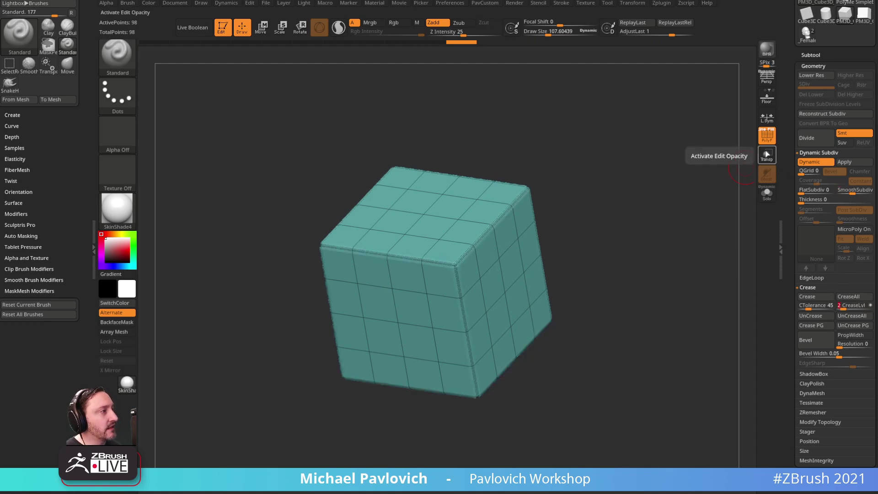
click(766, 135)
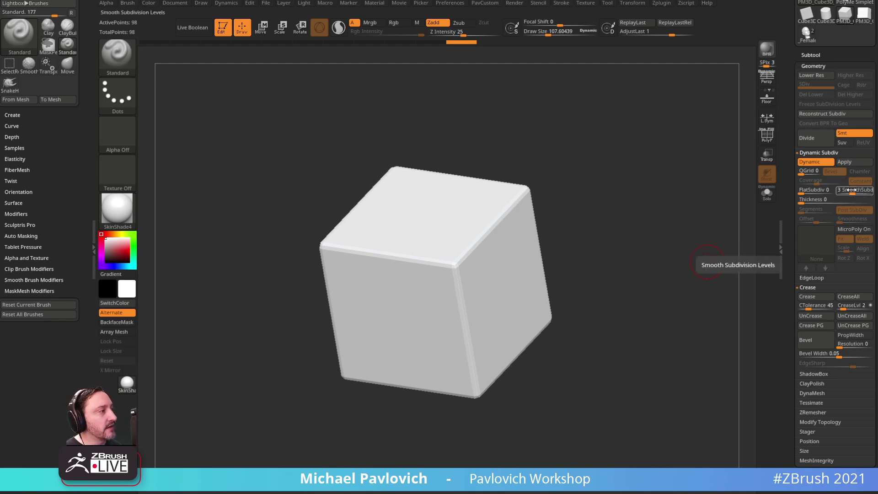
drag(849, 189, 856, 191)
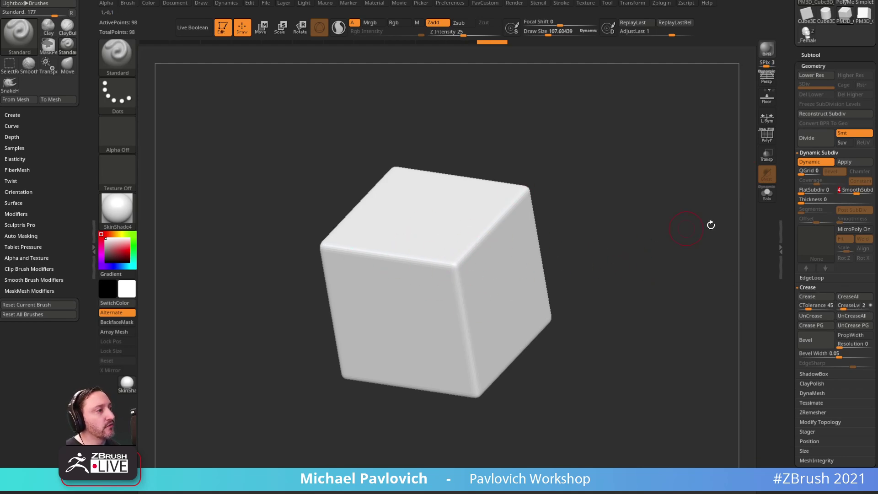
- Try crease level 3 on the cube, set it back to 2 and inspect the edge roundness
click(845, 306)
mouse_move(854, 307)
mouse_down()
mouse_move(832, 316)
mouse_move(845, 309)
mouse_up()
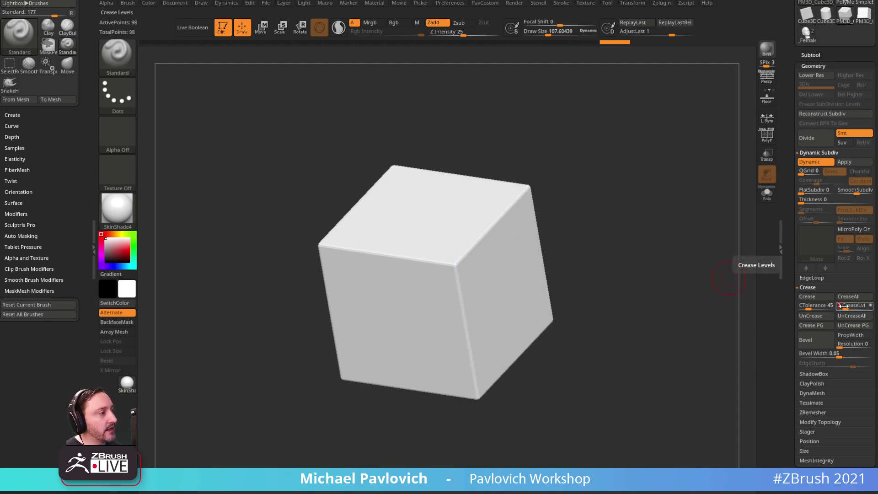
drag(843, 306, 841, 306)
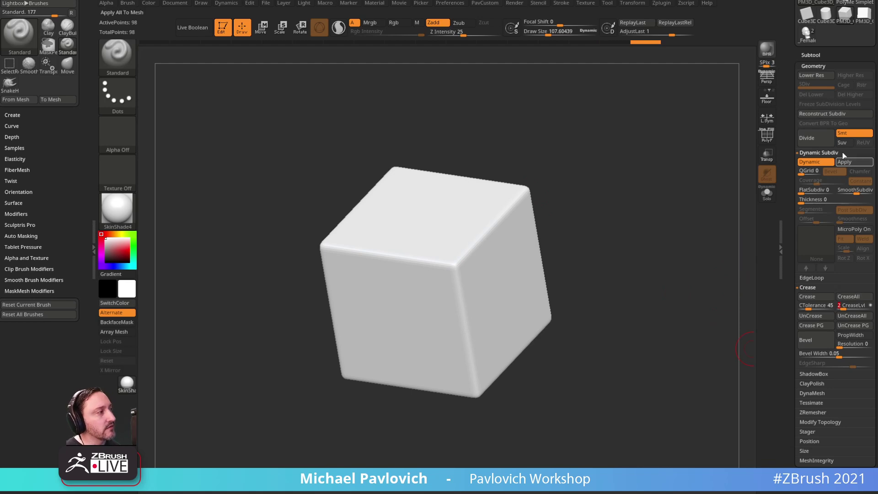
drag(633, 278, 694, 272)
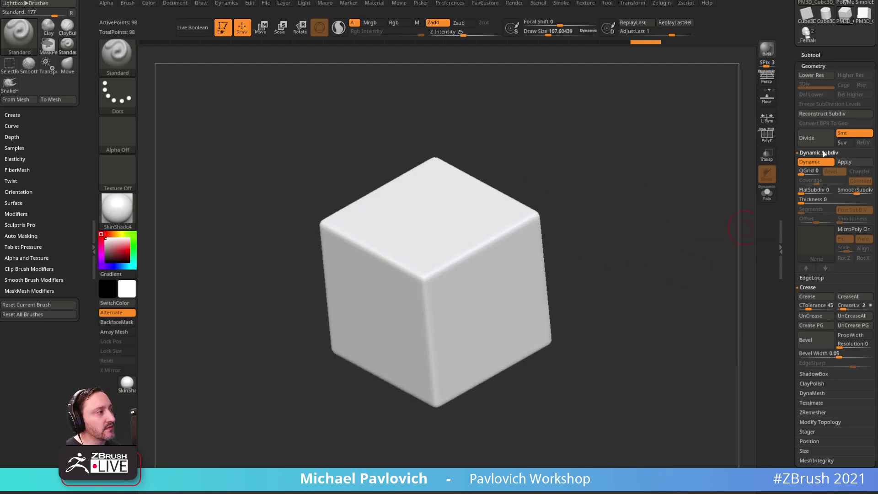
- Apply the Dynamic Subdiv to the cube as real subdivision levels and inspect its edges with the StartupMaterial
click(843, 162)
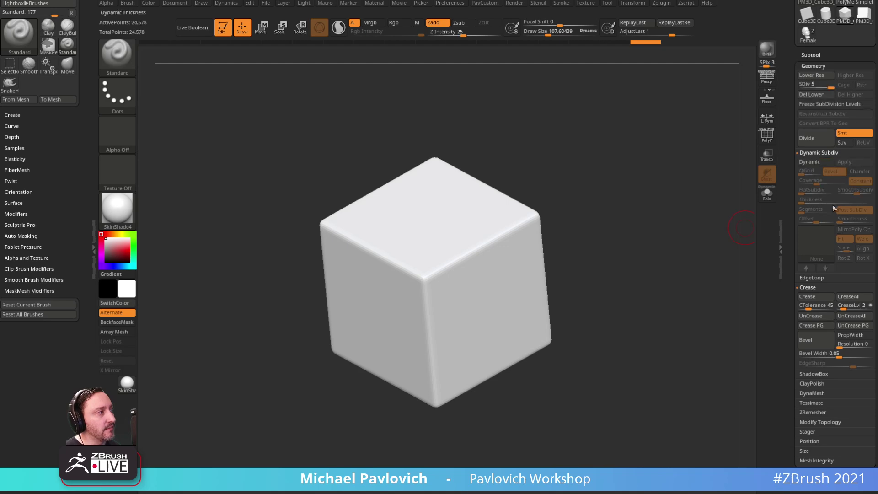
click(829, 104)
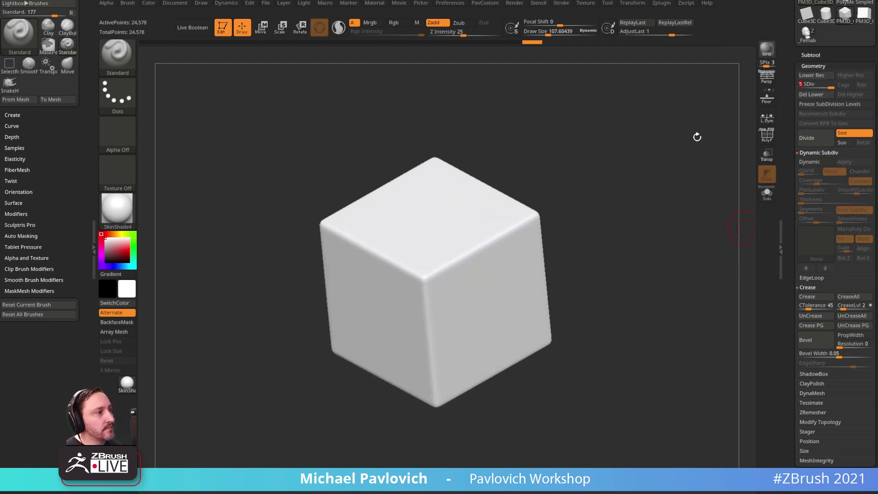
click(125, 224)
click(166, 224)
shift+drag(604, 194, 536, 202)
drag(555, 243, 677, 170)
click(766, 136)
click(763, 140)
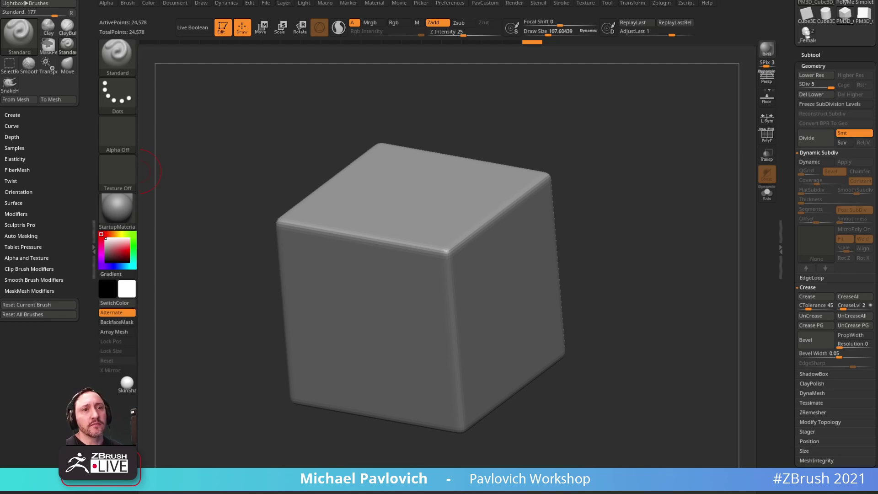
- Open the Deformation settings to access the polish options for the subdivided cube
drag(669, 171, 677, 173)
drag(787, 182, 783, 46)
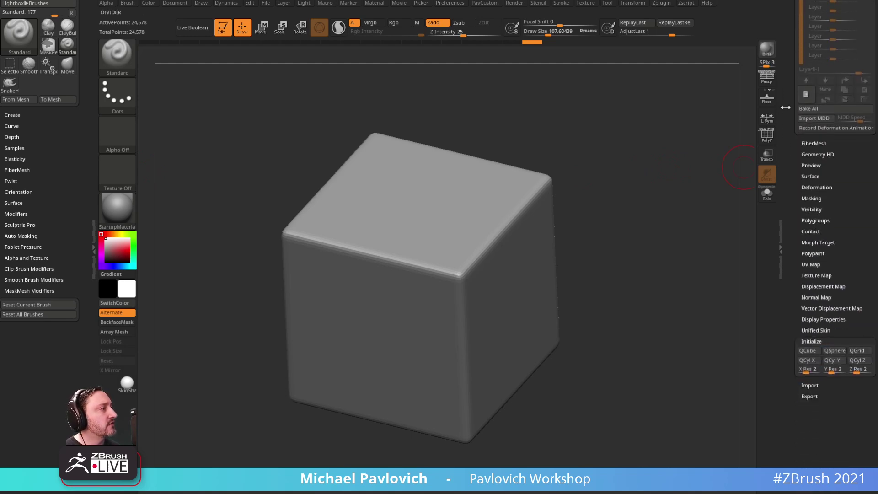
click(810, 188)
drag(792, 190, 791, 92)
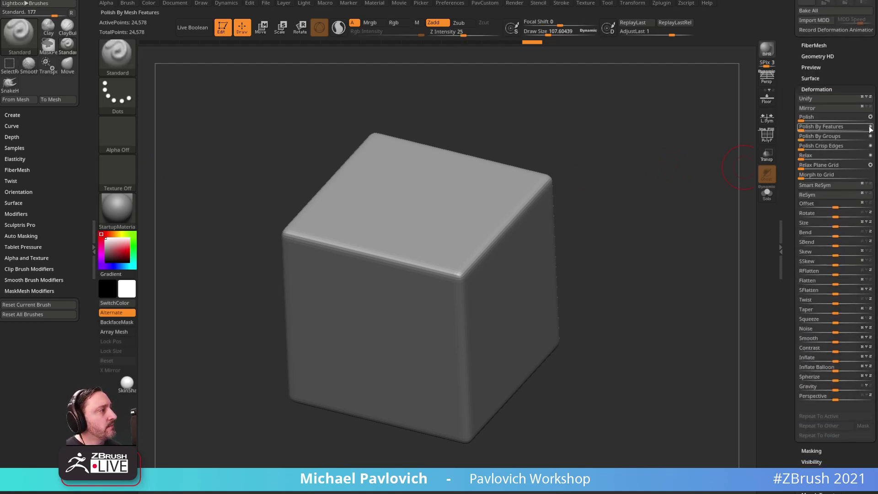
- Display the cube's polyframe and change the material to SketchShaded2
click(766, 144)
mouse_move(685, 188)
mouse_down()
mouse_move(676, 171)
mouse_move(669, 189)
mouse_move(692, 195)
mouse_up()
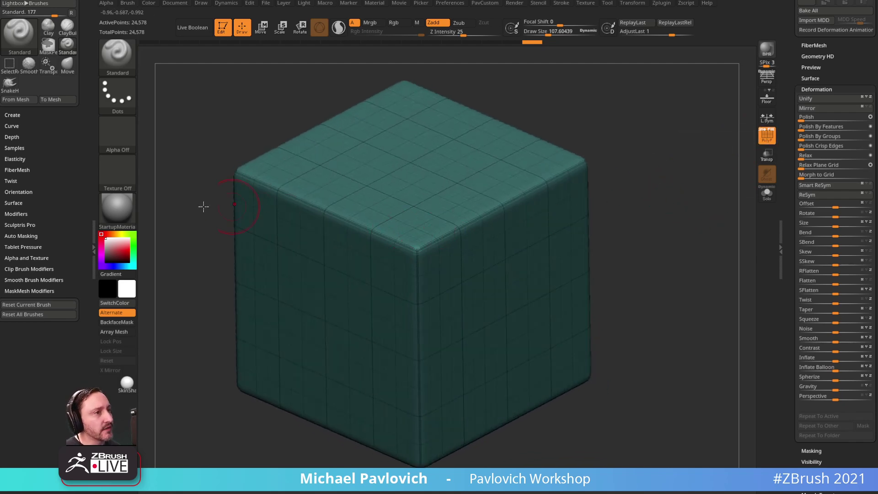
click(117, 208)
click(630, 312)
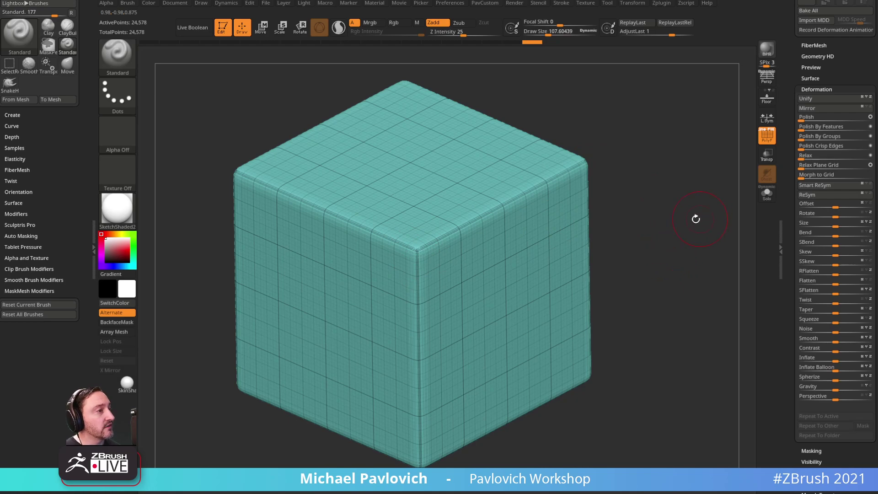
- Switch to the PM3D_Cube3D cube with separately coloured polygroup faces and remove all of its creases
drag(787, 121, 793, 294)
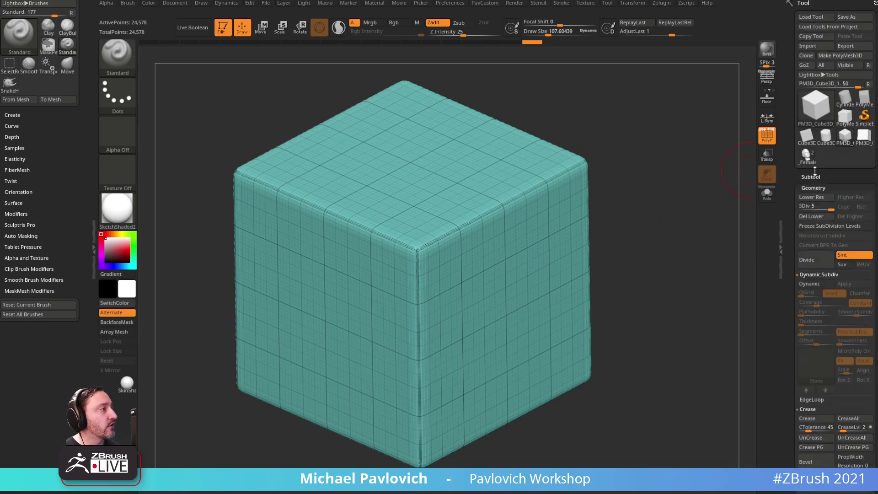
click(844, 139)
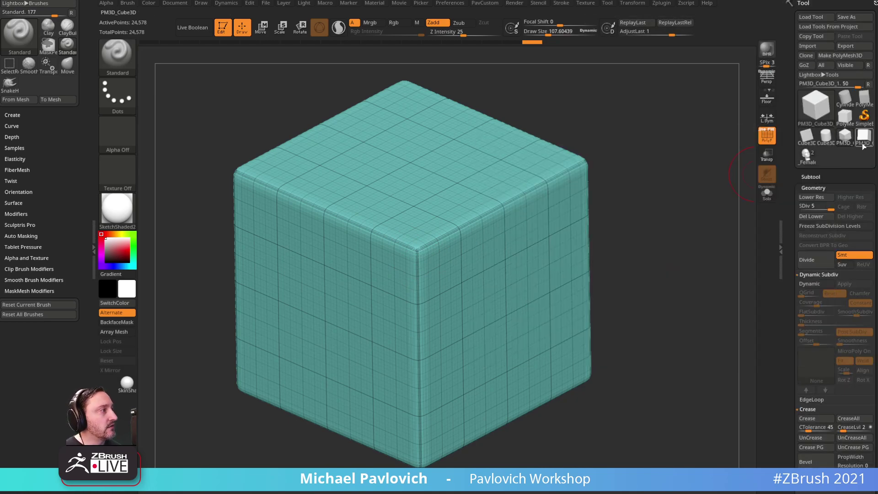
drag(608, 206, 689, 185)
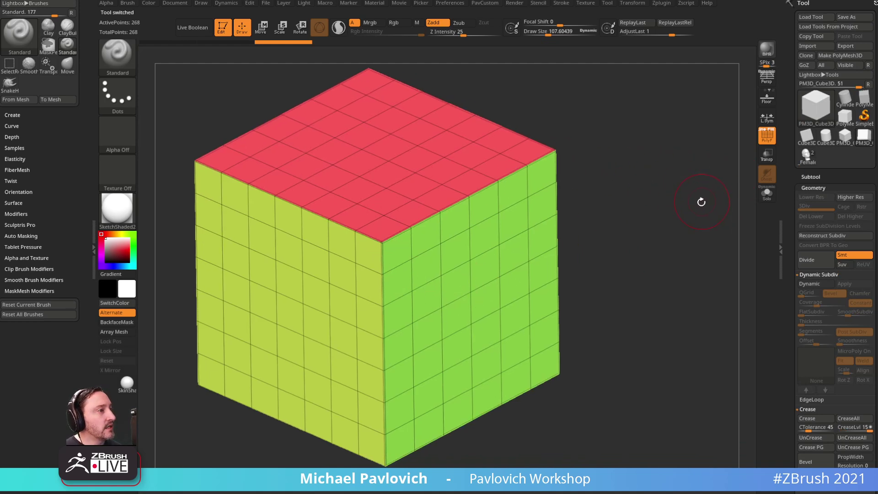
key(space)
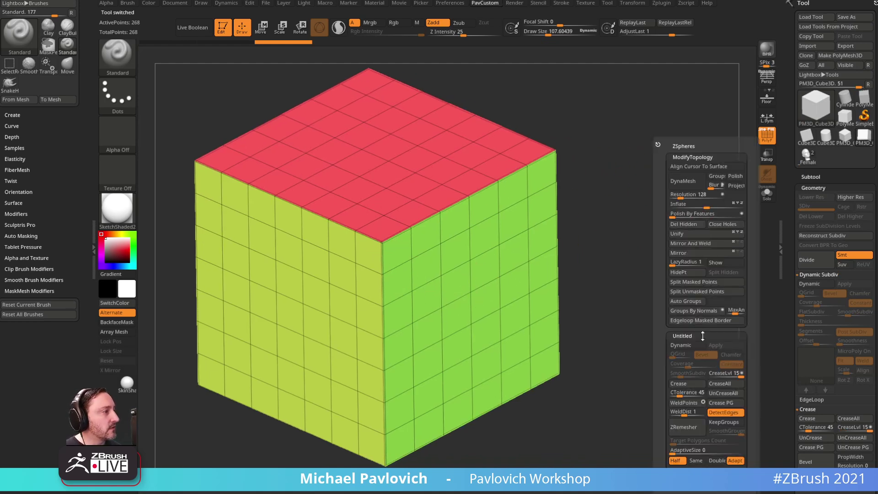
click(718, 396)
drag(663, 256, 642, 195)
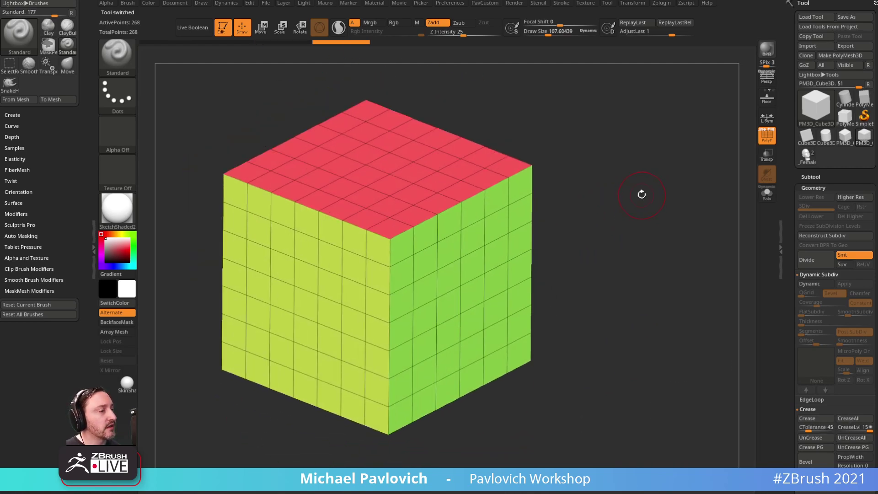
- Switch to the Sphere3D primitive and convert it to a PolyMesh3D
drag(787, 219, 794, 257)
click(816, 108)
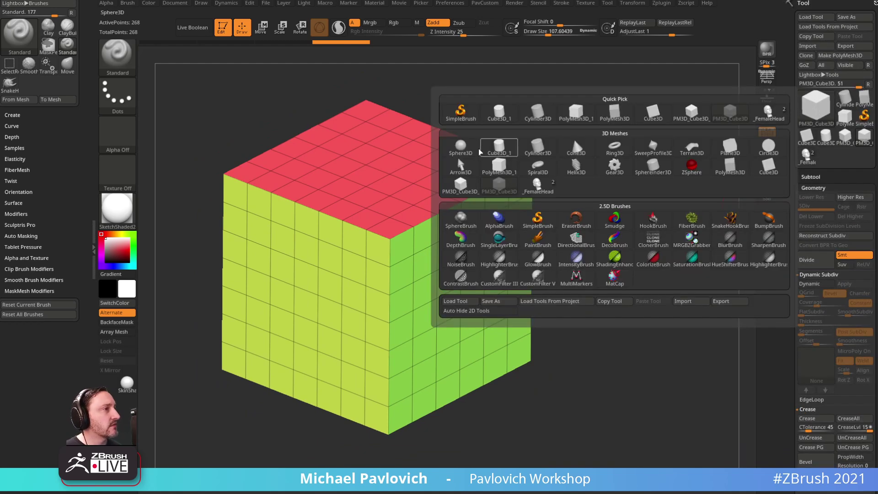
click(460, 146)
click(829, 55)
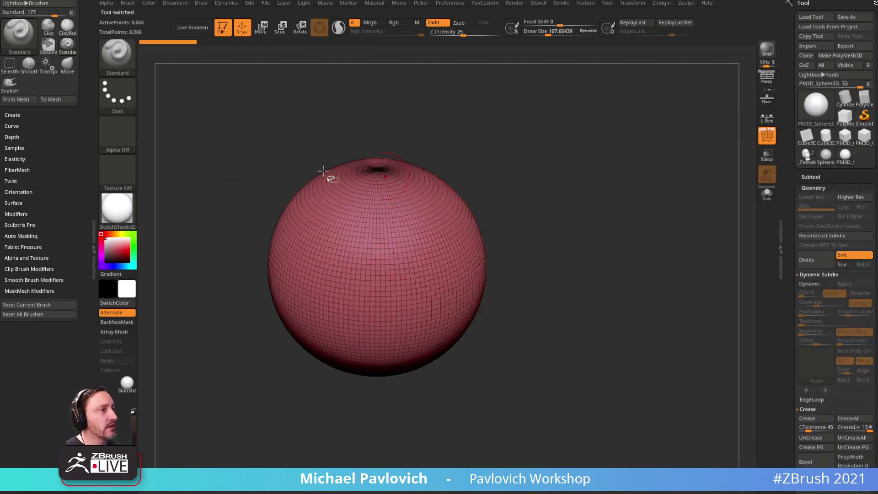
- Slice the sphere into two polygroups along an S-shaped line with the SliceCurve brush
key(ctrl+shift)
key(ctrl+shift+b)
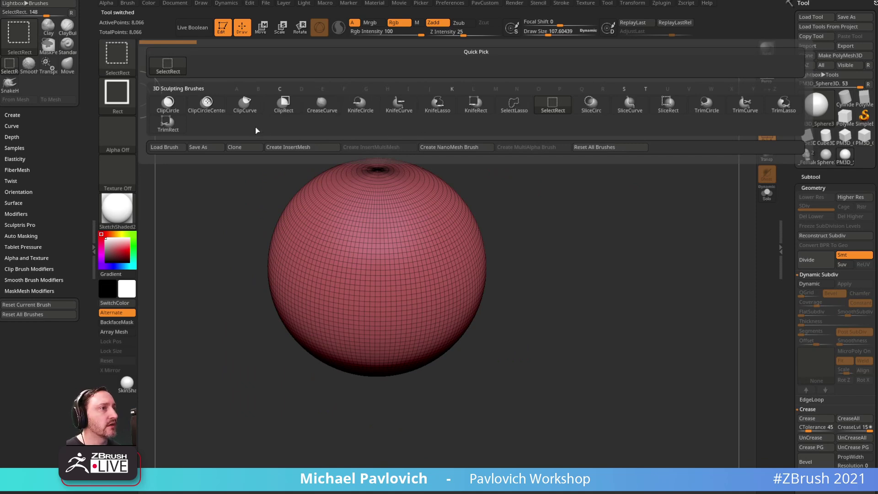
click(629, 104)
mouse_move(467, 110)
ctrl+shift+mouse_down()
mouse_move(410, 198)
mouse_move(429, 275)
mouse_move(375, 359)
ctrl+shift+mouse_up()
mouse_move(608, 265)
mouse_down()
mouse_move(582, 215)
mouse_move(476, 137)
mouse_move(591, 229)
mouse_move(588, 250)
mouse_up()
drag(567, 220, 464, 253)
drag(629, 272, 591, 250)
- Try Polish By Features on the sliced sphere and inspect the border between its polygroups
drag(796, 221, 783, 101)
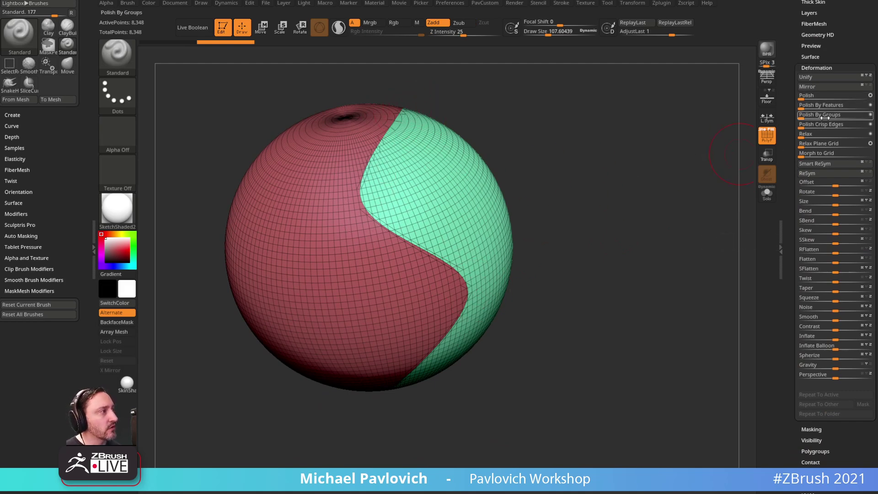
click(801, 106)
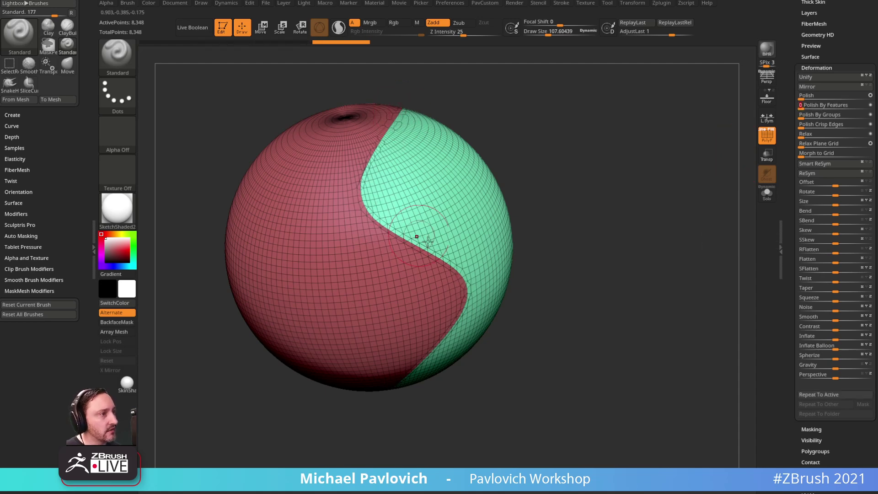
drag(546, 259, 617, 223)
drag(490, 131, 453, 145)
- Reshape the sliced sphere's surface and polygroup border with large Move brush strokes, reducing the Draw Size to about 251
key(b)
key(m)
key(v)
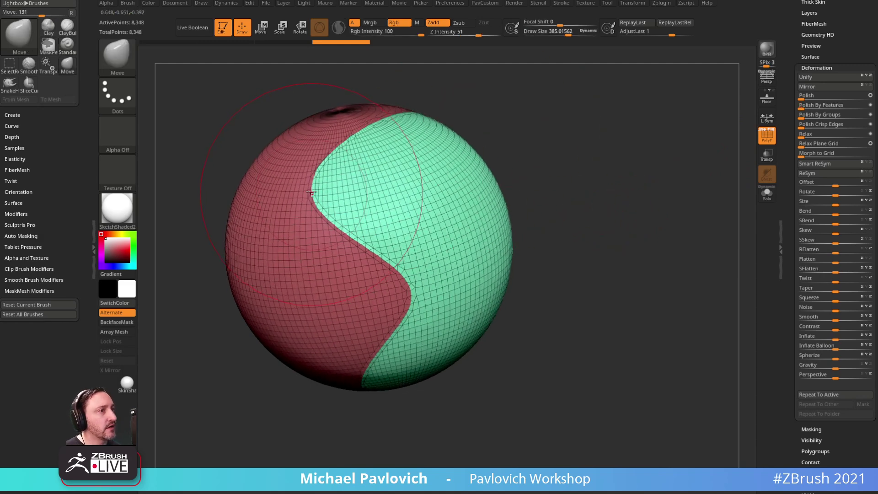
drag(316, 169, 283, 150)
drag(467, 116, 492, 103)
drag(370, 133, 389, 118)
drag(518, 163, 577, 160)
mouse_move(433, 277)
mouse_down()
mouse_move(450, 267)
mouse_move(443, 263)
mouse_up()
mouse_move(585, 222)
mouse_down()
mouse_move(585, 244)
mouse_move(516, 236)
mouse_move(551, 233)
mouse_up()
key(bracketleft)
- Polish the reshaped sphere by features, switching the option to its open-circle mode and polishing again
drag(809, 108, 829, 105)
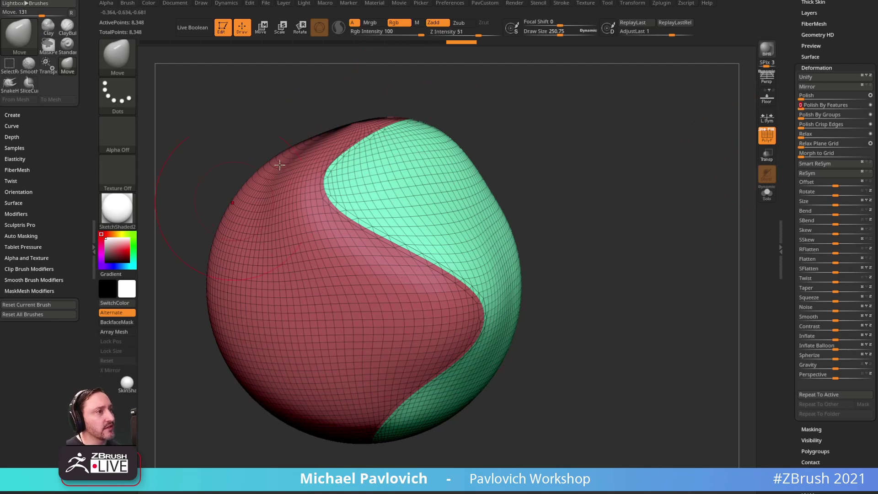
drag(562, 192, 622, 177)
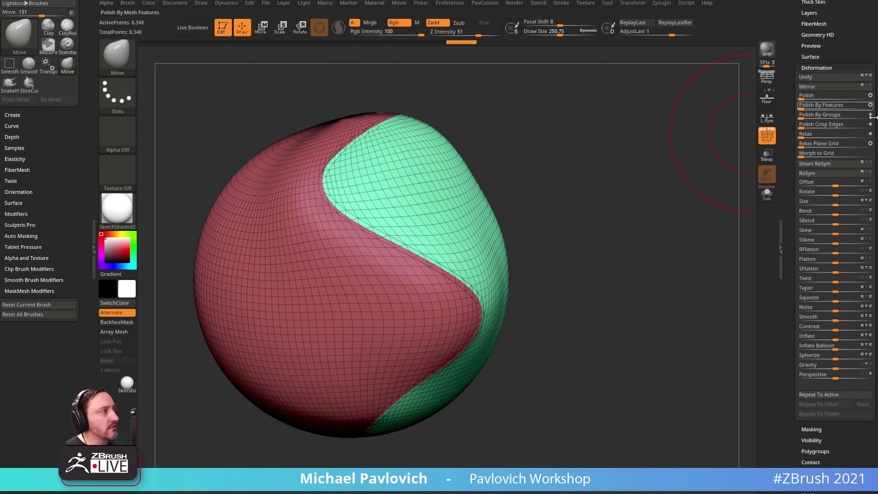
drag(870, 105, 855, 111)
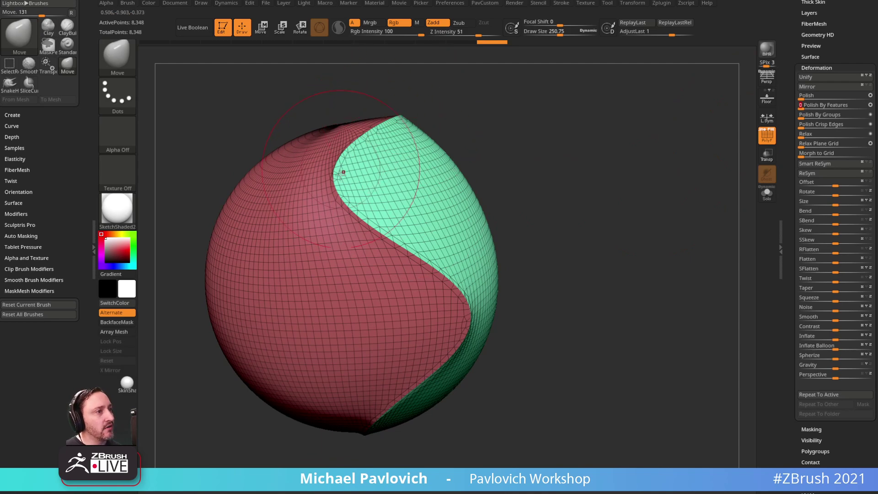
mouse_move(336, 176)
right_down()
mouse_move(528, 202)
mouse_move(580, 188)
mouse_move(583, 169)
right_up()
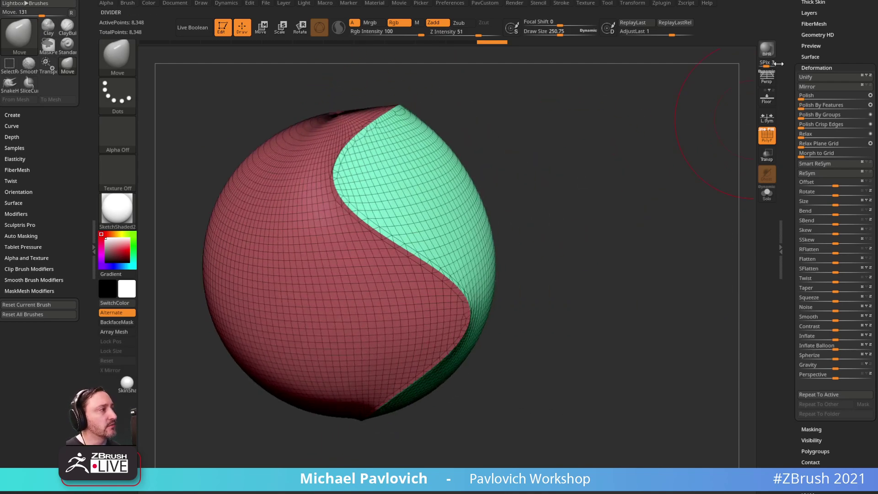
drag(801, 108, 808, 108)
right_drag(685, 155, 561, 199)
- Mask part of the sphere with a soft mask and apply Polish By Features to the unmasked area
ctrl+drag(523, 273, 337, 417)
ctrl+click(395, 317)
ctrl+right_drag(577, 256, 602, 199)
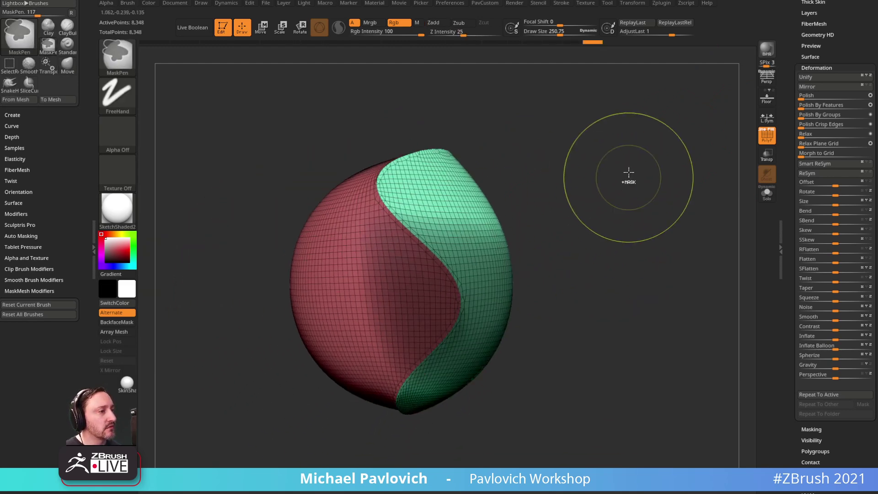
right_drag(634, 169, 666, 195)
click(804, 105)
right_drag(660, 212, 571, 212)
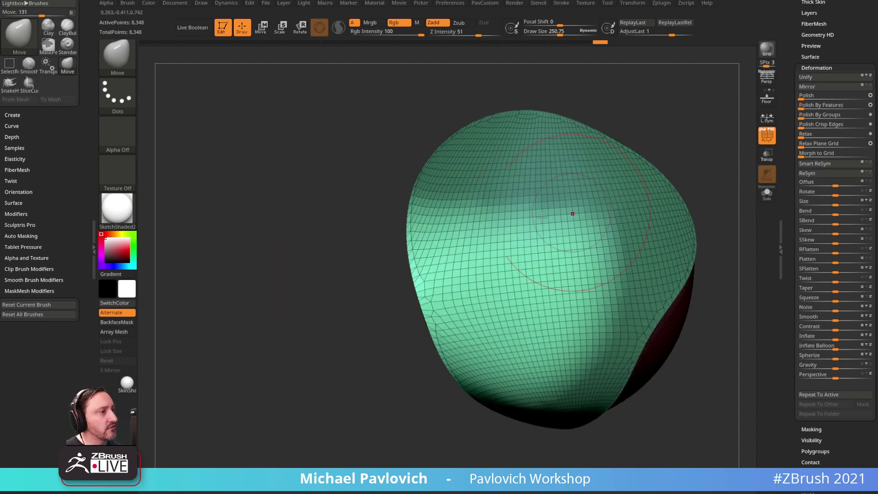
right_drag(357, 309, 513, 236)
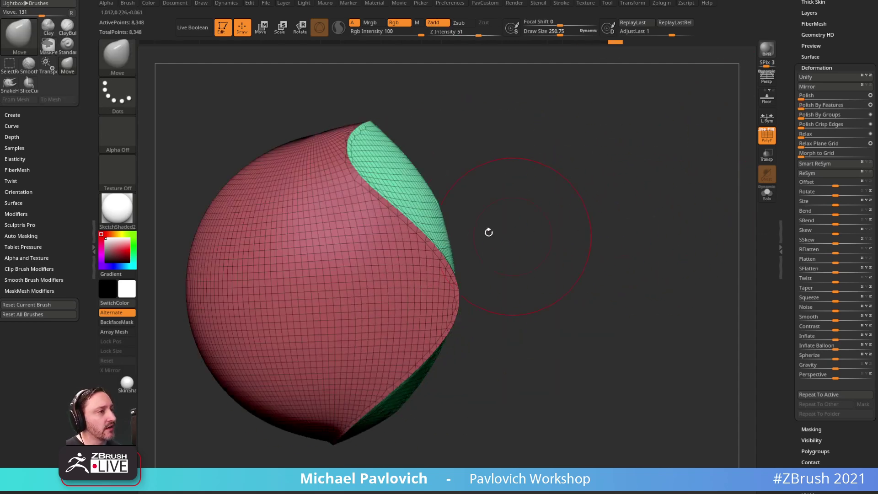
- Hide the polyframe and reduce the Draw Size to about 87 while inspecting the sphere's sharpened polygroup edge
key(shift+f)
mouse_move(709, 152)
right_down()
mouse_move(619, 169)
mouse_move(695, 168)
right_up()
key(s)
drag(665, 175, 652, 175)
ctrl+right_drag(704, 155, 802, 122)
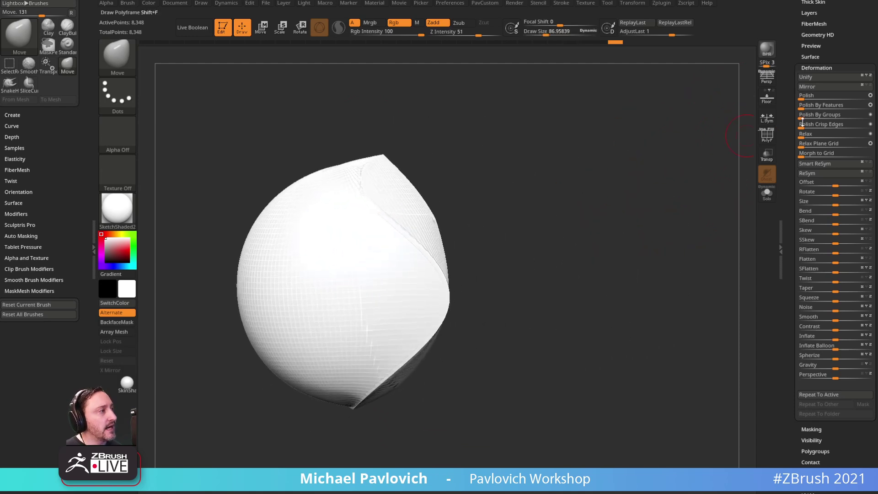
- Switch Polish By Features to its closed-circle mode and, with the polyframe shown, mask the sphere's rounded side
click(858, 113)
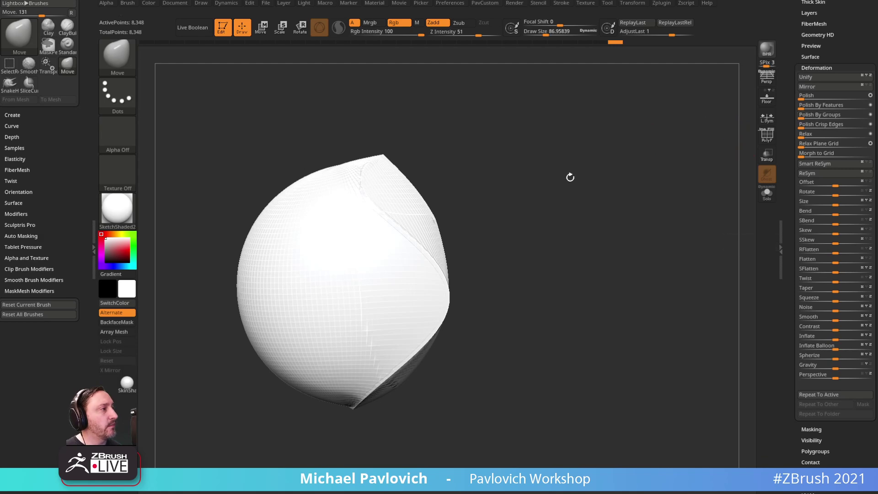
key(shift+f)
drag(687, 152, 696, 153)
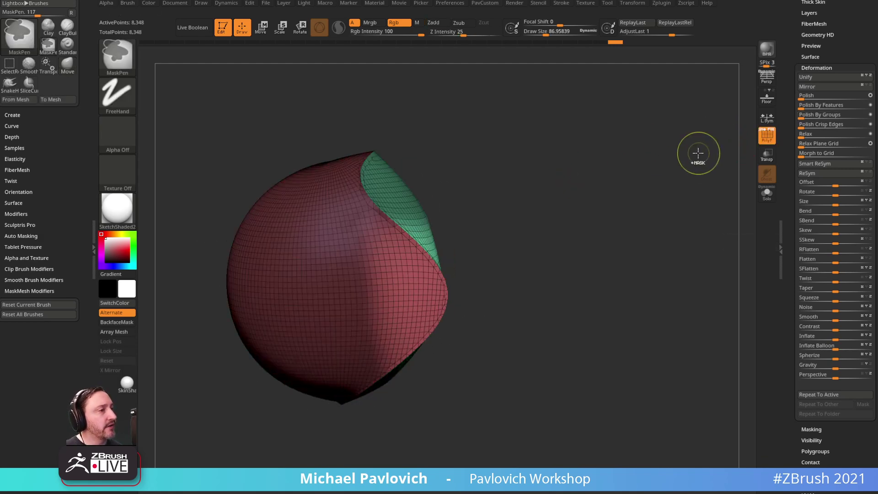
- Clear the mask and undo the polishing, reshaping and polygroup edits back to the plain single-polygroup sphere
ctrl+click(697, 153)
key(ctrl+z)
key(ctrl+z)
key(ctrl+z)
key(ctrl+z)
key(ctrl+z)
key(ctrl+z)
key(ctrl+z)
key(ctrl+z)
key(ctrl+z)
key(ctrl+z)
key(ctrl+z)
key(ctrl+z)
key(ctrl+z)
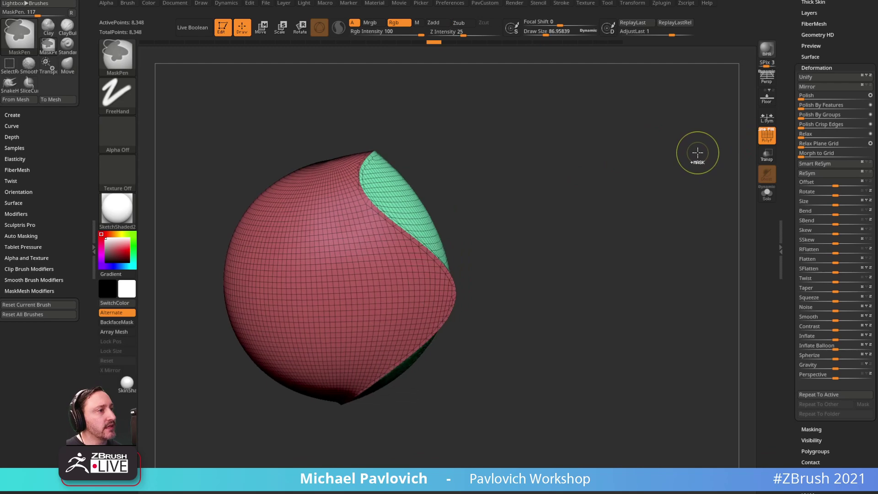
key(ctrl+z)
key(ctrl+z)
key(ctrl+z)
key(ctrl+z)
key(ctrl+z)
key(ctrl+z)
key(ctrl+z)
key(ctrl+z)
key(ctrl+z)
key(ctrl+z)
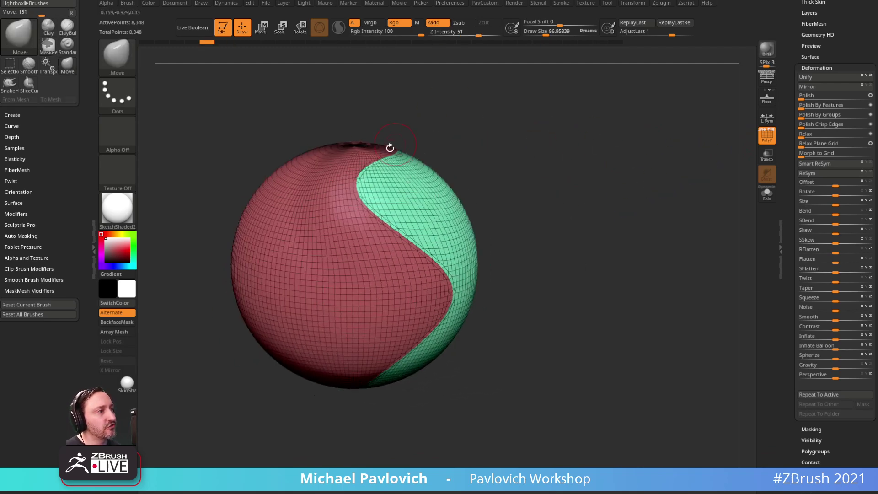
key(ctrl+z)
key(ctrl+z)
key(ctrl+z)
key(ctrl+z)
key(ctrl+z)
key(ctrl+z)
key(ctrl+z)
key(ctrl+z)
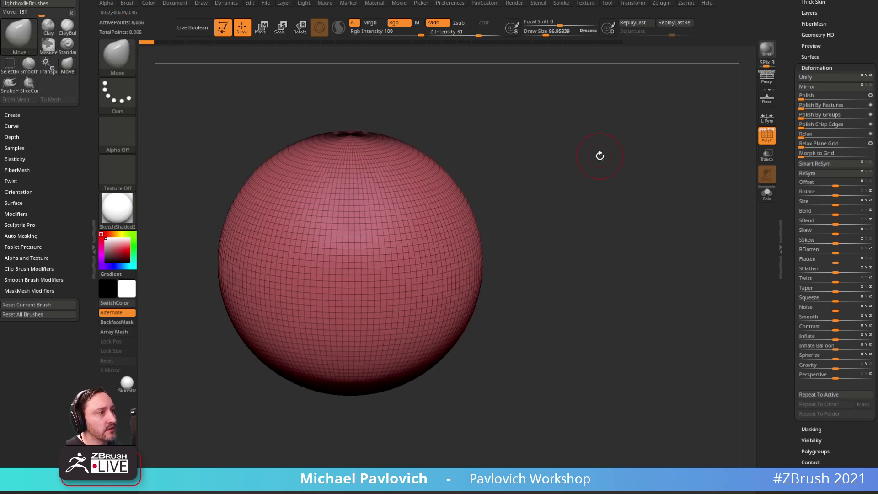
- Choose MaskCurvePen for masking, then use a wavy SelectLasso selection to give the sphere's side its own polygroup and show the whole mesh
shift+click(127, 66)
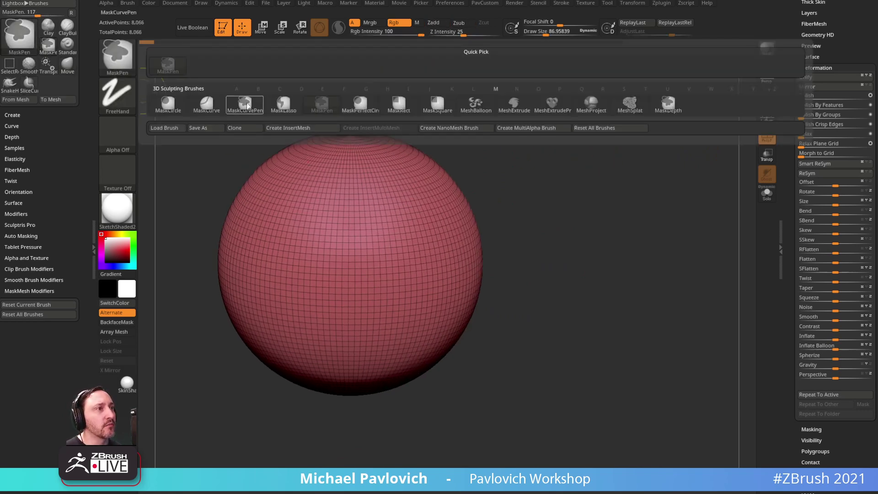
shift+click(245, 104)
alt+drag(541, 174, 521, 149)
ctrl+shift+click(121, 64)
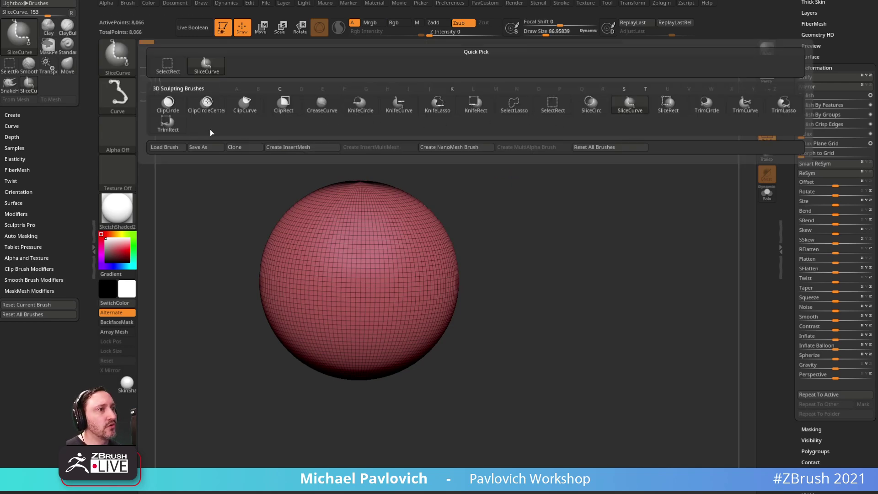
click(514, 104)
mouse_move(502, 232)
ctrl+shift+mouse_down()
mouse_move(367, 243)
mouse_move(625, 254)
ctrl+shift+mouse_up()
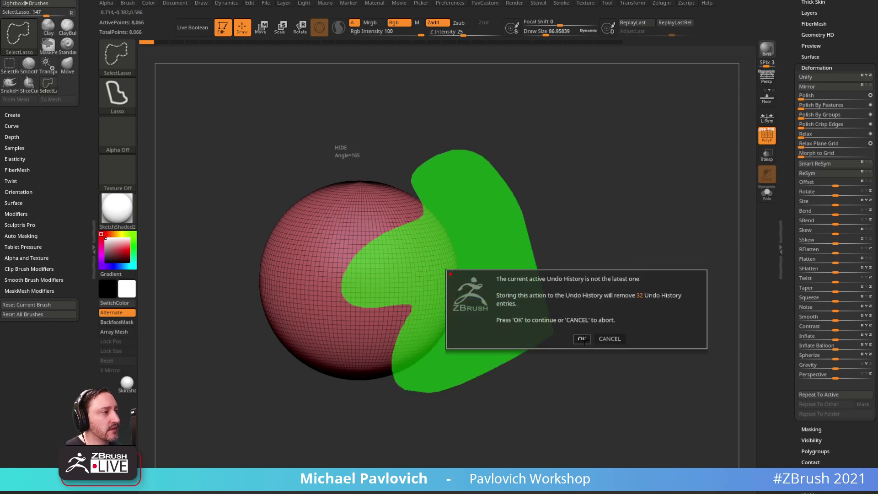
click(583, 340)
key(ctrl+w)
ctrl+shift+click(630, 233)
- Try Polish By Features on the sphere's jagged polygroup border and undo it
drag(629, 233, 613, 202)
click(518, 213)
drag(594, 215, 641, 163)
alt+drag(693, 154, 687, 187)
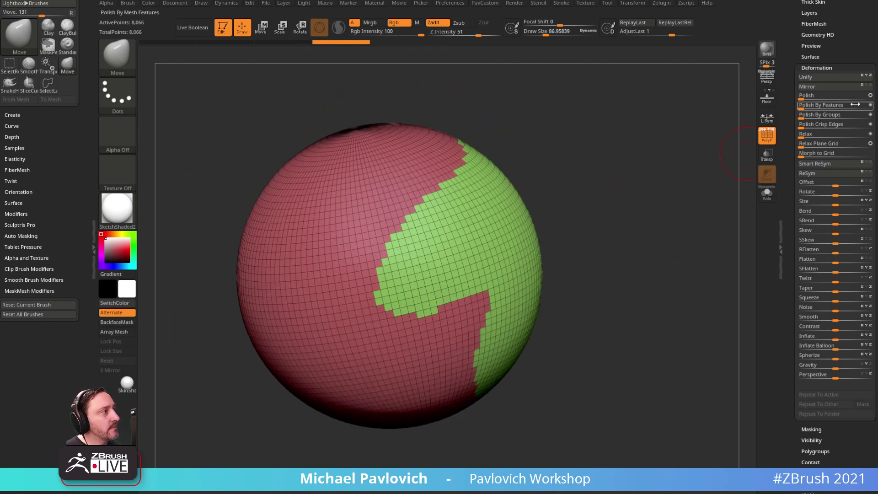
drag(800, 106, 837, 111)
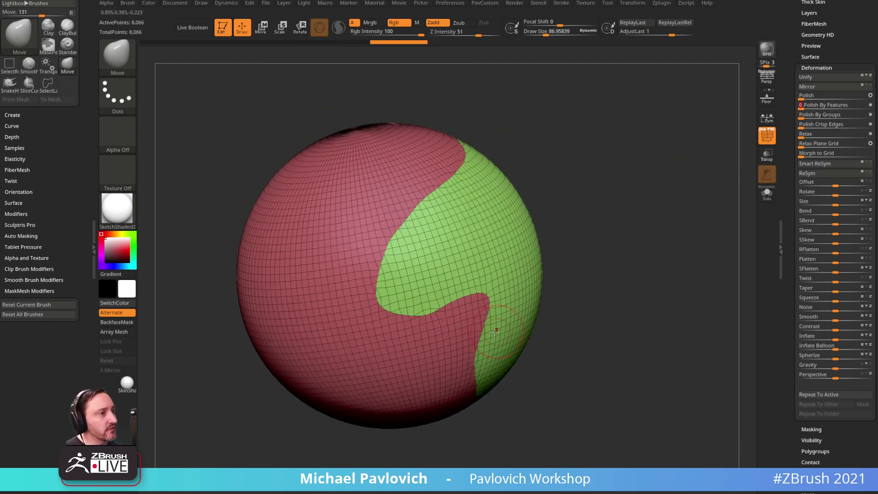
key(ctrl+z)
- Reduce the Draw Size to about 59 and reshape the sphere around the polygroup border with the Move brush
key(s)
mouse_move(461, 181)
mouse_down()
mouse_move(477, 178)
mouse_move(478, 136)
mouse_up()
drag(415, 242, 387, 248)
mouse_move(528, 217)
mouse_down()
mouse_move(565, 225)
mouse_move(457, 256)
mouse_up()
drag(398, 297, 335, 343)
mouse_move(436, 343)
mouse_down()
mouse_move(467, 412)
mouse_move(585, 402)
mouse_up()
drag(459, 416, 493, 425)
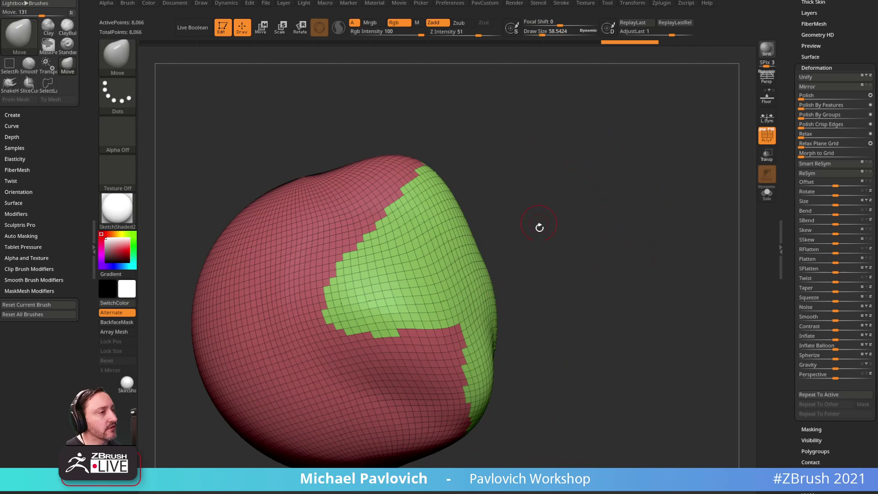
- Polish the reshaped sphere by features, inspect its surface, and undo the polish
drag(539, 221, 738, 99)
click(806, 105)
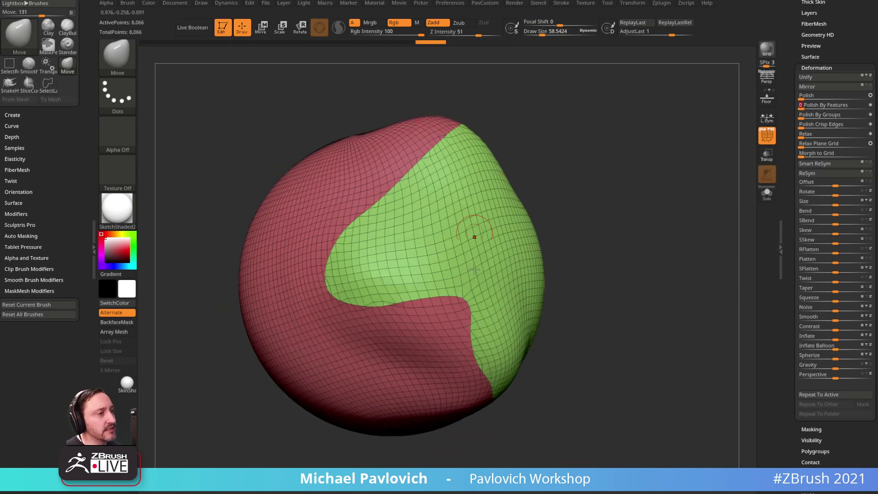
drag(581, 234, 637, 231)
key(ctrl+z)
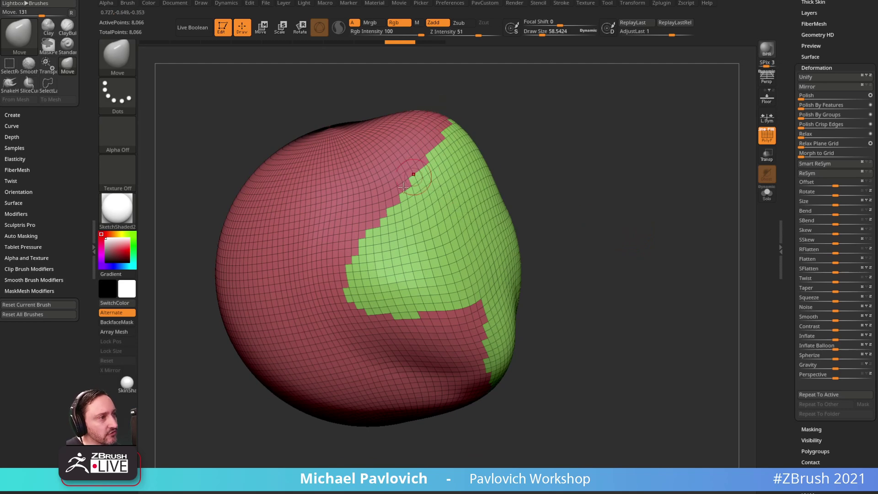
- Mask the polygroup border using Mask By Features with only Groups enabled, and invert the mask
drag(790, 252, 802, 156)
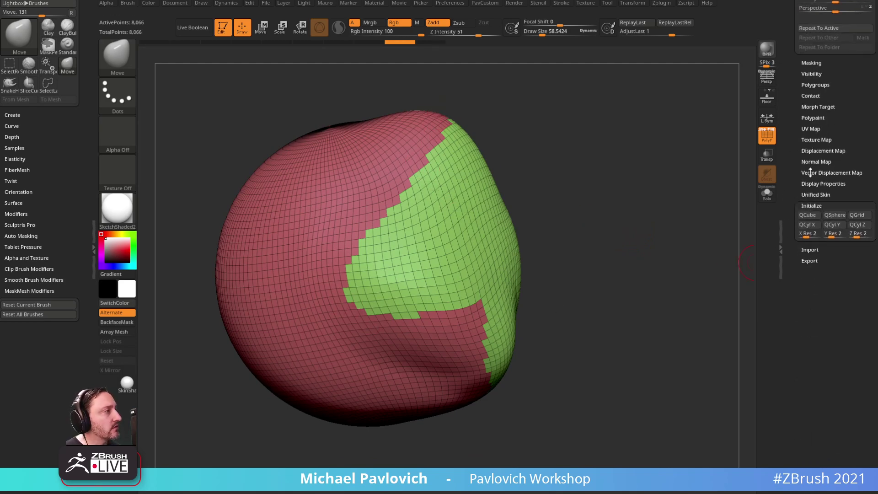
shift+drag(808, 206, 808, 204)
click(810, 61)
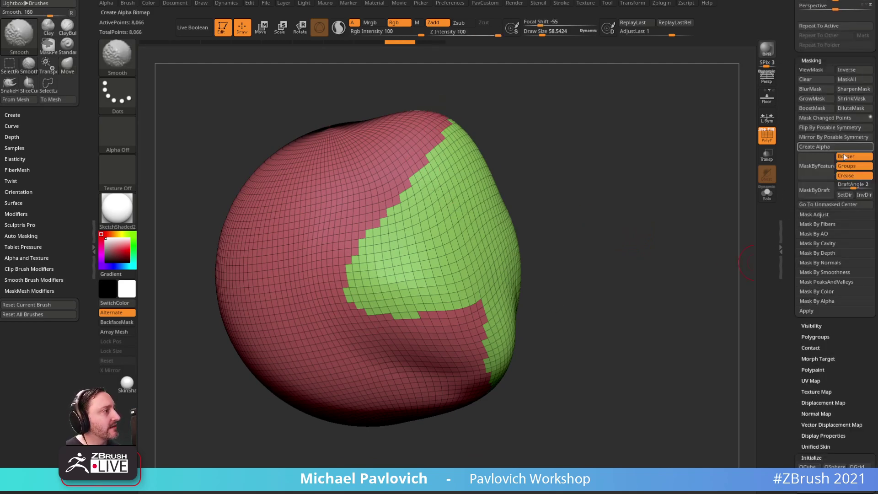
click(847, 177)
click(847, 176)
click(846, 157)
click(846, 166)
click(826, 171)
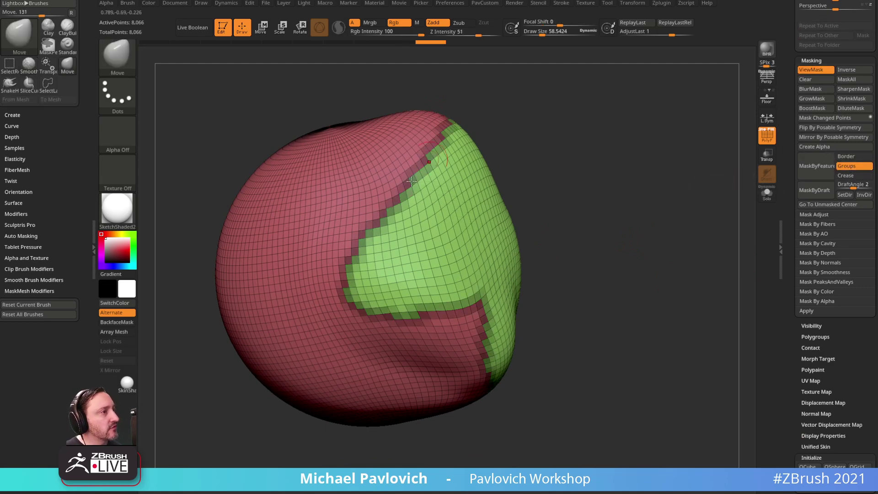
ctrl+click(653, 227)
- Try Polish By Features in closed-circle mode on the unmasked border strip, inspect it, and undo the polish
scroll(800, 219, up, 10)
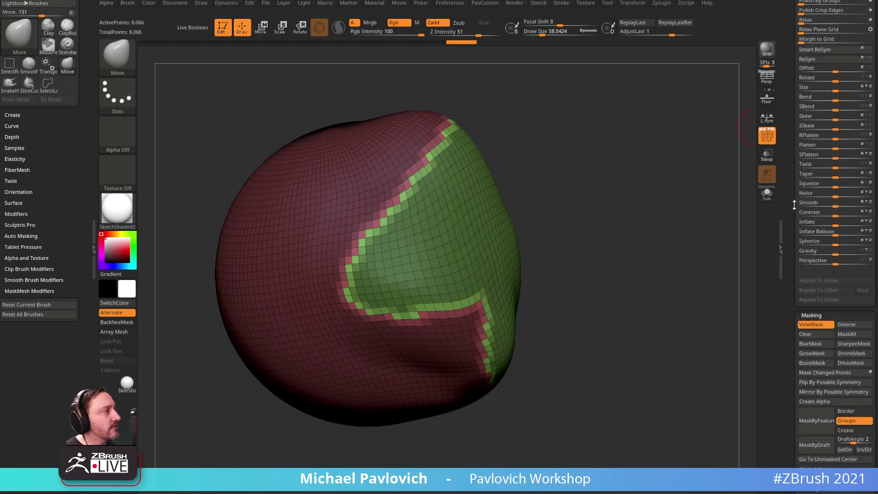
click(806, 133)
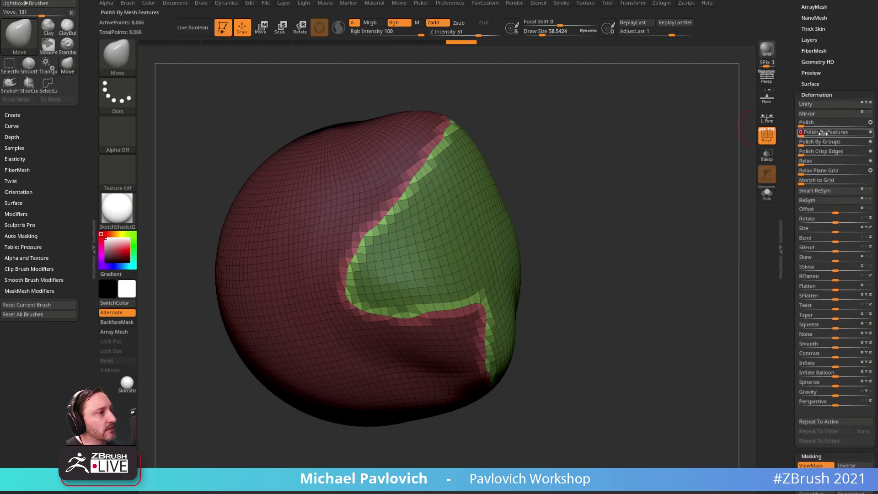
drag(522, 285, 486, 174)
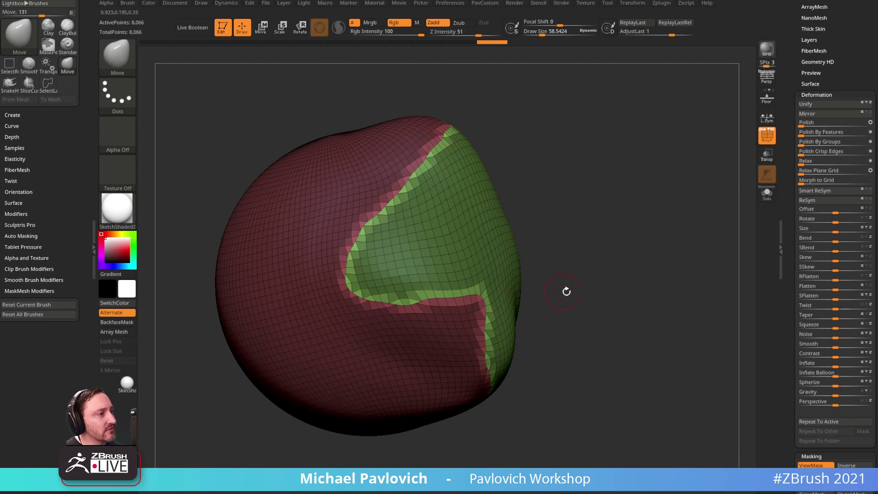
click(806, 122)
click(807, 132)
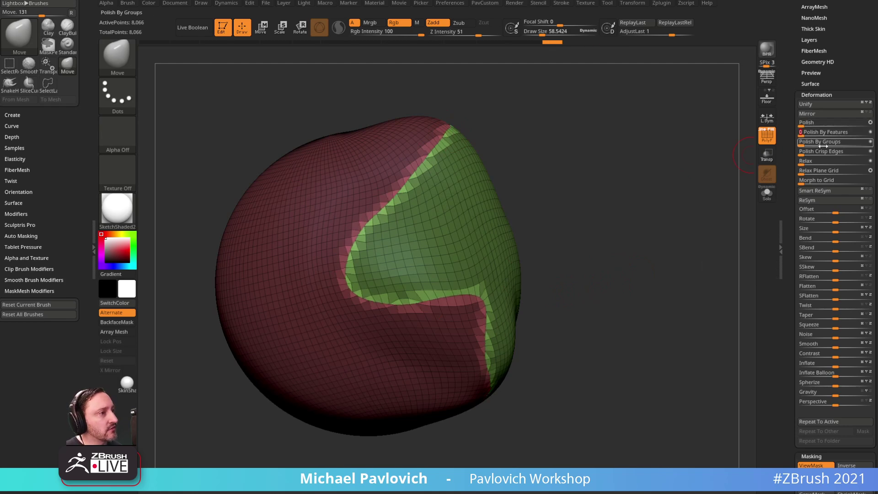
key(ctrl)
click(812, 151)
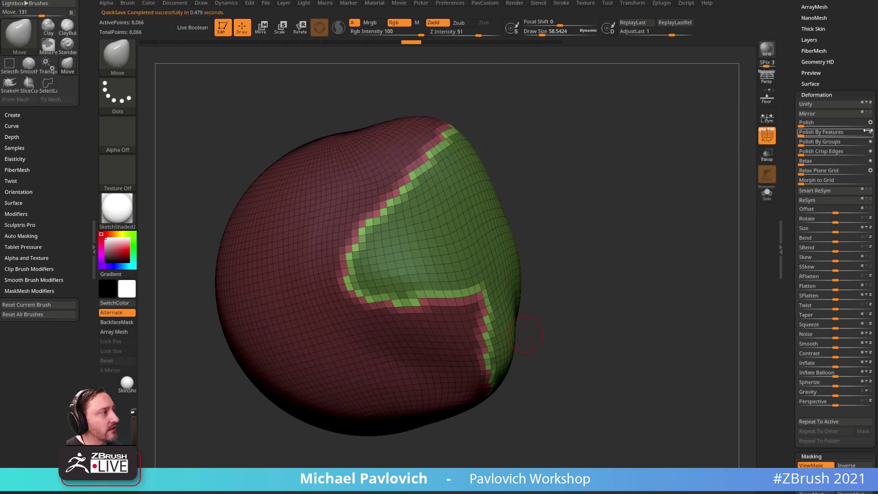
- Polish the unmasked border strip with Polish By Features in open-circle mode, clear the mask, and inspect the smoothed border
click(806, 133)
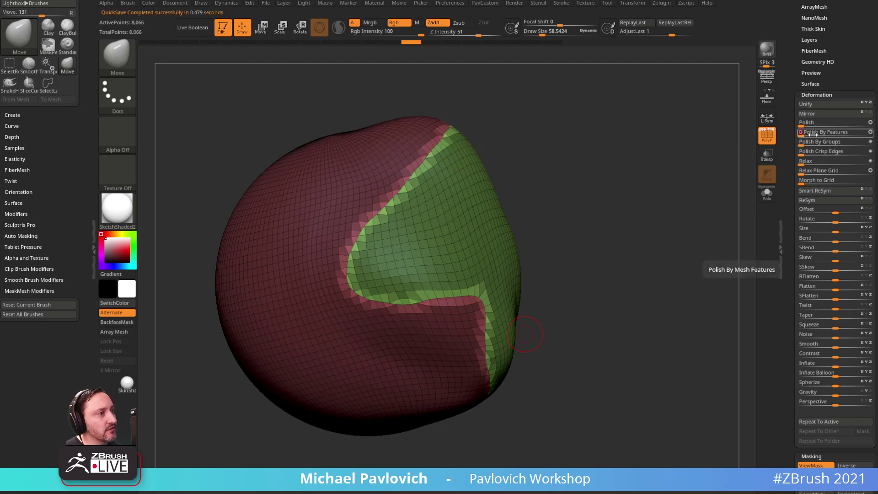
click(813, 133)
drag(682, 243, 583, 226)
mouse_move(607, 138)
mouse_down()
mouse_move(665, 161)
mouse_move(604, 147)
mouse_move(615, 155)
mouse_up()
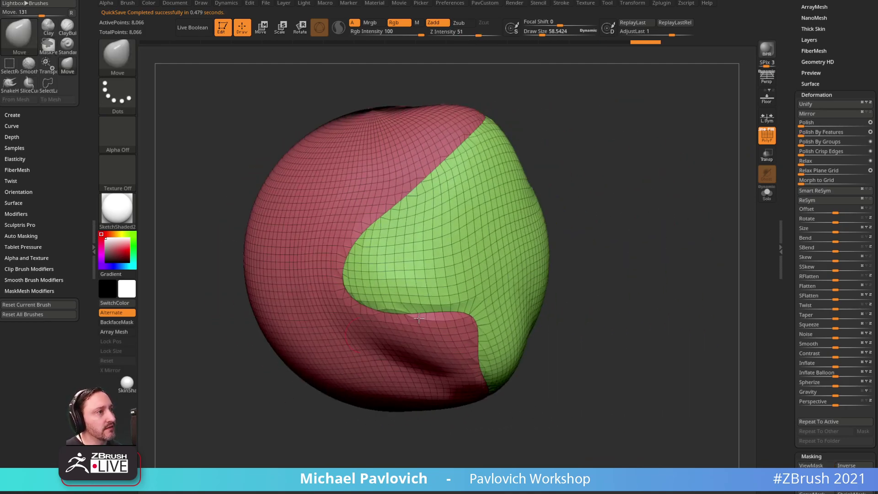
drag(592, 273, 714, 163)
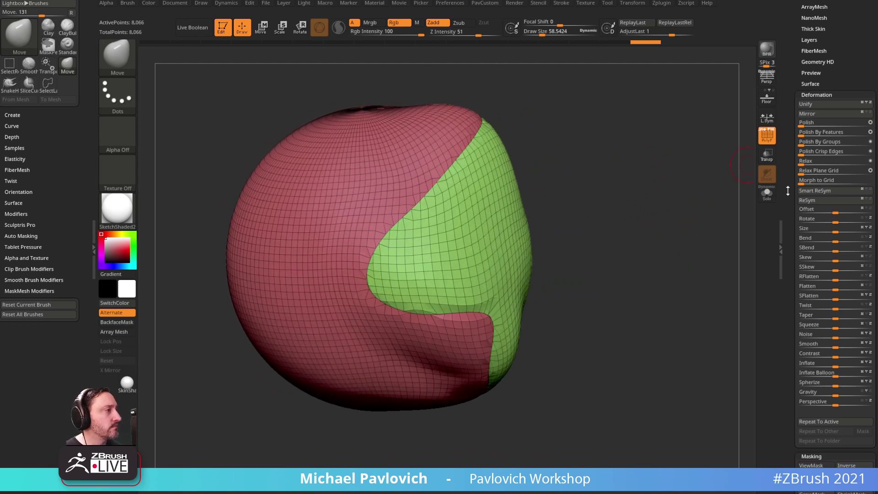
- Review the Dynamic Subdiv, Crease and Deformation polish options, then compare them with the custom pop-up containing ModifyTopology
drag(788, 174, 791, 393)
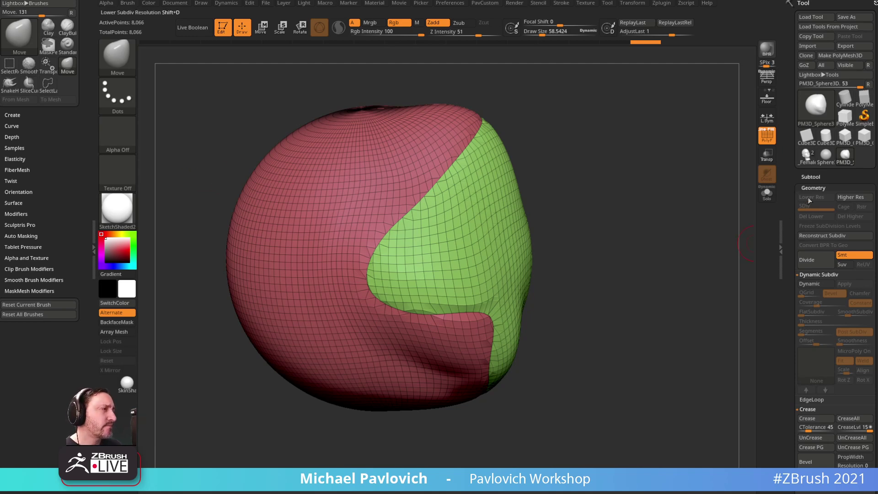
scroll(807, 223, down, 5)
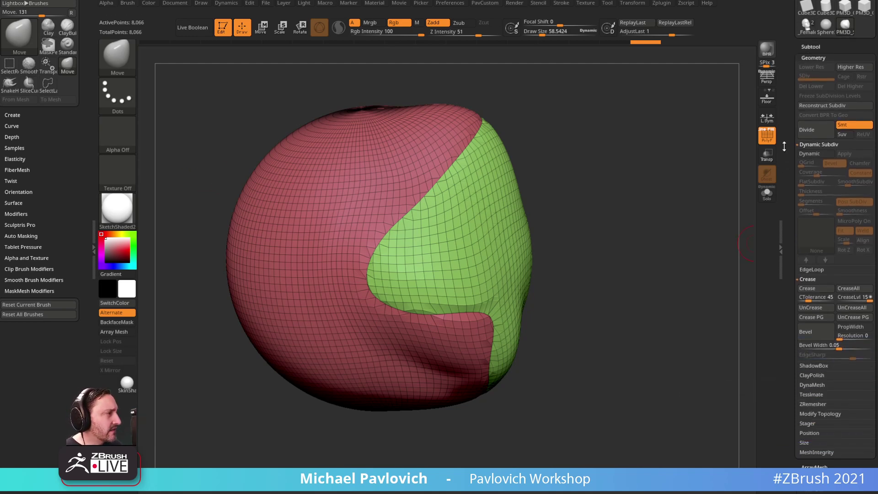
drag(786, 314, 794, 152)
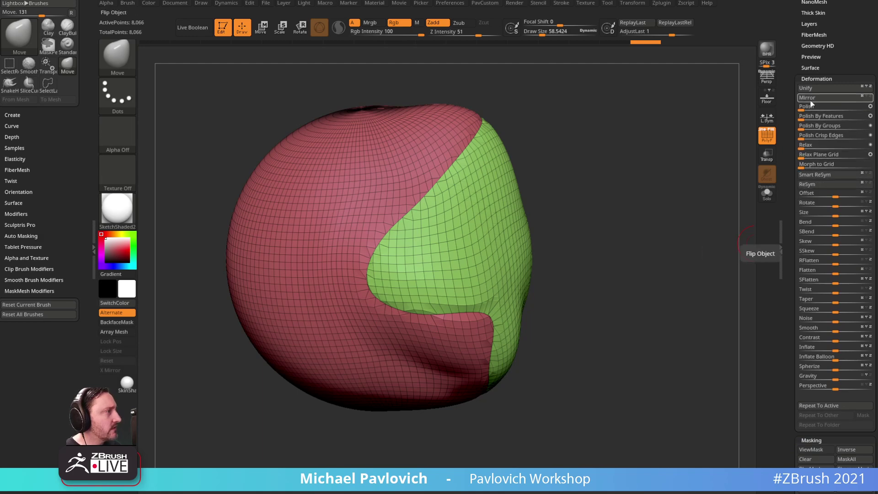
click(810, 78)
drag(799, 57, 798, 259)
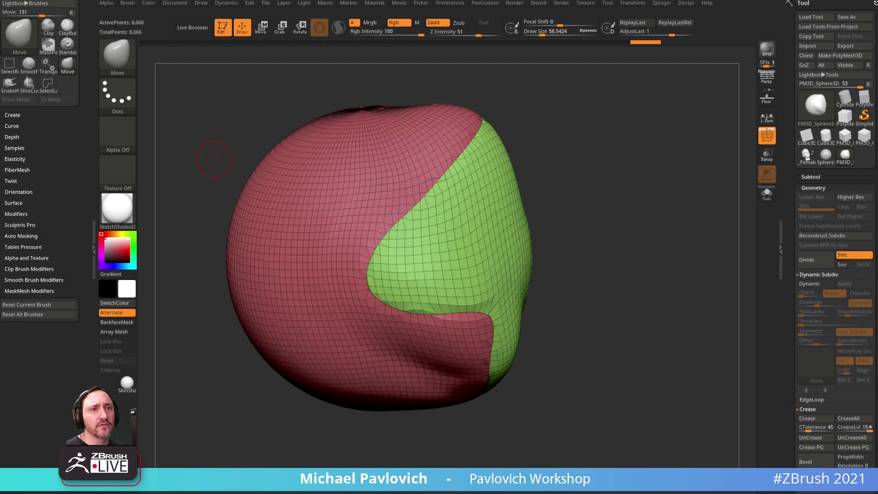
drag(640, 188, 633, 177)
key(3)
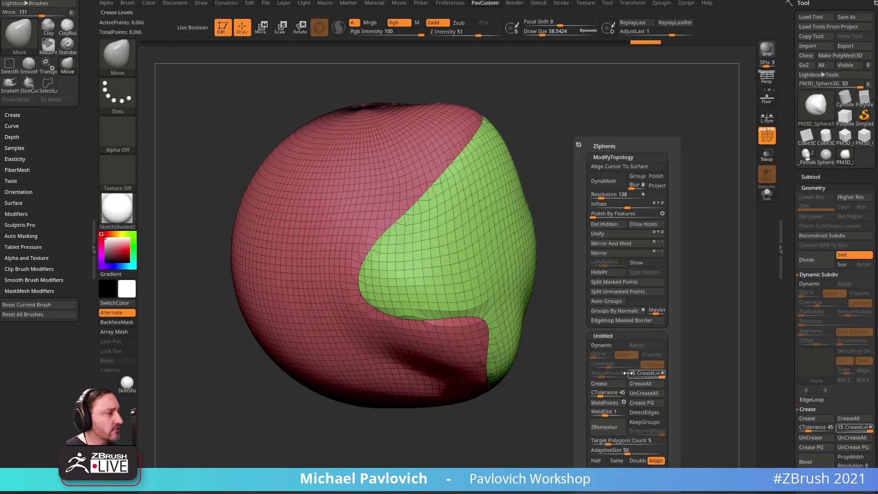
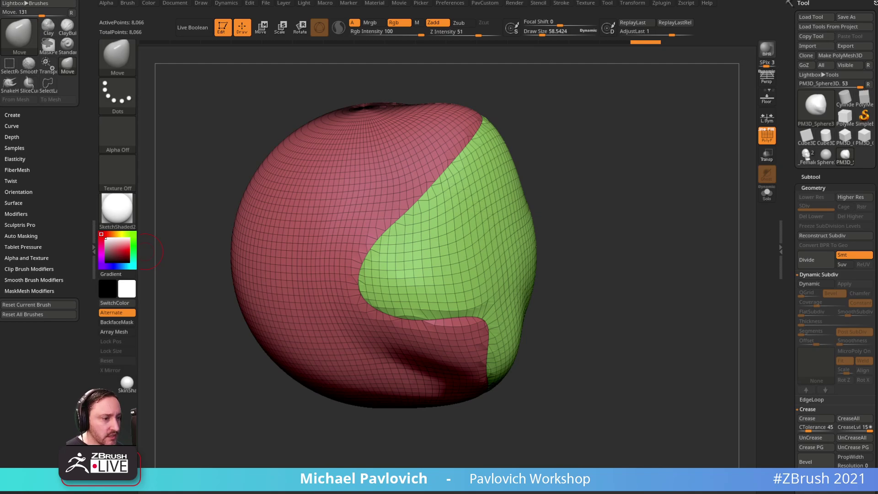
- Switch to Chrome and bring up the playlists page of the presenter's YouTube channel
drag(398, 1, 305, 16)
scroll(356, 298, down, 3)
click(265, 32)
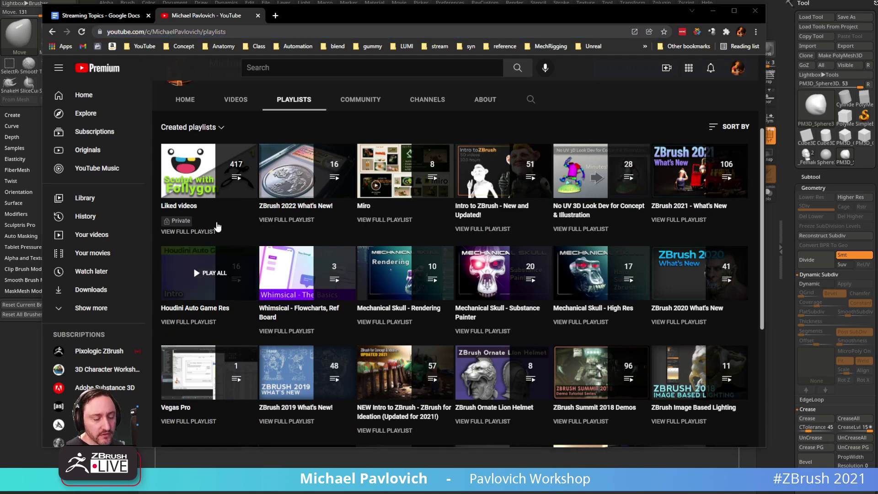
- Open ArtStation in a new browser tab and view the signed-in artist's own profile and portfolio artworks
click(278, 16)
text(art)
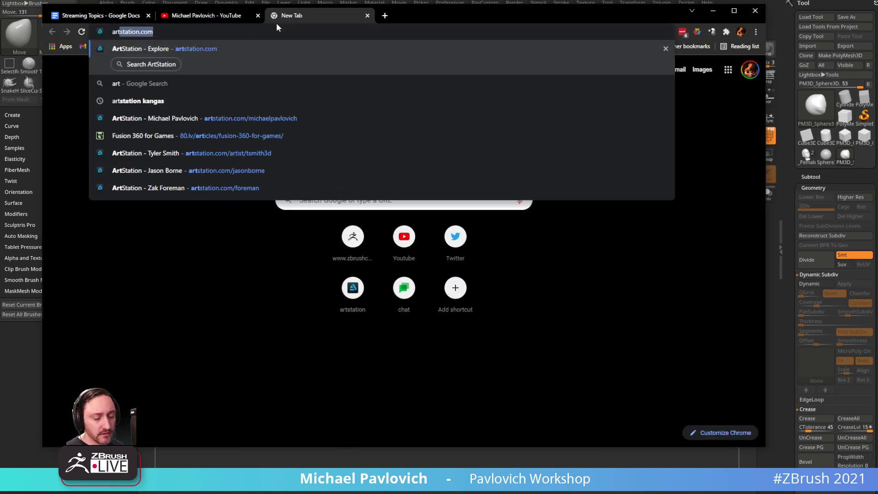
key(Return)
click(736, 69)
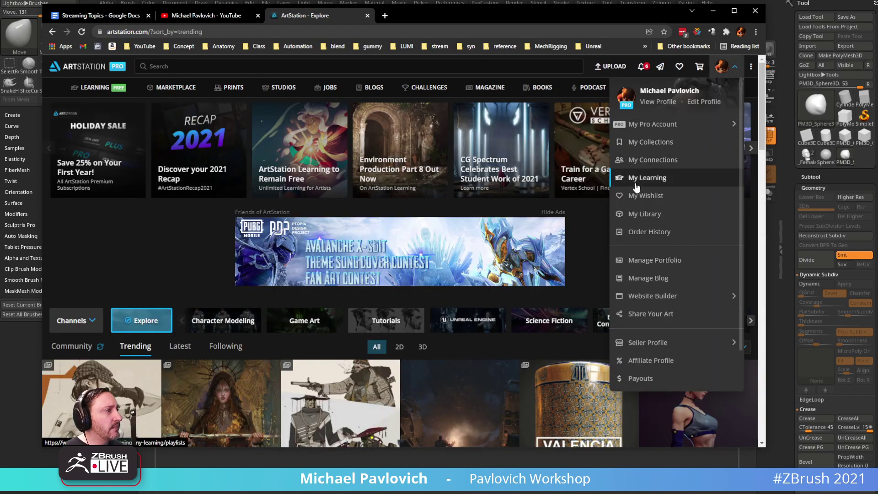
click(643, 104)
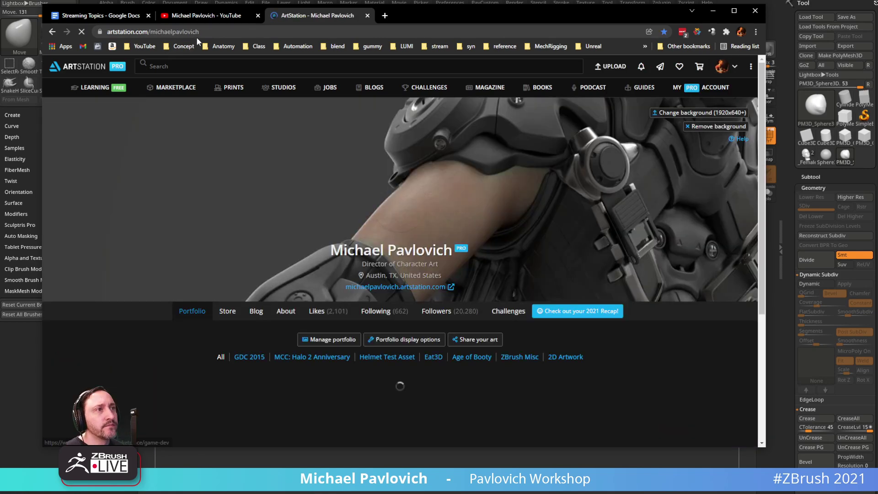
click(210, 32)
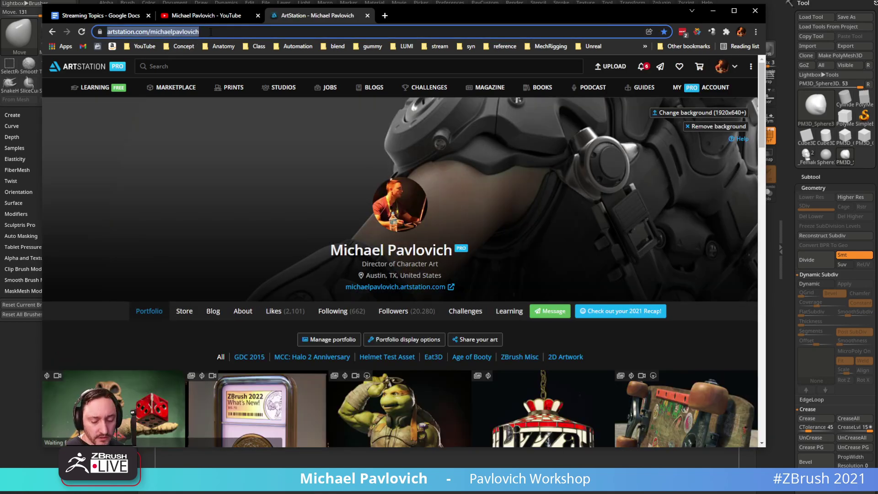
scroll(160, 281, down, 5)
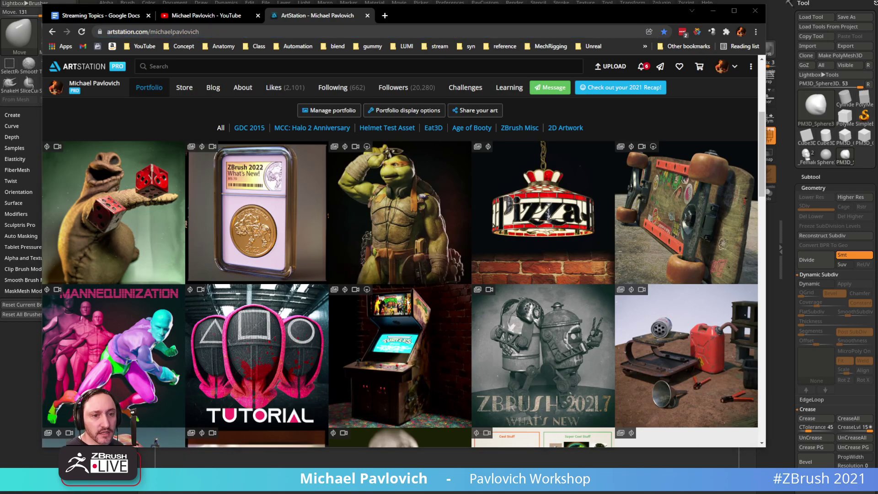
- Return to the YouTube channel and browse further through its tutorial playlists
click(204, 19)
scroll(443, 251, down, 3)
scroll(443, 251, down, 6)
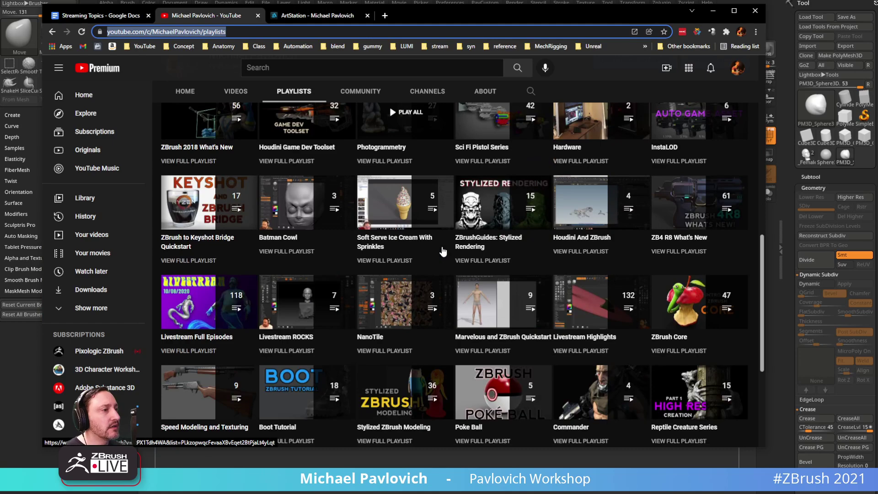
- Open the Livestream Full Episodes playlist and look through its list of recorded ZBrush streams
click(201, 259)
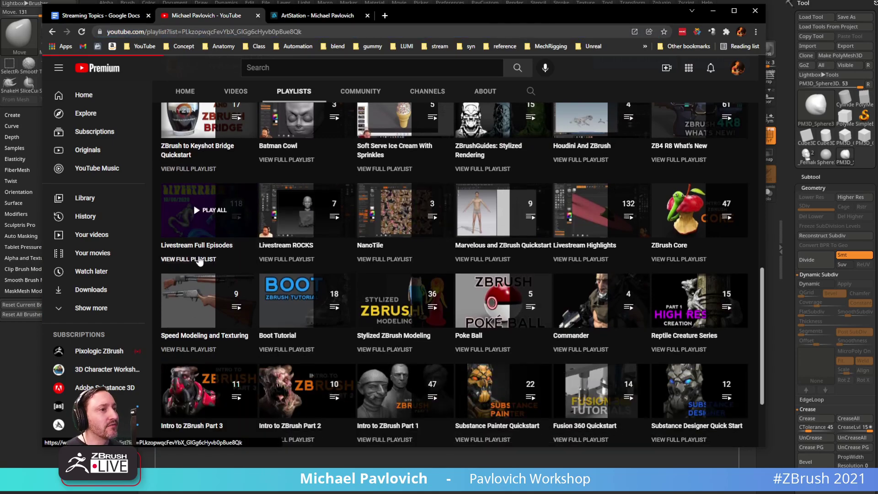
scroll(503, 271, down, 3)
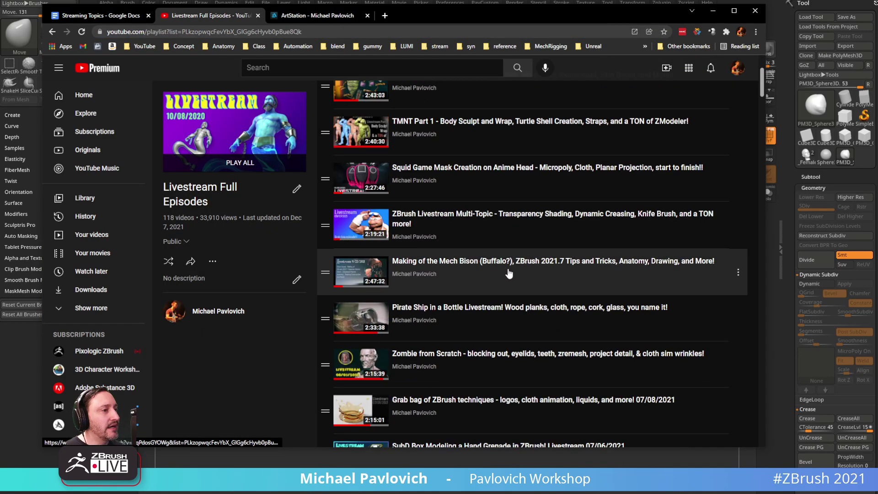
scroll(509, 274, down, 2)
scroll(503, 270, up, 5)
scroll(422, 202, down, 2)
scroll(422, 201, up, 2)
scroll(451, 288, down, 7)
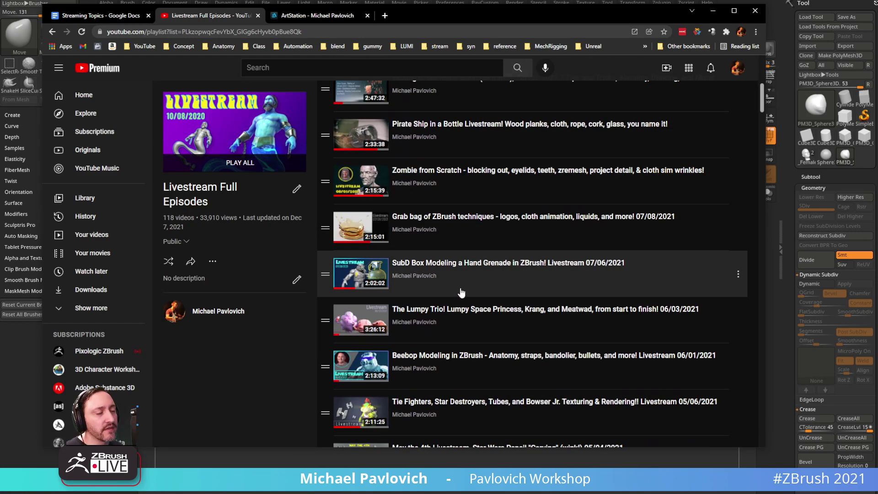
scroll(461, 293, down, 4)
scroll(463, 289, down, 1)
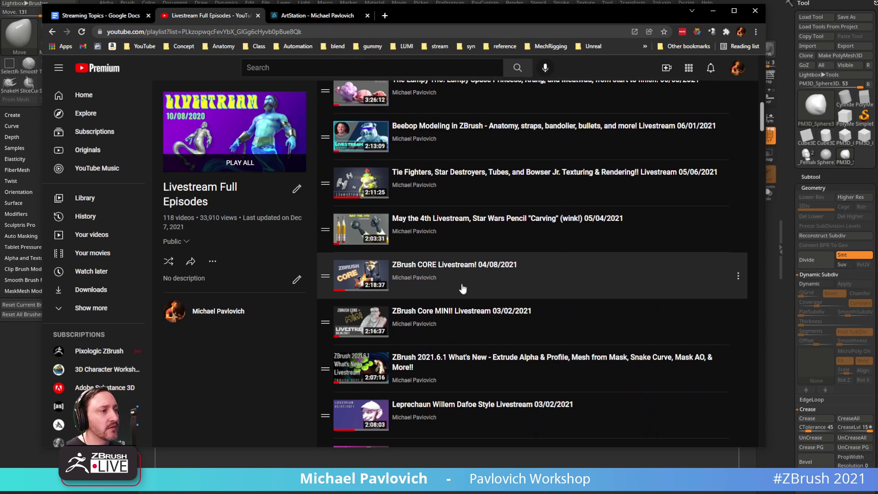
scroll(462, 288, down, 3)
- Open the Leprechaun Willem Dafoe Style Livestream 03/02/2021 video, mute it and skim ahead into the newsboy cap chapter
click(441, 268)
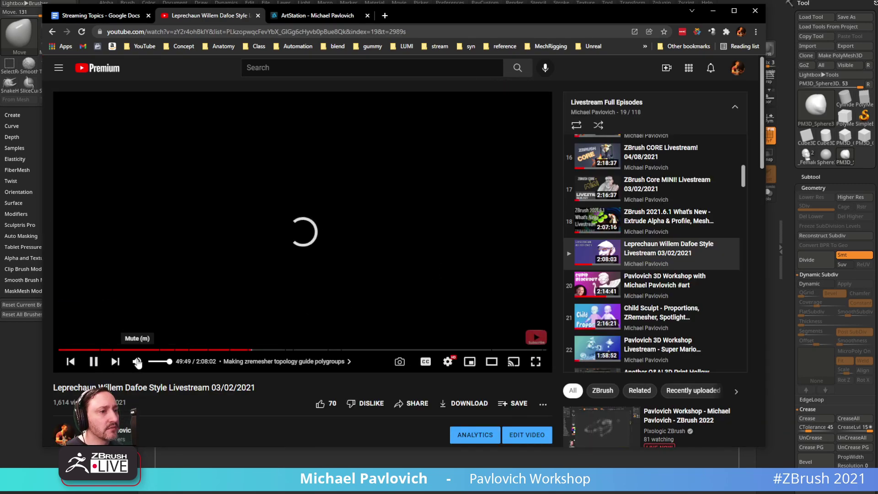
click(137, 362)
click(265, 349)
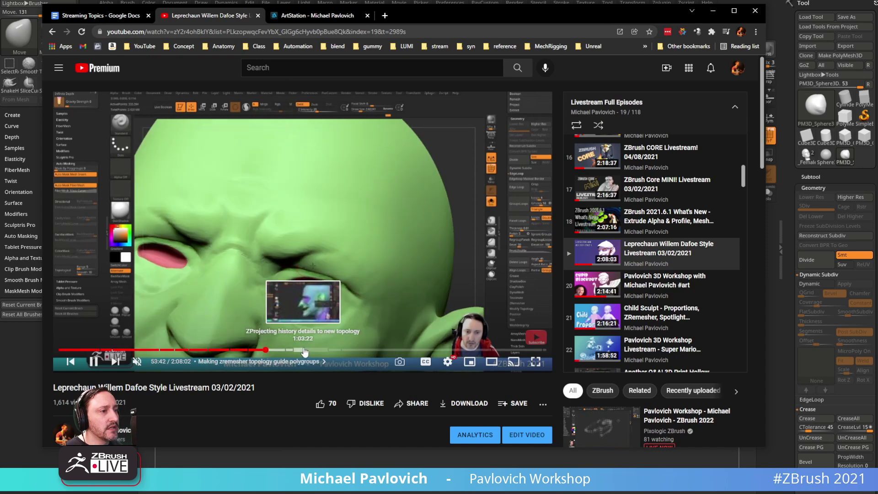
click(304, 350)
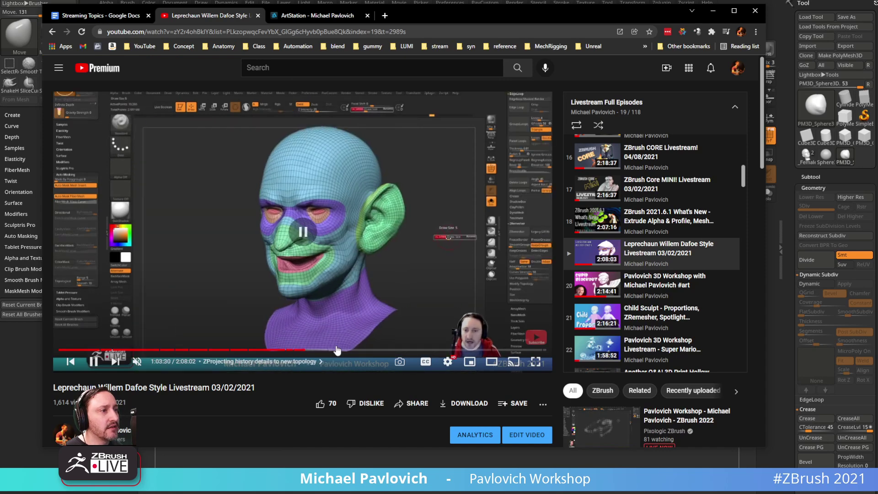
click(341, 350)
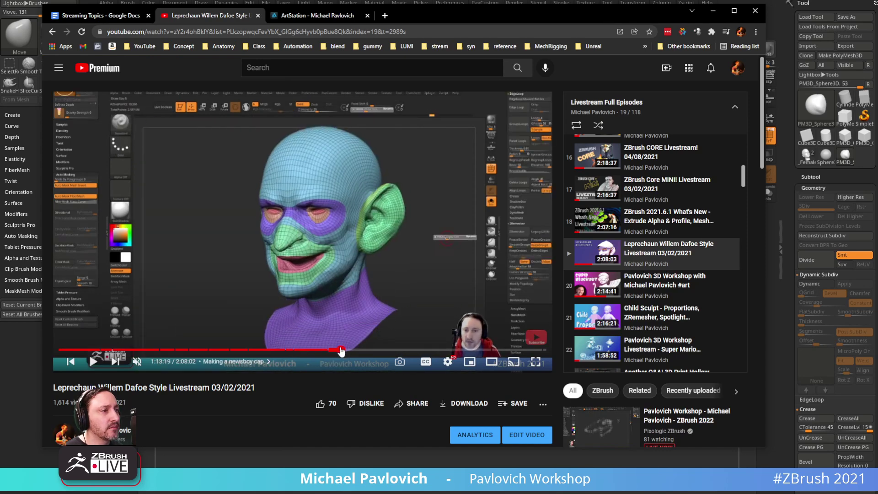
click(354, 350)
click(376, 351)
click(394, 351)
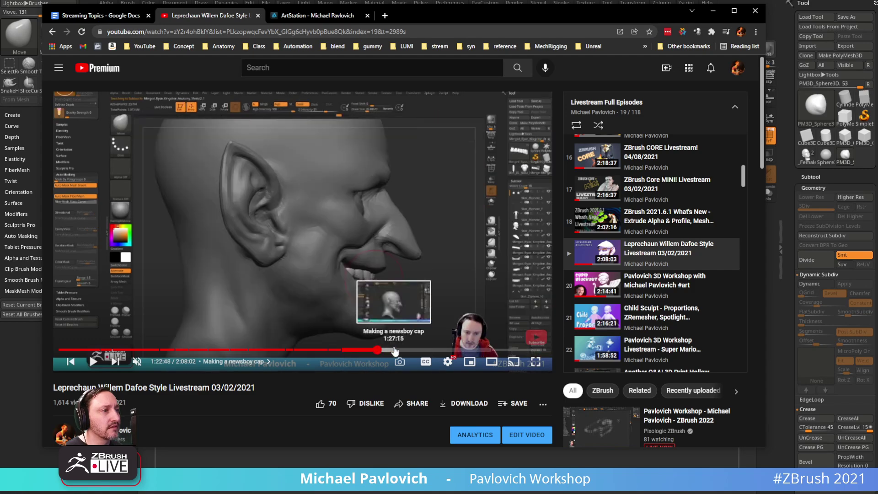
- Skim the rest of the leprechaun video, from the newsboy cap modelling through the Fibermesh hair chapter near the end
click(415, 350)
click(433, 349)
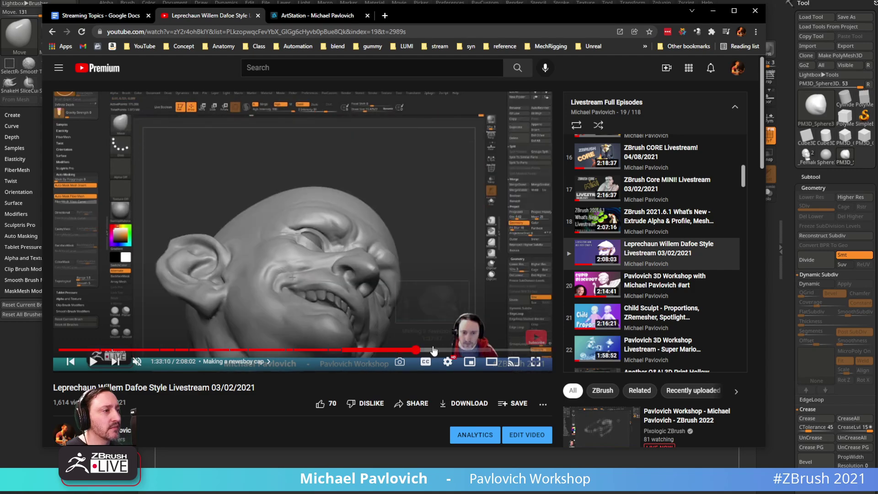
click(459, 350)
click(484, 350)
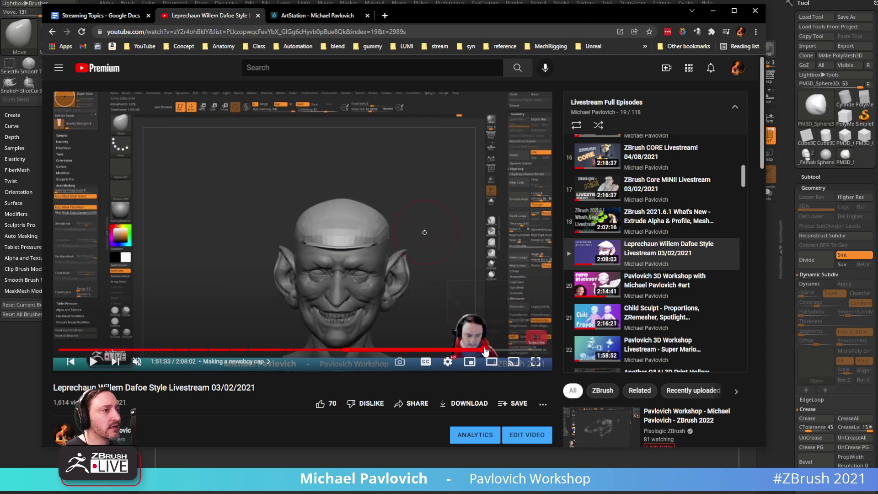
click(499, 350)
click(516, 351)
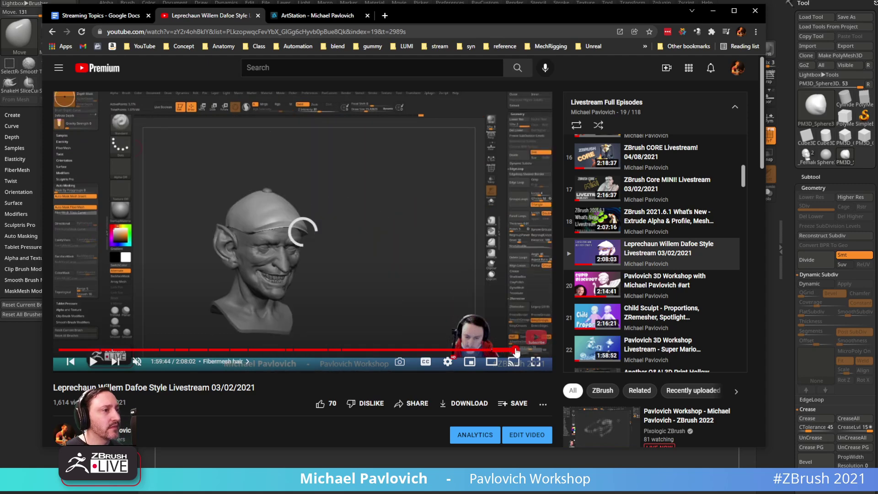
click(532, 351)
click(539, 350)
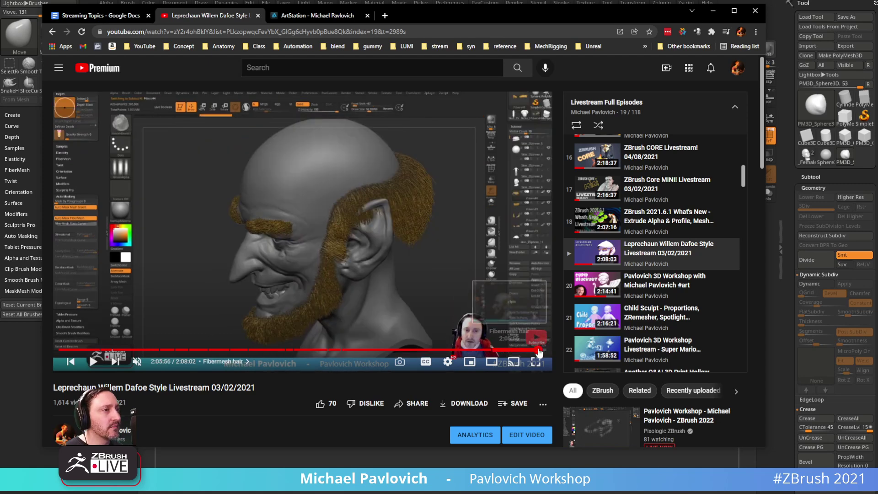
- Return to the livestream playlist, close the mini player and open the Child Sculpt livestream of 02/02/2021
click(53, 31)
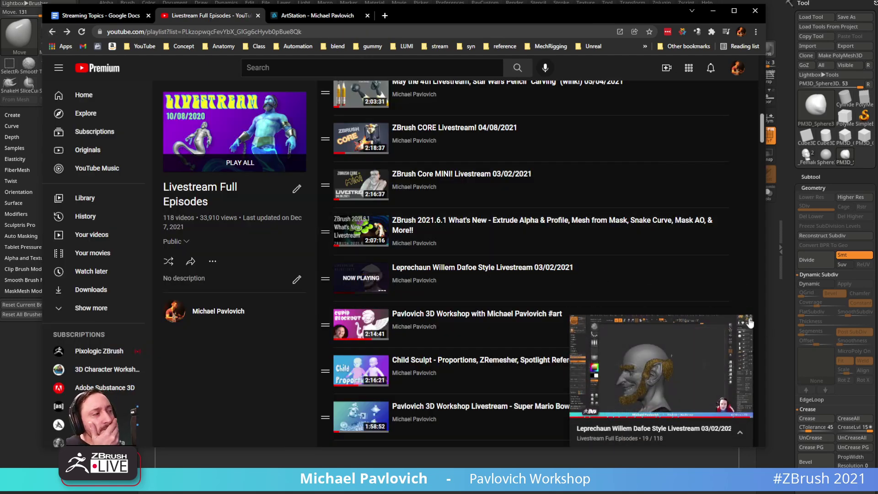
click(748, 321)
scroll(507, 302, down, 1)
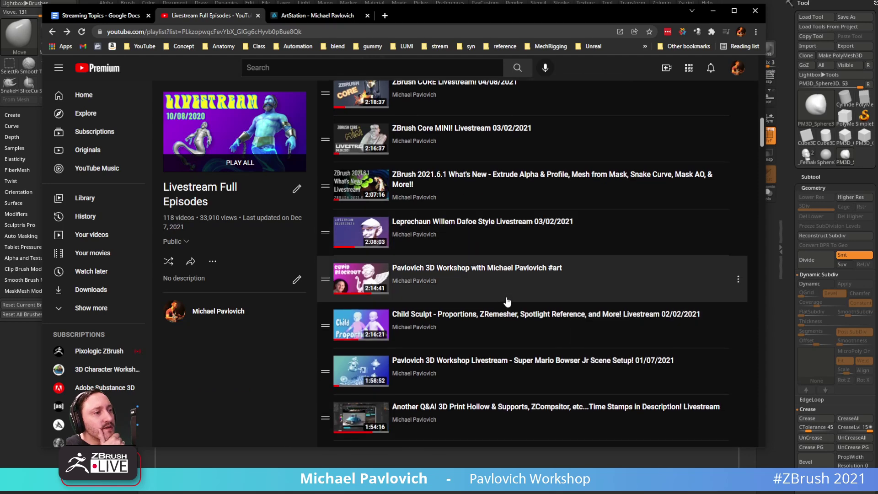
click(455, 315)
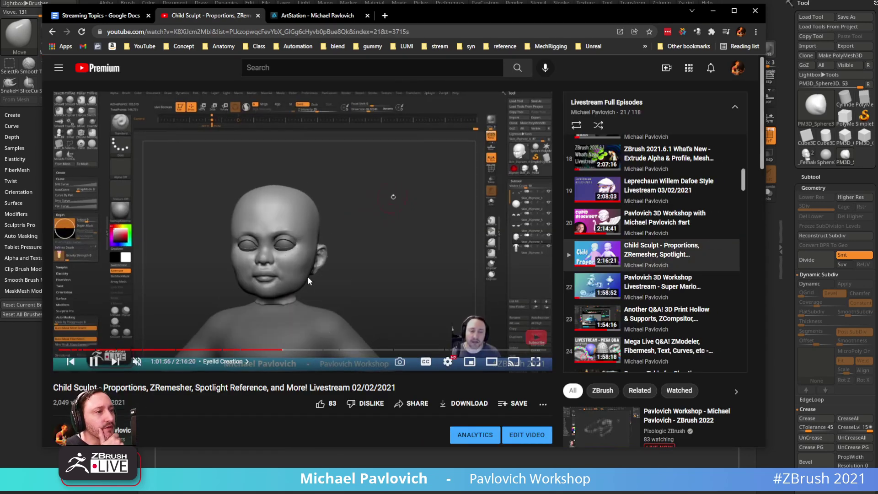
- Skim the Child Sculpt video's folder-copying and ZRemesher edgeloop guide chapters, stopping on the full-body child at about 1:32
click(354, 350)
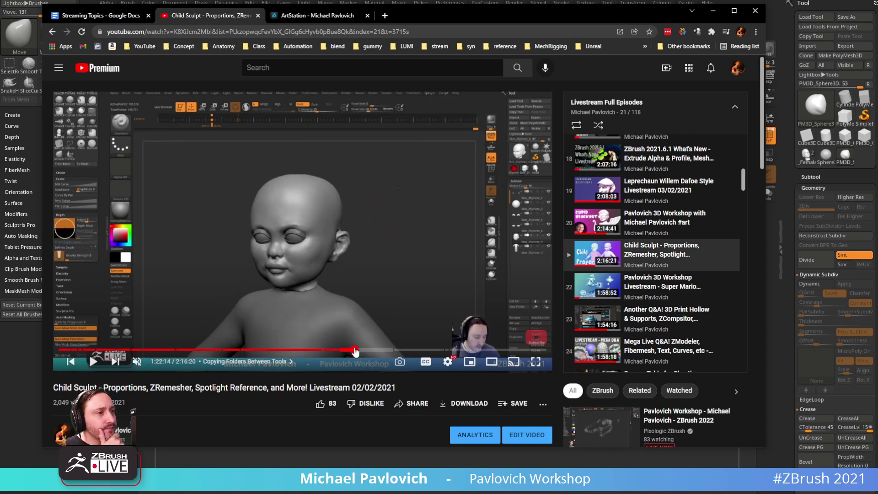
click(392, 349)
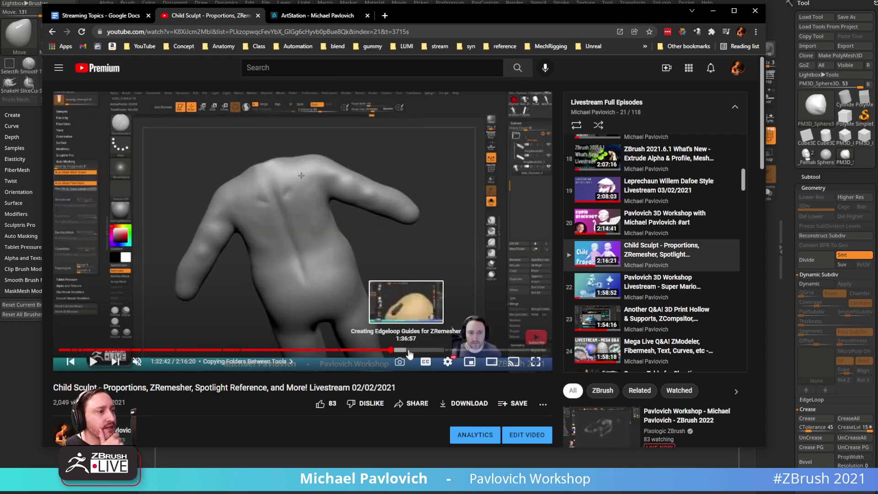
click(409, 351)
click(417, 350)
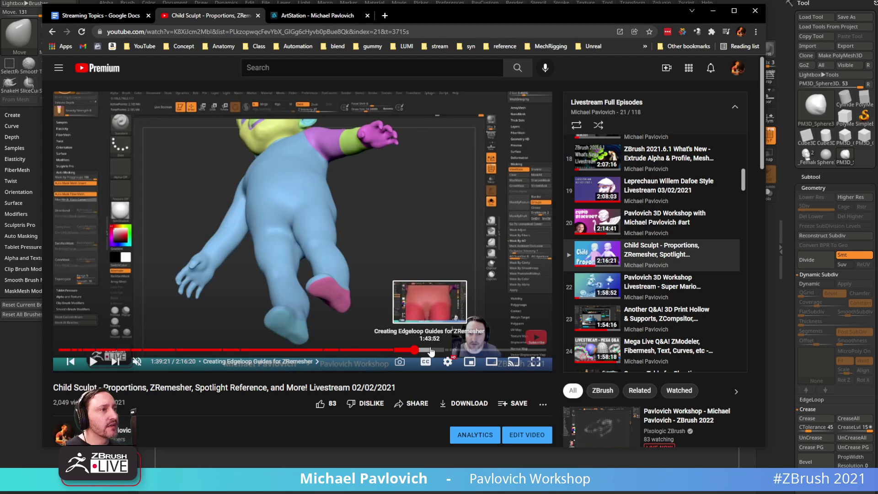
click(410, 350)
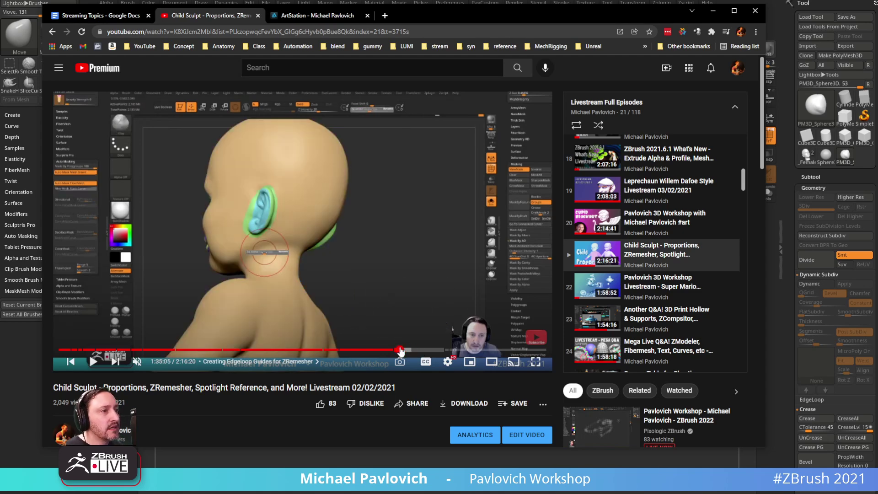
click(400, 351)
click(390, 351)
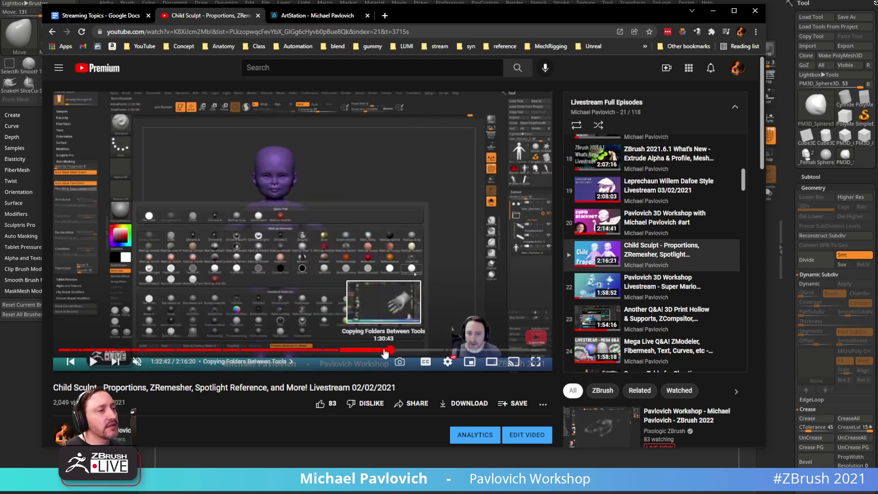
click(390, 351)
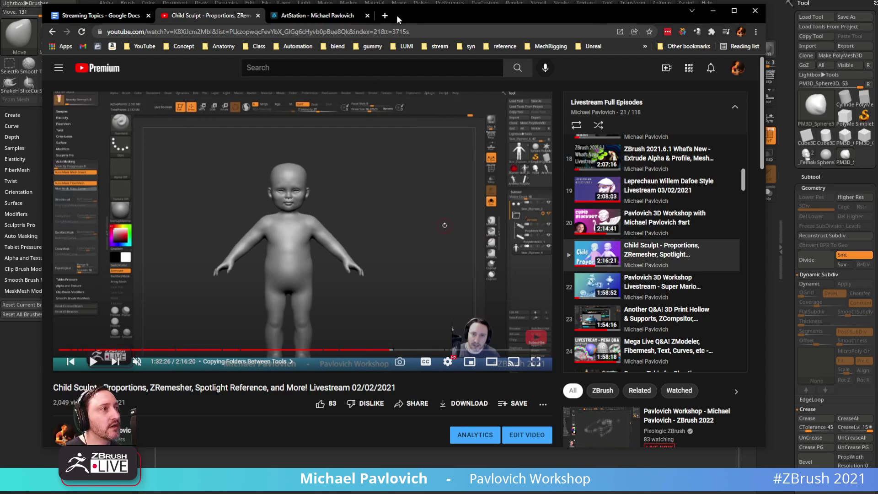
- Move the browser aside to return to ZBrush, and inspect the polygrouped sphere and the Geometry crease settings
drag(396, 15, 0, 183)
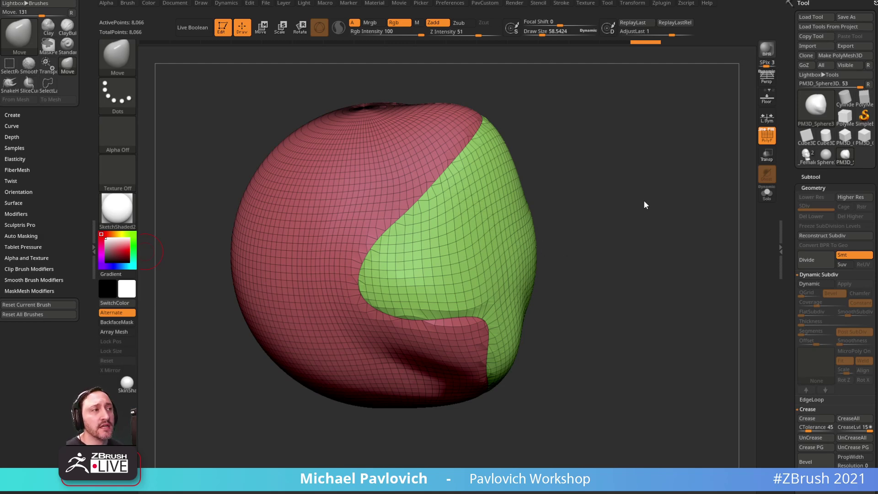
drag(636, 207, 630, 196)
drag(796, 177, 786, 98)
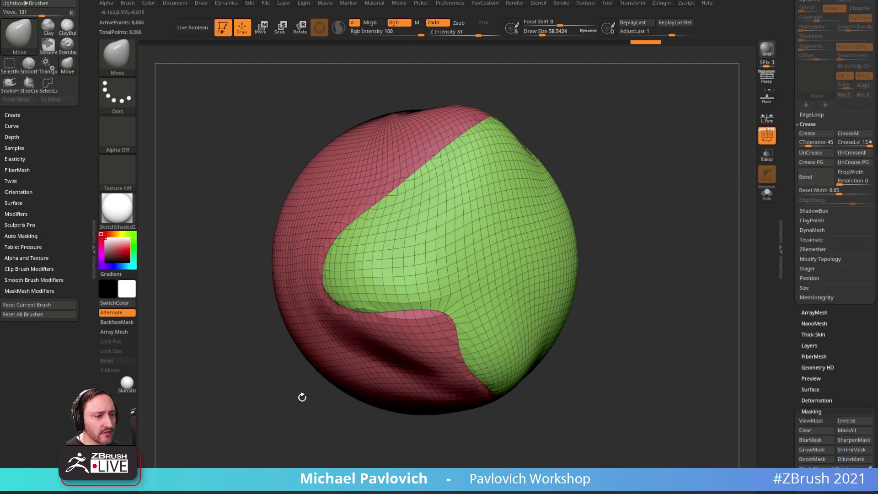
- Switch back to Chrome, return to the channel's playlists and open the ZBrush 2022 What's New! playlist
click(146, 480)
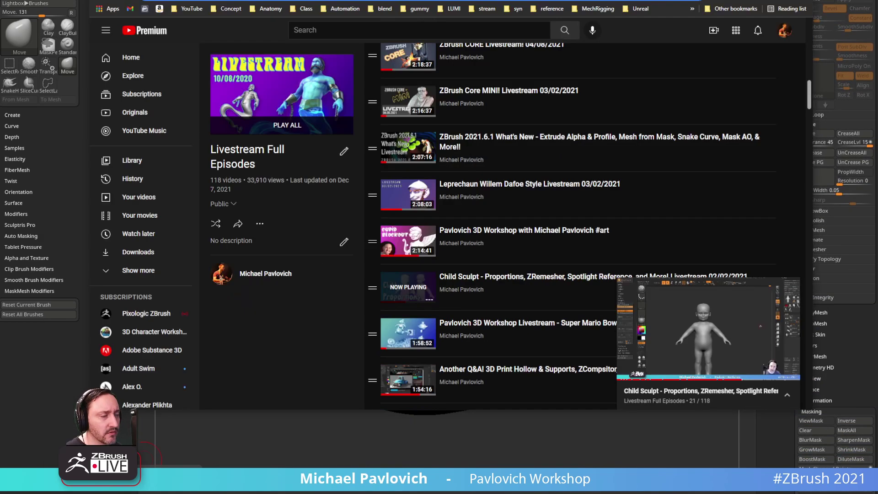
drag(475, 0, 422, 28)
click(44, 49)
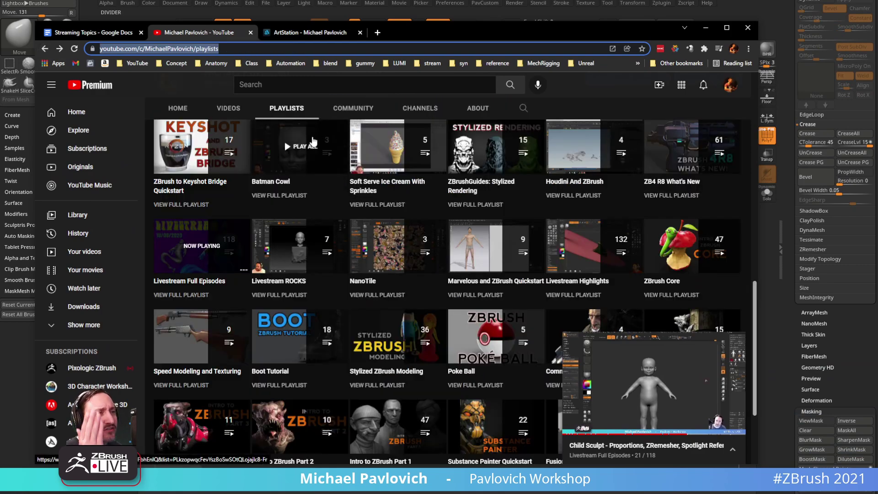
scroll(310, 145, up, 8)
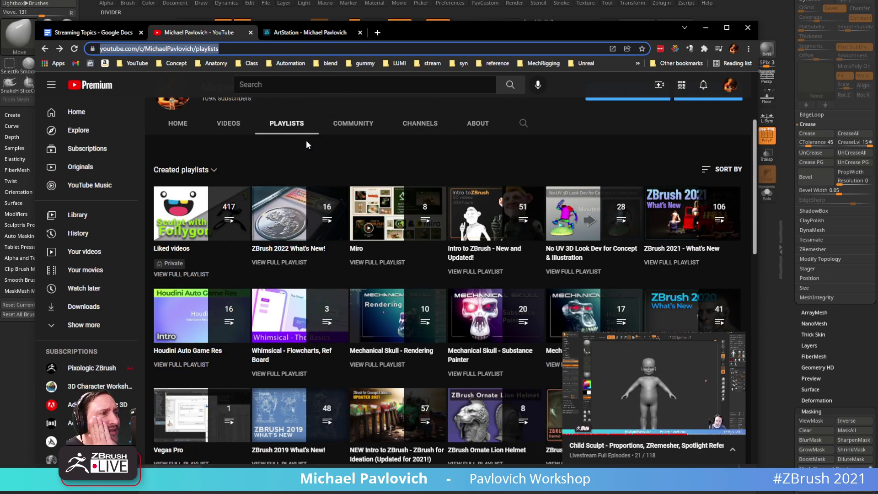
click(279, 262)
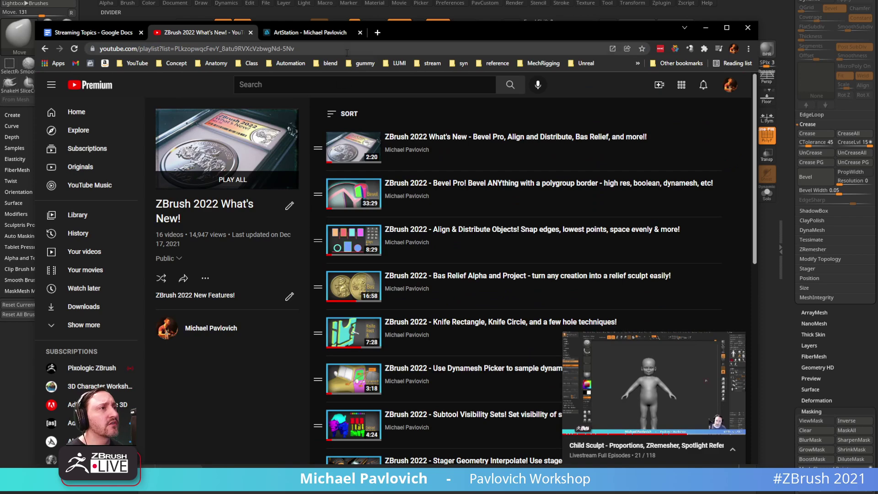
- Look through the ZBrush 2022 What's New! videos down to Spotlight Edge Detection and close the mini player covering the list
click(347, 50)
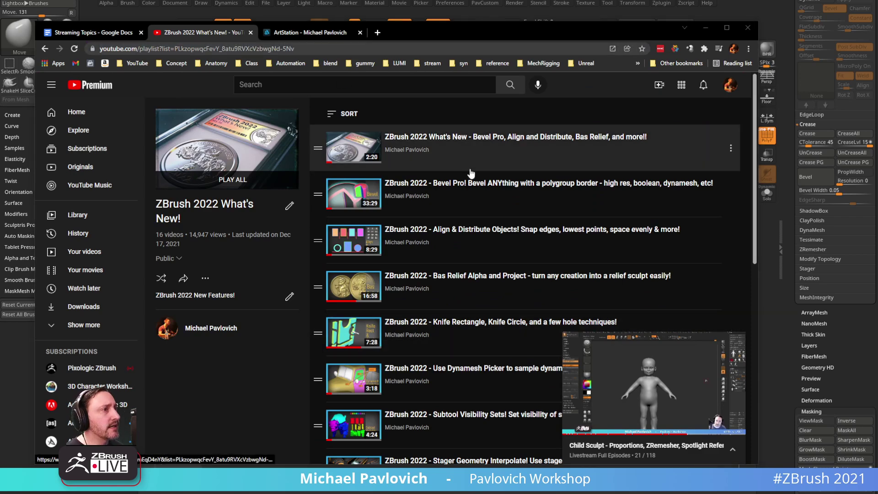
scroll(499, 163, down, 1)
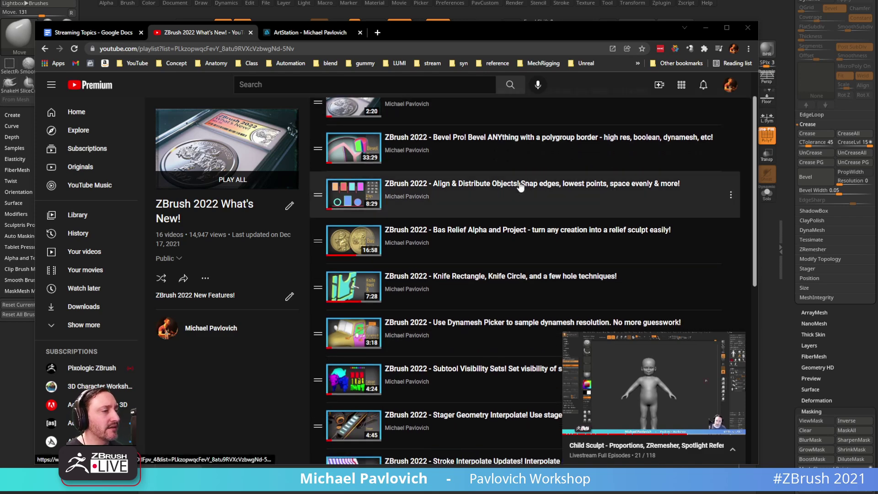
scroll(520, 187, down, 1)
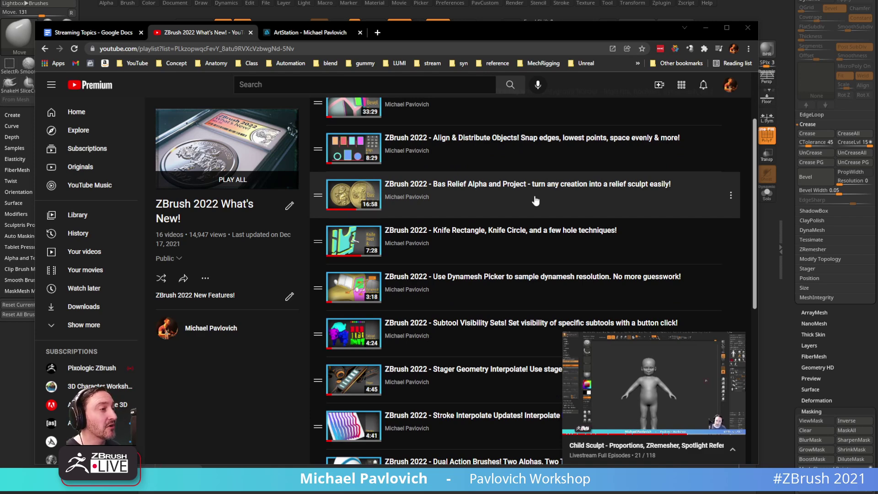
scroll(535, 201, down, 1)
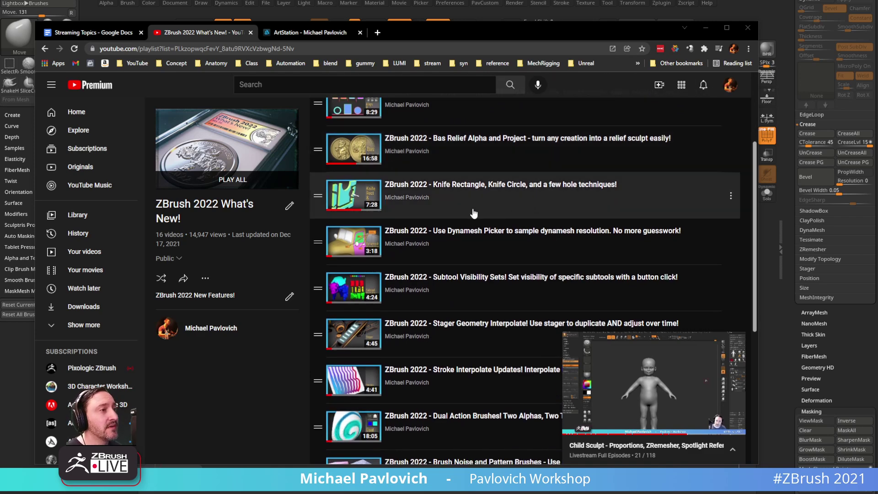
scroll(519, 197, down, 1)
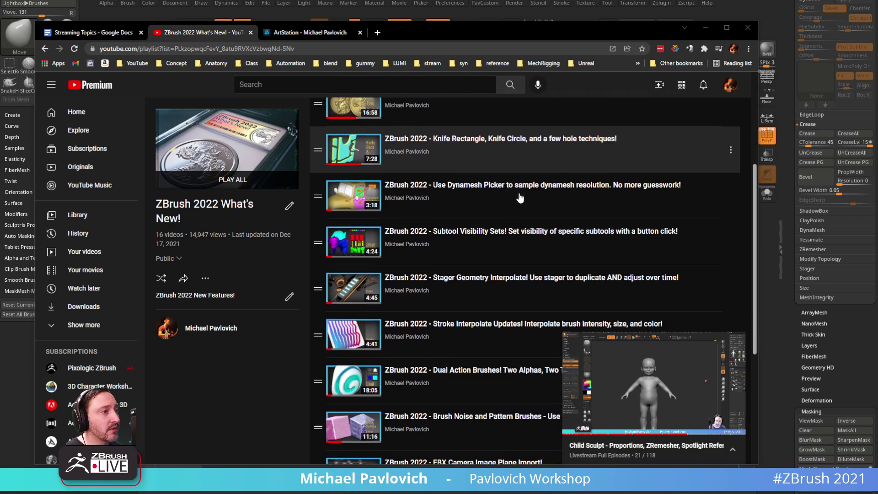
scroll(392, 179, down, 5)
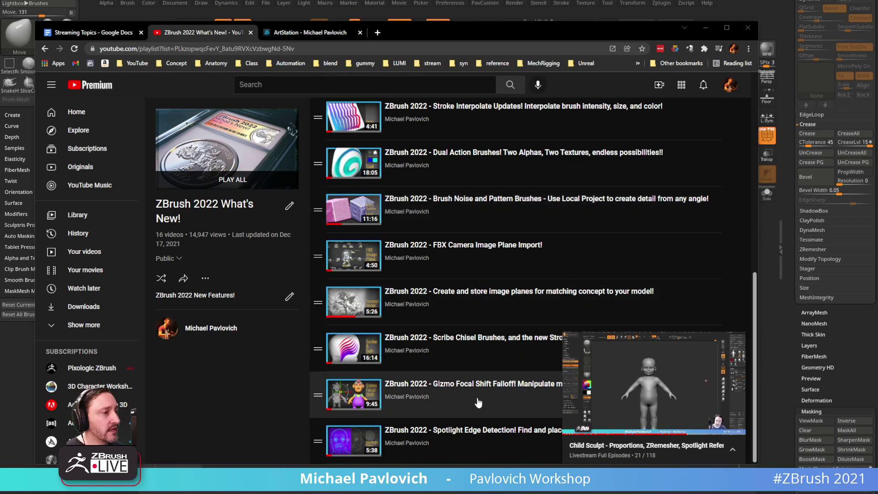
click(736, 342)
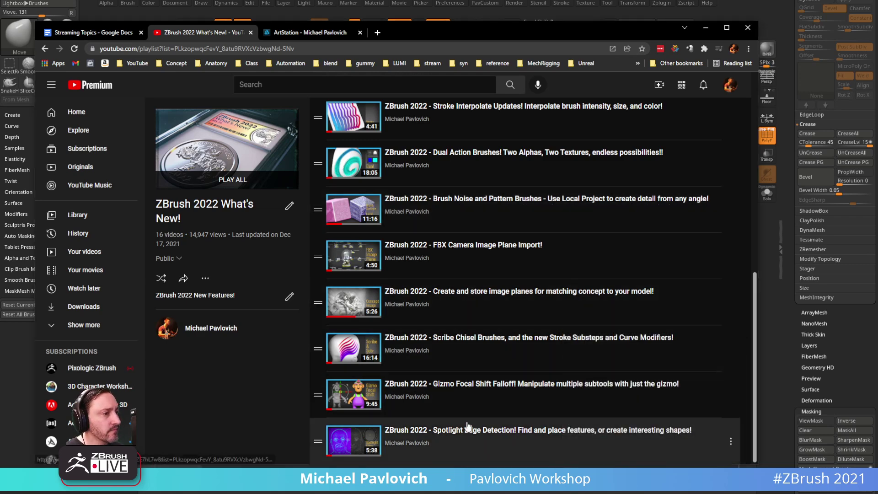
- Look back over the ZBrush 2022 What's New! playlist up to its first videos, and move the browser aside to return to ZBrush
scroll(473, 388, up, 1)
scroll(473, 387, up, 8)
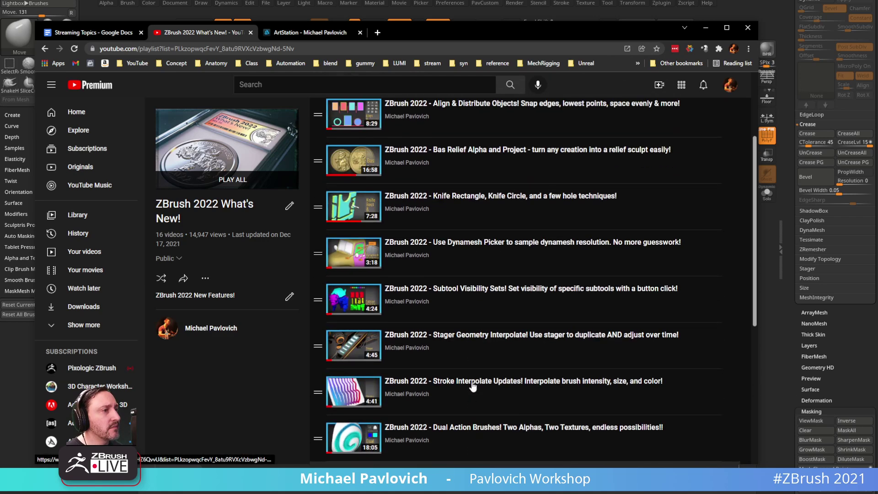
scroll(446, 331, up, 1)
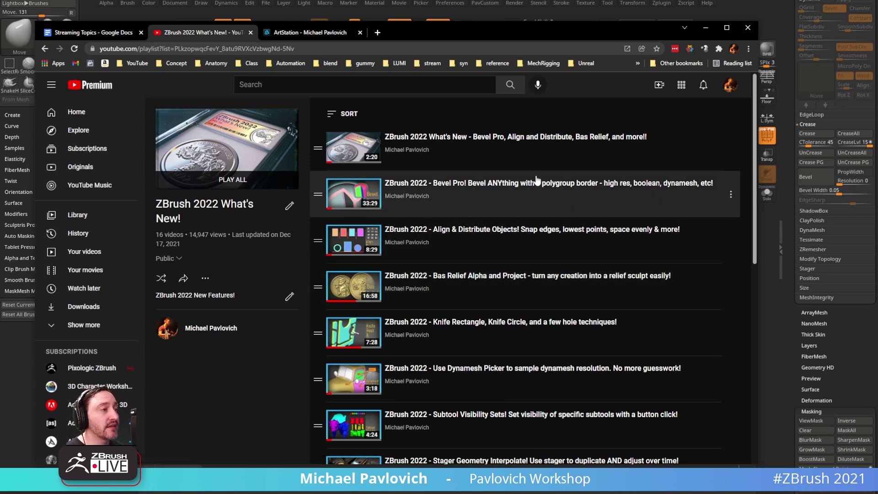
drag(439, 35, 498, 493)
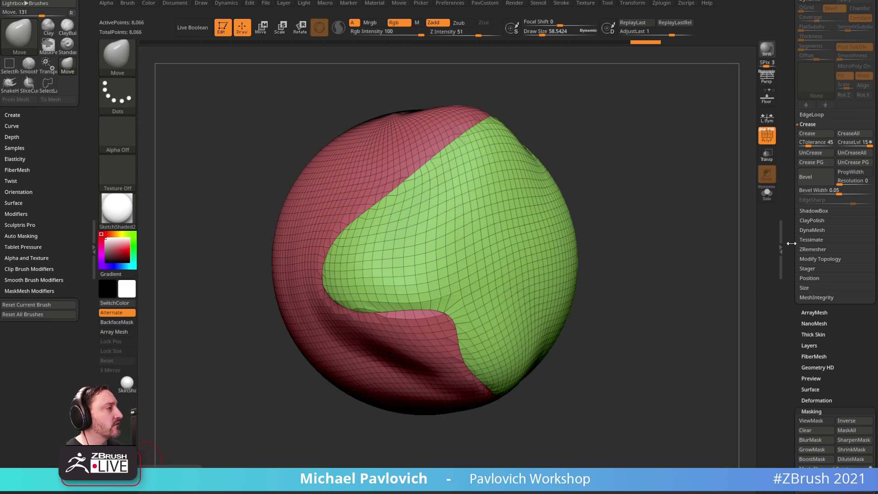
- Set the crease tolerance of the polygrouped sphere to 42
scroll(793, 257, up, 2)
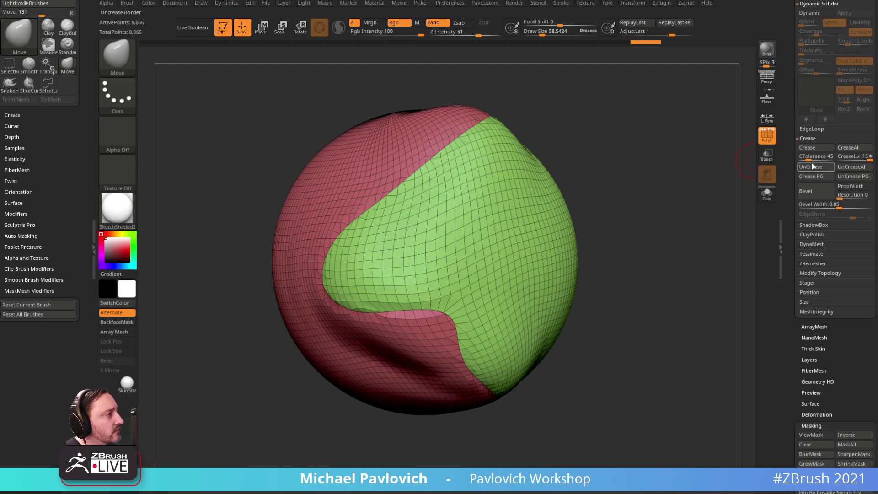
drag(808, 156, 806, 155)
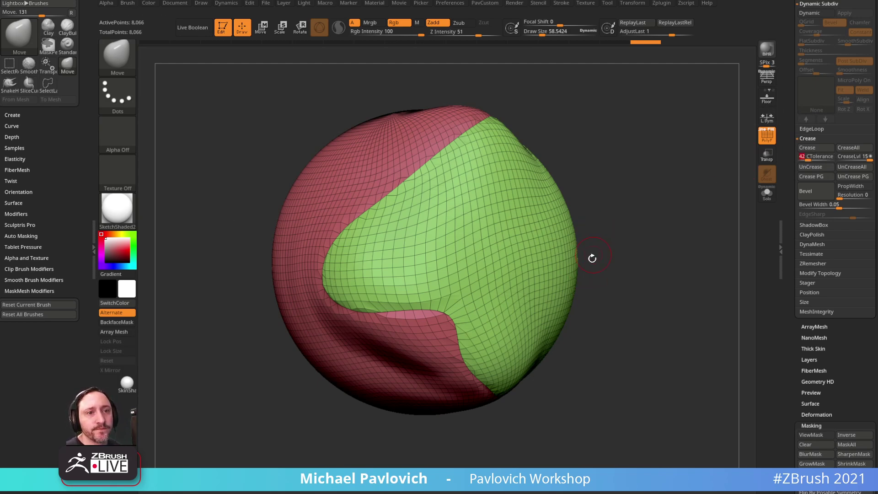
drag(657, 226, 660, 229)
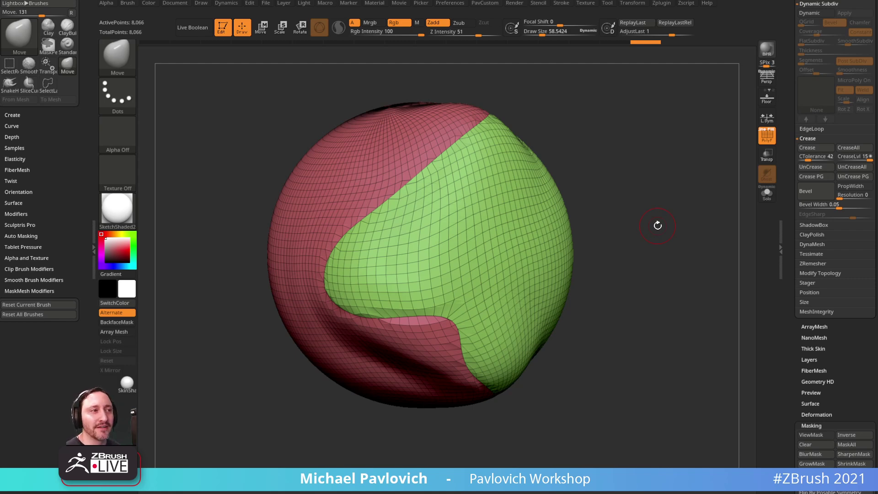
- Set the draw size to about 91 and replace the sphere in the viewport with the female head model
key(s)
mouse_move(605, 121)
mouse_down()
mouse_move(612, 130)
mouse_move(604, 120)
mouse_up()
key(t)
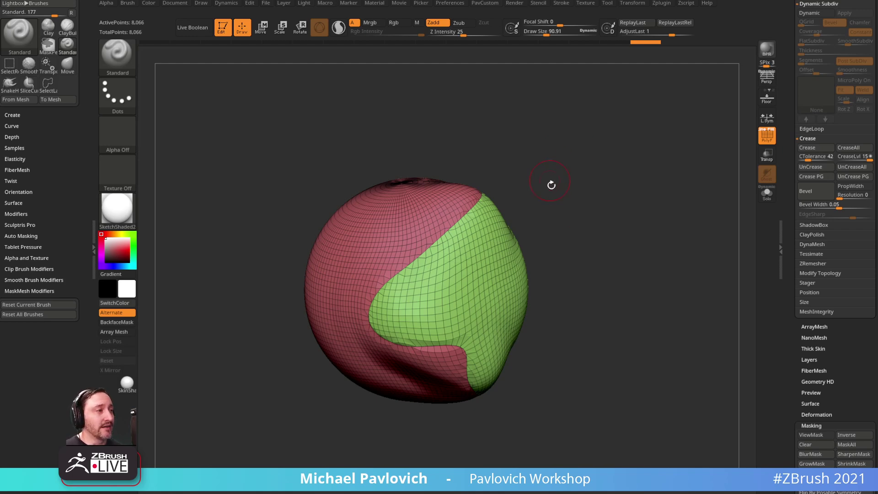
drag(568, 188, 630, 165)
drag(787, 150, 800, 358)
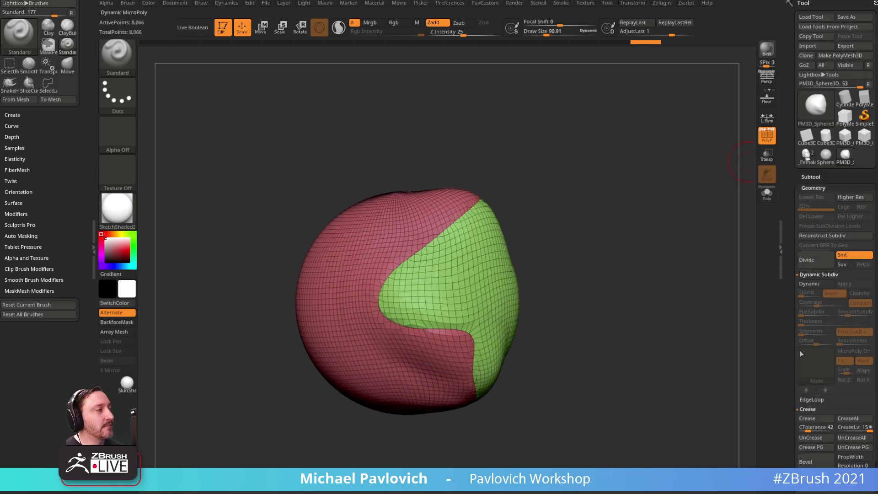
click(807, 159)
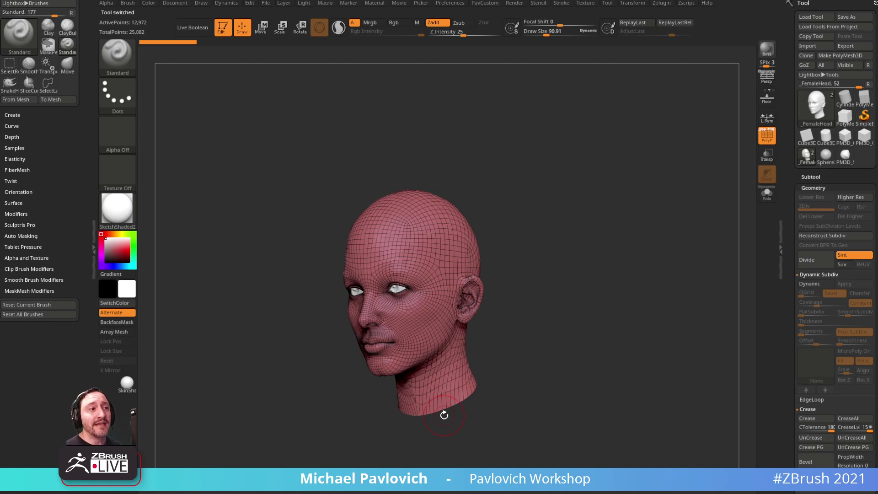
- Examine the female head's edge flow from both sides, reducing the draw size to about 36
mouse_move(548, 209)
mouse_down()
mouse_move(610, 210)
mouse_move(600, 207)
mouse_up()
key(s)
drag(600, 207, 599, 202)
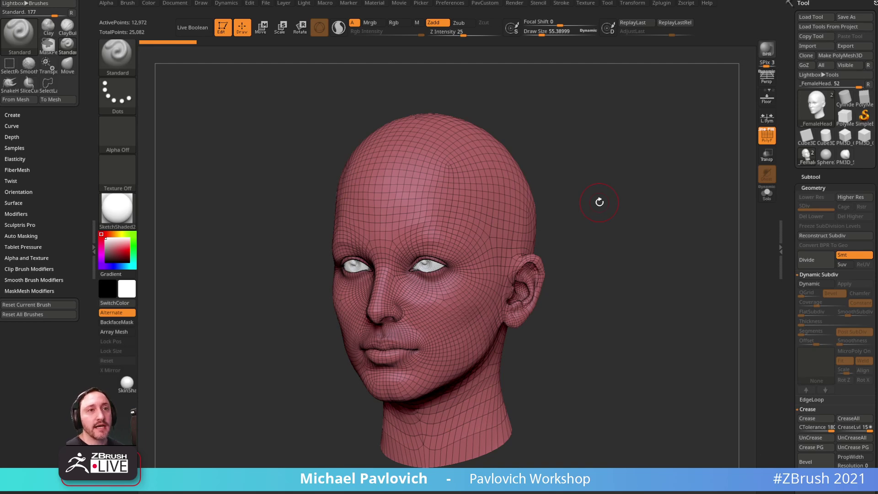
mouse_move(585, 148)
mouse_down()
mouse_move(612, 153)
mouse_move(602, 168)
mouse_up()
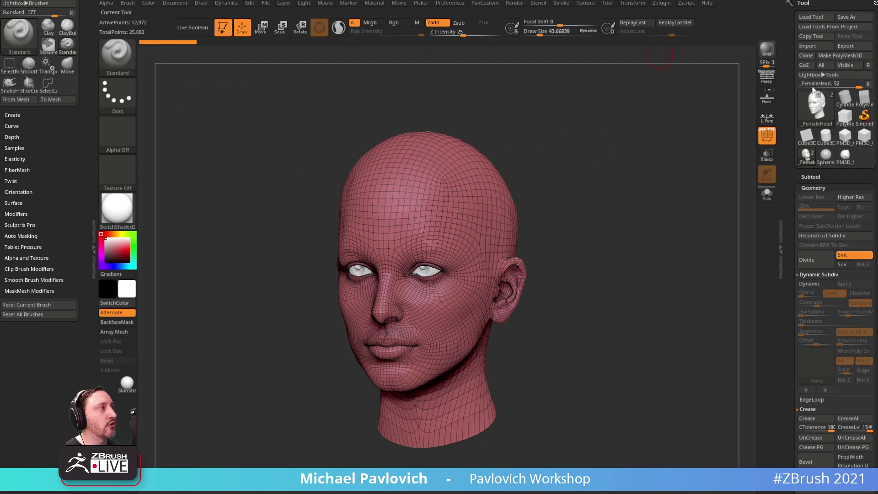
drag(611, 151, 517, 264)
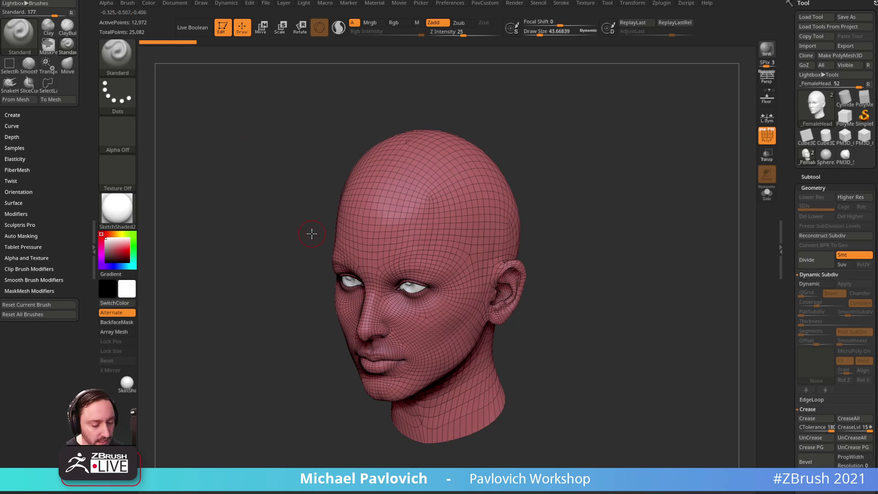
drag(588, 168, 602, 168)
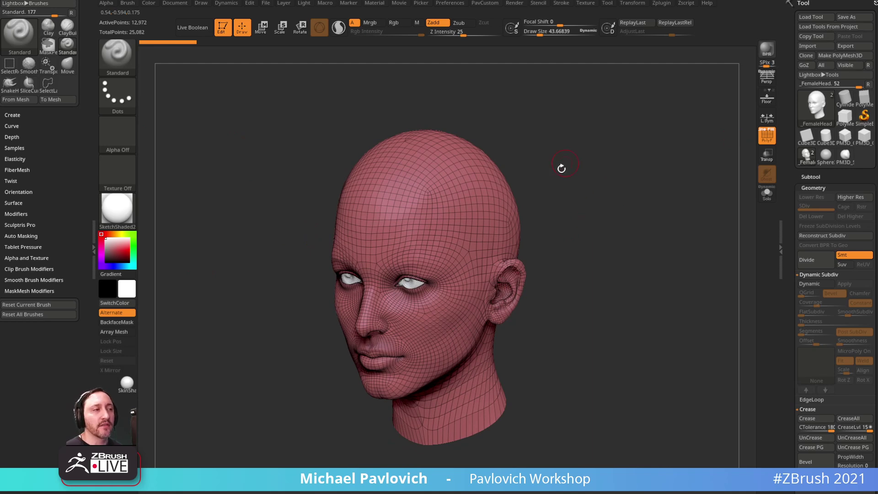
drag(569, 157, 582, 198)
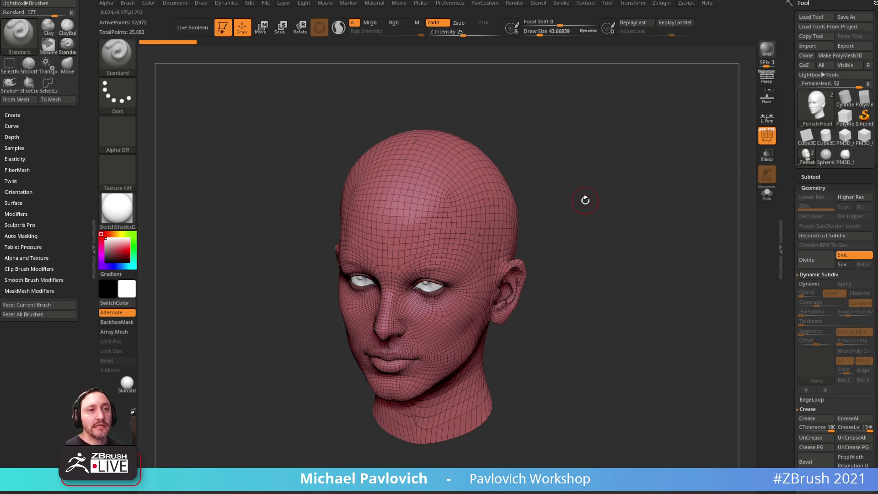
drag(319, 163, 644, 178)
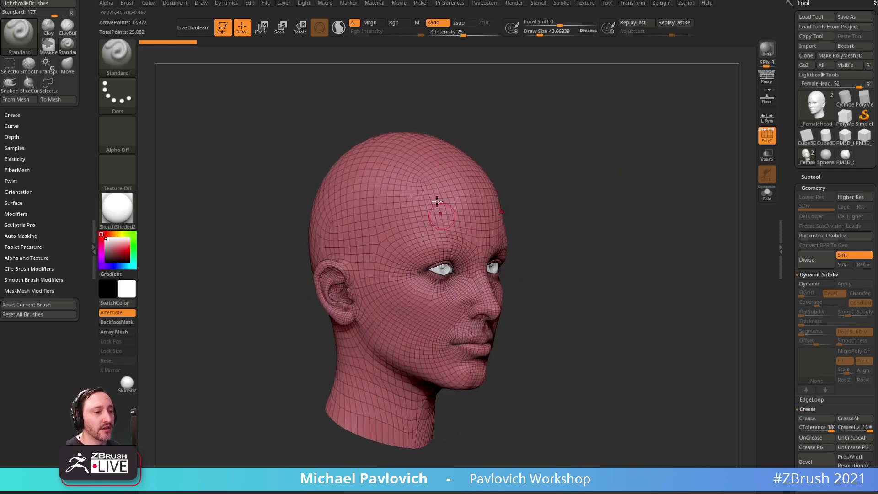
mouse_move(597, 213)
mouse_down()
mouse_move(550, 225)
mouse_move(589, 189)
mouse_up()
key(s)
click(573, 204)
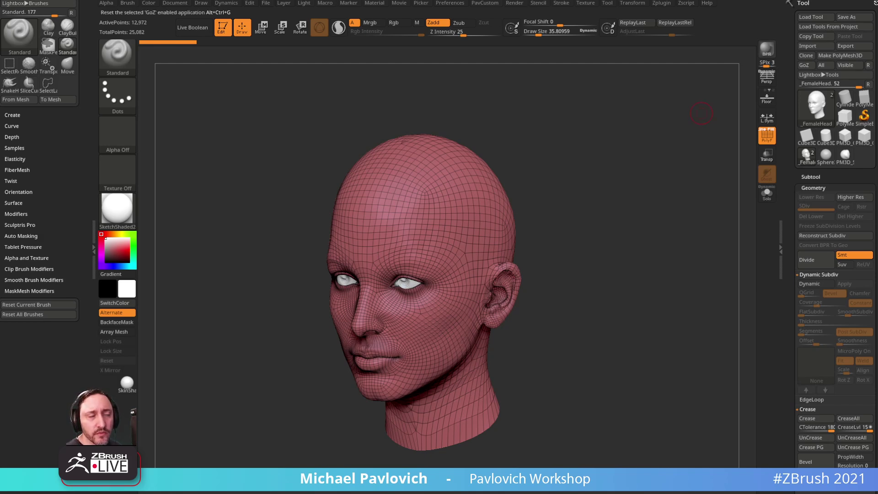
- Switch to the subdivided PM3D_Cube3D_1 model and turn off its polyframe display
click(863, 137)
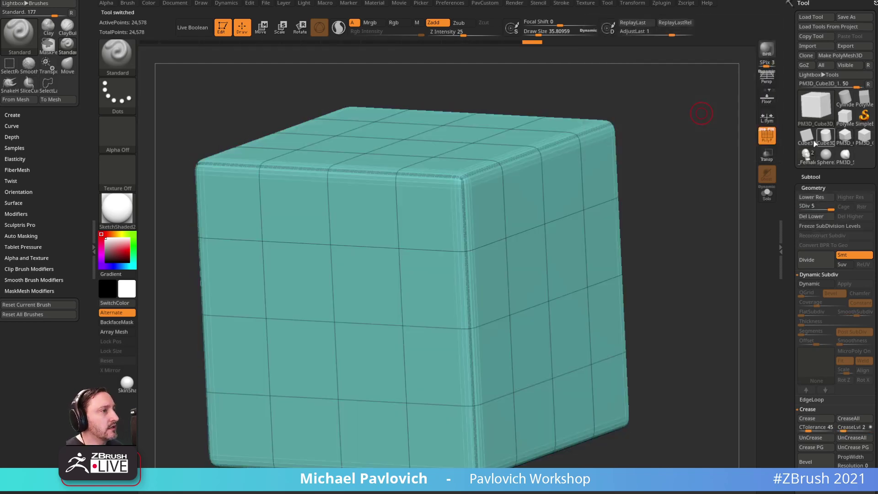
drag(702, 112, 702, 151)
click(767, 137)
drag(663, 119, 607, 181)
- Assign the startup material to the cube and orient it at an angle showing its upper face and two sides
click(117, 208)
click(165, 220)
drag(164, 221, 623, 157)
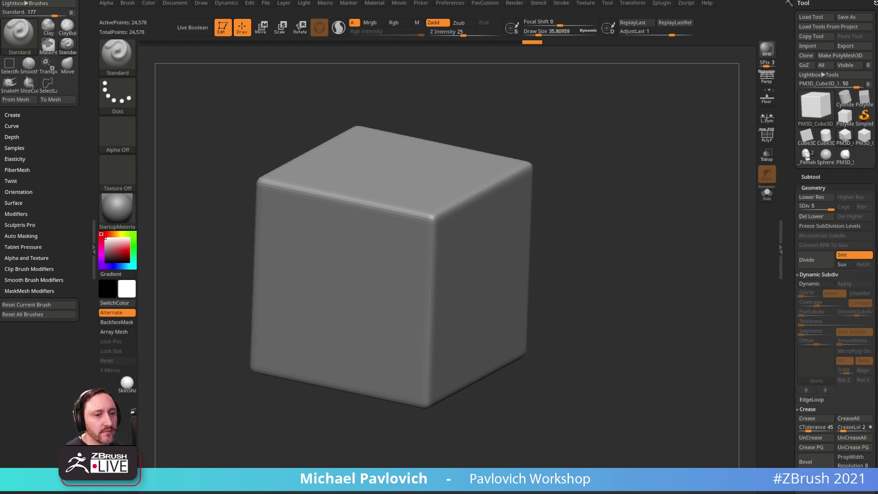
click(174, 491)
drag(437, 131, 0, 137)
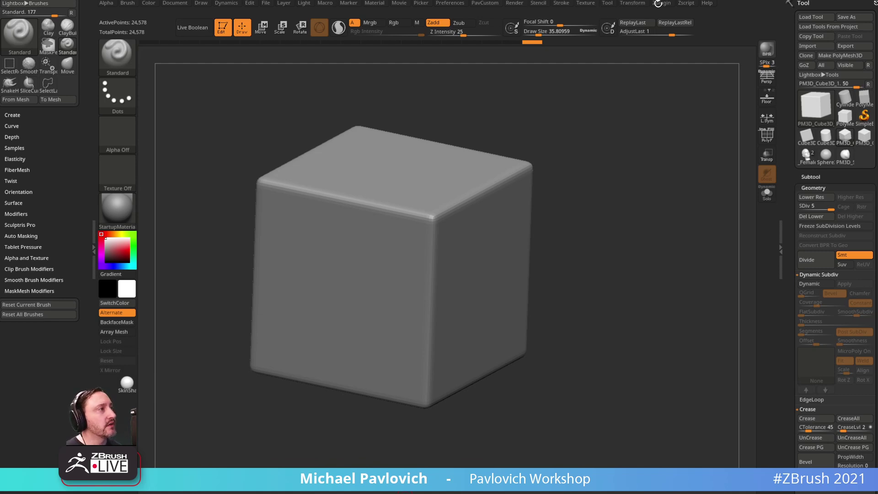
- Add the Dice texture to Spotlight and adjust it as a semi-transparent reference image over the cube
click(585, 2)
mouse_move(621, 132)
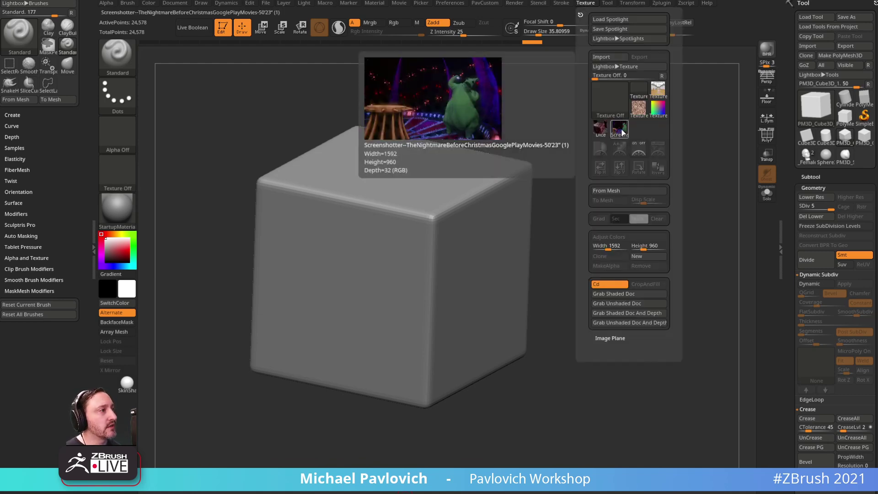
click(600, 128)
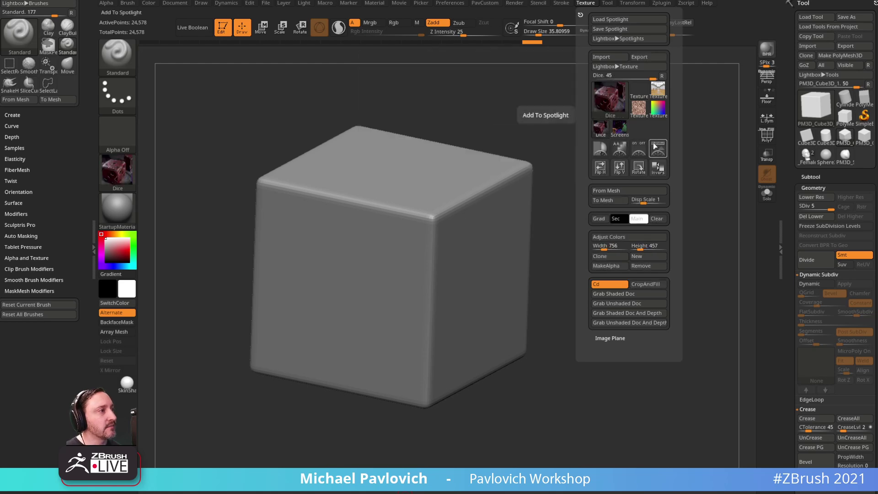
click(653, 146)
drag(514, 201, 518, 217)
drag(609, 125, 592, 134)
click(633, 190)
drag(505, 257, 529, 209)
drag(551, 144, 569, 151)
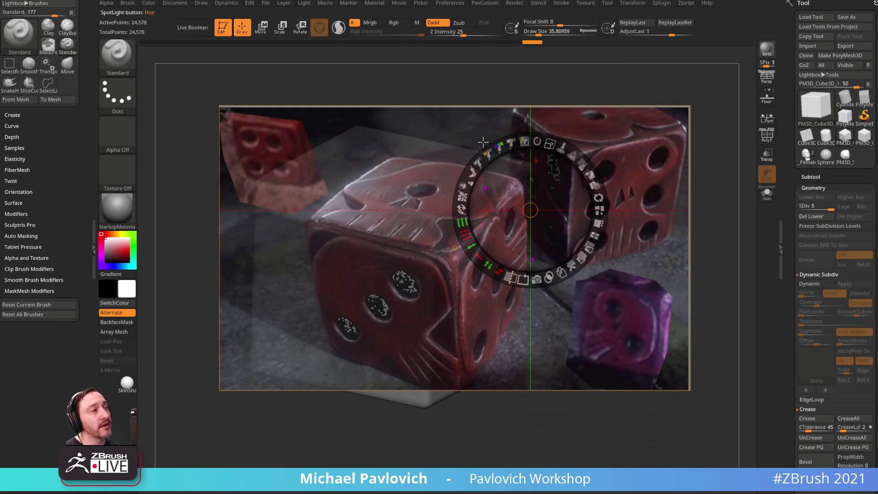
- Try the Spotlight Clone tool on the front die's face in the reference image, and undo the stroke
click(512, 145)
drag(512, 142, 513, 143)
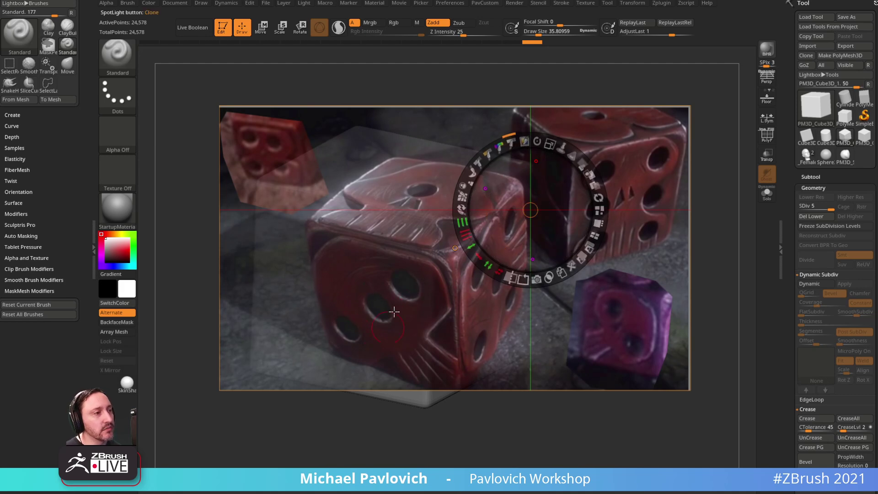
drag(429, 314, 461, 308)
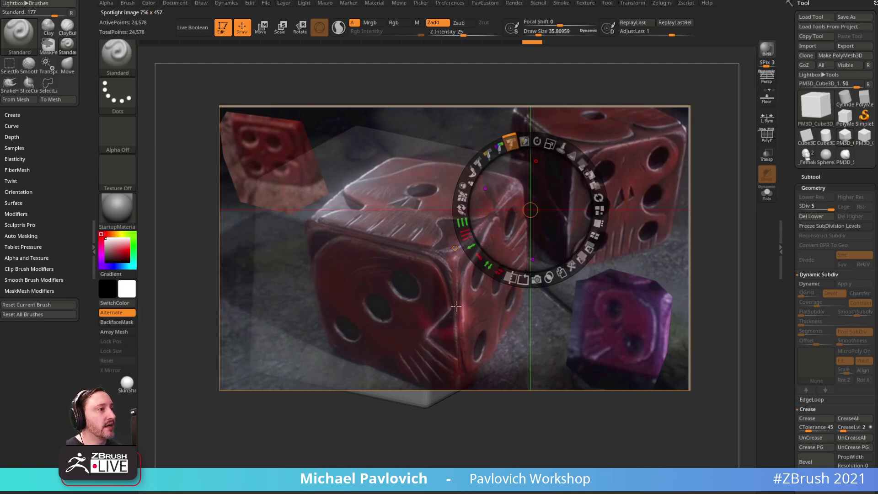
key(ctrl+z)
- Leave Spotlight editing, enable perspective, line the cube up with the front die in the reference, and hide the image
key(z)
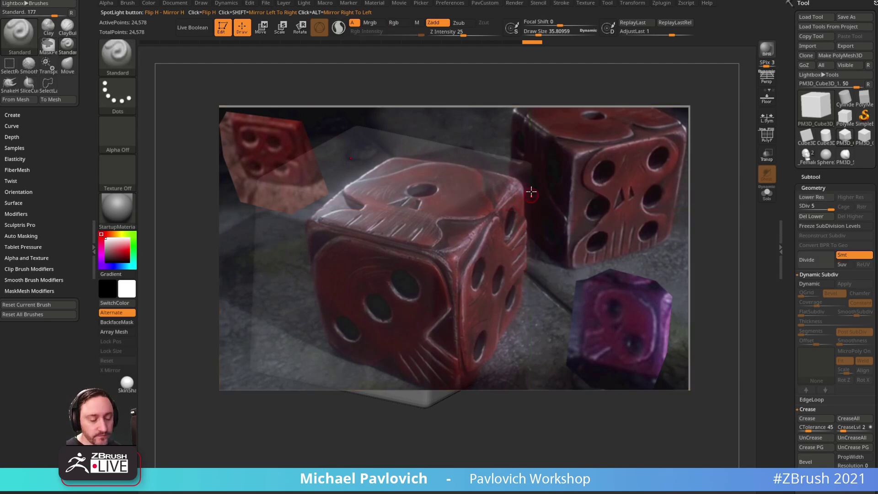
mouse_move(597, 186)
ctrl+right_down()
mouse_move(587, 185)
mouse_move(609, 206)
mouse_move(610, 195)
ctrl+right_up()
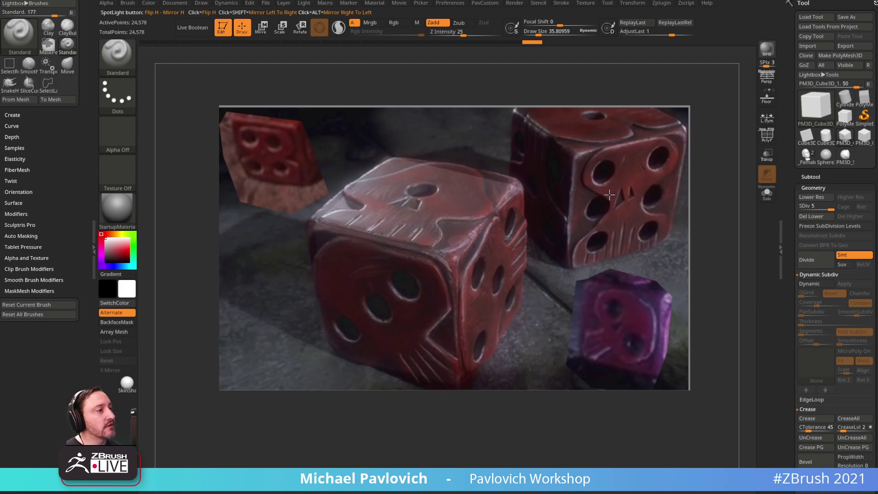
click(767, 79)
right_drag(647, 169, 624, 194)
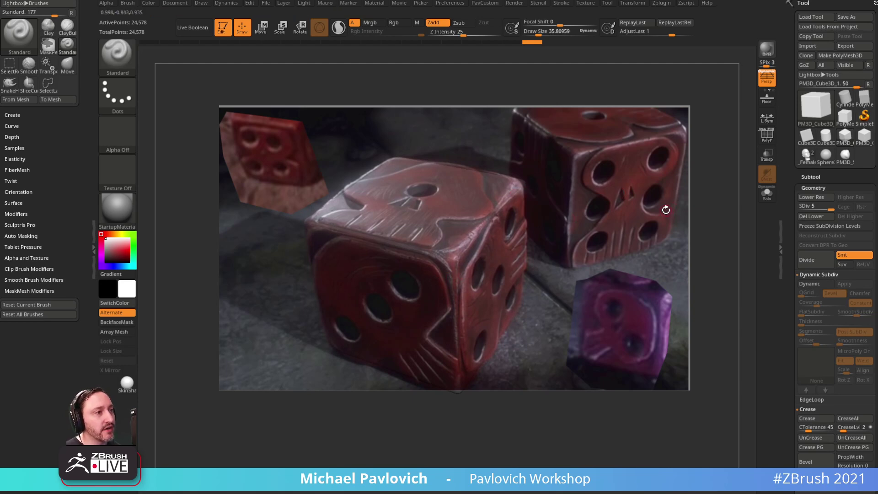
key(shift+z)
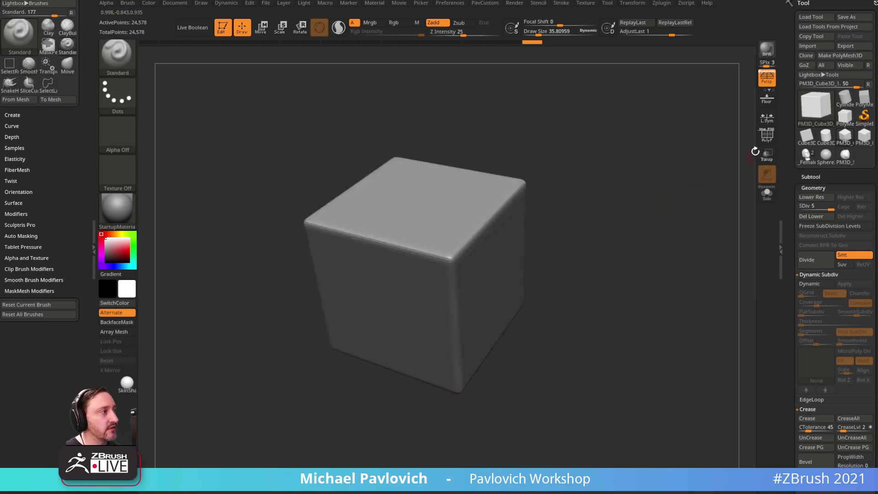
- Show the cube's polyframe and soften its edges by applying Polish By Features repeatedly
key(shift+f)
drag(788, 214, 792, 129)
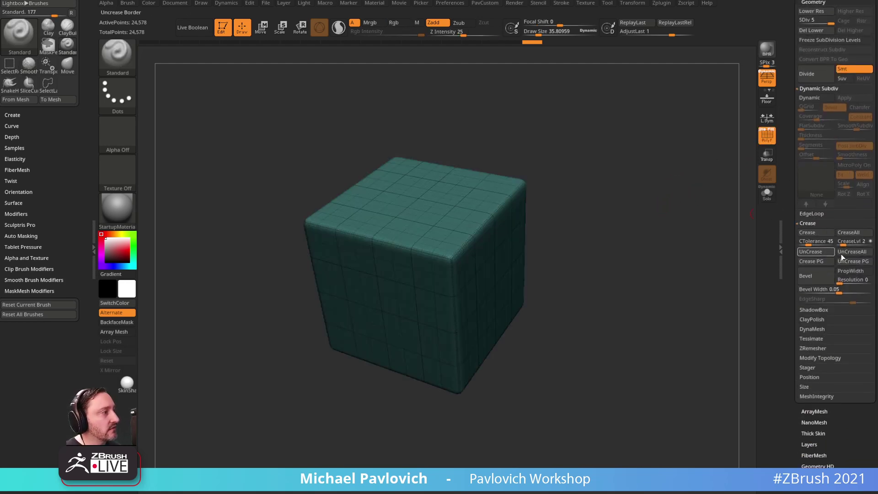
drag(790, 320, 793, 160)
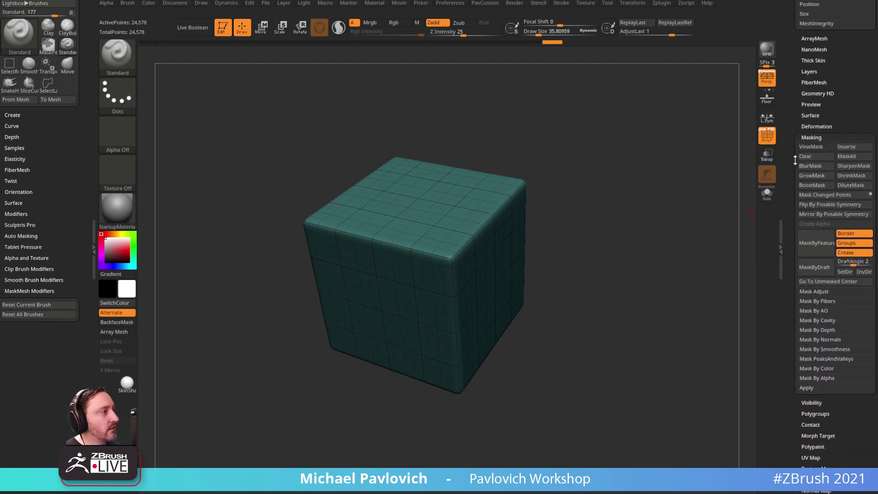
click(811, 137)
click(817, 126)
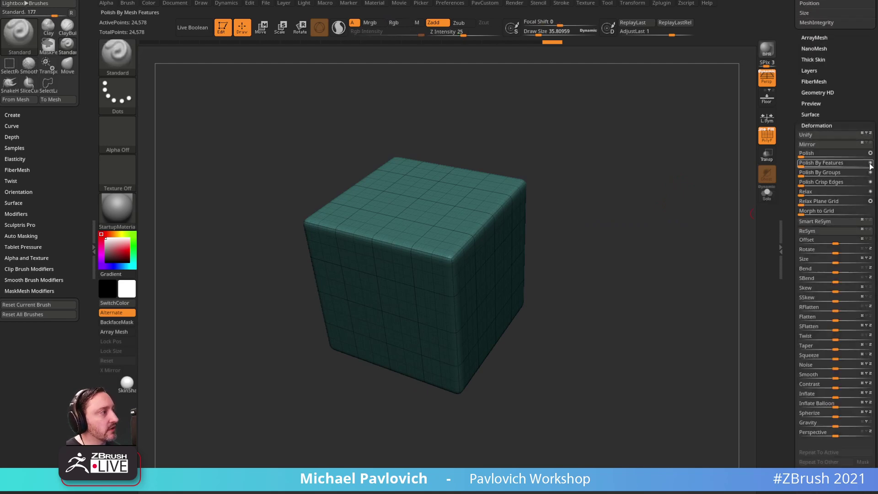
click(803, 164)
click(804, 163)
click(803, 163)
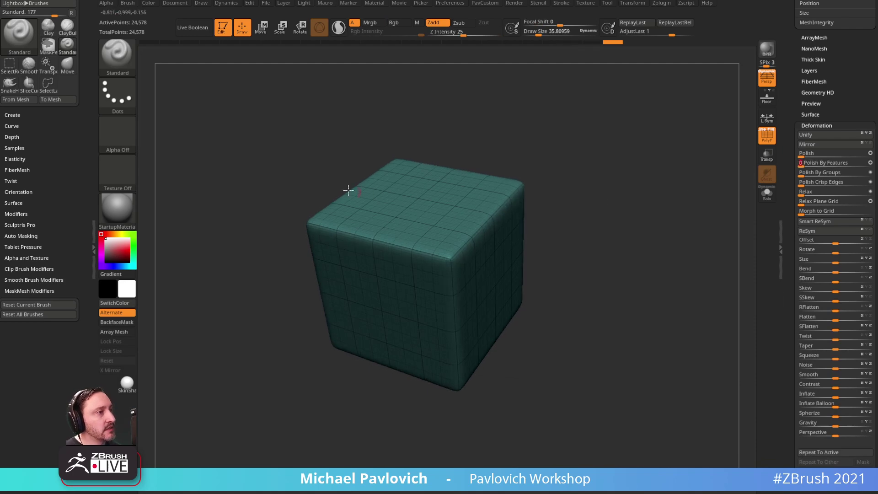
- Hide the polyframe, display the dice reference over the cube again, and raise the draw size to about 83
drag(790, 74, 790, 168)
drag(790, 134, 790, 178)
drag(790, 146, 785, 65)
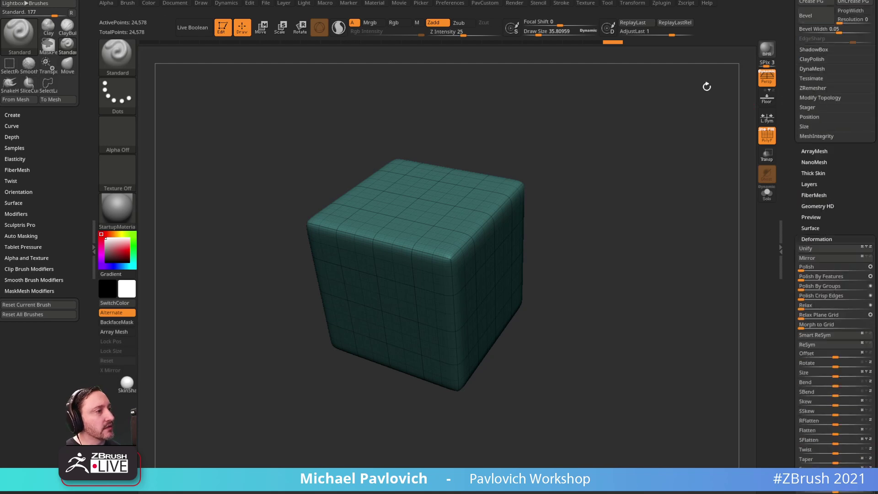
click(766, 135)
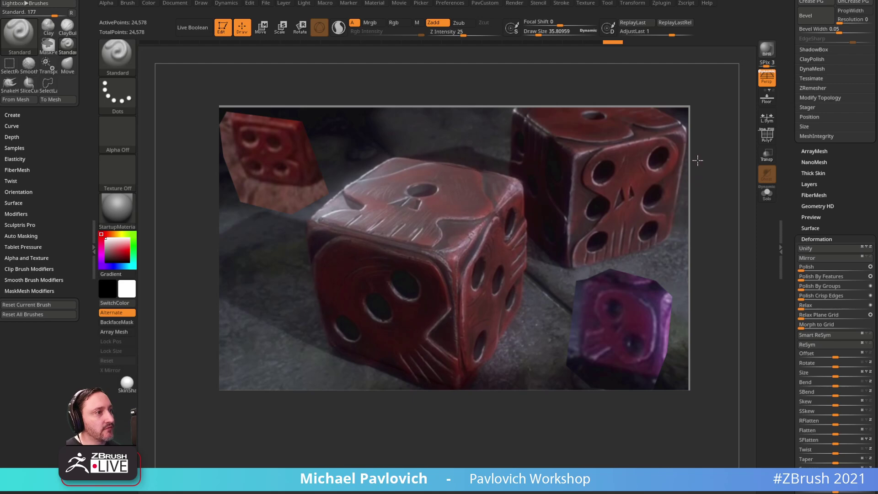
key(bracketright)
key(bracketright)
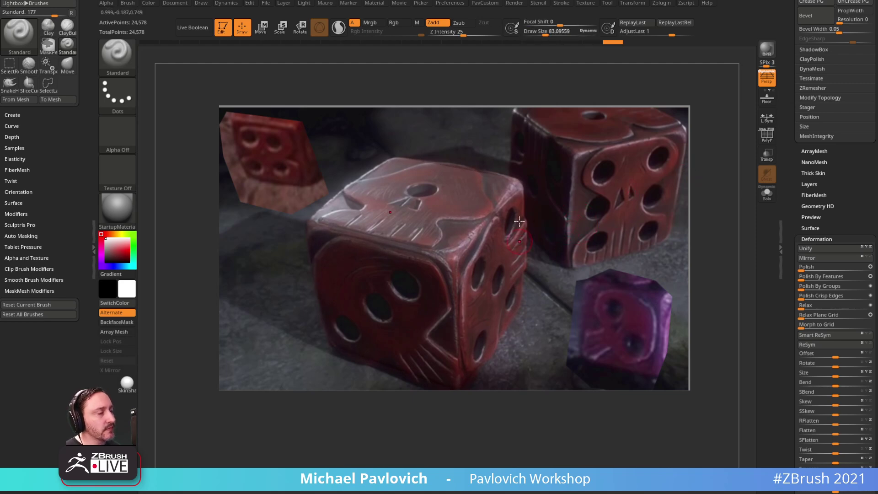
- Switch to the Paint brush with a draw size of about 156, try painting over the front die's top face, and hide the reference
key(bracketright)
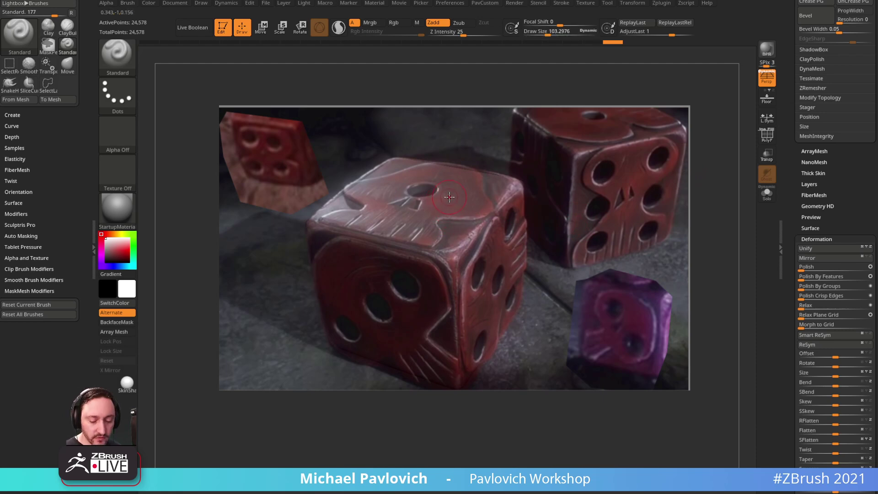
key(b)
key(p)
key(a)
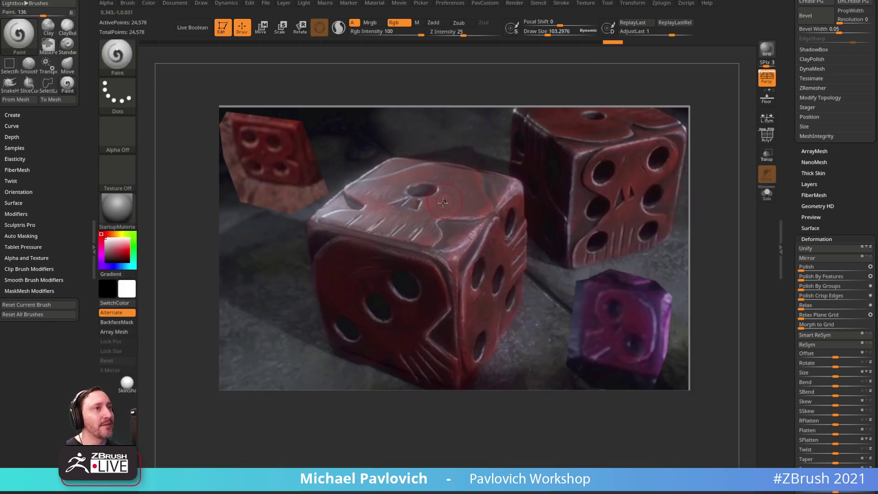
key(bracketright)
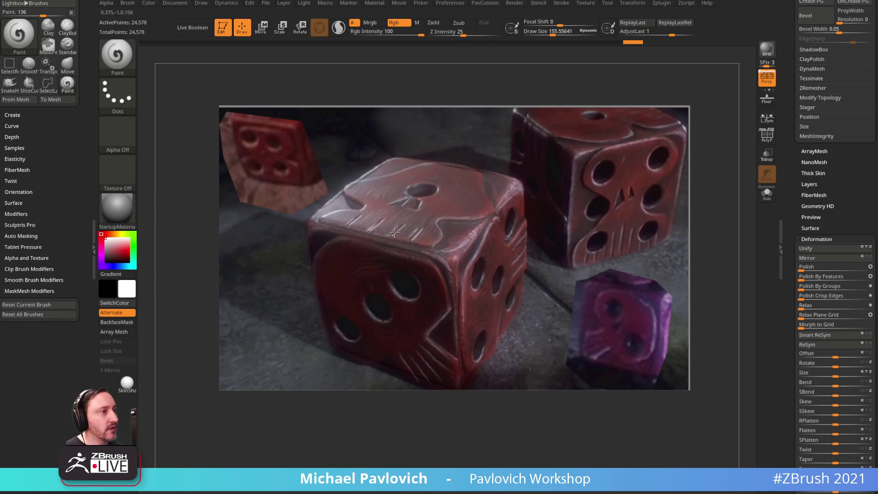
drag(501, 190, 465, 177)
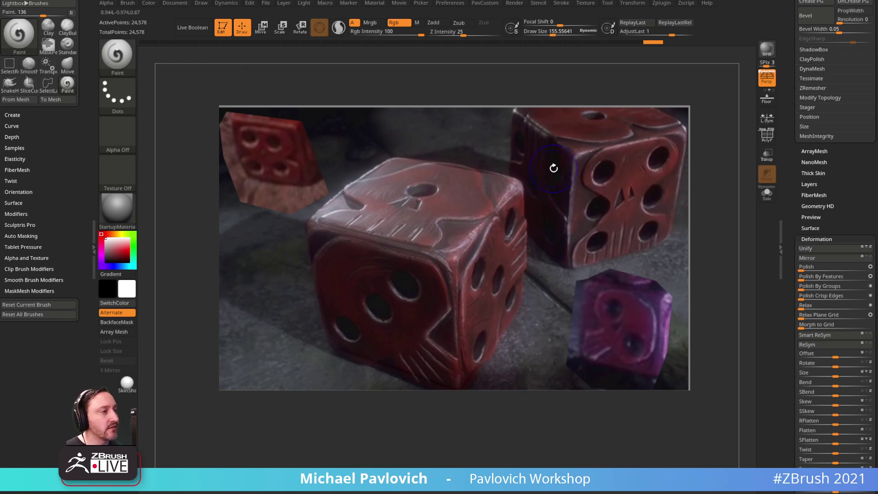
key(shift+z)
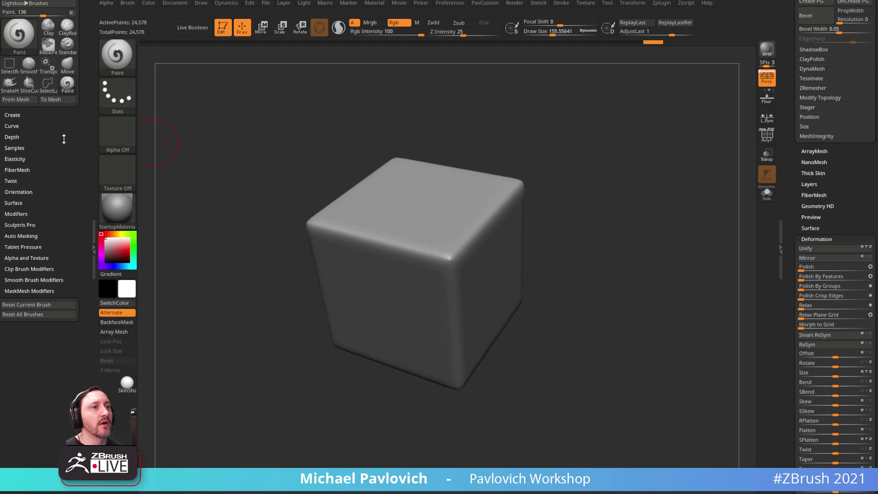
- Enable Spotlight Projection in the brush's sample settings and paint the reference's one-pip face onto the top of the cube
scroll(58, 174, up, 3)
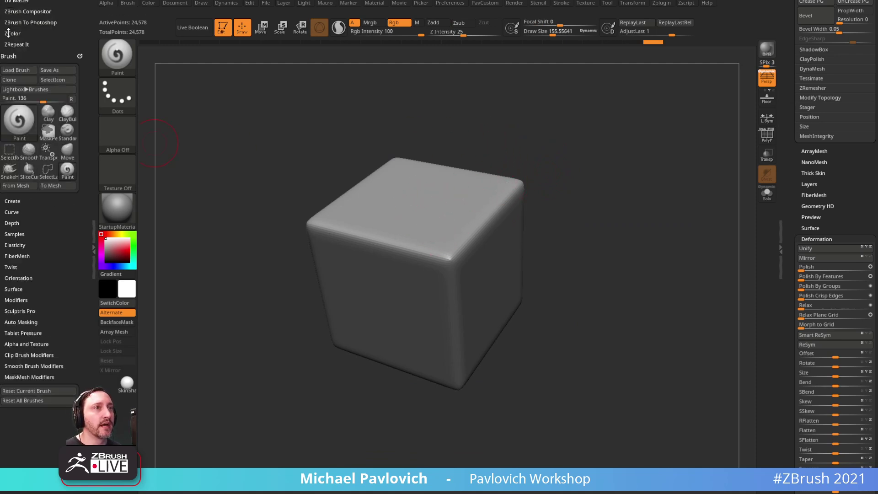
drag(59, 198, 59, 179)
click(17, 211)
drag(36, 224, 35, 202)
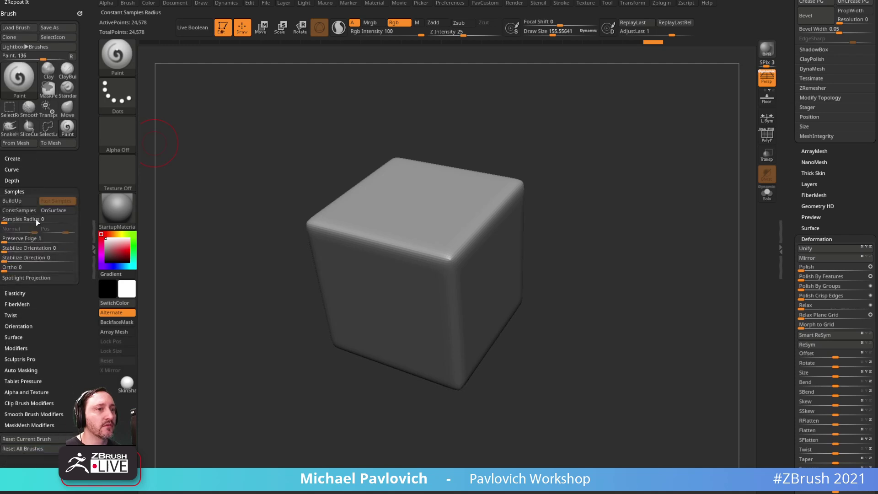
click(26, 278)
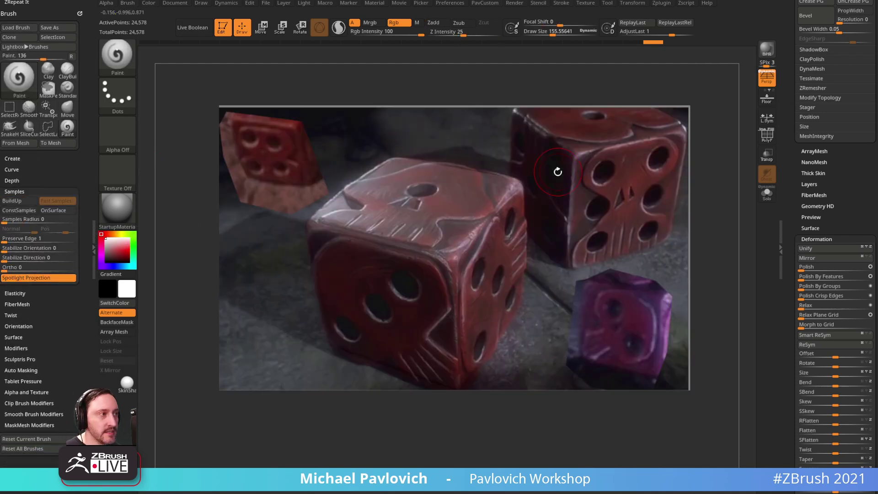
mouse_move(415, 192)
mouse_down()
mouse_move(344, 196)
mouse_move(371, 216)
mouse_move(457, 238)
mouse_move(504, 183)
mouse_move(465, 170)
mouse_move(470, 189)
mouse_move(488, 196)
mouse_up()
key(shift+z)
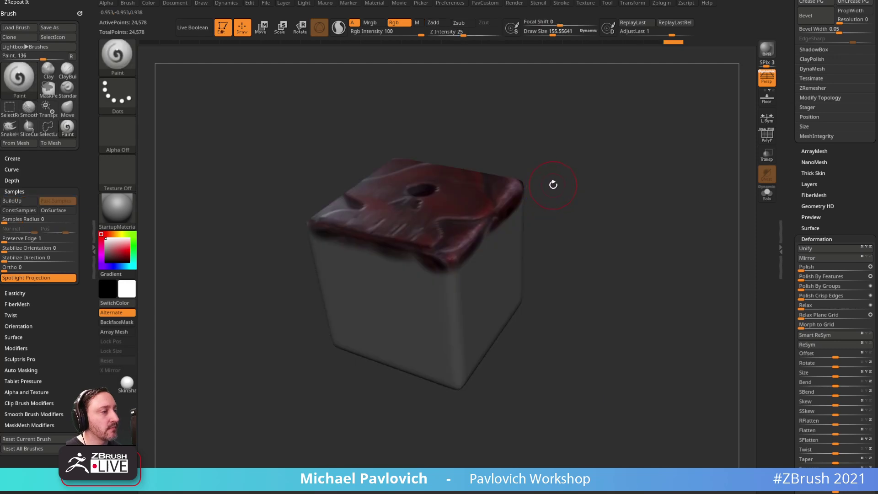
- Assign the SkinShade4 material and subdivide the cube by one level
key(m)
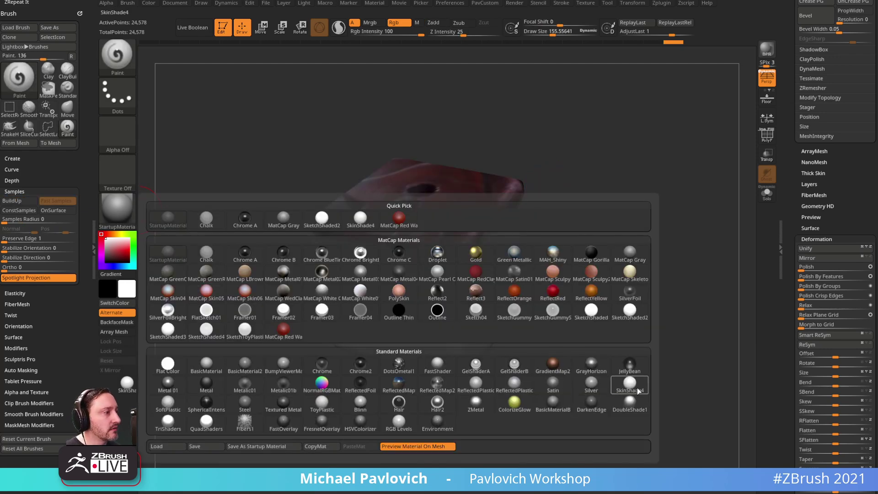
click(642, 373)
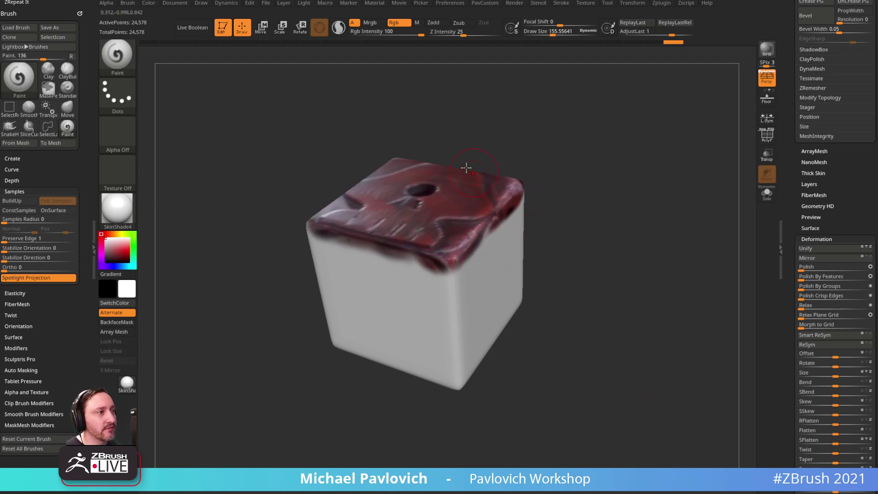
key(ctrl)
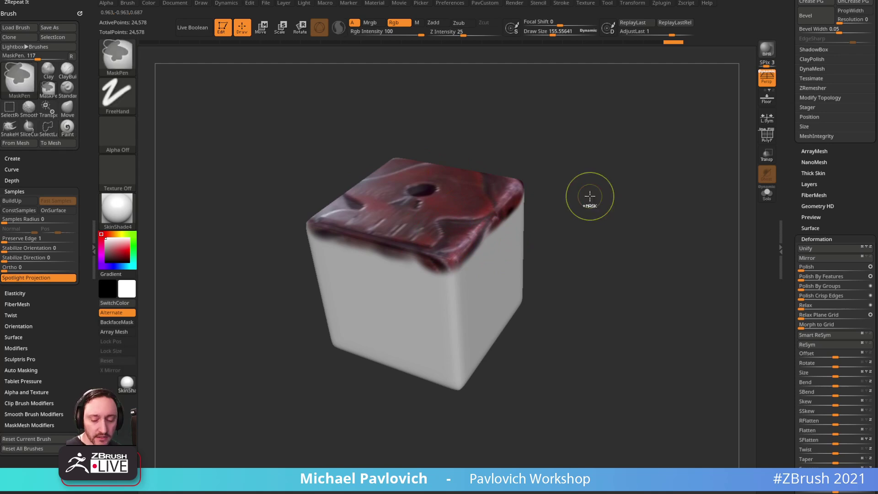
- Display the dice reference over the cube, lower the image's opacity in Spotlight, and leave Spotlight editing
key(shift+z)
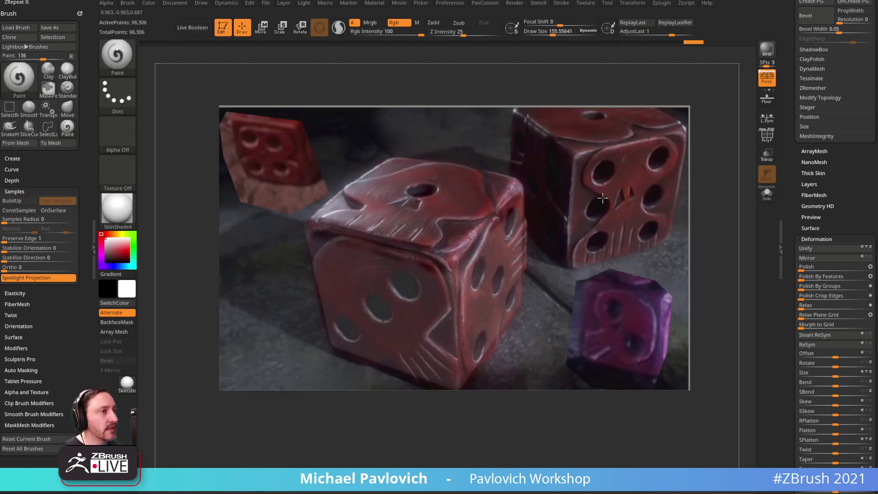
key(z)
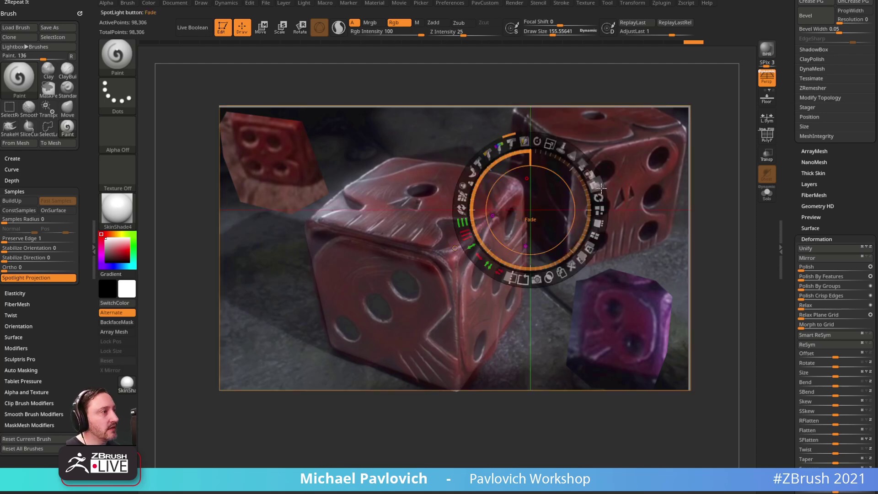
mouse_move(583, 164)
mouse_down()
mouse_move(593, 181)
mouse_move(572, 158)
mouse_move(557, 153)
mouse_move(576, 166)
mouse_move(563, 167)
mouse_move(579, 169)
mouse_move(550, 163)
mouse_move(622, 164)
mouse_up()
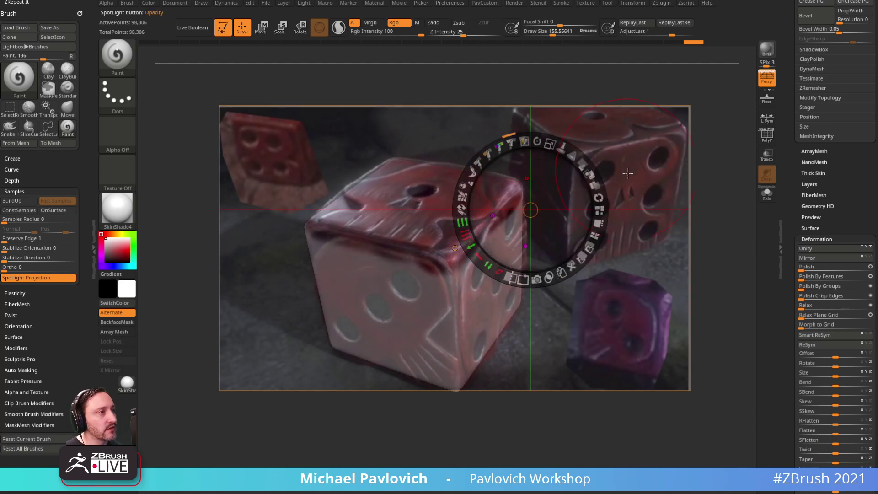
key(z)
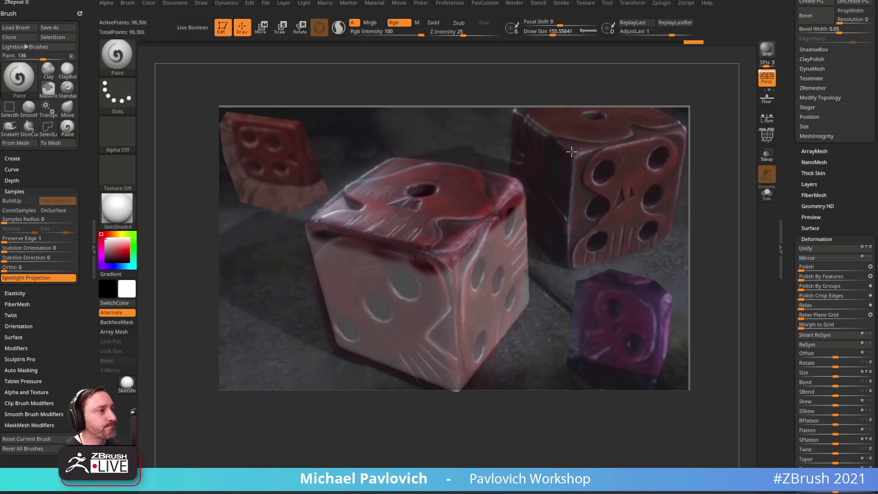
- Set the draw size to about 189, choose the Standard brush, and make it paint Rgb only with Zadd off
right_drag(572, 151, 577, 149)
key(s)
drag(404, 209, 407, 209)
key(b)
key(s)
key(t)
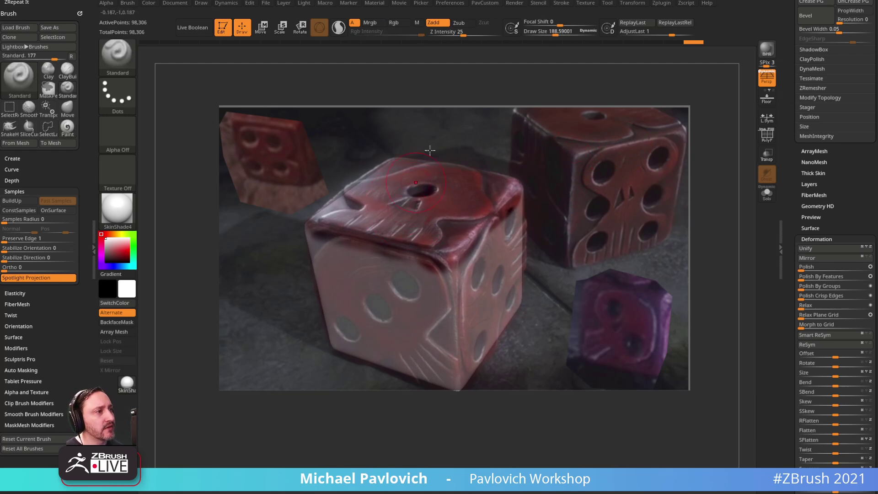
scroll(814, 150, up, 6)
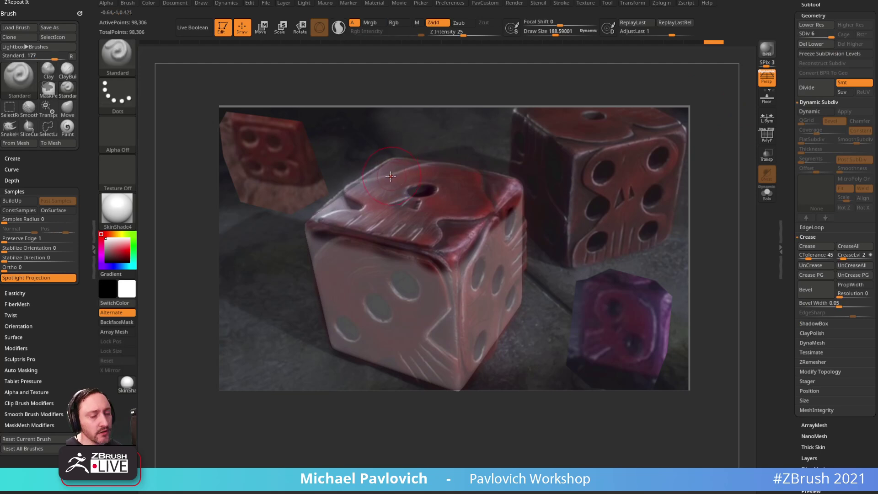
click(394, 23)
click(434, 23)
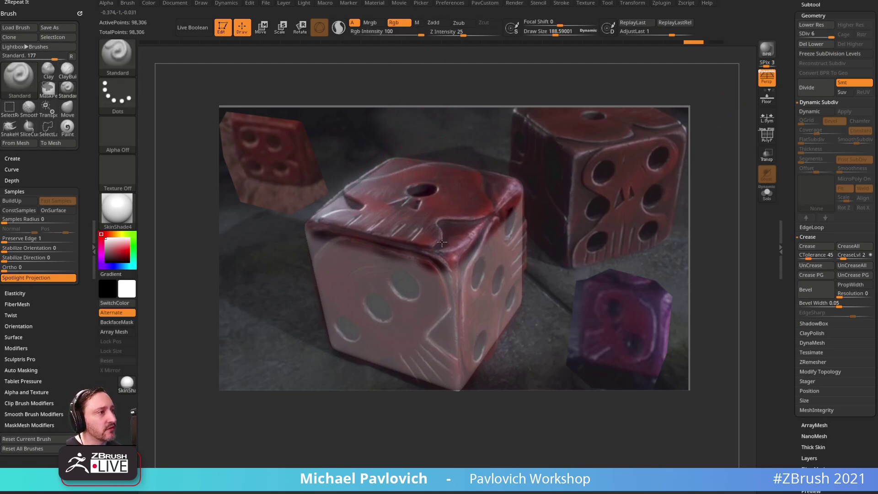
- Project the three-pip and five-pip faces from the reference onto the cube, then toggle the image to compare the result
mouse_move(332, 249)
mouse_down()
mouse_move(320, 316)
mouse_move(343, 290)
mouse_move(354, 343)
mouse_move(383, 284)
mouse_move(422, 302)
mouse_move(449, 379)
mouse_up()
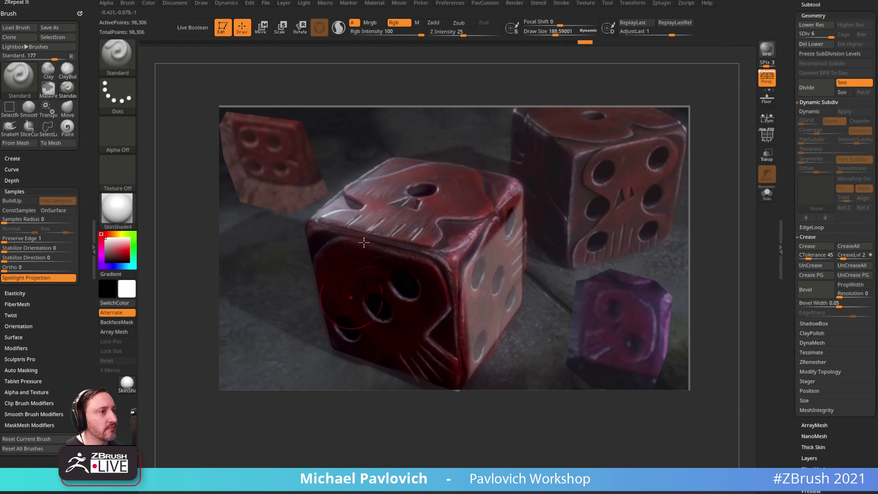
mouse_move(567, 220)
mouse_down()
mouse_move(535, 235)
mouse_move(476, 378)
mouse_move(491, 230)
mouse_move(520, 201)
mouse_move(515, 239)
mouse_up()
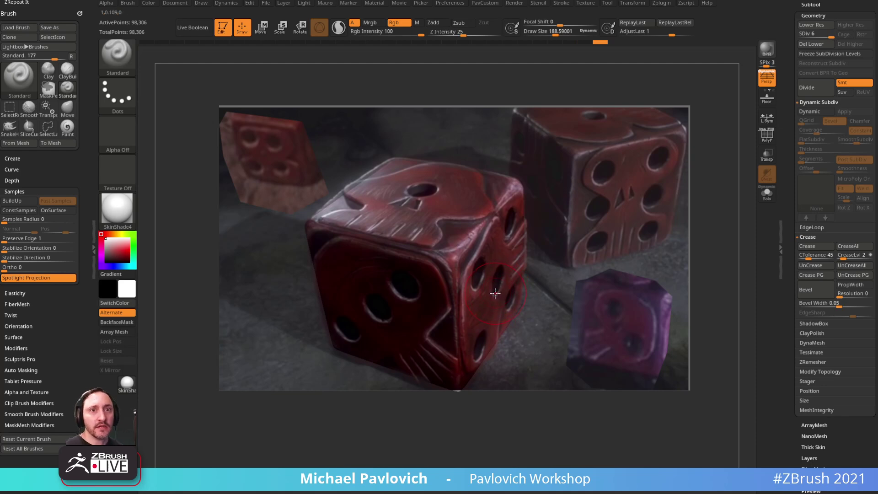
key(bracketleft)
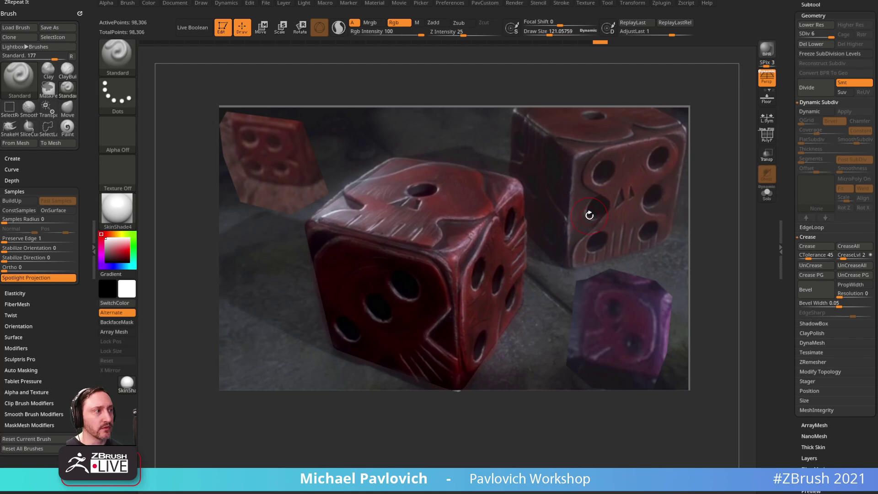
key(shift+z)
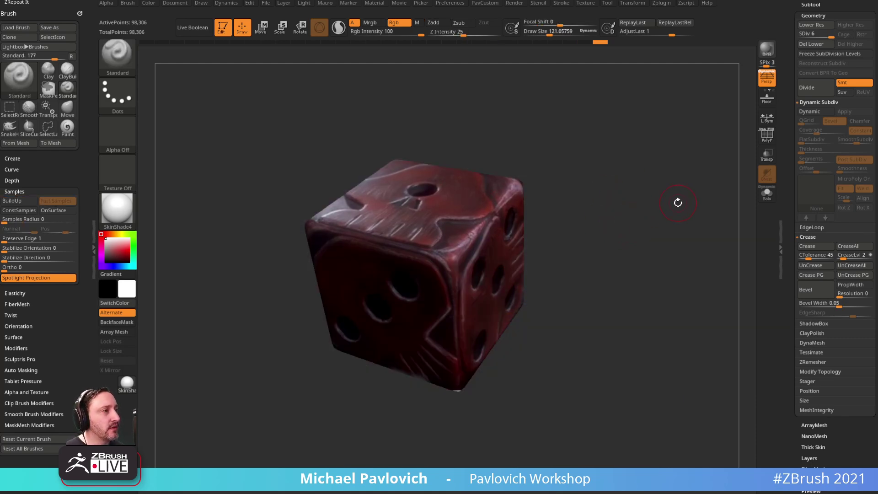
key(shift+z)
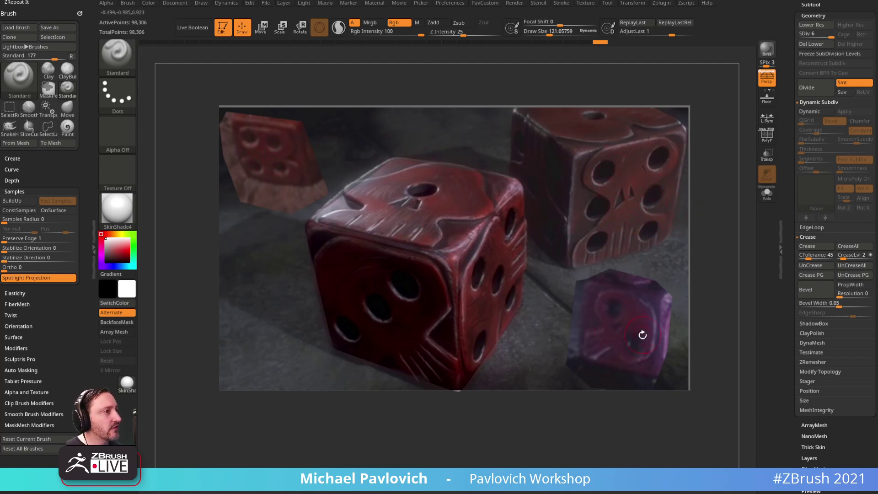
key(shift+z)
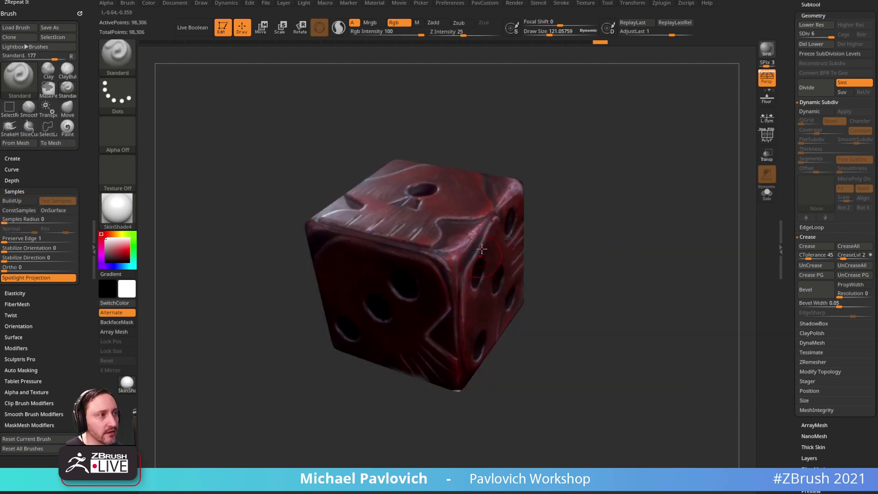
key(shift+z)
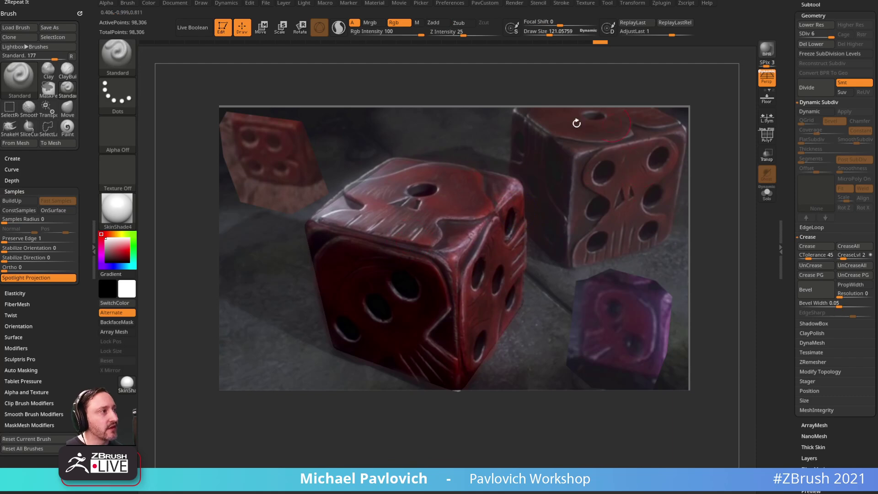
- Line the cube's unpainted side up with the rear die and project the reference's six-pip face onto it
key(shift+z)
mouse_move(625, 227)
mouse_down()
mouse_move(667, 182)
mouse_move(672, 147)
mouse_move(715, 173)
mouse_move(719, 102)
mouse_up()
key(shift+z)
mouse_move(708, 137)
mouse_down()
mouse_move(719, 184)
mouse_move(722, 155)
mouse_move(734, 167)
mouse_up()
key(s)
click(615, 187)
mouse_move(611, 173)
mouse_down()
mouse_move(604, 167)
mouse_move(640, 161)
mouse_move(595, 199)
mouse_move(592, 233)
mouse_move(654, 208)
mouse_move(672, 181)
mouse_up()
drag(663, 211, 668, 187)
key(shift+z)
- Turn off perspective, line the cube up with the purple die, and project its face at a draw size of about 189
key(s)
click(647, 192)
mouse_move(725, 157)
alt+mouse_down()
mouse_move(642, 224)
mouse_move(670, 169)
mouse_move(686, 175)
mouse_move(690, 229)
mouse_move(600, 196)
mouse_move(631, 222)
mouse_move(683, 198)
mouse_move(680, 228)
mouse_move(714, 239)
alt+mouse_up()
key(shift+z)
click(768, 79)
mouse_move(702, 207)
mouse_down()
mouse_move(708, 216)
mouse_move(707, 204)
mouse_move(715, 208)
mouse_up()
key(s)
mouse_move(596, 321)
mouse_down()
mouse_move(608, 321)
mouse_move(594, 333)
mouse_move(591, 315)
mouse_move(635, 303)
mouse_move(603, 359)
mouse_move(645, 328)
mouse_up()
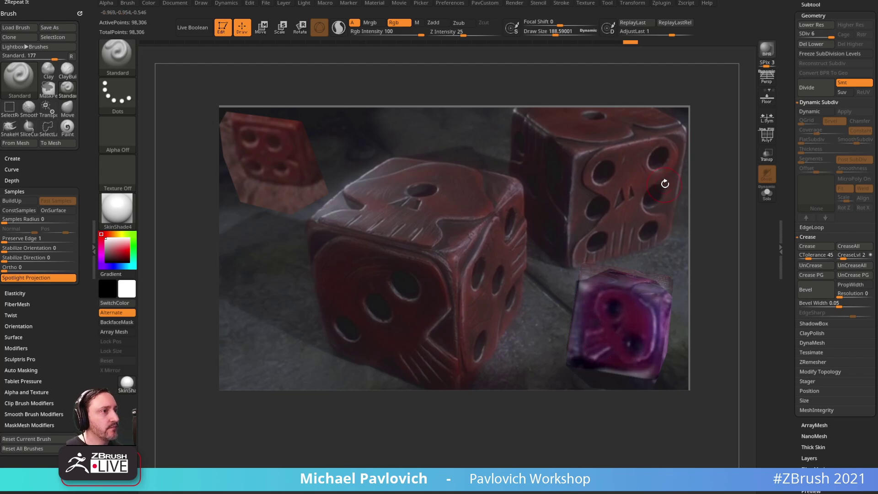
key(shift+z)
- Fit the remaining blank side of the cube over the four-pip die and project its face onto it
key(shift+z)
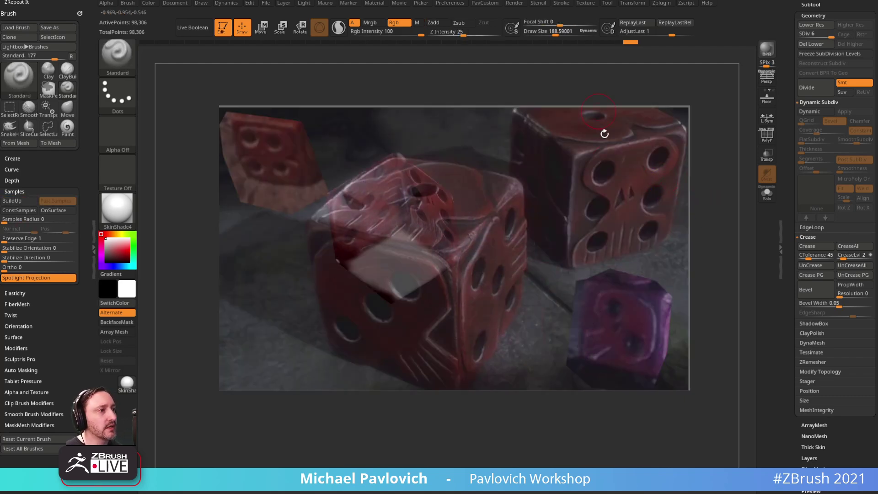
drag(604, 134, 553, 196)
key(bracketleft)
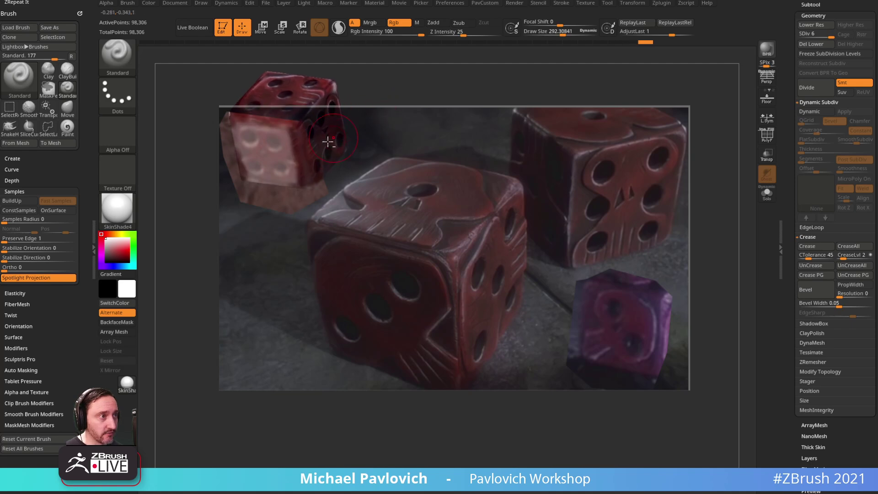
mouse_move(246, 141)
mouse_down()
mouse_move(256, 151)
mouse_move(279, 132)
mouse_move(256, 169)
mouse_move(283, 139)
mouse_up()
key(shift+z)
- Reduce the draw size to about 76 and inspect the projected six-pip face straight on and at an angle
mouse_move(576, 151)
alt+mouse_down()
mouse_move(615, 281)
mouse_move(646, 316)
mouse_move(615, 223)
mouse_move(667, 274)
mouse_move(631, 229)
mouse_move(598, 232)
mouse_move(662, 239)
mouse_move(620, 236)
mouse_move(626, 253)
mouse_move(618, 253)
alt+mouse_up()
key(s)
click(630, 237)
key(s)
drag(592, 222, 666, 200)
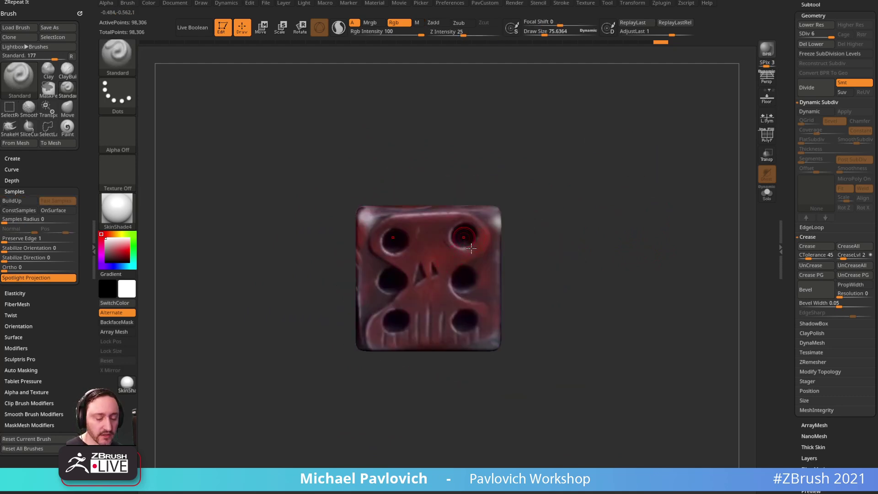
drag(539, 198, 403, 265)
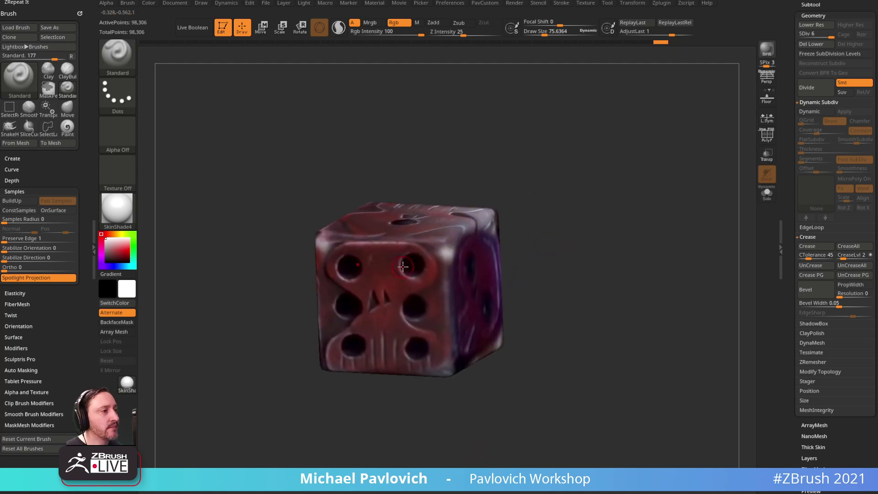
shift+drag(542, 207, 514, 216)
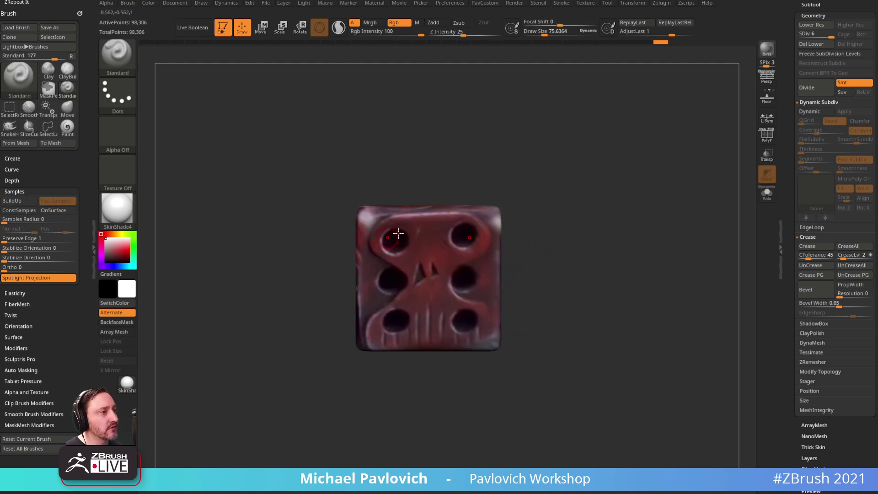
alt+drag(527, 252, 581, 253)
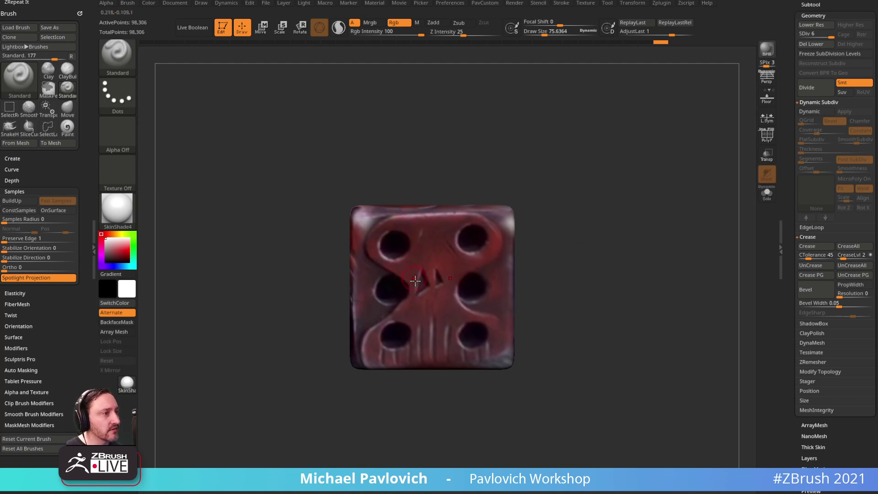
drag(617, 167, 635, 170)
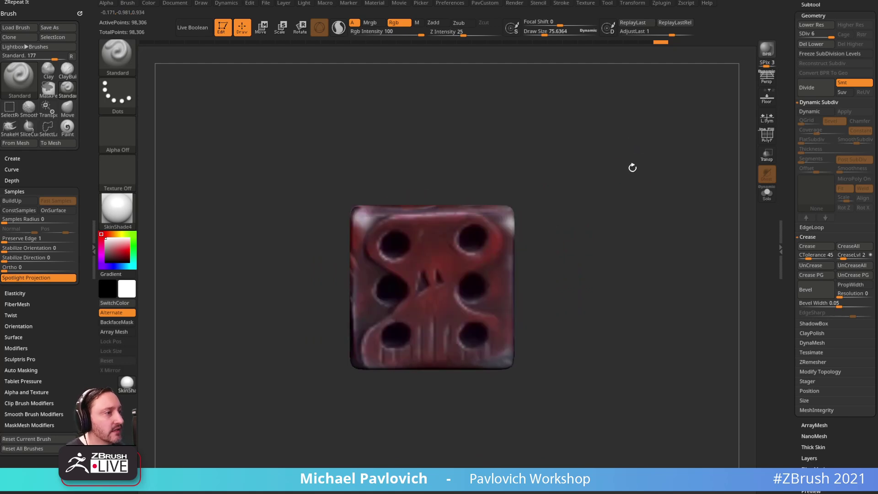
drag(590, 187, 615, 182)
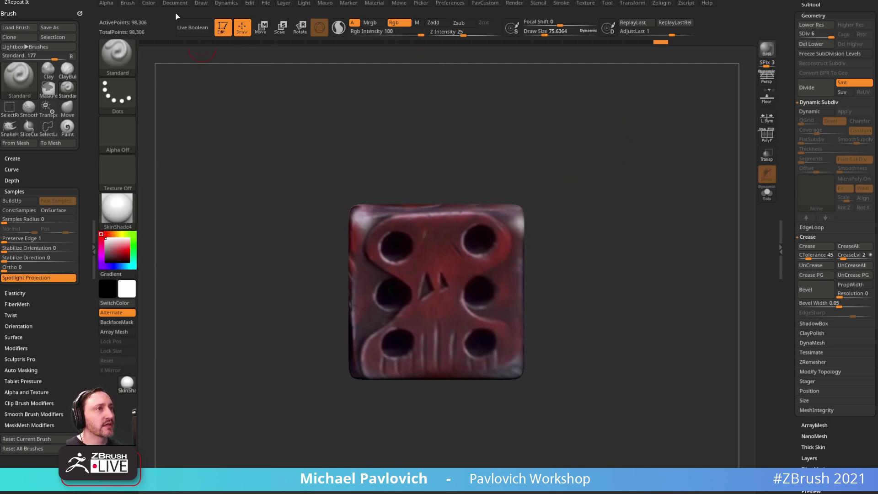
- Lower the Rgb Intensity to 16 and fill the die with white twice to lighten its projected colours
drag(418, 35, 381, 34)
click(148, 3)
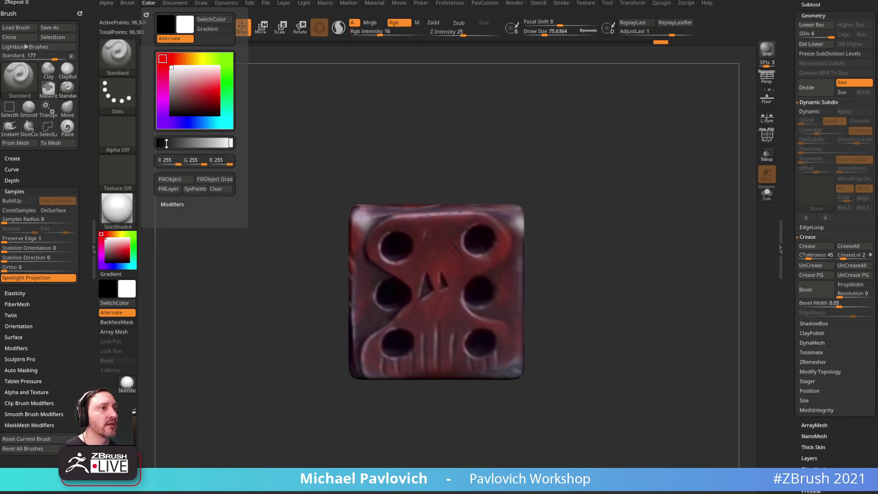
click(173, 182)
click(176, 181)
drag(516, 146, 641, 181)
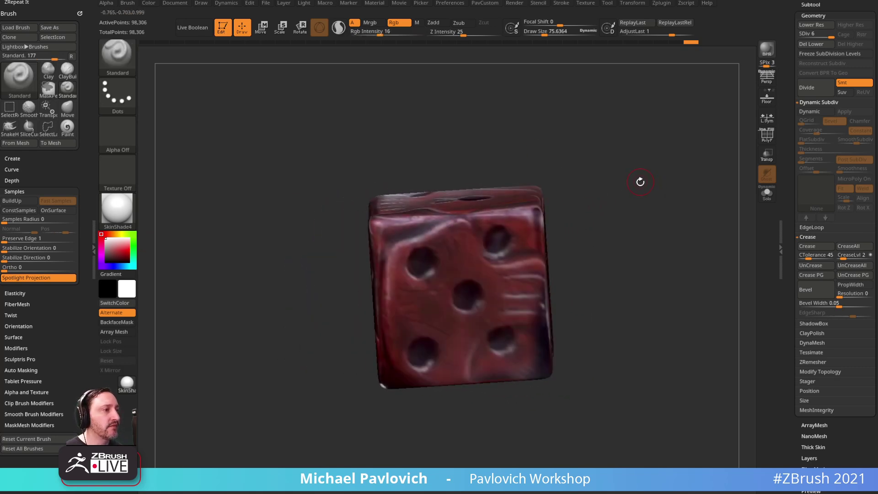
- Open the render settings
click(520, 4)
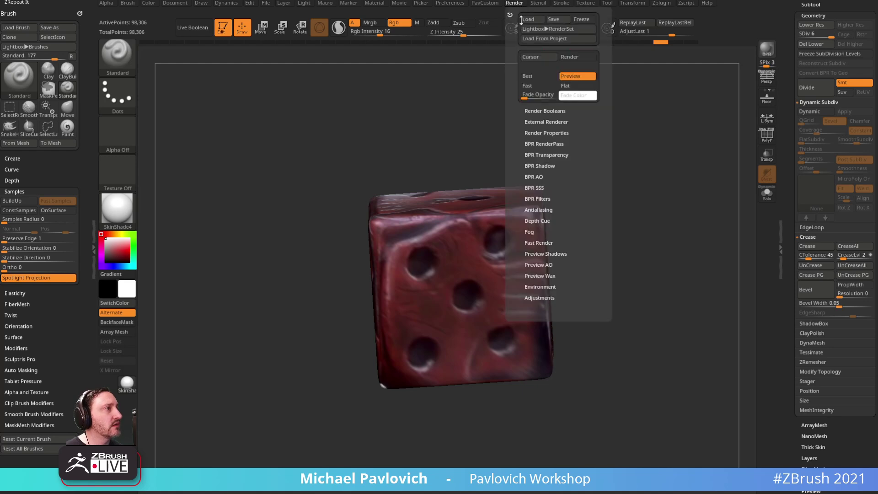
- Raise the render Fade Opacity and inspect the die's carved faces with the lighter shading
drag(525, 98, 540, 99)
drag(476, 130, 550, 141)
shift+drag(551, 141, 546, 196)
key(ctrl)
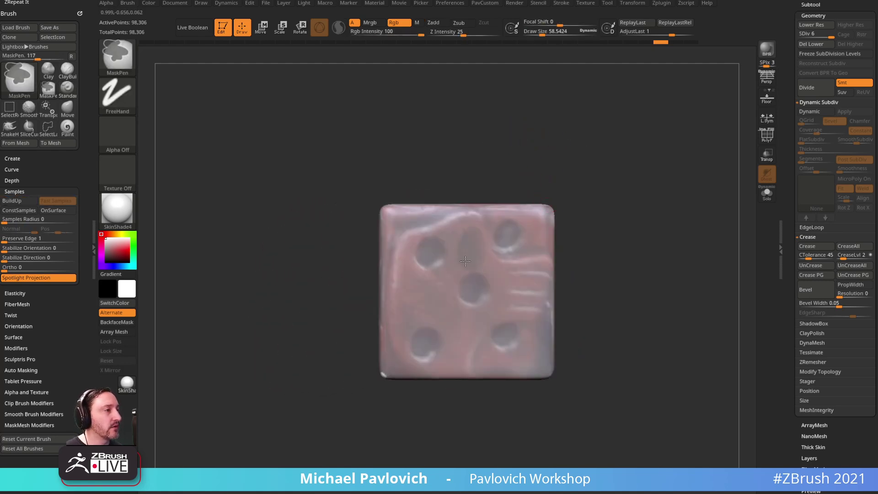
ctrl+drag(401, 246, 392, 308)
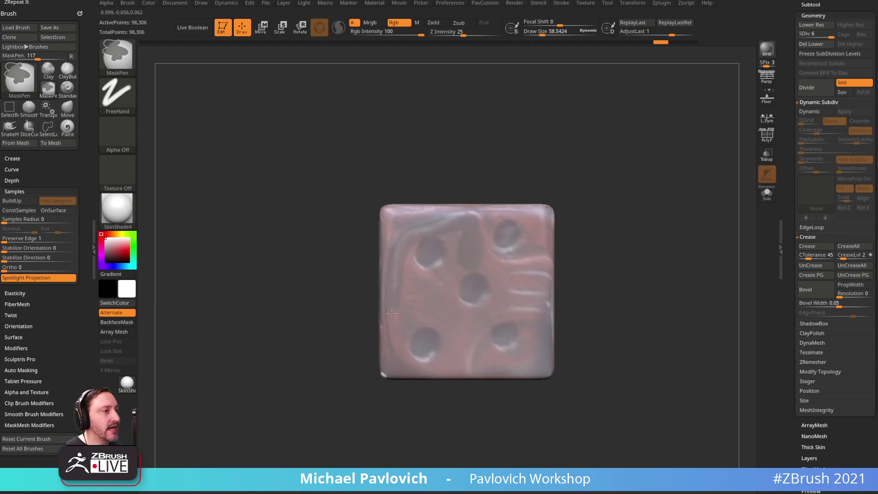
mouse_move(567, 215)
mouse_down()
mouse_move(625, 180)
mouse_move(635, 155)
mouse_move(571, 159)
mouse_up()
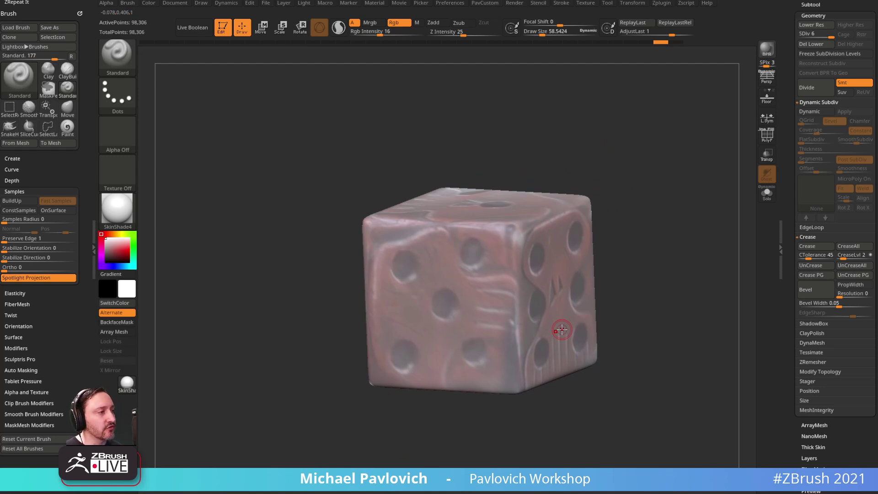
- Lower the render Fade Opacity back to nothing and face the die's five-pip side
click(515, 3)
drag(536, 94, 515, 98)
shift+drag(476, 137, 480, 155)
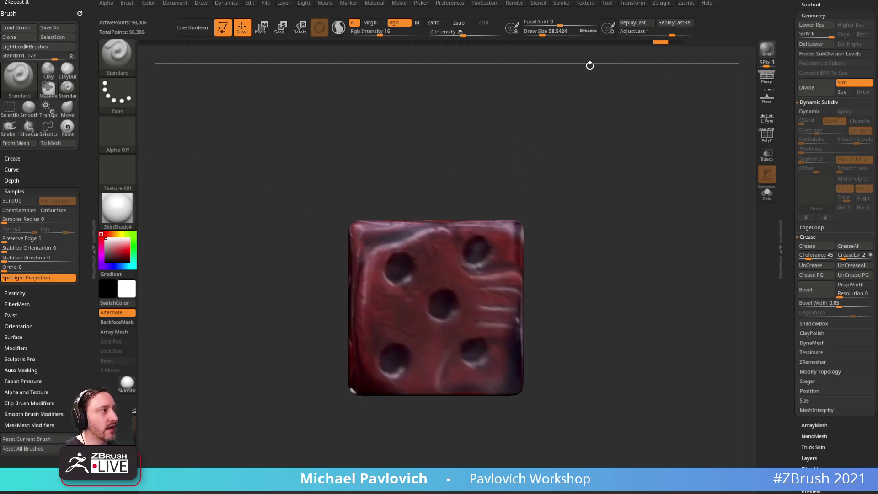
- Fill the whole die repeatedly with white at RGB intensity 16 to lighten its polypaint
click(149, 3)
click(178, 180)
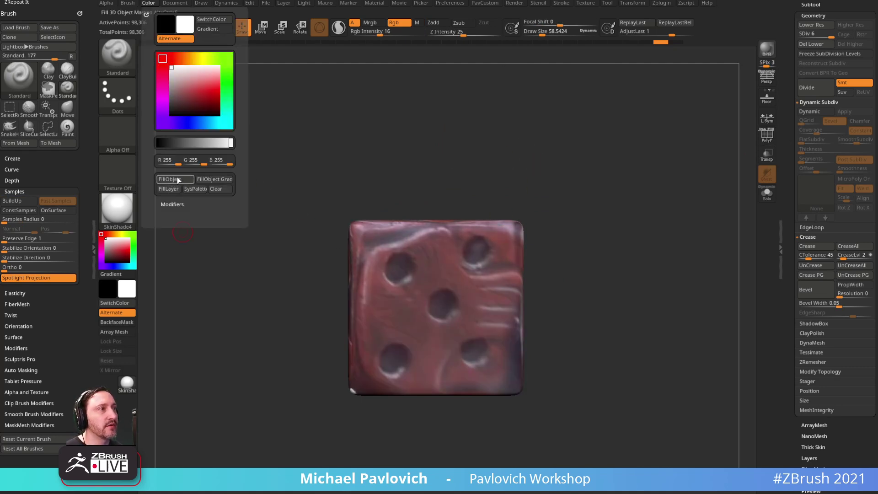
click(178, 181)
click(178, 180)
mouse_move(670, 165)
mouse_down()
mouse_move(642, 151)
mouse_move(563, 200)
mouse_up()
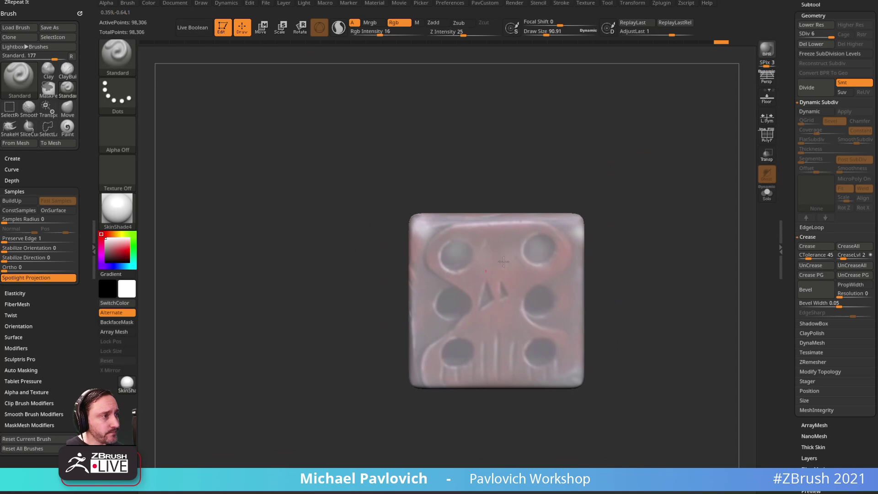
- Undo the test stroke on the six-pip skull face and reduce the draw size to about 68.5
drag(491, 273, 496, 269)
key(ctrl+z)
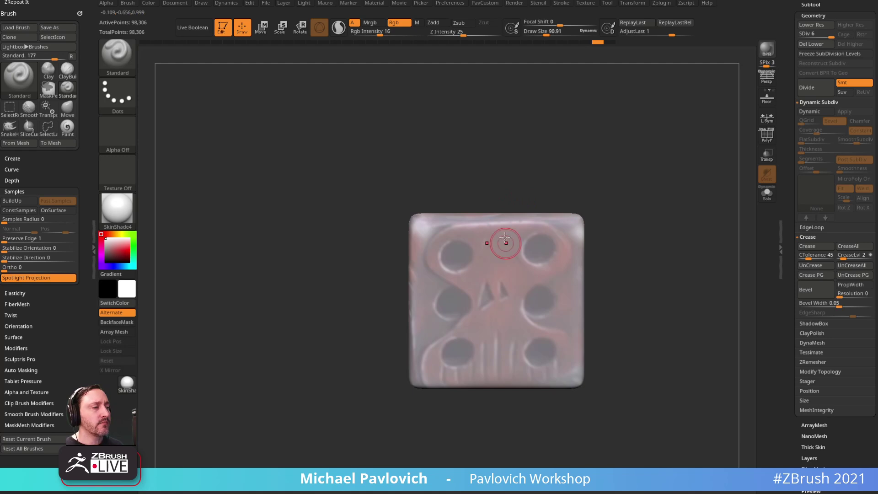
key(s)
drag(487, 261, 484, 261)
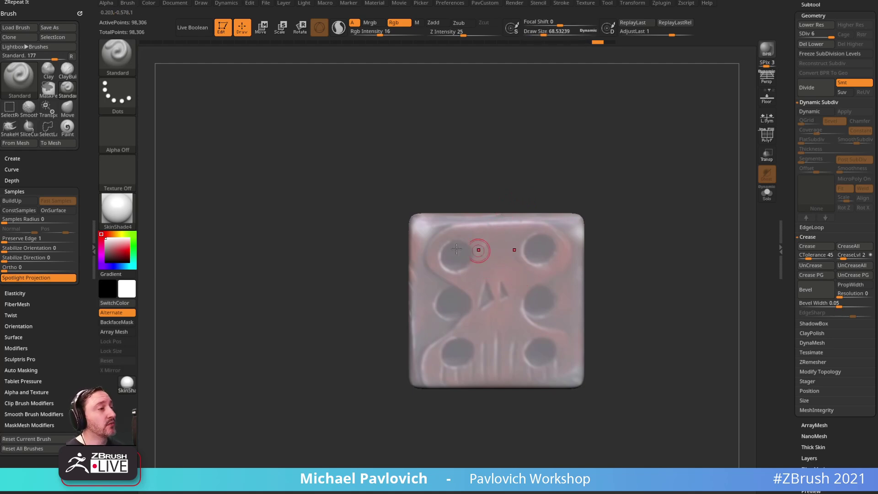
- Mask the hourglass-shaped skull on the six-pip face and invert the mask so only the skull is editable
alt+drag(702, 192, 633, 198)
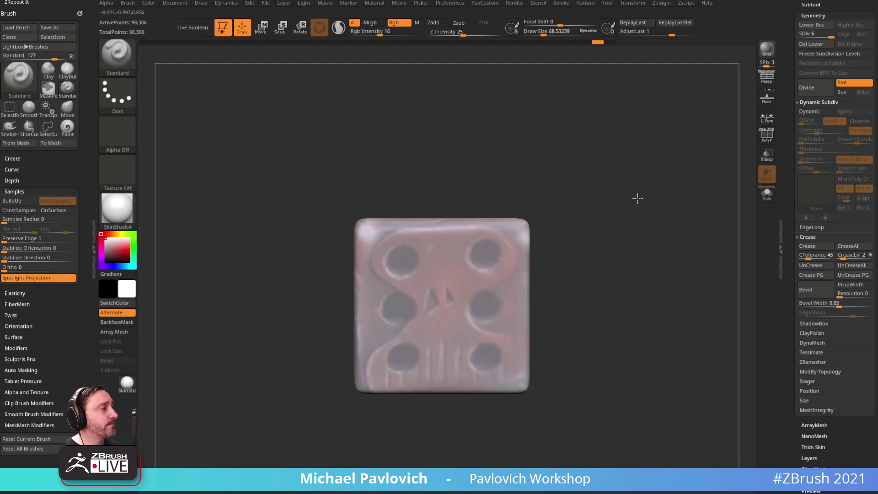
drag(796, 172, 800, 293)
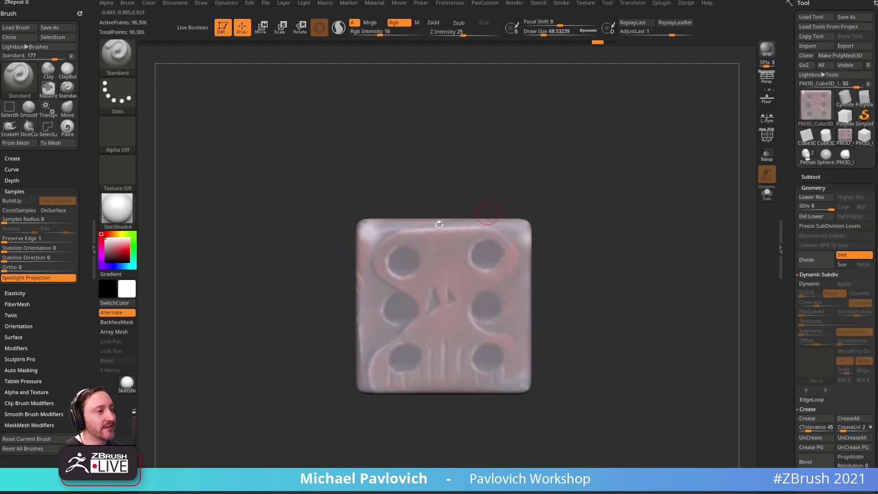
mouse_move(394, 247)
ctrl+mouse_down()
mouse_move(381, 263)
mouse_move(408, 287)
mouse_move(423, 323)
mouse_move(379, 391)
ctrl+mouse_up()
mouse_move(388, 246)
ctrl+mouse_down()
mouse_move(439, 231)
mouse_move(471, 255)
ctrl+mouse_up()
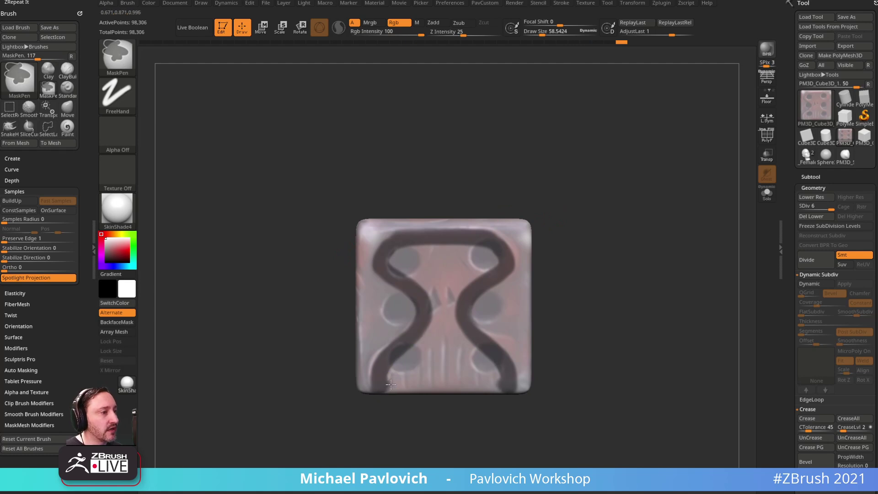
mouse_move(401, 386)
ctrl+mouse_down()
mouse_move(435, 380)
mouse_move(393, 364)
mouse_move(423, 342)
mouse_move(411, 254)
mouse_move(427, 263)
mouse_move(437, 352)
mouse_move(448, 357)
ctrl+mouse_up()
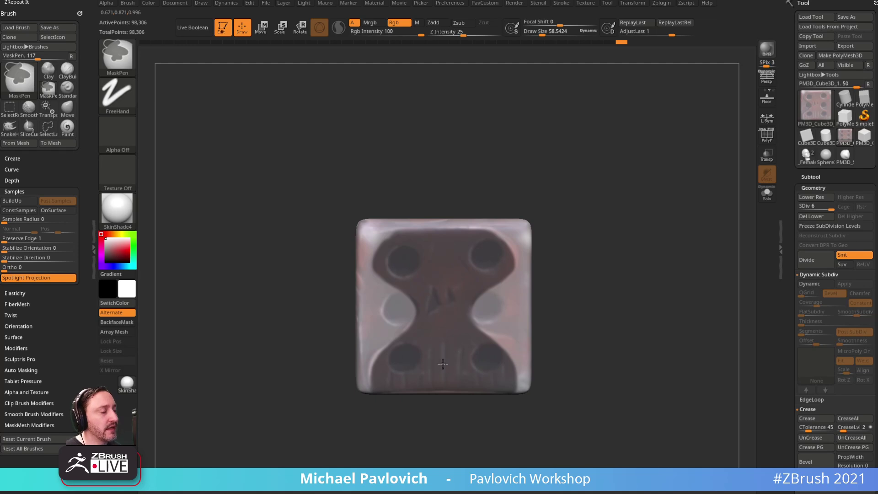
ctrl+click(624, 218)
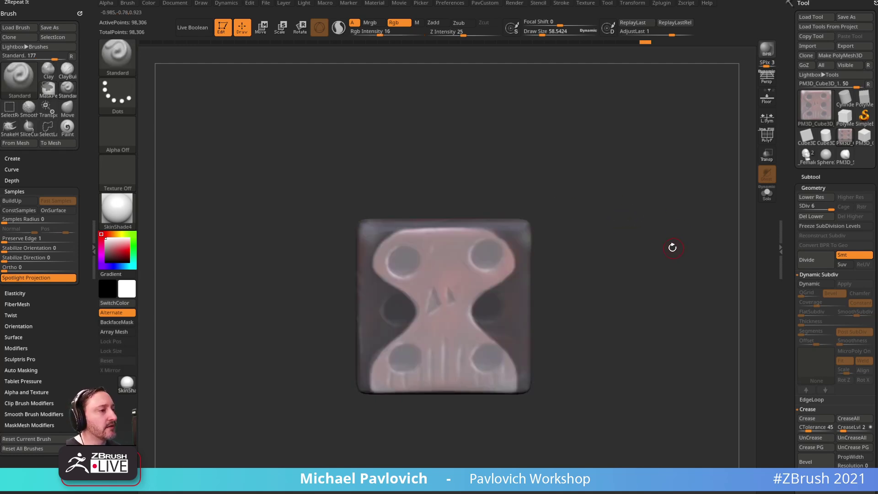
key(ctrl)
- Show the Masking options and blur and sharpen the mask border around the skull
drag(806, 254, 810, 70)
key(shift)
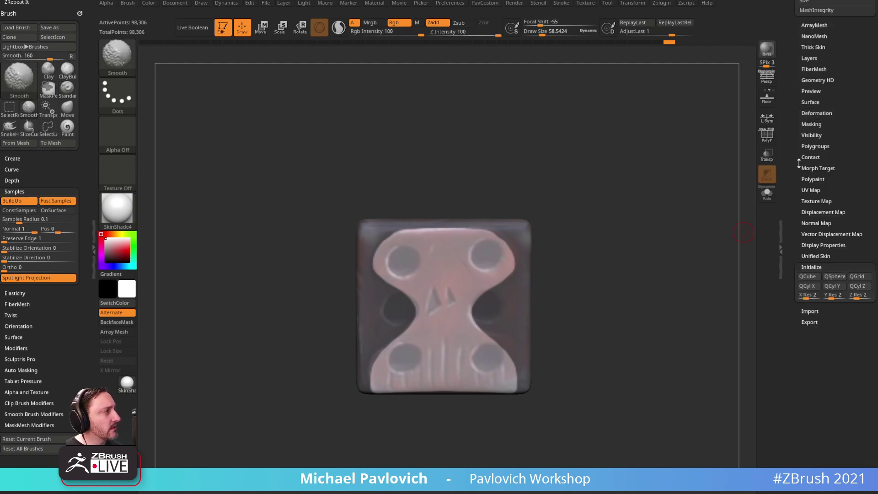
drag(801, 134, 802, 142)
click(808, 132)
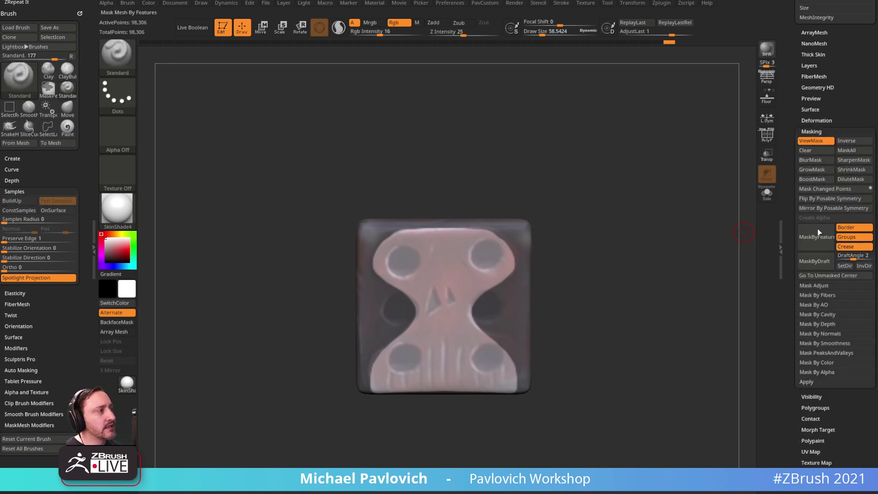
key(ctrl)
ctrl+click(500, 294)
ctrl+click(514, 300)
ctrl+alt+click(471, 266)
ctrl+alt+click(470, 265)
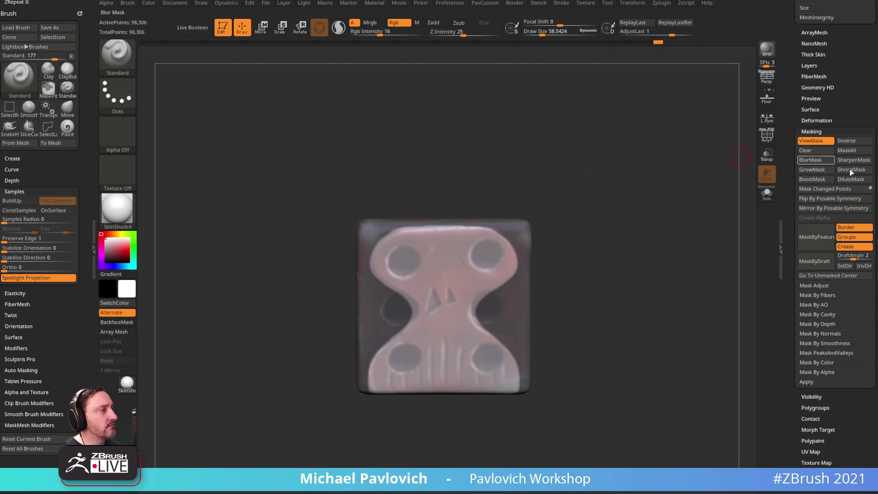
- Centre the Move gizmo on the unmasked skull area and shift the area along Z
ctrl+click(702, 257)
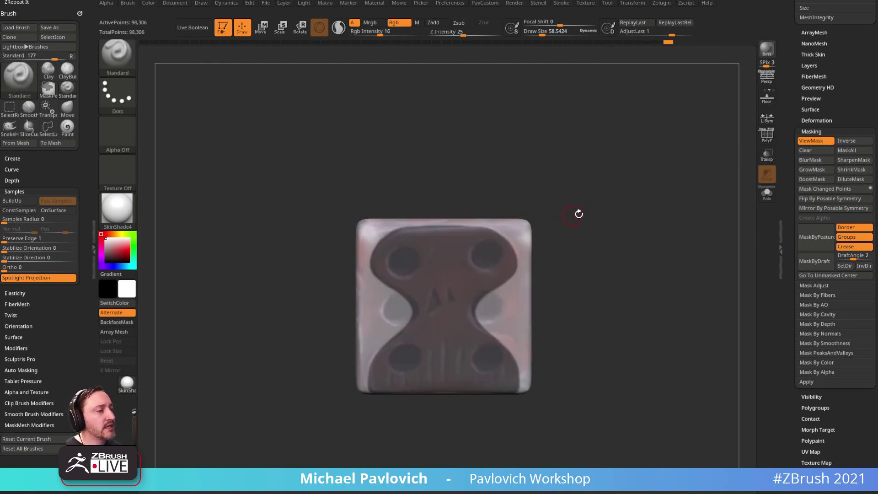
mouse_move(601, 280)
mouse_down()
mouse_move(631, 210)
mouse_move(678, 225)
mouse_move(650, 232)
mouse_up()
key(w)
drag(449, 207, 416, 257)
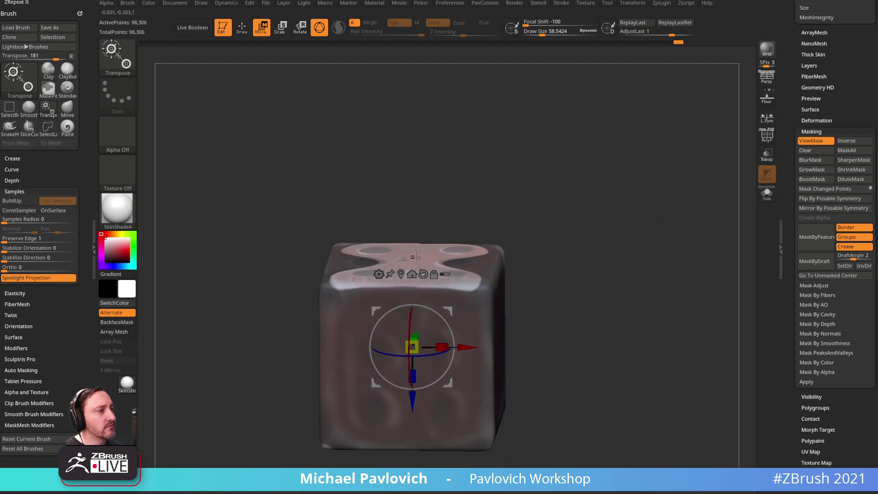
alt+click(414, 257)
shift+drag(492, 181, 411, 316)
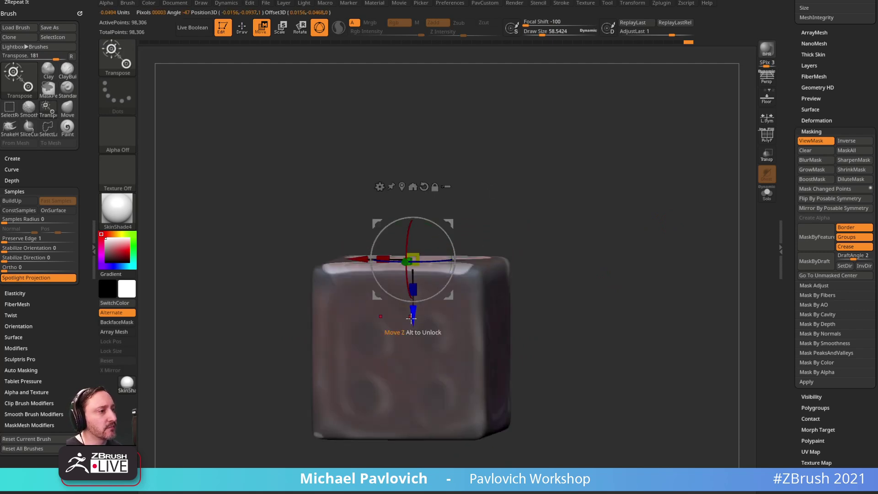
key(q)
mouse_move(505, 227)
mouse_down()
mouse_move(588, 218)
mouse_move(559, 192)
mouse_up()
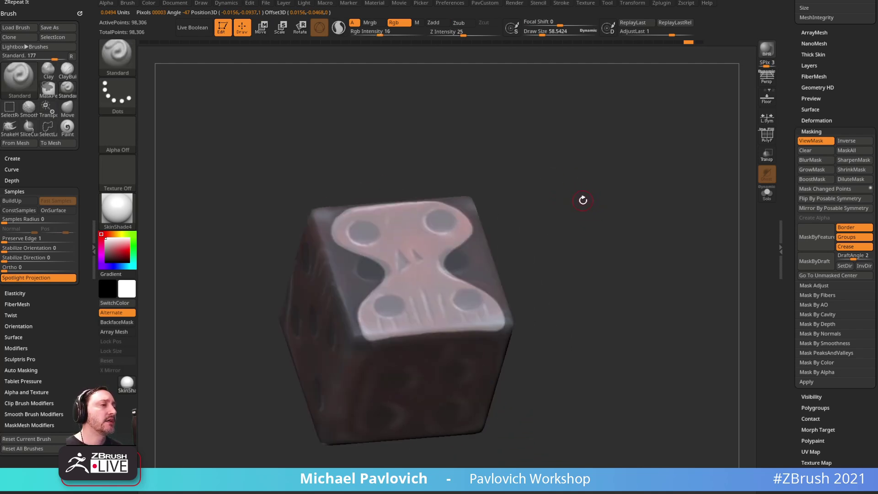
- Inflate the unmasked skull area slightly and inspect its relief from several sides with the mask in place
drag(602, 198, 660, 258)
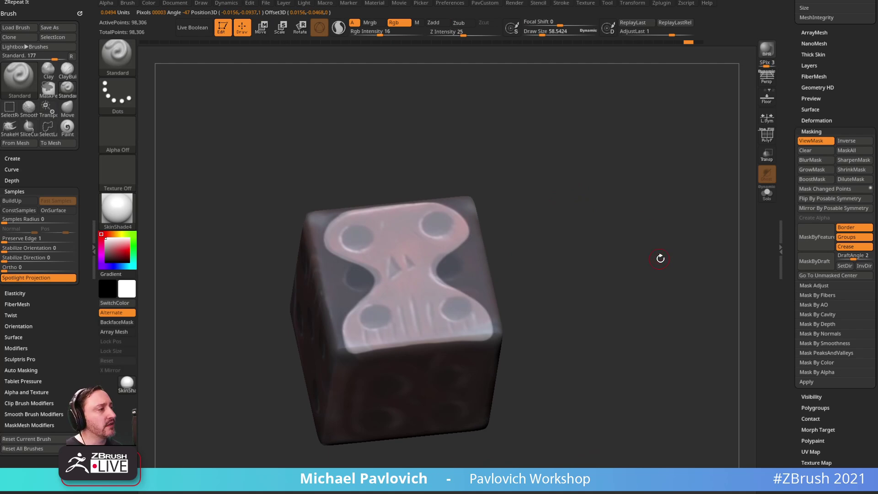
key(grave)
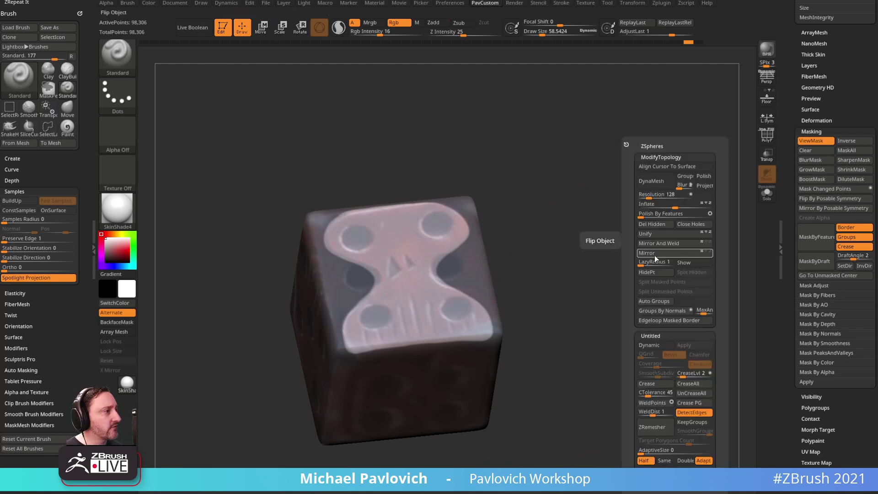
drag(677, 205, 687, 205)
right_drag(418, 375, 421, 306)
right_drag(566, 260, 543, 214)
ctrl+drag(545, 196, 477, 352)
ctrl+drag(536, 386, 402, 493)
right_drag(634, 363, 591, 327)
key(ctrl+h)
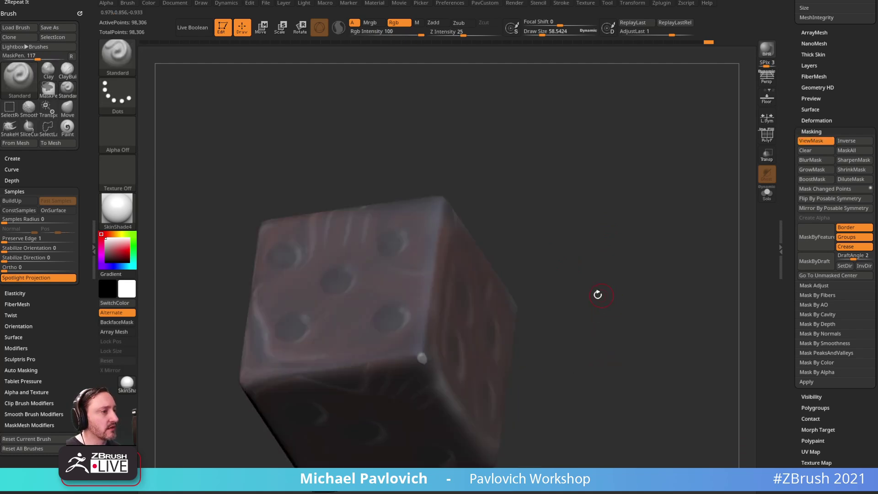
right_drag(558, 221, 483, 234)
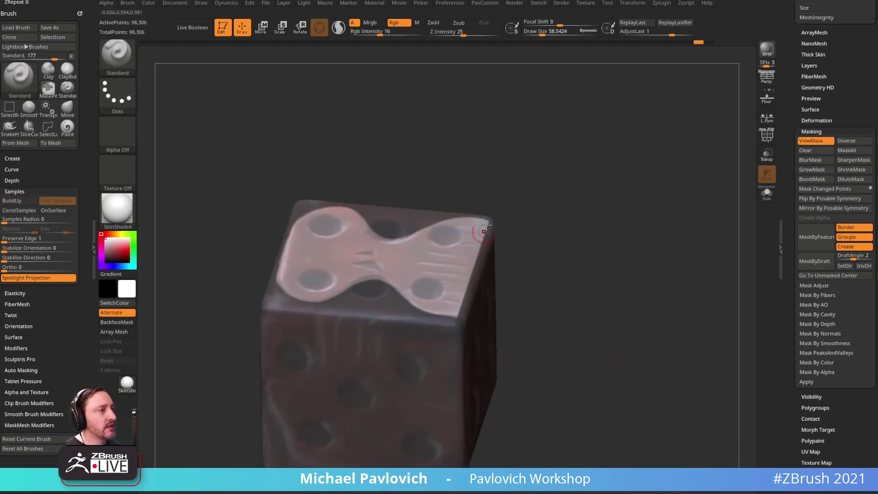
- Inflate the skull area once more and restore the flat, unmasked die face
right_drag(574, 241, 648, 239)
key(2)
drag(651, 205, 662, 205)
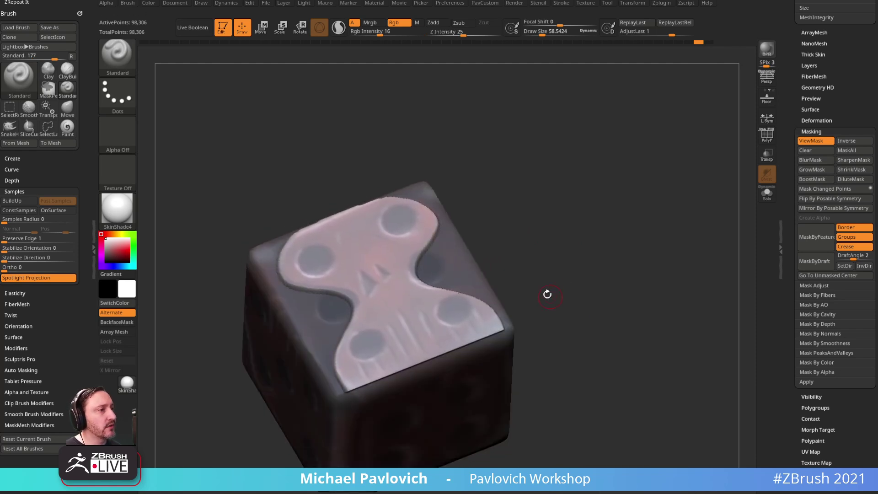
mouse_move(612, 241)
right_down()
mouse_move(633, 225)
mouse_move(602, 257)
mouse_move(654, 250)
mouse_move(661, 257)
right_up()
key(ctrl+h)
key(ctrl+shift+z)
- Enable Thick Skin on the die and set its thickness to about 9.48
drag(789, 126, 791, 307)
drag(790, 189, 798, 301)
key(shift)
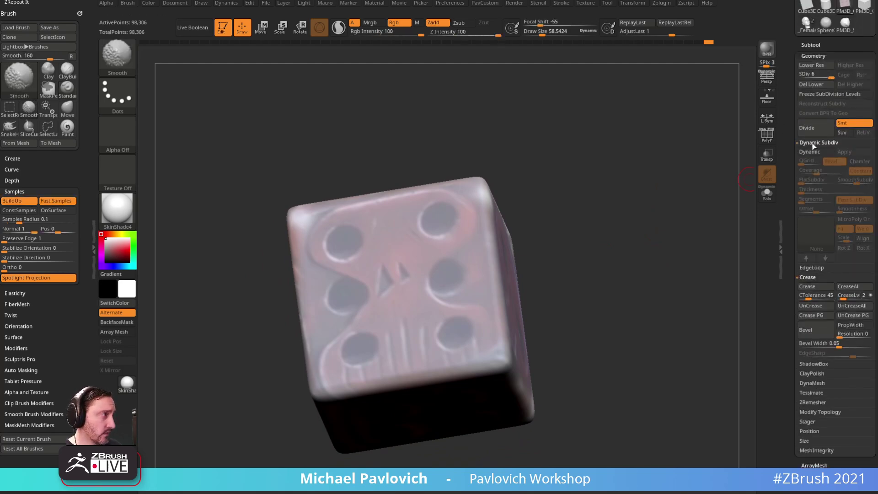
drag(786, 202, 782, 135)
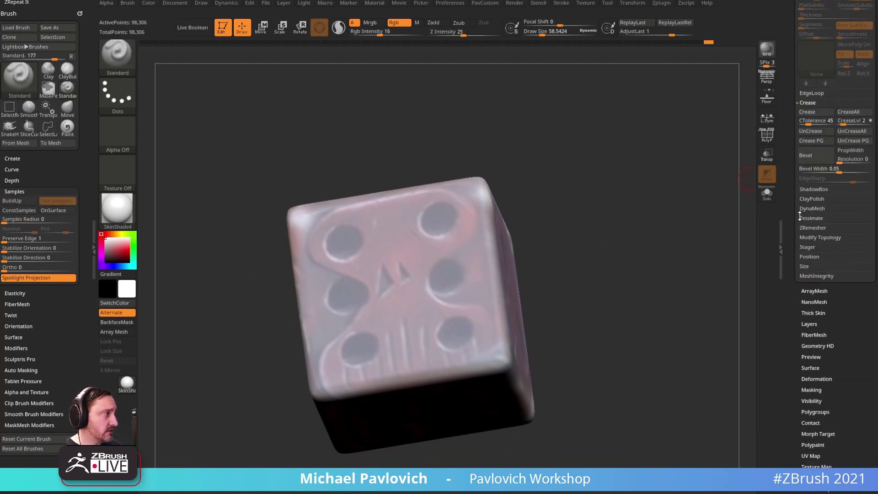
click(813, 313)
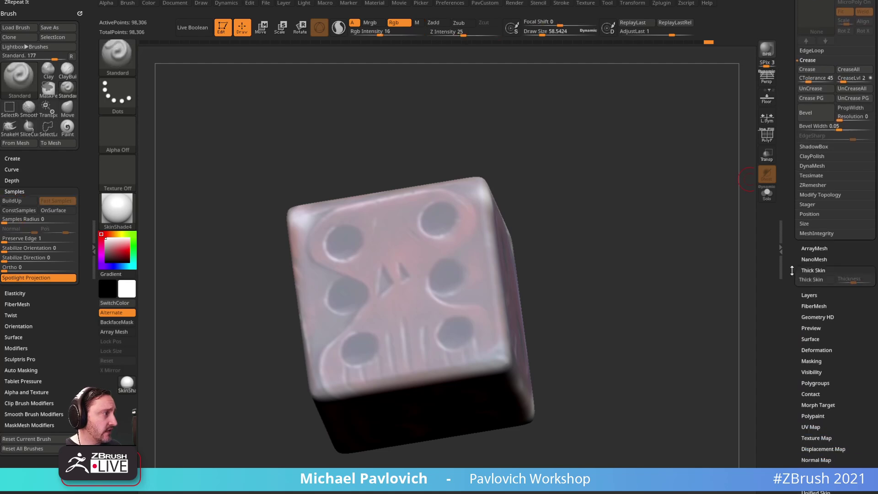
click(820, 268)
drag(855, 267, 851, 269)
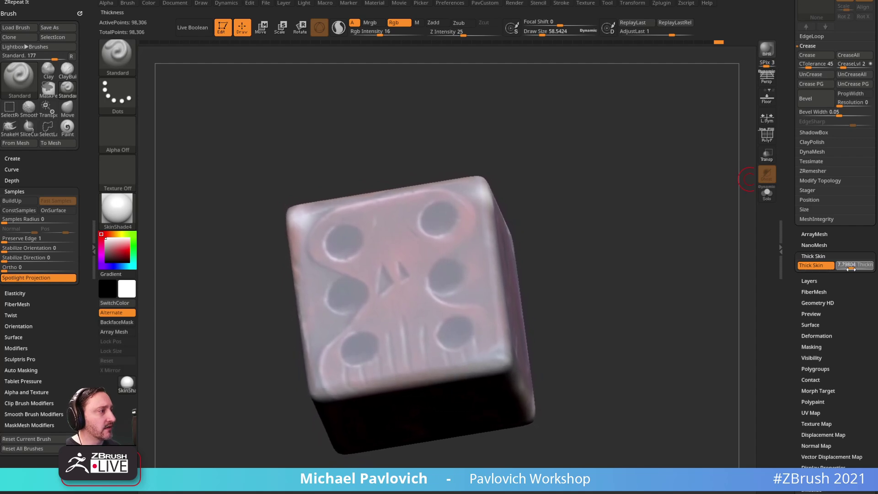
- Turn off Rgb, turn on Zadd for the Standard brush, and adjust the draw size to about 83
drag(640, 261, 651, 218)
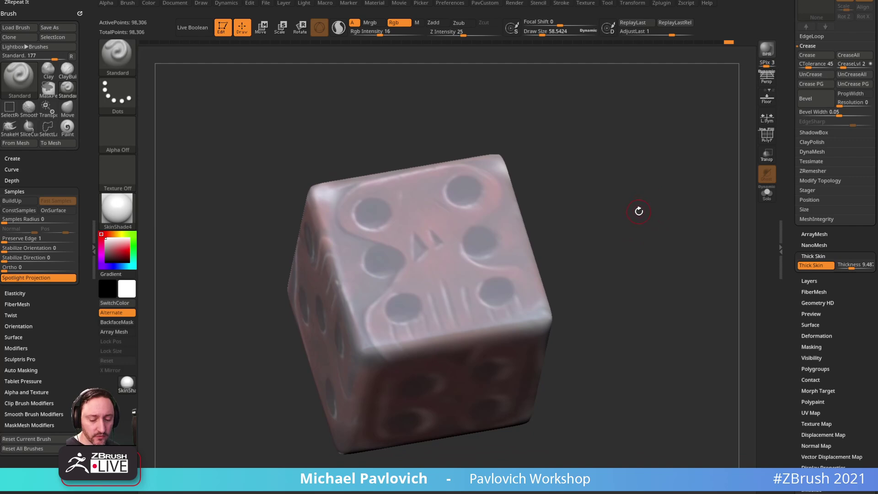
drag(651, 202, 646, 216)
key(])
click(399, 23)
click(441, 23)
key([)
key([)
key([)
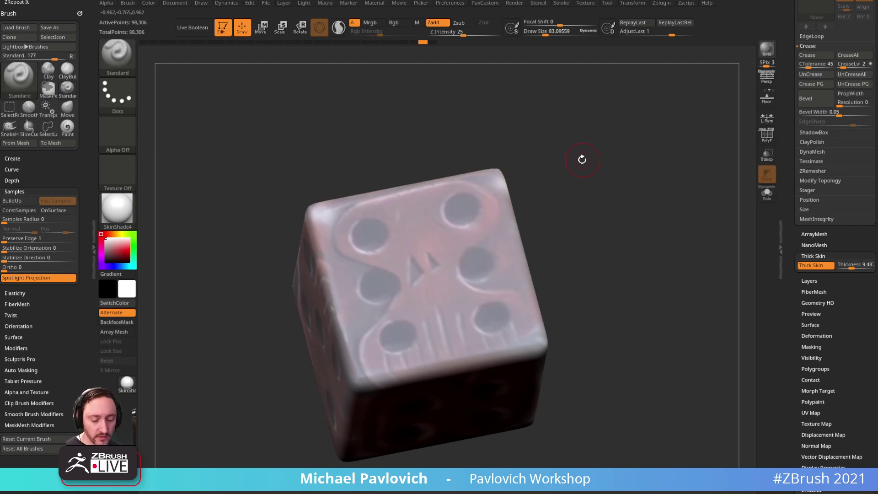
- Switch to the ClayBuildup brush and angle the die to show the skull face
key(b)
key(c)
key(b)
drag(582, 160, 583, 161)
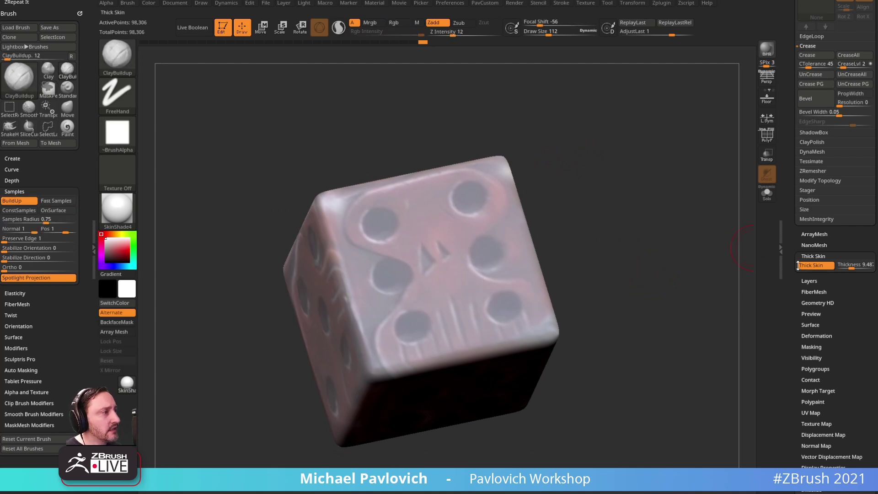
- Set the Thick Skin thickness to about 26.7 and build up clay over the skull shape
drag(858, 265, 854, 265)
mouse_move(406, 215)
mouse_down()
mouse_move(394, 217)
mouse_move(423, 275)
mouse_move(394, 353)
mouse_move(450, 286)
mouse_move(430, 234)
mouse_up()
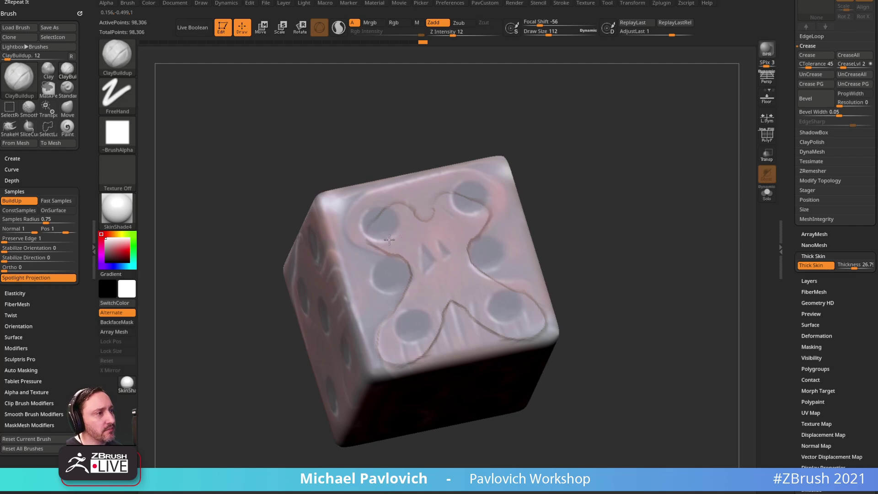
drag(360, 227, 359, 223)
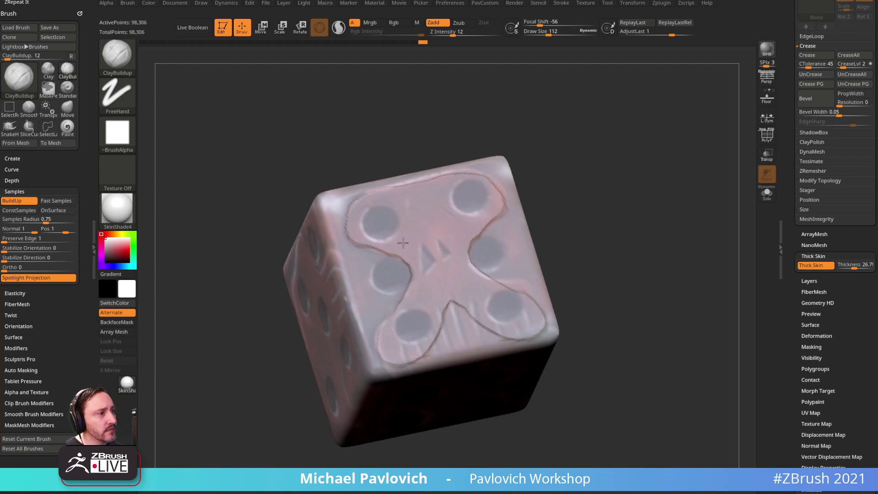
- Set the Thick Skin thickness to about 55.3 and turn the die to check the skull face
drag(567, 190, 666, 168)
drag(852, 266, 857, 269)
drag(658, 213, 617, 201)
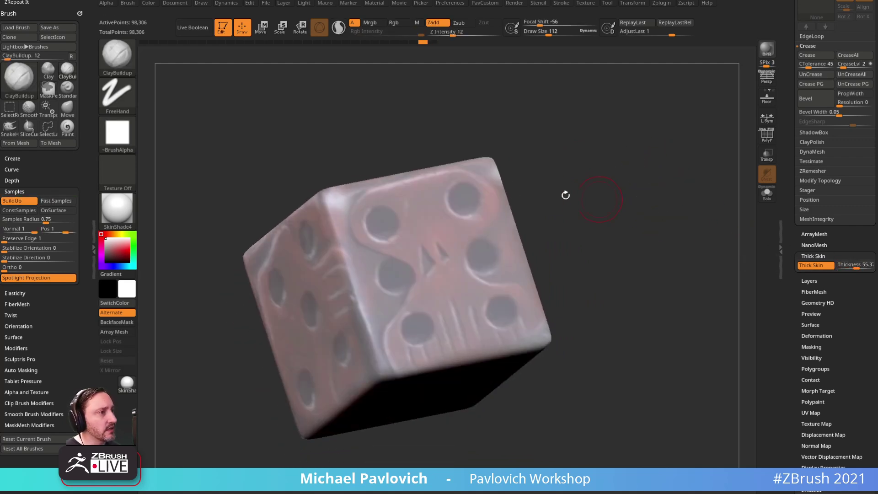
- Try another ClayBuildup stroke over the upper part of the skull and undo it
mouse_move(401, 203)
mouse_down()
mouse_move(381, 199)
mouse_move(368, 210)
mouse_move(368, 229)
mouse_move(380, 209)
mouse_up()
key(ctrl+z)
key(ctrl+z)
- Switch to the Standard brush and try a stroke across the skull's brow at a draw size of about 83
key(b)
key(s)
key(t)
key(s)
mouse_move(391, 197)
mouse_down()
mouse_move(406, 194)
mouse_move(361, 209)
mouse_up()
key(ctrl+z)
key(s)
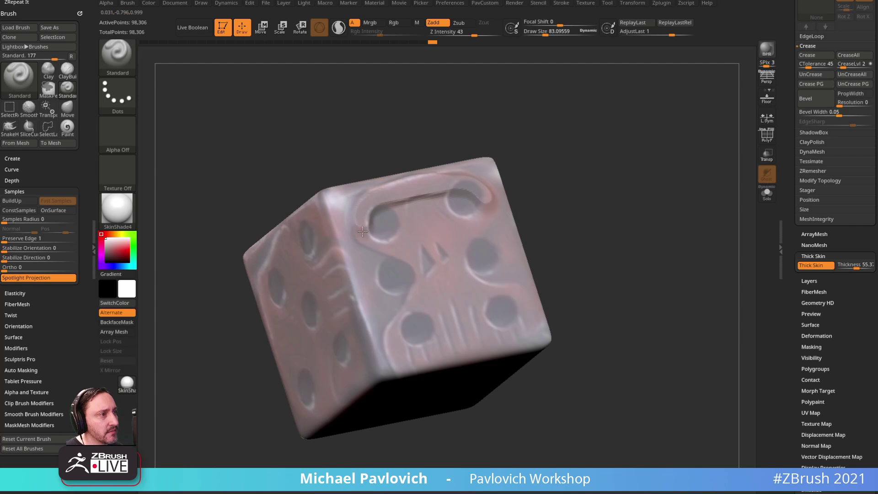
key(ctrl+z)
- Try raising the skull shape with Standard strokes under Thick Skin, using a draw size of about 68.5
mouse_move(411, 188)
mouse_down()
mouse_move(370, 203)
mouse_move(388, 199)
mouse_move(369, 230)
mouse_move(430, 261)
mouse_move(417, 316)
mouse_up()
key(ctrl+z)
drag(429, 278, 398, 351)
mouse_move(635, 302)
mouse_down()
mouse_move(615, 169)
mouse_move(630, 210)
mouse_move(594, 203)
mouse_up()
drag(390, 333, 387, 337)
mouse_move(384, 345)
mouse_down()
mouse_move(423, 327)
mouse_move(442, 287)
mouse_up()
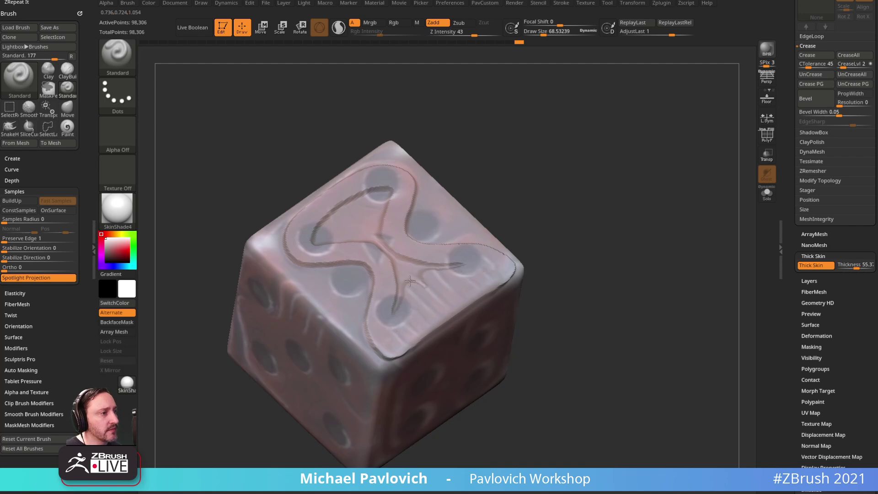
mouse_move(592, 214)
mouse_down()
mouse_move(588, 164)
mouse_move(619, 190)
mouse_move(638, 233)
mouse_move(619, 175)
mouse_move(559, 210)
mouse_move(478, 232)
mouse_up()
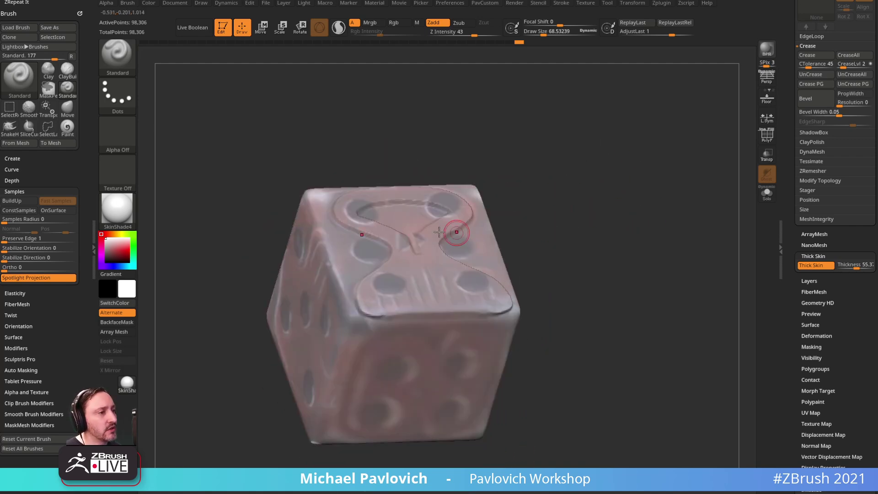
drag(625, 212, 582, 191)
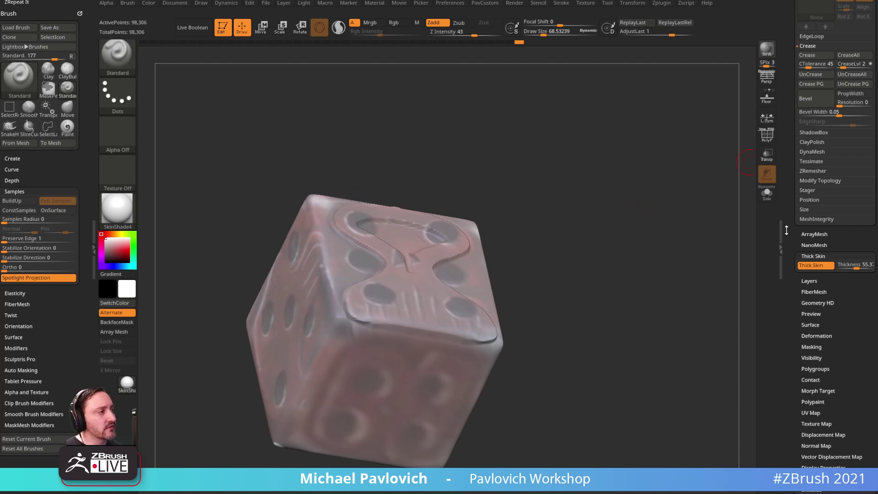
drag(653, 192, 666, 182)
- Undo the raised skull strokes back to the flat painted die
key(ctrl+z)
key(ctrl+z)
key(ctrl+z)
key(ctrl+z)
key(ctrl+z)
key(ctrl+z)
key(ctrl+z)
key(ctrl+z)
key(ctrl+z)
key(ctrl+z)
key(ctrl+z)
key(ctrl+z)
key(ctrl+z)
key(ctrl+z)
key(ctrl+z)
key(ctrl+z)
key(ctrl+z)
key(ctrl+z)
key(ctrl+z)
key(ctrl+z)
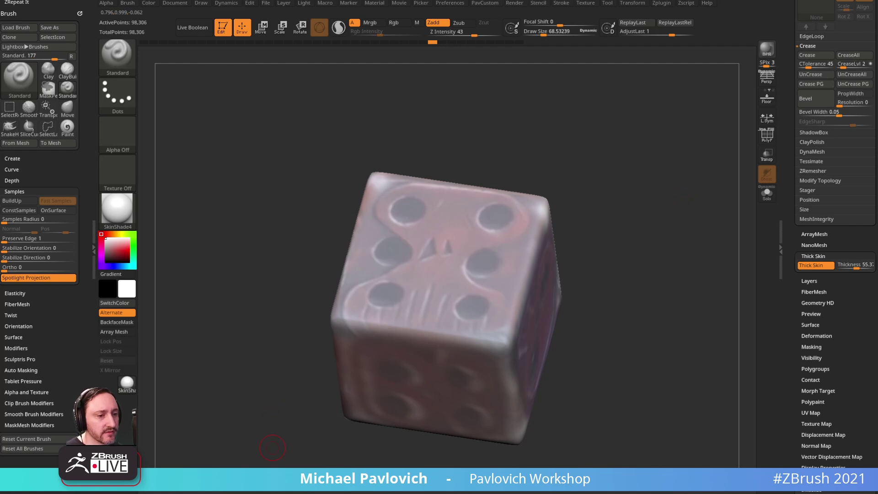
- Consult the Dice.jpg reference, and duplicate the die subtool with the copy made active
drag(352, 489, 425, 121)
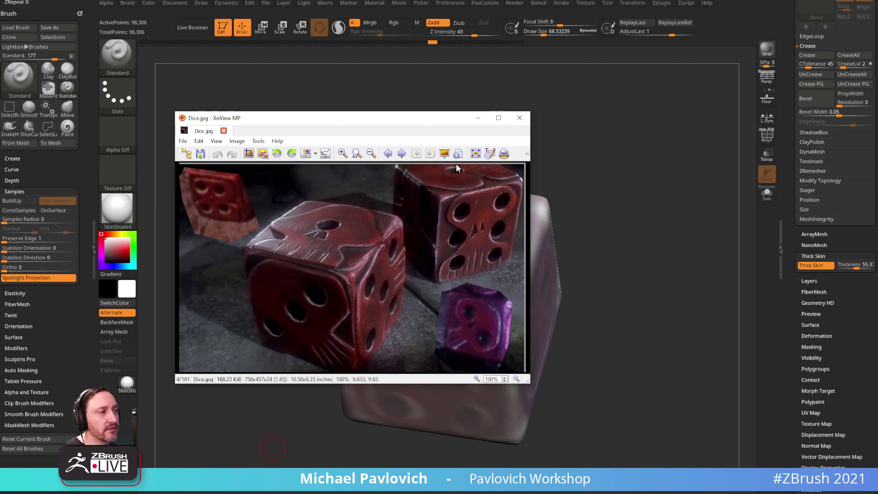
drag(380, 118, 327, 493)
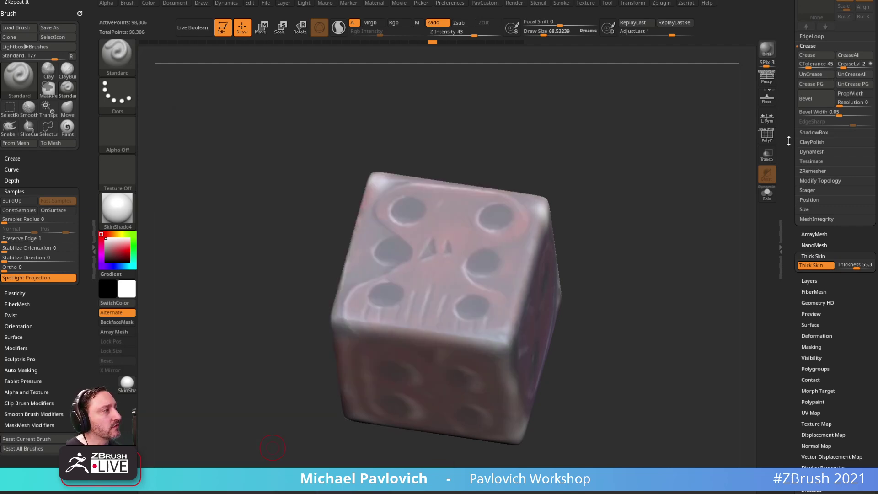
drag(789, 140, 780, 264)
shift+click(821, 178)
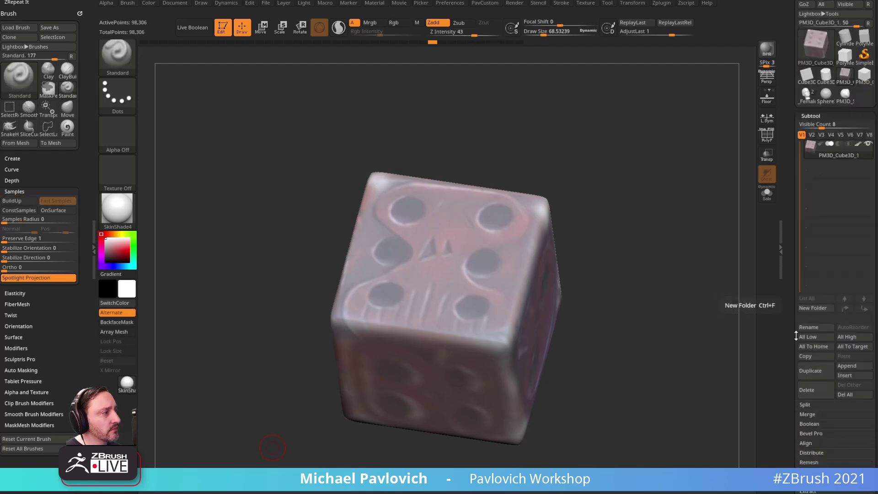
click(813, 368)
drag(727, 247, 641, 158)
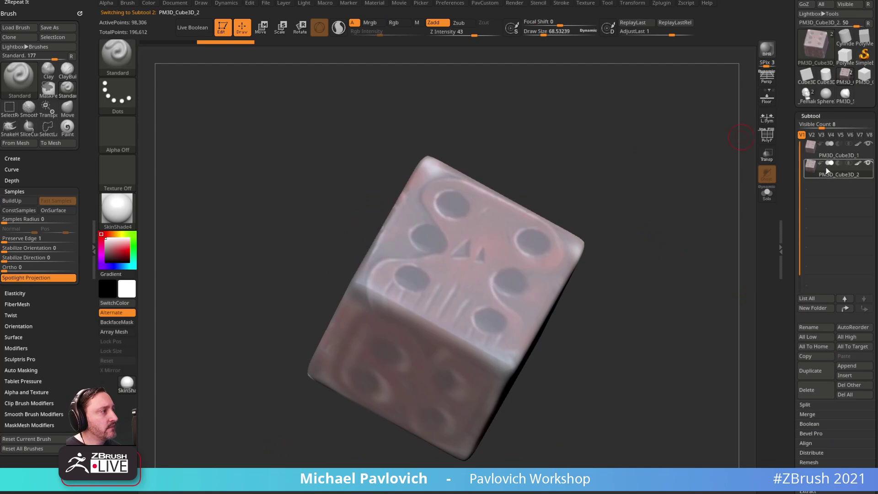
drag(696, 151, 682, 184)
- Try Standard strokes around the two upper eye sockets of the copied die at a draw size of about 83
scroll(788, 219, down, 10)
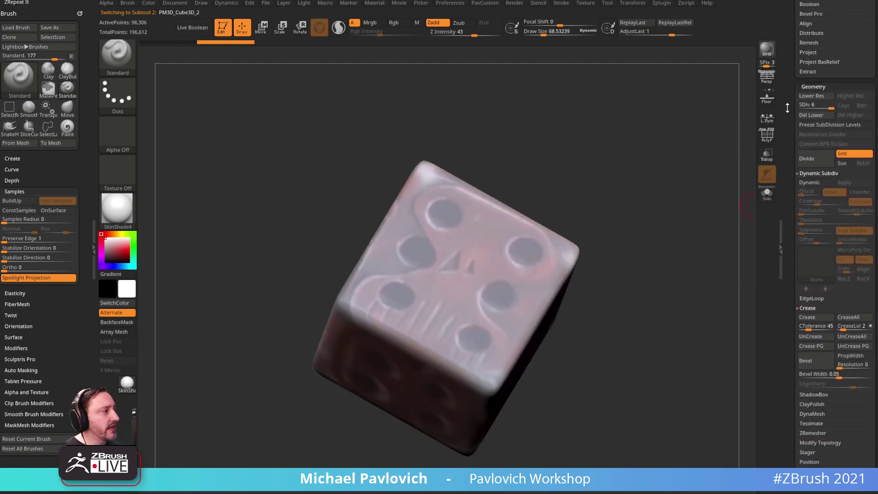
drag(654, 254, 664, 264)
key(s)
drag(425, 256, 448, 244)
mouse_move(450, 211)
mouse_down()
mouse_move(446, 201)
mouse_move(437, 209)
mouse_move(437, 225)
mouse_move(458, 251)
mouse_up()
key(s)
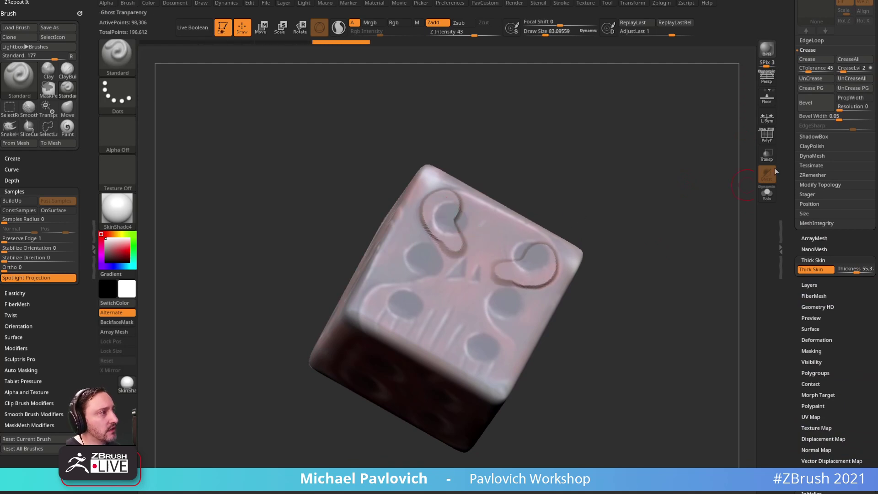
- Turn off polypaint on the first die subtool and switch the material to StartupMaterial
scroll(837, 183, up, 10)
click(857, 44)
mouse_move(653, 158)
mouse_down()
mouse_move(676, 139)
mouse_move(656, 144)
mouse_up()
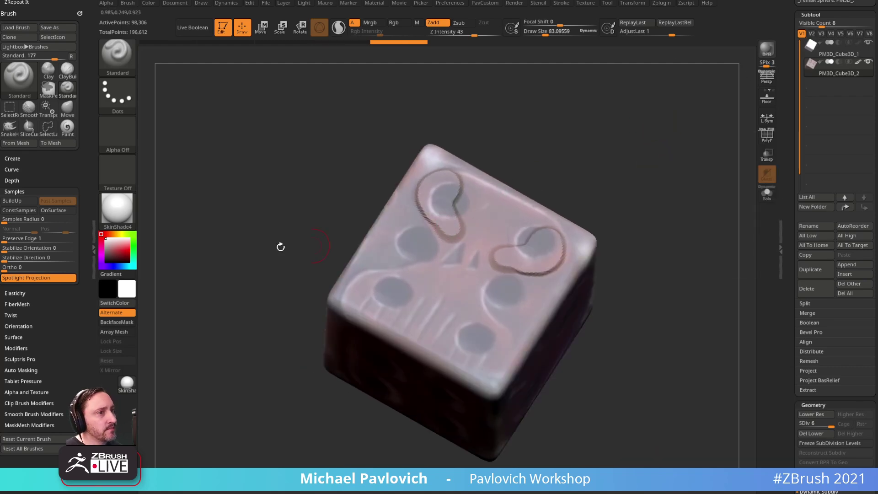
click(118, 209)
click(168, 251)
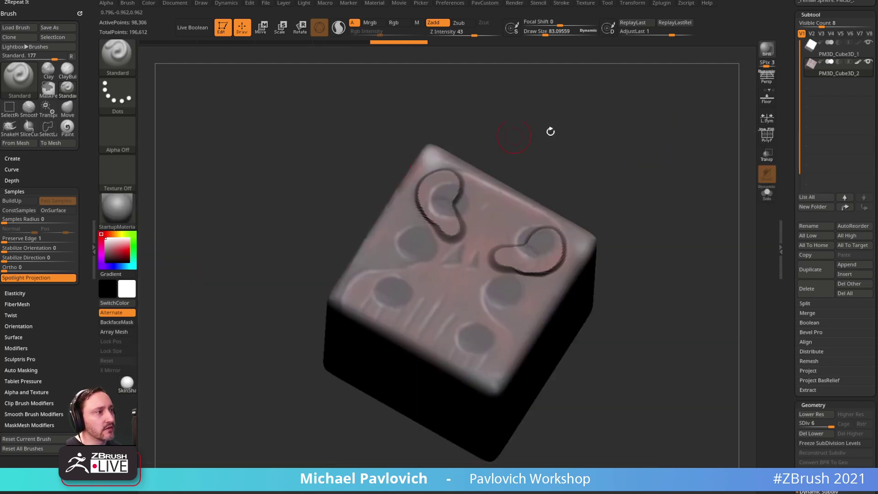
- Undo the test strokes around the upper eye sockets of the copied die
drag(448, 225, 452, 257)
click(858, 63)
drag(666, 176, 687, 181)
drag(686, 137, 641, 140)
key(ctrl+z)
key(ctrl+z)
key(ctrl+z)
key(ctrl+z)
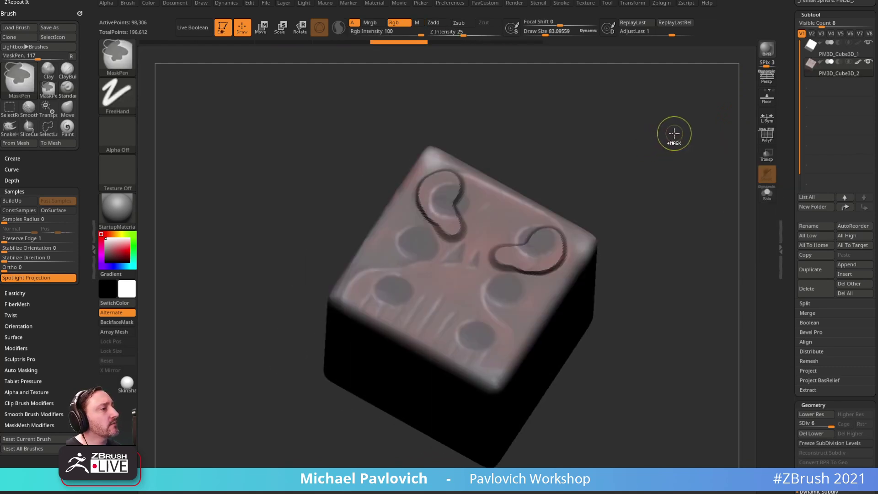
key(ctrl+z)
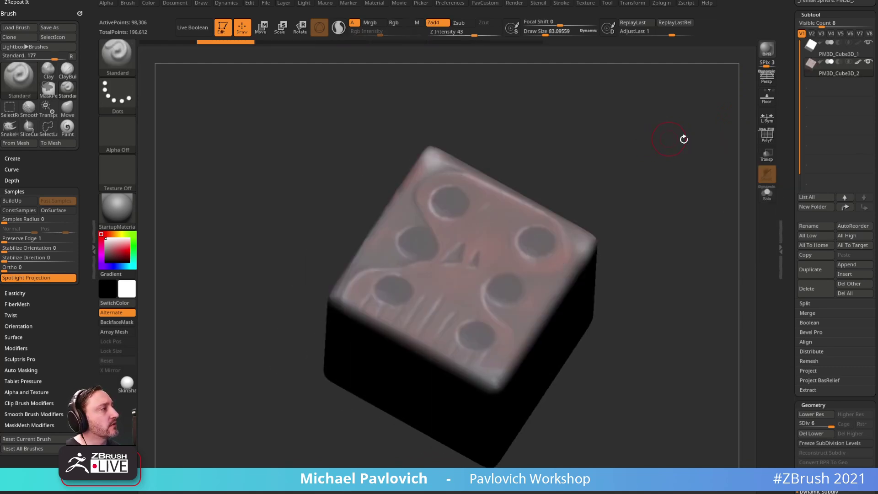
- Deflate the copied die slightly so it sits inside the unpainted original, keeping the copy selected
key(grave)
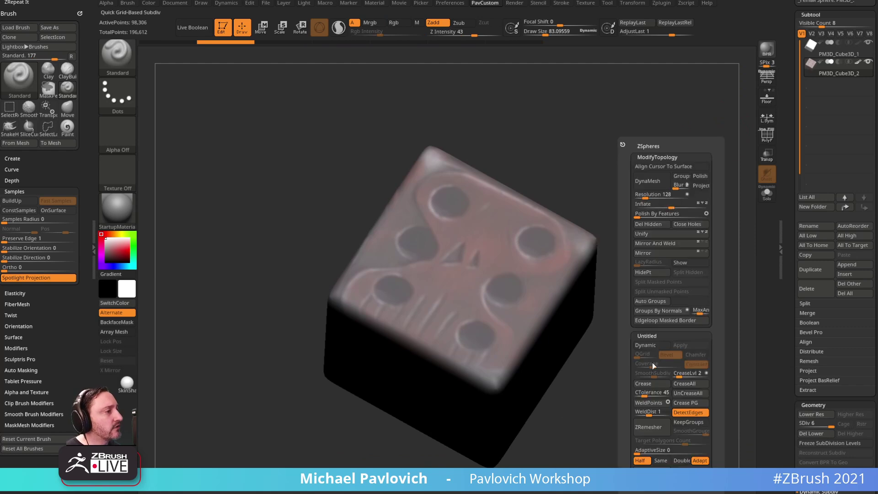
click(670, 204)
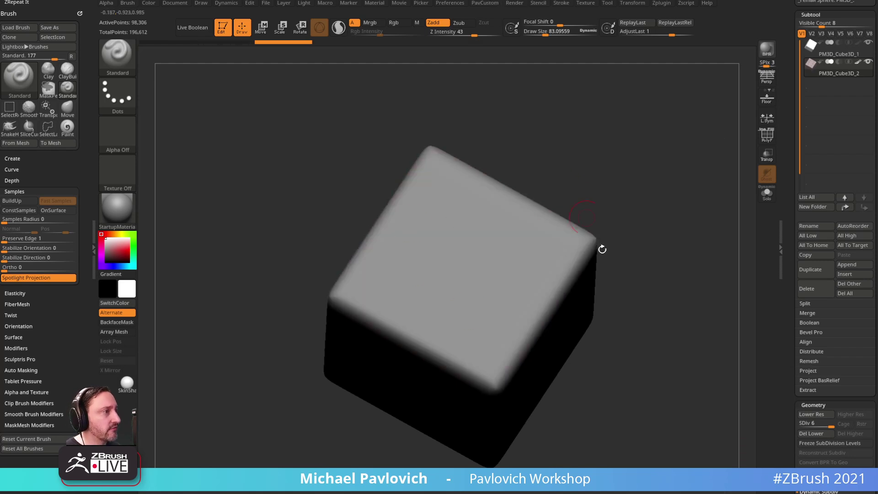
click(768, 194)
click(768, 193)
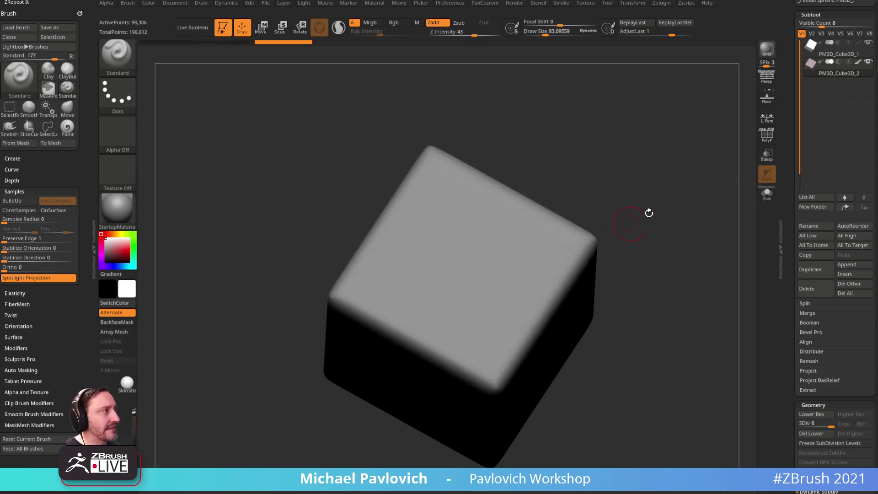
click(860, 51)
click(840, 74)
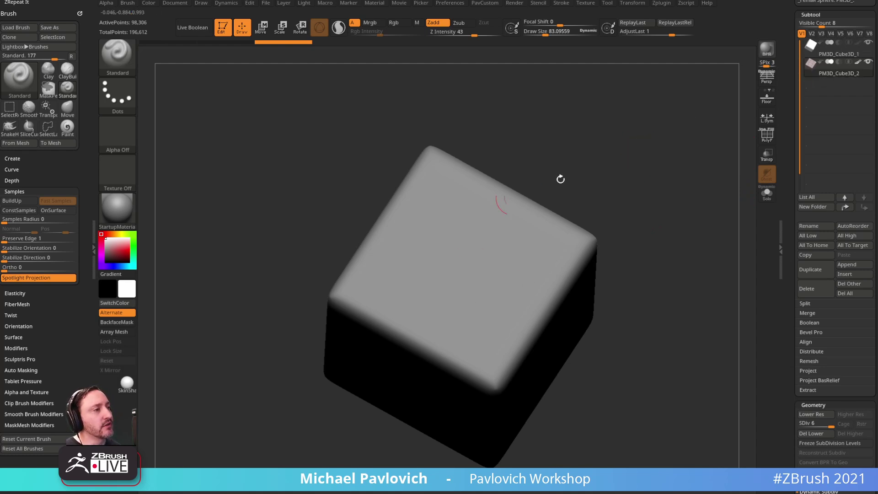
- Toggle transparency to check the painted copy inside the original die
drag(624, 165, 666, 175)
click(772, 159)
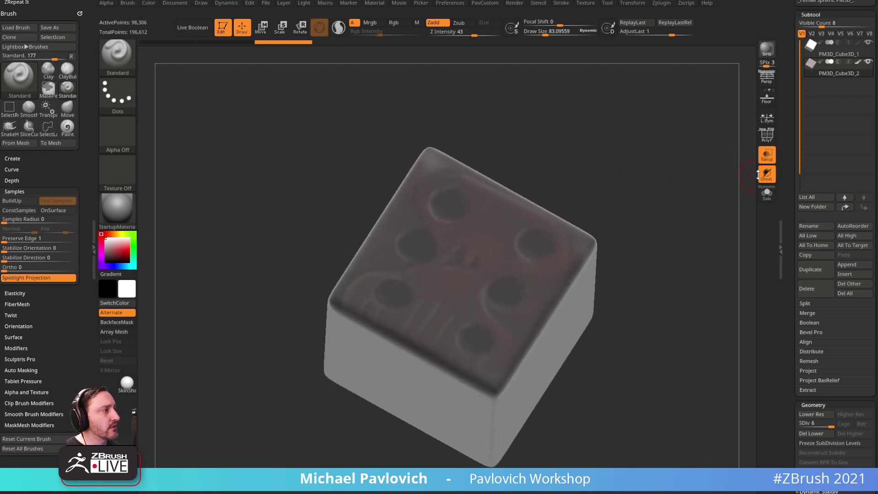
click(772, 159)
click(770, 162)
click(771, 162)
- Isolate the painted copy in Solo and raise the whole skull shape with Standard brush strokes
click(768, 197)
drag(683, 178, 696, 180)
mouse_move(450, 198)
mouse_down()
mouse_move(437, 198)
mouse_move(455, 254)
mouse_move(439, 274)
mouse_move(380, 292)
mouse_move(444, 344)
mouse_move(426, 315)
mouse_move(458, 270)
mouse_move(469, 215)
mouse_move(454, 234)
mouse_up()
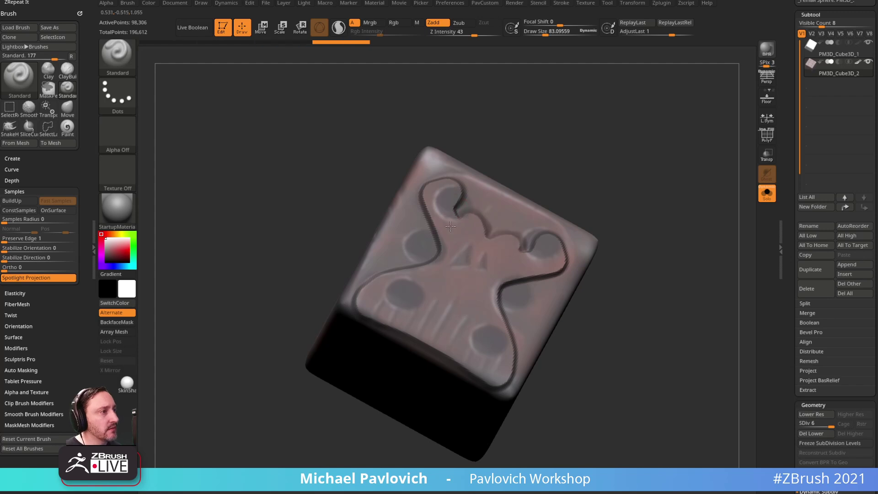
mouse_move(438, 194)
mouse_down()
mouse_move(467, 186)
mouse_move(498, 202)
mouse_move(473, 218)
mouse_move(474, 211)
mouse_up()
mouse_move(673, 166)
mouse_down()
mouse_move(628, 176)
mouse_move(663, 168)
mouse_up()
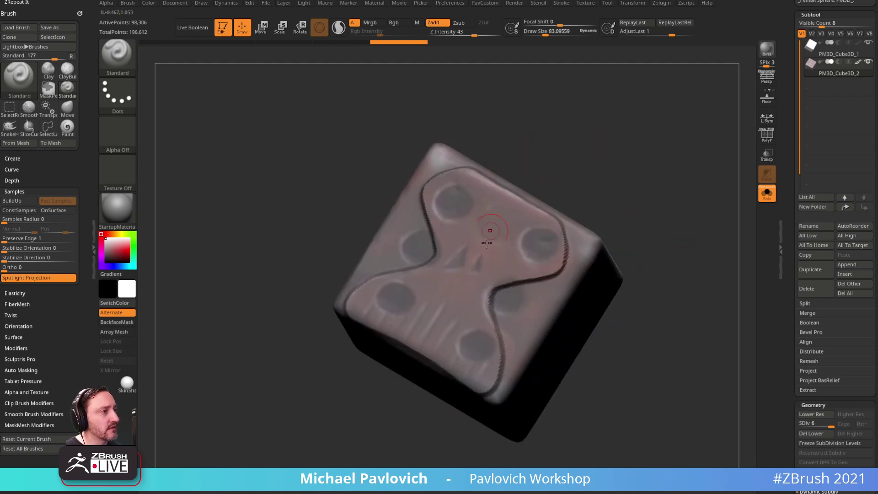
mouse_move(609, 162)
mouse_down()
mouse_move(660, 153)
mouse_move(657, 144)
mouse_move(652, 154)
mouse_up()
- Turn off Solo to show both dice and check the skull protruding through the original
click(766, 194)
drag(688, 212, 565, 227)
drag(581, 173, 451, 164)
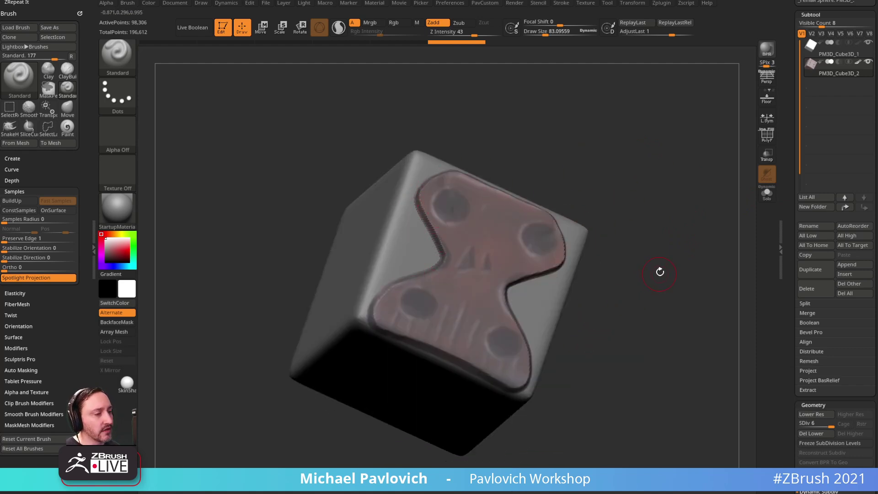
drag(659, 273, 637, 237)
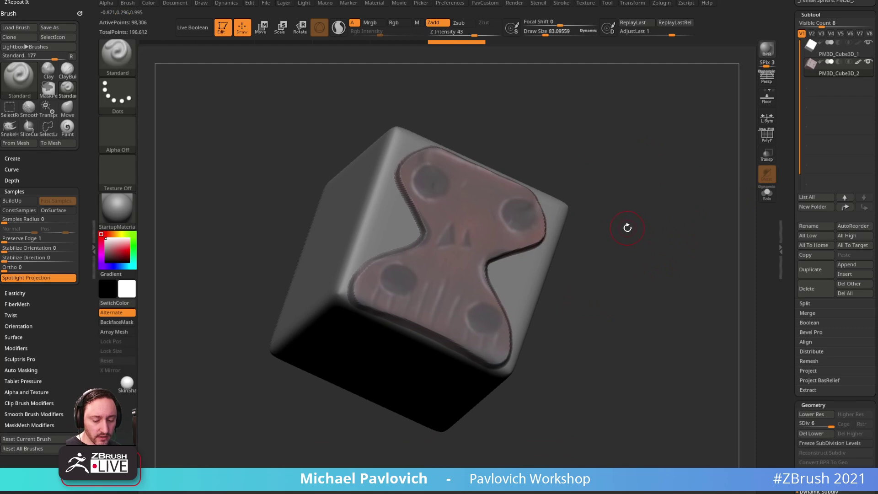
- Switch to the Dam_Standard brush, enlarge its draw size, and try a tooth groove on the skull's jaw
key(b)
key(d)
key(s)
mouse_move(630, 211)
alt+mouse_down()
mouse_move(619, 222)
mouse_move(634, 181)
mouse_move(629, 167)
alt+mouse_up()
key(bracketright)
key(bracketright)
key(bracketright)
mouse_move(352, 250)
mouse_down()
mouse_move(334, 299)
mouse_move(360, 279)
mouse_move(336, 288)
mouse_move(353, 297)
mouse_up()
key(ctrl+z)
- Set the draw size to about 183 and carve the tooth grooves along the skull's jaw
key(s)
mouse_move(384, 270)
mouse_down()
mouse_move(368, 308)
mouse_move(387, 307)
mouse_up()
drag(427, 258, 404, 313)
drag(598, 95, 598, 116)
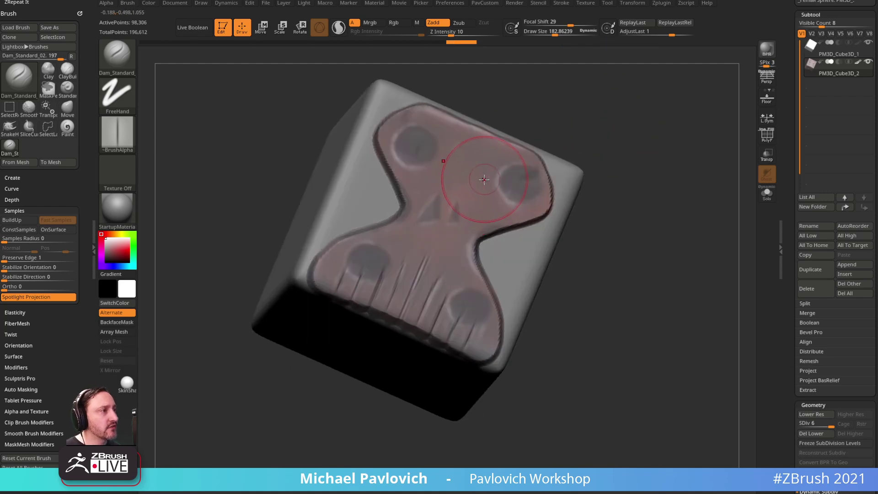
- Carve short creases between the upper eye sockets and set the draw size to 112
drag(545, 126, 534, 136)
drag(452, 159, 461, 143)
drag(488, 171, 493, 193)
mouse_move(611, 176)
mouse_down()
mouse_move(607, 163)
mouse_move(600, 174)
mouse_up()
key(s)
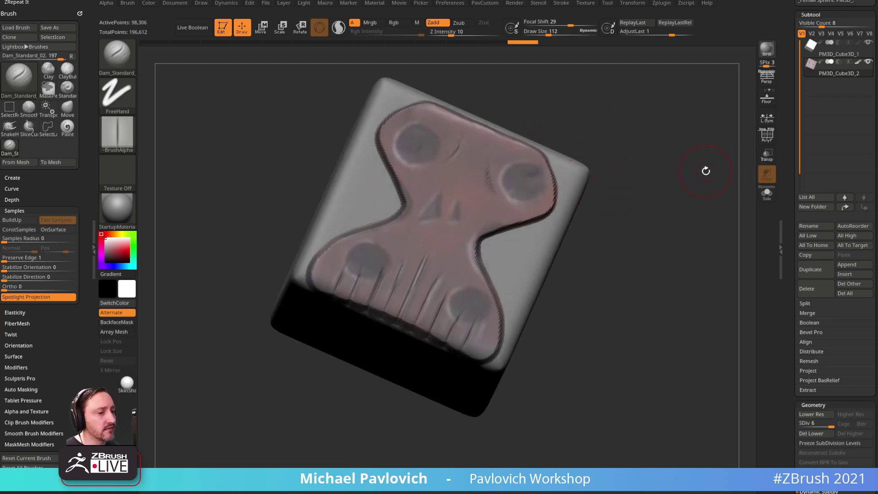
- Examine the carved skull details in the Dice.jpg reference at 200% zoom
drag(434, 433, 434, 114)
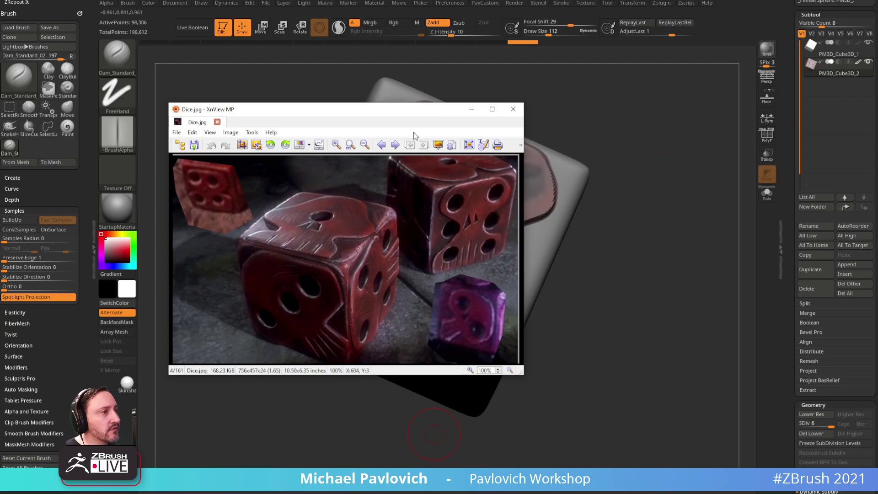
scroll(337, 240, up, 3)
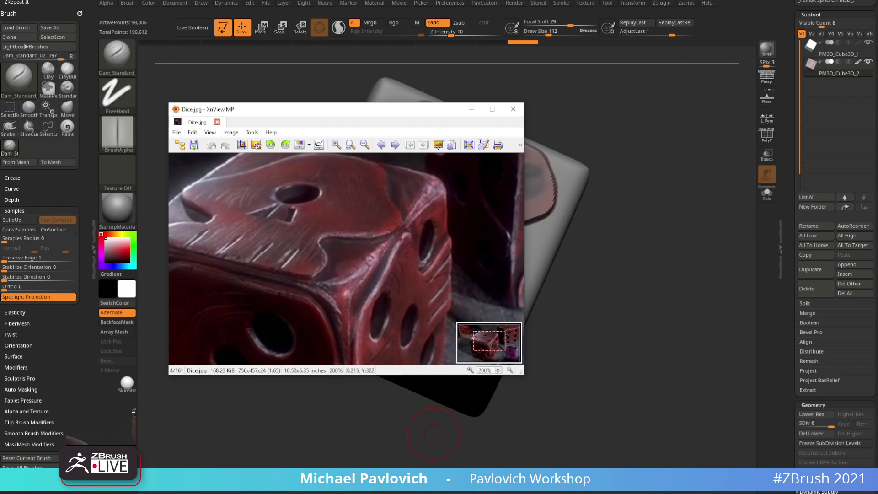
key(alt+Tab)
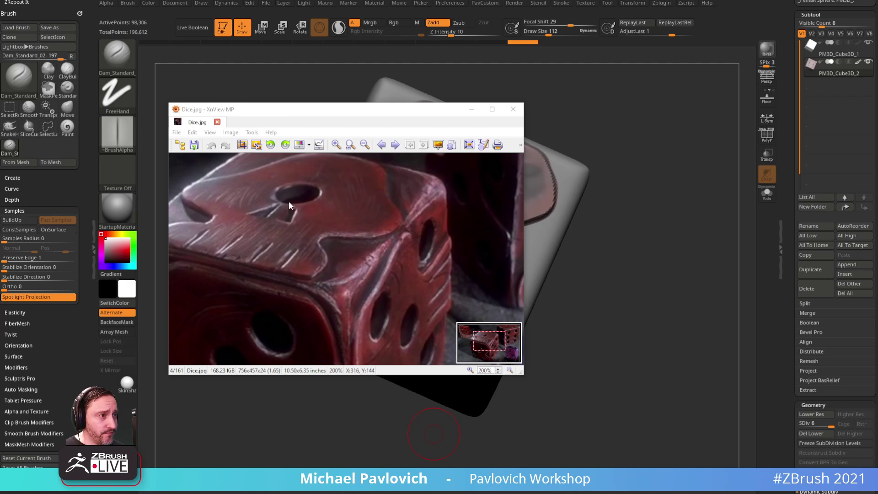
drag(313, 113, 238, 493)
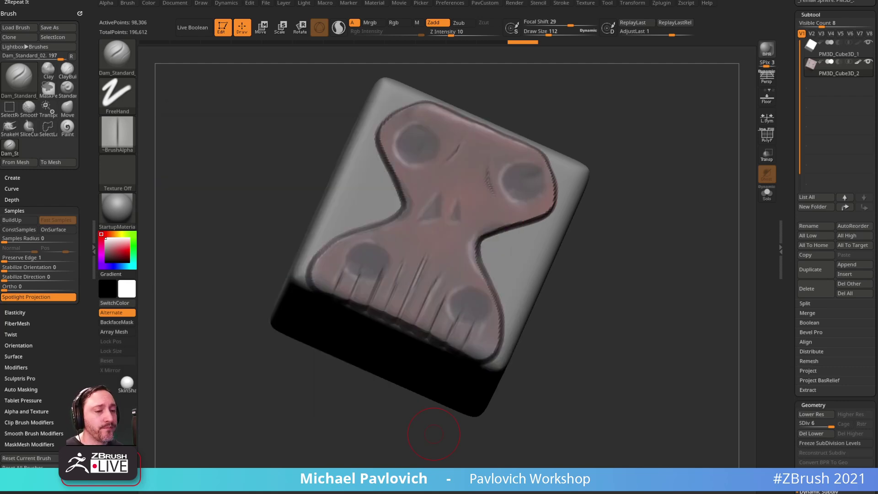
- Switch back to the Standard brush and frame the skull's nose area more closely
drag(632, 141, 623, 158)
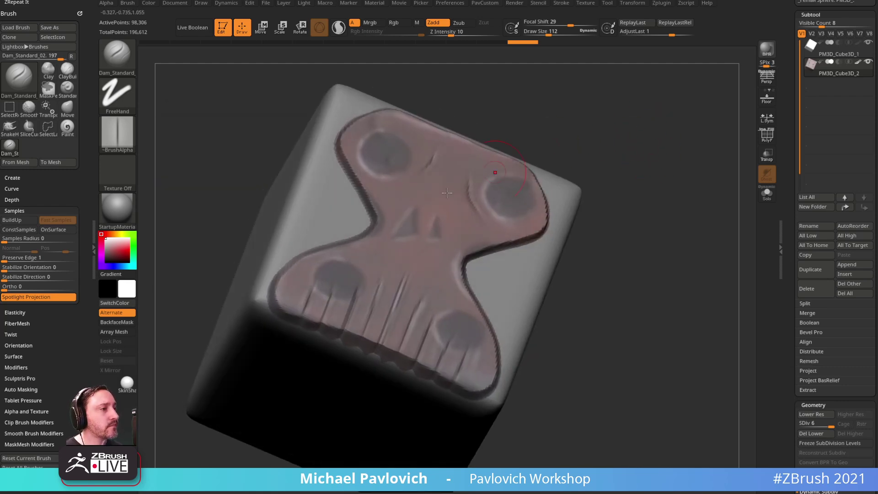
key(b)
key(s)
key(t)
drag(590, 117, 573, 131)
- Try masking a triangular nose opening freehand with MaskPen, reducing the draw size to about 9.7
key(ctrl)
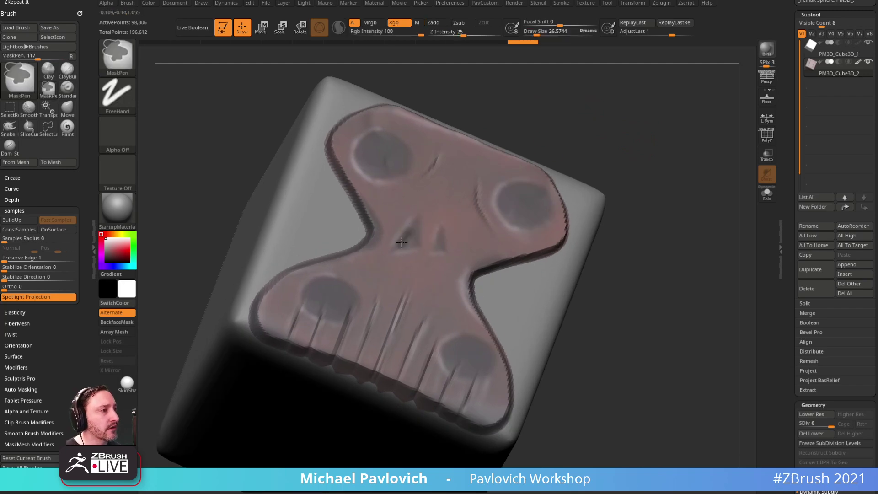
key(ctrl)
key(ctrl+z)
ctrl+drag(415, 219, 396, 243)
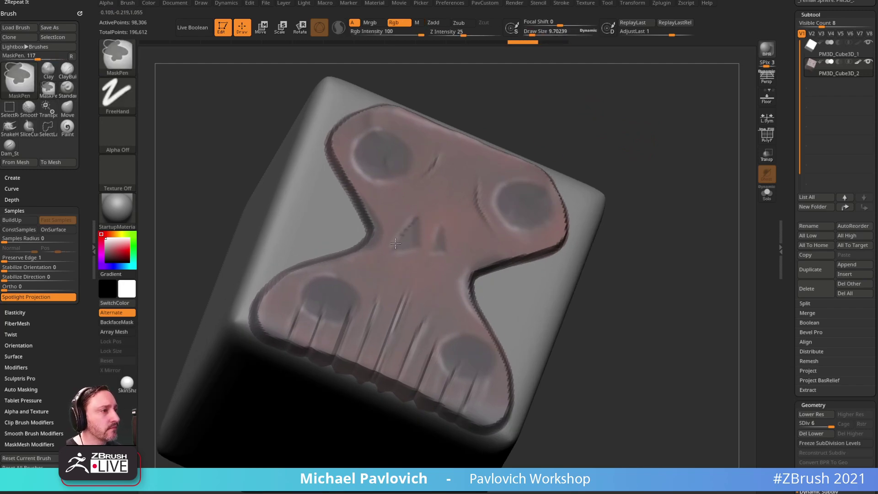
key(ctrl+z)
- Switch to the MaskLasso brush and try lassoing a triangular mask over the skull's left nose opening
mouse_move(635, 153)
shift+mouse_down()
mouse_move(558, 147)
mouse_move(678, 198)
shift+mouse_up()
key(ctrl+b)
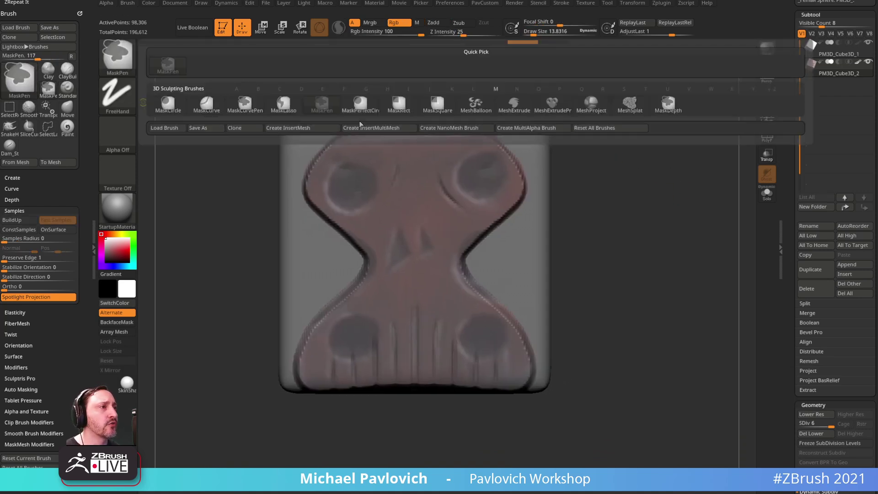
click(284, 104)
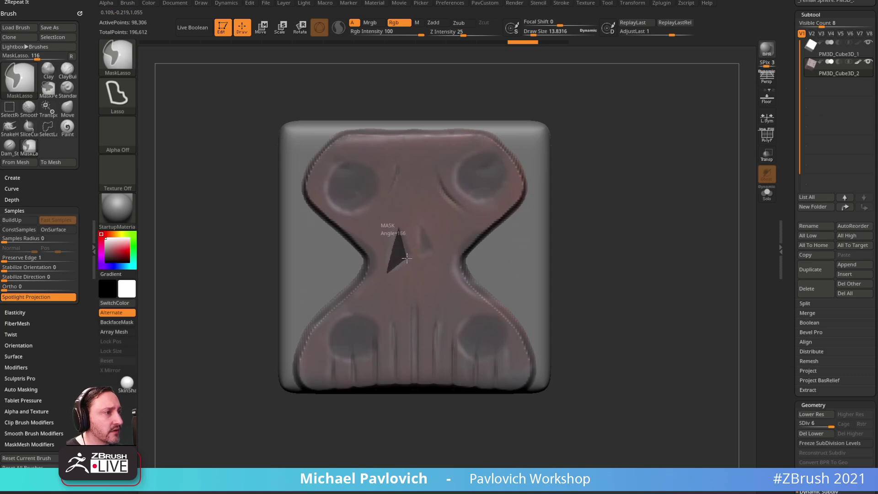
ctrl+drag(410, 253, 405, 243)
mouse_move(667, 260)
mouse_down()
mouse_move(677, 229)
mouse_move(652, 212)
mouse_move(649, 253)
mouse_move(653, 151)
mouse_move(712, 155)
mouse_move(731, 214)
mouse_move(669, 284)
mouse_move(619, 286)
mouse_move(633, 255)
mouse_move(619, 248)
mouse_move(708, 254)
mouse_move(681, 219)
mouse_up()
ctrl+drag(666, 184, 655, 246)
shift+drag(608, 161, 602, 197)
mouse_move(402, 184)
ctrl+mouse_down()
mouse_move(403, 218)
mouse_move(406, 182)
ctrl+mouse_up()
mouse_move(606, 210)
mouse_down()
mouse_move(602, 35)
mouse_move(607, 212)
mouse_move(572, 240)
mouse_up()
- Isolate the painted copy and use MaskLasso to mask everything except the left triangular nose opening
click(767, 194)
drag(592, 204, 583, 105)
mouse_move(417, 179)
mouse_down()
mouse_move(606, 215)
mouse_move(513, 206)
mouse_up()
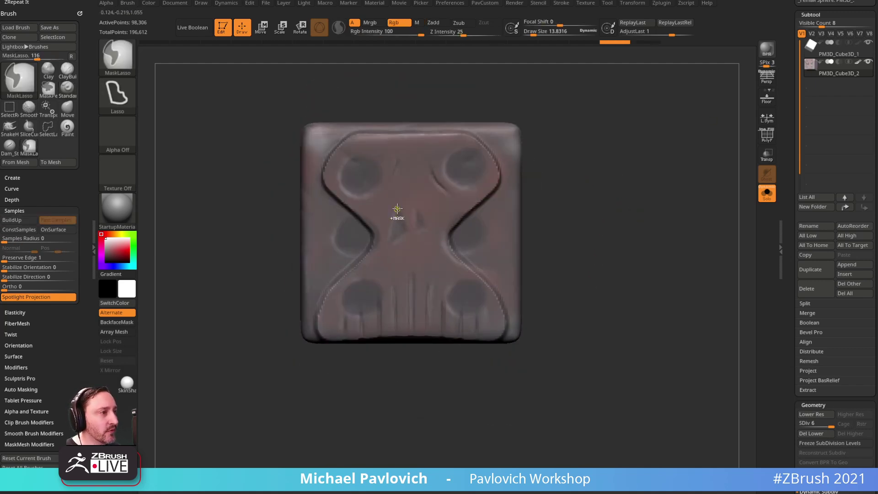
ctrl+drag(406, 230, 398, 211)
mouse_move(619, 256)
mouse_down()
mouse_move(617, 155)
mouse_move(601, 194)
mouse_move(596, 368)
mouse_up()
mouse_move(606, 416)
ctrl+mouse_down()
mouse_move(215, 399)
mouse_move(594, 459)
ctrl+mouse_up()
shift+drag(621, 223, 615, 310)
ctrl+right_drag(616, 309, 661, 259)
ctrl+click(661, 258)
mouse_move(679, 209)
alt+mouse_down()
mouse_move(667, 241)
mouse_move(635, 219)
alt+mouse_up()
ctrl+click(415, 275)
- Align the Move gizmo to the left nose opening's surface and push the unmasked triangle inward
drag(672, 246, 598, 157)
key(w)
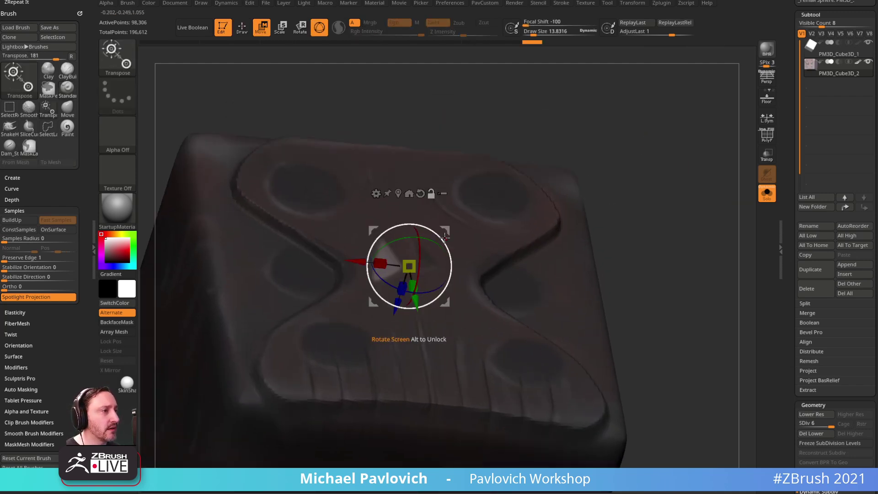
alt+click(251, 364)
alt+click(380, 259)
drag(651, 167, 693, 148)
drag(401, 238, 405, 236)
drag(532, 145, 581, 164)
drag(401, 239, 403, 244)
shift+drag(490, 162, 490, 137)
drag(413, 223, 414, 221)
key(q)
- Divide the painted copy to subdivision level 7 and frame its skull face
drag(611, 141, 666, 160)
key(f)
mouse_move(672, 82)
mouse_down()
mouse_move(686, 151)
mouse_move(757, 182)
mouse_move(663, 206)
mouse_move(670, 193)
mouse_up()
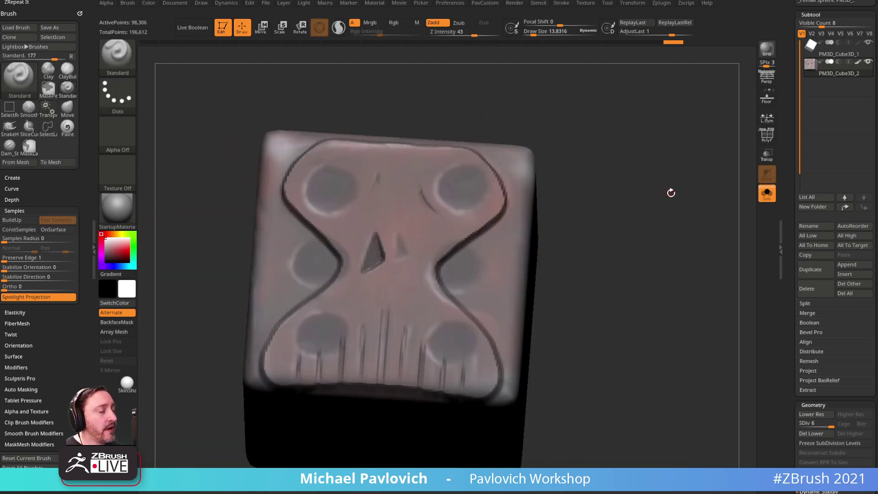
key(ctrl+d)
drag(615, 220, 595, 211)
key(f)
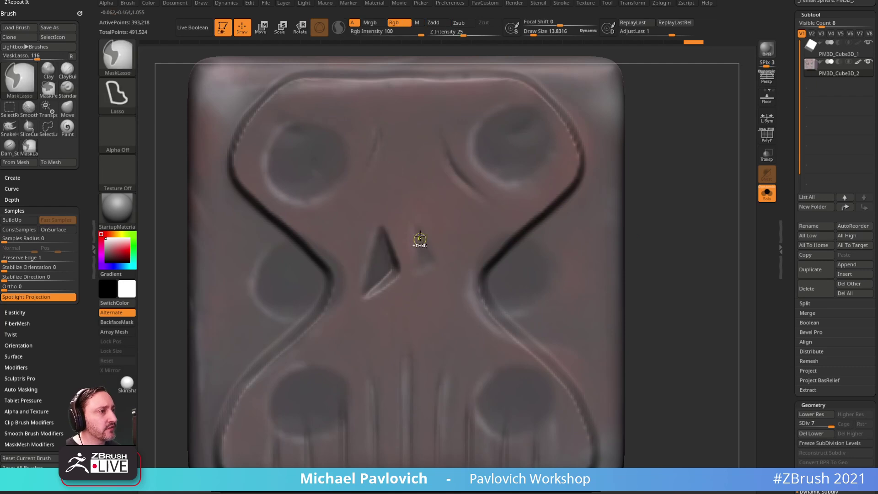
- Lasso the right triangular nose opening and invert the mask so only that triangle stays editable
ctrl+drag(439, 260, 440, 288)
mouse_move(635, 229)
alt+mouse_down()
mouse_move(638, 145)
mouse_move(657, 154)
alt+mouse_up()
mouse_move(563, 341)
ctrl+mouse_down()
mouse_move(272, 443)
mouse_move(571, 429)
ctrl+mouse_up()
mouse_move(630, 182)
alt+mouse_down()
mouse_move(631, 215)
mouse_move(653, 259)
mouse_move(603, 206)
alt+mouse_up()
key(ctrl+z)
mouse_move(559, 304)
ctrl+mouse_down()
mouse_move(415, 275)
mouse_move(558, 415)
ctrl+mouse_up()
mouse_move(603, 204)
mouse_down()
mouse_move(433, 271)
mouse_move(608, 248)
mouse_move(634, 292)
mouse_up()
key(f)
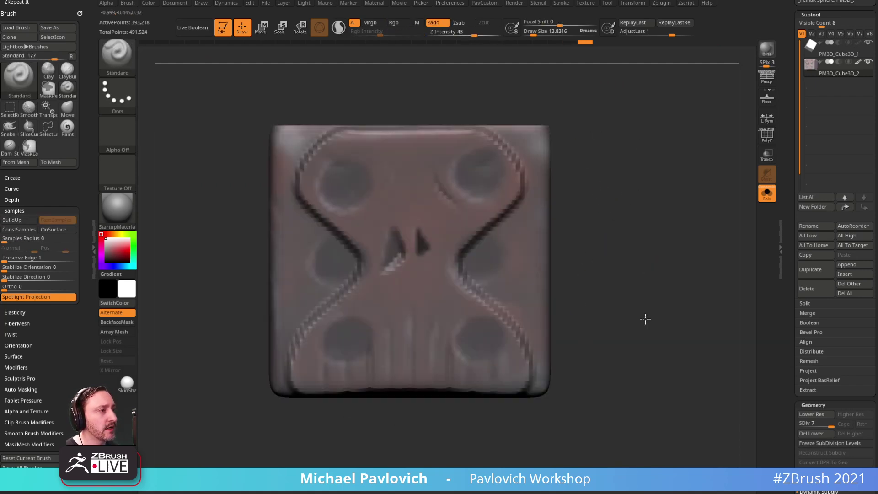
key(f)
ctrl+click(674, 212)
mouse_move(677, 210)
alt+mouse_down()
mouse_move(723, 235)
mouse_move(692, 205)
alt+mouse_up()
- Place the Move gizmo on the right nose opening, orient it to the surface and push the triangle inward
key(w)
alt+click(402, 256)
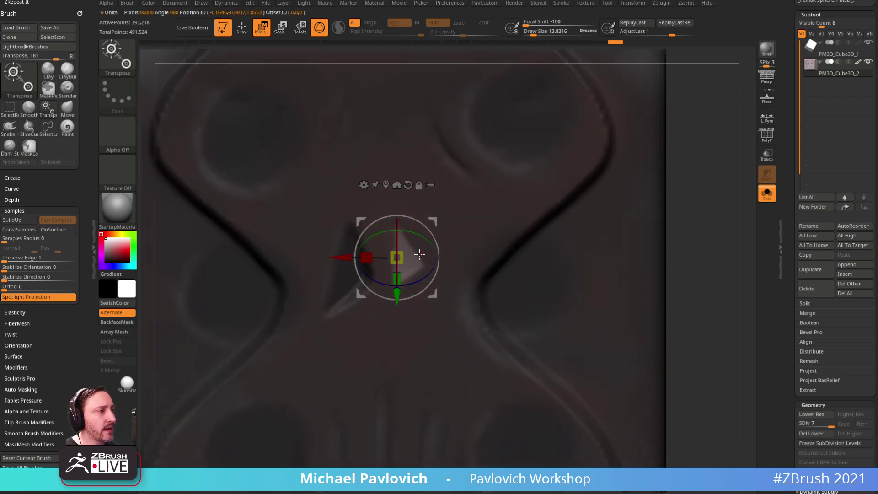
alt+click(291, 354)
alt+click(394, 255)
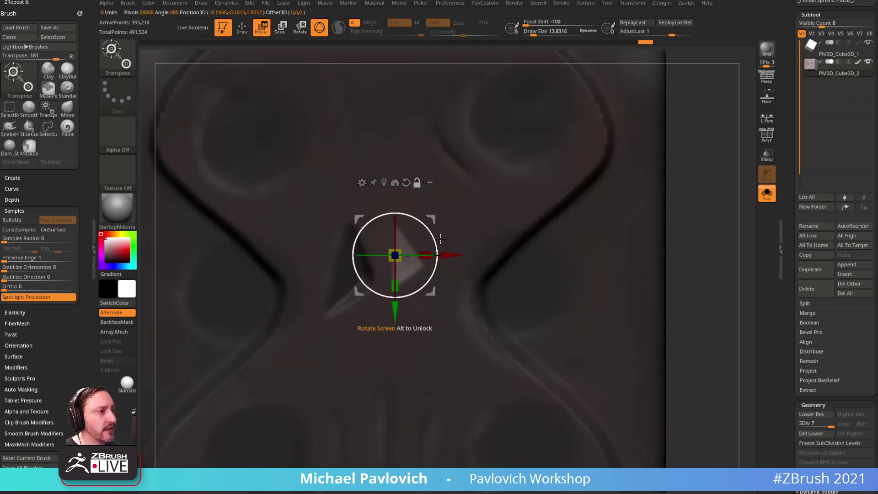
drag(576, 199, 657, 161)
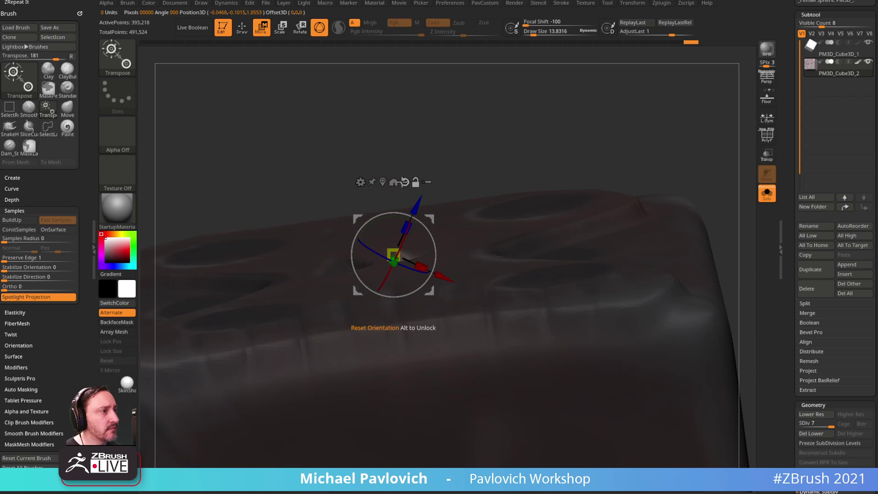
key(q)
mouse_move(553, 191)
mouse_down()
mouse_move(647, 146)
mouse_move(663, 189)
mouse_move(421, 276)
mouse_up()
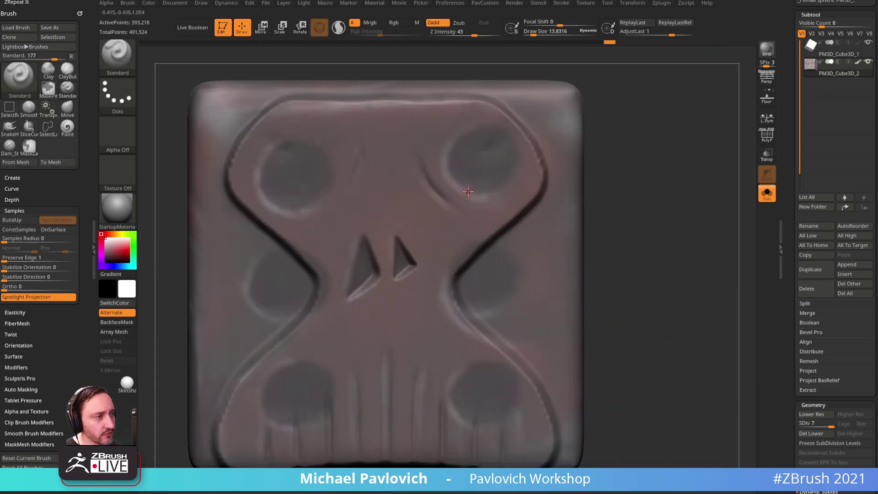
- Inspect the painted copy's sculpted form with its polypaint hidden, and turn the polypaint back on
mouse_move(646, 242)
mouse_down()
mouse_move(673, 147)
mouse_move(676, 181)
mouse_move(674, 169)
mouse_move(637, 172)
mouse_move(649, 167)
mouse_move(646, 213)
mouse_move(638, 196)
mouse_move(700, 191)
mouse_move(682, 178)
mouse_move(705, 190)
mouse_move(668, 198)
mouse_move(675, 176)
mouse_move(668, 198)
mouse_up()
click(858, 62)
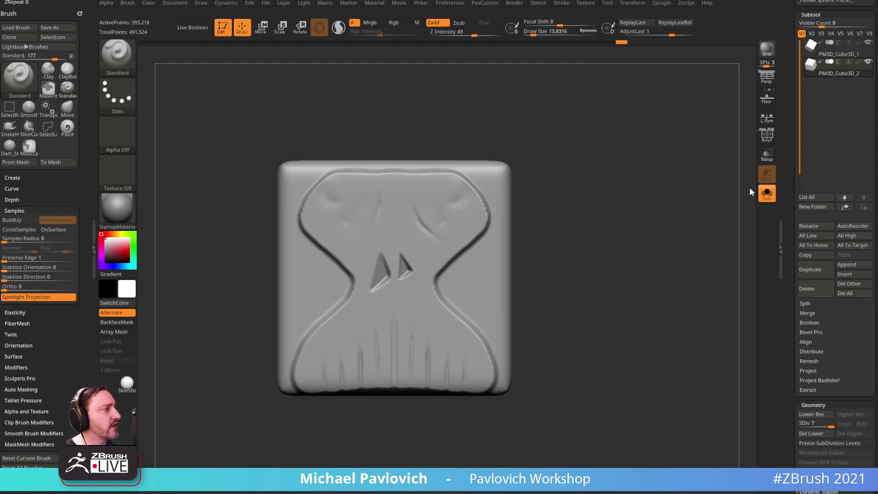
alt+drag(627, 175, 635, 197)
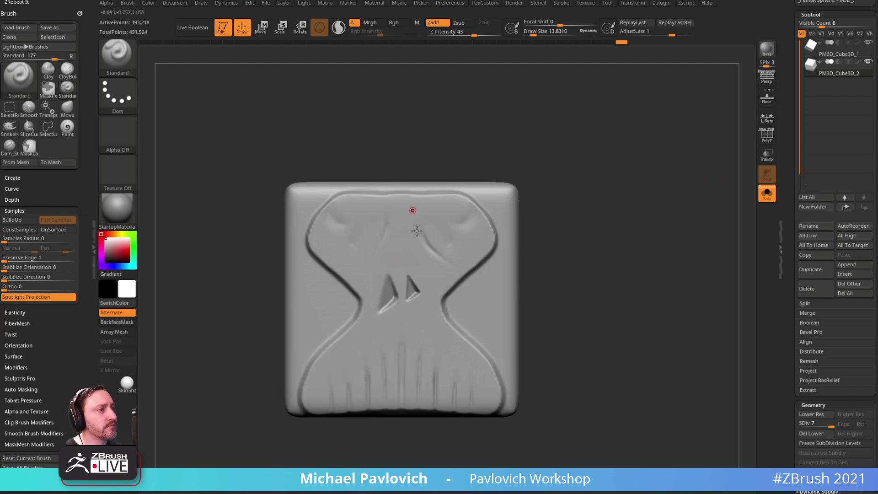
click(430, 240)
click(858, 63)
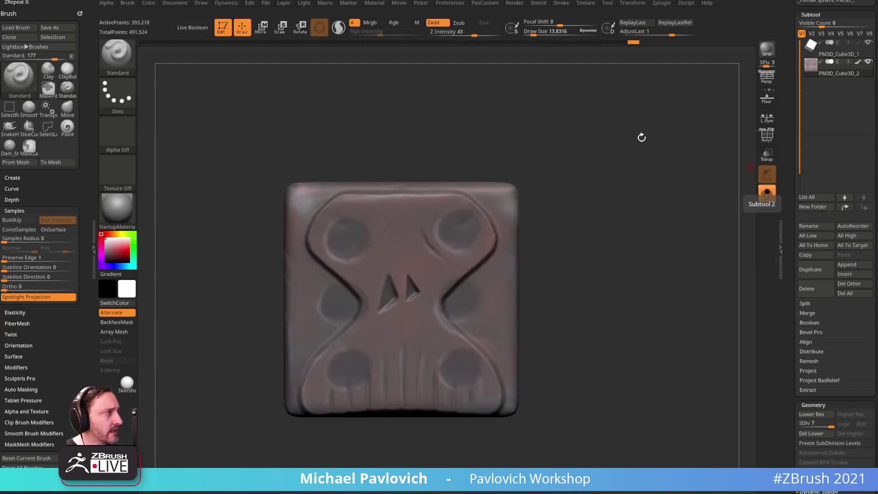
- Switch to the Clay brush, try stamping the upper-left eye socket, and disable Rgb painting
key(2)
alt+drag(557, 187, 552, 176)
key(s)
key(s)
drag(341, 227, 345, 225)
key(ctrl+z)
key(ctrl+z)
click(398, 25)
- Try stamping the upper-left eye socket with Clay again, setting the draw size to about 91
drag(343, 227, 342, 227)
key(ctrl+z)
key(s)
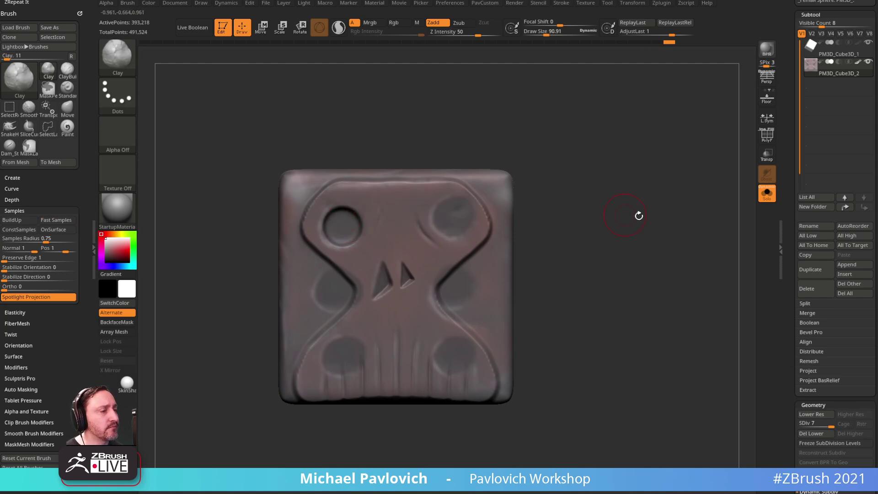
key(ctrl+z)
key(ctrl+z)
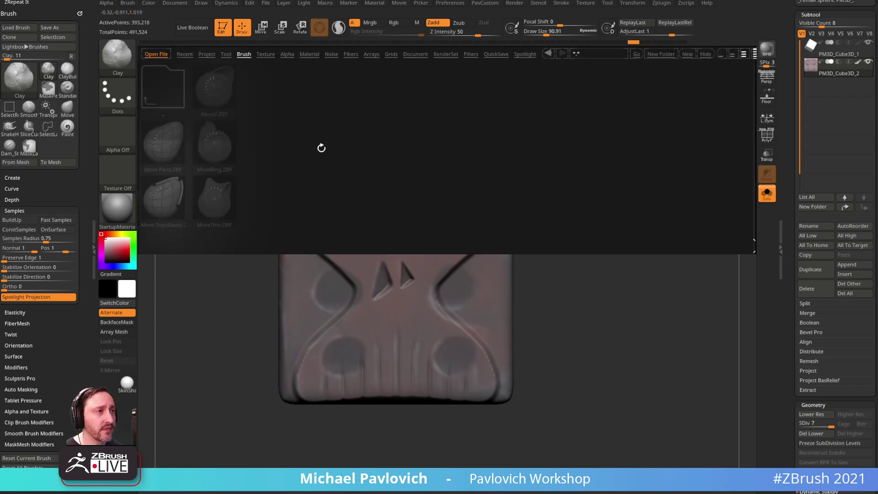
- Load the TrimHole brush from the Trim brush folder and try cutting the upper-left eye socket with it
click(525, 190)
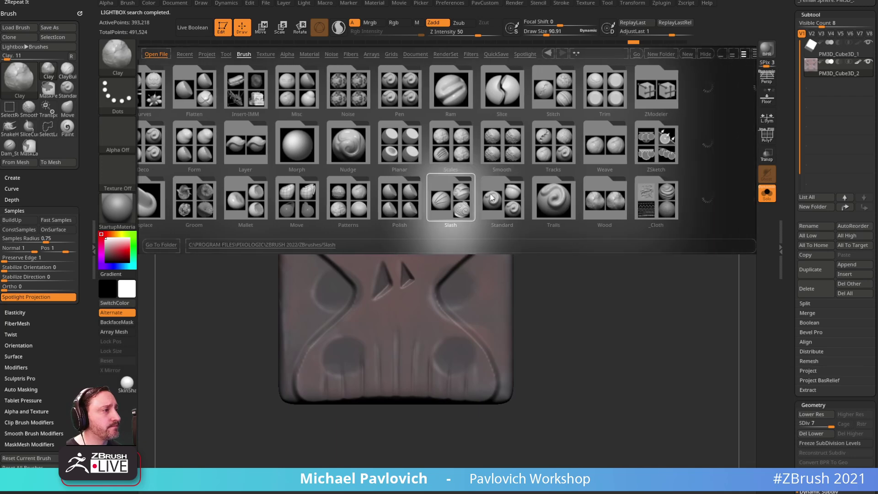
click(591, 99)
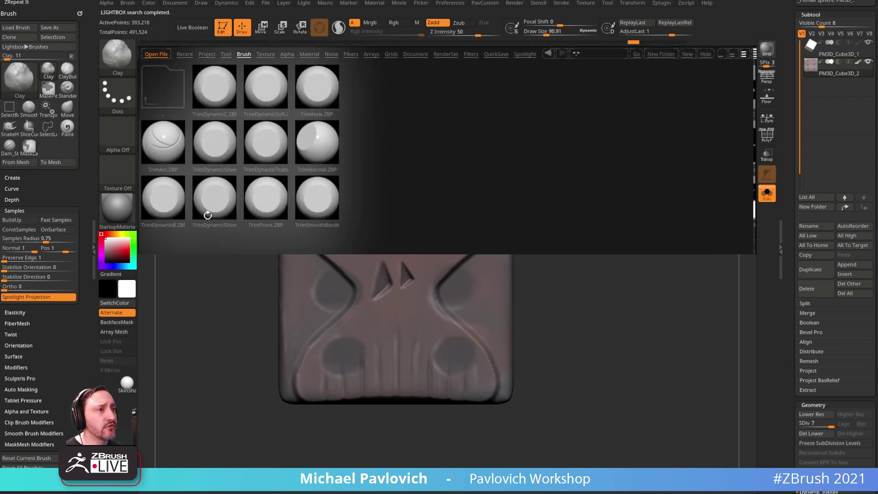
double_click(326, 96)
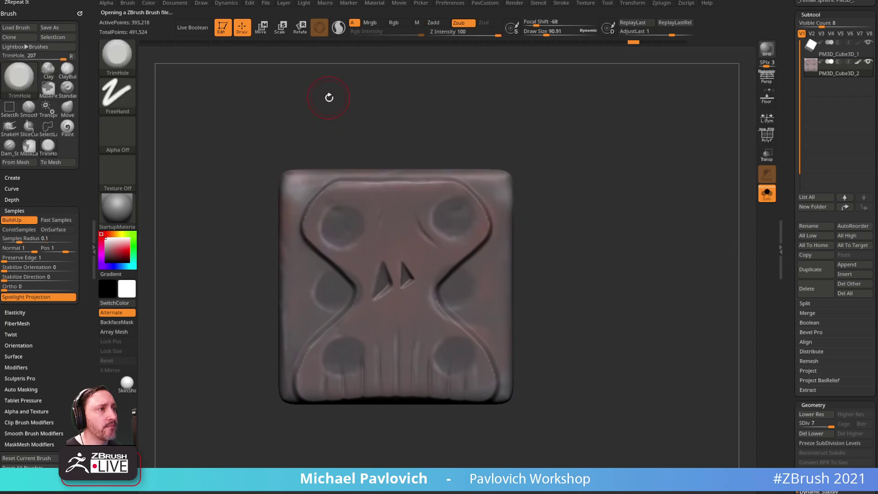
drag(348, 231, 347, 226)
mouse_move(439, 158)
mouse_down()
mouse_move(470, 137)
mouse_move(516, 131)
mouse_move(502, 143)
mouse_up()
key(s)
mouse_move(362, 213)
mouse_down()
mouse_move(361, 206)
mouse_move(331, 230)
mouse_up()
key(ctrl+z)
key(ctrl+z)
- Try more TrimHole cuts on the upper-left eye socket, reducing the draw size to about 99
mouse_move(553, 150)
mouse_down()
mouse_move(568, 158)
mouse_move(598, 151)
mouse_move(529, 133)
mouse_move(621, 173)
mouse_move(620, 182)
mouse_up()
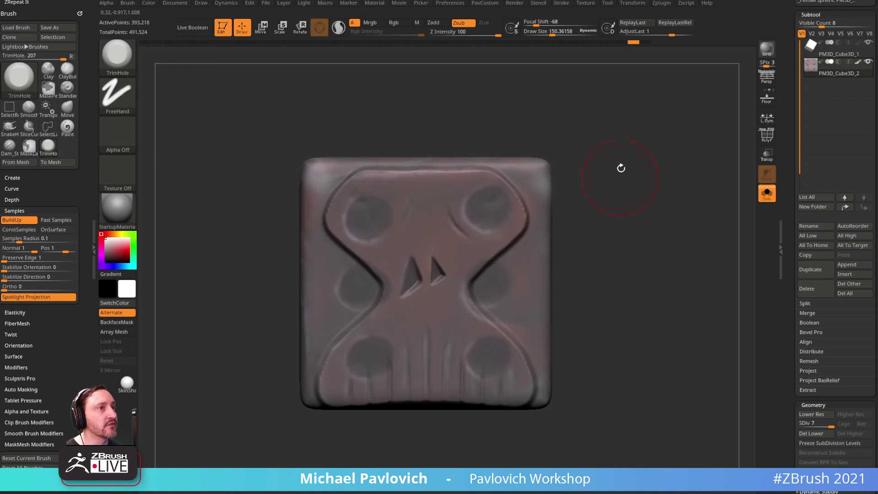
drag(365, 219, 369, 219)
key(ctrl+z)
key(s)
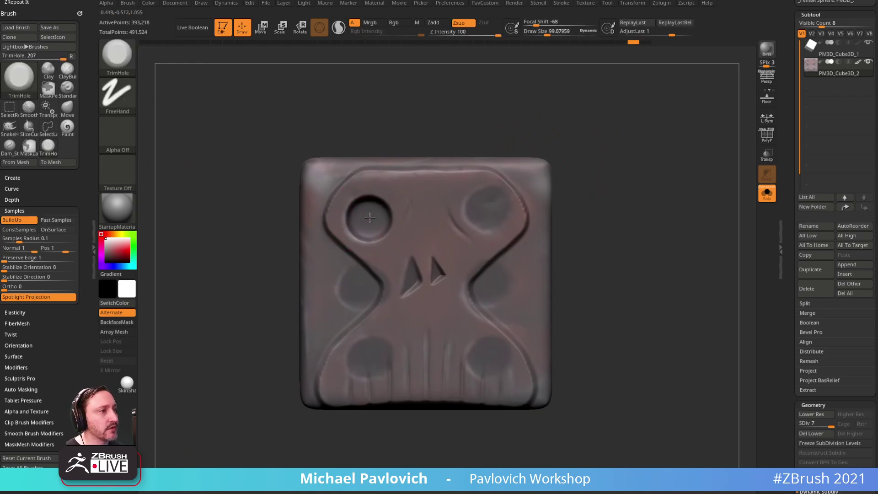
key(ctrl+z)
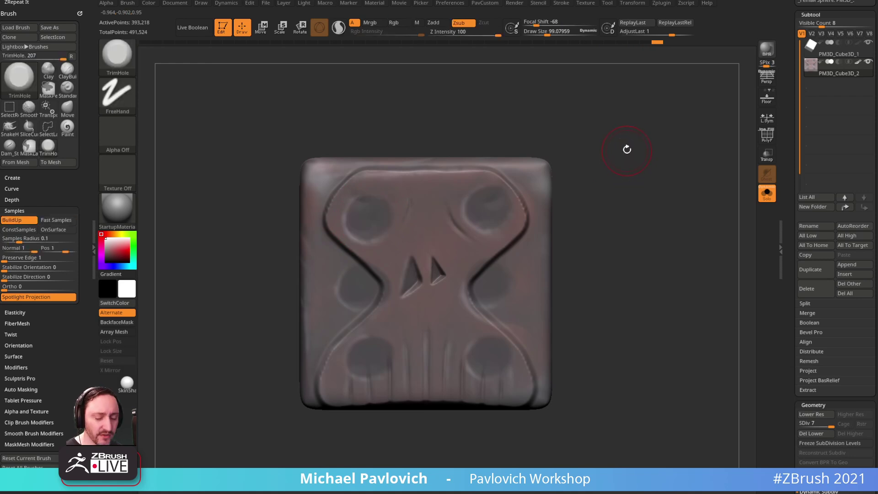
- Switch back to the Clay brush and carve the upper pair of eye sockets inward with repeated symmetrical stamps
key(b)
key(c)
key(l)
alt+click(367, 218)
alt+click(368, 218)
alt+click(368, 218)
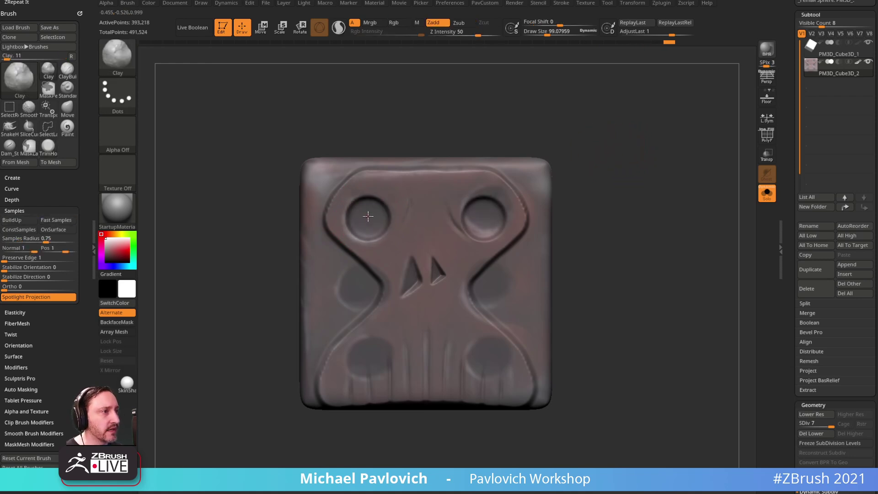
- Carve the middle and lower pairs of round sockets inward with Clay and show both subtools together
alt+drag(572, 189, 564, 162)
alt+click(345, 264)
alt+click(350, 263)
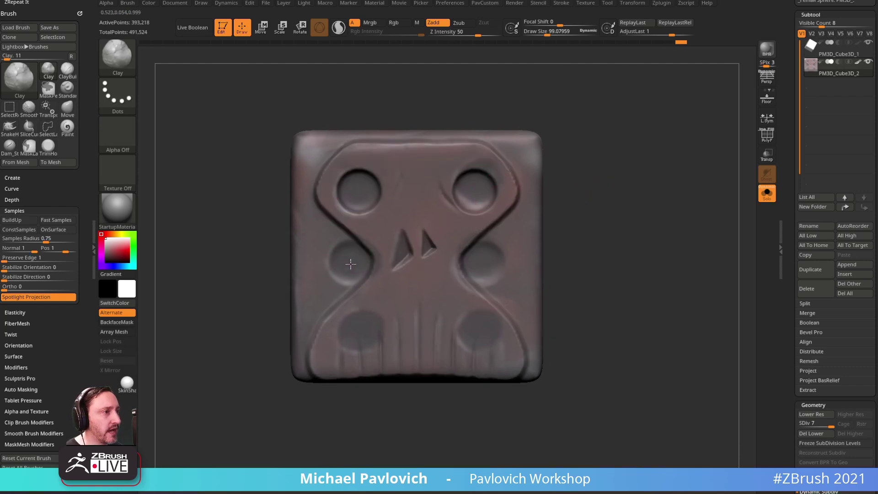
alt+click(349, 262)
alt+click(351, 262)
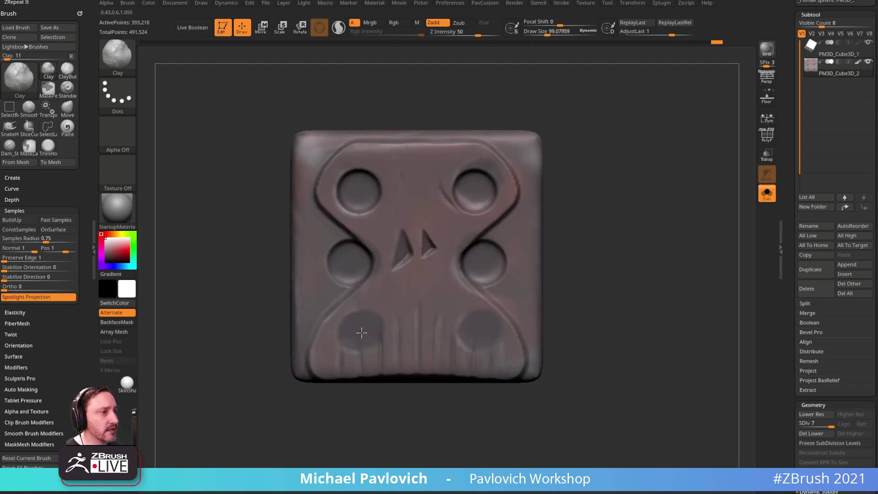
alt+click(362, 333)
alt+click(362, 333)
alt+click(362, 333)
mouse_move(656, 198)
alt+mouse_down()
mouse_move(692, 192)
mouse_move(649, 218)
mouse_move(668, 206)
mouse_move(668, 217)
alt+mouse_up()
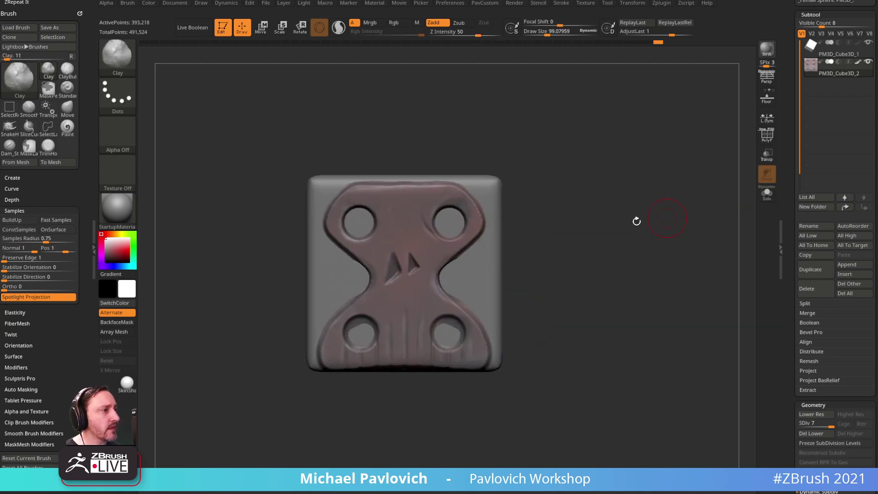
- Switch to the Standard brush with a draw size of about 87 and select the original cube, PM3D_Cube3D_1
key(b)
key(s)
key(t)
key(s)
click(485, 273)
alt+click(484, 272)
alt+drag(561, 237, 540, 246)
drag(587, 219, 453, 240)
drag(636, 174, 700, 148)
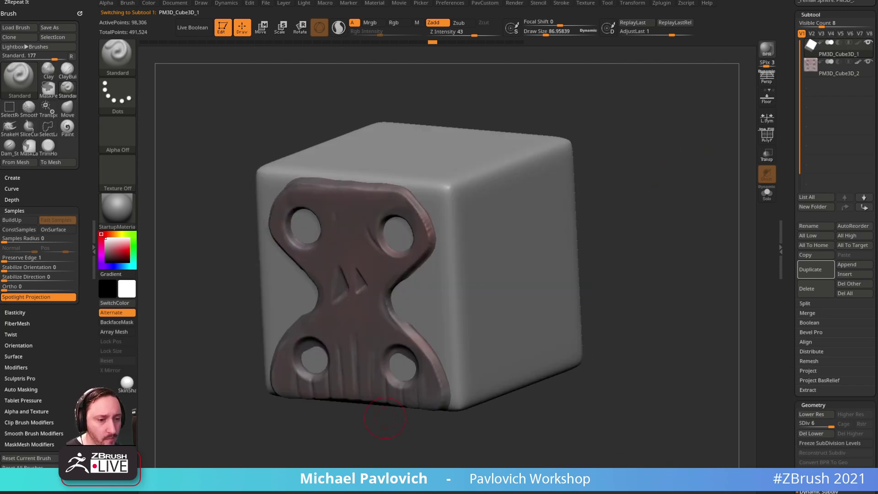
- Enlarge the Dice.jpg reference window and examine the carved sockets and edges of the dice
key(alt+Tab)
drag(310, 101, 372, 89)
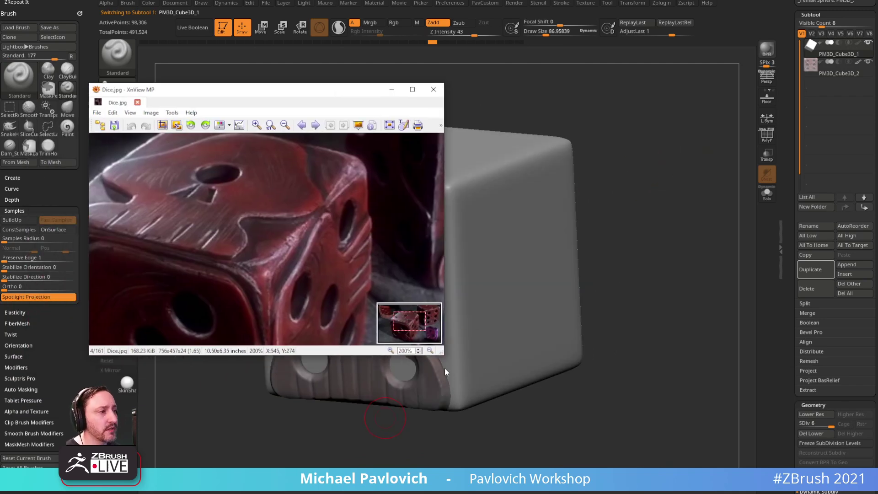
drag(443, 353, 557, 442)
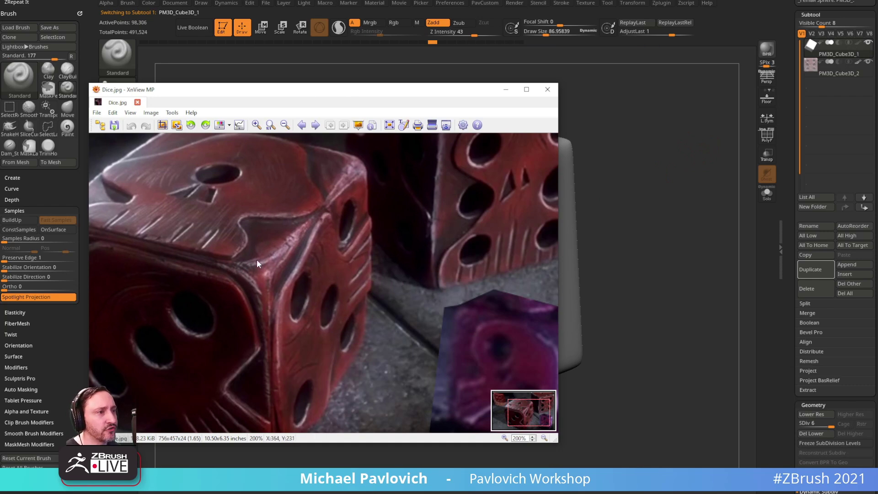
drag(353, 89, 383, 493)
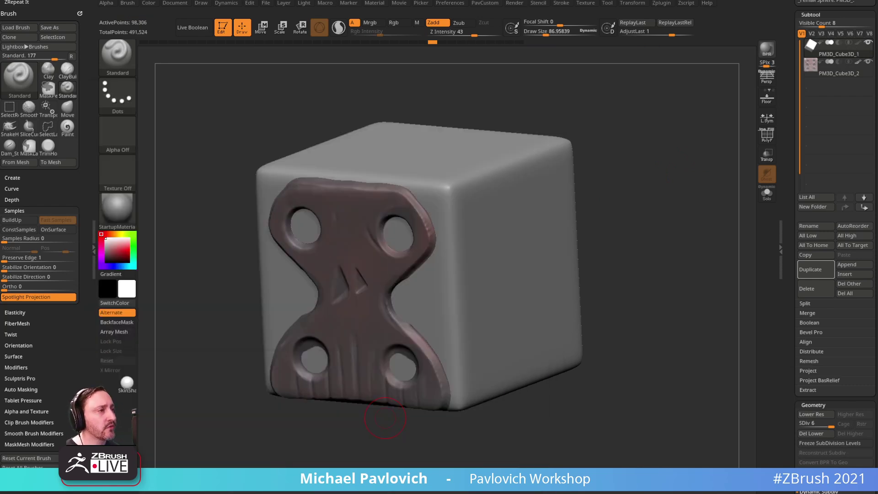
- Switch to the Clay brush with a draw size of about 65 and try a short stroke near the cube's upper front edge
drag(679, 124, 691, 105)
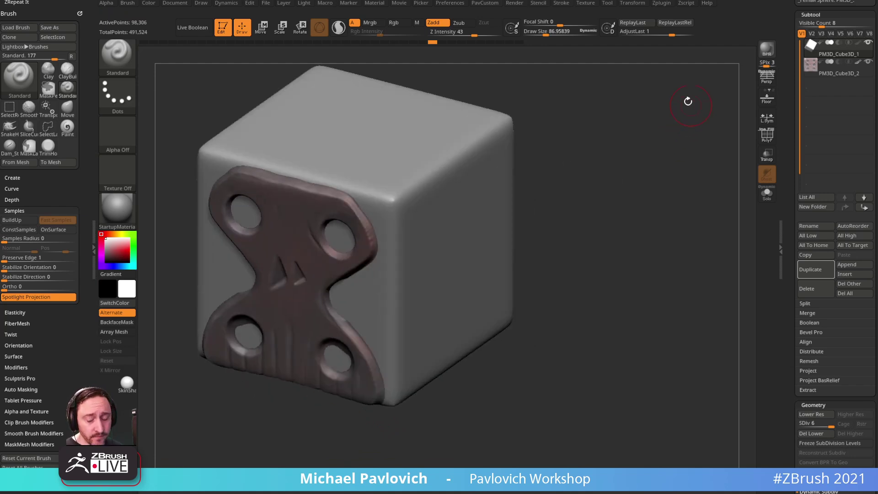
key(b)
key(c)
key(l)
mouse_move(669, 141)
alt+mouse_down()
mouse_move(684, 133)
mouse_move(679, 158)
alt+mouse_up()
drag(413, 170, 411, 180)
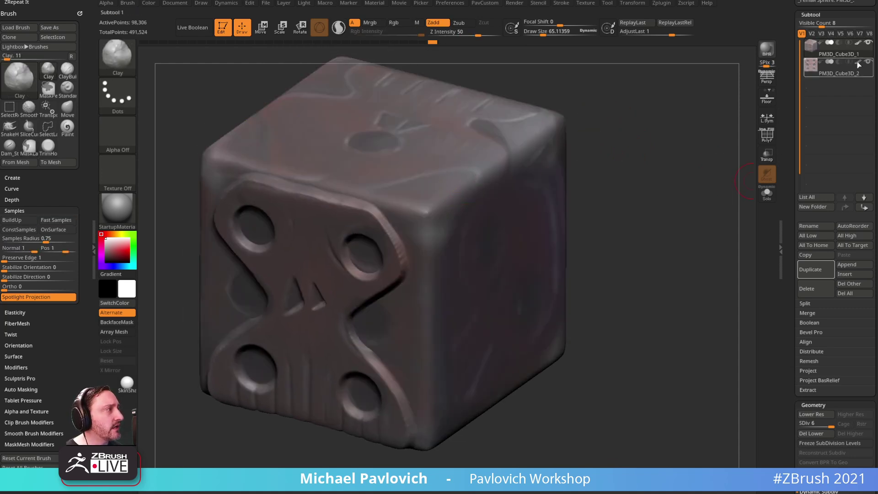
- Hide the polypaint on both subtools and set the original cube's Thick Skin thickness to about 16.4
click(858, 62)
click(859, 43)
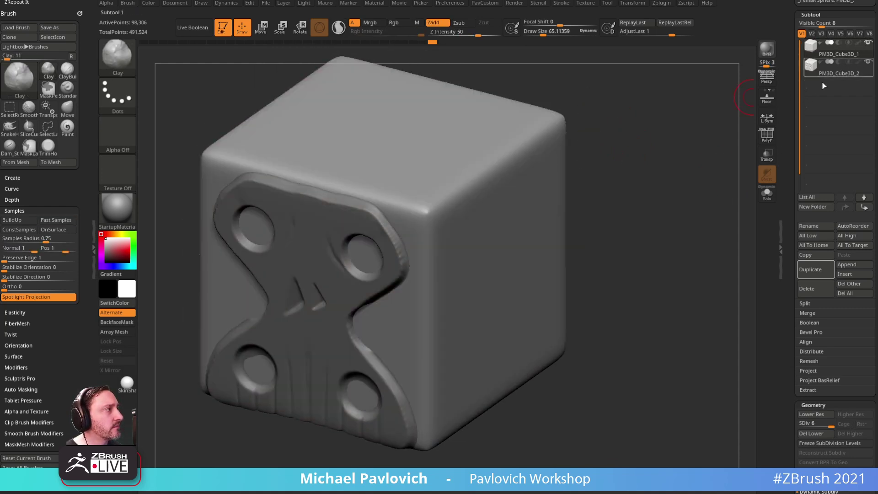
scroll(790, 108, down, 10)
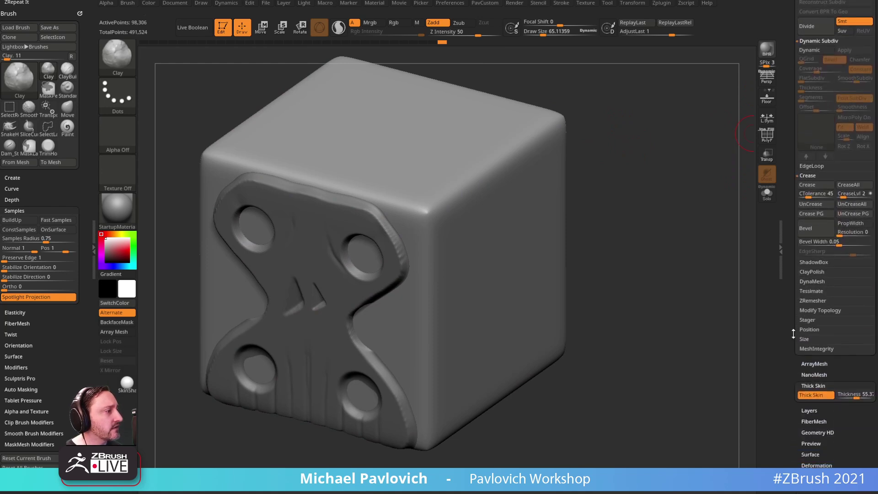
drag(856, 399, 853, 398)
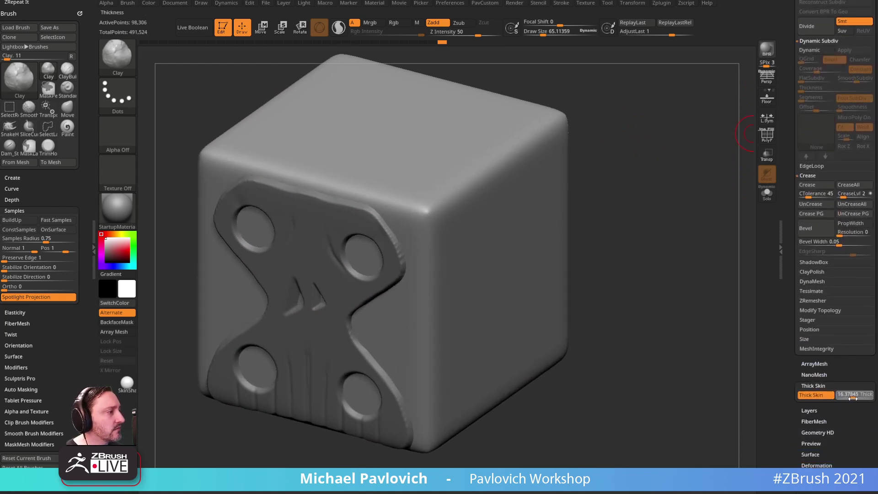
- Isolate the original cube with Solo and subdivide it once after trying Clay strokes on its upper front edge
click(423, 211)
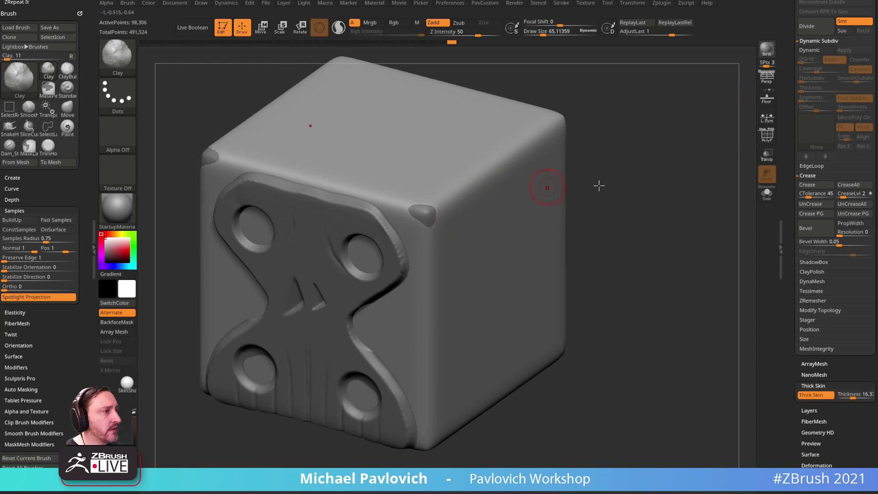
key(ctrl+z)
click(767, 194)
mouse_move(421, 216)
mouse_down()
mouse_move(436, 211)
mouse_move(429, 218)
mouse_move(368, 201)
mouse_up()
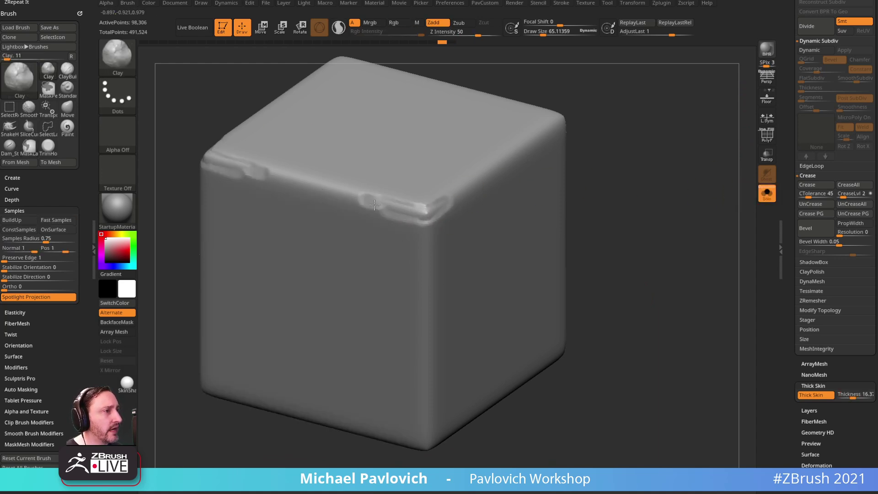
key(ctrl+z)
key(ctrl+d)
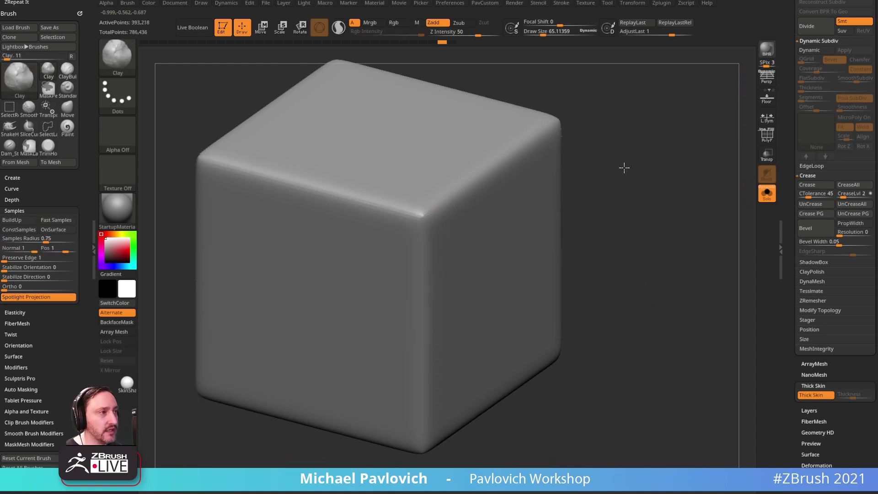
- Reactivate Thick Skin on the subdivided cube and reduce the Clay brush's draw size
key([)
drag(379, 212, 376, 210)
key(ctrl+z)
click(817, 396)
click(817, 397)
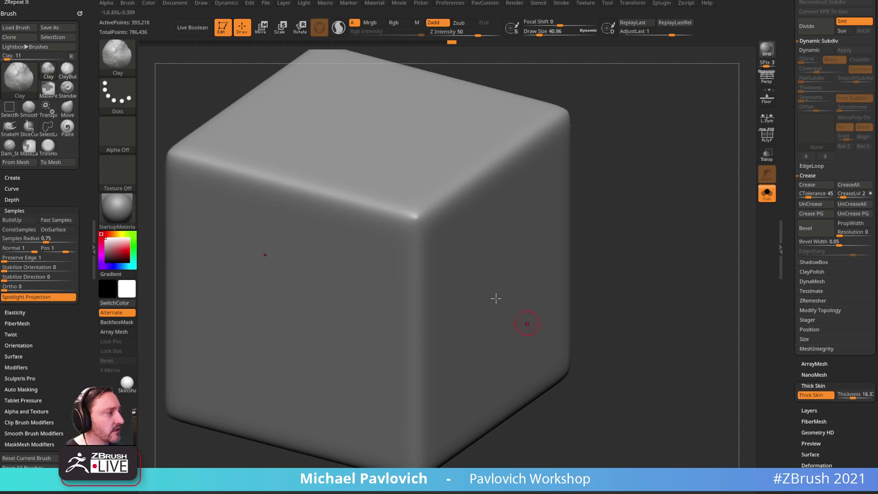
key([)
key(ctrl+z)
- Build up the cube's upper front corner with Clay strokes at draw sizes of about 38 and 24
key(s)
drag(413, 229, 416, 229)
key(s)
drag(377, 209, 375, 208)
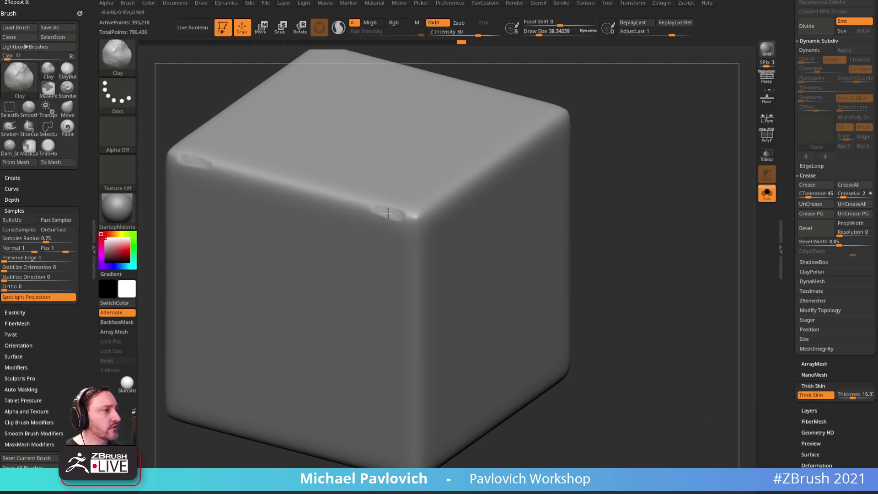
click(409, 222)
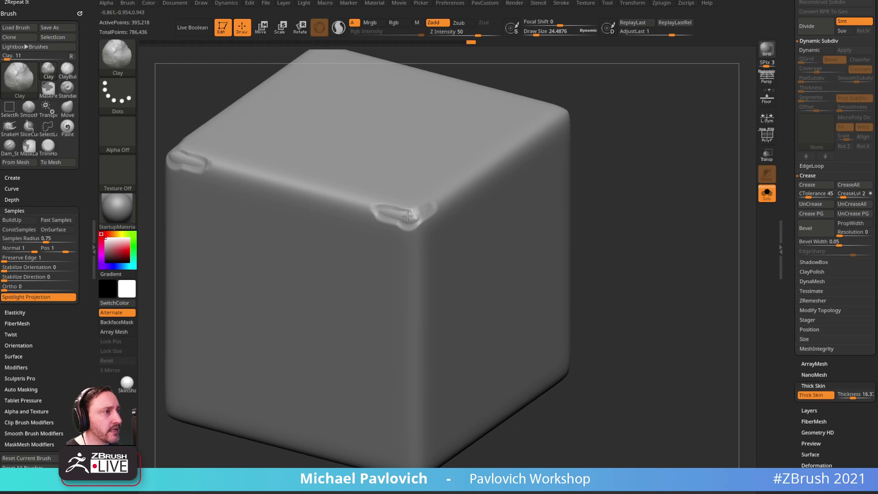
drag(425, 214, 437, 205)
- Extend the raised Clay patch along the upper front edge with Z Intensity 66 and a draw size of about 46
key(s)
drag(431, 206, 434, 206)
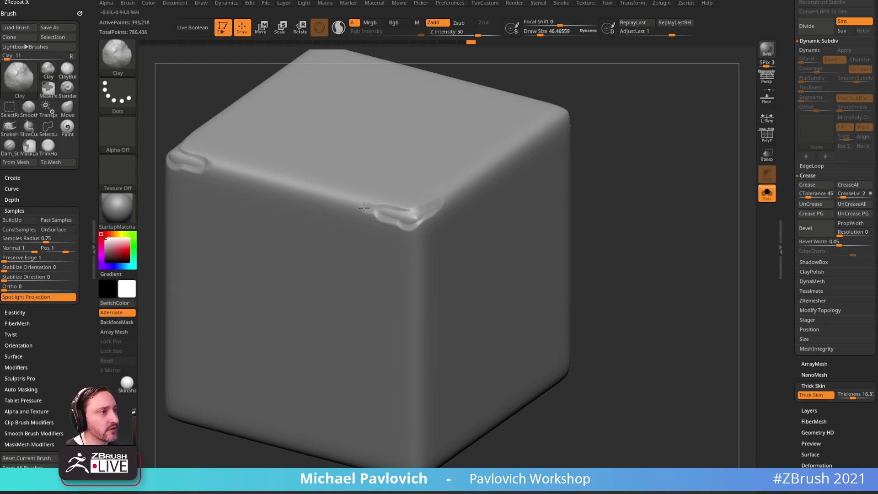
drag(482, 38, 486, 36)
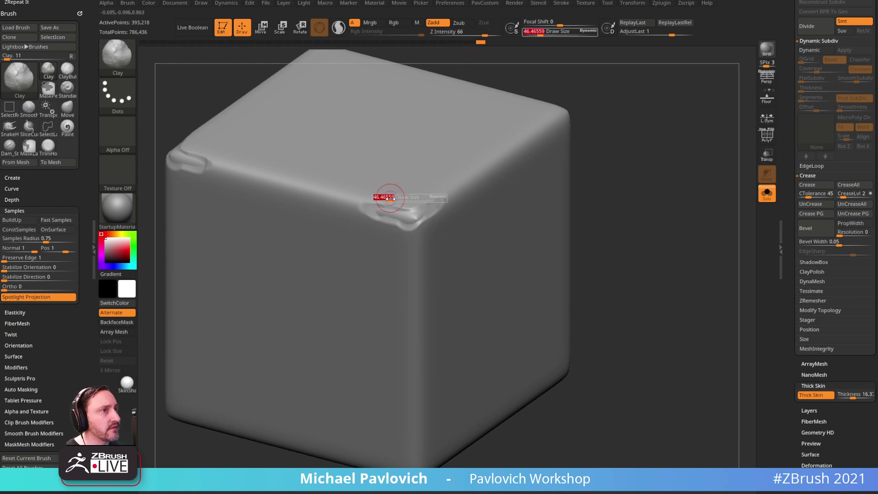
key(bracketleft)
key(bracketleft)
key(bracketleft)
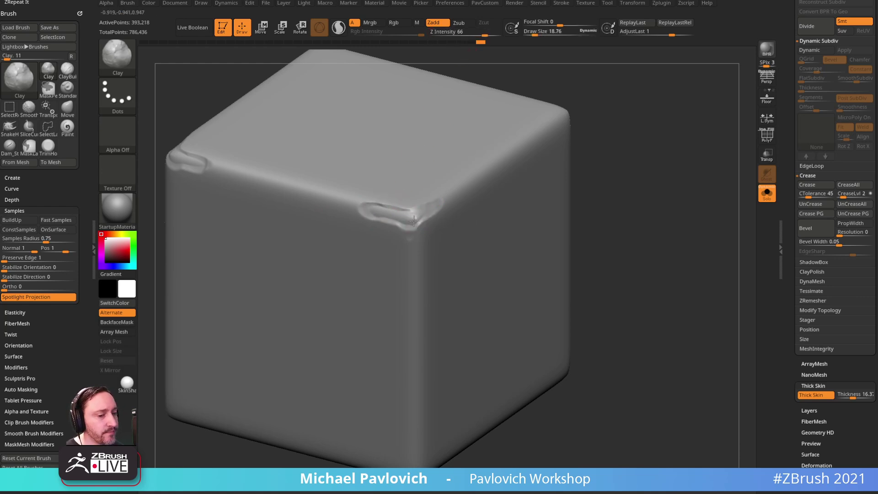
- Set the Thick Skin thickness to about 7.8 and build Clay ridges along the three edges meeting at the upper front corner
drag(854, 396, 850, 398)
key(bracketright)
key(bracketright)
drag(673, 122, 463, 228)
drag(617, 146, 619, 165)
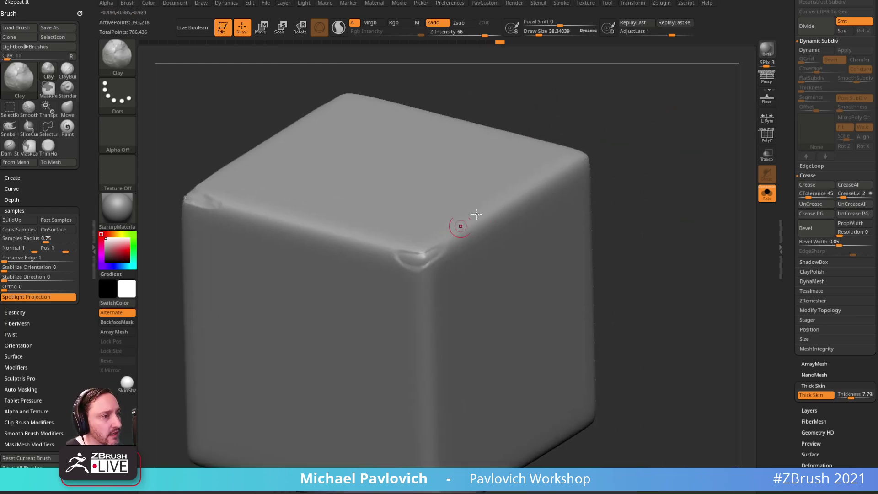
ctrl+right_drag(454, 232, 506, 208)
key(bracketleft)
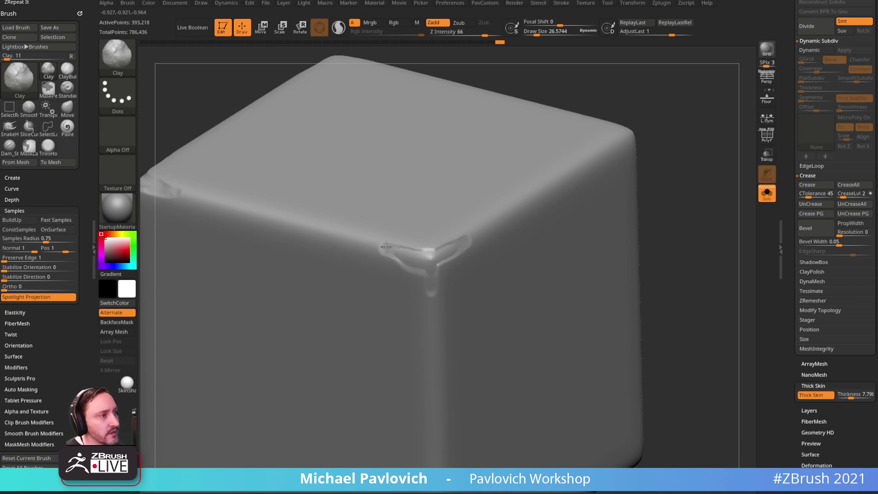
drag(383, 247, 404, 251)
- Turn off Solo and select the copied cube, PM3D_Cube3D_2, to check the corner ridges against the skull
key(f)
click(767, 193)
mouse_move(658, 174)
mouse_down()
mouse_move(723, 171)
mouse_move(641, 183)
mouse_move(673, 174)
mouse_move(661, 155)
mouse_up()
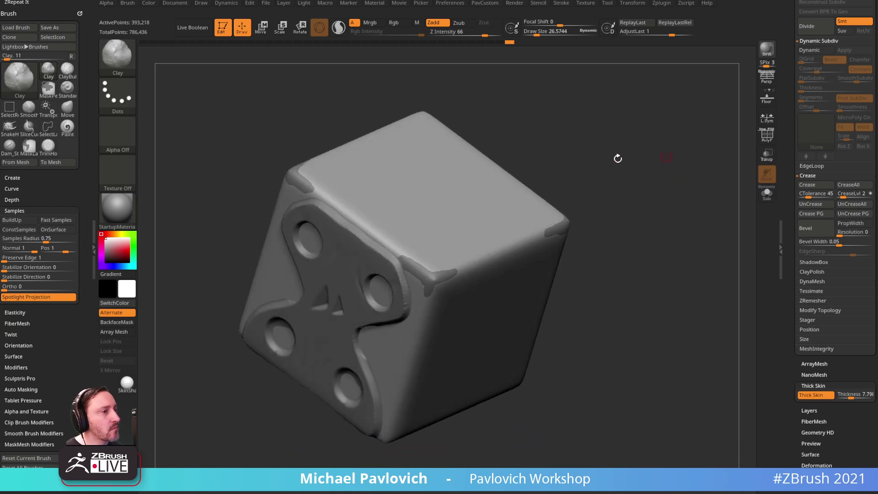
alt+click(374, 255)
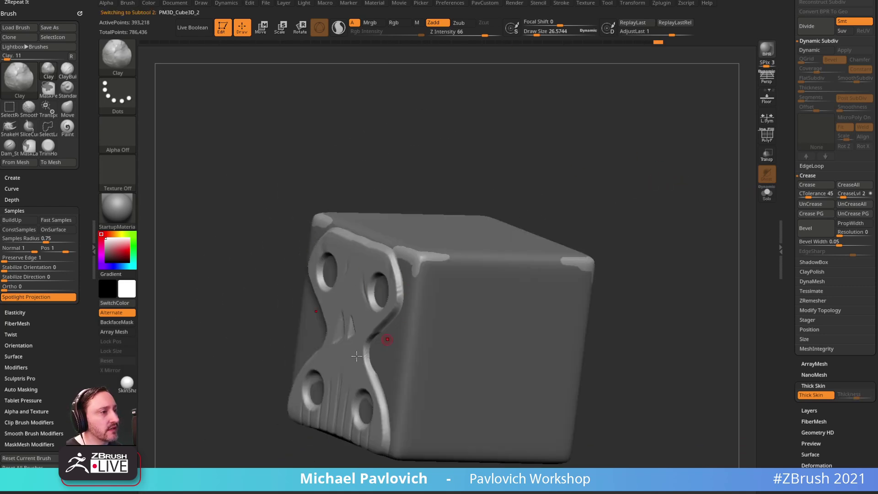
right_drag(382, 342, 358, 281)
drag(580, 209, 461, 270)
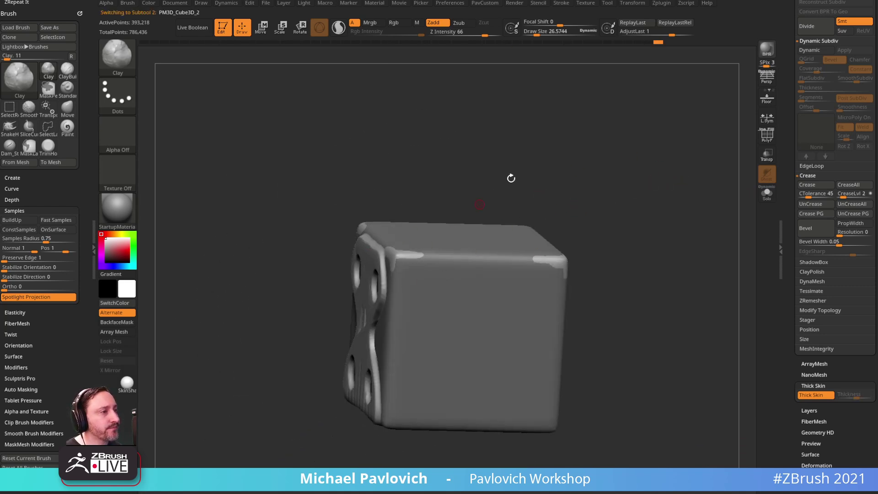
drag(496, 188, 393, 274)
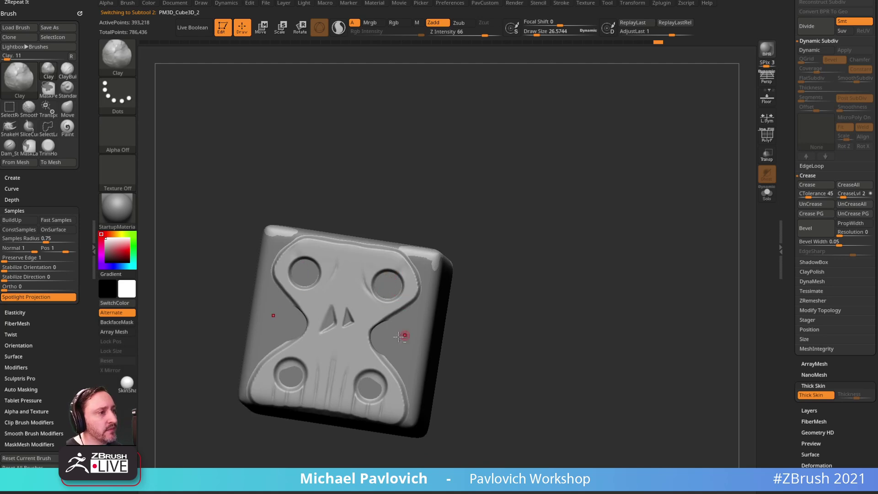
drag(544, 258, 539, 262)
mouse_move(613, 179)
mouse_down()
mouse_move(633, 172)
mouse_move(602, 174)
mouse_up()
- Build up the copied cube's upper corners with Clay strokes at draw sizes of about 72 and 59
key(b)
key(s)
key(t)
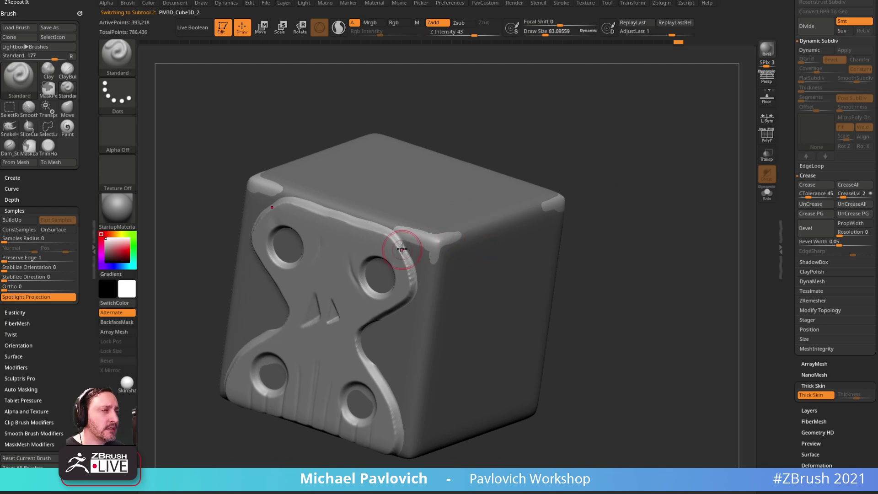
key(b)
key(c)
key(l)
right_drag(426, 220, 417, 204)
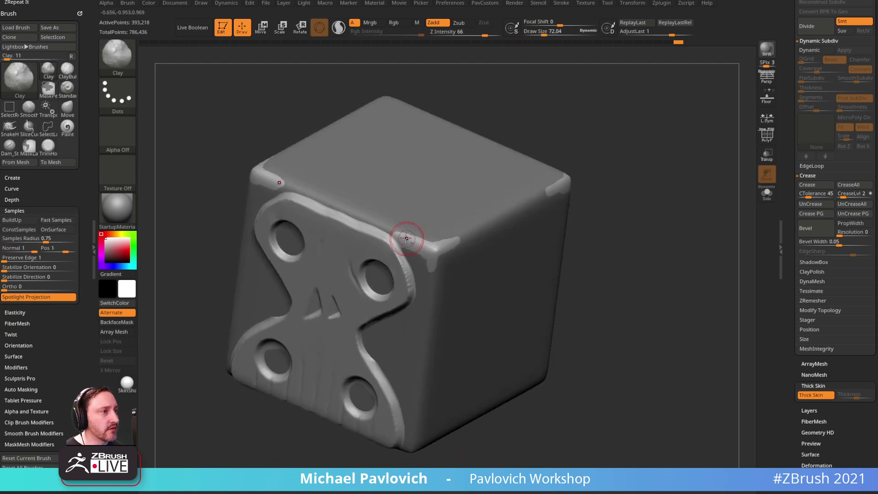
drag(405, 241, 429, 246)
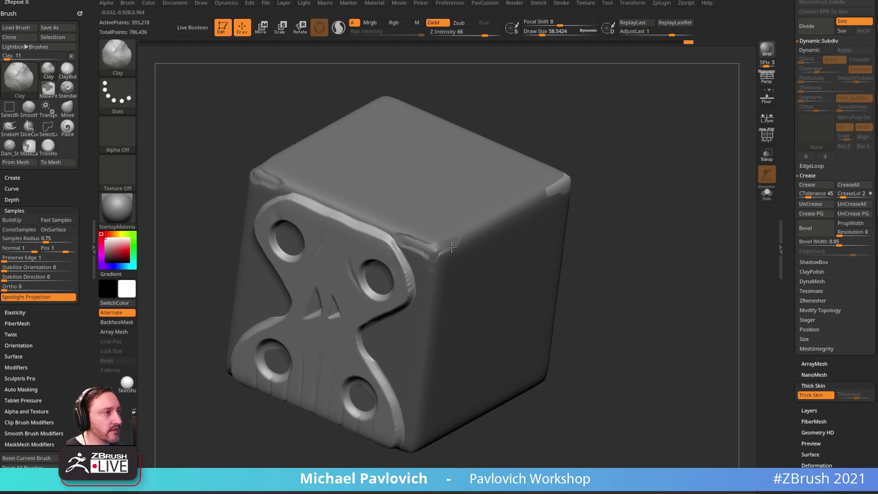
mouse_move(727, 146)
mouse_down()
mouse_move(693, 129)
mouse_move(663, 151)
mouse_up()
drag(527, 219, 566, 201)
drag(723, 151, 701, 125)
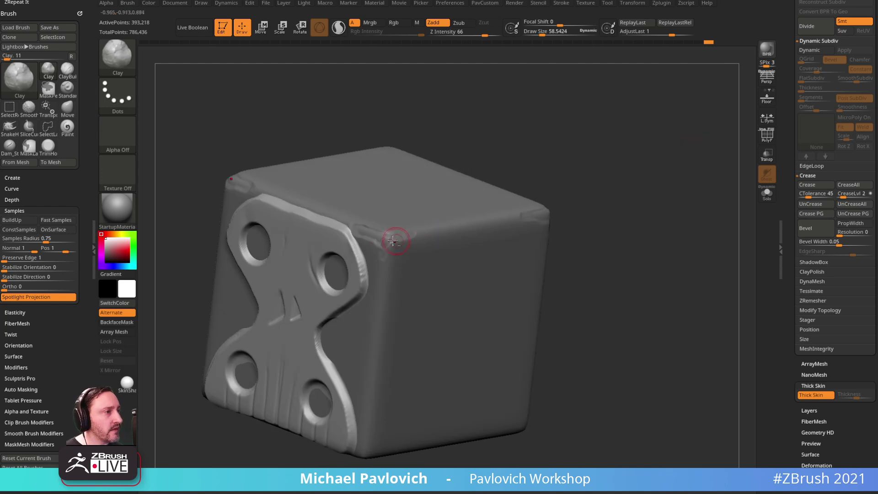
- Select the original cube, PM3D_Cube3D_1, and carve a round socket beside the skull's waist with Clay at a draw size of about 108
key(b)
key(s)
key(t)
key(s)
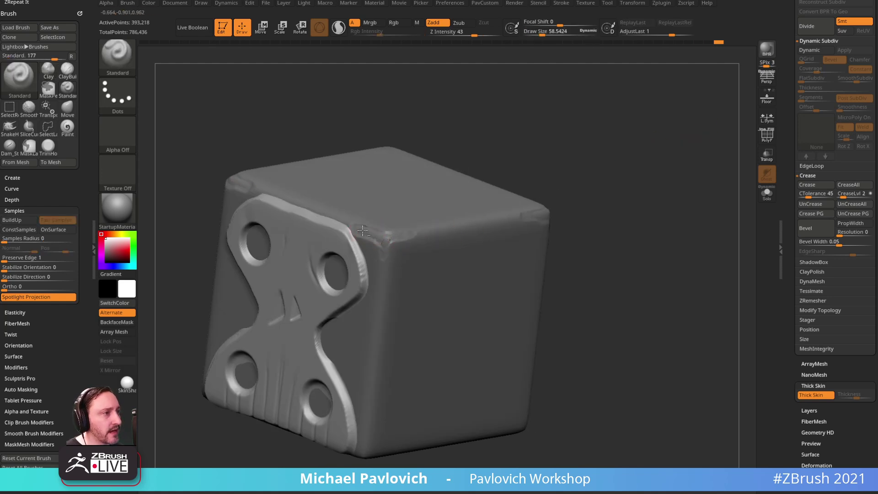
alt+click(366, 231)
key(b)
key(c)
key(l)
mouse_move(485, 136)
mouse_down()
mouse_move(619, 112)
mouse_move(658, 114)
mouse_move(619, 99)
mouse_up()
key(s)
mouse_move(391, 277)
mouse_down()
mouse_move(385, 284)
mouse_move(384, 272)
mouse_move(389, 281)
mouse_up()
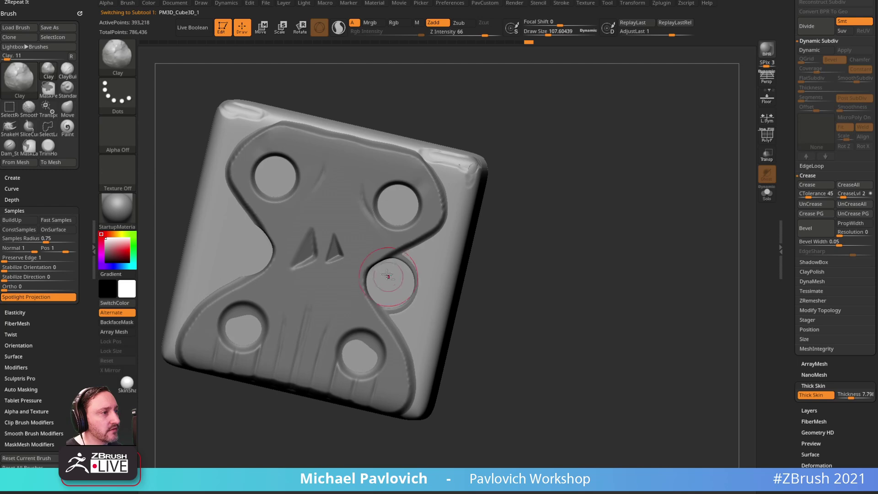
- Turn off Thick Skin on the original cube and deepen the new side socket with Clay at a draw size of about 72
drag(534, 193, 527, 229)
click(767, 192)
click(767, 192)
click(812, 394)
alt+drag(702, 310, 690, 312)
key(s)
mouse_move(401, 300)
mouse_down()
mouse_move(409, 304)
mouse_move(397, 304)
mouse_up()
key(s)
alt+drag(426, 280, 423, 271)
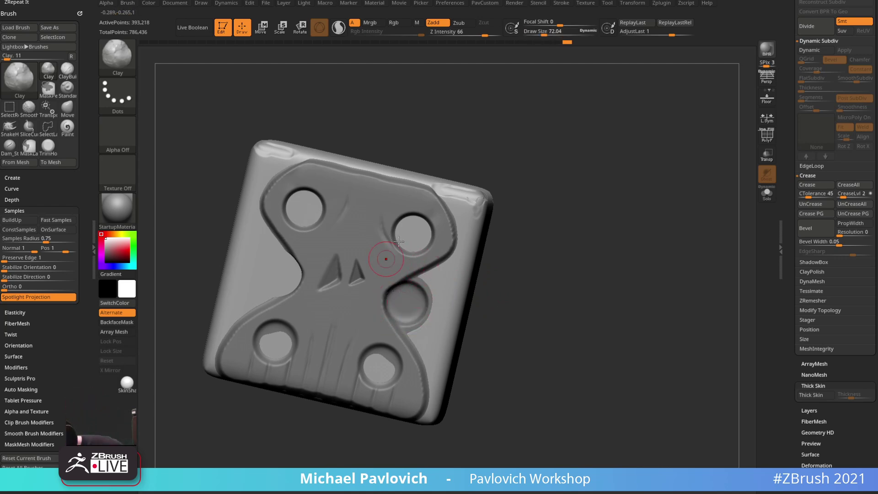
- Carve a matching socket on the opposite side of the skull's waist and deepen the four corner sockets with Clay
mouse_move(541, 176)
mouse_down()
mouse_move(578, 179)
mouse_move(563, 172)
mouse_up()
key(s)
mouse_move(317, 273)
mouse_down()
mouse_move(309, 285)
mouse_move(320, 278)
mouse_move(302, 275)
mouse_up()
key(s)
mouse_move(583, 165)
mouse_down()
mouse_move(561, 170)
mouse_move(586, 161)
mouse_up()
key(s)
mouse_move(381, 387)
alt+mouse_down()
mouse_move(377, 377)
mouse_move(390, 378)
alt+mouse_up()
alt+drag(281, 343, 283, 357)
alt+drag(322, 217, 320, 213)
alt+drag(411, 238, 424, 251)
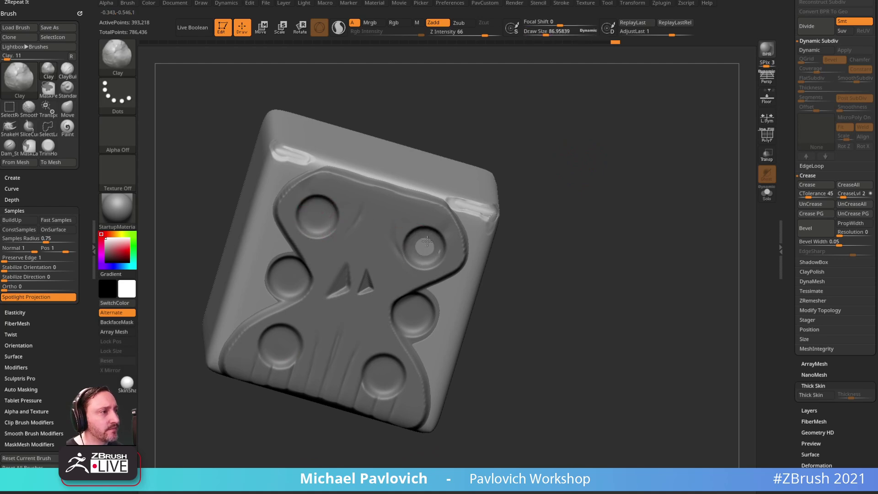
- Examine the six-socket skull face straight on and at an angle, and switch to the Standard brush
drag(594, 192, 326, 228)
mouse_move(599, 201)
mouse_down()
mouse_move(531, 221)
mouse_move(601, 159)
mouse_move(669, 134)
mouse_move(594, 195)
mouse_move(647, 202)
mouse_up()
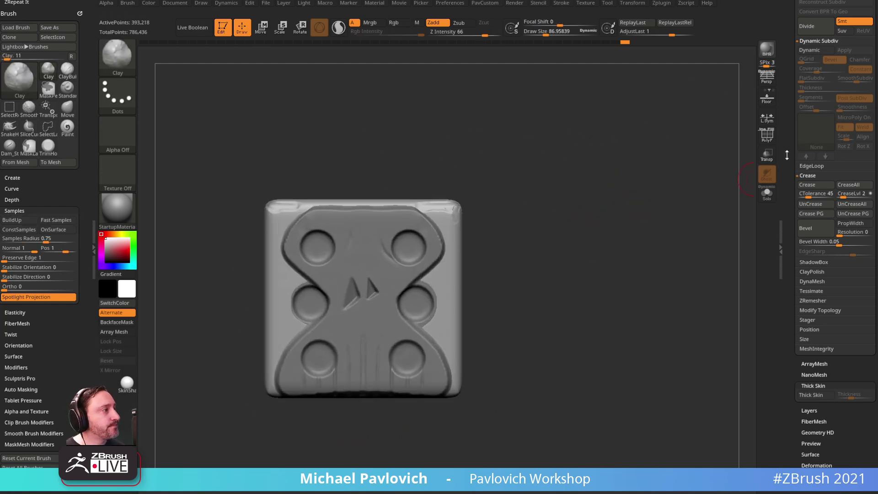
drag(787, 156, 793, 220)
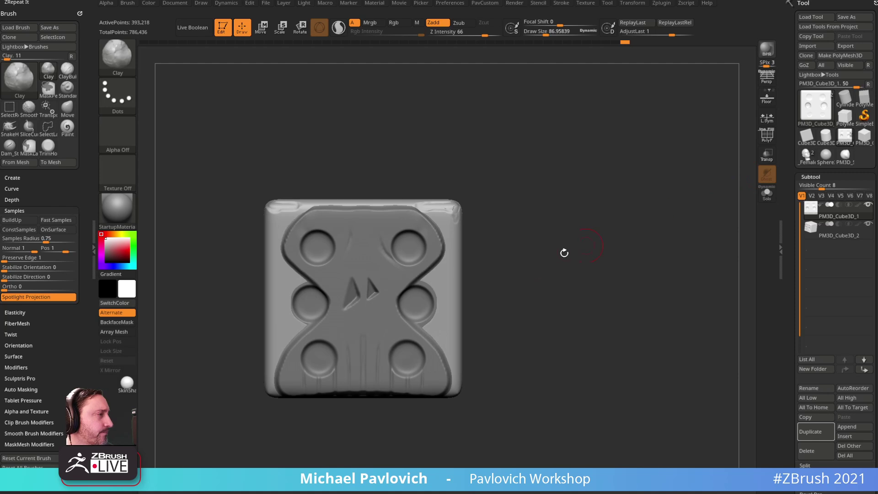
mouse_move(543, 261)
mouse_down()
mouse_move(647, 172)
mouse_move(648, 215)
mouse_up()
shift+drag(502, 179, 483, 183)
mouse_move(641, 163)
alt+mouse_down()
mouse_move(668, 155)
mouse_move(631, 182)
mouse_move(645, 189)
mouse_move(637, 151)
mouse_move(665, 188)
mouse_move(745, 201)
alt+mouse_up()
key(b)
key(s)
key(t)
drag(794, 263, 792, 358)
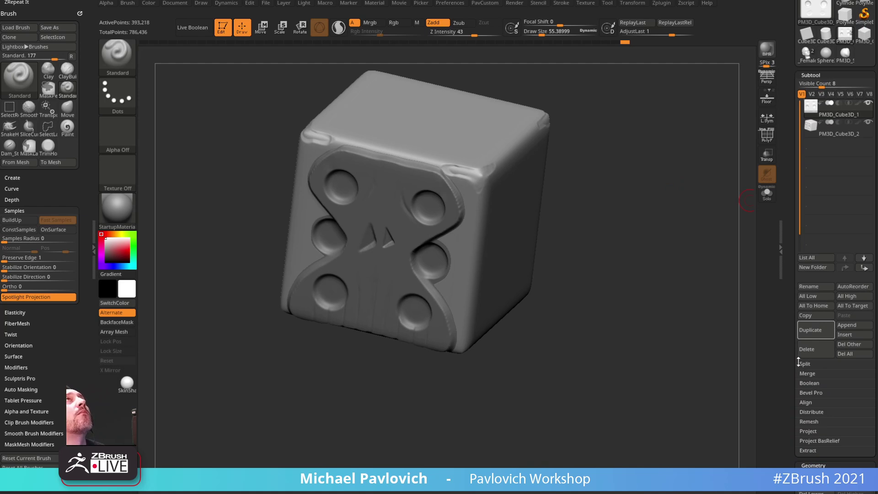
drag(788, 352, 786, 403)
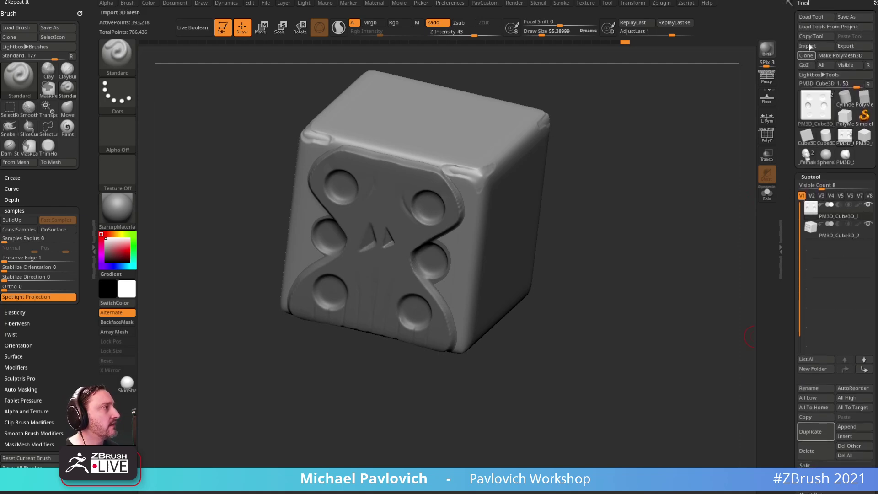
- Copy the die tool, switch to SimpleBrush to clear the canvas, and paste the copied tool
click(812, 37)
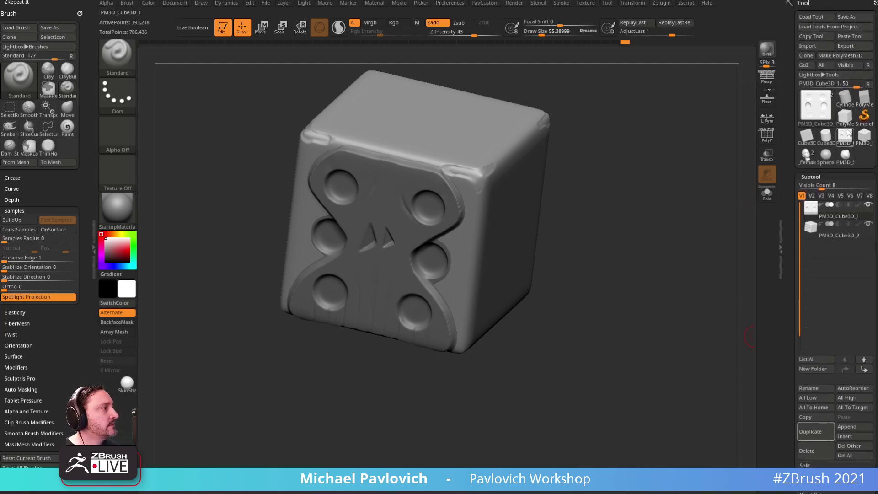
click(864, 116)
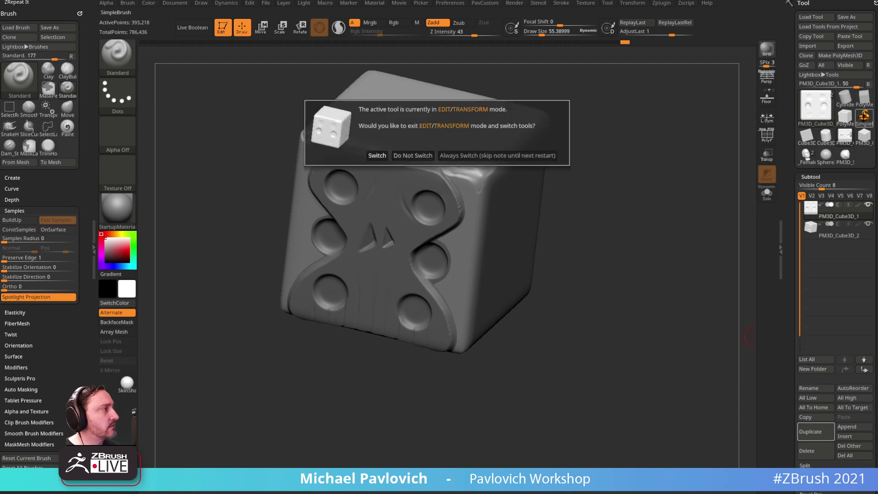
click(447, 155)
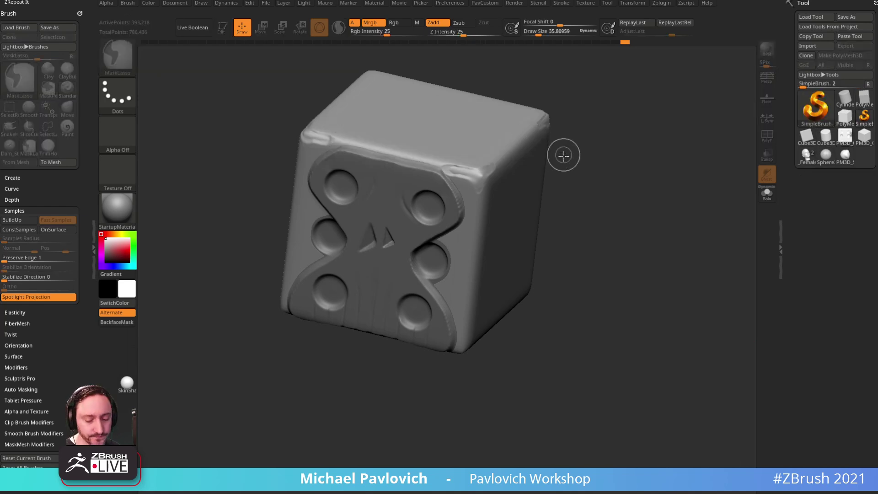
key(ctrl+n)
click(808, 135)
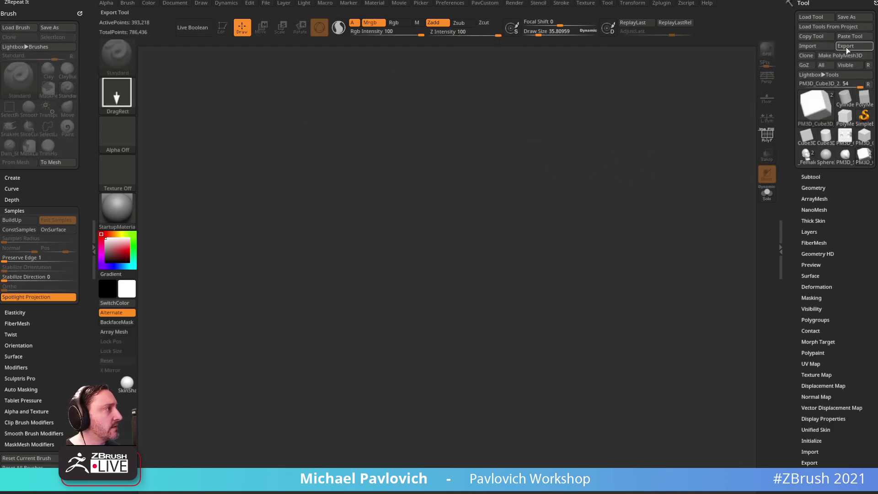
- Compare the original PM3D_Cube3D_1 with the pasted tool and make the pasted PM3D_Cube3D_2 active
mouse_move(862, 161)
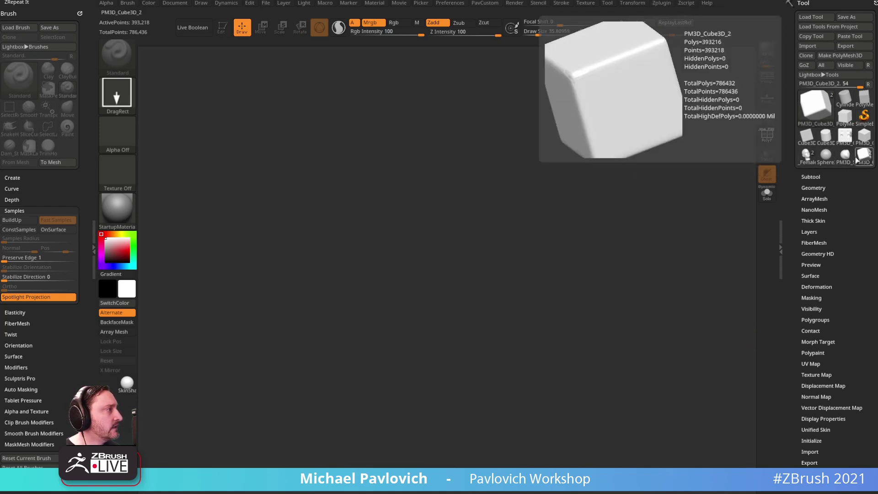
click(817, 107)
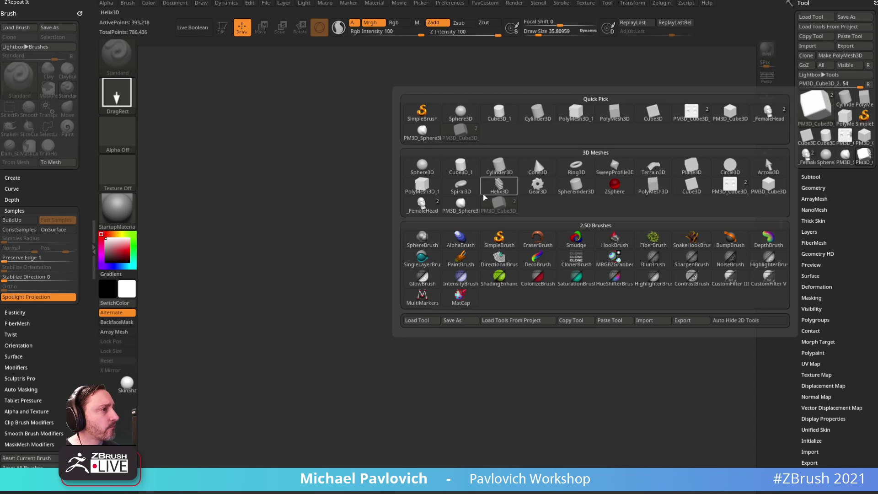
click(733, 185)
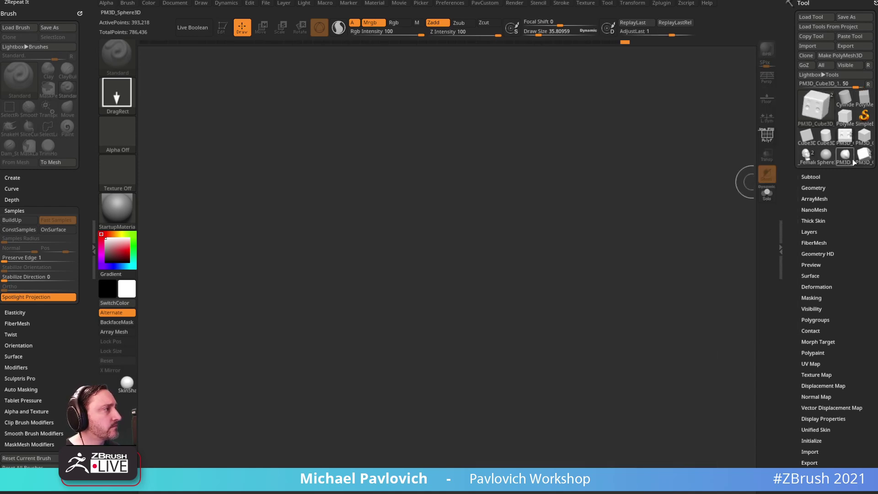
click(867, 159)
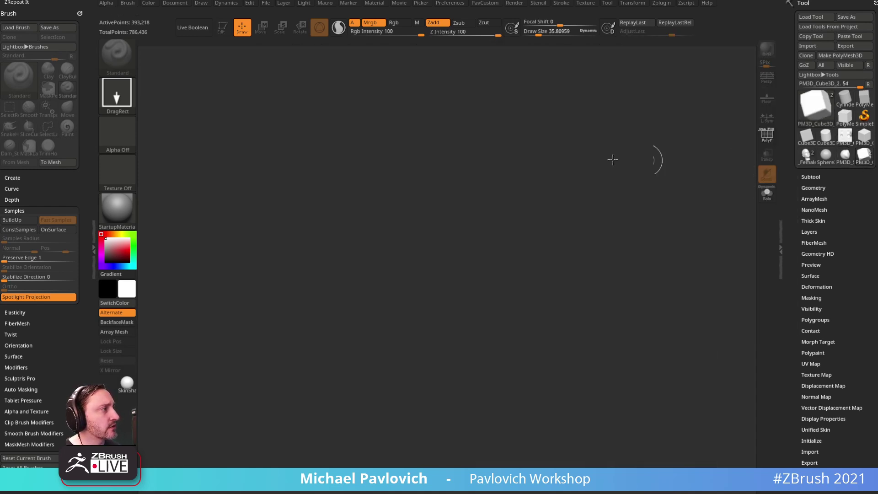
- Place the pasted die on the canvas in Edit mode and merge its skull face and cube subtools into one
drag(394, 273, 363, 265)
click(223, 28)
drag(560, 149, 715, 172)
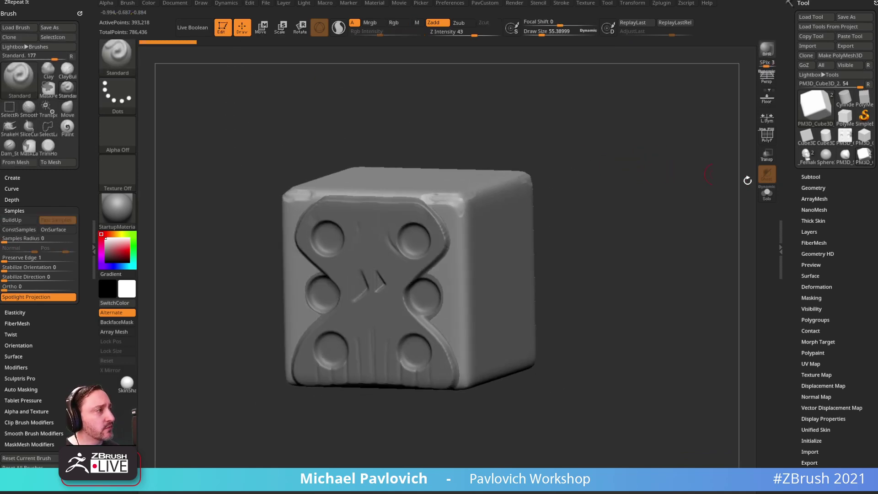
click(807, 177)
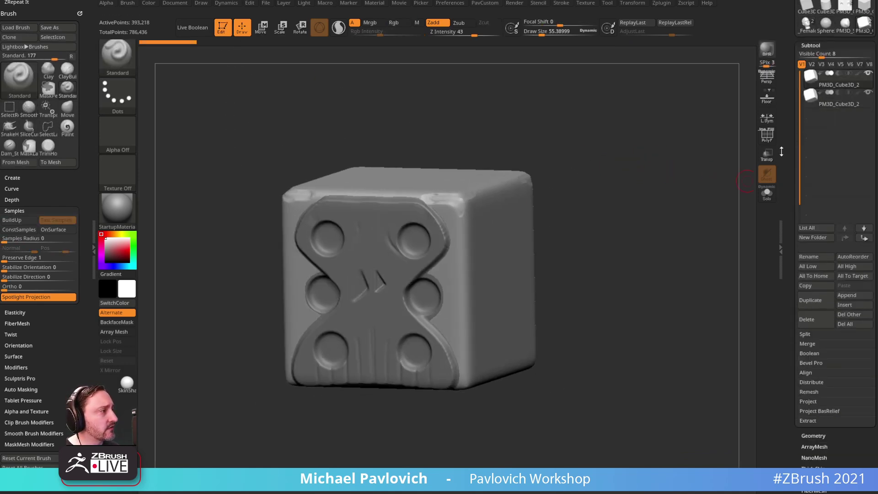
click(809, 344)
click(808, 352)
click(791, 370)
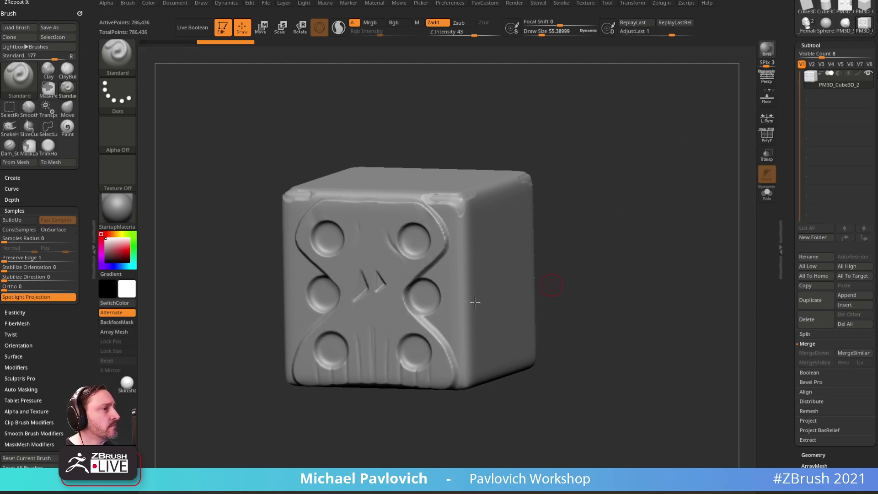
- Convert the merged die with DynaMesh without freezing its subdivision levels
key(grave)
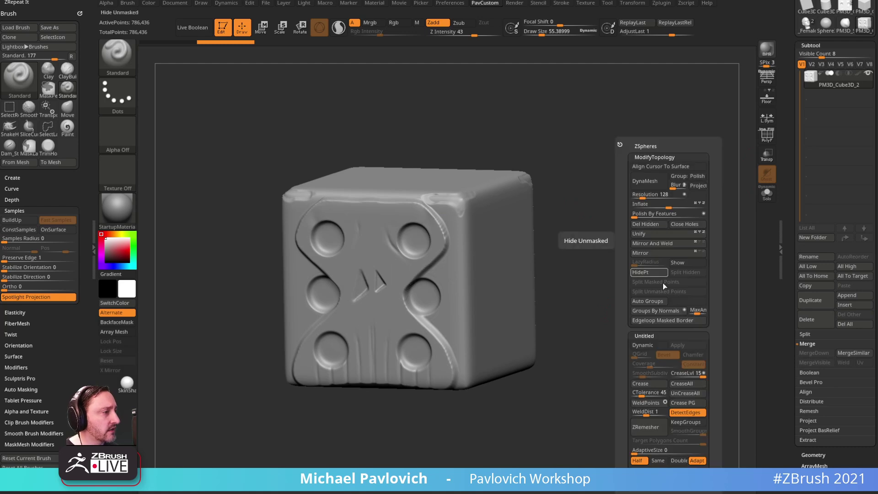
drag(624, 248, 624, 204)
drag(628, 334, 629, 378)
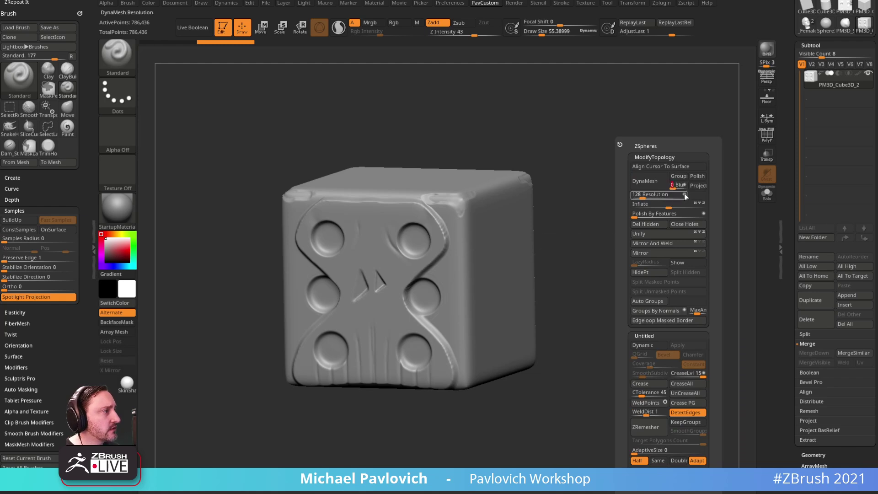
click(648, 185)
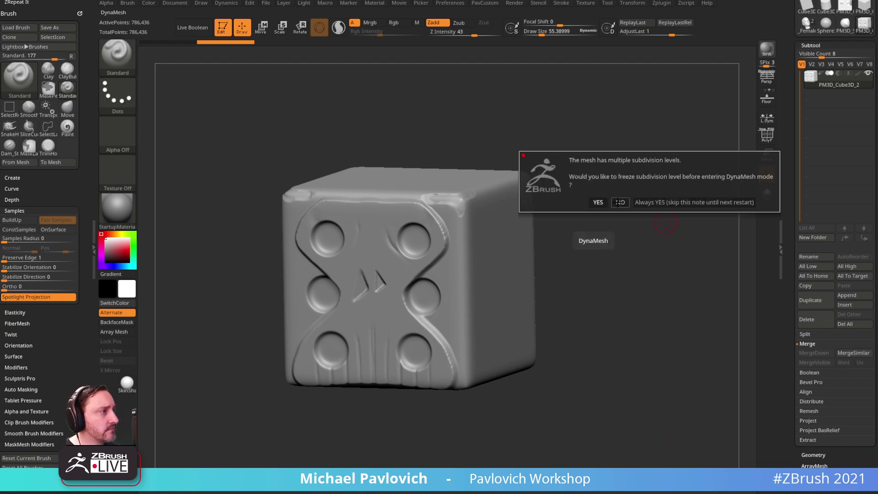
click(618, 202)
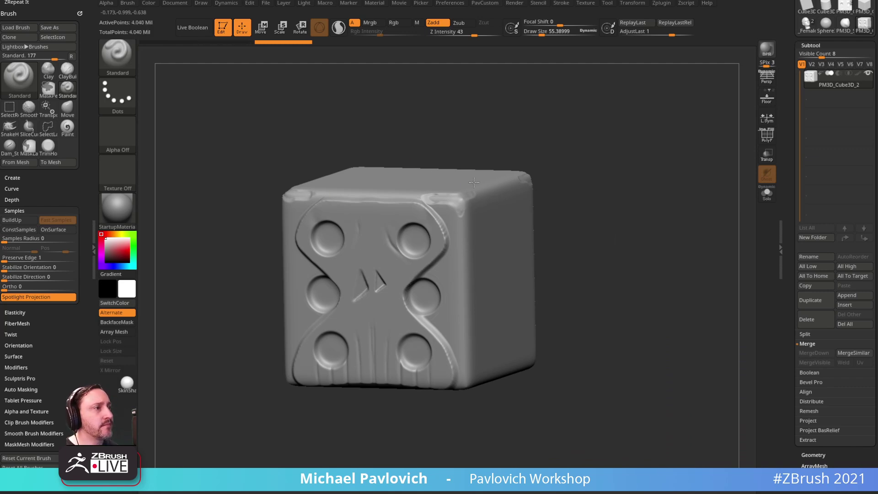
- Examine how the skull face's raised rim and the cube's corners blend on the DynaMeshed die, checking its wireframe
mouse_move(612, 161)
mouse_down()
mouse_move(627, 191)
mouse_move(613, 176)
mouse_move(628, 176)
mouse_up()
shift+drag(427, 221, 425, 229)
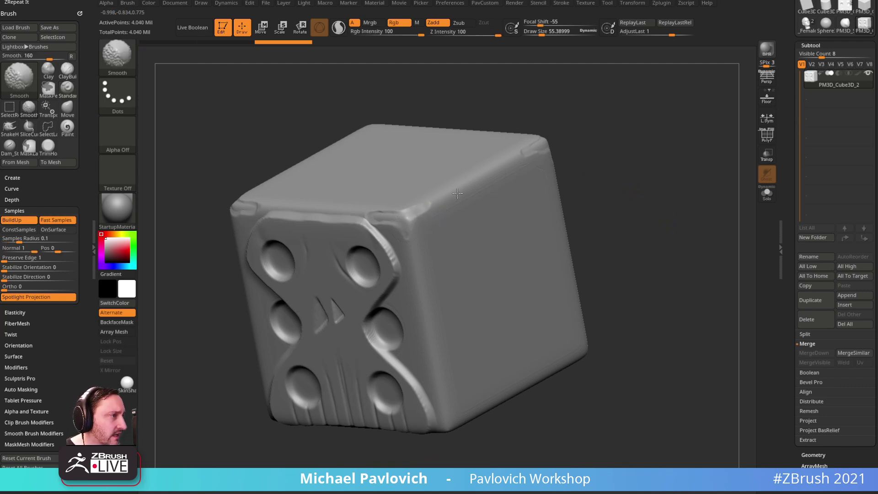
mouse_move(590, 175)
mouse_down()
mouse_move(613, 172)
mouse_move(626, 155)
mouse_up()
drag(461, 220, 467, 186)
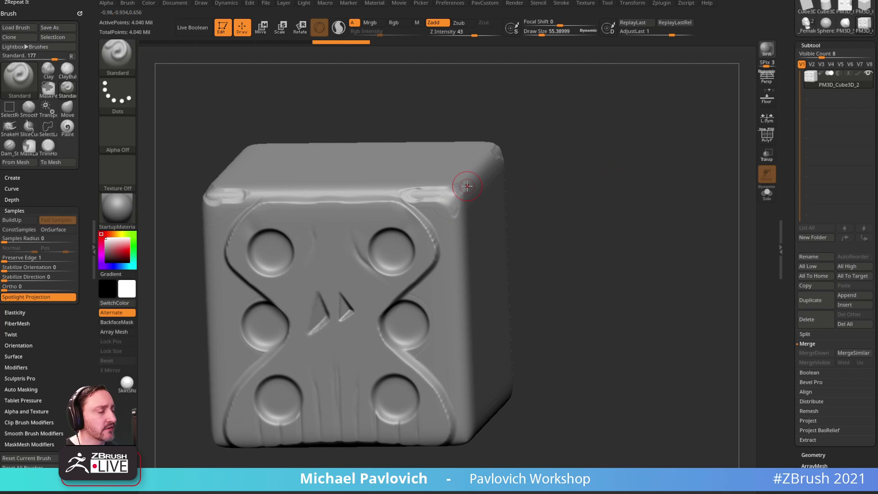
drag(562, 95, 609, 131)
click(767, 136)
click(767, 136)
- Remesh the die with DynaMesh at resolution 416 and delete the merged PM3D_Cube3D_2 subtool
key(space)
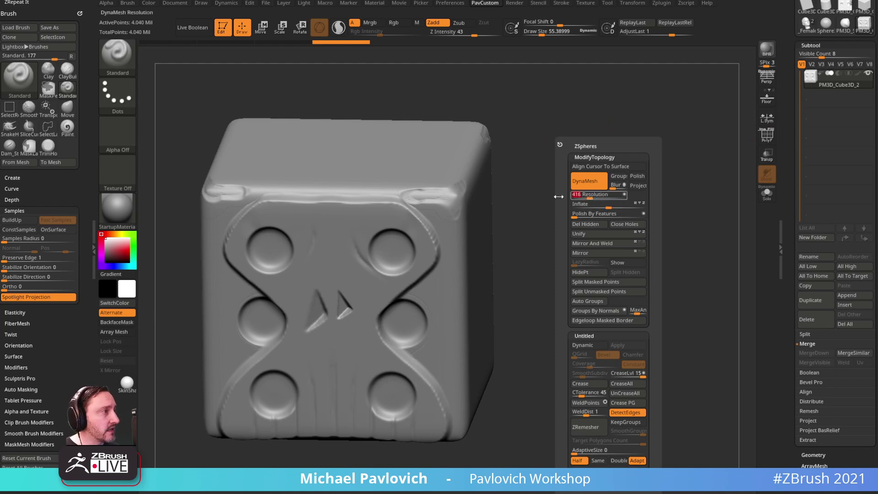
mouse_move(565, 121)
ctrl+mouse_down()
mouse_move(640, 253)
mouse_move(633, 244)
mouse_move(679, 171)
mouse_move(670, 153)
mouse_move(656, 178)
mouse_move(659, 210)
mouse_move(681, 184)
ctrl+mouse_up()
drag(787, 168, 787, 158)
click(807, 314)
click(750, 334)
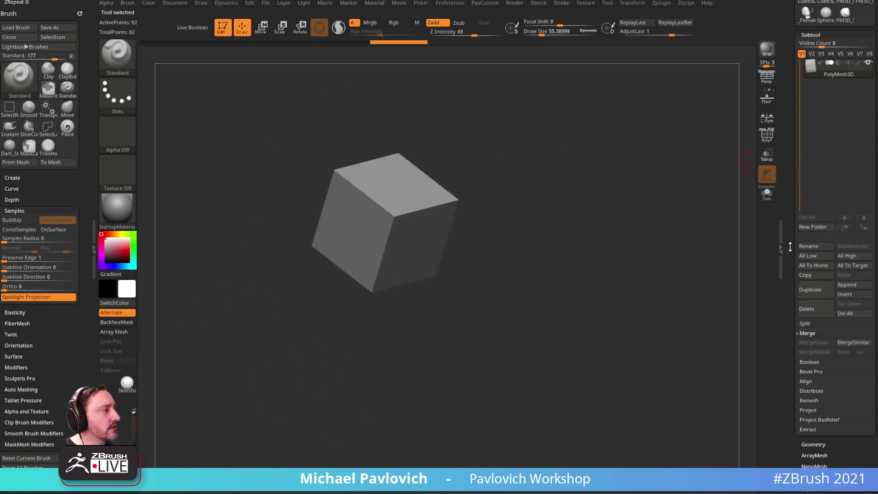
- Make the original PM3D_Cube3D_1 tool active and merge its visible subtools into a separate tool
drag(789, 248, 796, 362)
click(845, 135)
mouse_move(632, 207)
mouse_down()
mouse_move(611, 157)
mouse_move(592, 212)
mouse_move(537, 157)
mouse_move(570, 175)
mouse_up()
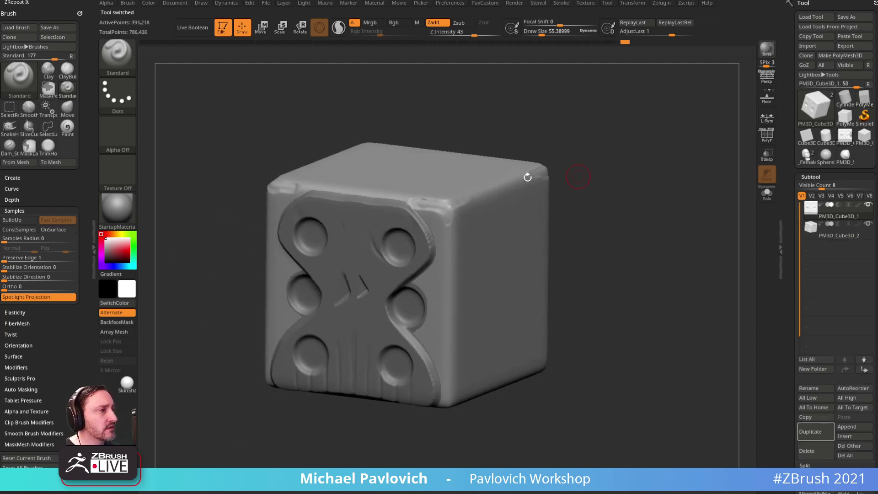
drag(784, 260, 705, 223)
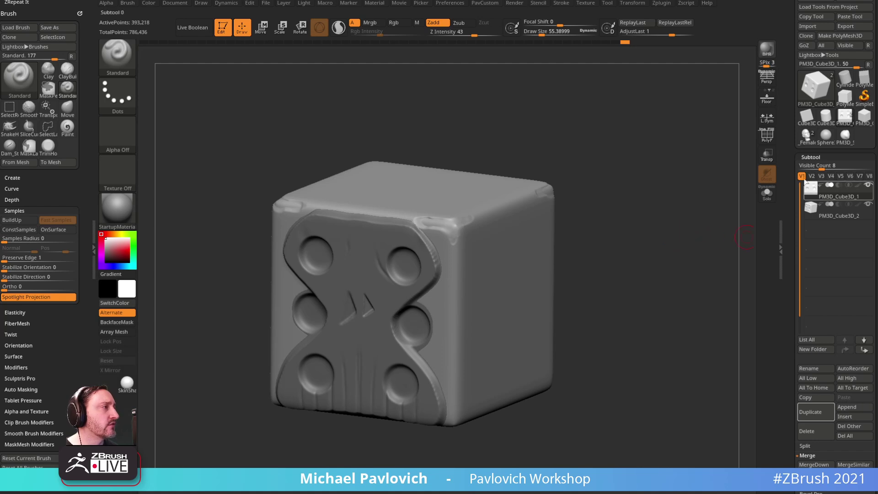
alt+drag(690, 251, 679, 247)
drag(794, 255, 790, 223)
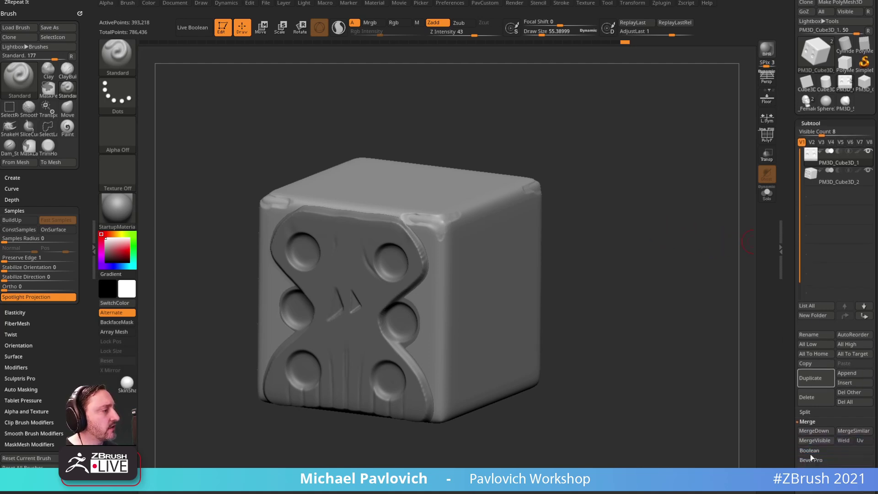
click(814, 440)
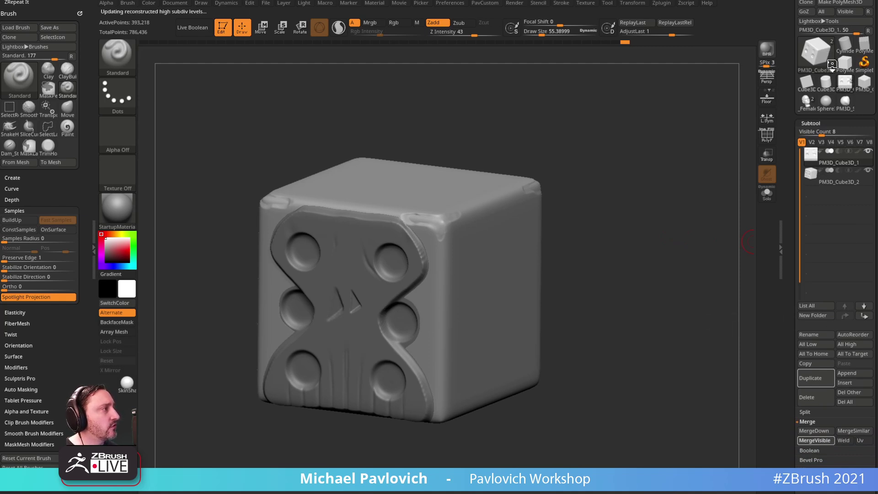
- Append the merged die as a subtool of PM3D_Cube3D_1, then select and solo it
mouse_move(864, 100)
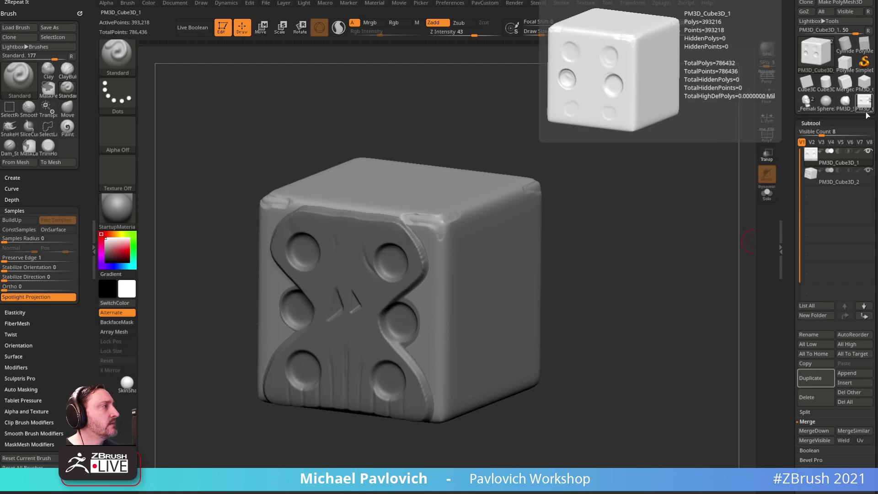
click(849, 373)
click(539, 388)
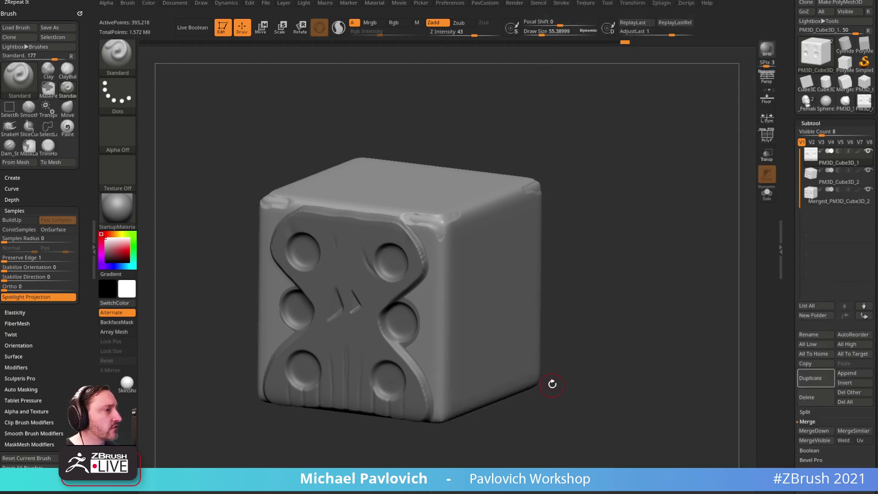
click(839, 195)
click(767, 192)
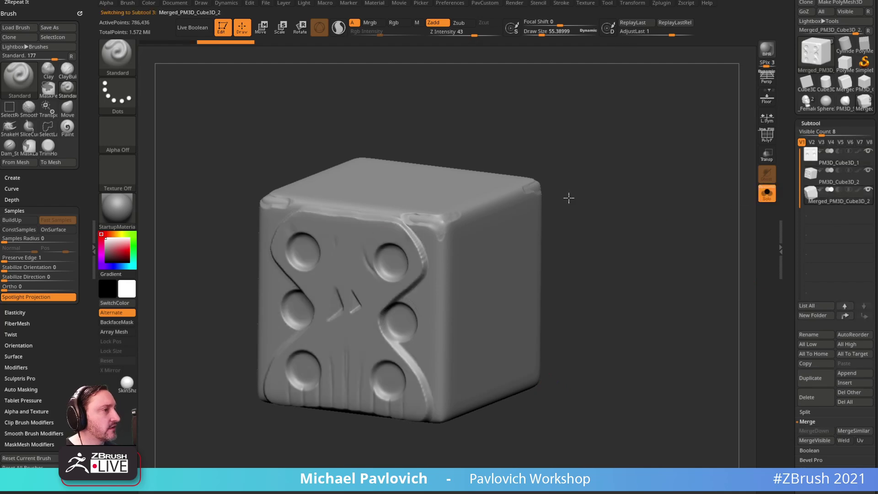
- Convert the soloed merged die with DynaMesh at resolution 208
drag(787, 256, 792, 274)
click(817, 134)
click(816, 125)
mouse_move(660, 219)
mouse_down()
mouse_move(676, 227)
mouse_move(647, 207)
mouse_up()
key(grave)
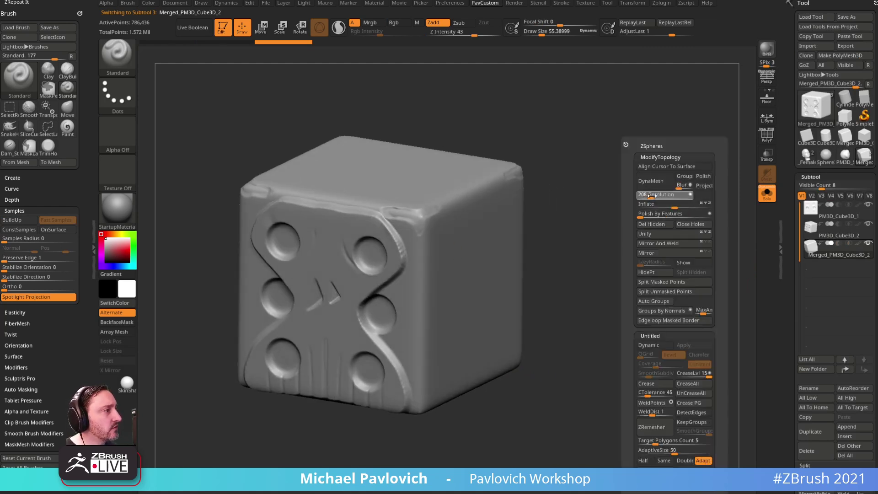
- Examine the DynaMeshed die from several sides, with and without the original subtools, and show its wireframe
click(762, 194)
mouse_move(663, 198)
alt+mouse_down()
mouse_move(676, 200)
mouse_move(636, 174)
mouse_move(593, 196)
alt+mouse_up()
click(763, 196)
key(shift)
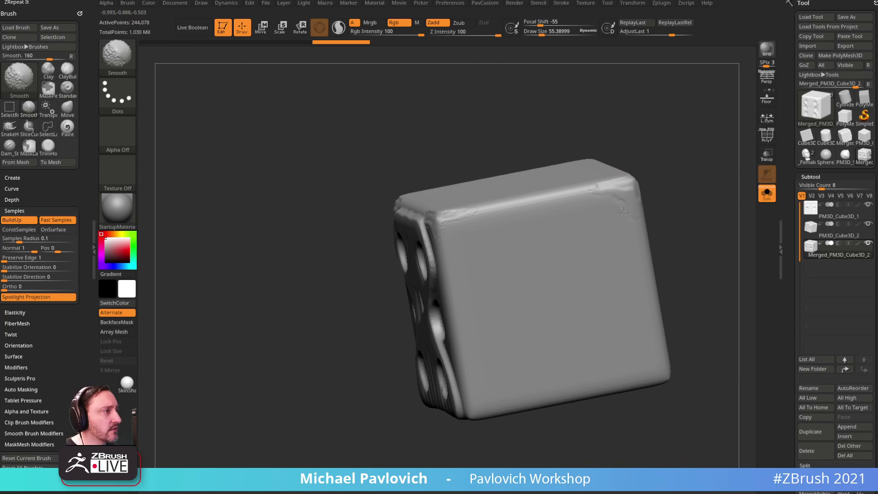
mouse_move(680, 174)
mouse_down()
mouse_move(514, 241)
mouse_move(439, 214)
mouse_up()
mouse_move(615, 185)
mouse_down()
mouse_move(651, 163)
mouse_move(699, 153)
mouse_up()
click(767, 137)
drag(571, 219, 630, 224)
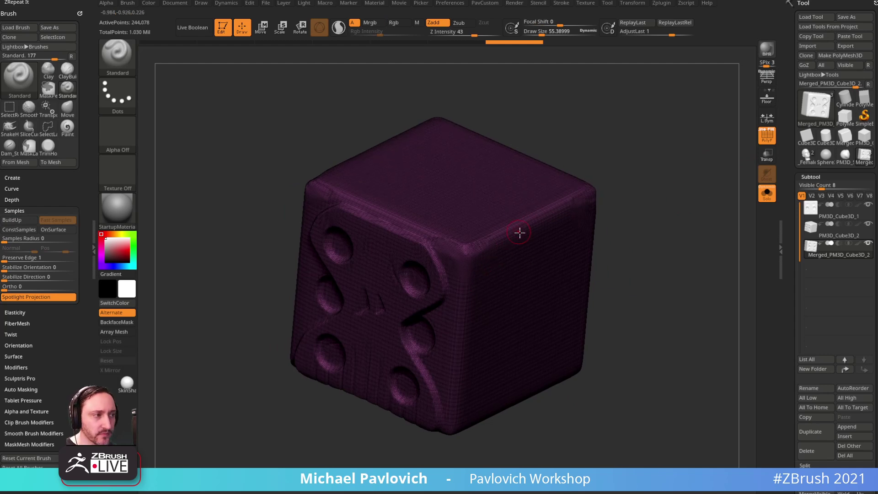
drag(508, 208, 491, 251)
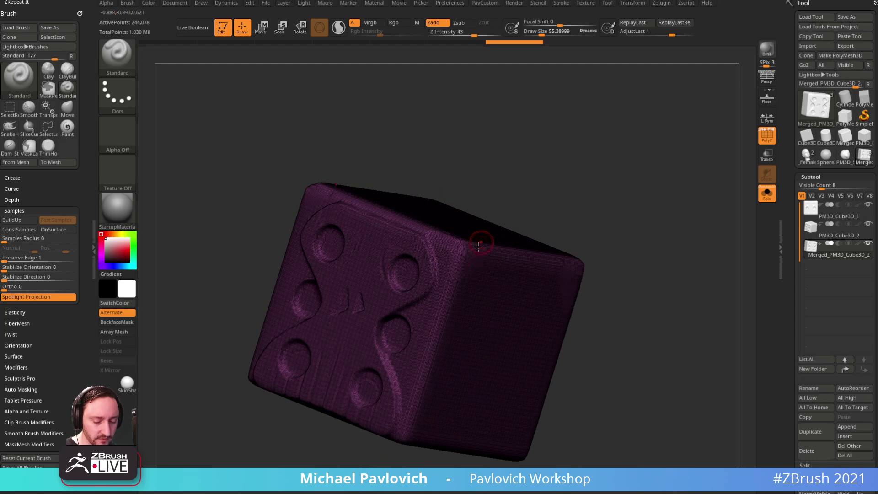
drag(659, 221, 741, 253)
- ZRemesh the merged die with AdaptiveSize 13 and a Target Polygons Count of 4.64656
scroll(788, 168, down, 10)
drag(789, 169, 788, 153)
drag(788, 380, 783, 193)
shift+click(809, 195)
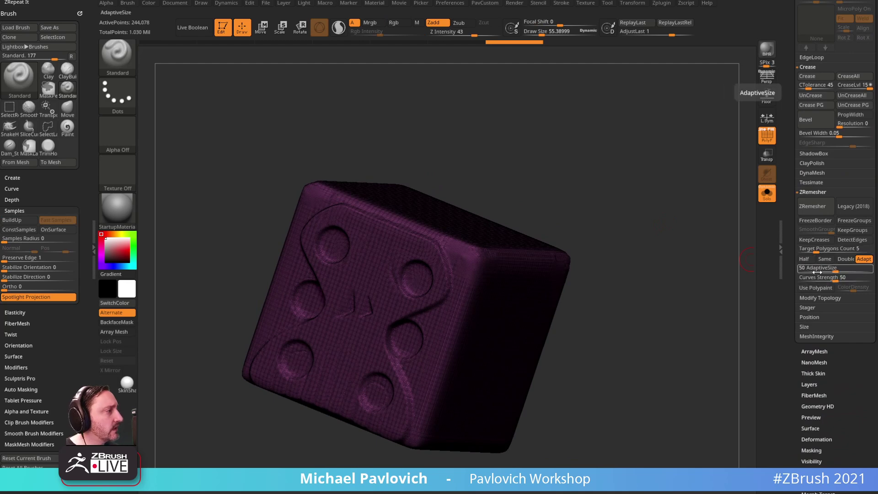
drag(811, 268, 809, 269)
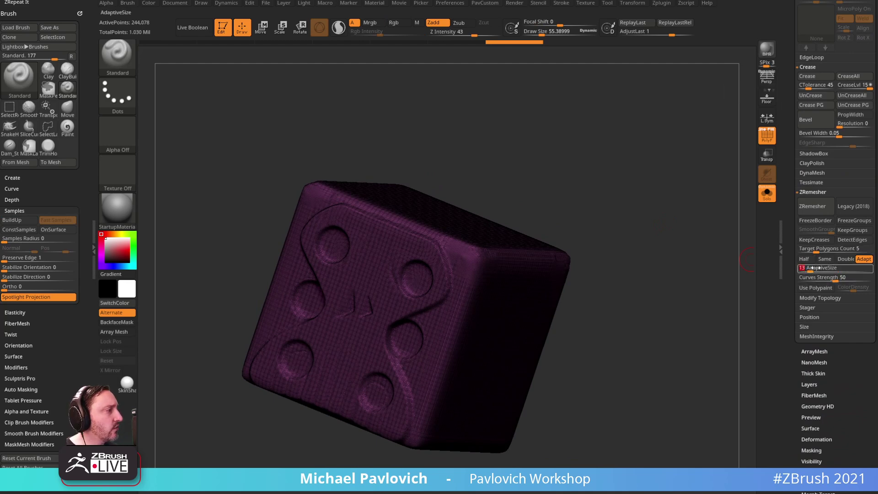
click(815, 250)
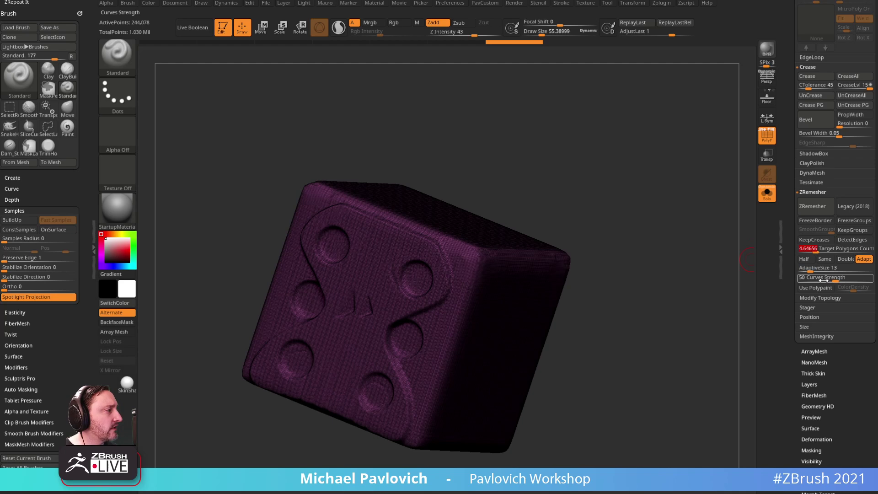
click(812, 206)
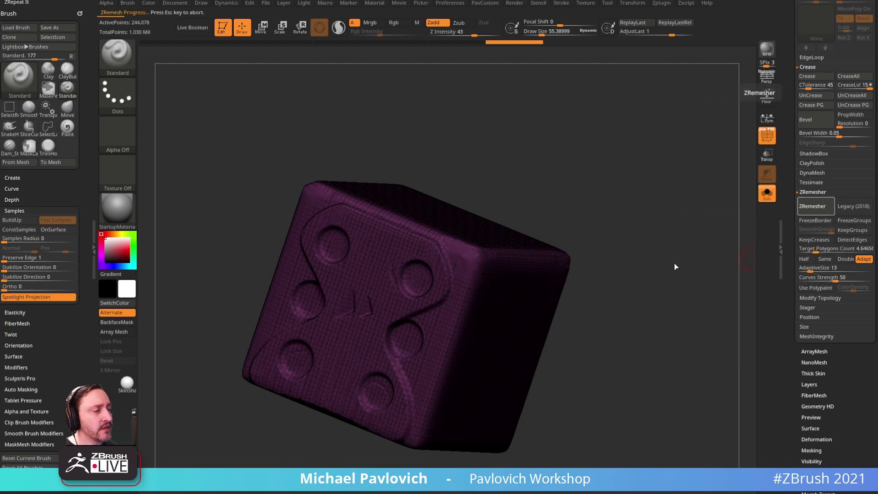
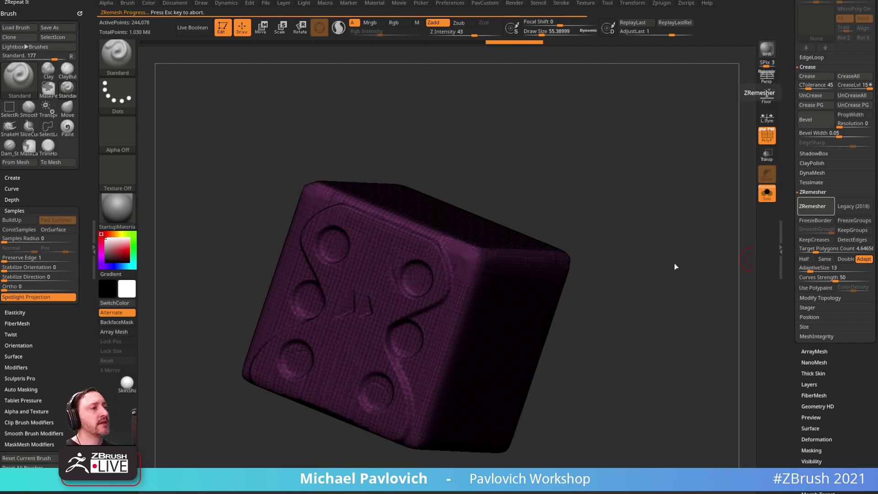
- Turn off Solo to show the original subtools with the remeshed die, and hide the wireframe
mouse_move(538, 141)
mouse_down()
mouse_move(602, 150)
mouse_move(535, 159)
mouse_move(541, 145)
mouse_up()
click(763, 189)
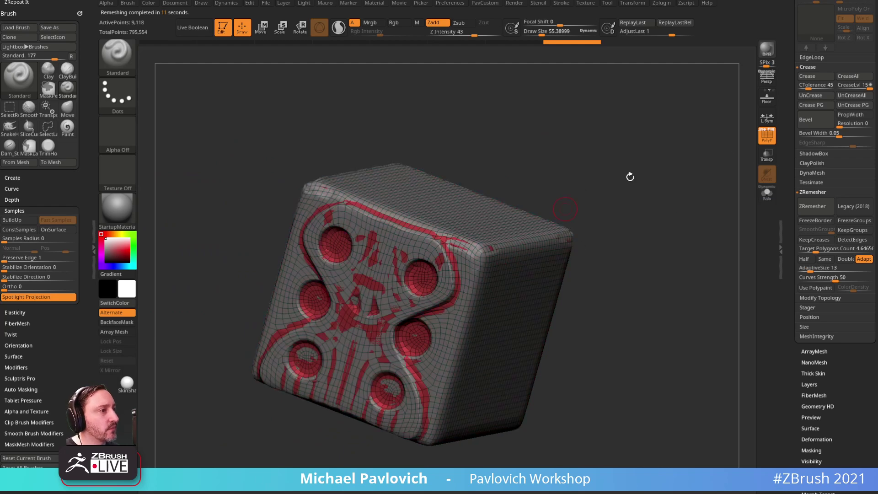
click(762, 137)
drag(678, 159, 659, 160)
- Project the original subtools' detail onto the remeshed die with ProjectAll at a Dist of 0.02
drag(791, 162, 791, 293)
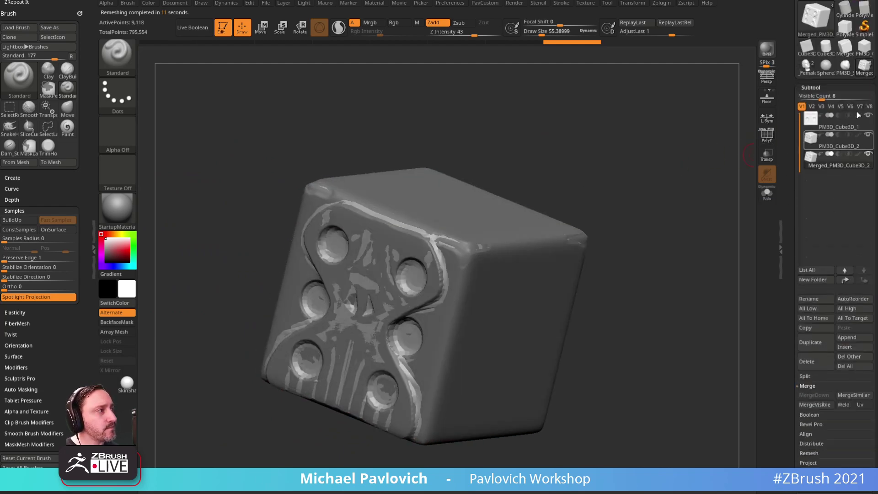
mouse_move(692, 207)
mouse_down()
mouse_move(686, 200)
mouse_move(696, 190)
mouse_move(701, 201)
mouse_up()
drag(786, 229, 788, 203)
key(shift)
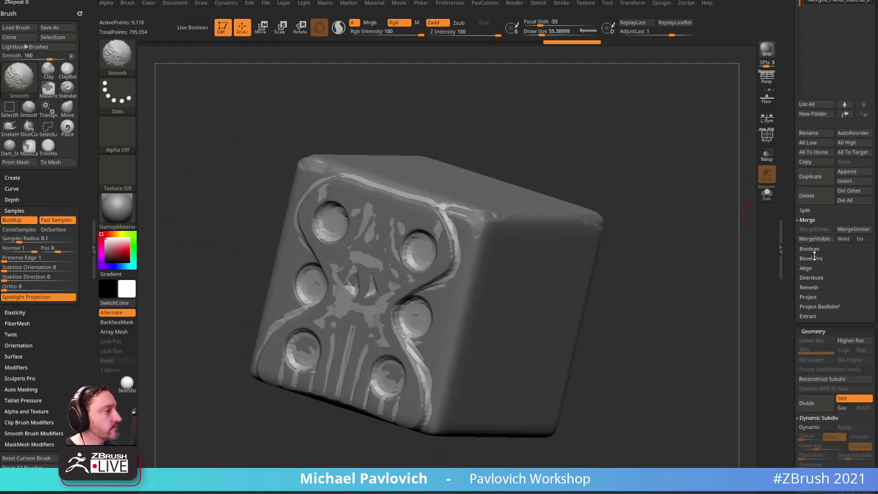
click(809, 297)
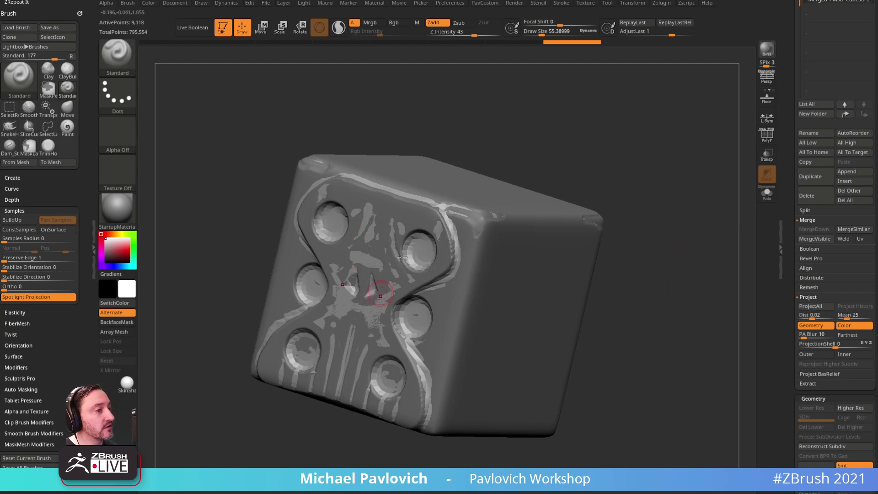
click(810, 306)
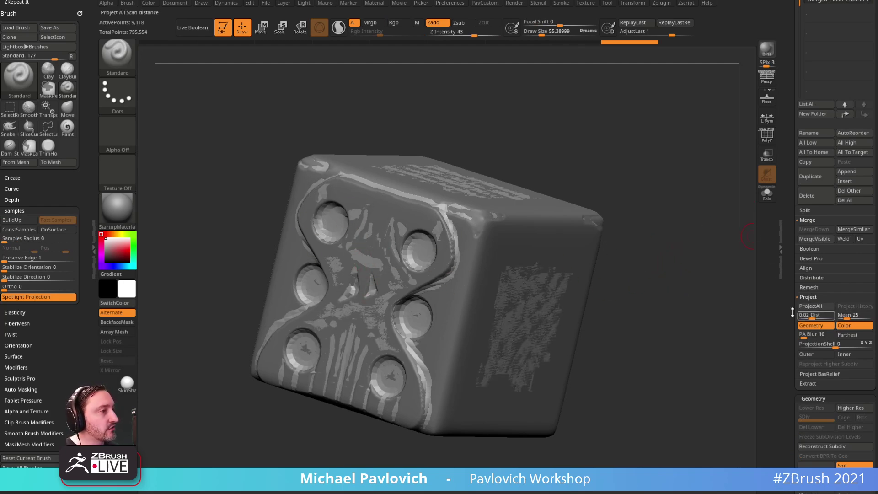
- Divide the remeshed die to subdivision level 2 and project the original detail onto it again
key(ctrl)
key(ctrl+d)
key(2)
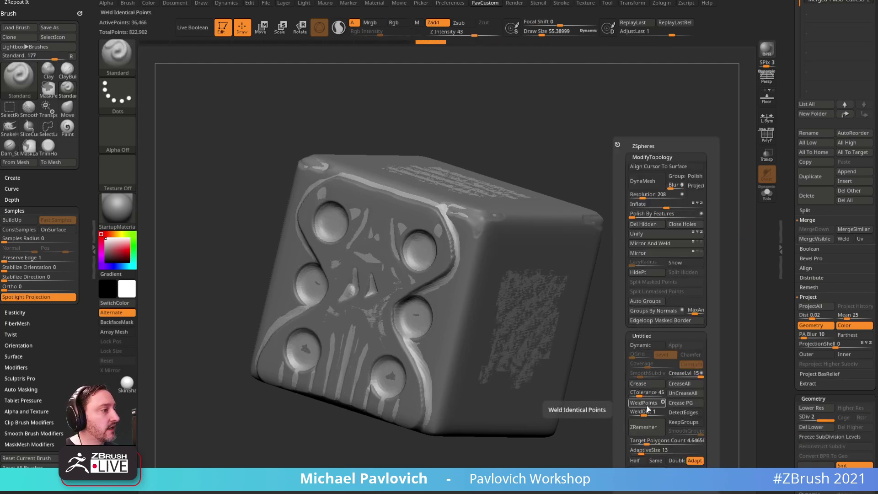
click(647, 471)
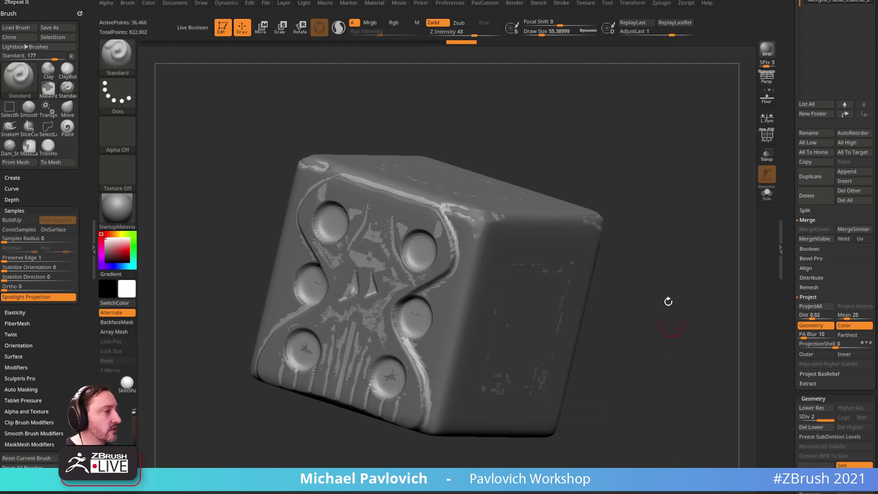
- Divide the die to subdivision level 3 and reproject the original detail at that level
key(ctrl+d)
key(2)
click(640, 463)
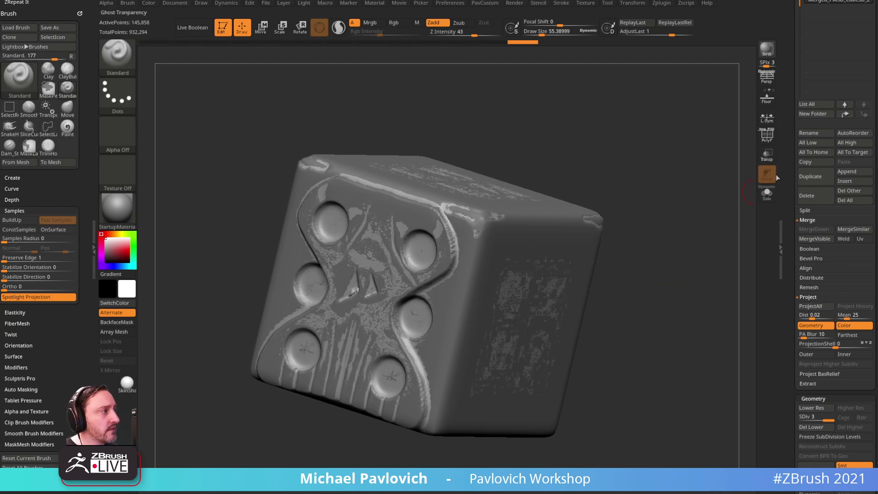
- Isolate the remeshed die with Solo and select the ZProject brush
click(767, 193)
drag(788, 158, 788, 242)
alt+drag(713, 258, 694, 250)
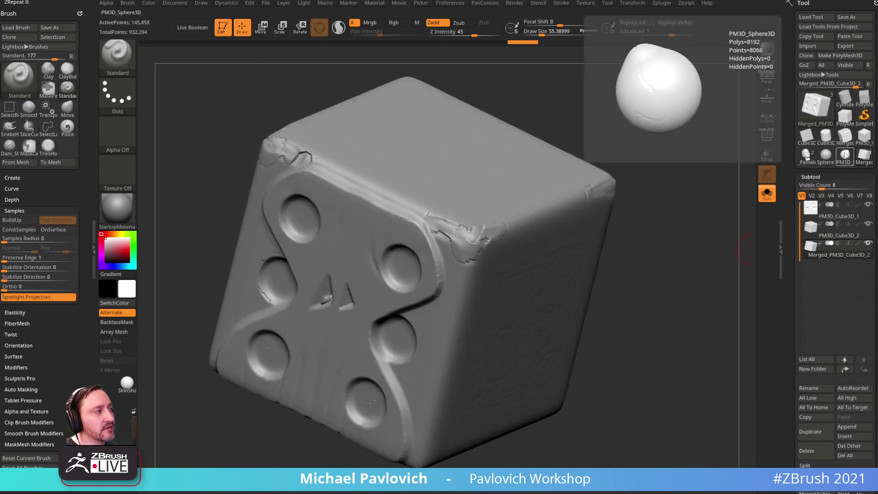
mouse_move(712, 231)
mouse_down()
mouse_move(711, 223)
mouse_move(703, 237)
mouse_move(696, 205)
mouse_up()
key(b)
key(z)
key(p)
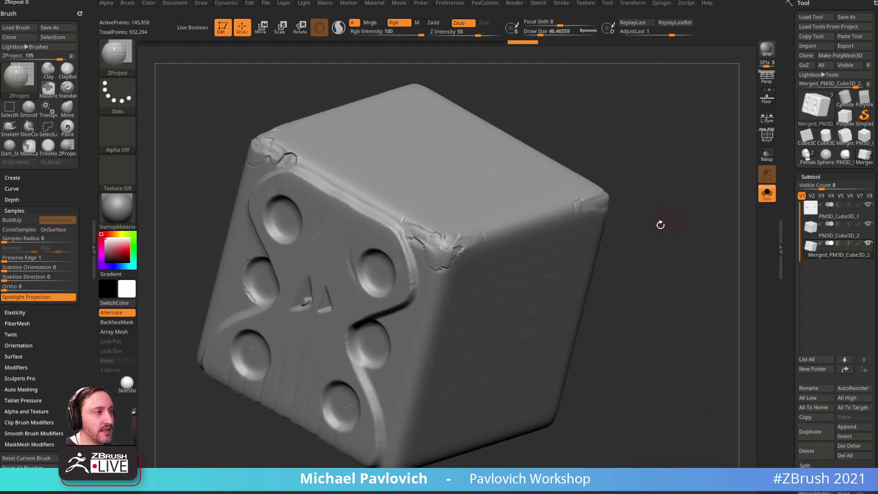
mouse_move(698, 239)
mouse_down()
mouse_move(713, 229)
mouse_move(706, 242)
mouse_up()
- Set the draw size to about 38 and smooth away the chipped detail on the die's front upper corner beside the skull face
click(772, 200)
key(s)
mouse_move(424, 223)
mouse_down()
mouse_move(451, 221)
mouse_move(423, 218)
mouse_up()
key(s)
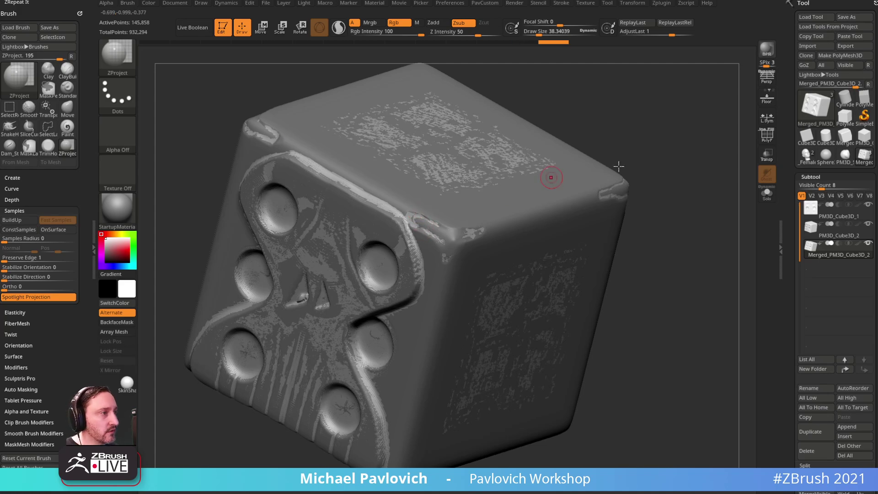
right_drag(565, 174, 433, 244)
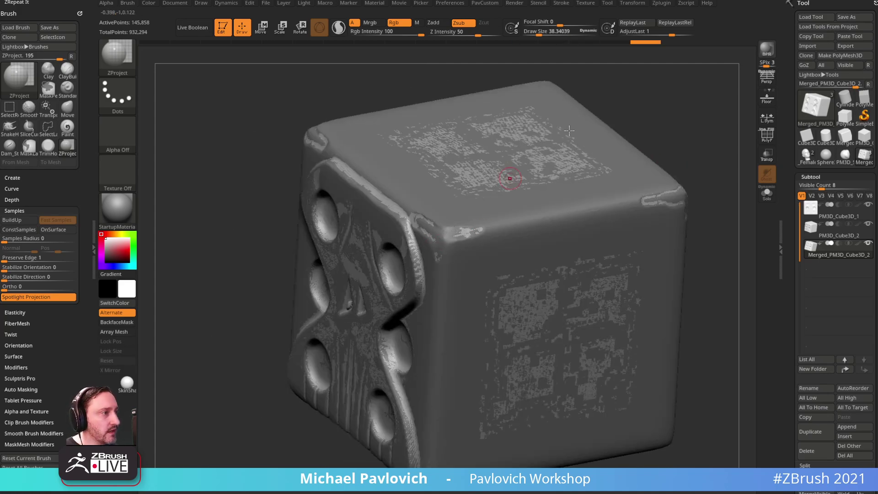
right_drag(485, 208, 435, 225)
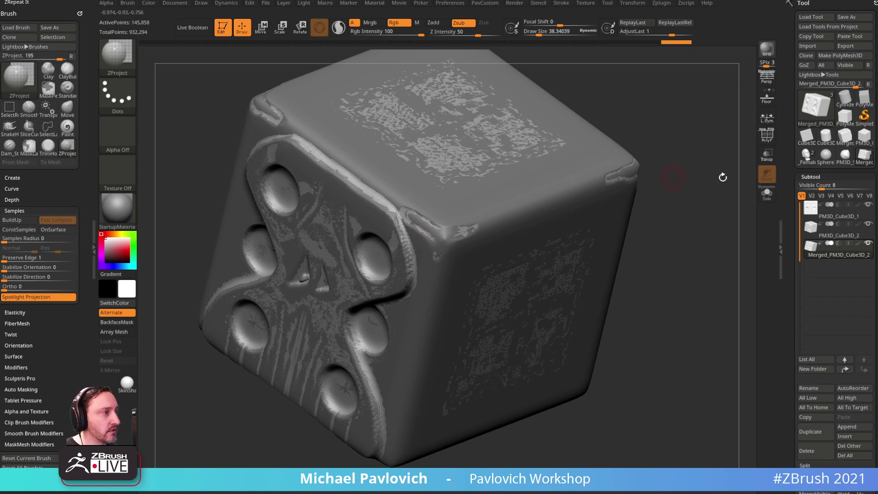
click(767, 192)
key(shift)
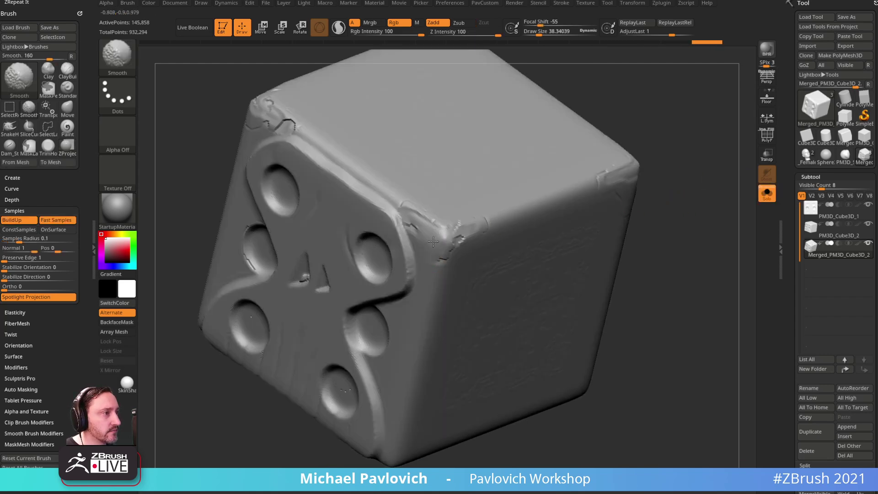
shift+drag(414, 219, 411, 213)
right_drag(451, 195, 482, 176)
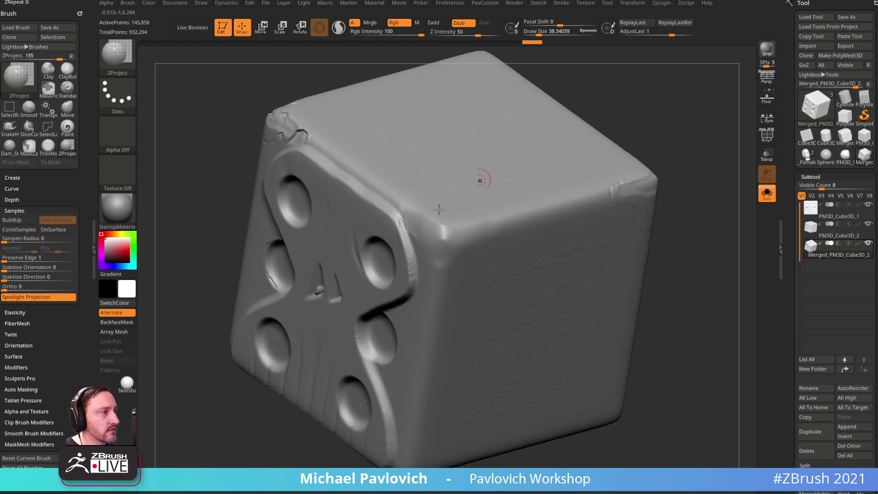
- Show the original subtools and brush their chipped detail back onto the smoothed corner with ZProject at a draw size of about 62
key(s)
click(418, 223)
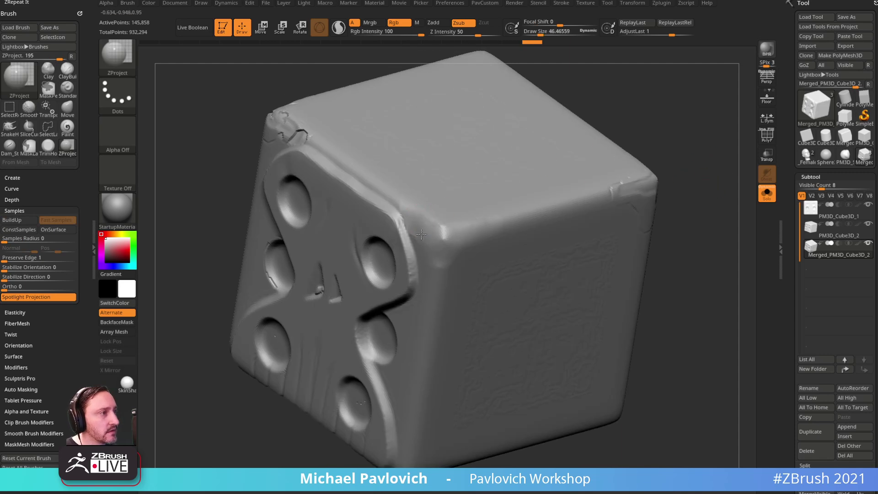
click(767, 193)
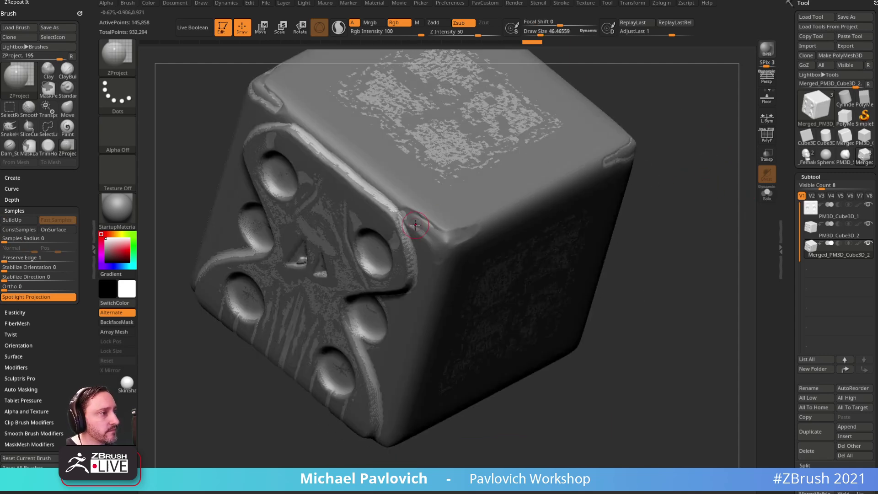
key(s)
click(426, 220)
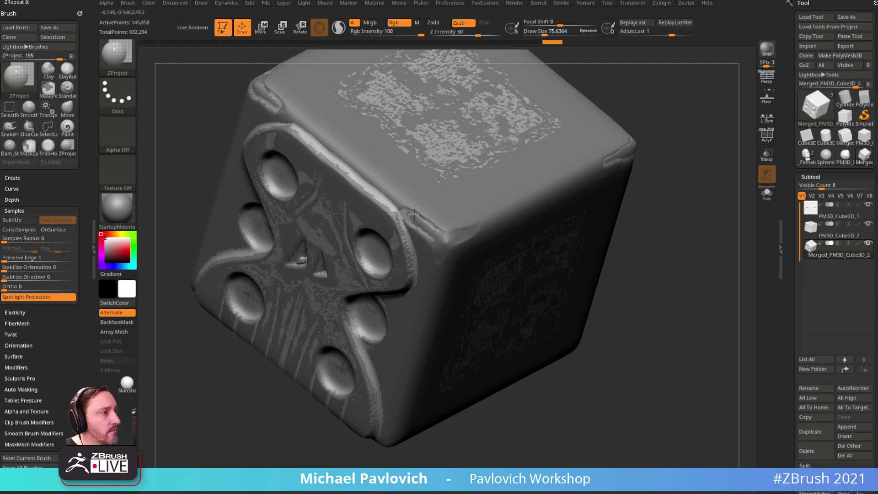
right_drag(457, 249, 435, 237)
drag(448, 232, 476, 229)
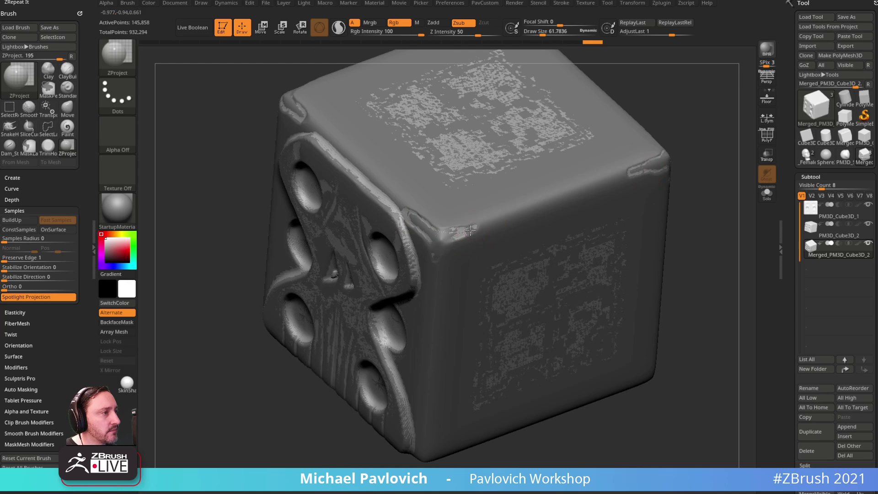
- Go over the same corner again with ZProject at a draw size of about 58.5, and isolate the die
drag(733, 133, 721, 137)
scroll(792, 279, down, 5)
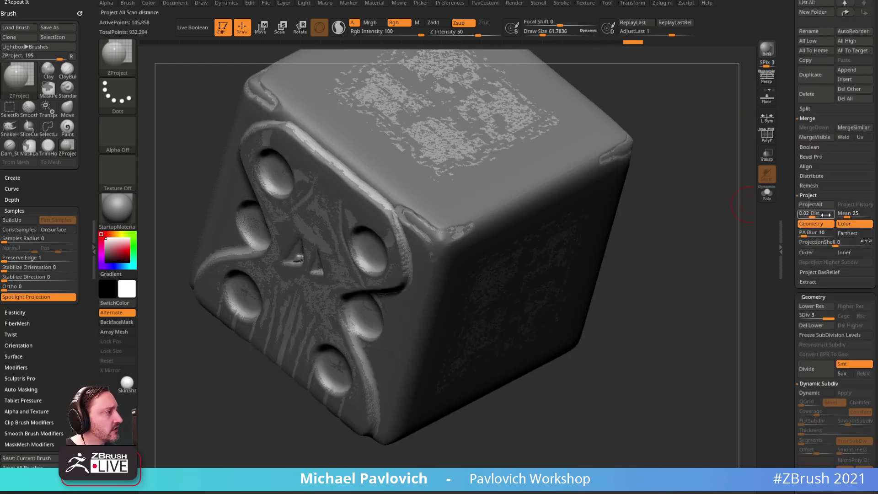
drag(709, 213, 700, 226)
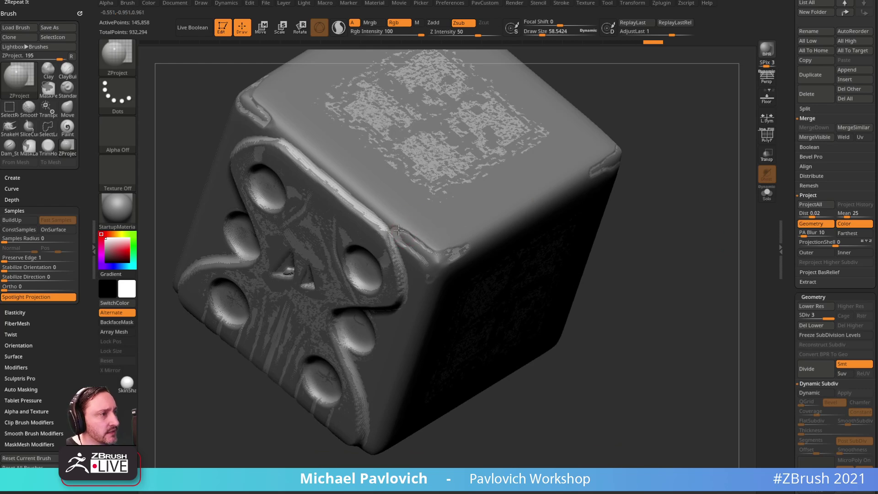
drag(629, 238, 431, 267)
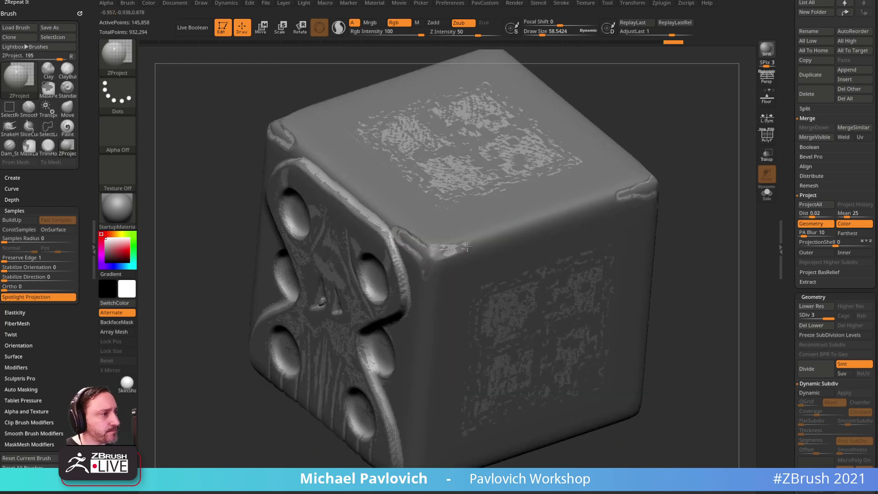
drag(403, 231, 436, 247)
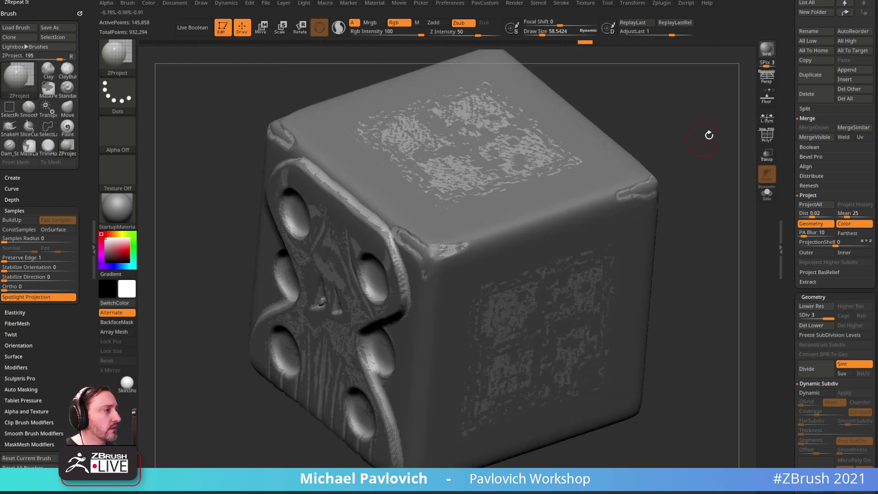
drag(700, 139, 737, 174)
click(770, 197)
- Face the skull side straight on and project the original detail into the nose cavity with ZProject at a draw size of about 52
drag(662, 242, 723, 186)
shift+drag(564, 208, 557, 235)
alt+drag(594, 192, 654, 169)
drag(407, 259, 402, 264)
mouse_move(658, 206)
mouse_down()
mouse_move(762, 207)
mouse_move(723, 201)
mouse_up()
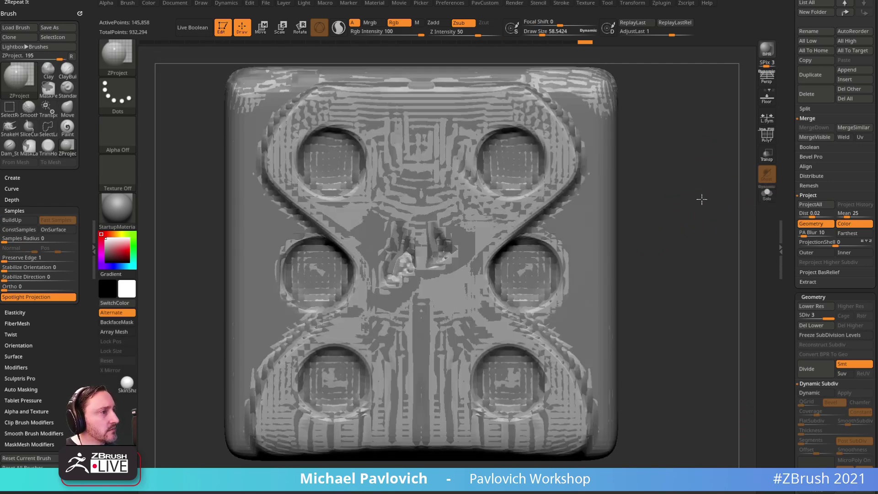
key(s)
click(404, 265)
drag(406, 260, 402, 264)
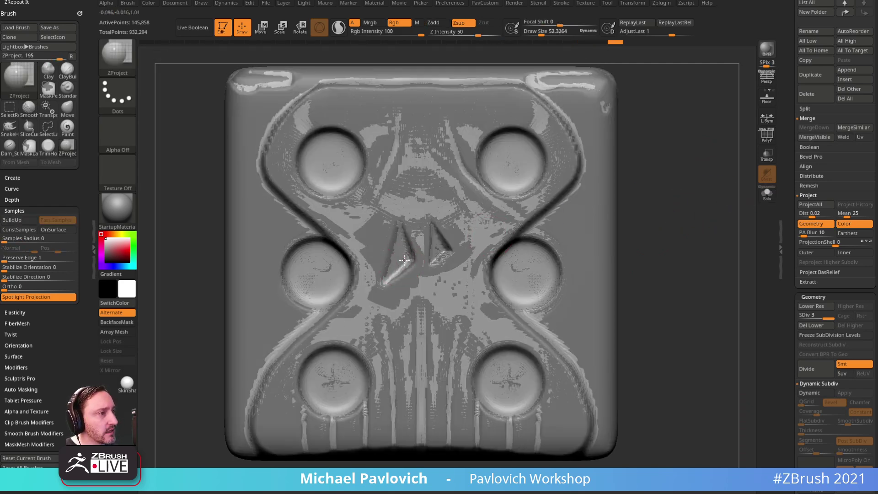
- Switch back to the Standard brush with a draw size of about 65 and show the remeshed die alone
mouse_move(678, 220)
alt+mouse_down()
mouse_move(688, 192)
mouse_move(694, 201)
mouse_move(692, 215)
mouse_move(668, 170)
mouse_move(663, 207)
alt+mouse_up()
click(769, 195)
click(763, 202)
key(bracketright)
key(bracketright)
key(b)
key(s)
key(t)
mouse_move(617, 222)
alt+mouse_down()
mouse_move(604, 244)
mouse_move(604, 228)
alt+mouse_up()
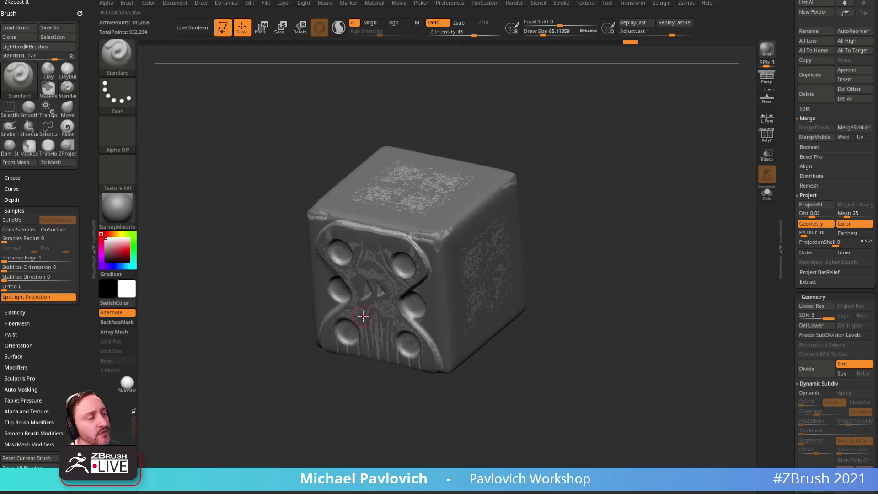
click(767, 194)
drag(641, 172, 553, 203)
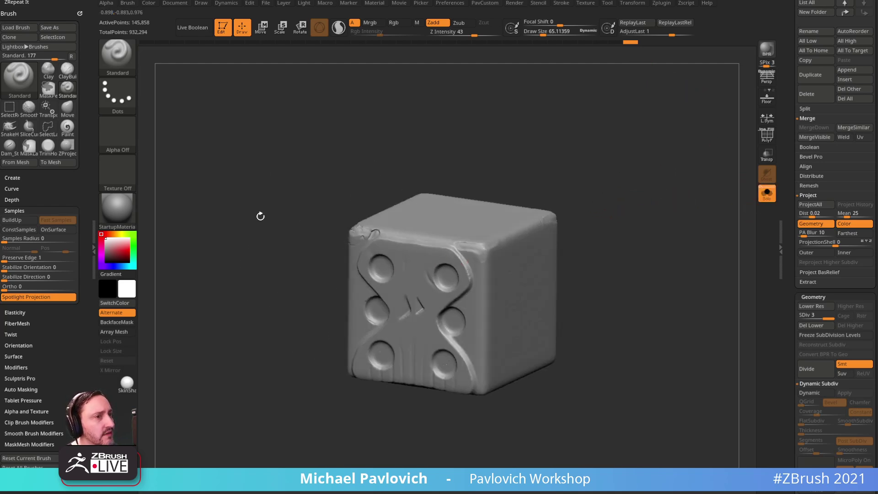
- Open Decimation Master and pre-process the current die subtool
click(30, 209)
drag(76, 173, 90, 203)
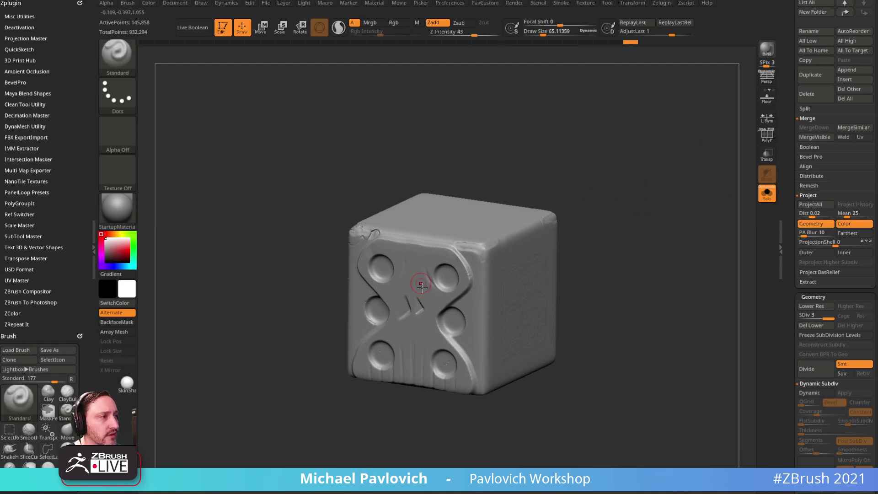
shift+click(21, 117)
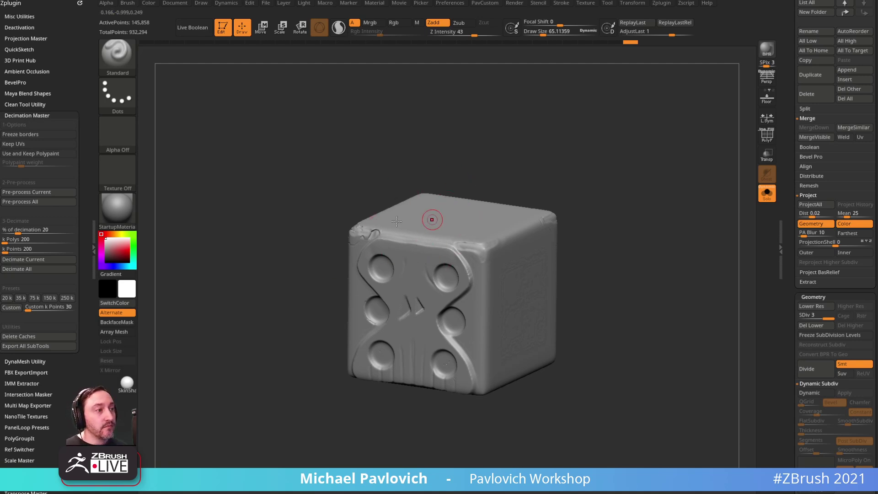
click(50, 192)
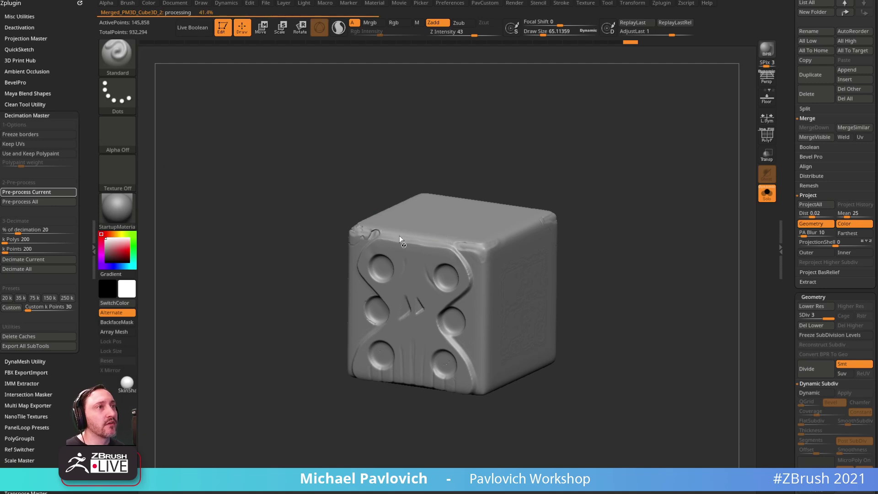
- Set the decimation target to 50 k Polys and decimate only the current die subtool
click(28, 238)
text(50)
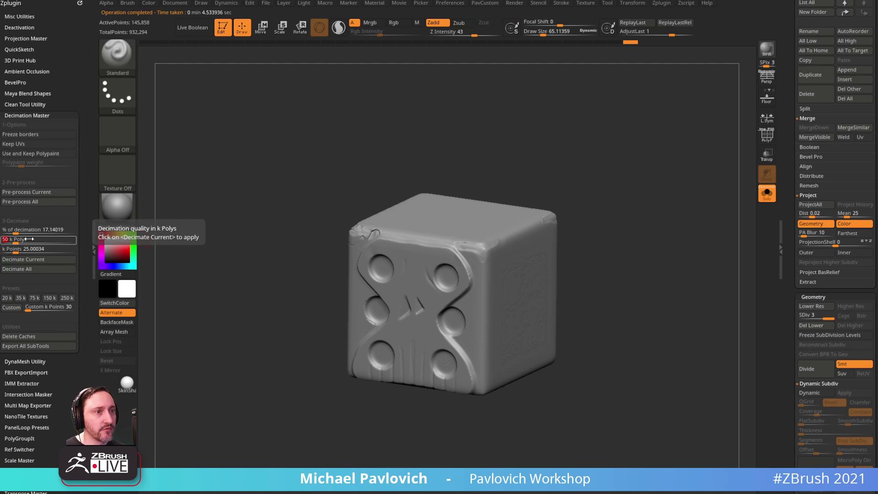
click(26, 269)
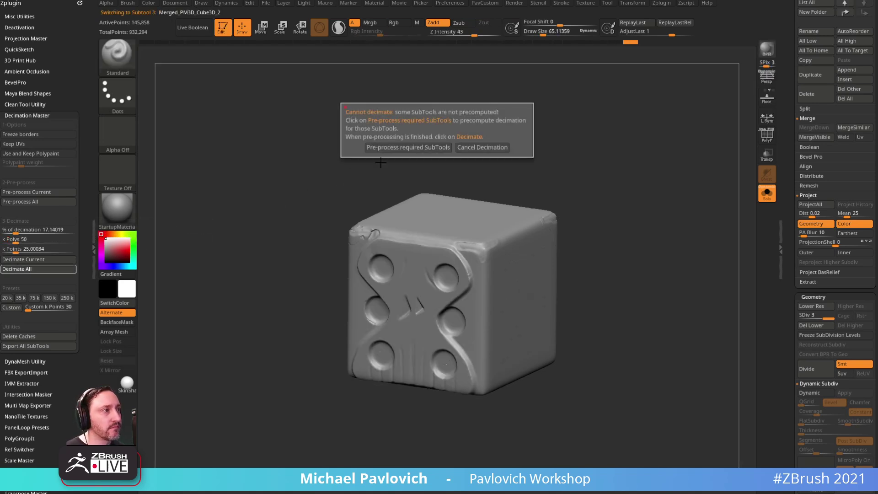
click(461, 149)
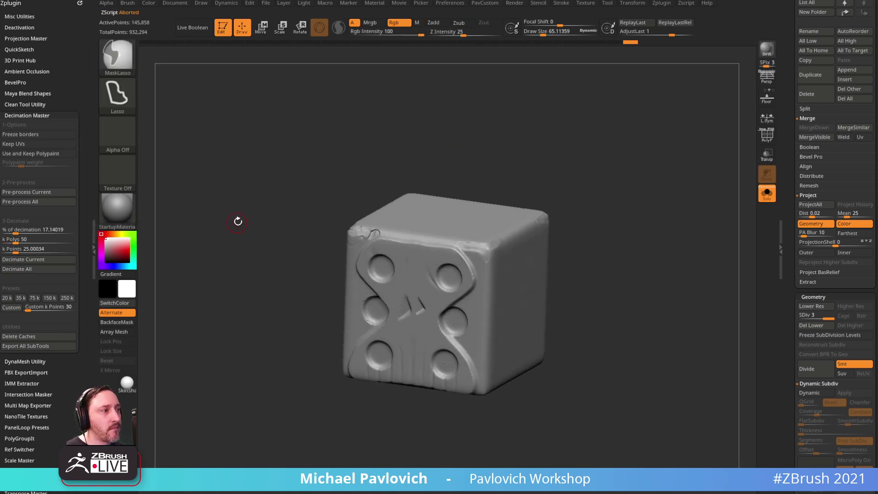
click(35, 260)
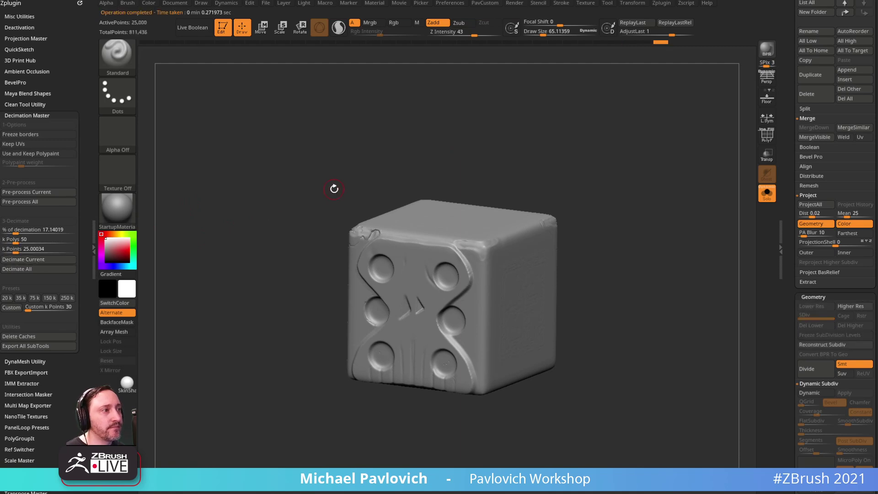
- Pre-process the decimated die again and decimate it to 20 k Polys
click(42, 194)
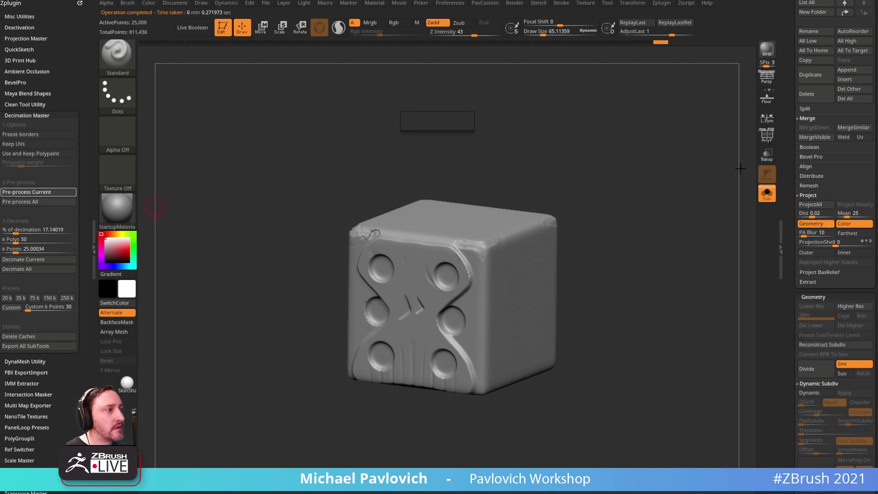
click(773, 139)
click(773, 138)
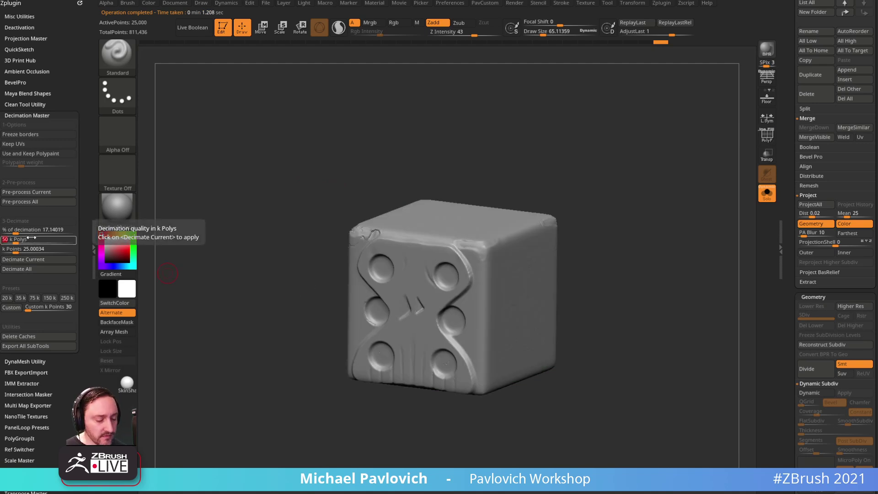
key(Return)
click(23, 260)
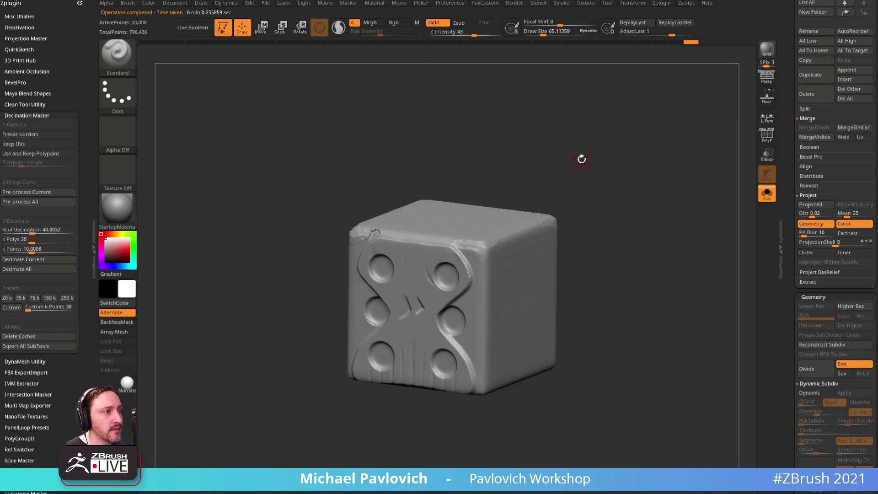
- Show the die's wireframe and decimate the mesh further to 10 k Polys
drag(705, 185, 674, 166)
key(f)
click(773, 140)
click(51, 237)
text(10)
key(Return)
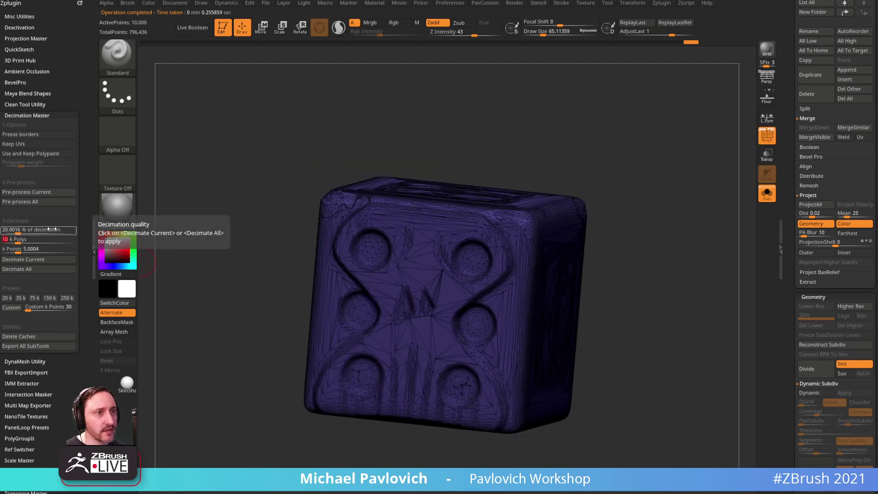
click(22, 259)
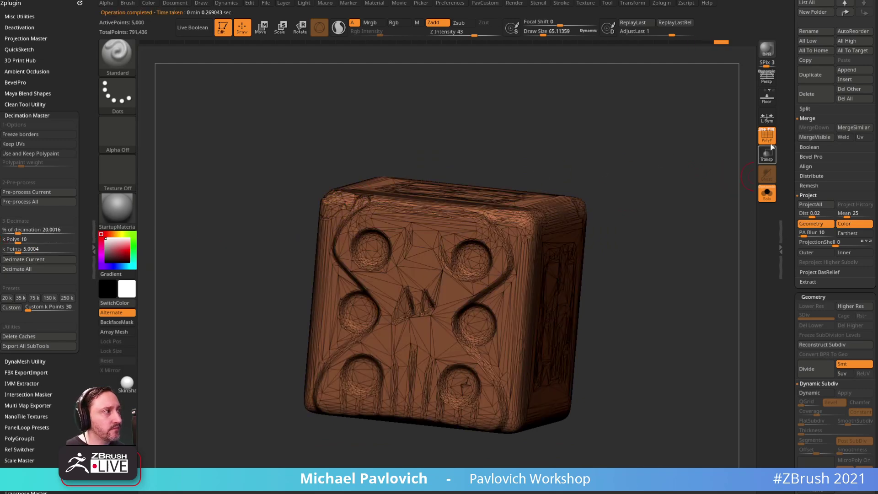
- Hide the wireframe on the decimated die and set the draw size to 112
key(shift+f)
drag(715, 163, 553, 289)
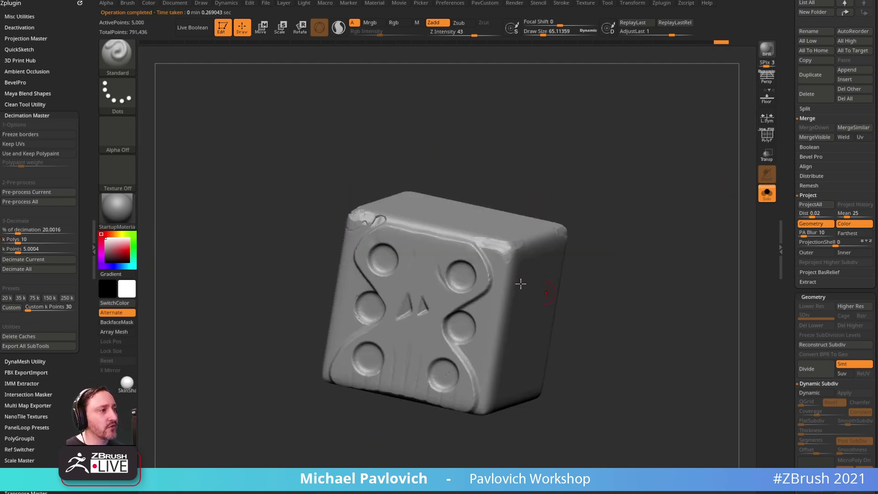
key(s)
drag(559, 250, 567, 247)
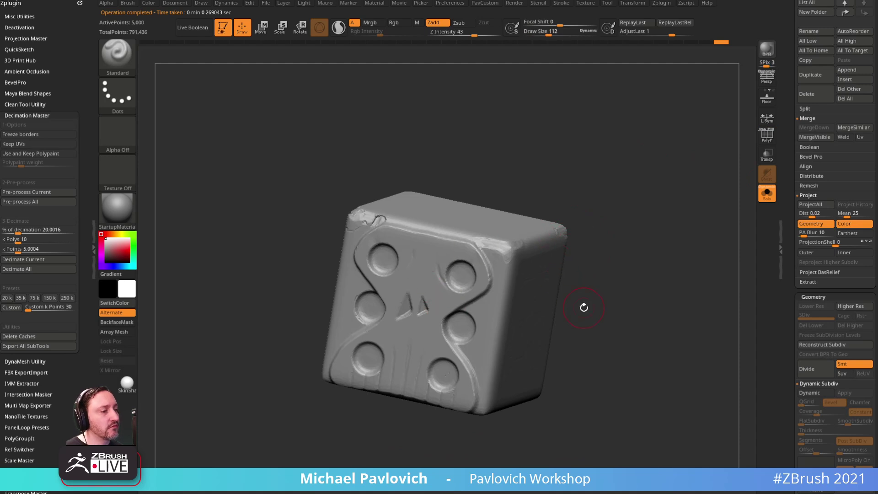
- Switch to Substance Painter and open the recent project Dice.spp
click(88, 492)
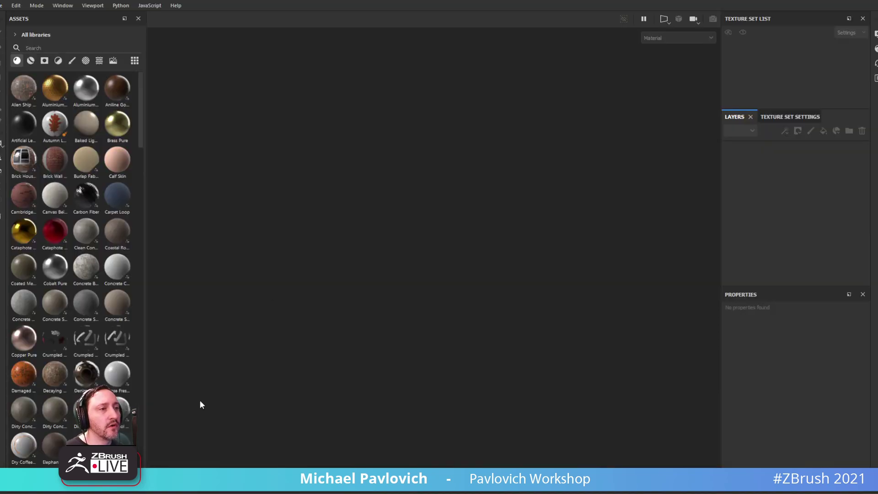
click(2, 6)
mouse_move(27, 35)
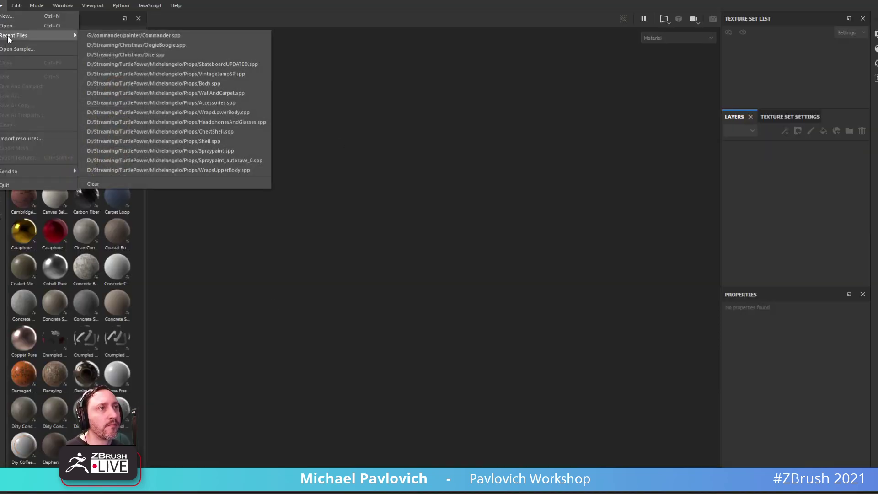
click(124, 54)
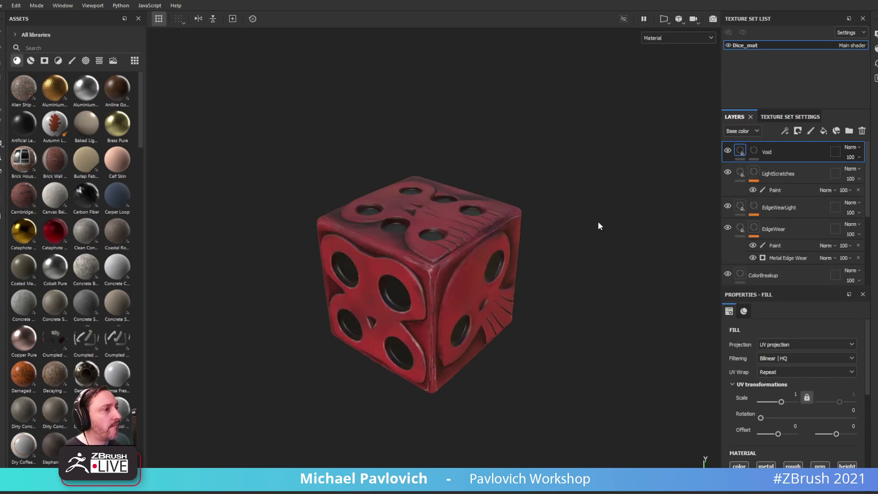
- Hide every layer above RedBase, from Void down to RoughnessBreakup, leaving only the RedBase layer on the die
alt+drag(610, 192, 600, 222)
mouse_move(600, 221)
shift+right_down()
mouse_move(621, 221)
mouse_move(582, 224)
mouse_move(605, 226)
shift+right_up()
alt+drag(605, 226, 701, 160)
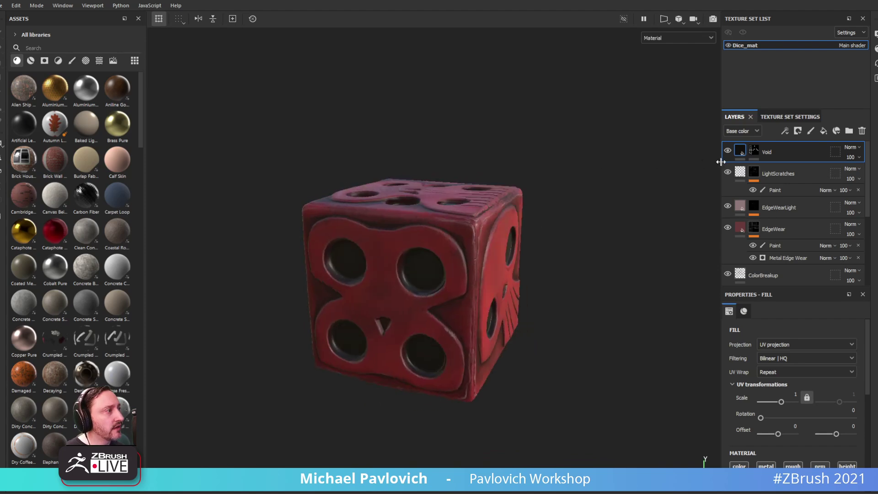
click(727, 151)
click(727, 205)
scroll(764, 202, down, 3)
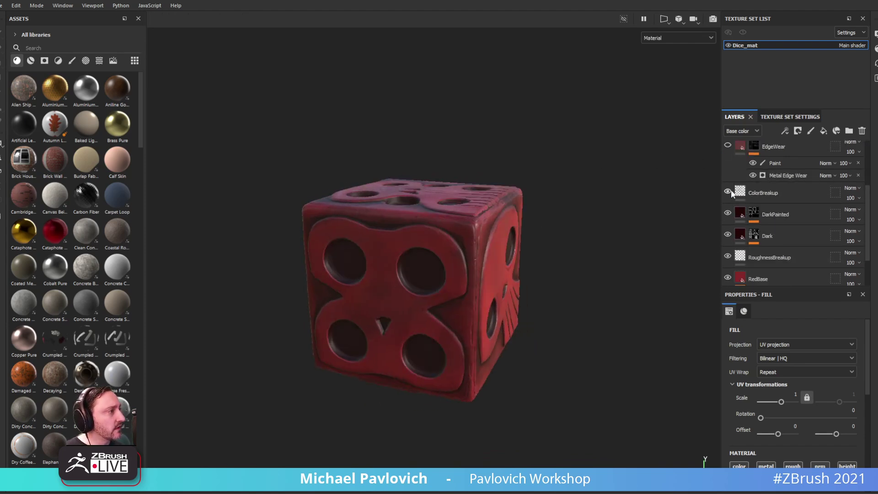
click(728, 214)
click(727, 235)
click(728, 256)
scroll(727, 257, down, 2)
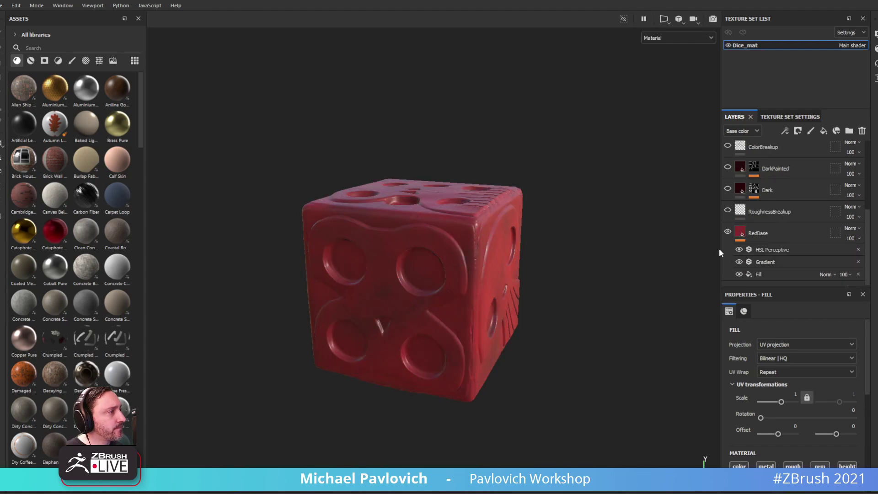
click(728, 231)
click(728, 230)
- Review the settings of RedBase's Clouds 2 fill and its Gradient filter
alt+drag(567, 222, 781, 270)
click(773, 275)
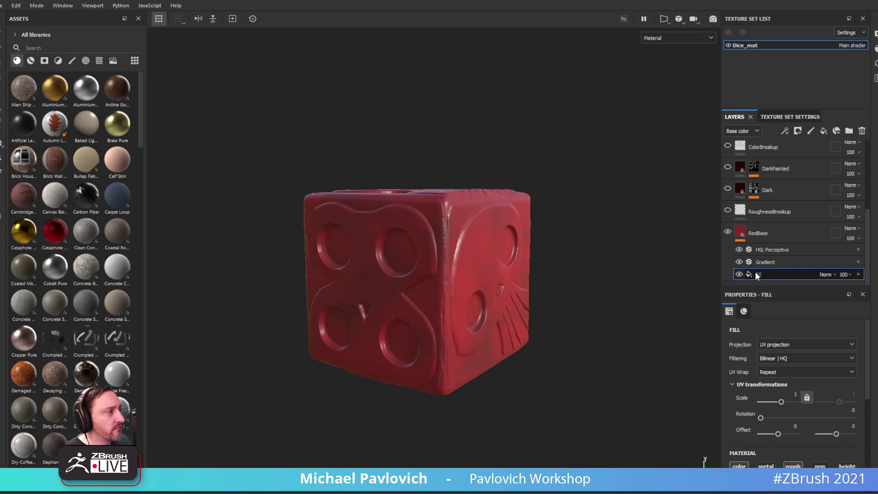
scroll(781, 353, down, 3)
scroll(778, 345, up, 3)
scroll(778, 345, down, 4)
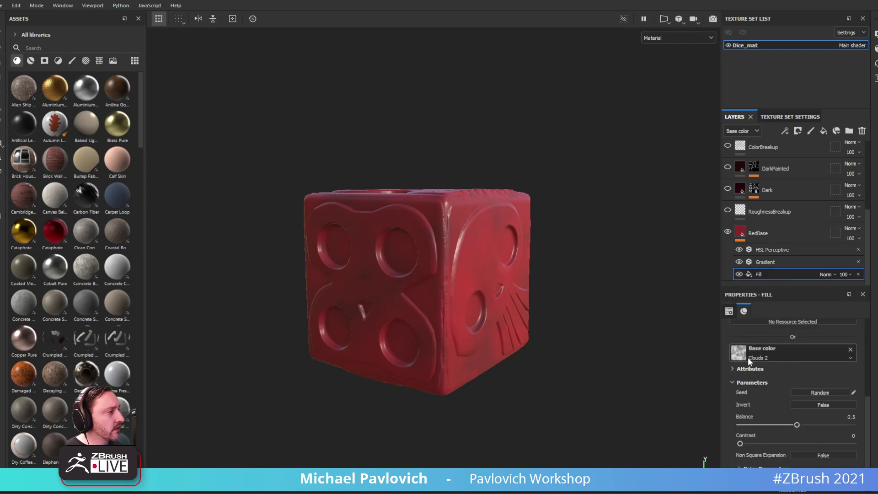
click(762, 260)
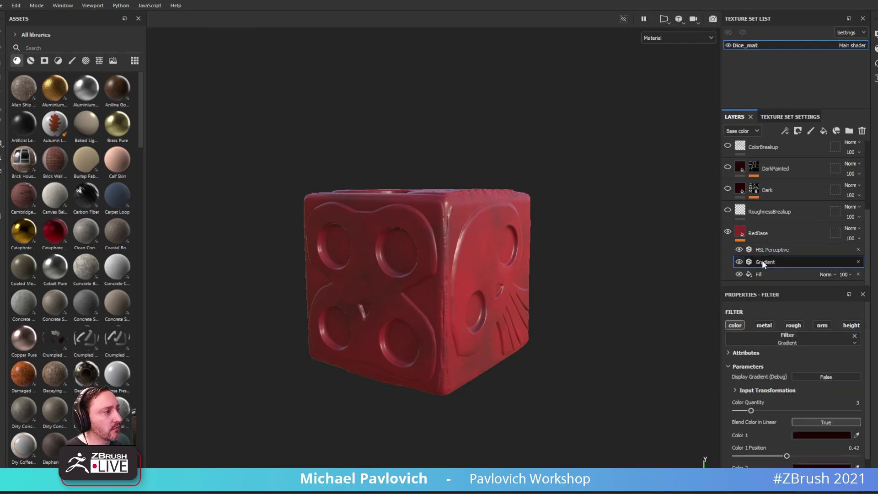
scroll(812, 428, down, 1)
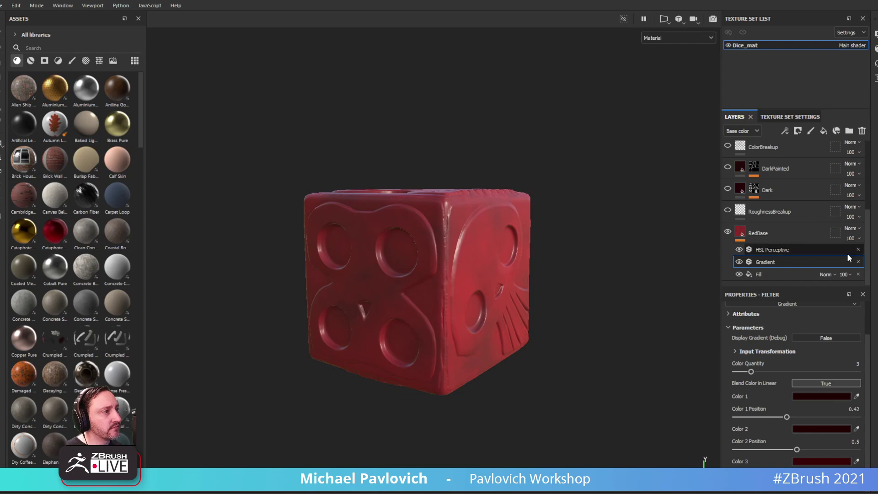
- Set the hue of RedBase's HSL Perceptive filter to 0.477 and show the RoughnessBreakup layer
click(765, 249)
drag(800, 401, 796, 402)
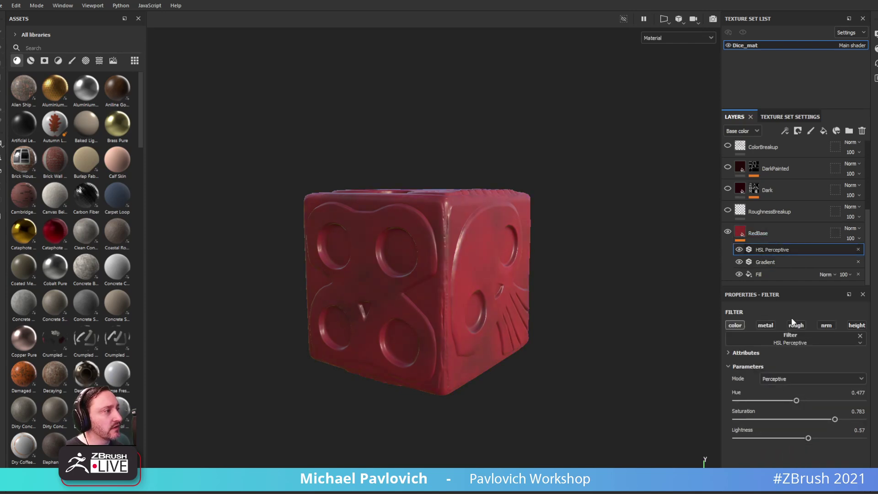
alt+drag(631, 204, 612, 242)
shift+right_drag(611, 242, 716, 219)
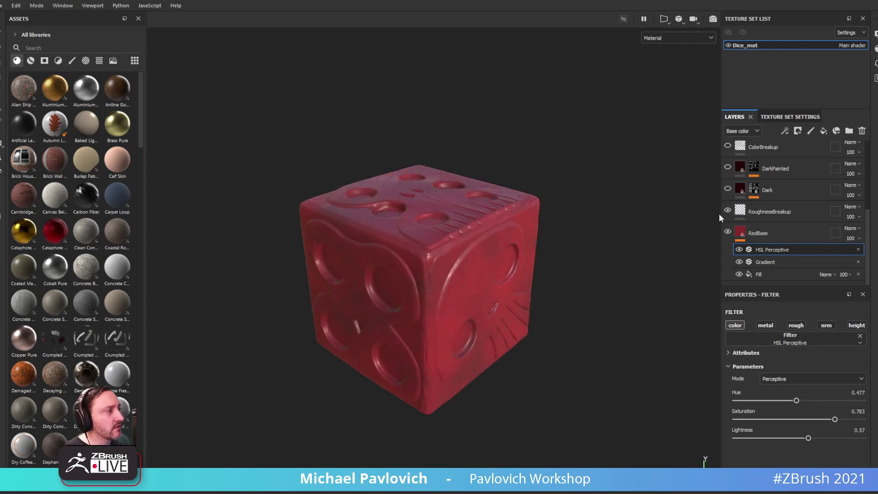
- Show the Dark layer and set the dirt level of its mask's Dirt generator to 0.92
click(728, 189)
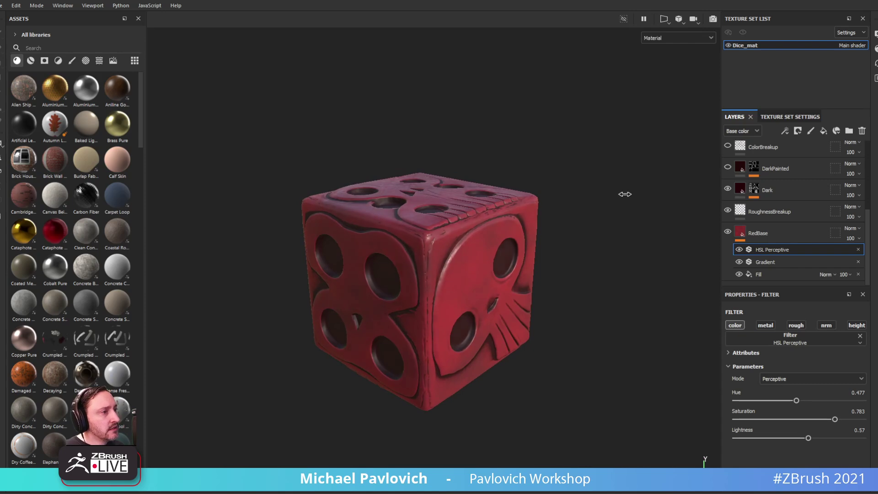
click(740, 192)
click(742, 193)
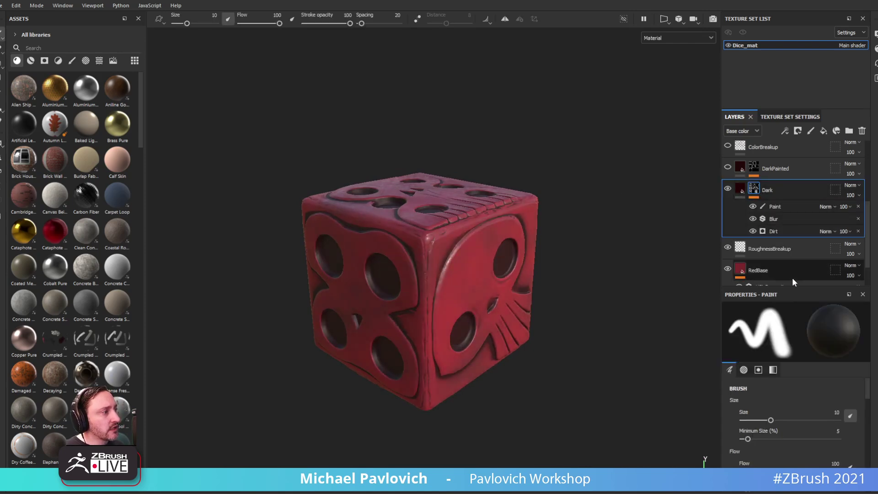
click(778, 231)
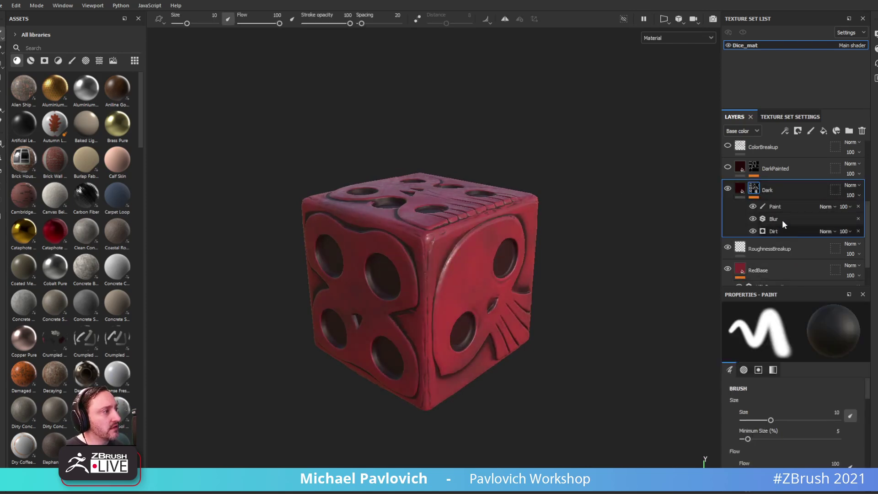
mouse_move(855, 399)
mouse_down()
mouse_move(817, 400)
mouse_move(849, 398)
mouse_up()
alt+drag(551, 232, 543, 218)
mouse_move(543, 218)
shift+right_down()
mouse_move(580, 217)
mouse_move(526, 220)
shift+right_up()
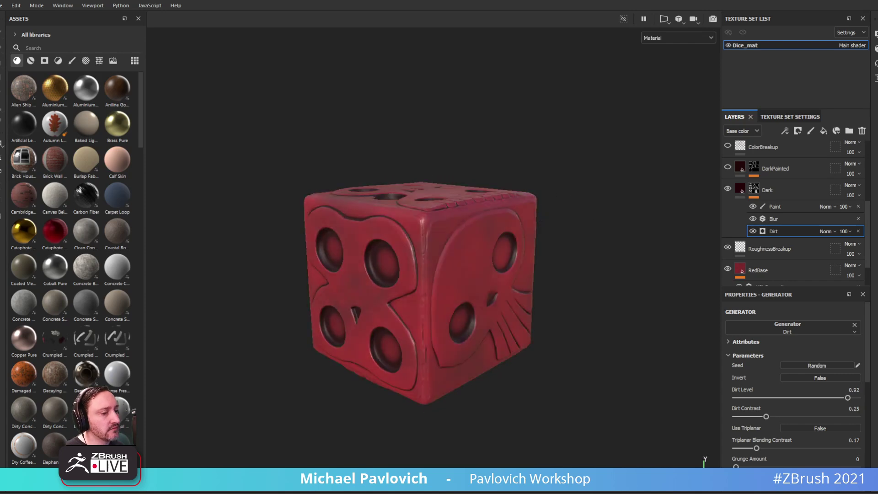
drag(412, 492, 432, 493)
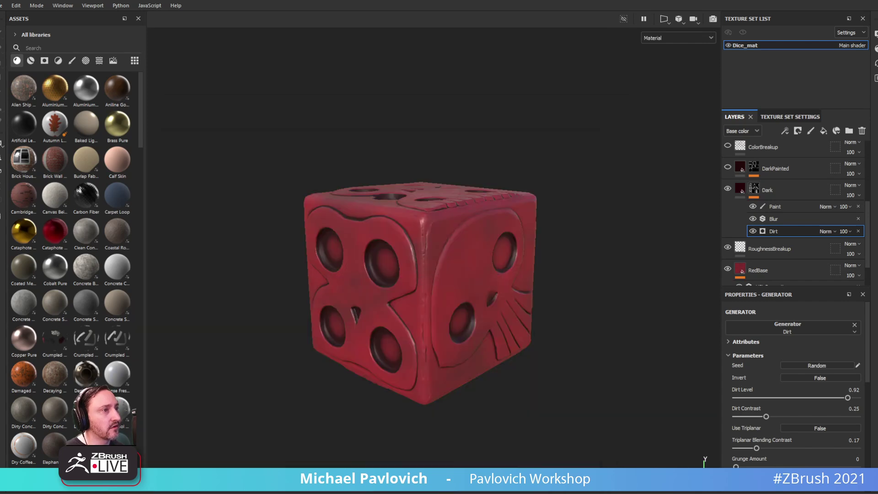
- Show the DarkPainted and ColorBreakup layers on the die
scroll(731, 203, up, 2)
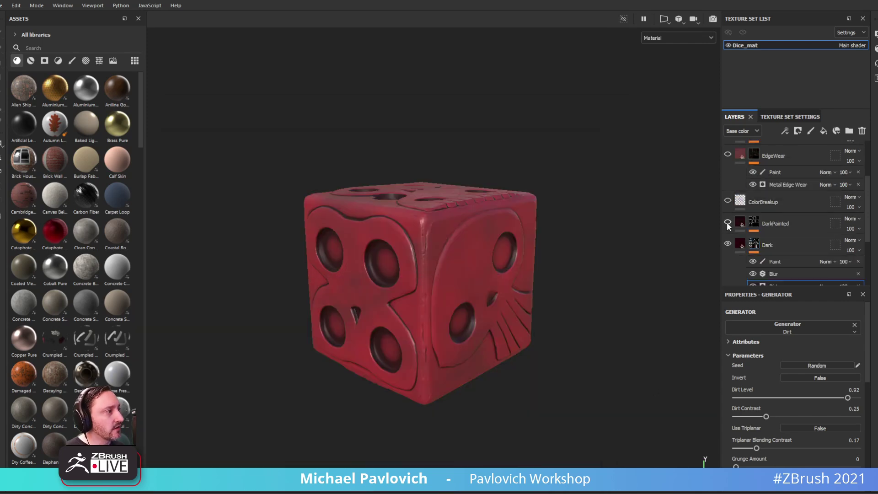
click(727, 223)
alt+drag(468, 207, 582, 171)
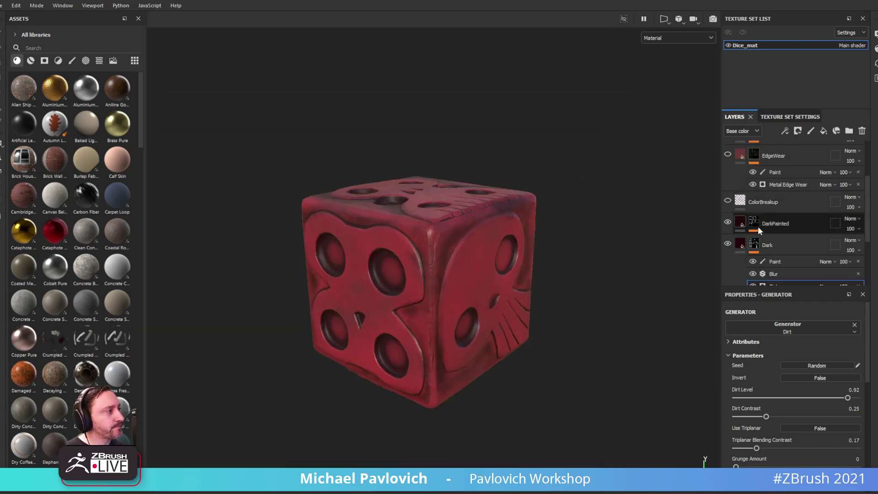
click(727, 202)
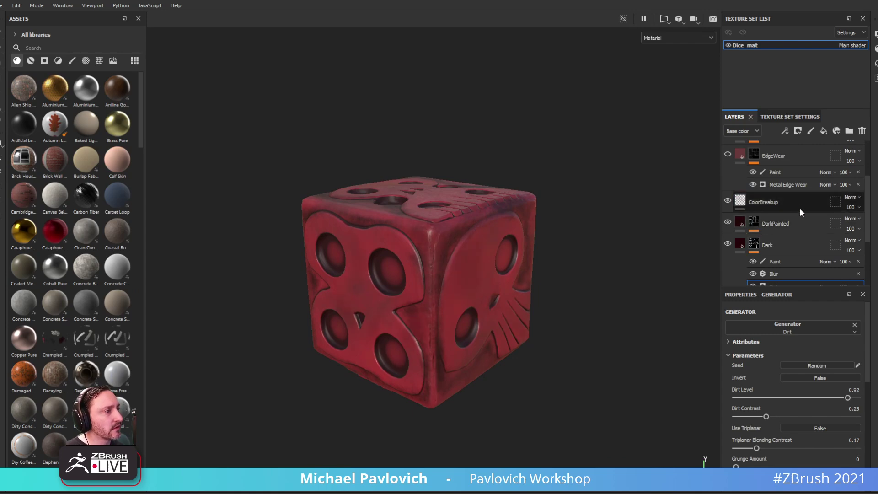
- Show the EdgeWear layer and set its Metal Edge Wear generator's wear level to 0.67
scroll(799, 208, up, 2)
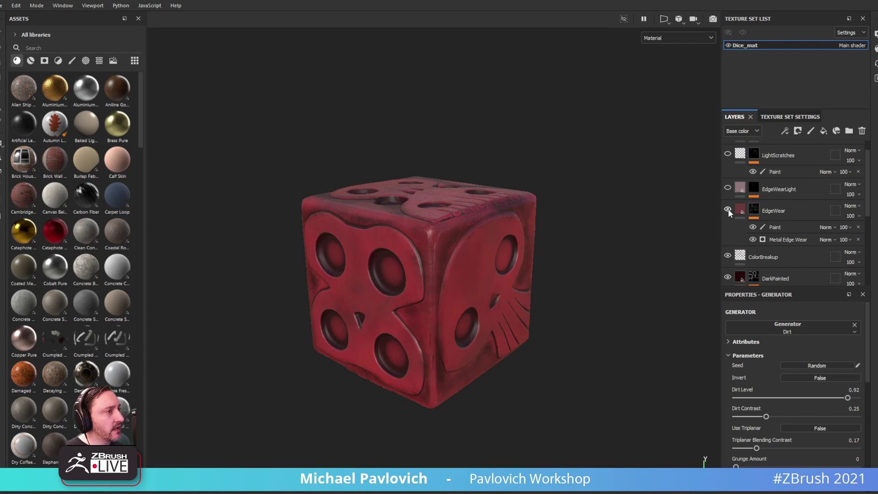
click(778, 228)
click(785, 236)
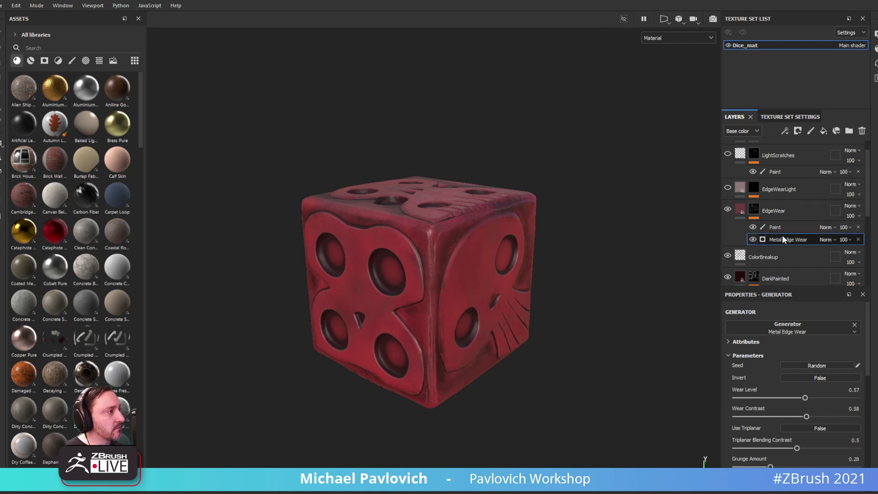
drag(798, 397, 817, 398)
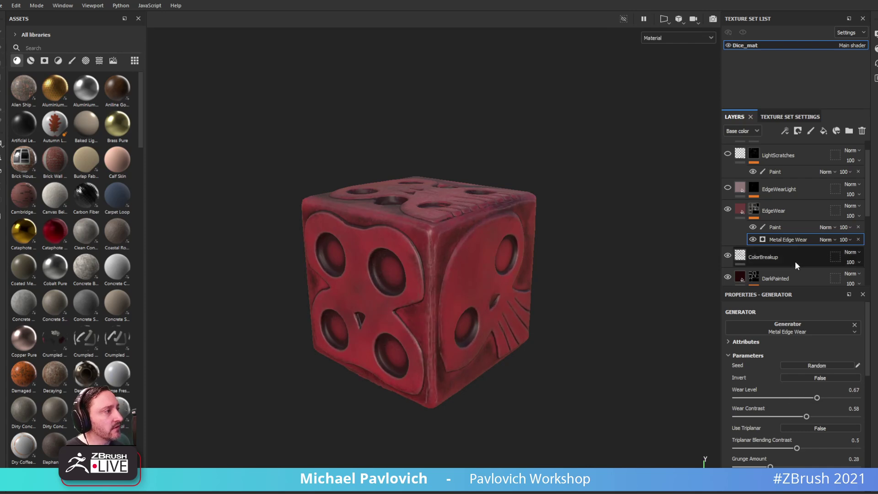
- Show the remaining EdgeWearLight, LightScratches and Void layers on the die
scroll(772, 196, up, 1)
alt+drag(605, 187, 600, 209)
shift+right_drag(600, 210, 613, 227)
click(728, 150)
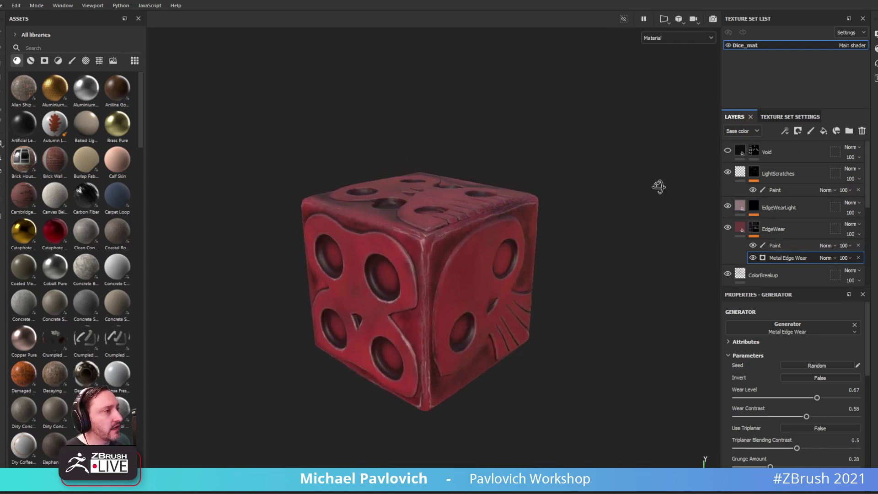
- Switch to the rendering mode with the side panels hidden and inspect the die from several angles under rotated lighting
alt+drag(619, 176, 485, 263)
mouse_move(570, 267)
shift+right_down()
mouse_move(633, 256)
mouse_move(575, 261)
shift+right_up()
alt+drag(576, 262, 672, 138)
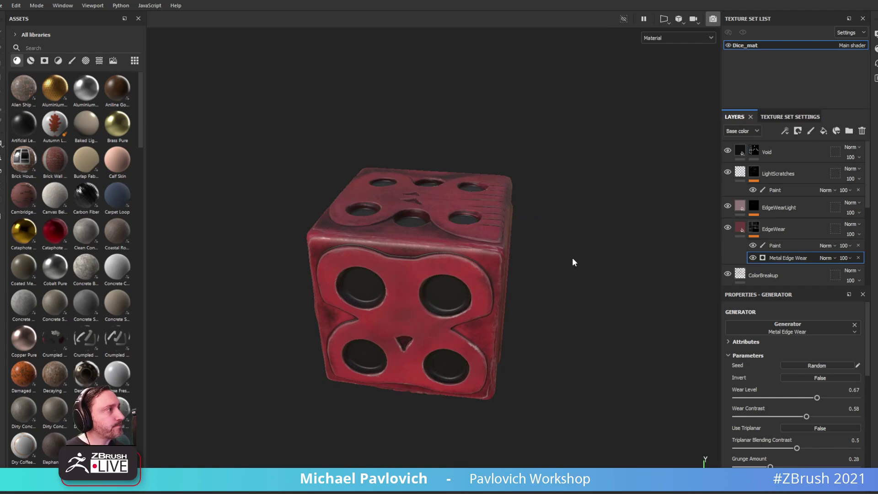
key(Tab)
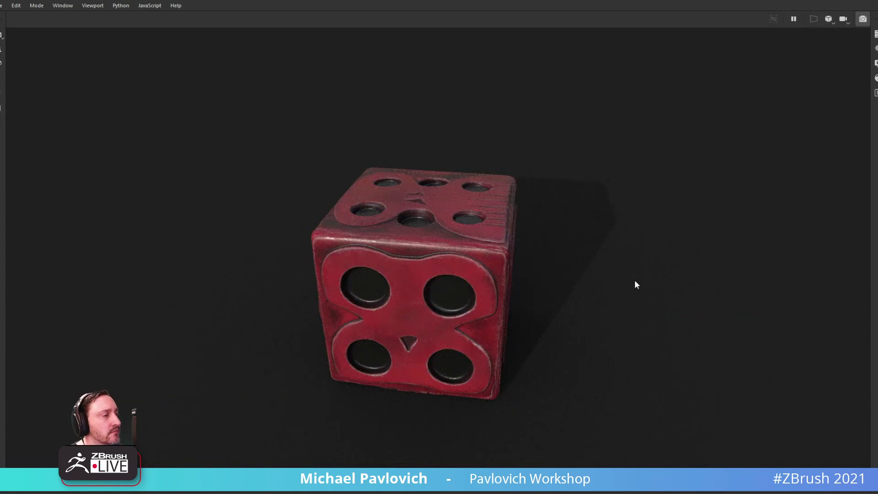
alt+drag(636, 284, 357, 270)
shift+right_drag(366, 270, 585, 275)
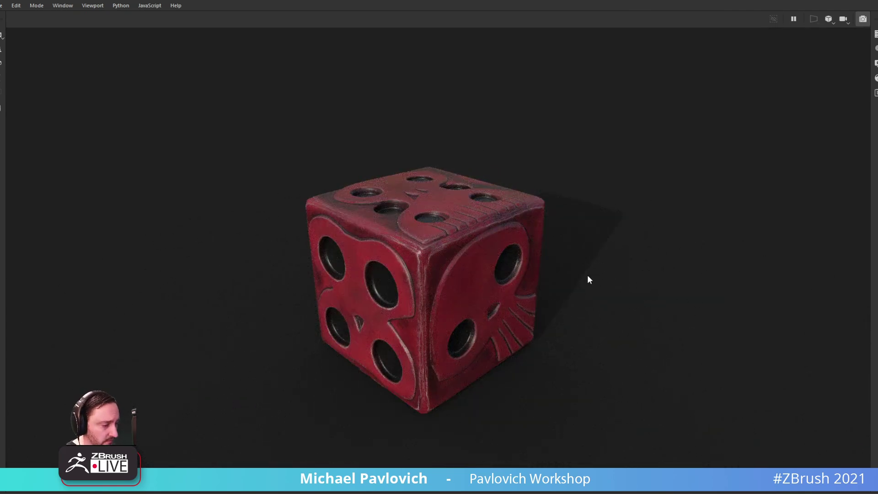
mouse_move(600, 234)
alt+mouse_down()
mouse_move(494, 228)
mouse_move(617, 212)
mouse_move(600, 235)
alt+mouse_up()
mouse_move(601, 236)
shift+right_down()
mouse_move(627, 231)
mouse_move(592, 237)
mouse_move(615, 237)
shift+right_up()
mouse_move(724, 124)
alt+mouse_down()
mouse_move(701, 108)
mouse_move(716, 117)
alt+mouse_up()
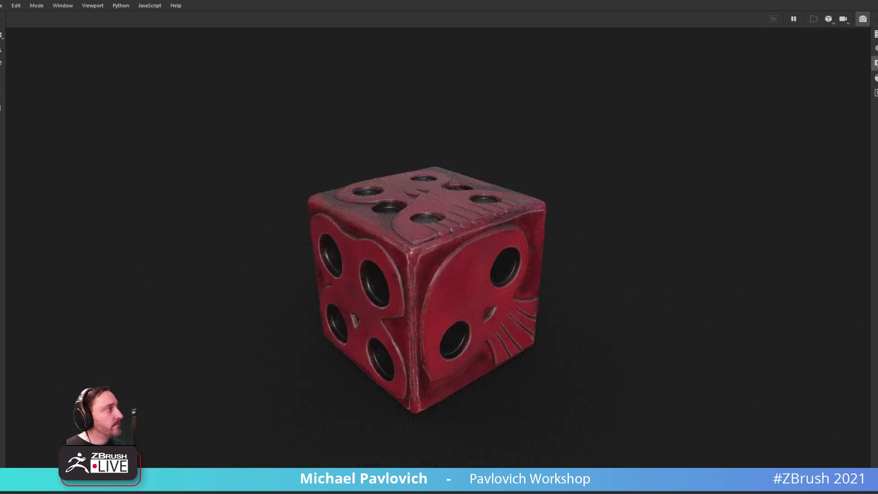
- Set the environment map to Bonifacio Street and disable the dome's clear color to display it as background
click(875, 63)
click(765, 143)
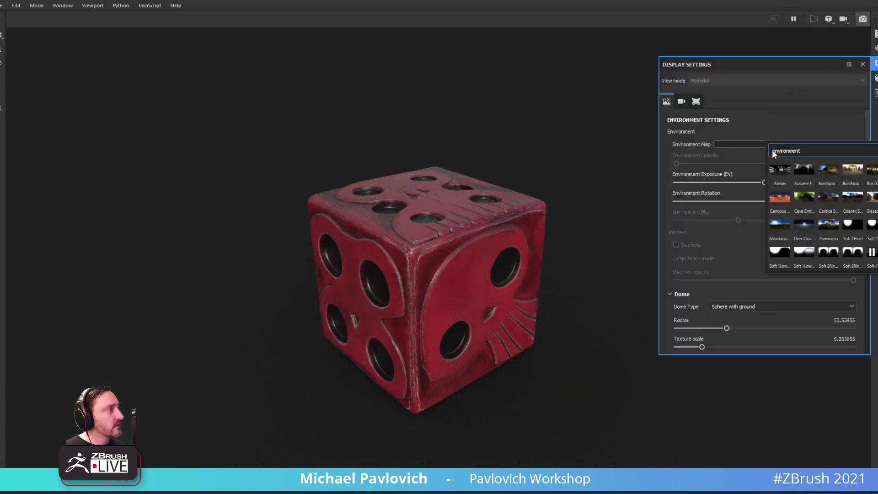
click(848, 170)
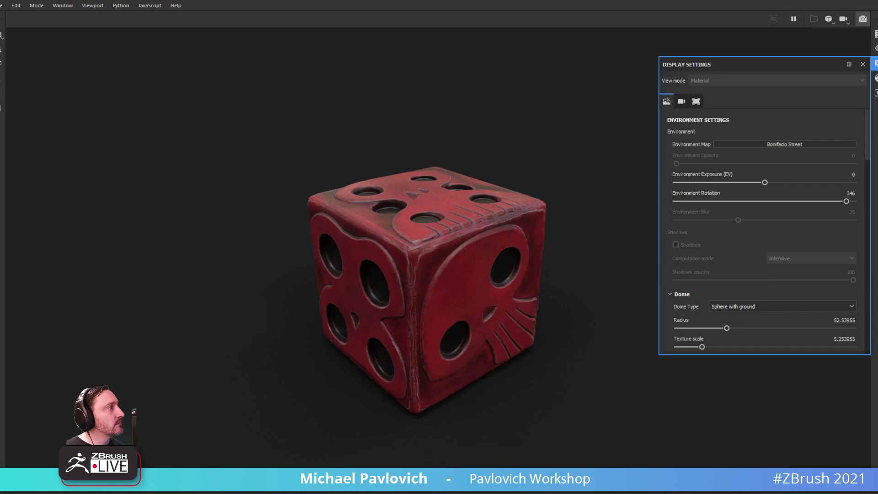
scroll(695, 310, down, 3)
click(677, 304)
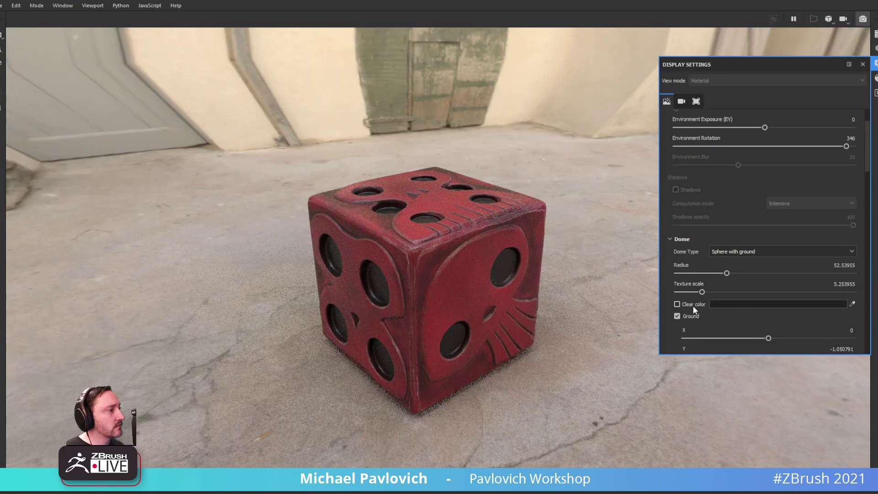
click(862, 65)
- Reframe the rendered die from another side and rotate the street environment to 6
alt+right_drag(121, 71, 438, 141)
alt+drag(438, 140, 525, 139)
shift+right_drag(525, 139, 759, 256)
alt+drag(526, 187, 661, 199)
- Change the environment map to Bonifacio Aragon Stairs and rotate the environment to 136
click(876, 63)
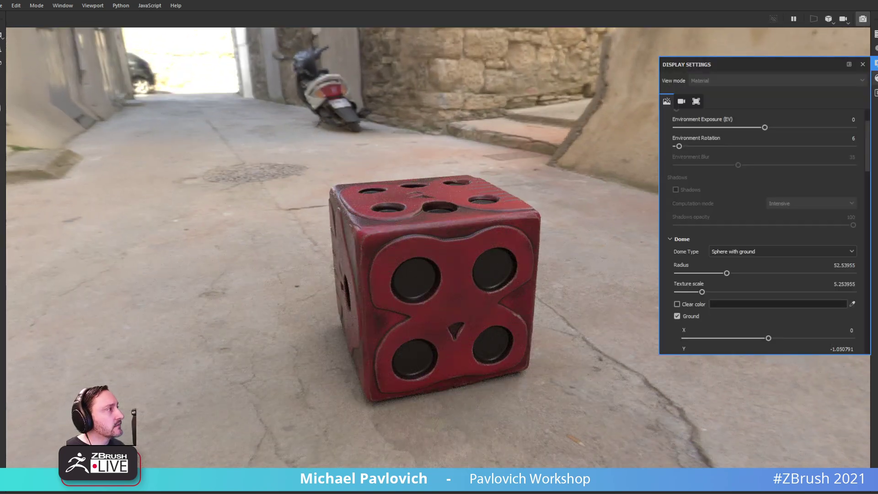
scroll(775, 159, up, 2)
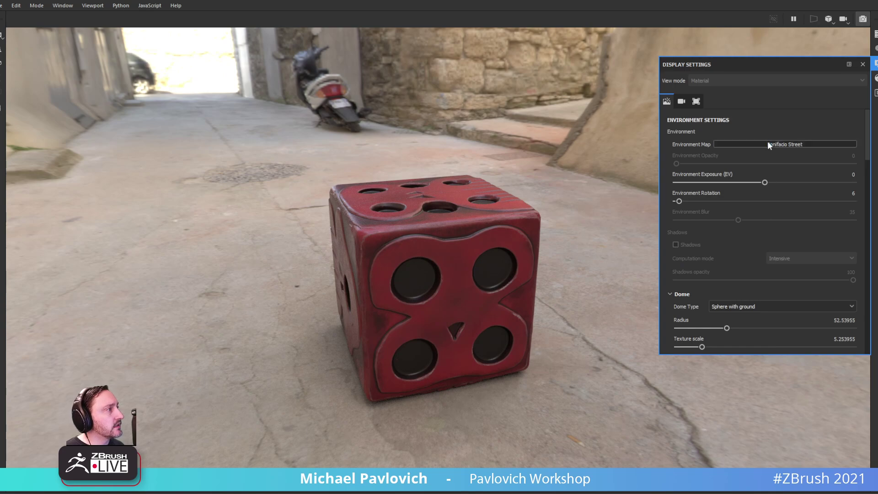
click(783, 144)
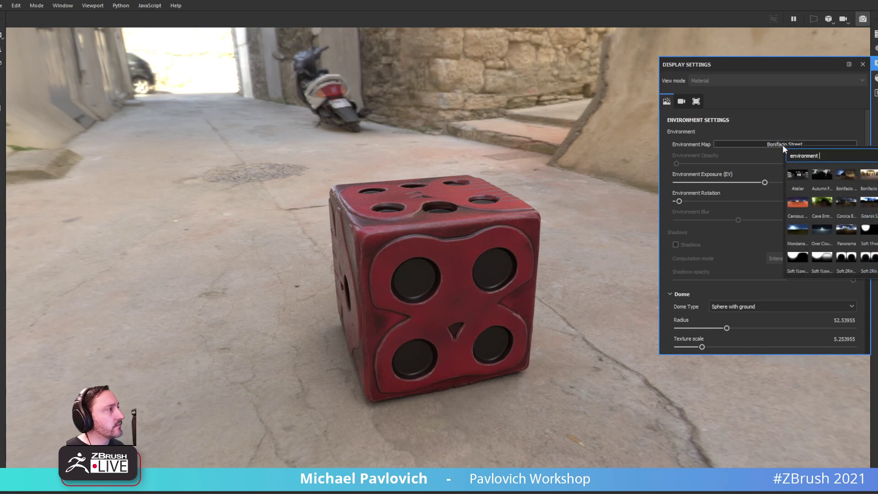
click(866, 177)
alt+drag(382, 139, 541, 153)
shift+right_drag(541, 154, 788, 55)
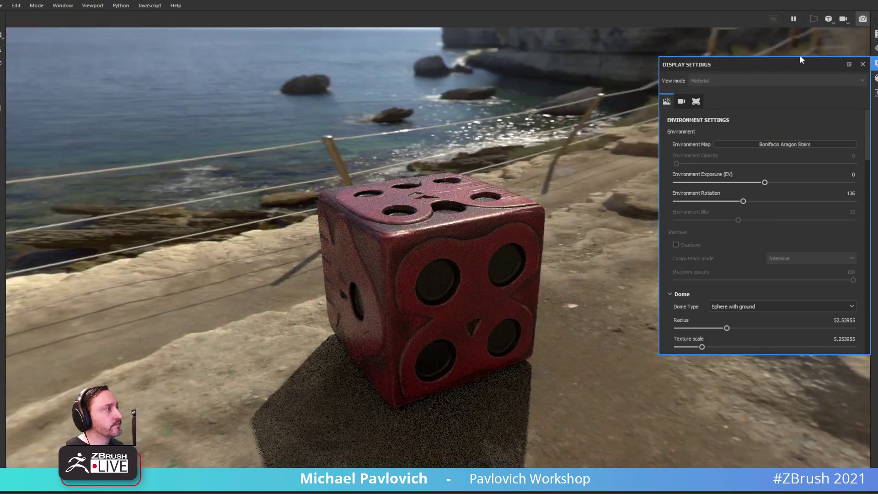
- Close the display settings over the finished render, switch back to ZBrush and turn the grey die slightly
click(863, 64)
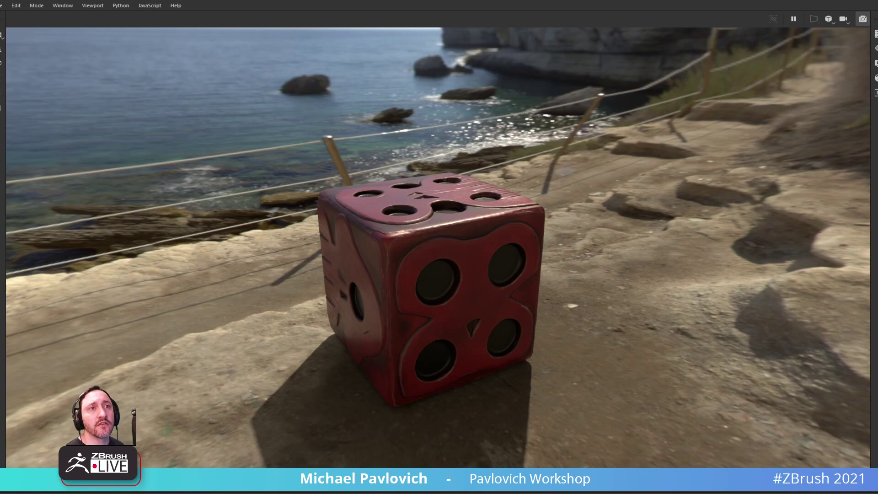
click(863, 19)
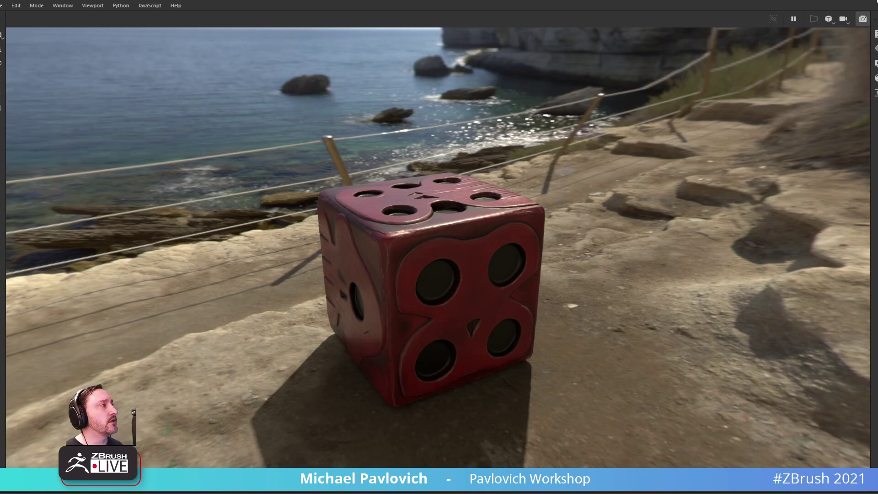
click(422, 263)
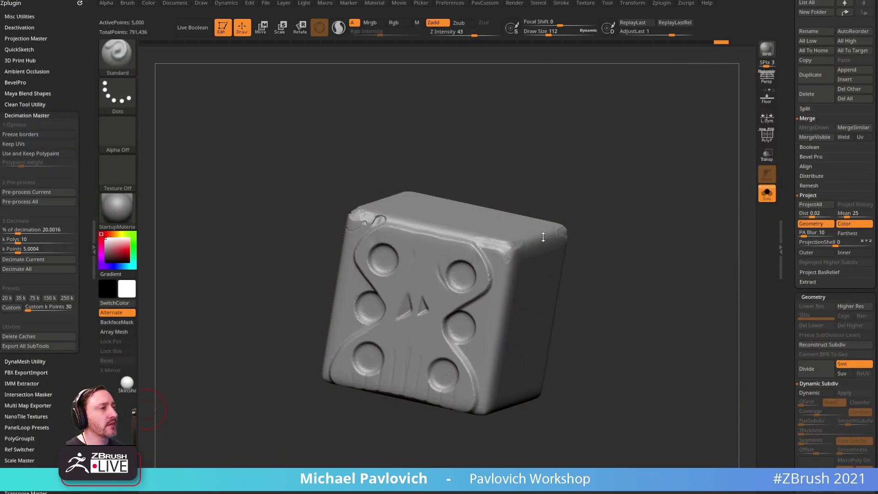
drag(615, 177, 607, 166)
- Examine the pop-up brush quick menu and the PavCustom menu, collapsing and reopening its ModifyTopology section
key(space)
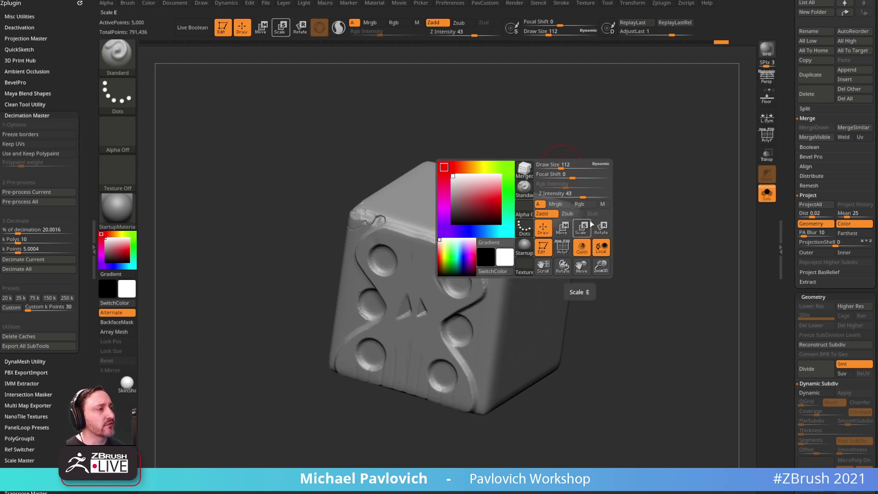
key(grave)
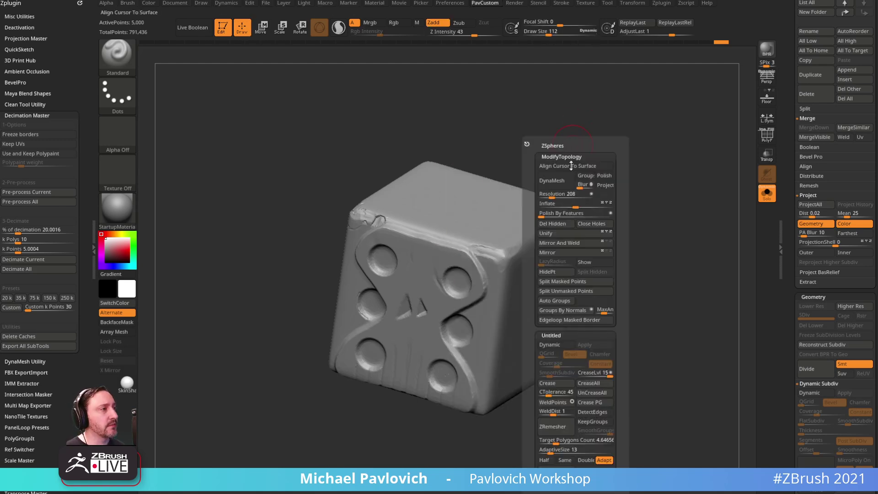
key(space)
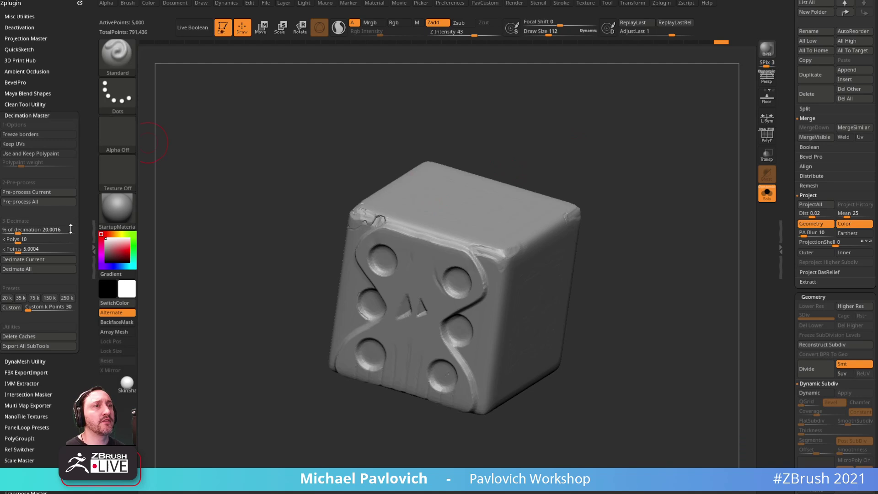
click(488, 4)
shift+click(508, 28)
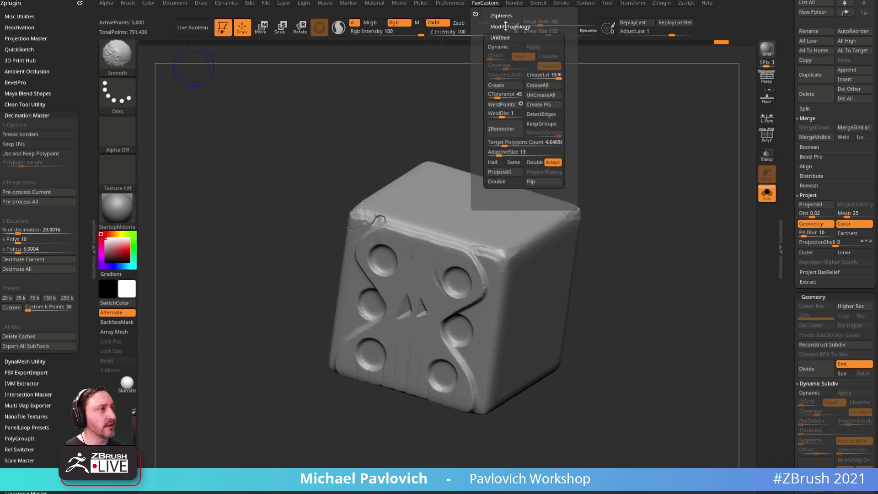
shift+click(504, 26)
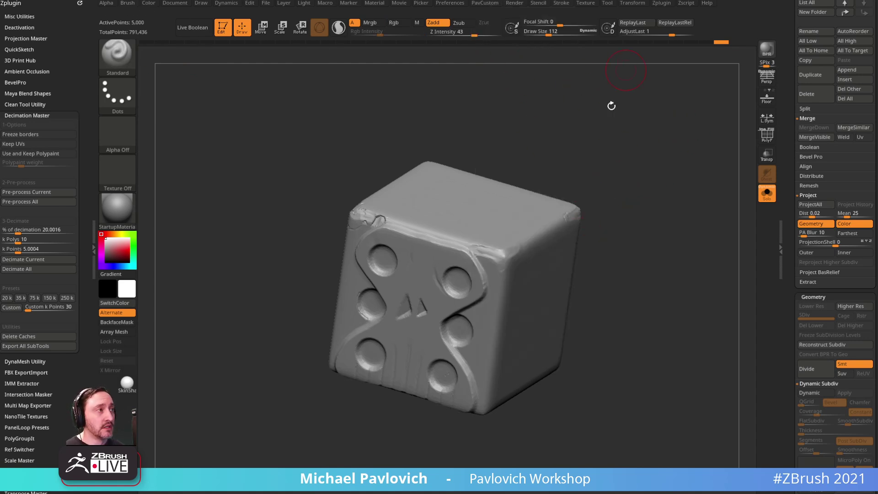
key(2)
key(space)
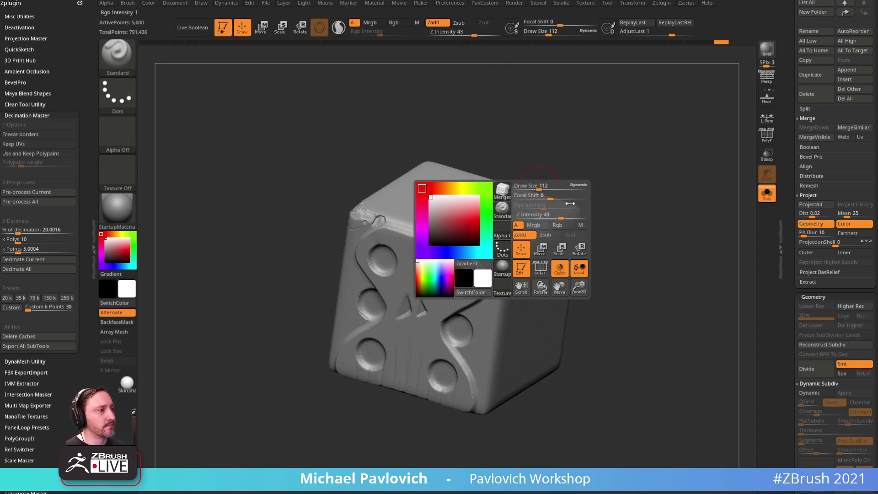
key(2)
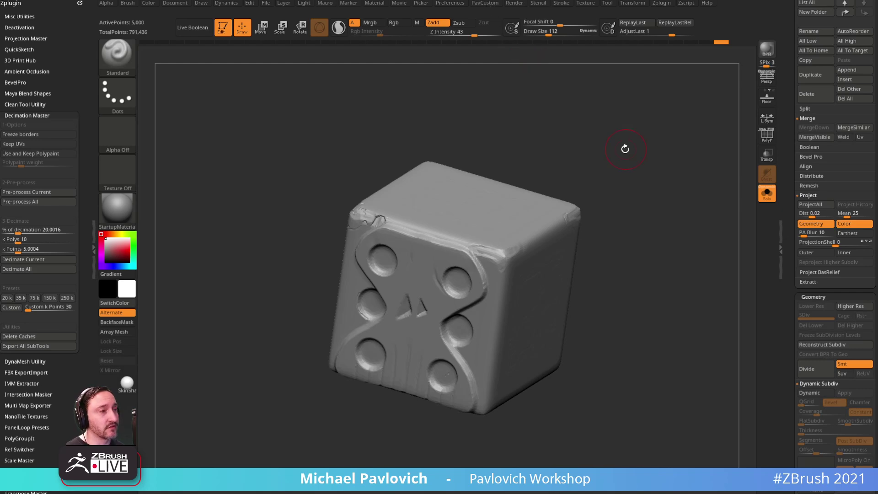
key(2)
key(2)
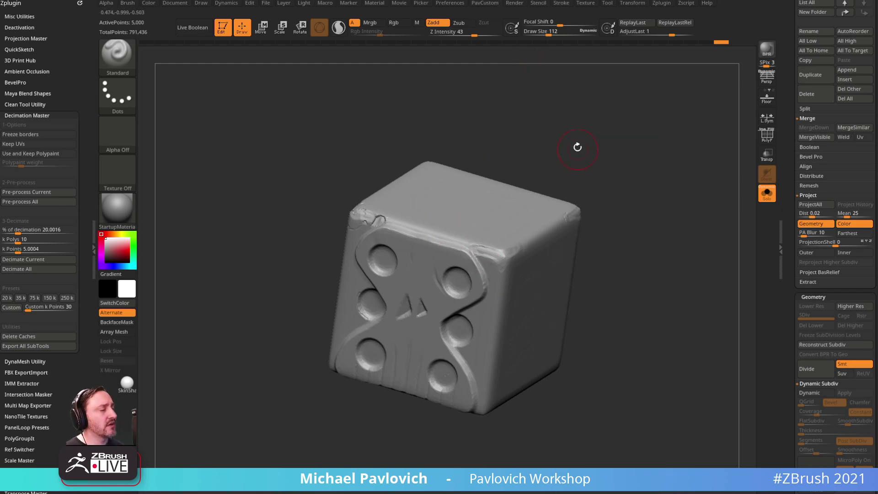
key(2)
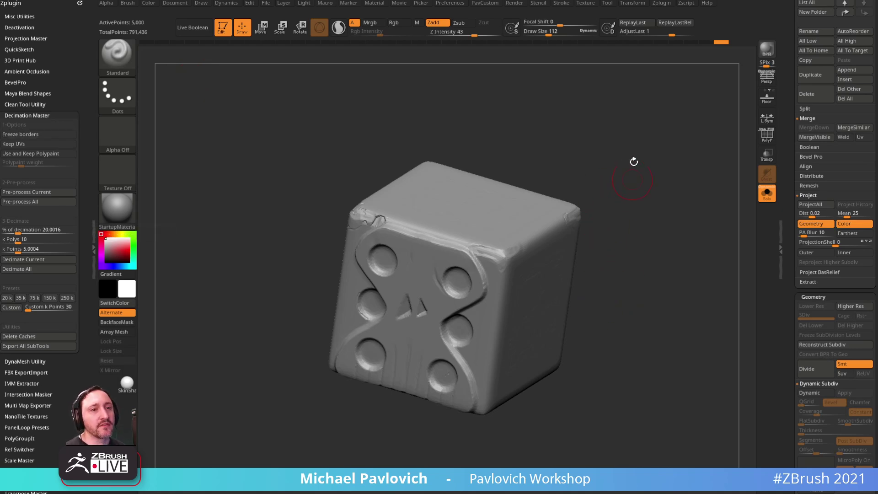
- Display the decimated die's polyframe and set the ZRemesher AdaptiveSize to 0
drag(641, 193, 649, 204)
click(763, 139)
alt+drag(704, 168, 663, 210)
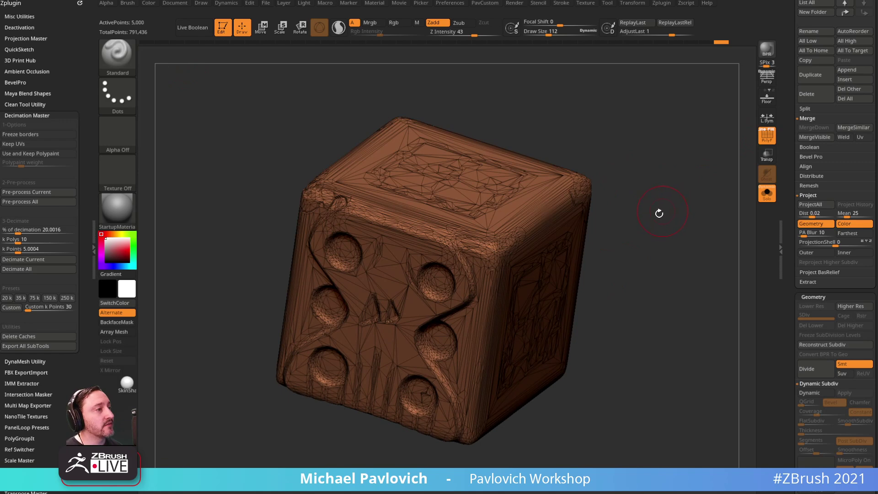
key(space)
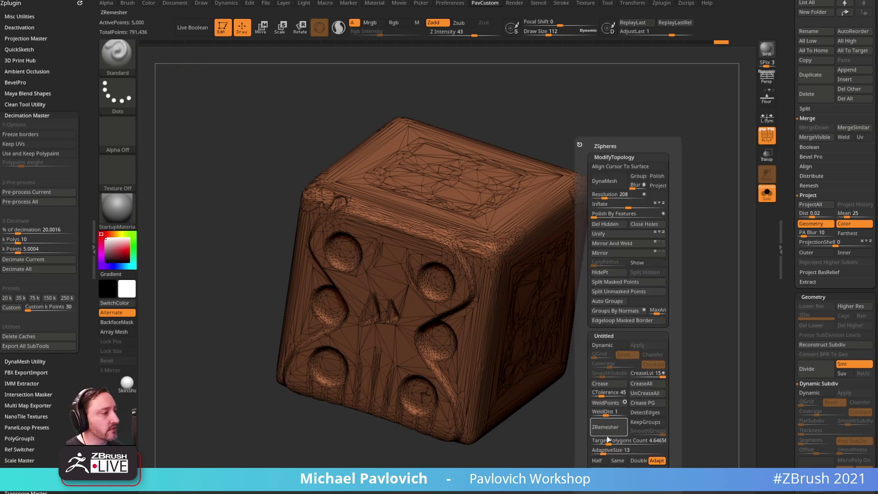
drag(601, 452, 591, 452)
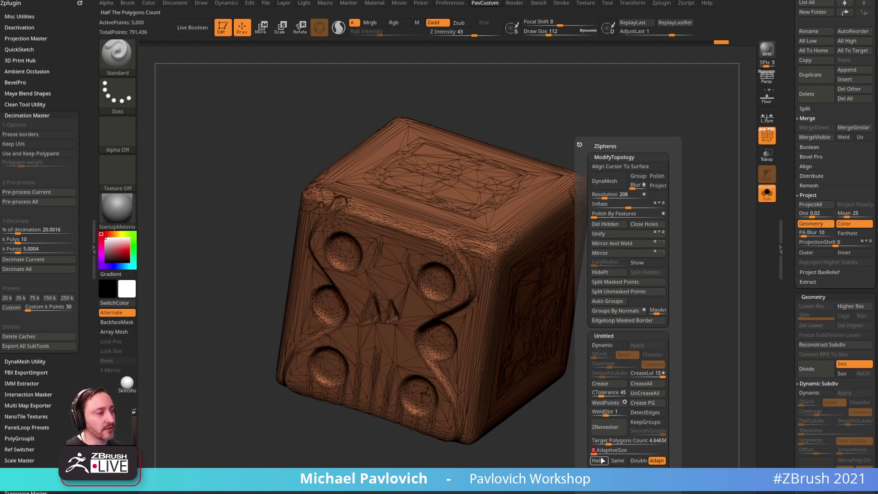
- Assign the SkinShade4 material to the die and retopologize it with ZRemesher
click(119, 212)
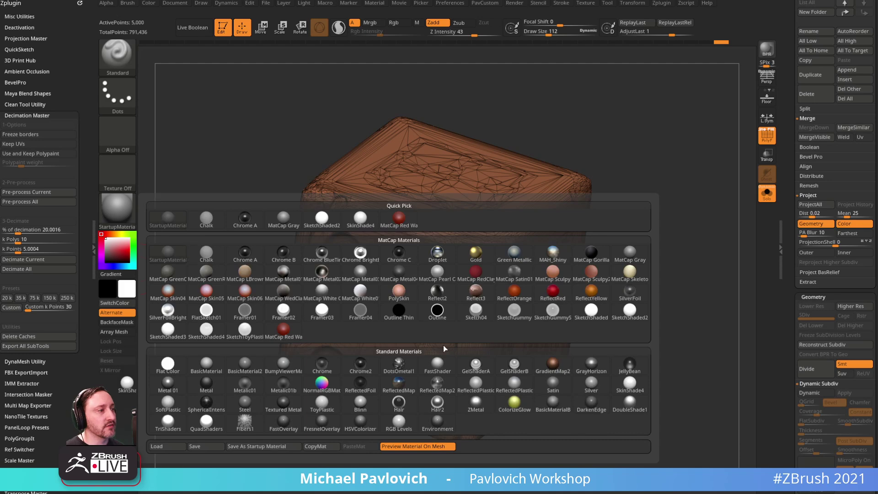
click(630, 385)
alt+drag(680, 314, 619, 297)
key(space)
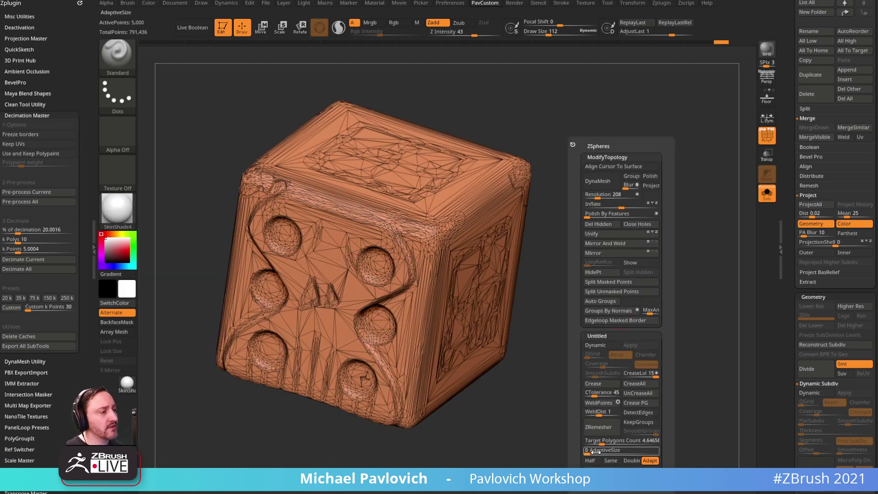
click(603, 428)
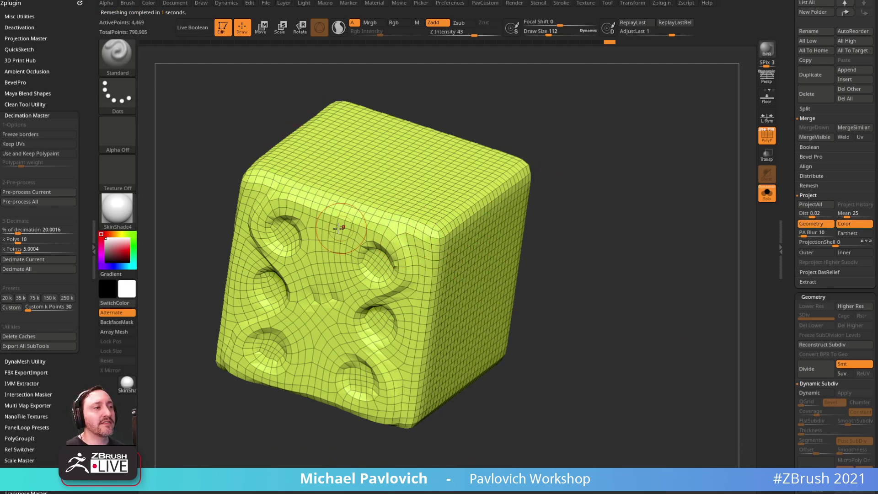
- Leave a smaller snapshot of the remeshed die on the canvas and place the live die beside it for comparison
alt+drag(626, 278, 577, 207)
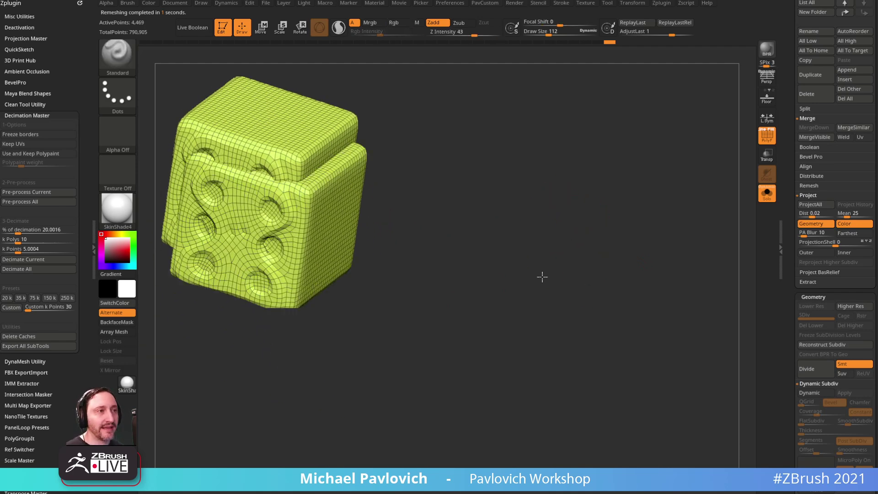
key(shift+s)
alt+drag(521, 241, 709, 337)
alt+drag(704, 298, 709, 324)
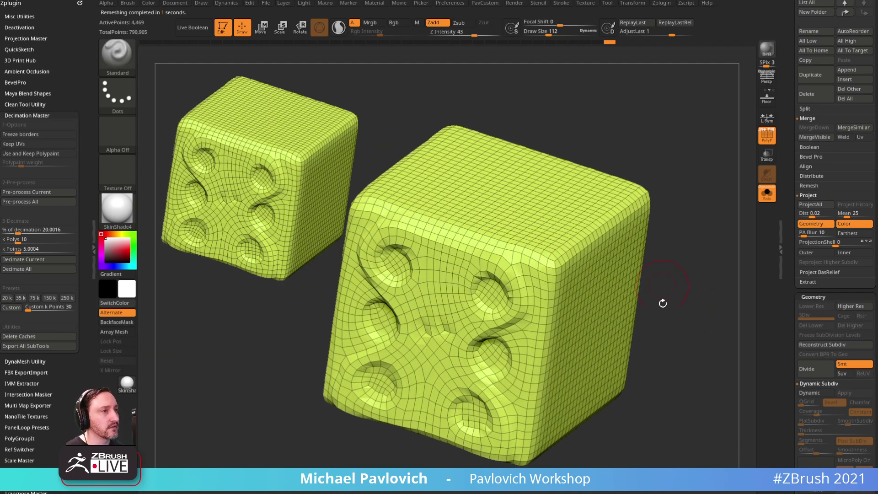
- Undo the remesh, set AdaptiveSize to 100 and run ZRemesher on the die again
key(4)
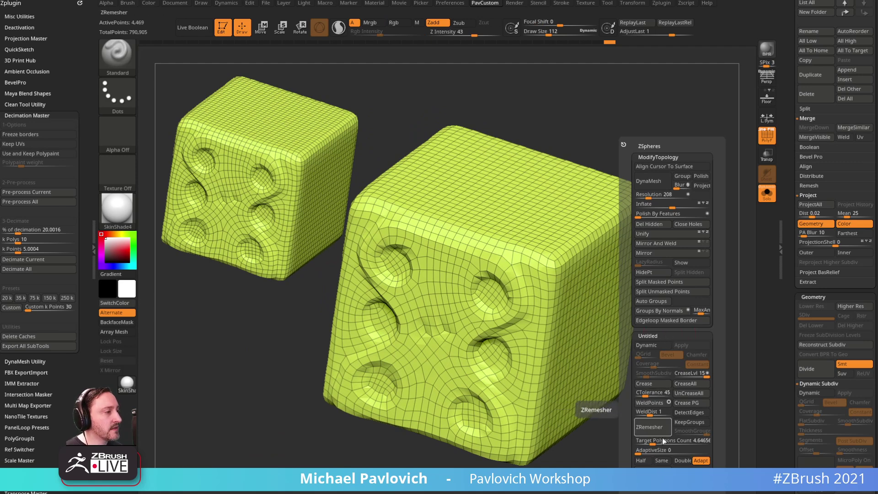
key(ctrl+z)
drag(658, 450, 719, 450)
click(652, 427)
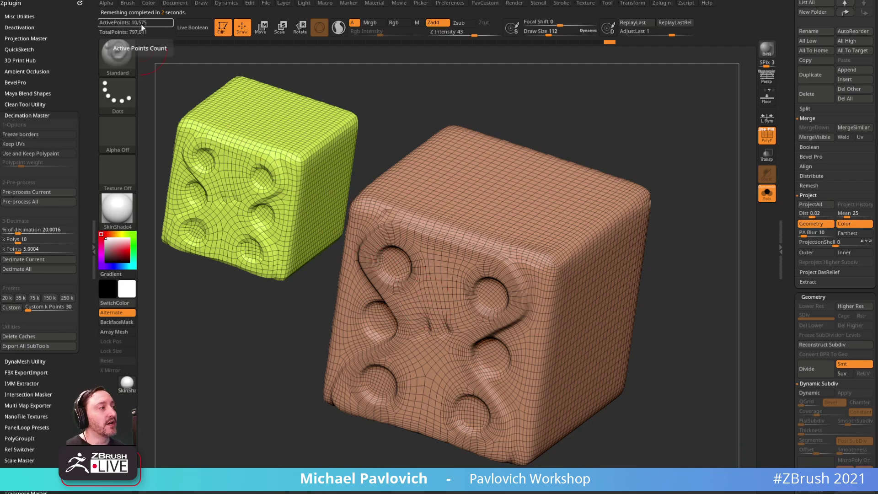
- Expand the ZRemesher section of the Geometry settings and turn the remeshed die to inspect its edge flow
drag(790, 271, 788, 94)
drag(788, 300, 788, 127)
click(814, 350)
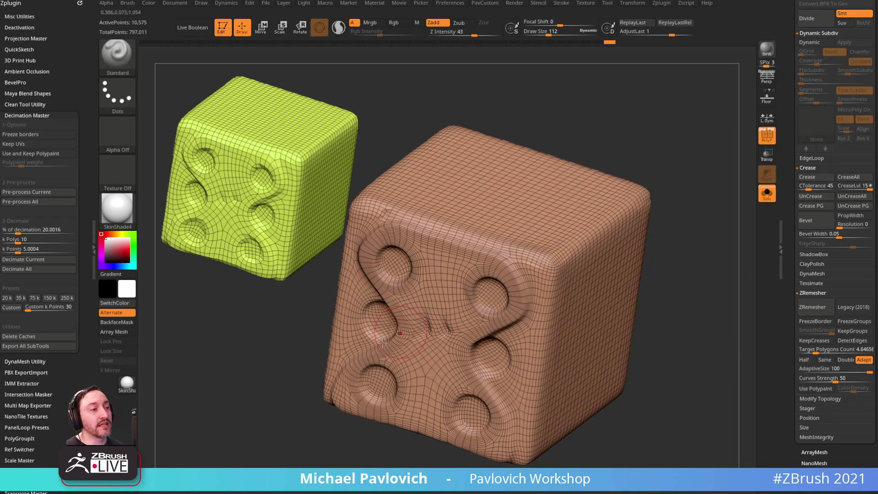
drag(685, 313, 733, 304)
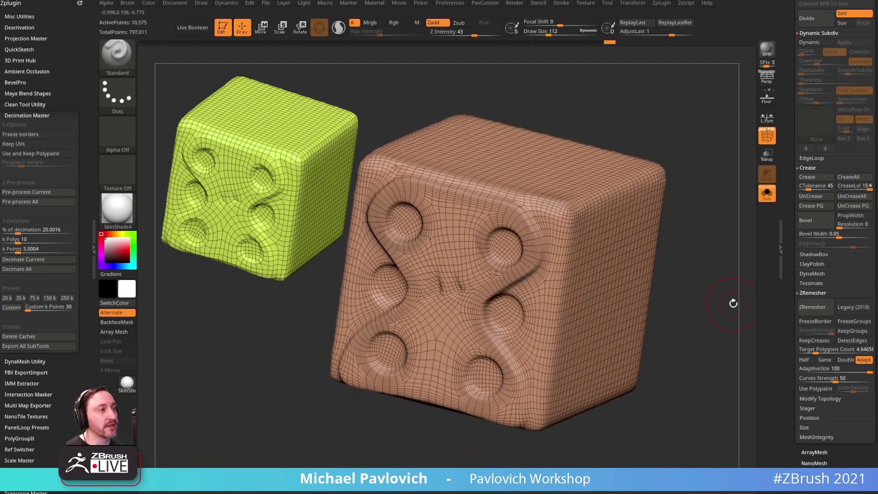
- Undo the adaptive remesh, set AdaptiveSize to 0, remesh the die with even quads and inspect it
key(ctrl+z)
key(3)
drag(682, 450, 666, 450)
click(815, 310)
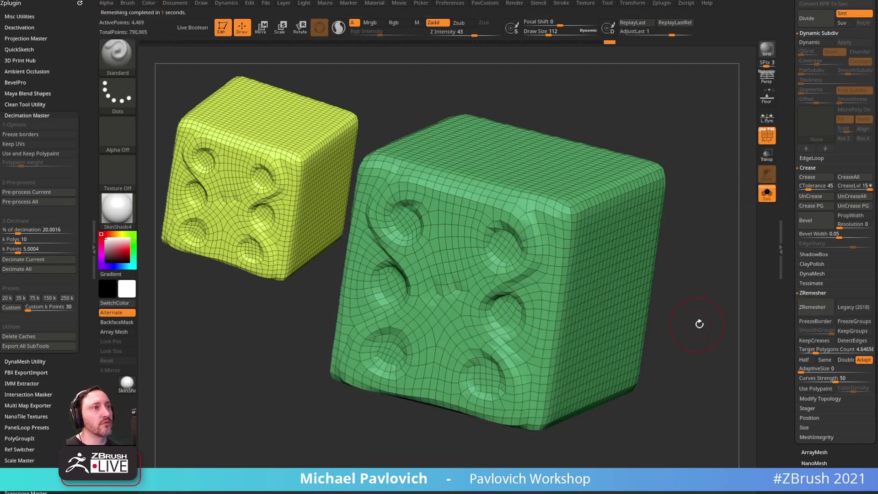
drag(709, 306, 675, 318)
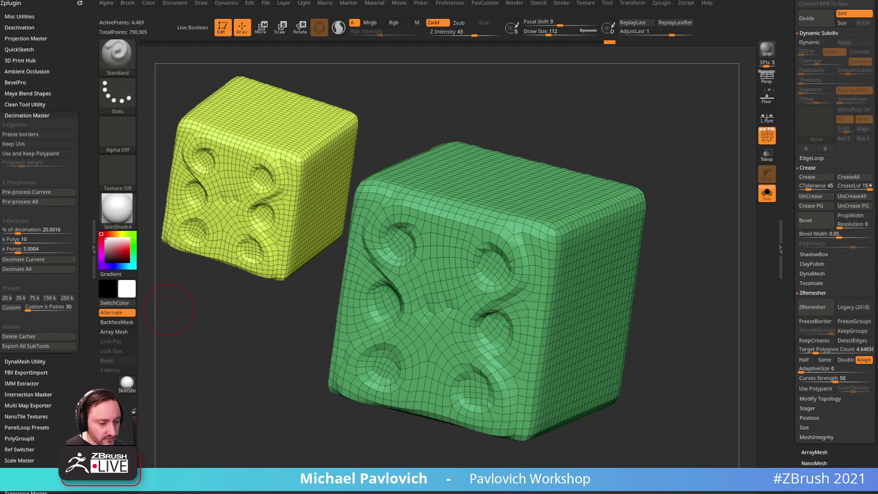
- Bring up the browser and open the Intro to ZBrush post from the ArtStation portfolio
drag(445, 493, 462, 31)
click(337, 31)
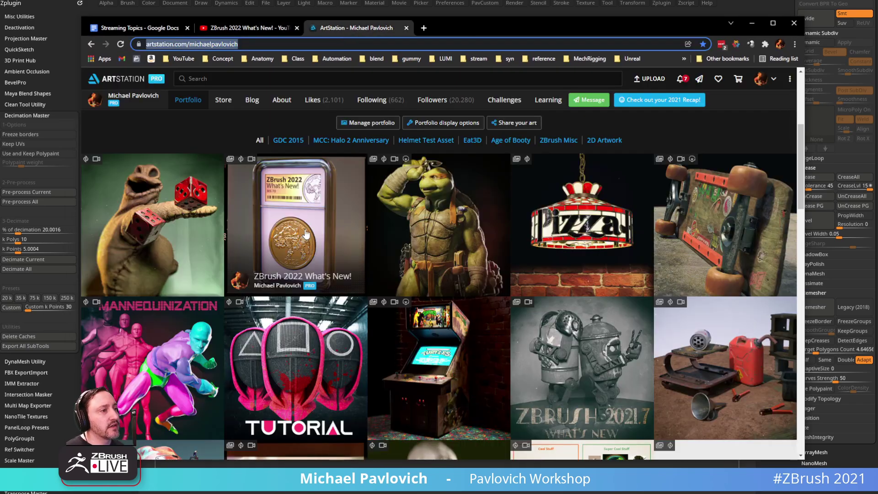
scroll(303, 283, down, 9)
scroll(328, 236, down, 2)
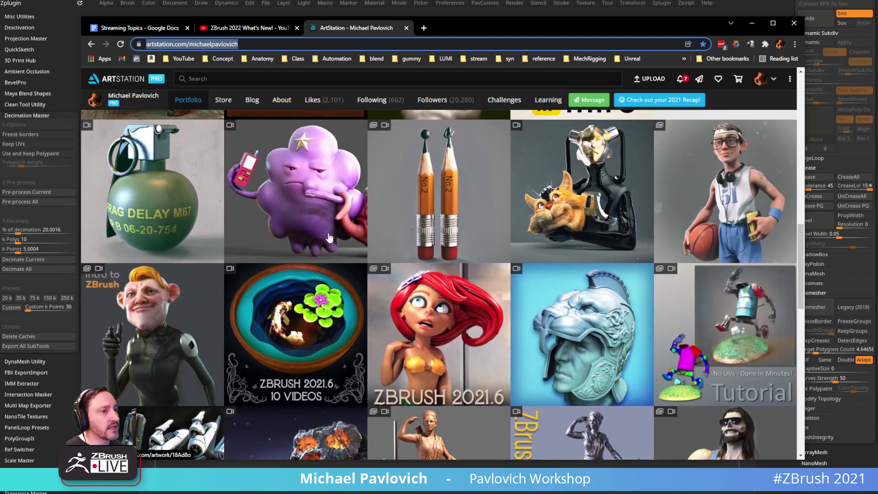
click(144, 258)
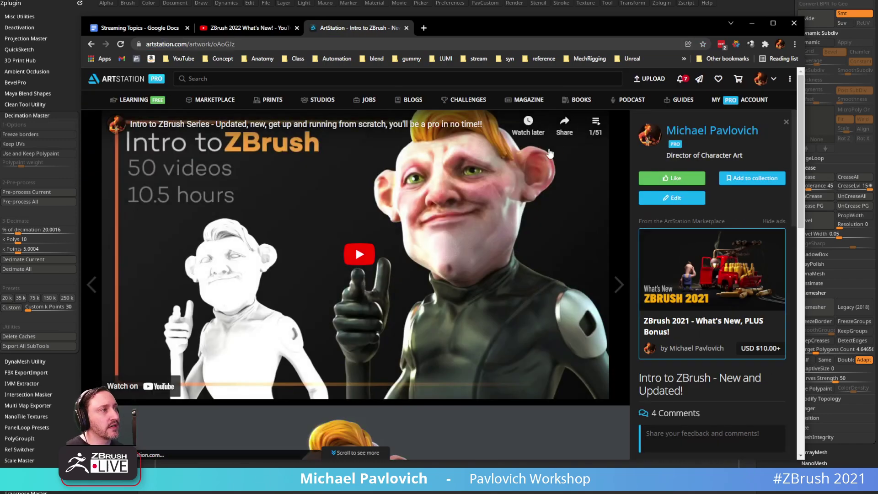
- Look through the embedded Intro to ZBrush video playlist, close it and select the post's web address
click(589, 136)
scroll(545, 221, down, 10)
scroll(545, 221, up, 10)
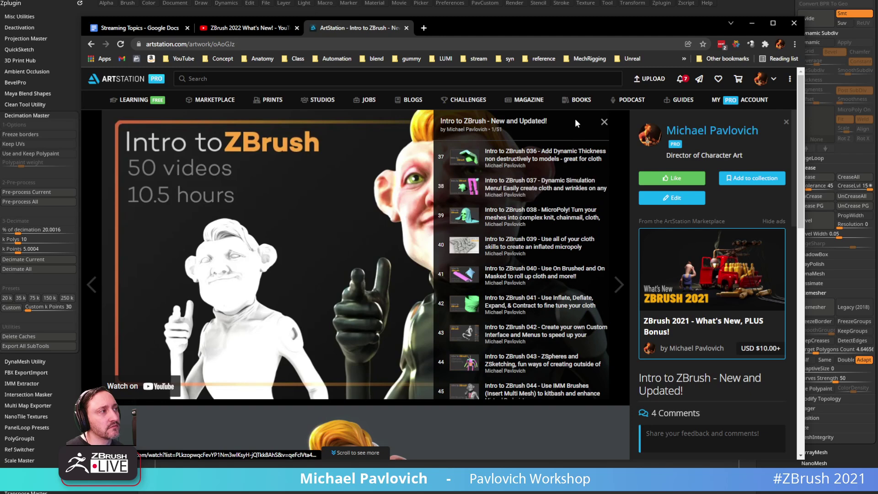
click(604, 122)
click(253, 43)
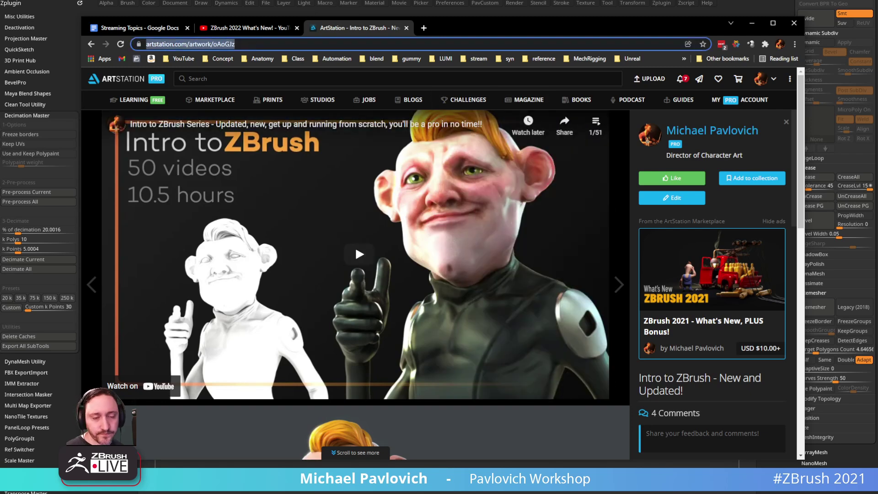
key(alt+Tab)
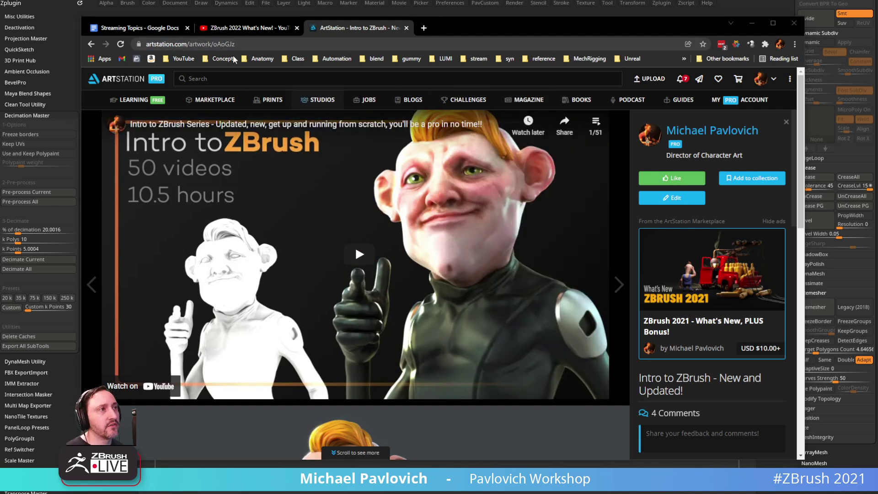
- Return to the YouTube channel's playlists page, select its web address and move the browser window away
click(234, 27)
click(91, 43)
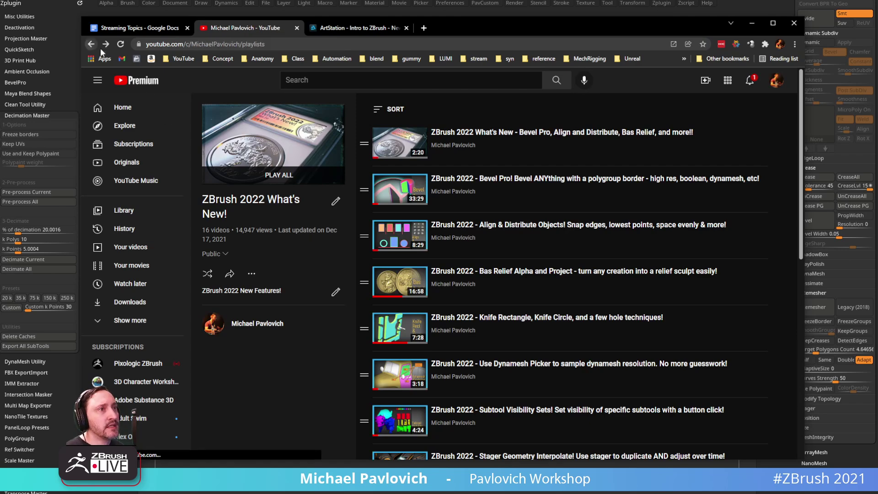
click(205, 44)
key(alt+Tab)
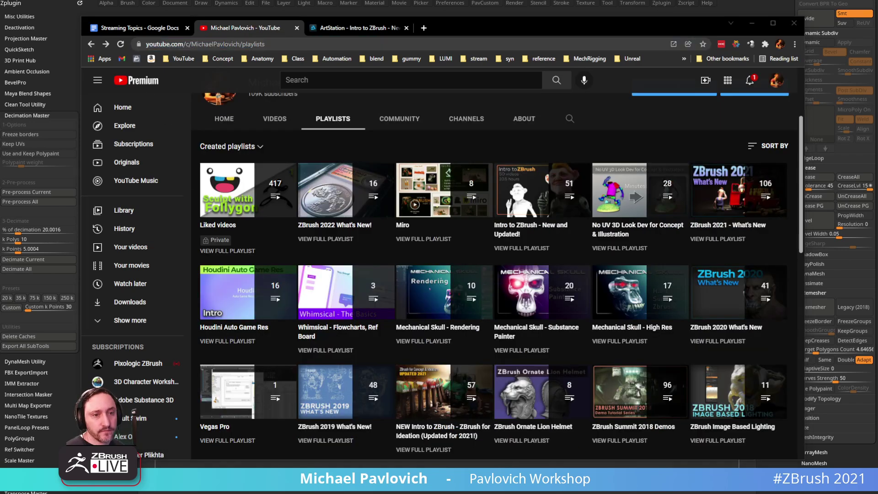
drag(460, 34, 459, 493)
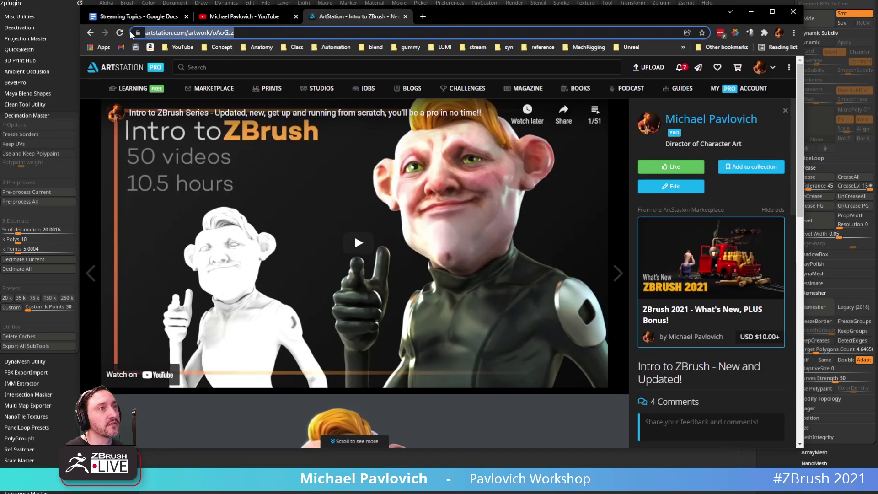
- Open the Full ArtStation ZBrush Course post from the portfolio, follow its link to the Intro to ZBrush series and return to ZBrush
click(91, 33)
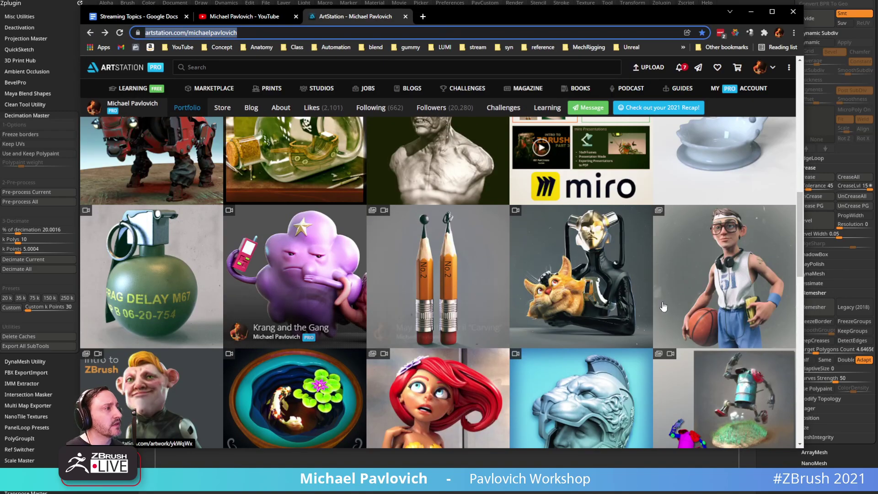
click(739, 243)
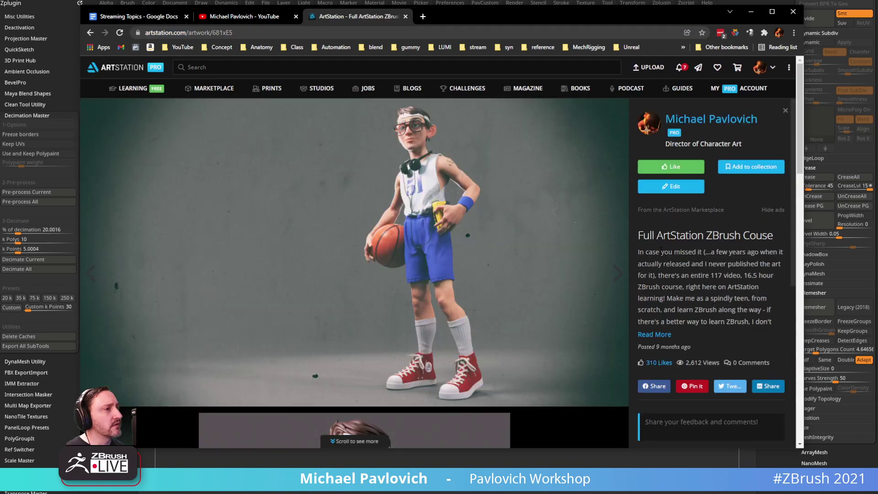
scroll(661, 249, down, 4)
click(664, 284)
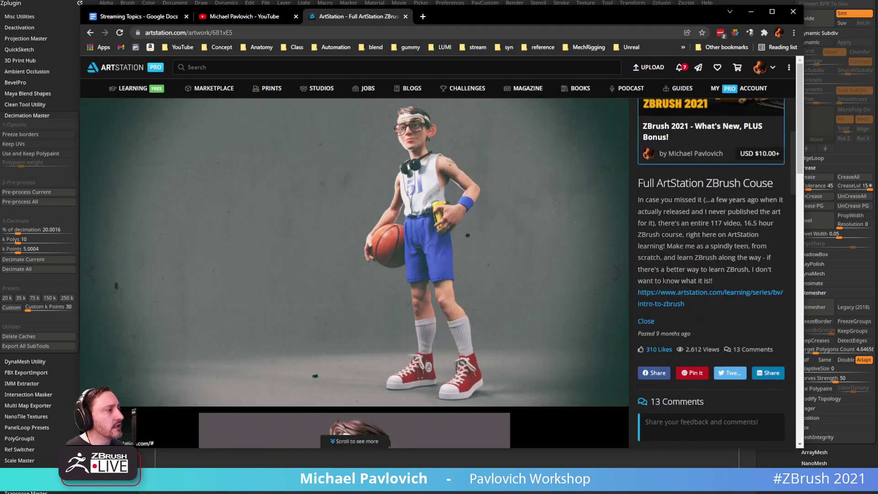
click(727, 294)
click(320, 33)
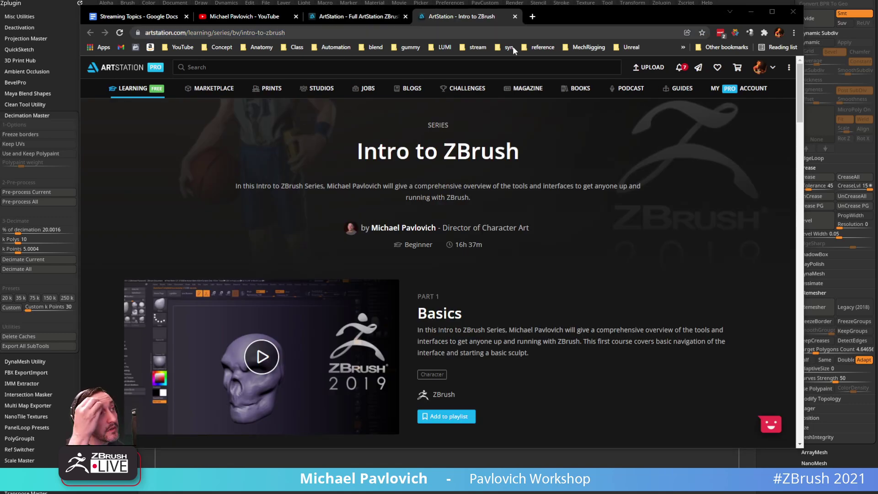
key(alt+Tab)
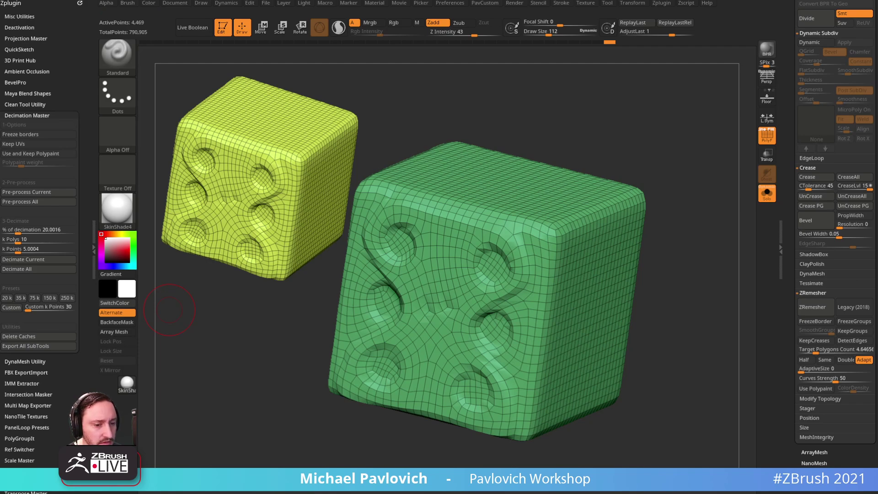
- Bring up the browser, open the Krang and the Gang post, sample its time-lapse video, view the livestream entry and return to ZBrush
key(alt+Tab)
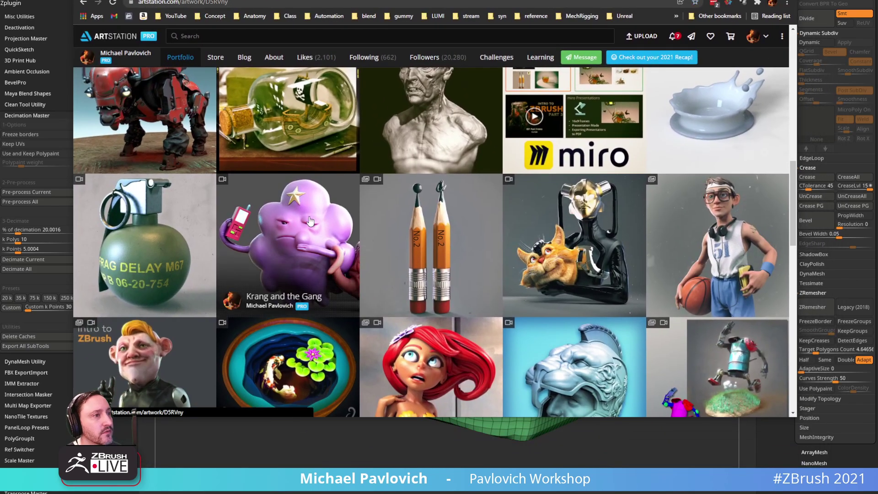
click(316, 234)
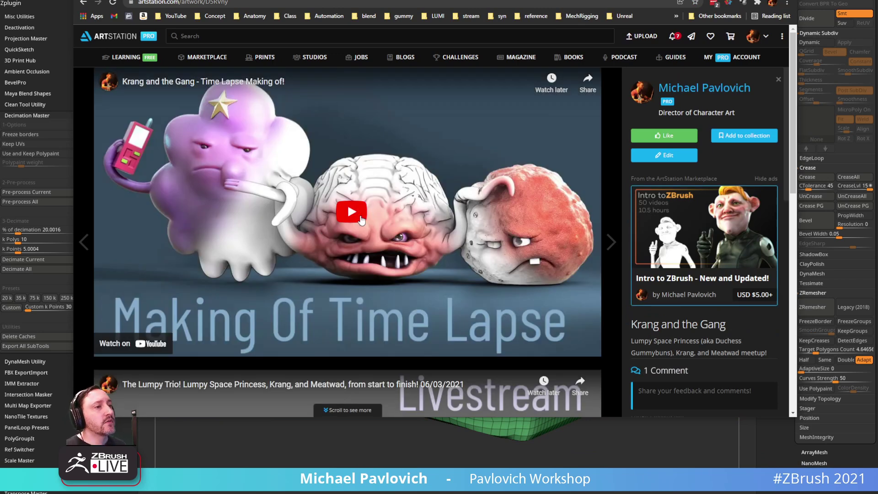
click(360, 216)
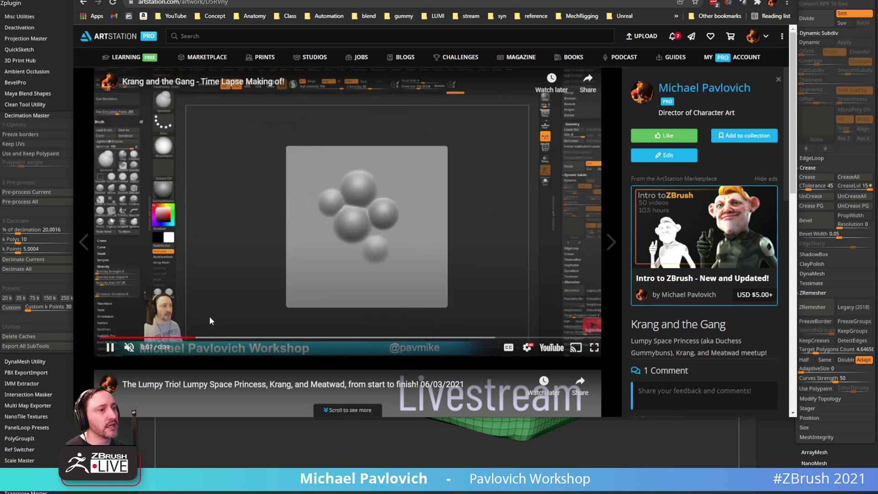
click(163, 338)
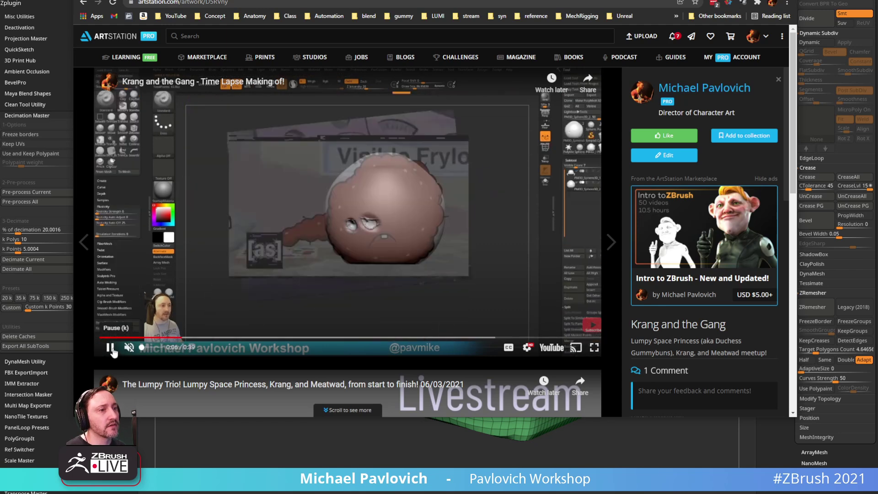
click(110, 348)
scroll(344, 292, down, 5)
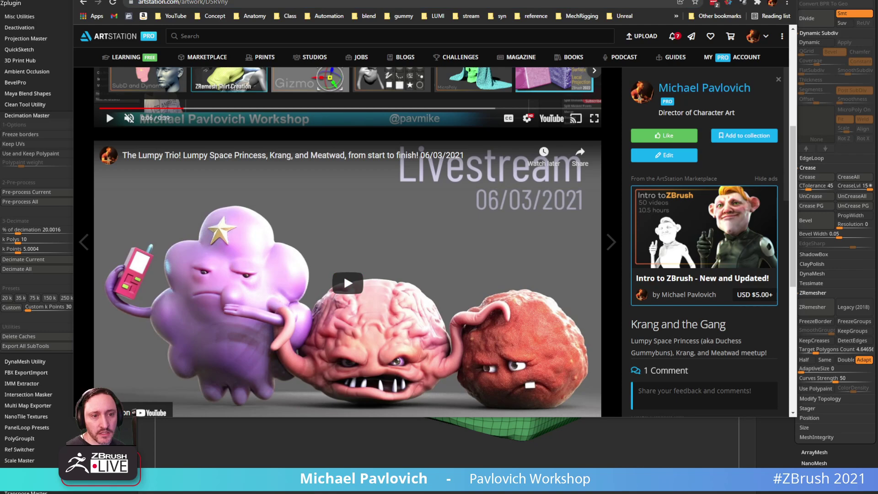
key(alt+Tab)
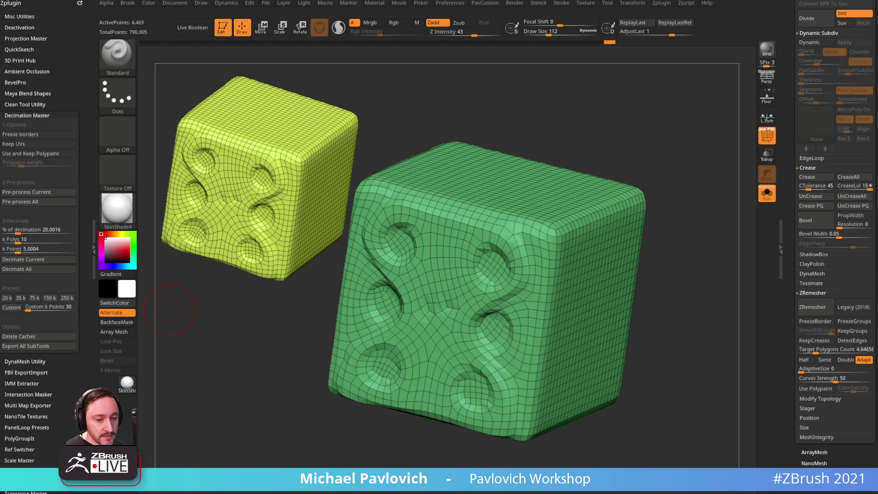
- Clear the leftover yellow die copy from the canvas and reduce the draw size to about 83
right_drag(637, 204, 651, 141)
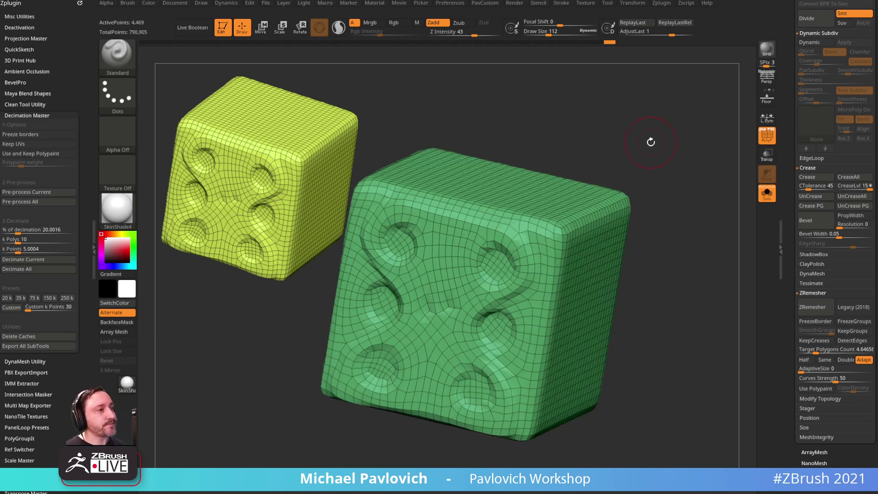
key(ctrl+n)
key(s)
drag(634, 165, 643, 166)
ctrl+right_drag(639, 164, 622, 136)
- Turn off Solo, reduce the draw size to about 52, then isolate the die again with its wireframe displayed
click(766, 194)
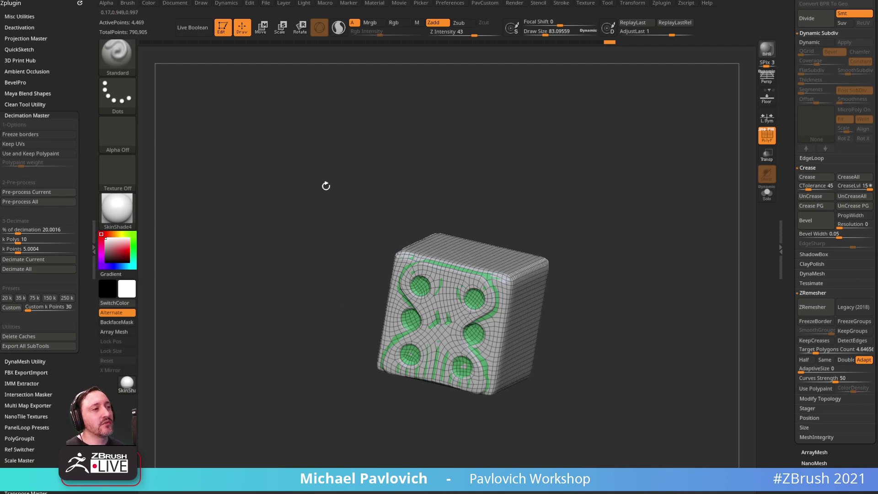
key(s)
drag(609, 223, 602, 224)
key(s)
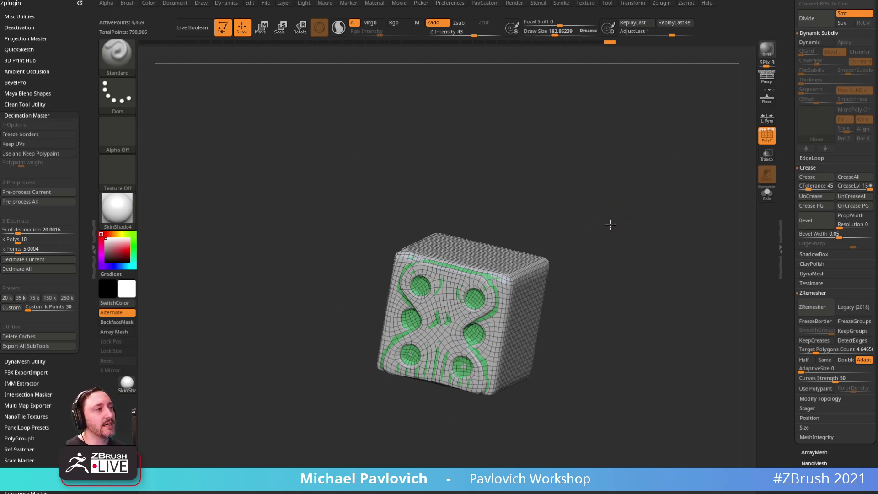
ctrl+right_drag(617, 227, 613, 215)
key(s)
drag(617, 215, 605, 215)
click(765, 138)
click(766, 195)
mouse_move(692, 237)
ctrl+right_down()
mouse_move(698, 200)
mouse_move(687, 189)
ctrl+right_up()
click(765, 139)
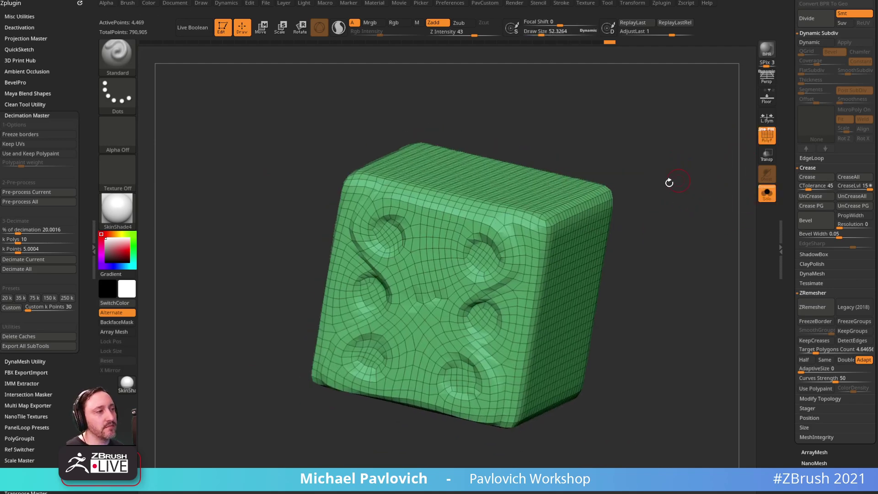
- Close Decimation Master, expand UV Master and turn off its Symmetry option
click(28, 116)
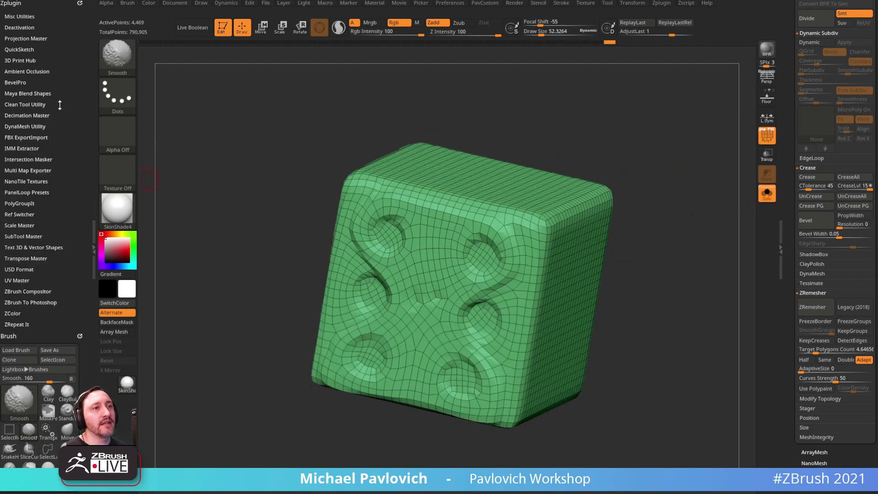
click(24, 281)
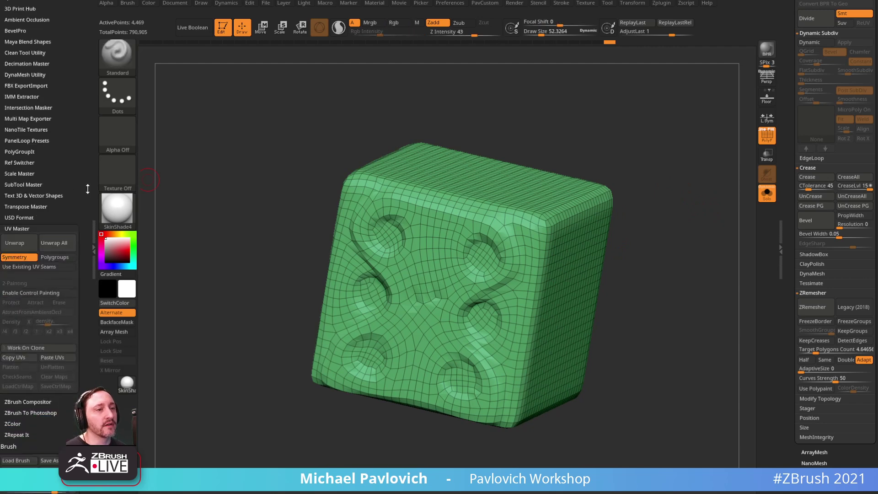
click(21, 258)
drag(707, 156, 626, 178)
key(3)
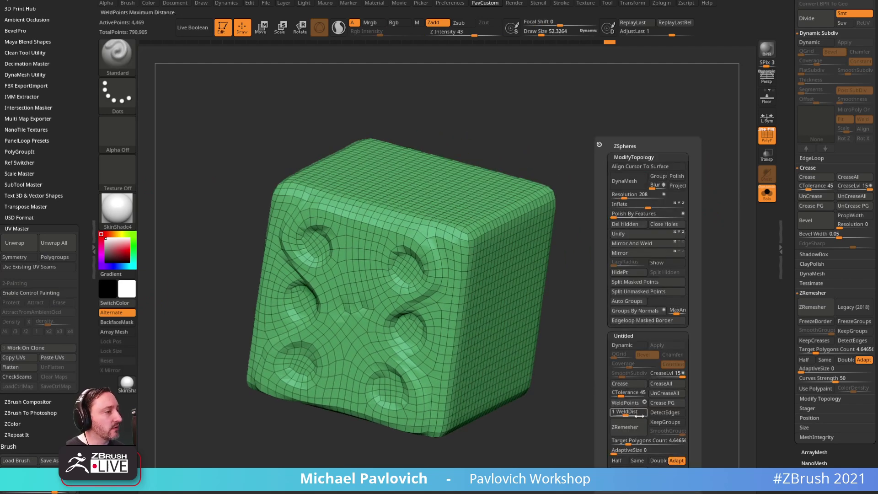
- Group the die's polygons by normals, adjusting the maximum angle and regrouping until each large face forms one polygroup
drag(793, 246, 798, 135)
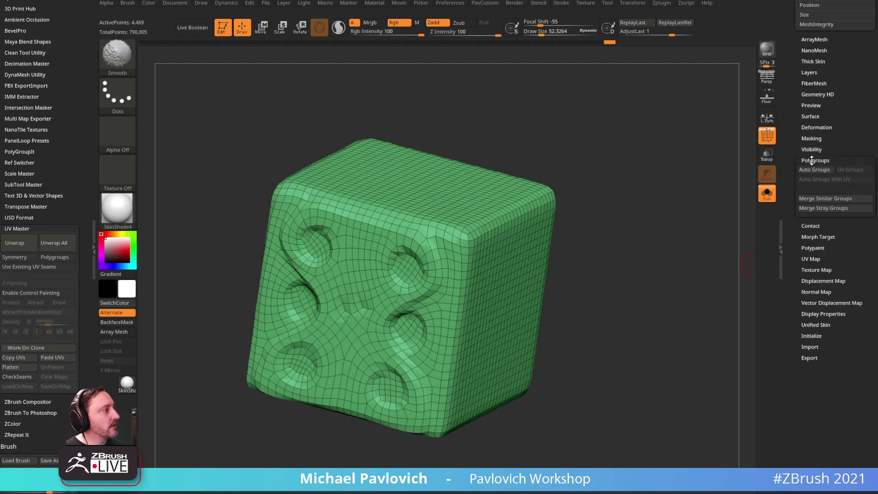
click(815, 160)
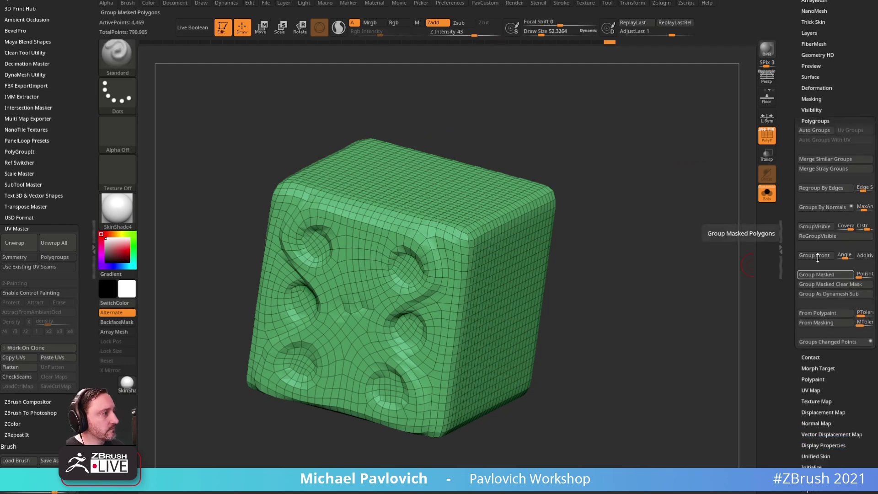
click(806, 208)
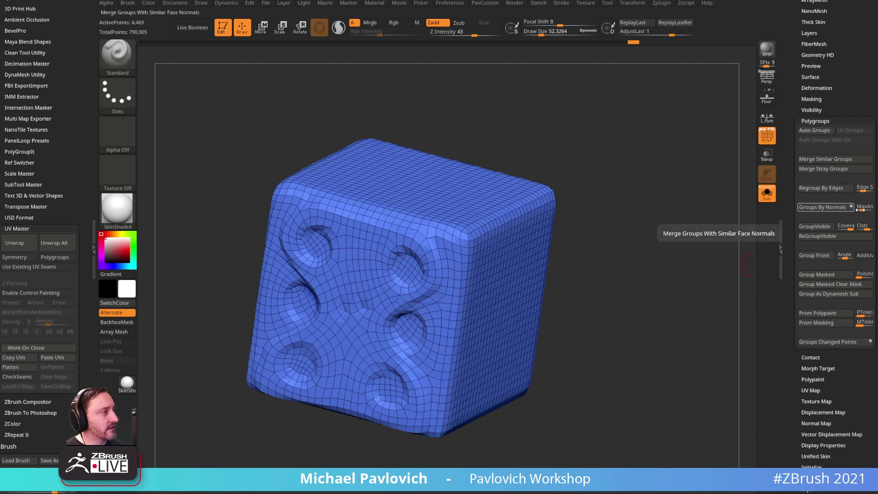
click(844, 210)
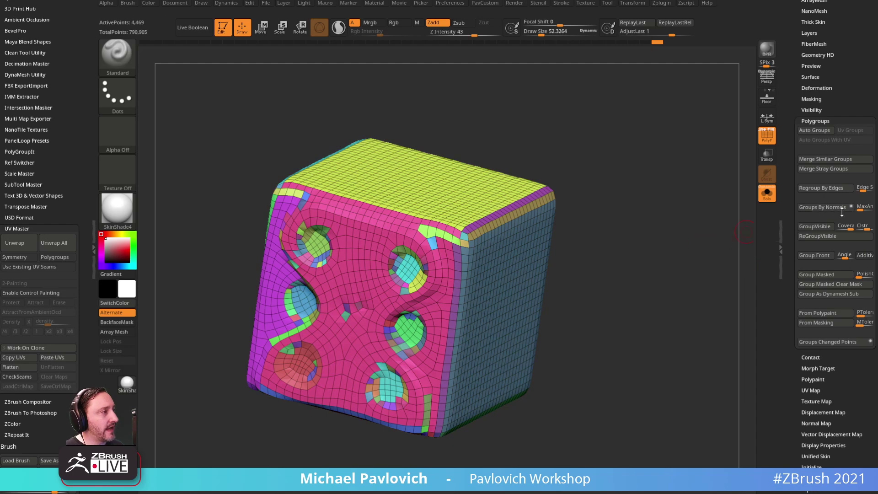
click(839, 208)
drag(861, 210, 862, 208)
click(838, 208)
click(840, 209)
click(841, 208)
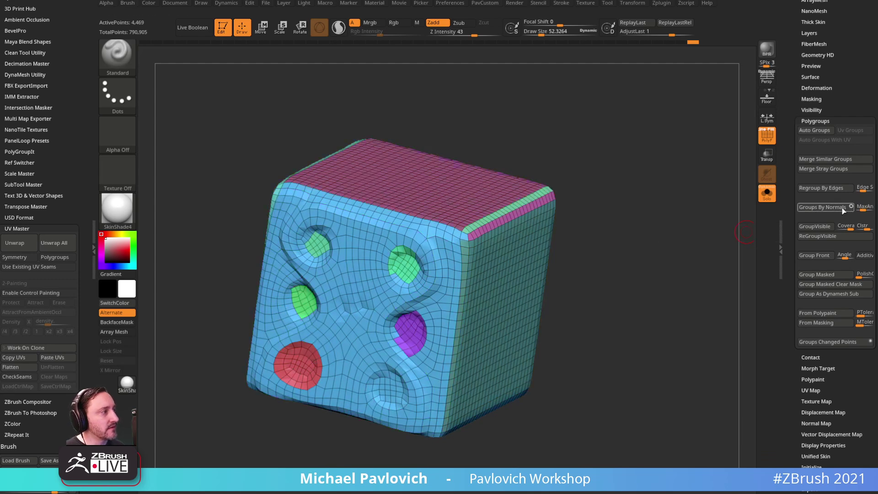
- With the SelectRect brush, isolate the six-pip face together with its pip polygroups and merge them into a single polygroup
mouse_move(684, 231)
mouse_down()
mouse_move(693, 237)
mouse_move(707, 222)
mouse_move(708, 231)
mouse_move(658, 252)
mouse_up()
ctrl+shift+click(119, 61)
ctrl+shift+click(210, 73)
drag(638, 194, 630, 143)
ctrl+shift+click(394, 277)
ctrl+shift+drag(526, 266, 530, 276)
ctrl+shift+click(328, 264)
ctrl+shift+click(313, 304)
ctrl+shift+click(309, 346)
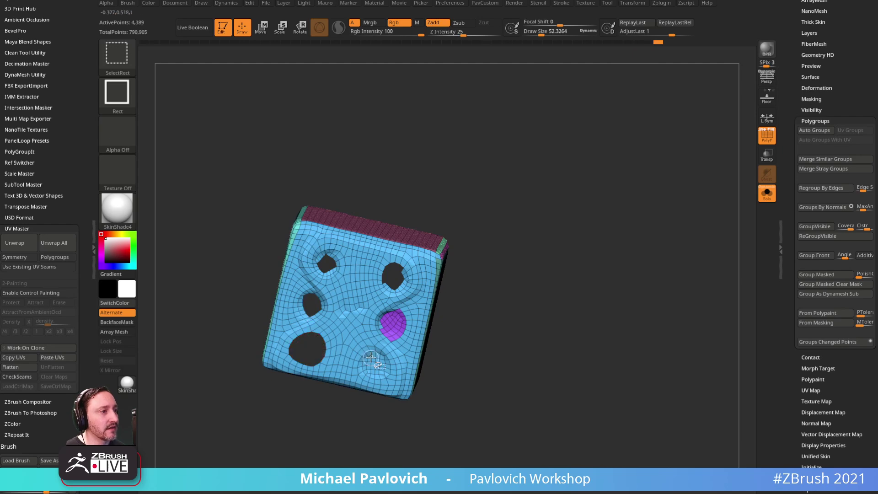
ctrl+shift+click(390, 327)
ctrl+shift+click(382, 308)
ctrl+shift+drag(602, 219, 627, 259)
key(ctrl+w)
ctrl+shift+click(583, 236)
- Isolate the plain face adjoining the six-pip face, assign a new polygroup and hide that face on the die
drag(631, 206, 633, 229)
ctrl+shift+click(440, 250)
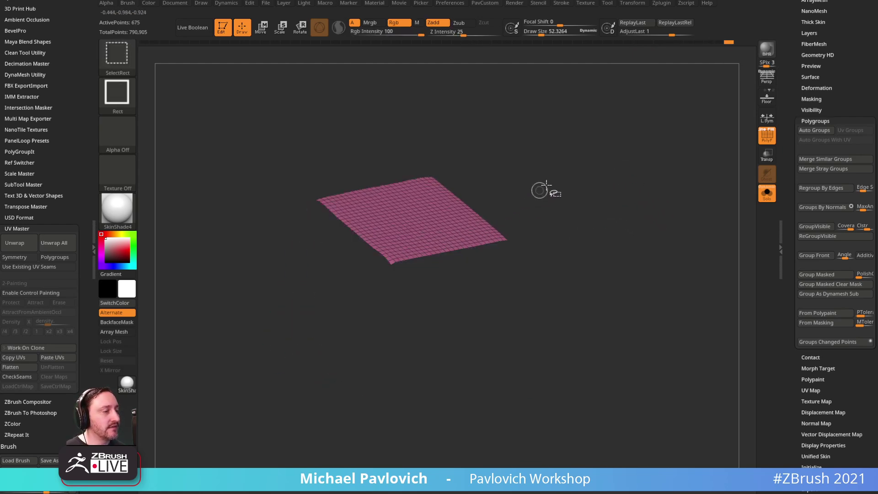
ctrl+shift+drag(584, 150, 623, 221)
key(ctrl+w)
ctrl+shift+click(572, 215)
ctrl+shift+click(526, 202)
ctrl+shift+click(561, 178)
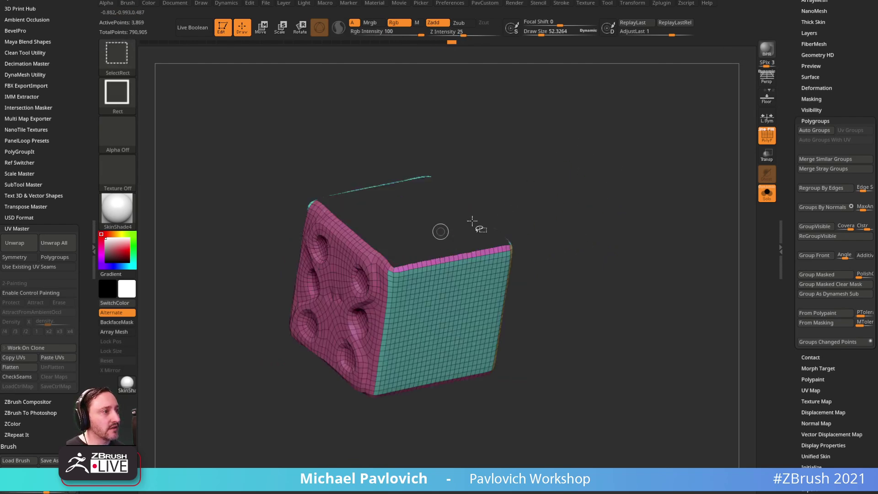
- Hide the teal side face, invert the visibility, assign the visible polygons a new polygroup and show the whole die
drag(462, 224, 518, 200)
ctrl+shift+click(319, 168)
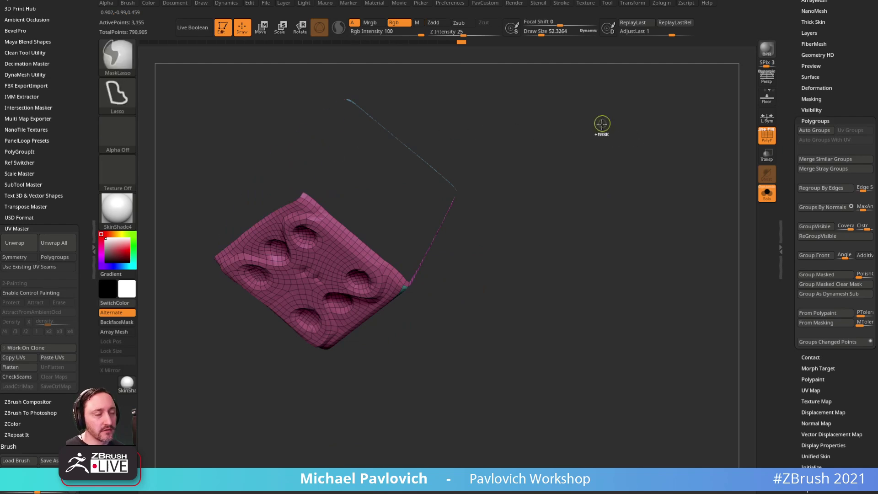
key(ctrl+z)
ctrl+shift+drag(562, 139, 579, 178)
key(ctrl+w)
ctrl+shift+click(622, 161)
- Isolate the teal side face, grow the visible area over its border edges and make it one polygroup
ctrl+shift+click(401, 253)
ctrl+shift+drag(501, 188, 527, 217)
ctrl+shift+click(416, 211)
ctrl+shift+click(577, 177)
ctrl+shift+click(405, 258)
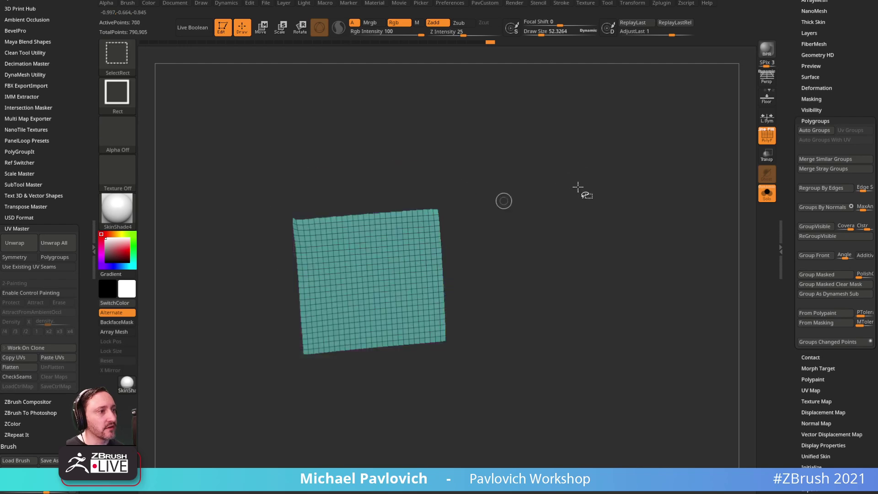
ctrl+shift+click(630, 181)
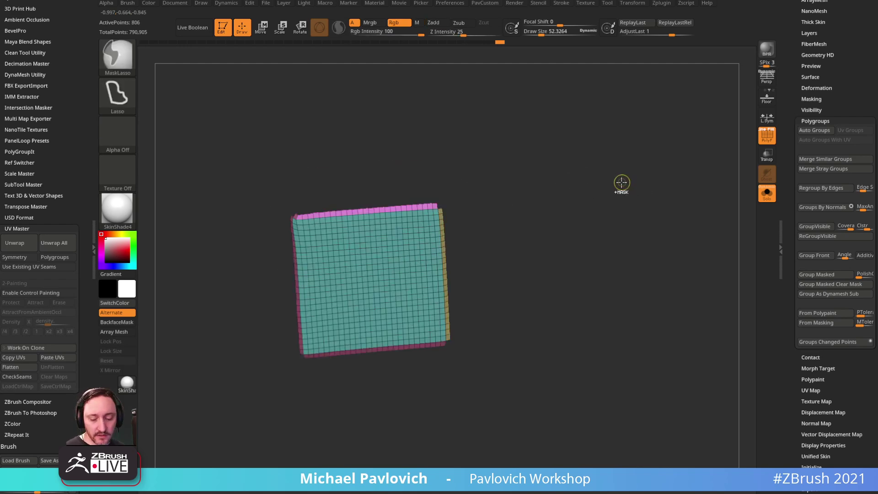
key(ctrl+w)
ctrl+shift+click(627, 181)
- Isolate the blue side face, grow the visible area by one polygon ring and assign it a single polygroup
drag(659, 148, 606, 168)
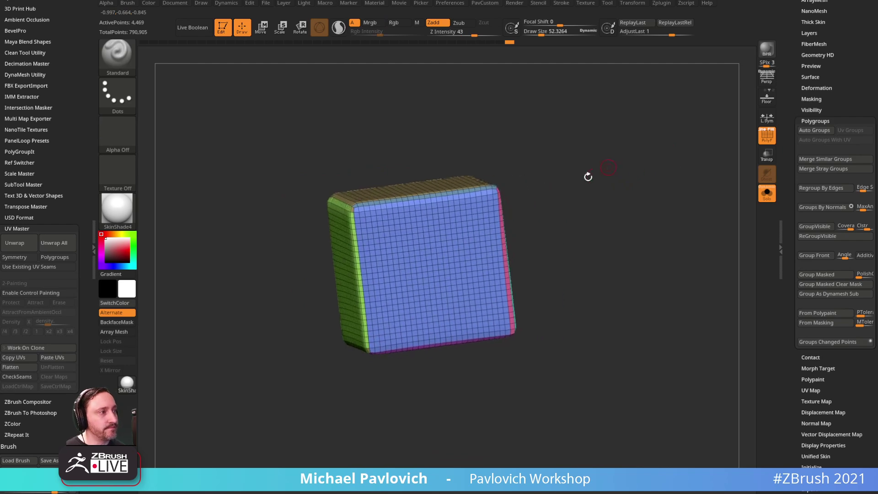
ctrl+shift+click(451, 263)
key(ctrl+shift+x)
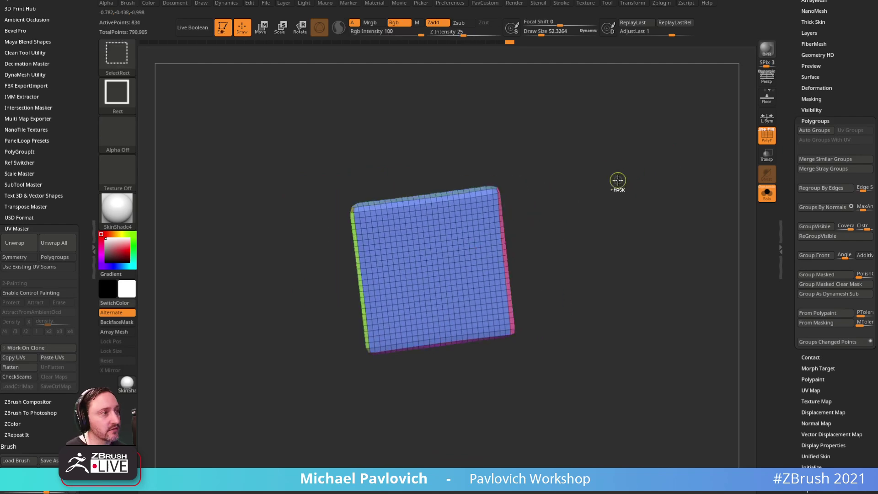
key(ctrl+w)
ctrl+shift+click(617, 180)
- Isolate the remaining faces and rotate around the die to check its polygroup assignments
drag(666, 169, 606, 150)
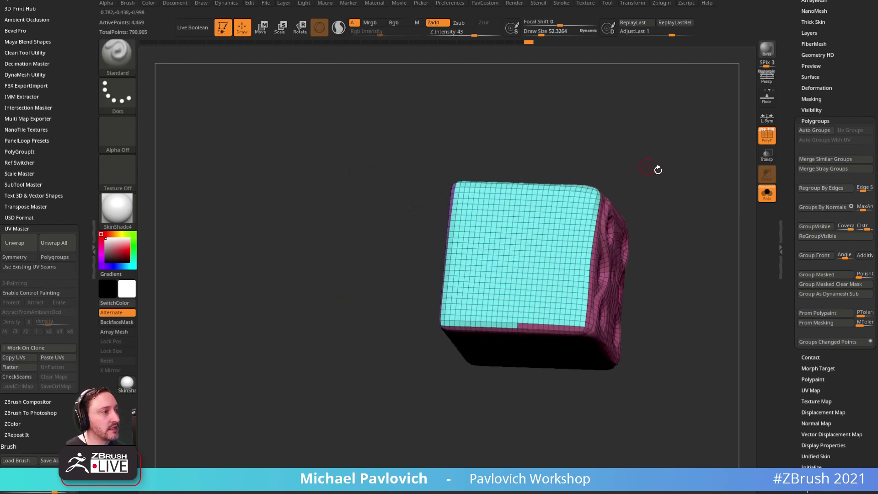
ctrl+shift+click(530, 234)
drag(658, 156, 690, 202)
drag(691, 201, 680, 135)
ctrl+shift+click(670, 170)
ctrl+shift+click(539, 334)
drag(656, 234, 667, 165)
drag(696, 106, 531, 283)
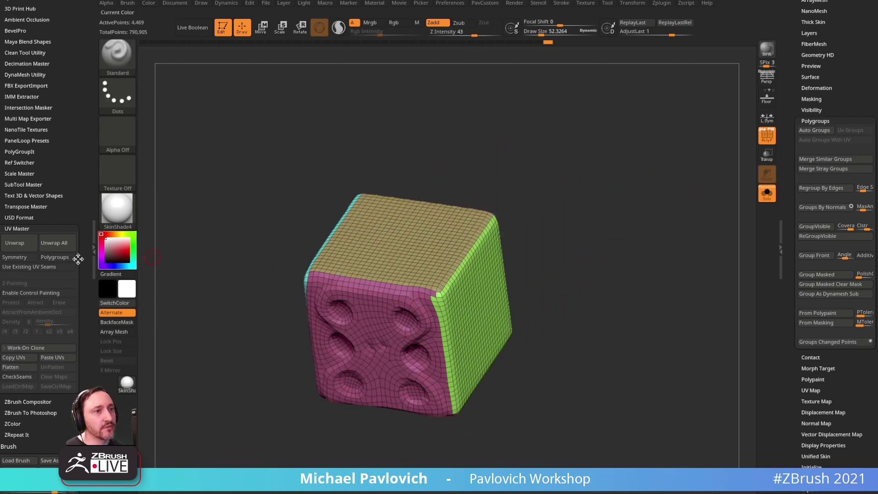
- Enable Polygroups in UV Master, unwrap the die and flatten its UV islands for viewing
click(55, 257)
click(22, 242)
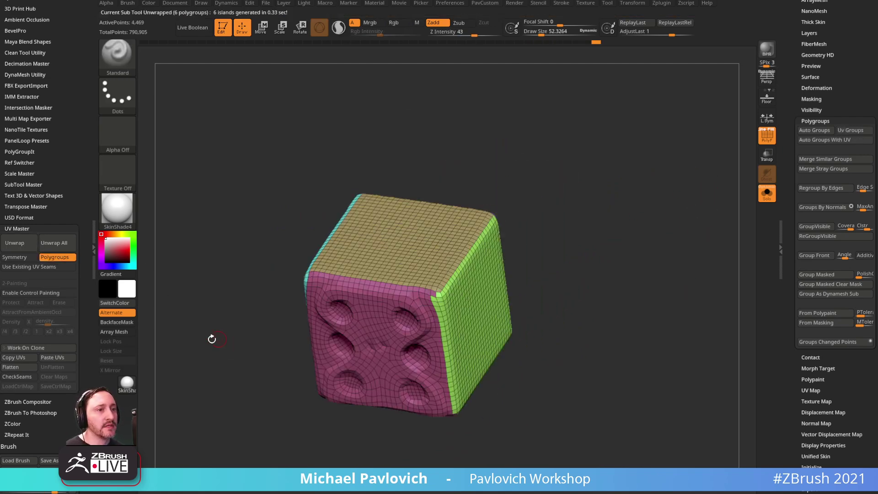
click(25, 369)
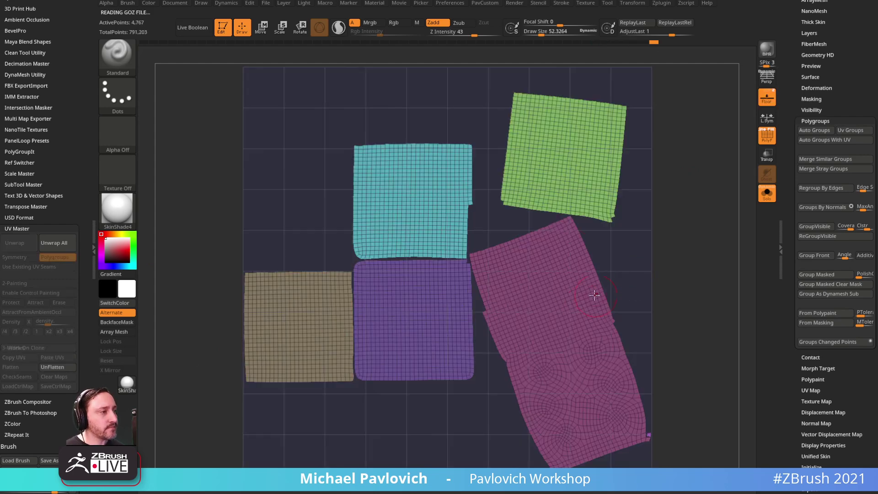
- Rotate the magenta and green UV islands upright one at a time in the flattened layout, then clear the mask
key(e)
ctrl+click(553, 333)
drag(582, 304, 590, 320)
ctrl+click(595, 130)
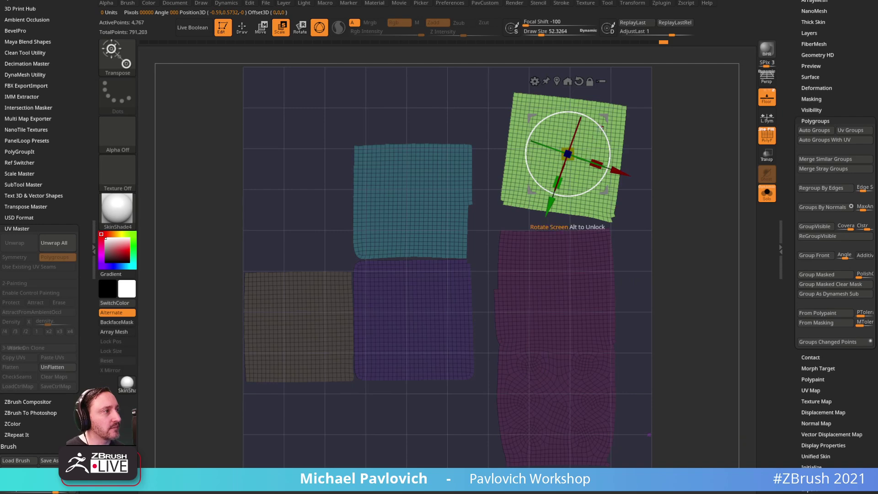
drag(598, 125, 594, 122)
key(q)
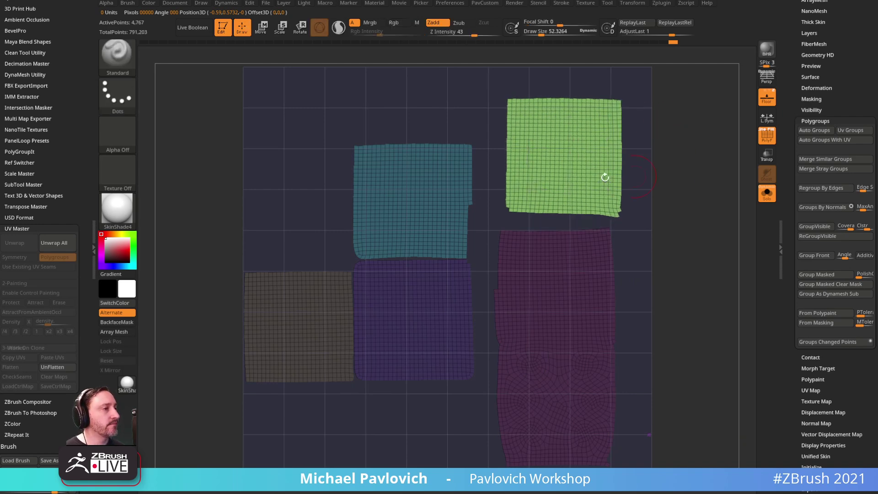
ctrl+drag(662, 301, 718, 317)
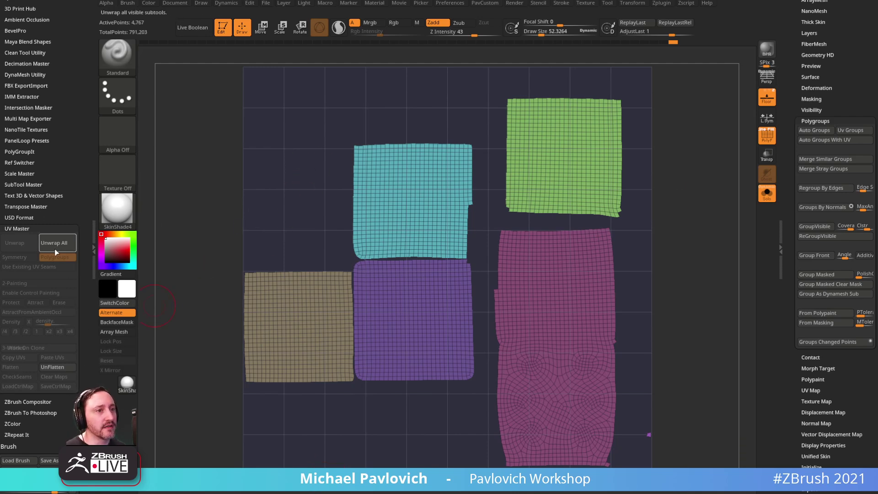
- Unflatten the UV layout back to the 3D die and turn off the polyframe display
click(53, 367)
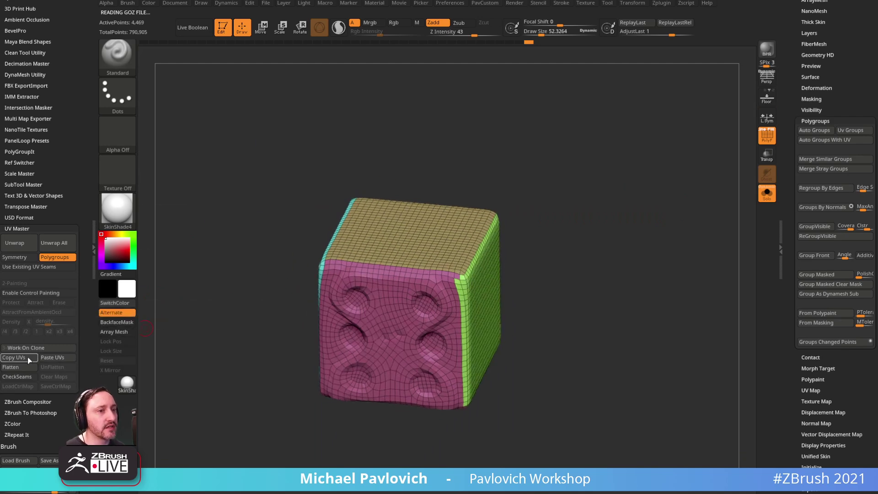
drag(792, 110, 784, 348)
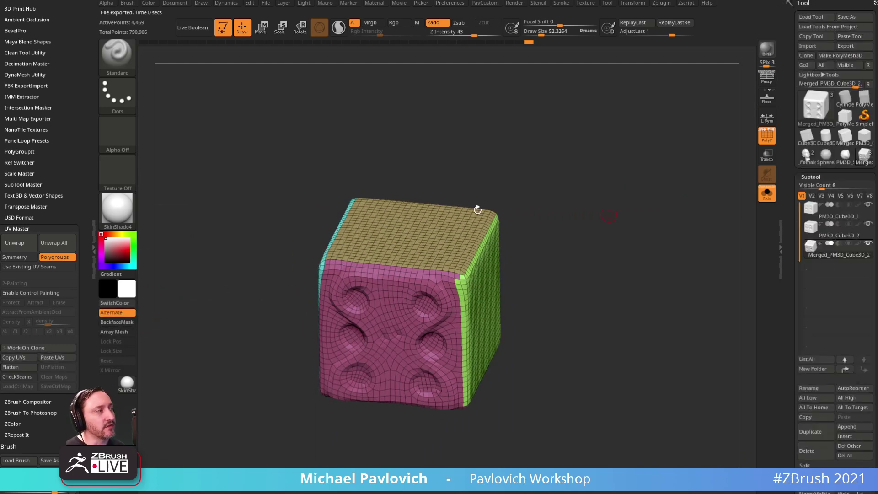
alt+drag(590, 189, 511, 263)
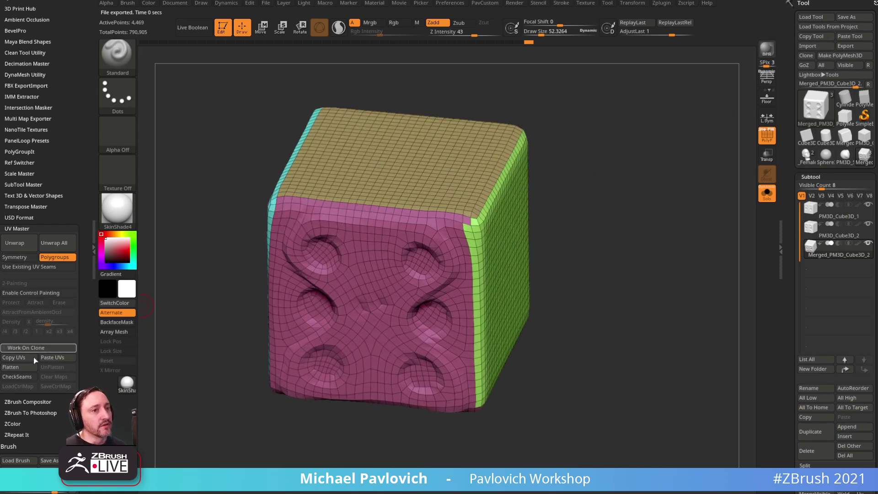
mouse_move(641, 211)
mouse_down()
mouse_move(653, 172)
mouse_move(620, 201)
mouse_move(651, 204)
mouse_move(635, 195)
mouse_up()
key(s)
key(s)
click(767, 136)
drag(719, 155, 716, 193)
- Subdivide the die three times, up to subdivision level 4
drag(785, 204, 790, 7)
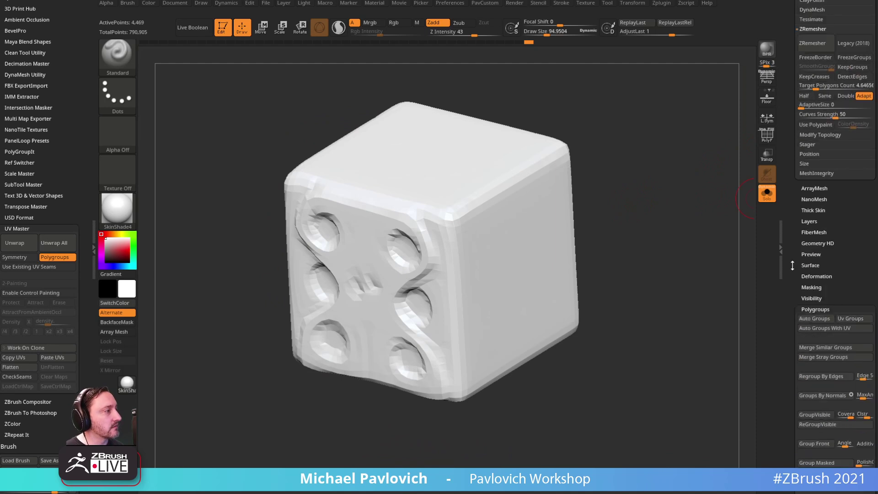
shift+click(808, 308)
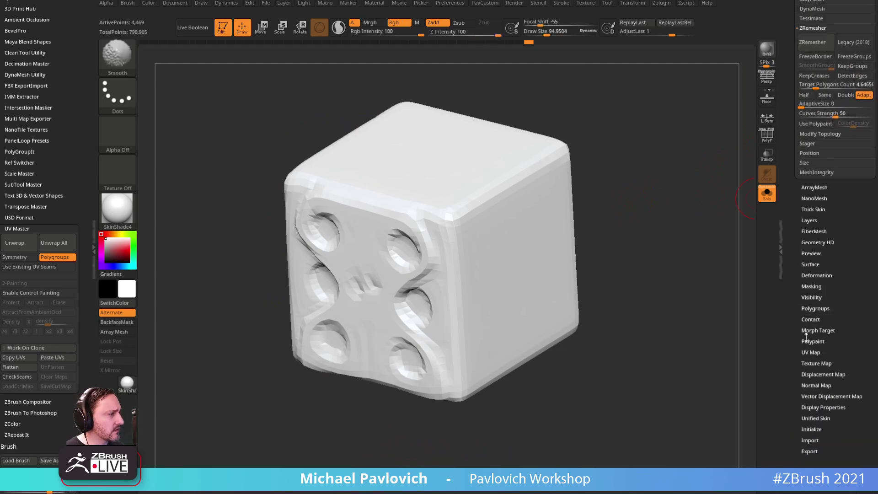
drag(798, 232, 792, 255)
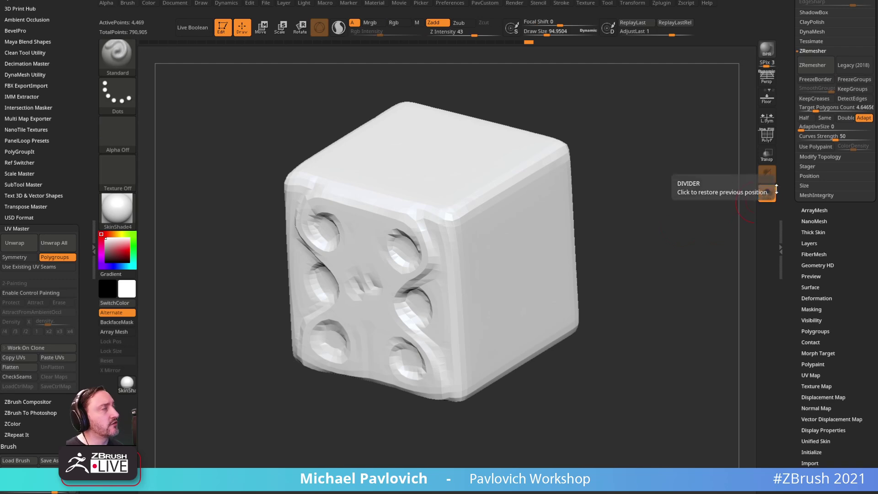
scroll(800, 337, up, 10)
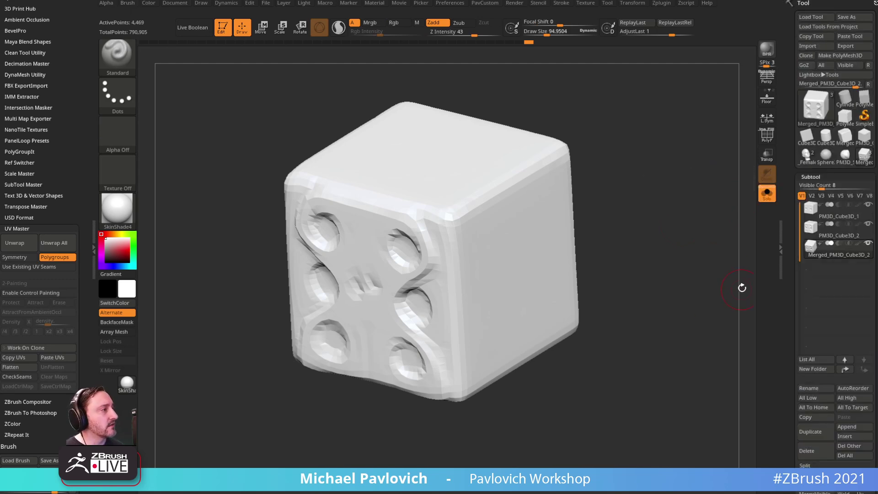
scroll(778, 280, down, 8)
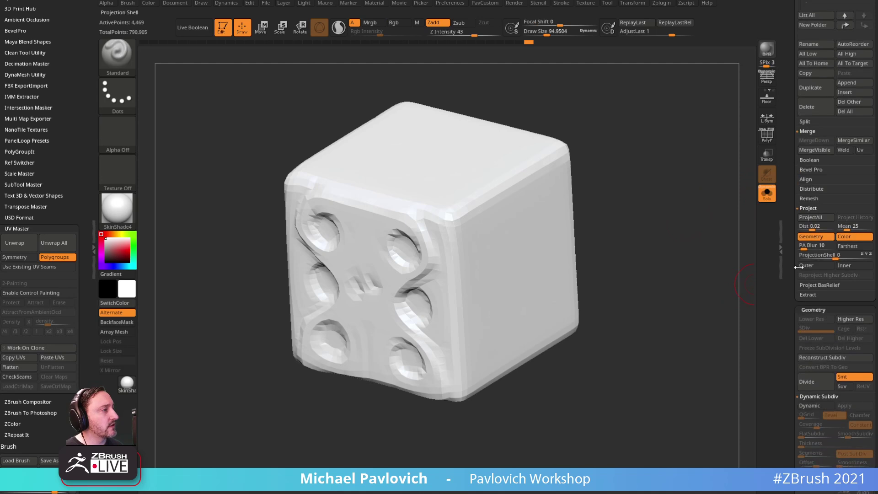
drag(690, 292, 700, 240)
key(ctrl+d)
key(ctrl+d)
key(ctrl+d)
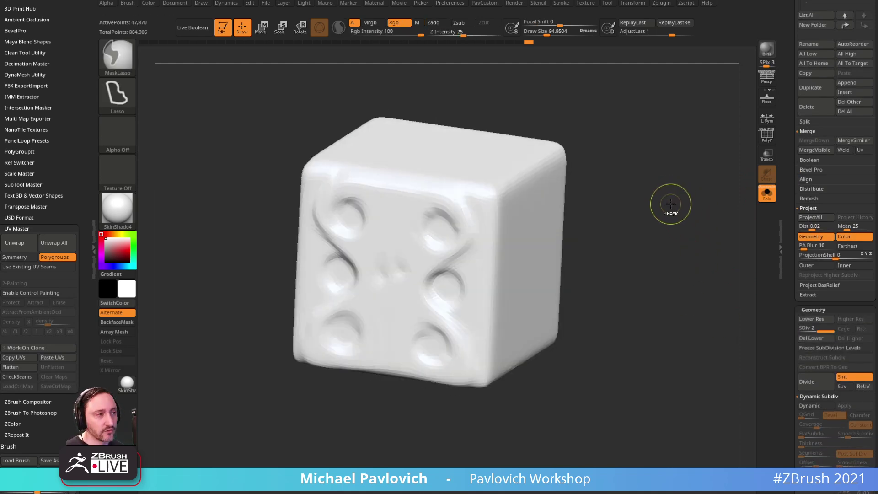
drag(670, 199, 574, 266)
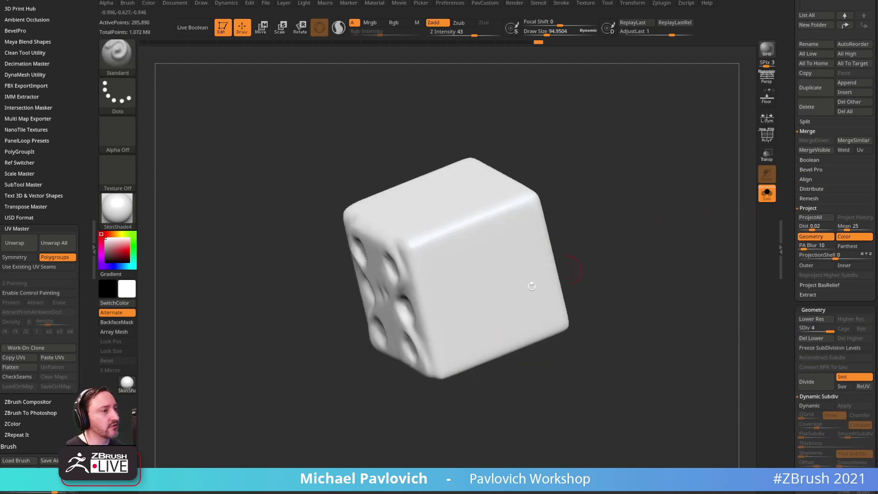
- Morph the subdivided die into its flat UV layout and view the islands straight on
scroll(811, 274, down, 10)
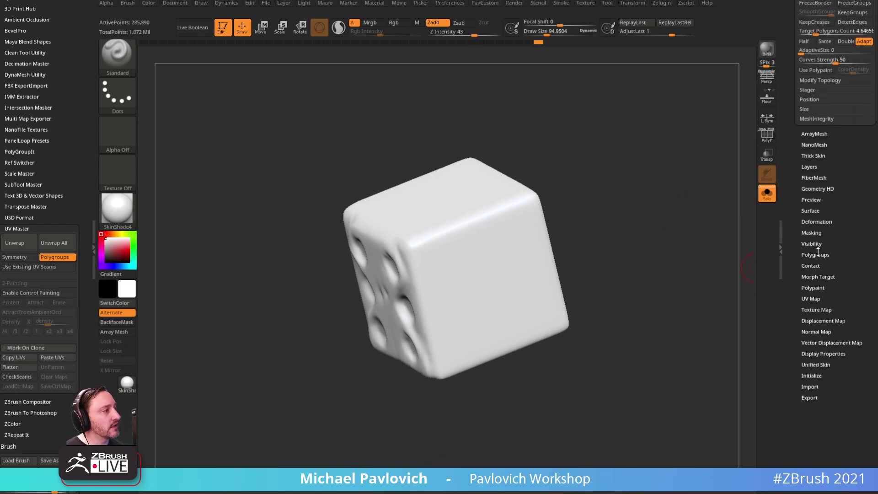
key(shift)
click(811, 299)
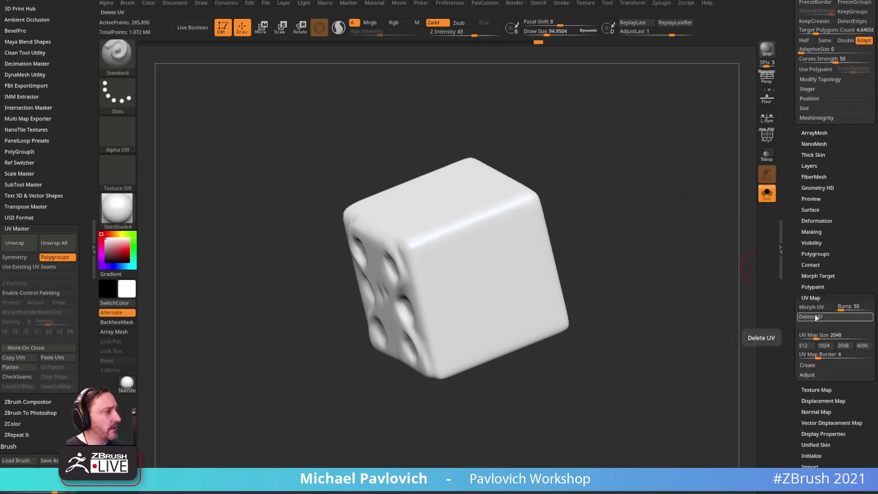
click(815, 307)
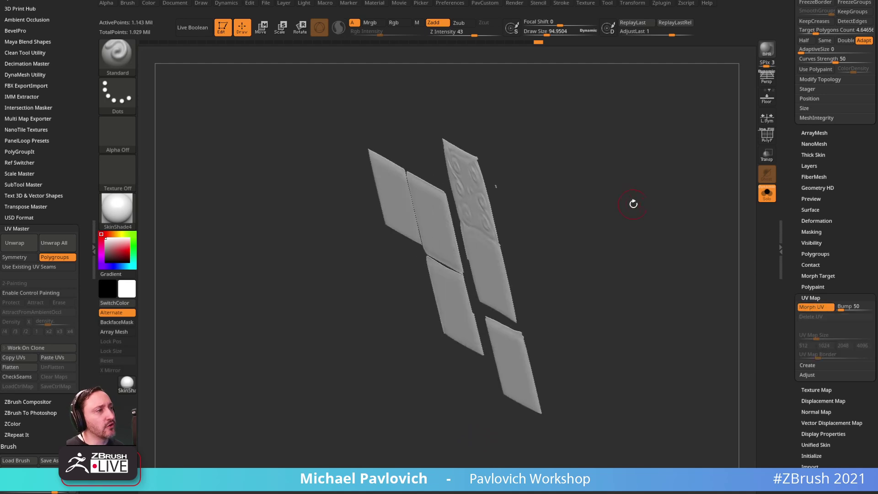
alt+drag(671, 183, 663, 253)
- Reduce the draw size to about 17, sculpt a test stroke on the flattened pip-face island and toggle the UV morph
click(537, 32)
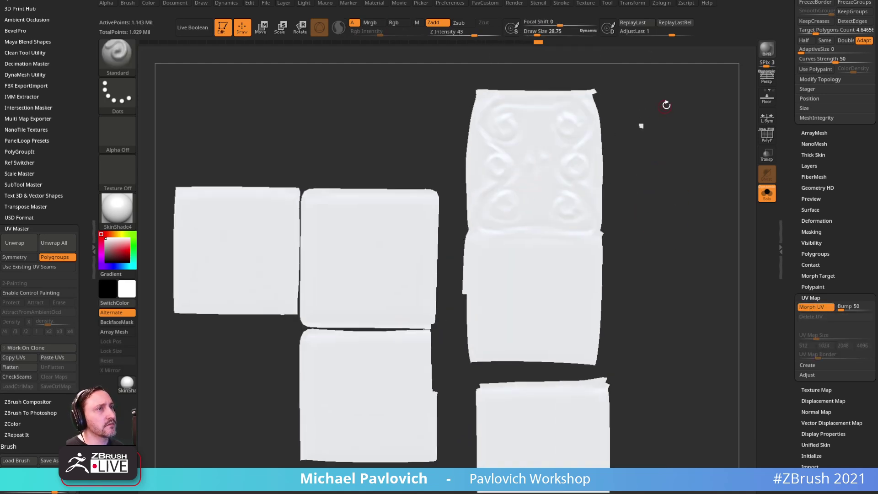
alt+drag(663, 108, 654, 172)
key(ctrl+z)
drag(478, 307, 561, 414)
key(ctrl+z)
mouse_move(671, 326)
alt+mouse_down()
mouse_move(655, 241)
mouse_move(659, 301)
alt+mouse_up()
key(bracketleft)
key(bracketleft)
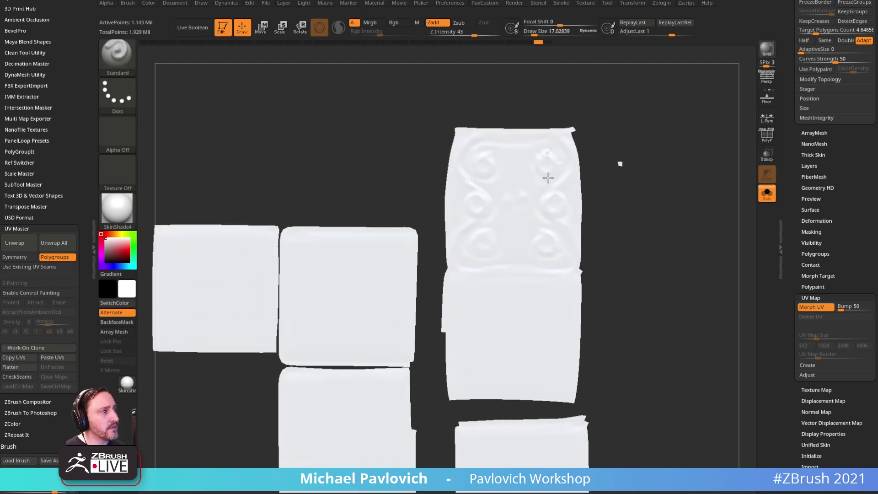
drag(672, 276, 746, 280)
click(798, 307)
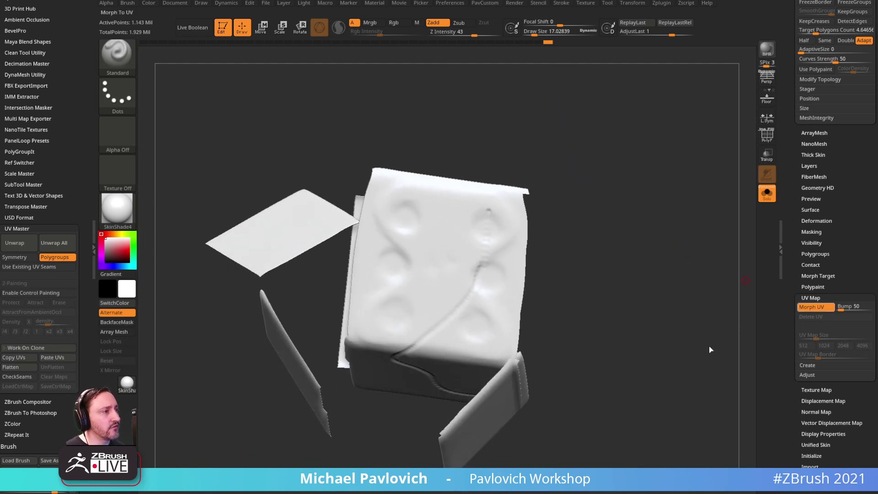
- Sculpt a long looping test stroke across the flattened pip face and its adjoining face, then morph the mesh back
drag(683, 331, 682, 165)
key(d)
mouse_move(363, 186)
mouse_down()
mouse_move(398, 261)
mouse_move(352, 288)
mouse_up()
drag(368, 159, 351, 165)
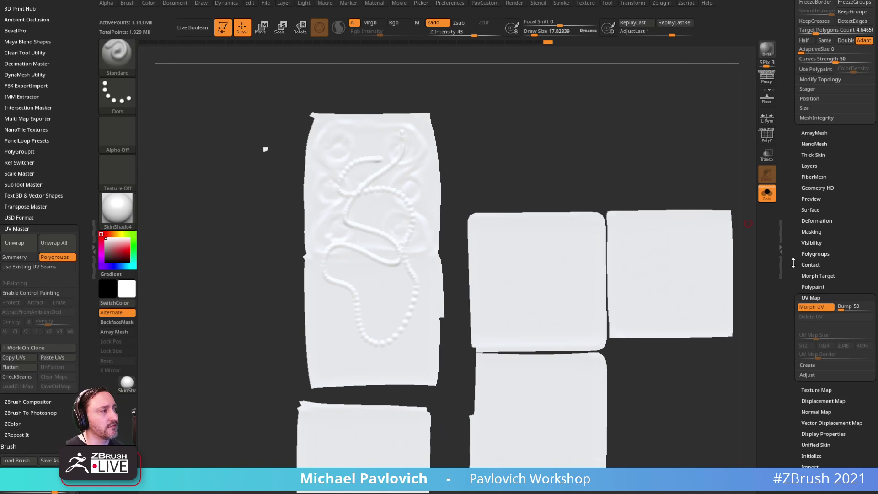
click(812, 310)
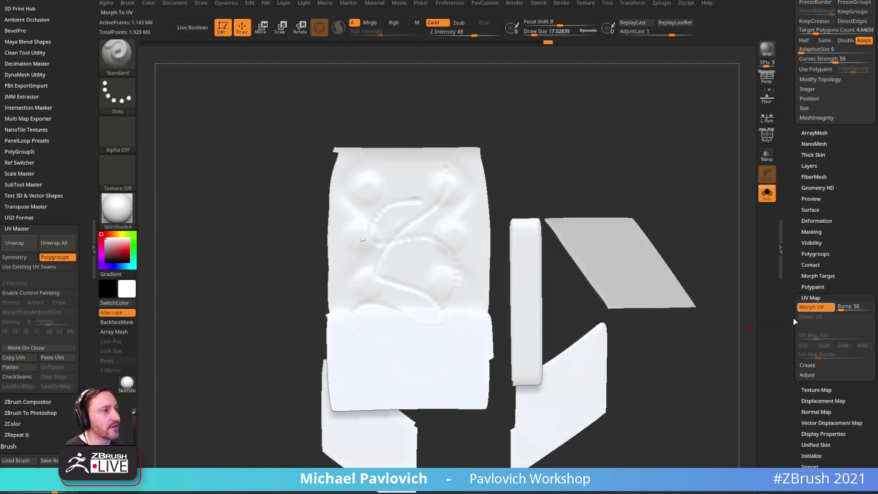
- Undo the test strokes and the UV morph to restore the unsculpted die
drag(741, 177, 707, 251)
key(ctrl+z)
key(ctrl+z)
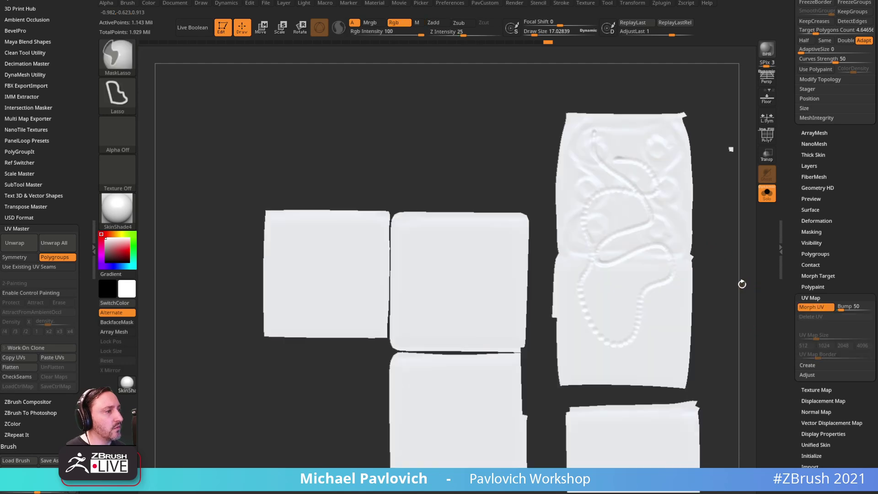
key(ctrl+z)
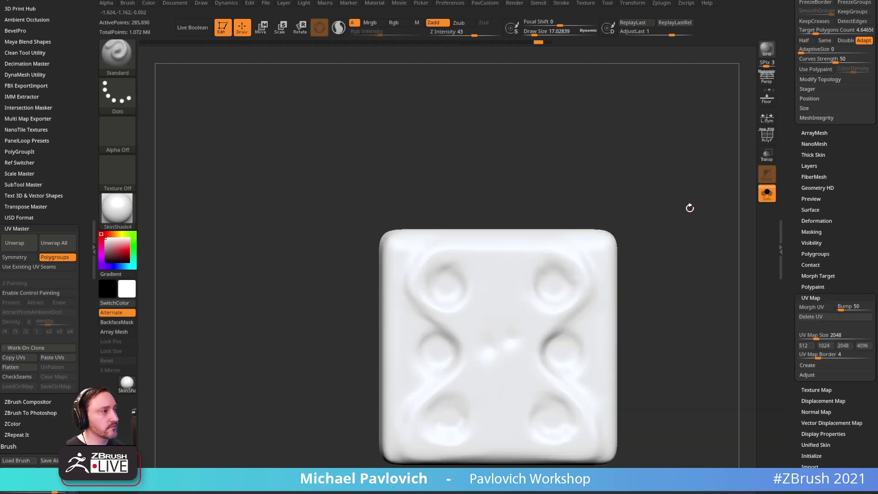
- Import the red diamond-patterned fabric texture from the FabricPatterns folder in ZBDemo, Legacy, ZB2020
click(585, 3)
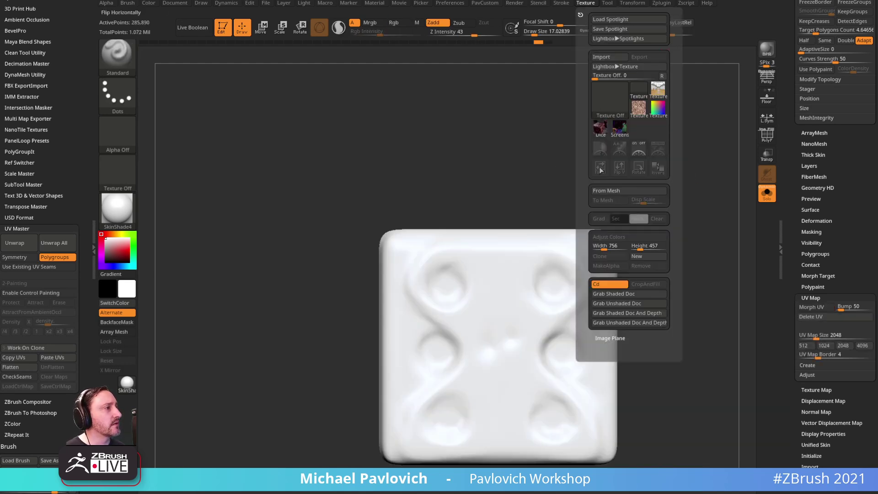
click(601, 57)
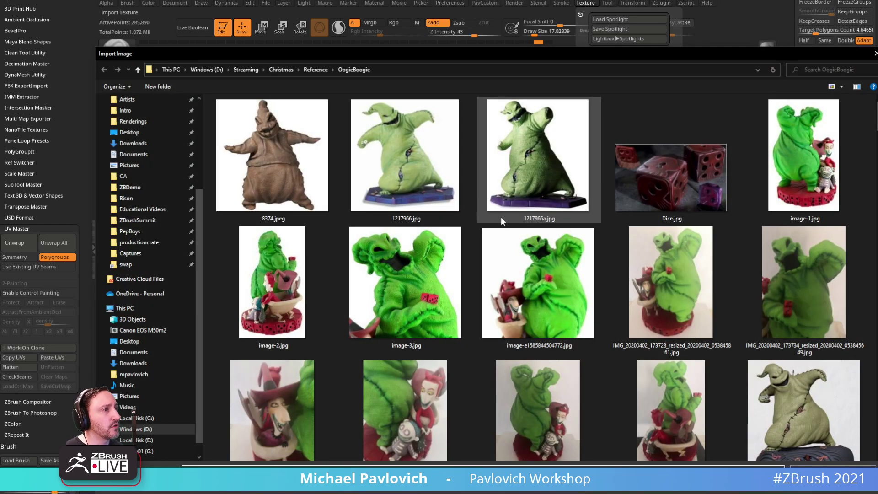
scroll(141, 229, up, 2)
click(132, 231)
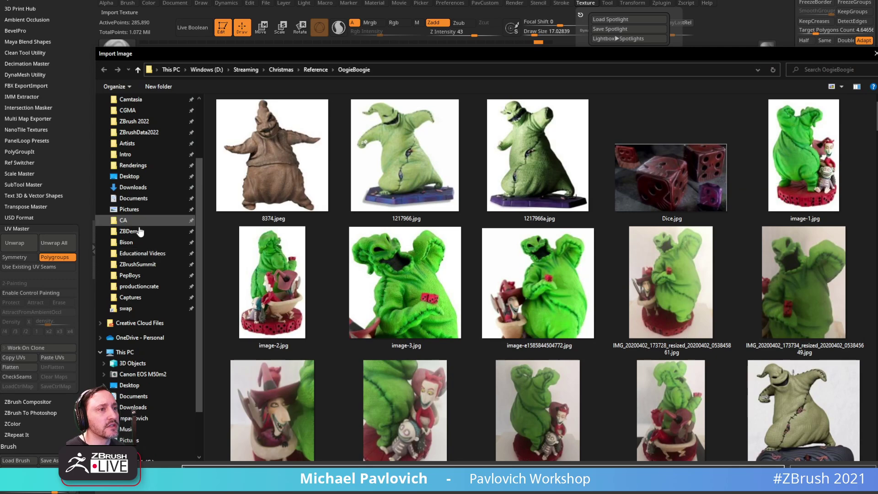
double_click(241, 115)
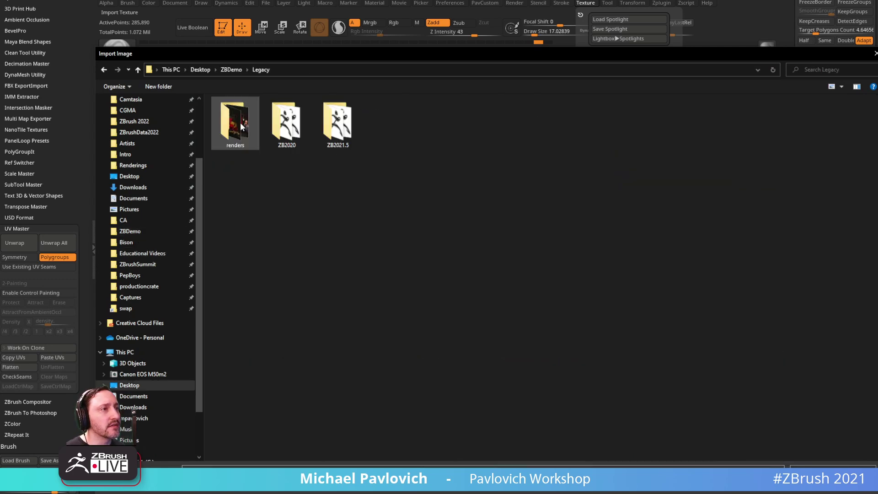
double_click(337, 121)
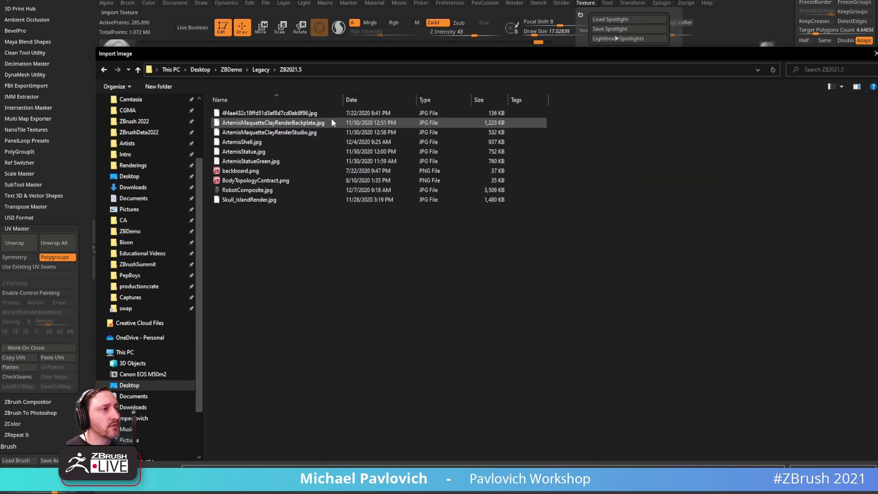
key(BackSpace)
double_click(289, 122)
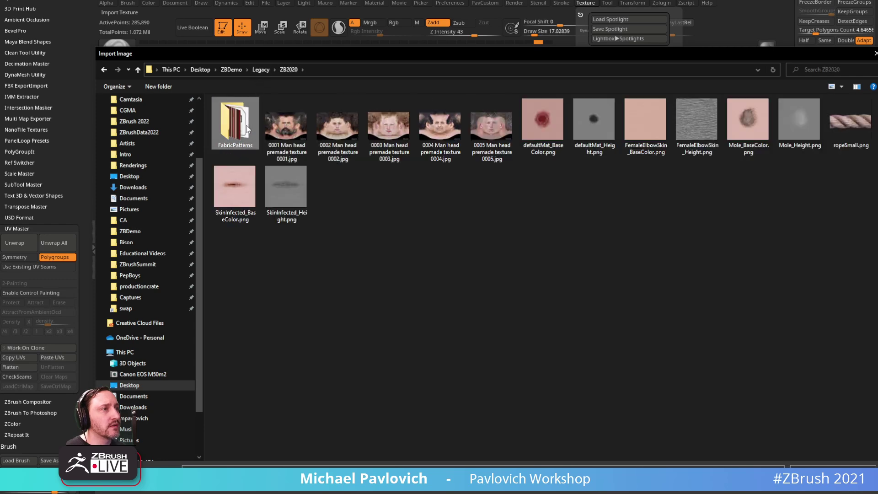
double_click(246, 126)
double_click(451, 131)
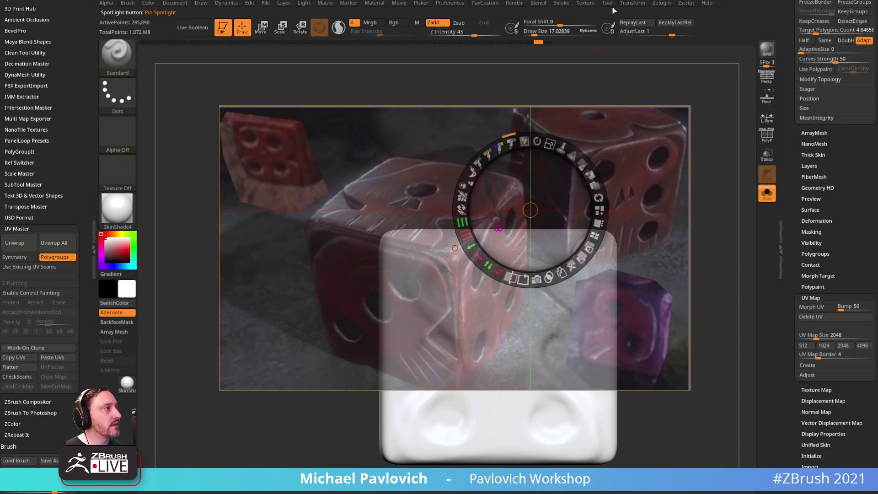
- Add the imported red fabric pattern to Spotlight, remove the dice reference photo from it and hide Spotlight
click(586, 4)
click(646, 129)
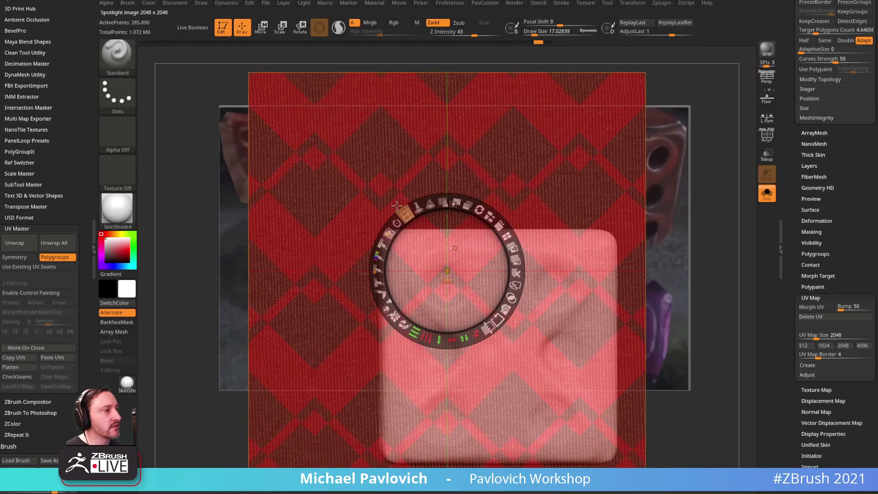
click(661, 190)
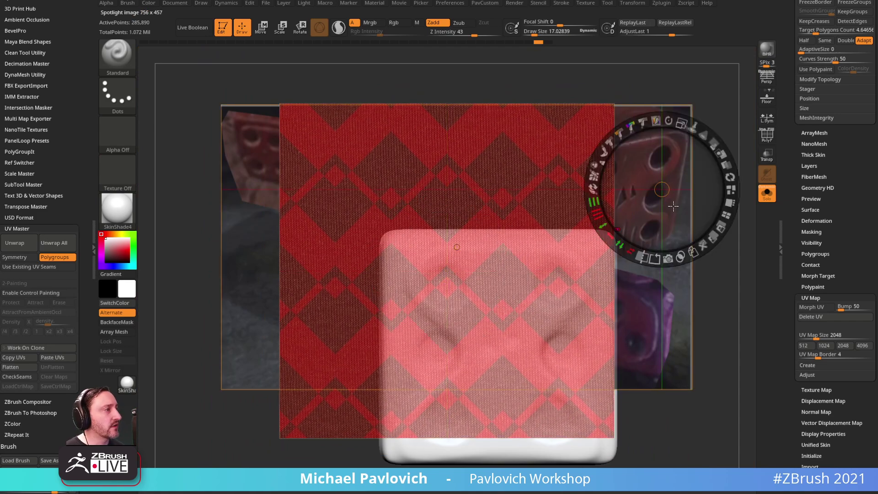
click(703, 245)
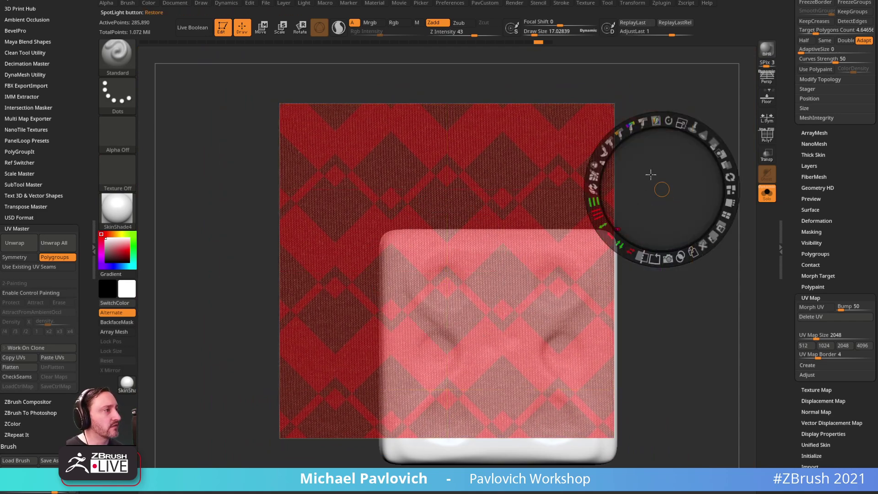
key(shift+z)
- Set the draw size to about 121 and morph the die into its flat UV layout
drag(792, 170, 794, 257)
alt+drag(679, 251, 665, 226)
key(s)
click(665, 228)
key(s)
click(660, 231)
key(s)
click(651, 243)
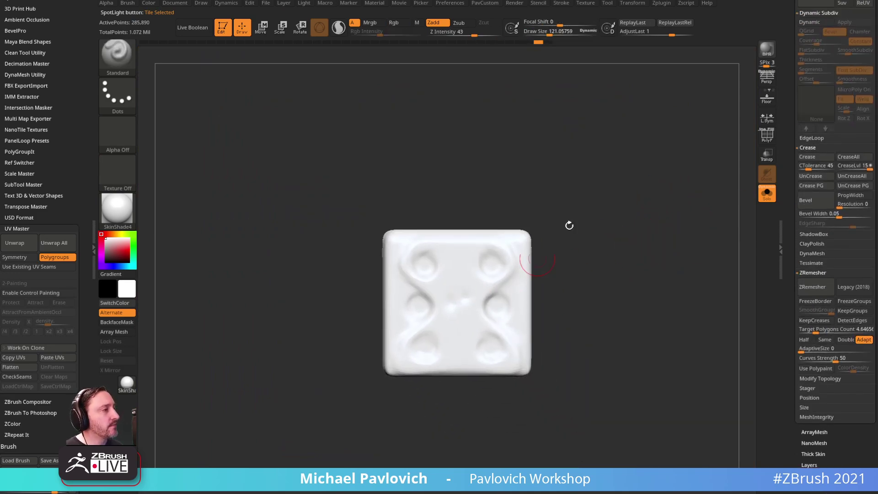
drag(787, 251, 788, 158)
click(806, 247)
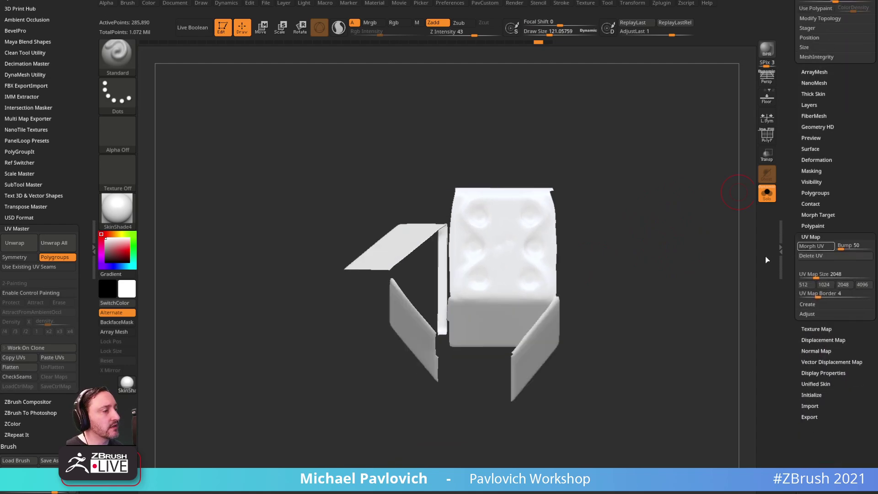
- Show the red fabric pattern in Spotlight over the UV layout, tile it vertically into smaller repeats, and leave Spotlight editing for projection
key(shift+z)
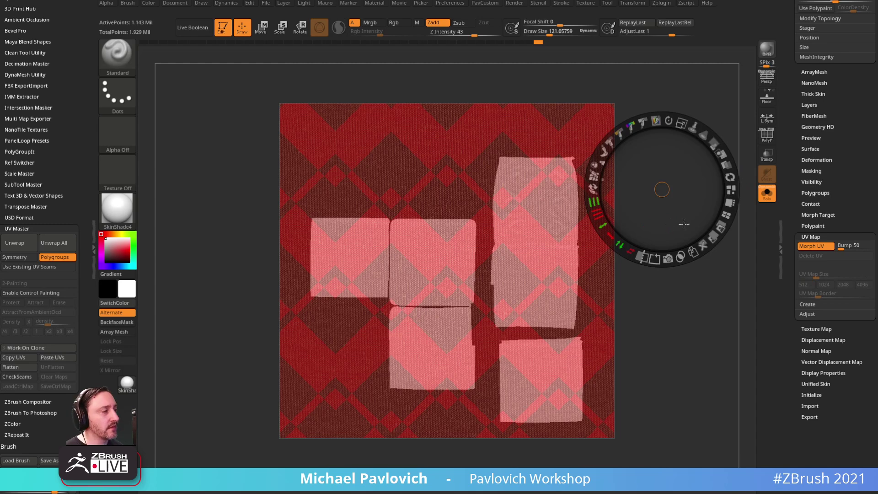
shift+drag(597, 213, 595, 208)
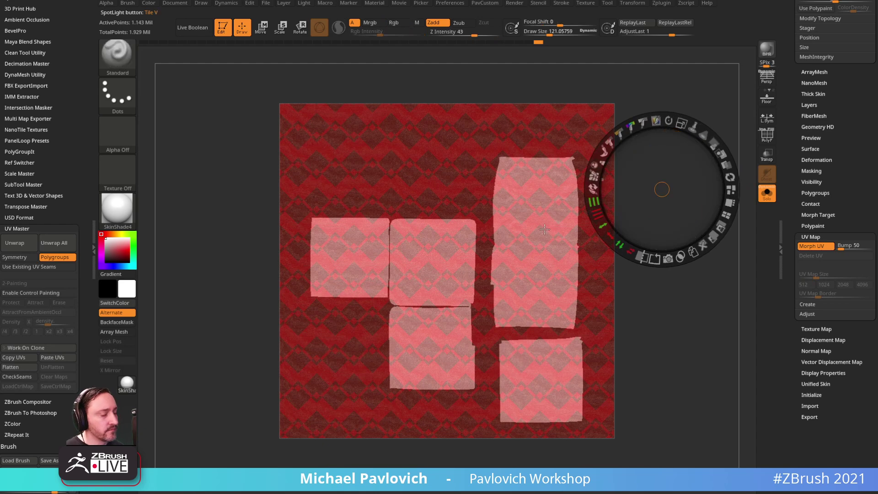
key(shift+z)
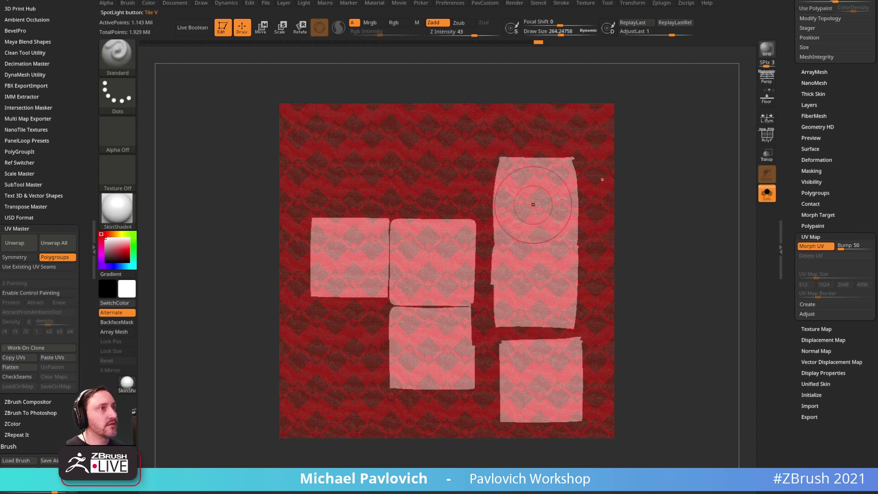
- Reveal the Standard brush's Spotlight Projection setting and start projecting the fabric onto the leftmost UV island with Rgb and Zadd enabled
mouse_move(84, 60)
mouse_down()
mouse_move(81, 109)
mouse_move(77, 0)
mouse_up()
drag(86, 196, 68, 78)
key(shift)
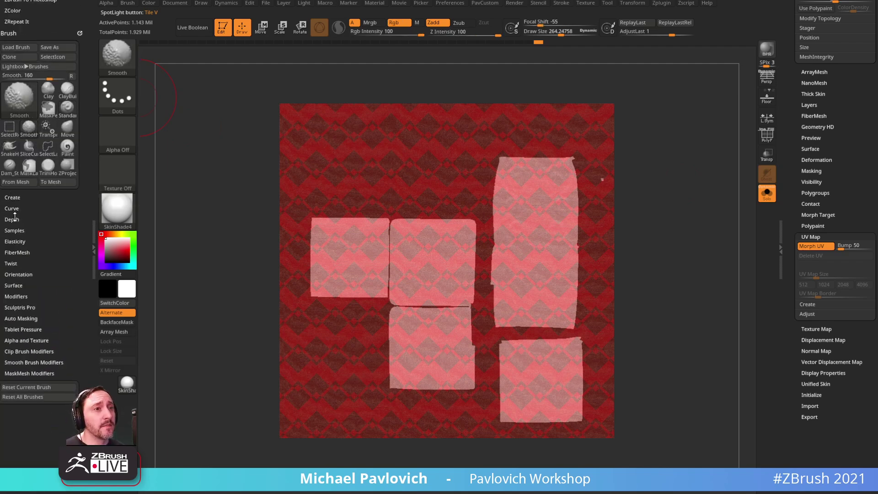
click(15, 230)
drag(343, 268, 358, 276)
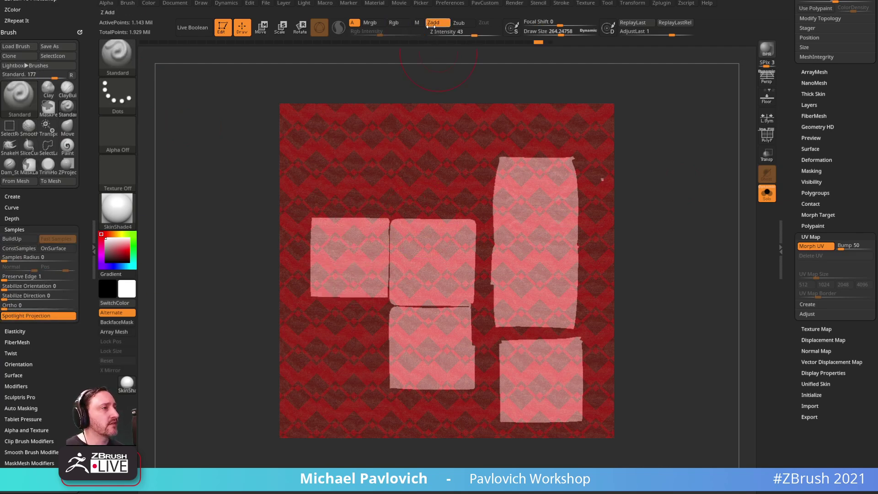
click(394, 23)
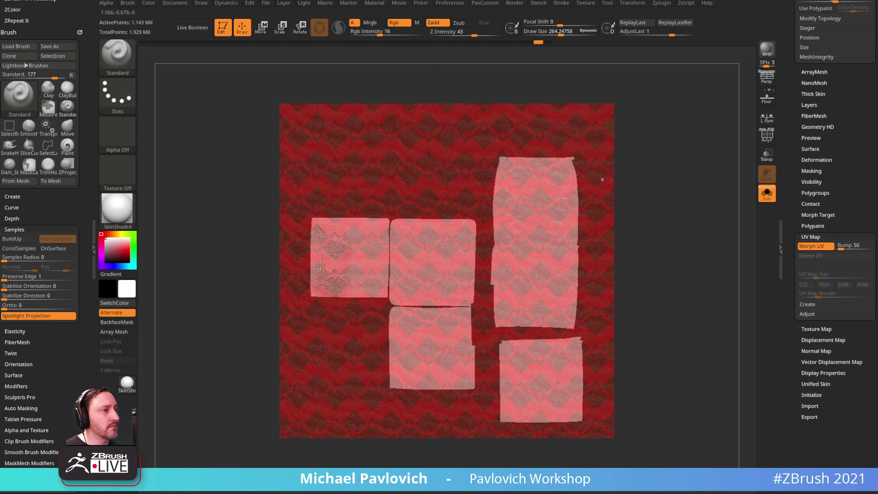
- Undo the test strokes on the UV layout, setting Z Intensity to 13 and Rgb Intensity to 100
drag(475, 33, 460, 34)
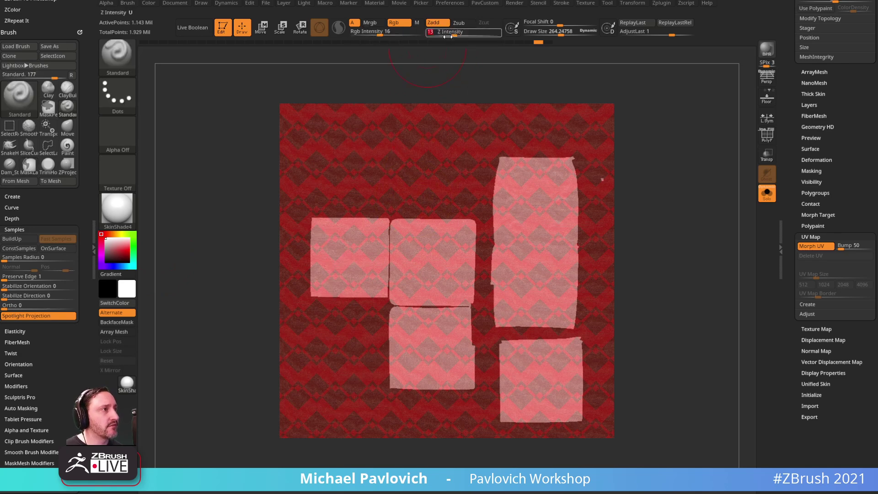
key(ctrl+z)
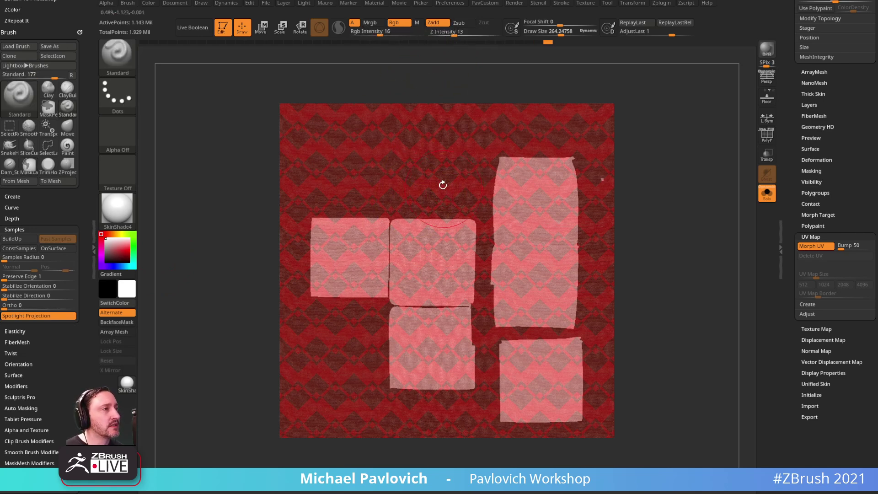
drag(380, 34, 431, 33)
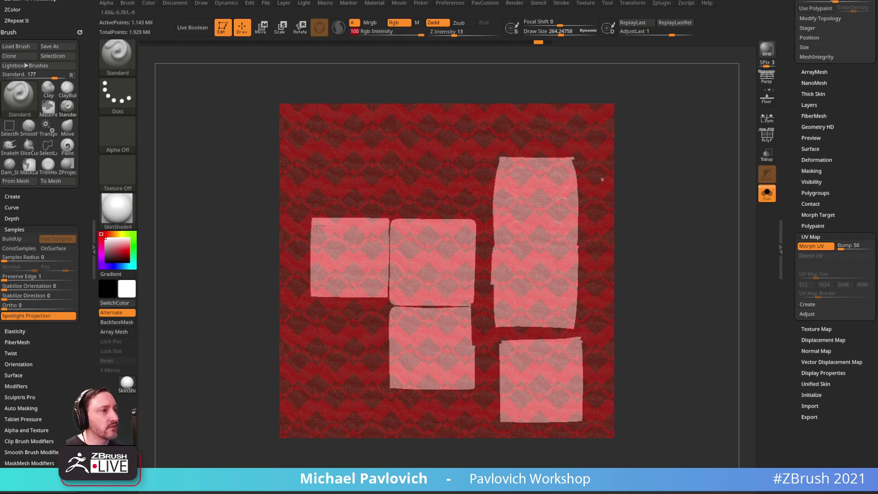
key(ctrl+z)
- Try test strokes projecting the Spotlight pattern onto the leftmost UV shell, undoing them
drag(350, 254, 358, 270)
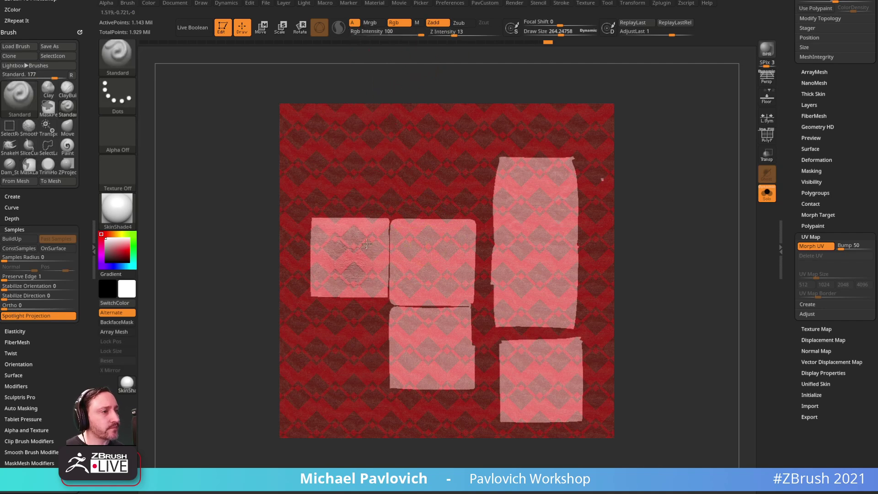
key(ctrl+z)
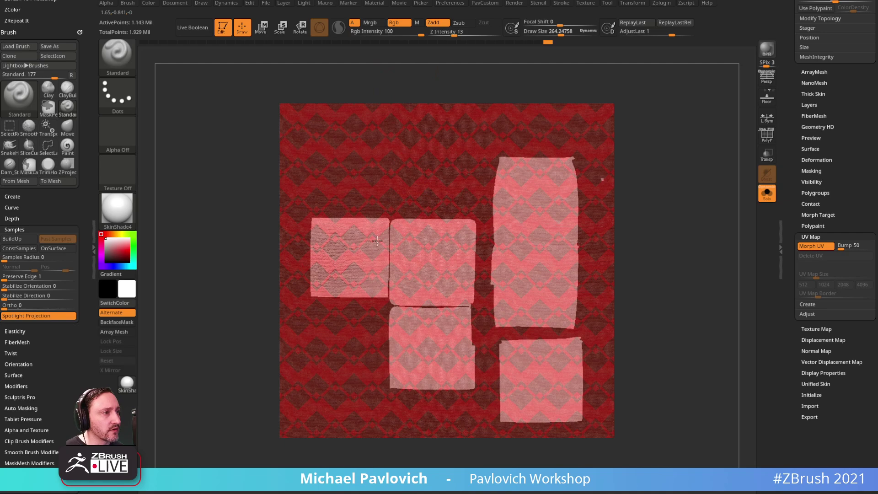
drag(379, 222, 382, 264)
key(shift+z)
key(shift+z)
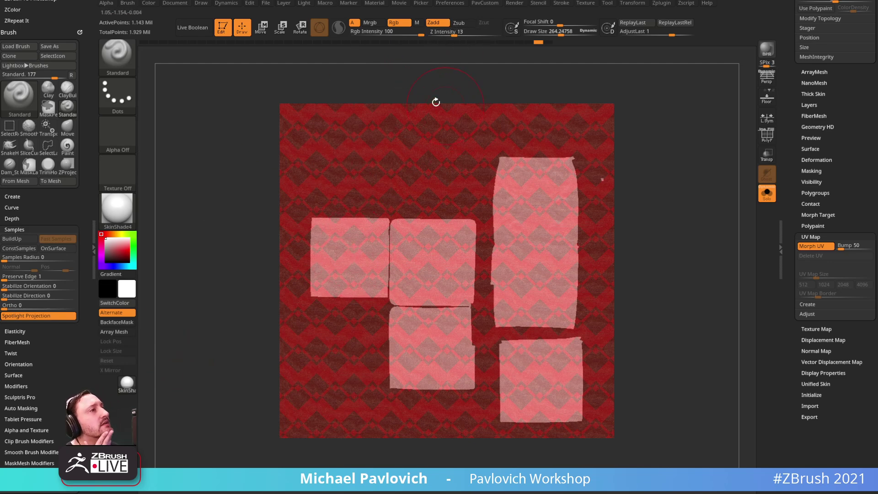
drag(328, 234, 366, 256)
key(ctrl+z)
click(353, 23)
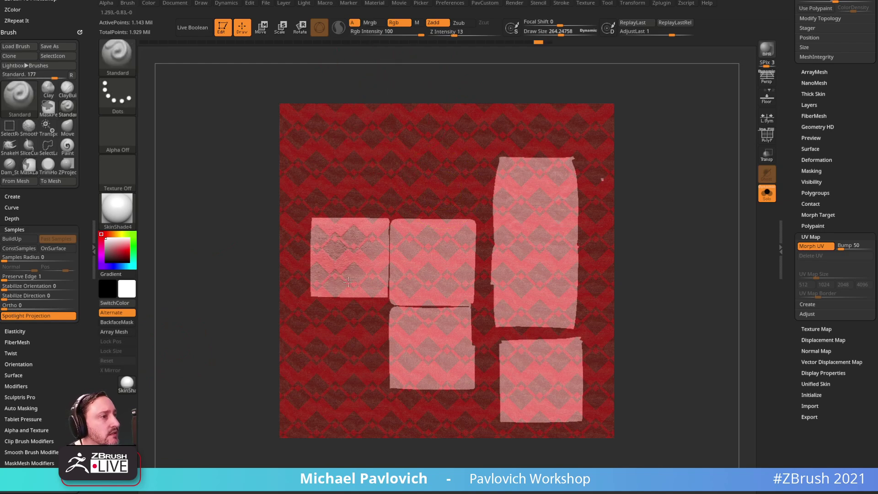
key(ctrl+z)
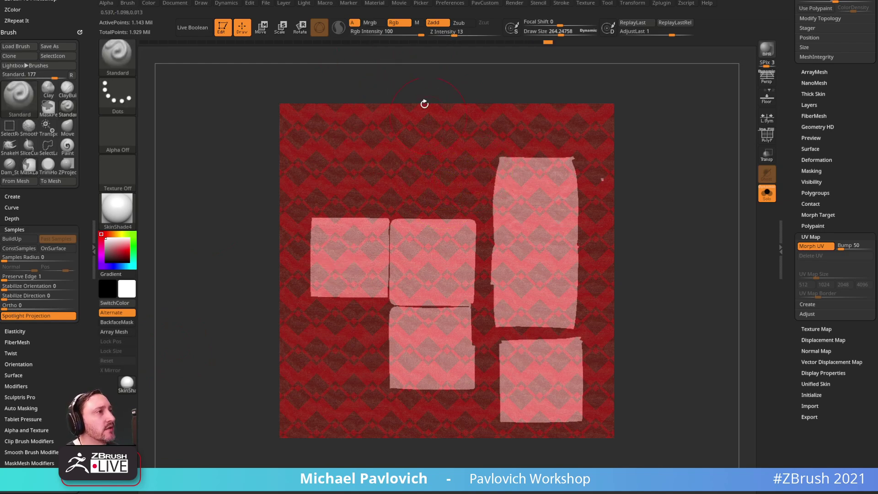
- Project the Spotlight pattern's colour over all UV shells with Zadd off, and its relief with Rgb off and Zadd on
click(444, 25)
mouse_move(338, 253)
mouse_down()
mouse_move(321, 245)
mouse_move(375, 275)
mouse_move(420, 365)
mouse_up()
mouse_move(482, 378)
mouse_down()
mouse_move(561, 417)
mouse_move(558, 324)
mouse_move(580, 133)
mouse_move(465, 241)
mouse_up()
drag(323, 259, 346, 310)
click(397, 23)
click(436, 23)
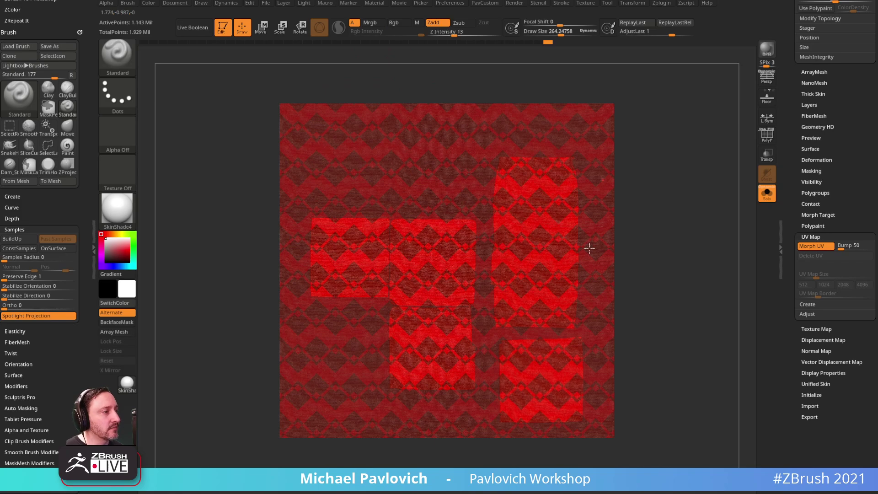
- Hide the Spotlight image and morph the UV layout back into the 3D cube
key(shift+z)
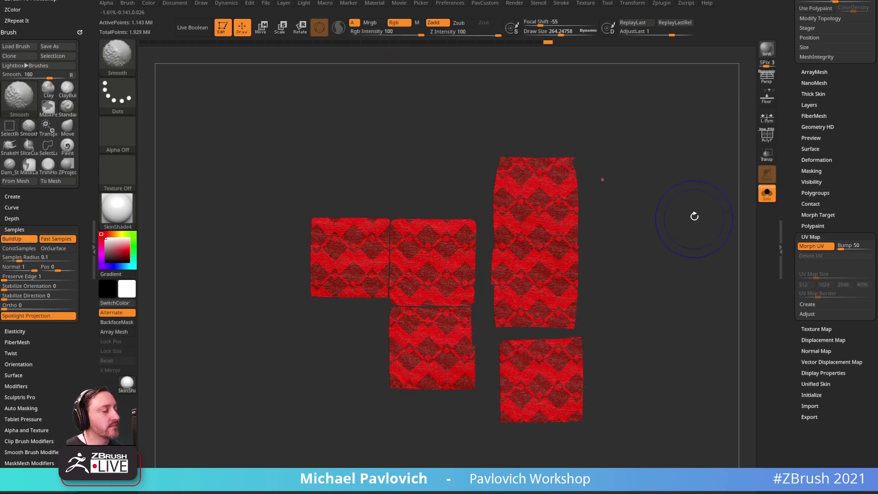
drag(693, 220, 676, 232)
key(s)
drag(676, 232, 669, 234)
click(807, 247)
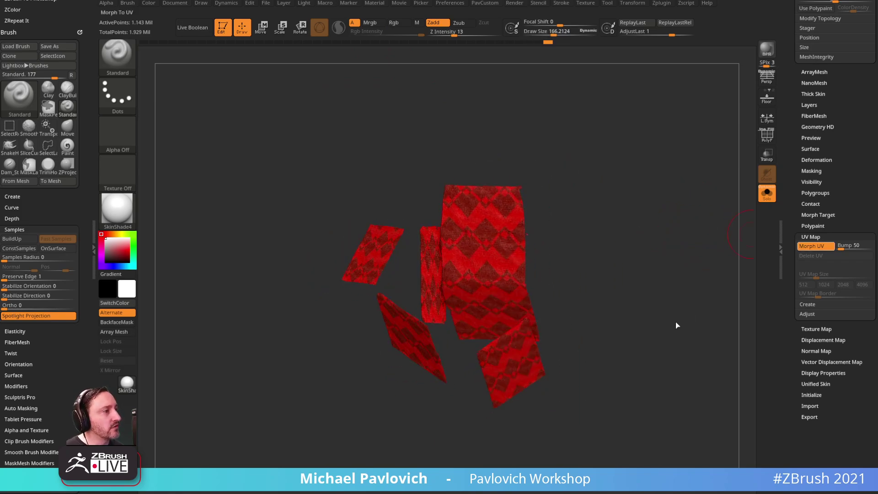
- Frame the cube and reduce the brush draw size to about 76
drag(677, 287, 693, 235)
key(f)
drag(642, 145, 669, 177)
key(s)
drag(669, 177, 659, 178)
- Switch Solo mode off and back on to compare the patterned cube with the other subtools
mouse_move(659, 183)
alt+mouse_down()
mouse_move(653, 149)
mouse_move(601, 210)
mouse_move(664, 215)
mouse_move(625, 210)
mouse_move(682, 192)
mouse_move(753, 209)
alt+mouse_up()
click(767, 201)
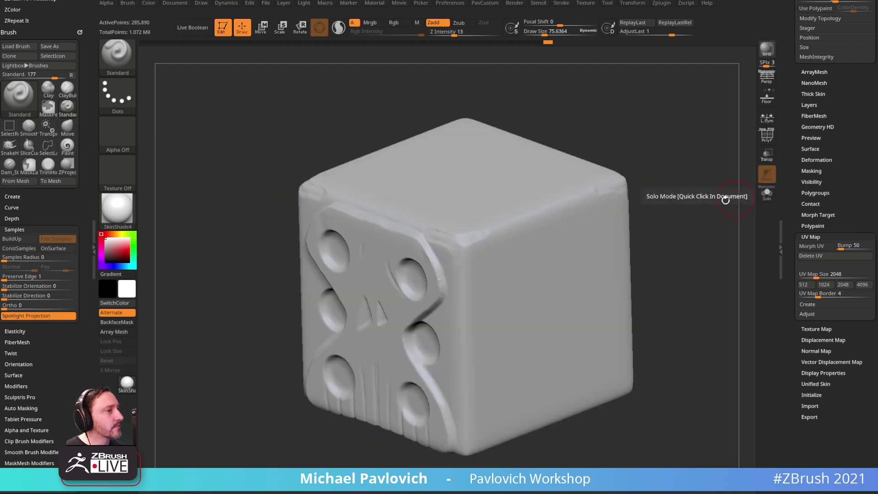
click(767, 194)
- Turn off the merged cube's polypaint display and examine the projected relief from several angles
drag(790, 185, 797, 287)
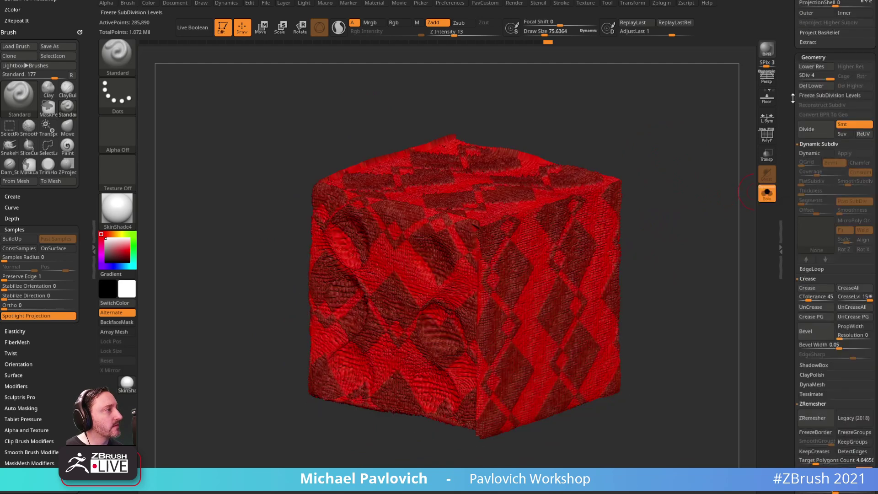
drag(795, 97, 795, 268)
click(857, 243)
mouse_move(718, 229)
alt+mouse_down()
mouse_move(700, 216)
mouse_move(709, 231)
alt+mouse_up()
drag(637, 163, 662, 158)
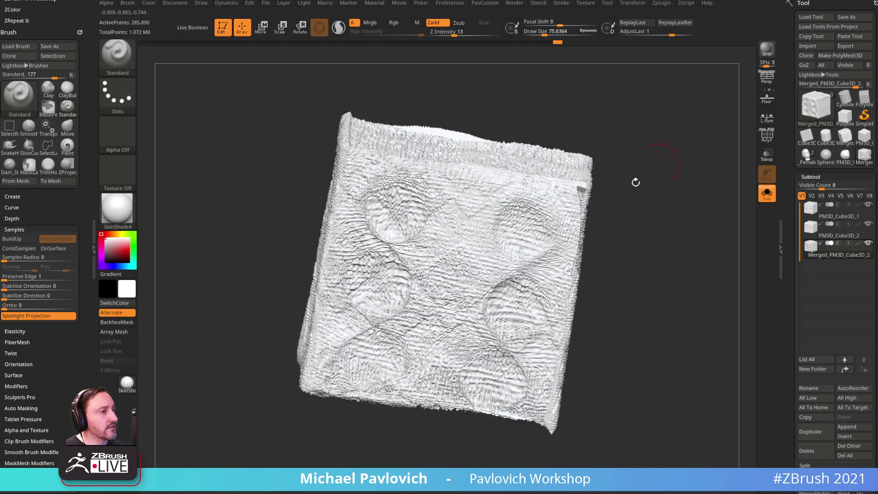
drag(656, 207, 673, 192)
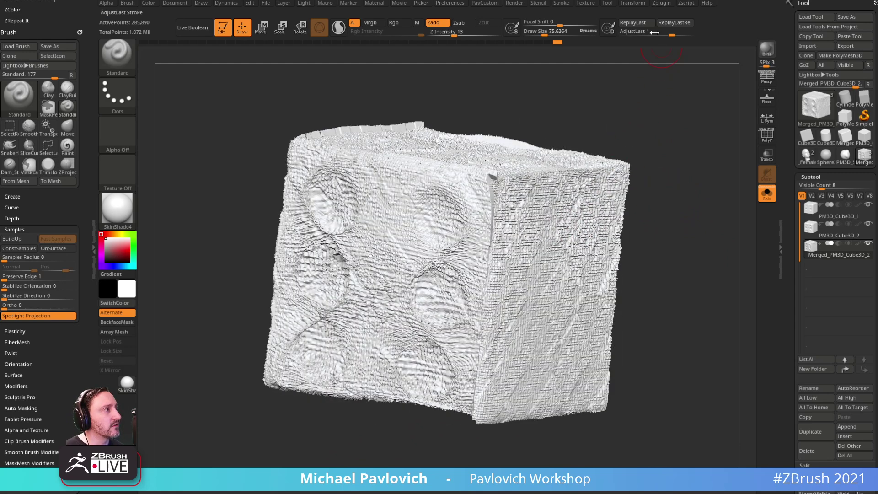
drag(671, 32, 672, 32)
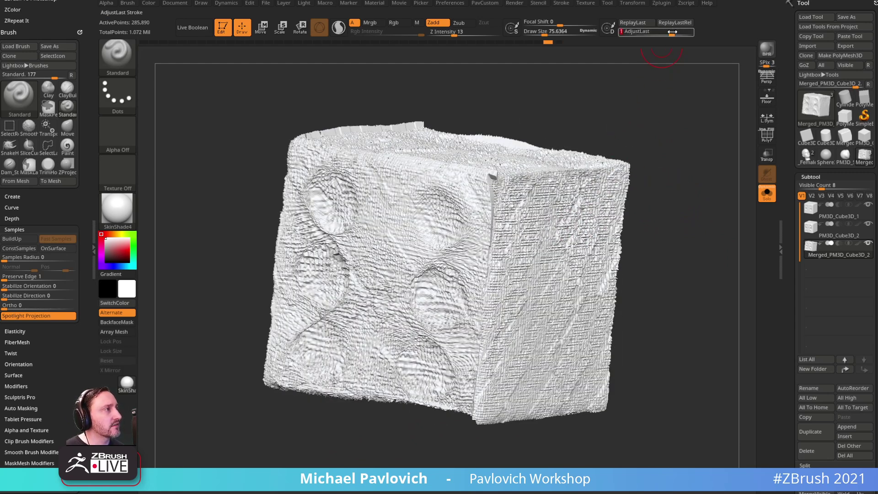
mouse_move(666, 151)
mouse_down()
mouse_move(680, 194)
mouse_move(645, 177)
mouse_move(617, 177)
mouse_up()
drag(788, 221, 809, 189)
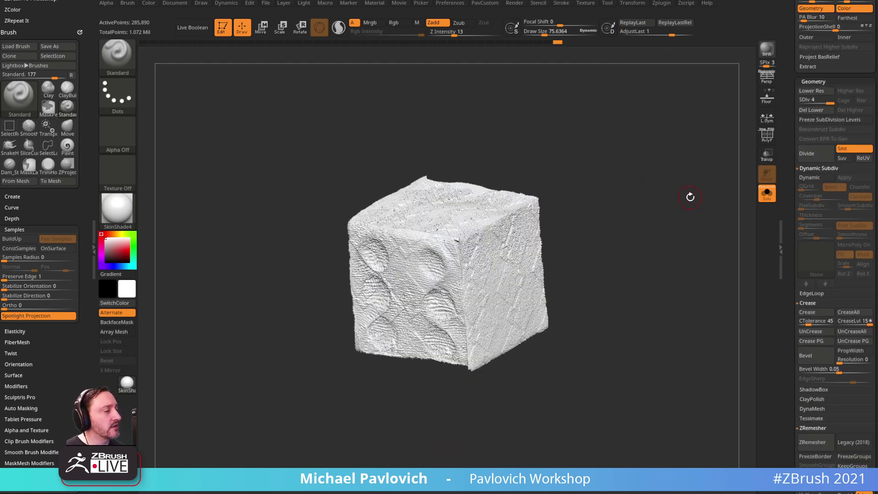
- Undo the projected colour and relief, returning to the smooth 3D cube
mouse_move(590, 171)
mouse_down()
mouse_move(658, 194)
mouse_move(619, 161)
mouse_move(652, 180)
mouse_move(705, 169)
mouse_move(649, 157)
mouse_move(666, 196)
mouse_up()
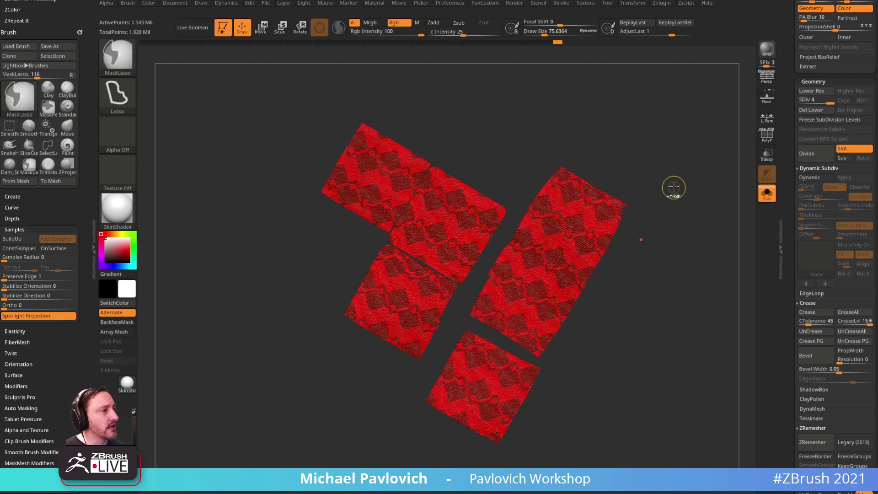
ctrl+click(673, 187)
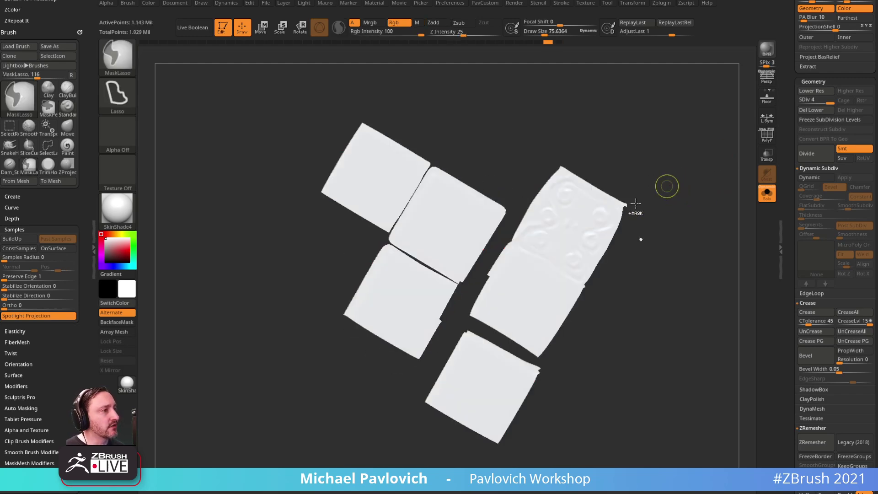
drag(693, 180, 685, 181)
mouse_move(790, 179)
mouse_down()
mouse_move(787, 75)
mouse_move(793, 206)
mouse_move(794, 181)
mouse_up()
click(815, 67)
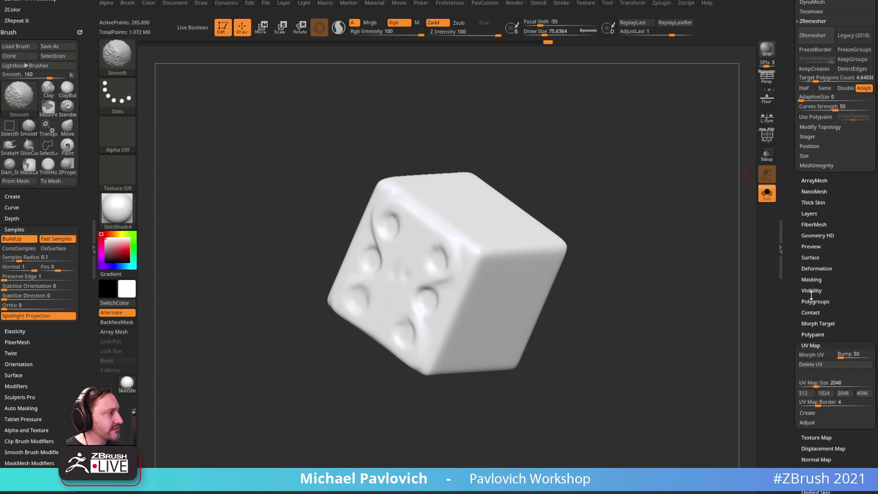
- Add surface noise to the cube in NoiseMaker using the Weave noise plug-in
click(810, 257)
click(810, 267)
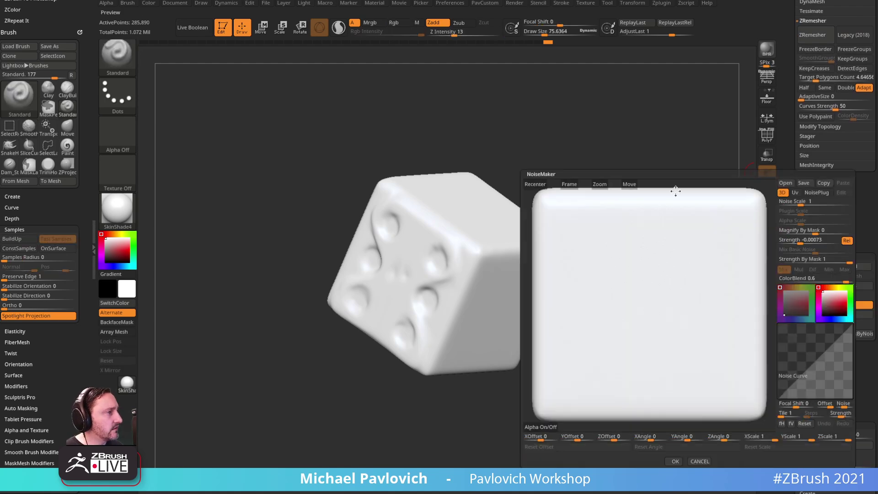
drag(709, 252, 693, 263)
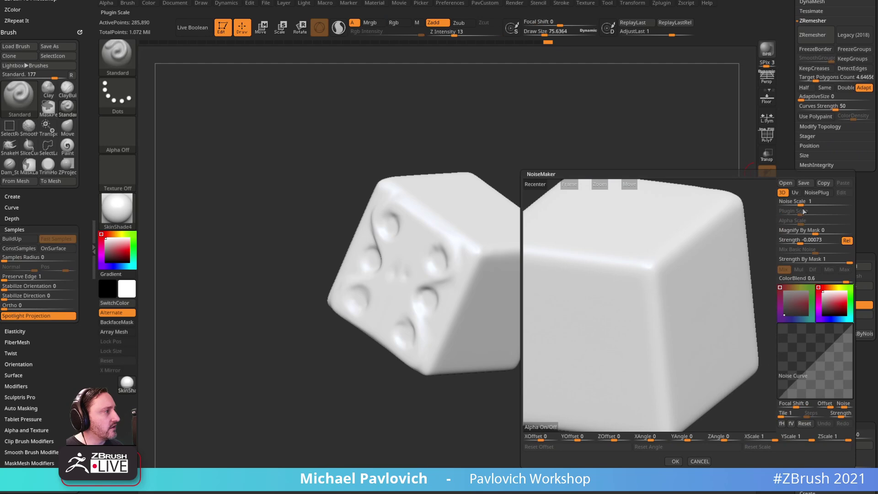
click(816, 193)
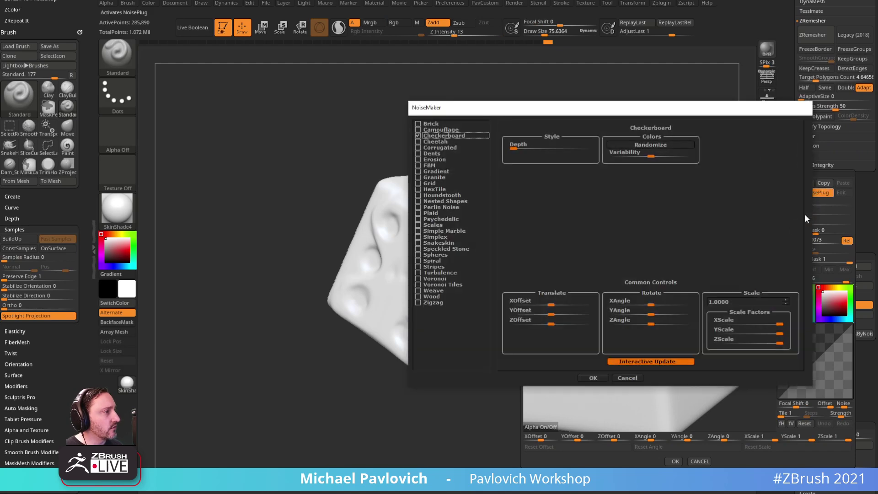
click(428, 291)
click(593, 378)
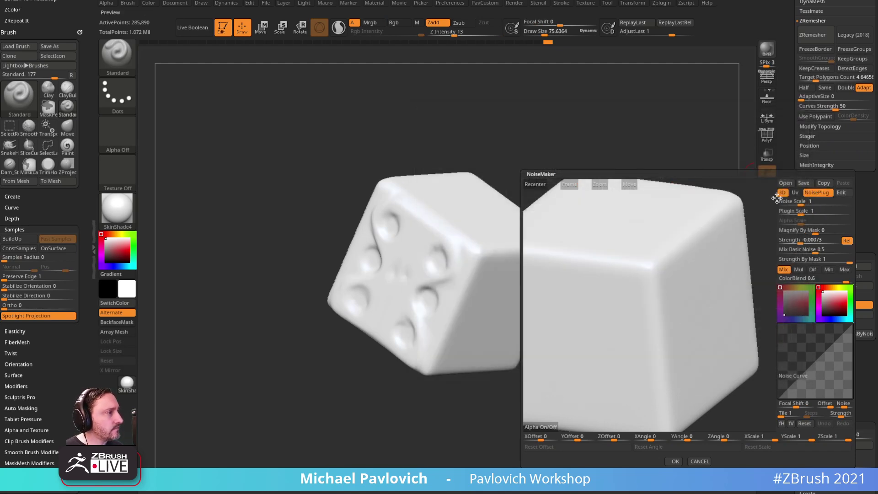
- Set the noise Strength to 0.07951, Mix Basic Noise to 0 and Plugin Scale to 0.06584
click(804, 240)
drag(803, 241, 829, 241)
text(0.07951 Strength)
key(Return)
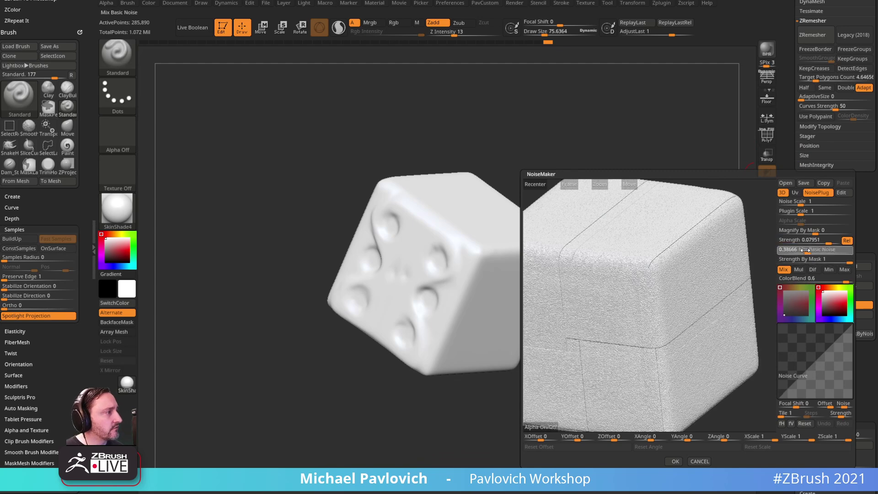
click(800, 210)
drag(798, 213, 727, 224)
drag(534, 394, 581, 398)
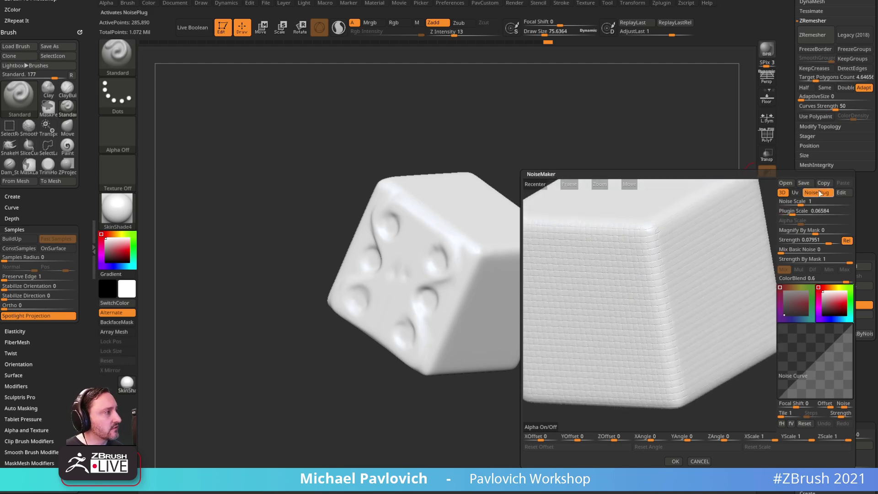
- Map the weave noise by UV with Plugin Scale 0.01669 and Strength 0.5, and accept it on the cube
click(796, 193)
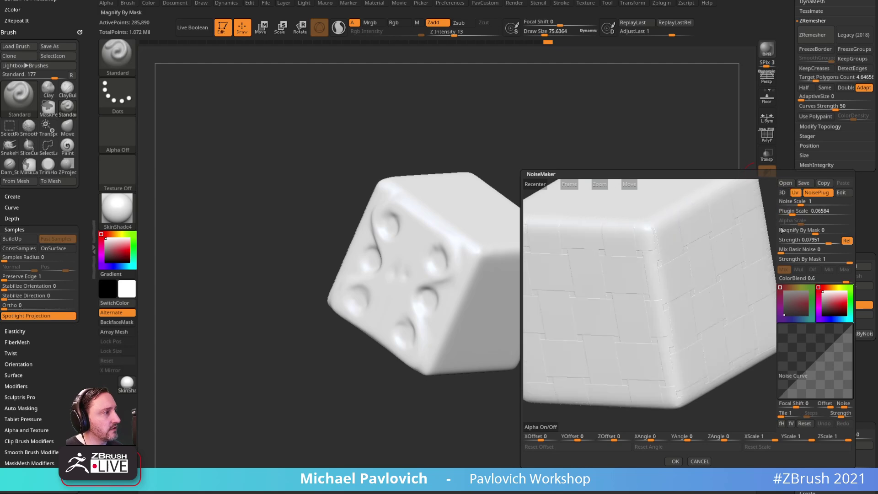
click(793, 211)
drag(794, 213, 789, 213)
drag(828, 240, 835, 240)
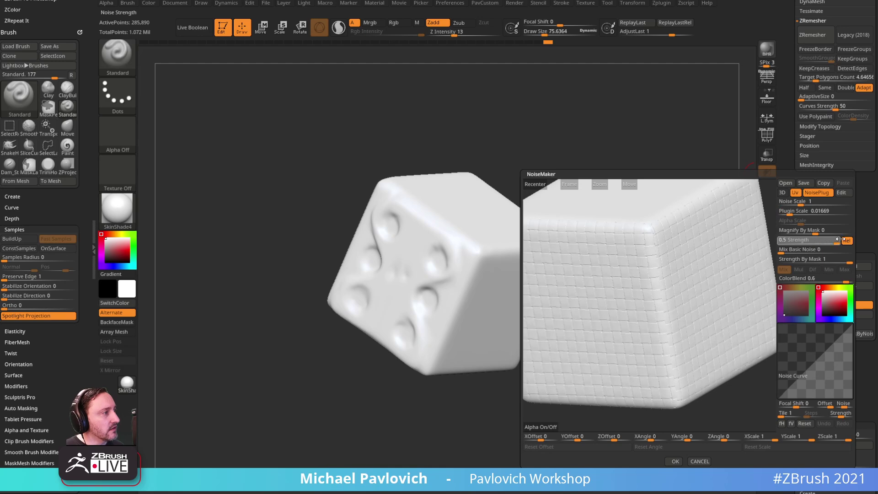
click(675, 461)
drag(665, 384, 716, 280)
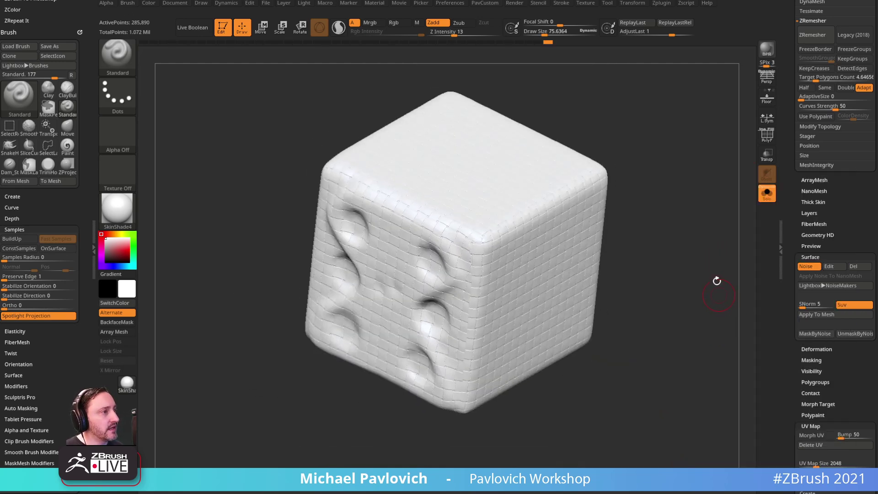
- Edit the surface noise and load Wool Pattern 04.jpg from ZAlphas > Cloth > Tileable Alphas as its alpha
click(830, 266)
click(538, 426)
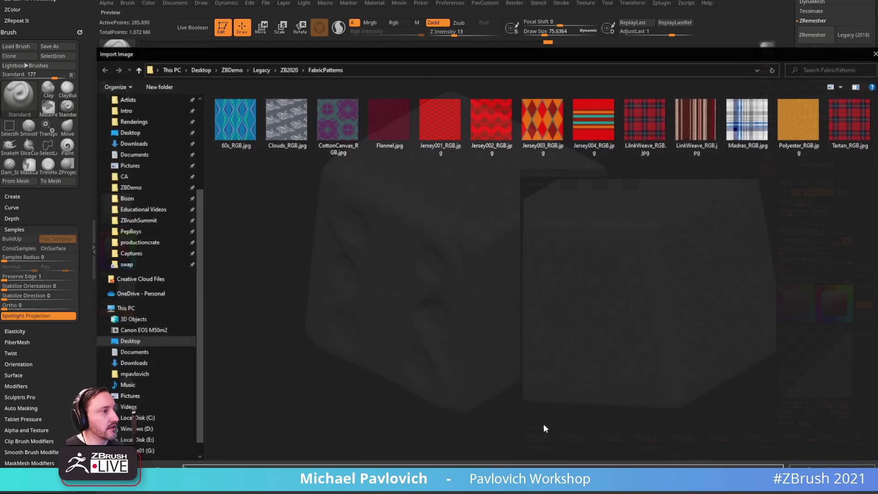
scroll(140, 181, up, 2)
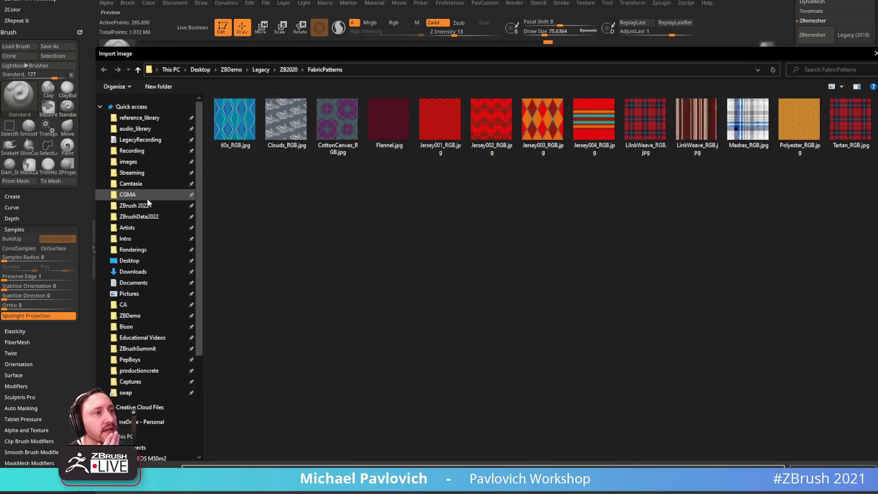
click(145, 207)
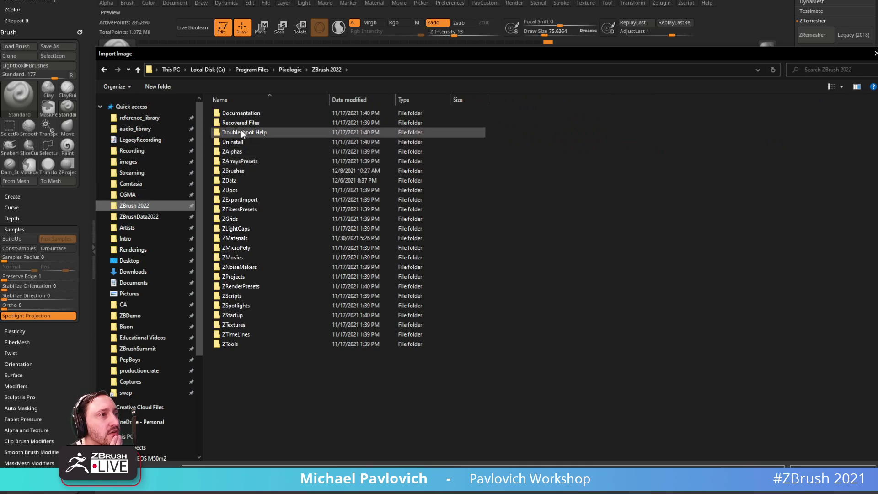
double_click(234, 148)
double_click(235, 147)
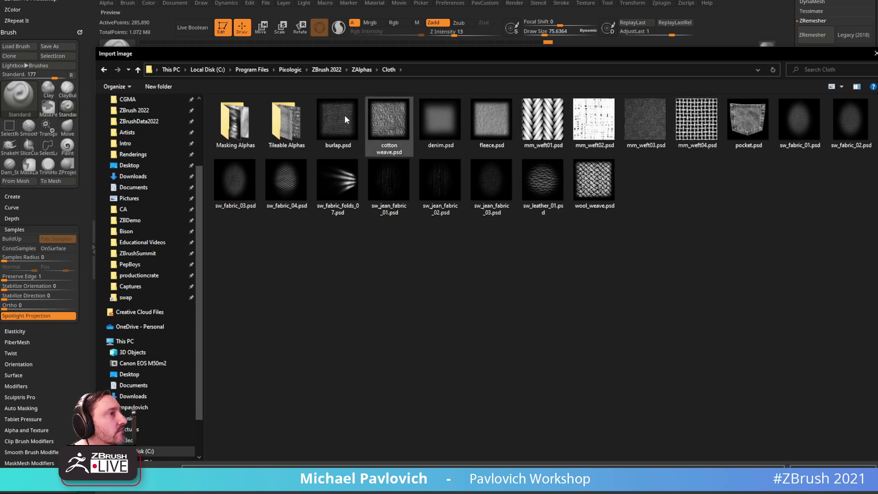
double_click(296, 119)
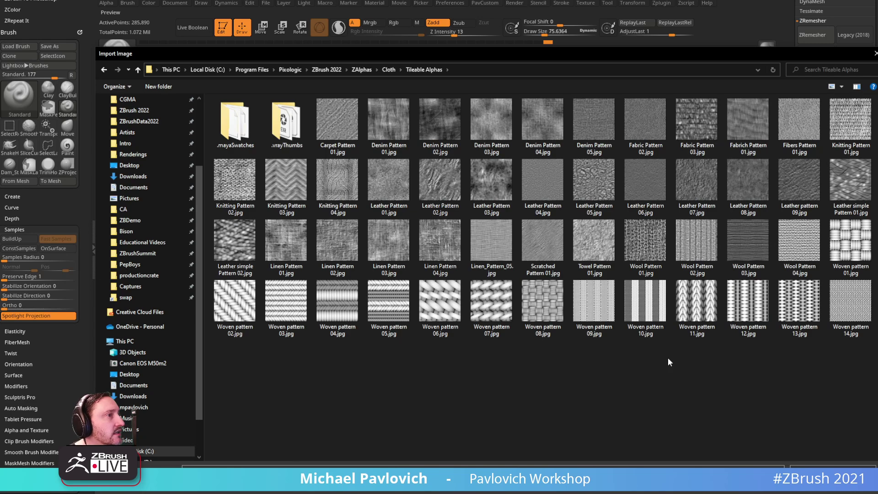
double_click(793, 240)
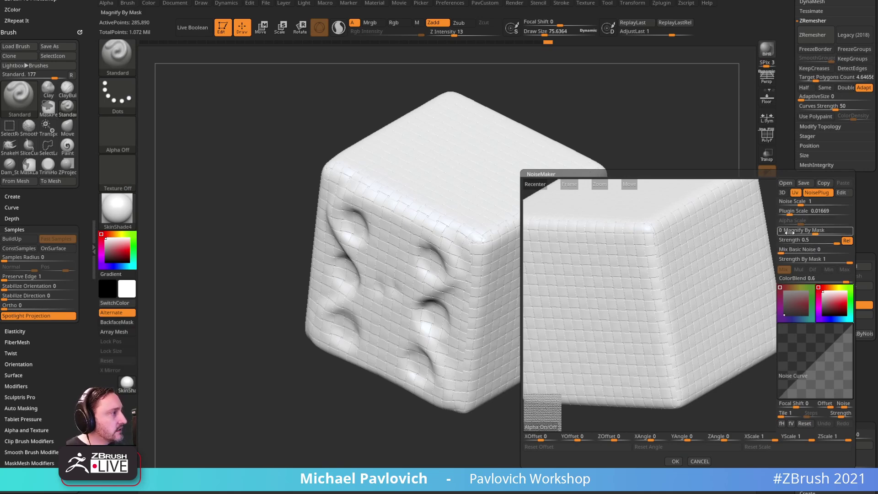
- Turn off the noise plug-in, set Alpha Scale to 0.19303 and Strength to 0.19583, and accept the wool noise on the cube
click(812, 195)
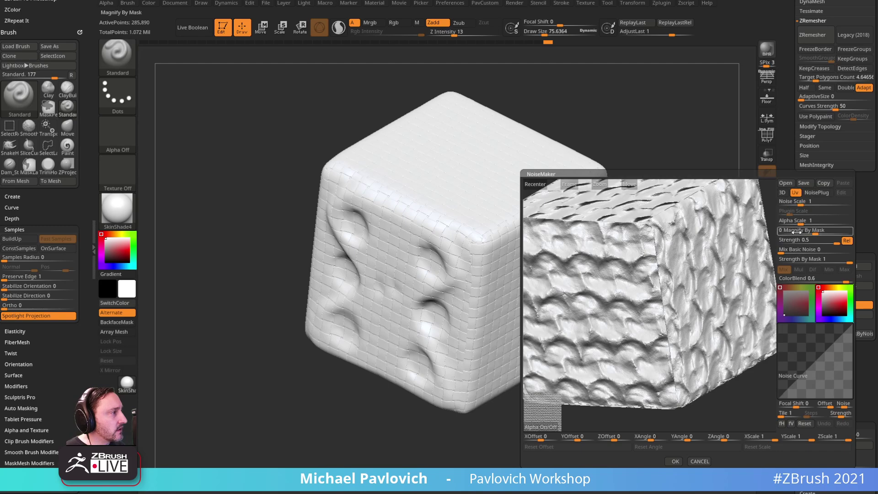
drag(797, 222, 832, 242)
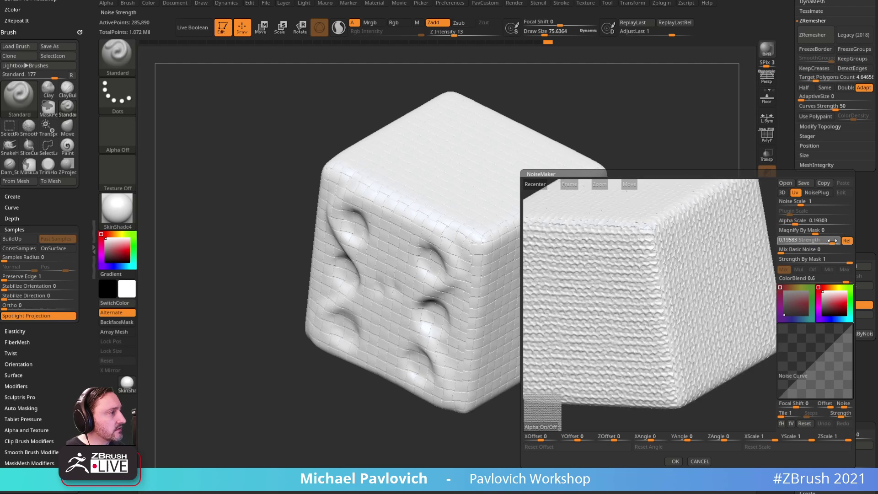
click(675, 461)
drag(664, 366, 716, 317)
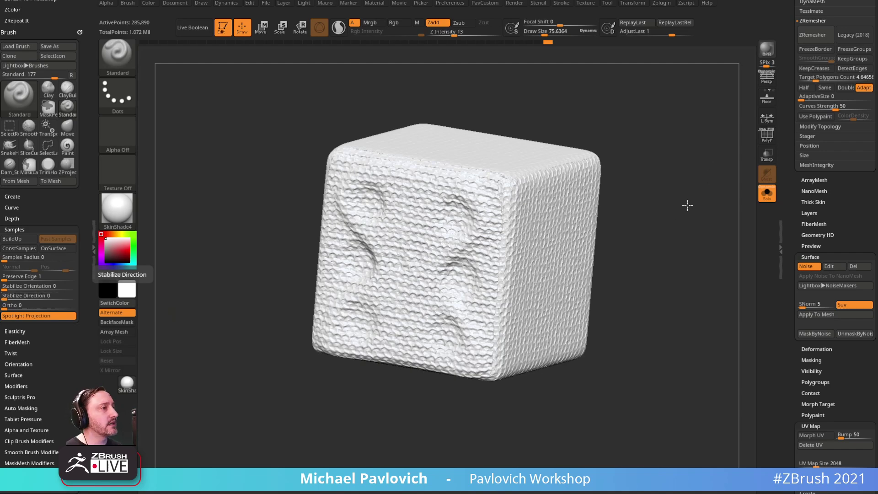
- Apply the wool surface noise to the cube's mesh as real geometry
drag(798, 233, 794, 411)
drag(701, 252, 705, 241)
drag(789, 335, 795, 283)
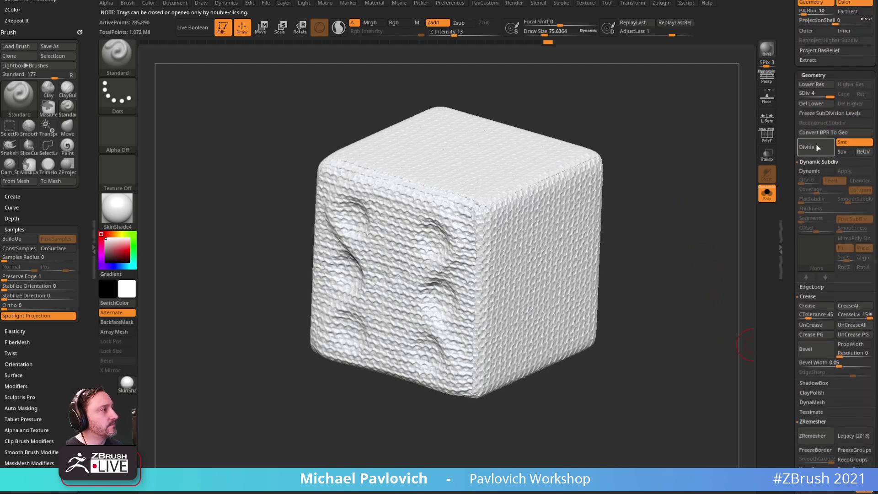
drag(787, 163, 773, 52)
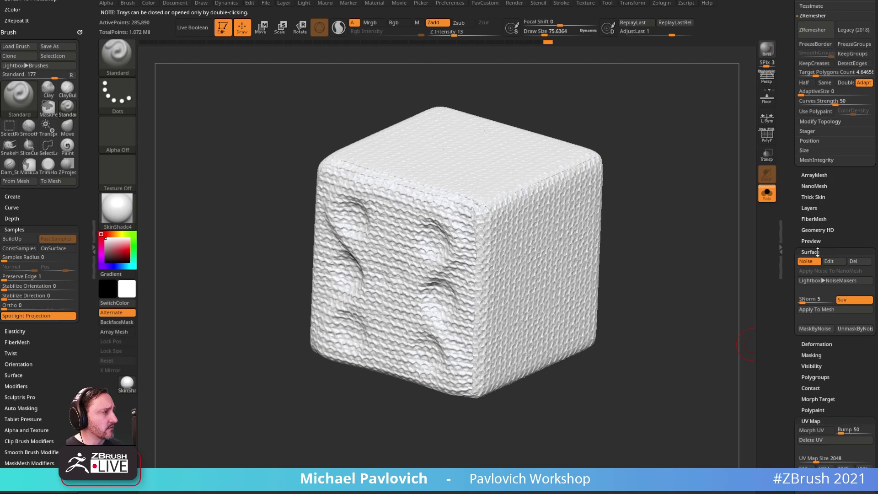
click(824, 310)
drag(654, 212, 674, 186)
- Delete all other subtools, and duplicate the remaining cube and delete one copy so a single subtool is left
drag(781, 171, 787, 345)
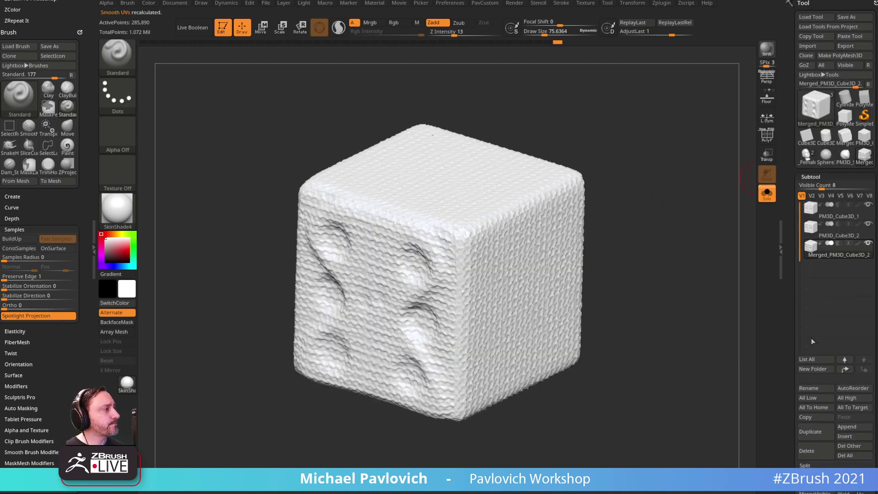
drag(792, 309, 792, 223)
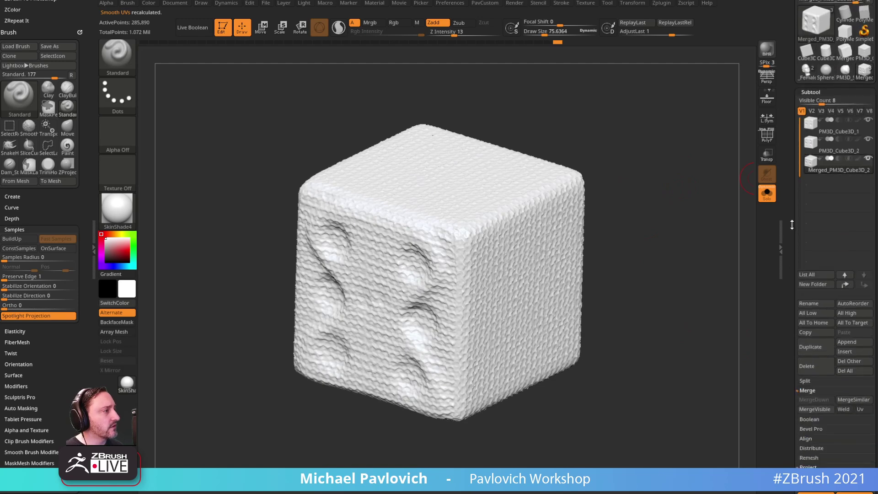
click(847, 362)
click(807, 379)
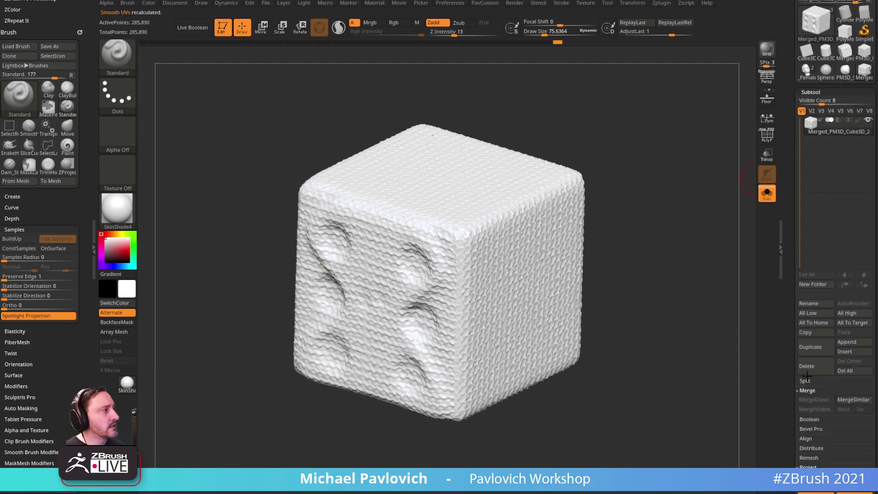
drag(689, 210, 682, 223)
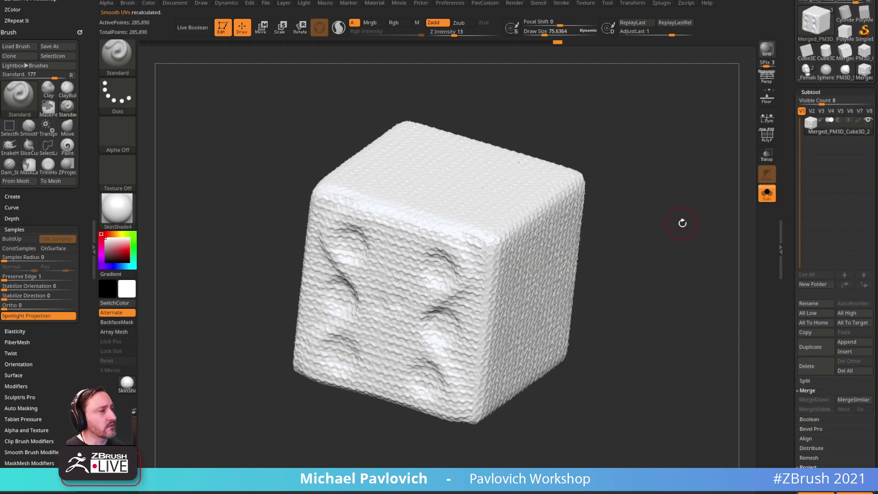
click(812, 346)
click(814, 366)
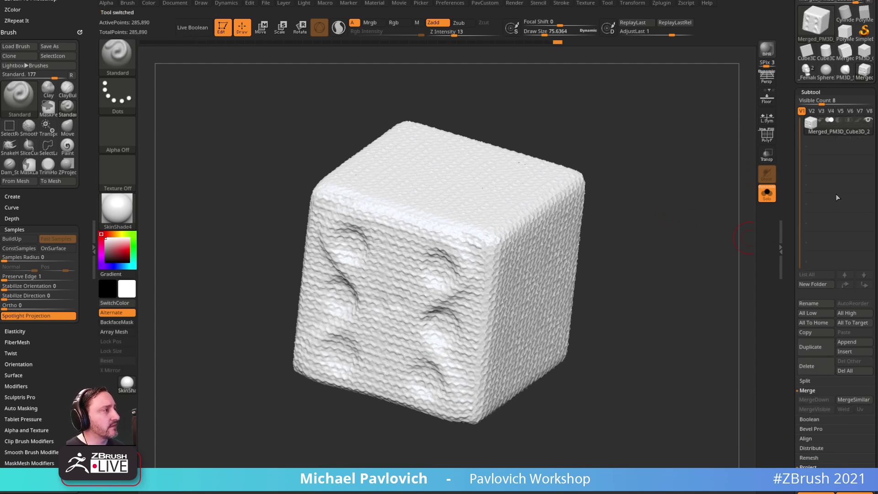
- Mark the current undo history state as the projection source and switch the cube's material to StartupMaterial
drag(691, 146, 672, 139)
ctrl+click(558, 42)
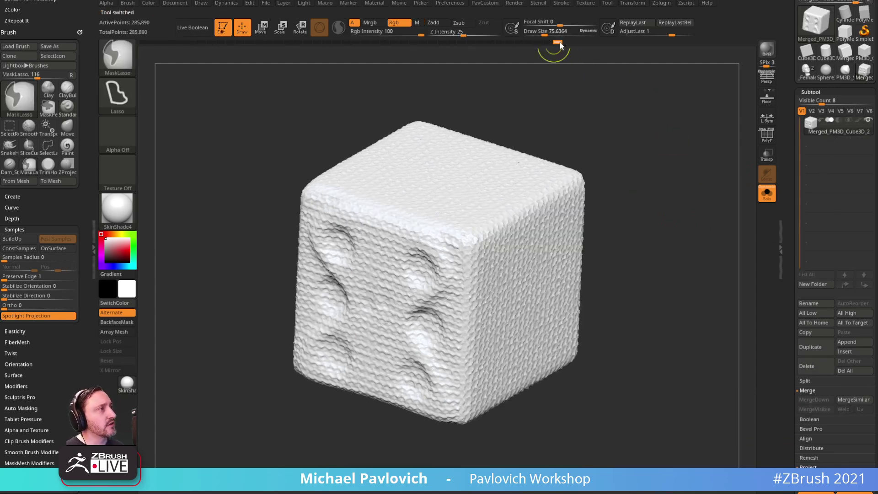
click(122, 216)
click(168, 224)
drag(663, 169, 539, 206)
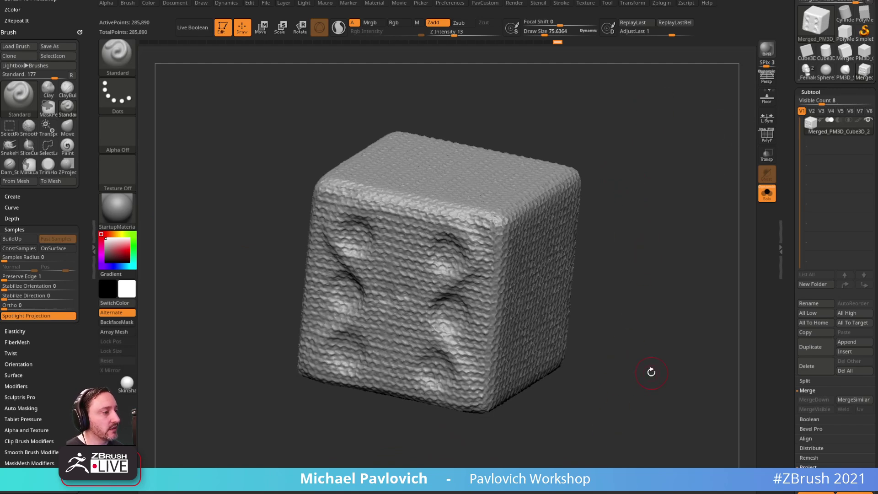
key(space)
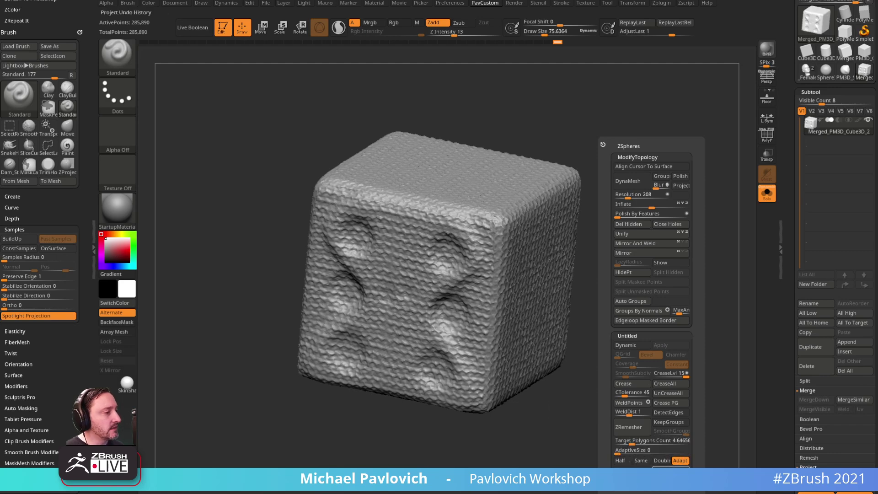
click(642, 427)
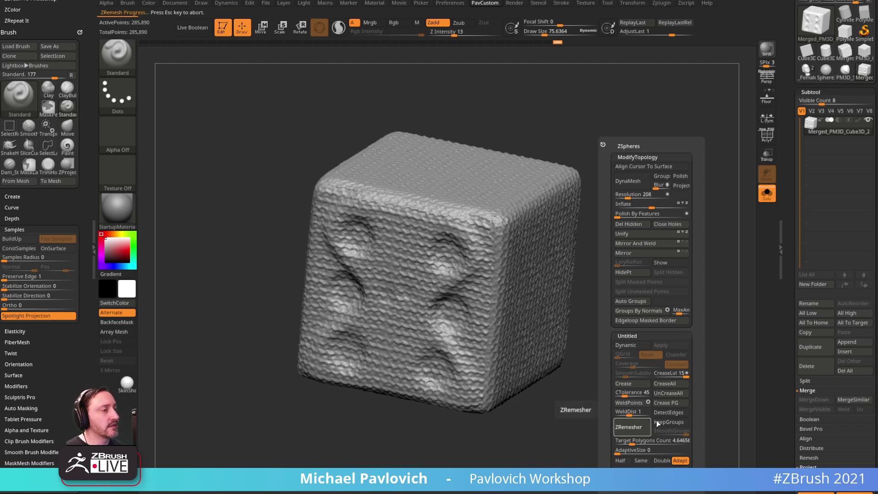
key(Escape)
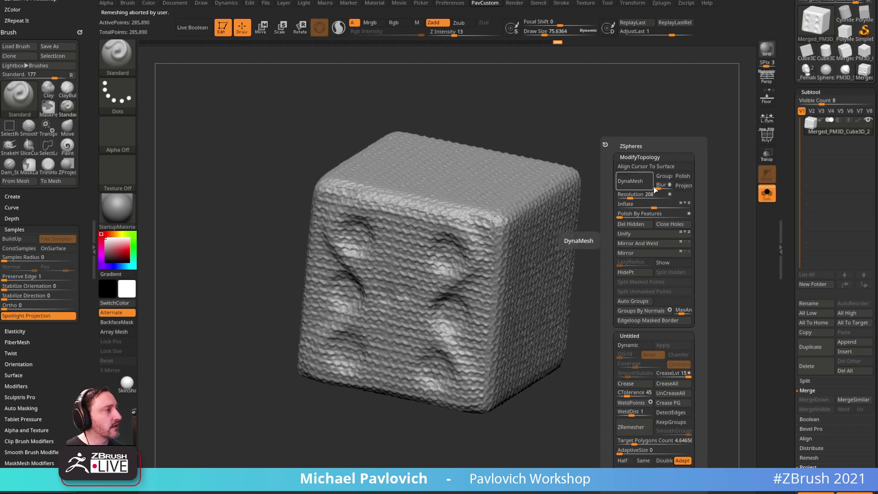
- DynaMesh the wool-textured cube at resolution 208 and examine its surface detail up close
click(640, 186)
click(609, 206)
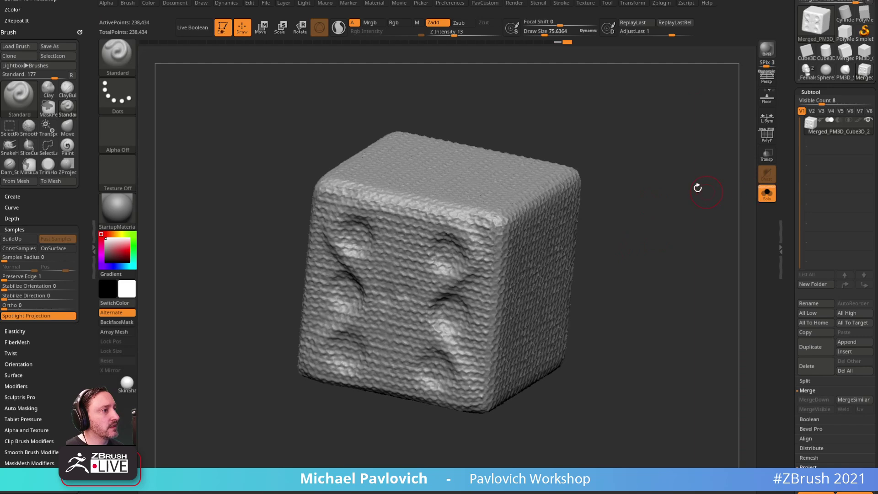
ctrl+right_drag(700, 192, 685, 249)
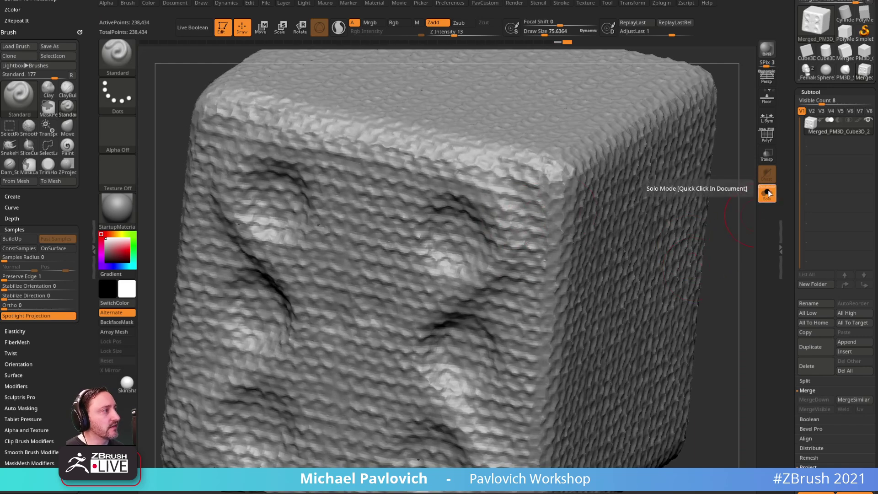
alt+right_drag(722, 196, 714, 185)
key(f)
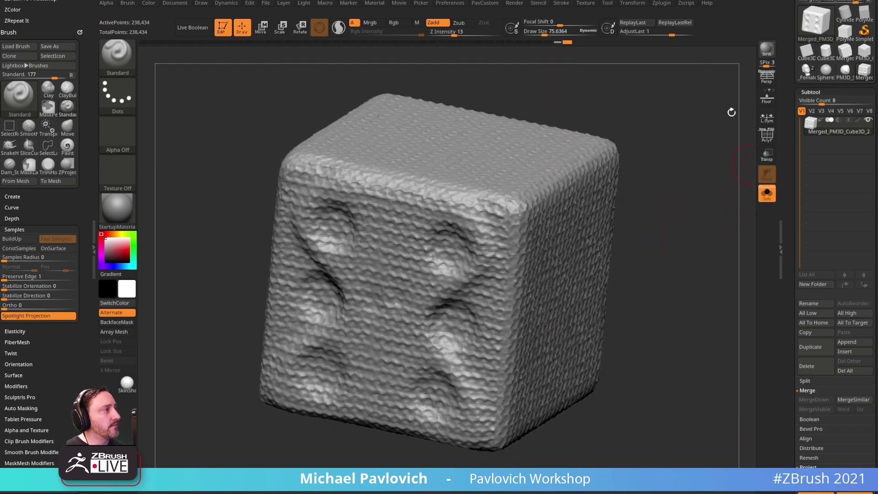
ctrl+right_drag(674, 156, 704, 232)
- Raise the DynaMesh resolution to 280, remesh the cube and examine the knit detail
key(2)
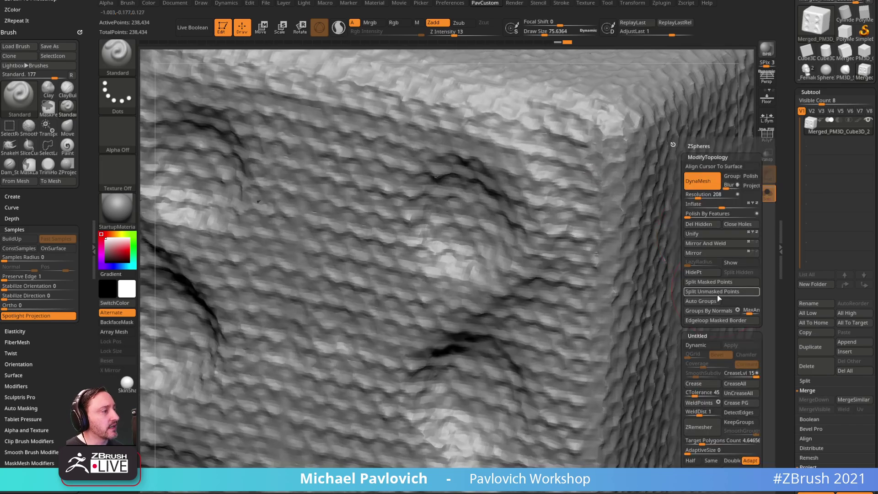
scroll(811, 226, down, 5)
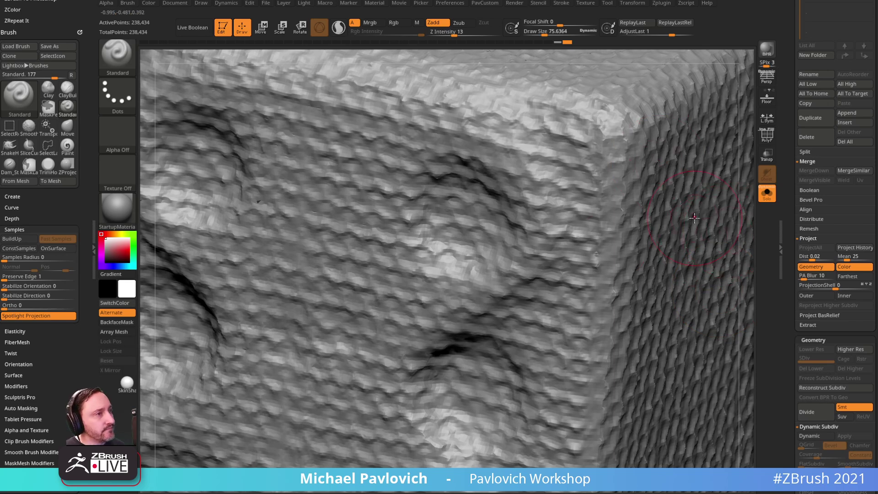
key(2)
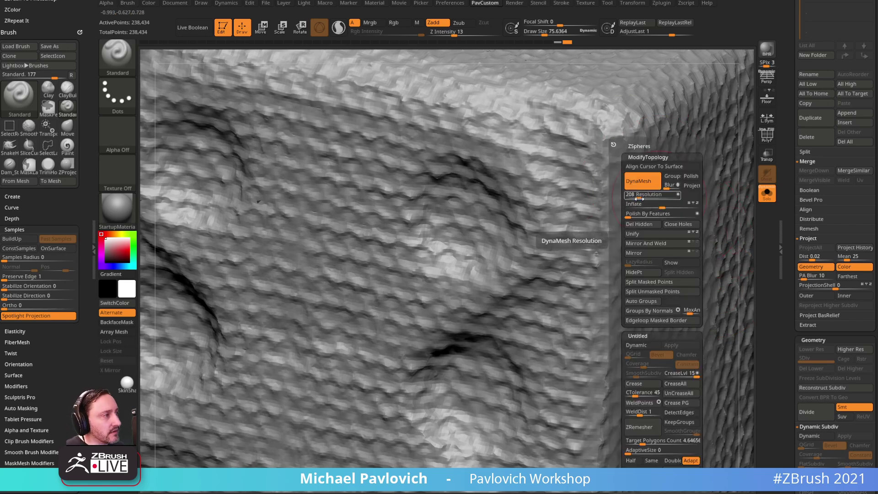
drag(750, 159, 747, 157)
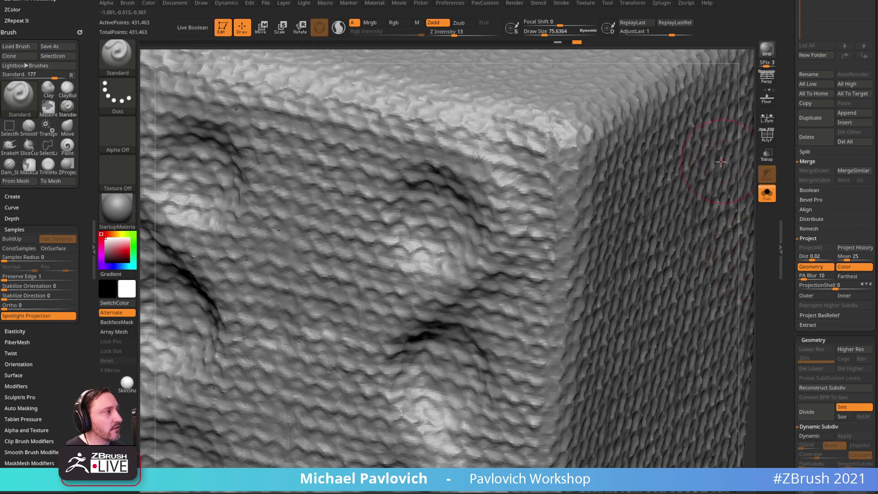
key(f)
drag(656, 88, 687, 141)
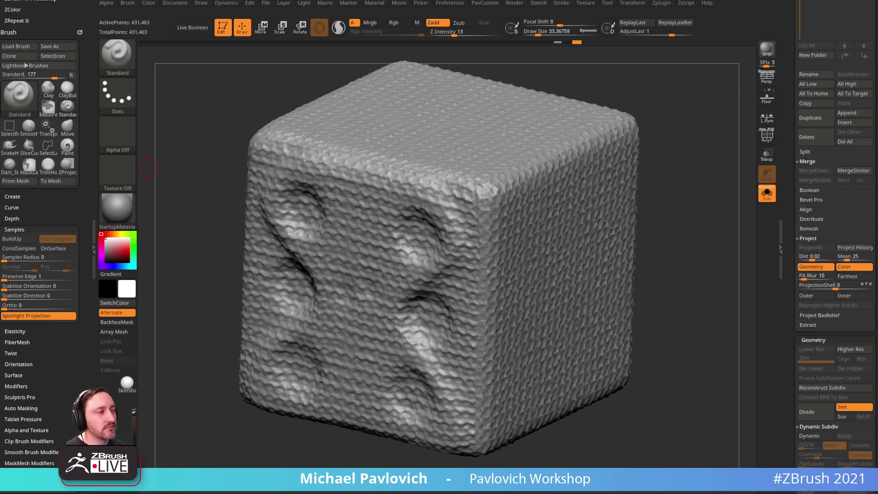
drag(724, 185, 711, 156)
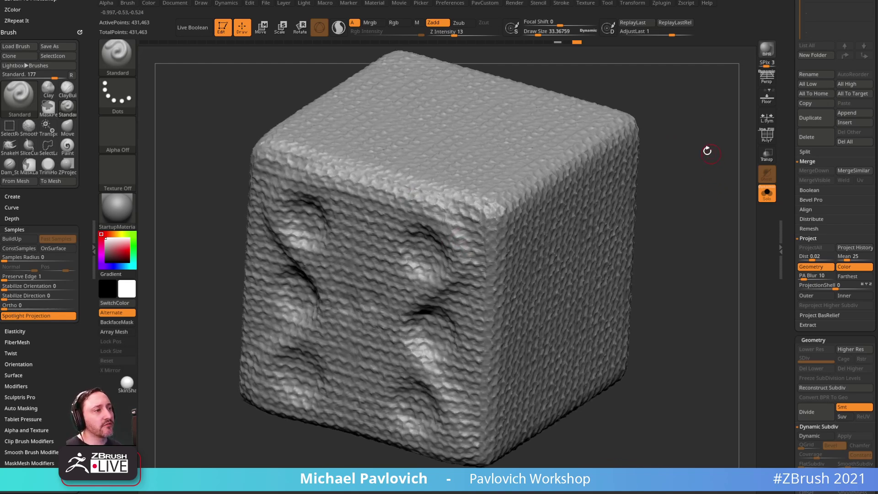
key(grave)
click(688, 430)
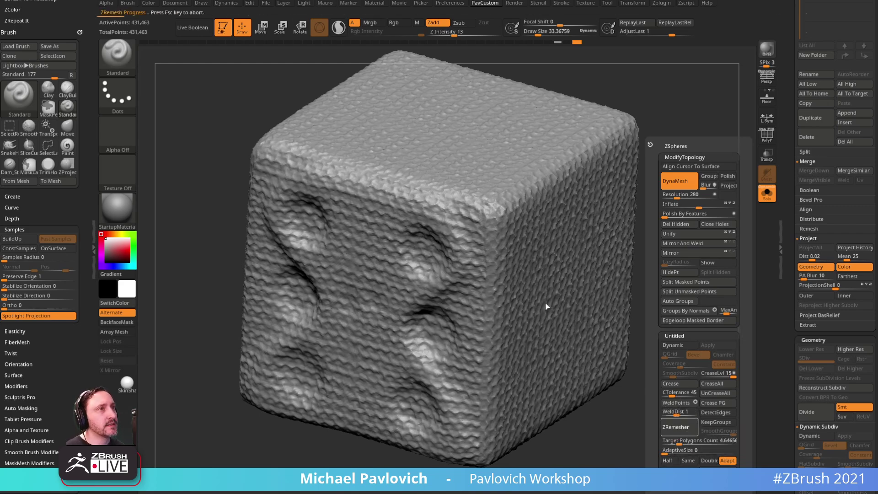
key(Escape)
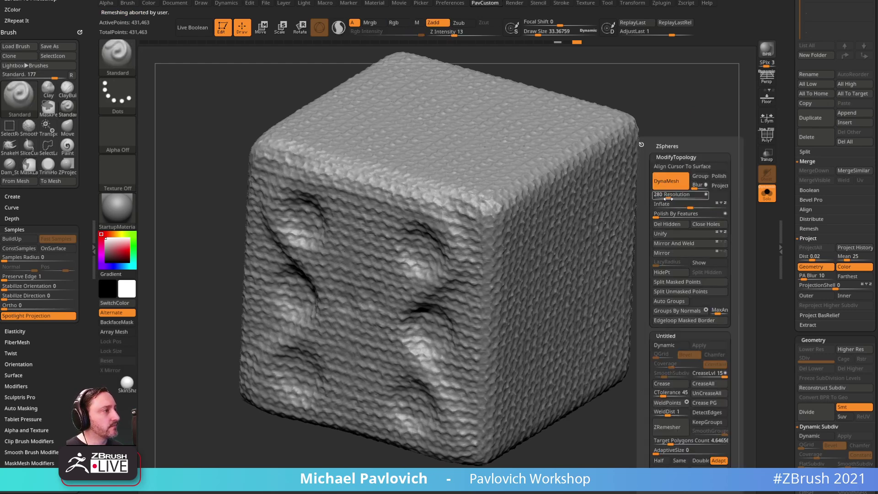
- Re-DynaMesh the cube at progressively lower resolutions, ending at 96
ctrl+drag(698, 172, 716, 308)
key(space)
drag(684, 194, 680, 194)
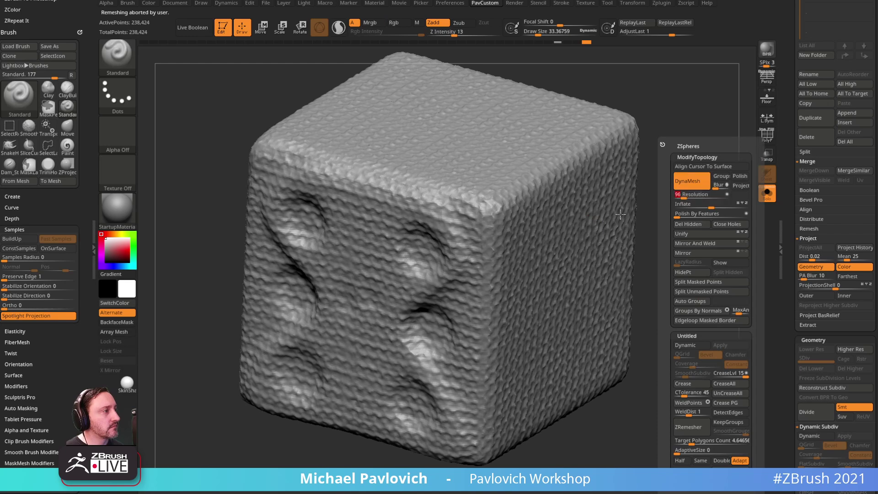
ctrl+drag(734, 214, 732, 280)
drag(692, 229, 698, 227)
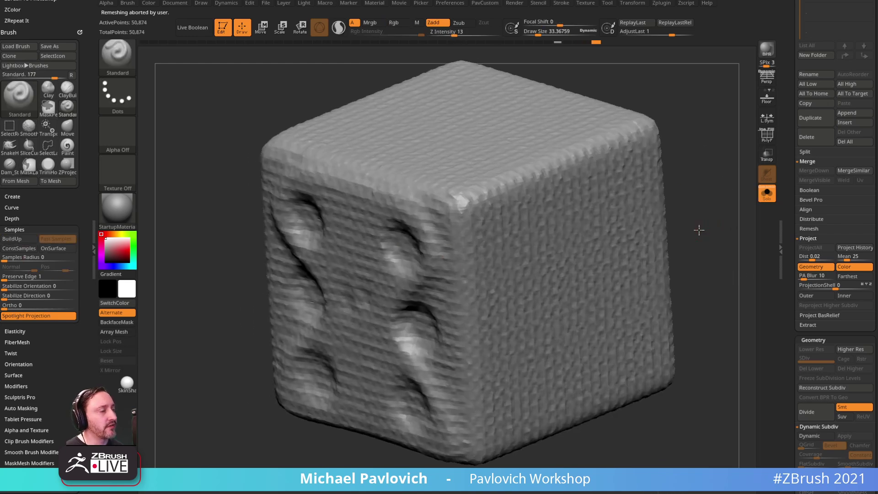
- ZRemesh the low-resolution cube and check the new topology in wireframe display
key(space)
click(682, 427)
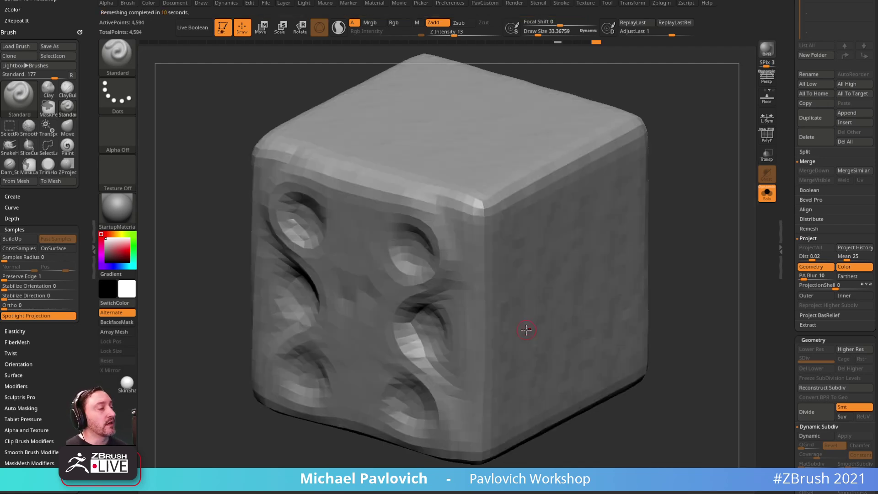
click(767, 135)
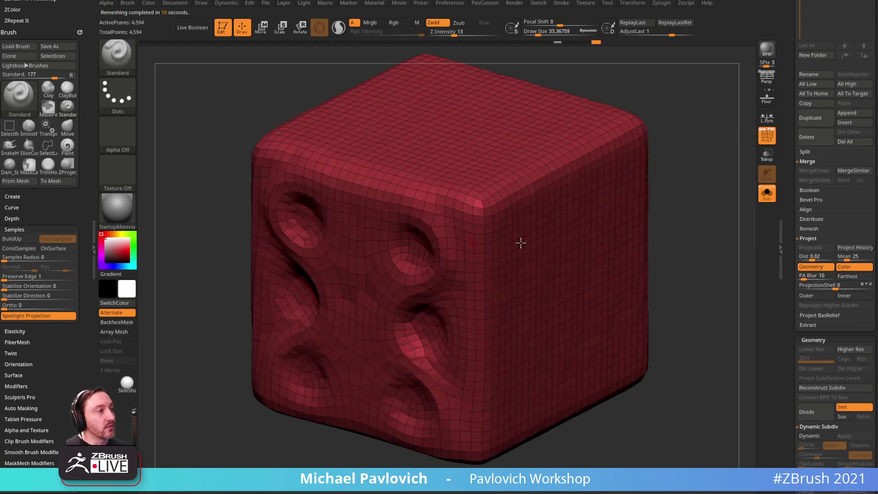
click(767, 140)
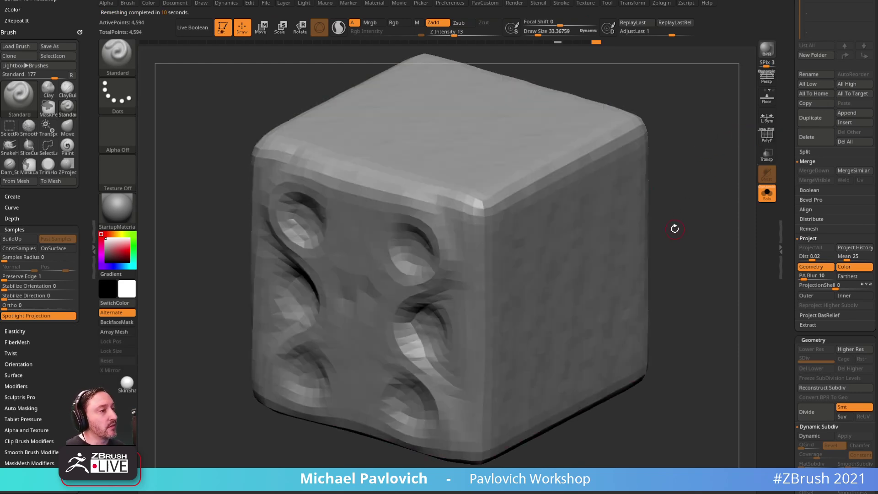
- Subdivide the remeshed cube up to SDiv 4, projecting the marked undo history detail back onto it
key(ctrl+g)
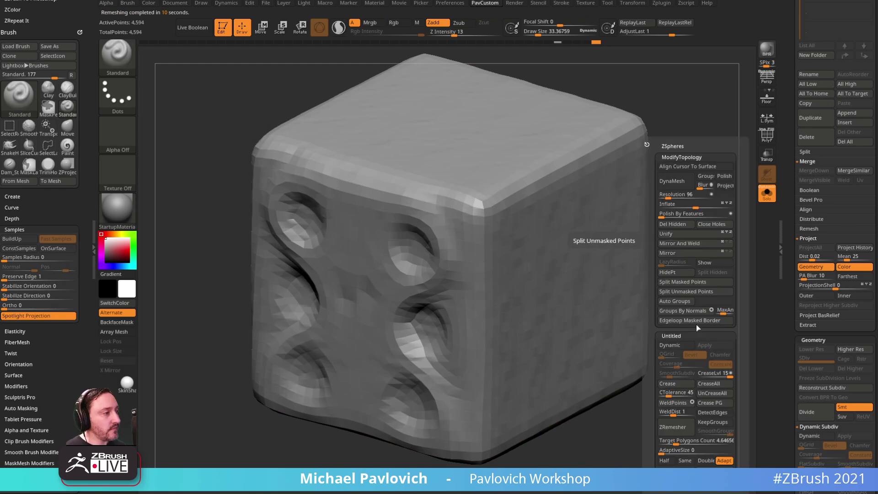
key(ctrl+d)
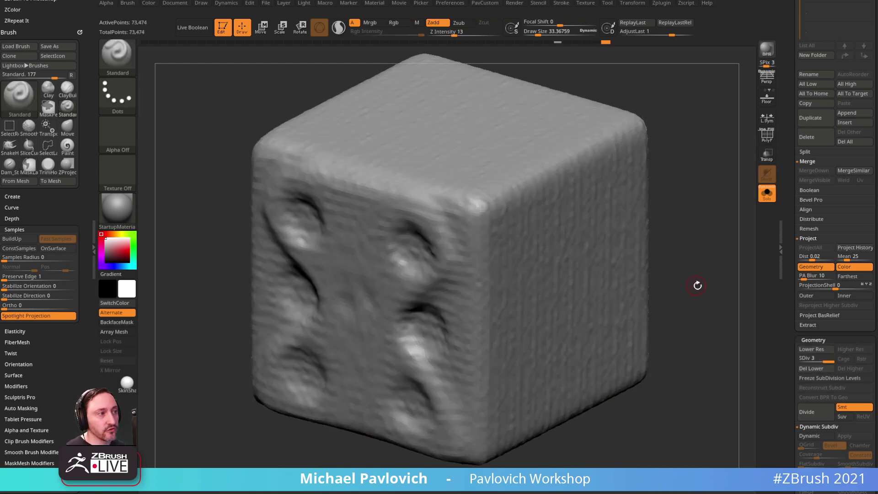
key(ctrl+d)
key(ctrl+d)
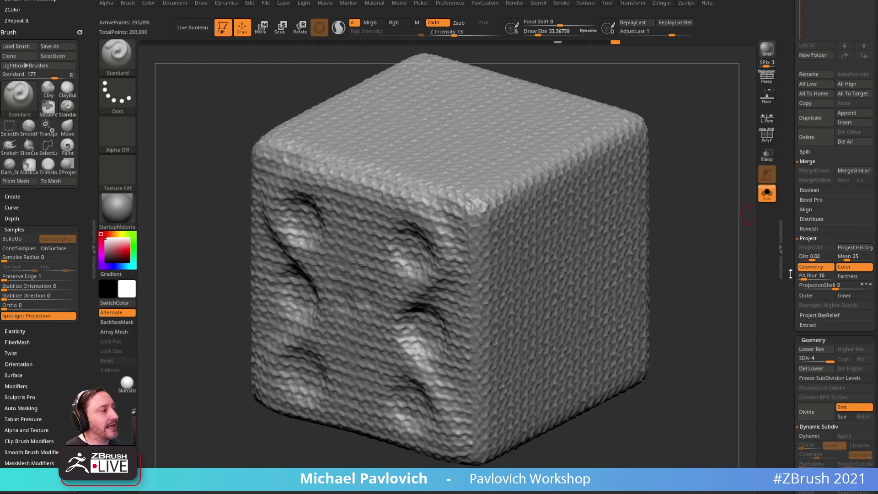
- Lower the cube to SDiv 1, enlarge the draw size to about 588 and select the Move brush
drag(791, 272, 791, 174)
click(799, 258)
key(bracketright)
key(bracketright)
key(bracketright)
drag(708, 238, 654, 211)
key(b)
key(m)
key(v)
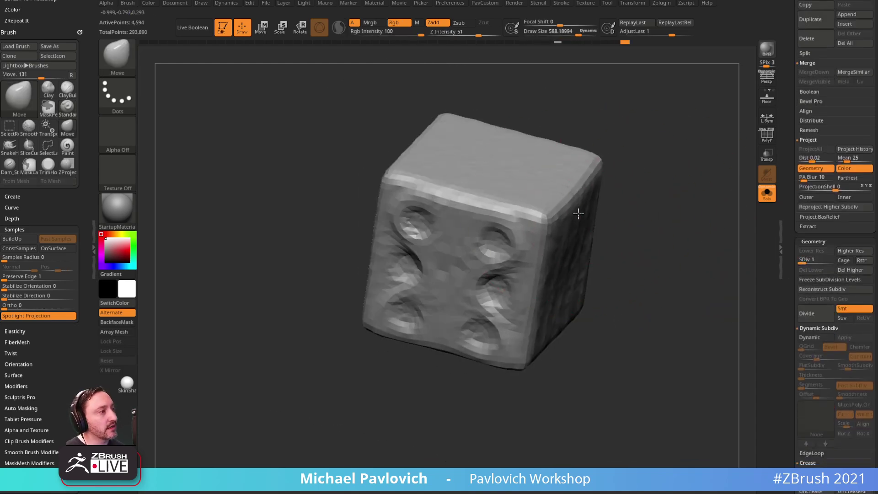
- Reshape the low-resolution cube with broad Move brush strokes on several sides, and return it to SDiv 4
drag(433, 205, 427, 209)
drag(372, 272, 388, 275)
drag(688, 267, 637, 254)
key(s)
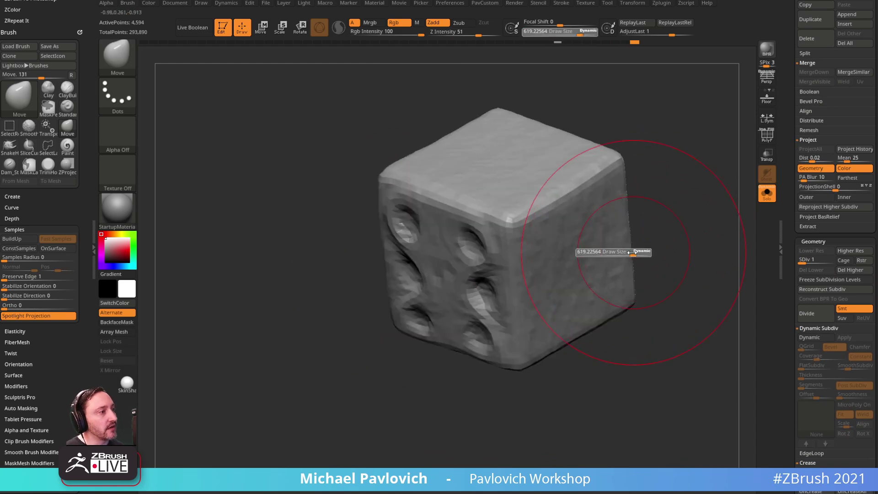
drag(585, 188, 591, 184)
drag(835, 257, 836, 256)
- Reduce the draw size to about 59 and subdivide the cube to SDiv 5
mouse_move(704, 196)
alt+mouse_down()
mouse_move(682, 229)
mouse_move(655, 229)
mouse_move(672, 209)
mouse_move(657, 222)
alt+mouse_up()
key(s)
key(s)
drag(657, 221, 673, 203)
click(15, 229)
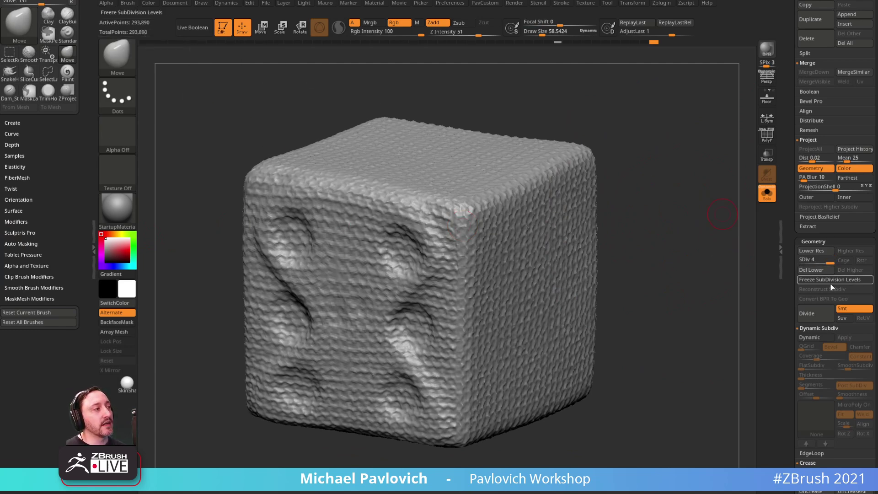
click(799, 262)
click(833, 262)
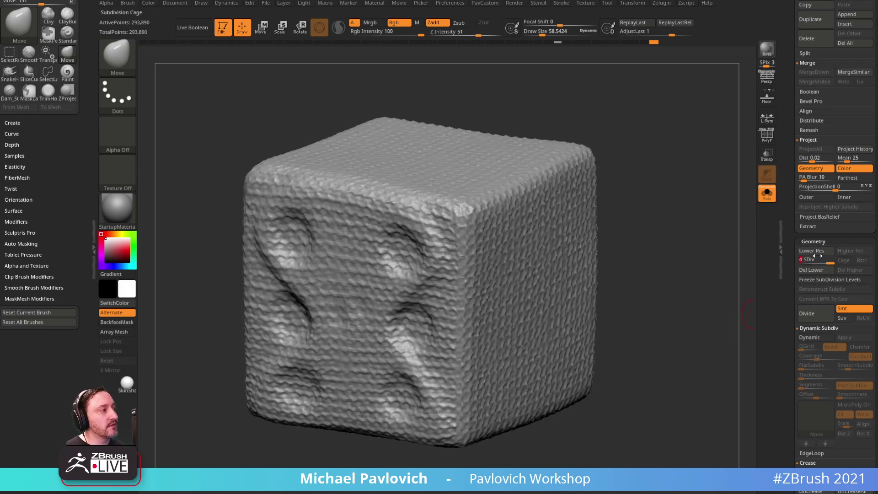
key(ctrl+d)
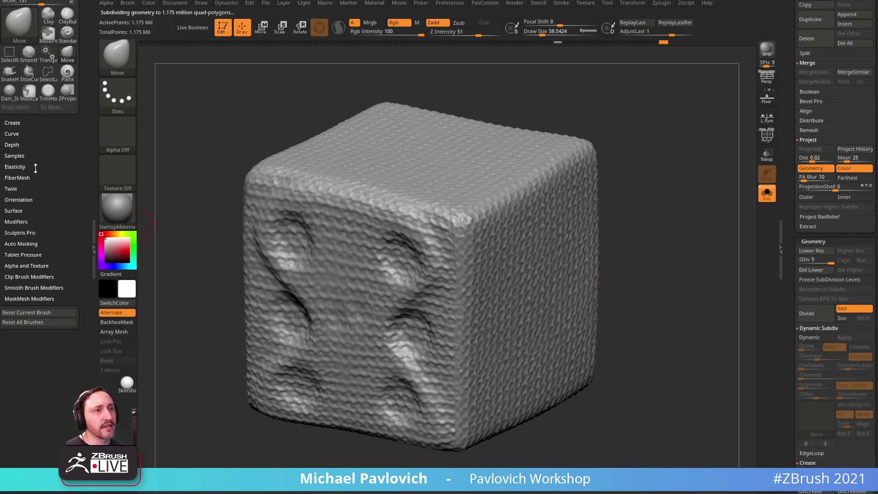
- Create a UV Master work clone of the cube and display its wireframe
drag(30, 180, 60, 191)
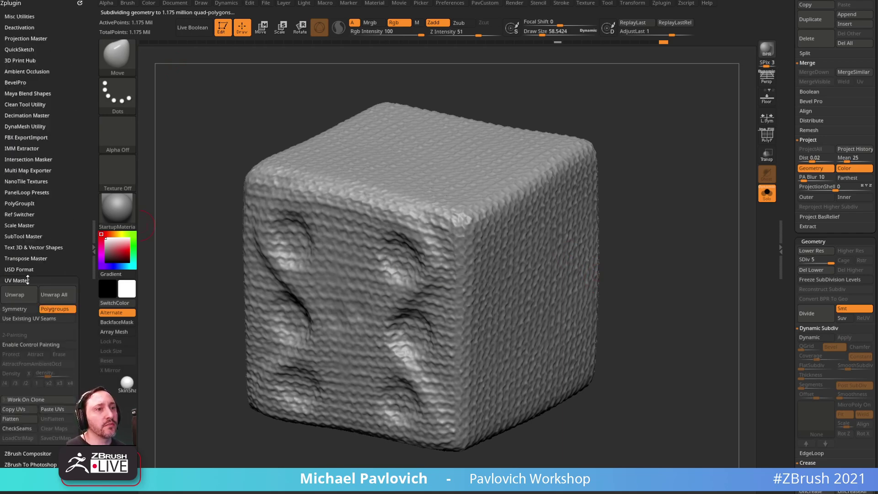
click(33, 399)
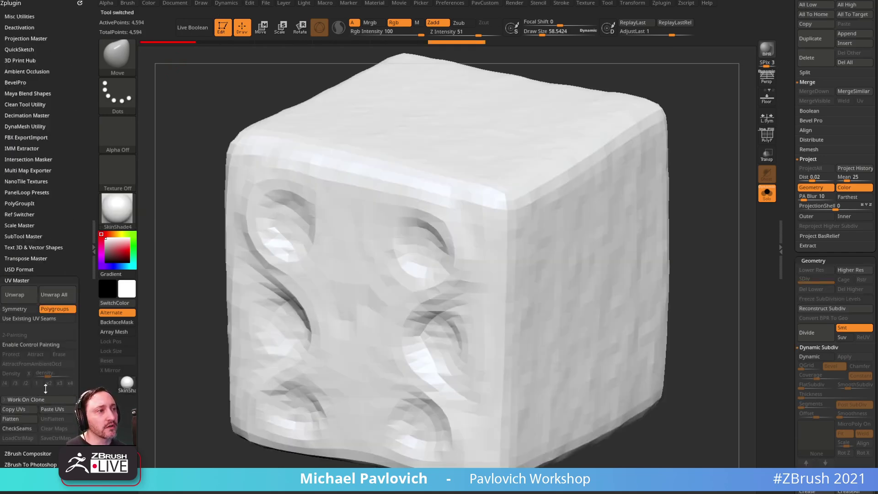
key(shift+f)
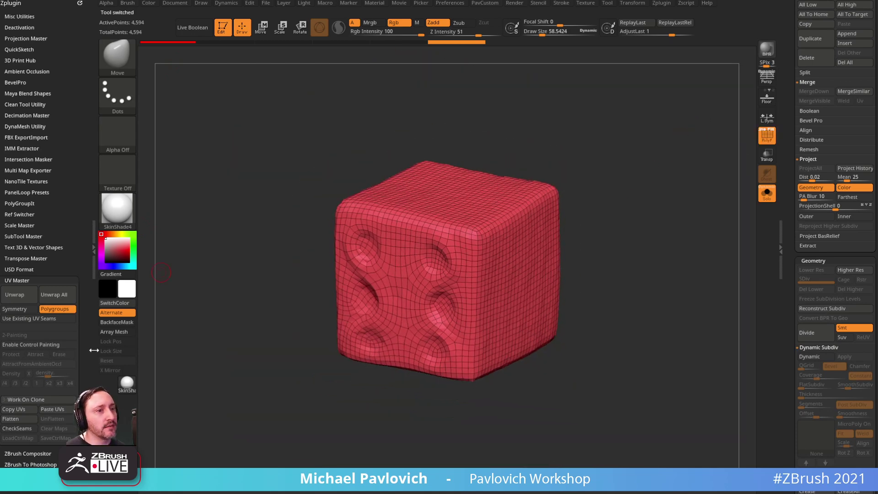
- Unwrap the ungrouped clone and preview its flattened UV layout before returning to the 3D shape
click(23, 295)
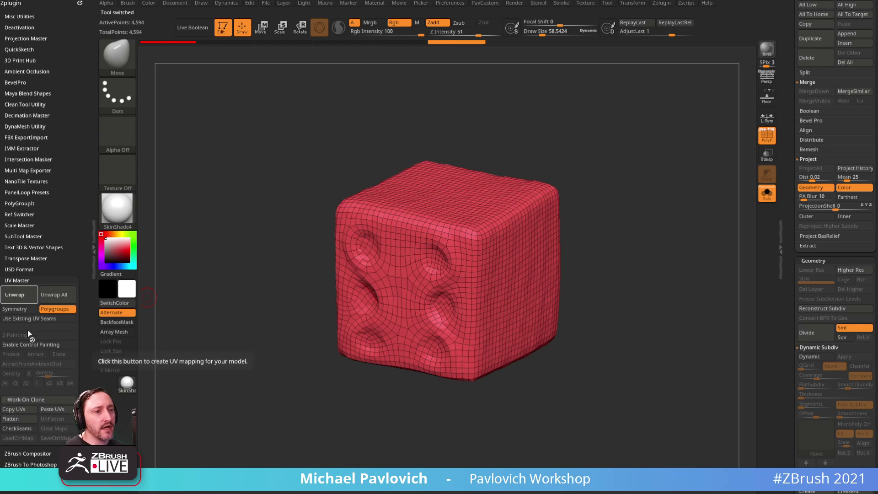
click(31, 418)
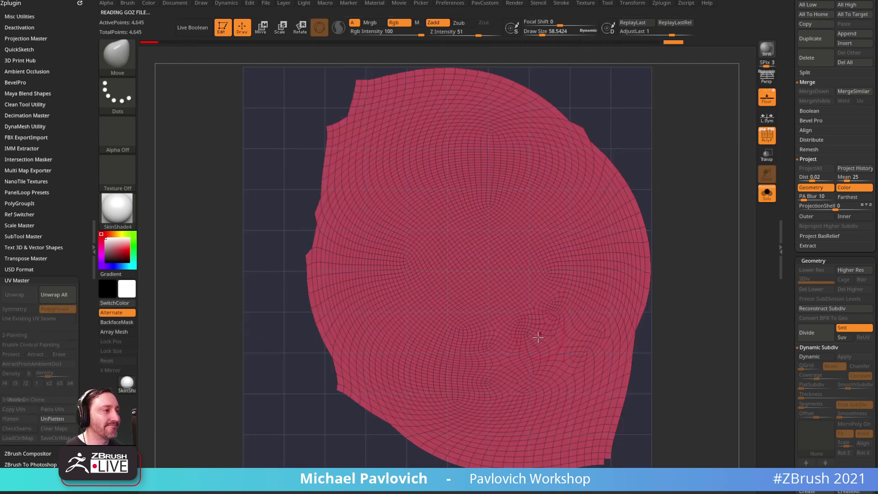
click(52, 419)
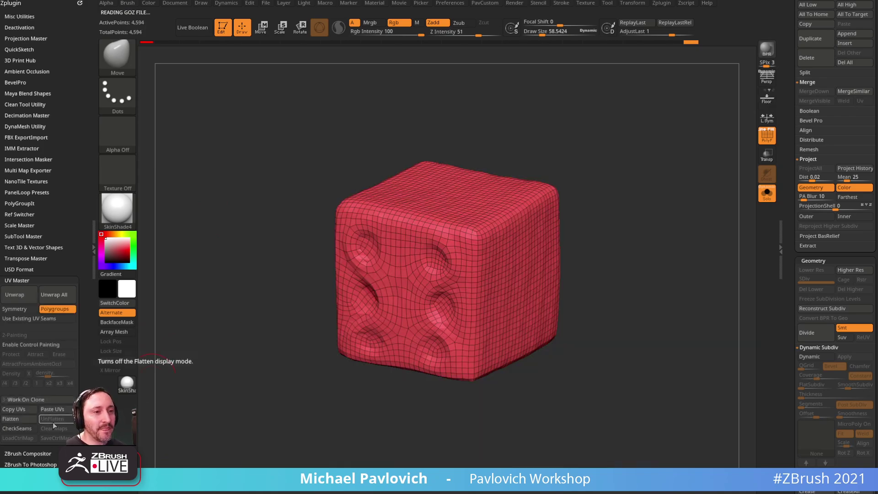
- Display the UV seams on the clone, inspect them from several sides, and turn the seam display off
click(23, 428)
drag(664, 184, 694, 171)
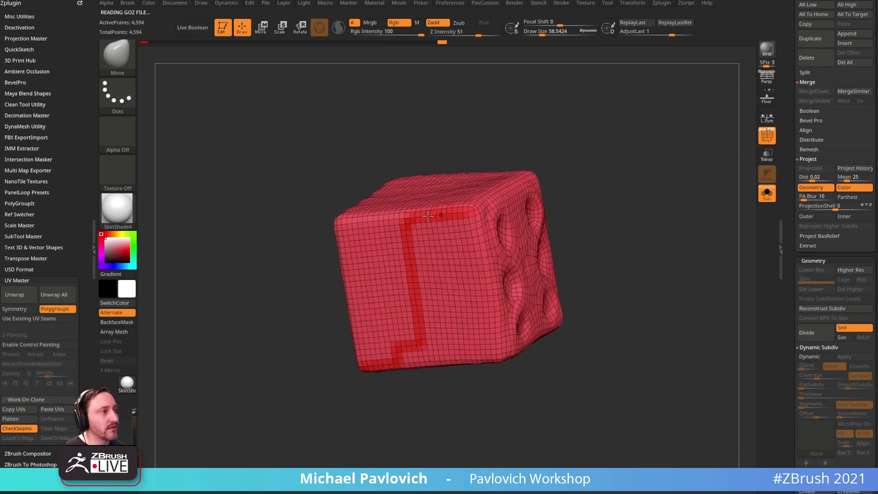
drag(595, 151, 571, 230)
mouse_move(631, 177)
mouse_down()
mouse_move(658, 194)
mouse_move(653, 157)
mouse_move(640, 167)
mouse_move(631, 141)
mouse_move(644, 150)
mouse_move(640, 163)
mouse_up()
click(30, 429)
- Isolate the top side of the clone with a rectangular selection and assign it its own polygroup
ctrl+shift+click(120, 60)
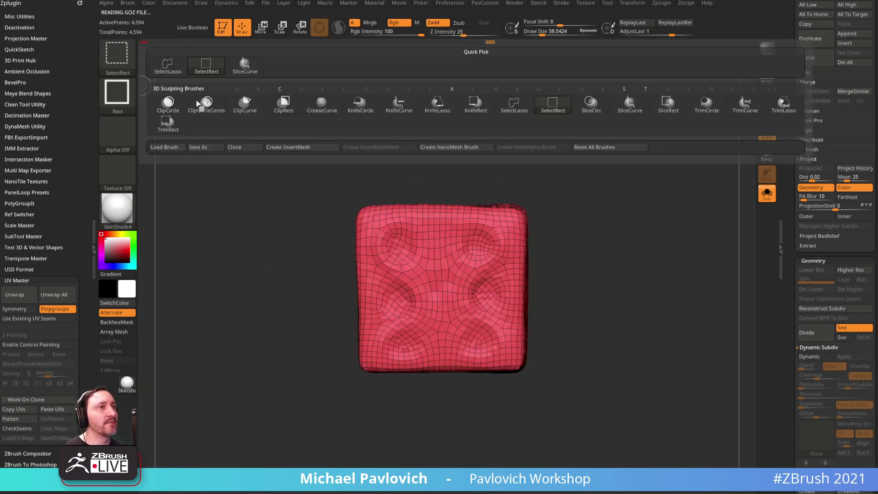
ctrl+shift+drag(311, 160, 587, 212)
drag(636, 178, 639, 204)
key(ctrl+w)
ctrl+shift+click(665, 200)
- Isolate two further sides of the cube one after the other and give each a separate polygroup
ctrl+shift+click(517, 254)
ctrl+shift+drag(604, 170, 517, 397)
drag(623, 267, 691, 238)
key(ctrl+w)
ctrl+shift+click(645, 256)
ctrl+shift+click(502, 290)
shift+drag(604, 212, 653, 218)
ctrl+shift+drag(581, 176, 517, 402)
key(ctrl+w)
ctrl+shift+click(626, 258)
- Split another side off the remaining ungrouped faces into its own polygroup and show the whole cube
drag(627, 258, 633, 197)
ctrl+shift+click(505, 184)
shift+drag(568, 151, 594, 238)
ctrl+shift+drag(635, 313, 317, 213)
key(ctrl+w)
ctrl+shift+click(660, 194)
- Unwrap the clone by polygroups and preview the separate UV islands in the flattened layout
drag(660, 193, 664, 158)
alt+drag(664, 158, 627, 240)
click(22, 296)
click(23, 419)
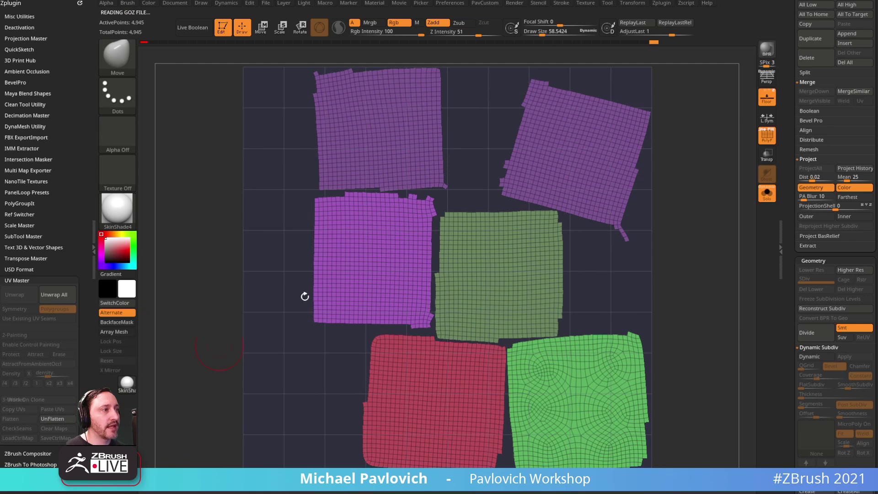
click(58, 419)
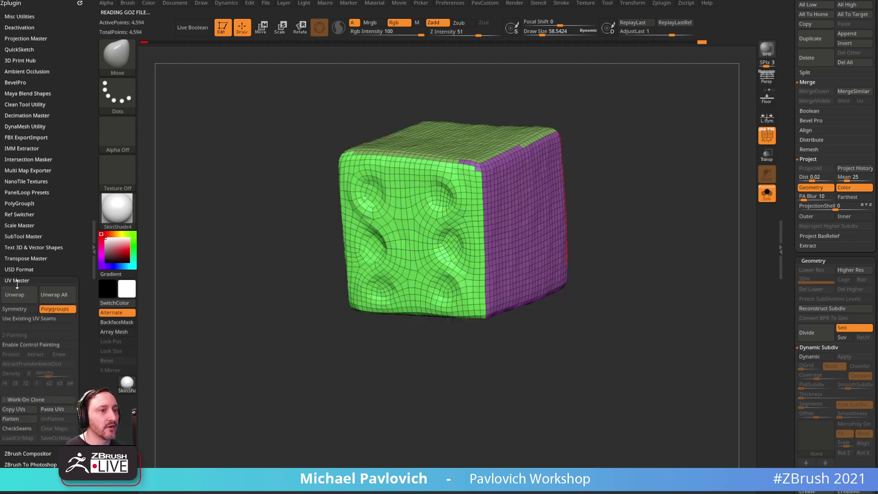
- Copy the clone's UVs and switch back to the original subdivided cube to paste them onto it
click(16, 409)
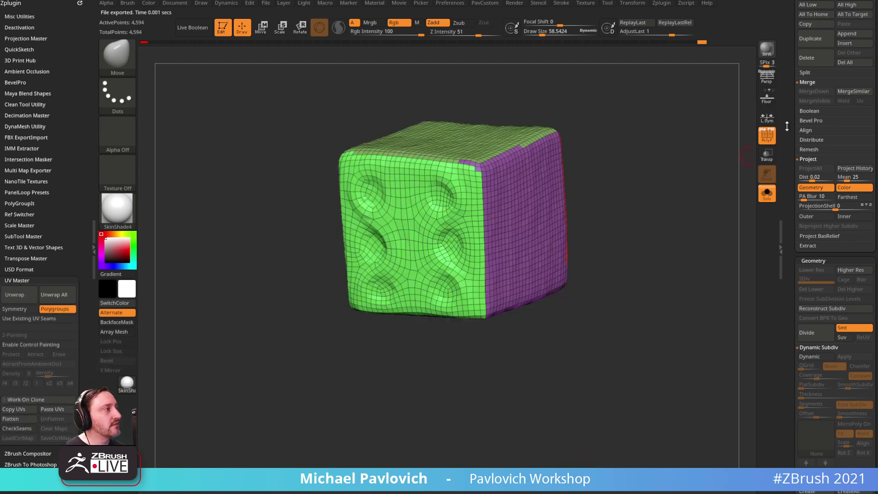
drag(790, 121, 780, 314)
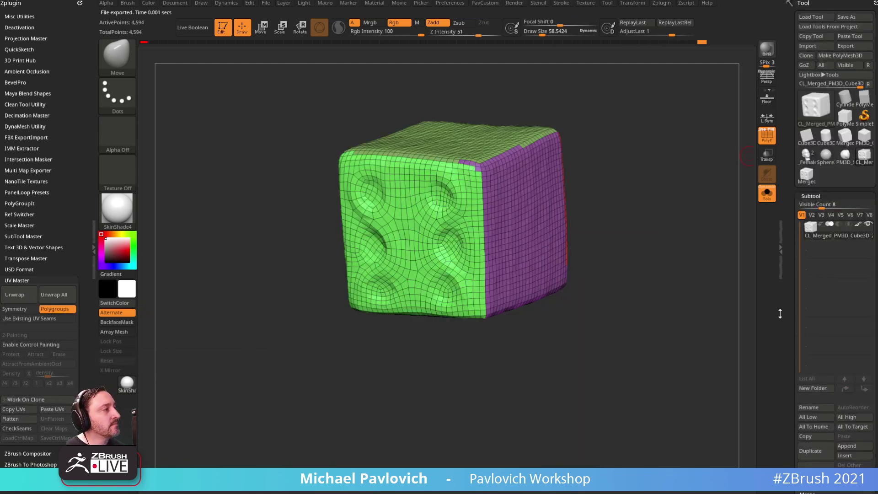
click(813, 177)
drag(783, 221, 789, 41)
drag(790, 214, 789, 197)
- Turn off the wireframe and preview the subdivided cube's UV layout with Morph UV, returning to the 3D shape
alt+drag(674, 208, 674, 293)
click(768, 142)
click(795, 198)
drag(801, 197, 785, 73)
drag(794, 343, 789, 257)
click(812, 342)
drag(716, 351, 705, 326)
click(803, 343)
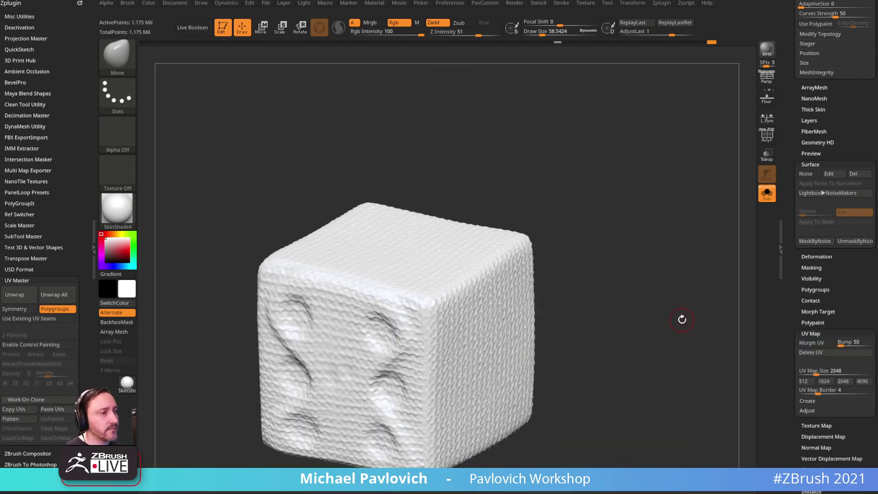
- Try to pull a long curved spike out of the cube's upper edge with the SnakeHook brush
drag(636, 204, 642, 195)
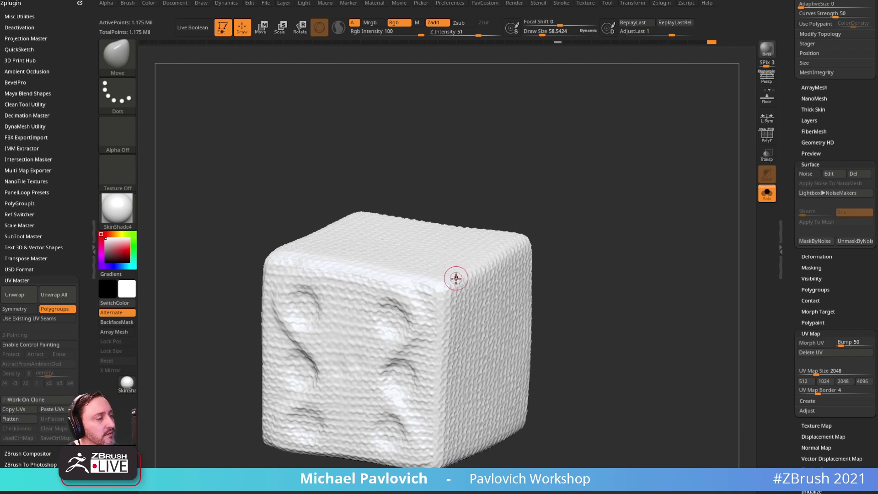
key(b)
key(s)
key(h)
drag(617, 173, 636, 172)
drag(511, 250, 550, 90)
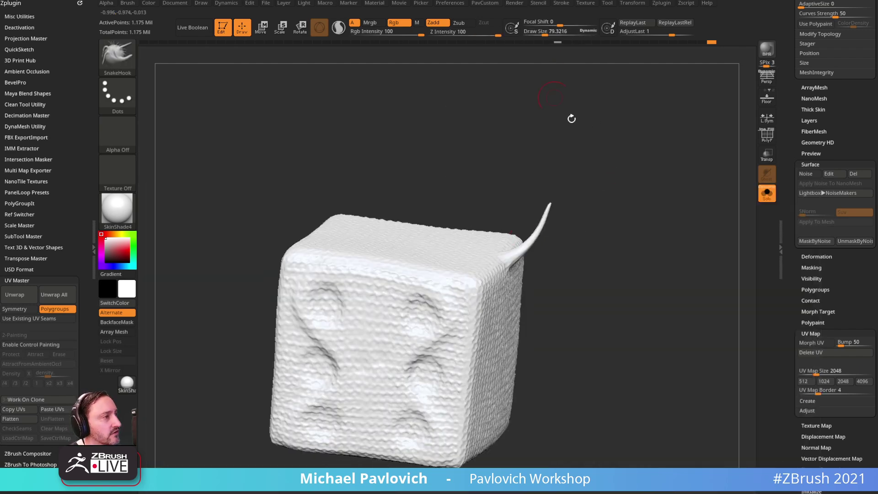
drag(658, 247, 639, 254)
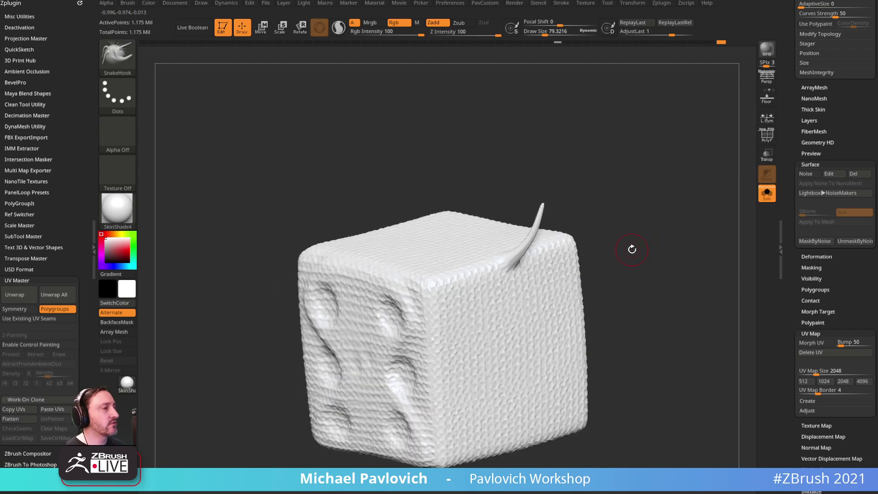
drag(627, 204, 556, 265)
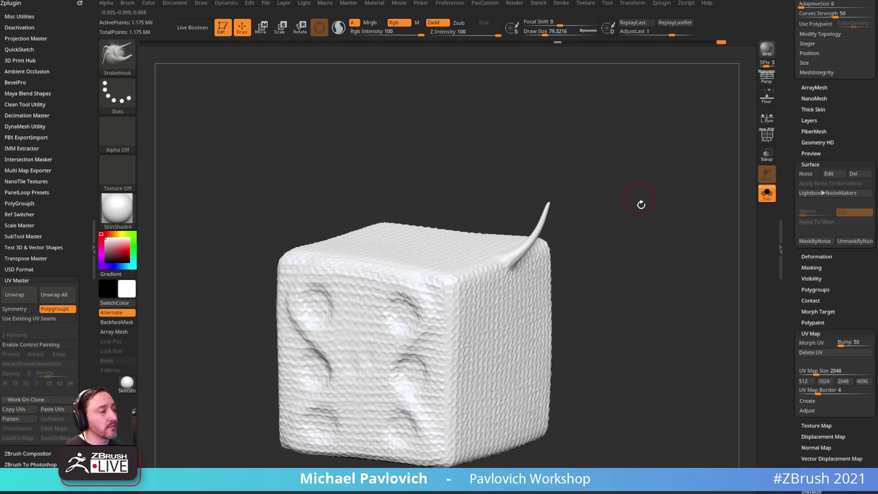
key(ctrl+z)
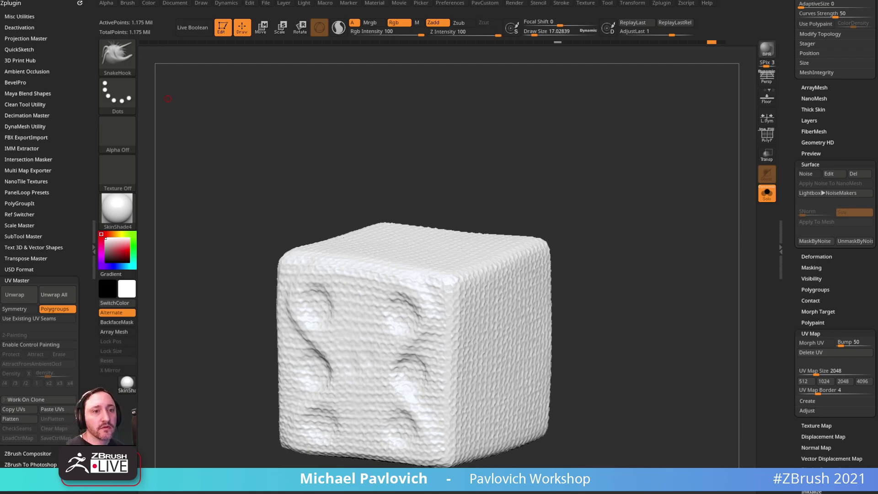
- Switch to the Move gizmo and relocate it far away from the cube without moving the mesh
key(w)
mouse_move(627, 172)
mouse_down()
mouse_move(580, 170)
mouse_move(574, 184)
mouse_move(471, 237)
mouse_move(560, 261)
mouse_up()
alt+drag(493, 194, 637, 125)
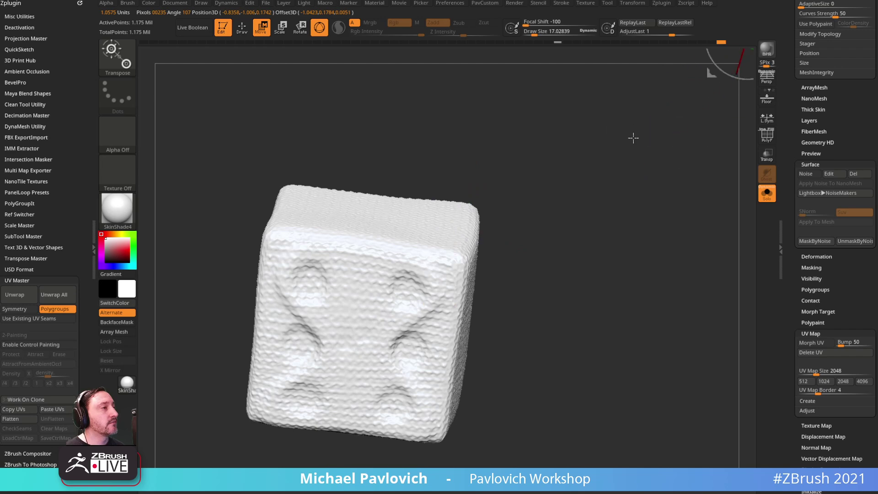
alt+drag(704, 76, 709, 73)
shift+drag(627, 161, 613, 162)
key(space)
drag(558, 186, 585, 192)
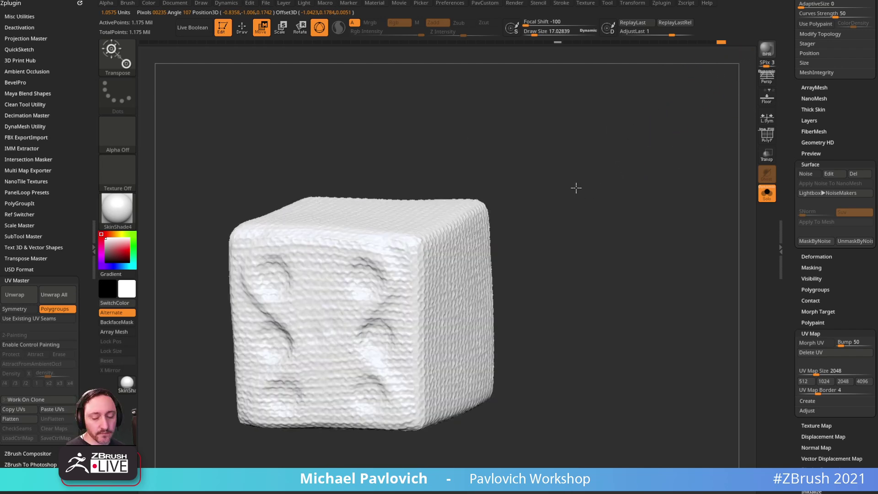
- Place the gizmo at points on the cube's surface, then return it to the unmasked mesh center with its orientation reset
alt+click(408, 248)
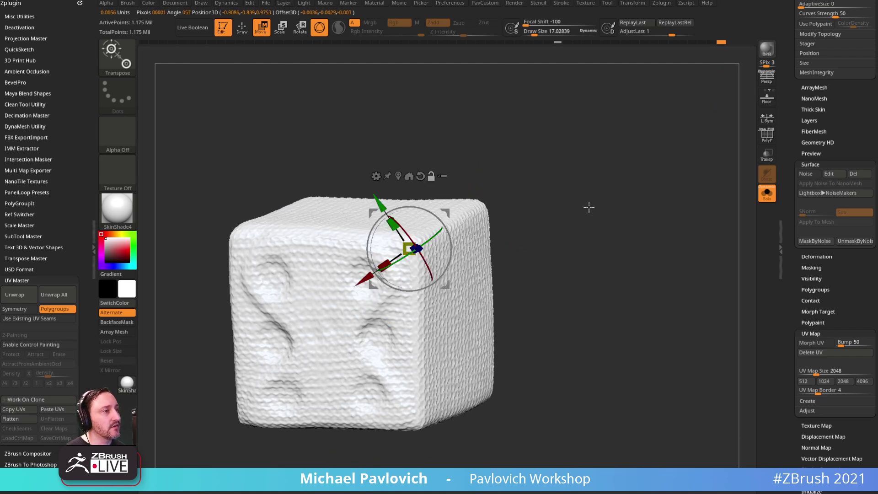
click(398, 177)
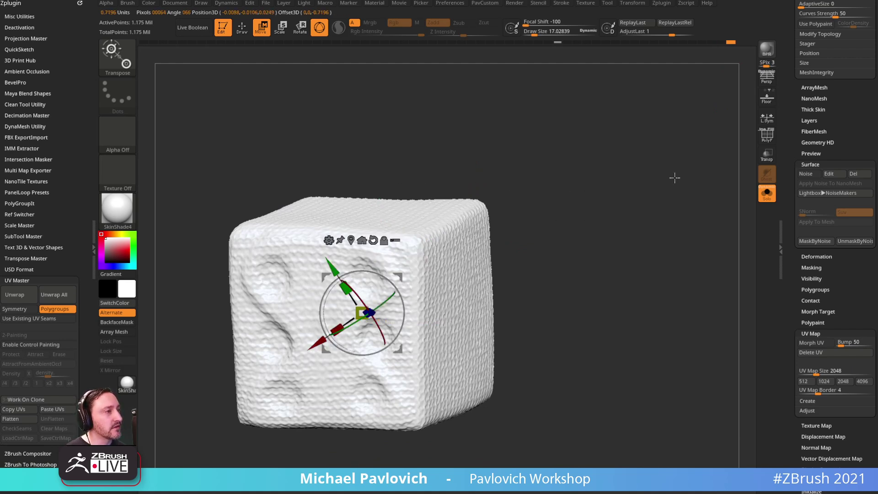
alt+click(320, 216)
alt+click(430, 241)
mouse_move(615, 185)
mouse_down()
mouse_move(565, 204)
mouse_move(608, 200)
mouse_up()
click(431, 175)
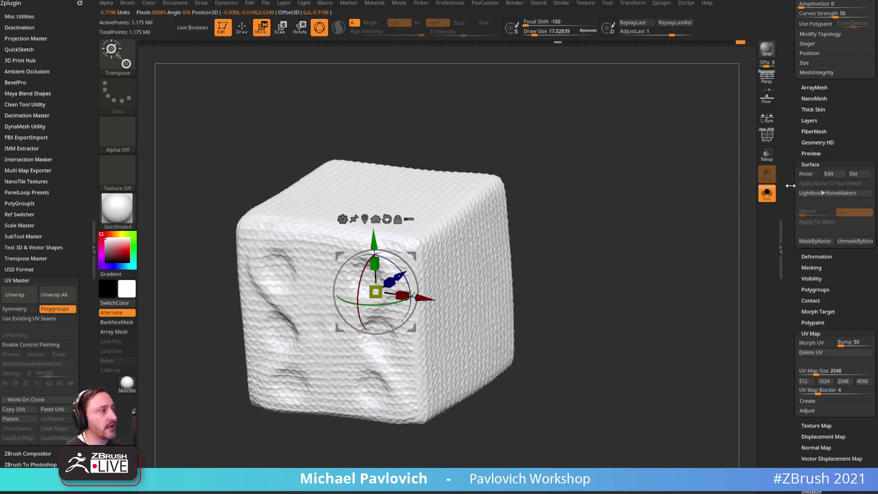
- Assign the custom hotkey Alt+H to the Go To Unmasked Center masking command
click(809, 163)
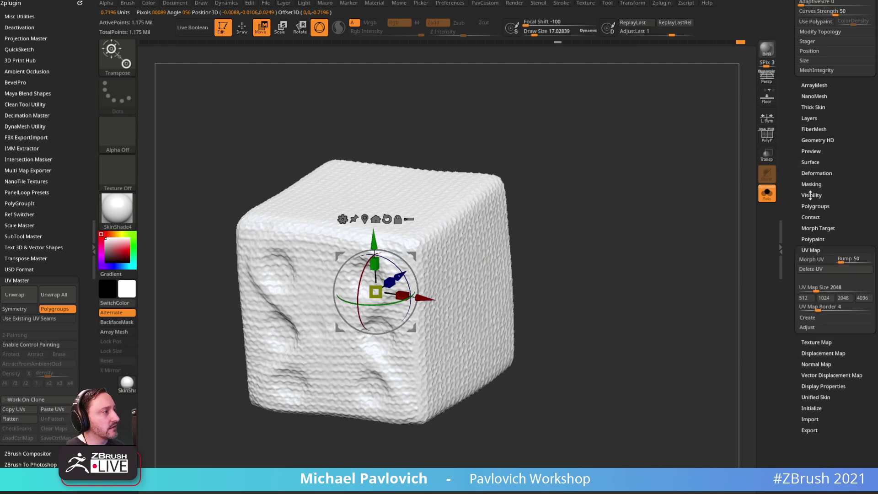
click(809, 184)
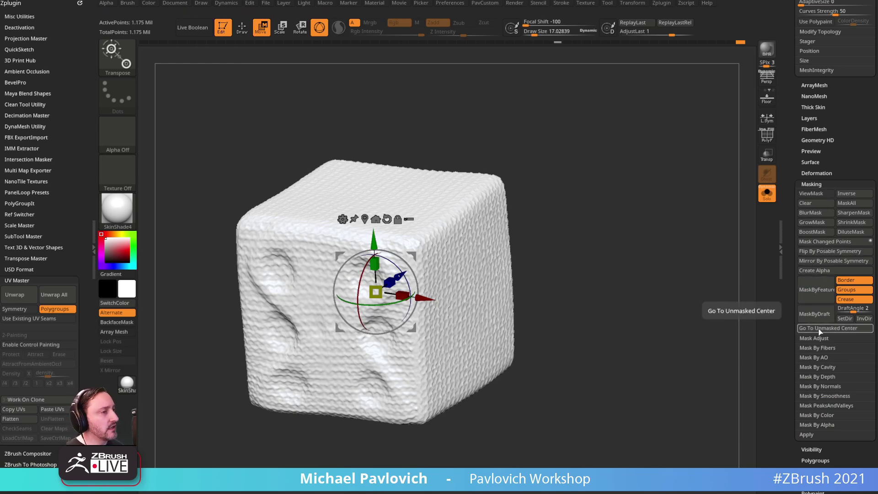
key(ctrl)
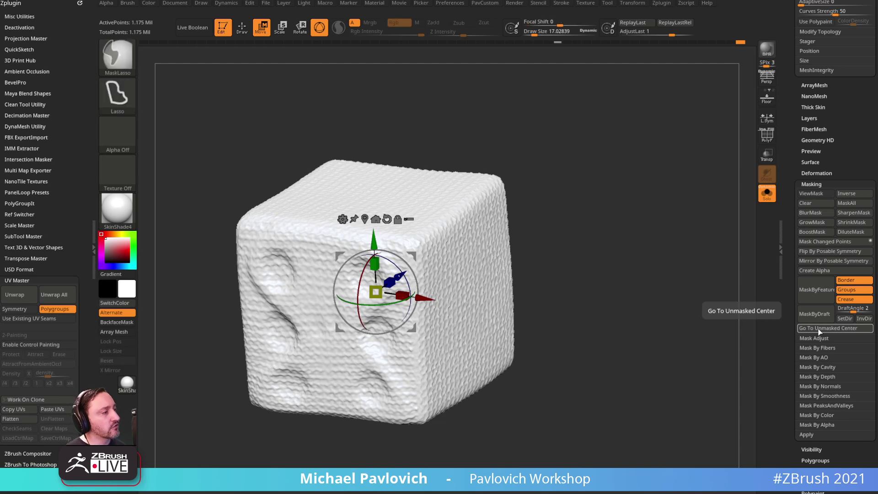
ctrl+alt+click(819, 331)
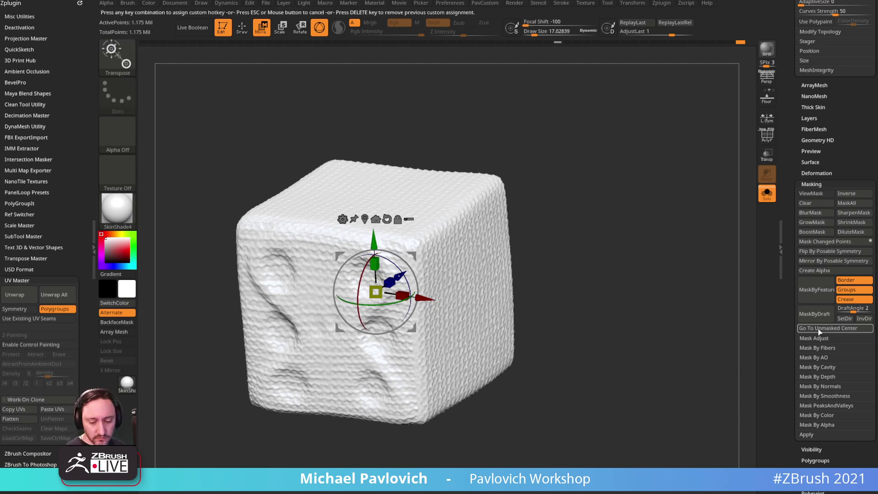
key(alt+h)
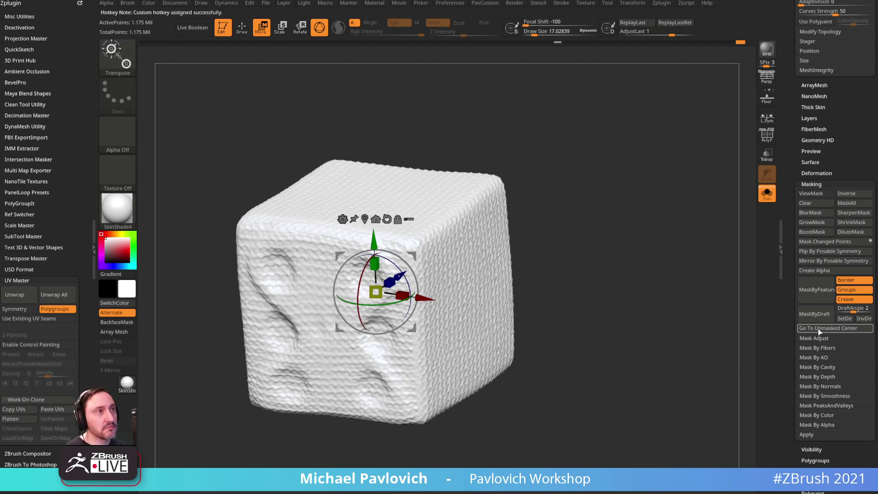
- Displace the gizmo from the cube and recenter it with the custom Go To Unmasked Center hotkey
shift+drag(554, 146, 535, 155)
alt+drag(415, 253, 795, 38)
drag(565, 167, 713, 122)
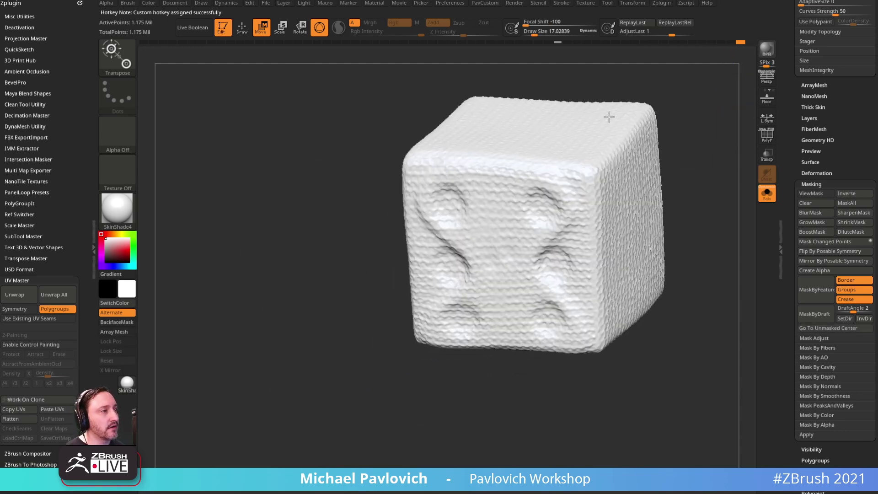
key(alt+h)
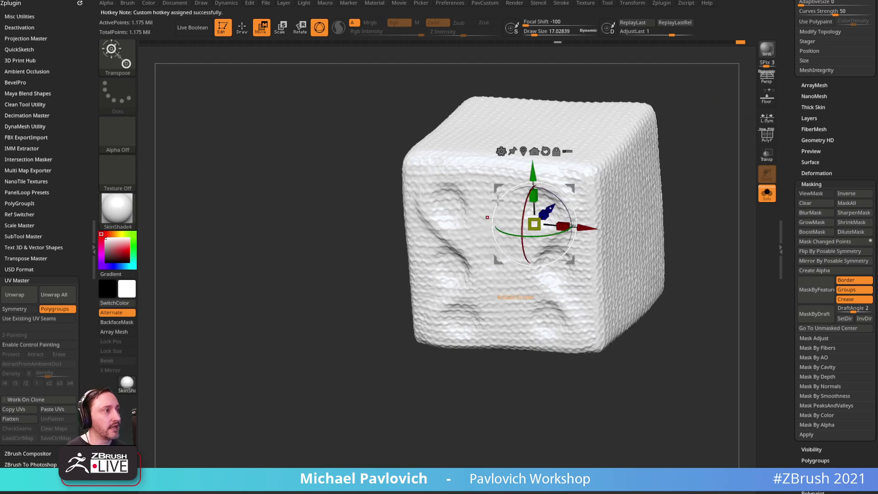
alt+drag(712, 259, 630, 316)
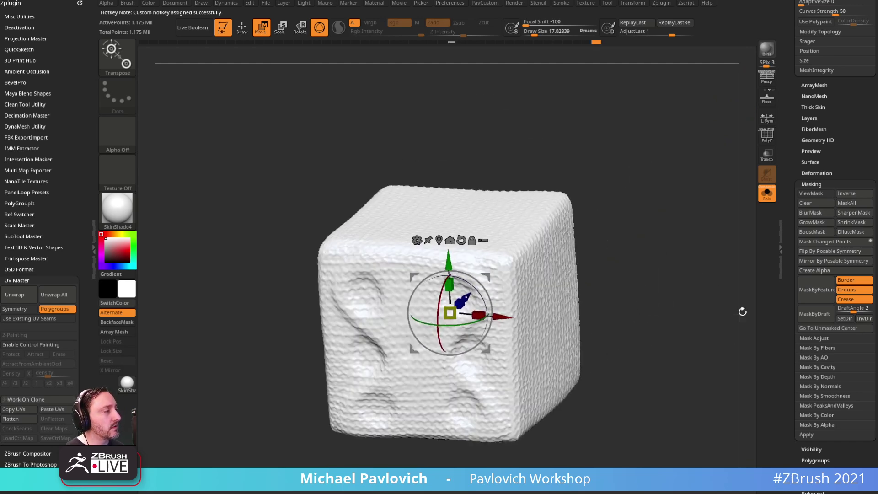
- Displace the gizmo from the cube again and bring it back to the unmasked mesh center
key(p)
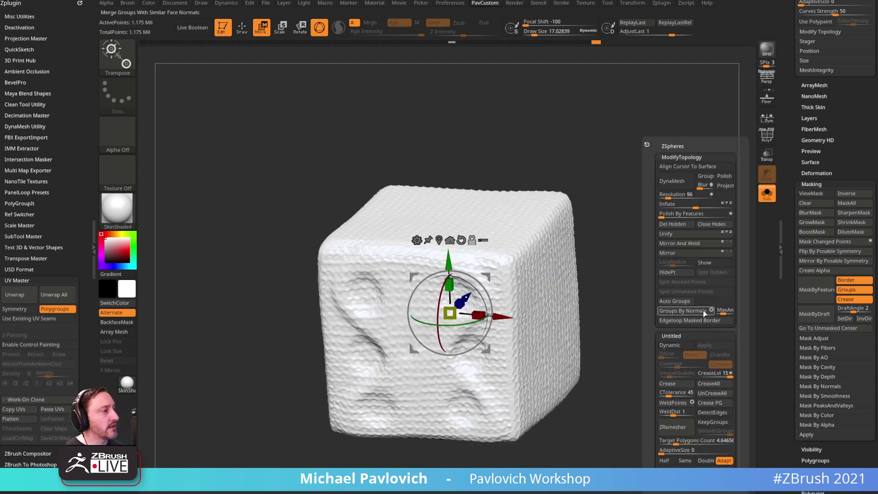
alt+drag(647, 224, 616, 229)
alt+drag(455, 281, 766, 50)
shift+drag(559, 208, 701, 78)
alt+drag(612, 178, 592, 204)
alt+click(470, 256)
alt+click(479, 184)
alt+click(457, 185)
drag(698, 167, 602, 162)
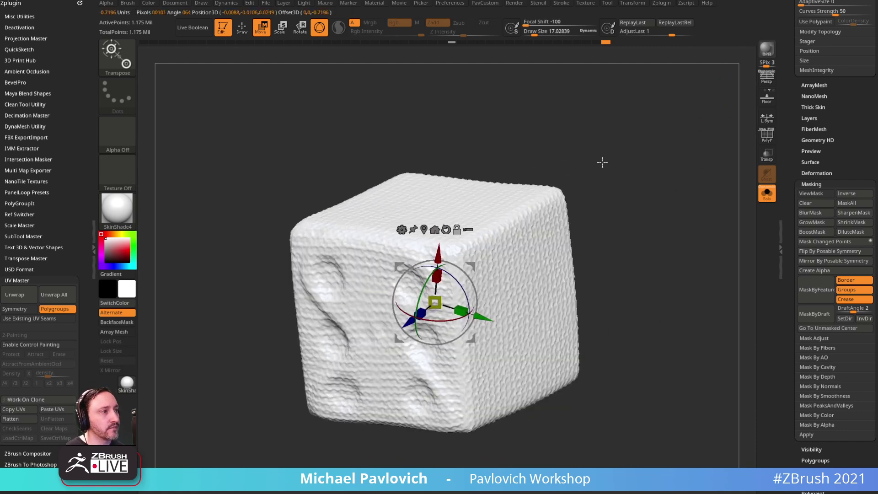
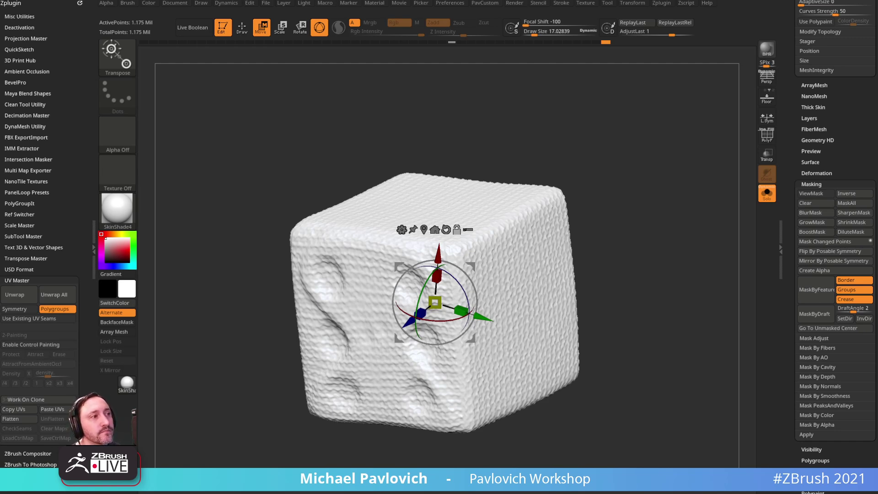
- Load the Cylinder3D primitive with perspective off and convert it into an editable PolyMesh3D
key(s)
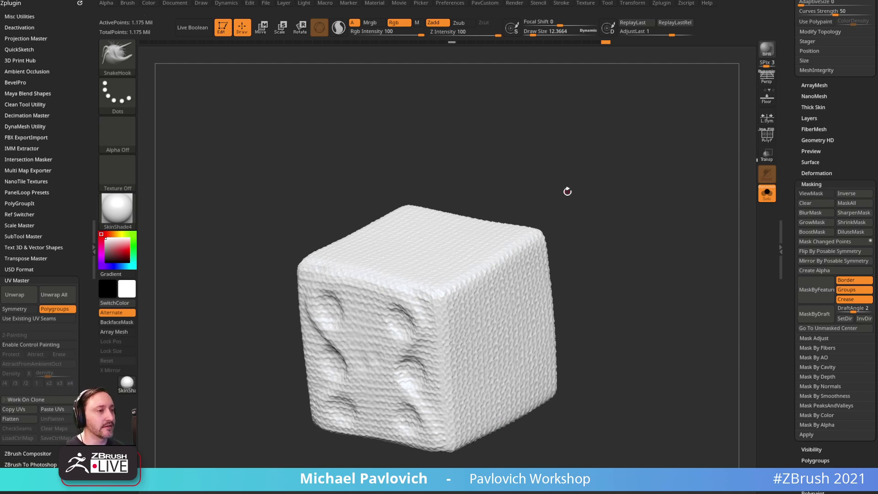
click(792, 131)
click(845, 99)
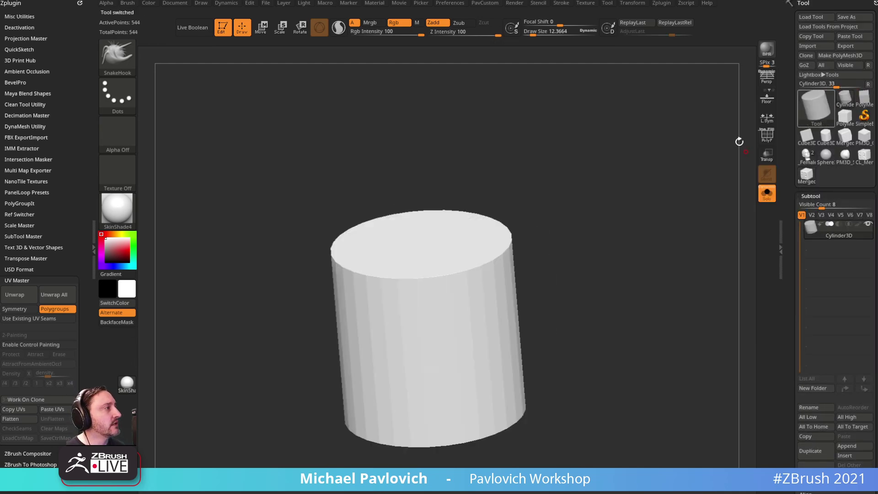
click(772, 82)
drag(661, 131, 732, 156)
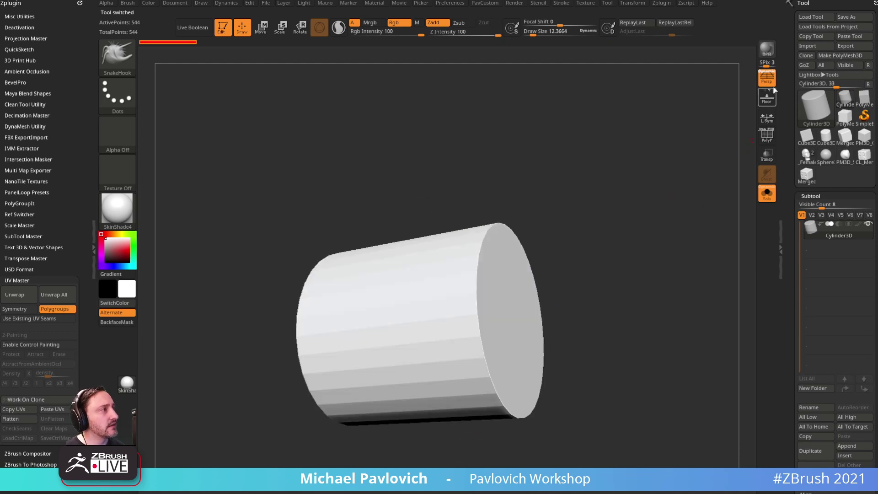
click(767, 78)
click(840, 55)
drag(690, 128, 760, 132)
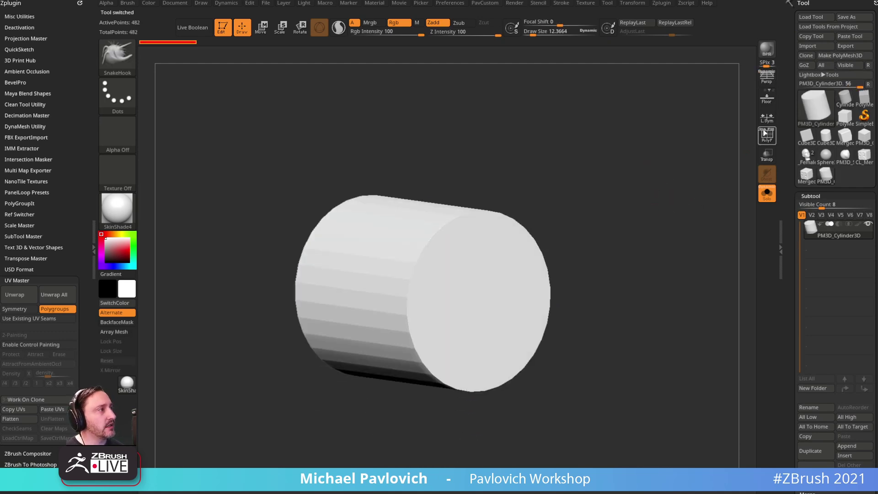
- Turn on the polyframe display and split the cylinder into polygroups by face normals
drag(692, 174, 745, 149)
click(767, 135)
drag(691, 177, 665, 170)
key(5)
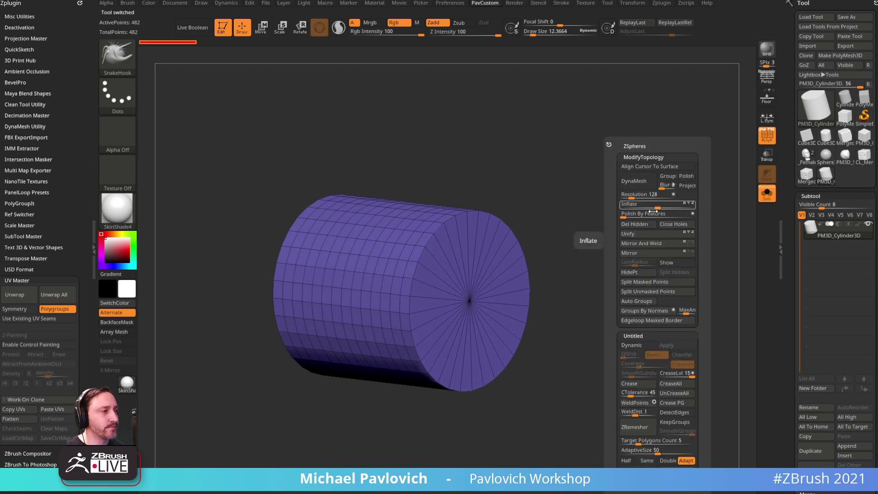
click(654, 301)
- Scale the cylinder down along its axis into a narrow wheel and show the floor grid
key(w)
drag(425, 294, 406, 293)
key(q)
mouse_move(603, 214)
mouse_down()
mouse_move(552, 237)
mouse_move(619, 225)
mouse_move(627, 215)
mouse_up()
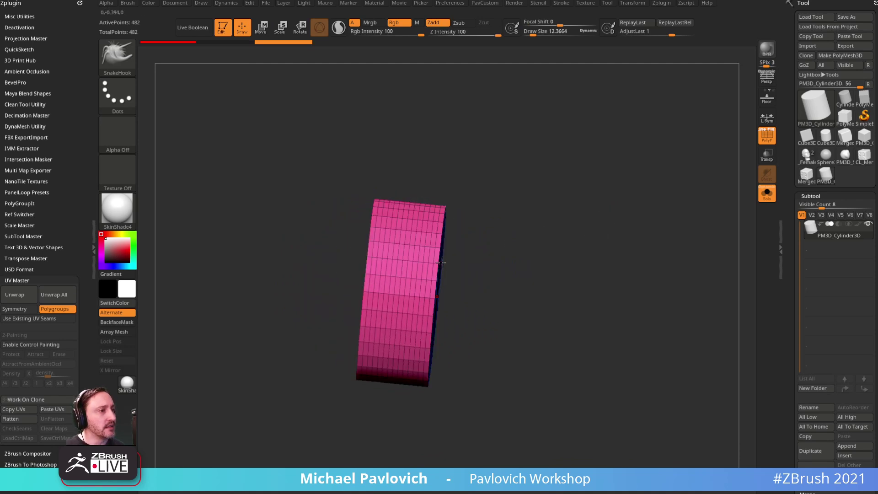
drag(582, 235, 641, 147)
key(shift+p)
mouse_move(615, 175)
mouse_down()
mouse_move(635, 182)
mouse_move(567, 198)
mouse_move(572, 137)
mouse_move(603, 173)
mouse_move(543, 210)
mouse_move(506, 206)
mouse_move(425, 259)
mouse_move(451, 319)
mouse_up()
key(w)
key(q)
- Increase the draw size to about 44
mouse_move(622, 191)
mouse_down()
mouse_move(577, 211)
mouse_move(625, 223)
mouse_move(594, 217)
mouse_up()
key(space)
mouse_move(539, 192)
mouse_down()
mouse_move(565, 178)
mouse_move(586, 194)
mouse_move(578, 204)
mouse_move(584, 185)
mouse_move(604, 206)
mouse_move(615, 193)
mouse_move(599, 191)
mouse_up()
key(s)
click(587, 202)
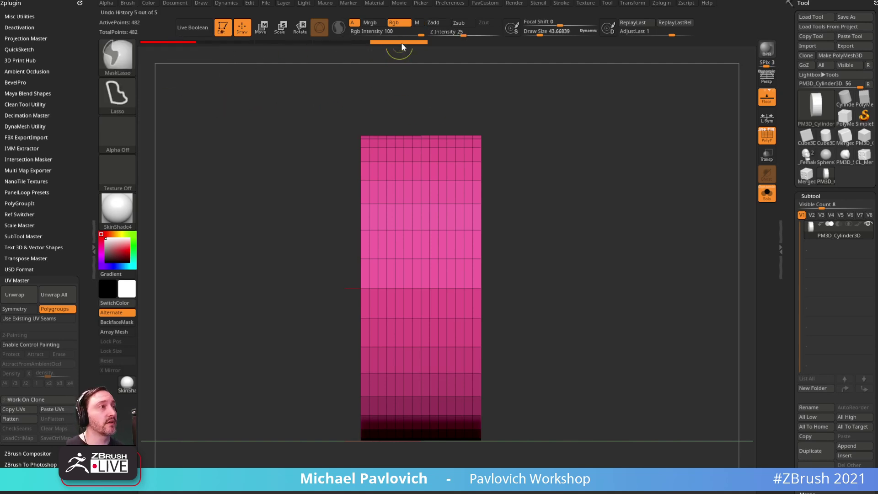
- With ZModeler's PolyGroup PolyLoop edge action, group the wheel's tread into symmetric bands of yellow, teal and green around a magenta center
mouse_move(650, 151)
mouse_down()
mouse_move(635, 165)
mouse_move(642, 158)
mouse_up()
ctrl+right_drag(558, 145, 588, 167)
key(b)
key(z)
key(m)
key(space)
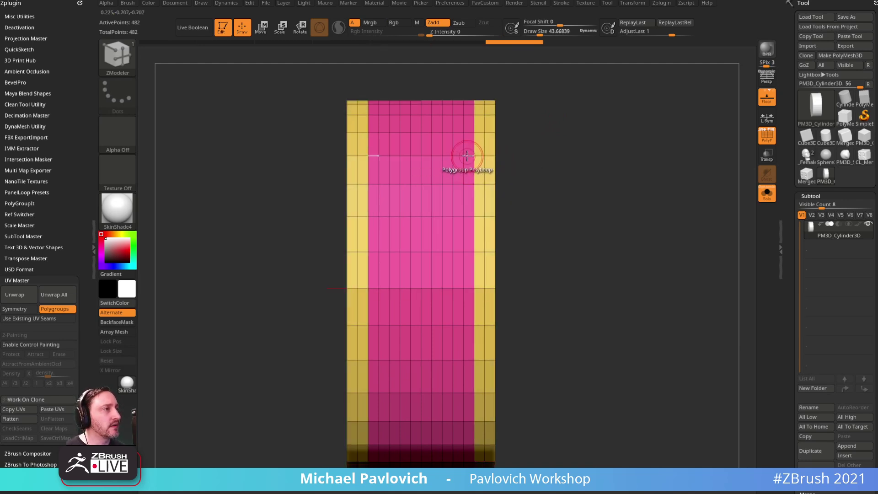
click(446, 156)
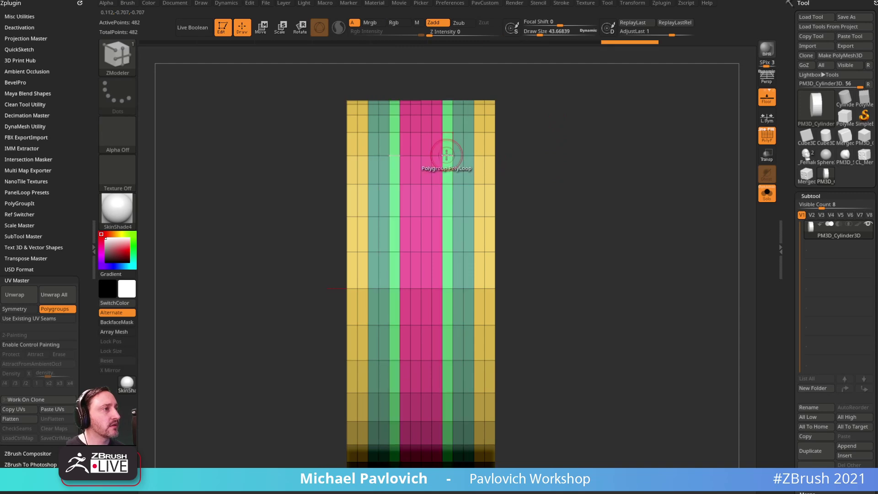
click(437, 153)
alt+drag(563, 129, 603, 142)
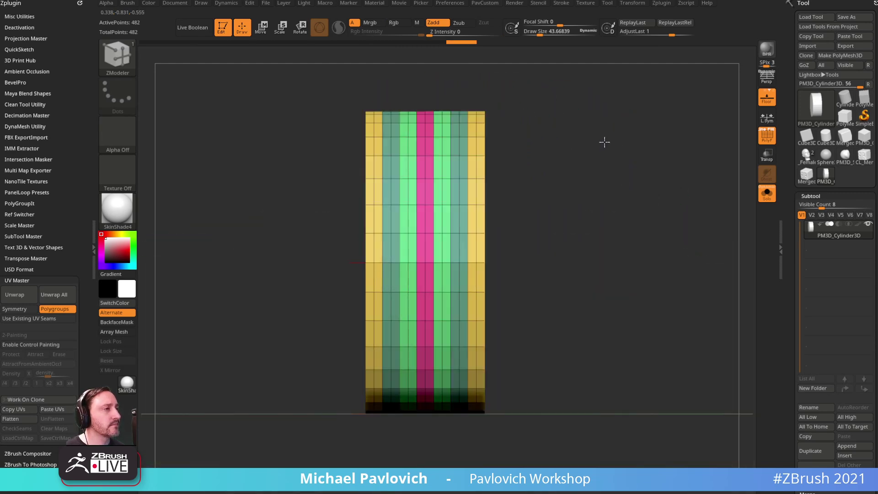
- Mask everything except the teal bands, recenter the gizmo with reset orientation and rotate the bands slightly around the wheel's axis
key(w)
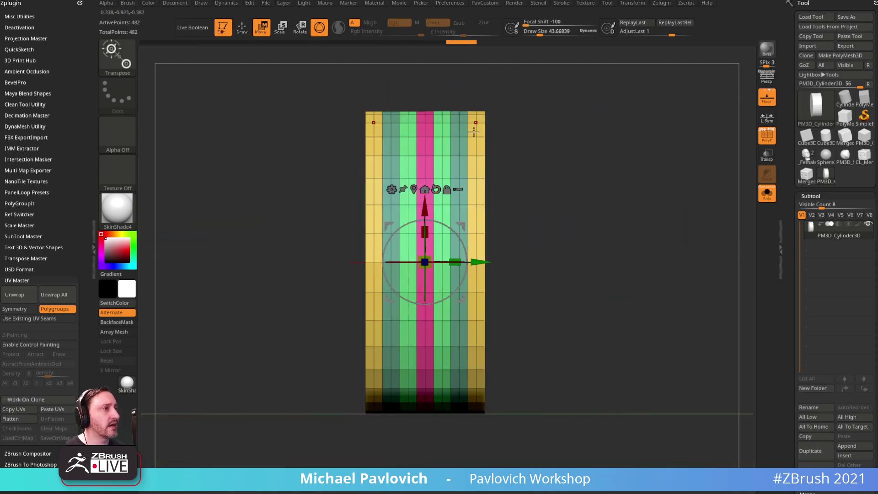
ctrl+click(459, 158)
shift+drag(641, 135, 613, 139)
alt+click(469, 85)
alt+click(448, 85)
drag(617, 98, 656, 120)
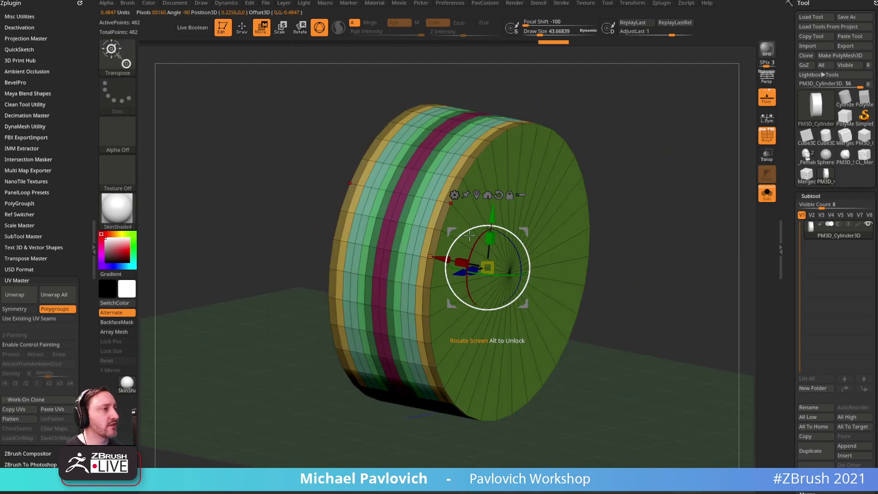
drag(474, 240, 470, 250)
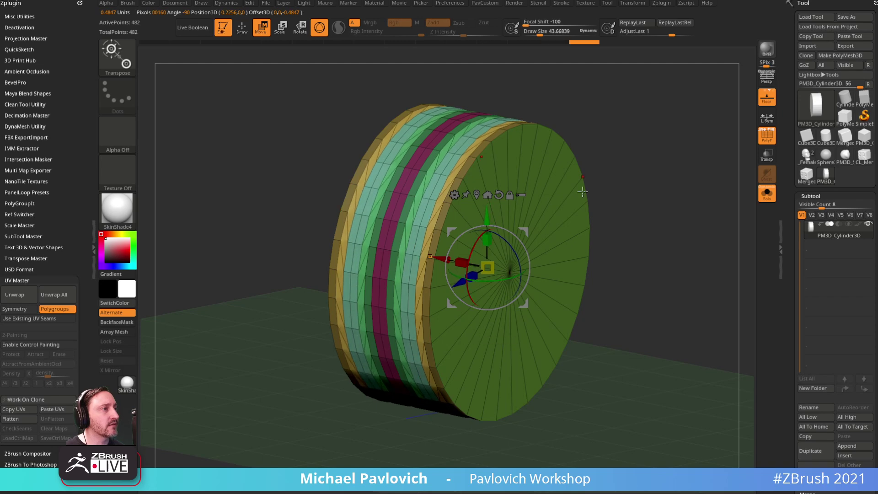
ctrl+click(641, 151)
- Mask all but the magenta center band, recenter the gizmo, rotate the band slightly around the wheel's axis and clear the mask
shift+drag(641, 151, 617, 141)
ctrl+click(456, 143)
drag(590, 108, 606, 96)
alt+click(464, 68)
alt+click(442, 69)
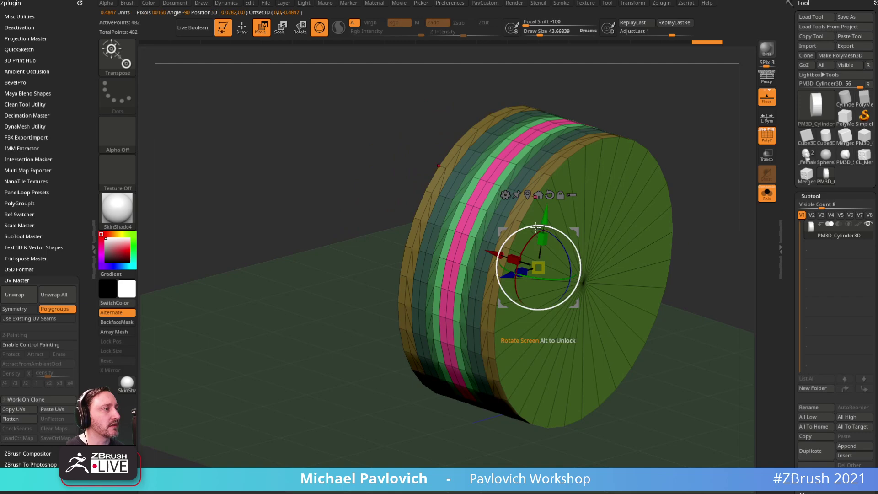
drag(531, 237, 541, 232)
ctrl+drag(693, 113, 686, 140)
- Return to Draw mode and hide half of the wheel to examine the offset tread bands, then show the full mesh again
key(q)
mouse_move(680, 145)
mouse_down()
mouse_move(668, 151)
mouse_move(689, 133)
mouse_up()
drag(686, 192, 652, 180)
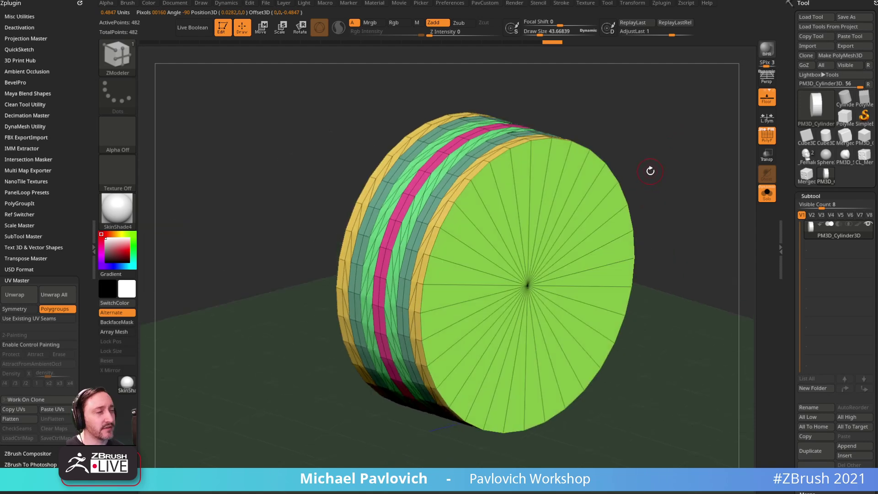
drag(654, 137, 623, 161)
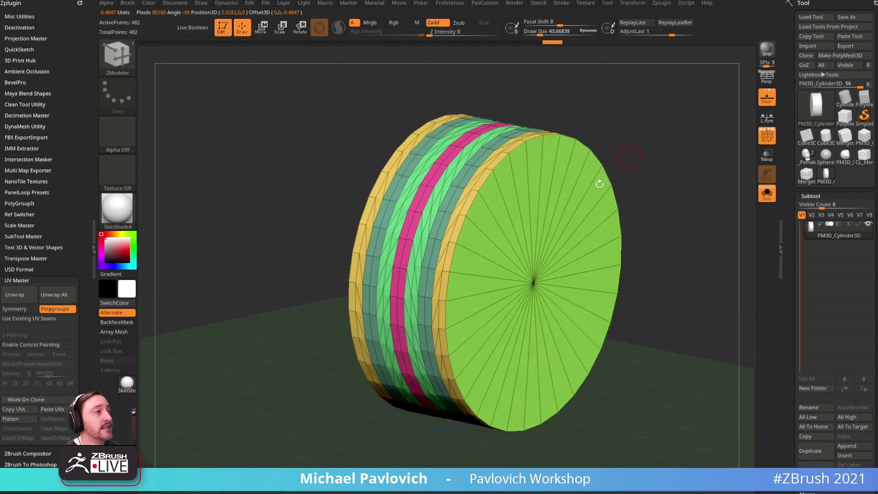
ctrl+shift+click(716, 235)
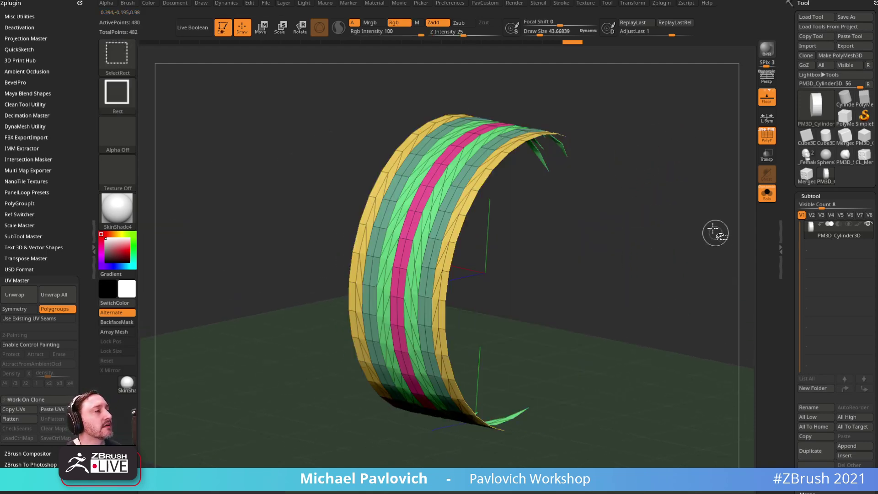
drag(700, 212, 690, 159)
ctrl+shift+click(696, 190)
- Inset the wheel's flat cap into two concentric rings using the ZModeler Inset polygon action on Polygroup All
key(space)
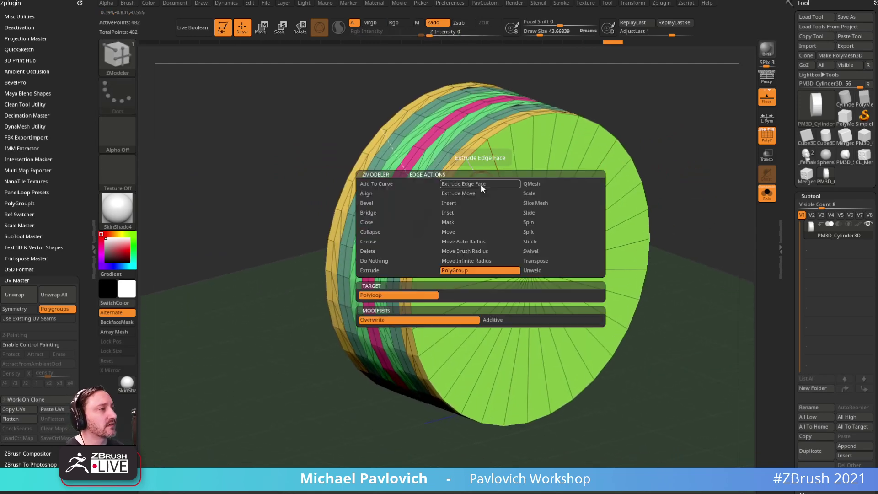
drag(693, 122, 529, 187)
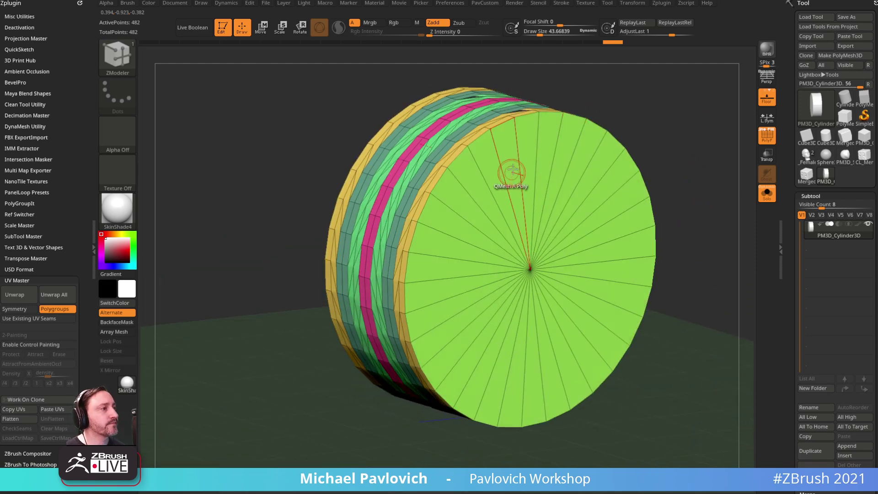
key(space)
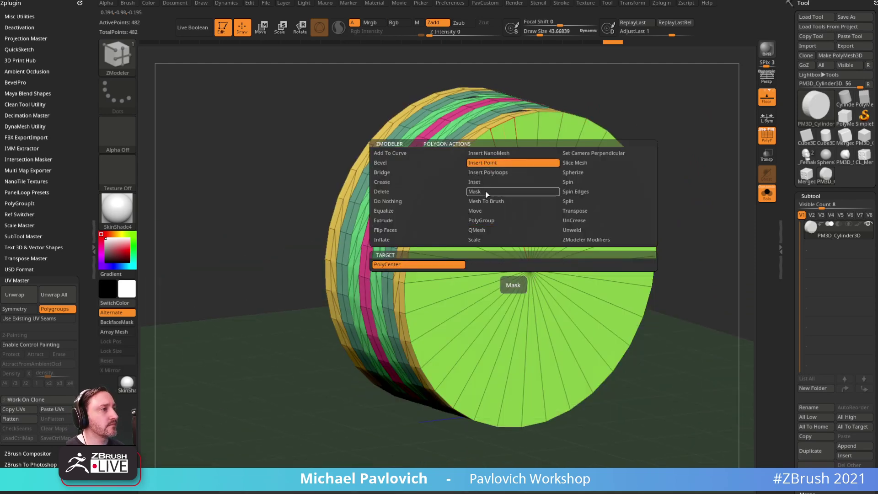
click(480, 182)
click(588, 274)
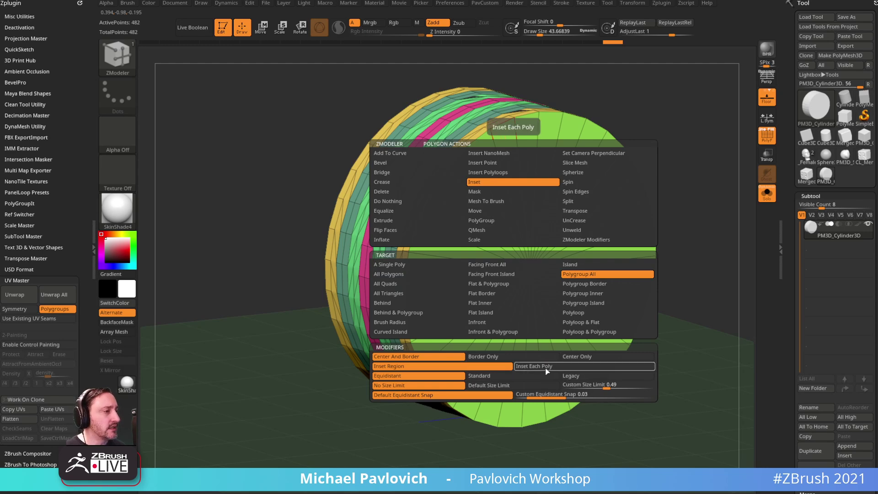
click(572, 375)
drag(526, 151, 526, 182)
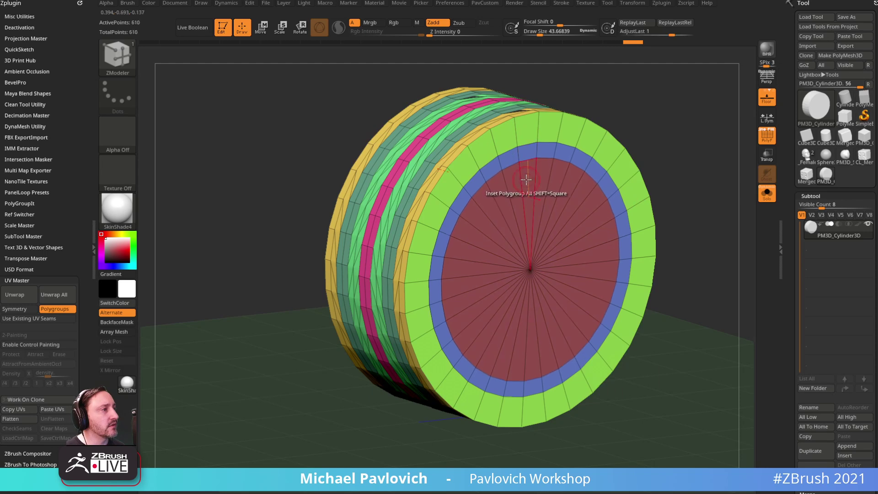
- Push the red center of the cap inward with the ZModeler QMesh polygon action on Polygroup All
key(space)
click(512, 230)
click(599, 275)
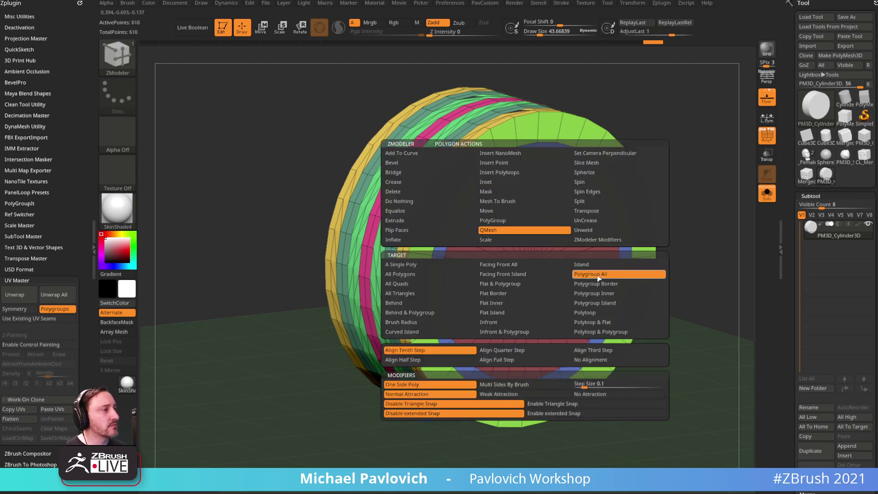
drag(658, 192, 632, 191)
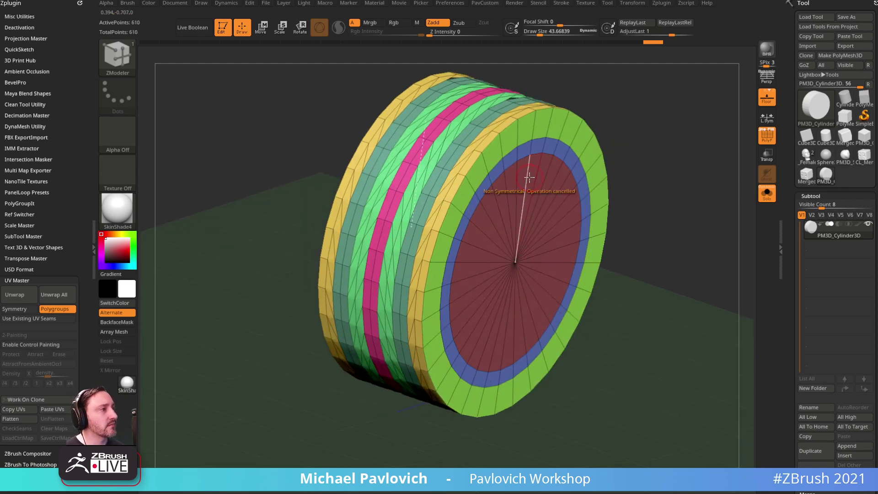
mouse_move(639, 119)
mouse_down()
mouse_move(617, 105)
mouse_move(637, 114)
mouse_up()
- Insert Multiple EdgeLoops with Interactive Elevation around the wheel's green rim to divide it into three rounded rings
key(space)
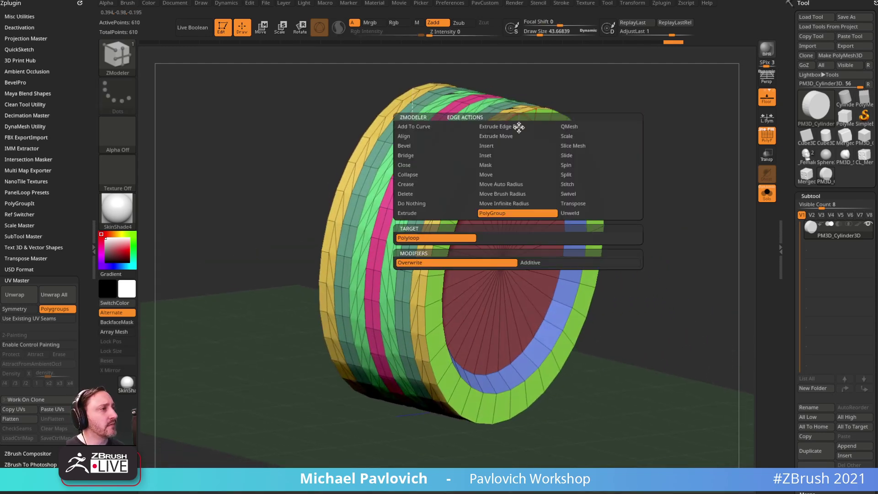
click(496, 146)
click(445, 240)
click(500, 273)
drag(661, 173, 675, 161)
drag(554, 130, 537, 130)
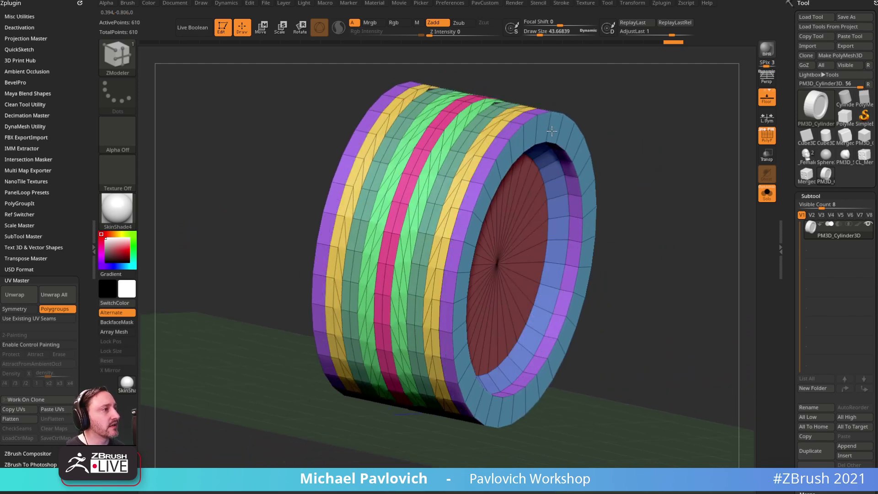
right_click(523, 123)
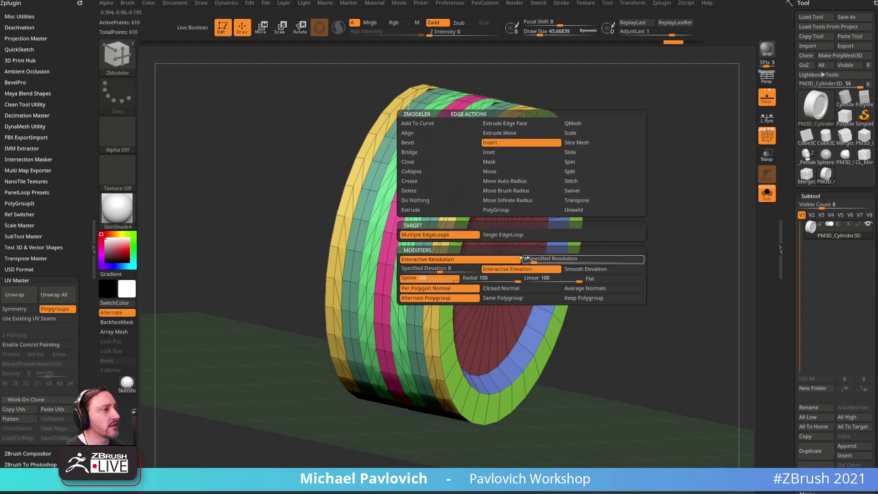
click(560, 133)
mouse_move(560, 133)
mouse_down()
mouse_move(580, 115)
mouse_move(678, 124)
mouse_move(640, 123)
mouse_move(653, 139)
mouse_move(640, 143)
mouse_up()
- Select the Standard brush and raise the draw size to about 55
key(s)
mouse_move(643, 126)
alt+mouse_down()
mouse_move(681, 137)
mouse_move(672, 143)
mouse_move(682, 126)
mouse_move(658, 100)
mouse_move(611, 106)
mouse_move(692, 108)
mouse_move(641, 77)
mouse_move(676, 84)
mouse_move(669, 104)
mouse_move(528, 193)
mouse_move(623, 133)
mouse_move(744, 155)
mouse_move(559, 138)
alt+mouse_up()
key(shift+f)
key(shift+f)
key(b)
key(s)
key(t)
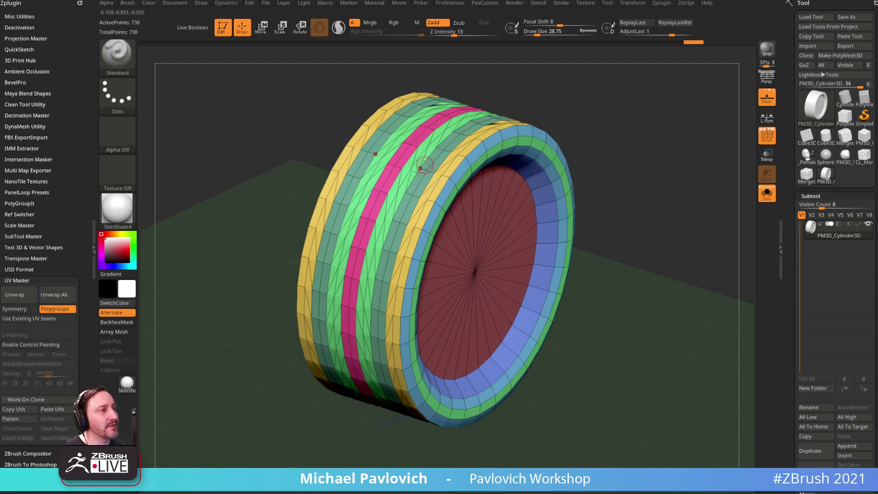
drag(665, 183, 517, 190)
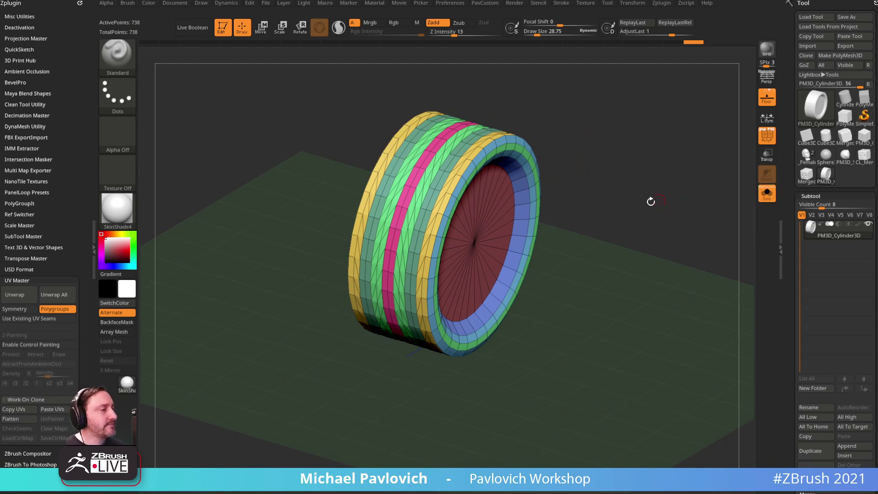
key(s)
click(672, 212)
key(s)
click(673, 212)
- Face the wheel's cap straight on and set the selection brush to SelectLasso
mouse_move(671, 210)
mouse_down()
mouse_move(610, 151)
mouse_move(641, 145)
mouse_up()
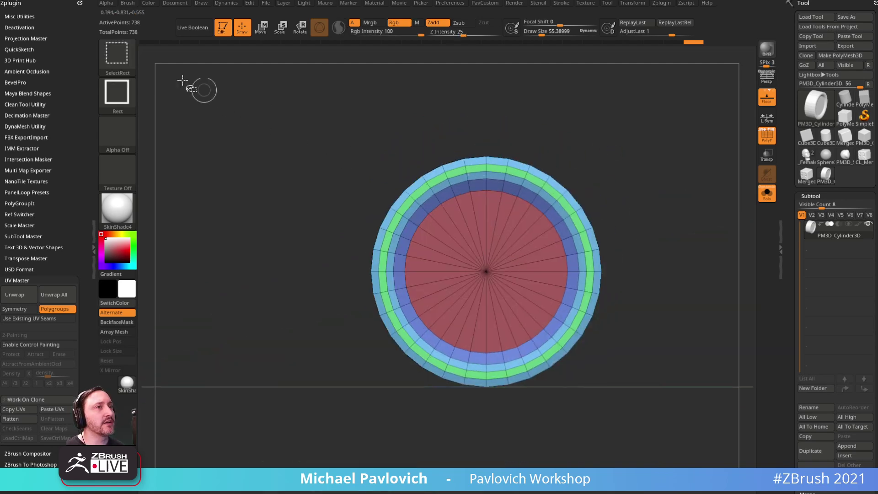
key(b)
click(514, 104)
- Try hiding and isolating parts of the wheel with SelectLasso, then restore the full mesh's visibility
mouse_move(554, 176)
ctrl+shift+mouse_down()
mouse_move(526, 132)
mouse_move(494, 197)
mouse_move(527, 209)
mouse_move(536, 202)
ctrl+shift+mouse_up()
mouse_move(617, 135)
mouse_down()
mouse_move(643, 225)
mouse_move(621, 204)
mouse_up()
mouse_move(654, 174)
ctrl+shift+mouse_down()
mouse_move(681, 178)
mouse_move(609, 116)
ctrl+shift+mouse_up()
ctrl+shift+click(563, 172)
mouse_move(562, 172)
ctrl+shift+mouse_down()
mouse_move(470, 96)
mouse_move(571, 215)
ctrl+shift+mouse_up()
mouse_move(630, 145)
mouse_down()
mouse_move(646, 163)
mouse_move(653, 141)
mouse_move(615, 216)
mouse_move(601, 170)
mouse_move(570, 164)
mouse_move(613, 238)
mouse_up()
mouse_move(656, 167)
mouse_down()
mouse_move(638, 219)
mouse_move(669, 133)
mouse_move(674, 150)
mouse_move(653, 125)
mouse_move(651, 143)
mouse_up()
key(ctrl+shift+z)
ctrl+shift+click(676, 109)
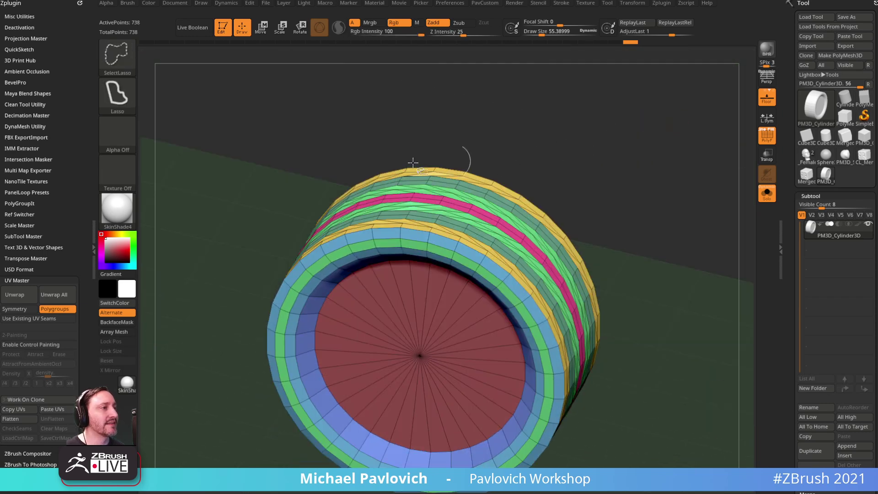
- Hide the cap polygons on both sides of the zigzag strip with SelectLasso, isolating a single tread slice
ctrl+shift+click(471, 247)
drag(557, 178, 675, 183)
mouse_move(675, 183)
ctrl+shift+mouse_down()
mouse_move(683, 193)
mouse_move(646, 145)
mouse_move(778, 214)
mouse_move(631, 198)
mouse_move(649, 165)
mouse_move(666, 169)
mouse_move(669, 201)
mouse_move(574, 107)
mouse_move(494, 136)
ctrl+shift+mouse_up()
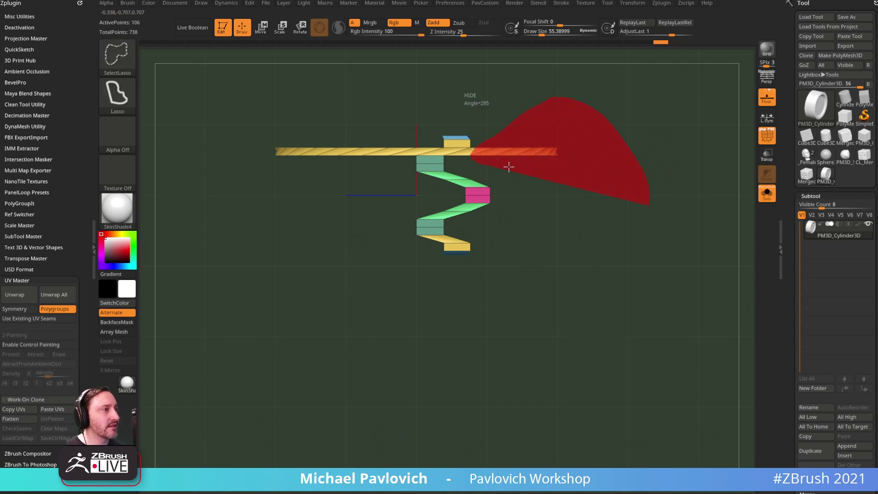
ctrl+alt+shift+drag(487, 166, 487, 167)
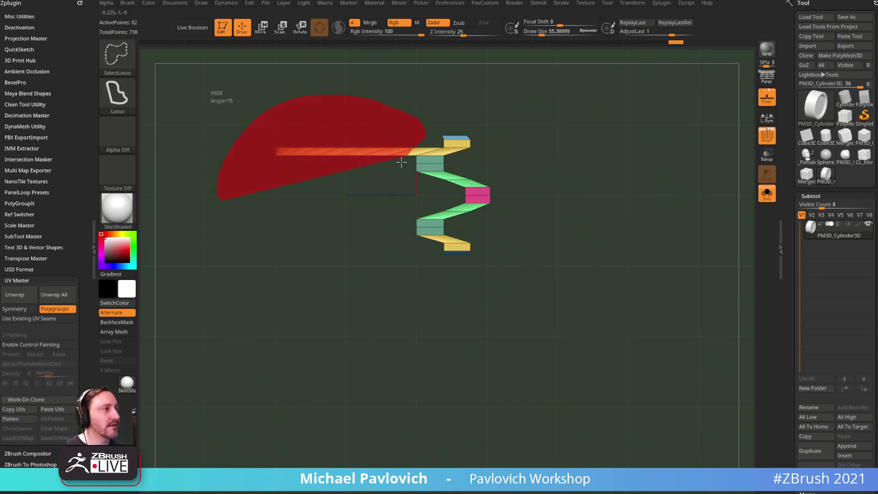
ctrl+alt+shift+drag(405, 157, 407, 159)
mouse_move(629, 166)
mouse_down()
mouse_move(635, 78)
mouse_move(693, 138)
mouse_move(633, 199)
mouse_up()
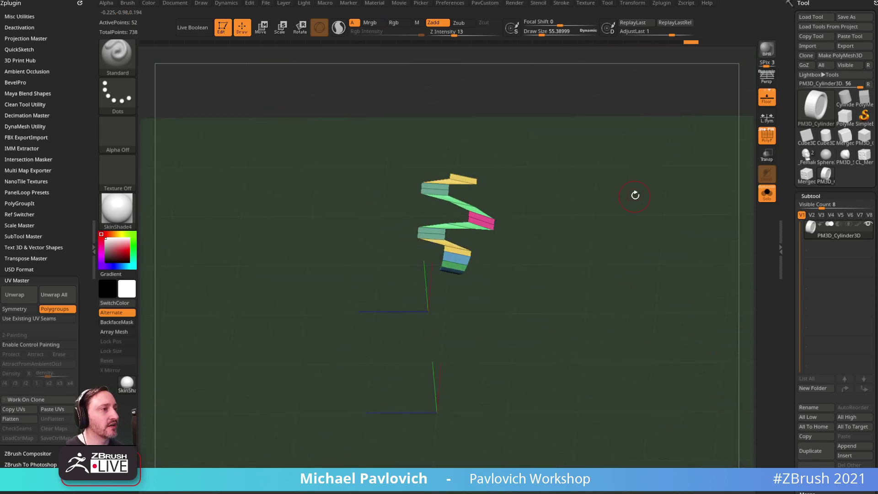
- Delete the hidden geometry from the tread slice, show its gizmo and open the Masking options
key(space)
click(616, 226)
mouse_move(590, 229)
mouse_down()
mouse_move(606, 209)
mouse_move(605, 229)
mouse_up()
key(w)
drag(788, 234, 786, 143)
drag(786, 283, 795, 140)
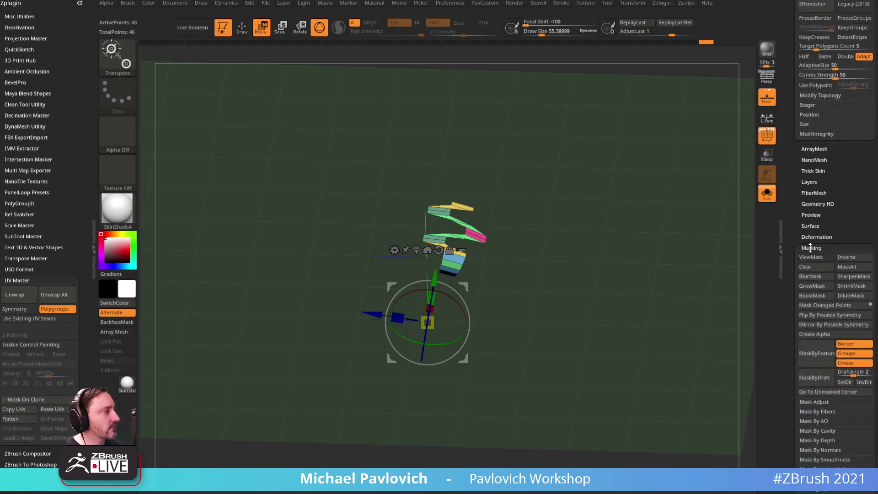
drag(810, 248, 810, 246)
- Select the ZModeler brush and thicken the tread slice with QMesh targeting All Polygons
ctrl+right_drag(686, 206, 687, 266)
key(q)
key(b)
key(z)
key(m)
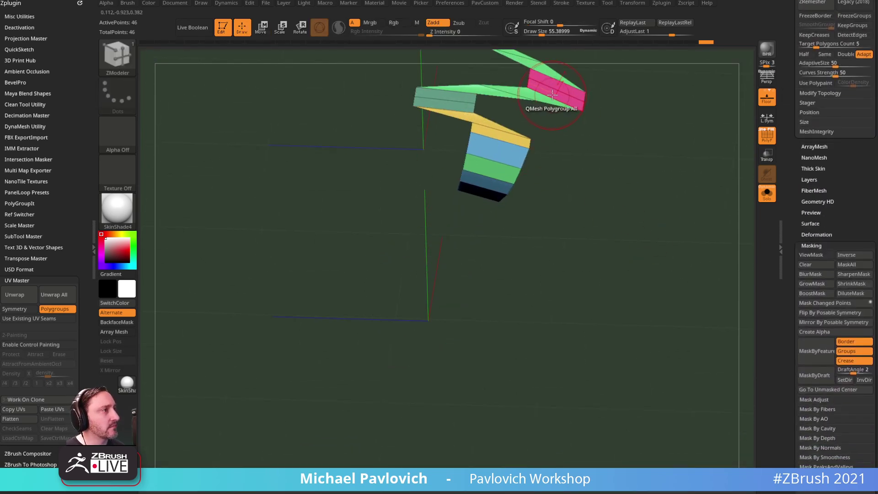
key(space)
click(451, 215)
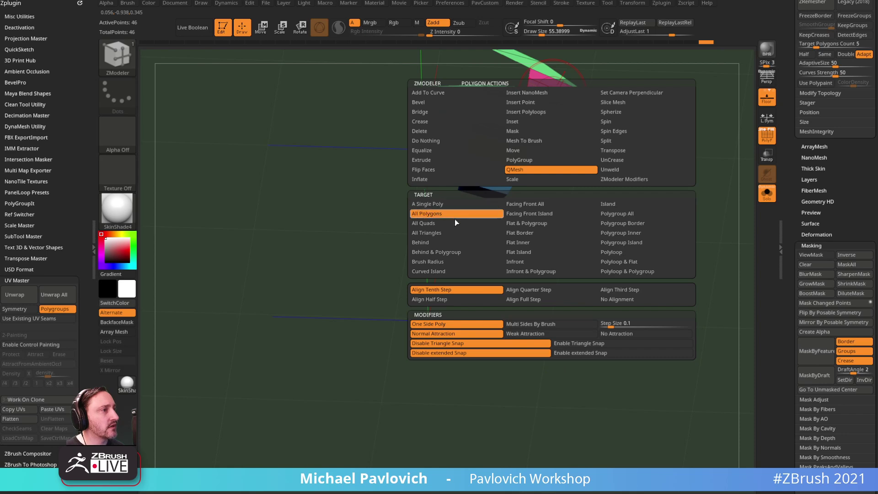
drag(554, 95, 547, 108)
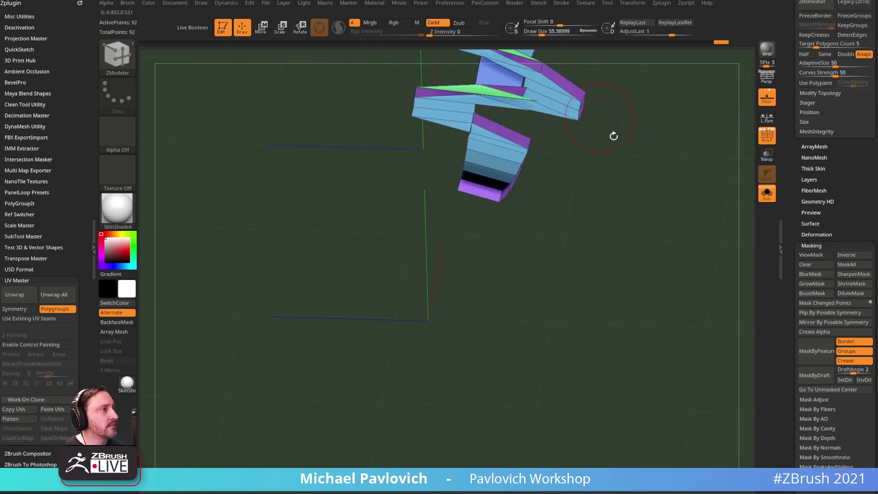
key(2)
drag(676, 192, 665, 253)
- Turn on Array Mesh for the tread slice with Lock Pos and Lock Size enabled
mouse_move(796, 231)
mouse_down()
mouse_move(794, 208)
mouse_move(788, 287)
mouse_move(782, 164)
mouse_up()
click(815, 196)
shift+click(810, 276)
click(813, 113)
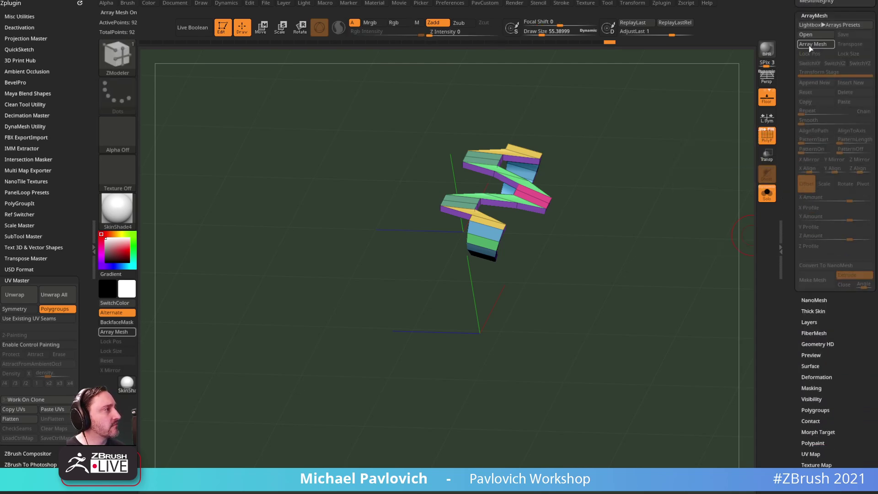
click(809, 45)
click(822, 54)
click(843, 53)
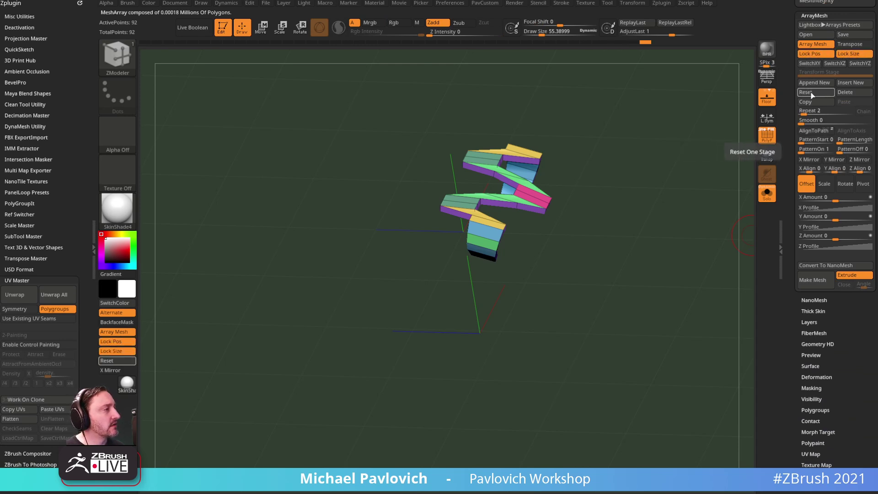
- Try a 360-degree X rotation on the array, and reset the array stage
drag(779, 223, 719, 252)
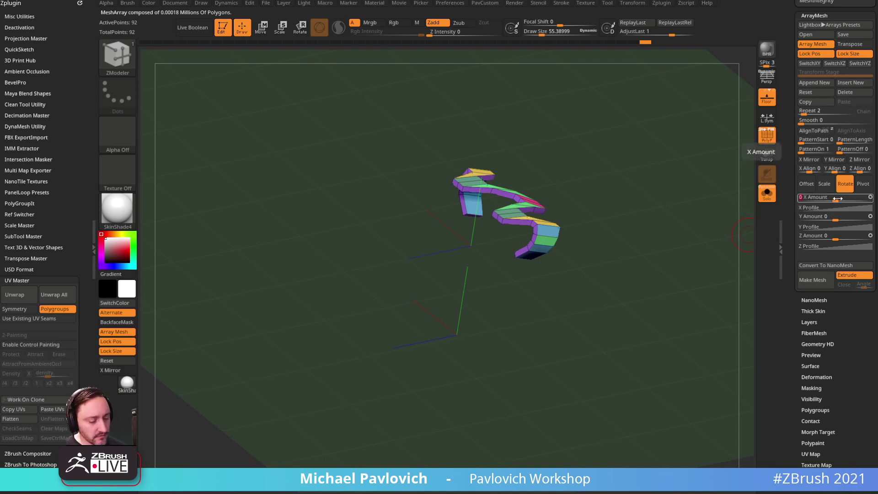
key(Return)
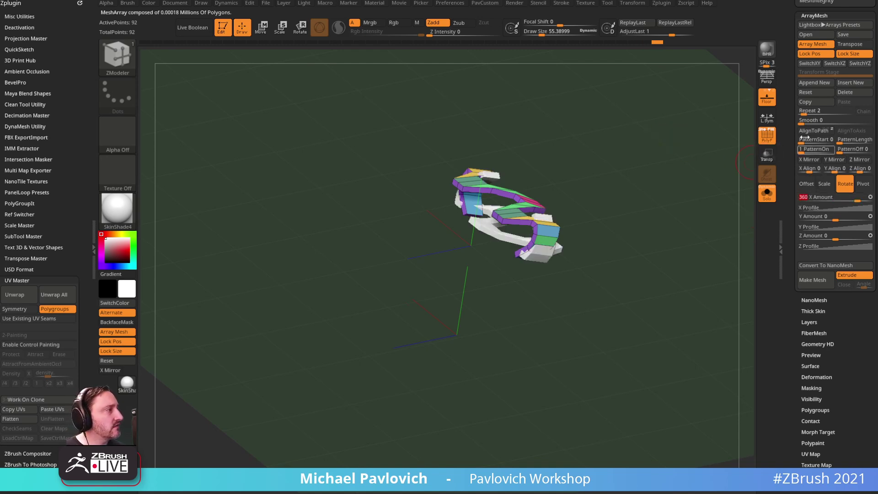
click(809, 93)
- Set the array's X rotation amount to 360 and its repeat count to 32 to form the tire
drag(673, 181, 786, 183)
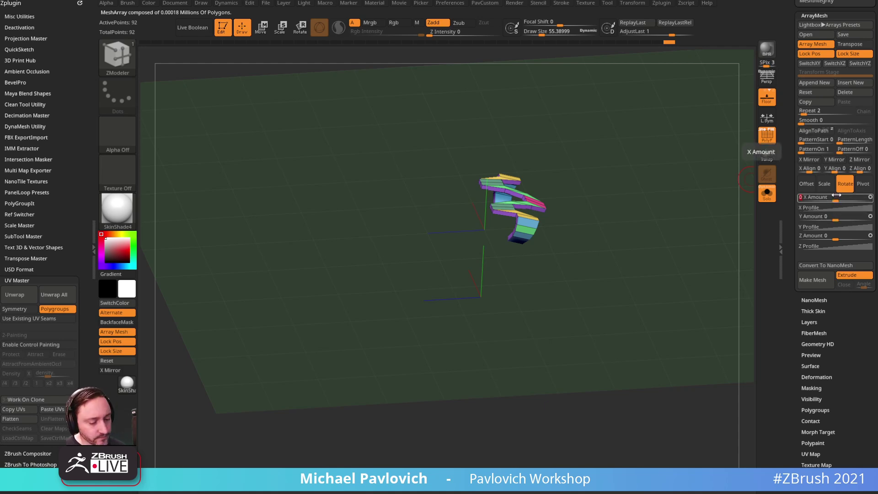
text(360)
key(Return)
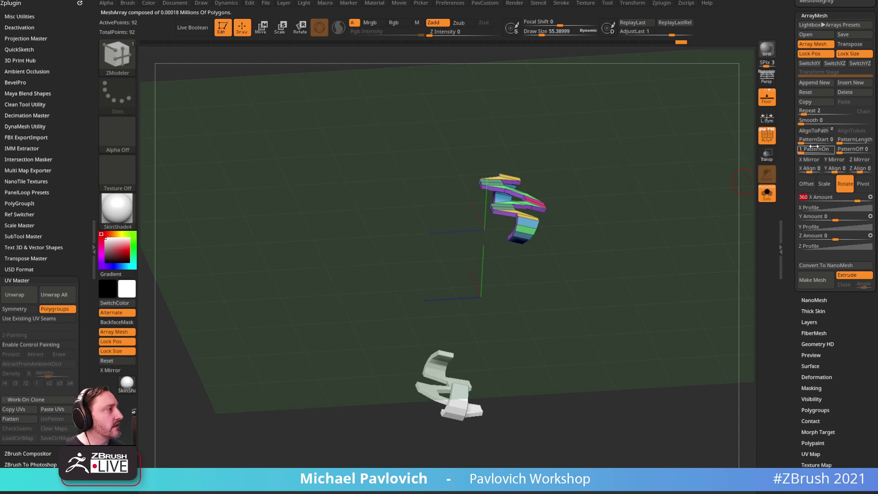
drag(812, 115, 818, 112)
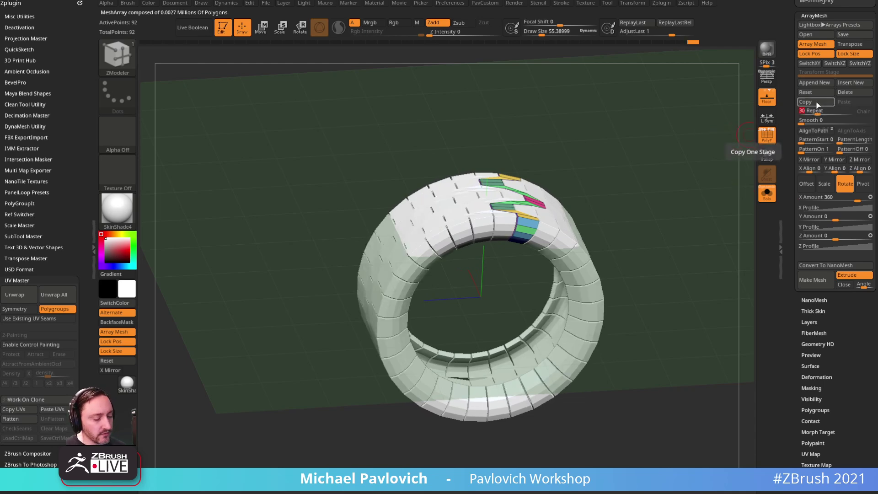
key(Right)
key(Right)
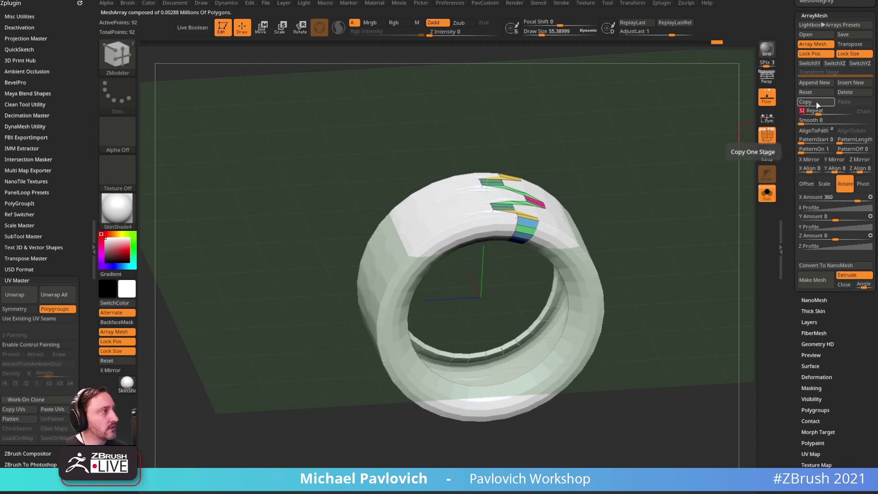
- Mark the slice's outer tread and shoulder polygons as a temporary group and inset them with Inset Polygroup All
drag(675, 137, 701, 144)
drag(646, 168, 652, 145)
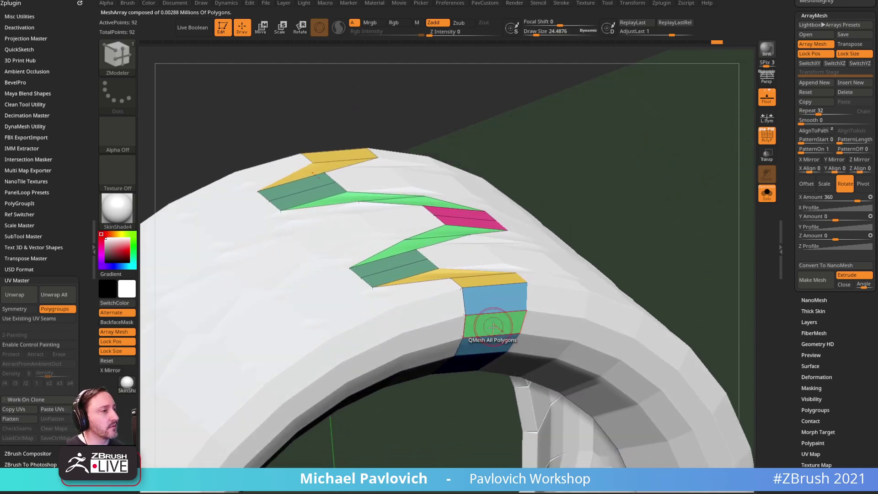
drag(611, 176, 626, 208)
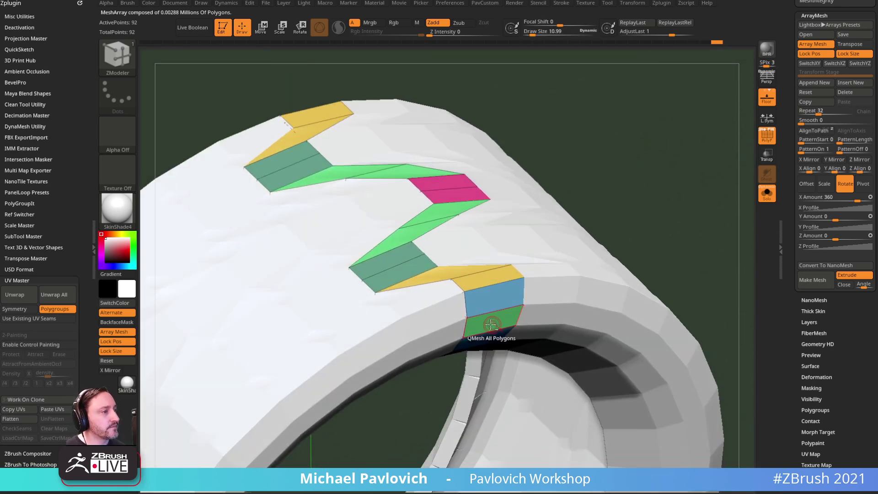
mouse_move(488, 323)
alt+mouse_down()
mouse_move(488, 292)
mouse_move(394, 263)
alt+mouse_up()
key(space)
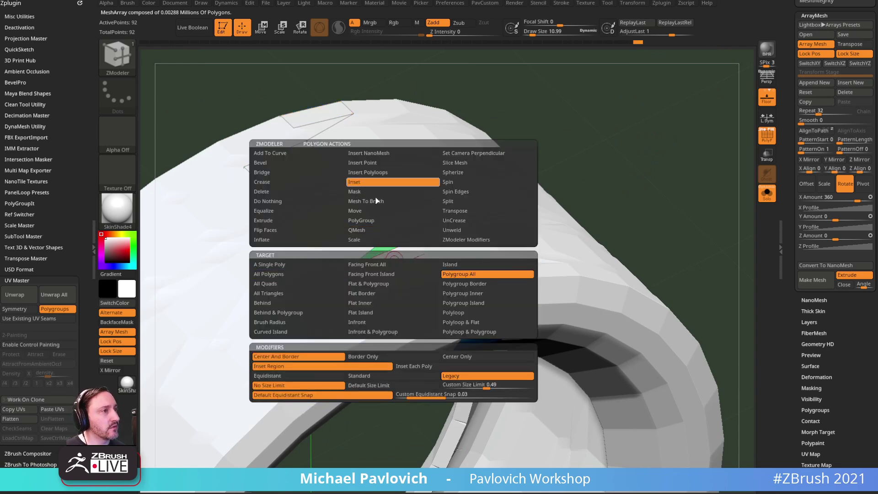
drag(391, 261, 385, 262)
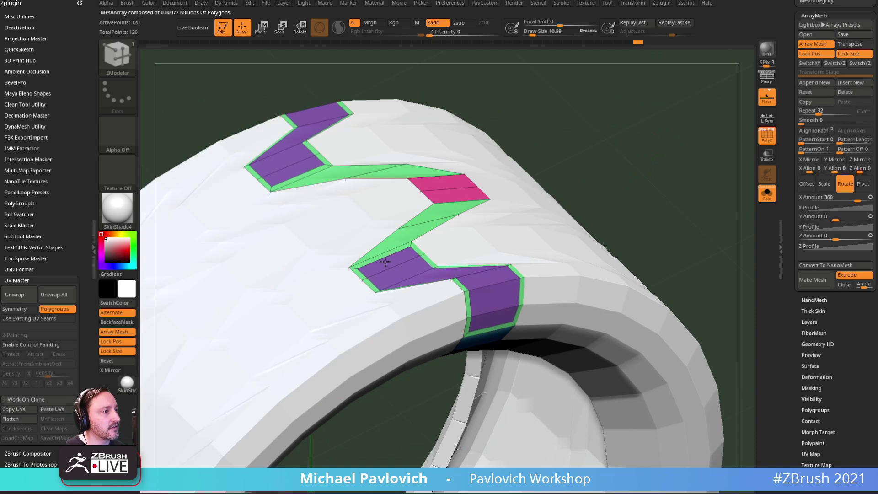
- Raise the inset outer tread blocks from the tire surface with QMesh Polygroup All
drag(652, 161, 608, 183)
key(space)
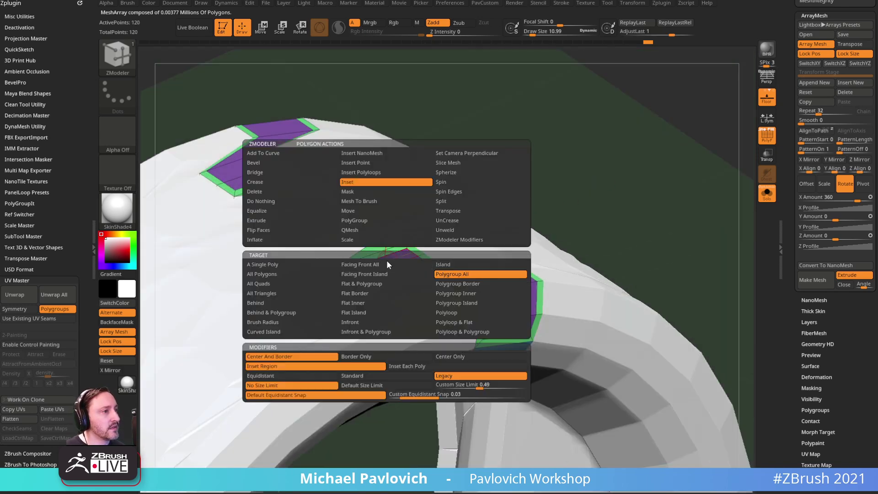
click(373, 230)
click(456, 273)
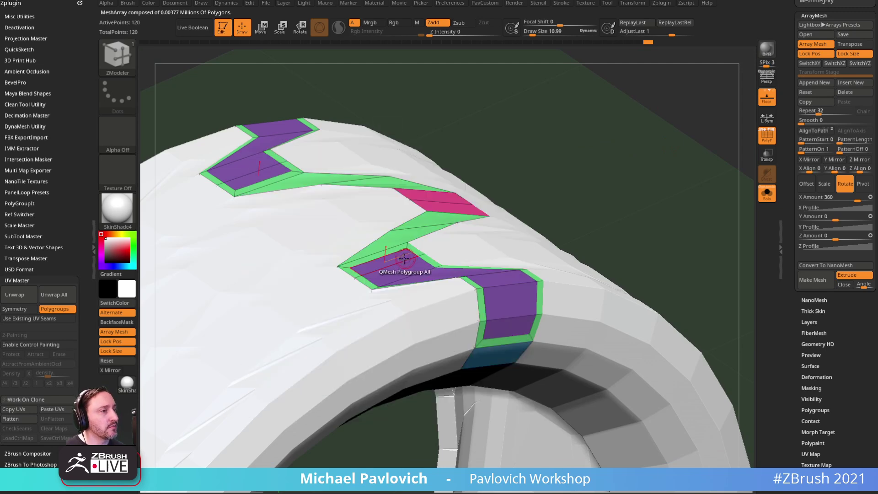
drag(389, 261, 404, 223)
- Mark the slice's middle zigzag polygons, inset them with Polygroup All and raise them with QMesh
mouse_move(551, 123)
mouse_down()
mouse_move(559, 173)
mouse_move(590, 154)
mouse_up()
alt+drag(444, 220, 424, 286)
key(space)
click(415, 181)
click(496, 271)
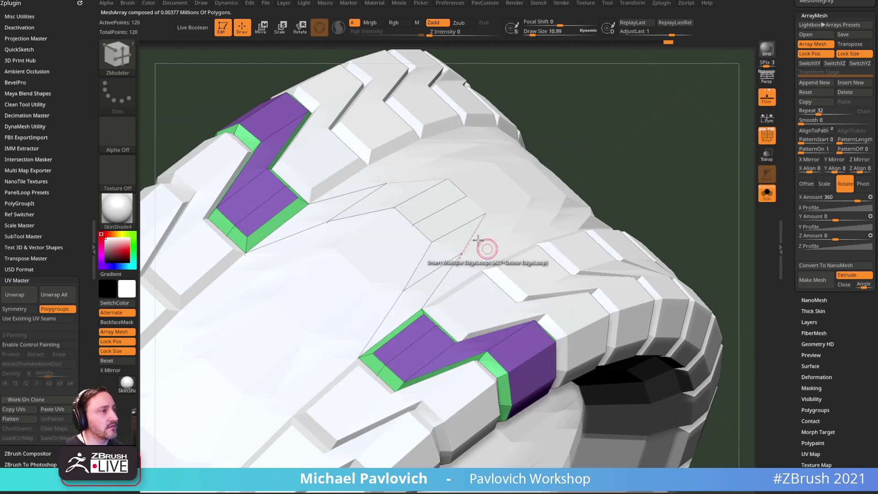
mouse_move(445, 217)
mouse_down()
mouse_move(438, 223)
mouse_move(460, 189)
mouse_up()
key(space)
click(425, 230)
- Examine the arrayed tire tread from several angles with polyframes off and on
mouse_move(580, 155)
alt+mouse_down()
mouse_move(637, 147)
mouse_move(623, 149)
mouse_move(669, 166)
mouse_move(743, 144)
mouse_move(685, 139)
mouse_move(689, 163)
alt+mouse_up()
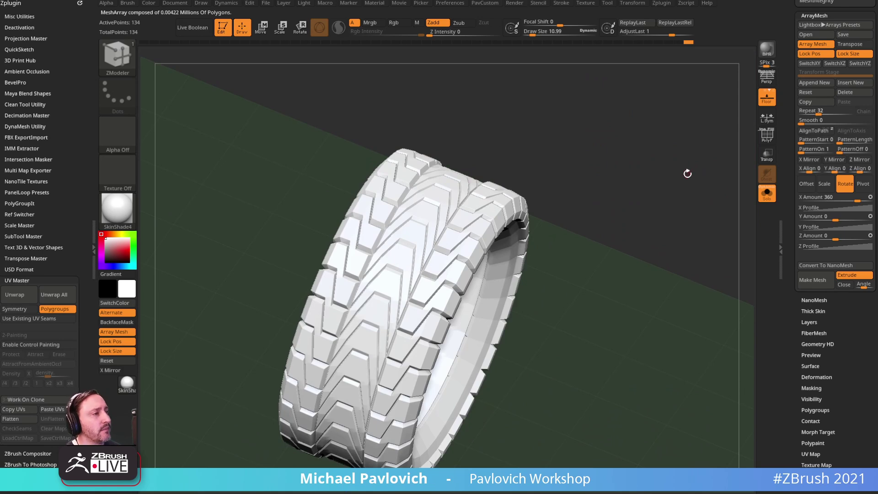
key(shift+f)
drag(684, 160, 615, 138)
drag(688, 100, 610, 130)
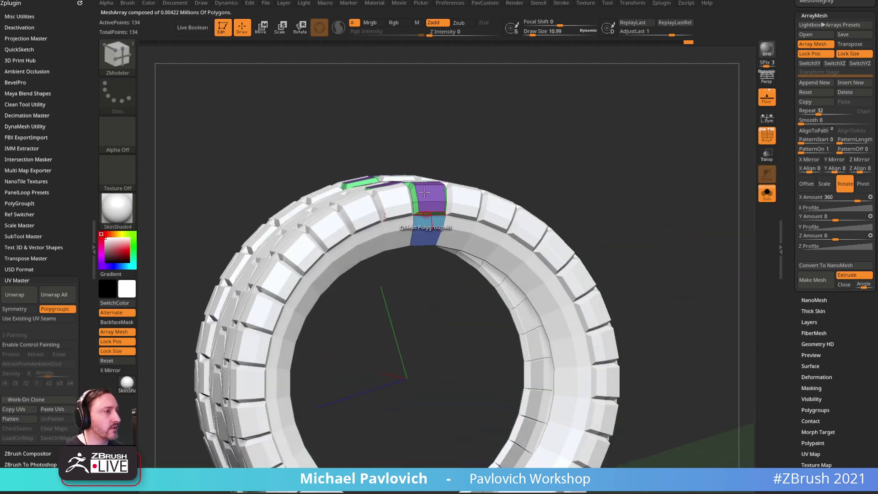
drag(508, 130, 512, 171)
drag(605, 162, 624, 145)
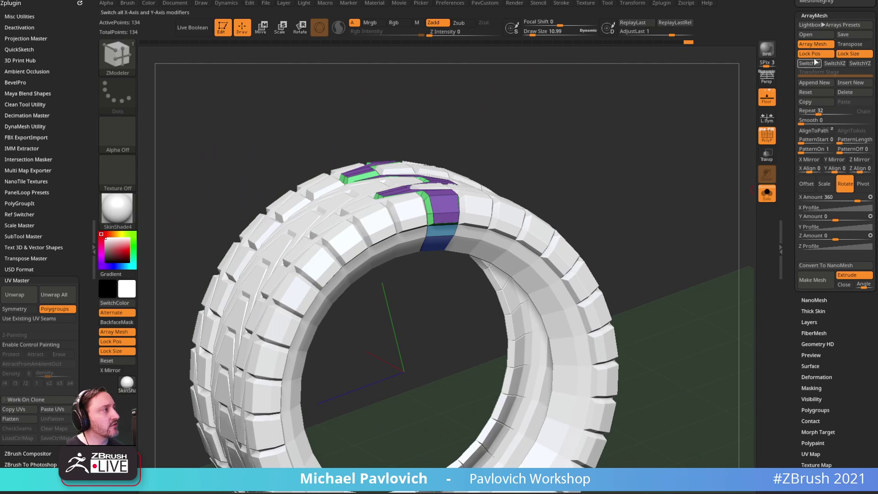
- Turn off Array Mesh and give the tread slice's side faces their own polygroup
click(813, 44)
drag(677, 147, 599, 147)
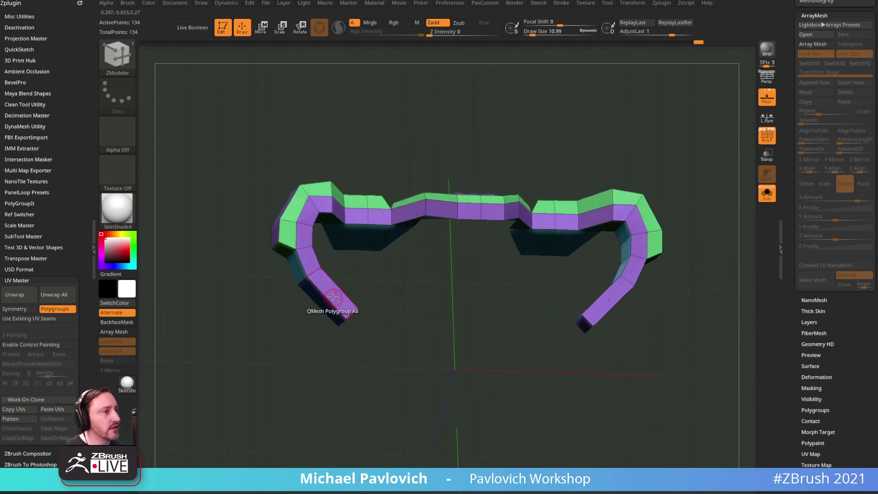
drag(333, 298, 309, 263)
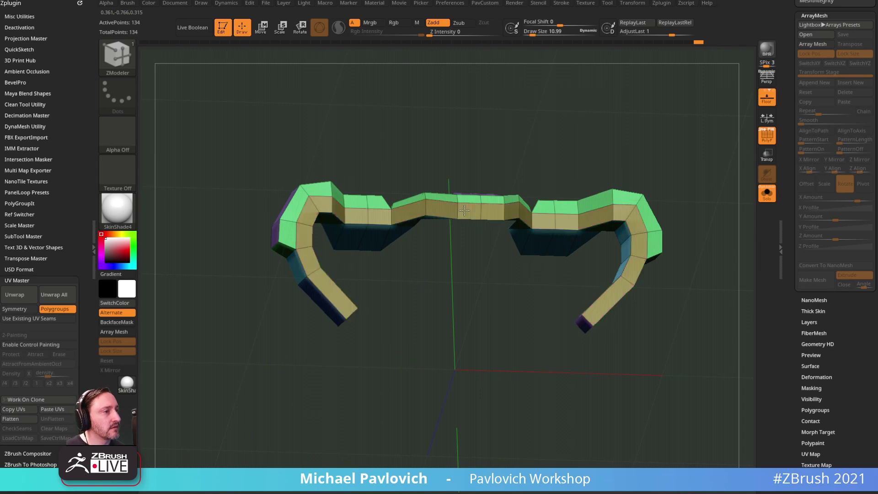
drag(549, 151, 531, 213)
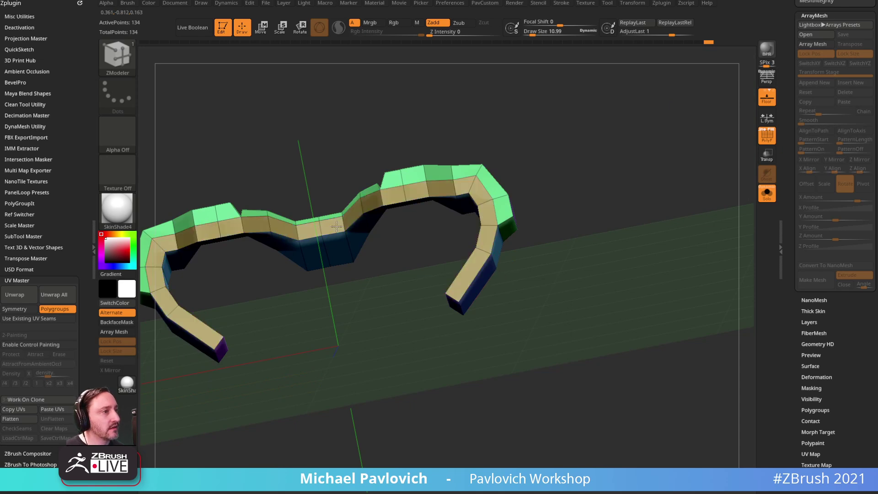
drag(643, 133, 783, 191)
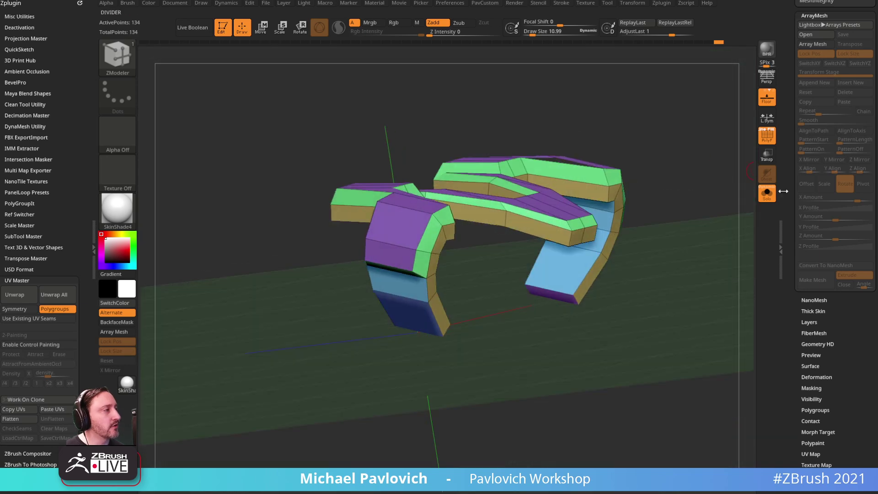
- View the single slice without polyframes, then turn Array Mesh and the polyframe display back on
click(774, 144)
drag(693, 123, 689, 142)
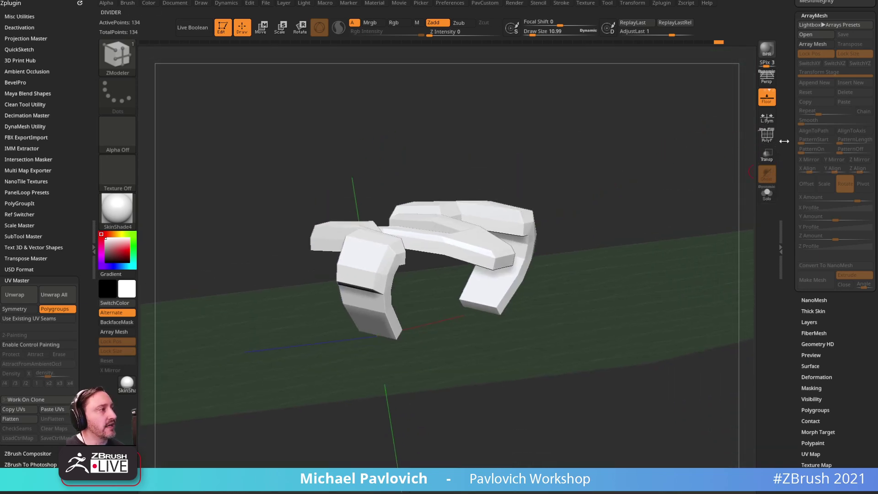
click(804, 48)
drag(653, 151, 722, 168)
click(772, 137)
drag(637, 155, 715, 165)
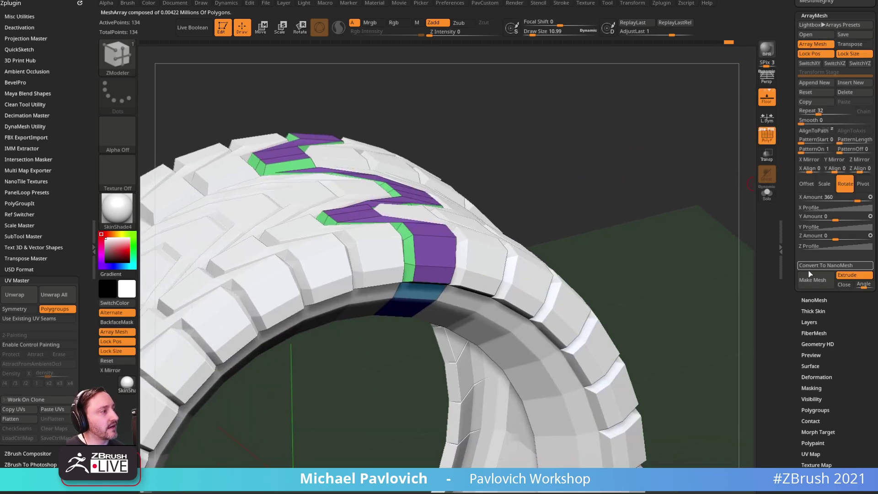
- Enable Close for the array and convert it into real geometry with Make Mesh
click(847, 285)
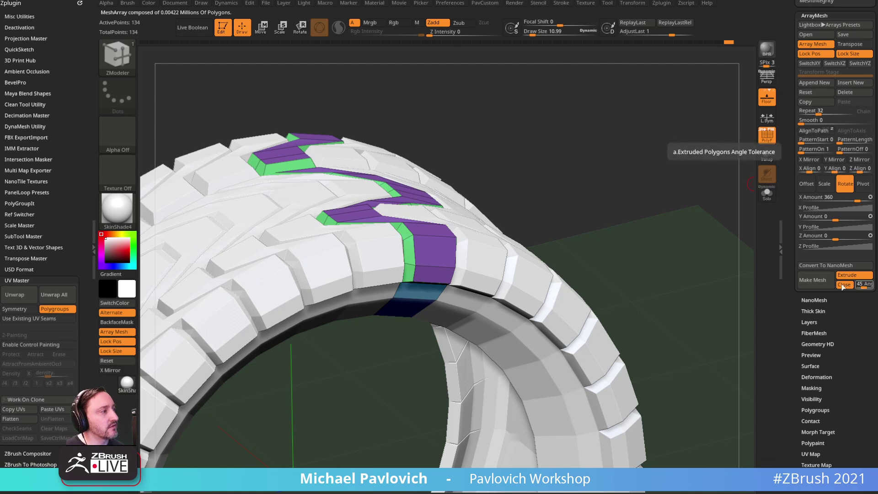
click(816, 281)
drag(715, 220, 722, 191)
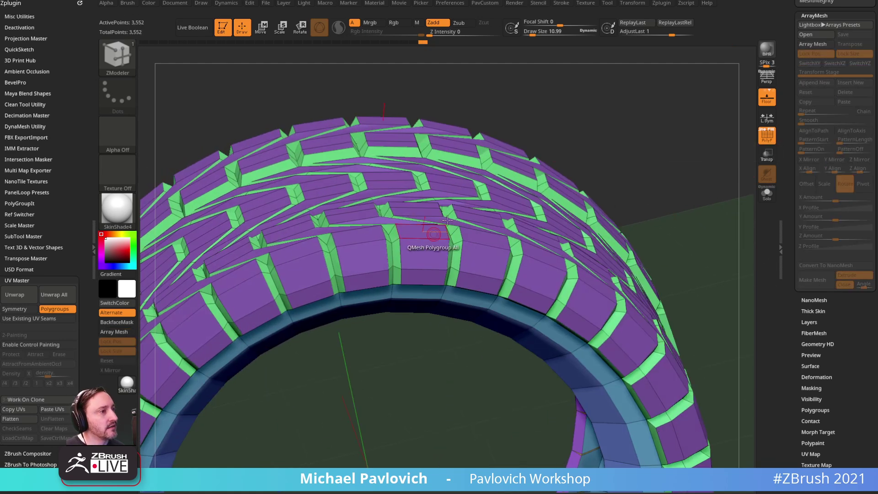
- Open the tire's deformation settings and review the polish options
key(space)
key(space)
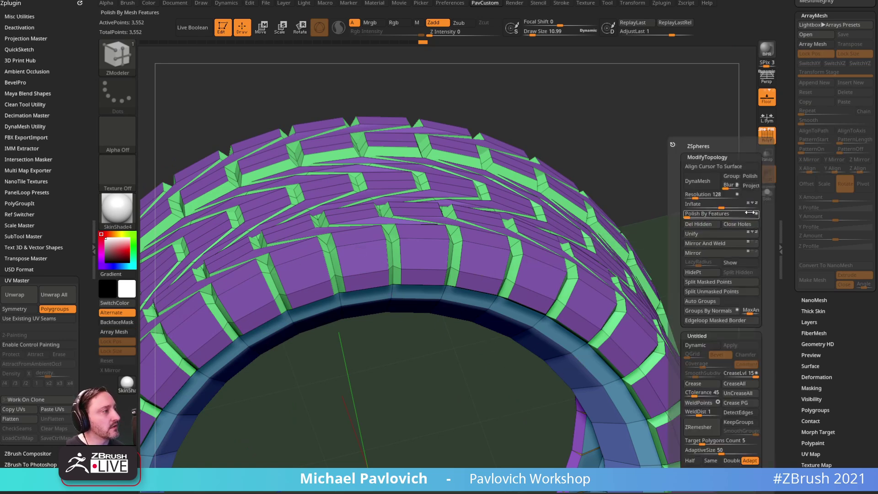
drag(788, 200, 780, 118)
click(818, 143)
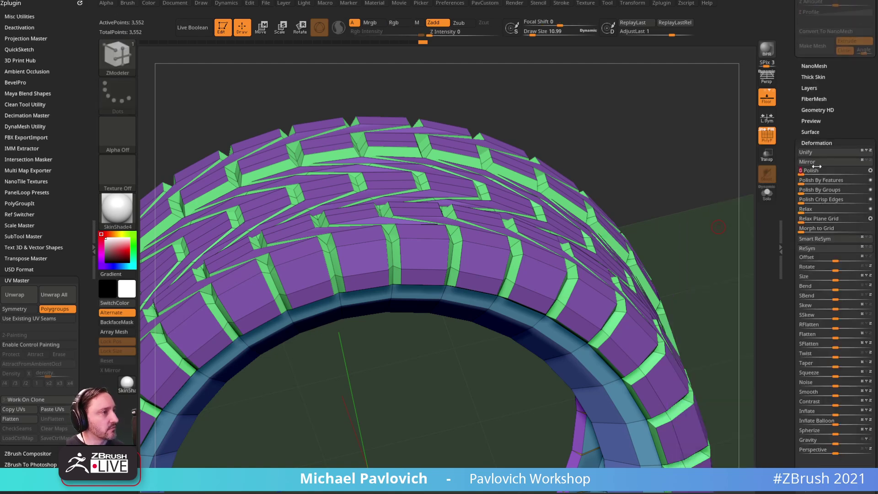
drag(816, 167, 817, 167)
drag(695, 194, 709, 239)
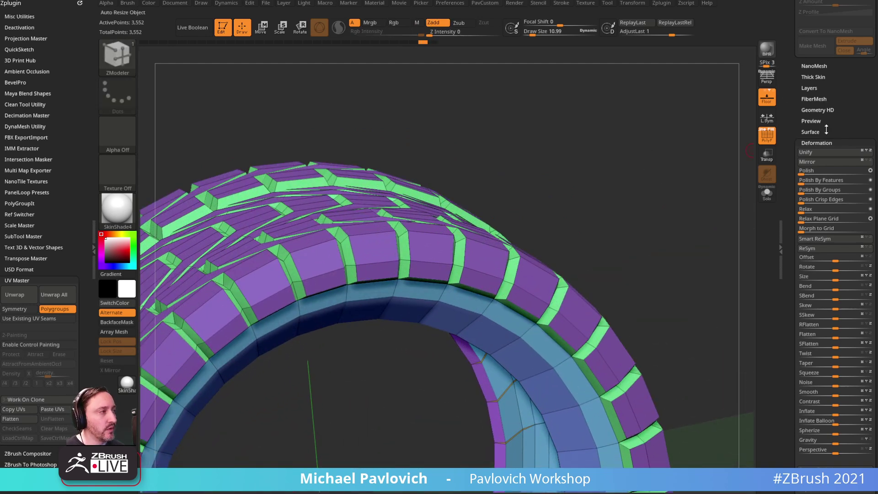
- Switch to the Standard brush and inspect the whole tire with polyframes off and on
key(b)
key(s)
key(t)
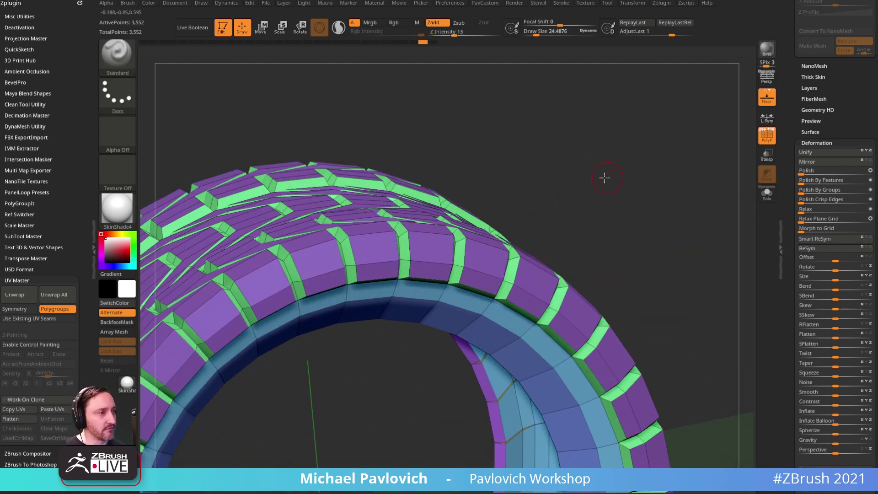
drag(606, 174, 568, 148)
drag(564, 216, 545, 239)
drag(566, 194, 594, 149)
mouse_move(585, 182)
mouse_down()
mouse_move(631, 172)
mouse_move(590, 179)
mouse_up()
click(767, 135)
drag(671, 157, 701, 156)
key(shift+f)
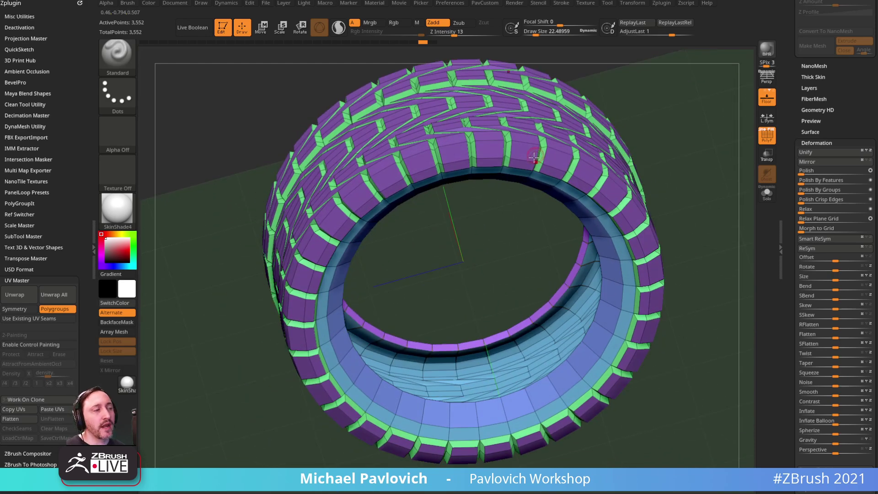
- Crease the tire's edges with a crease tolerance of 28 and crease level 1, with dynamic subdivision turned on
click(819, 142)
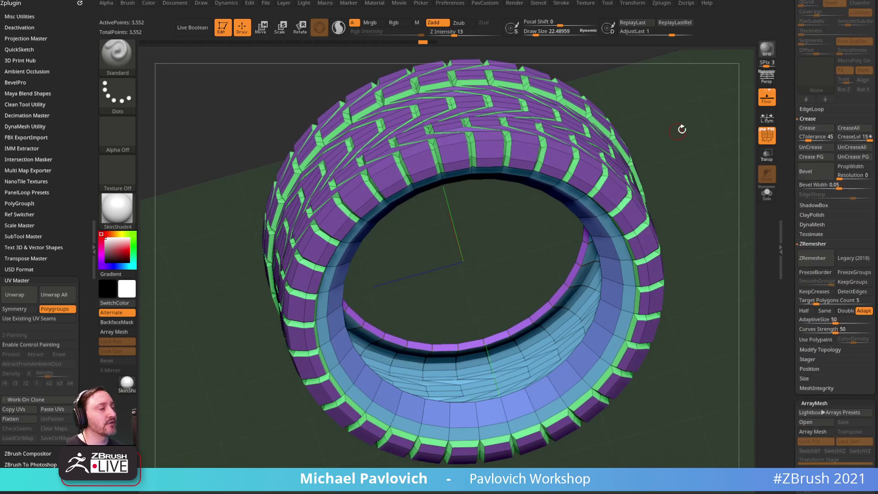
drag(678, 131, 691, 123)
drag(640, 139, 672, 117)
click(767, 136)
key(shift+f)
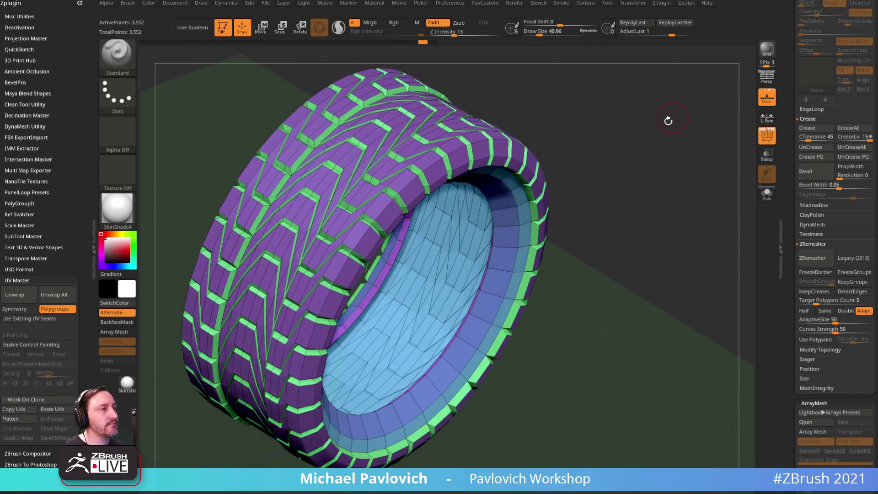
key(space)
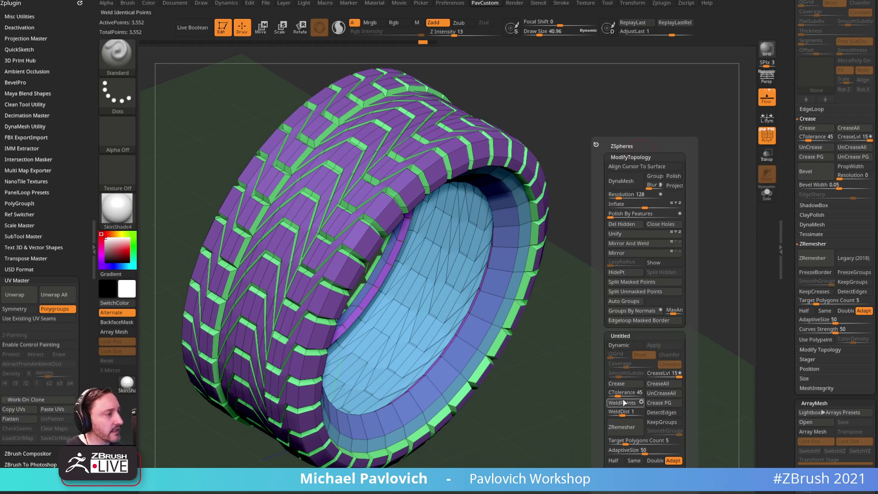
drag(619, 387, 622, 392)
click(651, 374)
click(630, 346)
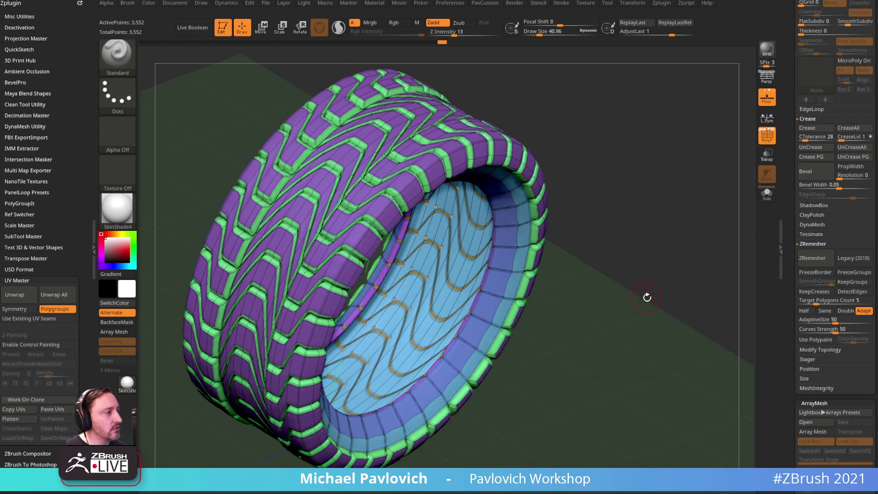
- Open the mesh integrity tools and run Fix Mesh on the arrayed tire
key(4)
drag(790, 209, 790, 183)
key(shift)
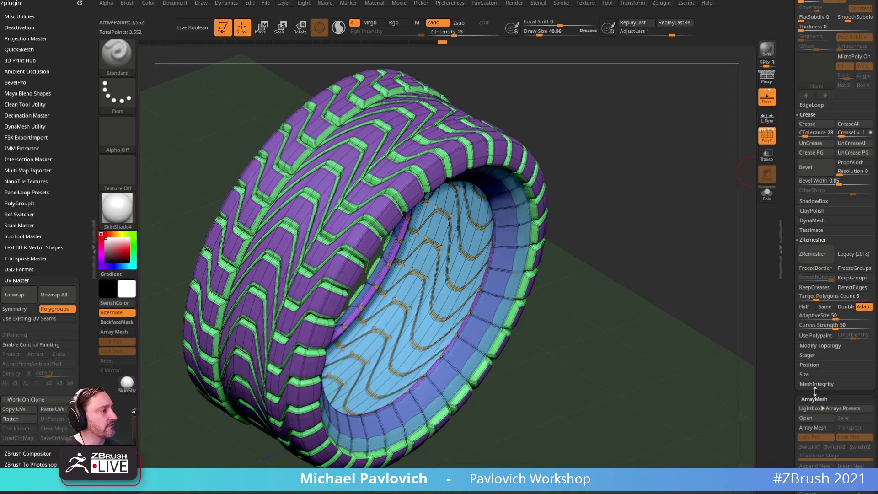
click(816, 384)
click(855, 393)
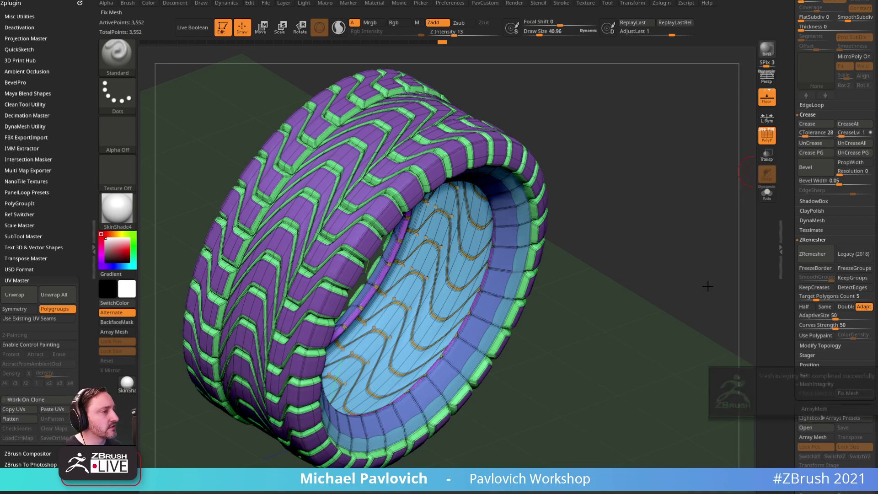
drag(680, 204, 581, 205)
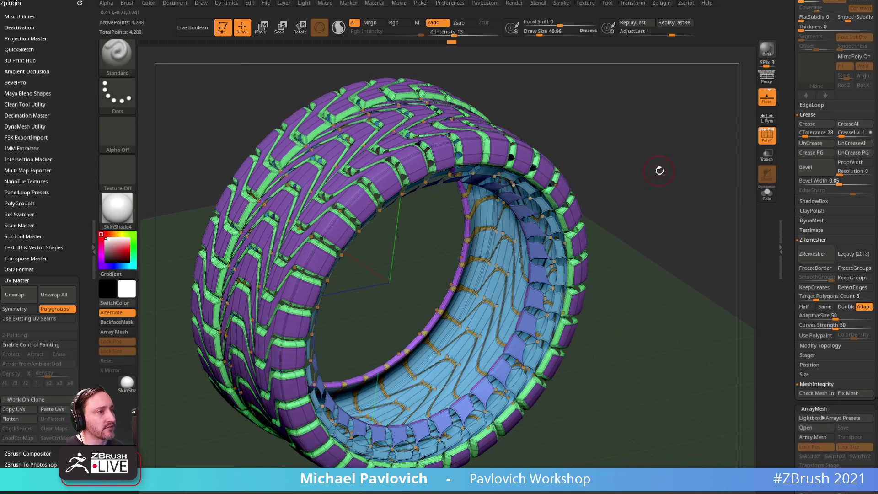
- Turn off dynamic subdivision, weld the tire's points and run Fix Mesh again
key(shift+d)
drag(653, 172, 662, 177)
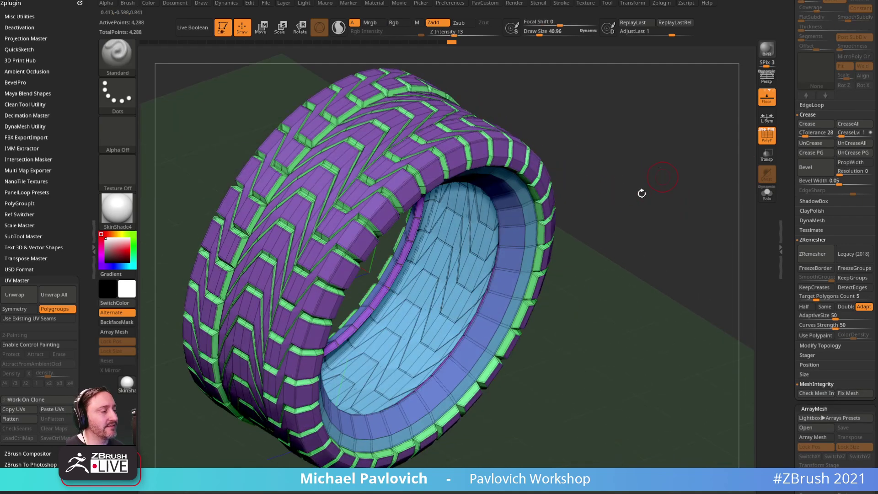
key(3)
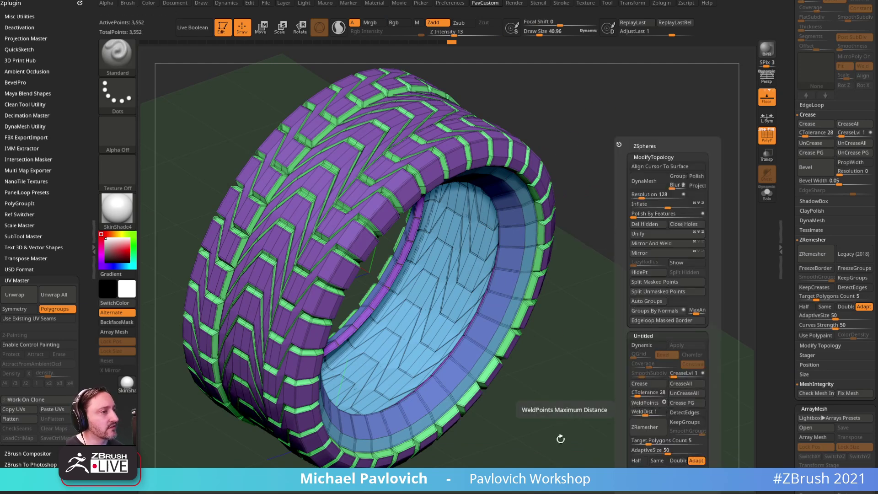
click(844, 393)
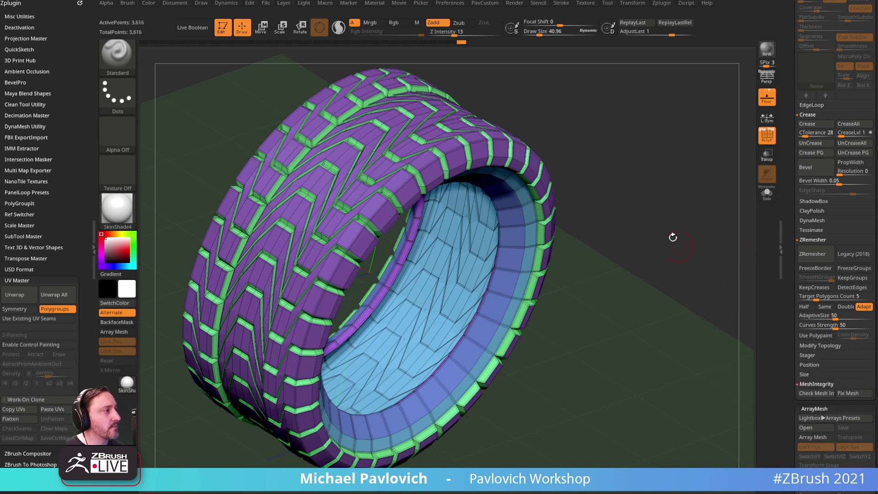
- Preview the tire without polyframes in dynamic subdivision, using crease level 2 and smooth subdivision level 3
key(d)
drag(657, 194, 686, 177)
click(767, 136)
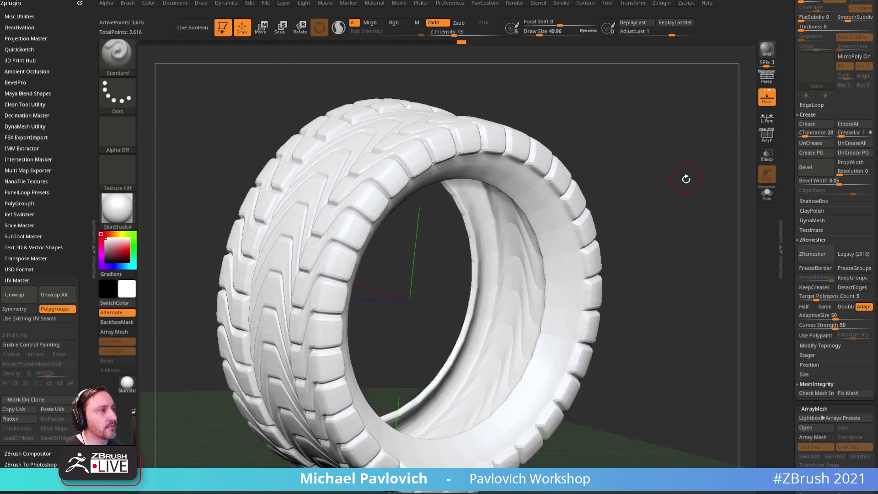
key(space)
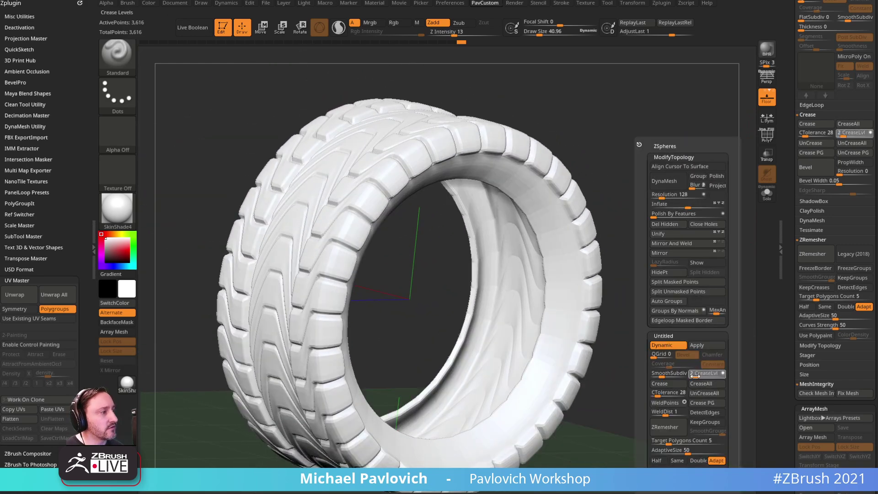
click(667, 374)
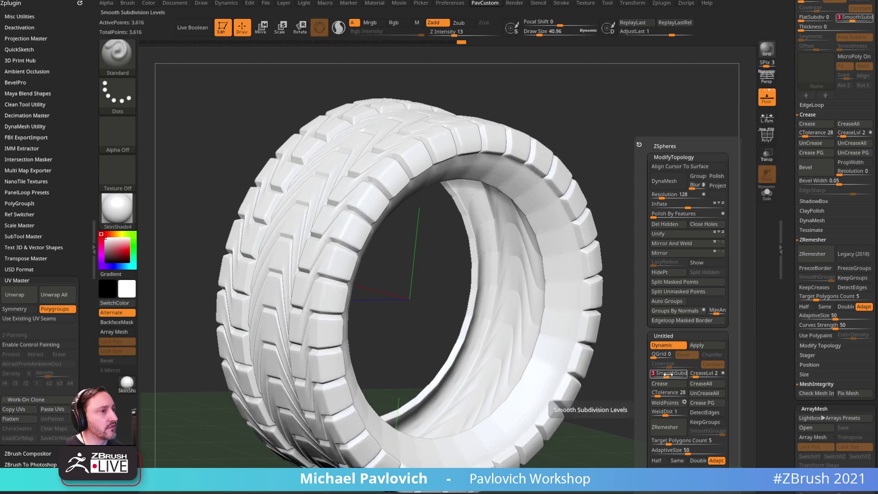
drag(580, 378, 661, 164)
- Try mirroring the tire, undo it and apply Mirror And Weld instead
key(2)
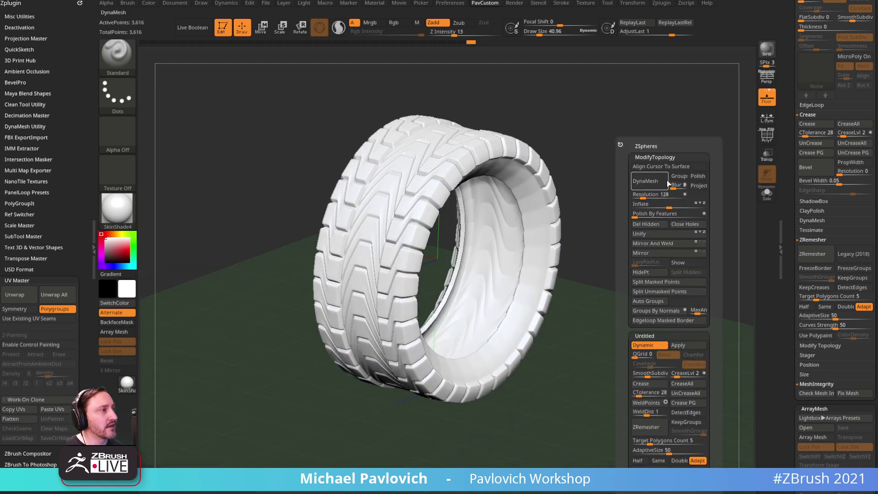
click(650, 254)
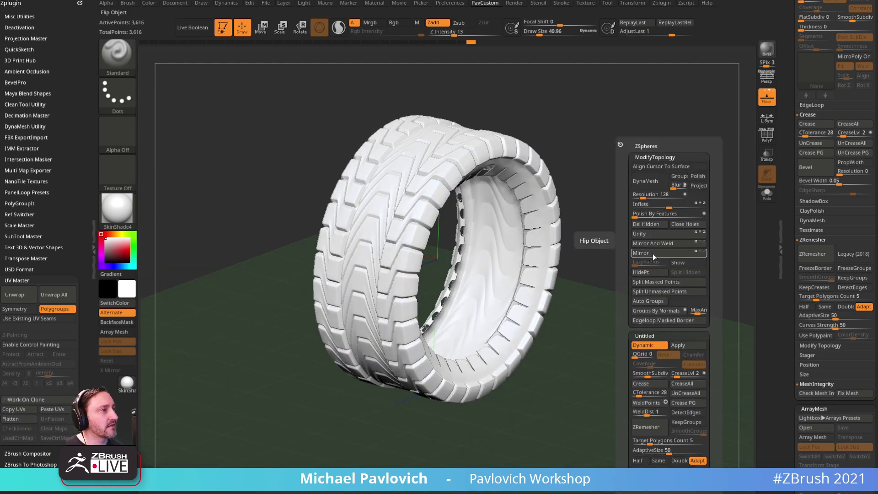
key(ctrl+z)
click(656, 244)
drag(603, 166, 538, 187)
drag(661, 152, 573, 157)
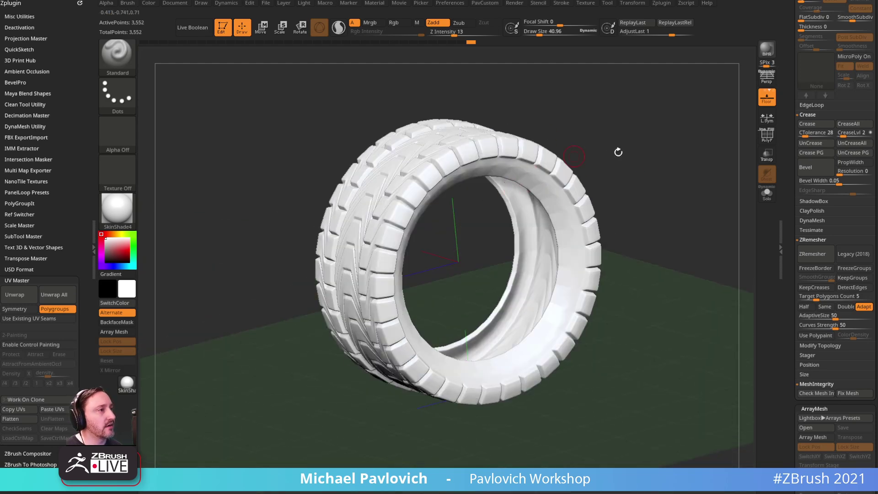
- Show polyframes without dynamic subdivision, isolate and restore part of the tire, and uncrease all of its edges
click(771, 137)
key(shift+d)
mouse_move(672, 147)
alt+mouse_down()
mouse_move(646, 161)
mouse_move(701, 167)
mouse_move(677, 212)
mouse_move(692, 163)
mouse_move(686, 173)
alt+mouse_up()
ctrl+shift+click(547, 233)
ctrl+shift+click(688, 192)
key(space)
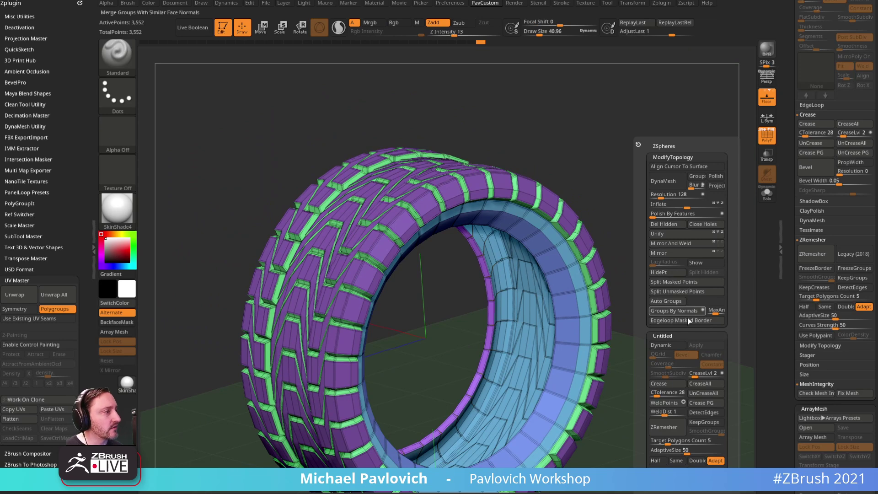
click(698, 393)
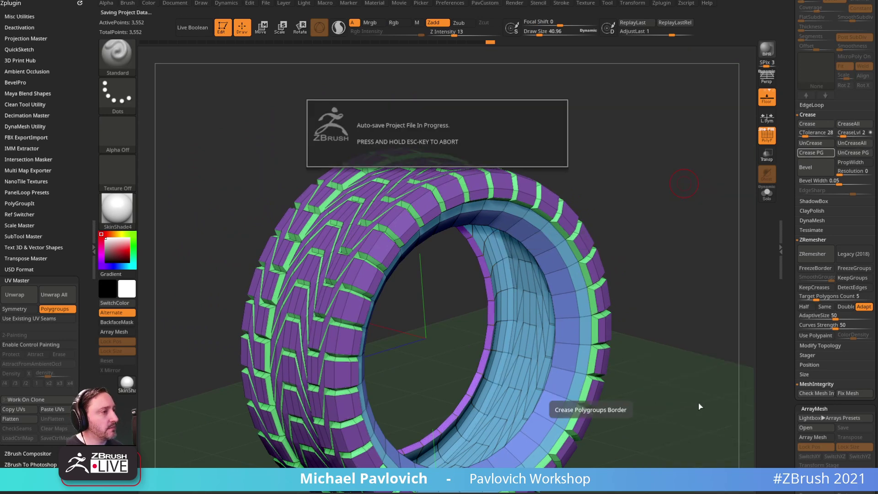
- Weld the tire's points and check the uncreased mesh from several angles
drag(594, 130, 694, 157)
key(space)
click(668, 404)
key(space)
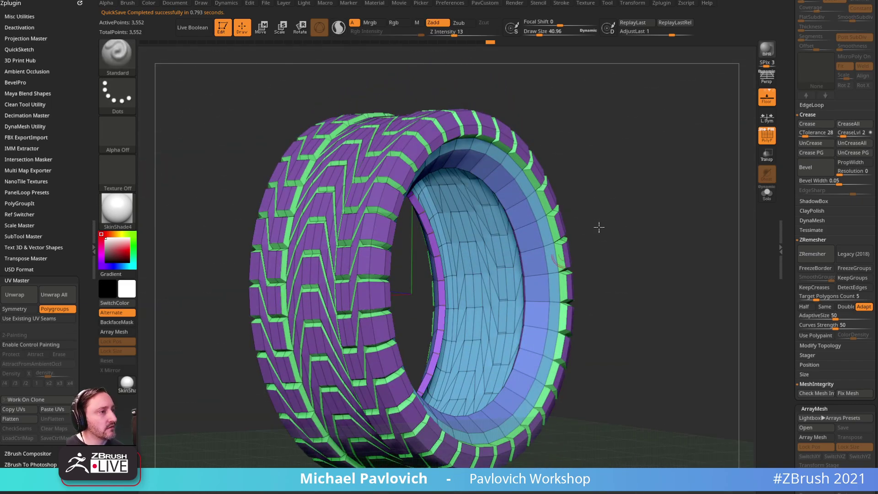
drag(608, 204, 578, 213)
shift+drag(599, 125, 446, 251)
mouse_move(503, 196)
mouse_down()
mouse_move(637, 161)
mouse_move(629, 133)
mouse_up()
- Turn on radial symmetry about the X axis and adjust its radial count for the tire
click(635, 4)
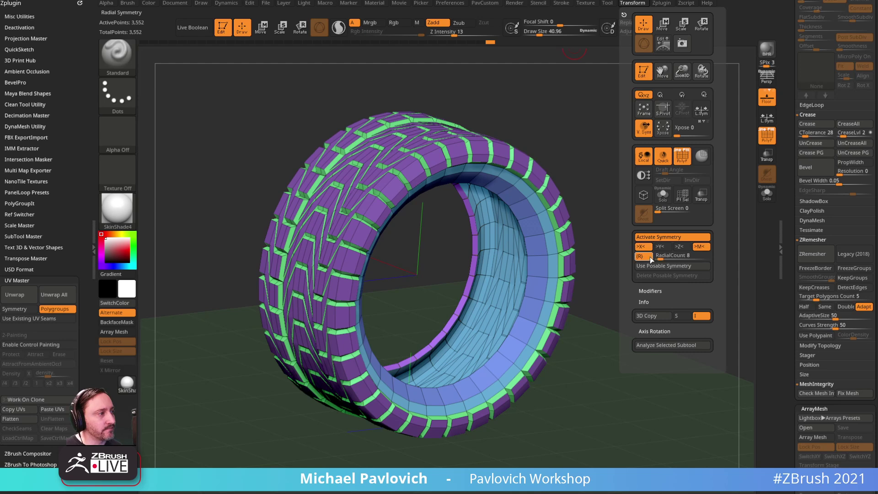
key(2)
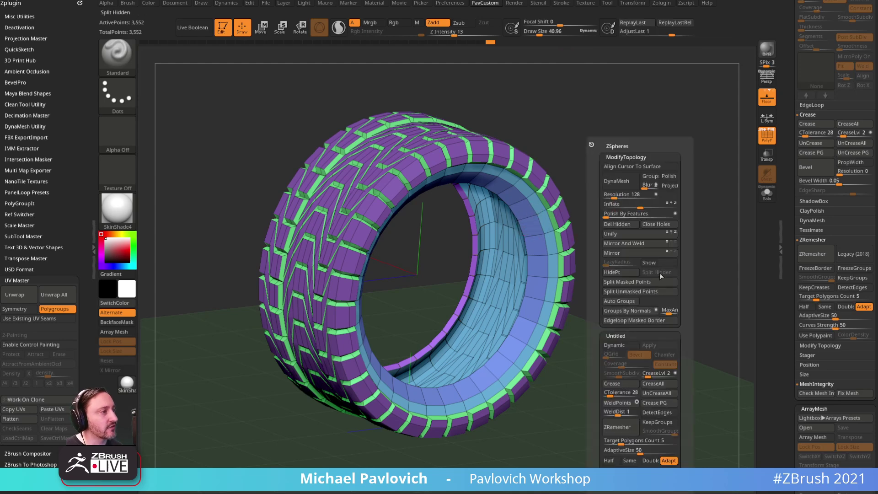
click(638, 4)
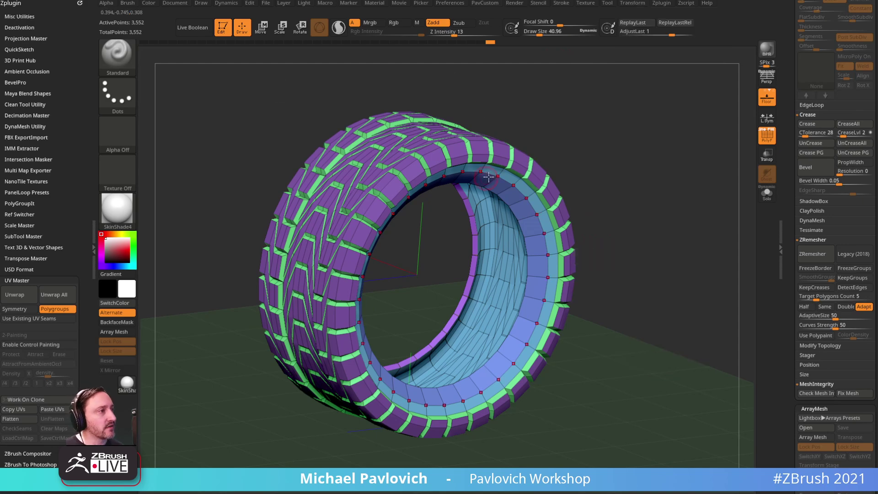
shift+drag(597, 142, 658, 146)
- Turn on dynamic subdivision, check the tire's mesh integrity and run Fix Mesh
key(2)
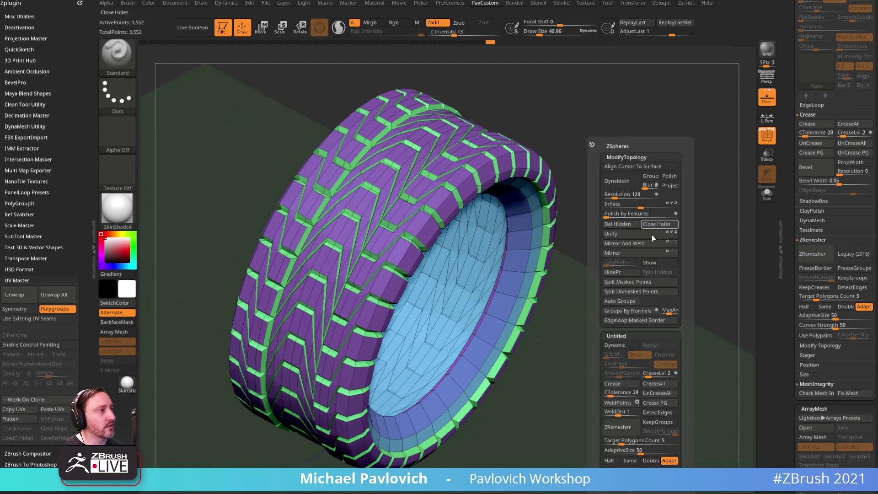
click(615, 345)
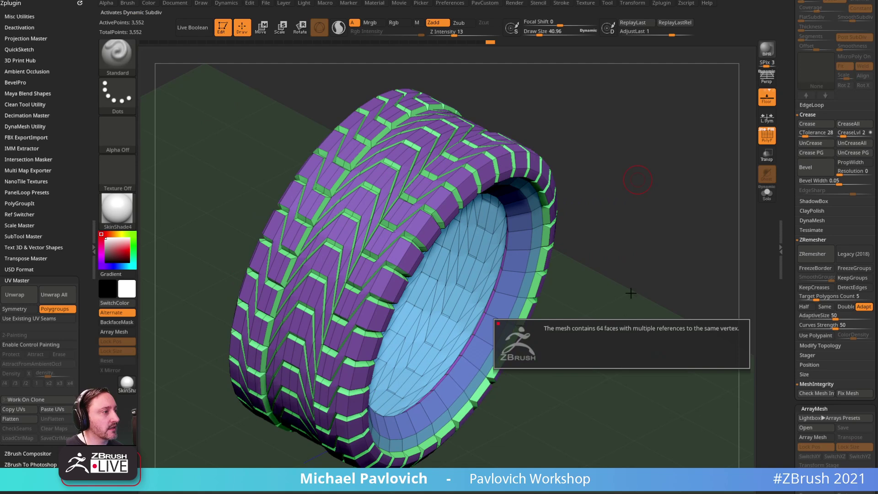
click(803, 395)
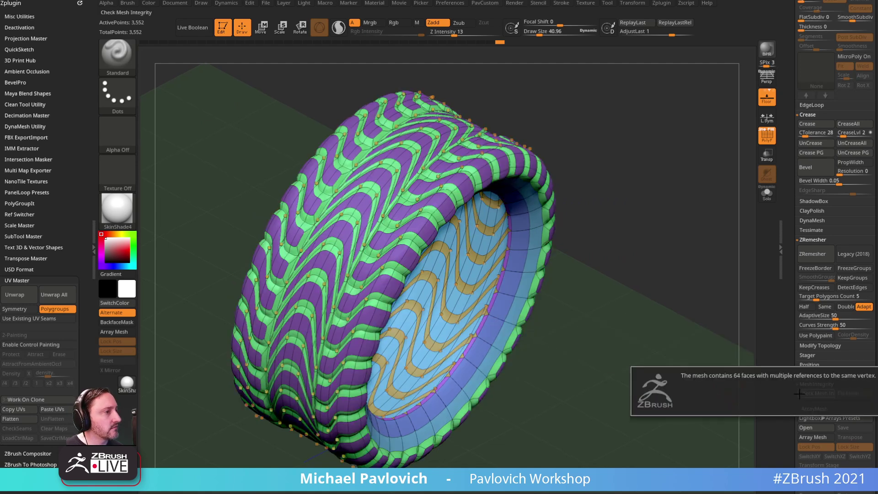
click(851, 393)
drag(685, 345, 689, 337)
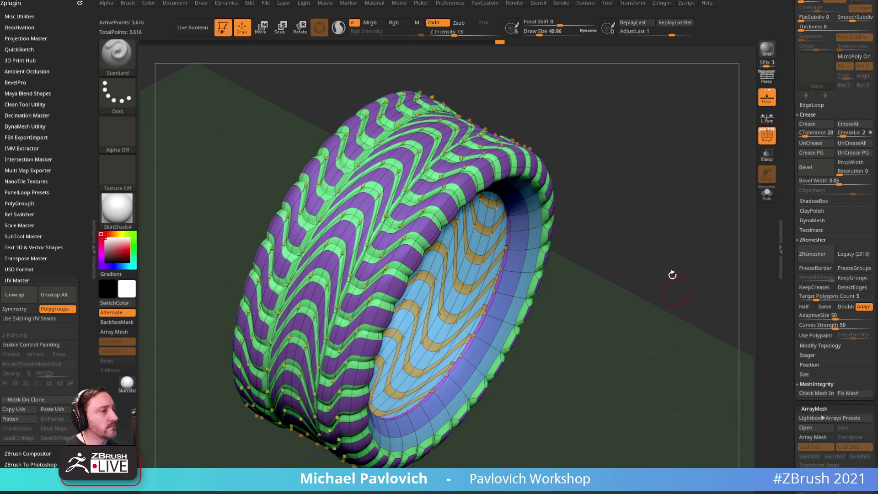
- Weld the repaired tire's points, inspect the smoothed result and turn off dynamic subdivision
key(space)
click(661, 405)
drag(584, 316, 668, 190)
key(space)
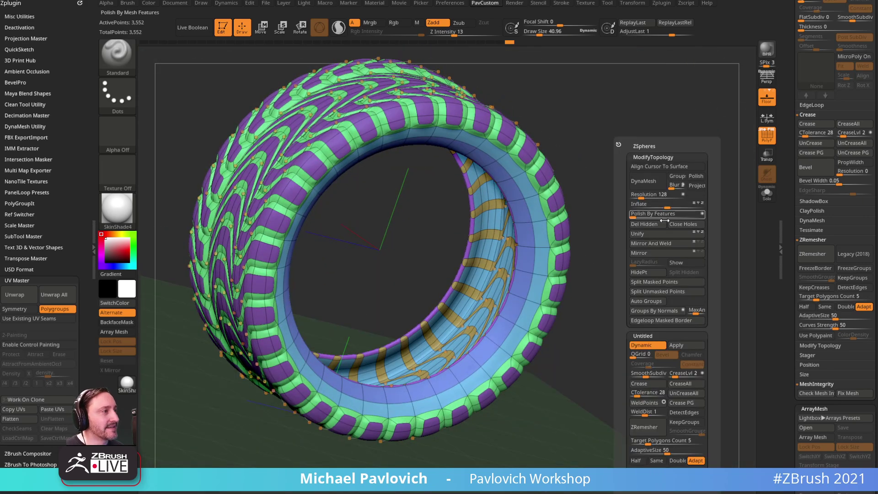
mouse_move(626, 89)
alt+mouse_down()
mouse_move(661, 219)
mouse_move(624, 177)
mouse_move(641, 180)
mouse_move(567, 178)
alt+mouse_up()
key(d)
key(shift+d)
- Switch to the ZModeler brush and set its edge action to Crease
key(b)
key(z)
key(m)
key(space)
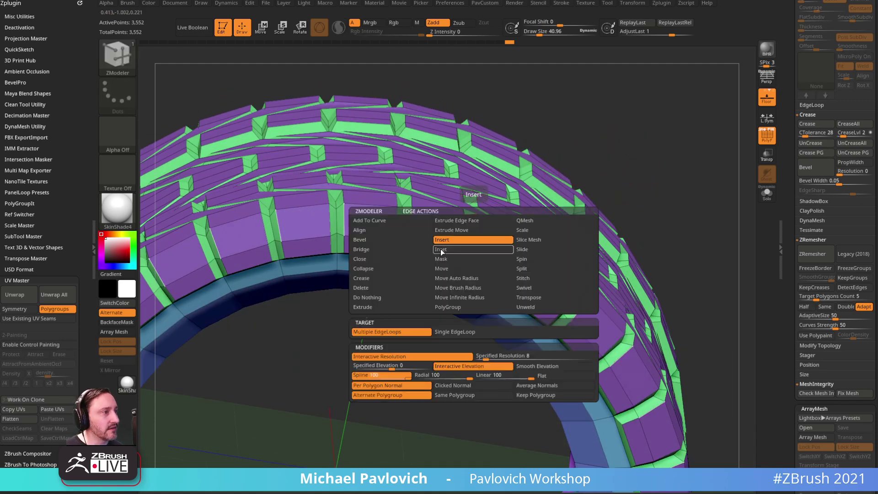
click(377, 278)
- Crease the edges outlining the outer shoulder tread blocks around the tire
drag(623, 162, 569, 123)
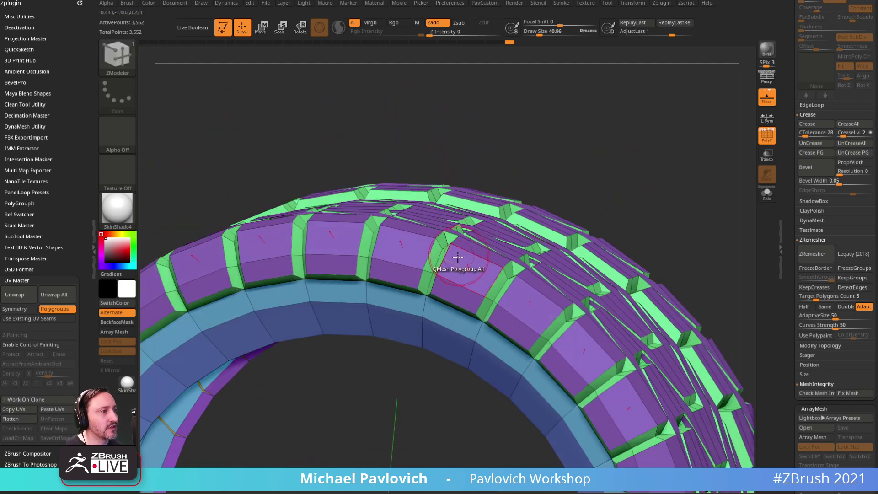
drag(425, 165, 438, 234)
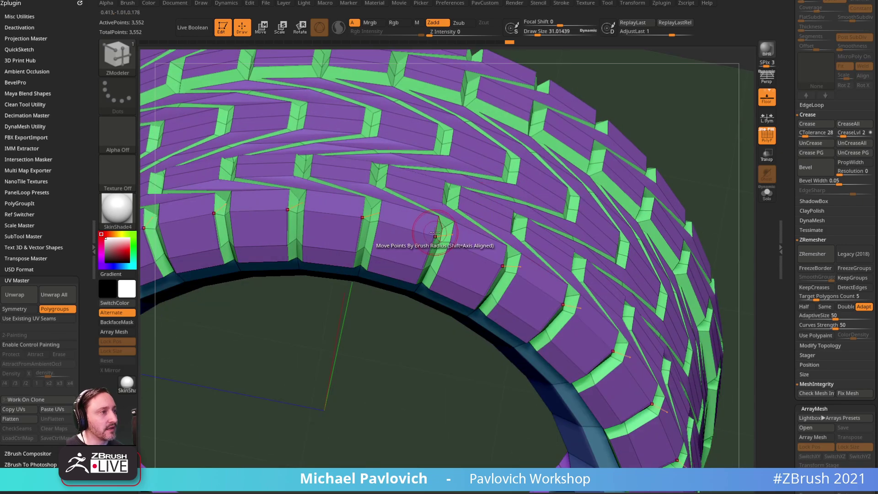
drag(613, 53, 586, 122)
alt+drag(327, 406, 332, 405)
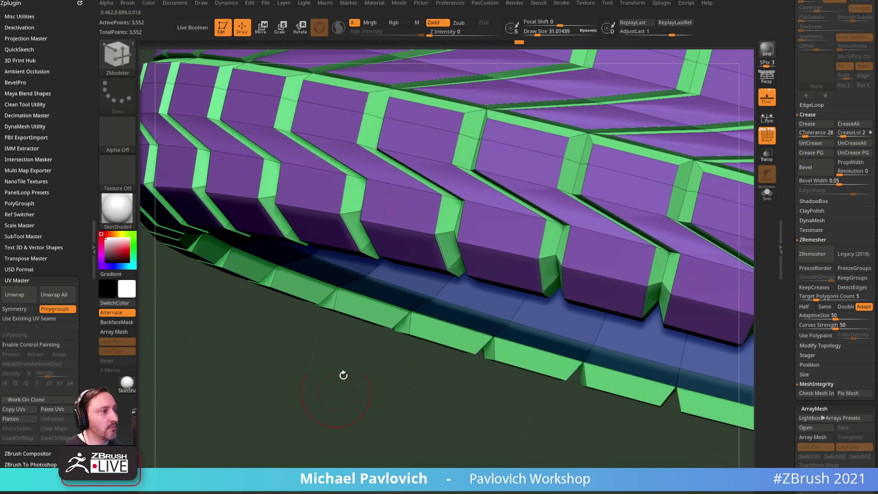
click(440, 216)
click(415, 175)
click(361, 125)
click(348, 88)
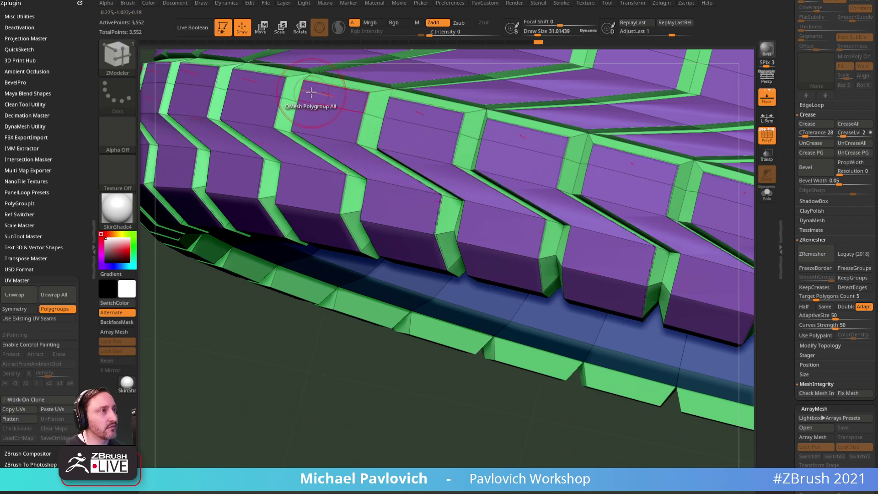
- Crease the remaining side edges of the shoulder blocks where they meet the tread grooves
drag(226, 393, 222, 360)
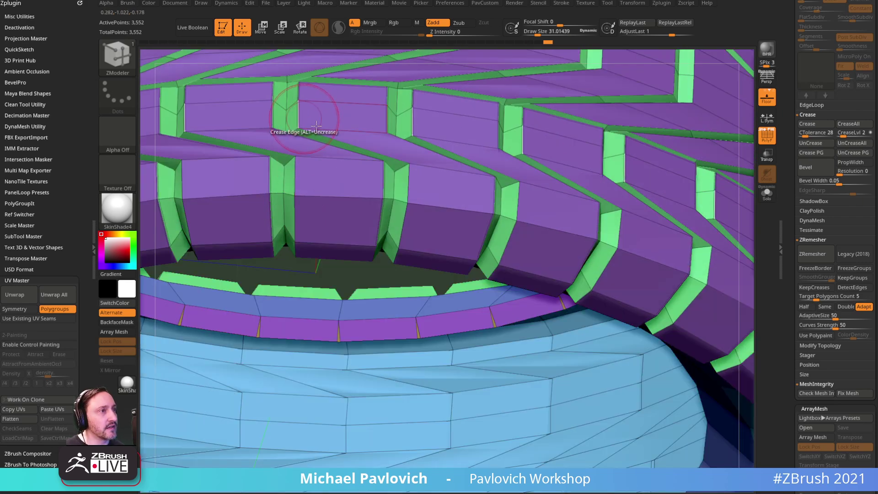
click(407, 185)
right_drag(423, 183, 492, 71)
click(405, 190)
click(421, 211)
right_drag(663, 142, 649, 110)
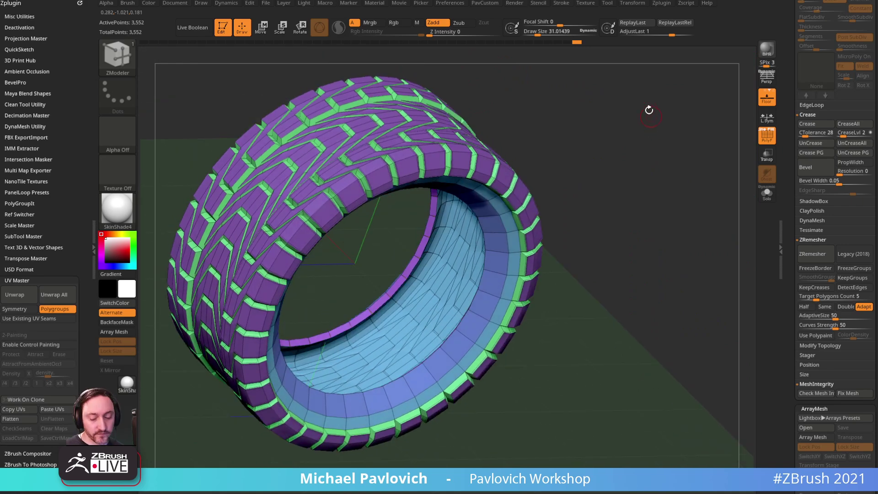
- Turn on dynamic subdivision, hide the polyframe and inspect the smoothed creased tread from both sides
key(d)
key(shift+f)
right_drag(676, 139, 427, 166)
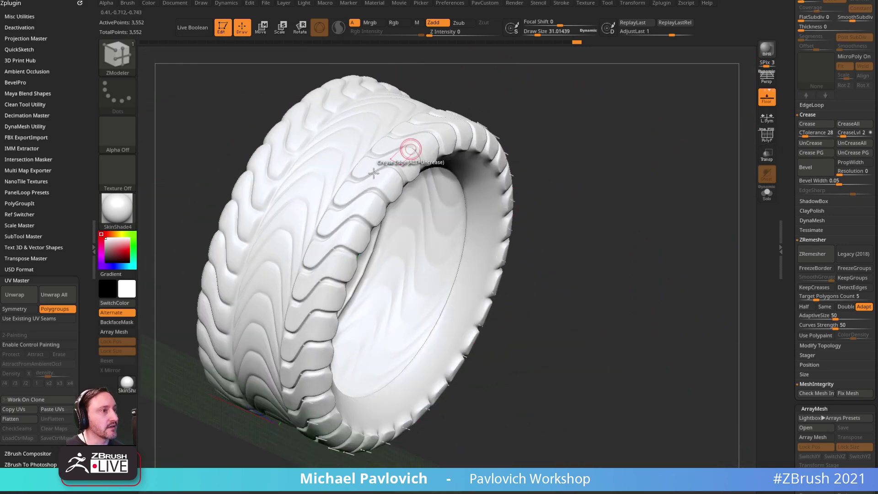
right_drag(607, 157, 613, 180)
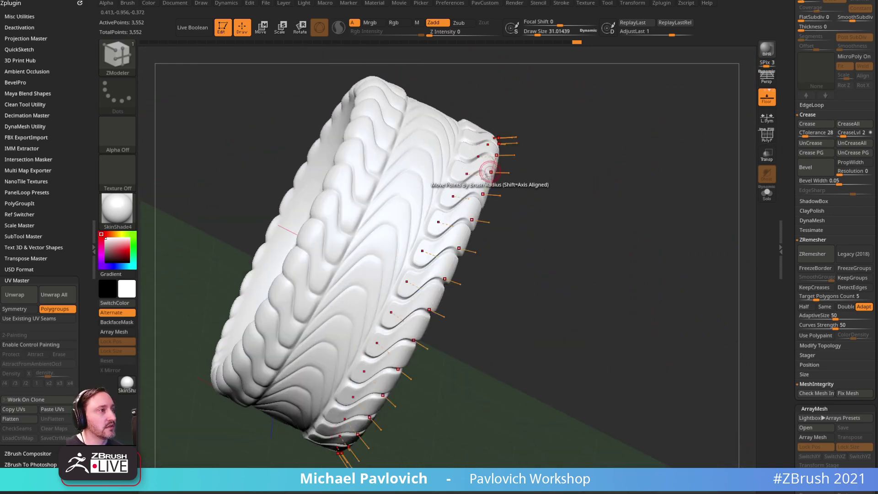
- Try adding Y-axis symmetry to the radial X symmetry and turn it back off
click(631, 3)
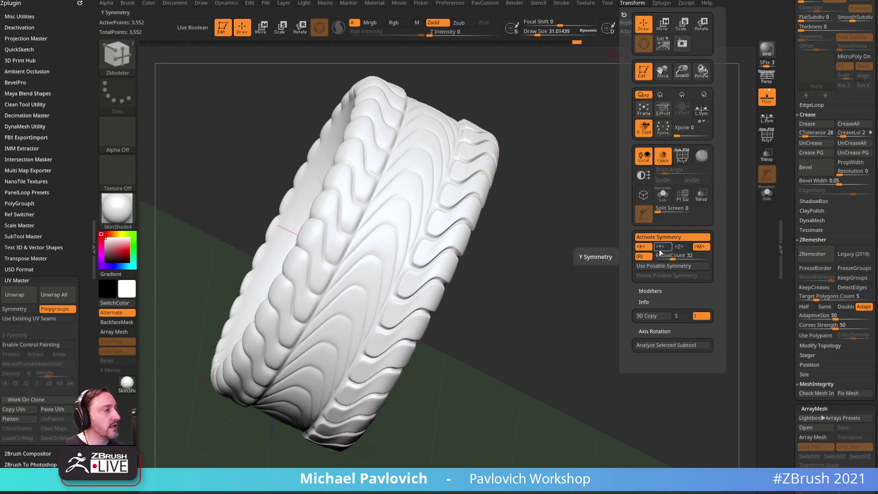
click(686, 248)
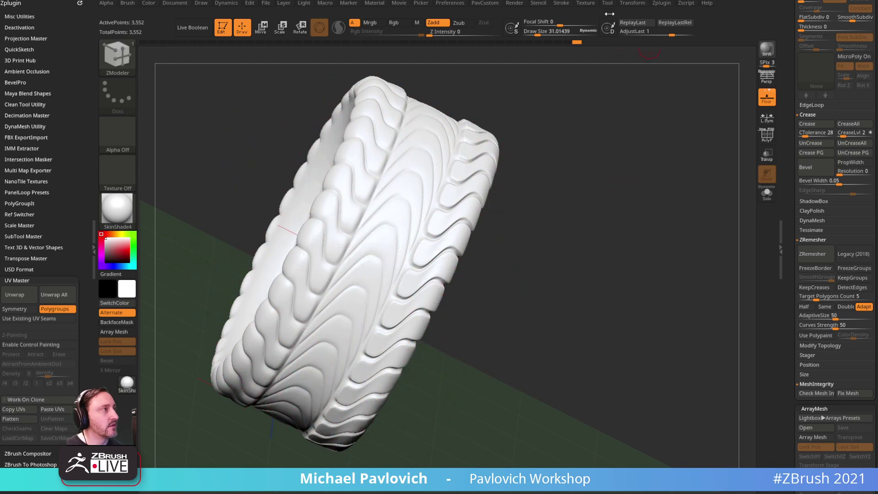
click(585, 3)
click(632, 3)
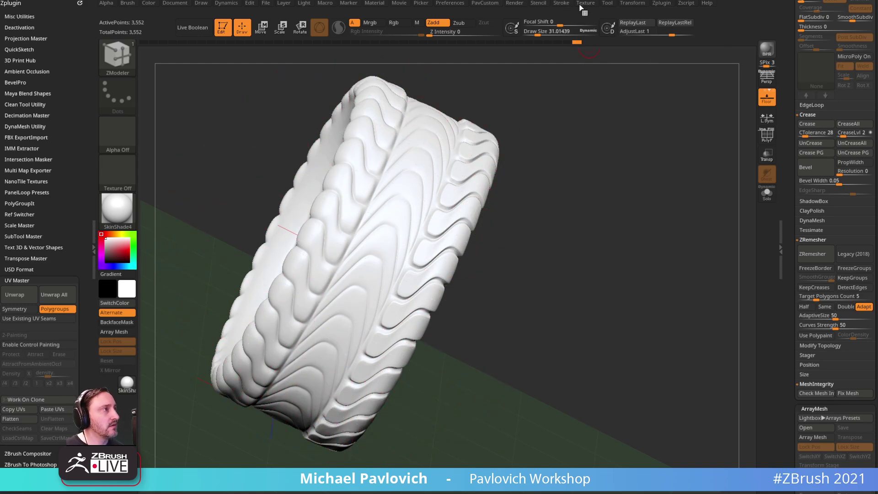
click(559, 5)
click(633, 4)
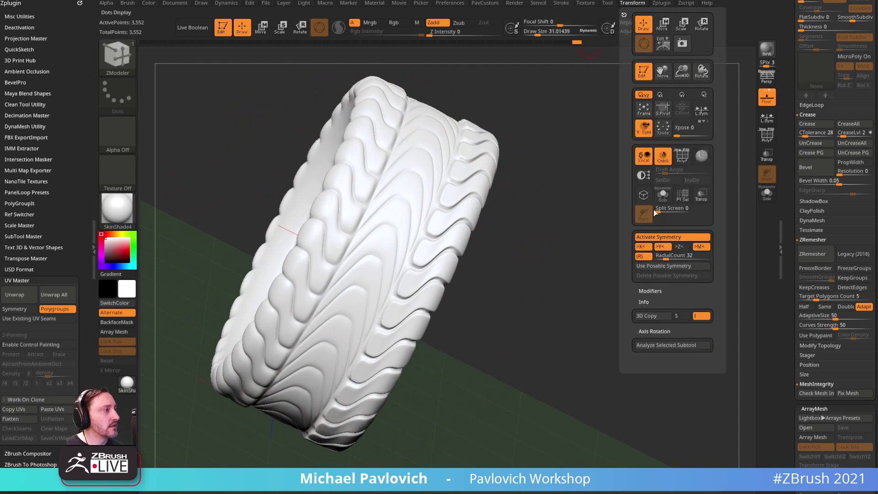
click(660, 248)
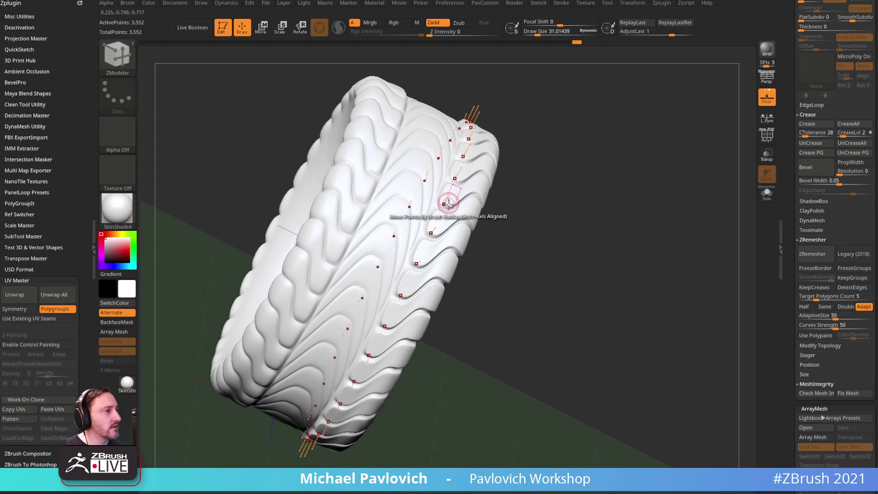
- Try Mirror And Weld on the tire to copy the creases to the other side, and undo it
shift+drag(506, 198, 623, 212)
drag(532, 192, 659, 195)
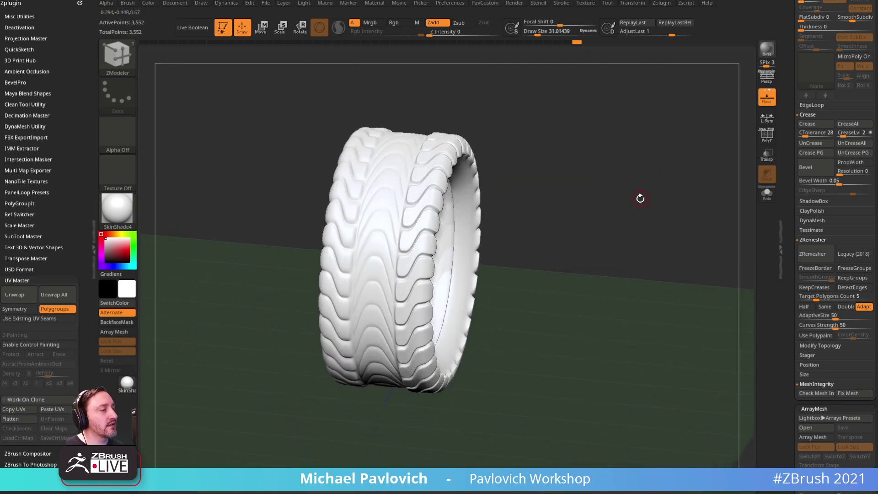
key(2)
click(628, 245)
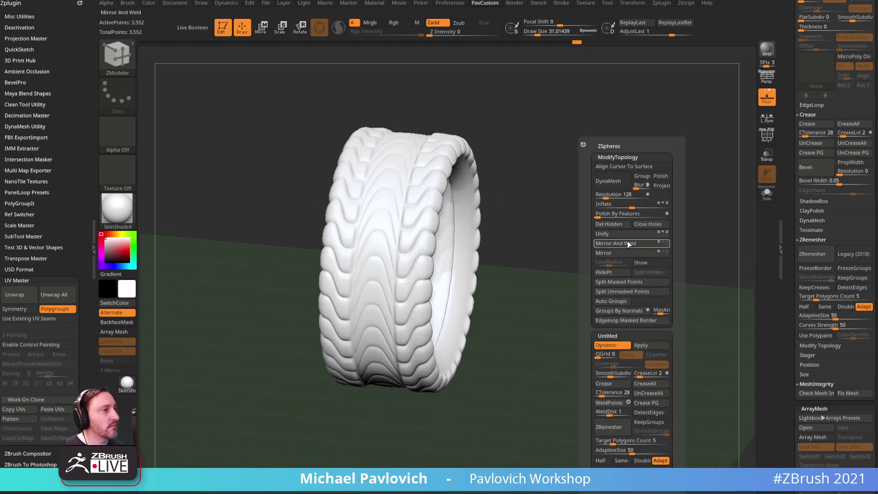
key(ctrl+z)
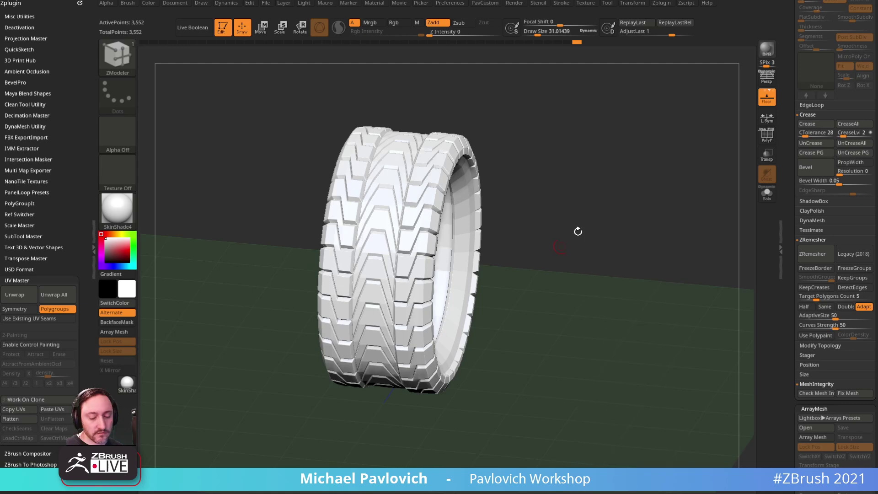
- Try flipping the tire with Mirror before running Mirror And Weld, check the sidewall and undo the changes
key(d)
key(2)
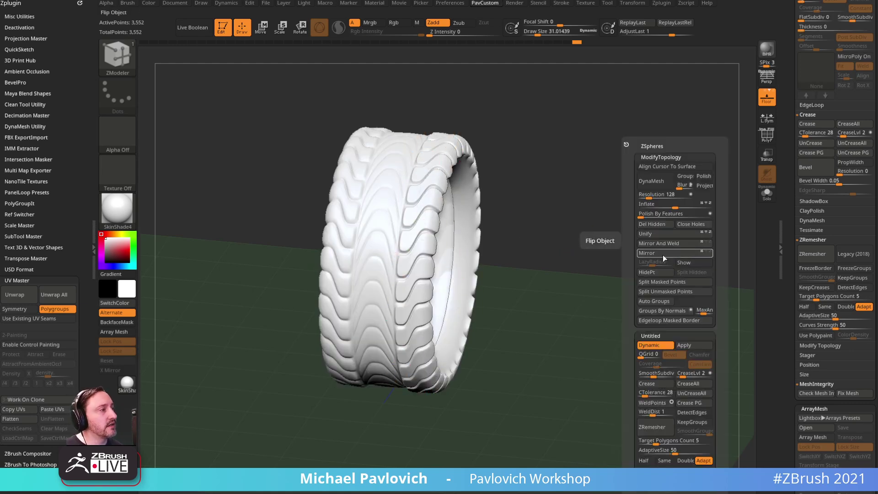
click(665, 253)
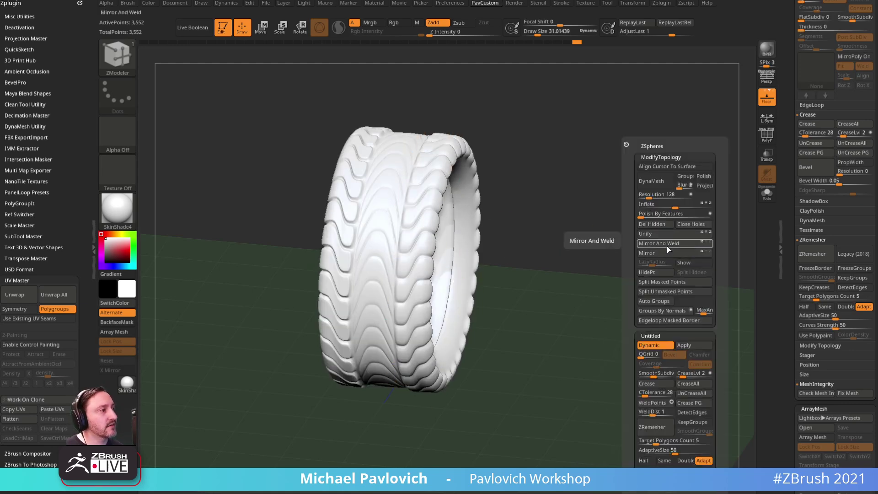
click(667, 246)
drag(588, 138, 563, 125)
key(ctrl+z)
key(ctrl+z)
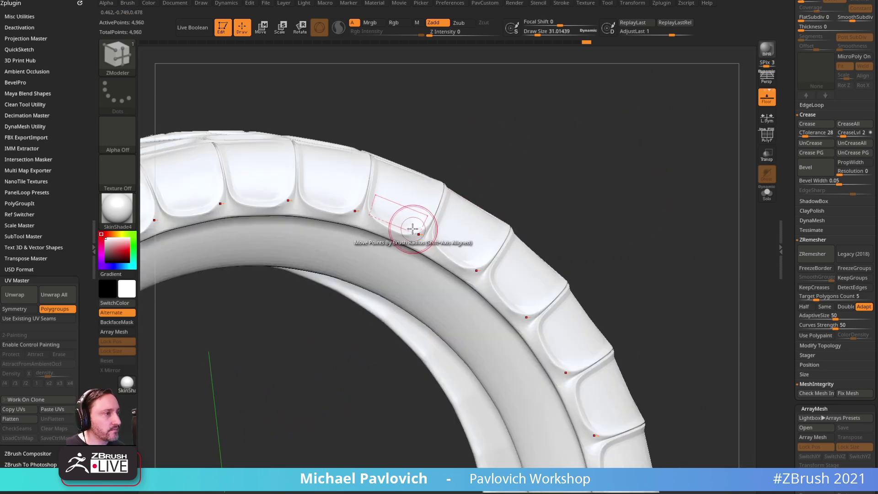
key(ctrl+shift+z)
key(shift+d)
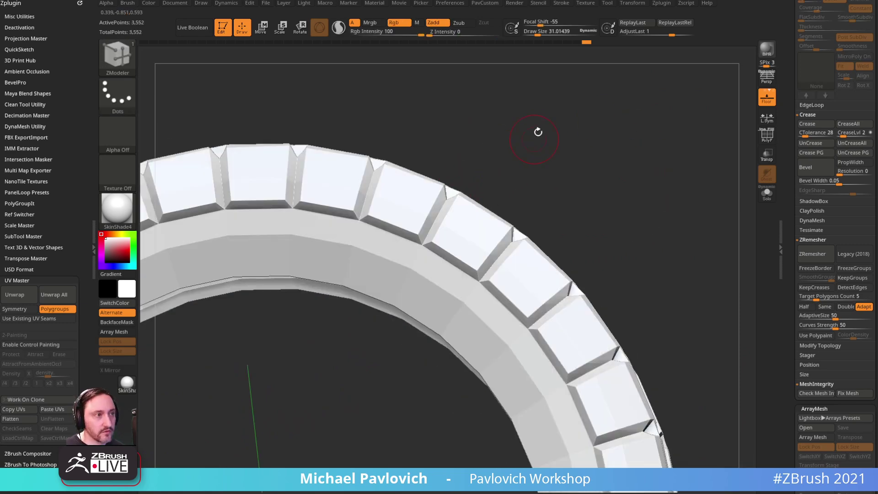
- Show the polyframe without subdivision and examine the edges of the shoulder blocks and tread grooves
key(d)
key(shift+d)
alt+drag(533, 138, 657, 143)
click(767, 136)
drag(594, 141, 558, 157)
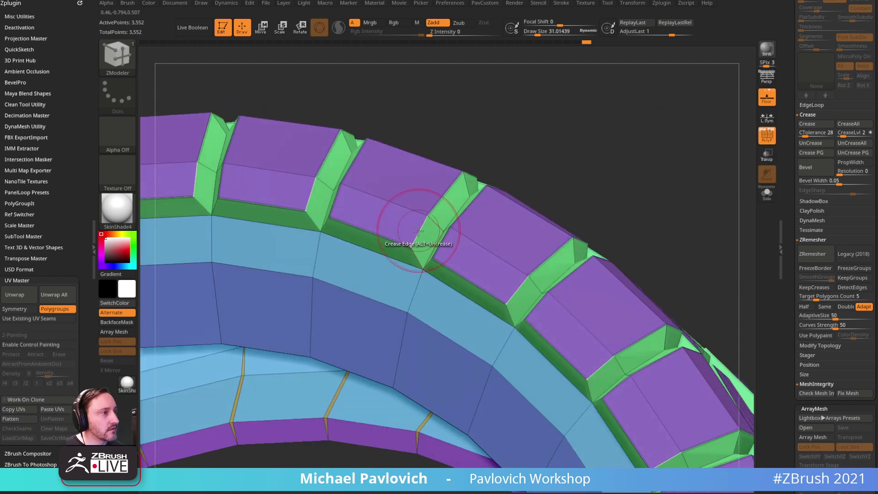
drag(556, 131, 383, 254)
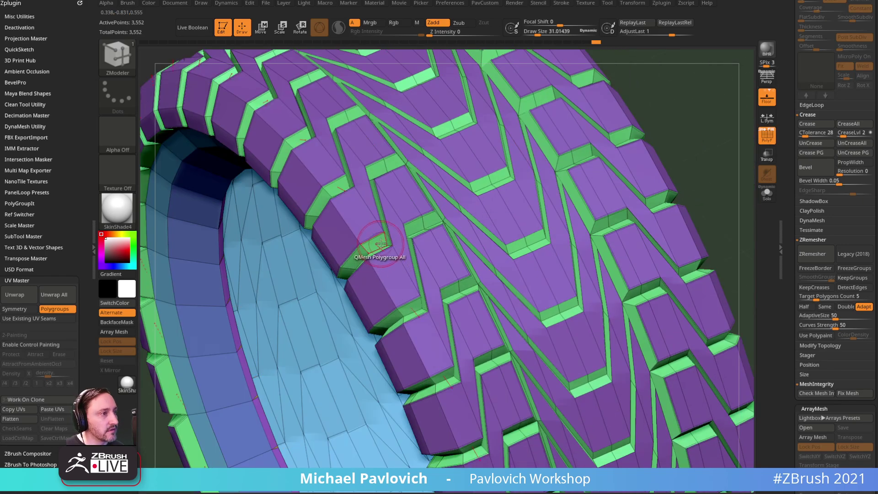
alt+drag(714, 96, 407, 248)
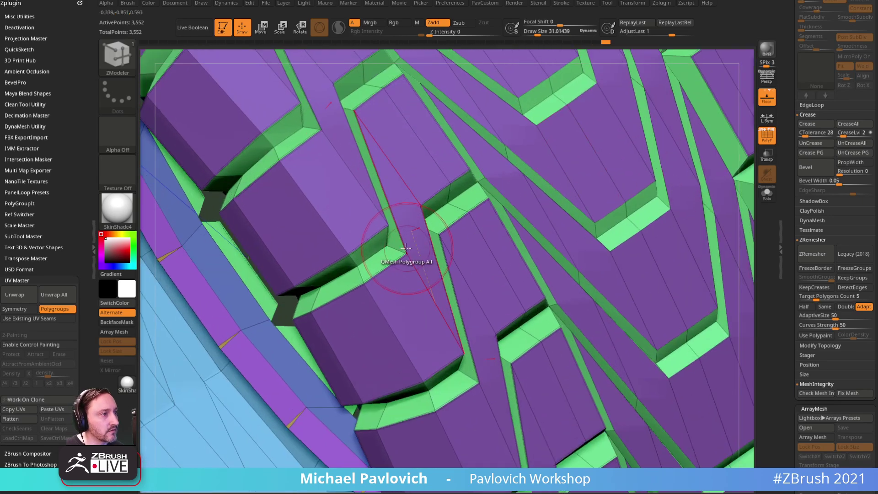
- Hide the polyframe and review the whole tire with dynamic subdivision
key(f)
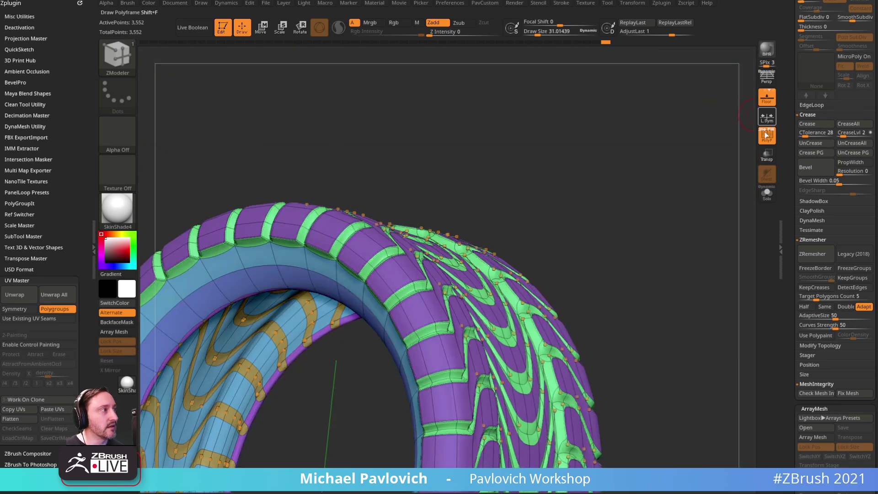
click(766, 135)
mouse_move(658, 139)
mouse_down()
mouse_move(684, 159)
mouse_move(599, 155)
mouse_move(650, 98)
mouse_up()
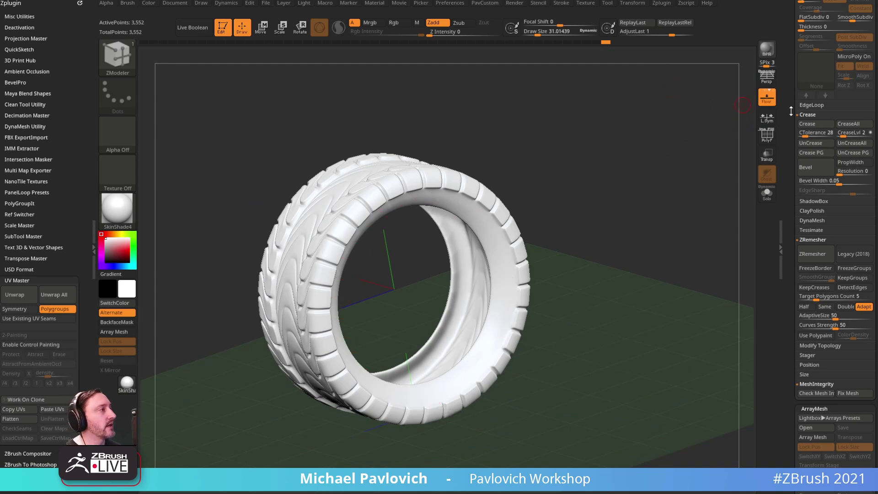
- Switch to the Cylinder3D primitive, convert it to a PolyMesh3D and view it straight from the side
scroll(789, 329, up, 10)
click(819, 107)
click(542, 231)
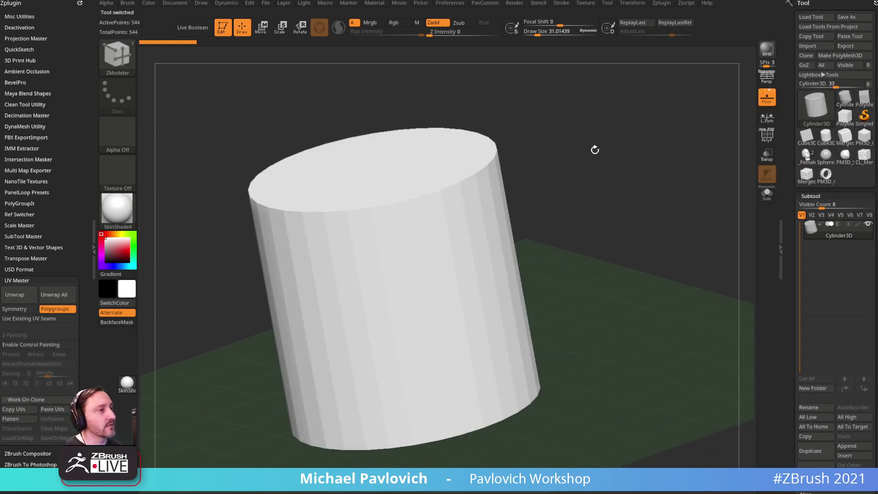
click(767, 135)
click(833, 56)
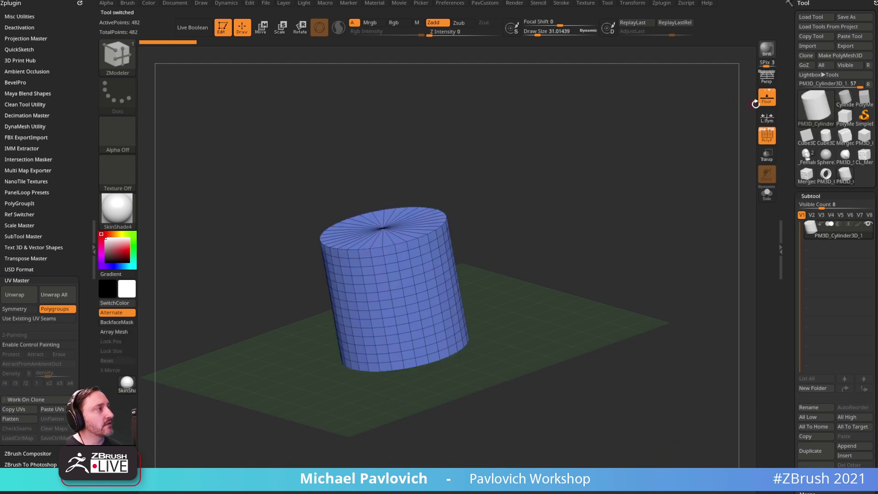
shift+drag(652, 127, 732, 137)
click(767, 136)
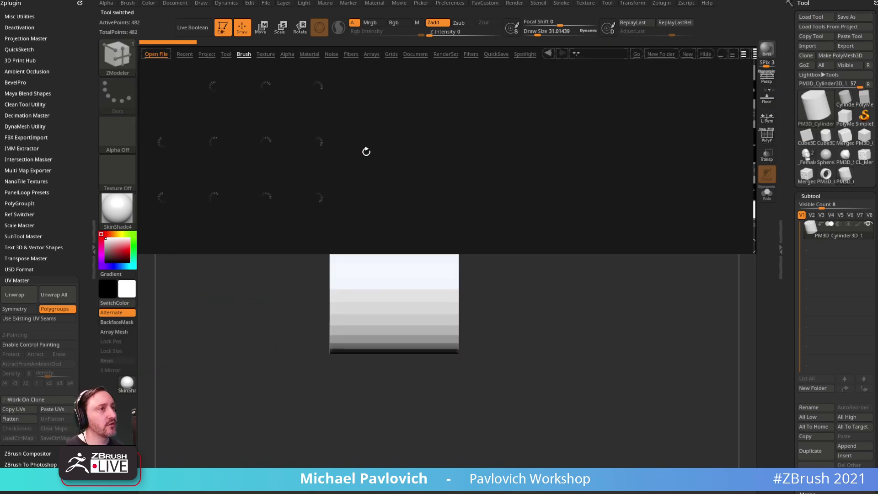
- Load the BM_2Tires_IMM brush from the Lightbox brush library
click(244, 54)
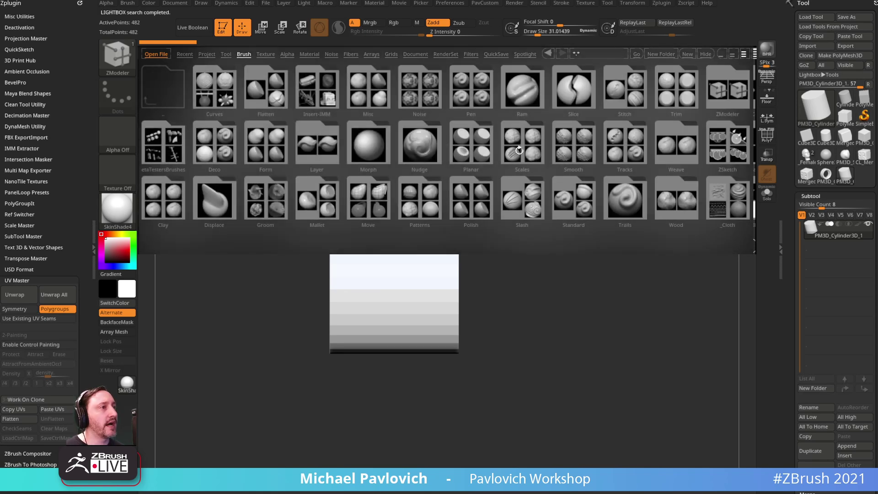
drag(518, 149, 442, 152)
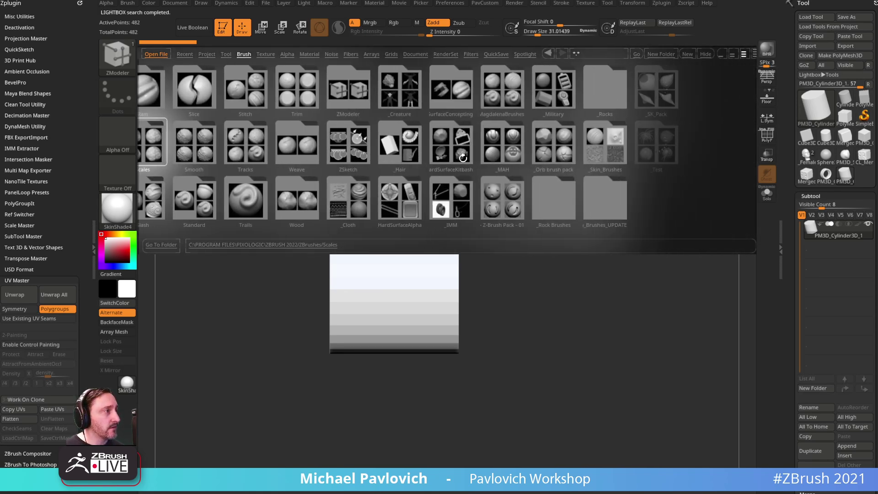
double_click(482, 165)
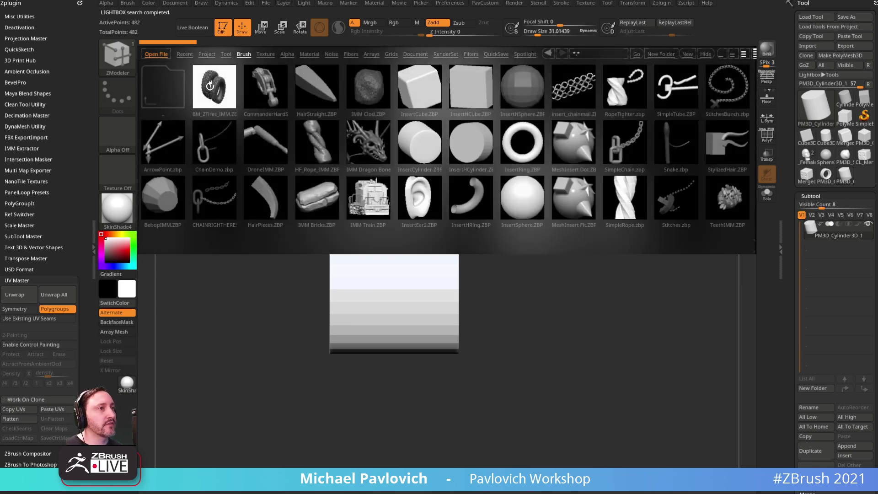
double_click(223, 99)
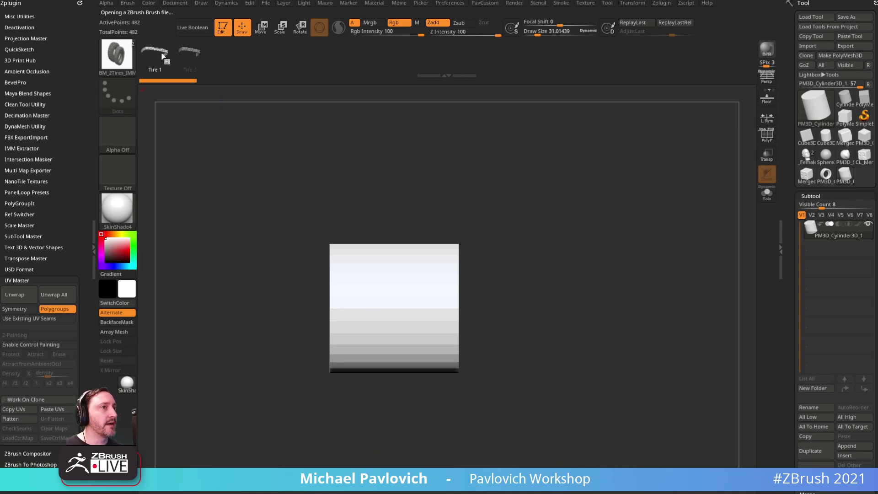
- Enlarge the draw size to about 116 and draw the Tire 1 curve around the middle of the cylinder
alt+drag(530, 232, 515, 199)
key(s)
drag(395, 275, 406, 275)
alt+drag(487, 260, 488, 210)
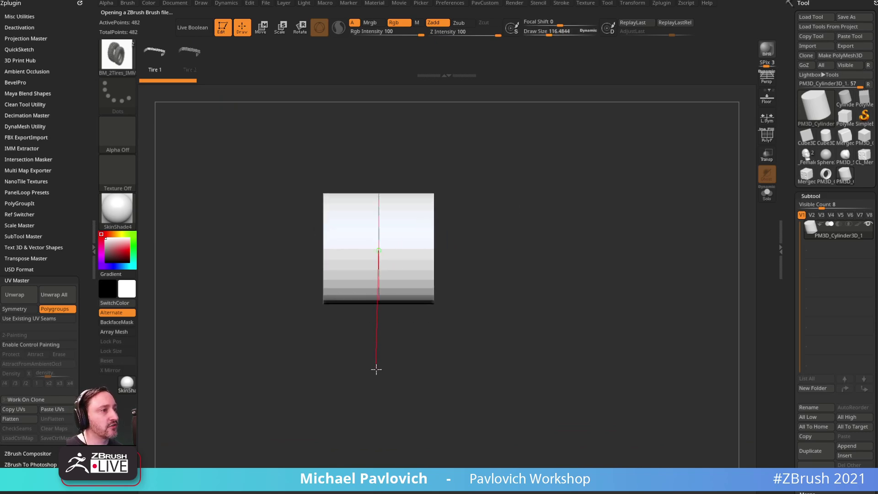
drag(378, 376, 378, 376)
- Show the polyframe and examine the inserted tire's topology from several angles
mouse_move(633, 269)
mouse_down()
mouse_move(604, 255)
mouse_move(623, 256)
mouse_move(639, 237)
mouse_move(642, 244)
mouse_up()
click(767, 136)
drag(673, 176, 696, 183)
mouse_move(609, 179)
mouse_down()
mouse_move(637, 165)
mouse_move(601, 159)
mouse_up()
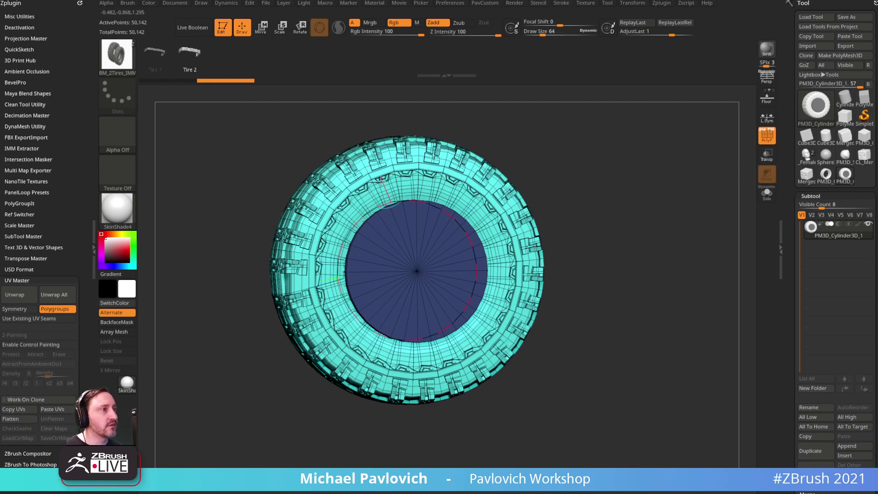
- Lower the Z Intensity to 39 and update the tire curve to change how thickly the tire wraps the cylinder
drag(540, 183, 487, 170)
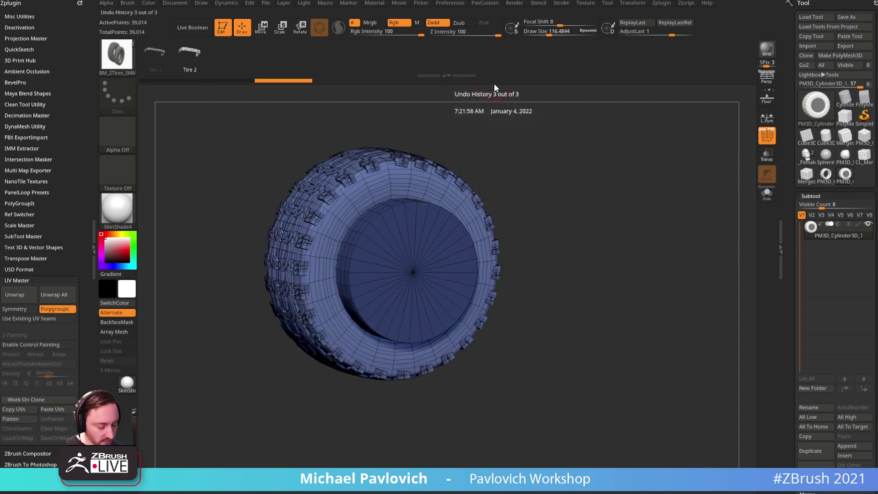
drag(472, 33, 471, 33)
drag(476, 143, 506, 151)
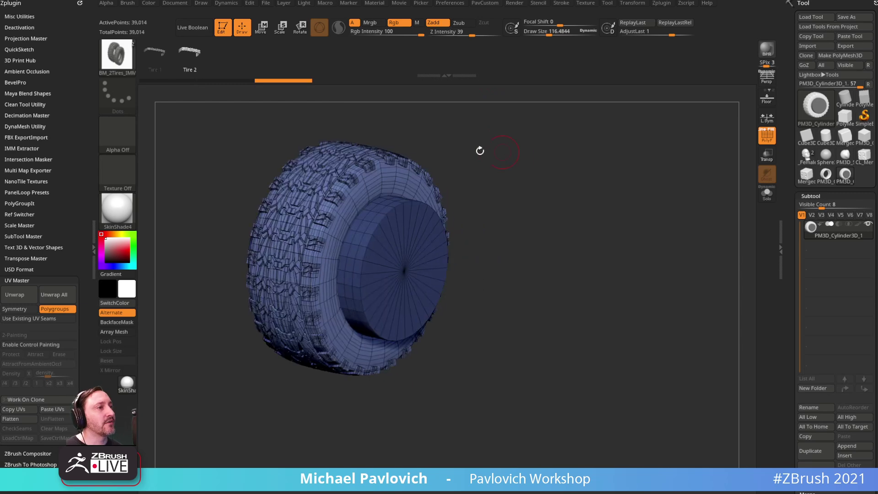
click(343, 193)
- Undo back to the bare cylinder and draw a new tire curve around its middle with Z Intensity 64
key(ctrl+z)
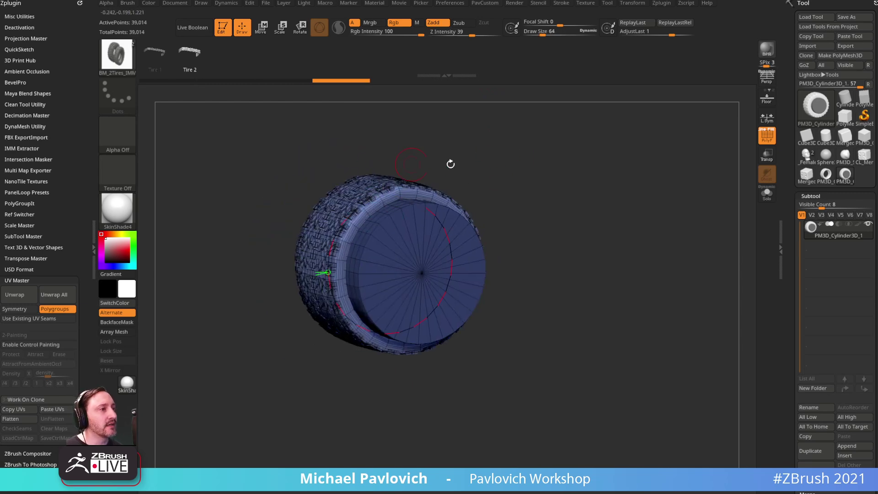
key(ctrl+z)
key(ctrl+z)
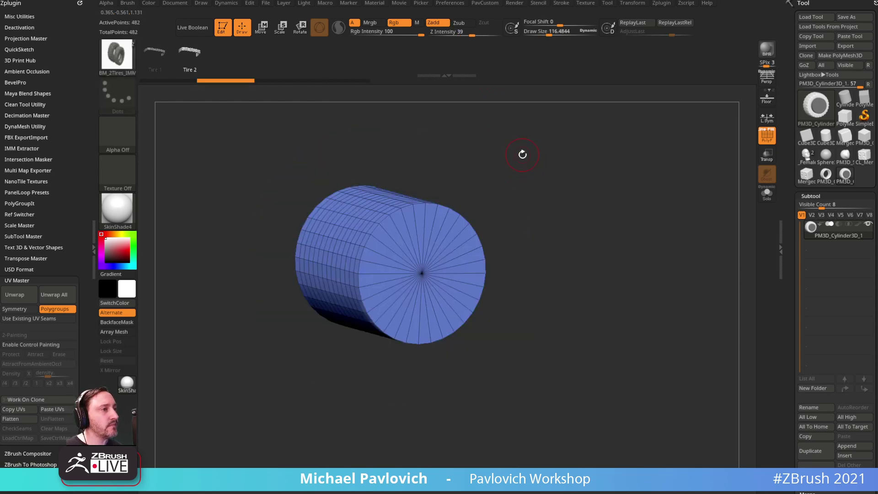
drag(512, 122, 531, 163)
drag(402, 381, 402, 382)
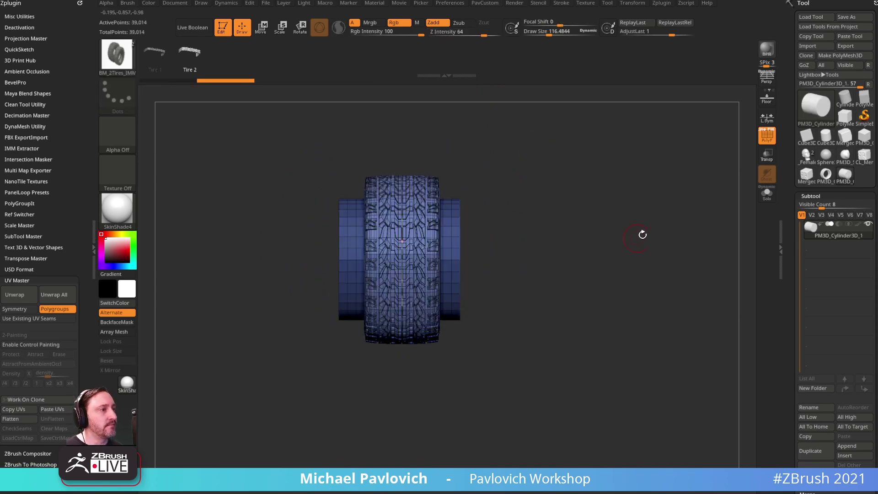
drag(634, 239, 530, 263)
- Undo the tire, mask half of the cylinder and extend the other half to stretch it into an elongated capsule shape
key(ctrl+z)
alt+drag(628, 183, 554, 220)
key(w)
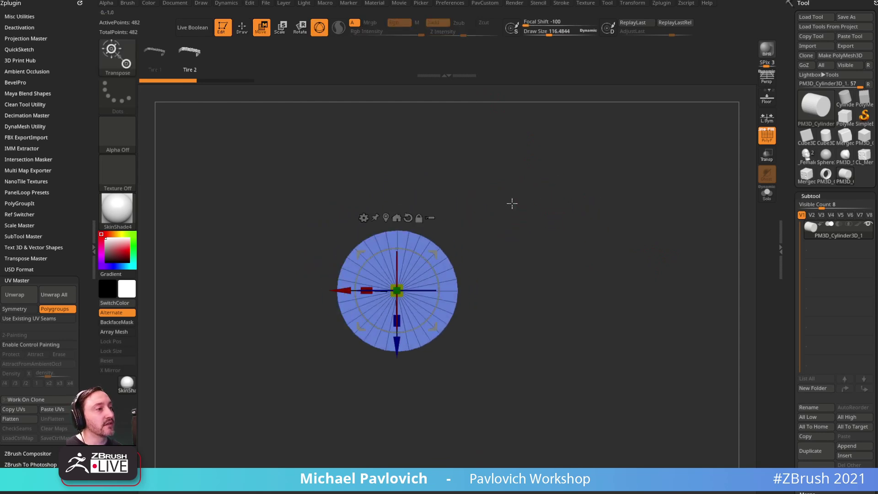
key(ctrl)
mouse_move(517, 252)
ctrl+mouse_down()
mouse_move(484, 294)
mouse_move(329, 294)
mouse_move(297, 256)
ctrl+mouse_up()
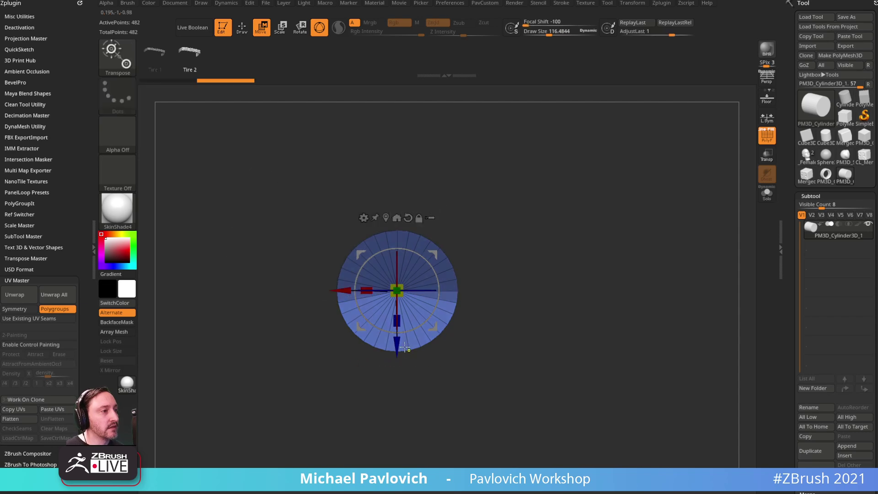
ctrl+click(446, 207)
drag(397, 346, 401, 243)
mouse_move(519, 196)
ctrl+mouse_down()
mouse_move(547, 211)
mouse_move(598, 204)
mouse_move(590, 215)
mouse_move(531, 208)
ctrl+mouse_up()
- Draw the tire curve around the middle of the elongated cylinder and inspect the result without the polyframe
key(q)
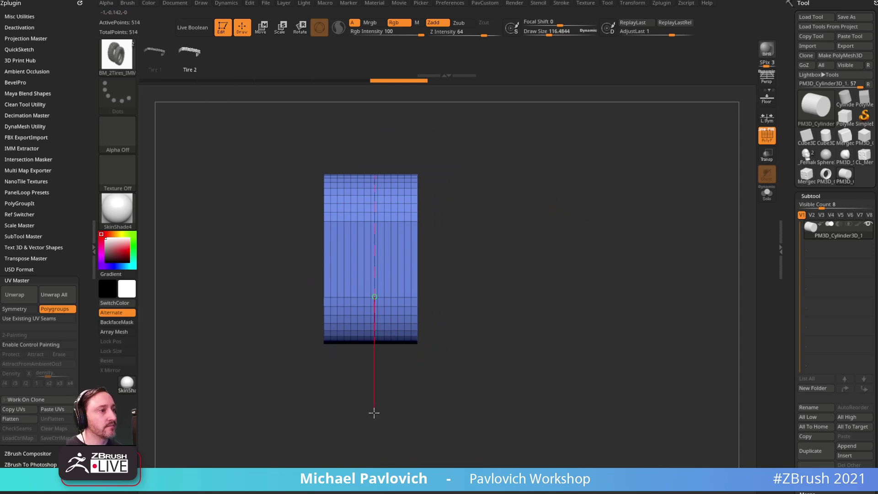
drag(374, 412, 374, 412)
mouse_move(576, 272)
mouse_down()
mouse_move(582, 241)
mouse_move(611, 233)
mouse_up()
click(767, 136)
drag(675, 194, 619, 172)
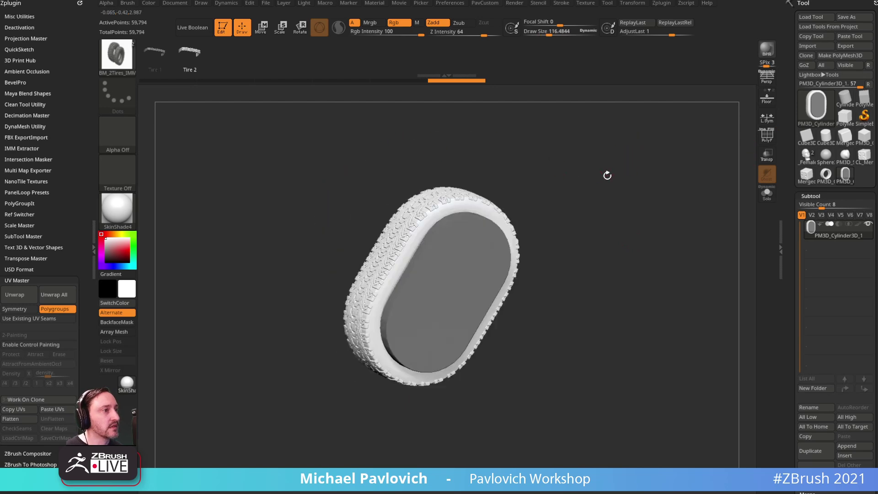
drag(579, 211, 644, 218)
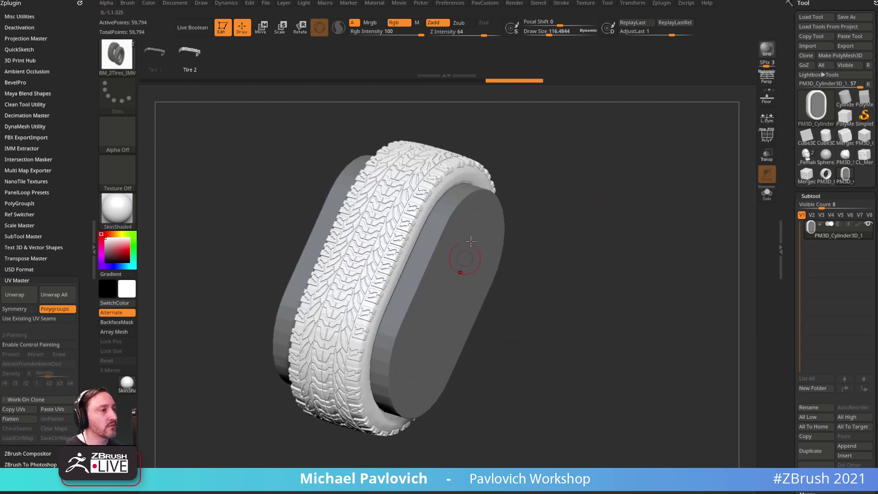
- Split the unmasked tire from the cylinder into its own subtool and isolate it with Solo
key(space)
click(612, 291)
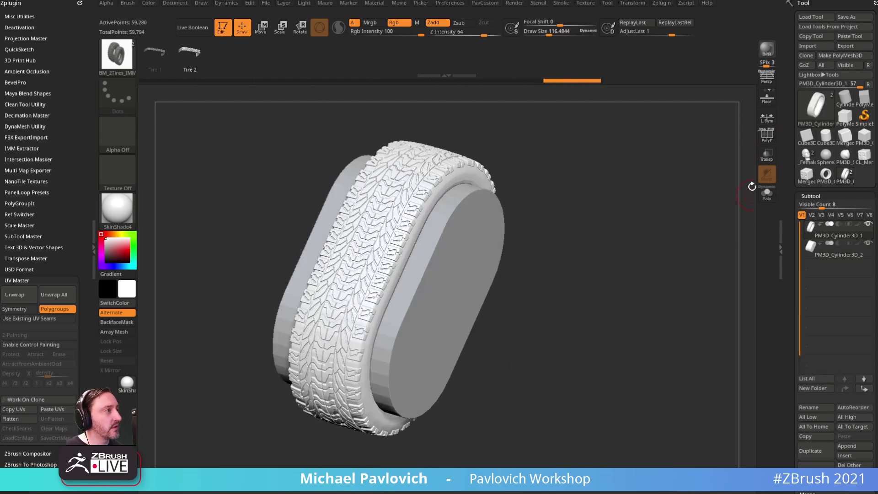
click(767, 137)
click(767, 193)
drag(635, 251, 684, 188)
alt+drag(702, 234, 682, 262)
click(767, 139)
drag(730, 161, 706, 218)
- Apply the StartupMaterial to the tire and switch to the Standard brush
click(121, 212)
click(360, 216)
mouse_move(672, 117)
alt+mouse_down()
mouse_move(649, 160)
mouse_move(715, 137)
mouse_move(643, 190)
mouse_move(708, 200)
mouse_move(706, 177)
alt+mouse_up()
mouse_move(705, 177)
mouse_down()
mouse_move(668, 174)
mouse_move(681, 196)
mouse_up()
key(b)
key(s)
key(t)
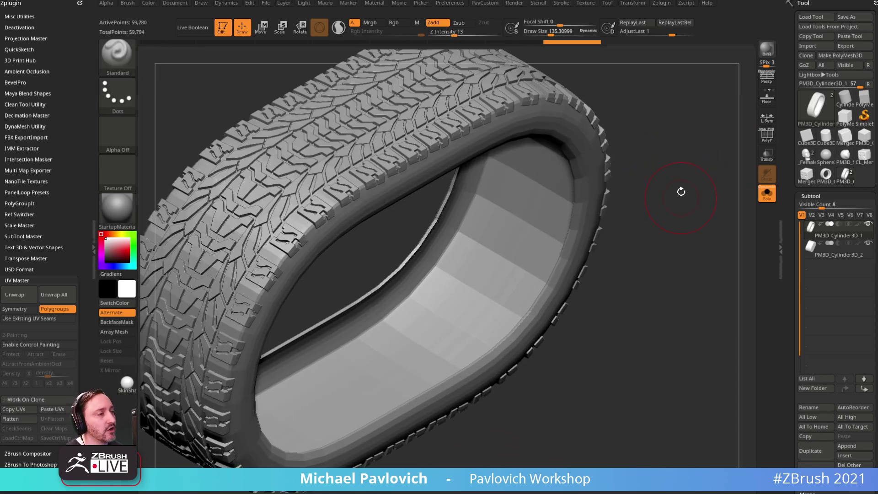
- Show the polyframe and examine the isolated tire's mesh from the side and at an angle
click(771, 142)
key(f)
mouse_move(707, 139)
mouse_down()
mouse_move(690, 129)
mouse_move(668, 143)
mouse_up()
key(s)
mouse_move(675, 146)
mouse_down()
mouse_move(663, 149)
mouse_move(694, 139)
mouse_move(658, 123)
mouse_move(649, 180)
mouse_move(629, 149)
mouse_move(656, 135)
mouse_move(650, 149)
mouse_up()
key(s)
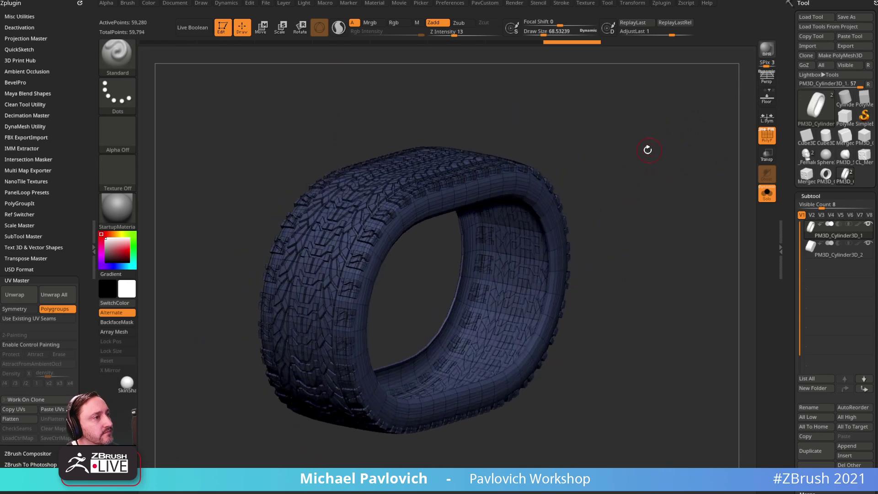
shift+drag(546, 146, 540, 173)
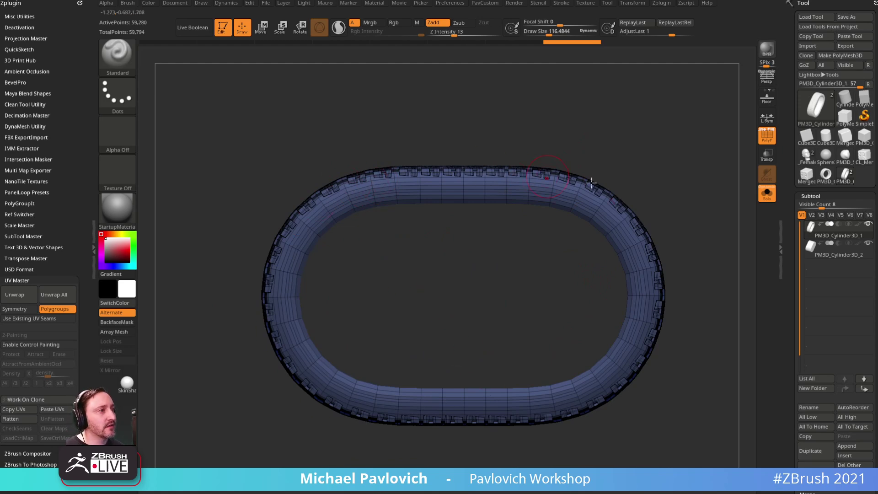
drag(711, 223, 778, 313)
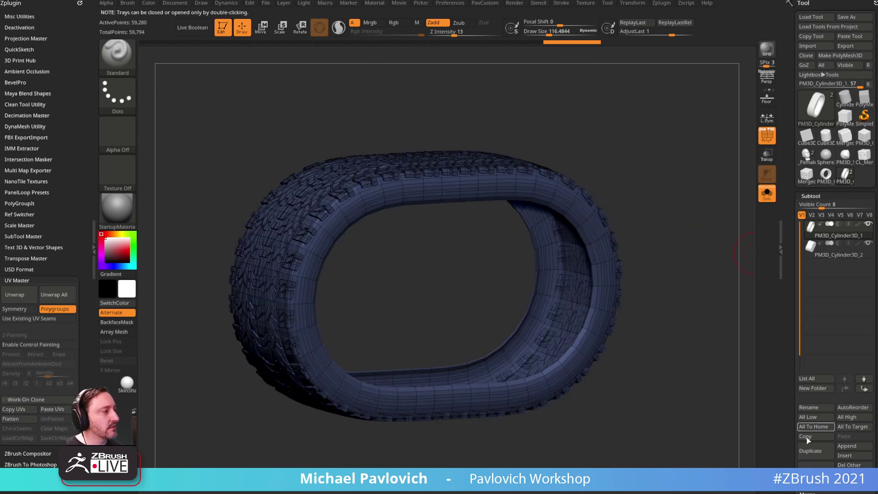
- Duplicate the tire subtool, select the original and rewind its undo history to the bare elongated cylinder
click(810, 450)
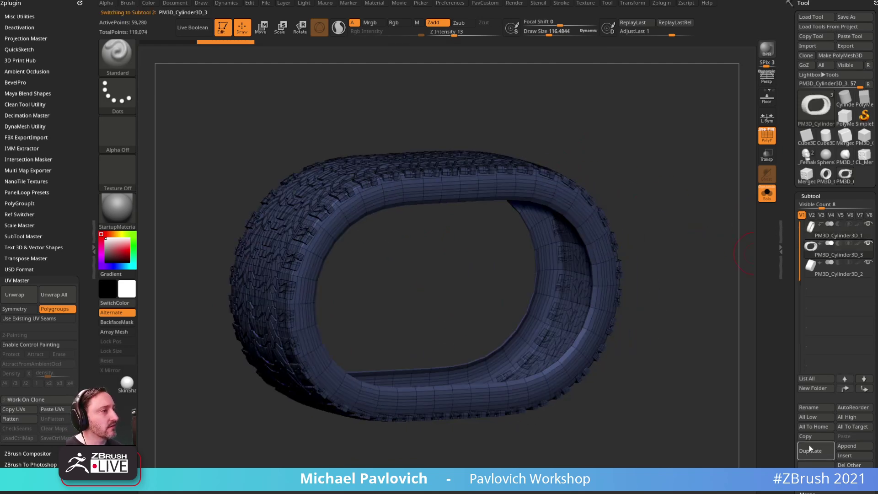
click(833, 235)
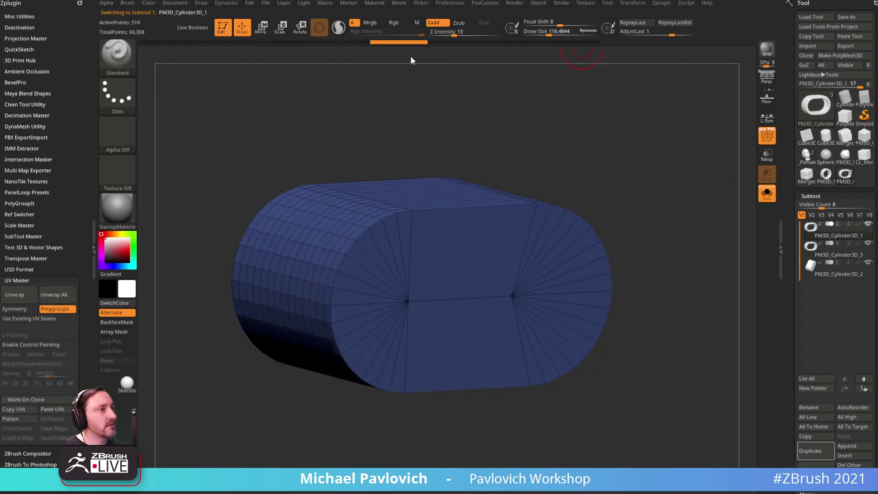
drag(588, 132, 624, 182)
- Group the elongated cylinder by normals, isolate its curved outer wall and delete the hidden end caps
key(space)
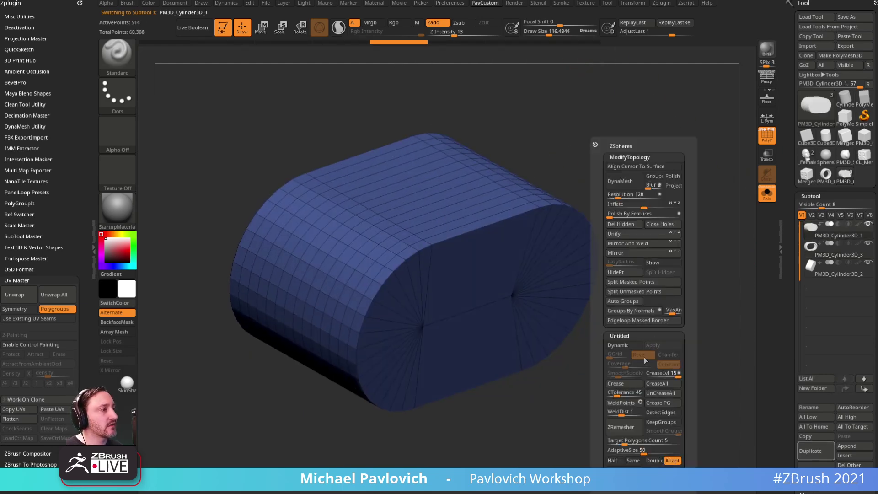
click(635, 312)
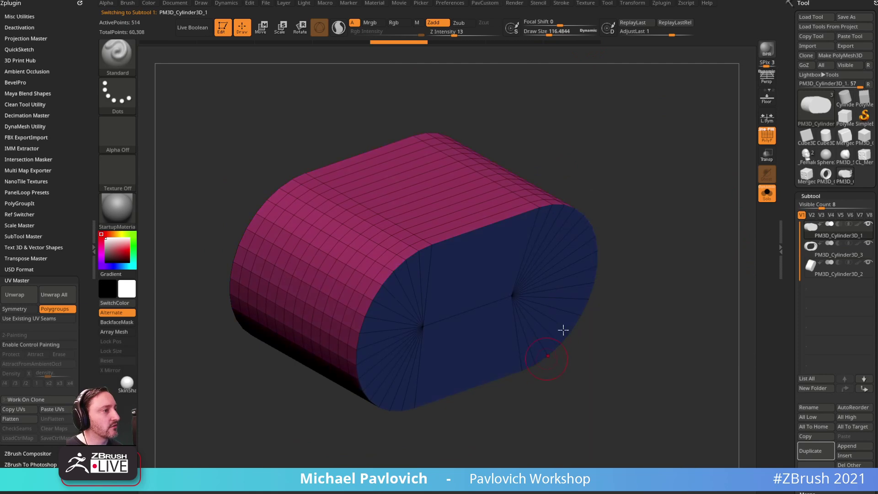
ctrl+shift+click(403, 228)
key(space)
click(653, 205)
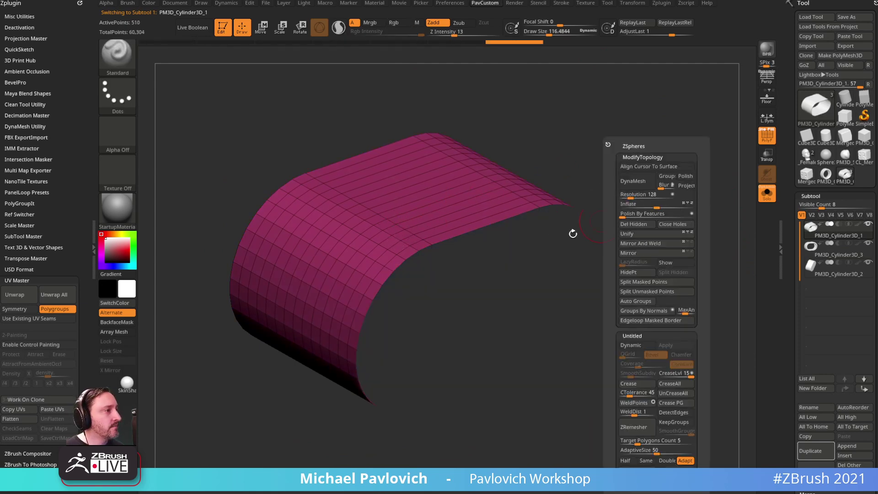
- Switch to the ZModeler brush with the polygon action Inset and the edge action Insert targeting Single EdgeLoop
drag(499, 229, 464, 246)
key(space)
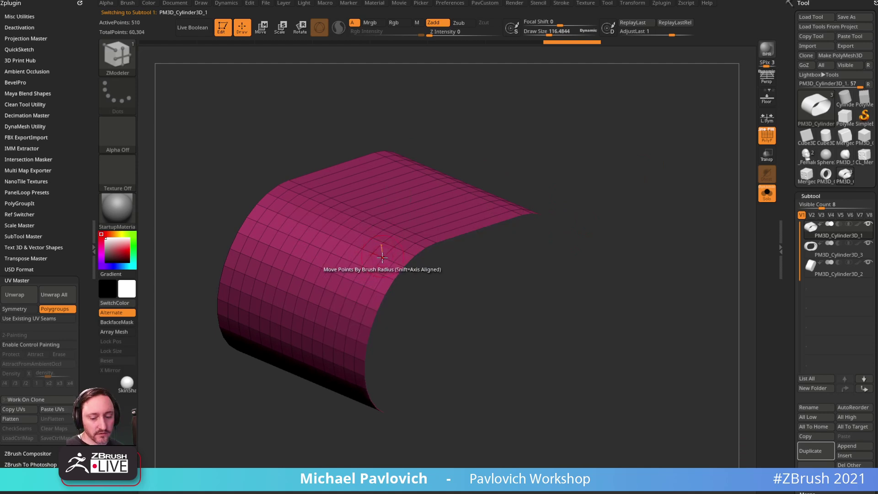
key(space)
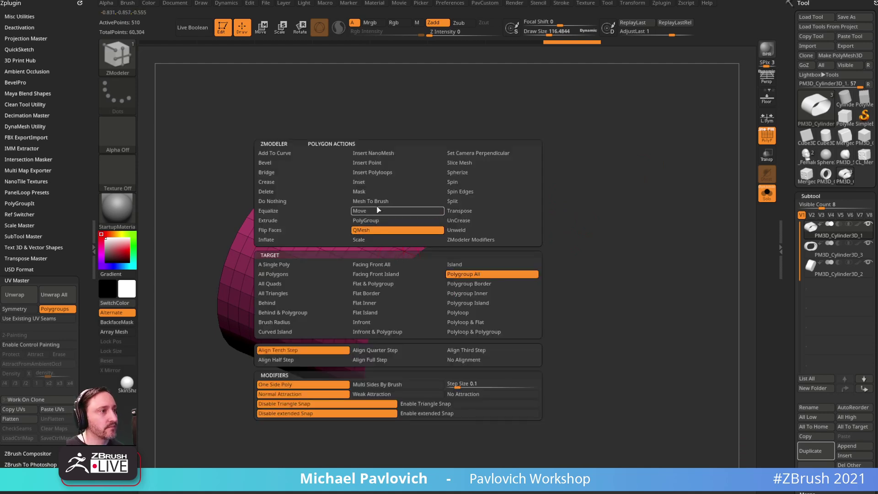
click(380, 183)
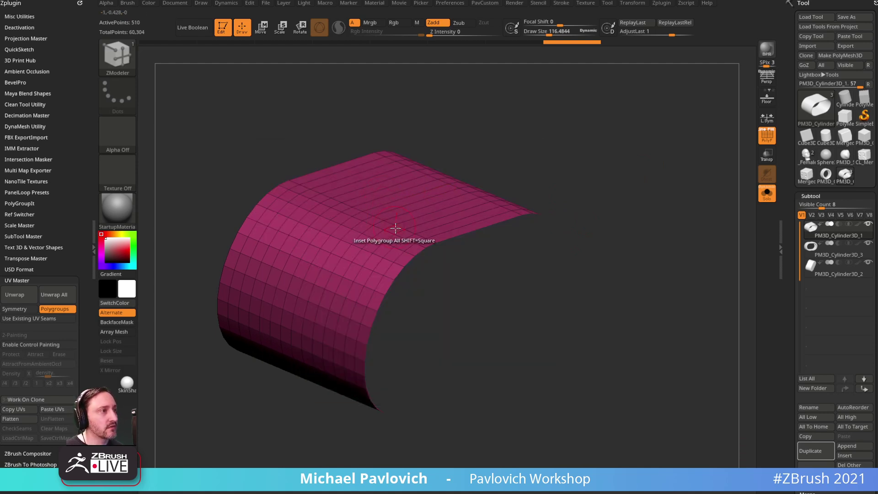
key(space)
click(377, 240)
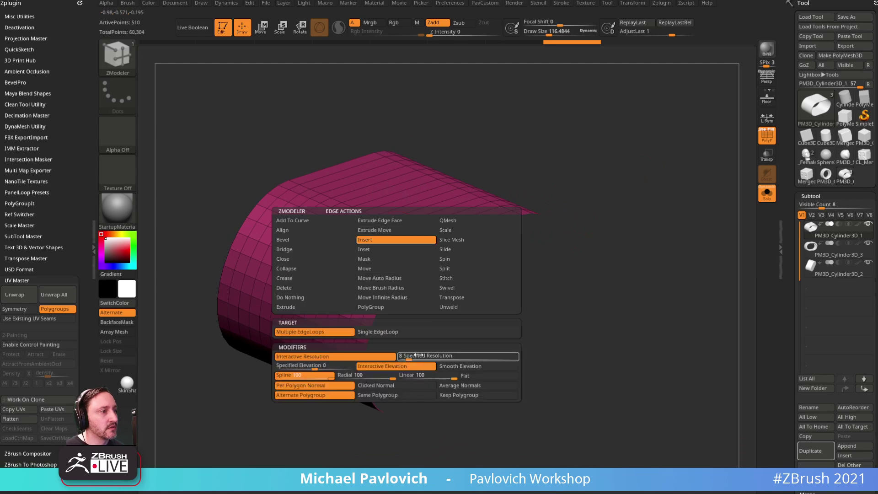
click(364, 333)
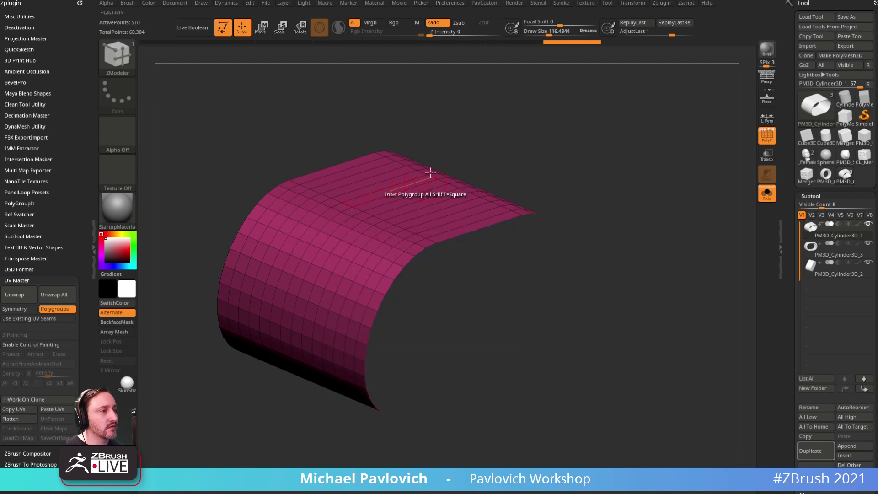
- Delete the intermediate edge loops running around the band, leaving only single polygons across its width
alt+click(453, 224)
drag(513, 158, 511, 183)
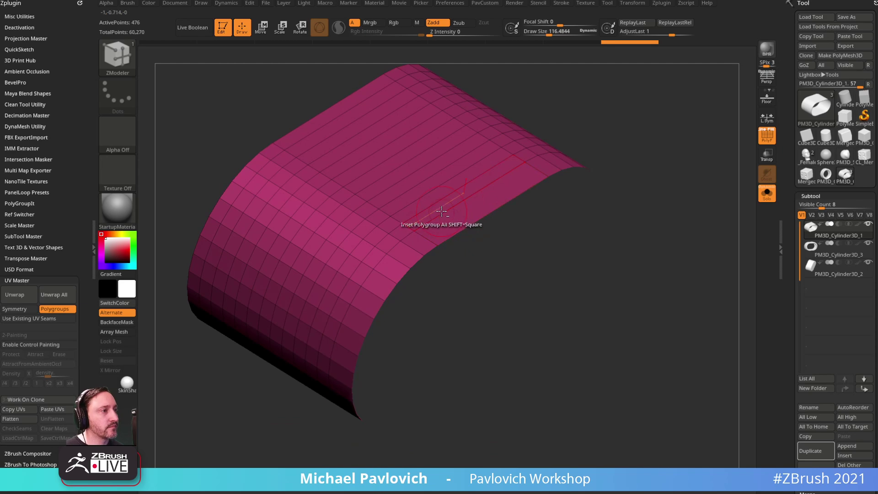
alt+click(440, 211)
alt+click(433, 204)
alt+click(425, 196)
alt+click(418, 187)
alt+click(411, 177)
alt+click(402, 165)
alt+click(393, 157)
alt+click(384, 147)
alt+click(380, 143)
alt+click(366, 134)
alt+click(354, 122)
alt+click(346, 115)
- Turn off Solo and centre the transform gizmo on the band
alt+drag(613, 133, 613, 92)
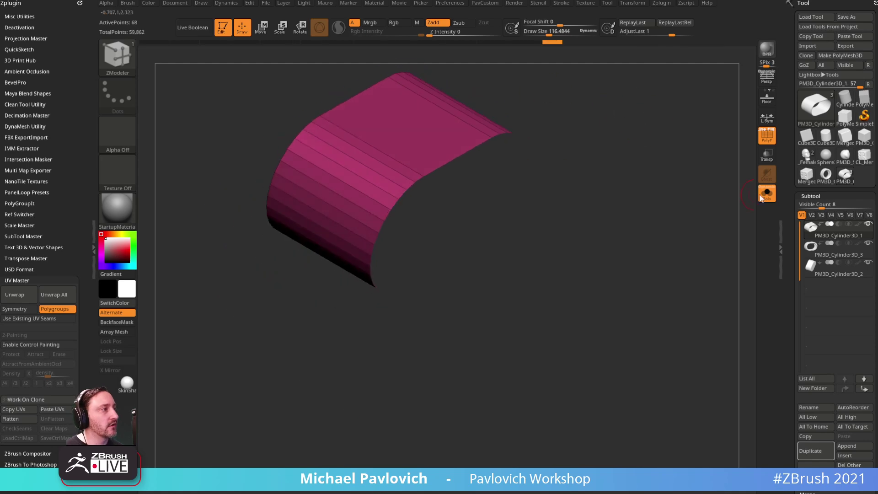
click(764, 194)
drag(688, 169, 682, 204)
key(w)
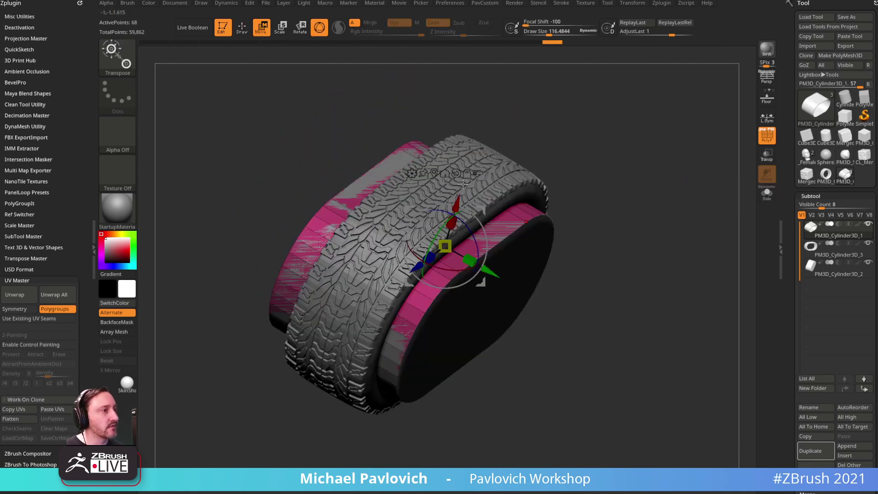
click(434, 173)
drag(546, 160, 503, 179)
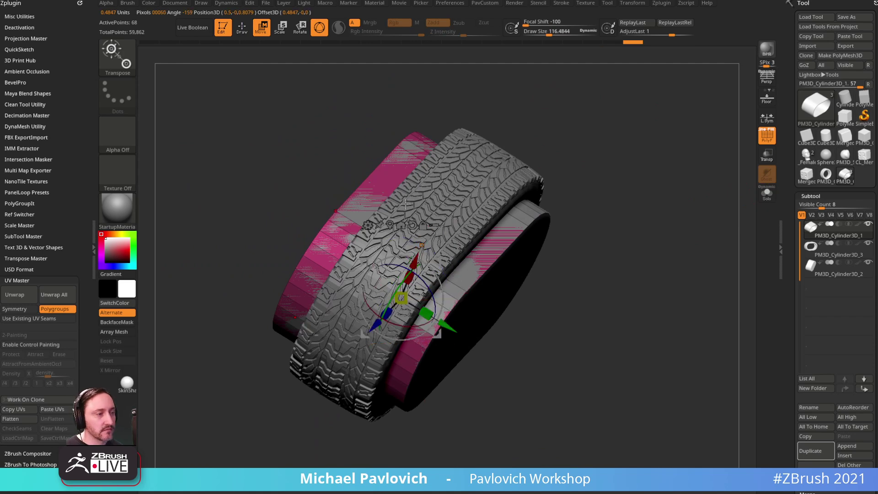
click(389, 225)
- Hide the PM3D_Cylinder3D_2 subtool and scale the band's width down so it fits inside the tire
shift+drag(639, 161, 586, 145)
alt+drag(474, 271, 444, 271)
click(868, 263)
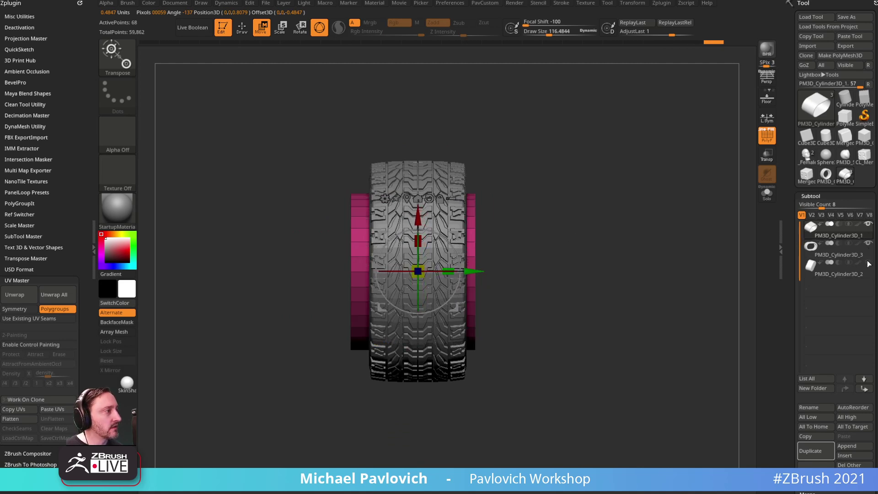
drag(449, 271, 421, 269)
shift+drag(551, 230, 576, 214)
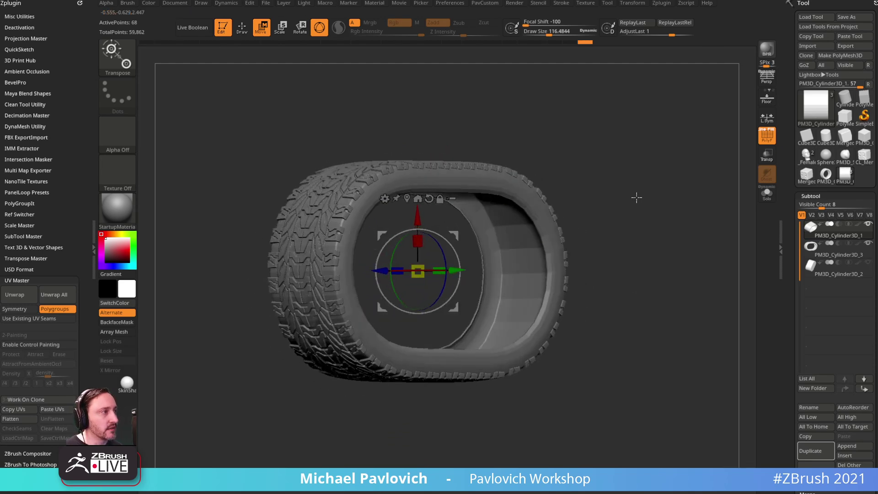
- Turn on transparency and thicken the band with the ZModeler QMesh action on Polygroup All
click(769, 157)
mouse_move(680, 179)
alt+mouse_down()
mouse_move(688, 176)
mouse_move(680, 208)
mouse_move(665, 207)
mouse_move(672, 238)
alt+mouse_up()
key(q)
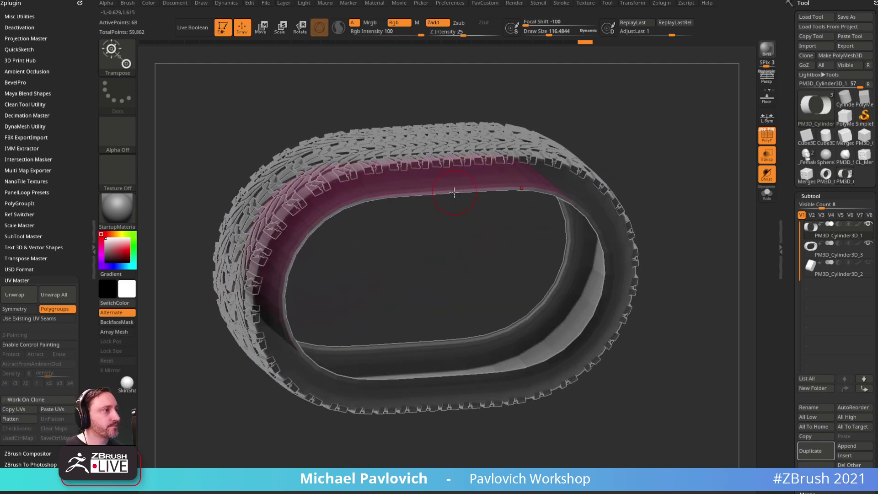
key(b)
key(z)
key(m)
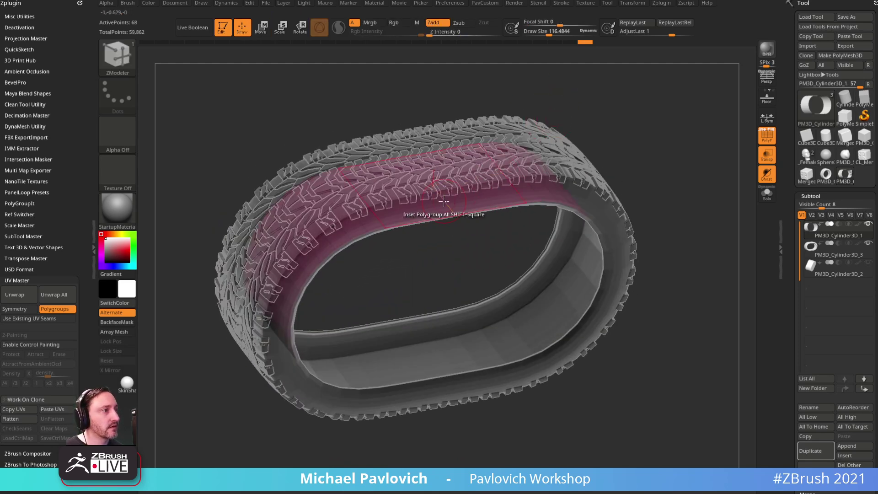
key(space)
click(413, 229)
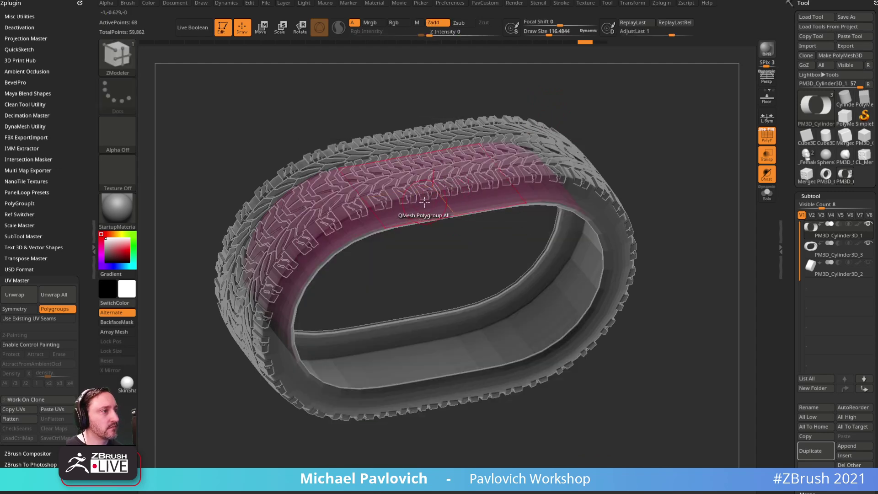
drag(429, 188, 433, 156)
- Move the thickened band slightly along its width with the gizmo so it sits centred inside the tire
drag(684, 128, 647, 140)
key(w)
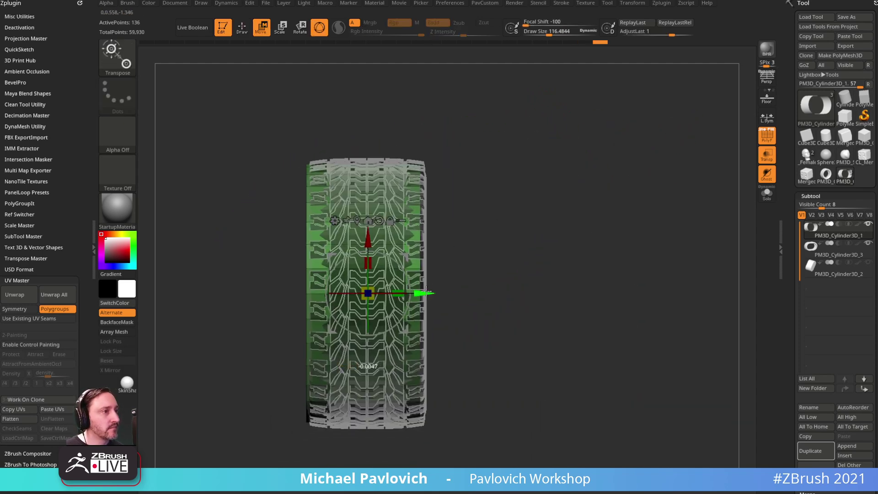
drag(429, 289, 430, 292)
key(q)
mouse_move(563, 214)
mouse_down()
mouse_move(625, 195)
mouse_move(615, 179)
mouse_move(650, 177)
mouse_up()
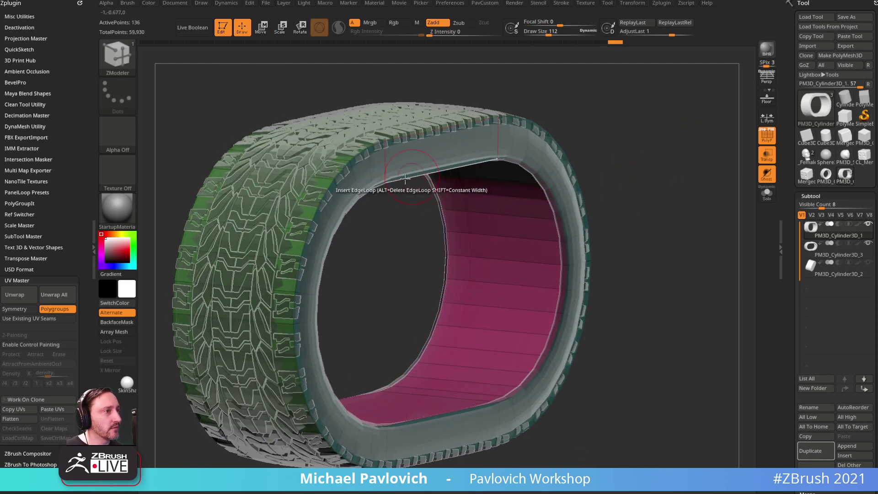
- Inset the band's side faces with Polygroup All, and apply QMesh on Polygroup All to the inset area
key(space)
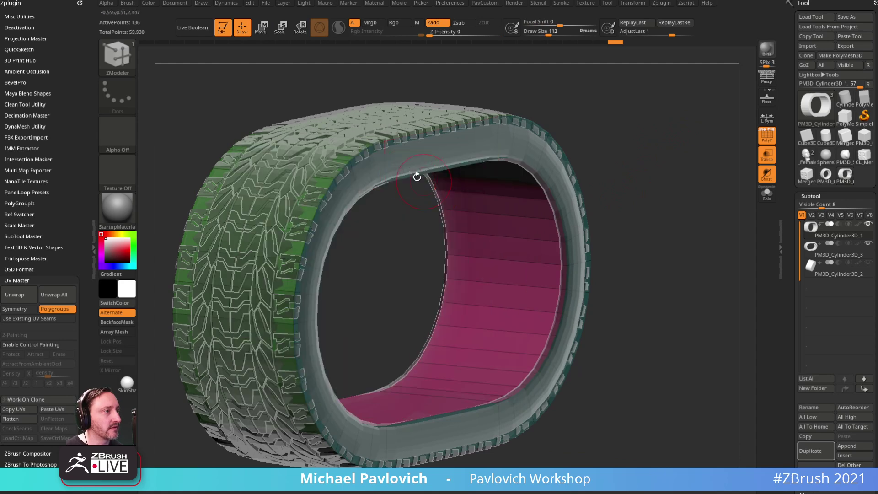
click(397, 163)
key(space)
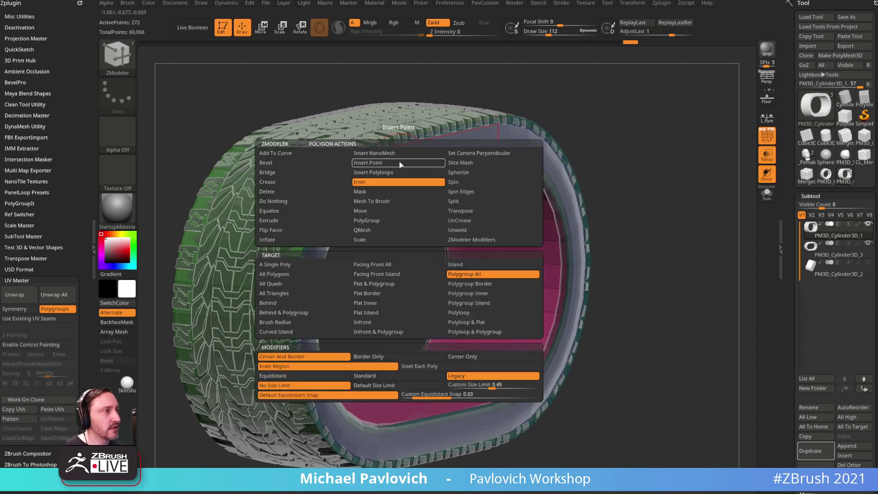
click(385, 230)
click(458, 273)
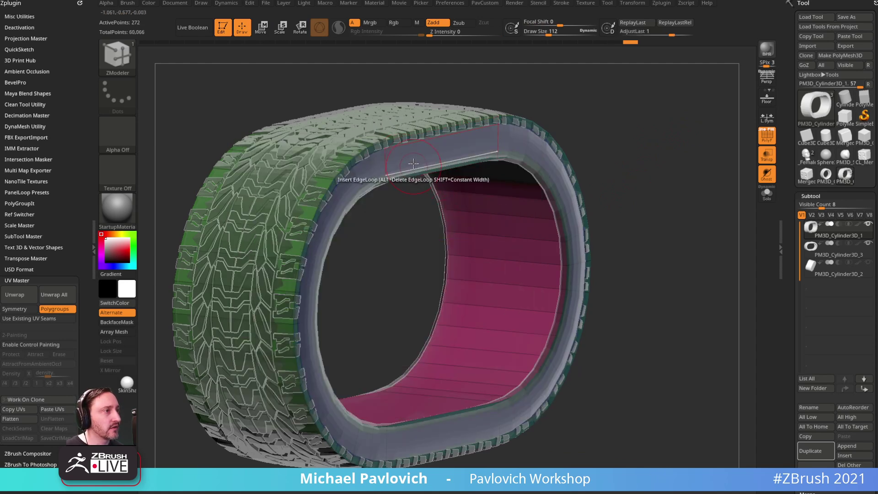
drag(639, 131, 639, 169)
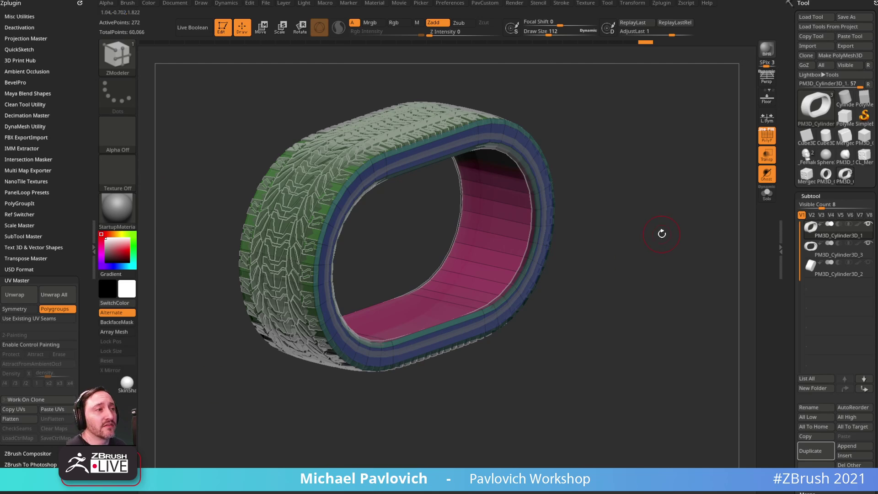
- Check the per-core CPU performance in Task Manager and close it
key(ctrl+shift)
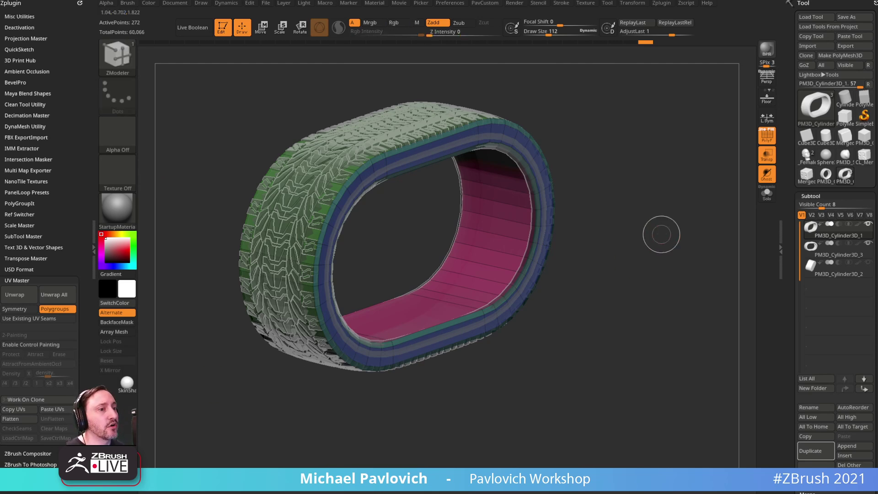
key(ctrl+shift+Escape)
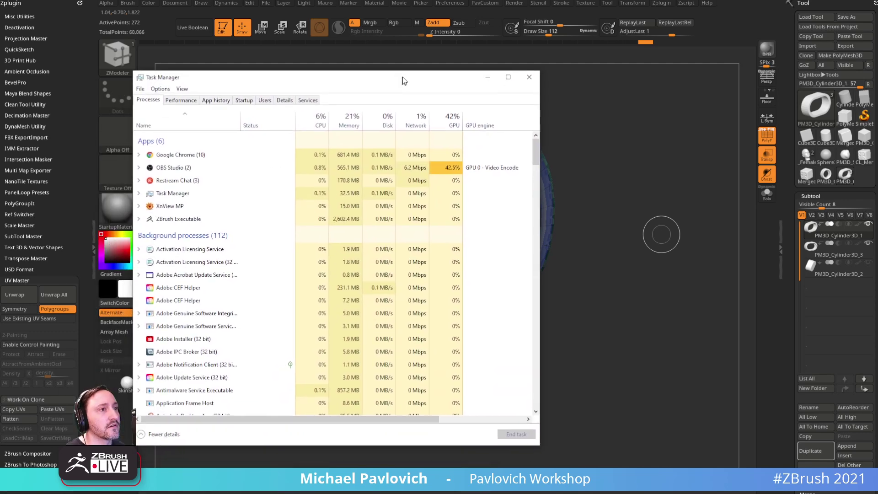
click(182, 100)
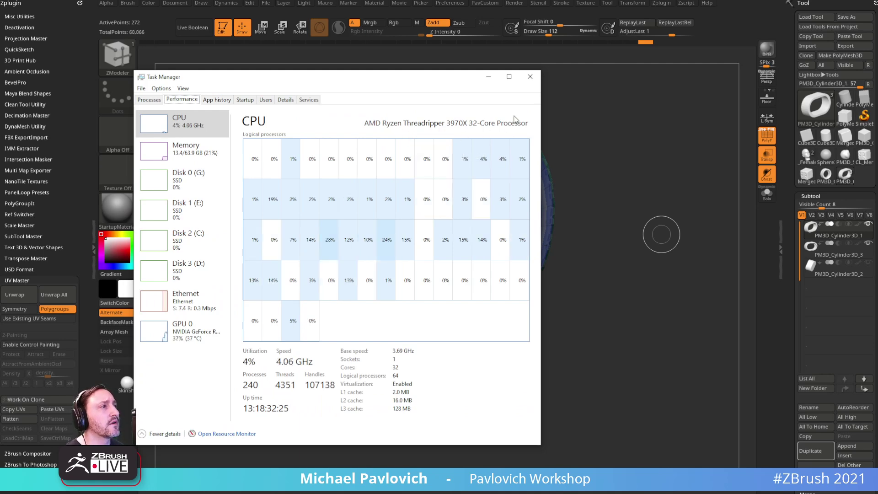
click(530, 76)
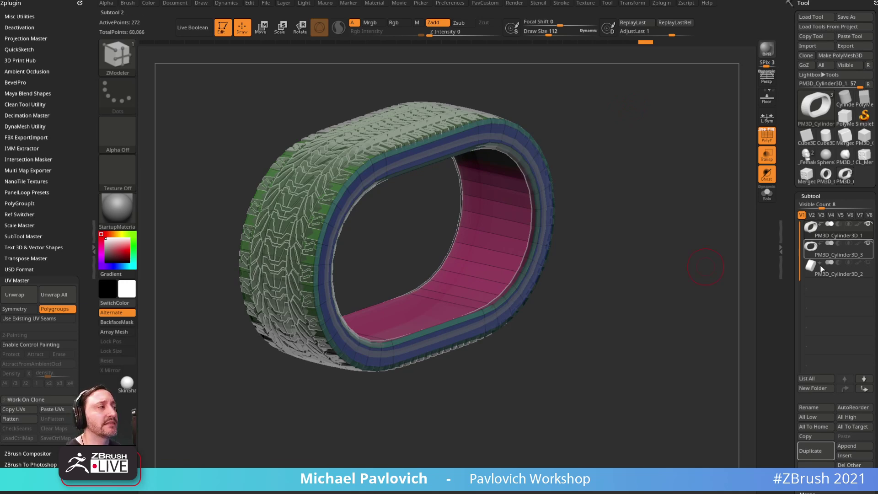
- Review the subtool visibility sets and expand the Align and Distribute options
mouse_move(787, 278)
mouse_down()
mouse_move(784, 96)
mouse_move(785, 275)
mouse_move(787, 266)
mouse_up()
key(shift)
click(813, 191)
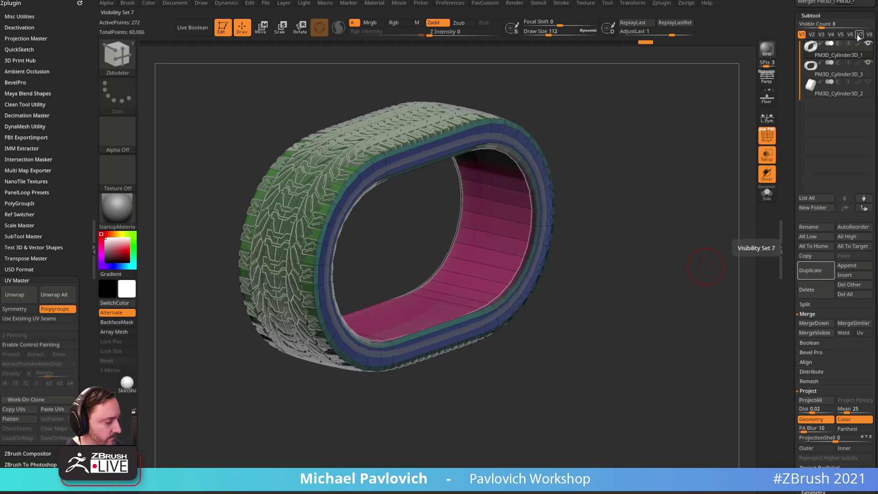
drag(786, 171, 788, 69)
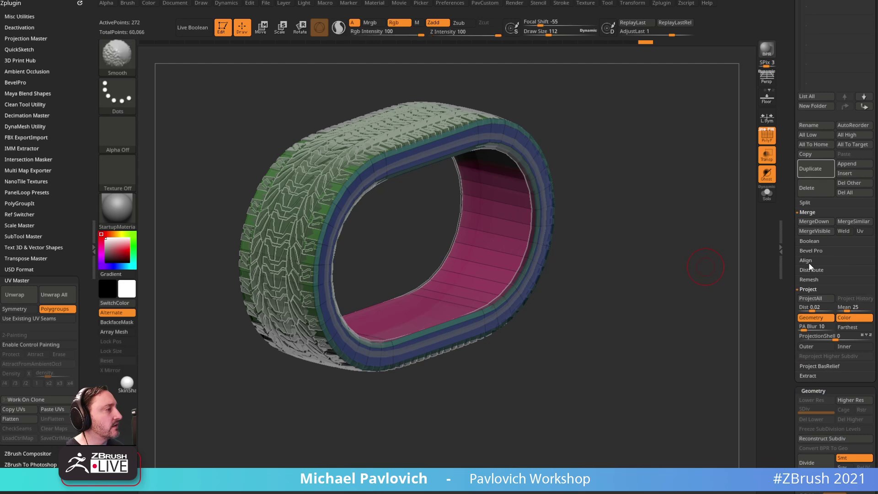
click(807, 261)
click(812, 309)
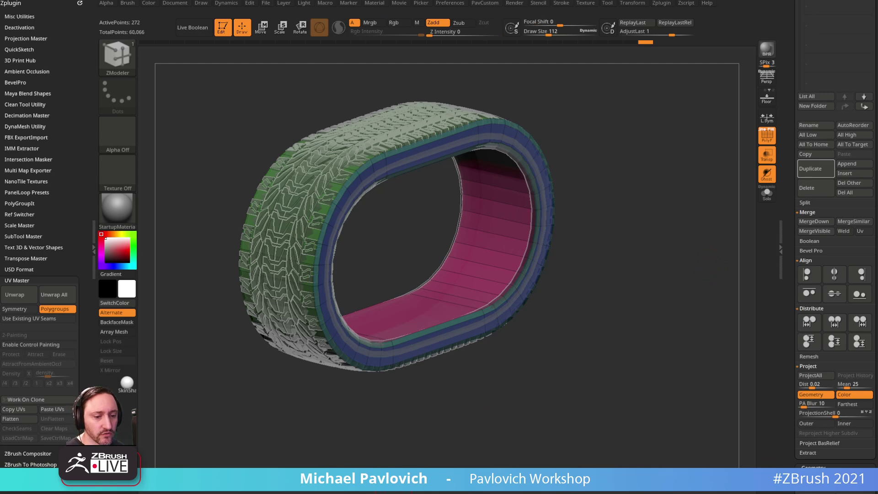
- Switch to Chrome, select the ArtStation ZBrush 2022 page's address, and open the YouTube playlist "ZBrush 2022 What's New!" with its address selected
key(alt+Tab)
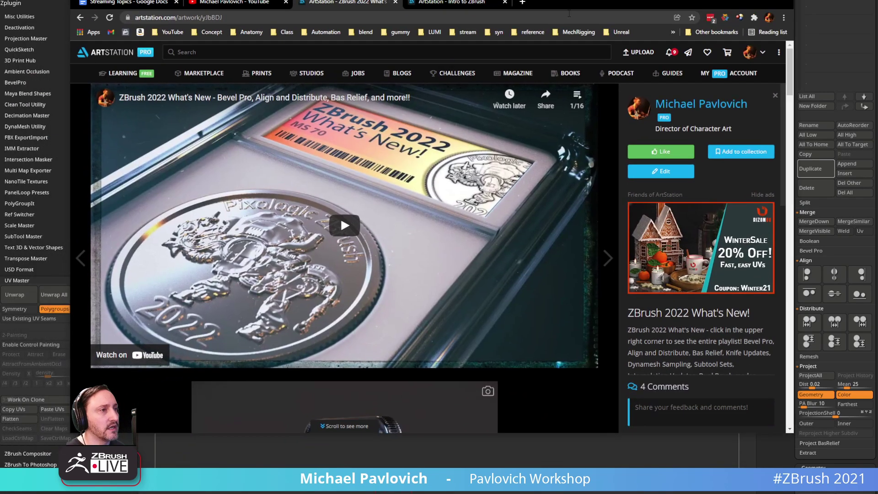
key(ctrl+l)
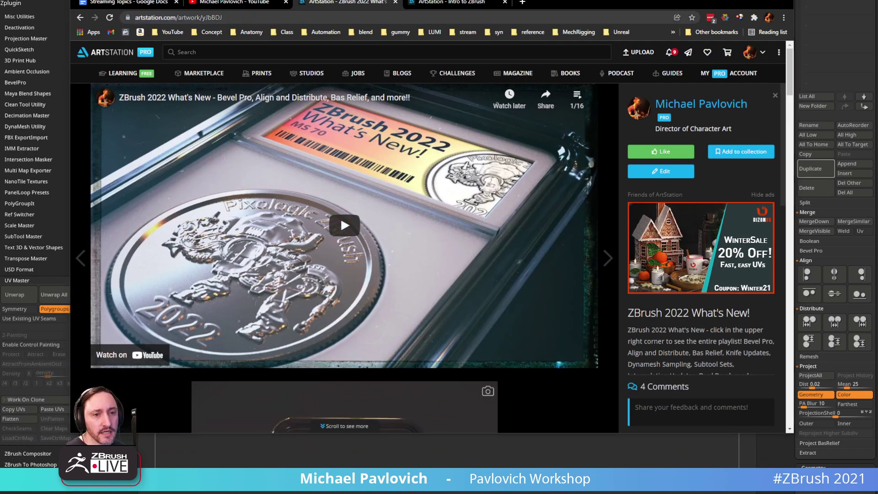
click(239, 5)
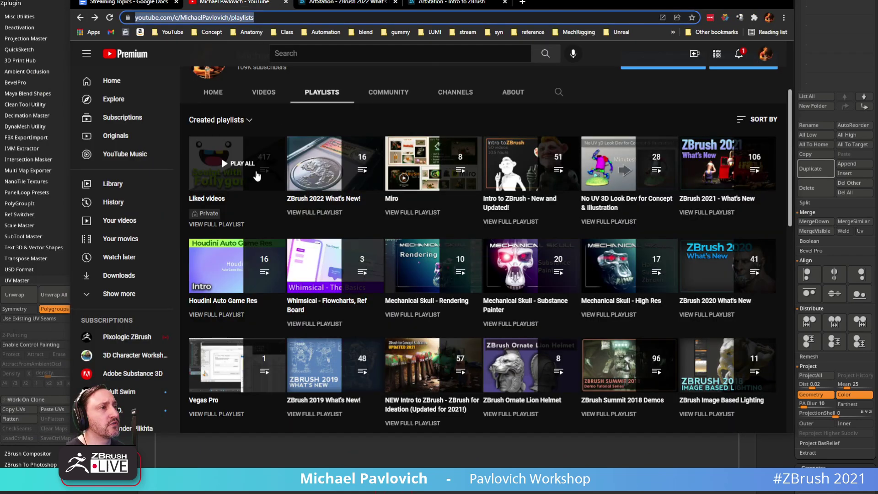
click(319, 213)
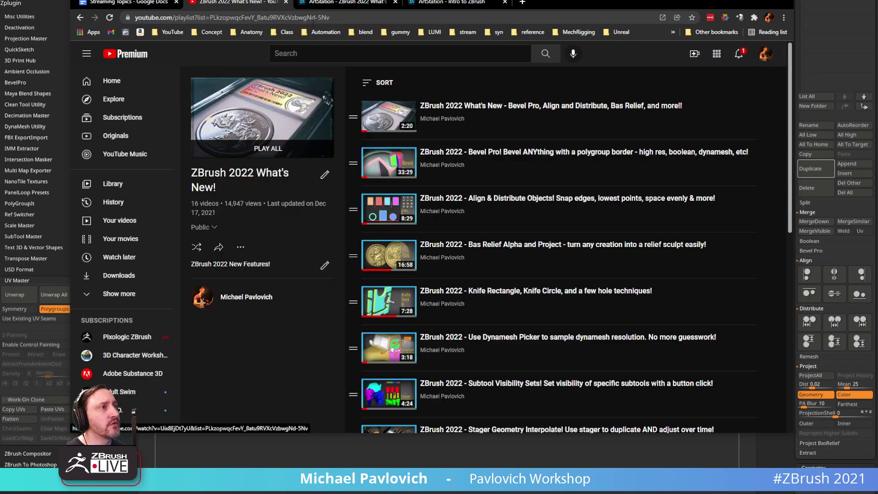
click(318, 17)
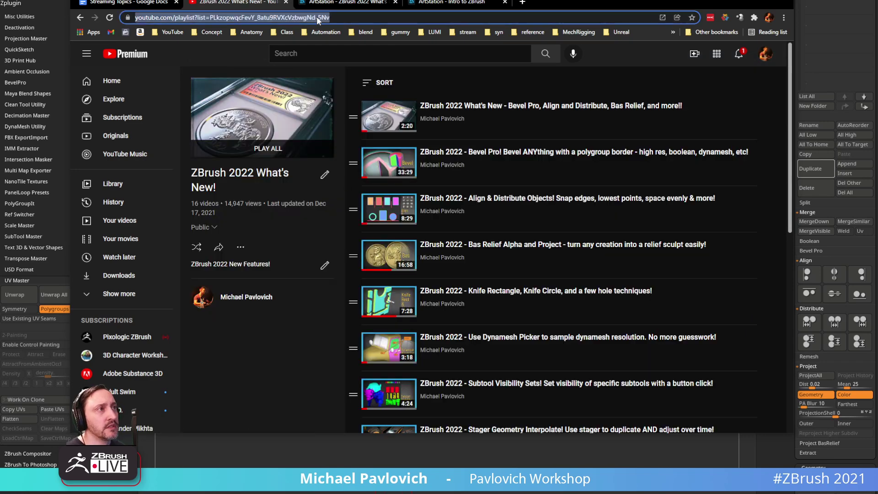
- Go back to the YouTube channel's playlists page, select its address, and return to ZBrush
click(80, 17)
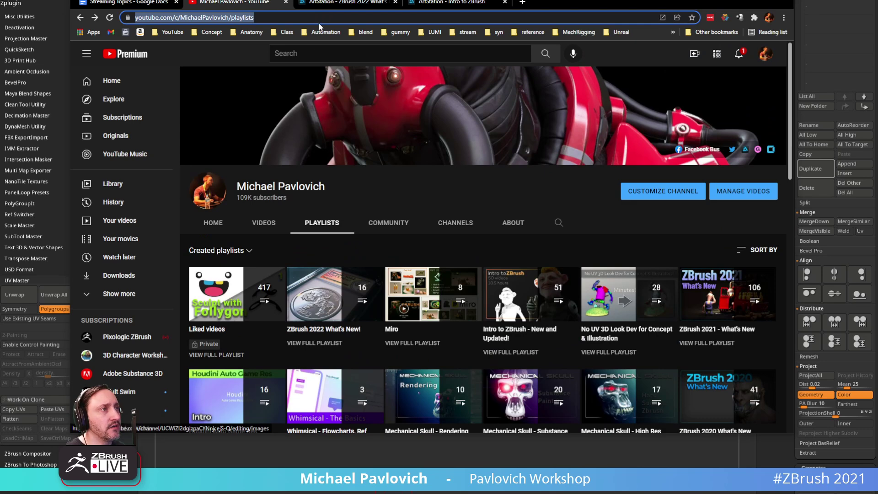
click(320, 18)
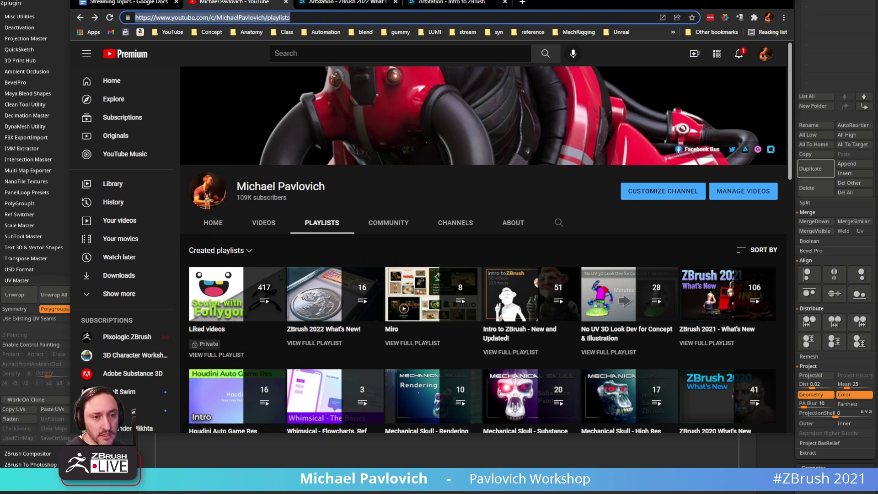
key(alt+Tab)
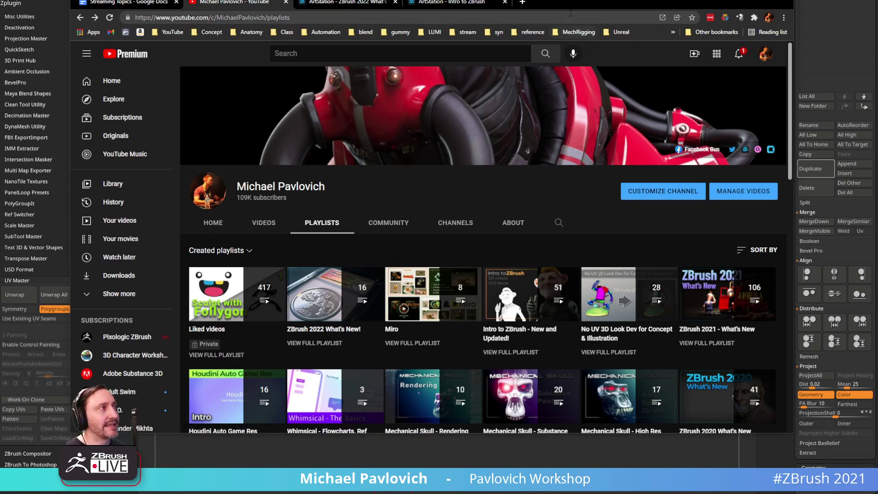
key(alt+Tab)
- Load the plain Cylinder3D tool and convert it to a PolyMesh3D
drag(793, 112, 799, 384)
click(846, 104)
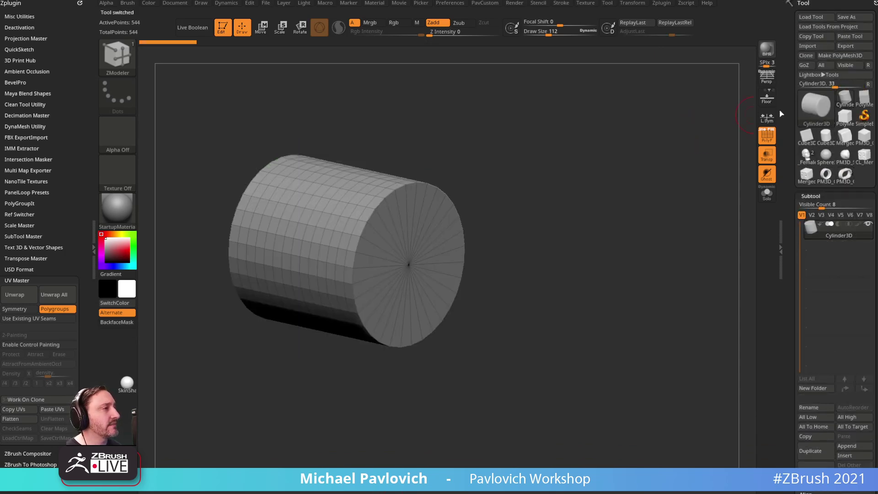
click(840, 55)
mouse_move(637, 139)
mouse_down()
mouse_move(650, 177)
mouse_move(642, 182)
mouse_up()
key(s)
click(653, 179)
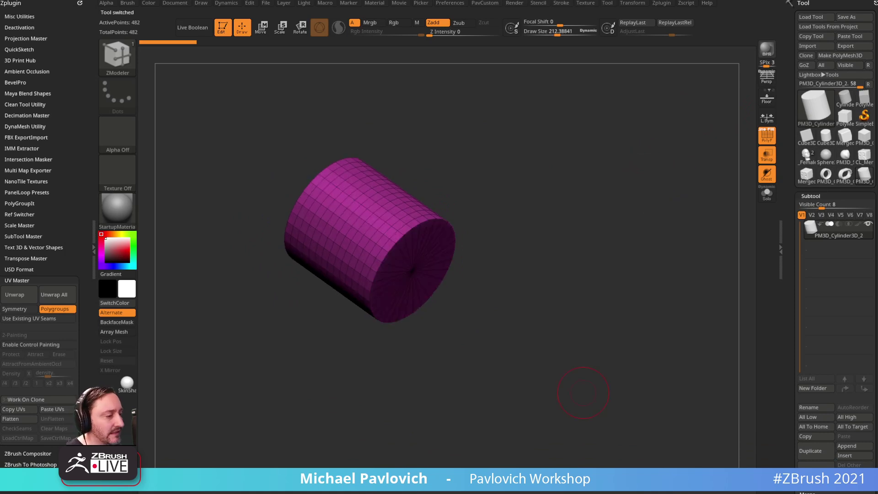
mouse_move(598, 139)
mouse_down()
mouse_move(600, 179)
mouse_move(586, 177)
mouse_move(588, 168)
mouse_up()
key(s)
click(594, 178)
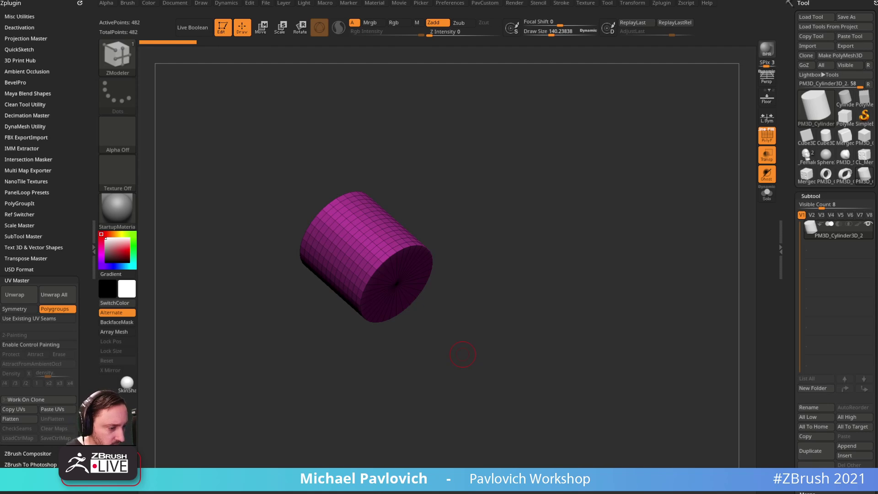
- Bring up the YouTube talk on Hasbro's Mandalorian Star Wars toys, scrub through it, and pause at 29:21
drag(542, 231, 579, 34)
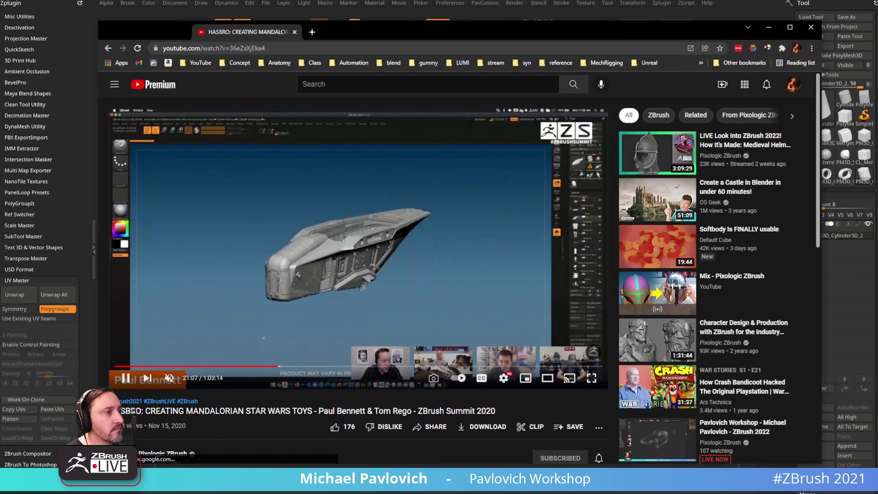
click(274, 367)
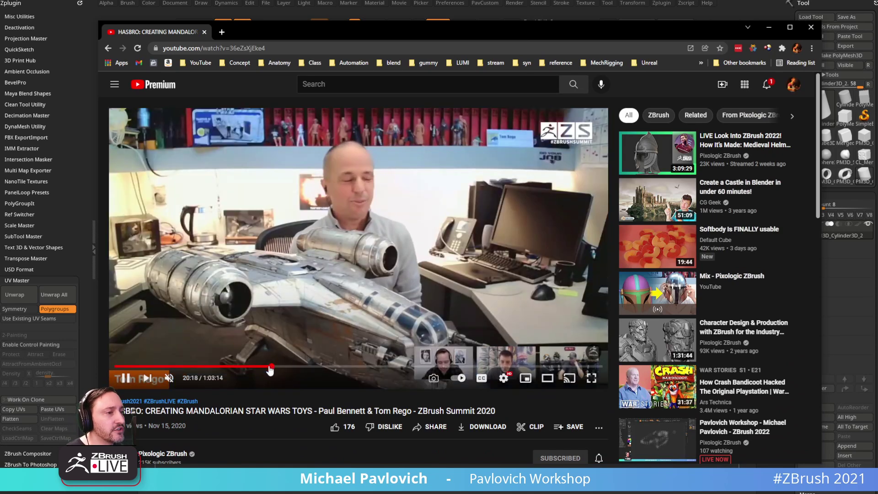
click(304, 367)
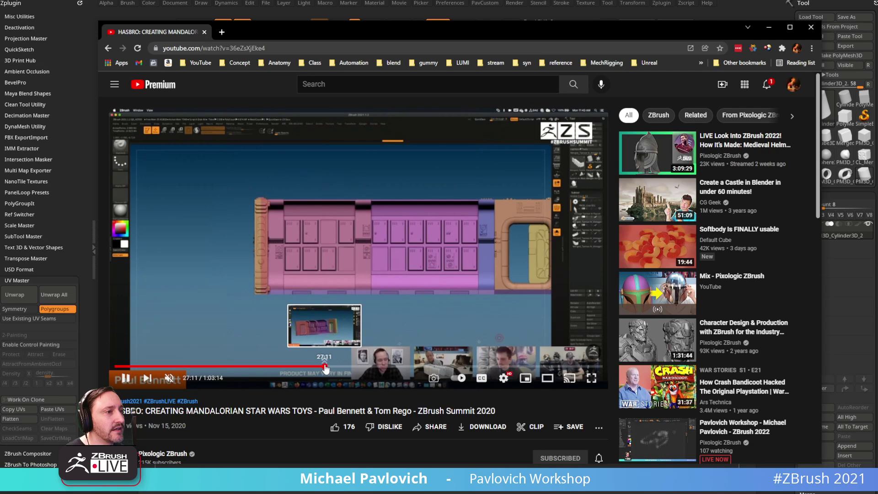
click(336, 367)
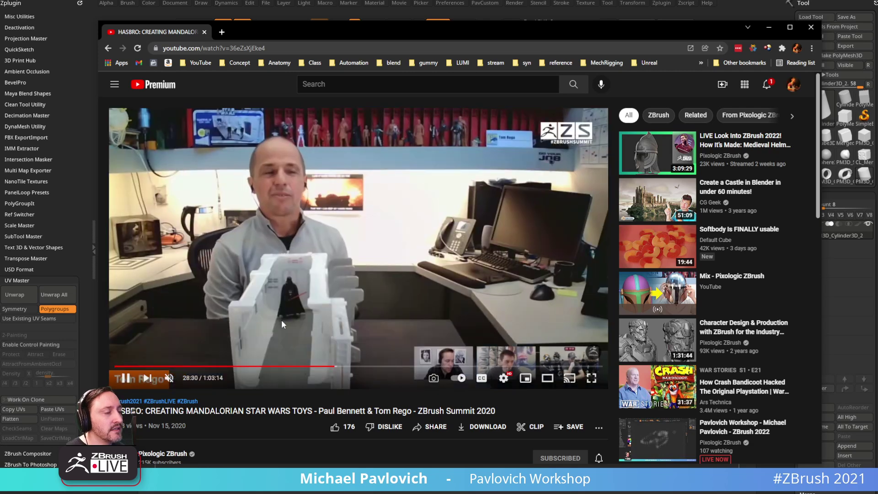
click(341, 367)
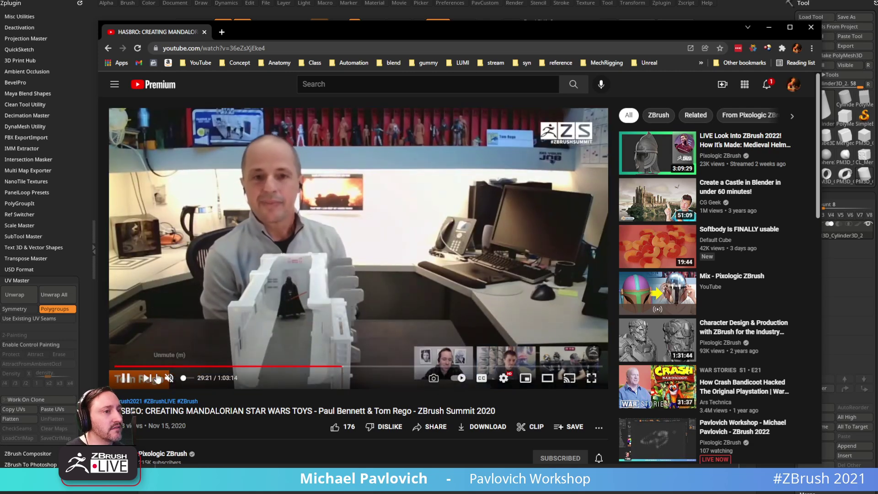
click(127, 377)
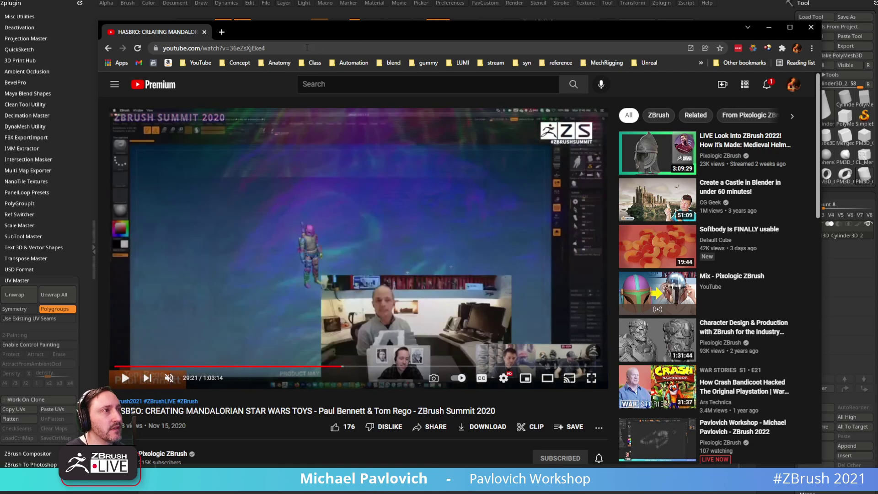
- Select the paused video's address and move the browser window away to return to ZBrush
key(ctrl+l)
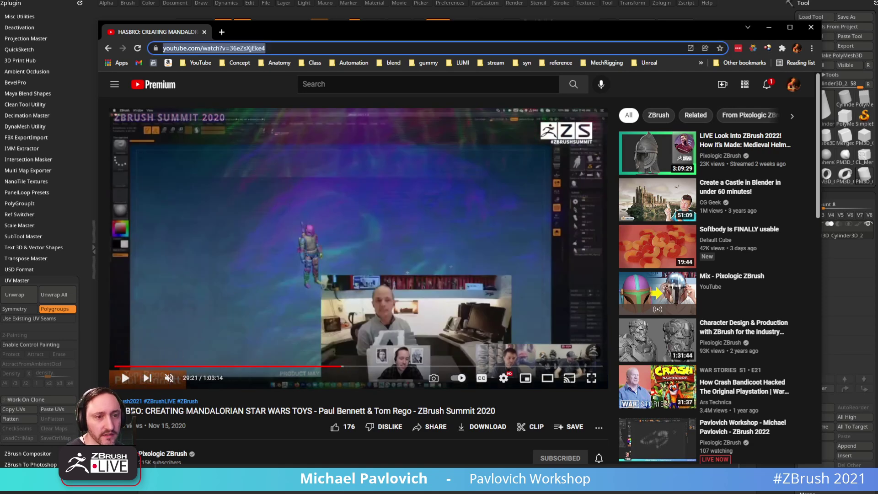
key(alt+Tab)
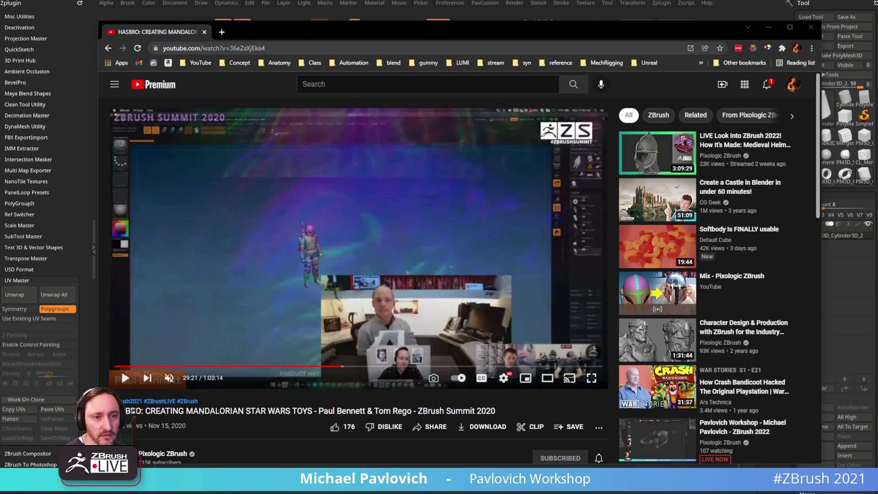
drag(283, 39, 311, 492)
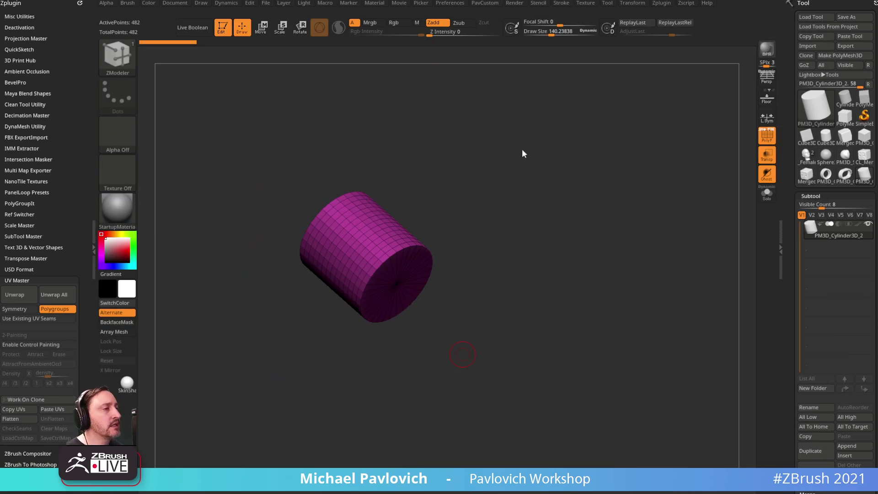
- Increase the draw size to about 257
mouse_move(531, 186)
mouse_down()
mouse_move(518, 188)
mouse_move(509, 206)
mouse_move(535, 208)
mouse_up()
key(s)
click(519, 188)
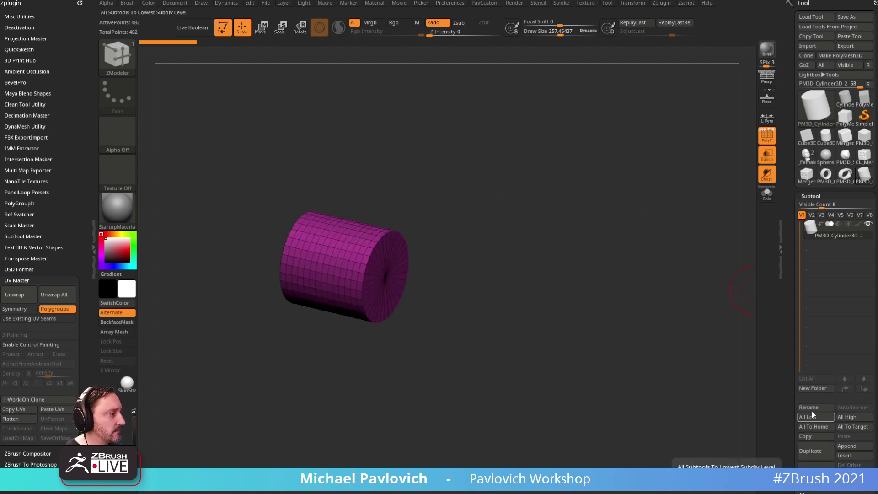
click(846, 445)
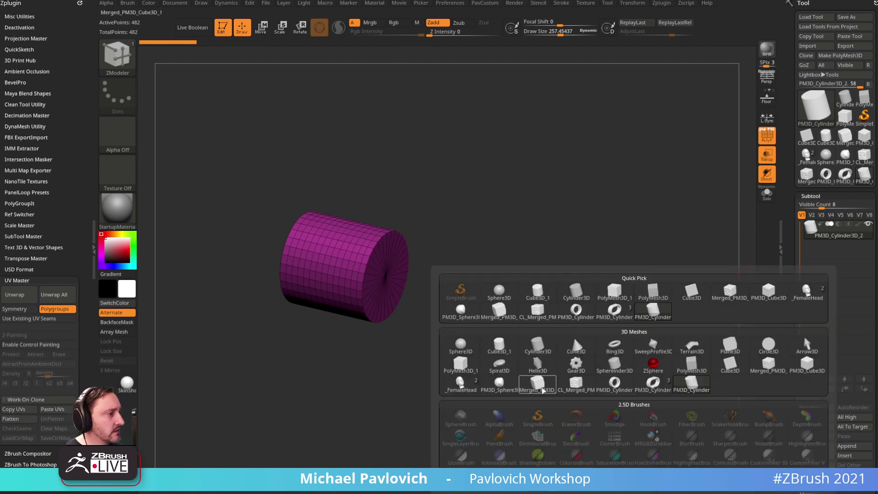
click(537, 384)
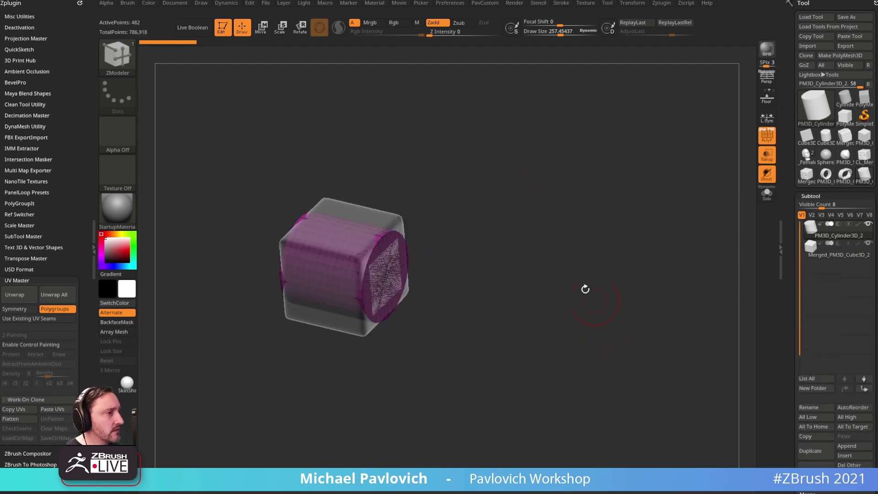
click(820, 256)
key(w)
drag(389, 277, 559, 323)
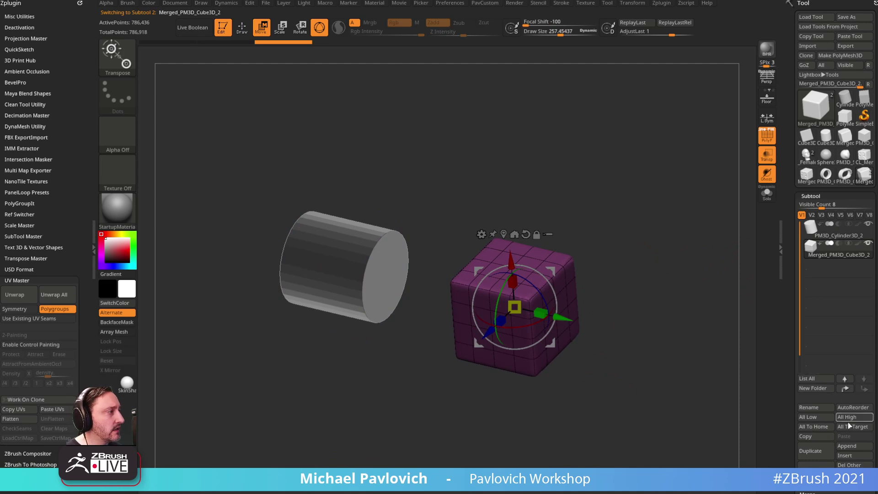
click(816, 470)
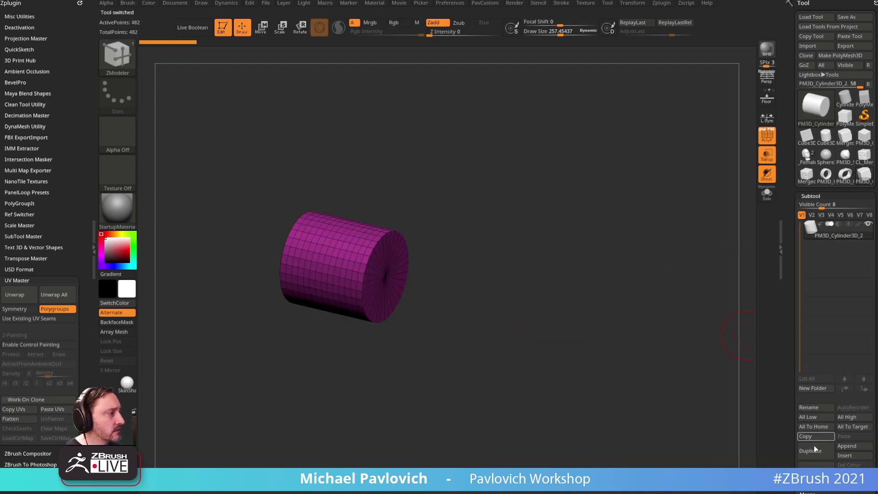
- Append the Cube3D primitive as a subtool and move it well clear of the cylinder
click(848, 446)
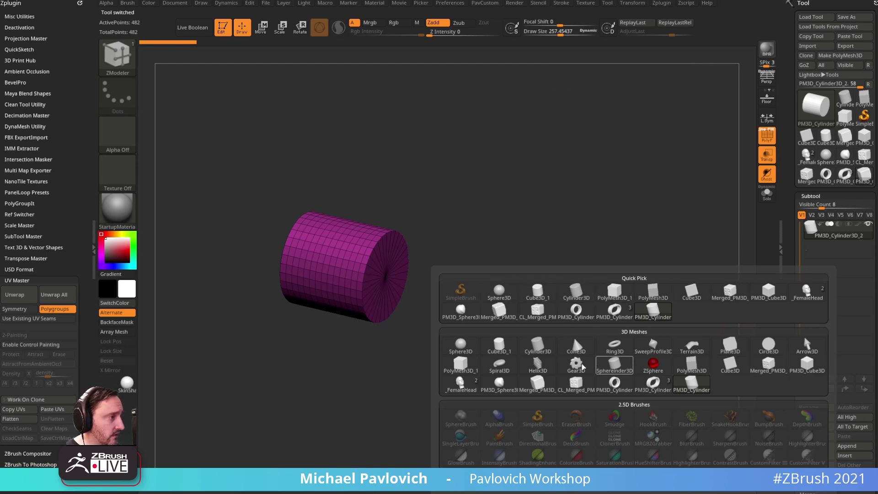
mouse_move(470, 371)
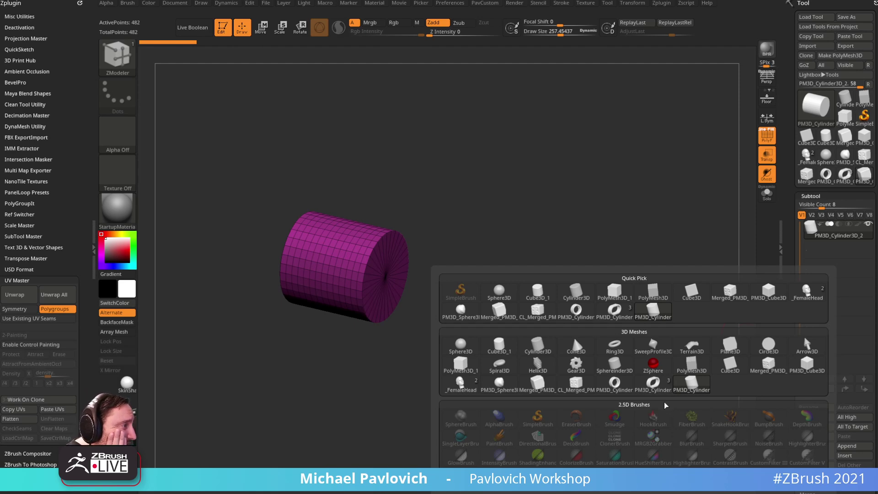
click(730, 373)
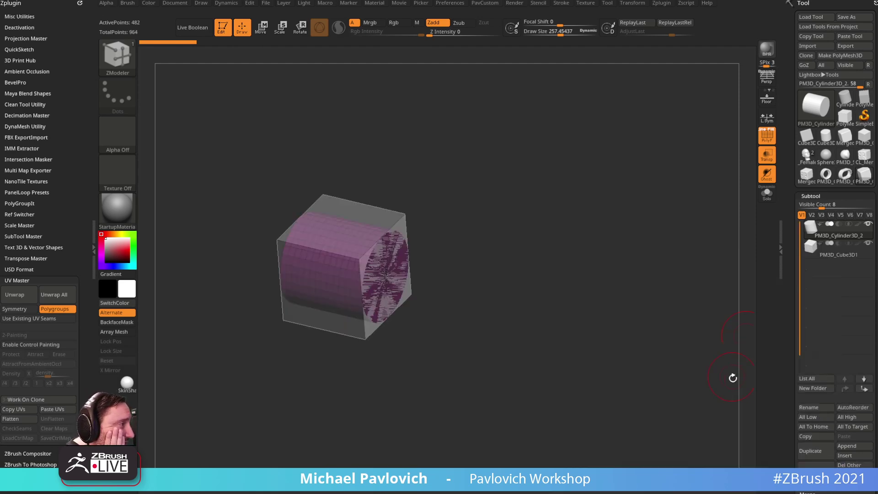
click(845, 253)
key(w)
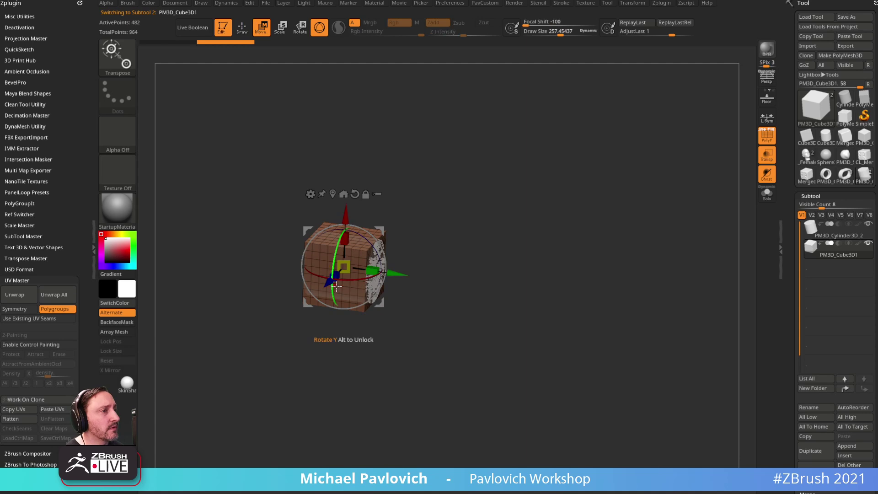
mouse_move(382, 229)
mouse_down()
mouse_move(656, 94)
mouse_move(646, 109)
mouse_up()
- Return to draw mode, then switch the active subtool to the cylinder and back to the cube
key(q)
drag(435, 208, 652, 196)
alt+click(402, 278)
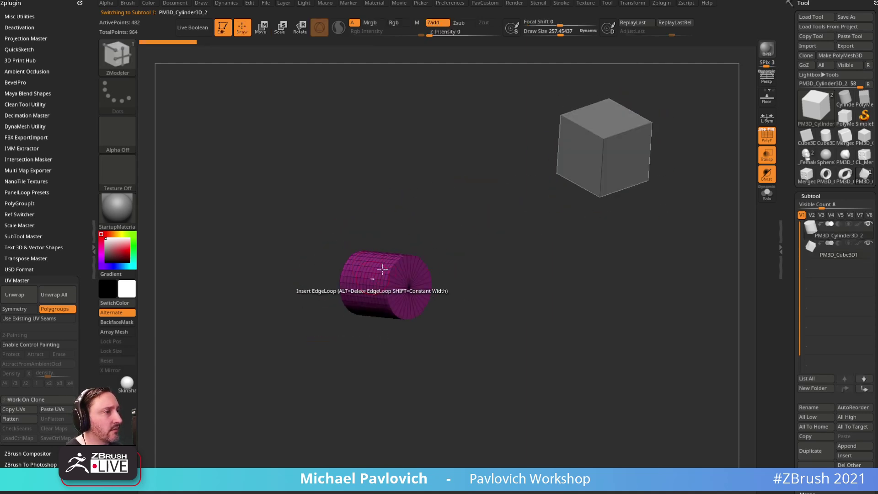
drag(406, 233, 575, 136)
alt+click(574, 136)
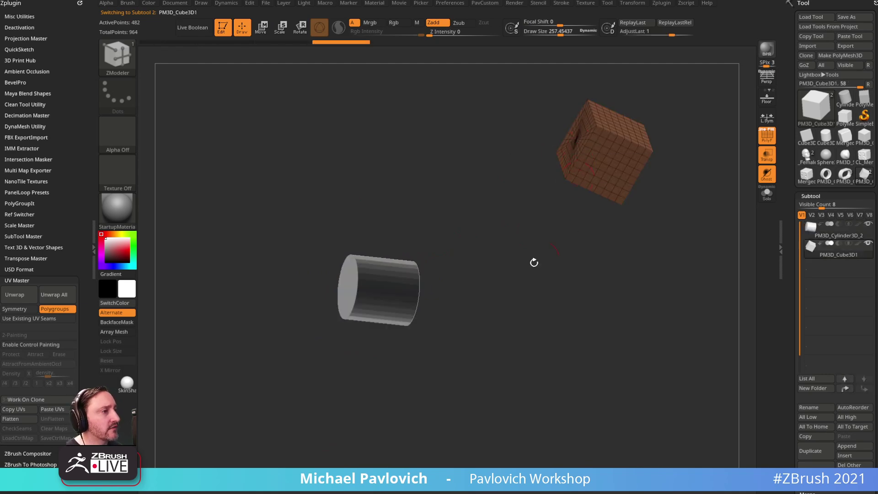
drag(508, 281, 429, 295)
scroll(787, 285, down, 10)
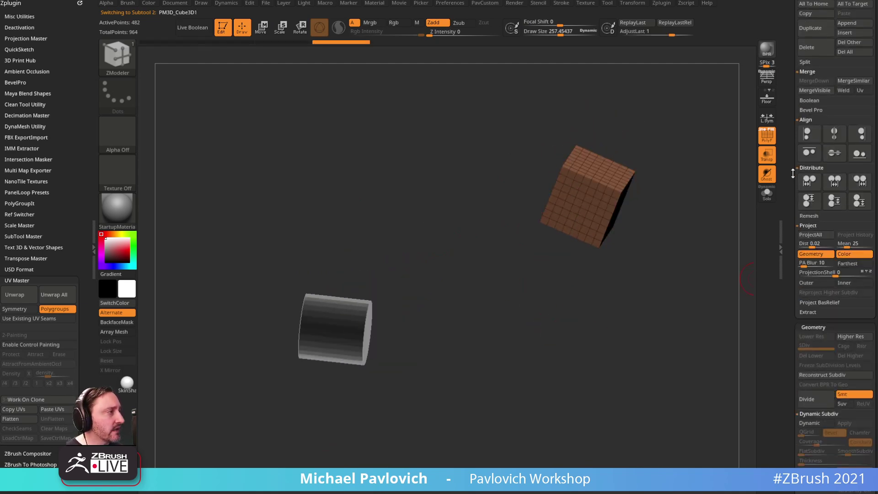
scroll(787, 189, up, 10)
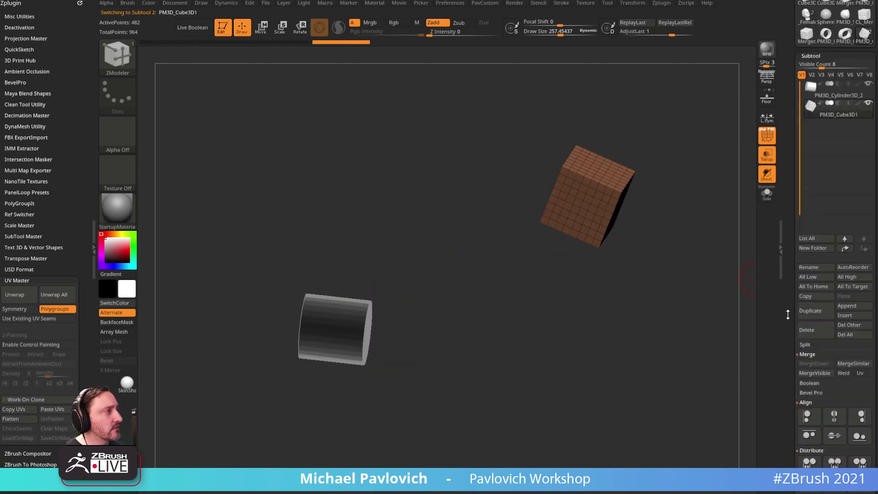
drag(647, 294, 651, 279)
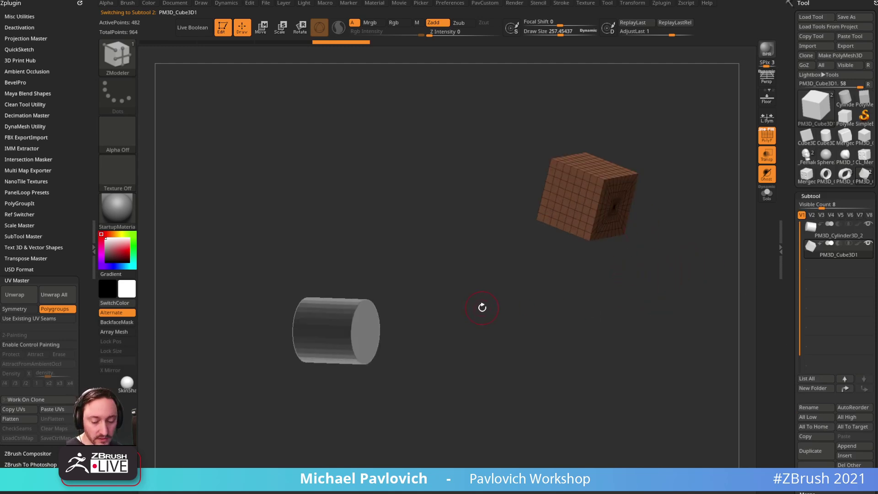
- Choose the CubeMid insert mesh and make the cylinder the active subtool
key(m)
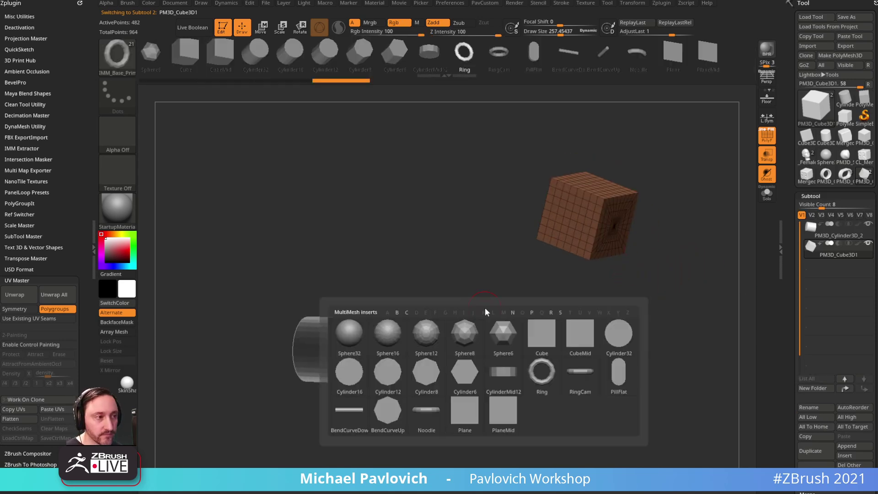
click(580, 336)
drag(468, 361, 594, 301)
click(826, 232)
- Insert three CubeMid meshes onto different parts of the cylinder's surface
mouse_move(644, 278)
shift+mouse_down()
mouse_move(464, 318)
mouse_move(535, 337)
shift+mouse_up()
mouse_move(651, 317)
mouse_down()
mouse_move(695, 324)
mouse_move(658, 262)
mouse_up()
drag(696, 315, 567, 315)
key(ctrl+z)
drag(460, 296, 507, 312)
drag(652, 277, 617, 281)
drag(536, 277, 558, 289)
drag(675, 268, 610, 269)
drag(574, 293, 587, 306)
- Insert two more CubeMid meshes on the remaining bare areas of the cylinder
alt+drag(670, 229, 508, 276)
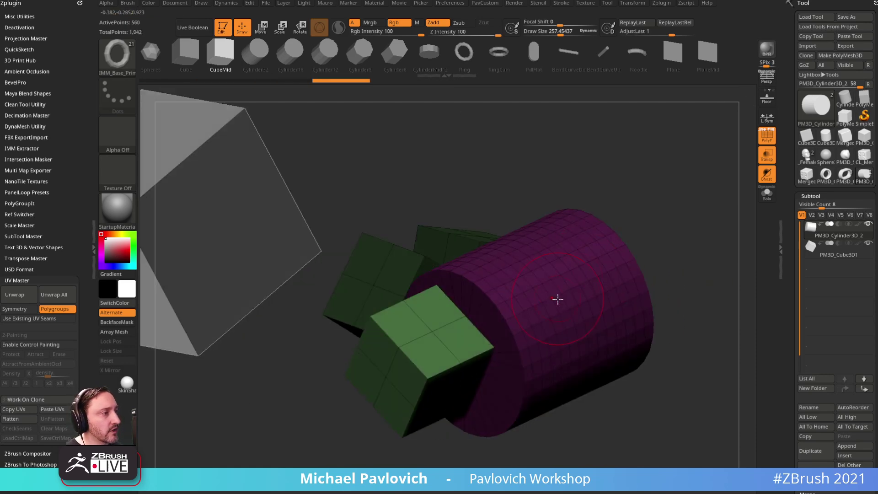
drag(579, 275, 590, 288)
drag(697, 224, 576, 270)
drag(538, 297, 549, 313)
drag(641, 364, 486, 318)
drag(582, 339, 424, 325)
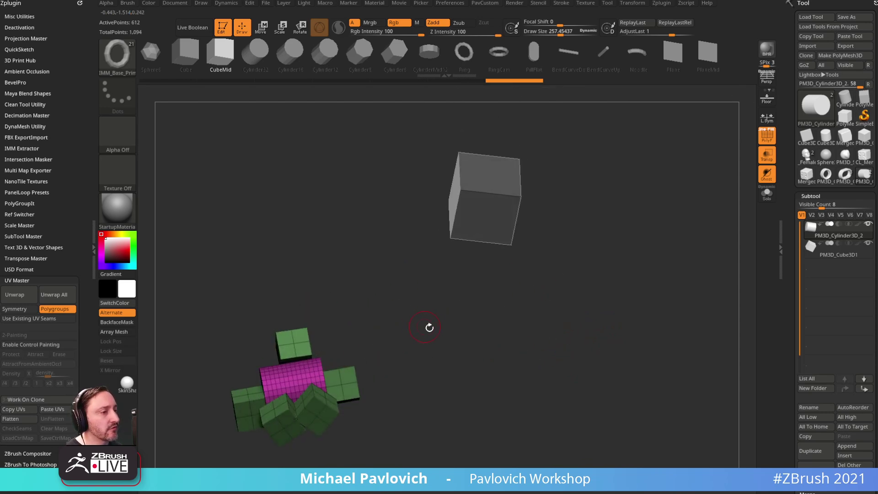
- Undo the CubeMid insertions on the cylinder, stepping back and forth through the undo history
key(ctrl+z)
key(ctrl+z)
key(ctrl+z)
key(ctrl+z)
key(ctrl+z)
key(ctrl+z)
key(ctrl+shift+z)
key(ctrl+shift+z)
key(ctrl+shift+z)
key(ctrl+shift+z)
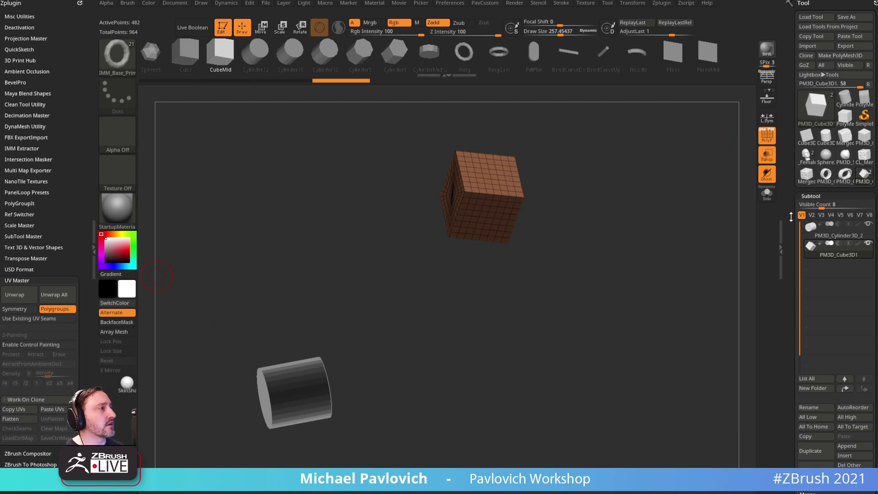
- Switch the active tool from the cube to SimpleBrush
click(817, 109)
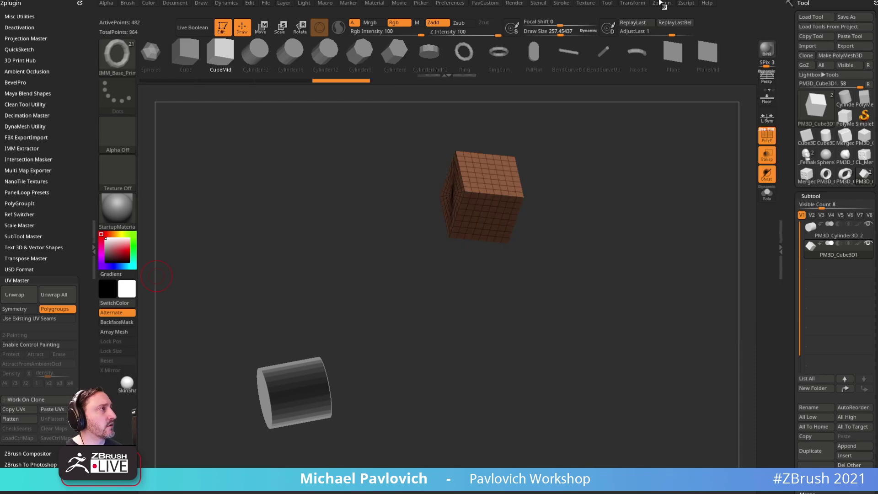
click(818, 107)
mouse_move(442, 161)
click(422, 112)
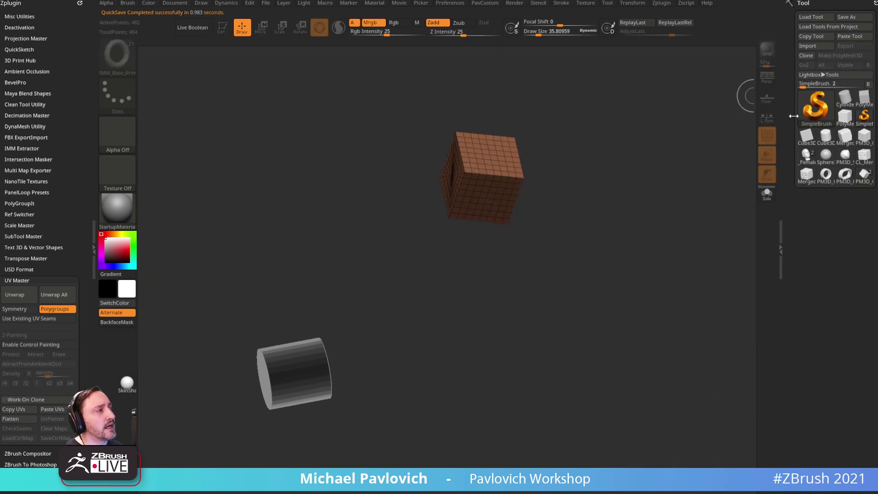
- Draw a Ring3D primitive on a cleared canvas in edit mode and convert it to a PolyMesh3D
click(807, 120)
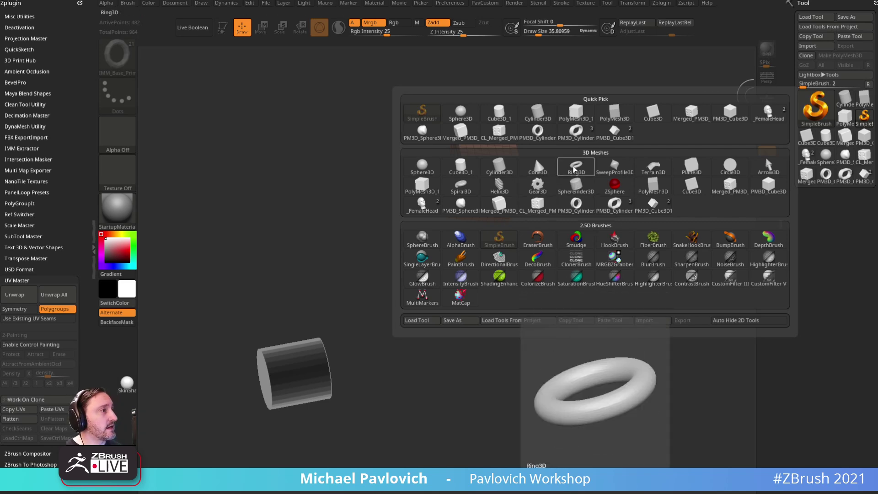
click(576, 166)
key(ctrl+z)
drag(454, 270, 507, 397)
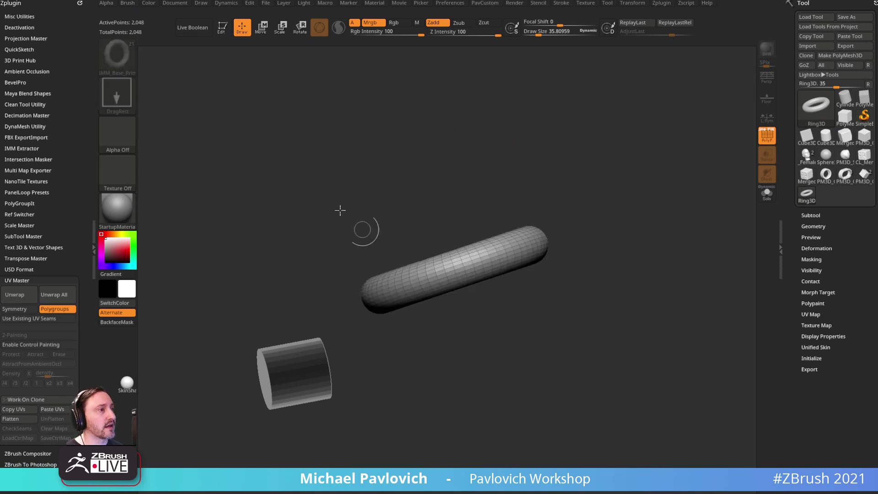
click(222, 31)
mouse_move(516, 153)
mouse_down()
mouse_move(604, 192)
mouse_move(646, 196)
mouse_move(608, 182)
mouse_up()
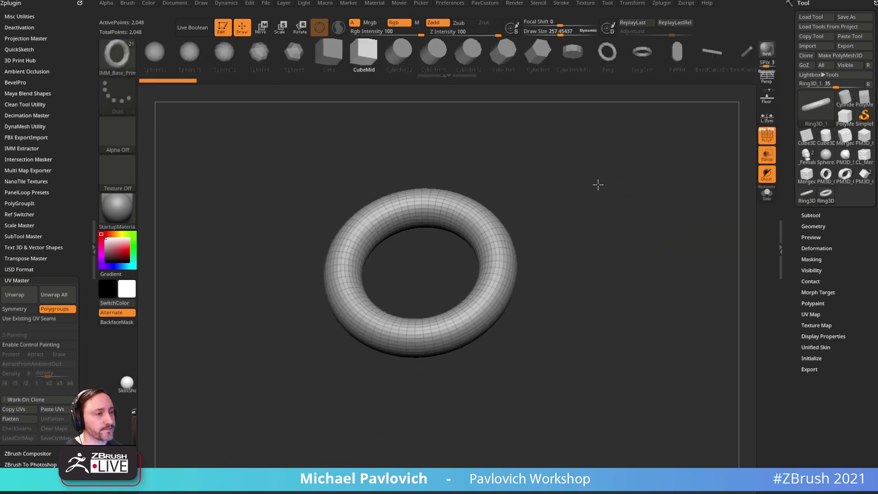
click(840, 55)
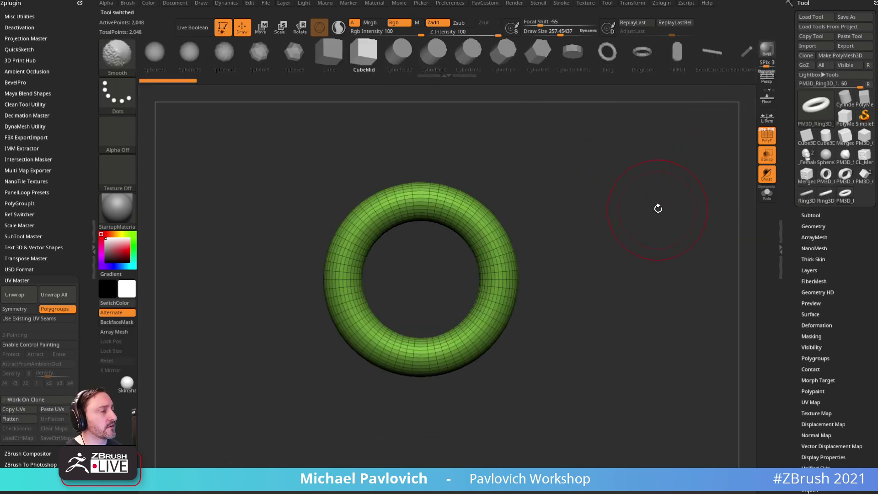
alt+drag(655, 220, 636, 192)
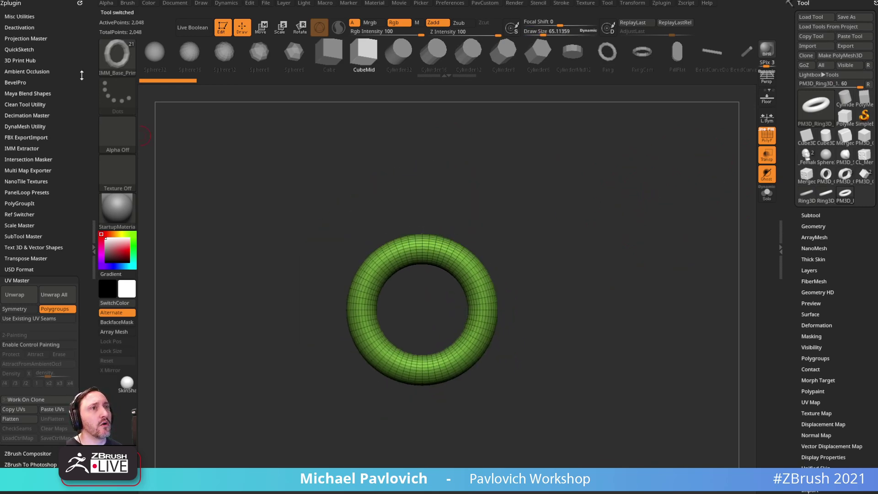
- Create new 3D text reading ZBRUSH with the Text 3D & Vector Shapes plugin
key(shift)
shift+click(19, 280)
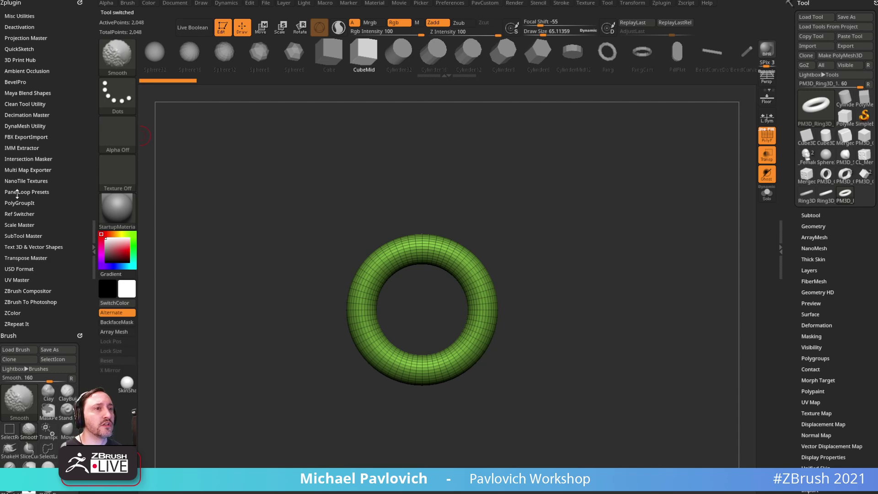
click(21, 247)
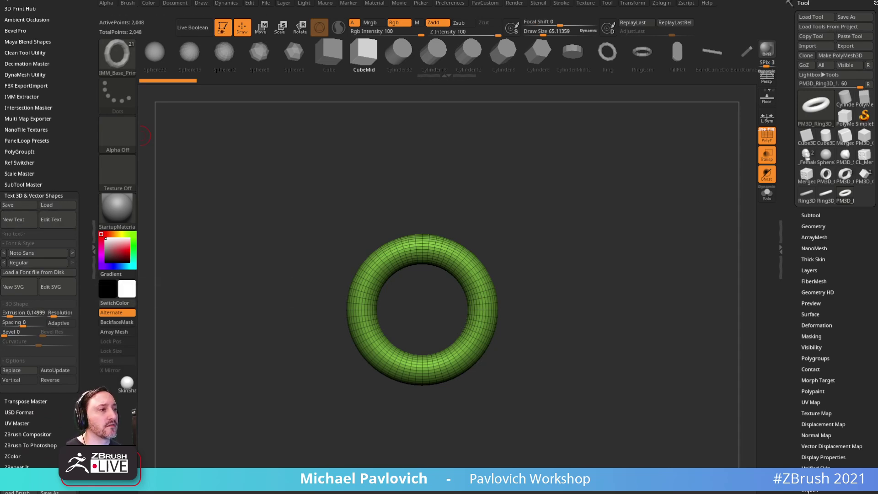
click(20, 224)
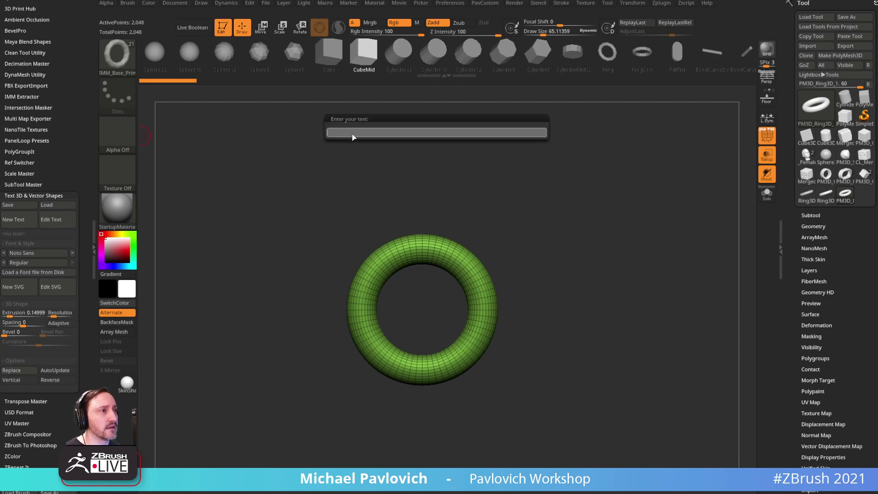
text(ZB)
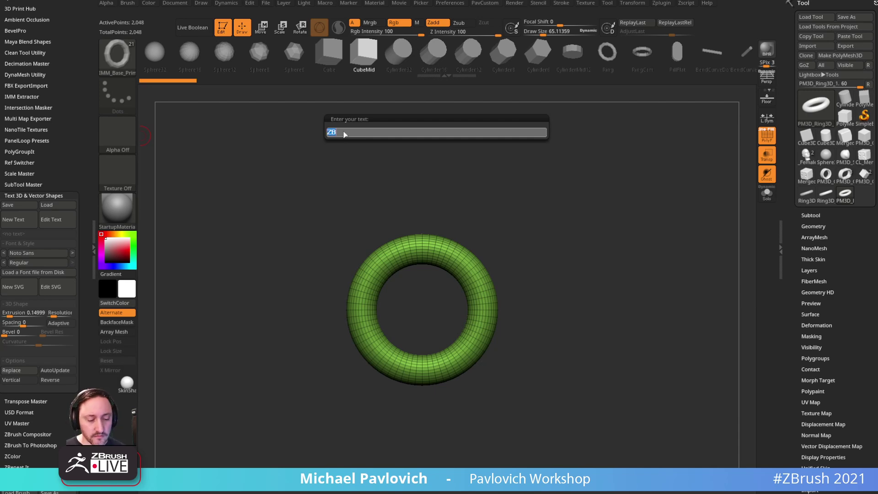
text(rZBRUSH)
key(Return)
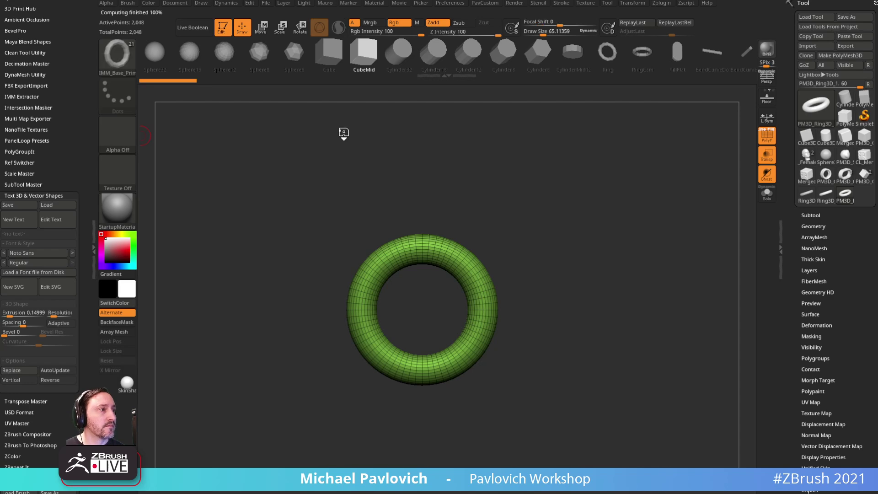
alt+drag(609, 106, 571, 138)
alt+drag(554, 171, 597, 157)
drag(437, 179, 474, 157)
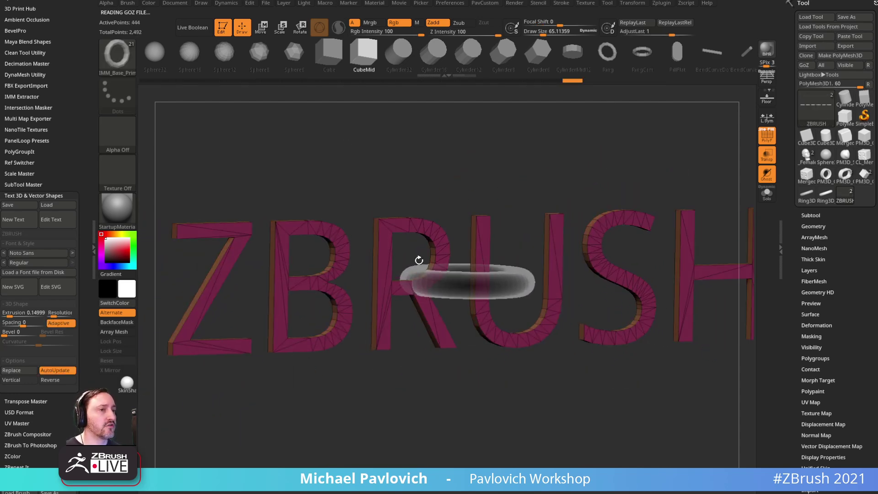
- Turn off Adaptive for the ZBRUSH text and set its Bevel to 0
click(71, 326)
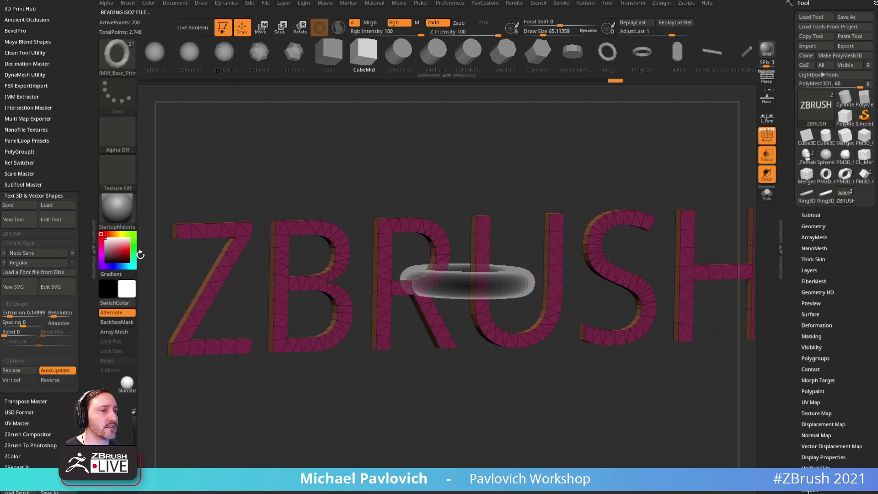
mouse_move(11, 333)
mouse_down()
mouse_move(67, 343)
mouse_move(5, 336)
mouse_up()
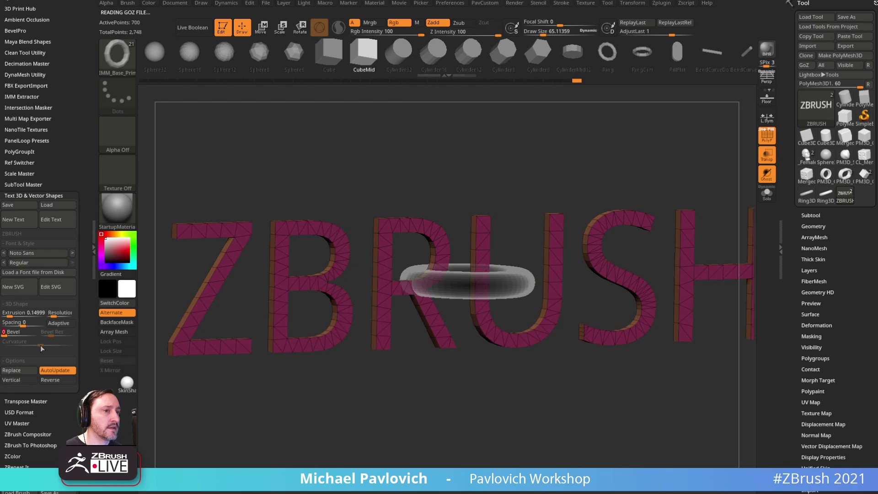
drag(380, 162, 502, 168)
- Hide the ring subtool so only the ZBRUSH text remains displayed
click(815, 214)
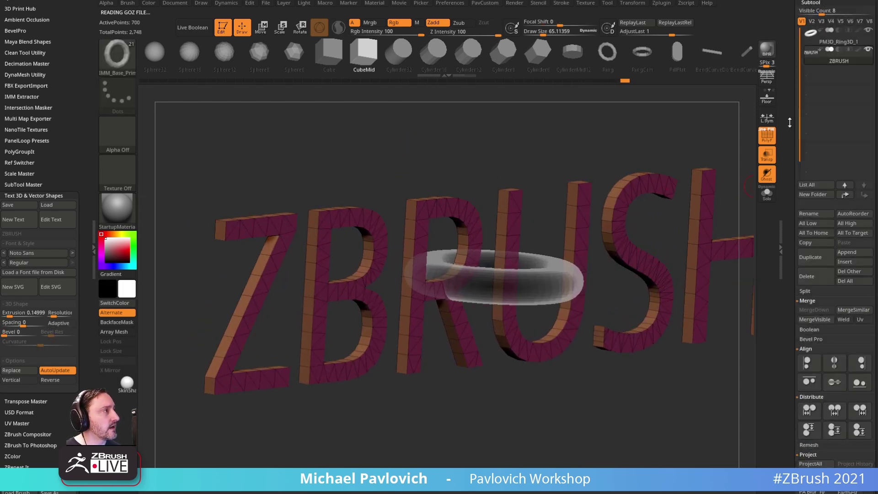
drag(790, 113, 790, 178)
click(868, 95)
drag(600, 168, 512, 163)
- Switch to the Standard brush with the ZBRUSH text as the active subtool
key(b)
key(s)
key(t)
mouse_move(452, 159)
alt+mouse_down()
mouse_move(447, 145)
mouse_move(470, 130)
alt+mouse_up()
drag(790, 243, 791, 4)
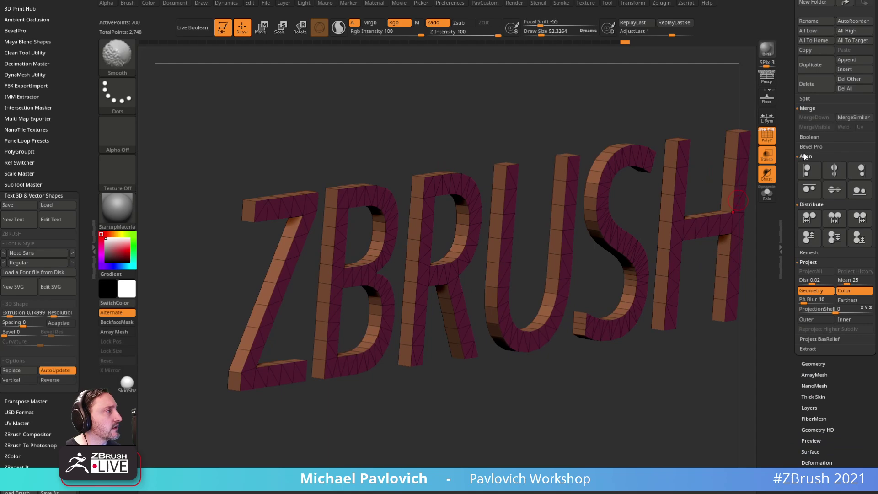
- Bevel the creased edges of the ZBRUSH text with a Bevel Width of 0.2266
shift+click(805, 156)
shift+click(810, 166)
drag(797, 252, 797, 185)
shift+click(805, 219)
drag(792, 238, 792, 161)
shift+click(813, 157)
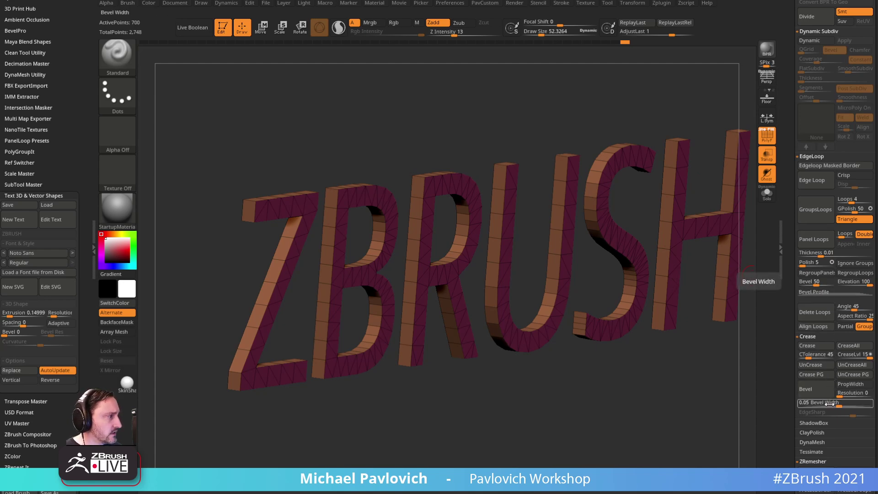
ctrl+drag(840, 403, 859, 398)
- Switch to the ZModeler brush and set its Insert edge action to Smooth Elevation
mouse_move(398, 163)
alt+mouse_down()
mouse_move(455, 151)
mouse_move(411, 137)
alt+mouse_up()
alt+drag(290, 74, 520, 224)
key(b)
key(z)
key(m)
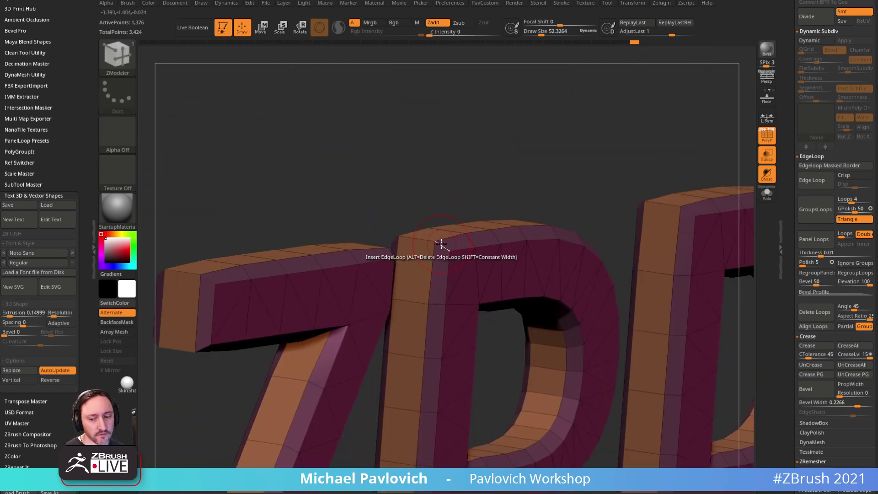
key(space)
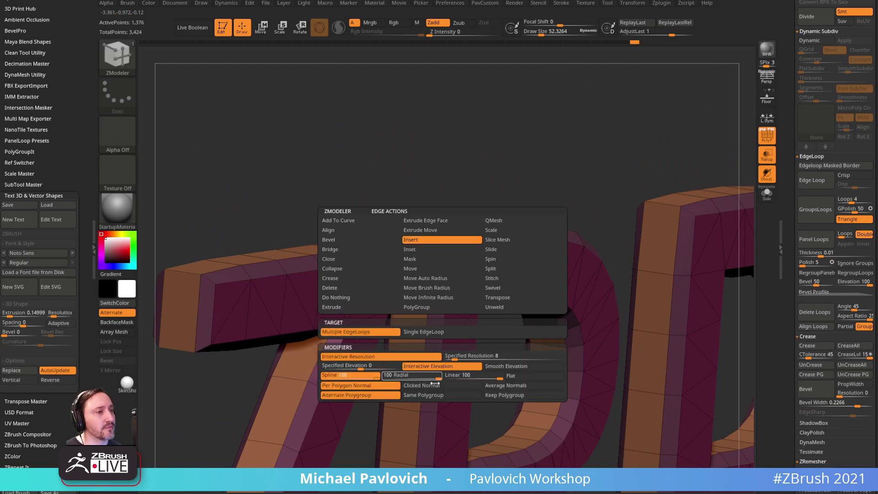
click(500, 365)
- Insert a smoothly elevated edge loop along the outer front bevels of the letters B and Z
drag(510, 251, 550, 177)
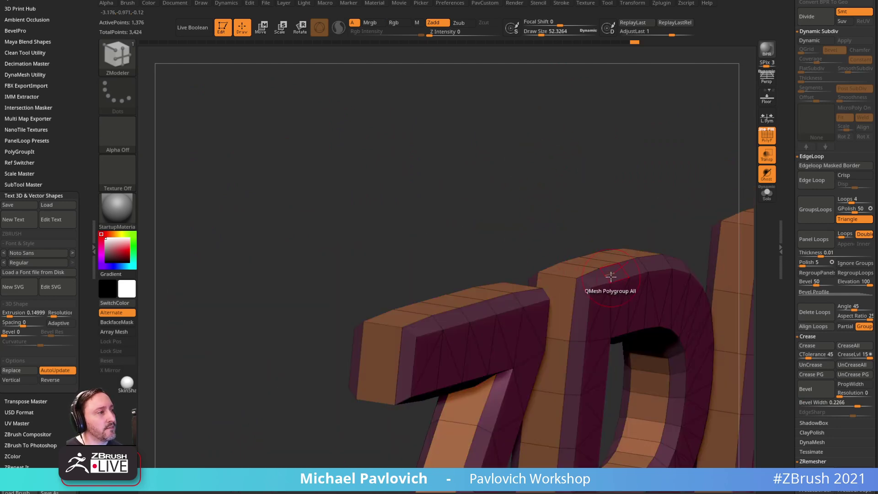
click(625, 277)
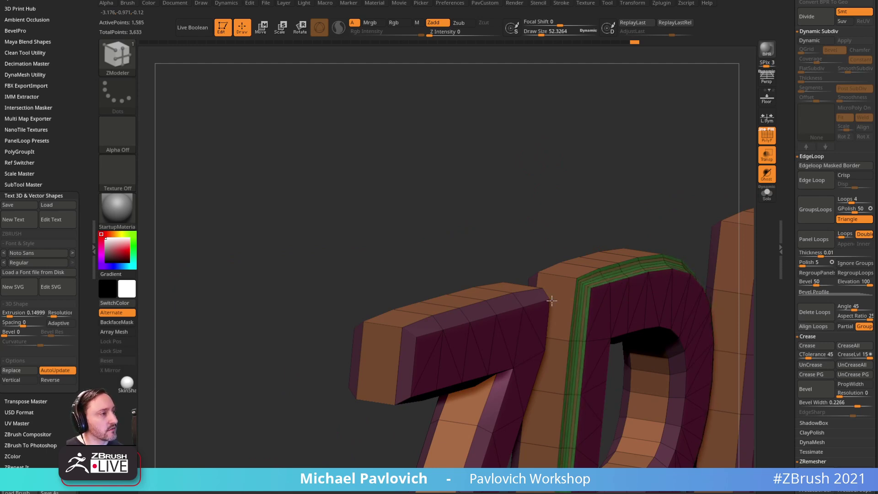
click(662, 286)
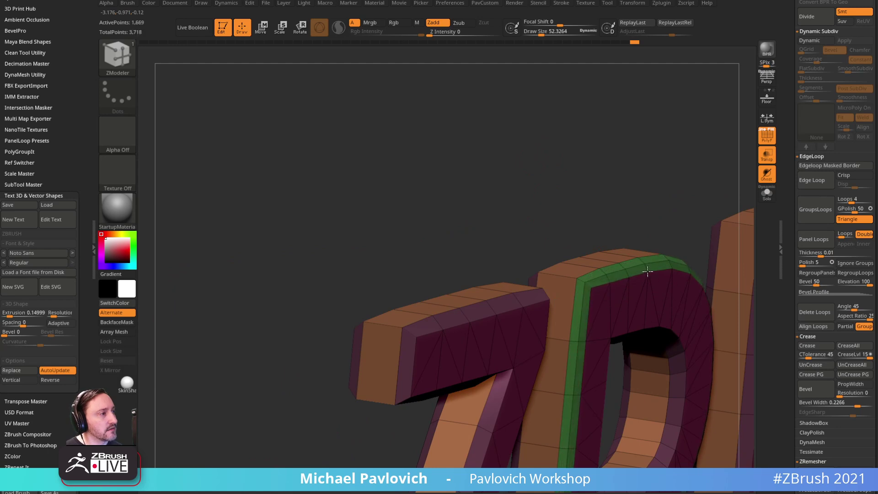
click(492, 305)
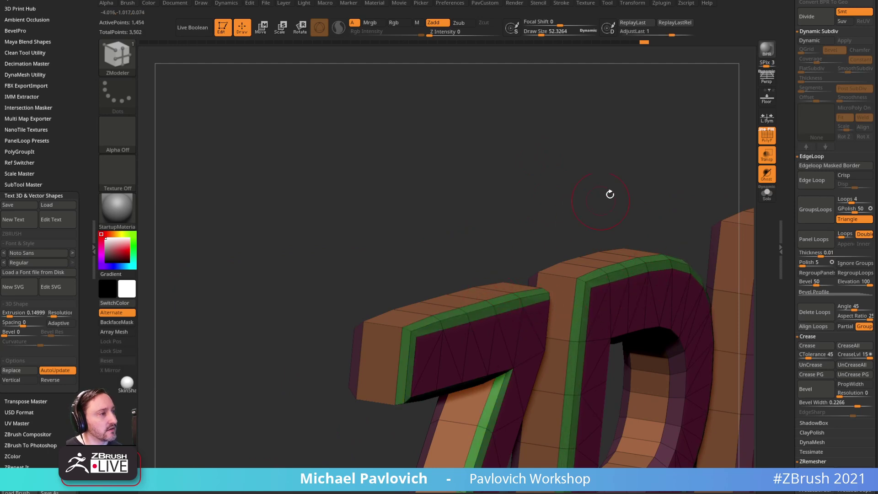
- Insert the same rounding edge loop along the outer front bevels of the letters R, U, S and H
alt+drag(598, 201, 347, 244)
click(447, 279)
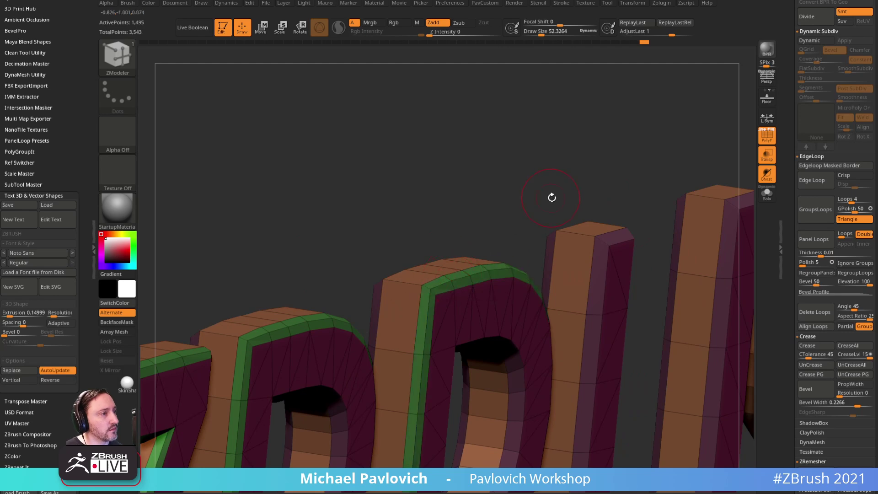
drag(550, 196, 456, 280)
click(437, 292)
alt+drag(611, 174, 325, 192)
click(415, 232)
click(506, 212)
- Turn off the polyframe display and frame the whole ZBRUSH text in a straight front view
key(f)
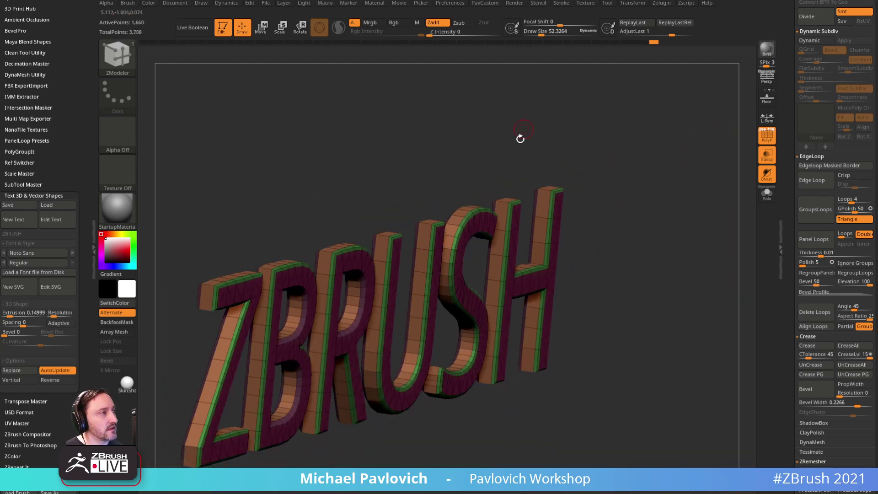
drag(523, 131, 683, 106)
key(shift+f)
mouse_move(735, 117)
shift+mouse_down()
mouse_move(645, 106)
mouse_move(635, 129)
mouse_move(591, 132)
mouse_move(633, 129)
mouse_move(607, 156)
mouse_move(615, 137)
mouse_move(658, 131)
shift+mouse_up()
key(f)
- Switch back to the Standard brush and set its Draw Size to about 200
key(b)
key(s)
key(t)
mouse_move(659, 130)
alt+mouse_down()
mouse_move(542, 170)
mouse_move(558, 172)
alt+mouse_up()
key(s)
alt+drag(359, 331, 344, 328)
key(s)
click(550, 185)
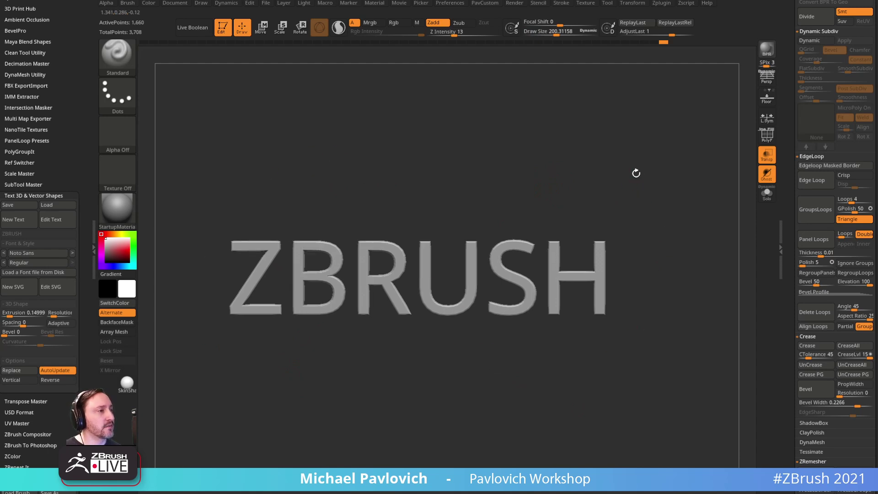
- Apply the Bend Curve deformer to the ZBRUSH text with the transform gizmo
key(w)
click(384, 205)
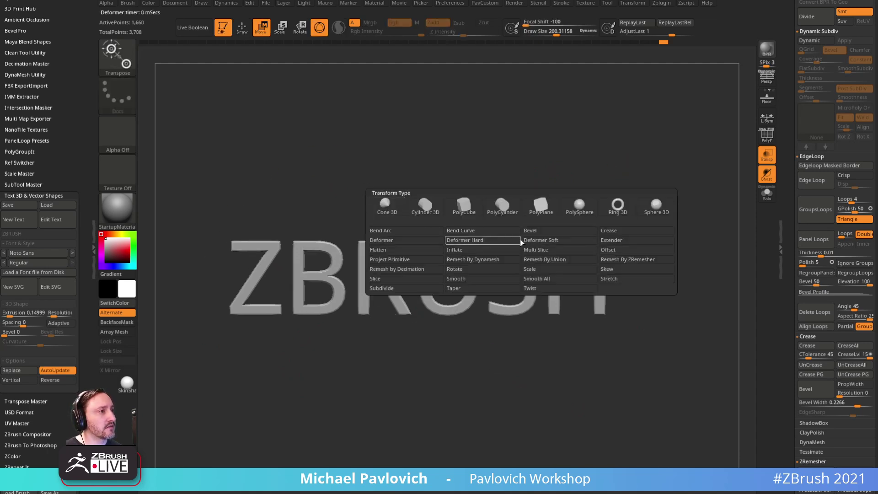
click(486, 229)
click(384, 205)
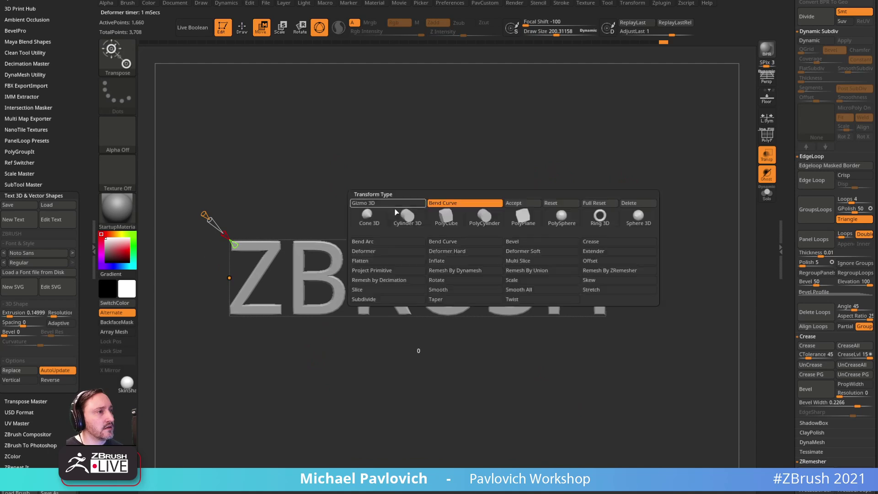
drag(438, 182, 439, 187)
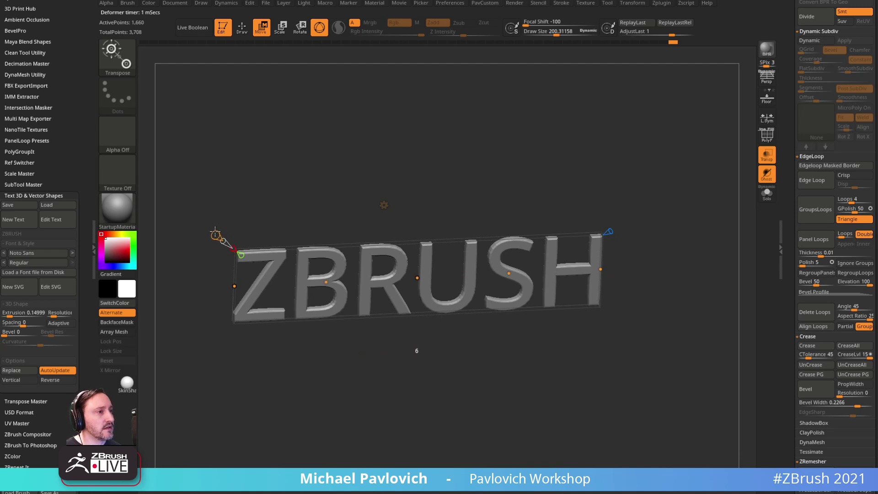
shift+drag(519, 185, 669, 209)
- Try arching the text by lowering its two end curve points and raising the middle one, and undo the three moves
drag(606, 277, 587, 344)
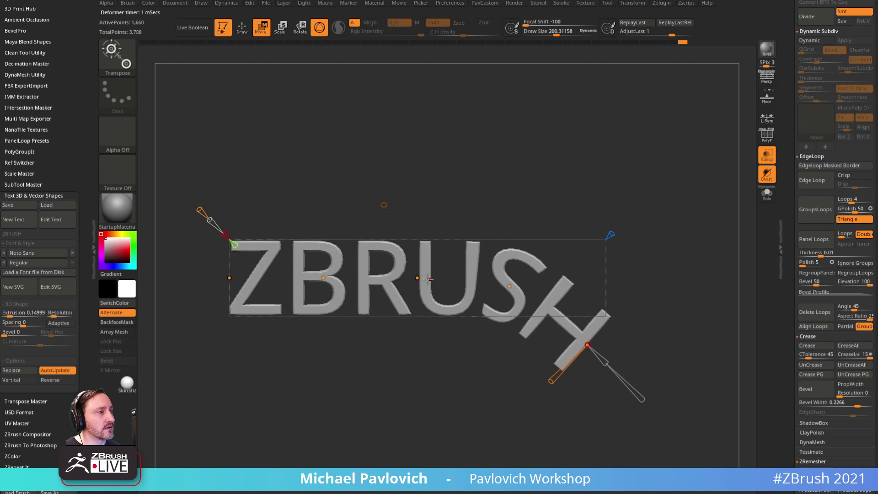
drag(417, 278, 422, 224)
drag(229, 278, 212, 297)
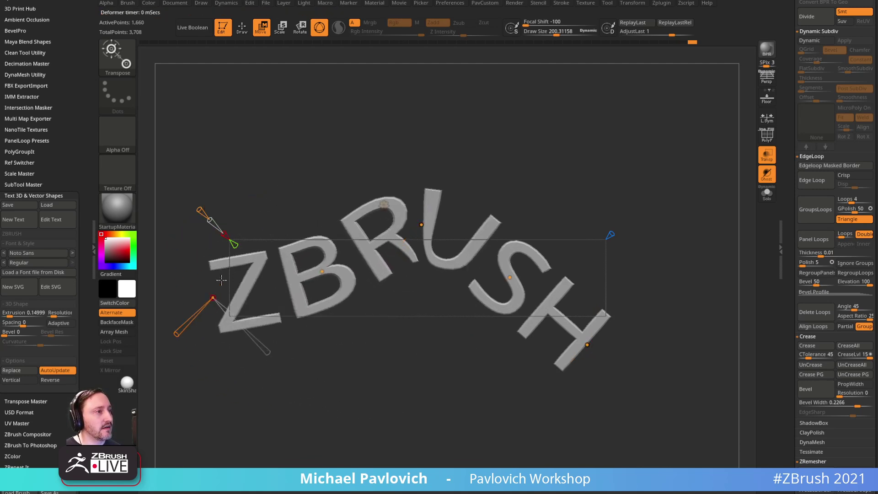
key(ctrl+z)
key(ctrl+z)
key(ctrl+z)
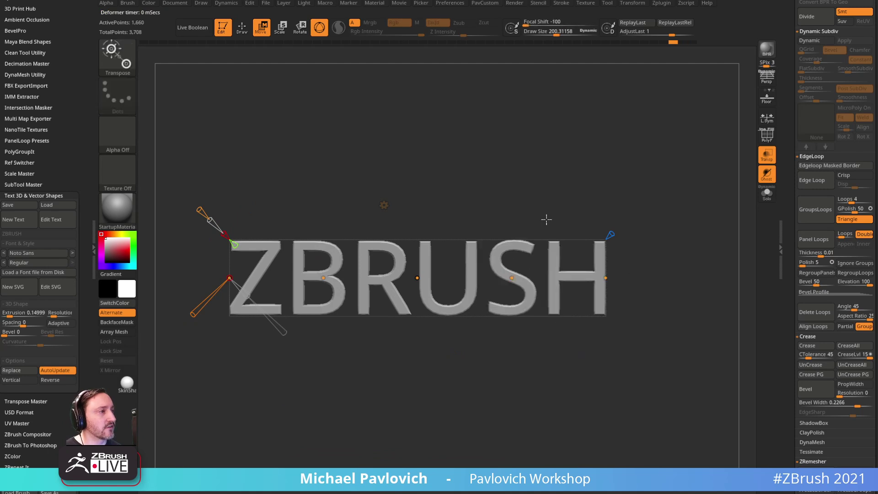
- Try bending the ZBRUSH text downward into an arch with the Bend Arc deformer, and undo the bend
click(384, 205)
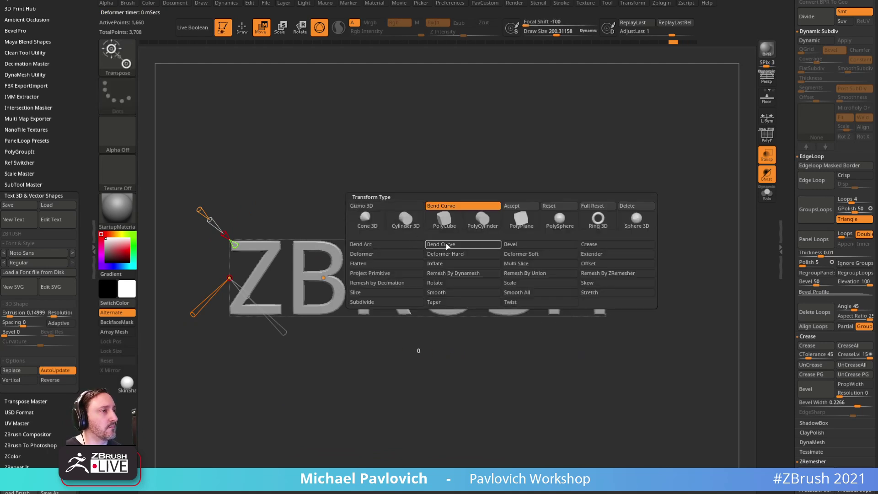
click(431, 248)
drag(418, 238, 411, 294)
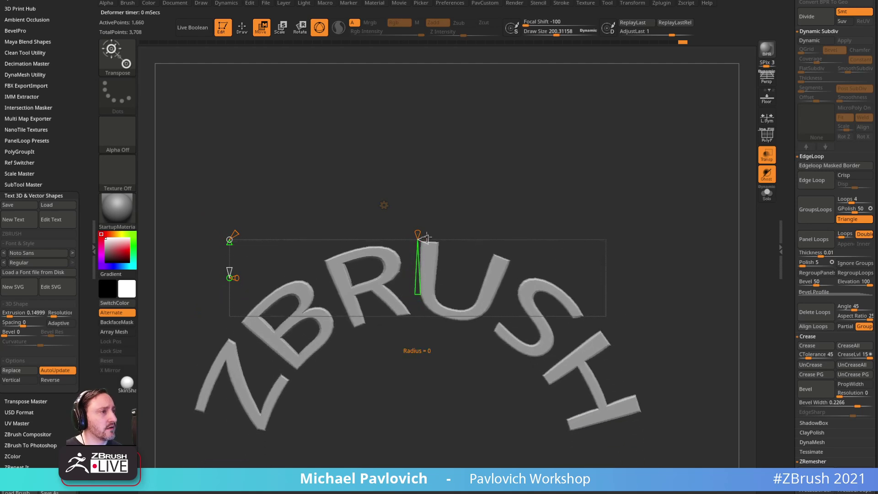
mouse_move(417, 237)
mouse_down()
mouse_move(376, 237)
mouse_move(418, 237)
mouse_up()
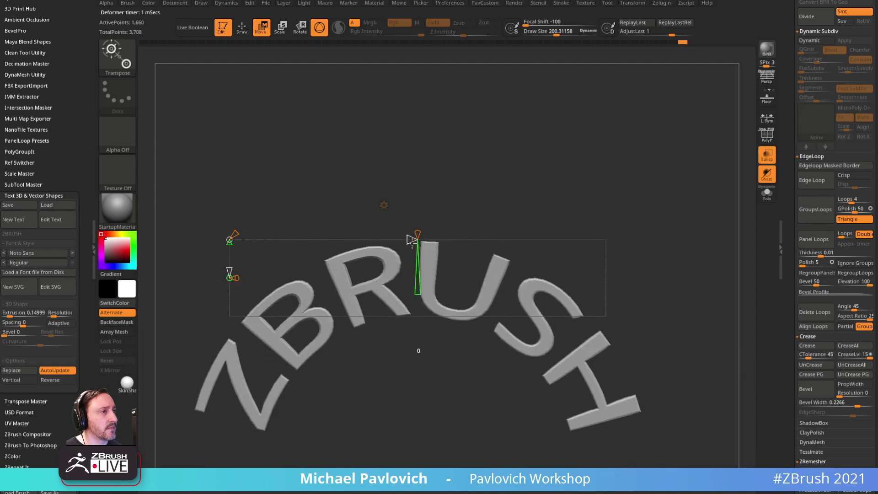
key(ctrl)
key(ctrl+z)
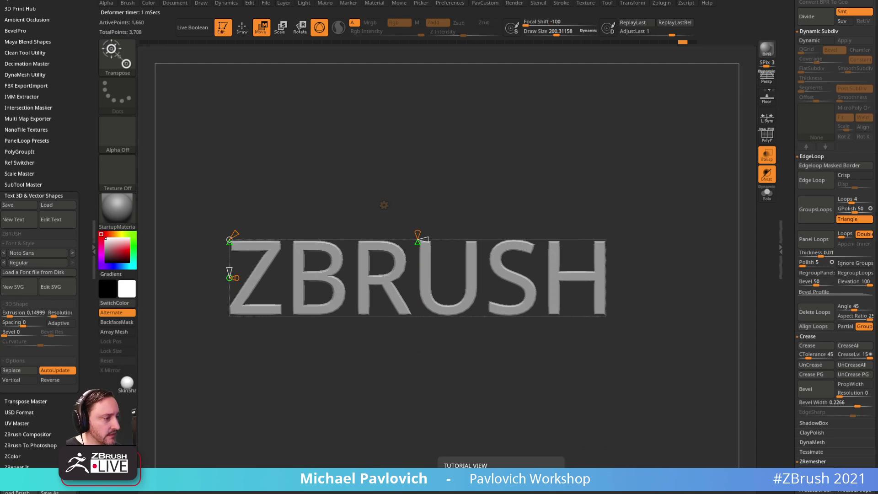
- Switch to the browser's ArtStation page for ZBrush 2022 What's New and play its video
drag(594, 493, 515, 61)
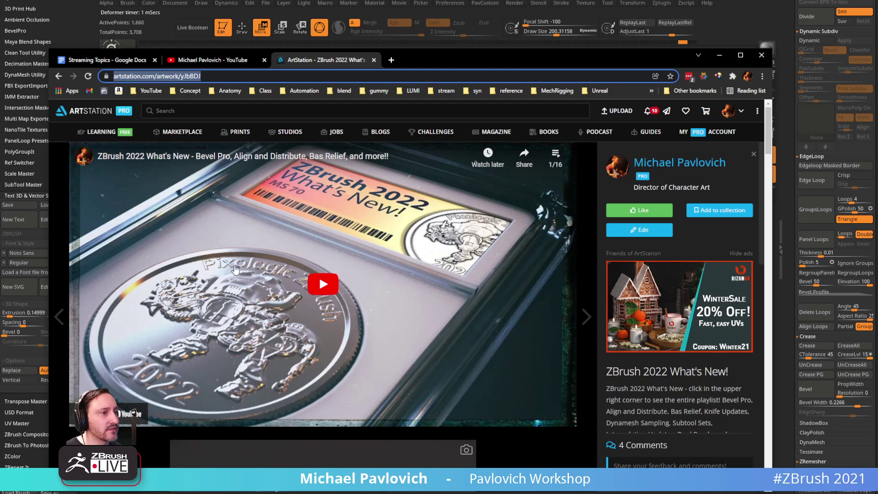
scroll(338, 307, down, 10)
scroll(349, 305, up, 10)
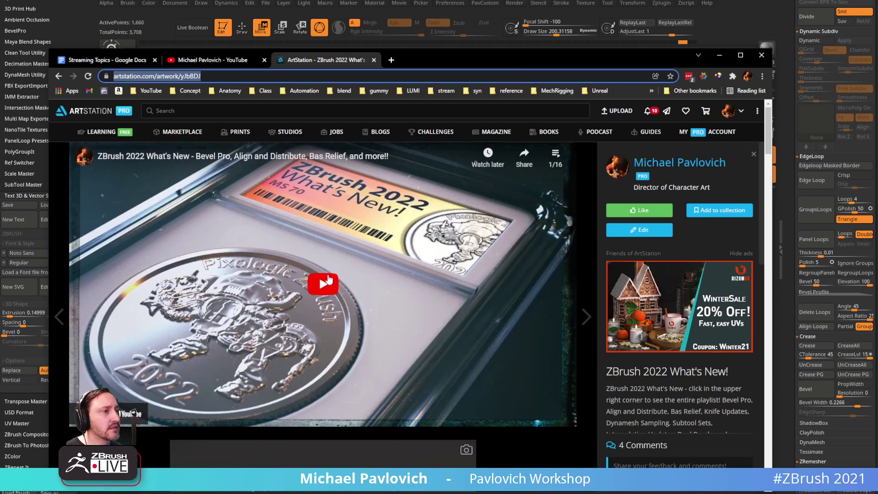
click(328, 279)
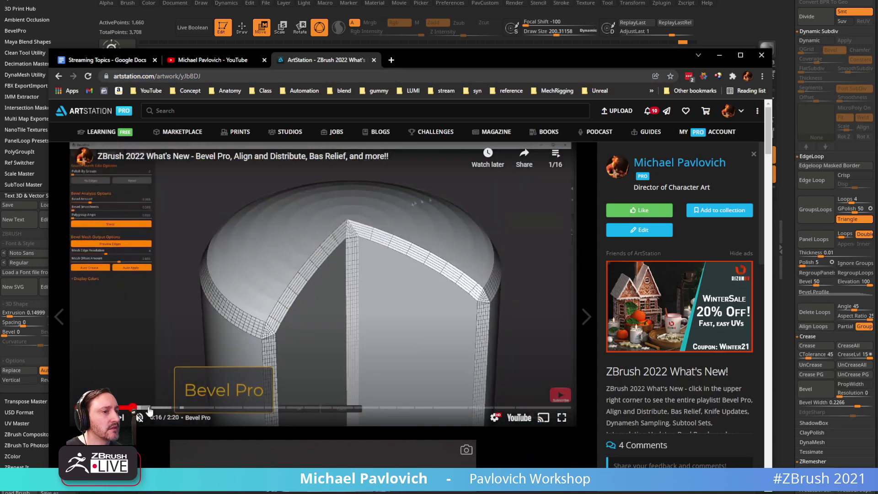
- Skim the video's Align and Distribute, Bas Relief Alpha and Knife sections, pause it and return to ZBrush
click(162, 407)
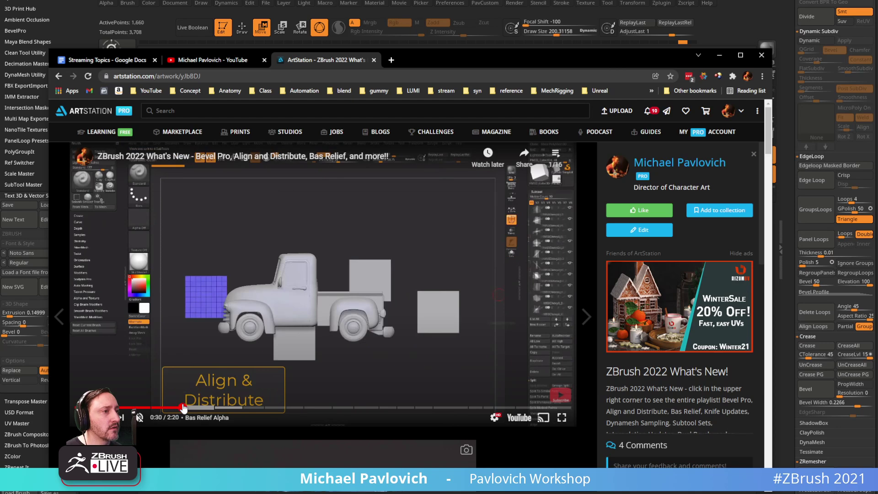
click(180, 407)
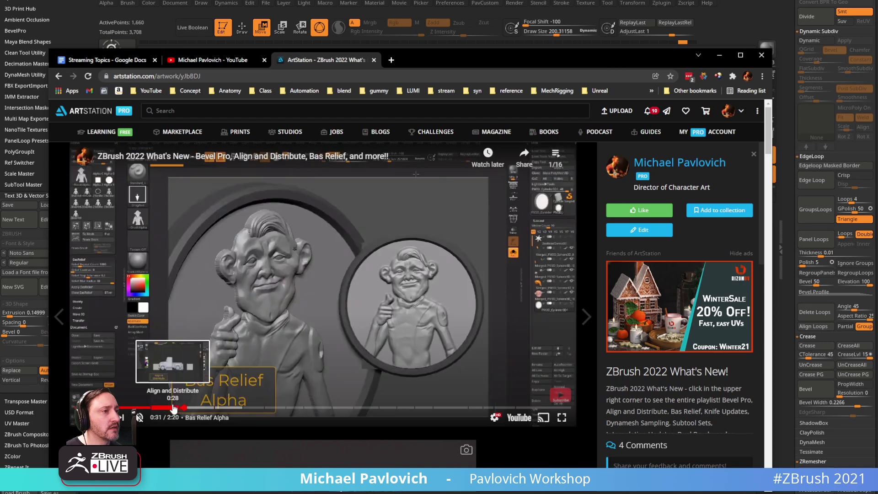
click(172, 407)
click(193, 407)
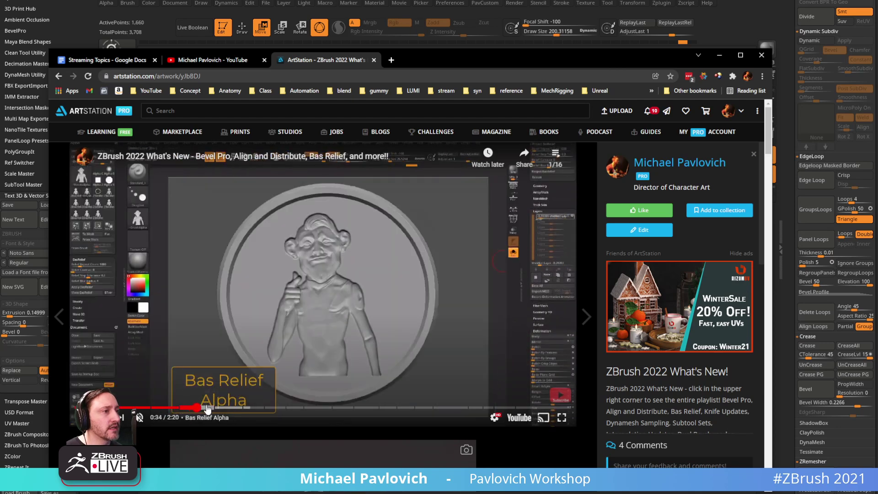
click(210, 408)
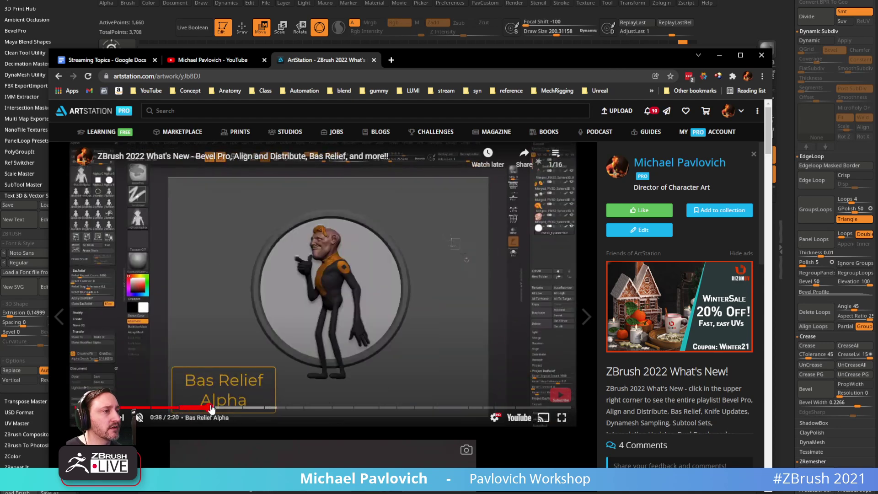
click(229, 408)
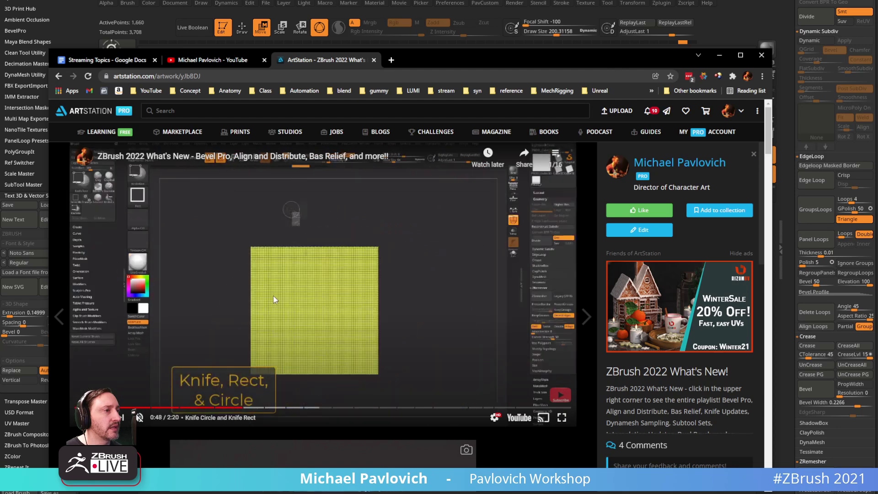
click(100, 417)
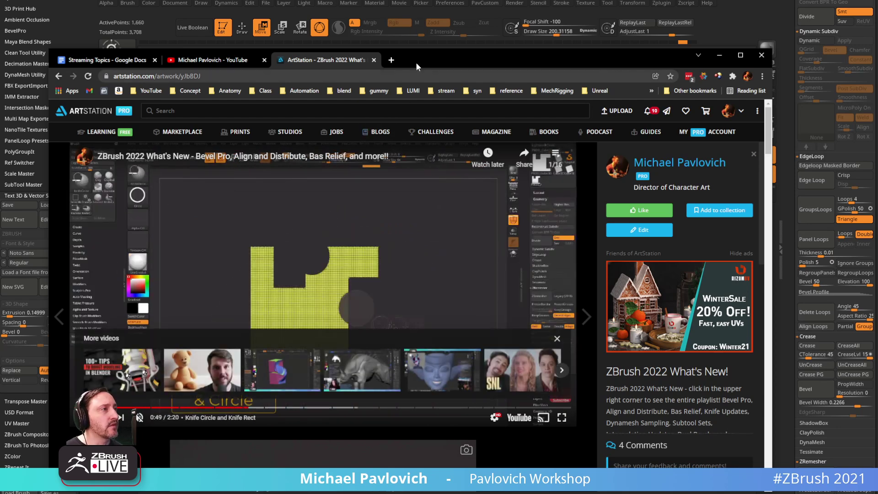
drag(416, 70, 451, 493)
- Leave the deformer for Draw mode and set the draw size to about 150
key(q)
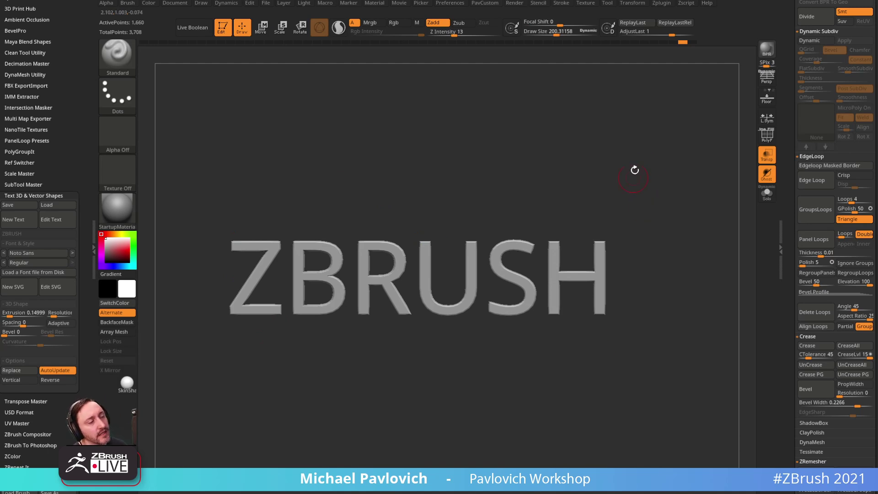
key(s)
drag(621, 204, 634, 200)
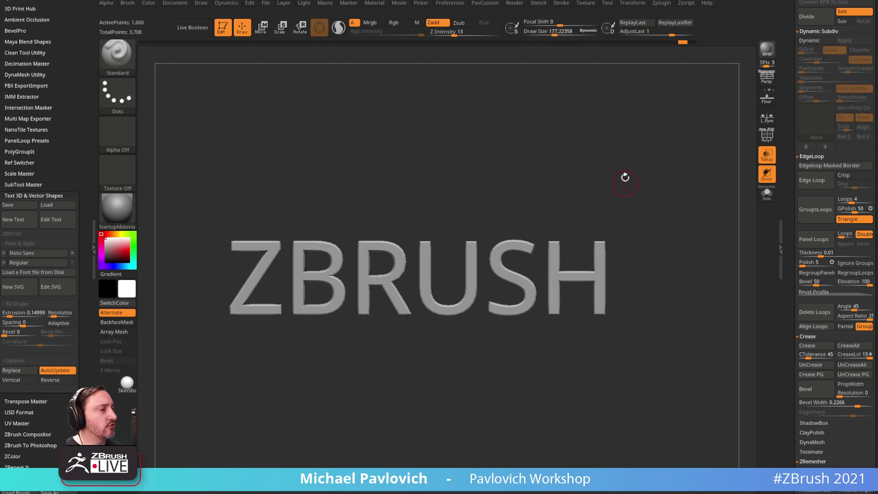
key(s)
drag(456, 221, 450, 220)
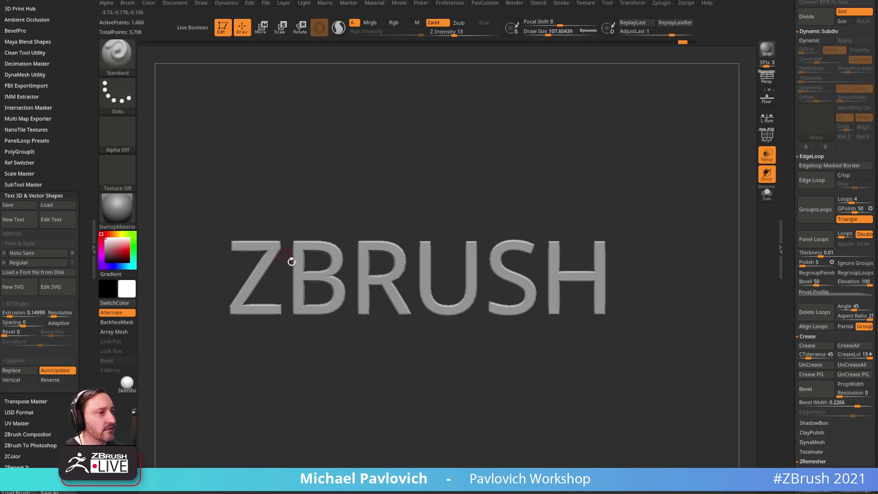
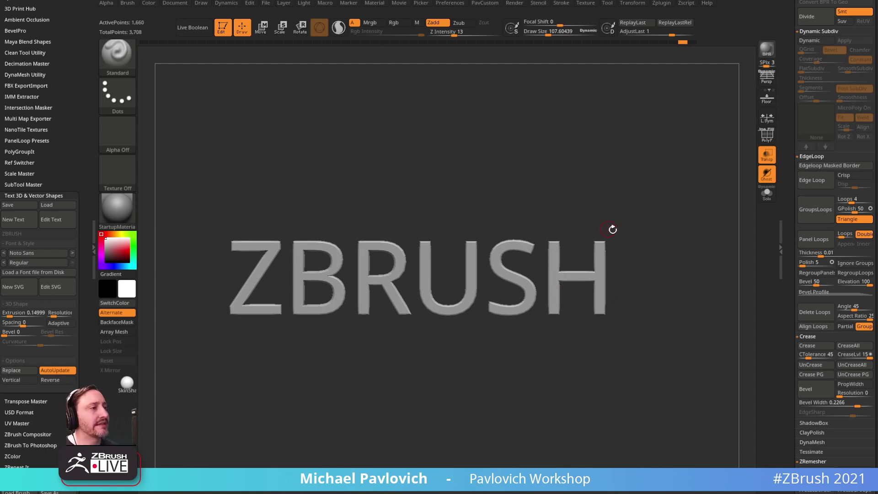
key(s)
mouse_move(630, 223)
mouse_down()
mouse_move(638, 225)
mouse_move(625, 218)
mouse_up()
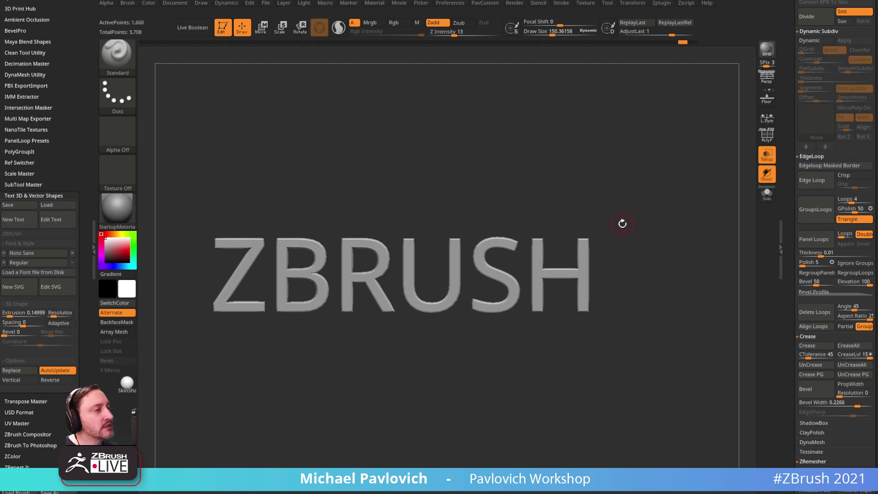
- Show the polyframe on the ZBRUSH text and assign each letter its own polygroup with Auto Groups
click(771, 134)
key(space)
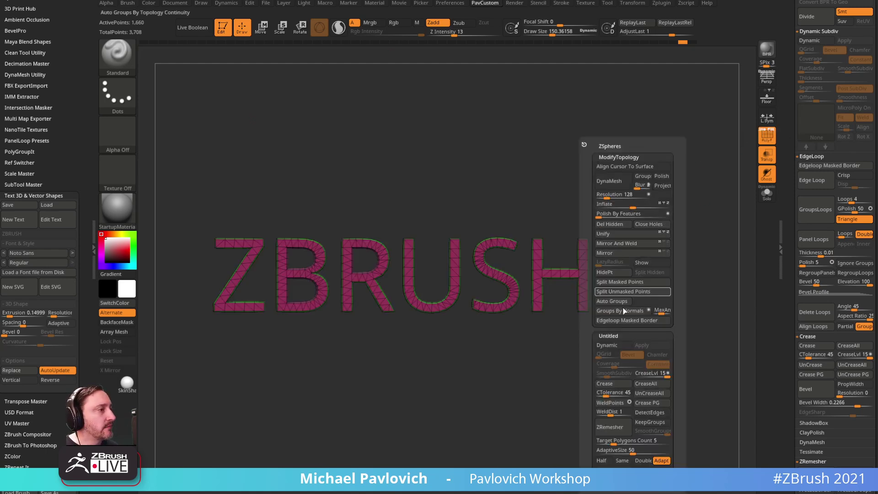
click(613, 302)
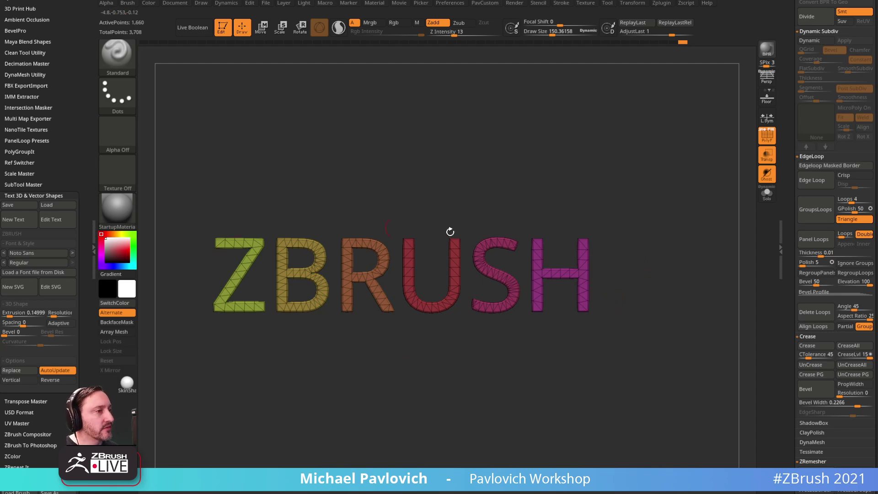
- Select the PM3D_Ring3D_1 subtool and delete it, keeping only the ZBRUSH text
drag(790, 220, 780, 401)
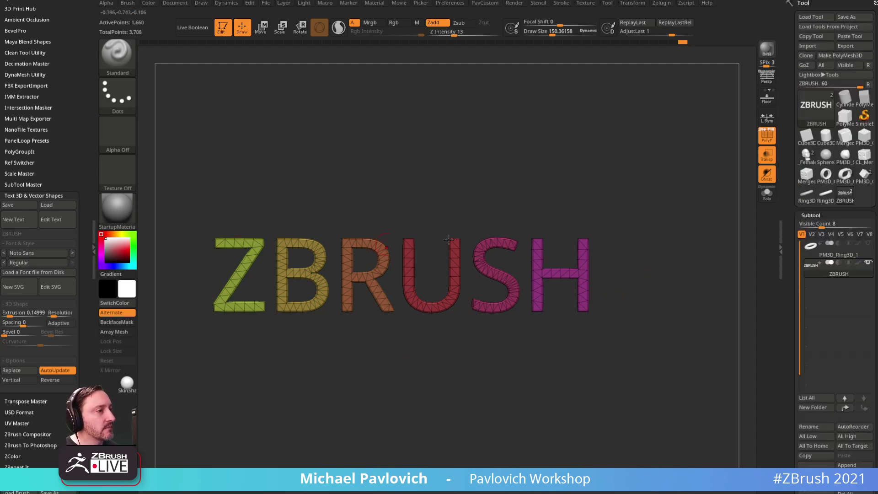
click(842, 251)
drag(798, 288, 798, 187)
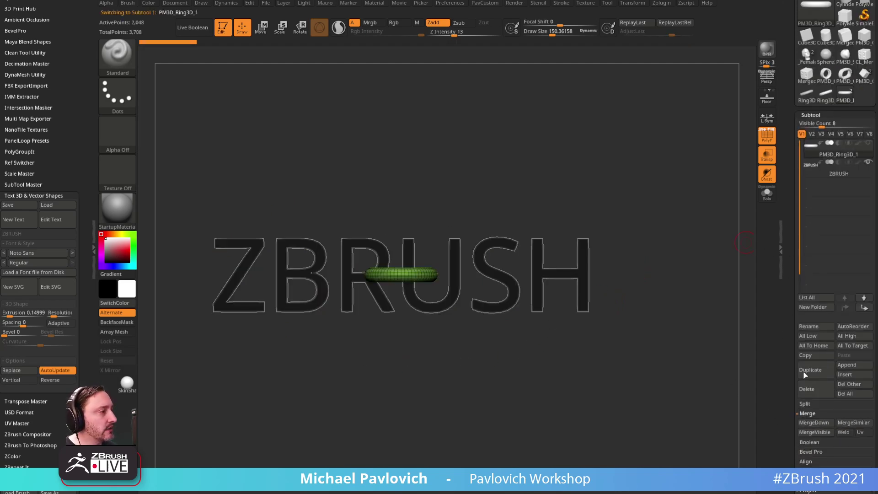
click(808, 389)
key(shift+p)
mouse_move(711, 147)
mouse_down()
mouse_move(663, 176)
mouse_move(672, 178)
mouse_move(662, 260)
mouse_move(617, 275)
mouse_move(544, 223)
mouse_move(571, 257)
mouse_move(629, 214)
mouse_up()
key(f)
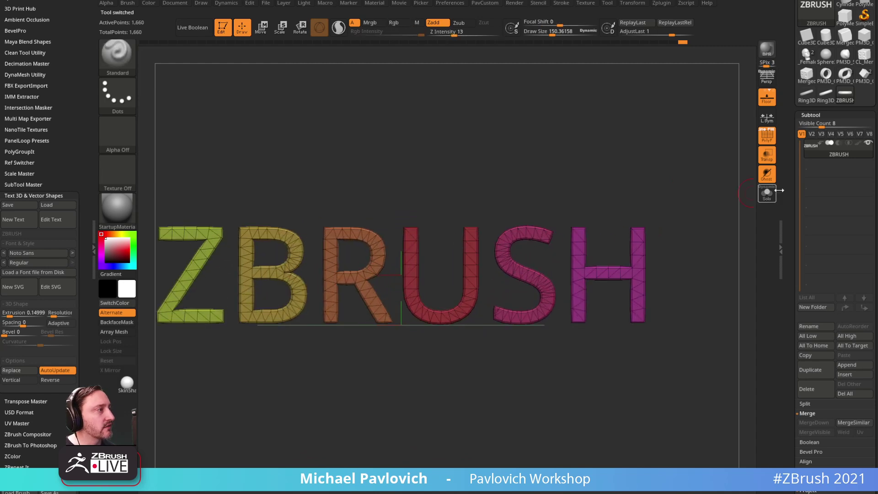
click(767, 135)
click(768, 135)
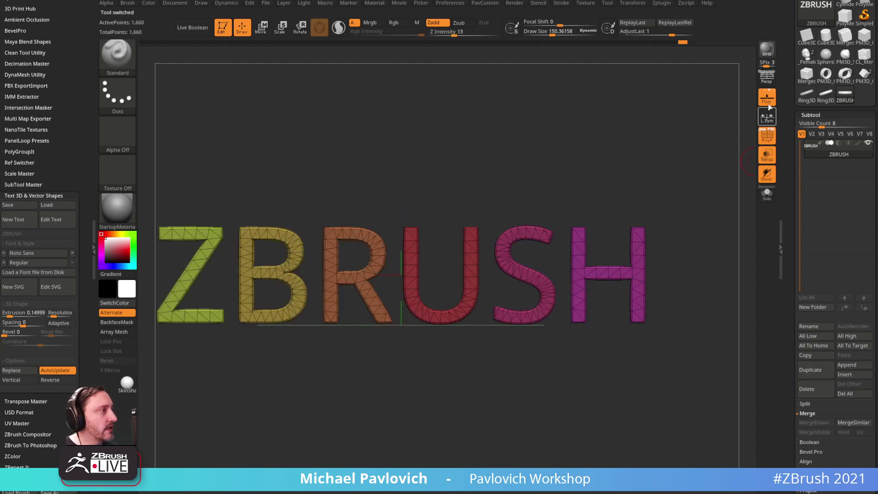
click(768, 97)
alt+drag(677, 177, 641, 168)
key(s)
click(474, 235)
key(s)
alt+drag(508, 206, 488, 211)
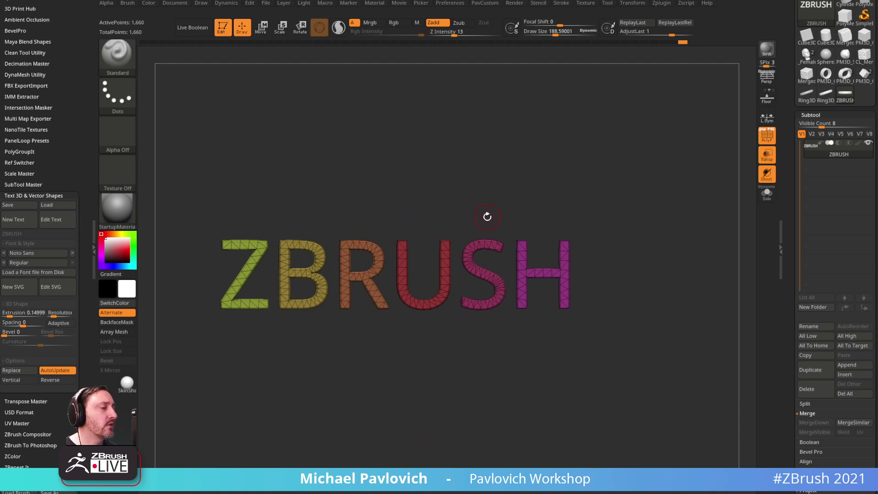
- Split the ZBRUSH text into one subtool per letter with Split To Parts
drag(791, 294, 793, 239)
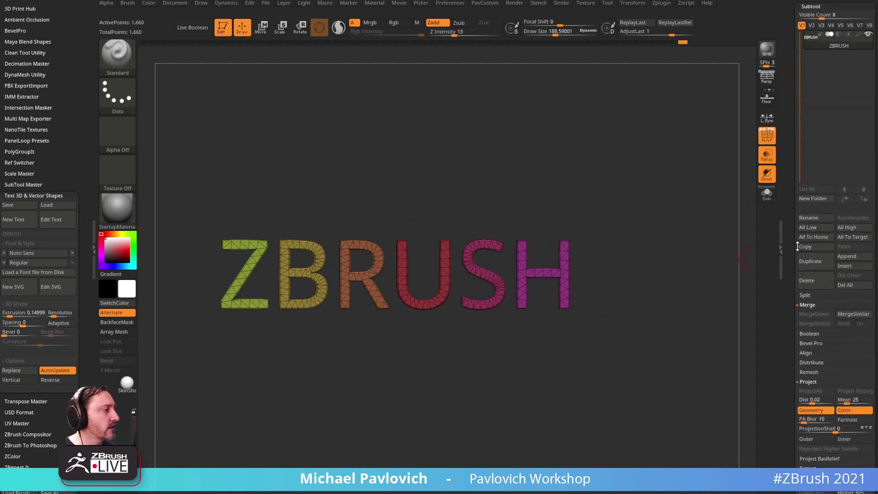
click(805, 296)
click(832, 316)
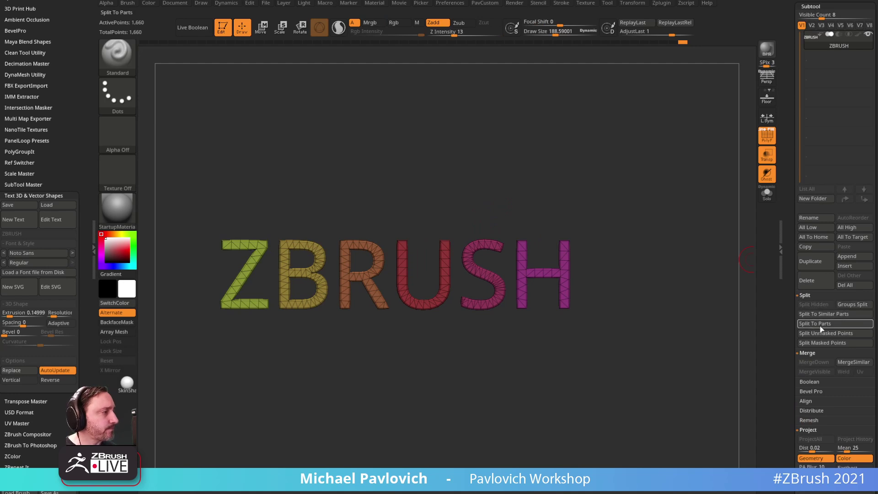
key(Return)
- Step through the split letter subtools one by one, from the H down to the B
click(837, 61)
click(838, 78)
click(839, 98)
click(839, 117)
click(840, 138)
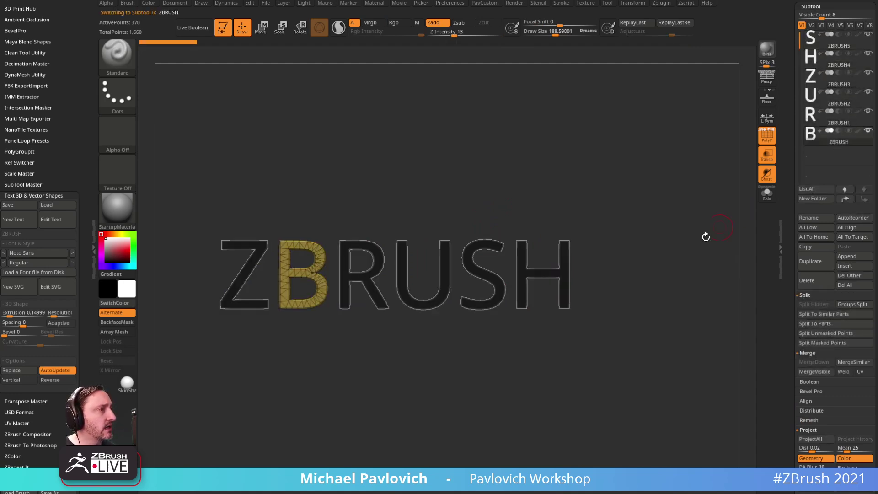
- Set the draw size to about 103 and make the letter Z the active subtool
alt+drag(444, 180, 481, 189)
key(s)
drag(304, 247, 295, 249)
alt+click(293, 256)
mouse_move(597, 184)
alt+mouse_down()
mouse_move(554, 204)
mouse_move(584, 196)
alt+mouse_up()
key(s)
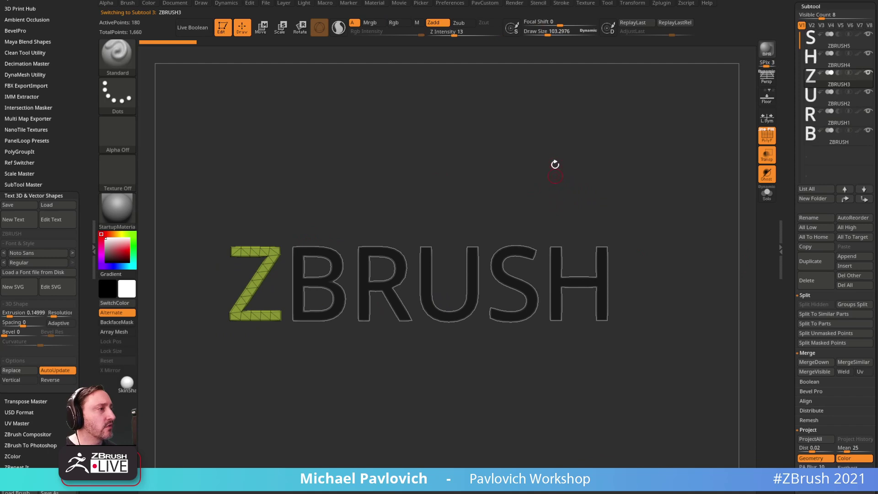
- Append a Plane3D to the subtool list and make it the active subtool
click(848, 256)
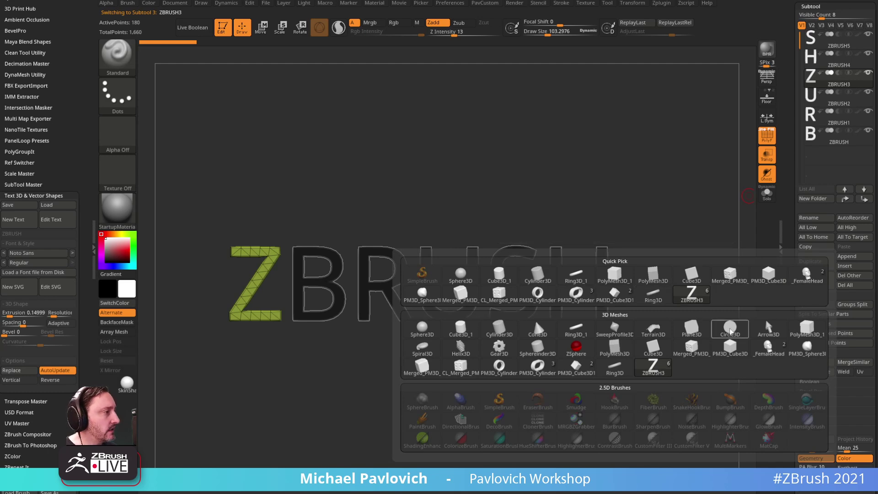
click(706, 328)
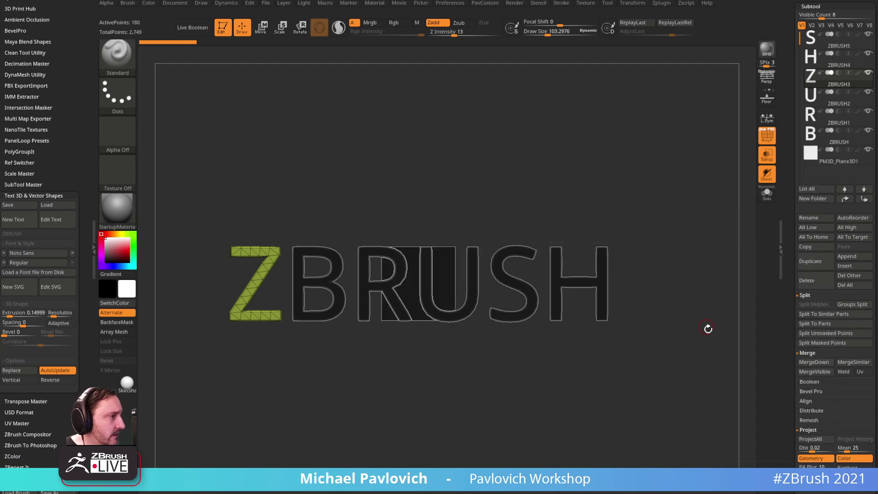
alt+click(449, 257)
alt+drag(530, 208, 556, 205)
- Reduce the plane to a single polygon with repeated Reconstruct Subdiv, and delete its higher subdivision levels
drag(793, 293, 789, 210)
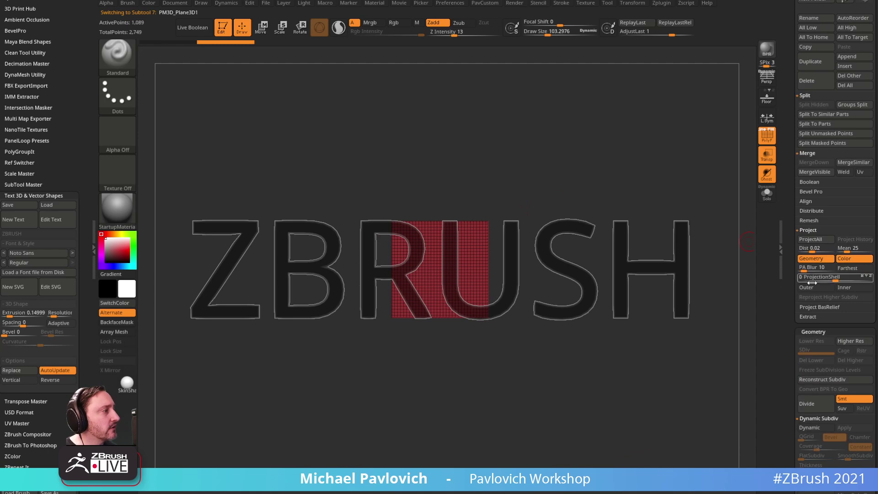
drag(788, 157, 788, 64)
click(815, 229)
click(817, 229)
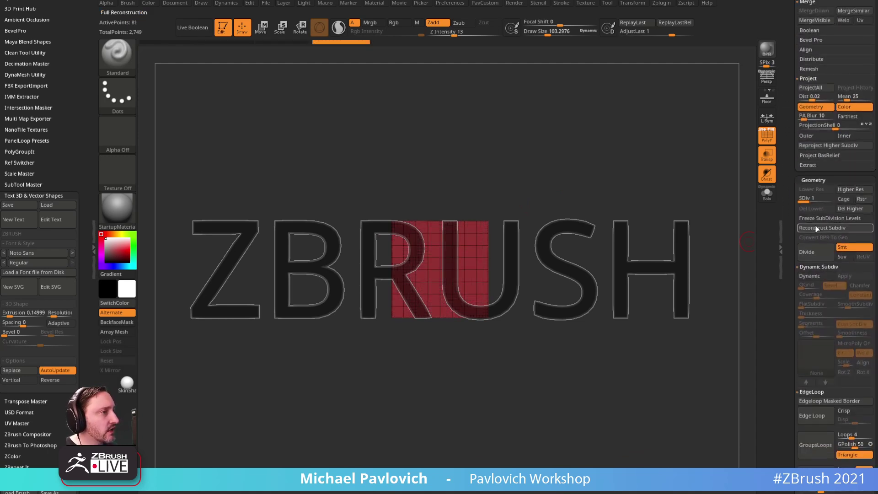
click(819, 227)
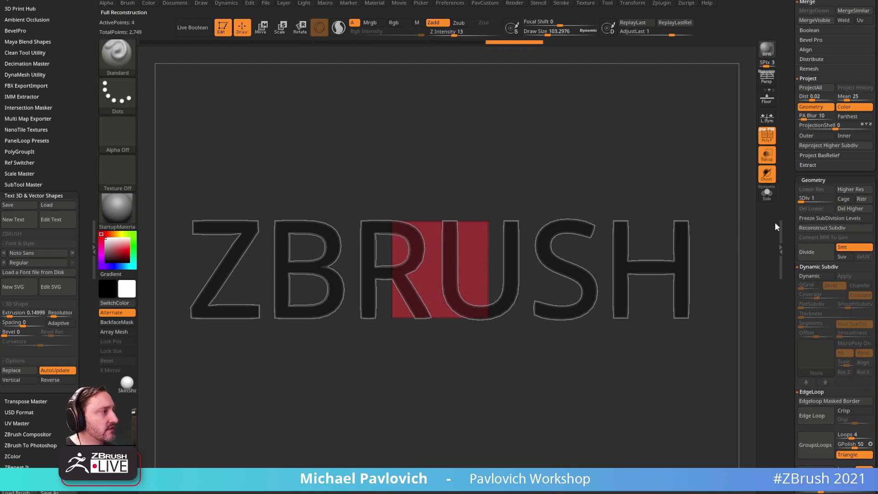
click(857, 211)
- Stretch the plane vertically and move it so that it fully surrounds the letter R
alt+drag(503, 153, 549, 159)
key(w)
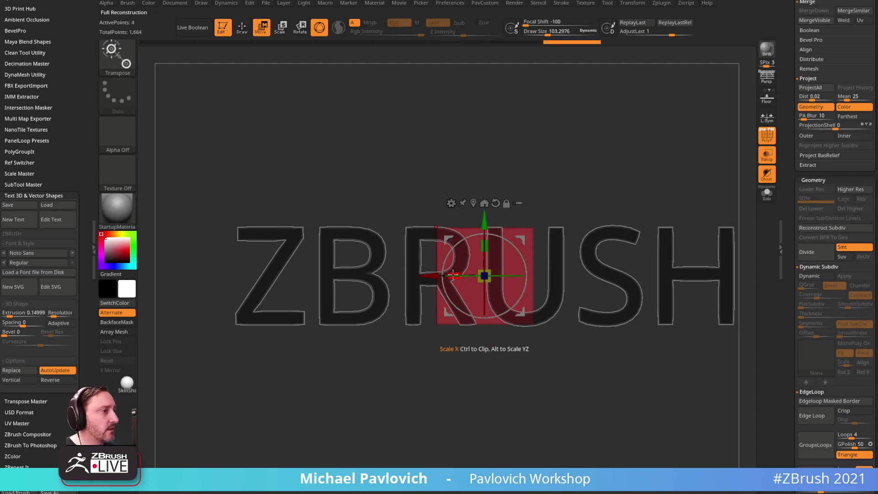
drag(453, 273, 451, 274)
drag(485, 244, 485, 239)
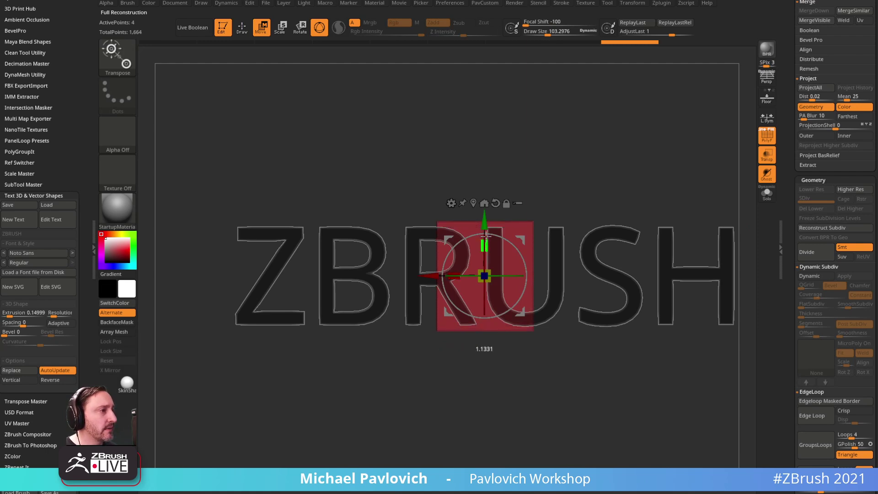
drag(427, 276, 391, 289)
- Switch to the ZModeler brush for editing the plane behind the letter R
drag(580, 166, 620, 172)
key(b)
key(z)
key(m)
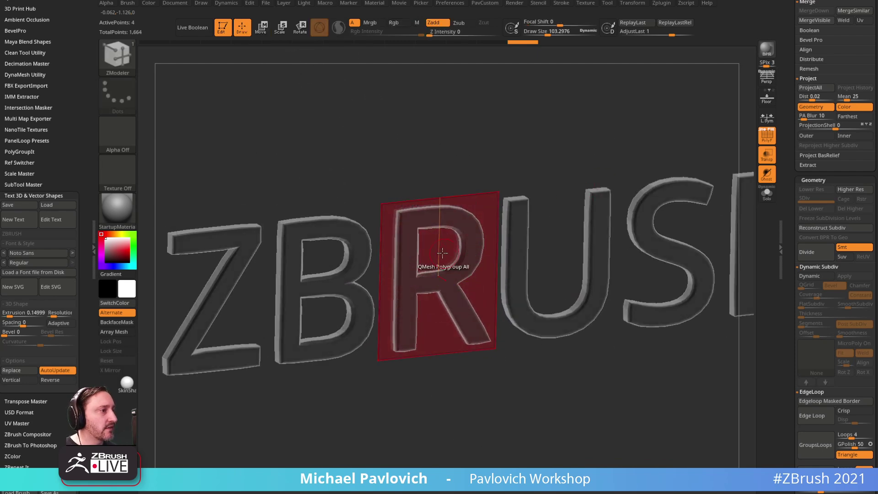
- Try to thicken the plane behind the R with QMesh on Polygroup All
key(space)
click(501, 273)
click(447, 270)
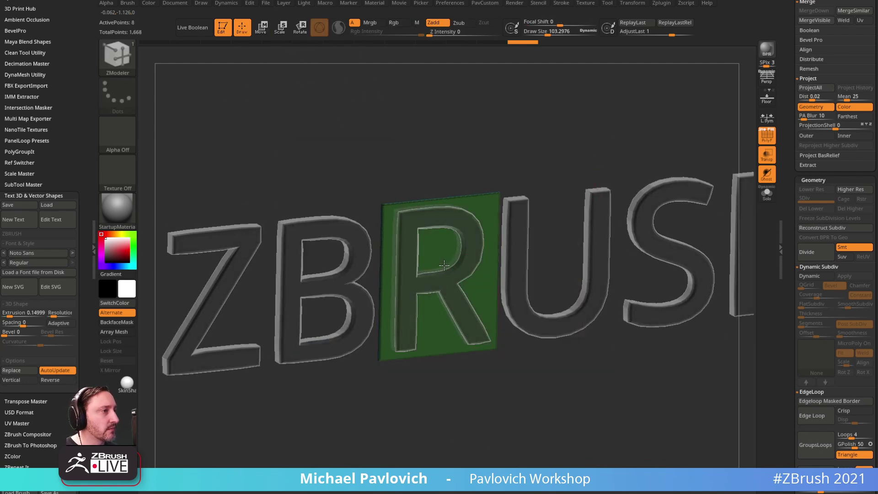
drag(490, 149, 537, 192)
key(ctrl+z)
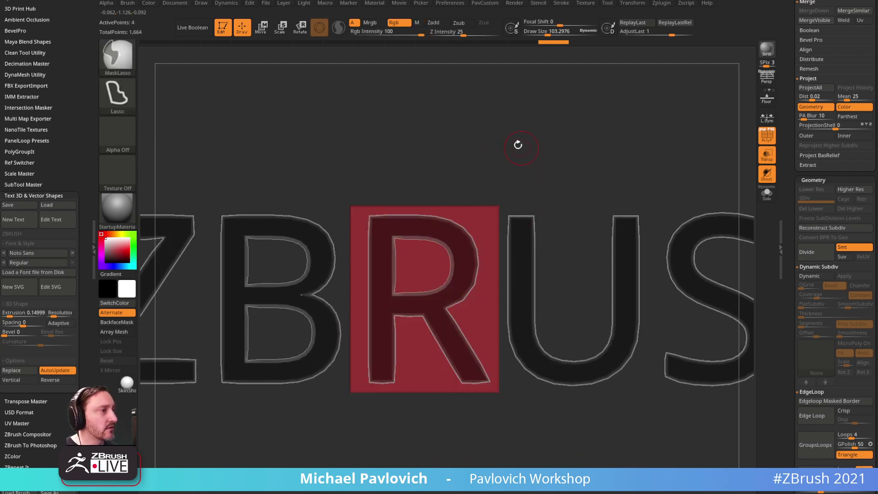
- Inset the plane behind the R, targeting Polygroup All with Inset Each Poly, to leave a thin border around the letter
drag(523, 147, 494, 226)
right_click(465, 215)
click(427, 182)
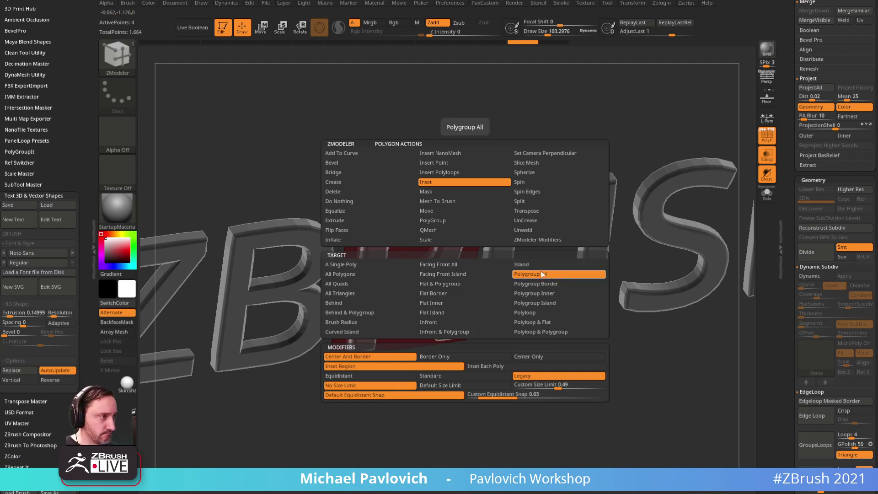
click(497, 366)
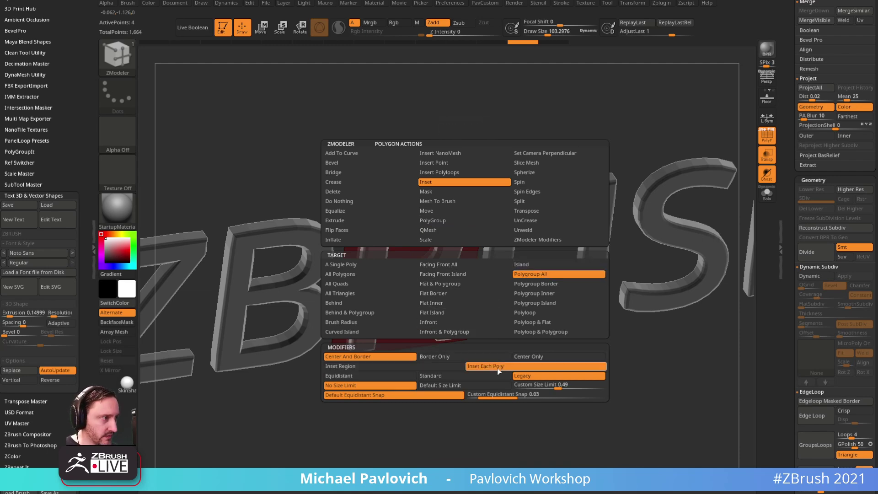
shift+drag(556, 142, 552, 150)
drag(429, 258, 424, 270)
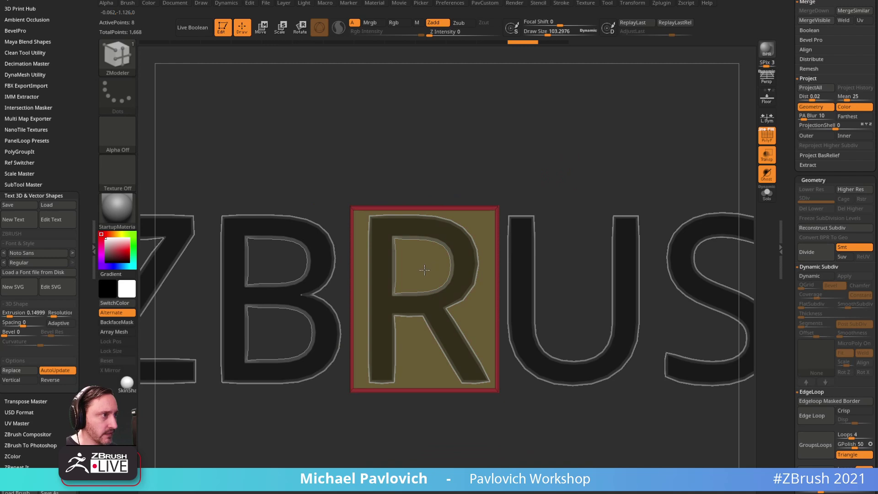
- Isolate the thin outer border polygroup of the plane and delete the hidden centre polygon
key(f)
ctrl+shift+click(494, 212)
ctrl+shift+drag(532, 185, 568, 215)
key(2)
click(556, 227)
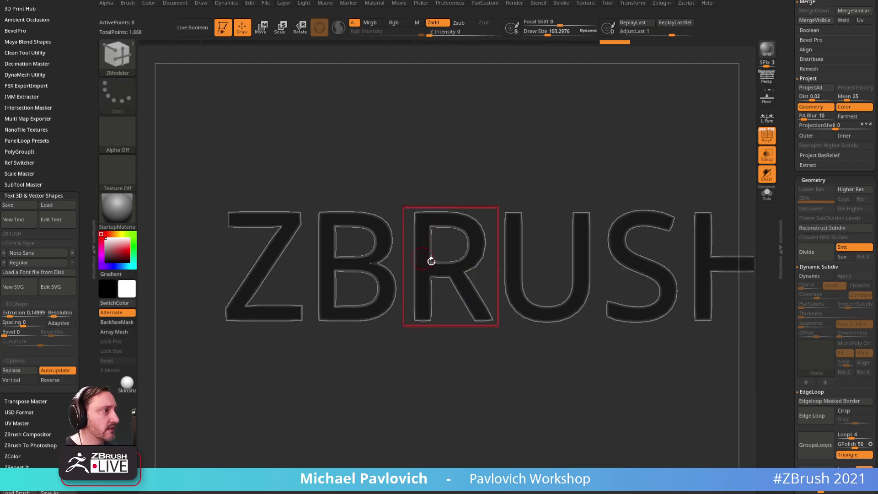
- Give the border around the R thickness with QMesh, forming a solid rectangular frame
drag(537, 151, 407, 220)
key(ctrl+z)
key(space)
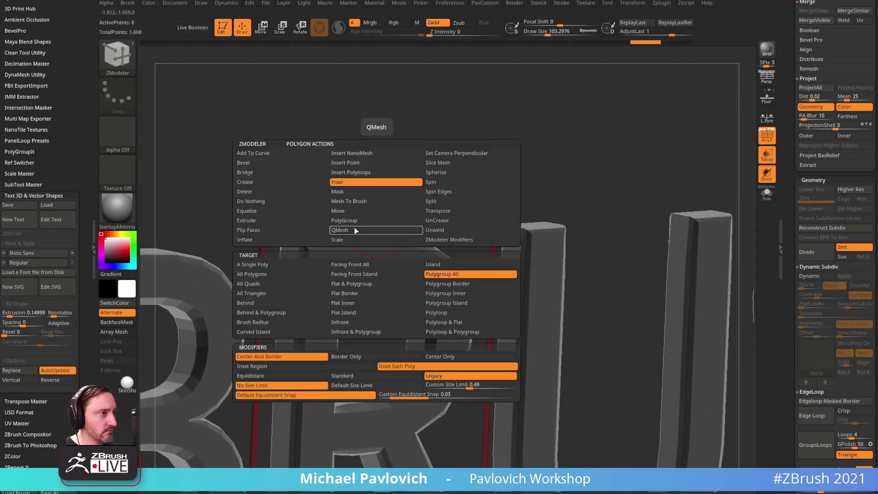
drag(390, 226, 388, 224)
shift+drag(522, 174, 468, 194)
mouse_move(570, 159)
alt+mouse_down()
mouse_move(602, 137)
mouse_move(595, 119)
mouse_move(567, 152)
alt+mouse_up()
drag(788, 182, 783, 313)
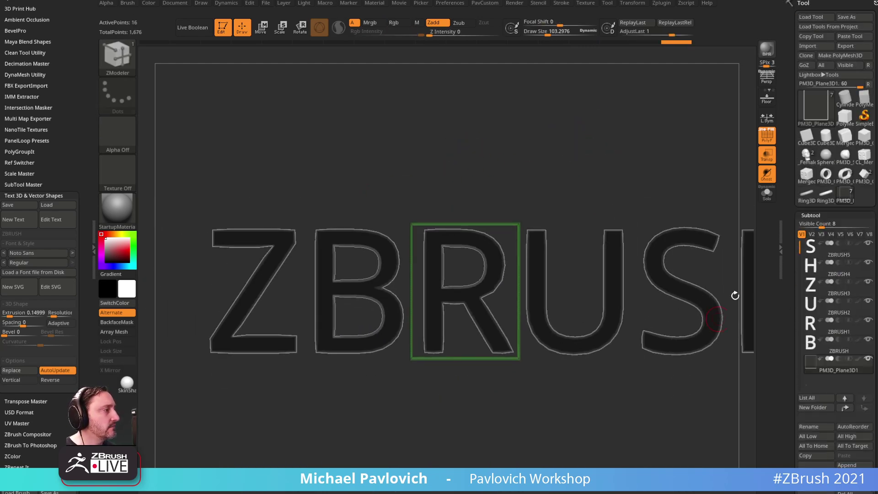
- Duplicate the frame sideways within its mesh so that each of the six ZBRUSH letters has one around it
key(w)
ctrl+drag(412, 291, 524, 310)
alt+drag(662, 173, 467, 175)
ctrl+drag(324, 301, 578, 293)
key(q)
key(f)
- Give each frame its own polygroup with Auto Groups and separate the frames into individual subtools with Split To Parts
drag(672, 152, 692, 192)
key(3)
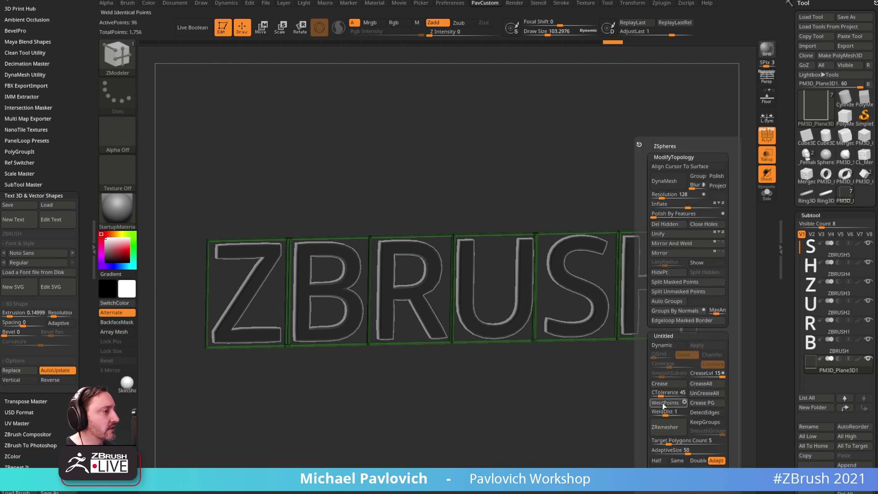
click(668, 301)
shift+drag(597, 400, 604, 366)
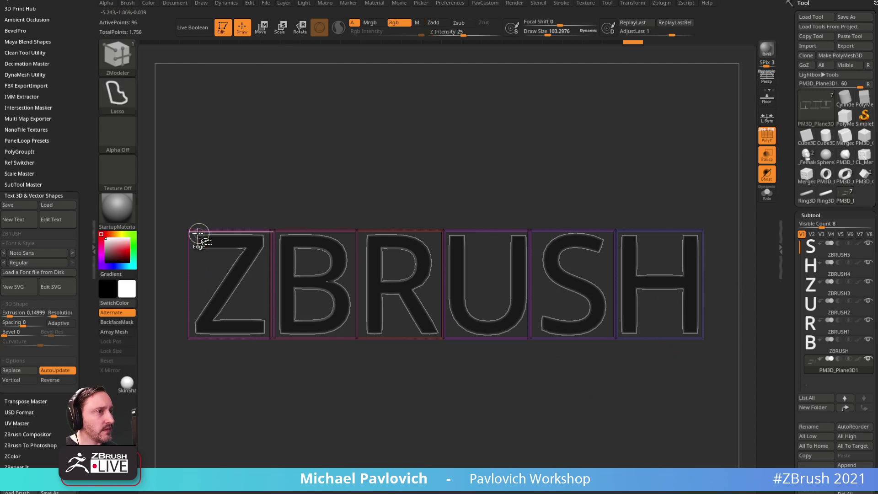
scroll(837, 237, down, 5)
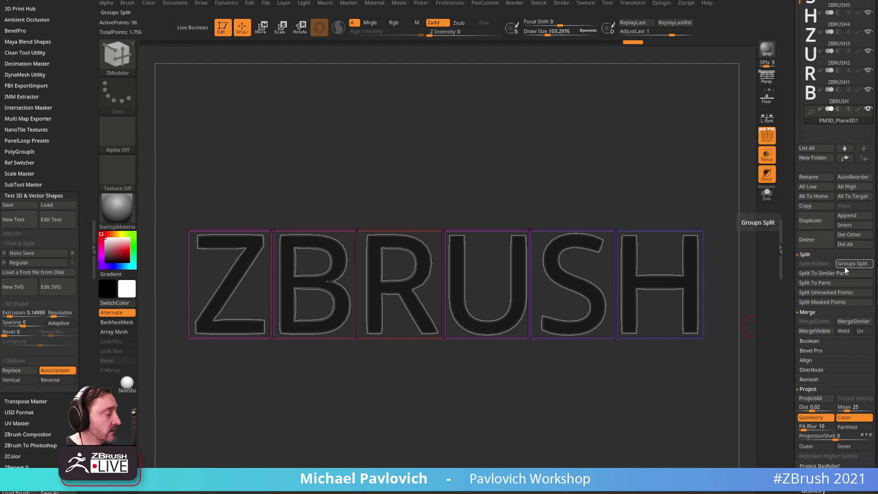
click(826, 284)
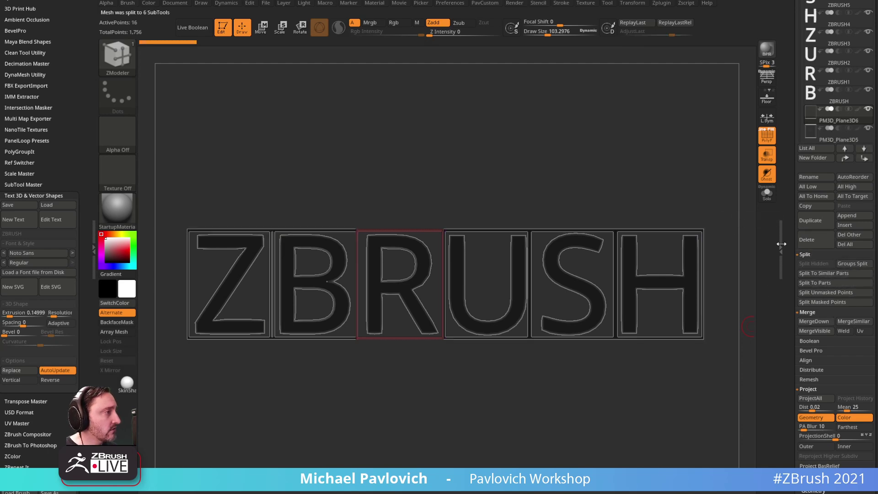
- Set the draw size to about 65 and switch to the Standard brush
scroll(783, 335, up, 5)
key(s)
click(677, 202)
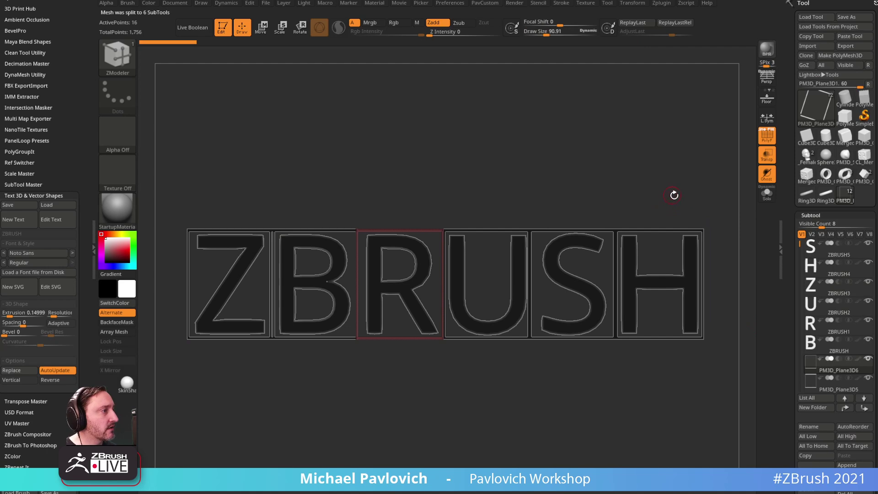
alt+drag(676, 197, 678, 185)
- Move the letter Z and its frame to the end of the subtool list and merge them into one subtool
alt+click(235, 247)
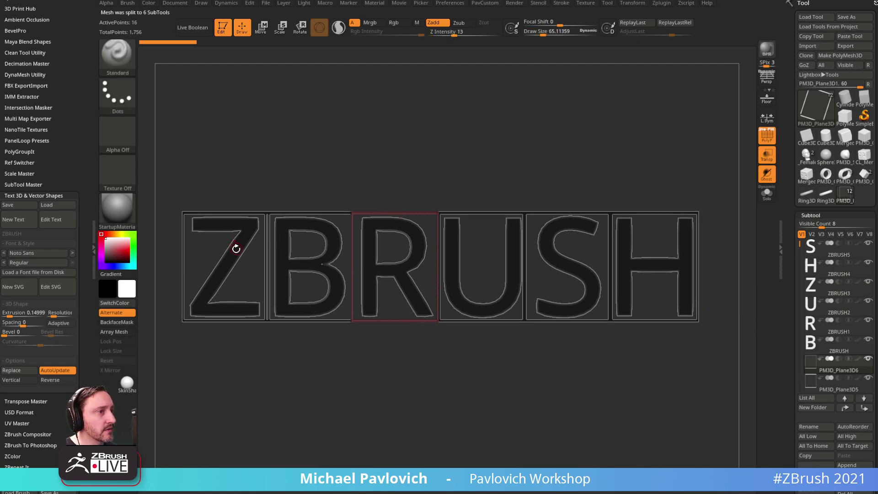
click(864, 407)
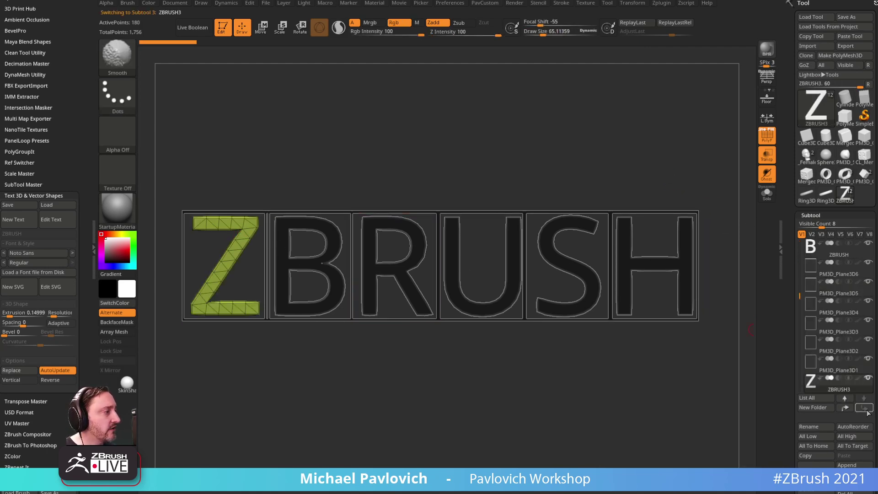
alt+click(182, 213)
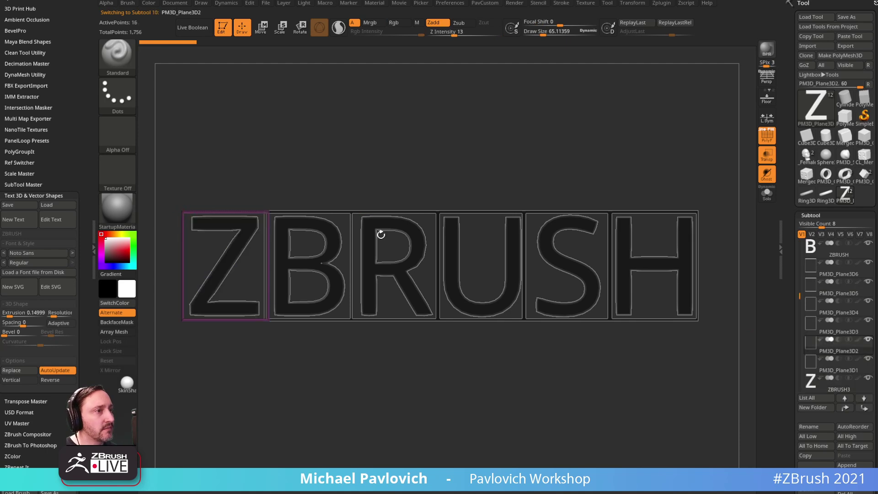
shift+click(864, 407)
click(826, 380)
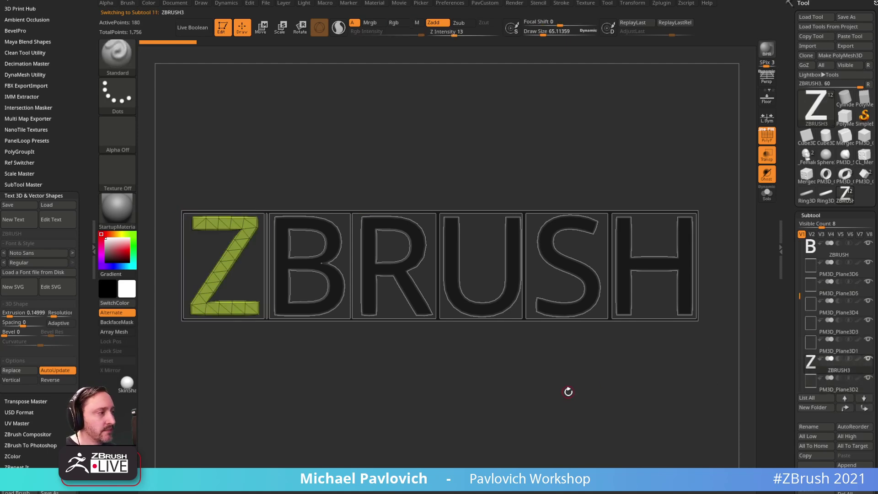
key(ctrl+e)
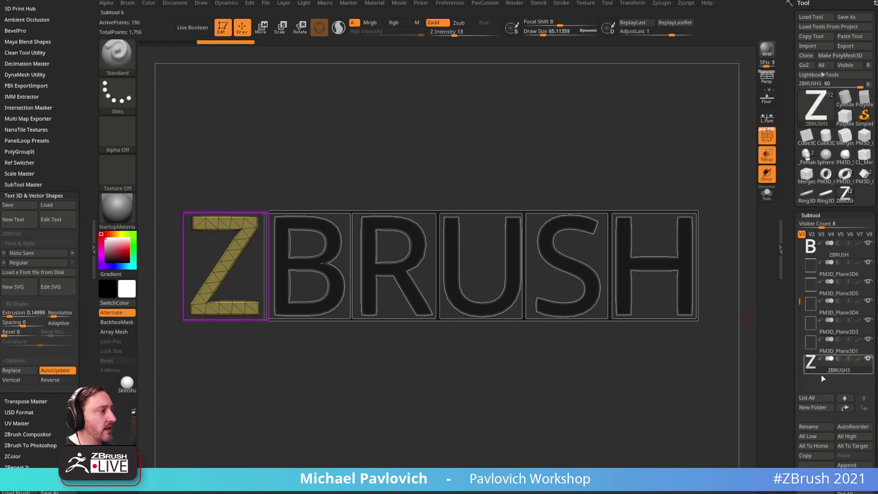
- Move the letter B and its frame to the end of the subtool list and merge them into one subtool
alt+click(330, 229)
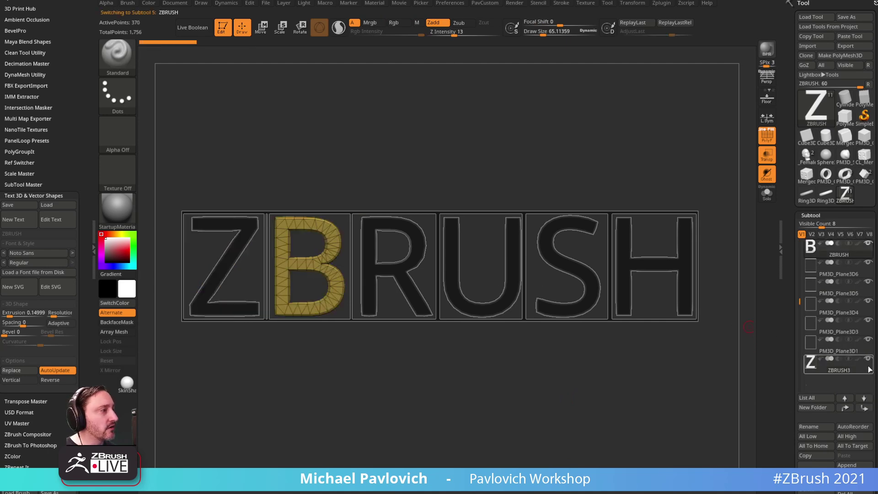
shift+click(864, 407)
alt+click(328, 212)
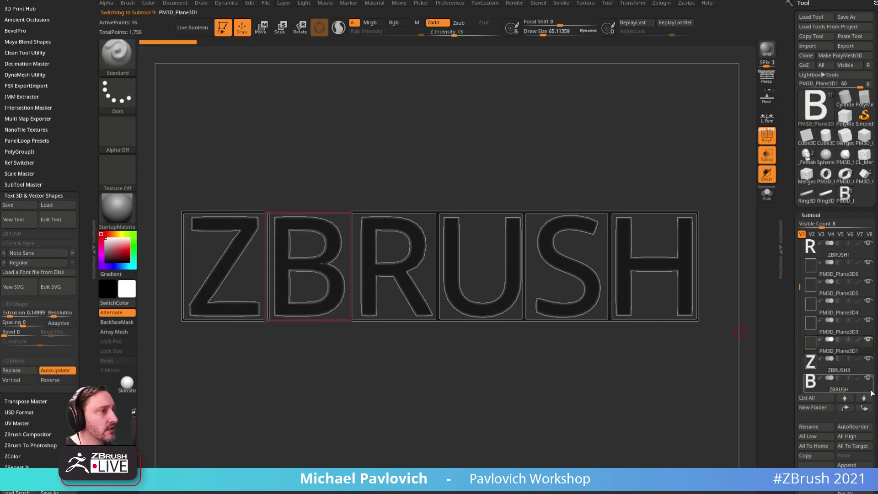
key(ctrl+e)
key(shift+f)
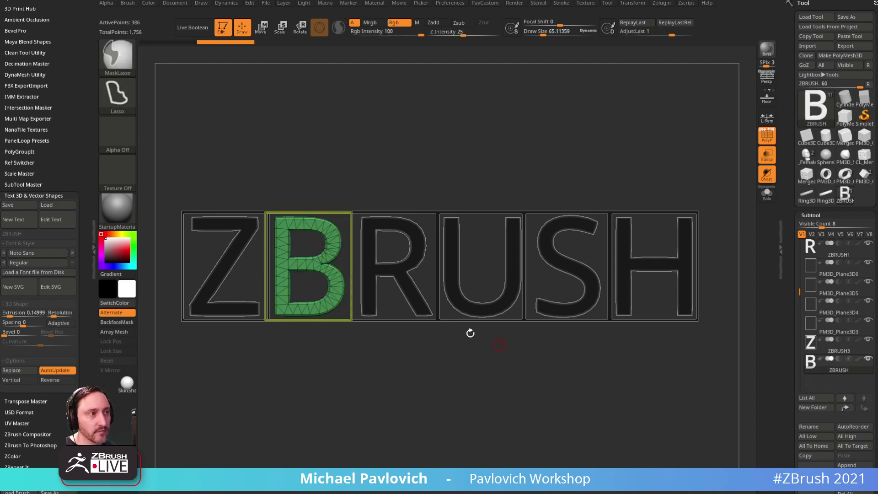
- Move the letter R and its frame to the end of the subtool list and merge them into one subtool
alt+click(383, 229)
shift+click(863, 398)
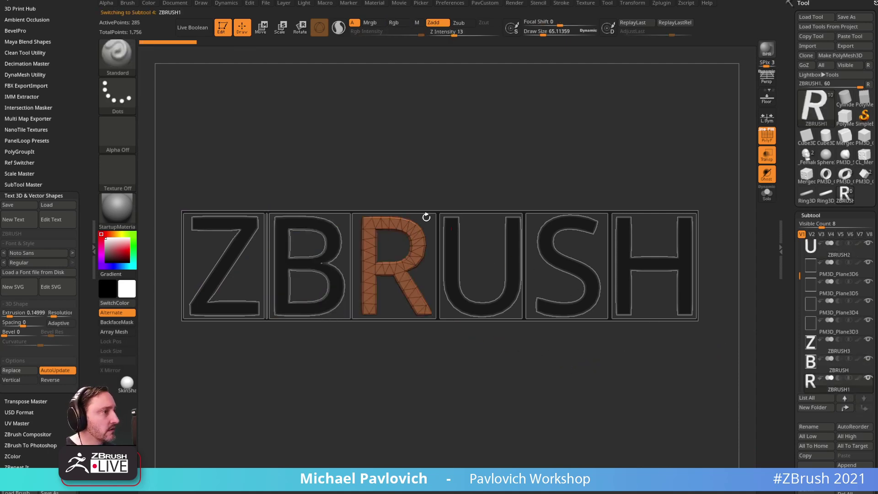
alt+click(406, 211)
shift+click(862, 409)
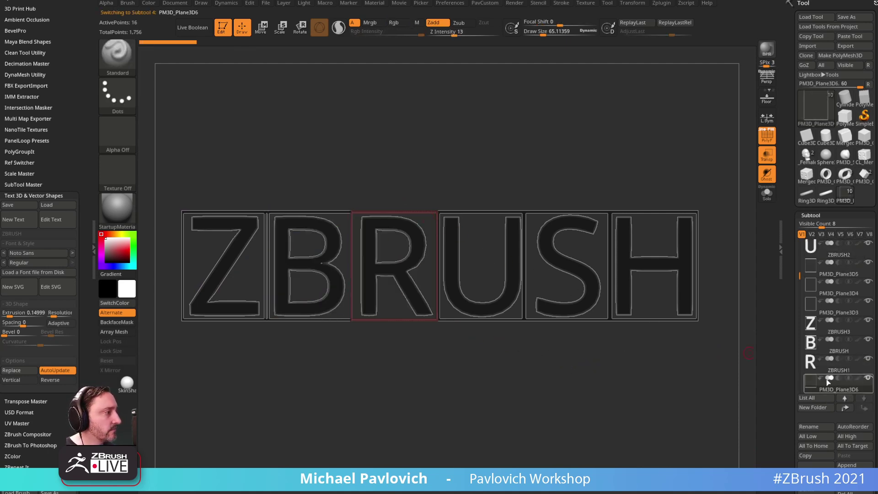
click(816, 366)
key(ctrl+e)
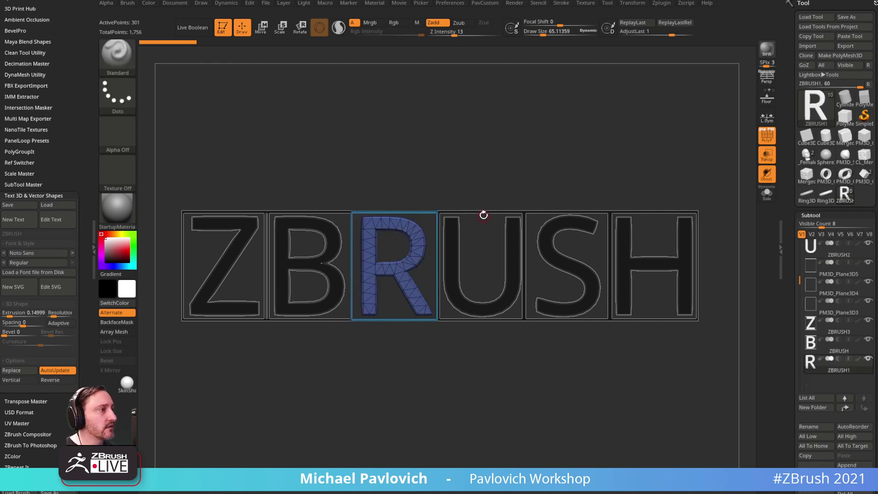
- Move the letter U and its frame to the end of the subtool list and merge them into one subtool
alt+click(518, 222)
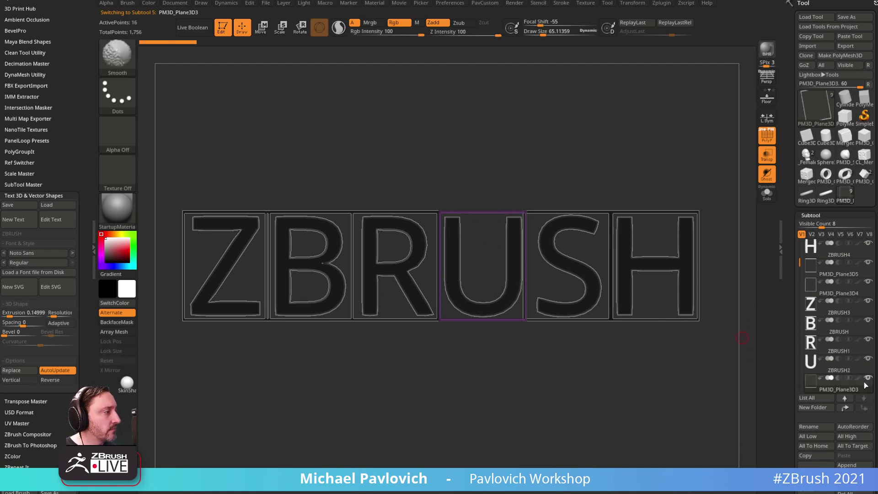
click(834, 370)
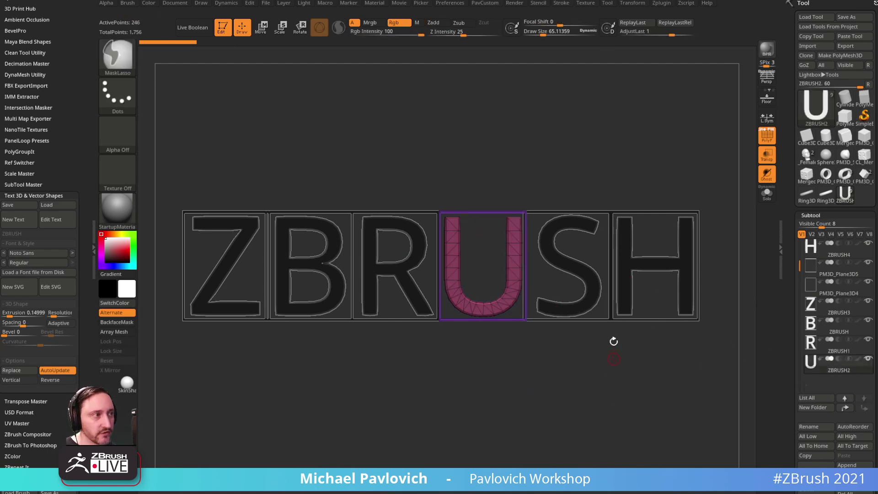
- Move the letter S and its frame to the end of the subtool list and merge them into one subtool
alt+click(581, 229)
shift+click(863, 408)
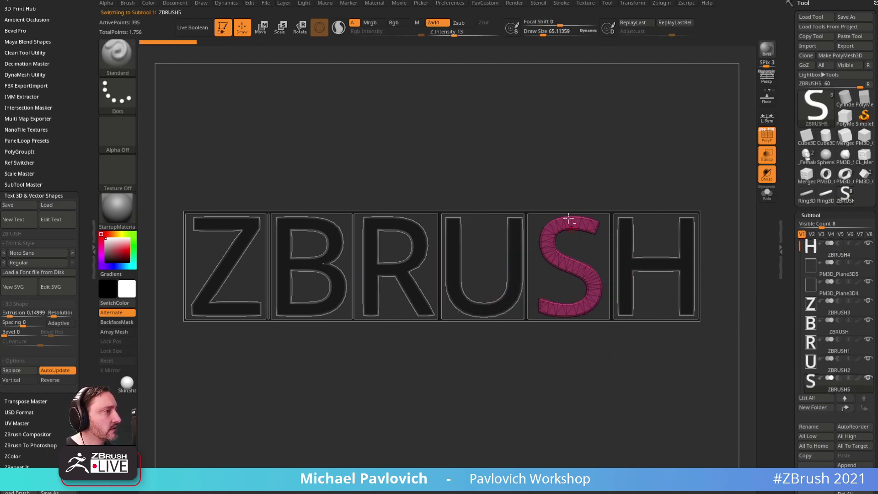
alt+click(566, 210)
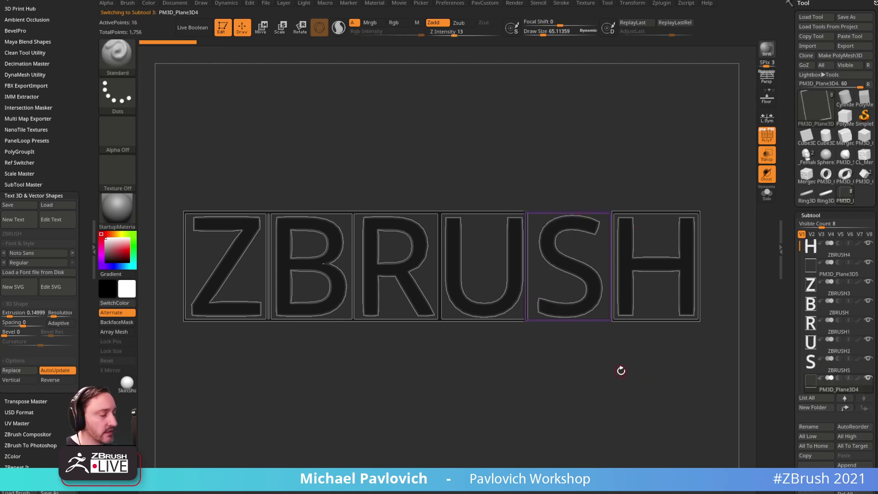
click(831, 371)
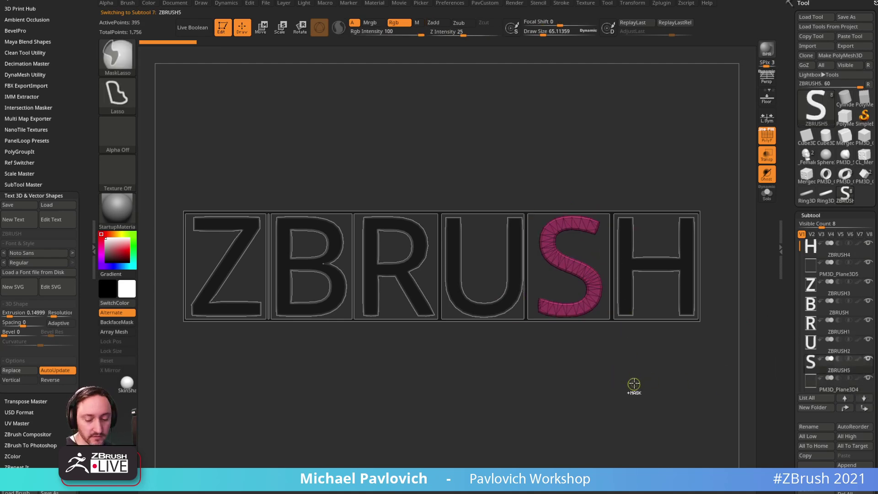
key(ctrl+e)
- Move the letter H and its frame to the end of the subtool list and merge them into one subtool
alt+click(654, 264)
shift+click(864, 407)
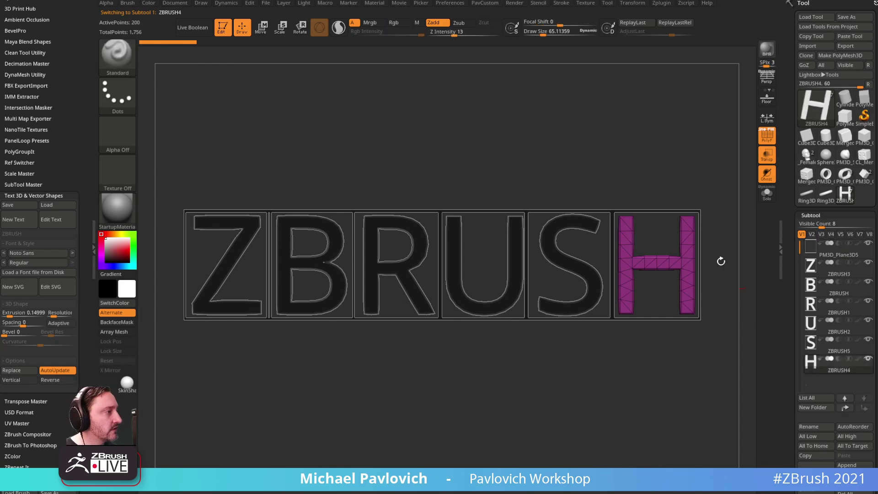
alt+click(676, 210)
shift+click(864, 407)
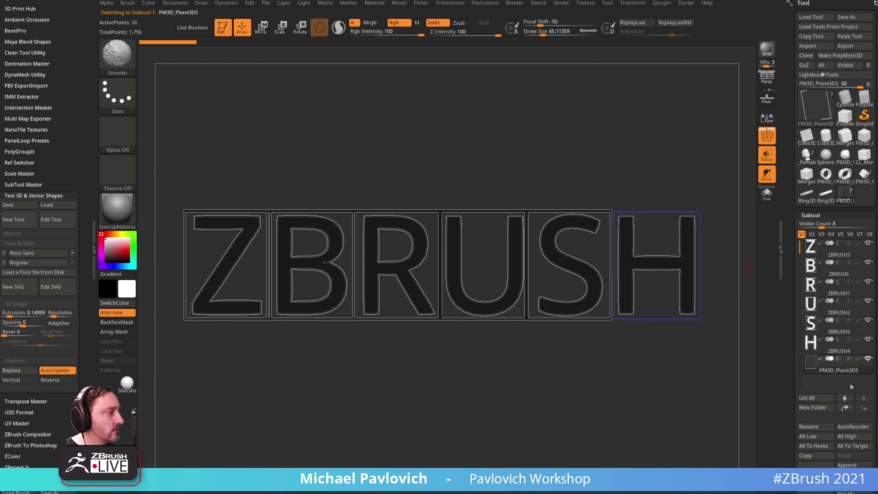
click(830, 351)
key(ctrl+e)
- Create an InsertMultiMesh brush from the six framed letter subtools
mouse_move(597, 136)
alt+mouse_down()
mouse_move(602, 154)
mouse_move(593, 158)
alt+mouse_up()
mouse_move(594, 153)
mouse_down()
mouse_move(596, 164)
mouse_move(572, 165)
mouse_up()
mouse_move(536, 168)
alt+mouse_down()
mouse_move(613, 169)
mouse_move(557, 174)
alt+mouse_up()
key(])
key(s)
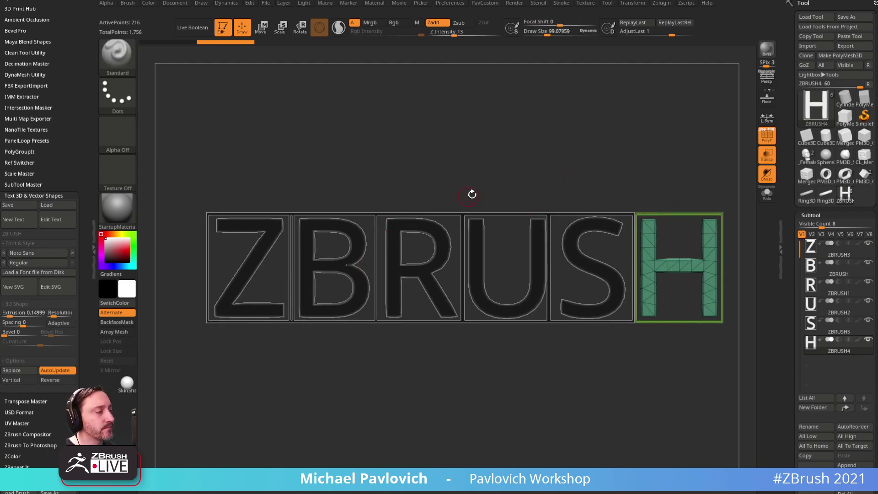
alt+drag(467, 196, 453, 195)
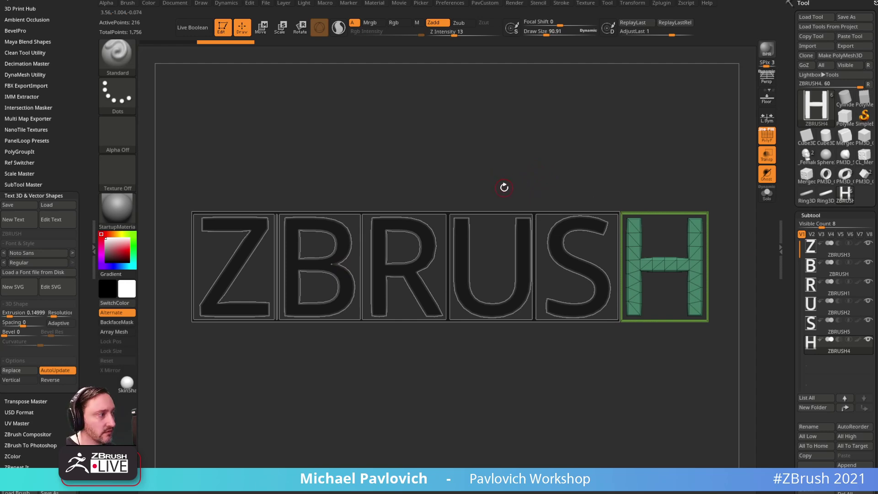
key(b)
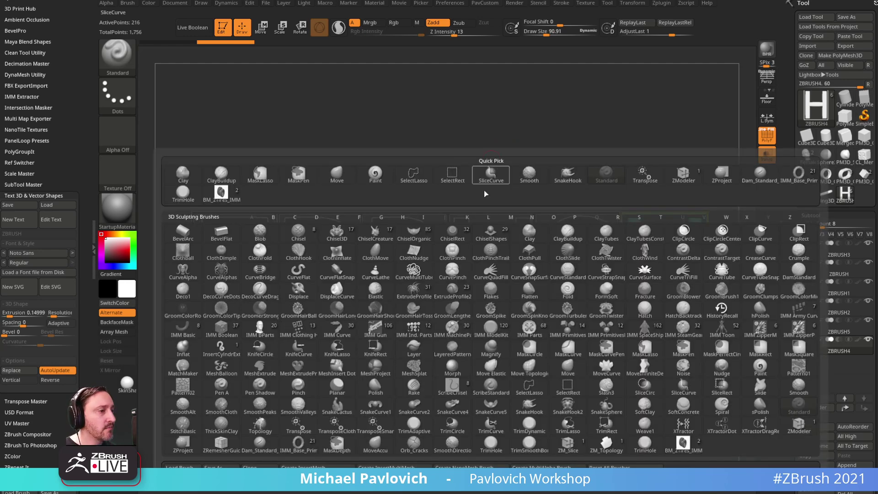
click(395, 467)
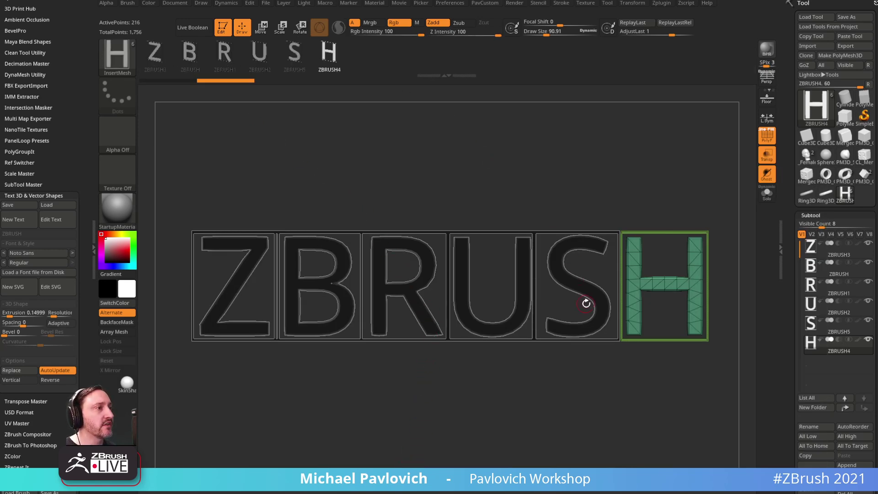
- Switch to the Sphere3D tool and convert it into a PolyMesh3D
mouse_move(829, 113)
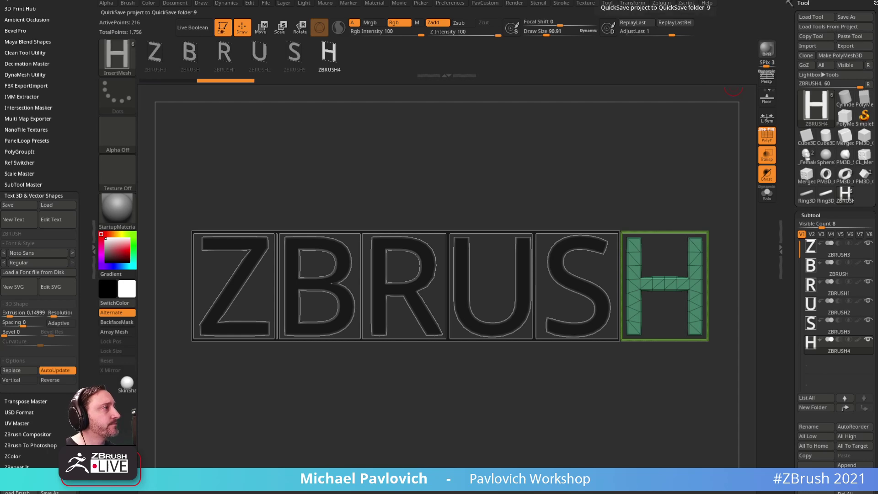
click(818, 107)
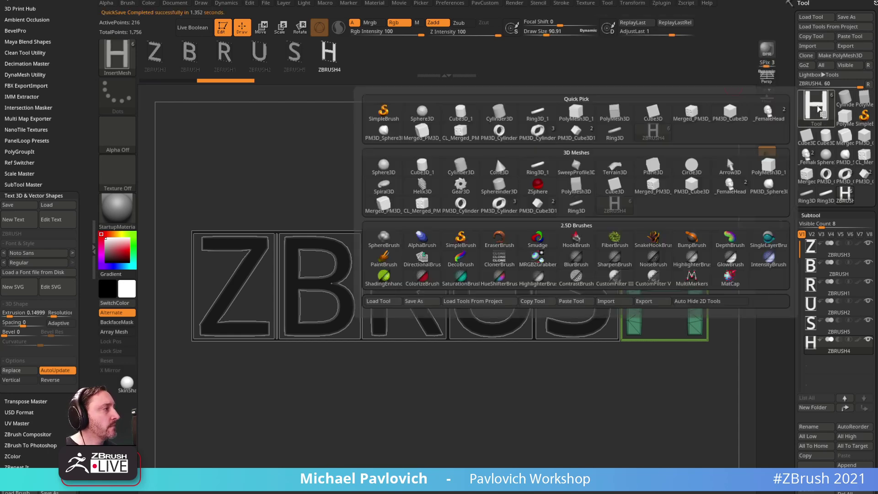
click(384, 186)
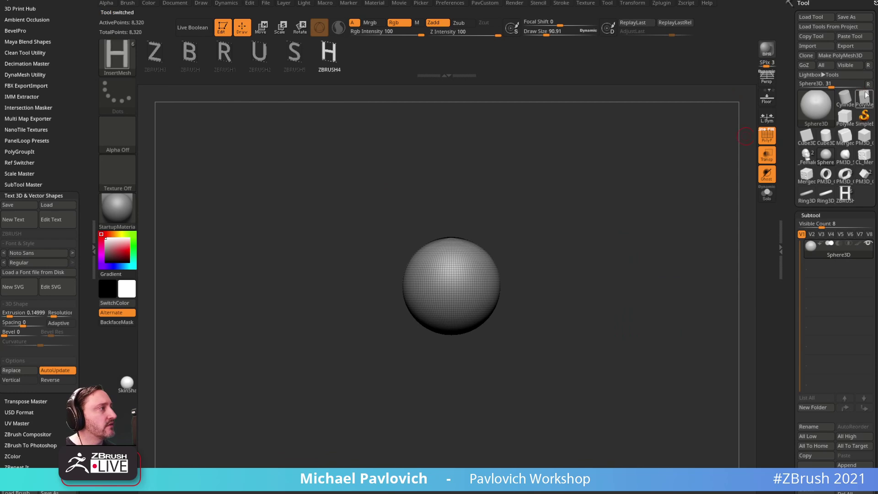
click(845, 58)
alt+drag(641, 188, 619, 214)
- Try placing the framed Z and B on the sphere by picking each letter individually, and undo the insertions
click(154, 53)
drag(366, 302, 452, 256)
click(196, 55)
drag(598, 261, 543, 249)
key(ctrl+z)
key(ctrl+z)
click(151, 57)
drag(312, 282, 348, 281)
click(191, 59)
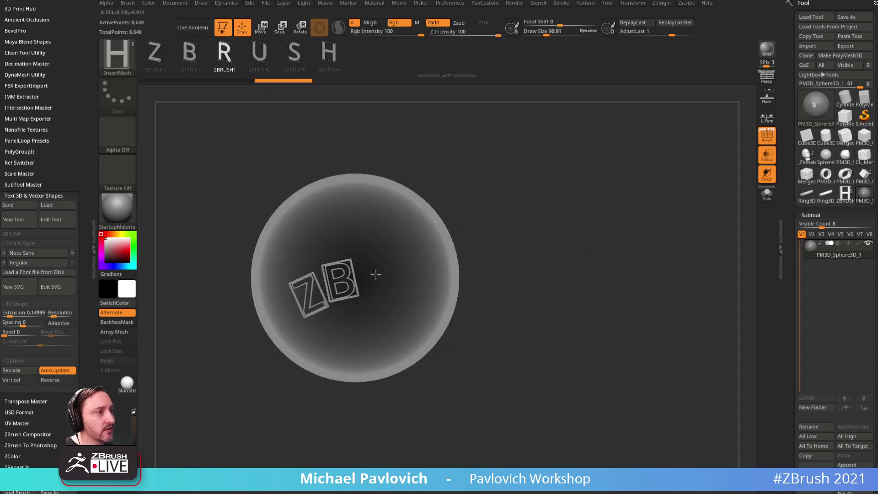
key(ctrl+z)
key(ctrl+z)
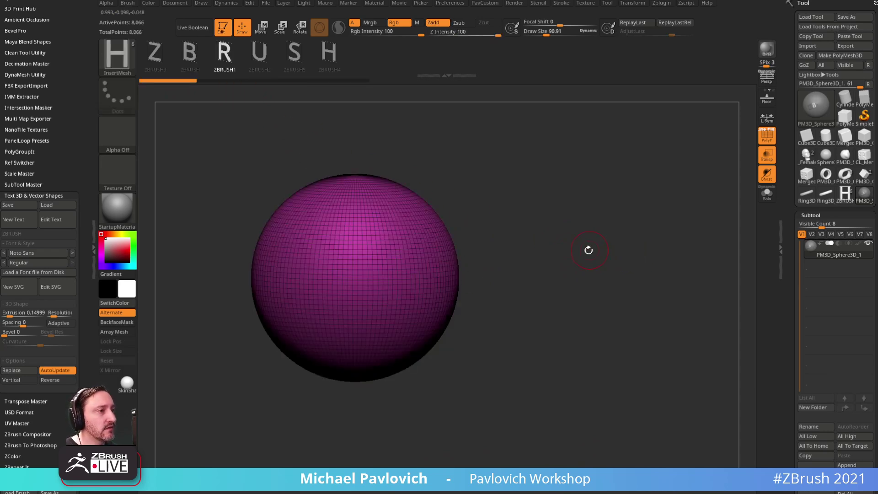
- Select the Z as the active insert mesh and open the brush's modifier settings
ctrl+right_drag(593, 248, 618, 241)
click(158, 59)
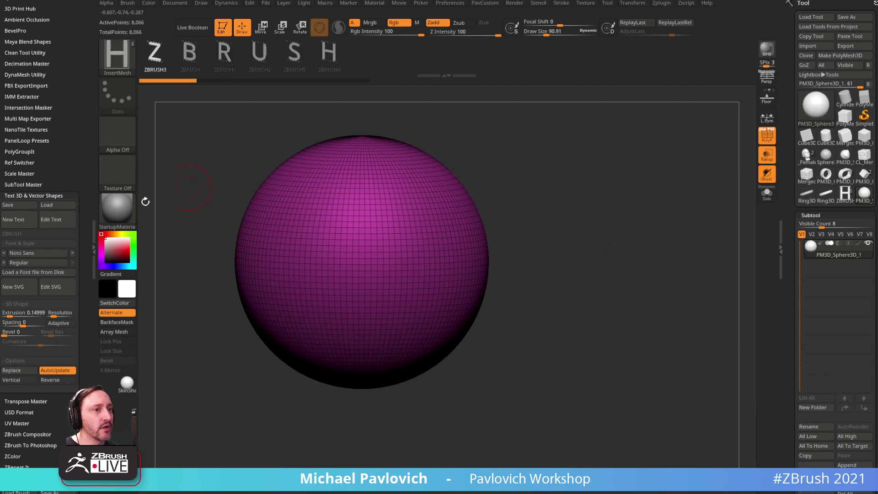
shift+click(44, 195)
drag(67, 169, 69, 76)
click(17, 227)
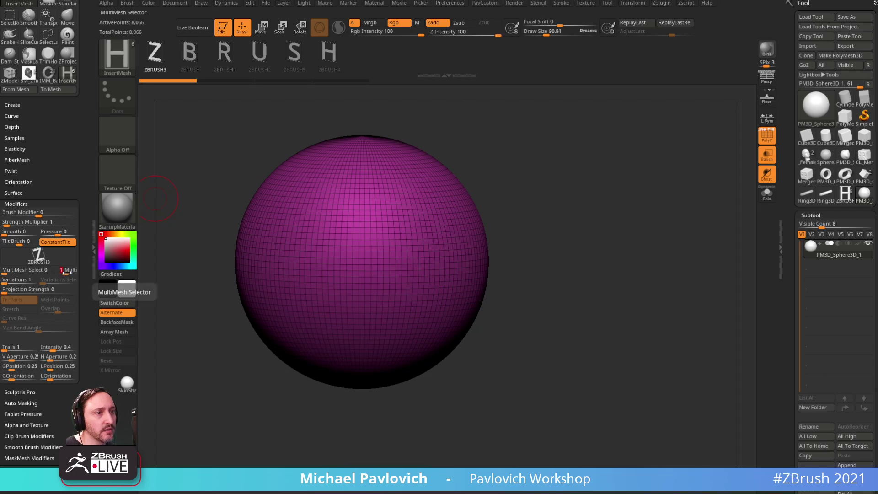
- Try placing six letter inserts in a rising row across the sphere, and undo all of them
drag(288, 286, 299, 301)
drag(314, 271, 323, 295)
drag(349, 259, 357, 283)
drag(373, 250, 380, 274)
drag(397, 238, 405, 264)
drag(423, 232, 430, 255)
mouse_move(665, 199)
mouse_down()
mouse_move(625, 200)
mouse_move(672, 186)
mouse_up()
key(ctrl+z)
key(ctrl+z)
key(ctrl+z)
key(ctrl+z)
key(ctrl+z)
key(ctrl+z)
- Try placing four framed Z inserts side by side around the sphere, and undo them
drag(287, 274, 290, 290)
drag(329, 264, 331, 280)
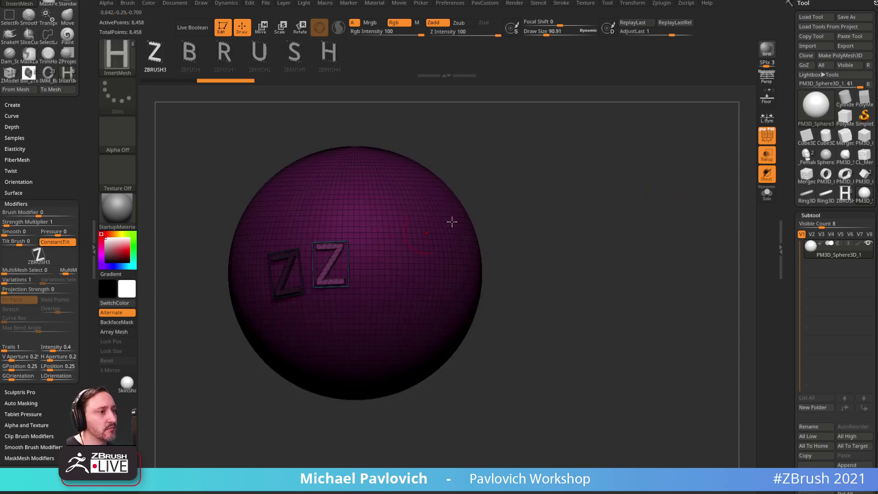
drag(493, 206, 448, 208)
drag(376, 256, 377, 269)
drag(421, 247, 422, 259)
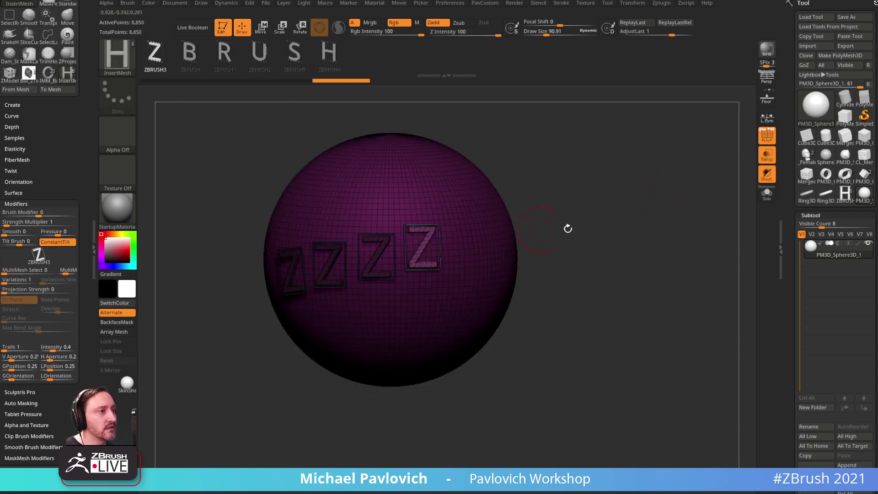
key(ctrl+z)
key(ctrl+z)
key(ctrl+z)
drag(610, 221, 623, 212)
key(ctrl+z)
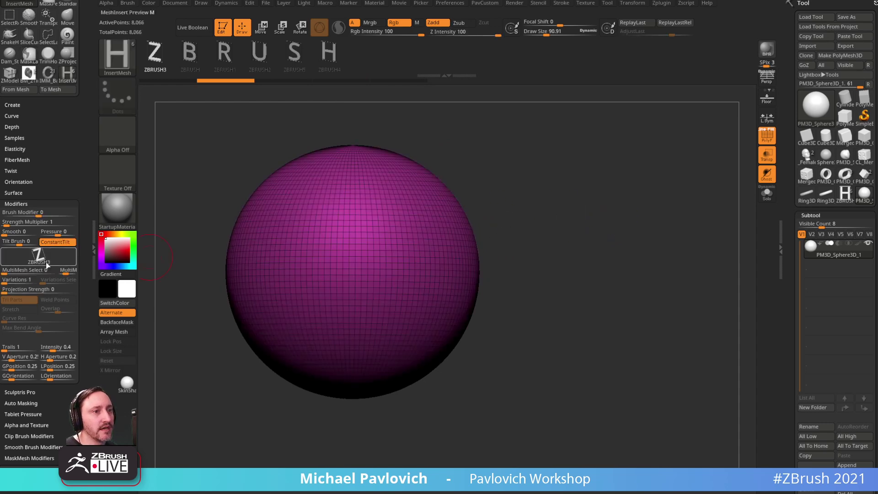
- Try adjusting the MultiMesh modifier and placing more letters across the front of the sphere
drag(60, 273, 63, 272)
mouse_move(529, 200)
mouse_down()
mouse_move(549, 190)
mouse_move(534, 192)
mouse_up()
drag(293, 278, 299, 295)
drag(349, 266, 381, 262)
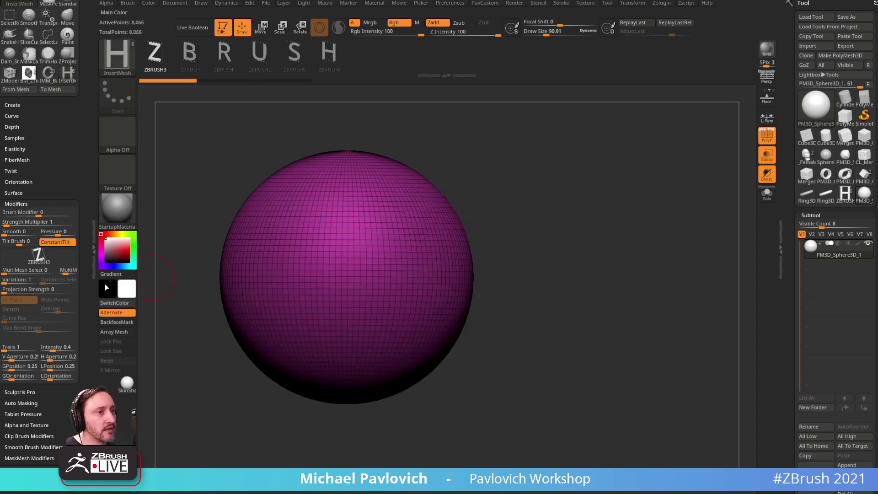
mouse_move(317, 284)
mouse_down()
mouse_move(398, 257)
mouse_move(421, 265)
mouse_up()
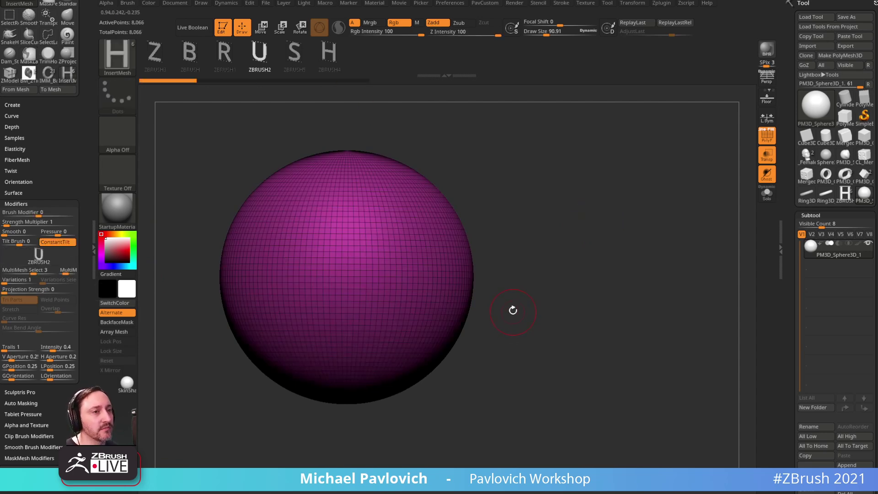
- Stretch the sphere horizontally along its X axis into a long ellipsoid
alt+drag(561, 219, 540, 243)
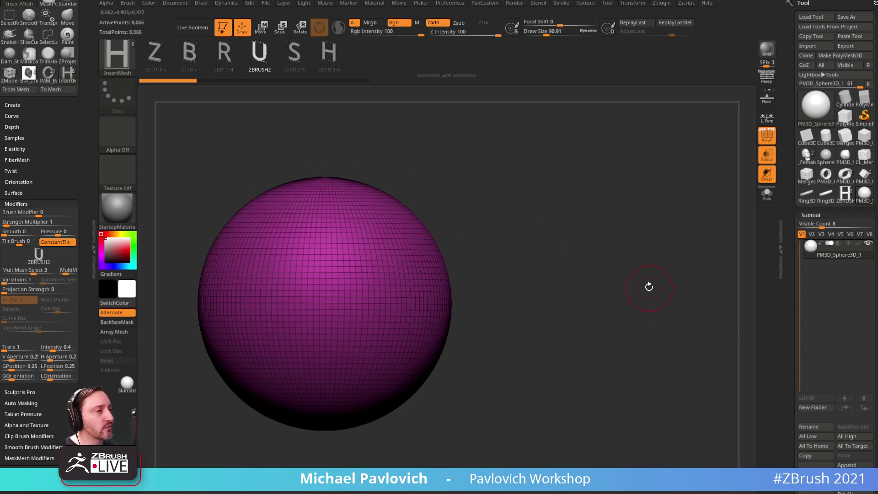
alt+drag(628, 272, 601, 221)
key(w)
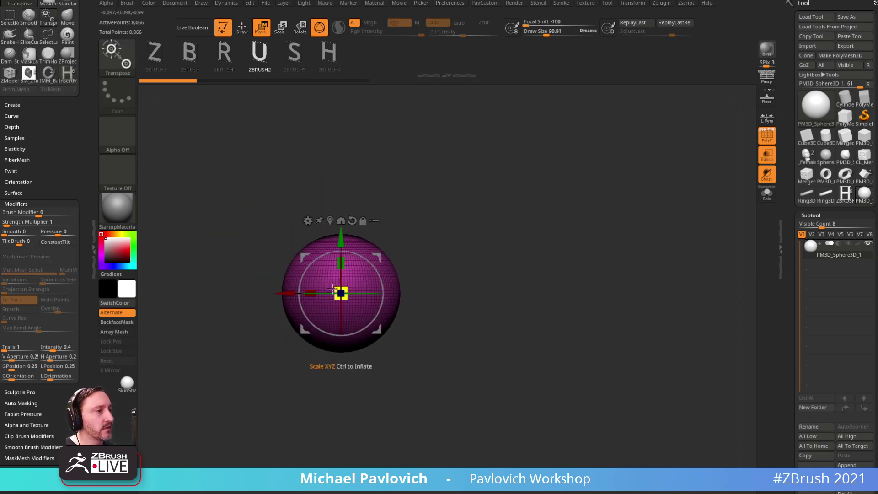
drag(309, 293, 202, 283)
key(q)
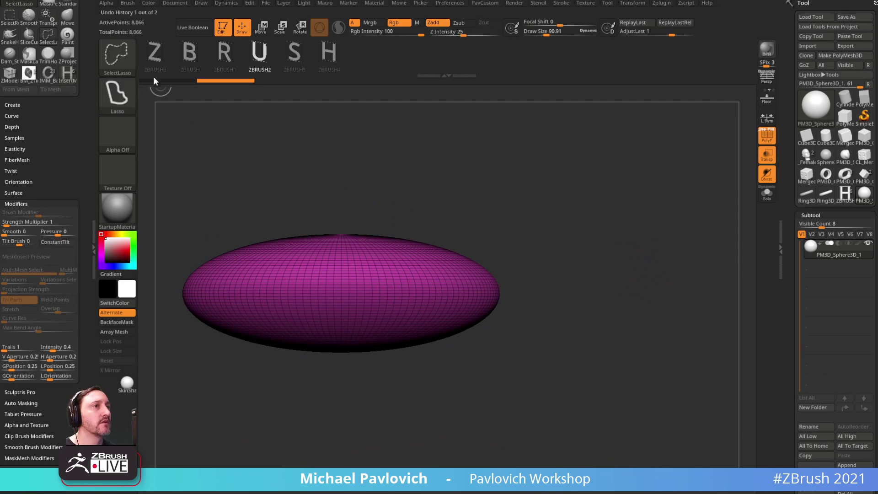
- Cut the ellipsoid into two polygroups with a wavy SliceCurve running across its whole length
ctrl+shift+click(124, 60)
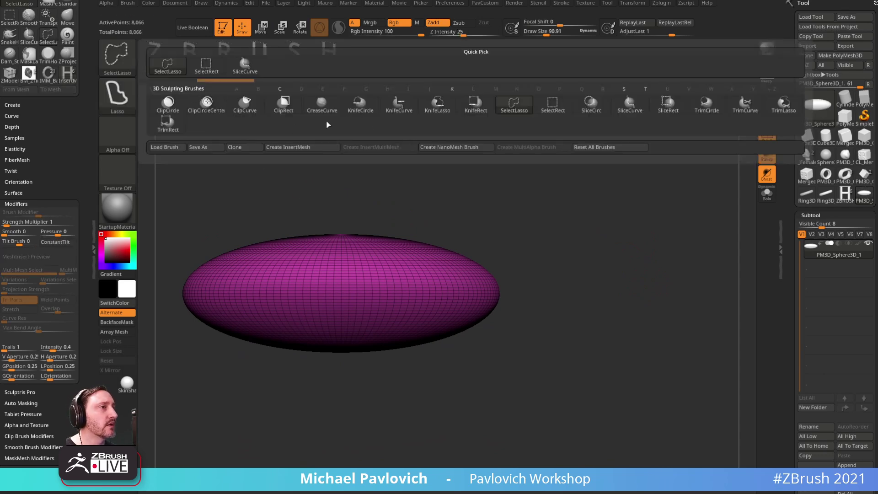
click(628, 106)
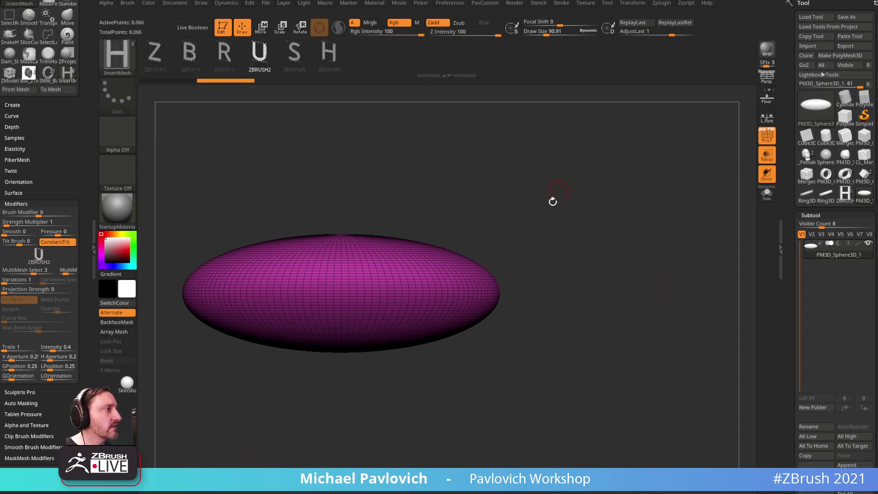
mouse_move(216, 349)
mouse_down()
mouse_move(293, 267)
mouse_move(406, 336)
mouse_move(517, 255)
mouse_move(583, 231)
mouse_up()
drag(691, 212, 616, 244)
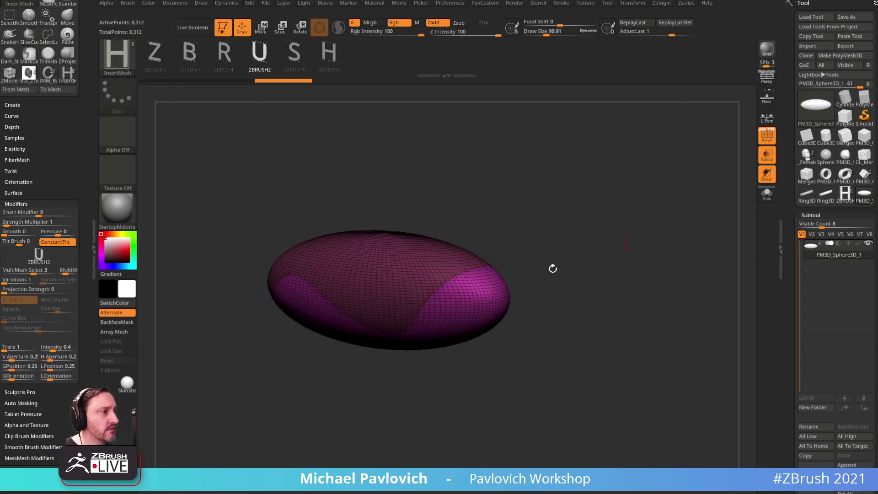
drag(508, 253, 660, 254)
mouse_move(646, 135)
alt+mouse_down()
mouse_move(669, 131)
mouse_move(653, 130)
alt+mouse_up()
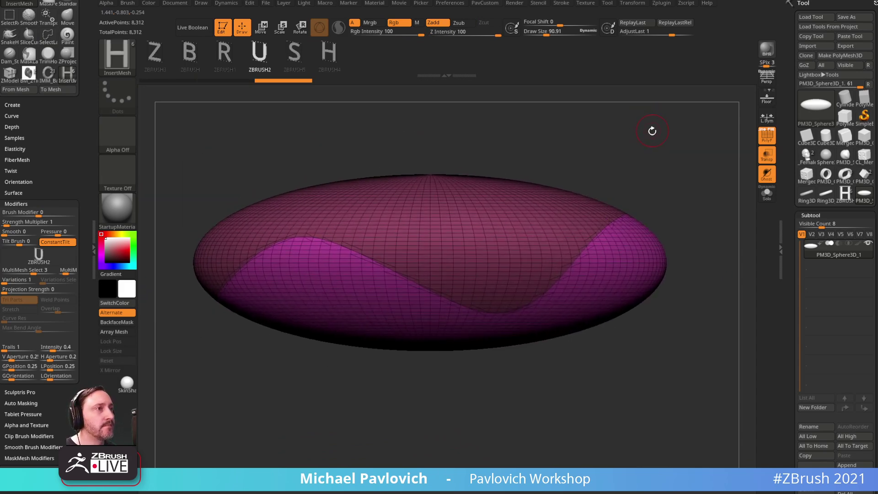
- Select the Z insert mesh and use Frame Mesh to generate a curve along the polygroup border
click(153, 67)
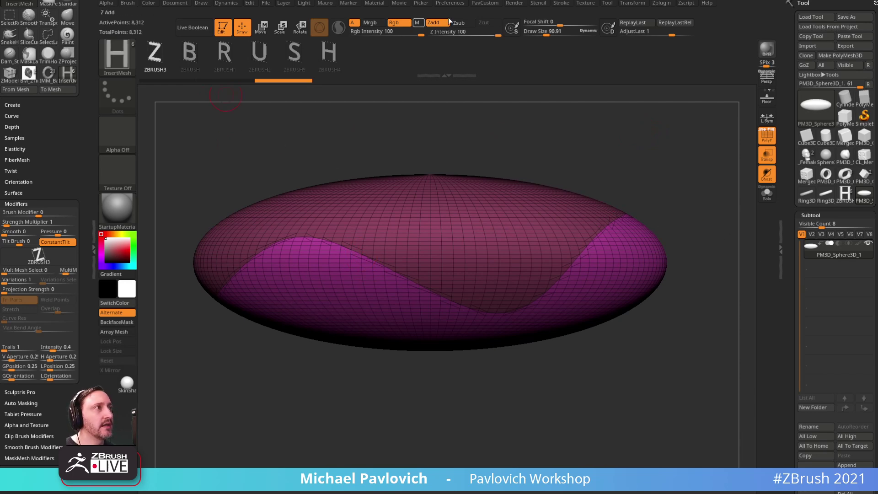
click(561, 3)
click(579, 145)
click(577, 145)
click(590, 164)
click(592, 154)
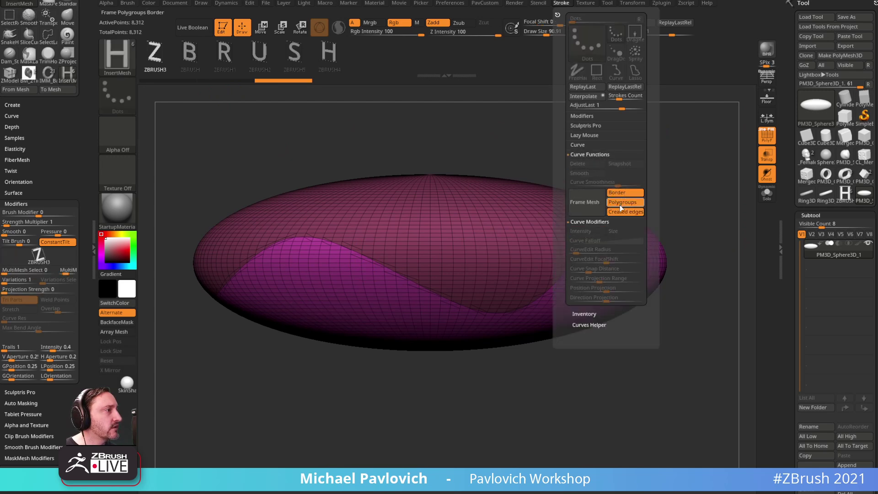
click(585, 201)
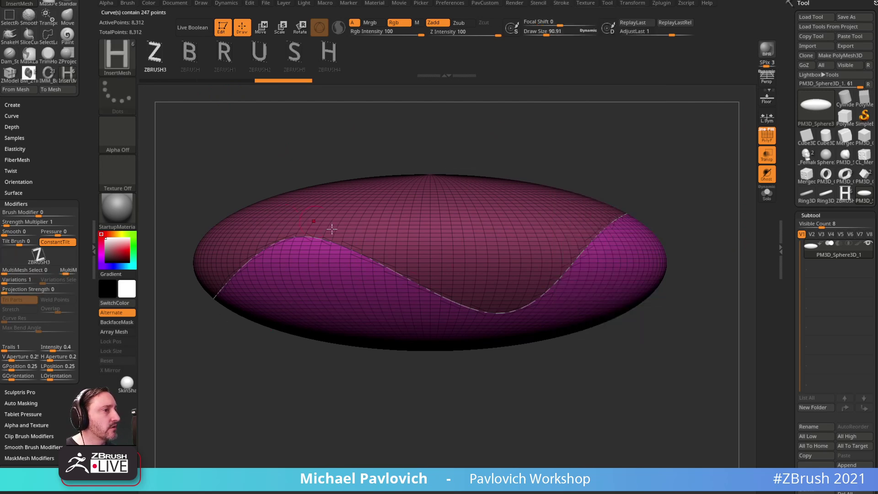
drag(671, 184, 639, 201)
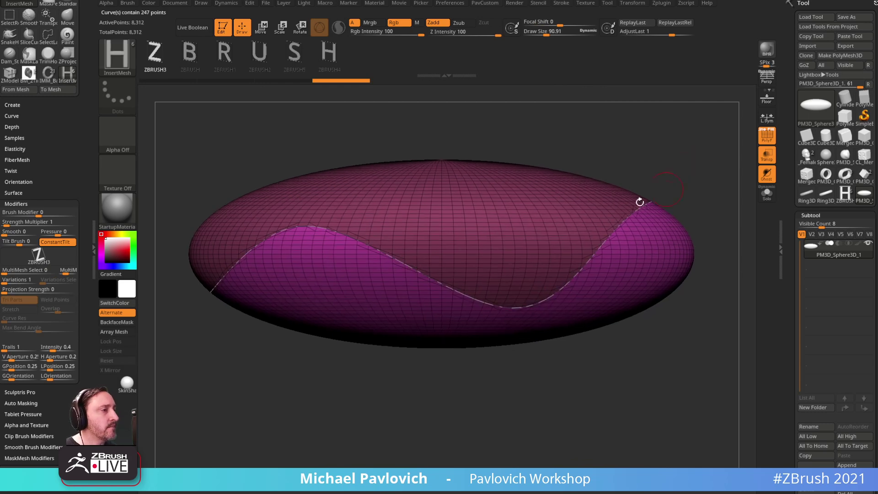
- Select the Z insert mesh and turn on Curve Mode for the letter brush
click(379, 252)
ctrl+drag(674, 158, 571, 184)
click(165, 58)
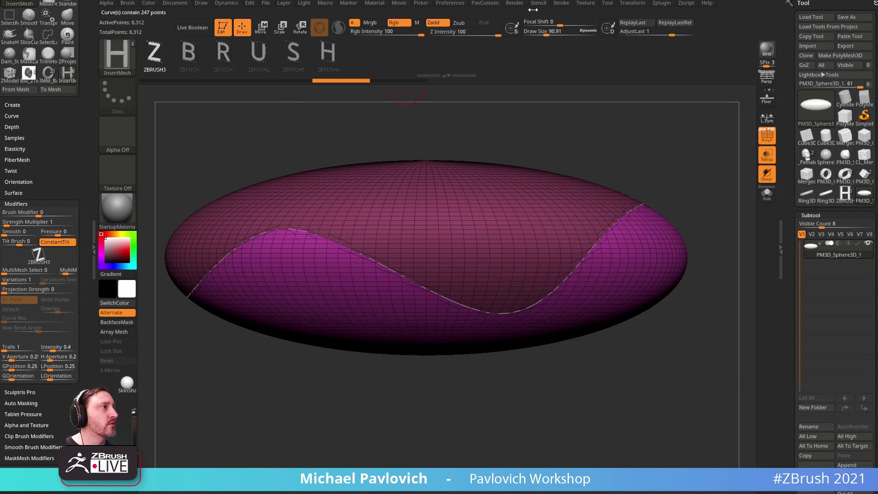
click(128, 3)
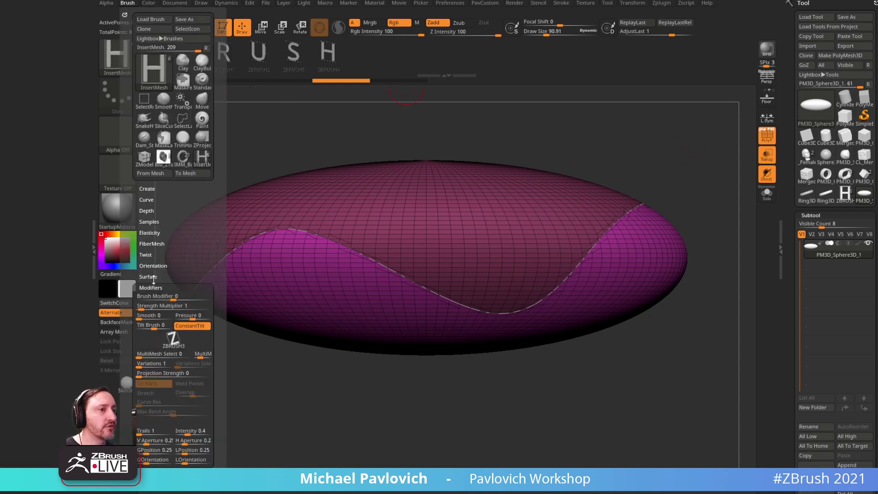
click(146, 199)
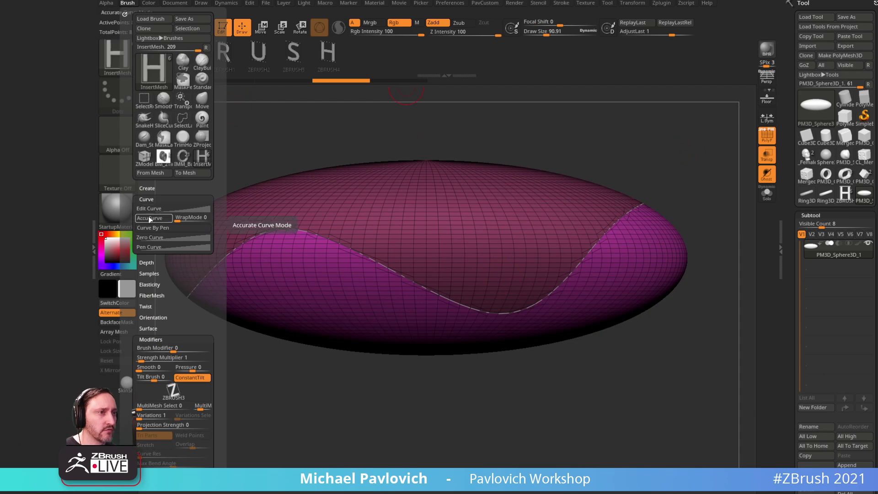
click(146, 200)
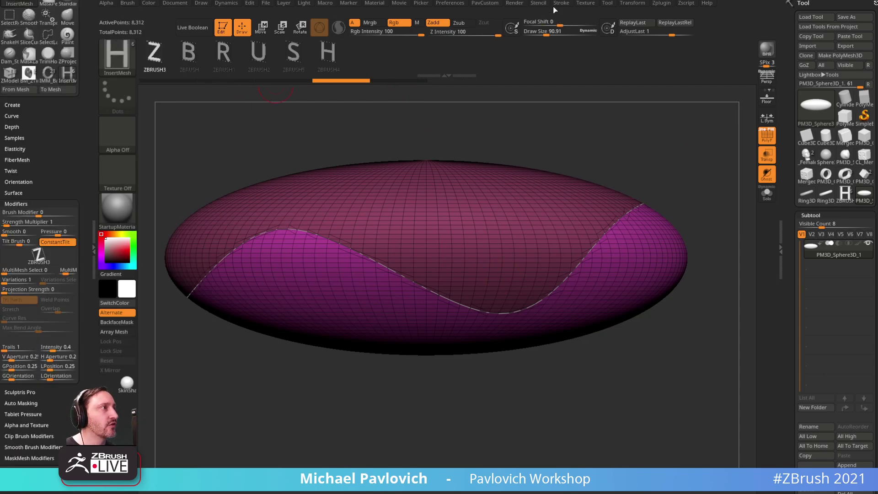
click(562, 3)
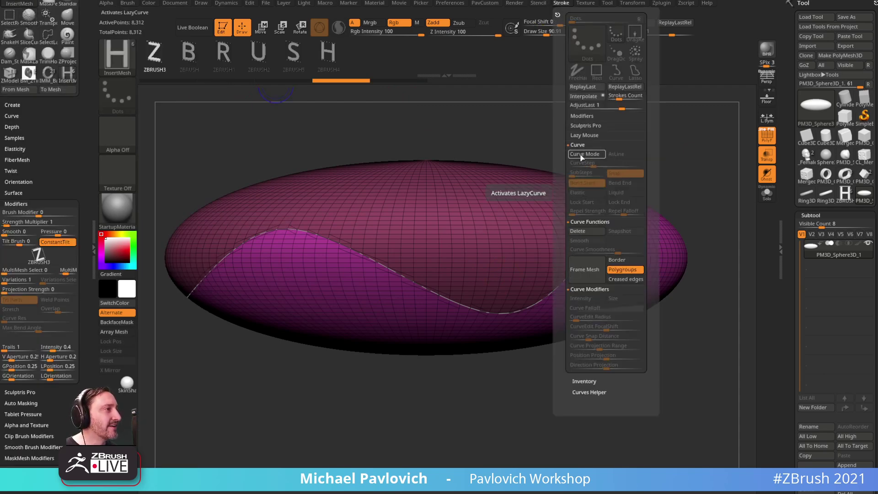
alt+drag(634, 133, 618, 124)
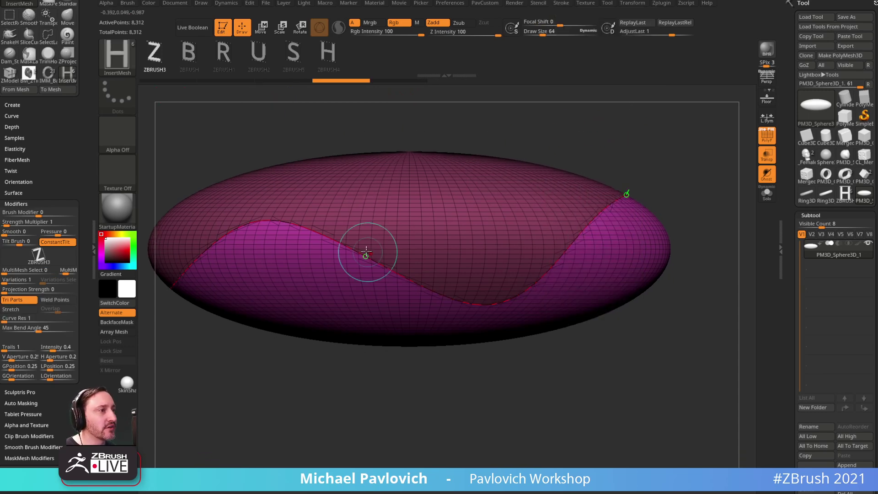
- Try filling the wavy polygroup border curve with a single letter mesh and undo it
click(365, 254)
alt+drag(698, 155, 721, 147)
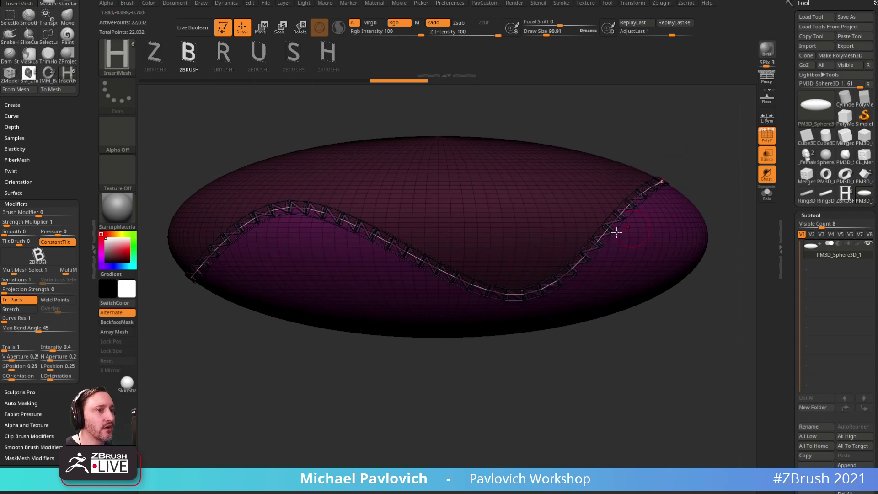
key(ctrl+z)
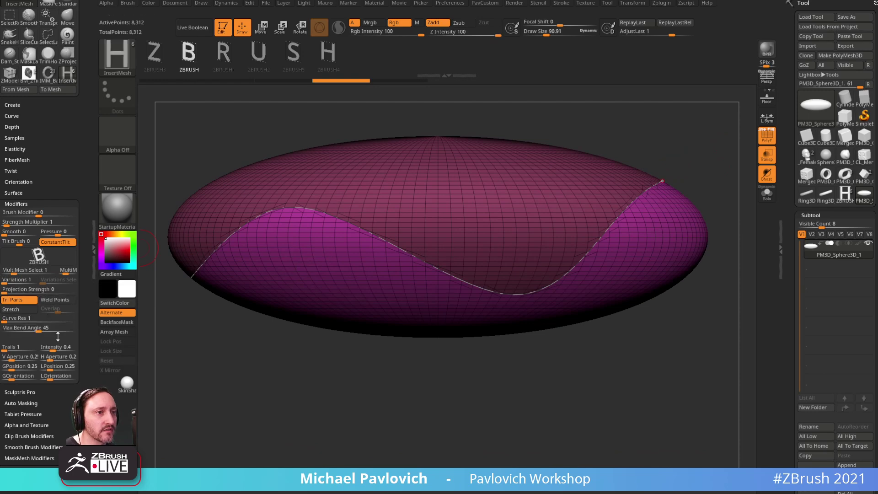
click(561, 4)
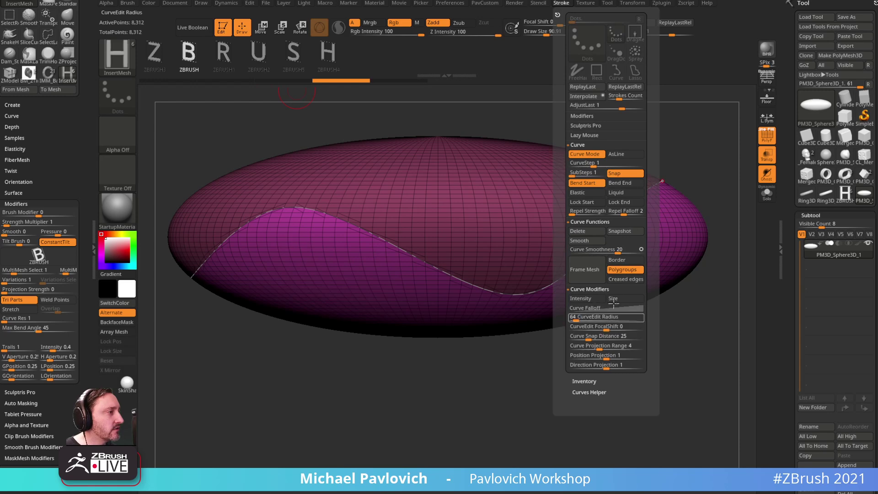
key(shift)
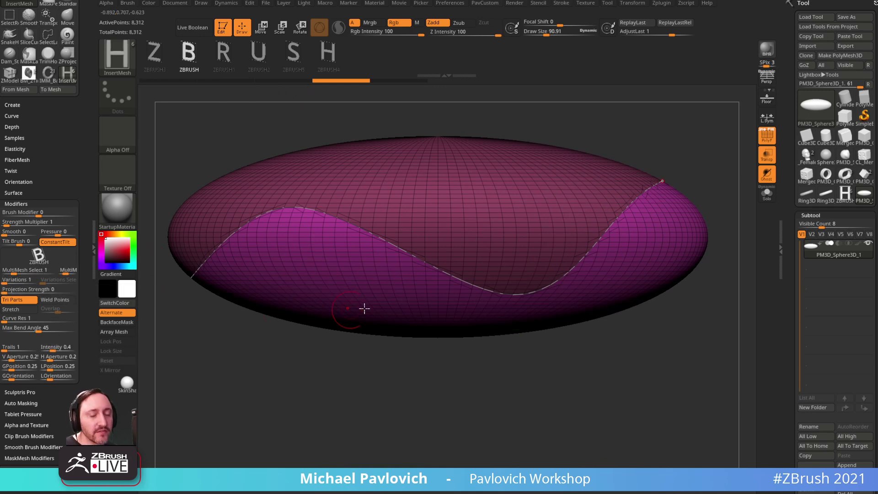
- Load the IMM Curve brush and fill the wavy curve with the Vine1Of4 insert mesh
key(b)
key(i)
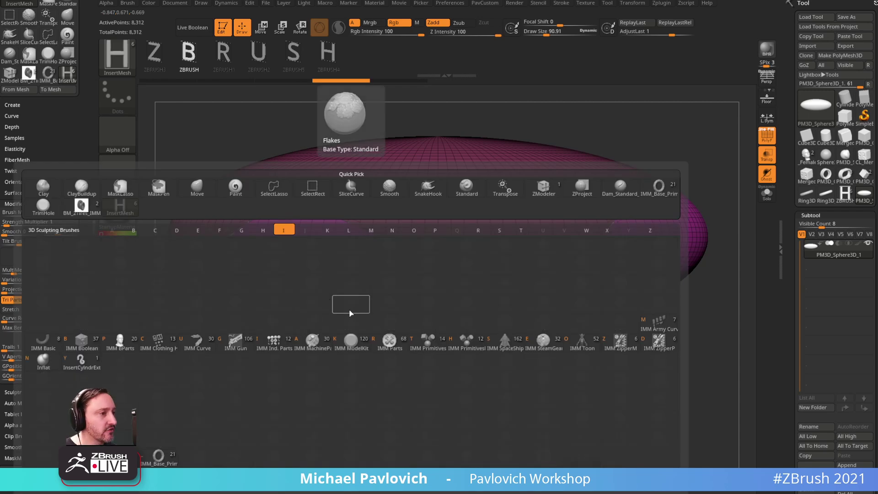
click(197, 340)
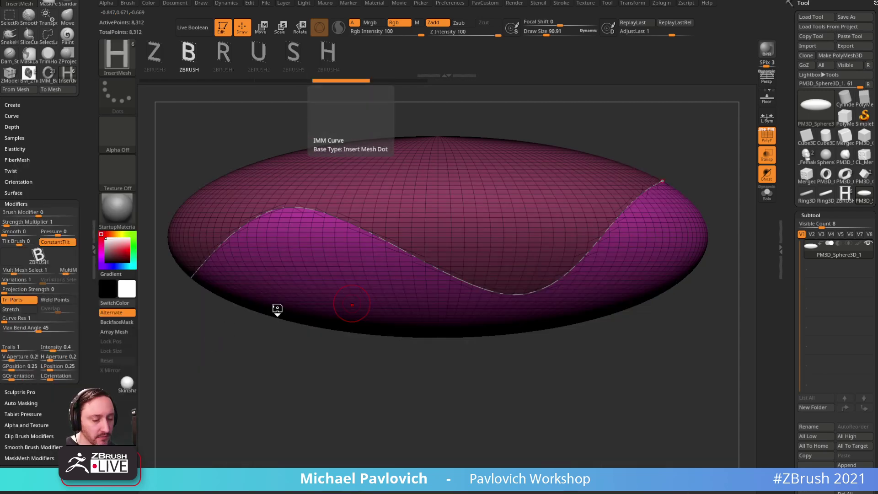
key(m)
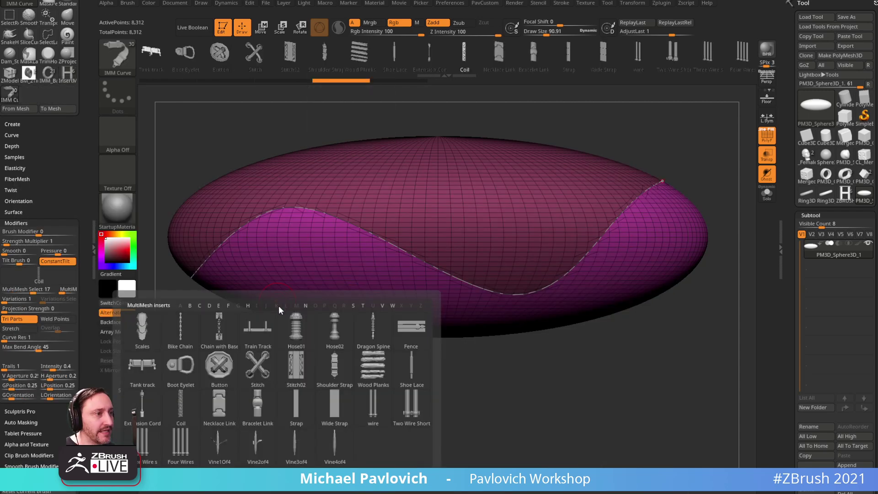
click(234, 447)
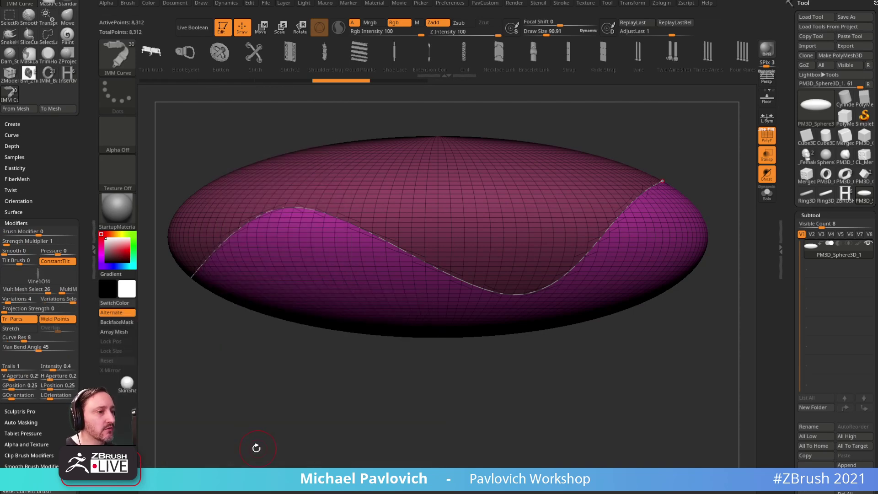
click(386, 244)
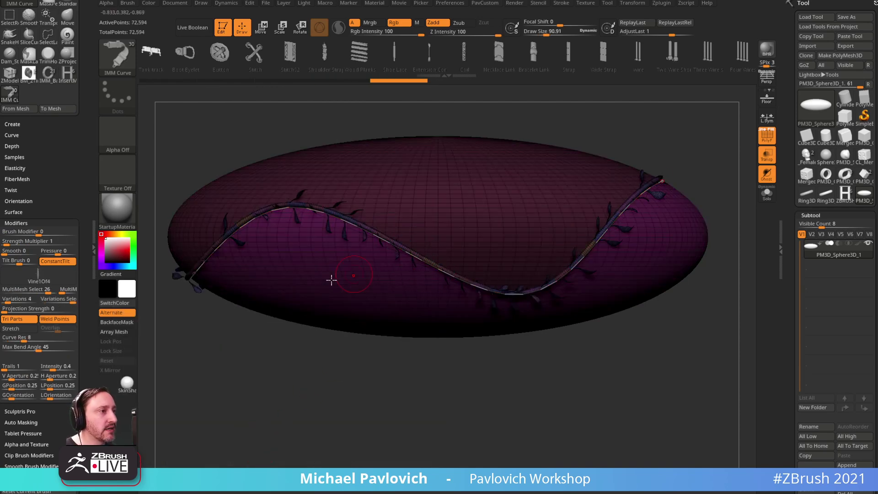
- Examine the four vine variants among the IMM Curve inserts and compare them with the framed letters tool
click(59, 300)
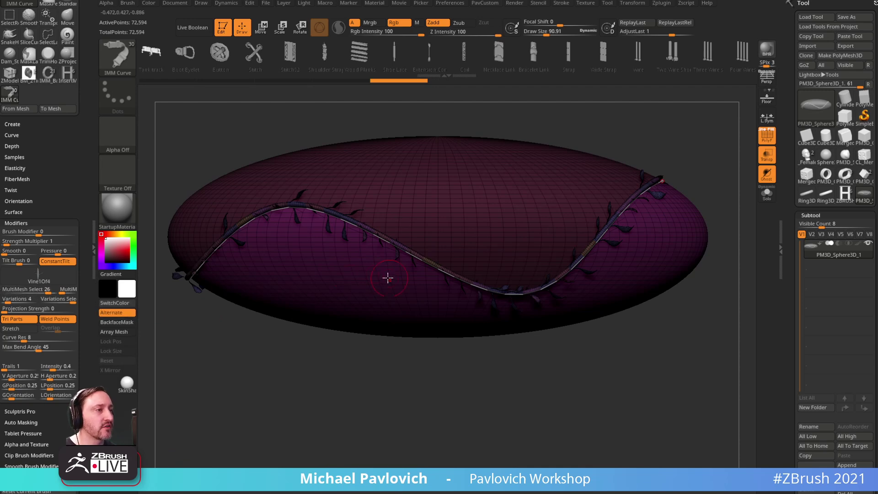
key(b)
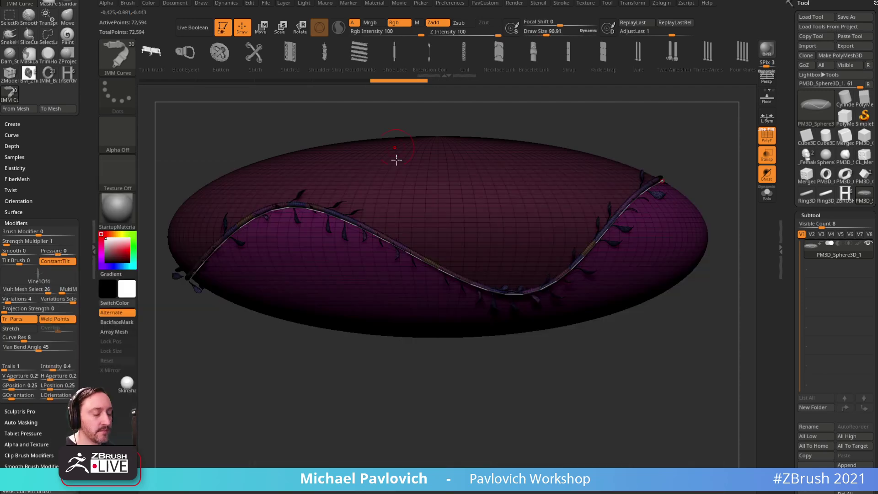
key(m)
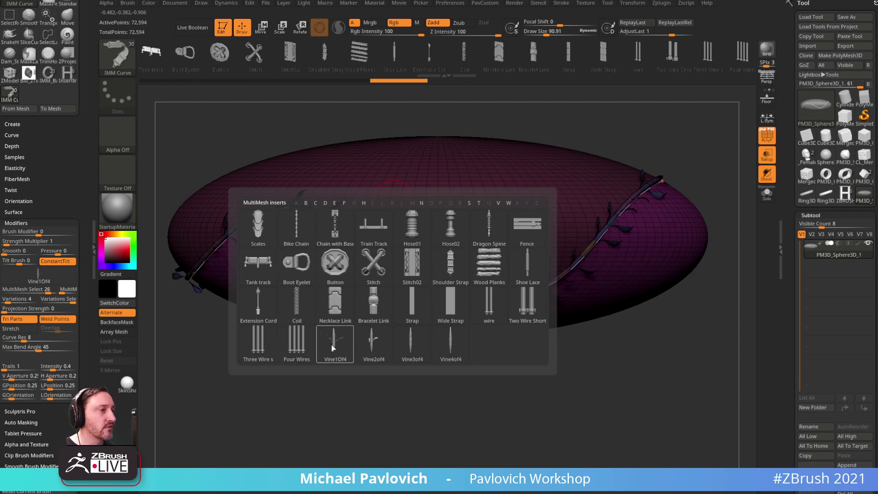
mouse_move(336, 343)
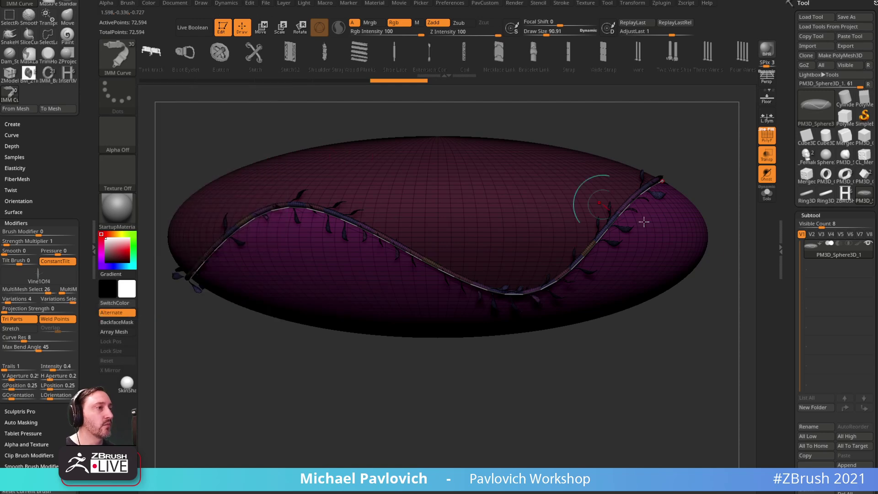
click(853, 205)
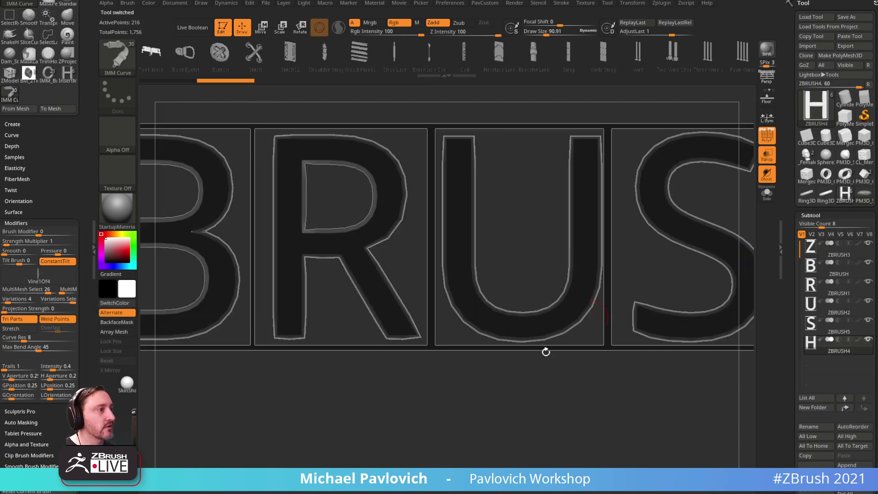
click(863, 201)
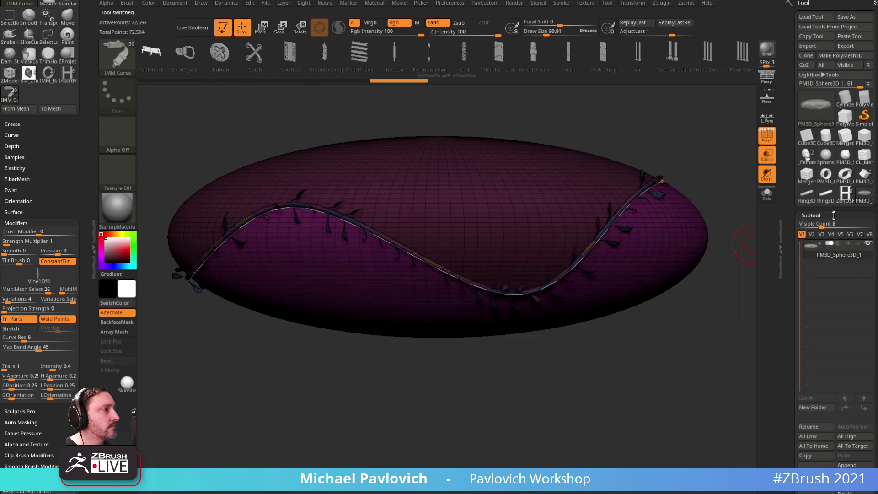
- Undo the vine insertion and return to the Z mesh of the letter InsertMesh brush
key(ctrl+z)
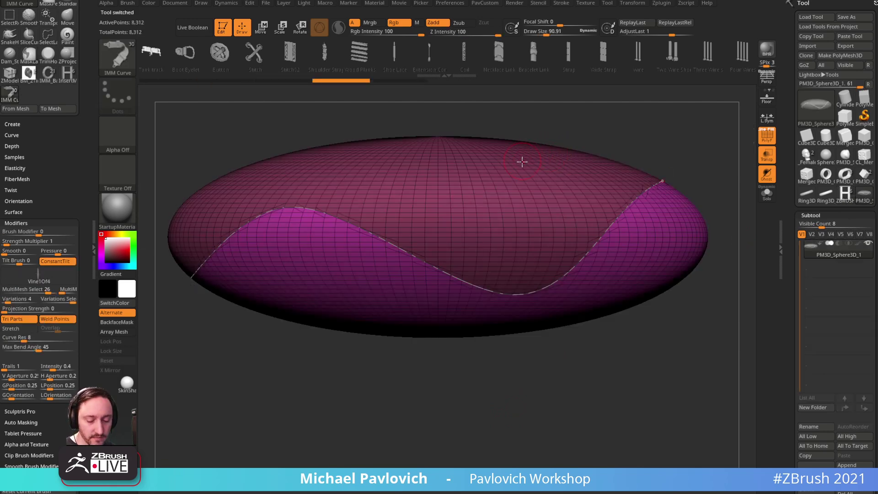
key(b)
click(752, 448)
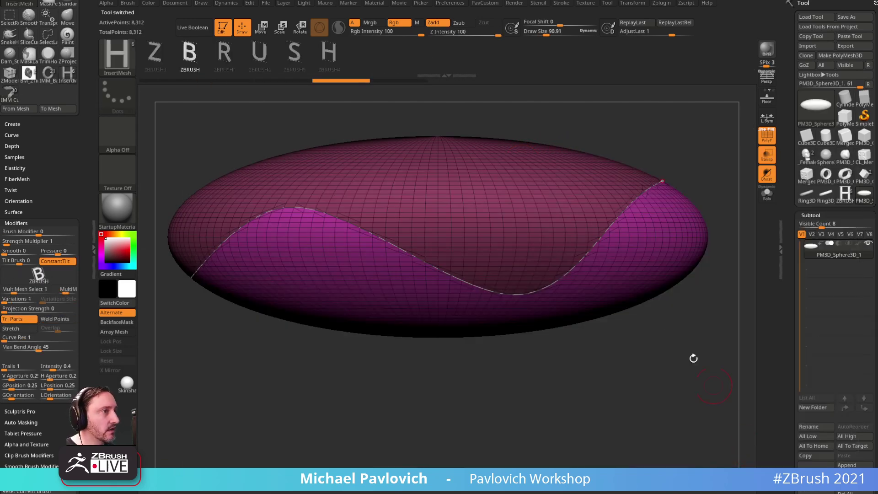
click(161, 57)
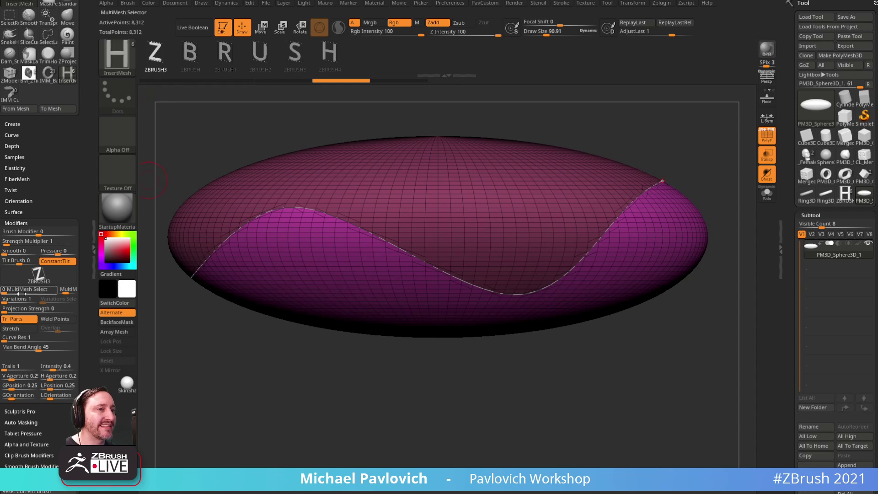
- Set MultiMesh Variations to 6 with Variations Selector 1 and apply the cycling letters along the wavy curve
drag(7, 300, 15, 300)
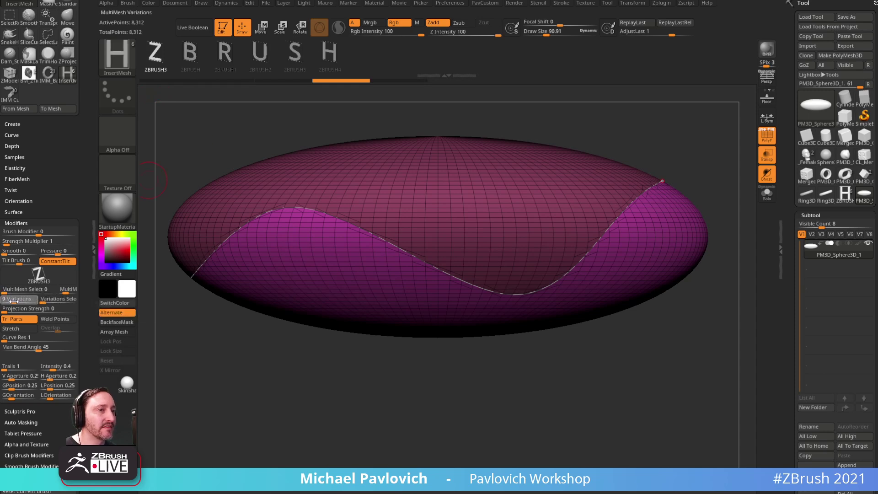
drag(9, 302, 11, 303)
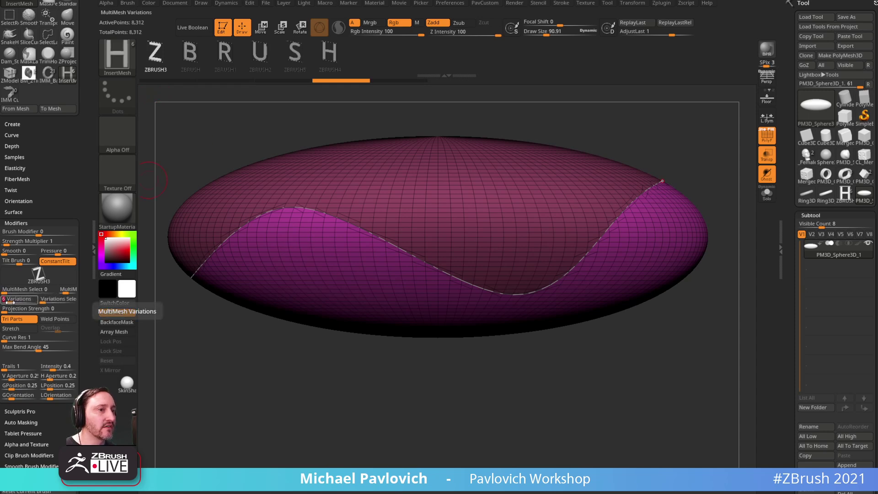
click(47, 300)
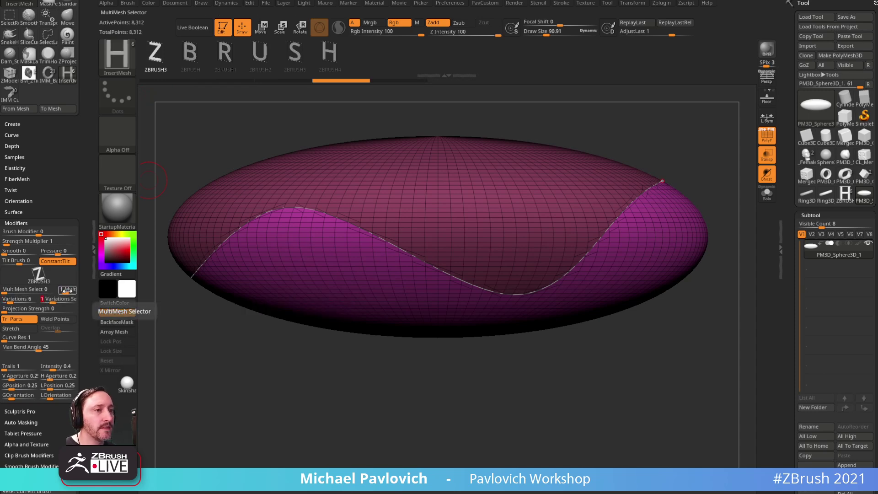
click(385, 252)
mouse_move(718, 161)
mouse_down()
mouse_move(707, 153)
mouse_move(717, 144)
mouse_move(721, 164)
mouse_up()
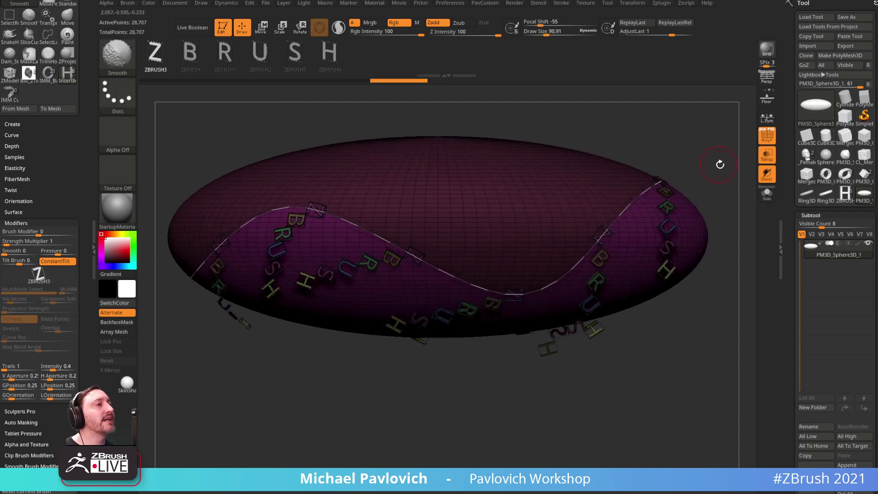
drag(695, 253, 716, 240)
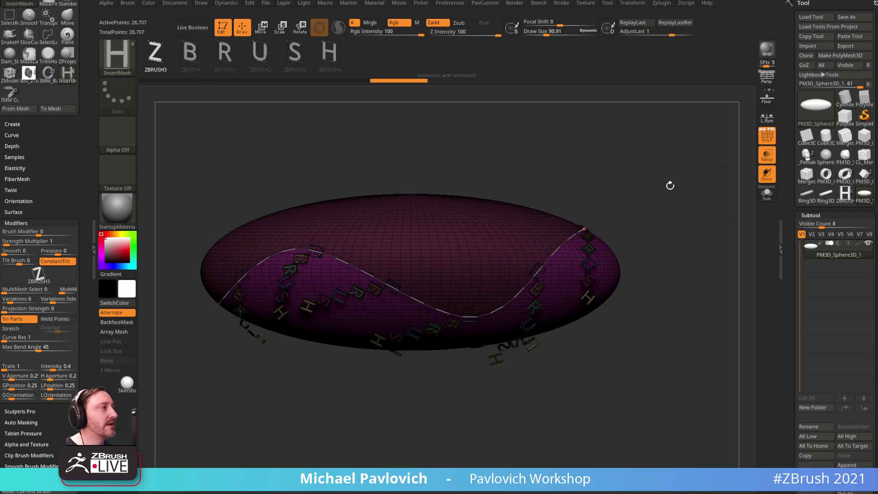
- Rotate the framed letters so ZBRUSH reads vertically upward and create an InsertMultiMesh brush from all subtools
click(845, 194)
alt+drag(648, 142, 422, 274)
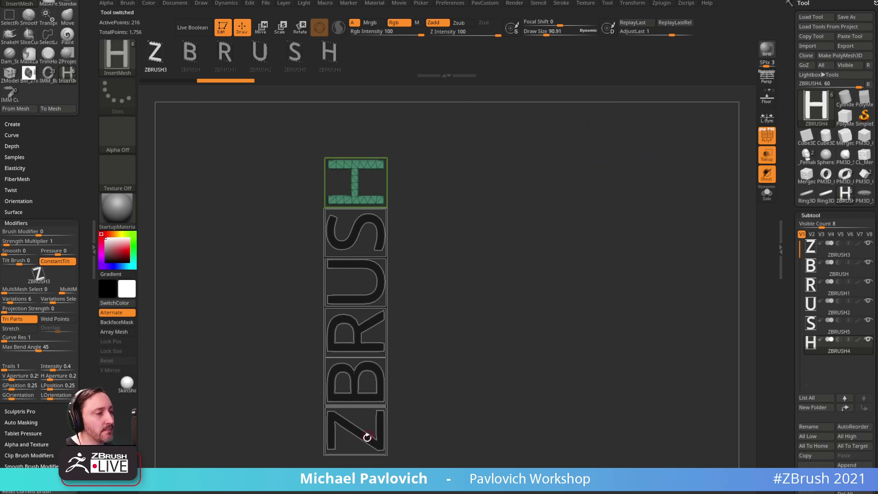
alt+drag(538, 276, 571, 230)
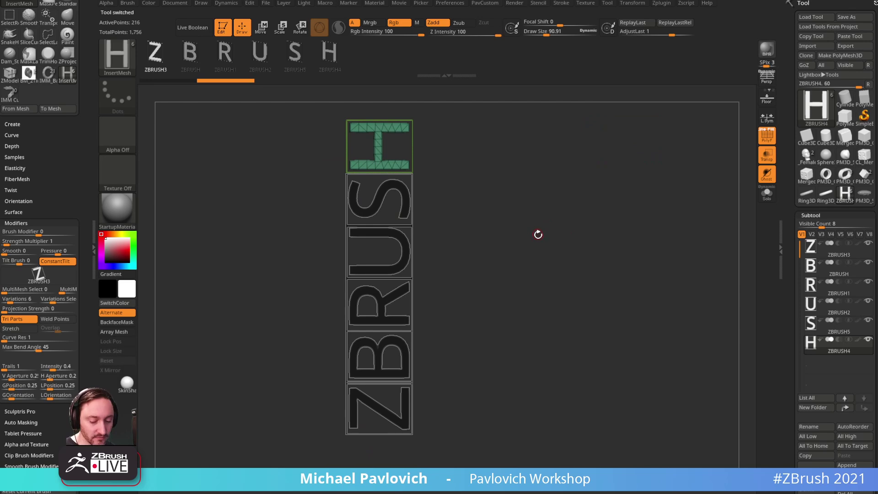
key(b)
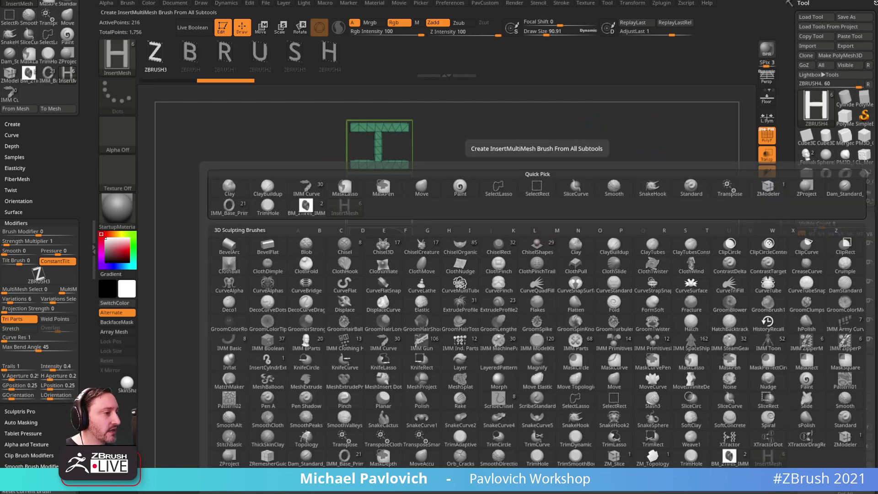
click(423, 479)
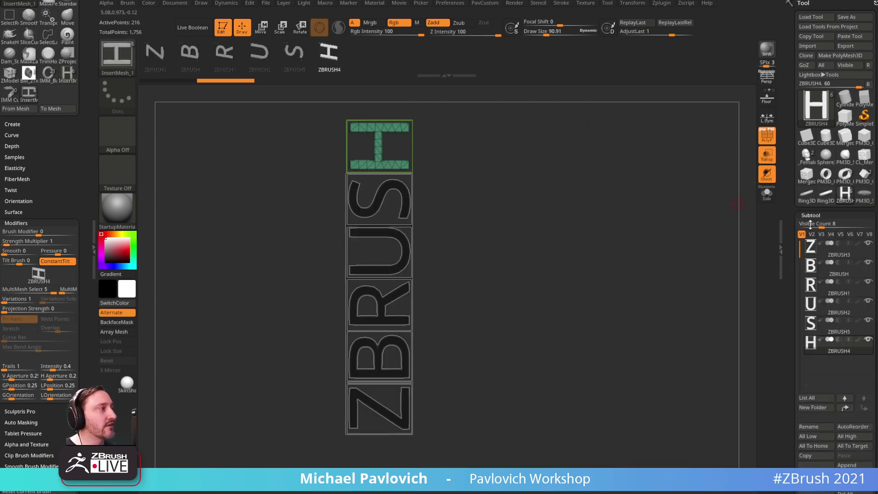
- Return to the stretched sphere, lay it horizontally and undo the letters placed along its curve
click(864, 193)
drag(591, 264, 709, 226)
key(ctrl+z)
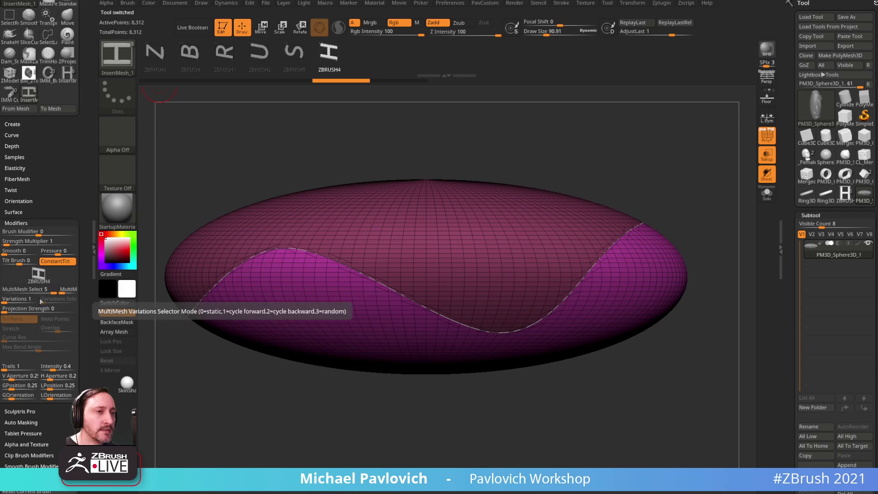
- Select the Z mesh with MultiMesh Select 0 and set Variations to 6 with Variations Selector 1
click(10, 303)
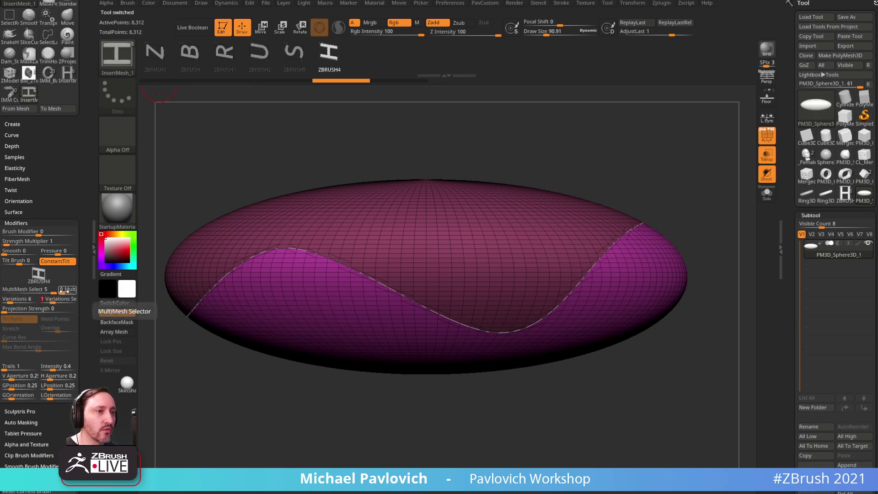
drag(60, 294, 4, 292)
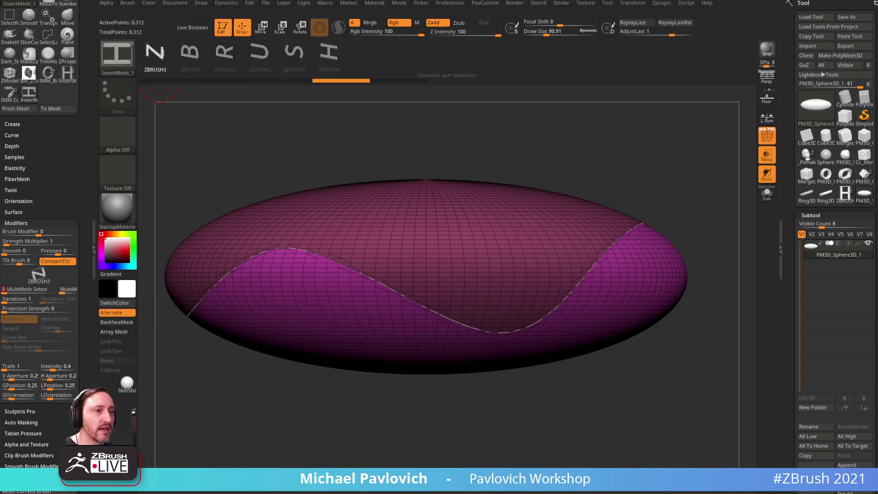
click(11, 303)
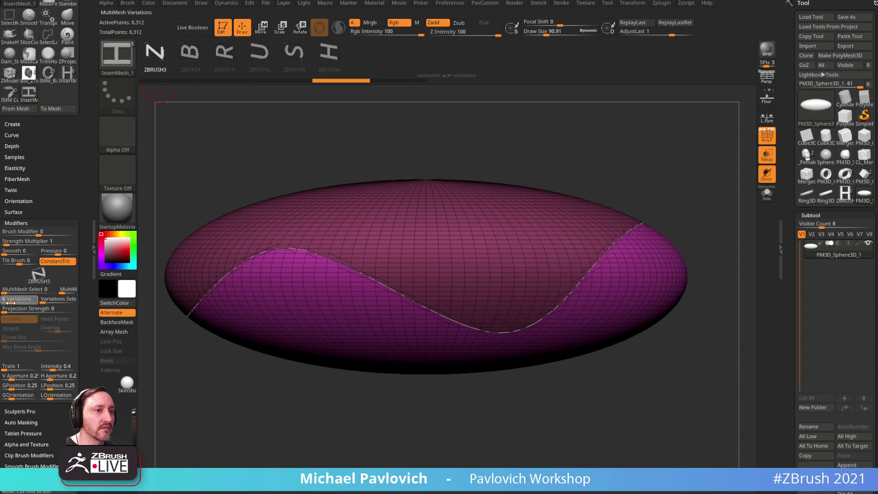
drag(44, 302, 50, 299)
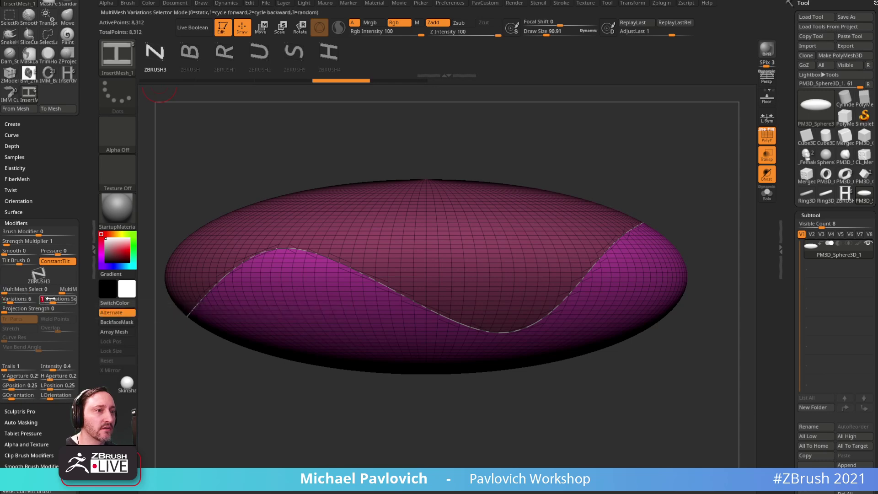
drag(391, 280, 556, 239)
key(ctrl+z)
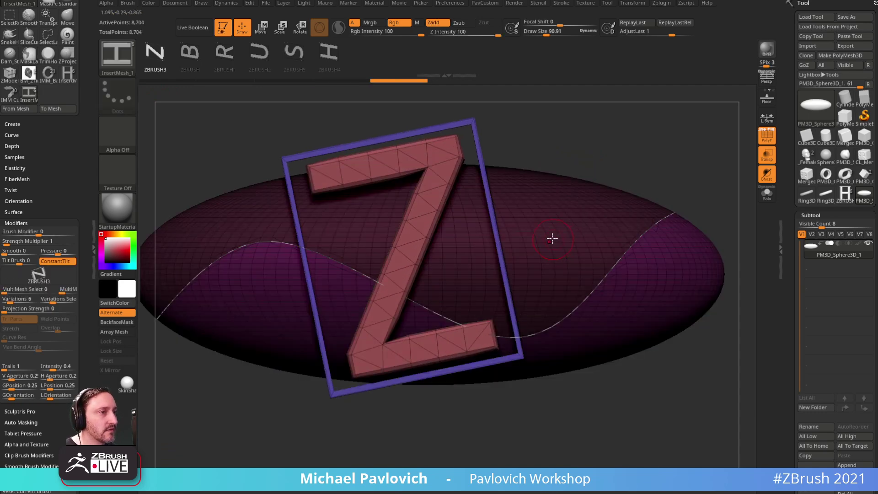
key(ctrl+z)
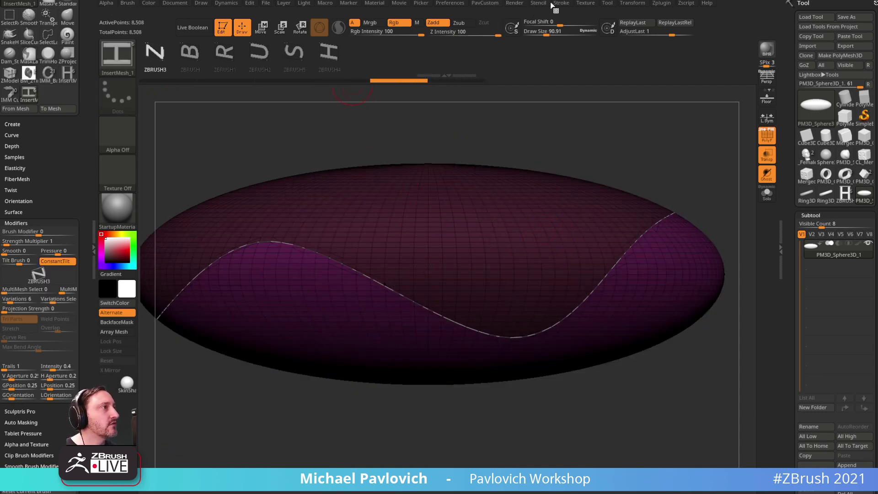
- Enable Curve Mode for the letter brush and apply the cycling letters along the framed wavy curve
click(549, 3)
click(561, 3)
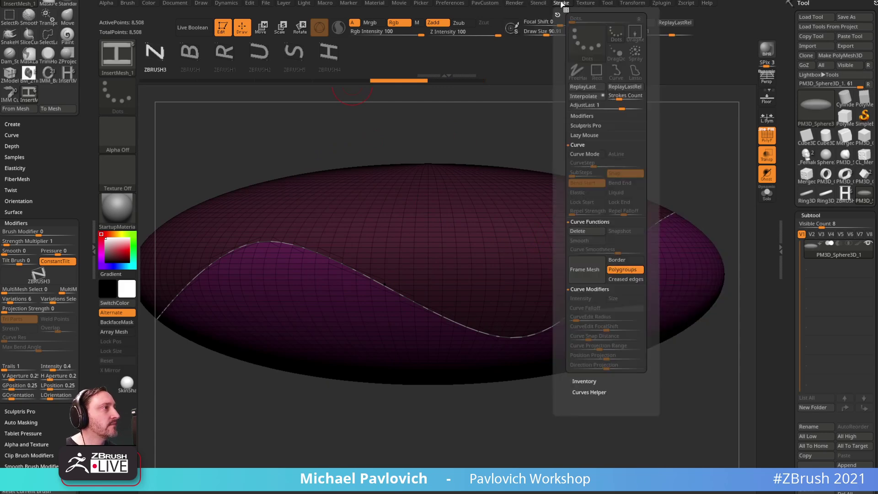
click(584, 155)
alt+drag(655, 141, 643, 130)
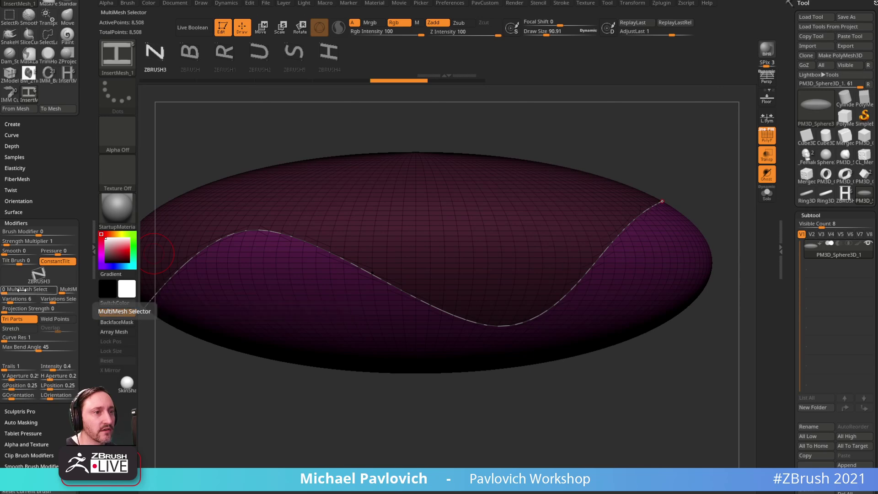
click(377, 270)
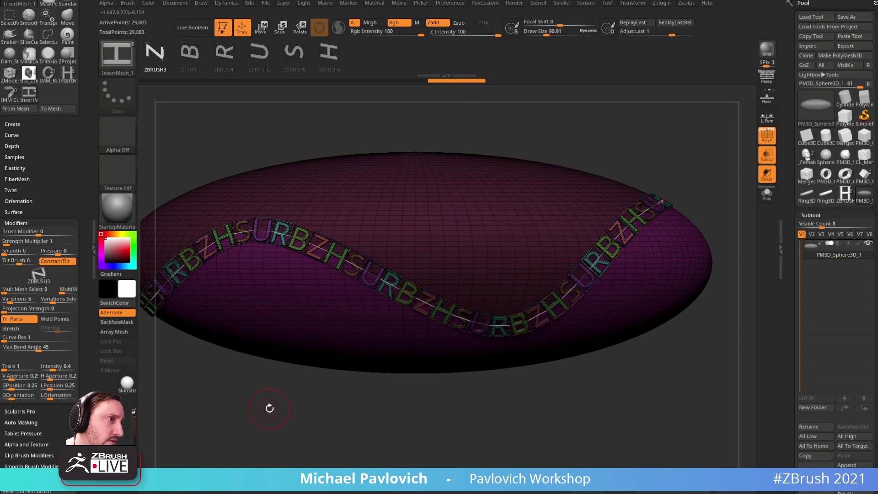
- Undo the letters and reapply them along the same wavy curve with the sphere turned
drag(673, 155, 687, 139)
key(ctrl+z)
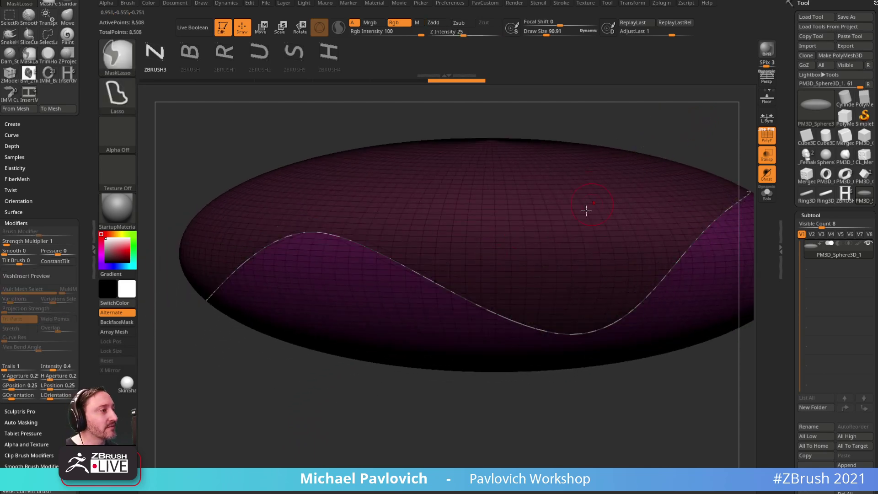
mouse_move(669, 124)
alt+mouse_down()
mouse_move(597, 153)
mouse_move(660, 147)
mouse_move(665, 132)
mouse_move(646, 137)
mouse_move(658, 137)
alt+mouse_up()
click(371, 302)
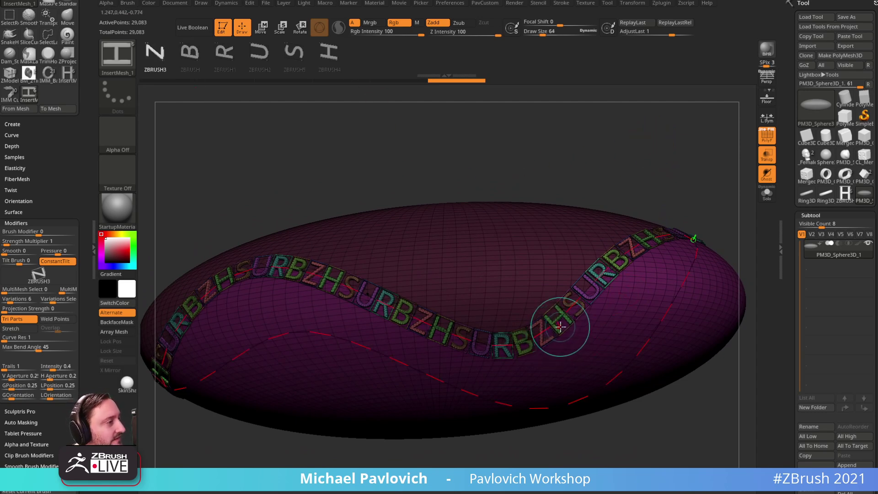
drag(568, 317, 577, 309)
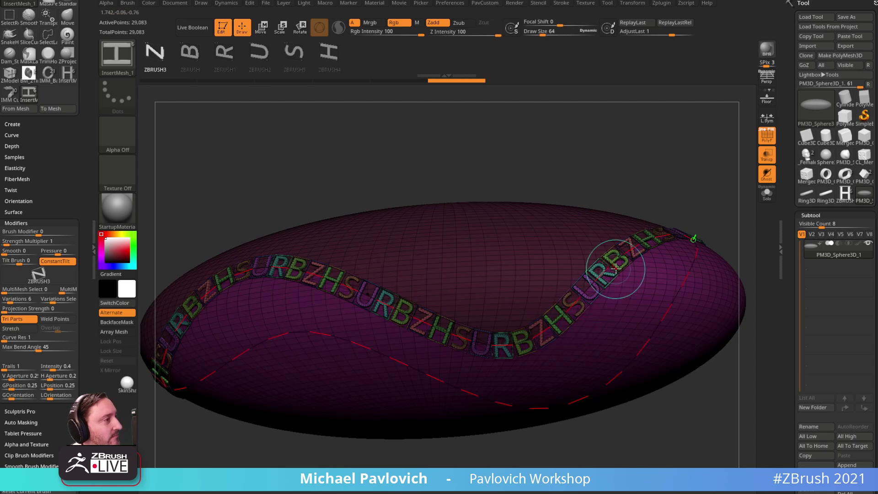
- Undo the reapplied letters and the framed curve, back to the bare stretched sphere
drag(650, 209, 678, 177)
key(ctrl+z)
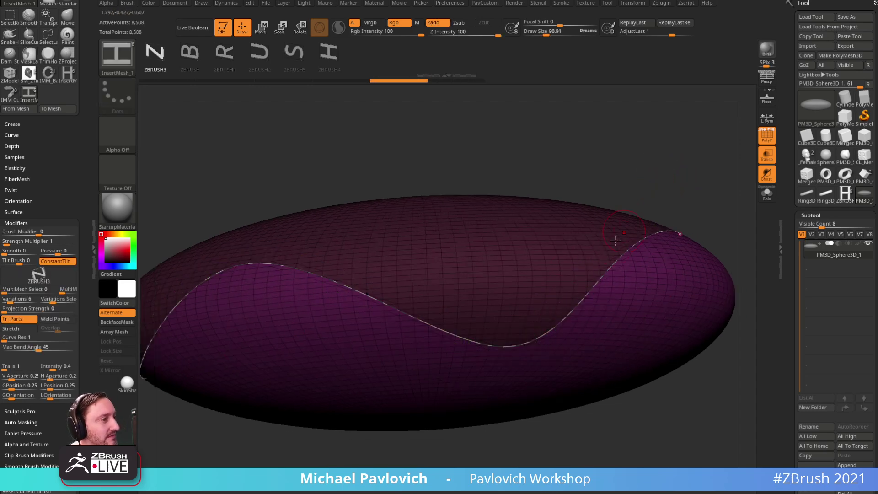
key(ctrl+z)
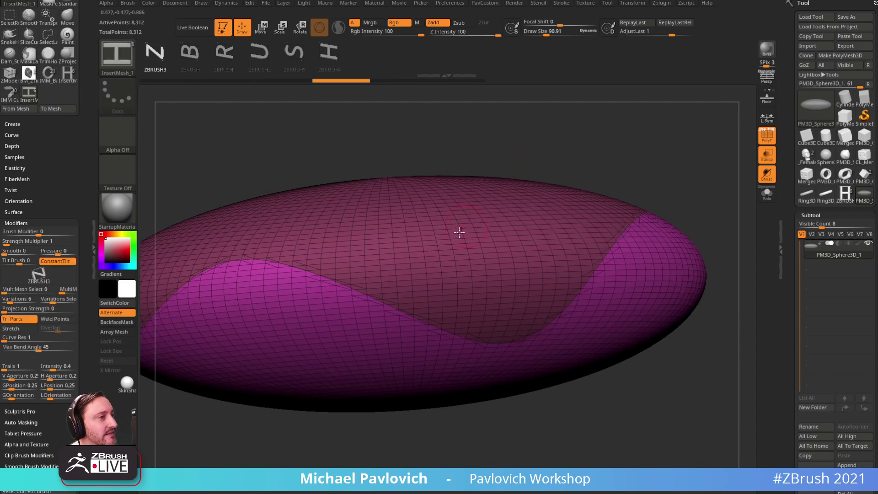
- Try drawing freehand curves of cycling letters across the front of the sphere, undoing each one
drag(514, 245, 542, 249)
key(ctrl+z)
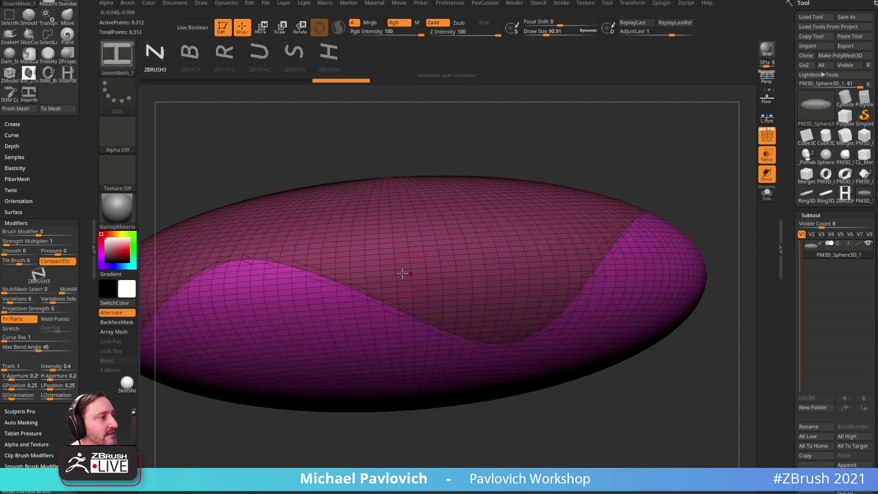
drag(549, 286, 614, 232)
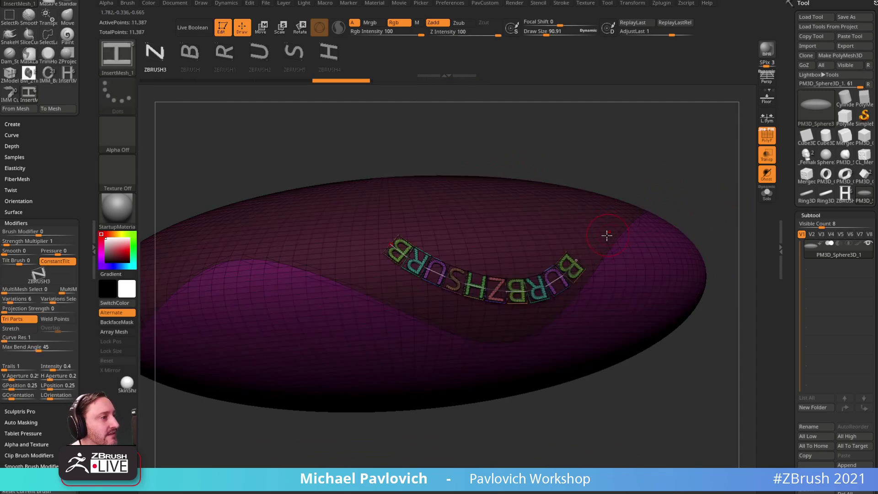
key(ctrl+z)
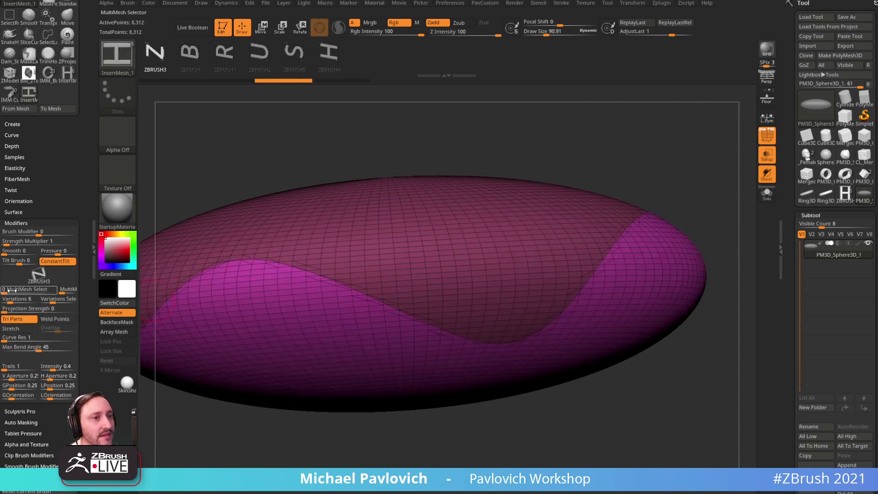
- Examine the MultiMesh Select number and Variations setting of the brush's letters from B through H and back
click(198, 59)
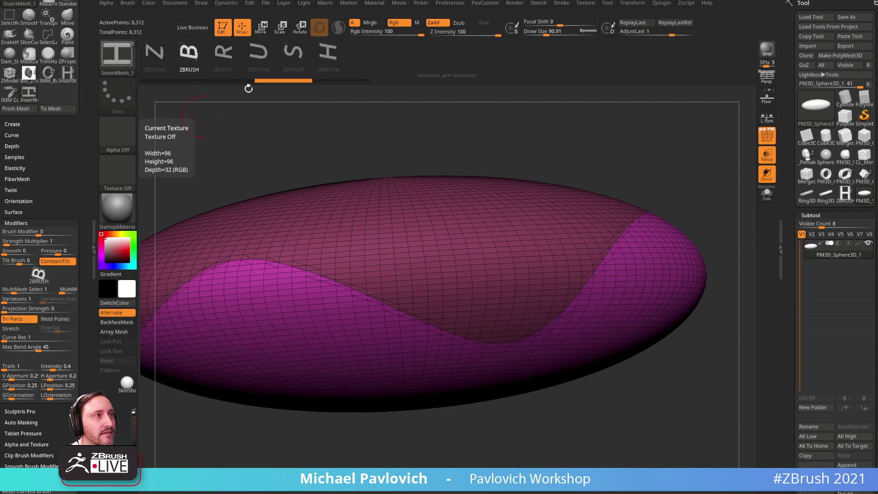
click(229, 57)
click(300, 57)
click(326, 53)
drag(29, 300, 5, 303)
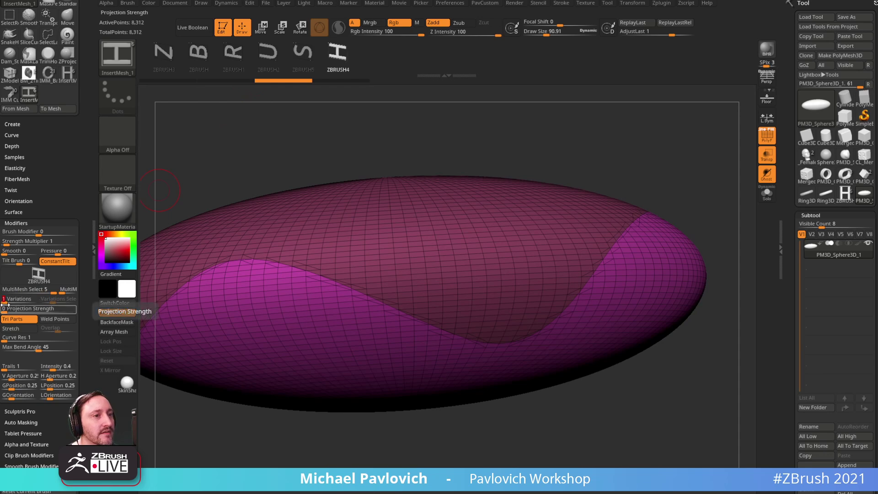
click(302, 55)
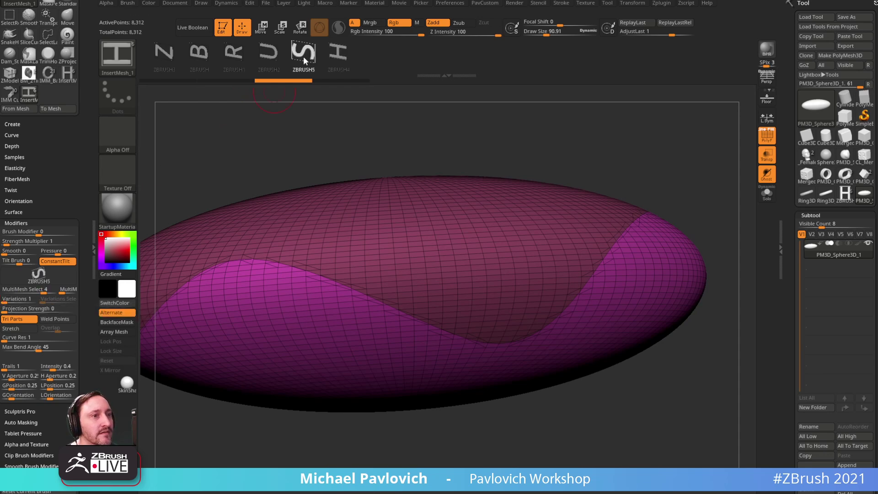
click(268, 61)
click(207, 56)
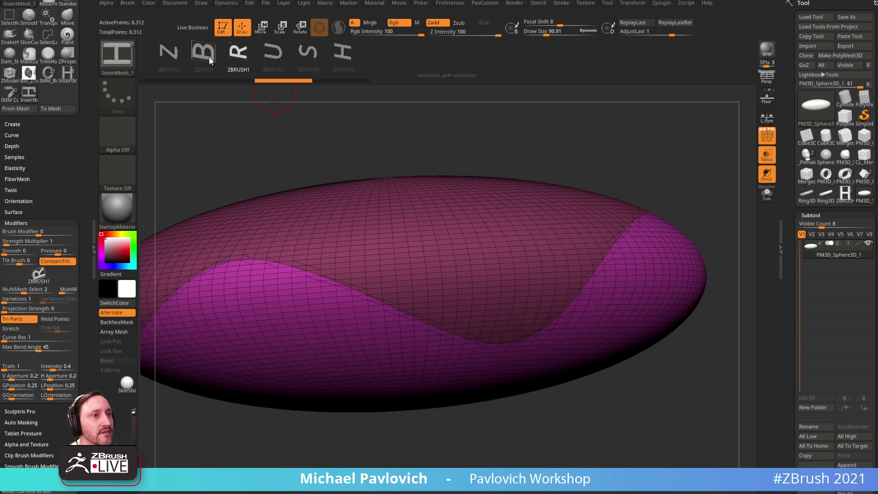
- Select the Z mesh with Variations 5 and test it with a freehand curve of letters, undoing the insertion
click(172, 56)
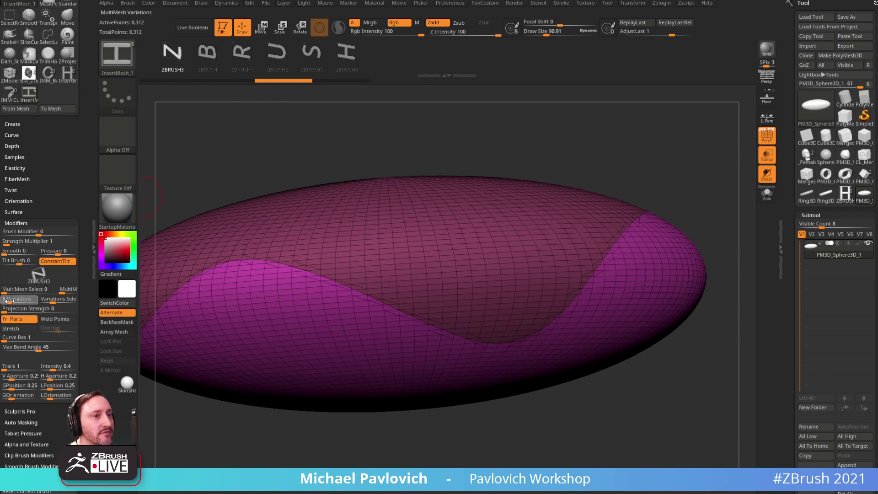
drag(527, 261, 528, 261)
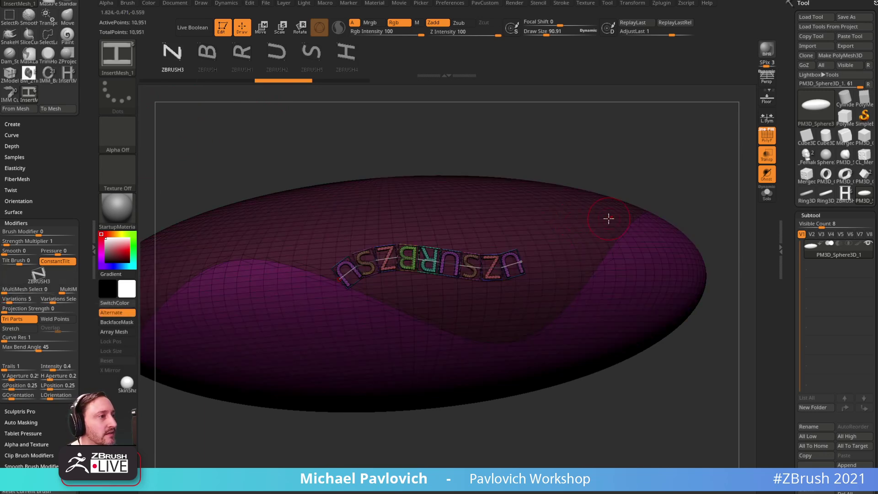
key(ctrl+z)
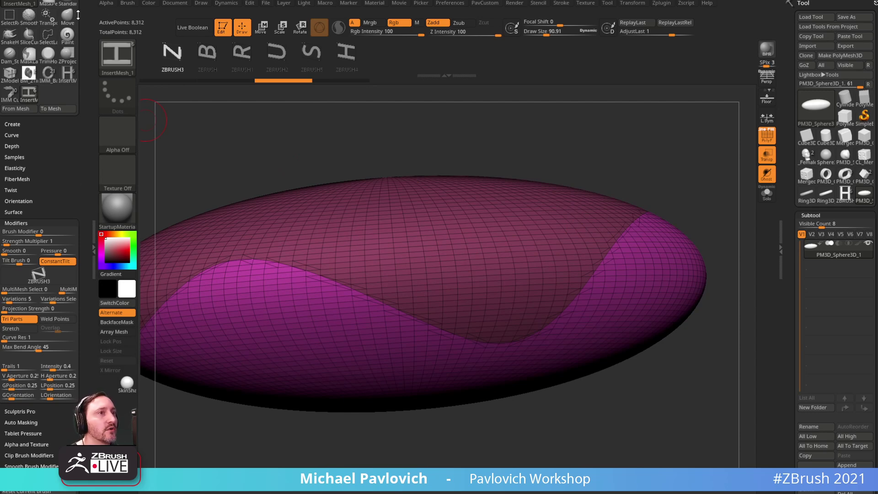
- Frame the sphere's polygroup border with a curve and apply the letters along it with Variations 5
drag(91, 8, 91, 169)
drag(66, 258, 92, 108)
click(561, 3)
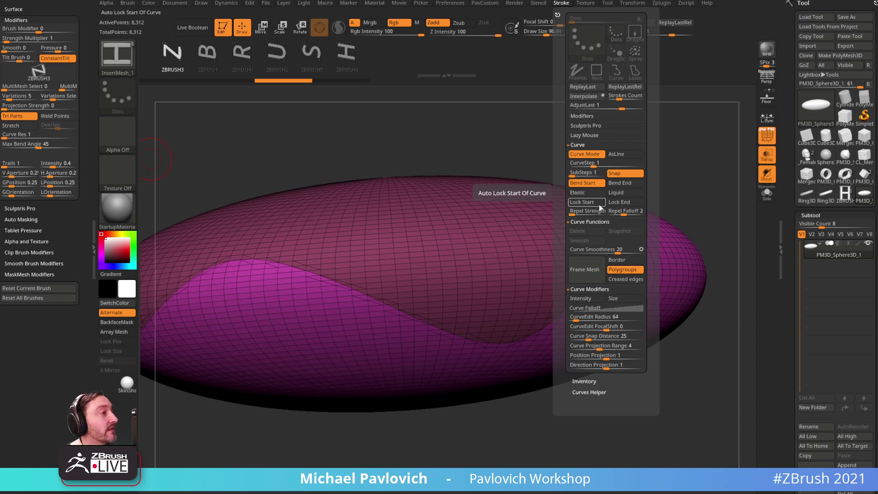
click(597, 269)
click(361, 290)
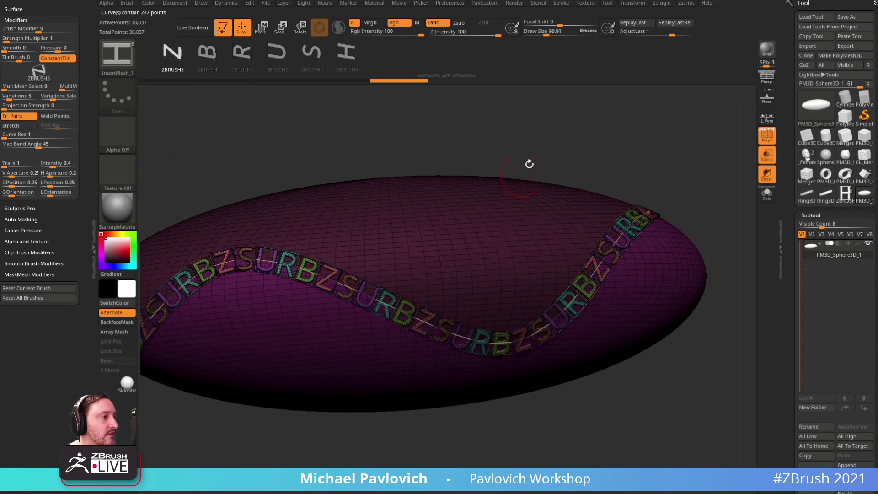
- Undo the letters, set Variations to 6 and reapply them along the wavy curve
key(ctrl+z)
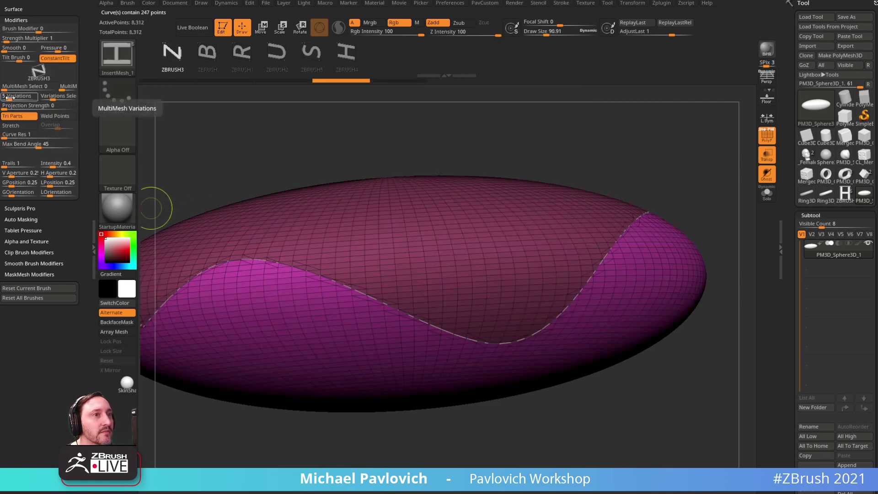
click(7, 97)
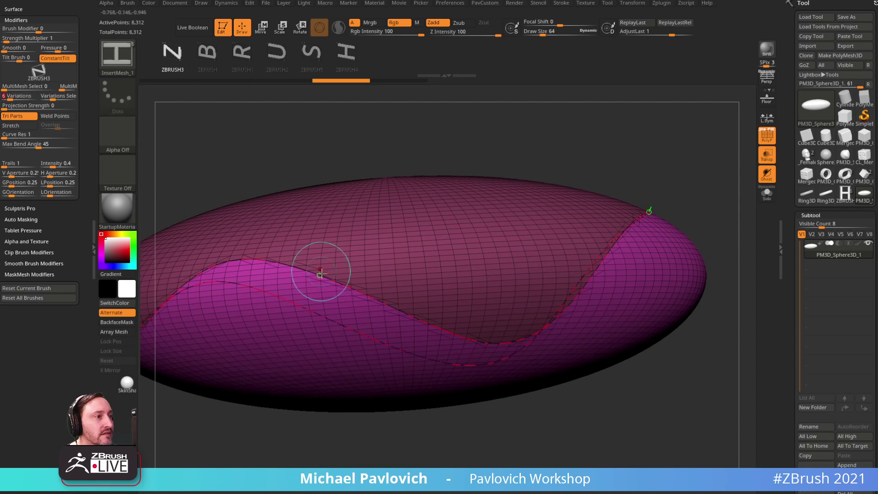
click(320, 273)
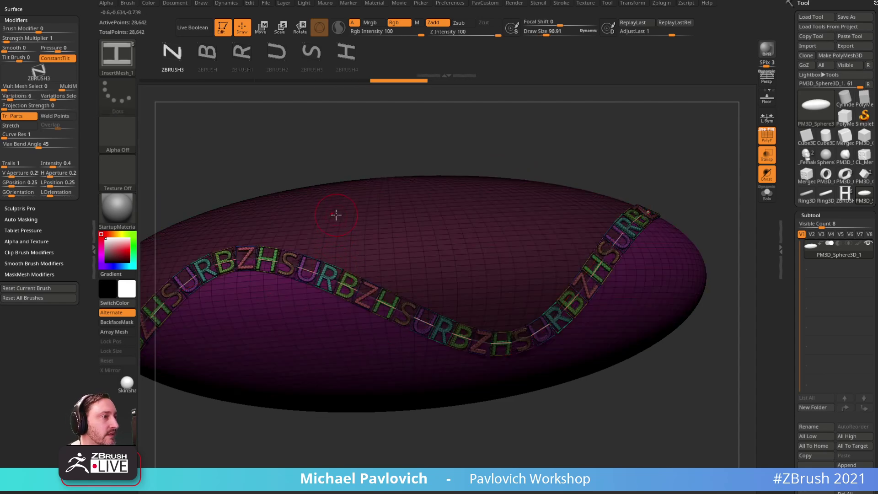
- Retry the letters along the wavy curve with Variations set to 7 and undo them
key(ctrl+z)
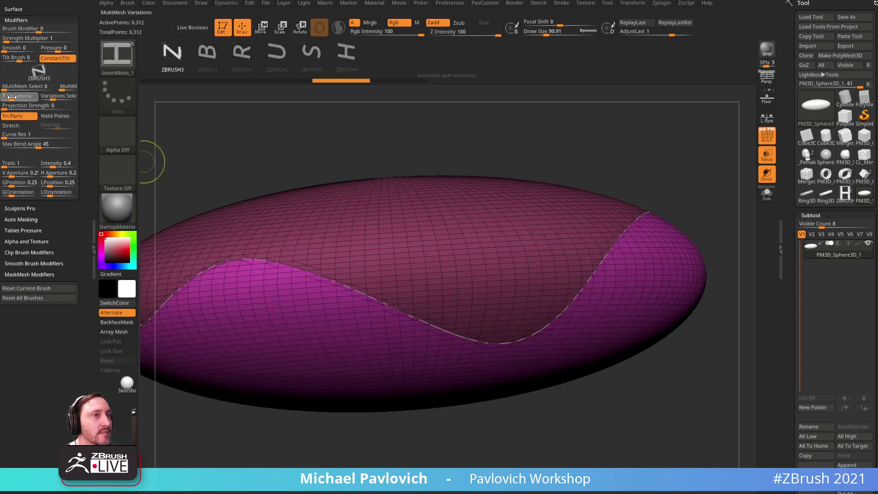
click(327, 276)
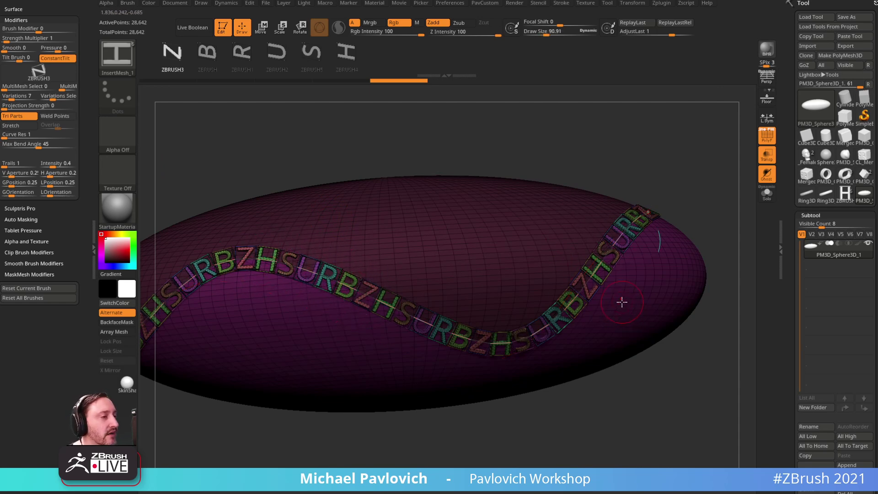
key(ctrl+z)
key(ctrl+z)
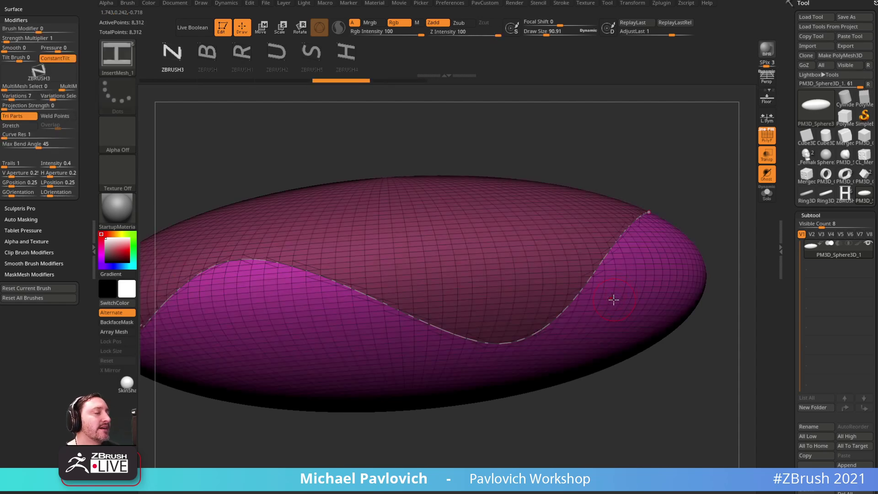
- Switch to the framed ZBRUSH letters tool and create a new InsertMultiMesh brush from all its subtools
click(845, 202)
alt+drag(539, 131, 645, 238)
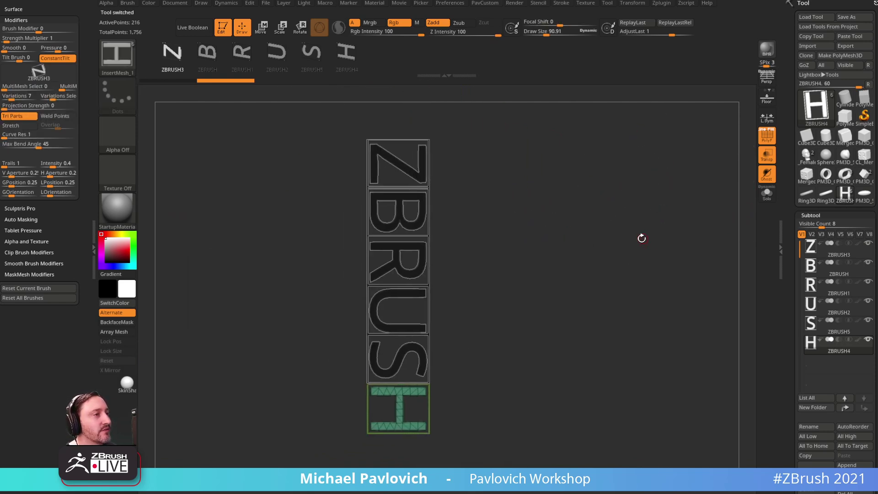
key(b)
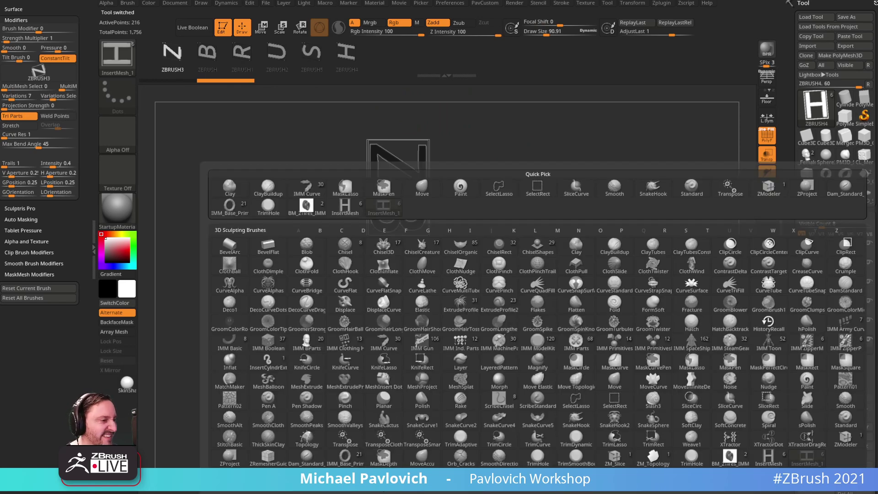
click(453, 477)
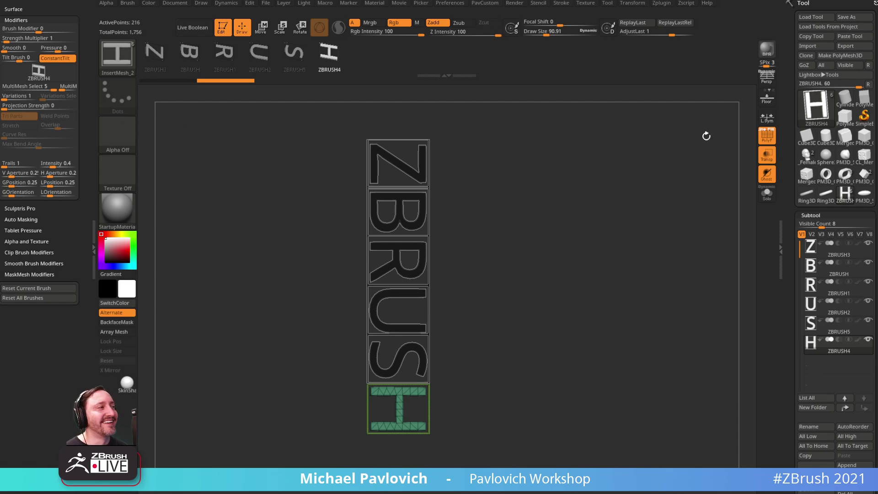
- Switch to the stretched sphere with Curve Mode on, and set the letter brush to start at Z with Variations 6
click(858, 202)
drag(575, 235, 560, 110)
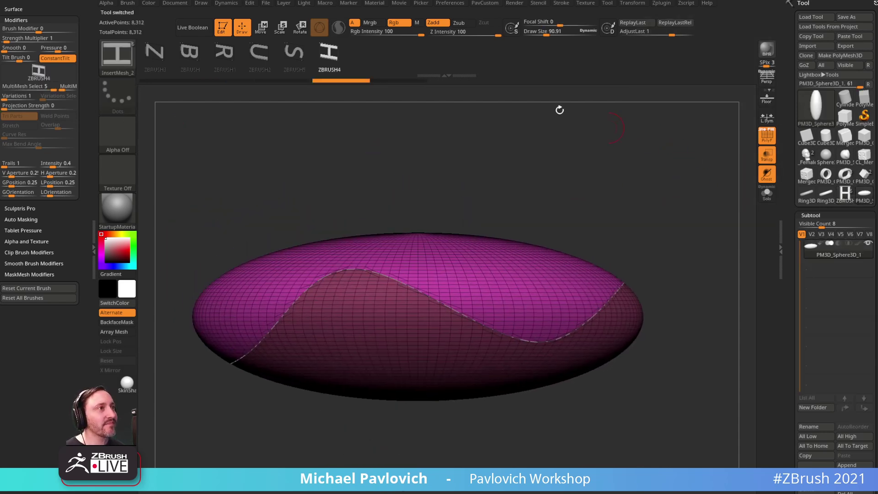
click(556, 4)
click(582, 156)
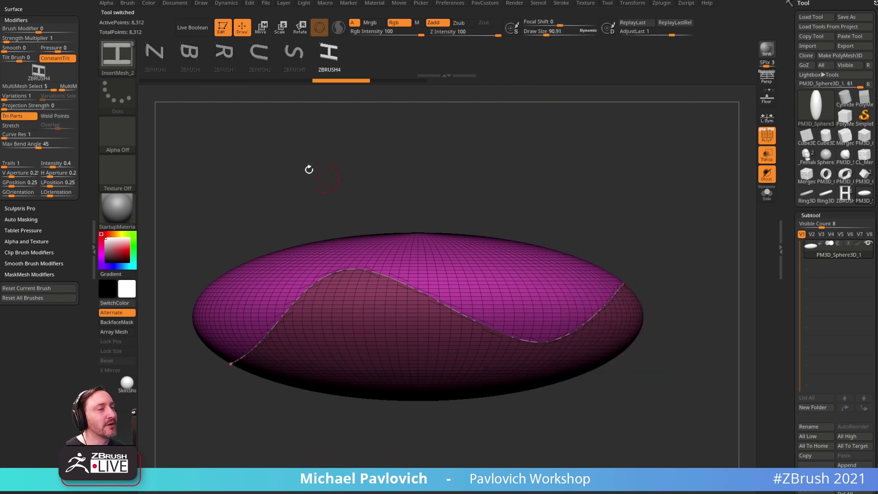
click(158, 54)
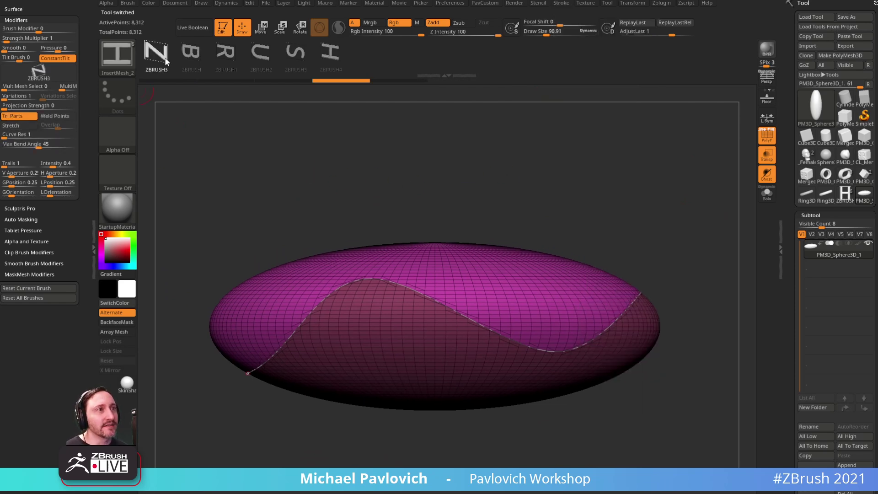
drag(6, 98, 12, 97)
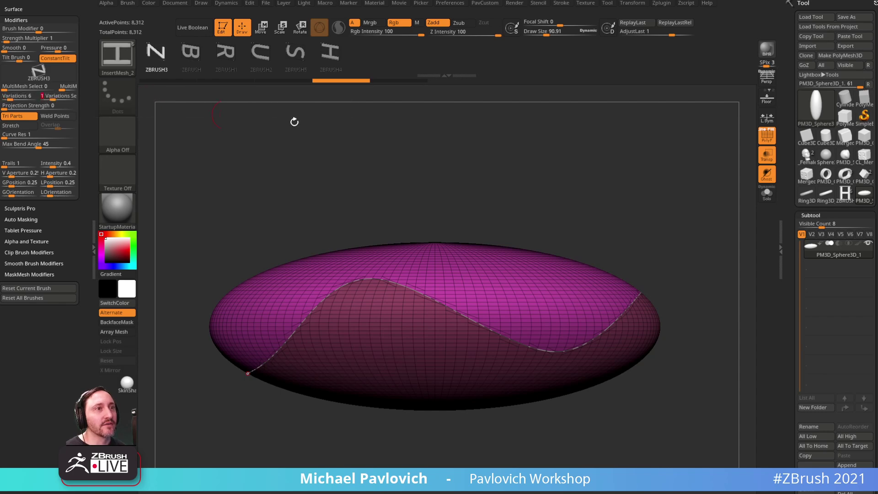
- Apply the letters along the sphere's wavy curve and turn off PolyFrame to inspect their order
alt+drag(428, 154, 376, 149)
click(393, 299)
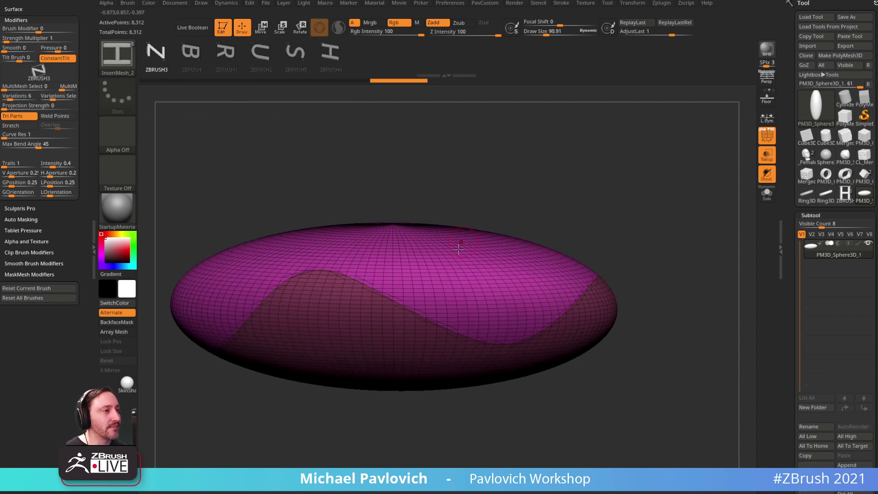
click(391, 303)
alt+drag(577, 166, 613, 197)
alt+drag(695, 190, 637, 164)
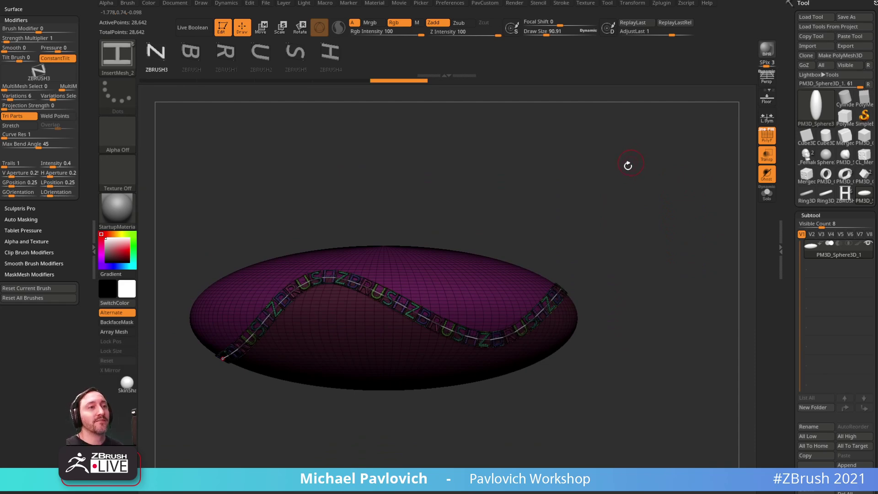
alt+drag(632, 161, 530, 270)
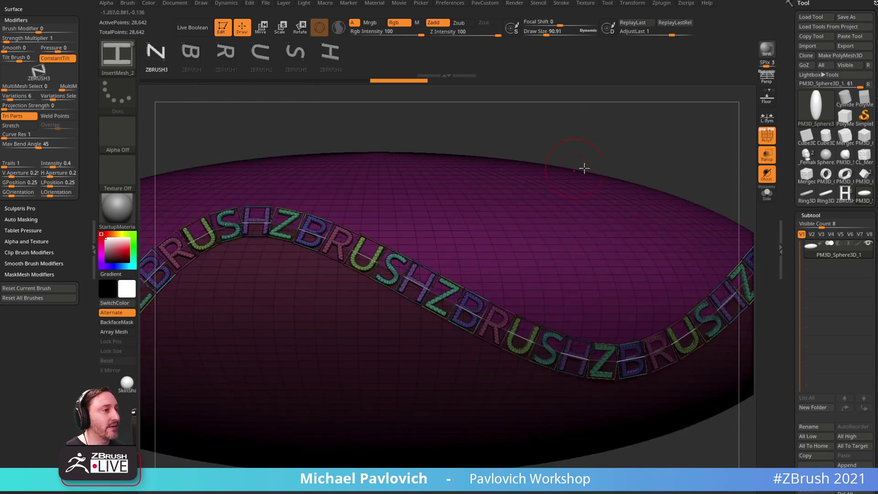
click(773, 144)
alt+drag(652, 153, 638, 126)
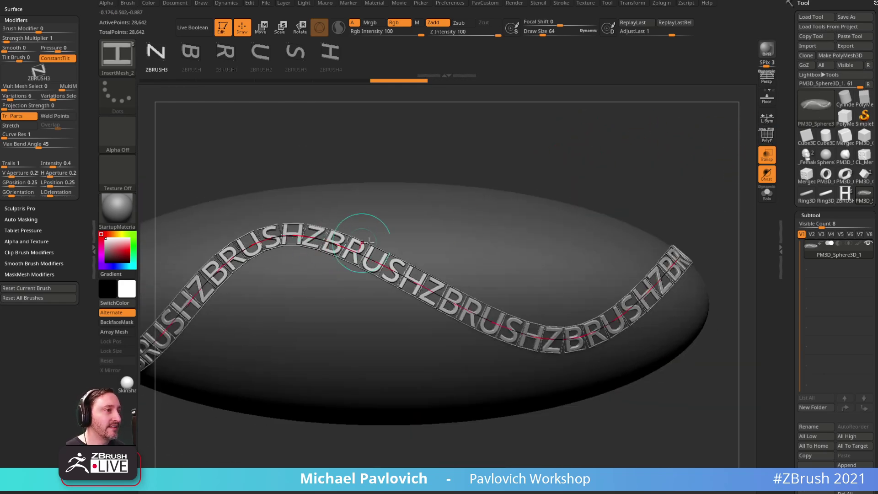
alt+drag(678, 214, 706, 212)
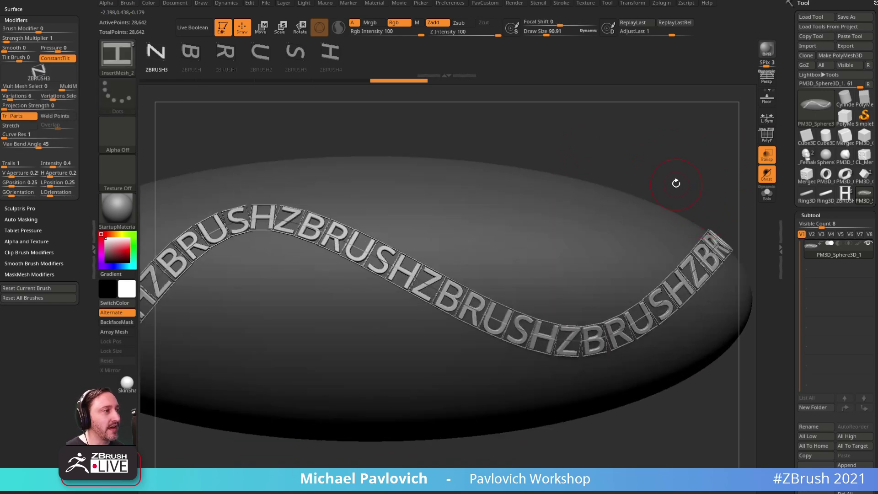
alt+drag(677, 185, 673, 175)
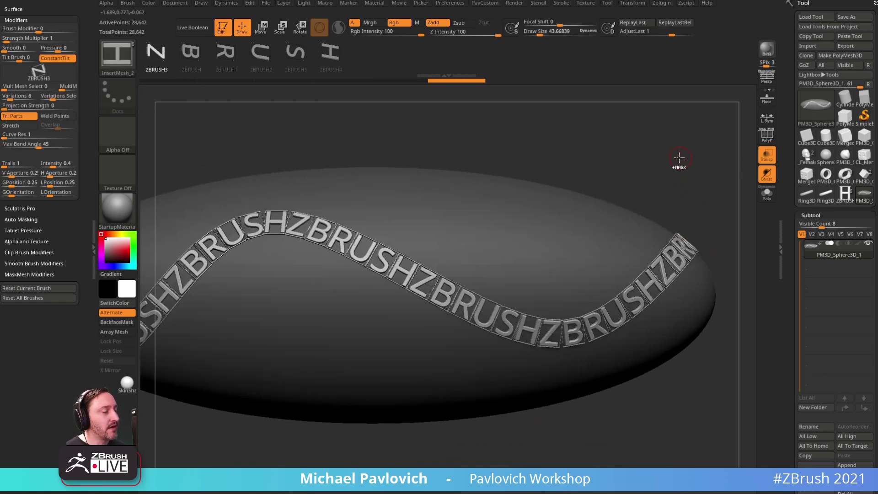
- Try the letters along the curve at draw sizes of about 87 and about 121, undoing each attempt
click(415, 276)
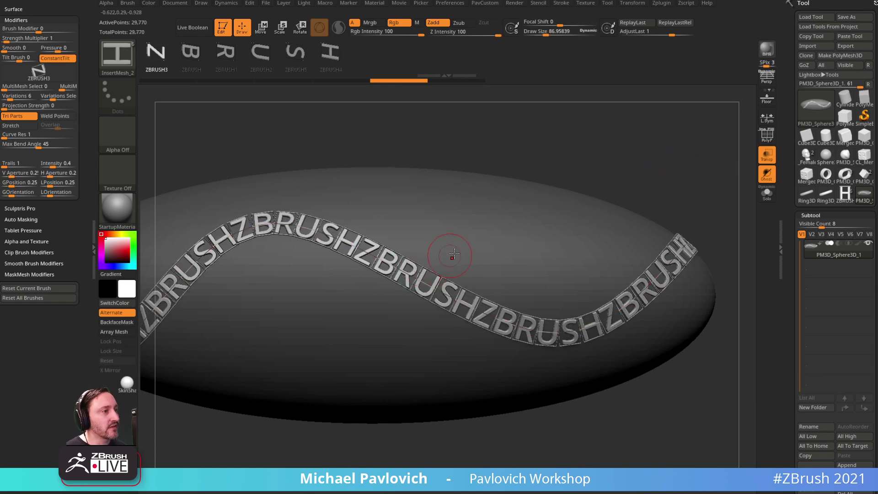
key(ctrl+z)
key(ctrl+z)
text(s64)
key(Return)
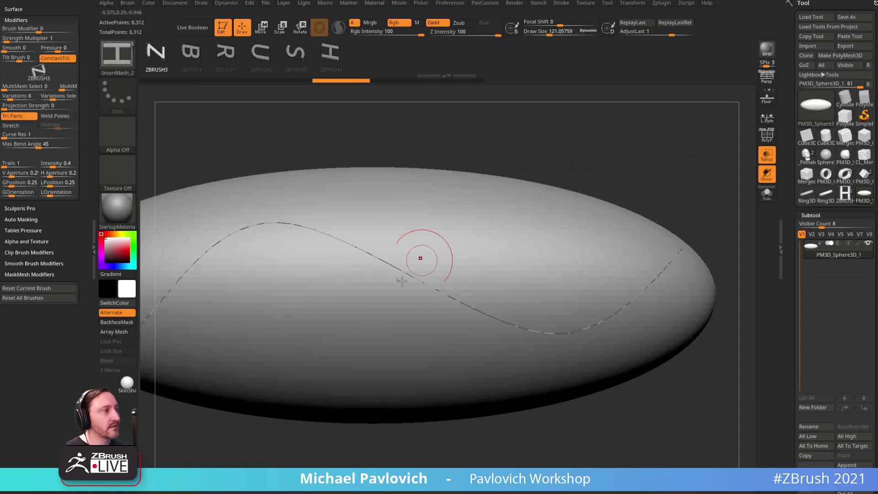
click(399, 271)
drag(551, 165, 583, 150)
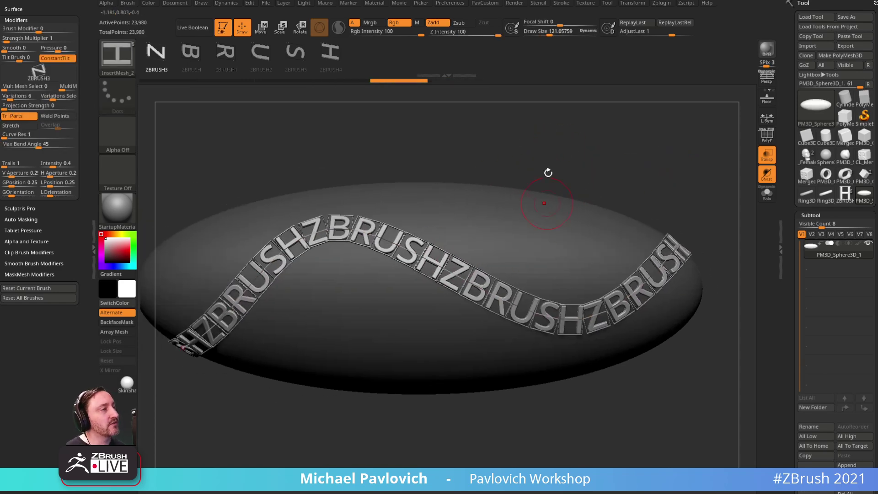
key(ctrl+z)
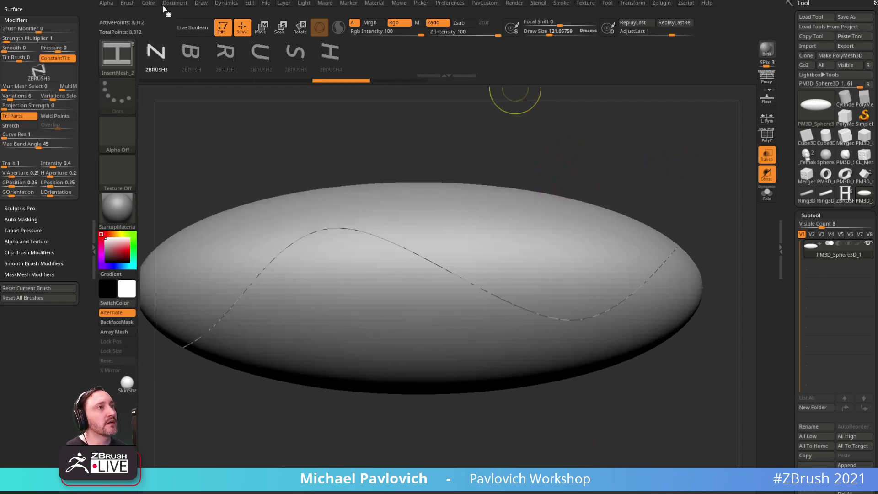
- Dock the Stroke palette in the tray so its Curve settings are at hand
drag(52, 13, 52, 61)
click(130, 6)
drag(121, 14, 3, 36)
scroll(55, 264, down, 5)
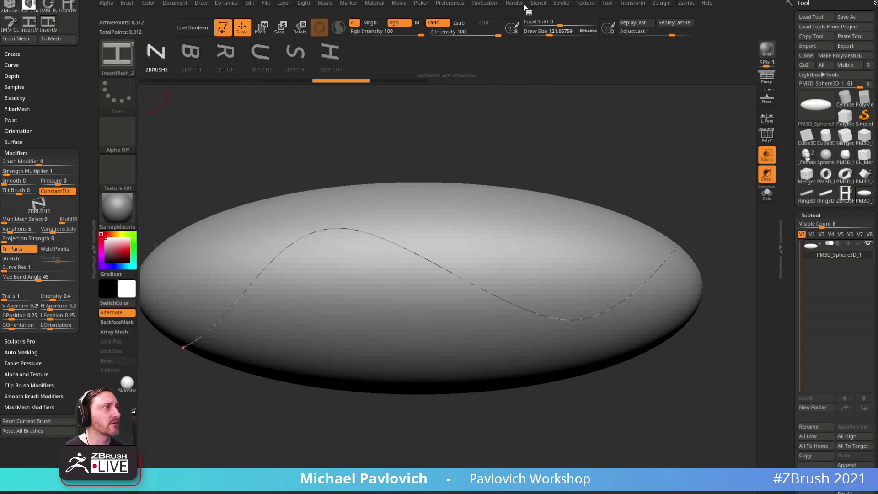
click(559, 4)
drag(425, 35, 42, 84)
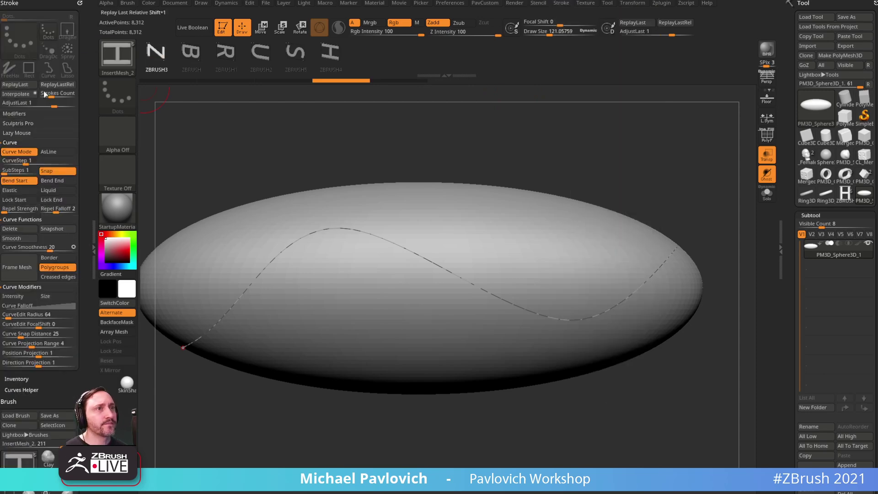
- Try the letters along the curve with CurveStep at about 1.71 and about 0.75, undoing each attempt
drag(26, 163, 32, 163)
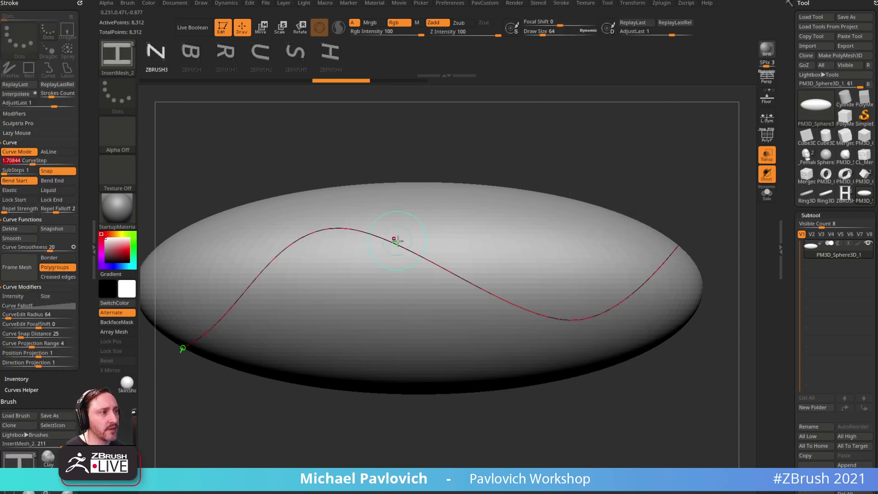
click(392, 239)
key(ctrl+z)
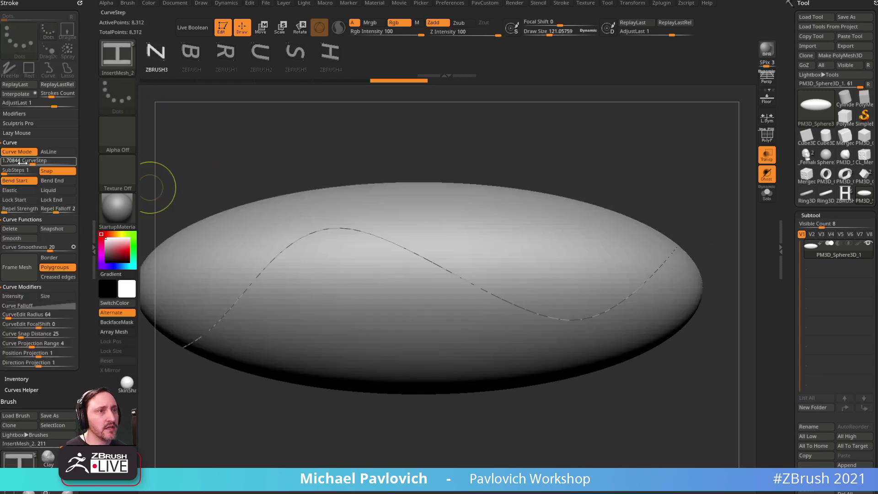
drag(29, 163, 23, 162)
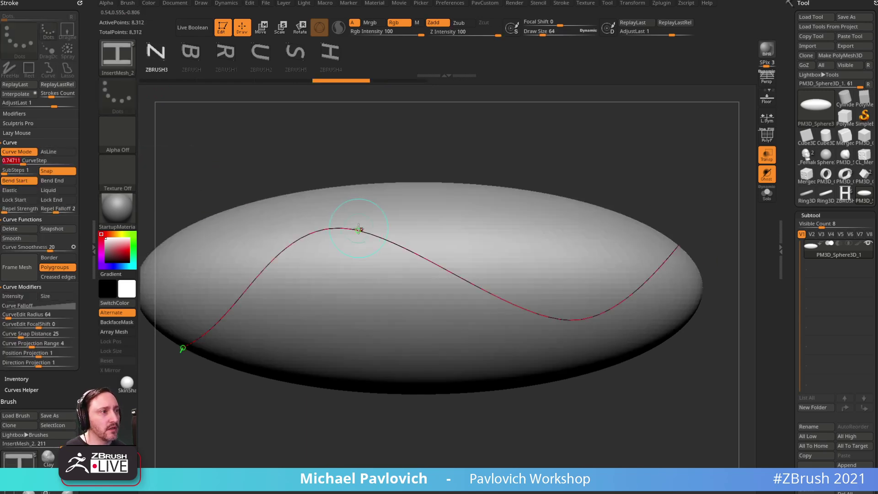
click(359, 231)
key(ctrl+z)
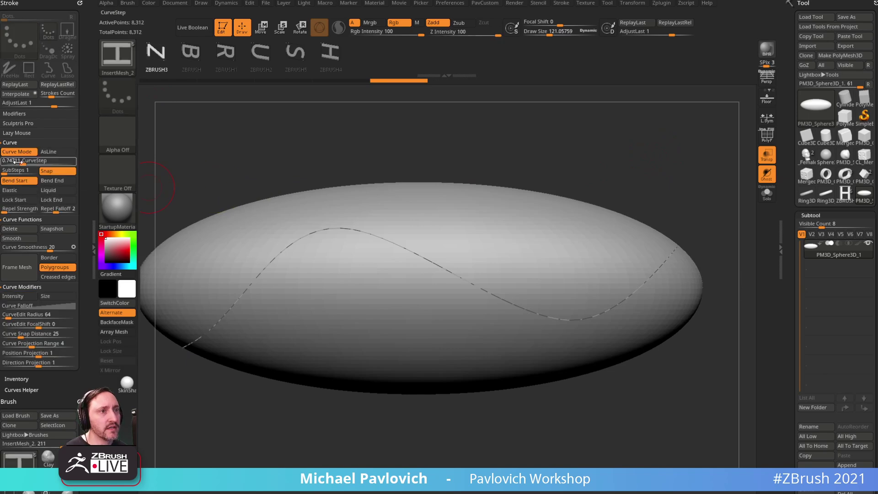
- Set CurveStep to 1 and apply the letters along the wavy curve
click(34, 160)
key(Return)
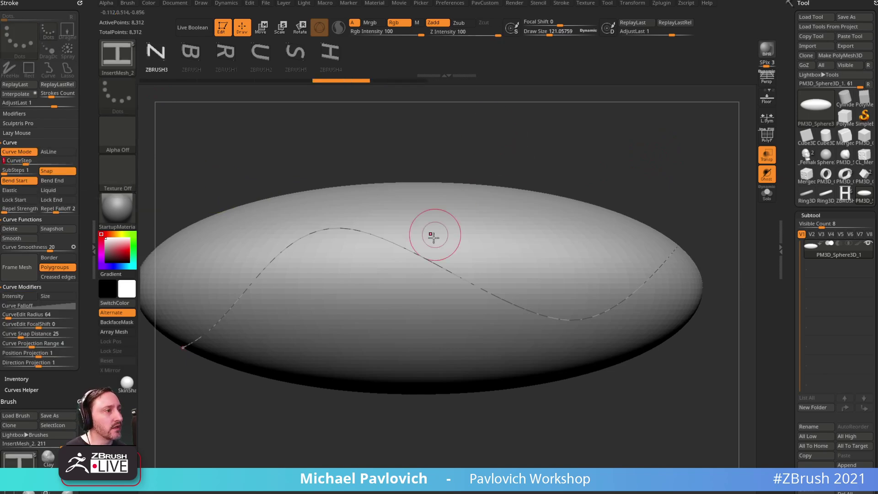
click(426, 255)
alt+drag(546, 144, 546, 155)
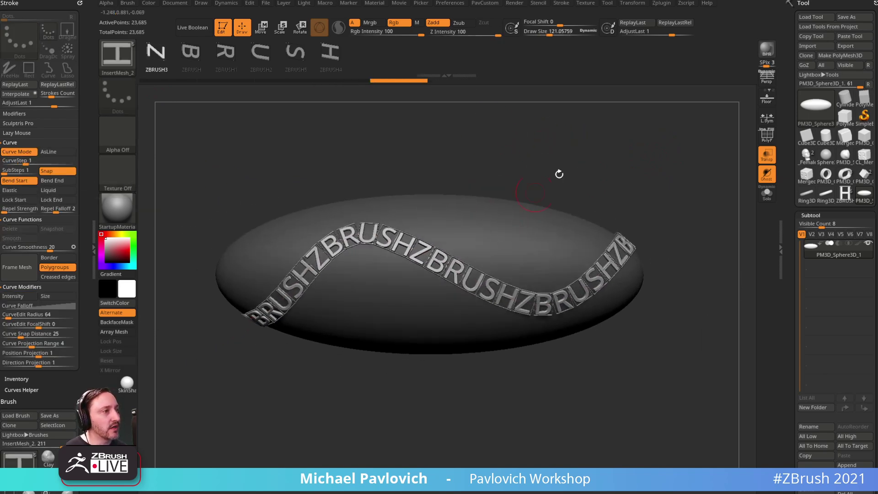
- Drop the curve and split the letters from the sphere into their own subtool
click(526, 205)
key(2)
click(644, 284)
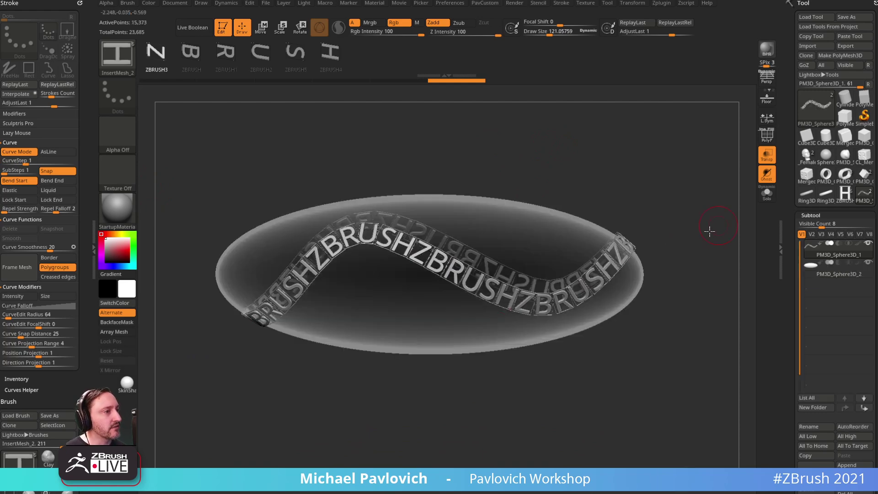
alt+drag(718, 225, 686, 249)
- Solo the letters subtool with PolyFrame on and switch to the Standard brush
click(769, 198)
key(s)
drag(690, 181, 651, 201)
mouse_move(668, 169)
mouse_down()
mouse_move(630, 156)
mouse_move(502, 170)
mouse_move(531, 164)
mouse_move(544, 181)
mouse_up()
key(b)
key(s)
key(t)
click(762, 139)
drag(658, 137, 624, 155)
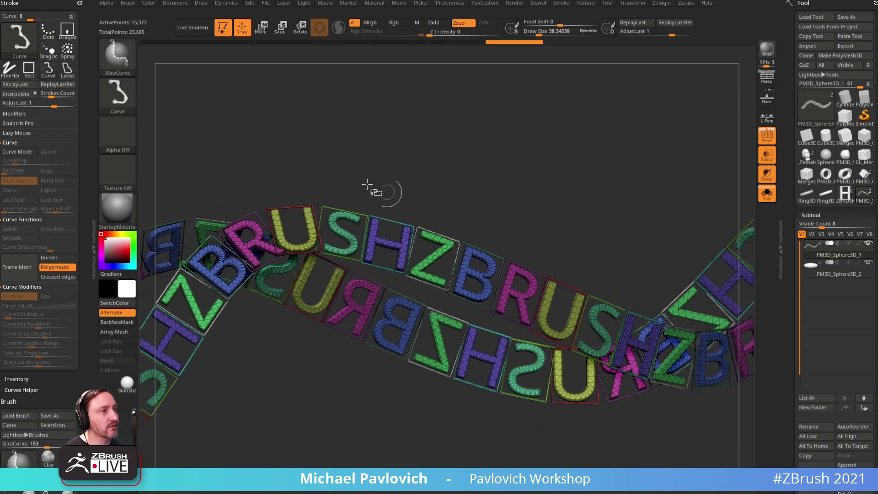
- Using SelectRect, hide each letter's polygroup and invert the visibility so only the letters remain without their frames
ctrl+shift+click(128, 59)
ctrl+shift+click(395, 238)
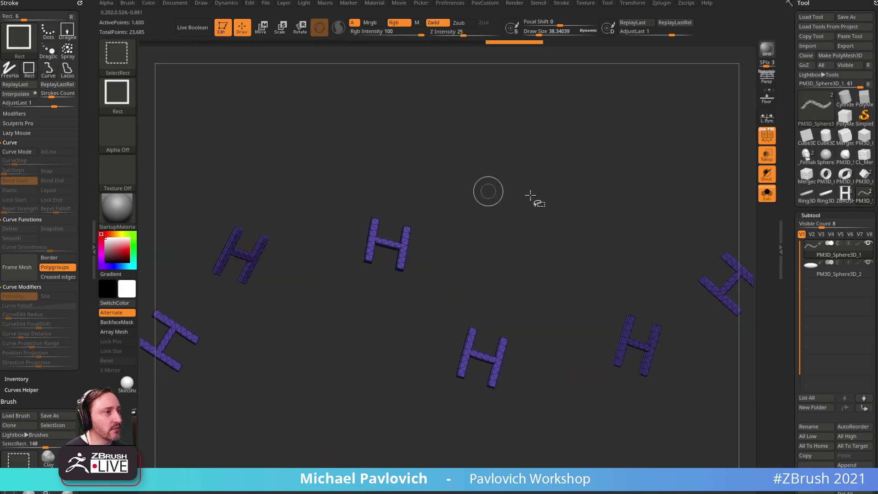
ctrl+shift+click(439, 204)
ctrl+shift+click(432, 256)
ctrl+shift+click(483, 272)
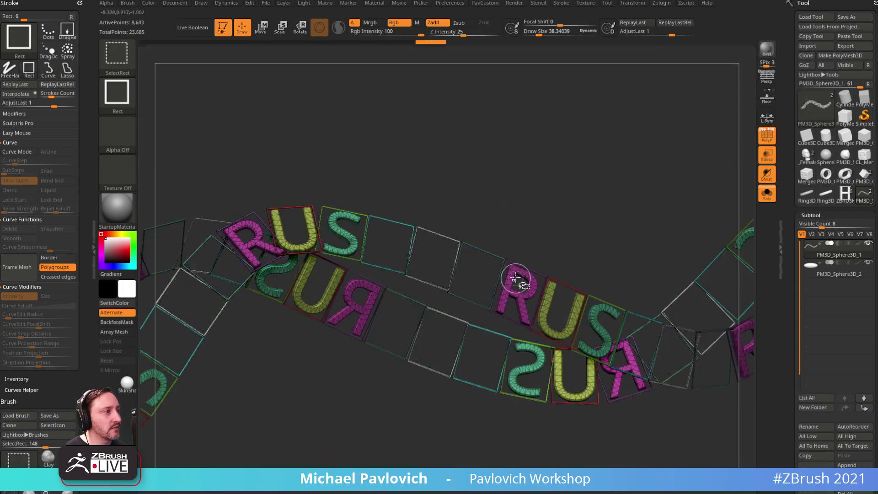
ctrl+shift+click(514, 279)
ctrl+shift+click(558, 306)
ctrl+shift+click(586, 308)
ctrl+shift+drag(609, 139, 631, 180)
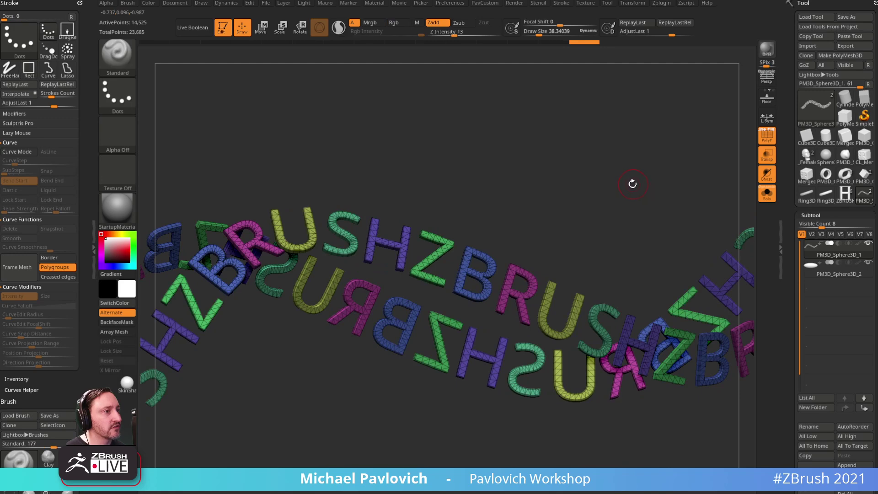
- Delete the hidden frames and give each remaining letter its own polygroup
key(5)
click(619, 223)
shift+drag(615, 215, 295, 308)
key(5)
click(613, 301)
- Isolate two complete ZBRUSH words letter by letter and delete all the other letters
ctrl+shift+click(259, 280)
ctrl+shift+click(276, 266)
ctrl+shift+click(295, 251)
ctrl+shift+click(316, 244)
ctrl+shift+click(345, 248)
ctrl+shift+click(371, 252)
mouse_move(421, 212)
mouse_down()
mouse_move(456, 170)
mouse_move(495, 161)
mouse_move(385, 161)
mouse_up()
ctrl+shift+click(341, 311)
ctrl+shift+click(364, 310)
ctrl+shift+click(390, 306)
ctrl+shift+click(413, 300)
ctrl+shift+click(448, 285)
ctrl+shift+click(467, 267)
mouse_move(618, 189)
ctrl+shift+mouse_down()
mouse_move(654, 206)
mouse_move(637, 133)
mouse_move(687, 156)
mouse_move(639, 122)
mouse_move(696, 157)
mouse_move(680, 190)
mouse_move(656, 156)
mouse_move(448, 238)
mouse_move(592, 190)
ctrl+shift+mouse_up()
key(5)
click(665, 227)
- Bring the sphere back into view without transparency and select the InsertMesh_2 letter brush
key(alt+s)
key(b)
click(851, 441)
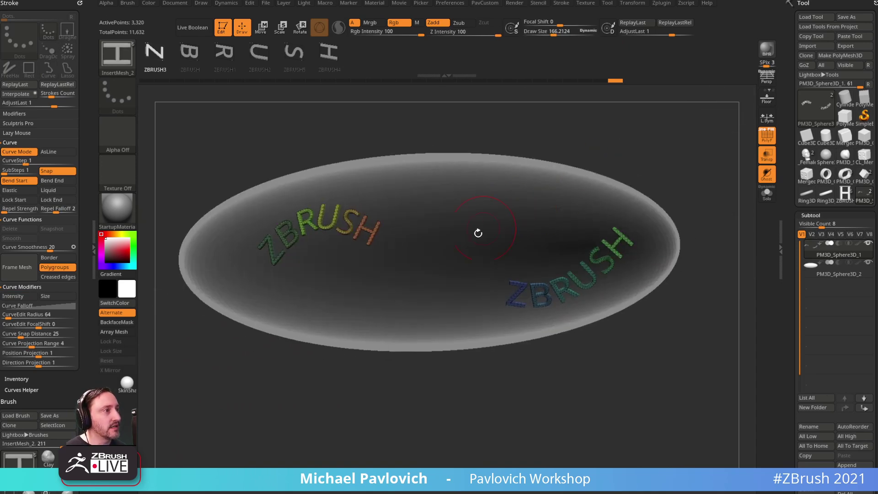
drag(491, 223, 608, 183)
click(767, 156)
- Draw several freehand arching strands of ZBRUSH letters over the sphere at a draw size of about 126
drag(688, 102, 591, 213)
drag(401, 293, 658, 153)
key(s)
click(670, 214)
drag(676, 194, 665, 199)
click(526, 275)
alt+drag(659, 248, 636, 224)
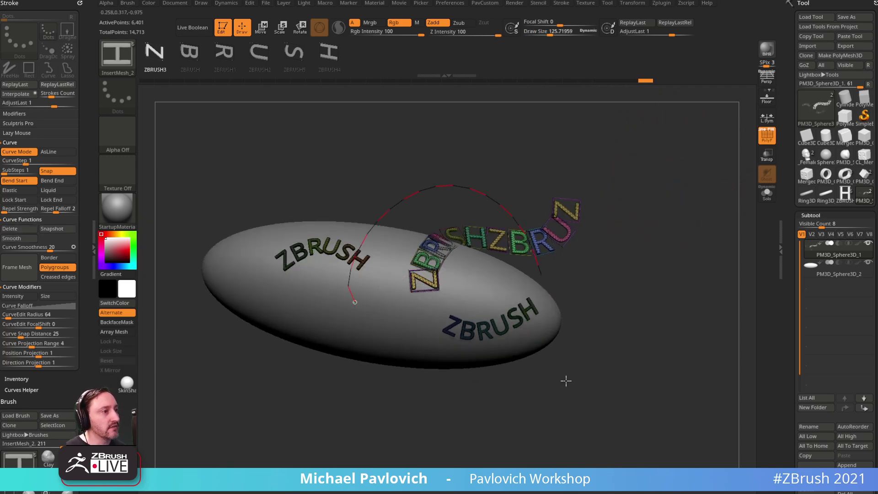
drag(554, 331, 572, 399)
click(475, 290)
drag(434, 426, 431, 434)
click(465, 285)
mouse_move(633, 181)
mouse_down()
mouse_move(670, 188)
mouse_move(660, 192)
mouse_move(703, 220)
mouse_move(689, 206)
mouse_up()
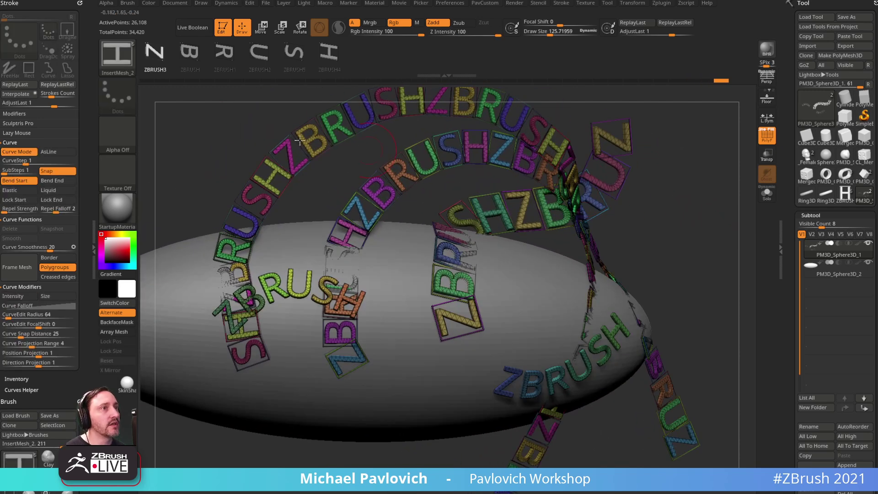
- Use the current letters model as the icon of the InsertMesh_2 brush
click(127, 3)
click(187, 28)
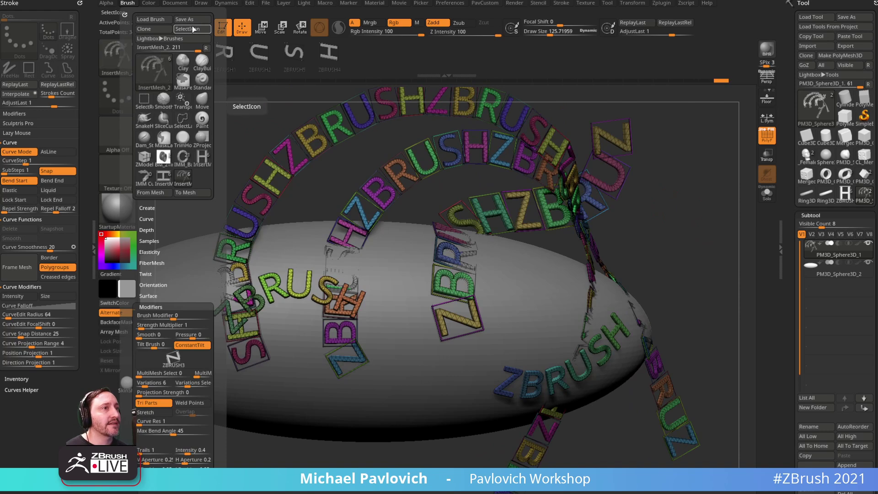
click(125, 14)
alt+drag(235, 139, 271, 182)
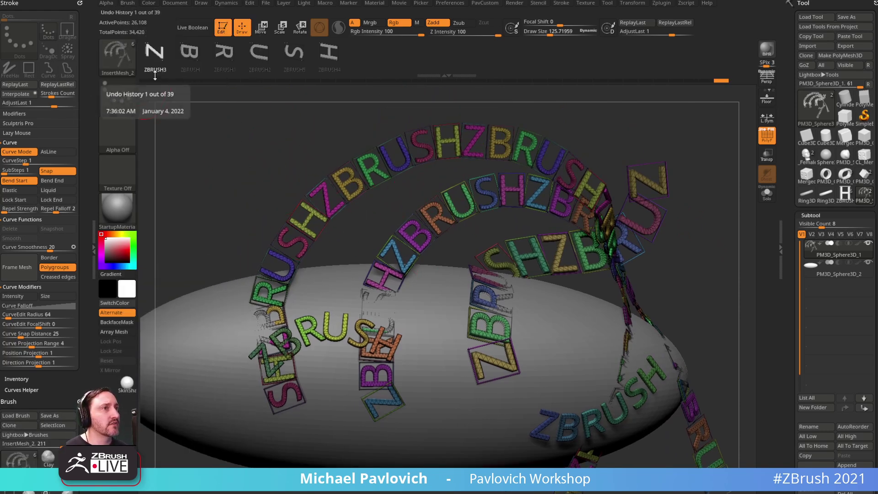
- Save the letter brush as ZBrushText in the _IMM folder inside ZBrushes
click(129, 4)
click(187, 19)
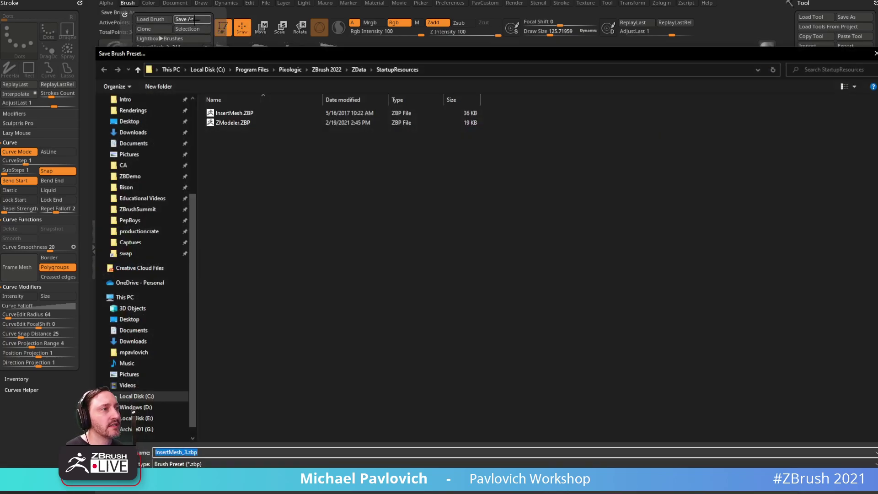
click(319, 70)
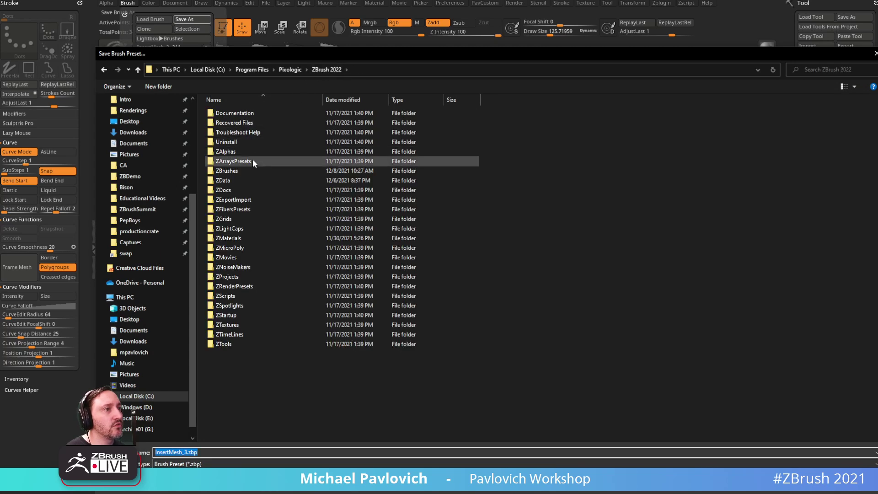
double_click(243, 171)
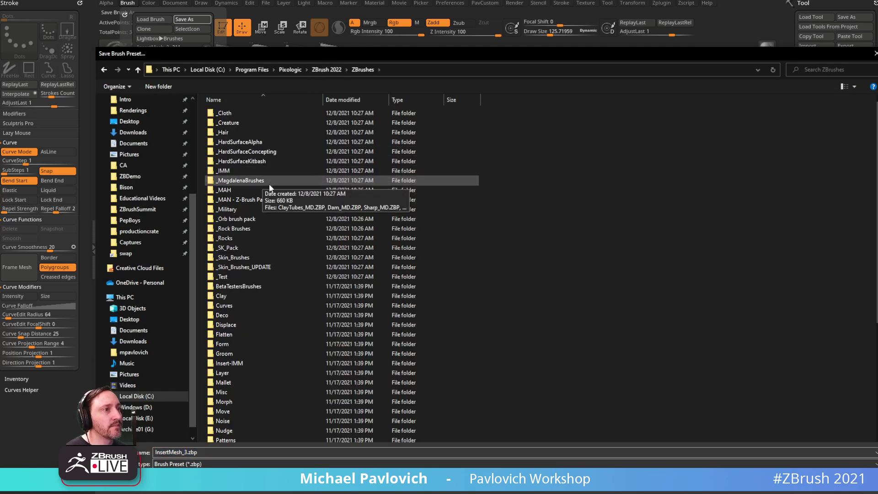
double_click(259, 171)
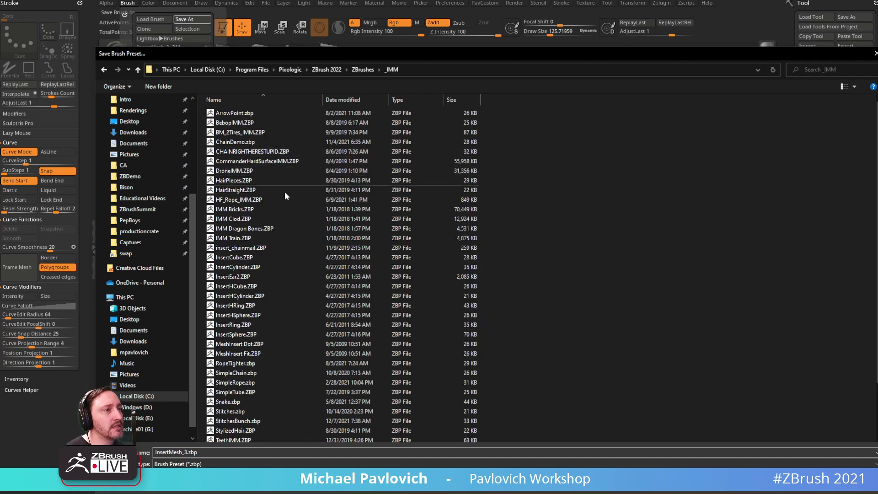
scroll(275, 180, down, 2)
click(251, 451)
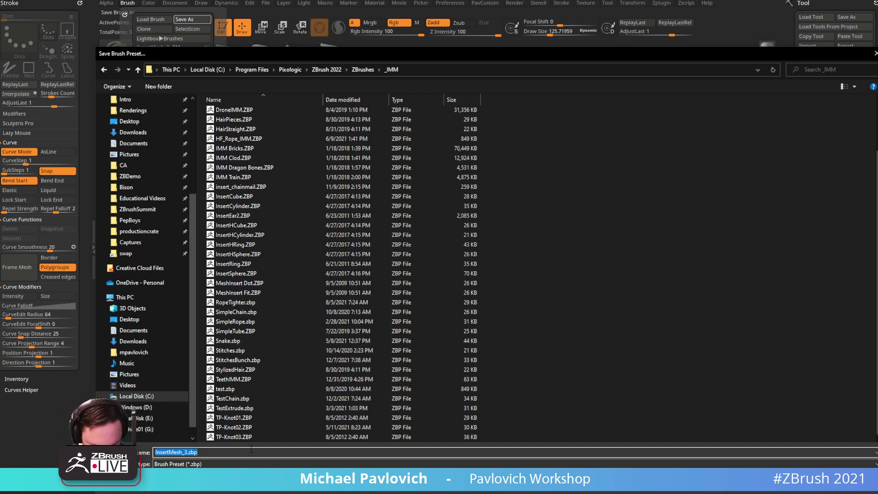
text(ZBrushText)
key(Return)
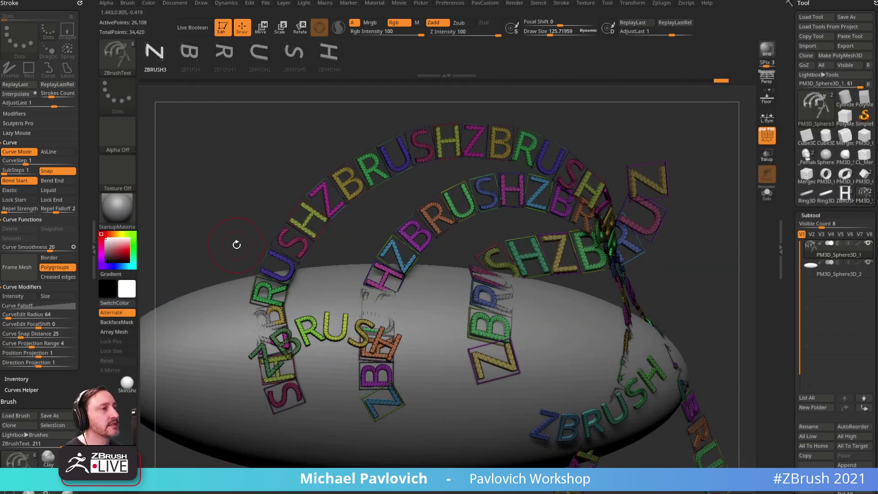
- Switch to the Standard brush and reduce the draw size to about 49
drag(224, 192, 230, 191)
key(s)
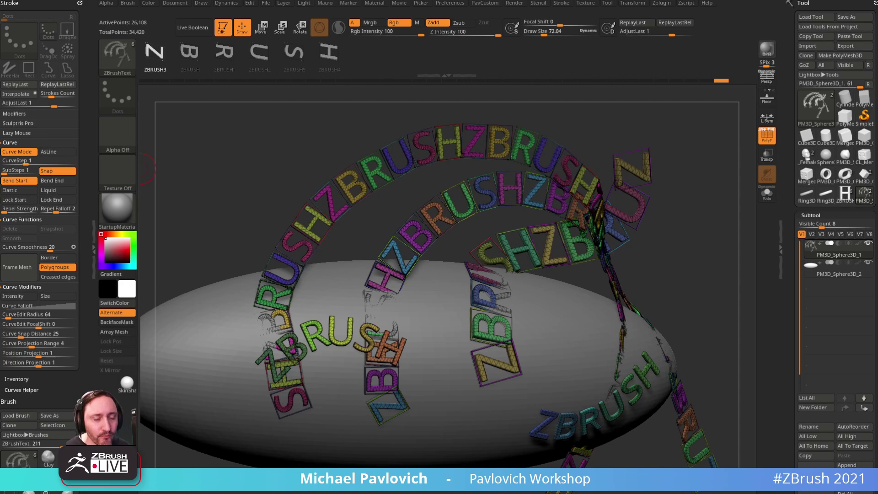
mouse_move(279, 164)
mouse_down()
mouse_move(286, 158)
mouse_move(278, 161)
mouse_move(282, 190)
mouse_up()
key(b)
key(s)
key(t)
key(s)
click(278, 180)
- Leave 3D editing of the letter model with the always-switch option and clear the canvas
key(t)
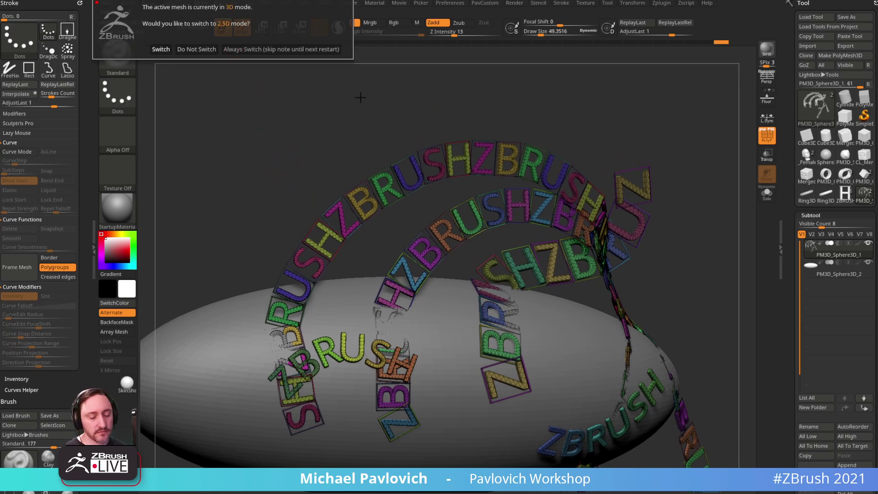
click(298, 49)
key(ctrl+n)
- Draw a Cylinder3D primitive on the empty canvas and put it in edit mode
click(810, 140)
click(827, 140)
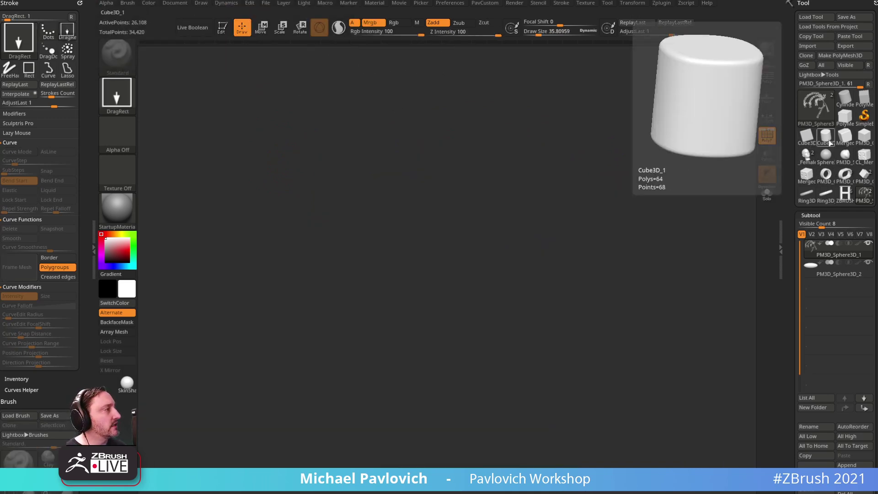
click(845, 97)
drag(363, 291, 382, 319)
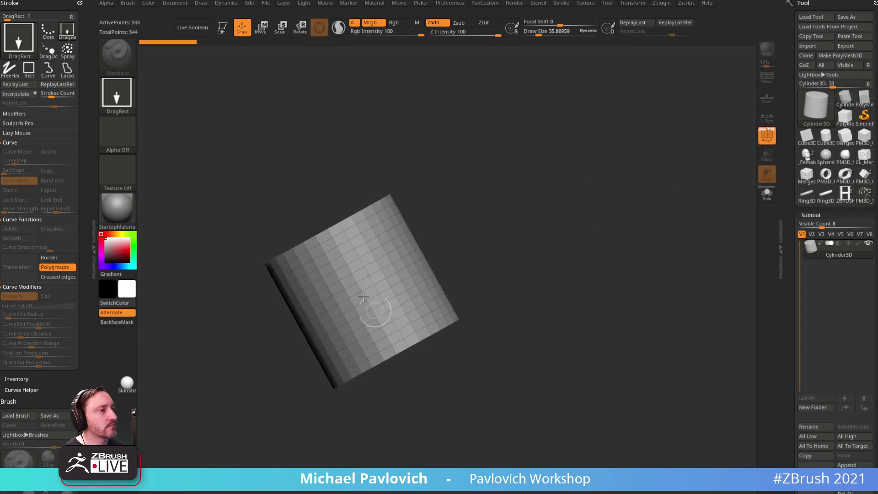
click(219, 30)
- Initialize the cylinder with 72 horizontal and 16 vertical divisions
drag(790, 260, 786, 133)
mouse_move(662, 204)
mouse_down()
mouse_move(661, 235)
mouse_move(747, 270)
mouse_up()
shift+click(814, 275)
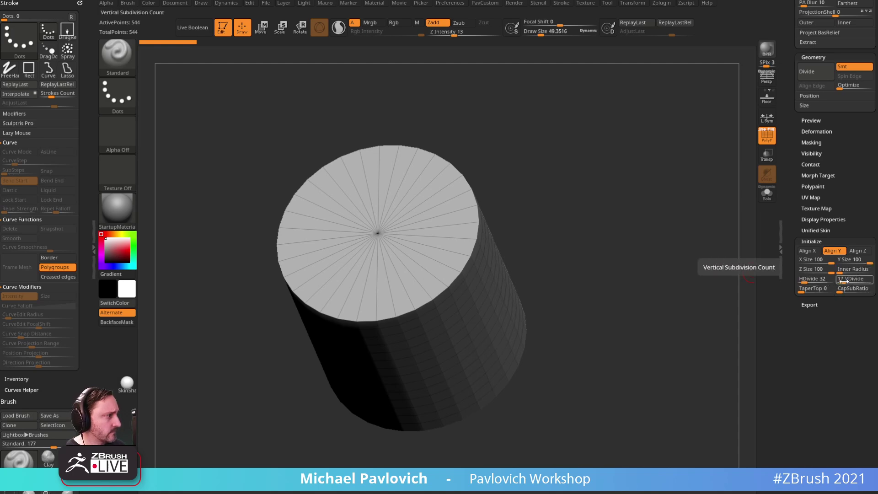
mouse_move(845, 272)
mouse_down()
mouse_move(853, 272)
mouse_move(838, 272)
mouse_up()
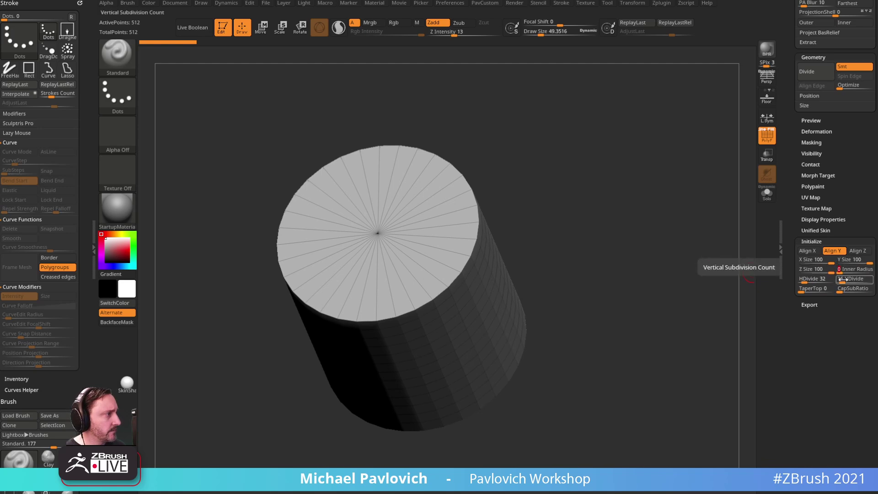
drag(812, 280, 833, 259)
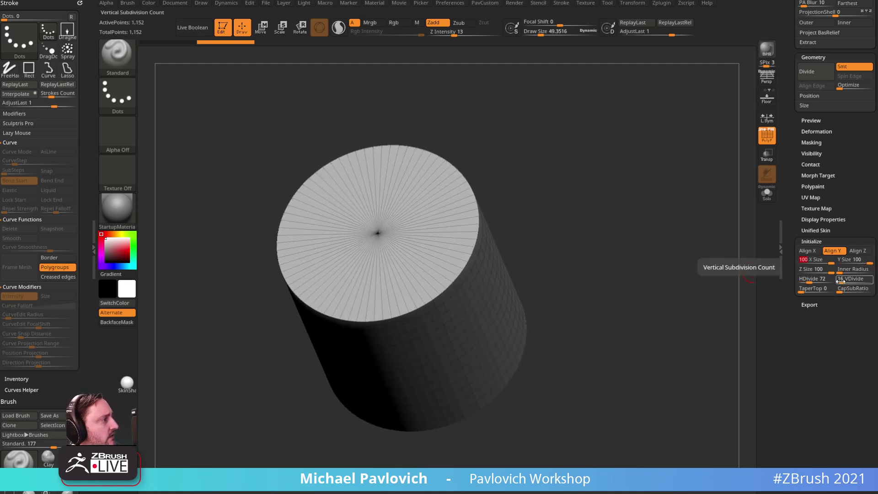
drag(773, 273, 732, 219)
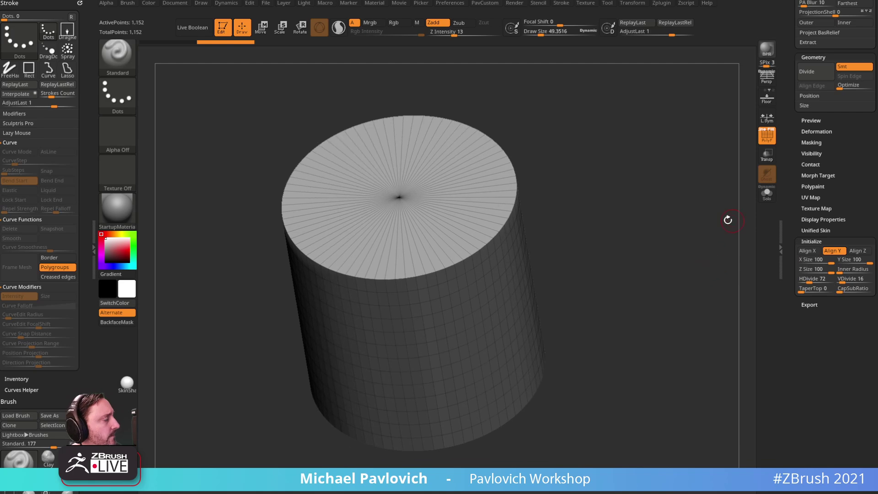
key(comma)
key(comma)
- Switch to the Sphereinder3D primitive and reduce its coverage to cut a wedge-shaped notch out of the body
drag(788, 105, 798, 308)
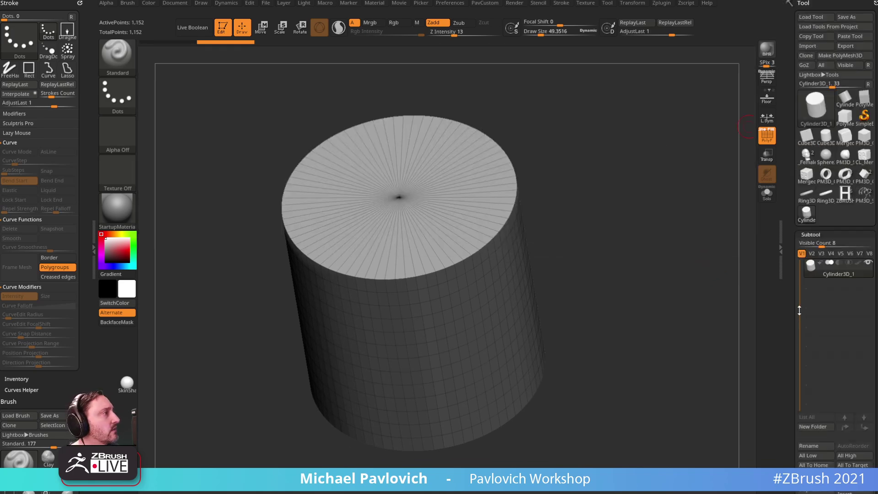
click(814, 112)
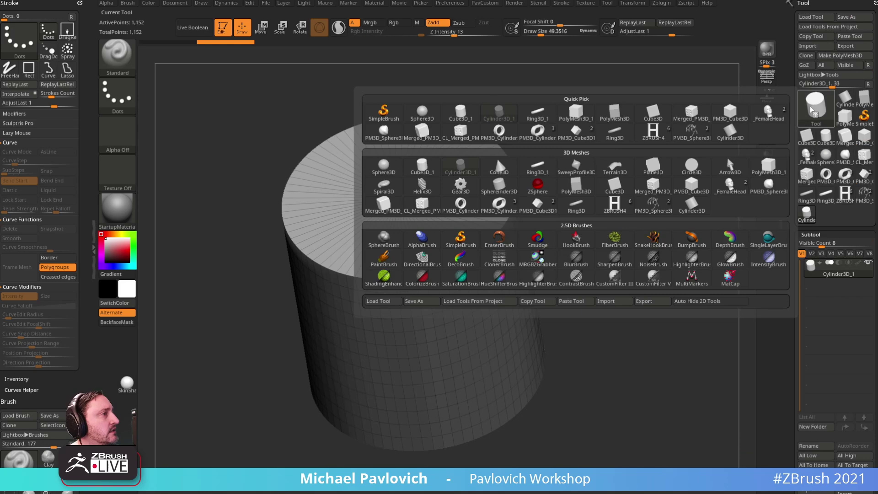
click(503, 188)
drag(792, 271, 783, 141)
drag(828, 237, 828, 255)
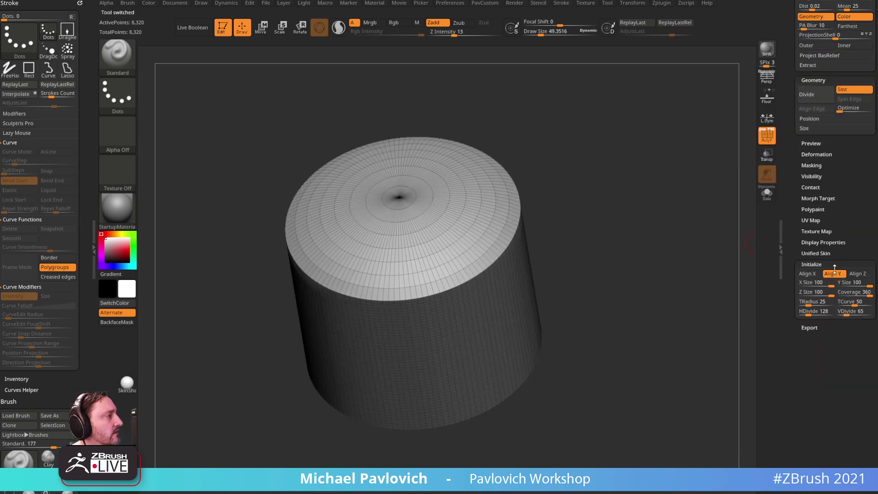
drag(865, 291, 862, 291)
drag(681, 283, 733, 221)
drag(791, 194, 791, 348)
drag(706, 246, 716, 229)
drag(791, 79, 795, 180)
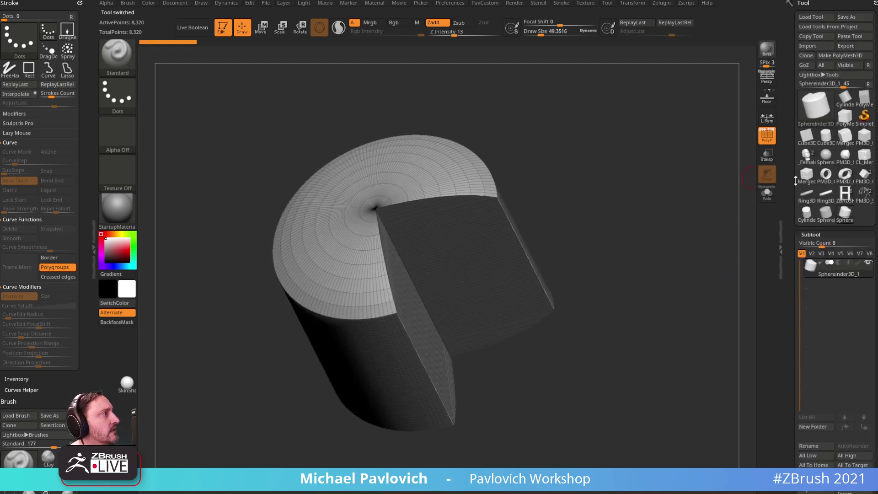
- Convert the notched Sphereinder3D to a PolyMesh3D and assign polygroups by normals
click(846, 60)
drag(649, 173, 663, 185)
key(space)
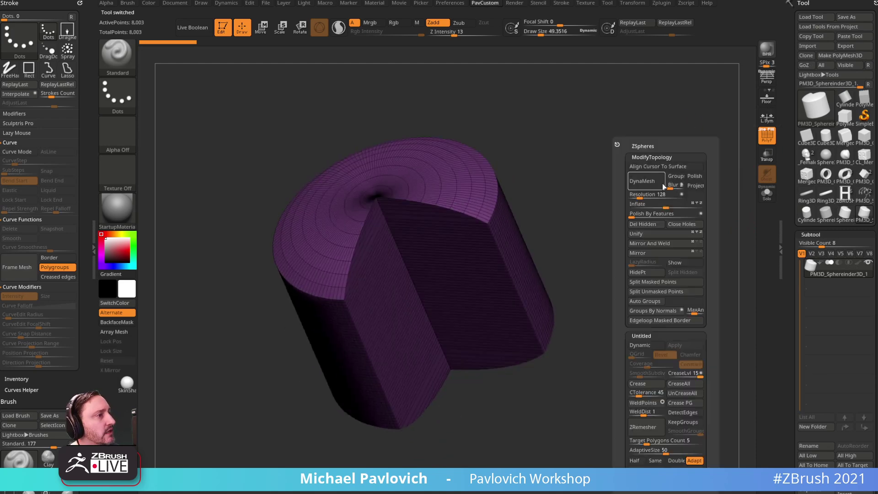
click(650, 311)
drag(650, 311, 697, 258)
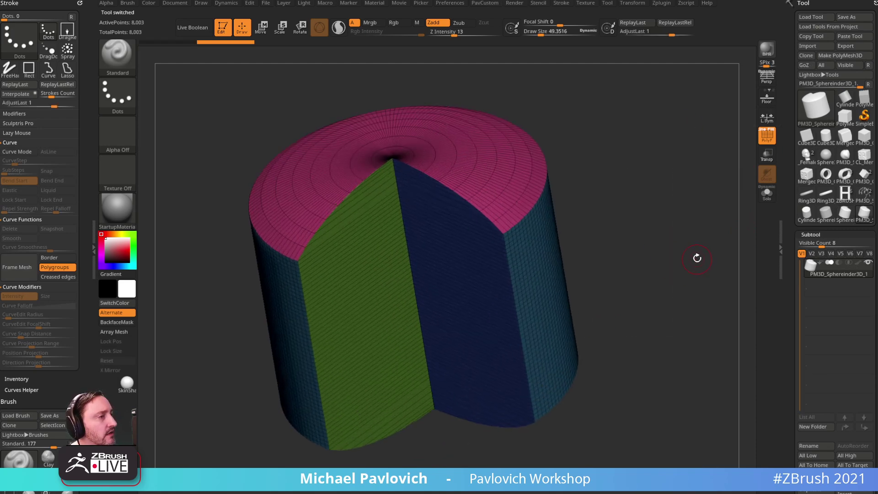
- Crease the notched mesh and subdivide it once, with the polyframe display off
key(space)
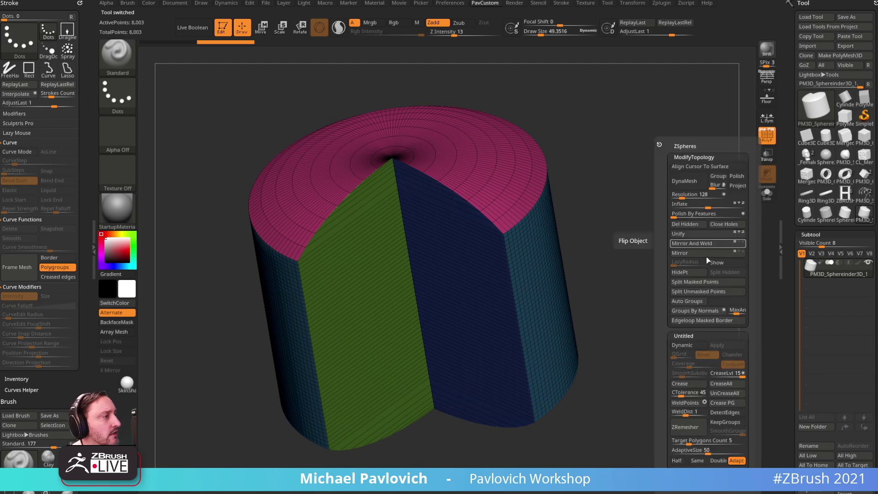
click(683, 383)
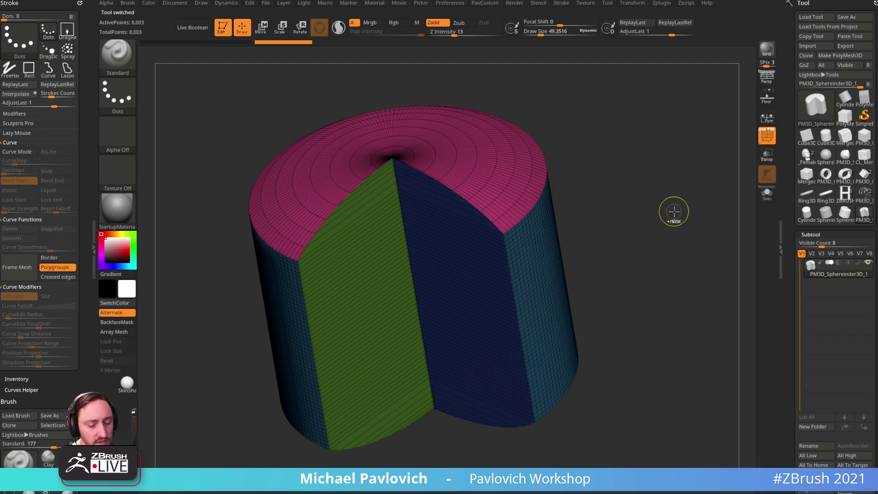
key(ctrl+d)
click(767, 136)
drag(692, 192, 695, 190)
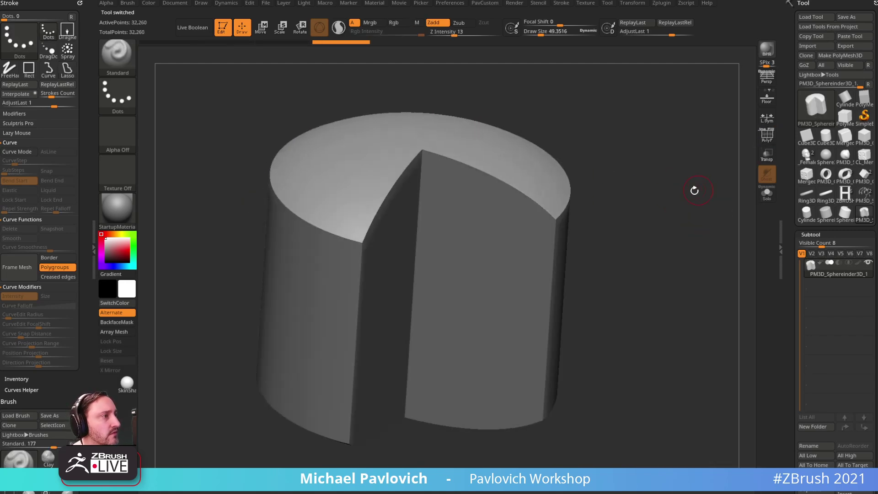
- Try to DynaMesh the notched cylinder at resolution 128, inspect its edges, and undo the remesh
key(space)
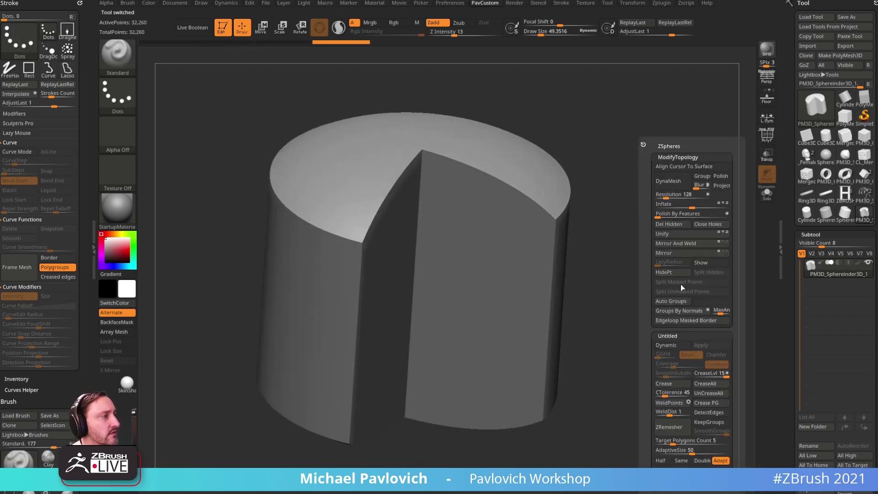
click(684, 183)
click(647, 206)
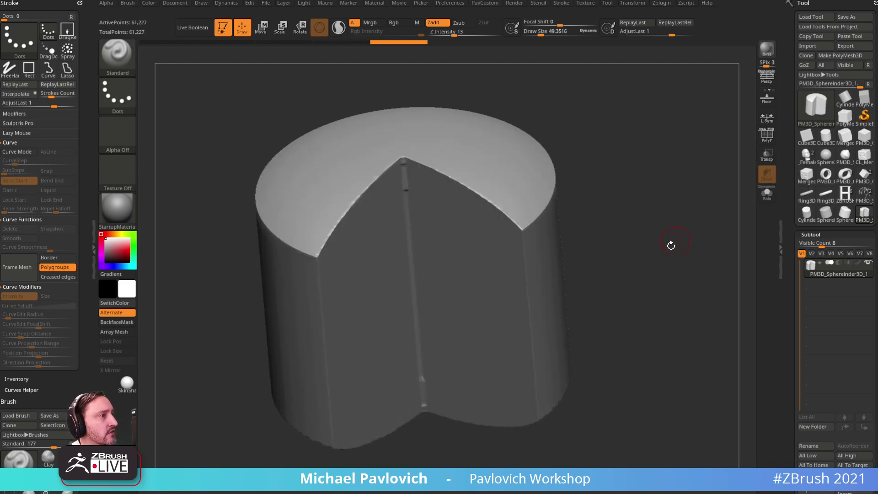
click(771, 139)
drag(730, 162, 690, 170)
key(s)
drag(461, 181, 437, 181)
mouse_move(673, 111)
mouse_down()
mouse_move(712, 163)
mouse_move(696, 165)
mouse_move(746, 143)
mouse_up()
key(s)
ctrl+shift+click(118, 60)
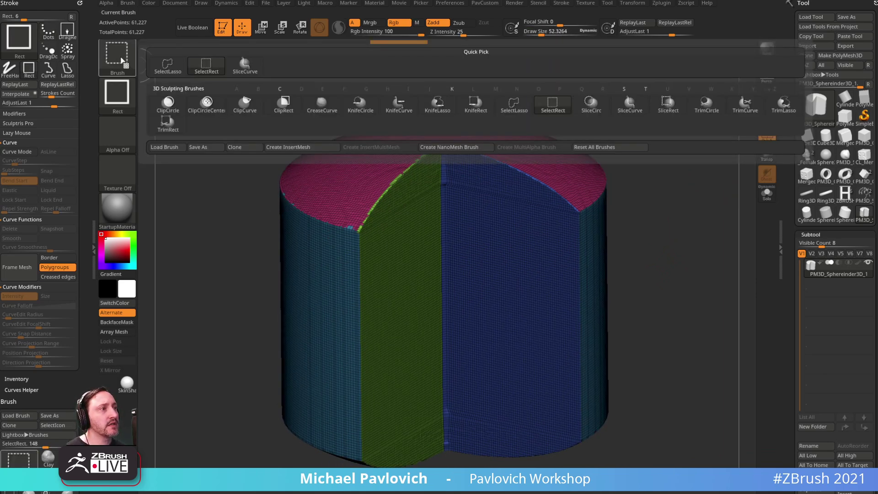
key(ctrl+z)
- DynaMesh the notched cylinder at resolution 264 and check its edges with the polyframe off
key(2)
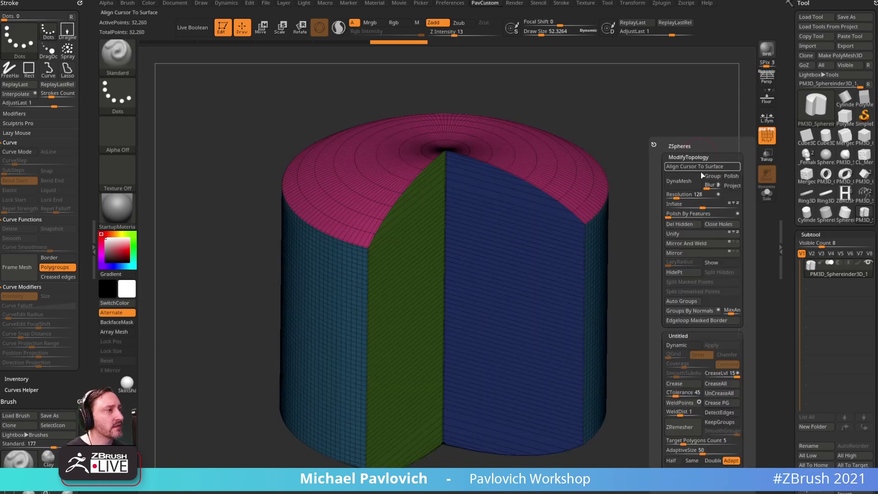
click(680, 199)
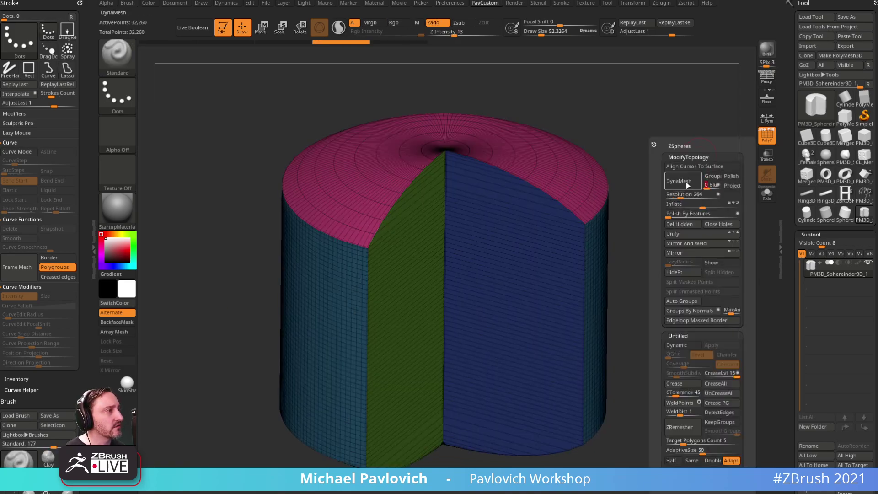
click(687, 186)
click(657, 203)
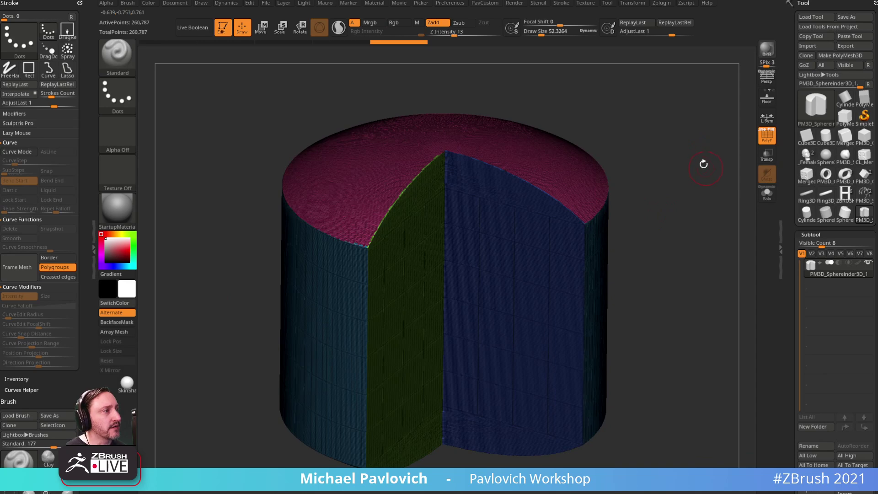
click(767, 137)
ctrl+right_drag(718, 135, 736, 209)
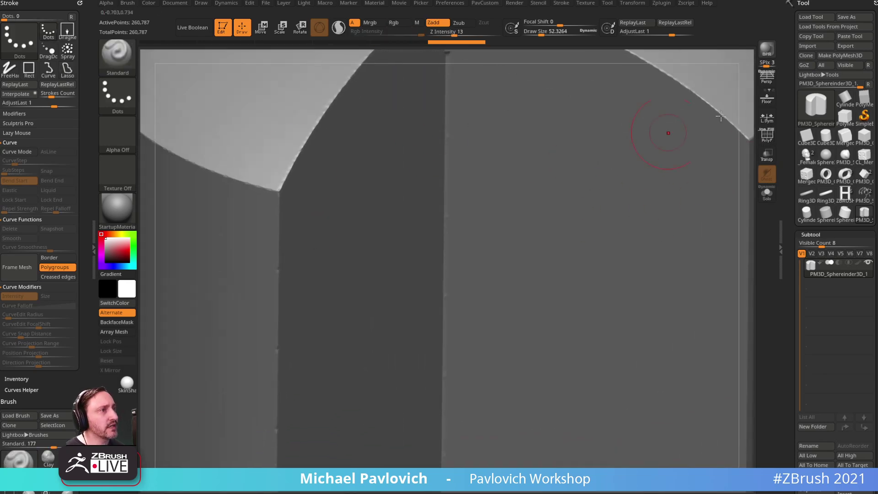
click(771, 144)
ctrl+right_drag(743, 137, 682, 111)
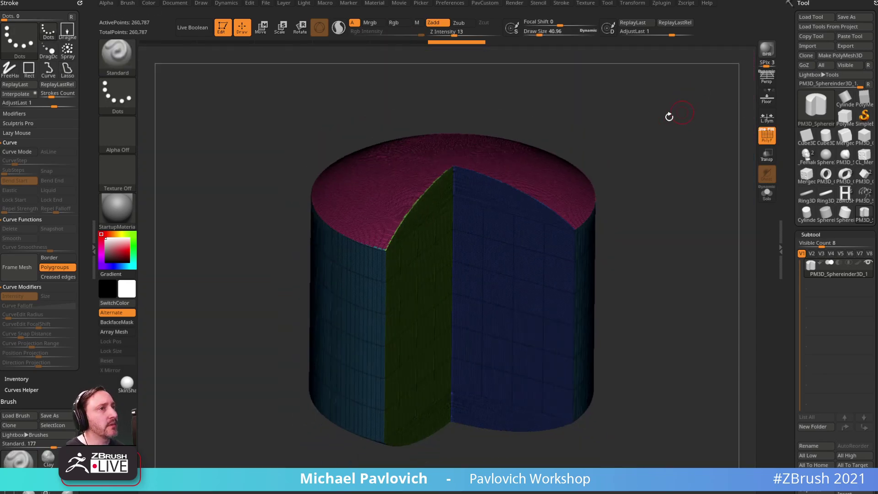
- Change the material to SkinShade4 and dock the Zplugin palette in the side tray
click(117, 209)
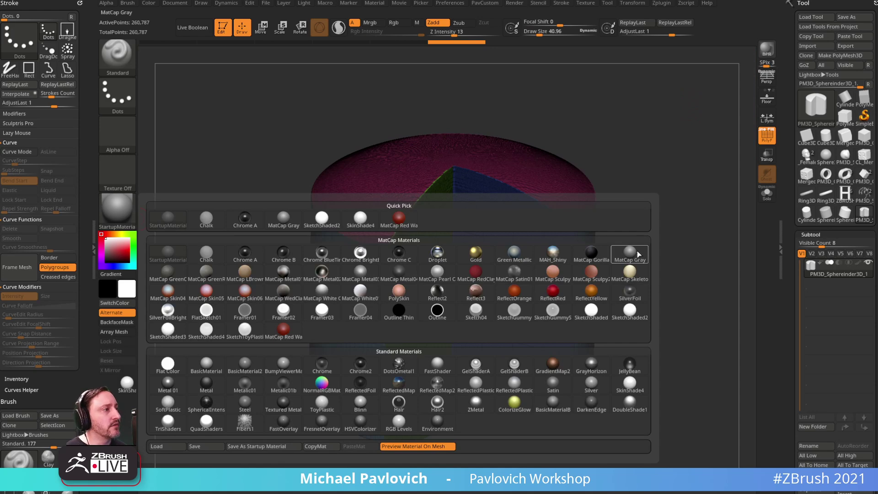
click(630, 383)
click(661, 3)
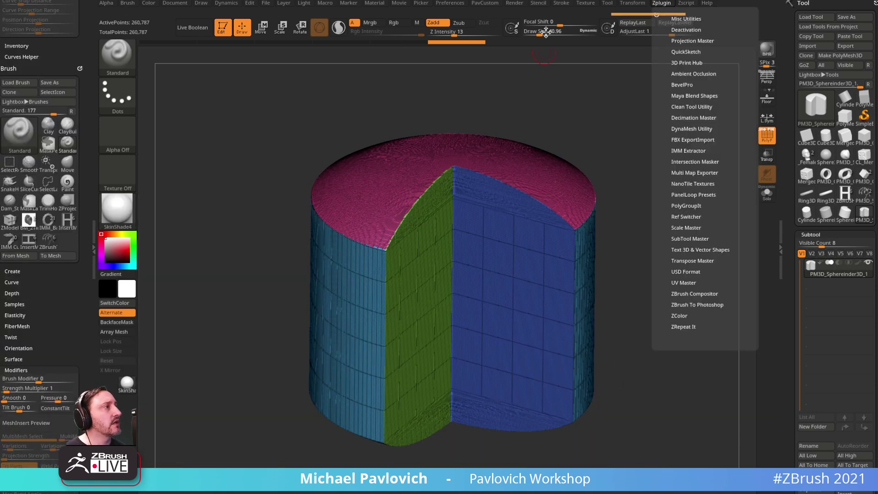
drag(654, 16, 68, 50)
alt+drag(651, 161, 652, 145)
click(777, 133)
alt+drag(735, 134, 727, 136)
key(shift+f)
alt+drag(689, 77, 683, 126)
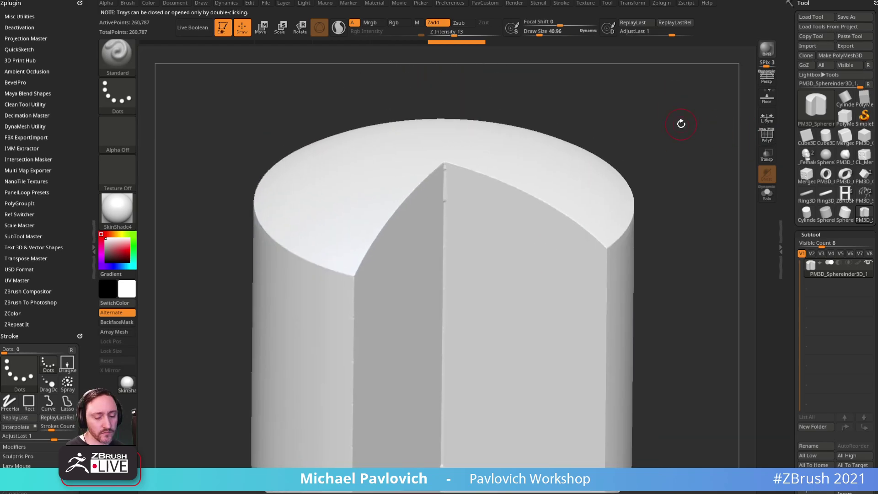
- Select the TrimDynamic brush and enlarge its draw size
key(b)
key(p)
key(i)
key(b)
key(t)
key(d)
key(bracketright)
key(bracketright)
key(bracketright)
key(bracketright)
key(bracketleft)
- Try trimming the upper rim of the notched cylinder with two TrimDynamic strokes and undo them
mouse_move(356, 273)
mouse_down()
mouse_move(435, 177)
mouse_move(374, 243)
mouse_move(302, 251)
mouse_move(280, 234)
mouse_up()
mouse_move(485, 180)
mouse_down()
mouse_move(595, 255)
mouse_move(631, 214)
mouse_up()
key(ctrl+z)
key(ctrl+z)
- Set the draw size to about 55 and turn the polyframe display on
key(s)
drag(700, 176, 711, 169)
key(shift+f)
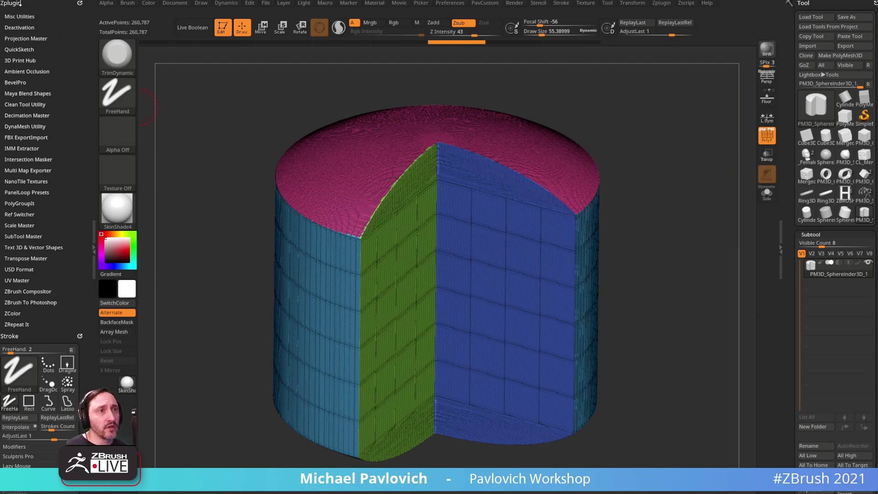
- Open the notched cylinder in BevelPro and check the edges detected for beveling
click(27, 84)
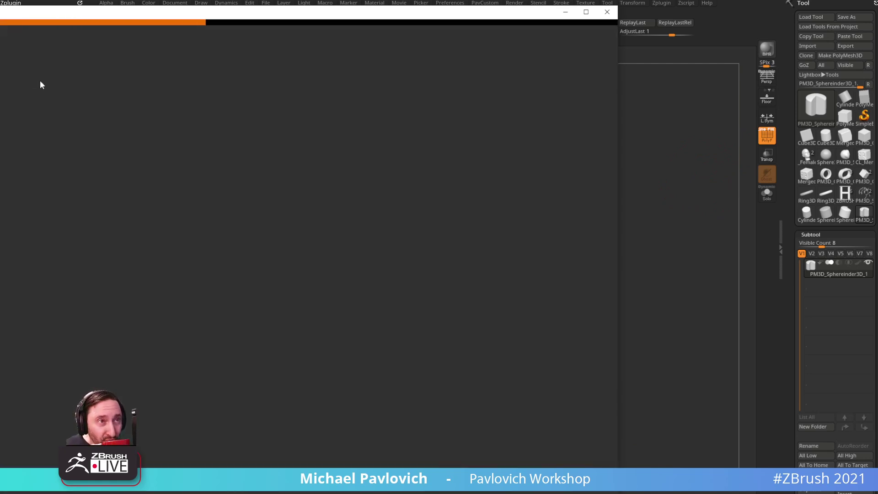
drag(66, 12, 313, 2)
drag(328, 96, 208, 110)
drag(185, 132, 213, 144)
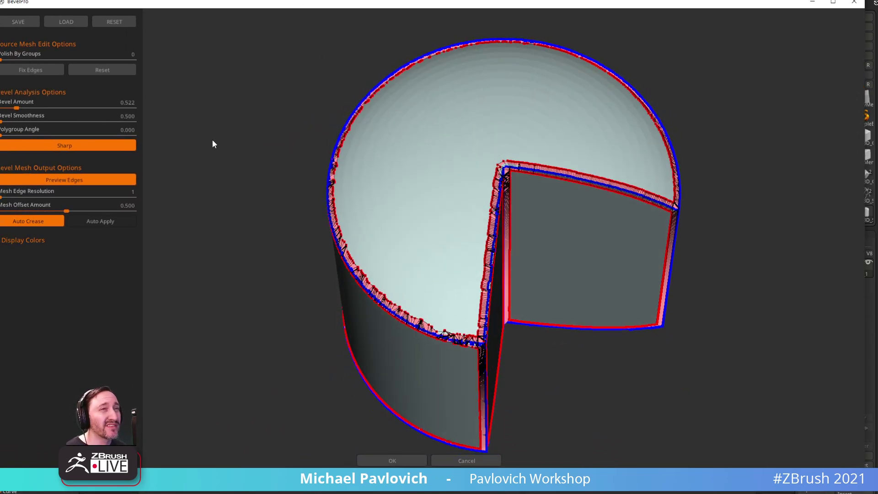
mouse_move(214, 195)
mouse_down()
mouse_move(192, 177)
mouse_move(212, 183)
mouse_up()
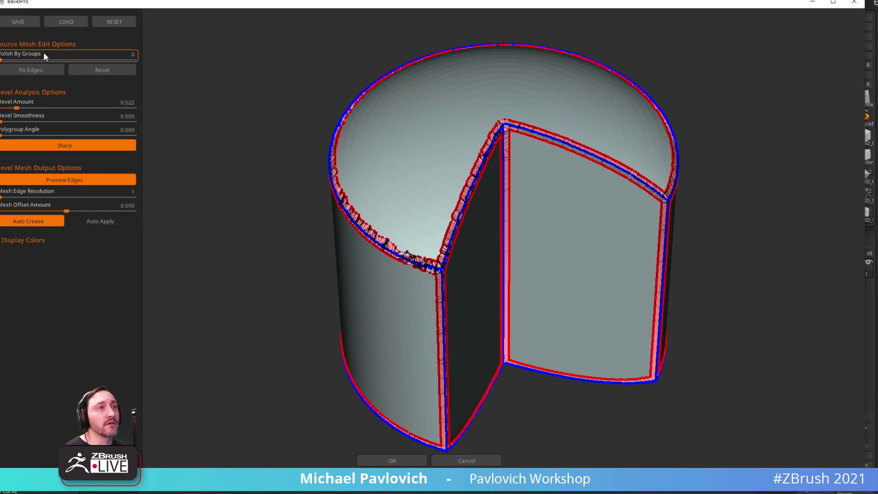
drag(244, 124, 246, 93)
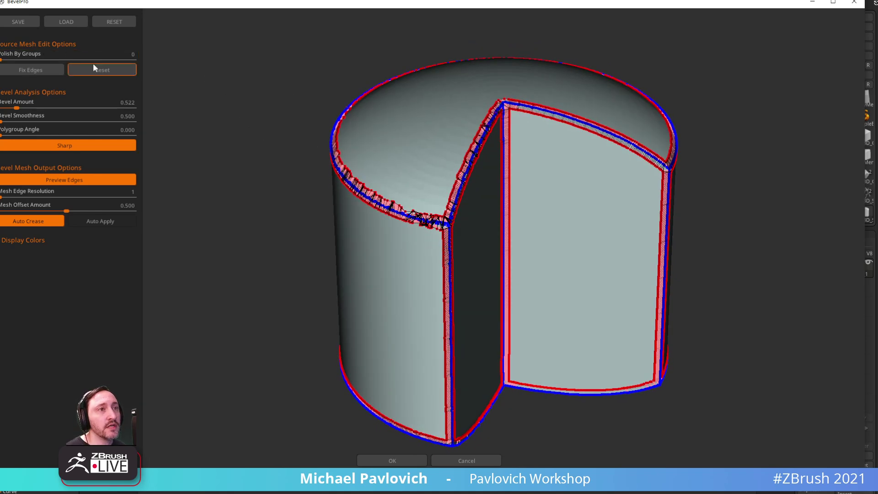
- Smooth the jagged bevel edges of the source mesh with Polish By Groups
click(35, 69)
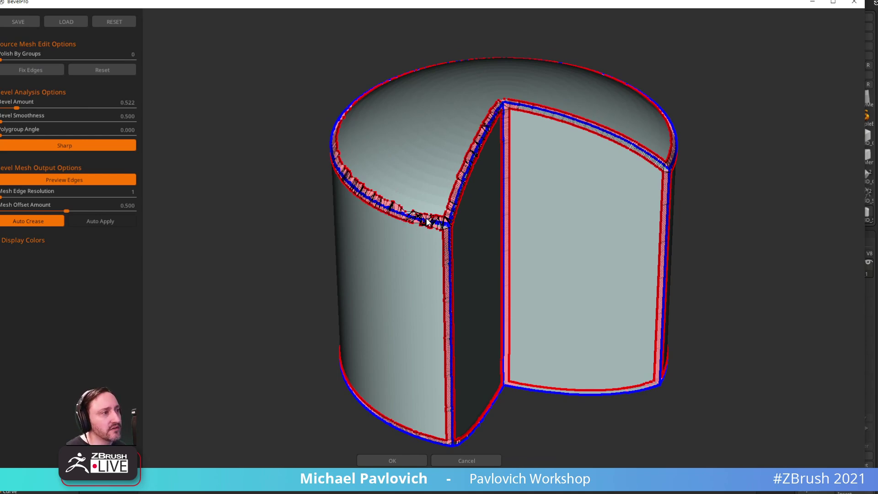
mouse_move(711, 121)
mouse_down()
mouse_move(679, 121)
mouse_move(723, 111)
mouse_up()
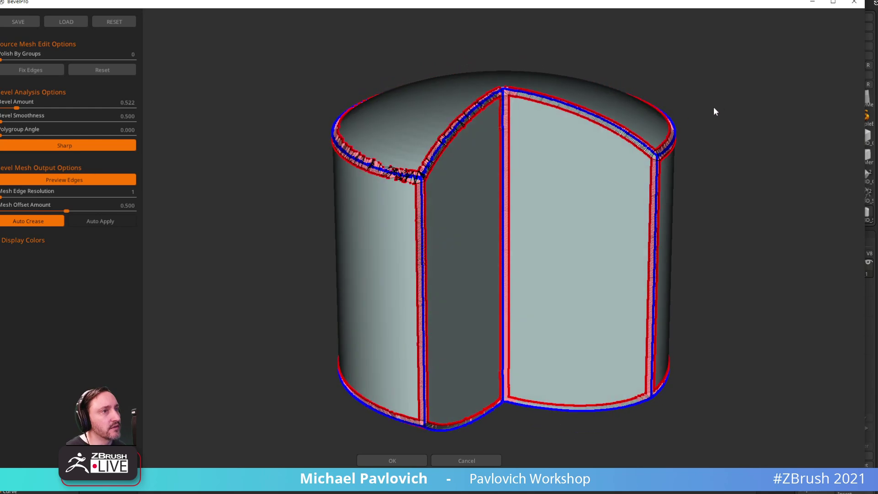
drag(7, 64, 10, 59)
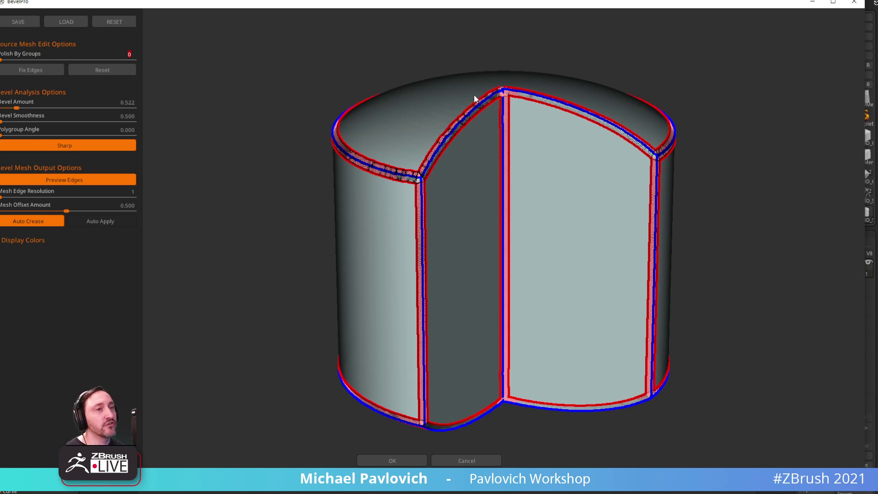
drag(1, 59, 35, 60)
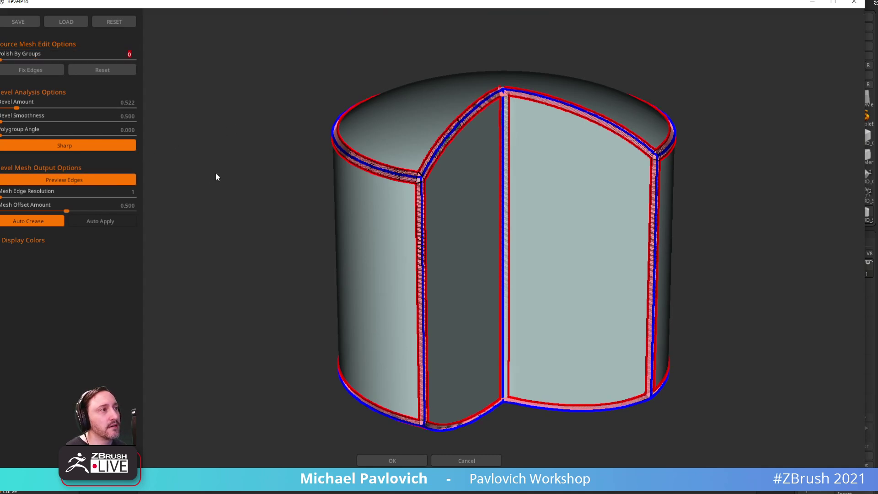
- Turn off Preview Edges and turn on Auto Apply to preview the beveled cylinder
drag(215, 174, 221, 189)
click(78, 179)
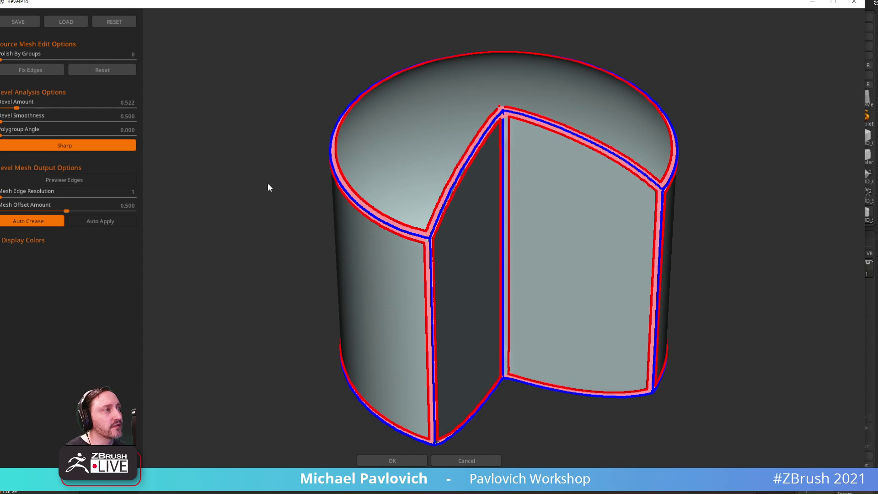
click(96, 221)
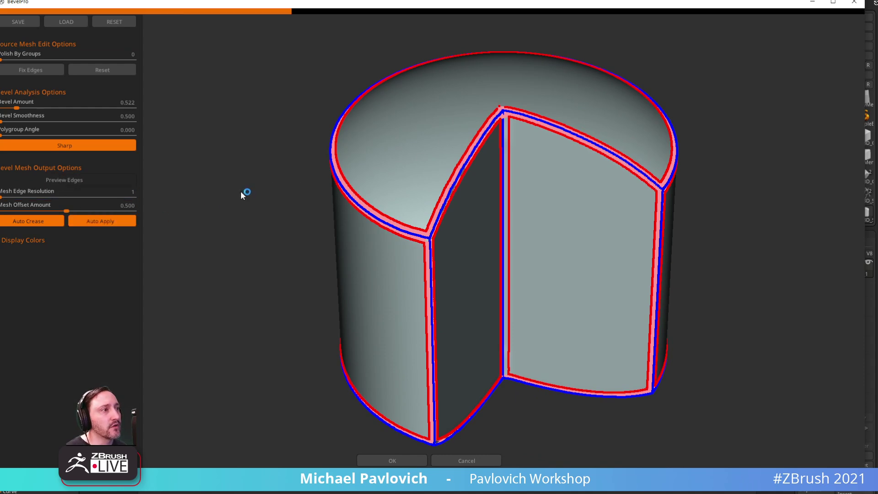
drag(698, 190, 661, 200)
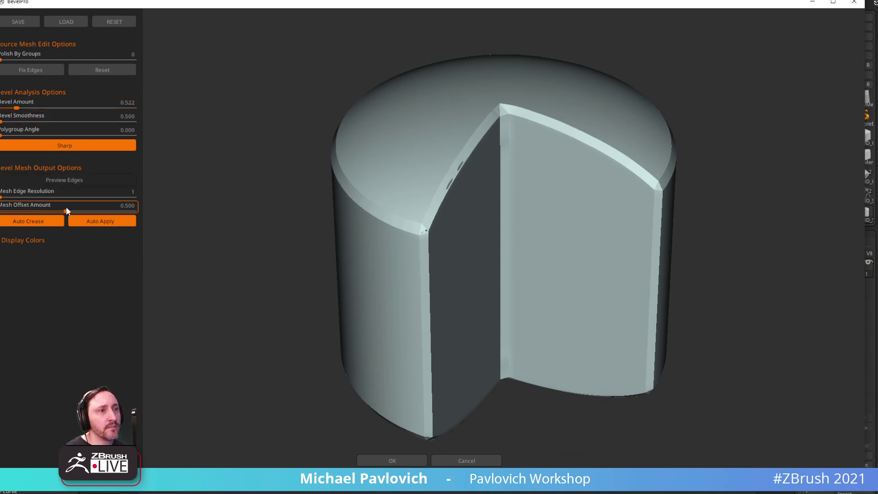
- Set the Mesh Offset Amount to 0.55 and the Bevel Amount to 0.6
click(134, 210)
text(0.55)
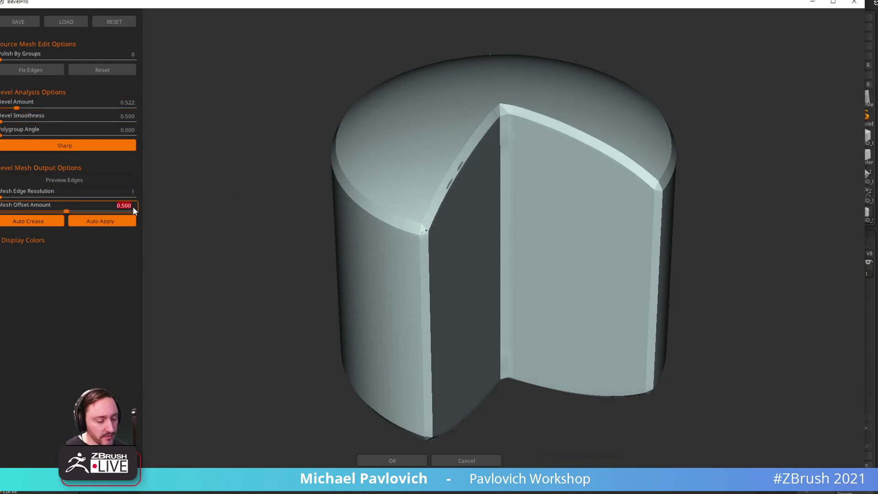
key(Return)
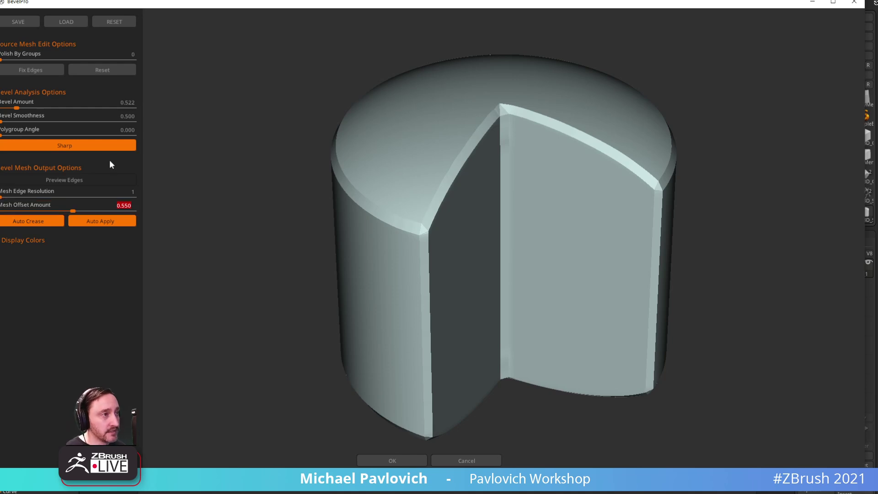
drag(185, 87, 100, 108)
text(0.6)
key(Return)
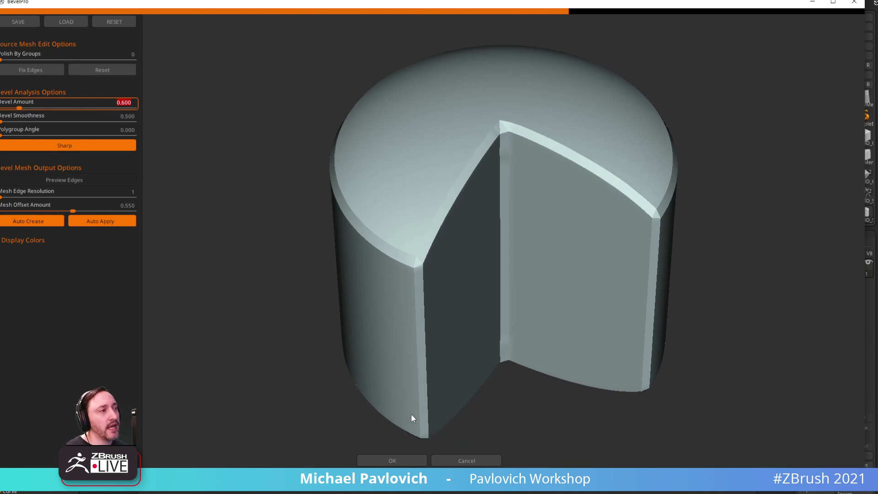
- Turn off Auto Apply, accept the bevel as separate boolean subtools and turn the polyframe display off
drag(742, 238, 758, 226)
click(117, 221)
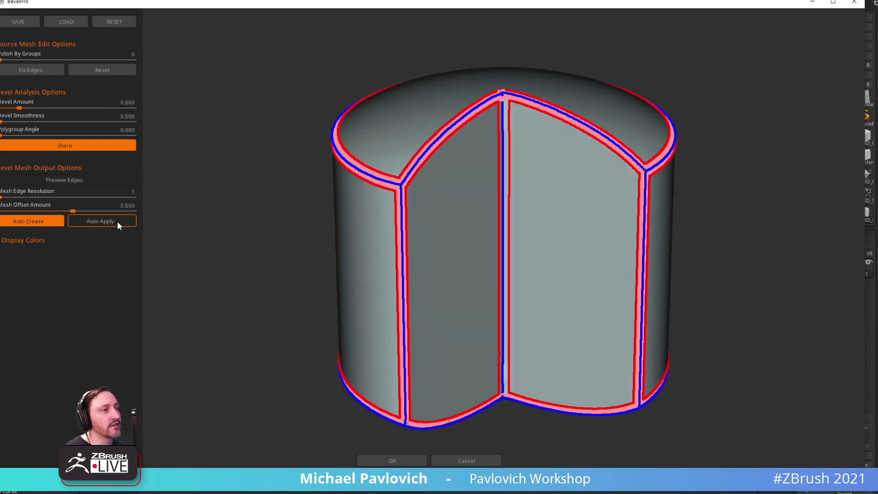
click(392, 460)
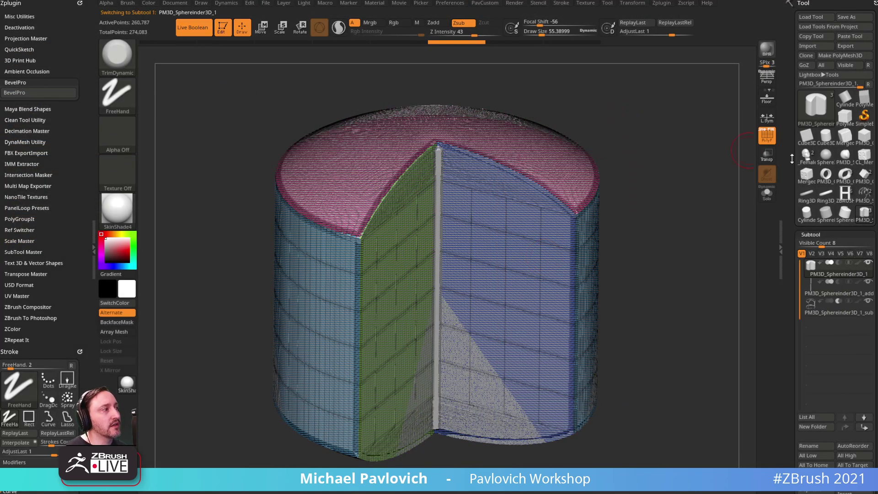
click(767, 135)
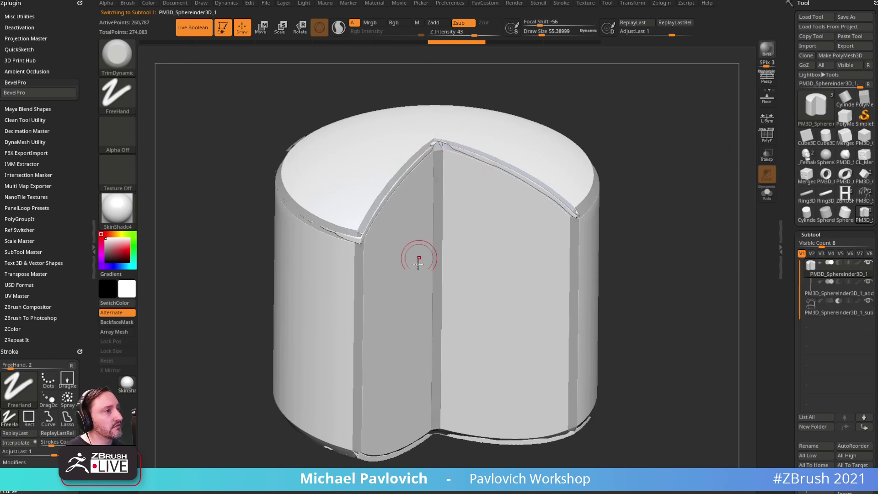
- Select the add and sub bevel subtools in turn and examine where they sit on the cylinder
click(830, 289)
click(826, 314)
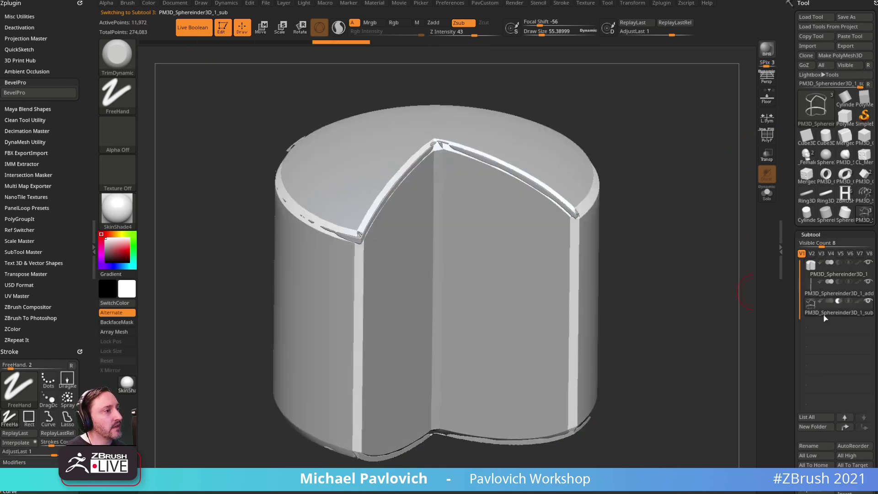
mouse_move(694, 239)
mouse_down()
mouse_move(716, 248)
mouse_move(690, 248)
mouse_up()
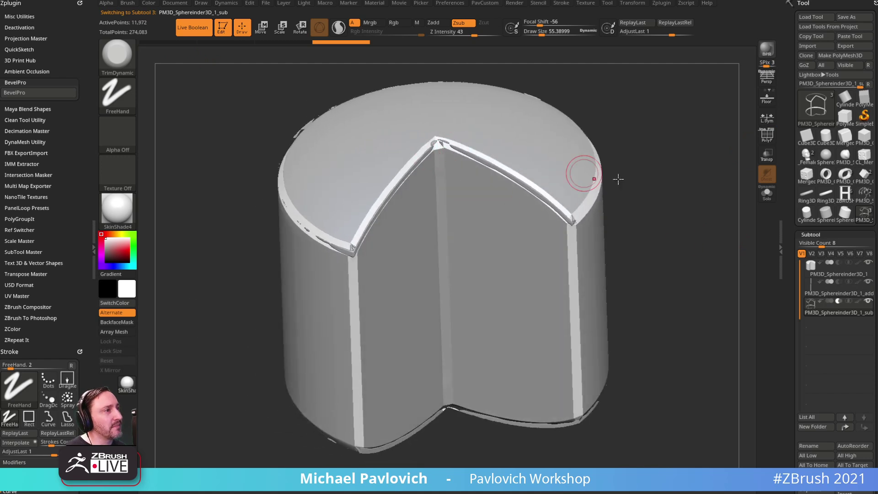
drag(709, 203, 709, 196)
- Delete the add and sub bevel subtools and turn off Live Boolean
click(816, 293)
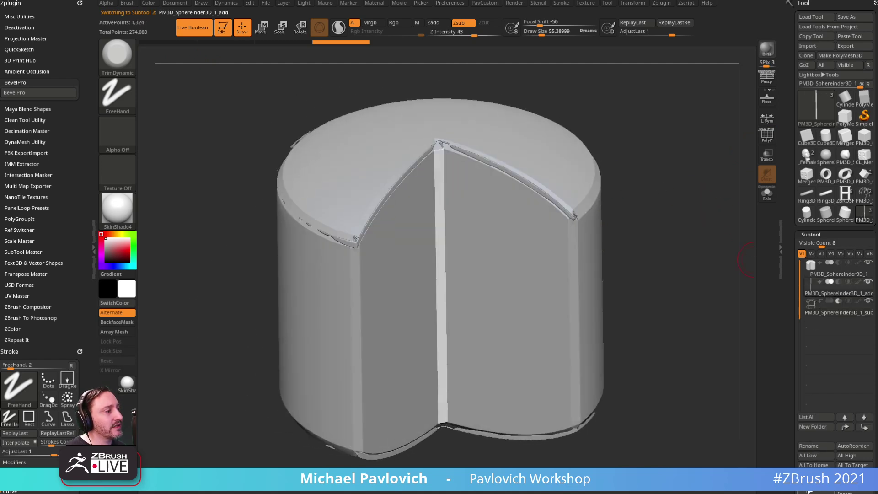
scroll(796, 465, down, 3)
click(813, 448)
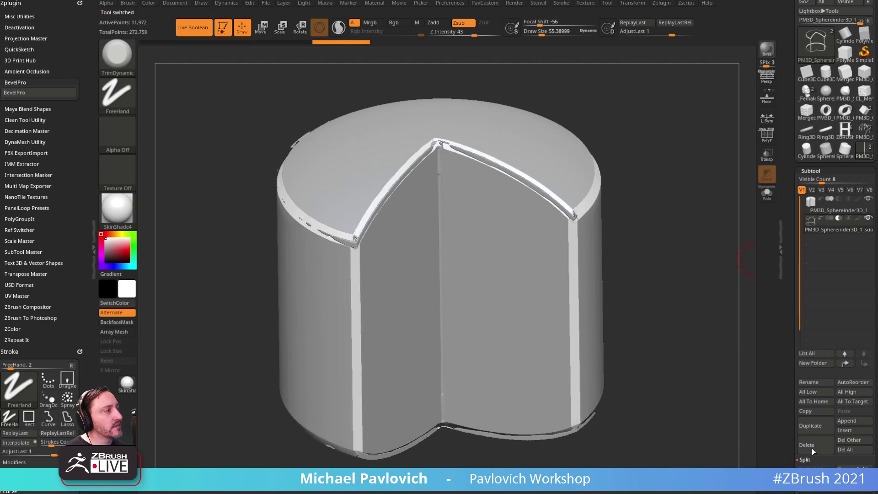
click(812, 448)
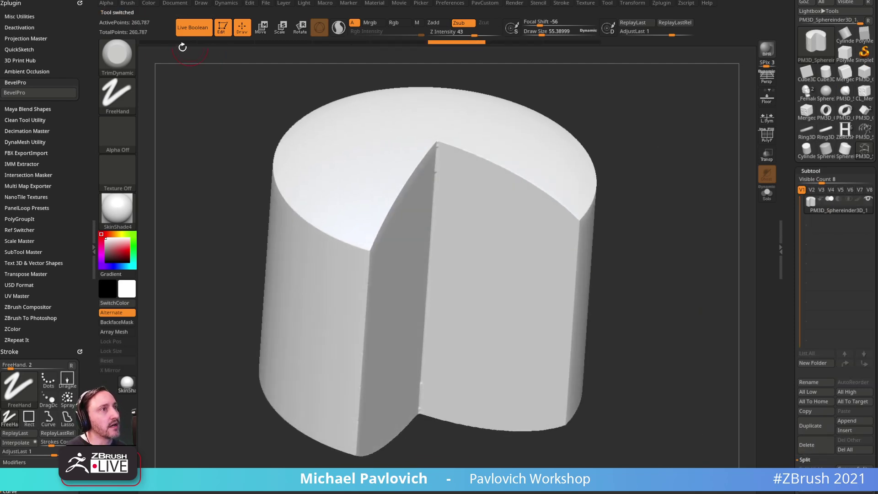
click(184, 31)
- Reopen the notched cylinder in BevelPro and smooth its bevel edges with Polish By Groups
click(26, 94)
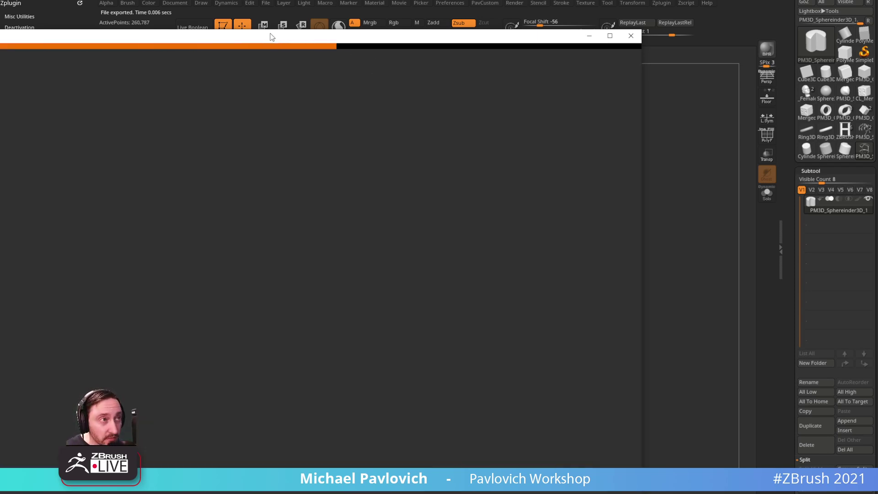
drag(269, 36, 424, 3)
drag(279, 87, 162, 114)
drag(0, 58, 38, 60)
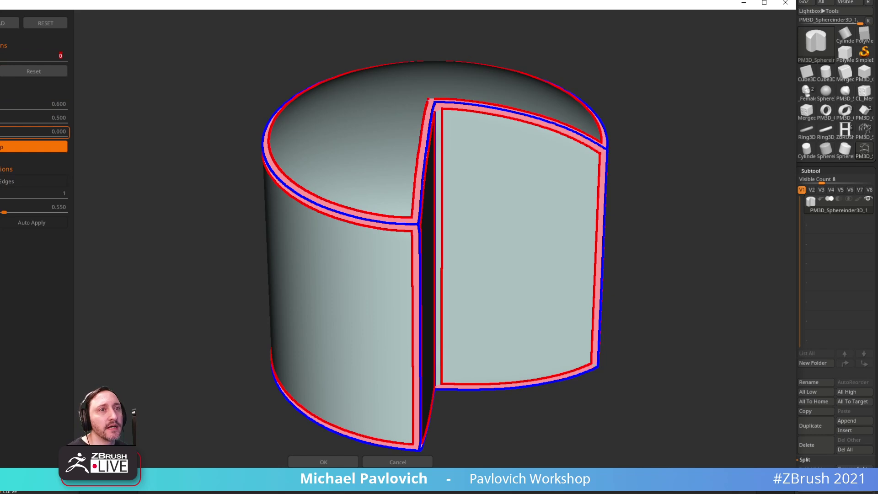
- Set the Mesh Offset Amount to 0.65, turn on Auto Apply and accept the bevel
text(.65)
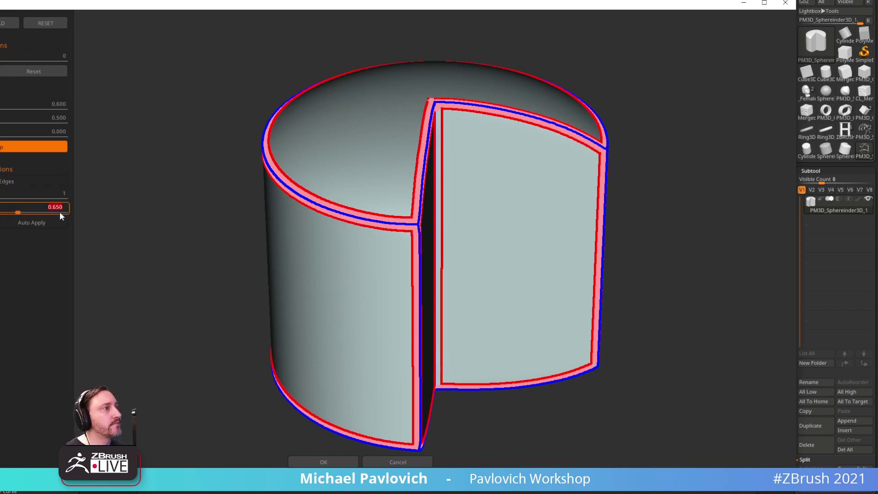
click(37, 223)
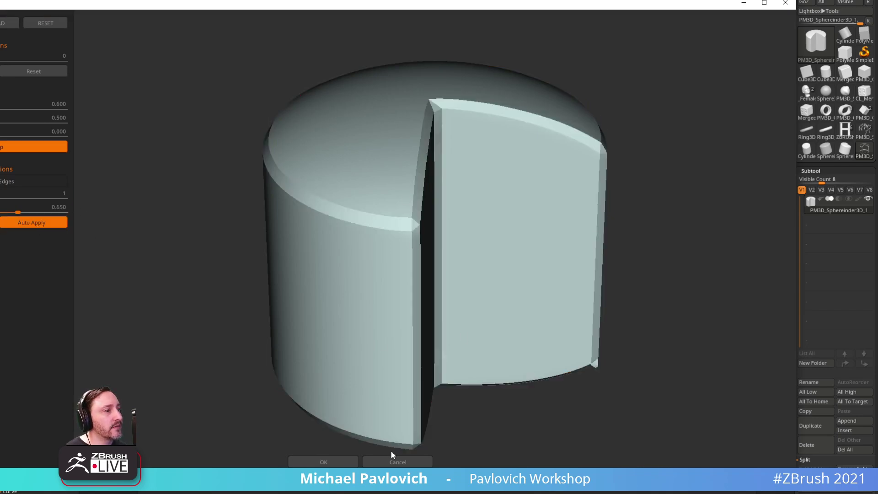
click(324, 462)
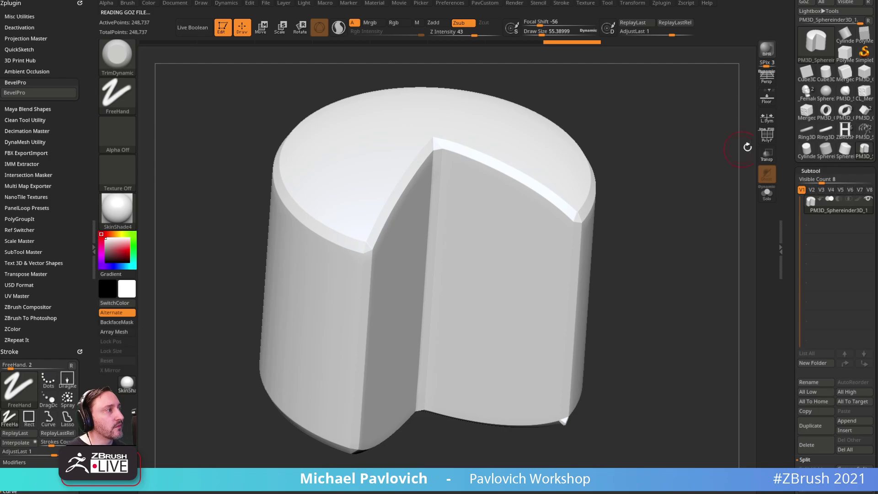
- Remesh the beveled cylinder with DynaMesh and check its polygroups by toggling the polyframe display
click(767, 135)
drag(707, 145, 751, 142)
click(767, 136)
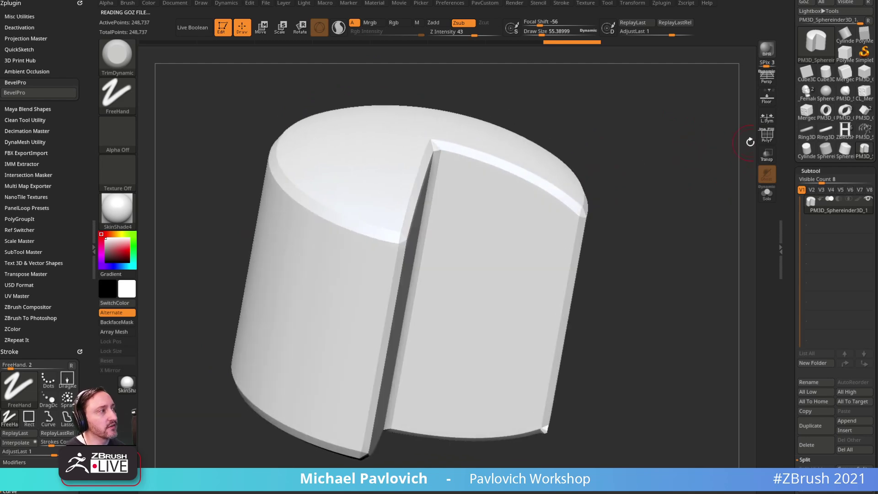
click(767, 136)
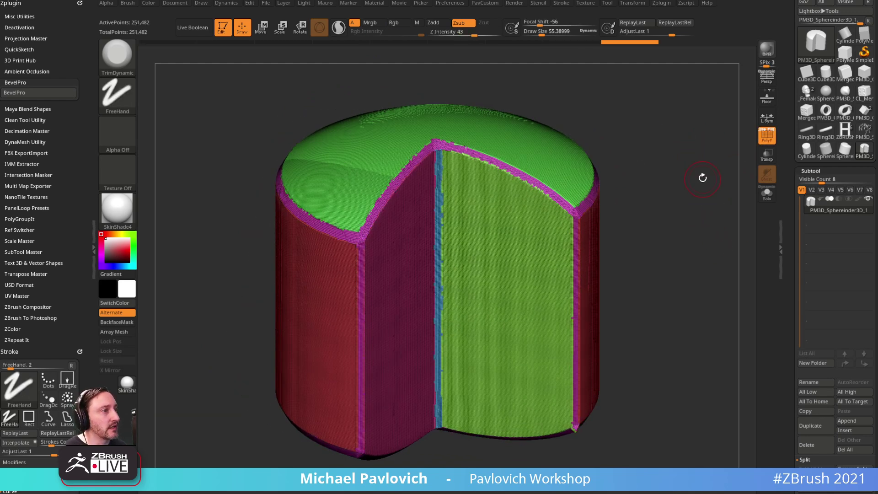
click(767, 135)
drag(637, 241, 685, 199)
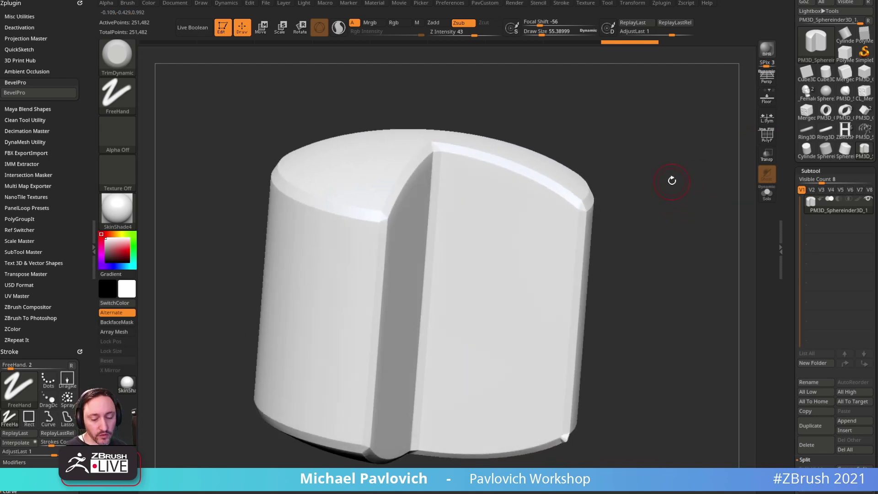
- Round off the upper outer corner beside the notch with short hPolish strokes
key(b)
key(h)
key(p)
mouse_move(687, 152)
alt+mouse_down()
mouse_move(550, 187)
mouse_move(596, 196)
mouse_move(521, 269)
alt+mouse_up()
drag(414, 314, 411, 315)
drag(539, 243, 565, 225)
mouse_move(408, 310)
mouse_down()
mouse_move(393, 309)
mouse_move(410, 300)
mouse_up()
alt+drag(541, 238, 540, 196)
mouse_move(418, 283)
mouse_down()
mouse_move(405, 282)
mouse_move(418, 277)
mouse_up()
drag(530, 210, 503, 218)
mouse_move(420, 277)
mouse_down()
mouse_move(406, 276)
mouse_move(432, 270)
mouse_up()
mouse_move(609, 165)
mouse_down()
mouse_move(615, 133)
mouse_move(556, 176)
mouse_up()
drag(413, 267, 411, 271)
drag(567, 163, 618, 138)
mouse_move(417, 259)
mouse_down()
mouse_move(396, 262)
mouse_move(403, 257)
mouse_up()
mouse_move(545, 188)
mouse_down()
mouse_move(531, 179)
mouse_move(405, 289)
mouse_move(407, 277)
mouse_up()
alt+drag(614, 174, 538, 151)
mouse_move(567, 206)
alt+mouse_down()
mouse_move(586, 178)
mouse_move(527, 209)
alt+mouse_up()
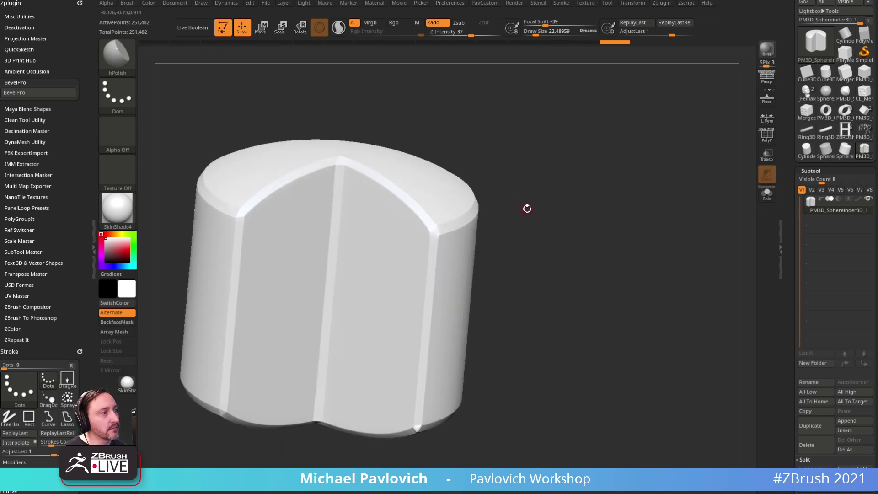
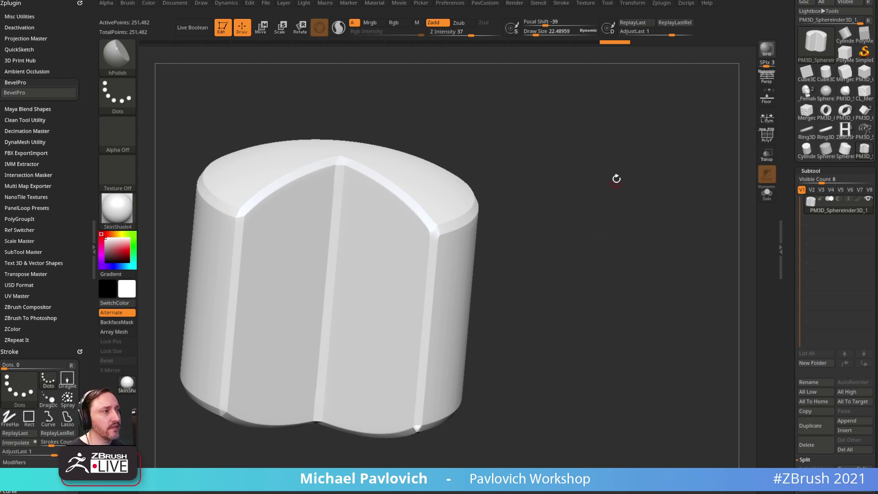
- Switch to the Move gizmo and apply the Remesh By Union transform type to the beveled cylinder
drag(616, 183, 622, 165)
key(w)
alt+drag(566, 180, 654, 191)
click(341, 206)
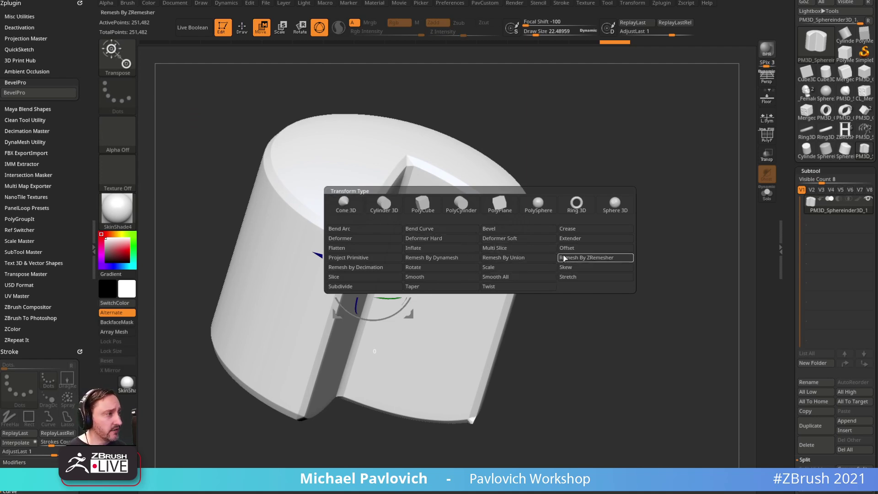
click(500, 250)
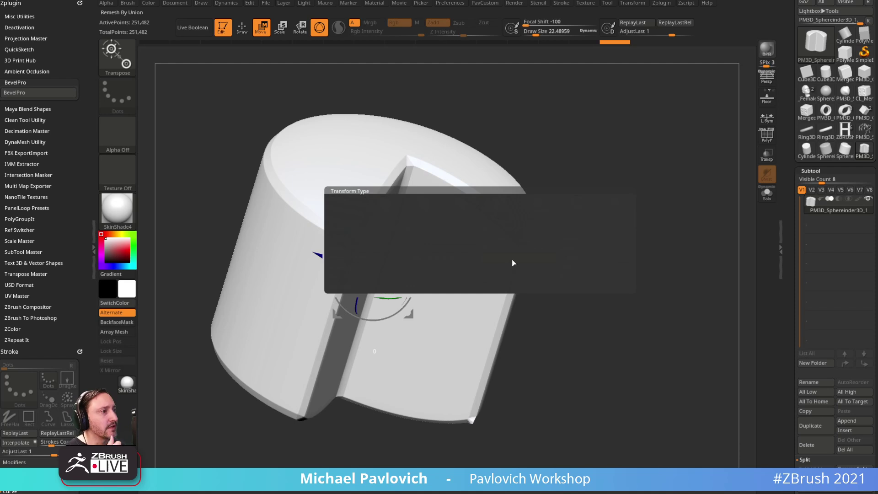
drag(659, 207, 624, 182)
- Return to Draw mode with the Standard brush and set the draw size to about 29
key(w)
key(q)
drag(544, 174, 562, 182)
key(s)
drag(628, 213, 621, 212)
alt+drag(580, 223, 607, 217)
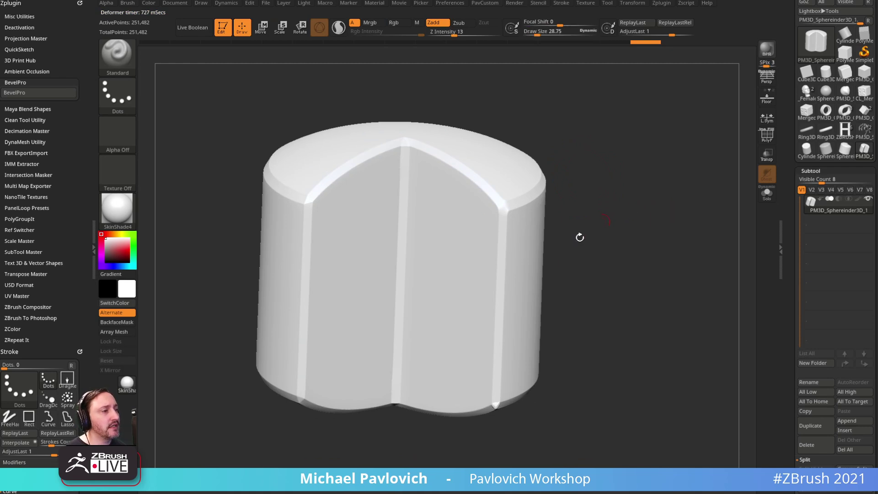
- Append the PM3D_Cube3D1 mesh as a new subtool to the notched cylinder
drag(619, 304, 602, 288)
mouse_move(626, 171)
mouse_down()
mouse_move(588, 188)
mouse_move(612, 164)
mouse_up()
key(w)
mouse_move(636, 201)
alt+mouse_down()
mouse_move(621, 170)
mouse_move(625, 188)
alt+mouse_up()
drag(790, 224, 790, 174)
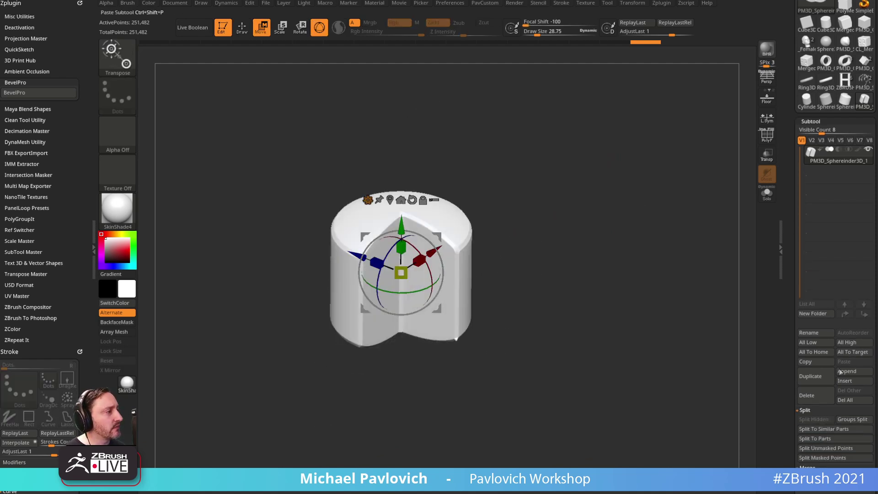
click(844, 371)
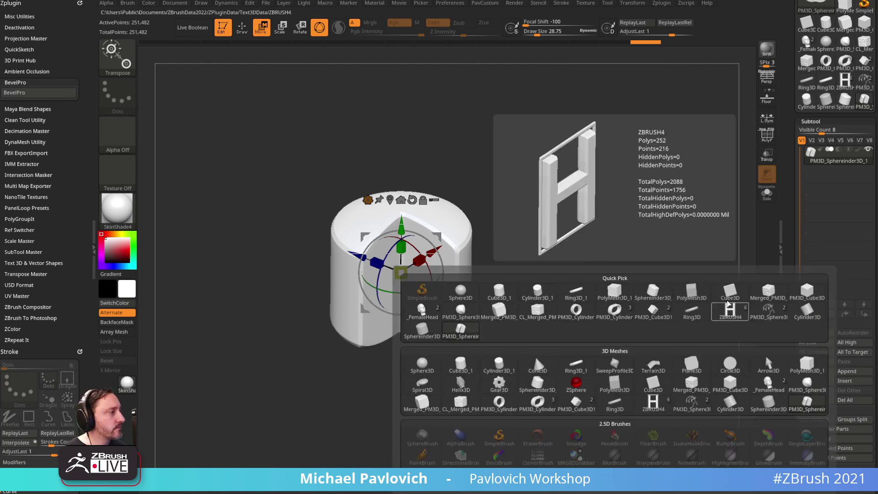
click(653, 311)
shift+drag(615, 246, 584, 254)
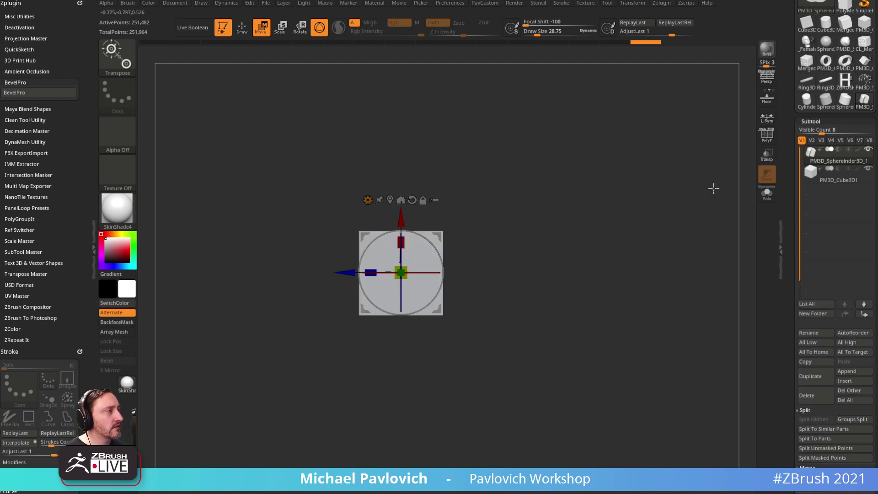
- Select the cube subtool and move it sideways so it sits beside the notched cylinder
click(827, 183)
drag(403, 274, 417, 264)
drag(365, 272, 475, 272)
key(q)
drag(613, 218, 631, 142)
- Enable Live Boolean and set the cube subtool to subtraction
click(185, 32)
drag(547, 121, 714, 151)
mouse_move(857, 176)
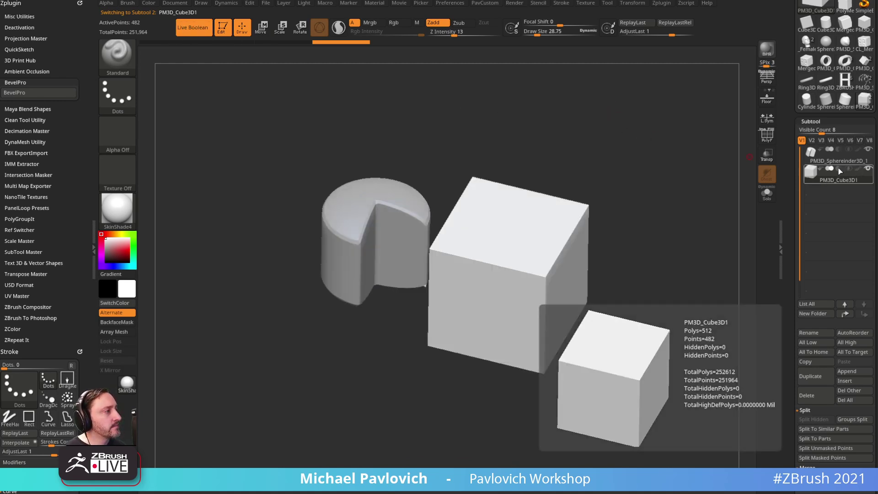
click(840, 169)
- Move the subtractive cube toward the cylinder, then return to Draw mode and set the draw size to about 38
key(w)
drag(453, 259, 424, 278)
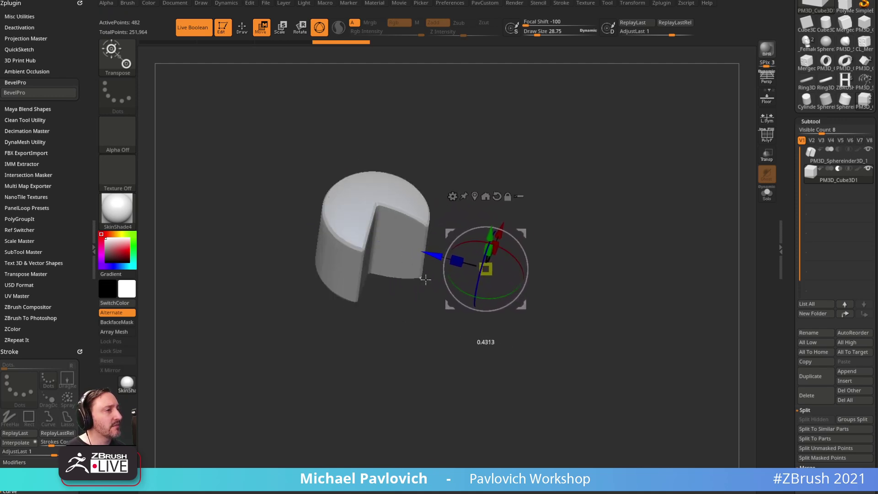
key(q)
mouse_move(608, 211)
mouse_down()
mouse_move(584, 202)
mouse_move(350, 271)
mouse_up()
drag(562, 202, 580, 198)
key(s)
click(588, 195)
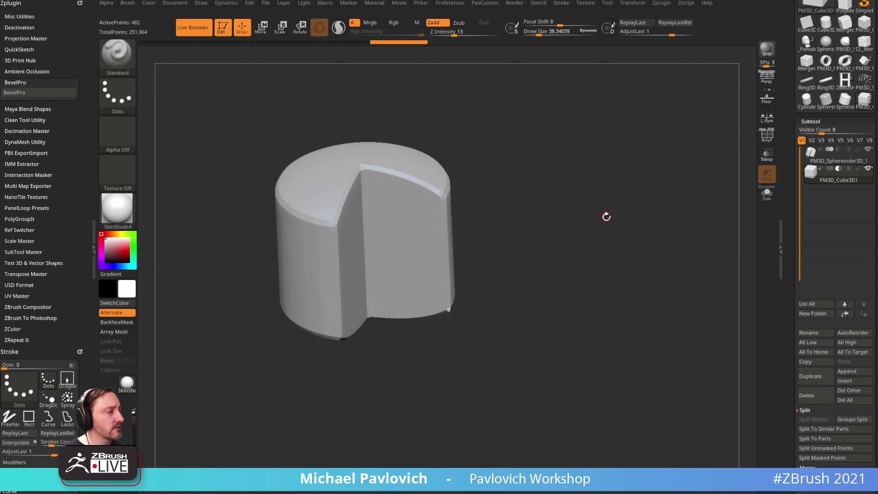
- Switch to the browser and look through the channel's YouTube playlists and the ArtStation portfolio
drag(560, 433, 452, 63)
click(55, 80)
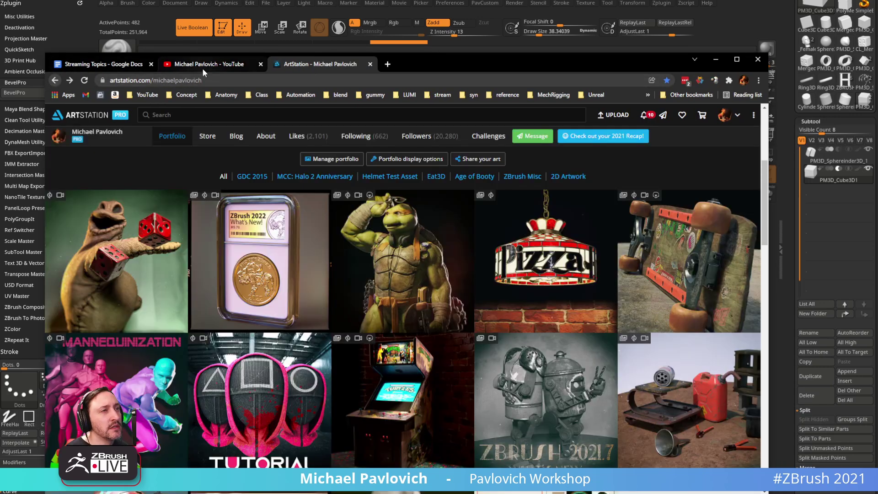
click(204, 66)
scroll(284, 274, down, 2)
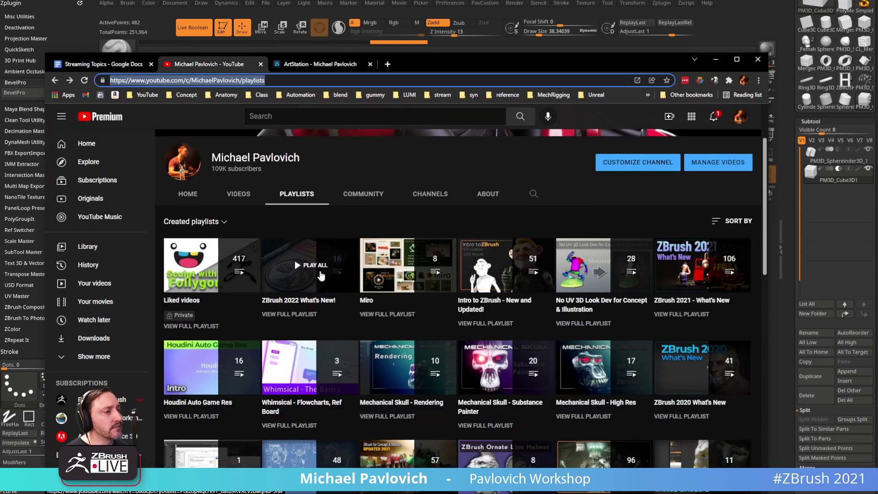
scroll(315, 284, down, 3)
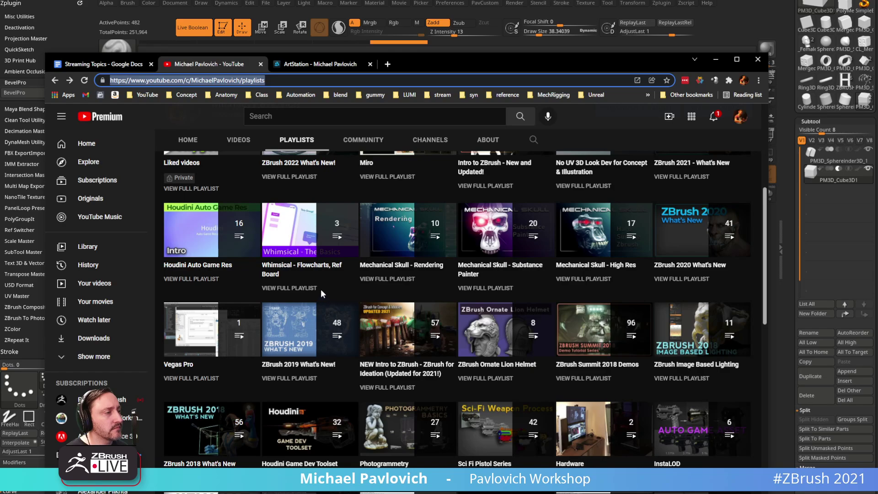
scroll(322, 292, up, 5)
click(320, 64)
scroll(280, 254, down, 4)
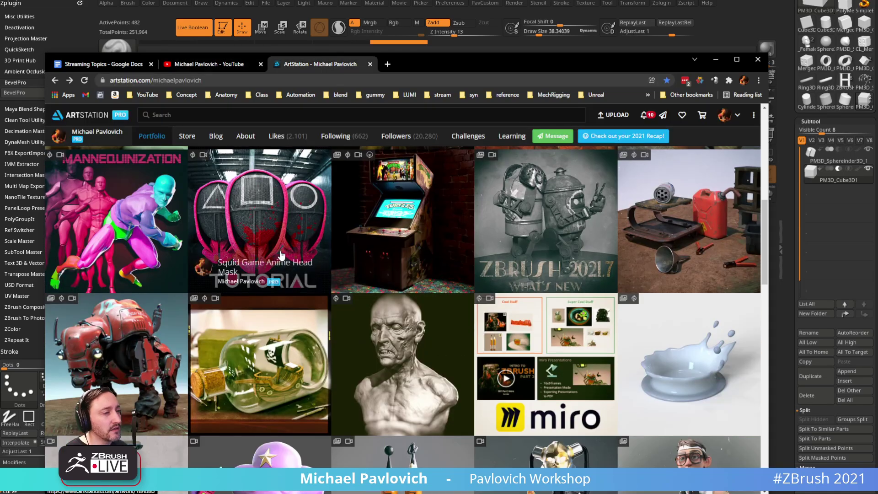
scroll(285, 251, down, 3)
scroll(287, 251, up, 6)
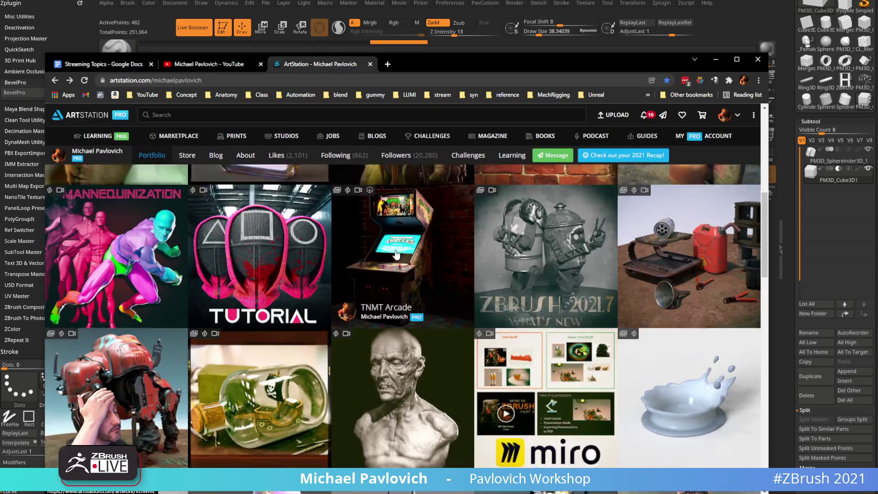
scroll(396, 254, down, 6)
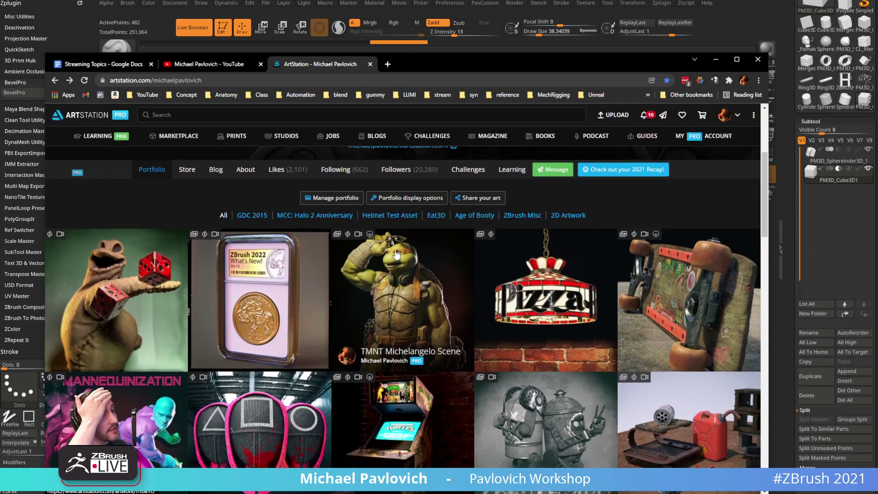
scroll(396, 254, up, 6)
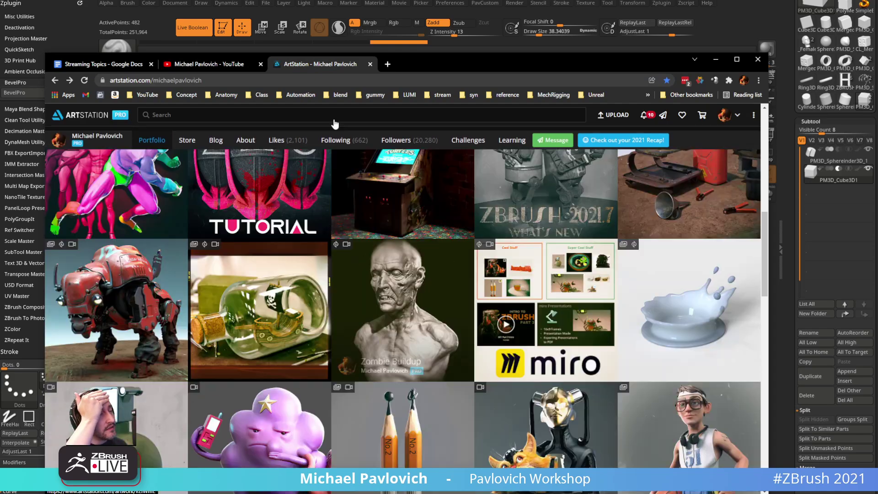
- Search the YouTube channel for "subtool symmetry"
click(209, 65)
click(534, 284)
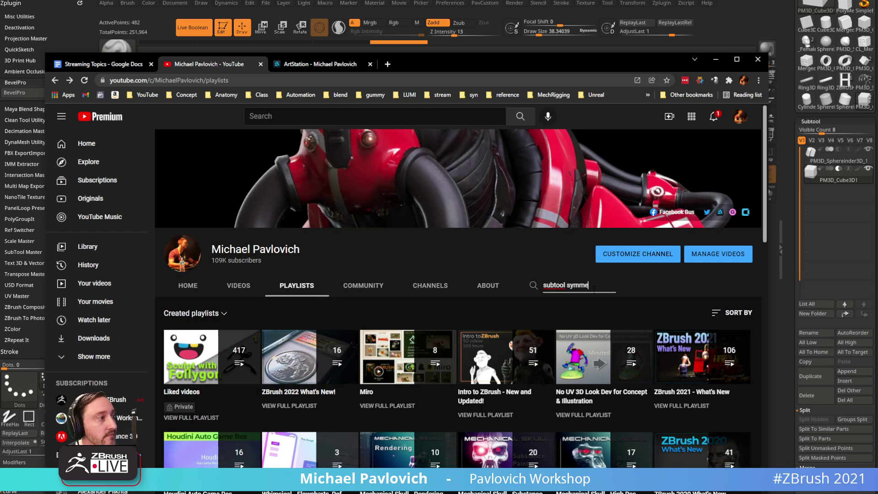
key(Return)
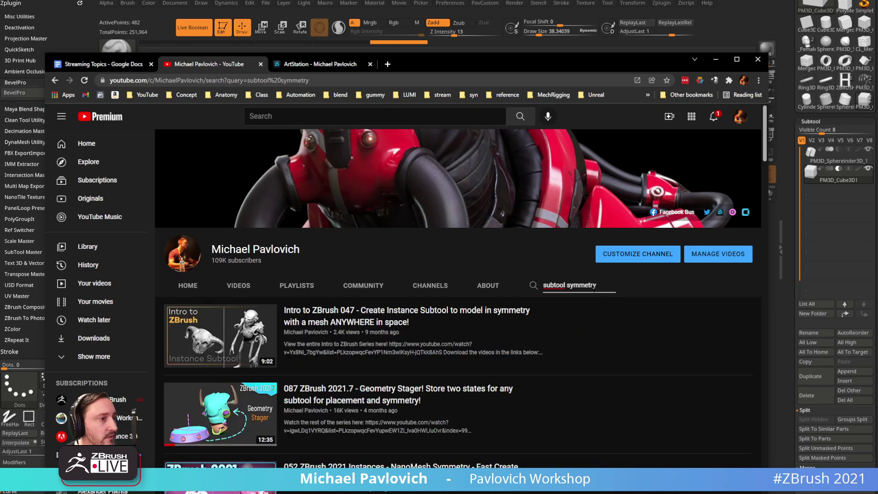
- Open the Intro to ZBrush 047 video on instance subtools and select its web address
click(268, 325)
key(ctrl+l)
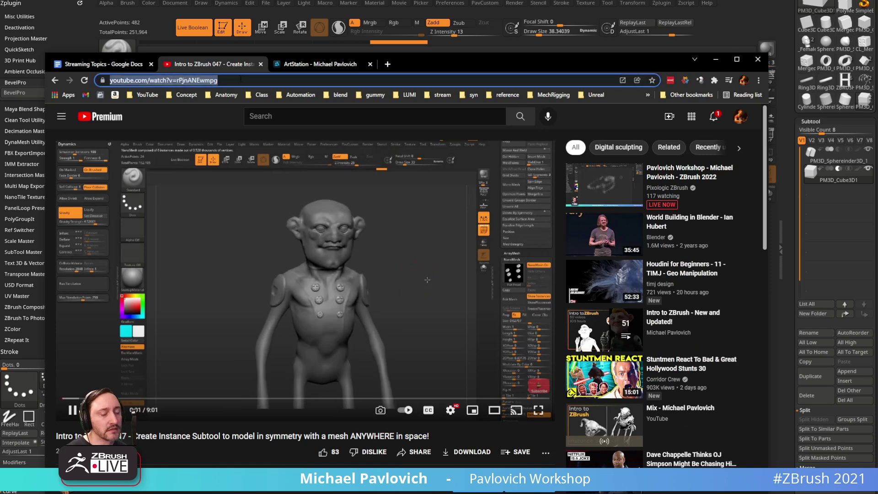
key(alt+Tab)
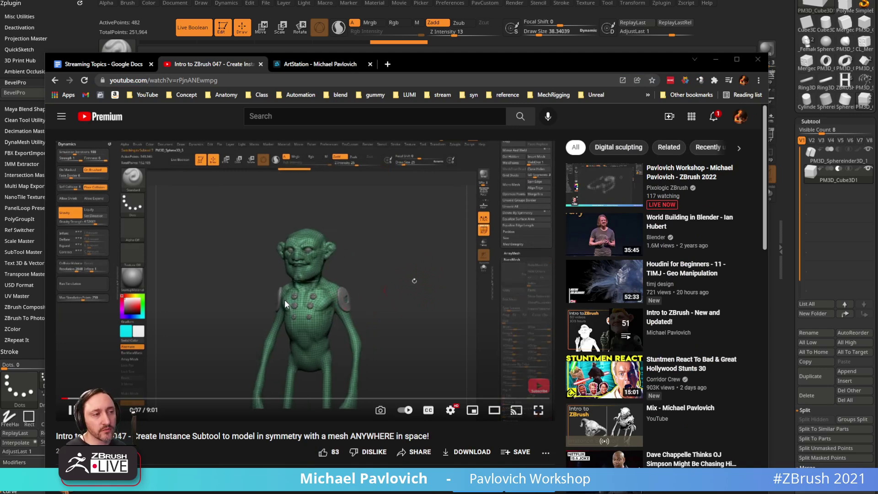
- Go back to the search results and open the 087 ZBrush 2021.7 Geometry Stager video
click(56, 80)
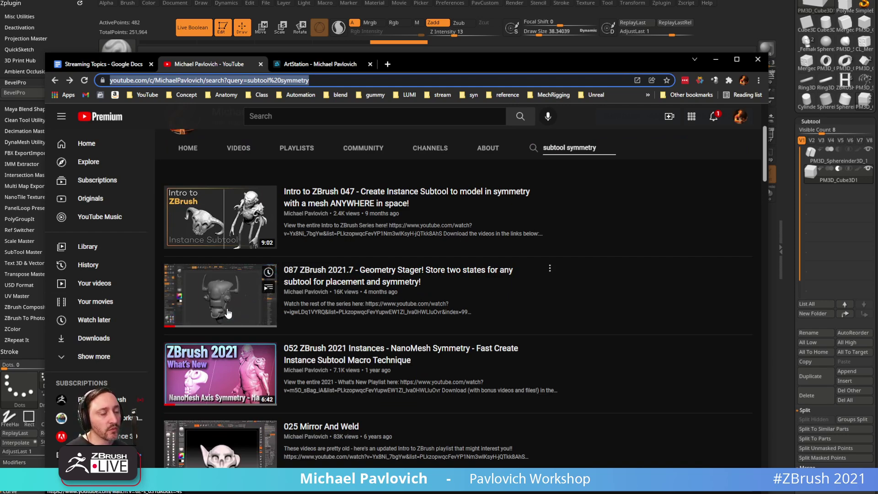
click(360, 269)
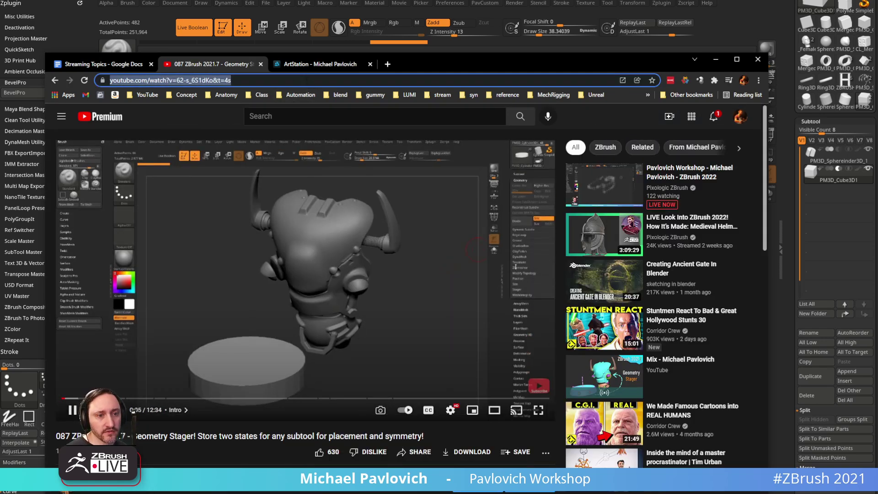
key(alt+Tab)
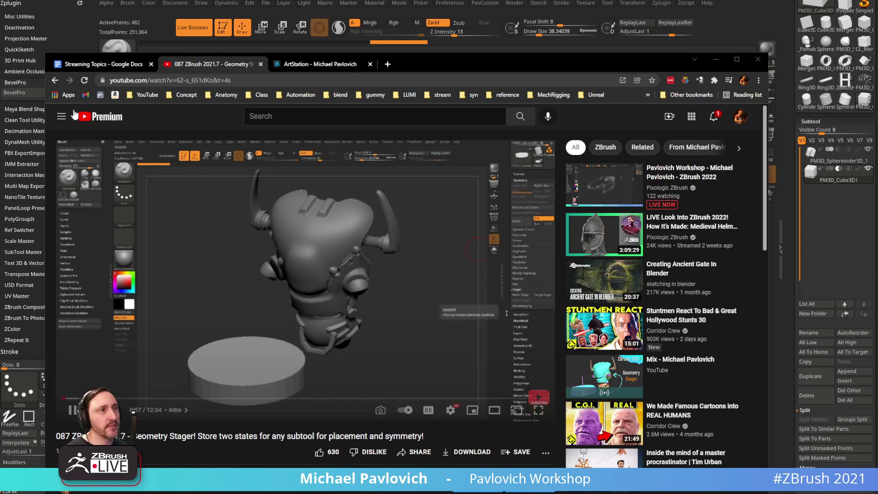
- Return to the search results, open the 052 ZBrush 2021 NanoMesh Symmetry video, pause it and select its web address
click(55, 80)
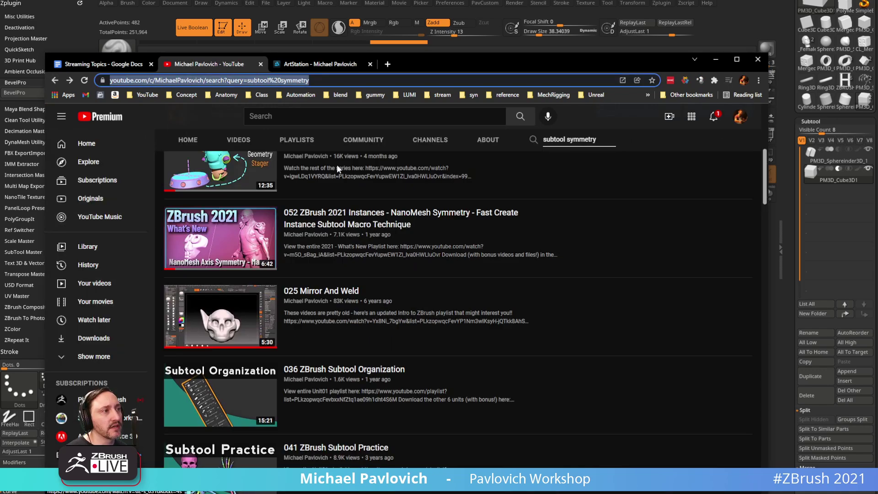
scroll(336, 247, up, 3)
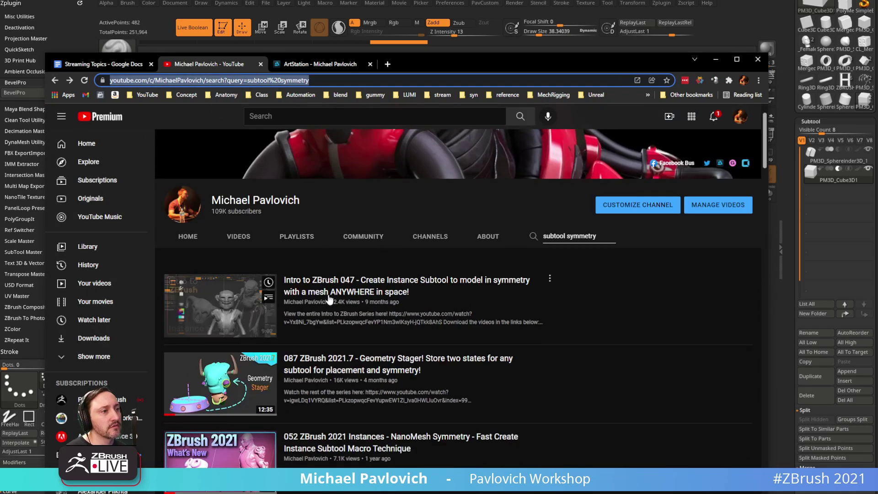
scroll(341, 280, down, 3)
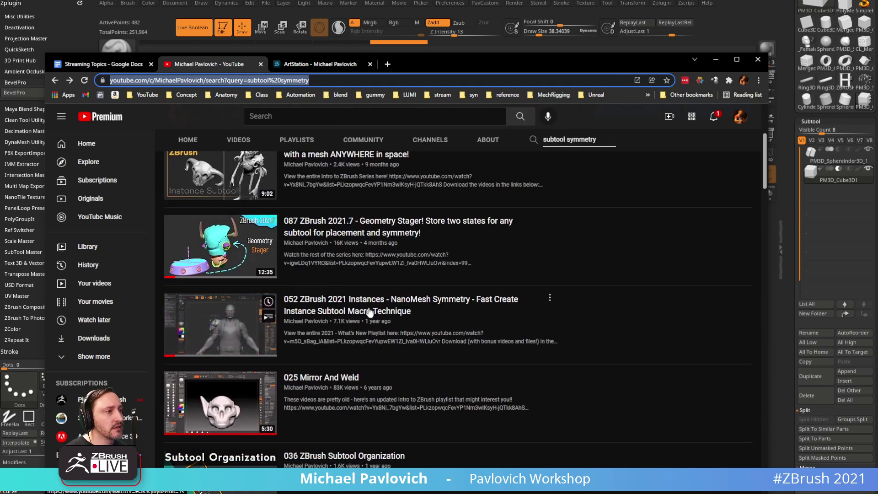
scroll(372, 302, up, 1)
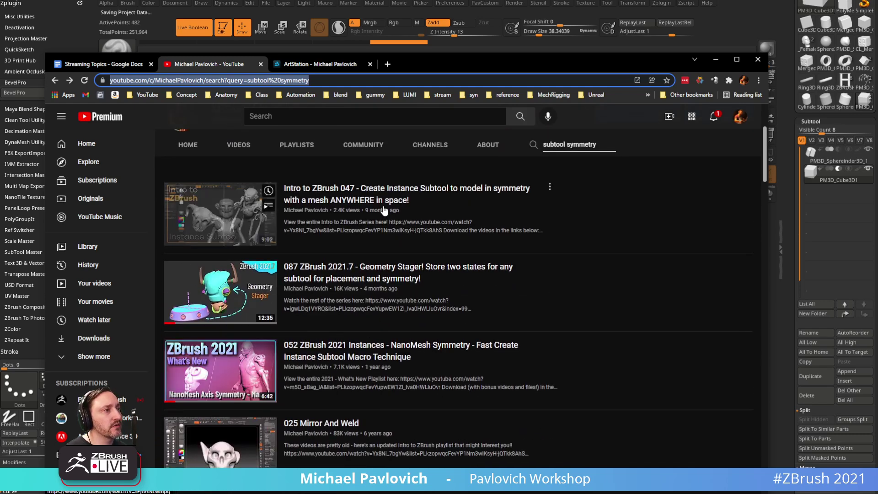
click(329, 351)
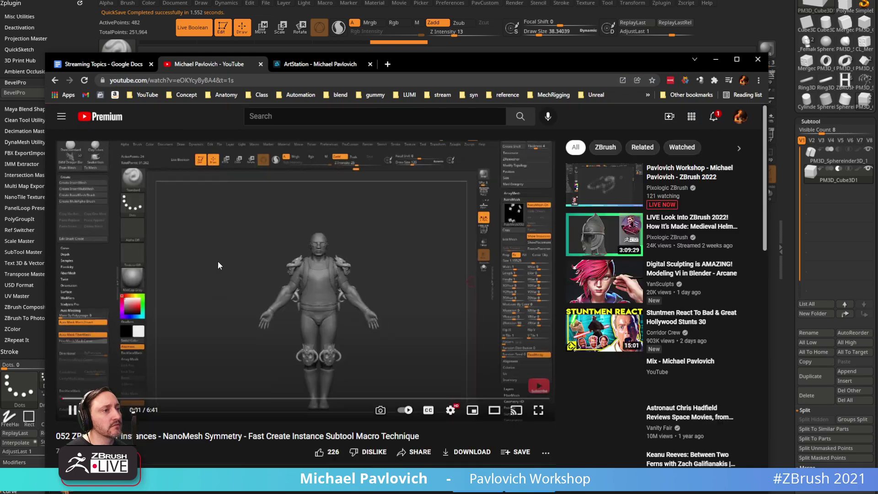
click(73, 410)
click(192, 80)
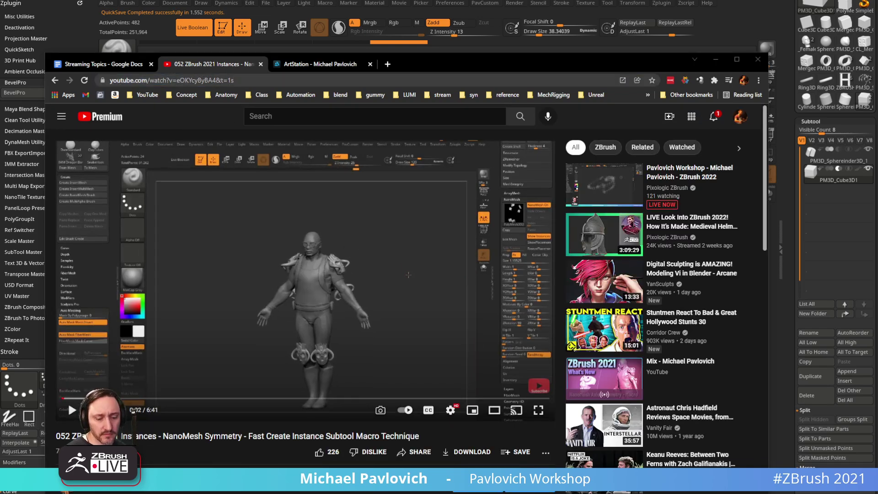
- Minimize the browser to return to ZBrush and make the notched cylinder the active subtool
click(55, 80)
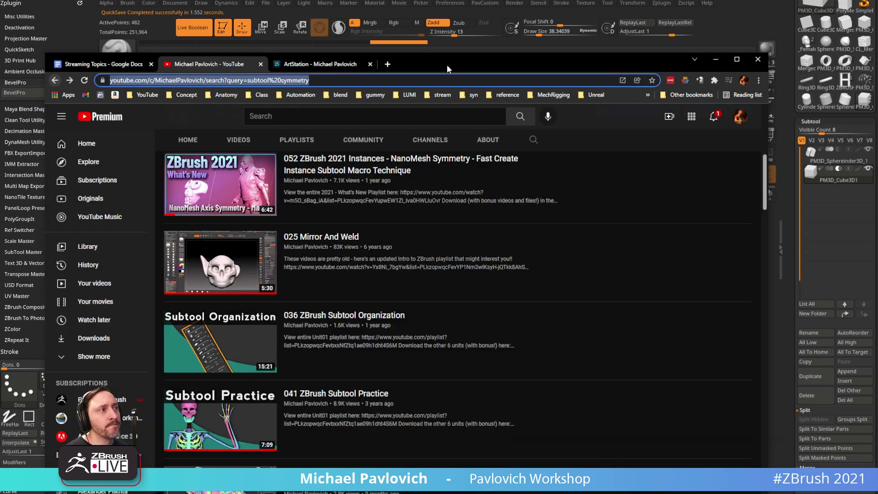
click(716, 59)
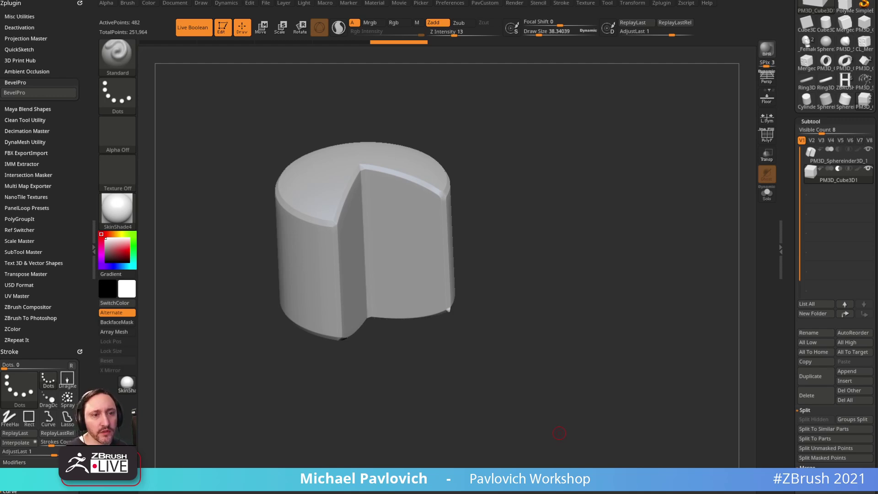
mouse_move(549, 192)
mouse_down()
mouse_move(555, 162)
mouse_move(567, 166)
mouse_move(421, 216)
mouse_move(548, 229)
mouse_up()
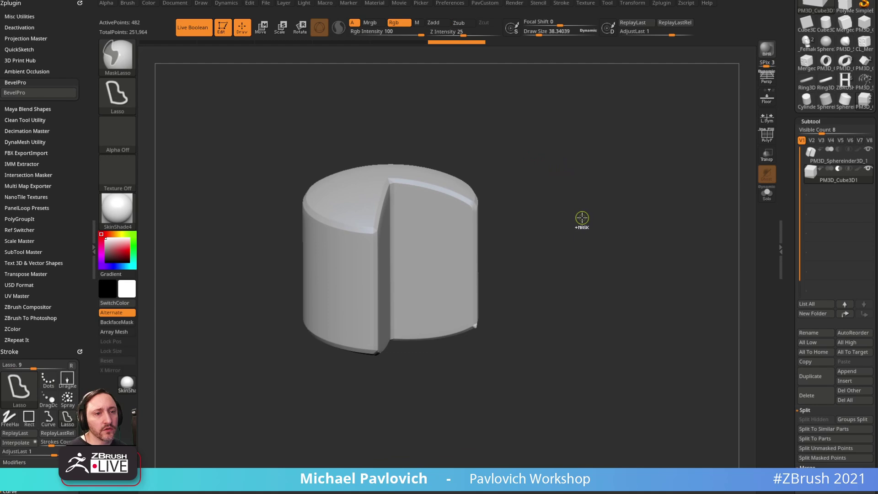
ctrl+shift+drag(551, 153, 503, 178)
click(824, 158)
alt+drag(599, 139, 578, 155)
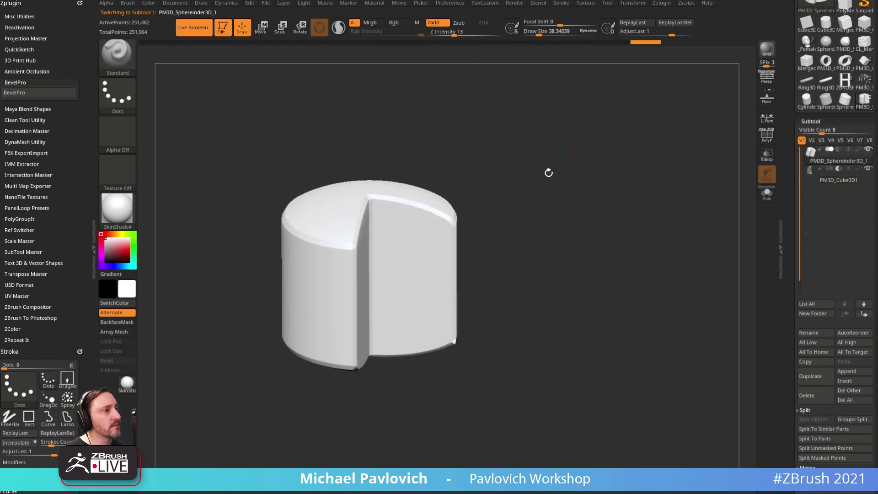
- Try masking the cylinder's upper outer corner beside the notch and isolating that portion of the mesh
ctrl+drag(506, 119, 563, 215)
mouse_move(525, 132)
ctrl+shift+mouse_down()
mouse_move(396, 298)
mouse_move(394, 320)
ctrl+shift+mouse_up()
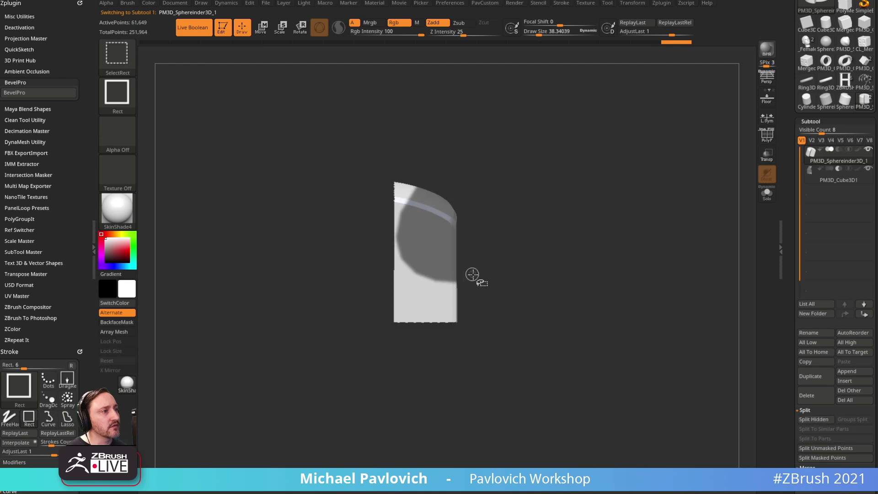
ctrl+shift+click(516, 222)
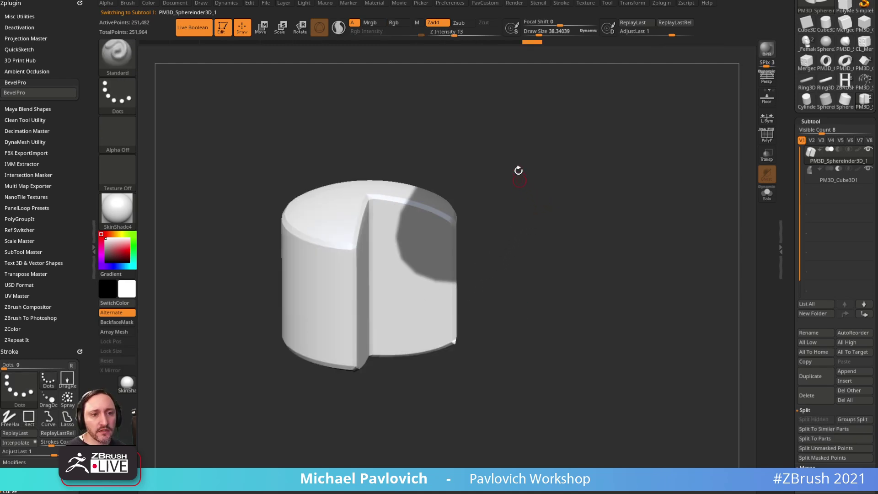
ctrl+click(575, 205)
- Isolate the upper outer part of the cylinder beside the notch and lasso-mask its corner
key(ctrl+shift)
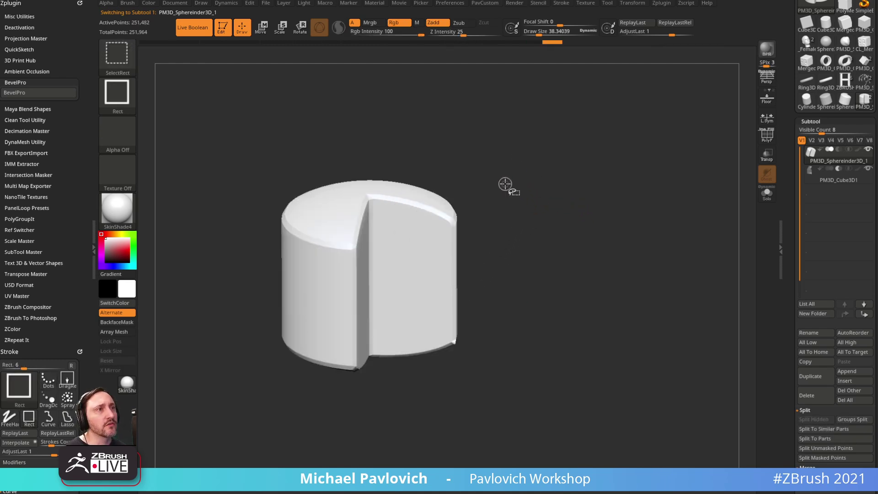
ctrl+shift+drag(505, 184, 397, 298)
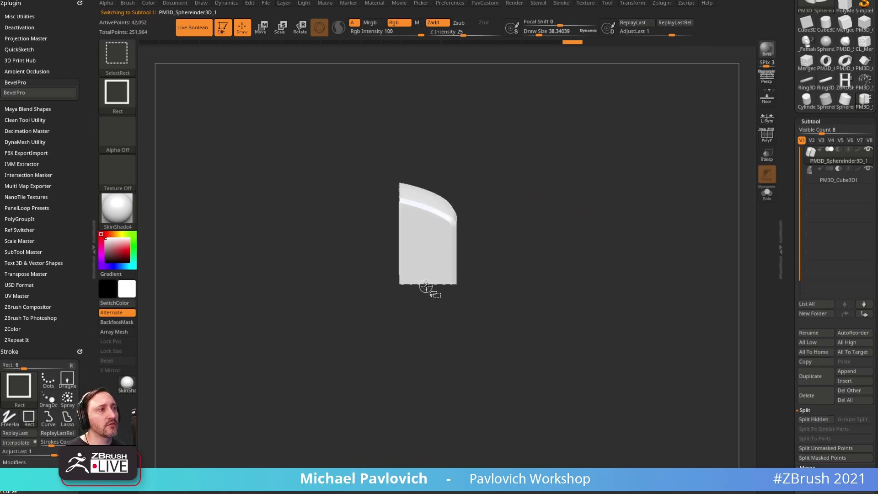
key(ctrl)
mouse_move(490, 167)
ctrl+mouse_down()
mouse_move(447, 226)
mouse_move(524, 88)
ctrl+mouse_up()
ctrl+drag(521, 122, 541, 227)
ctrl+drag(497, 175, 557, 210)
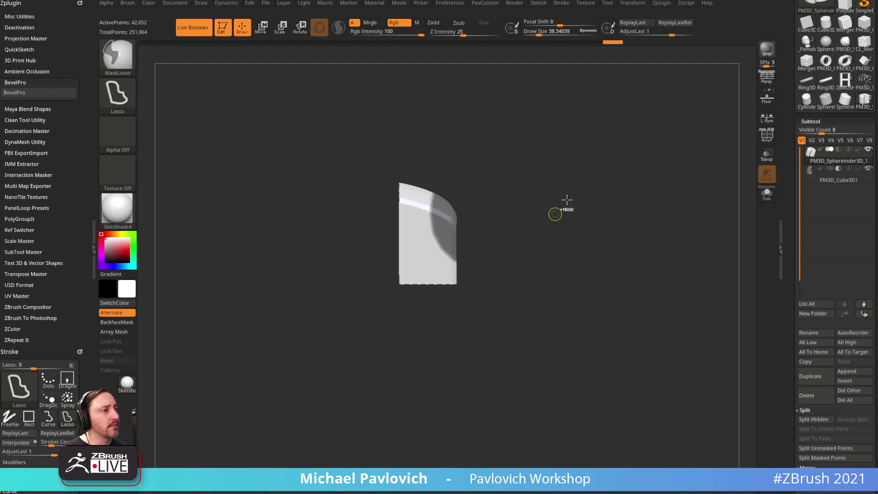
- Bring back the hidden parts of the notched cylinder and clear its corner mask
ctrl+click(538, 148)
ctrl+click(548, 141)
ctrl+shift+drag(542, 138, 600, 208)
ctrl+shift+click(555, 153)
ctrl+drag(517, 130, 585, 214)
- Examine the cylinder from several angles and up close, calling up the quick settings pop-up between view changes
mouse_move(583, 206)
right_down()
mouse_move(514, 162)
mouse_move(467, 182)
mouse_move(432, 232)
right_up()
right_click(433, 232)
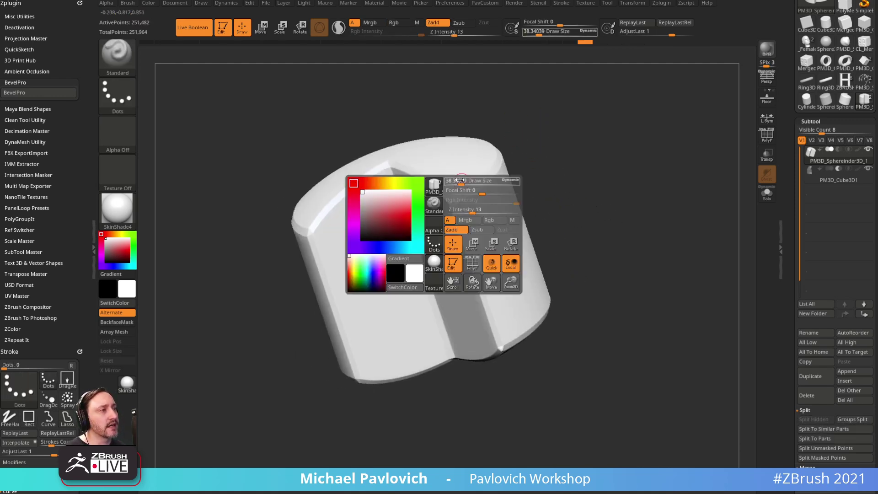
right_drag(464, 156, 590, 182)
right_click(433, 229)
right_click(426, 251)
alt+right_drag(460, 215, 654, 381)
mouse_move(435, 245)
right_down()
mouse_move(486, 231)
mouse_move(459, 234)
right_up()
right_click(459, 234)
click(459, 235)
right_click(464, 243)
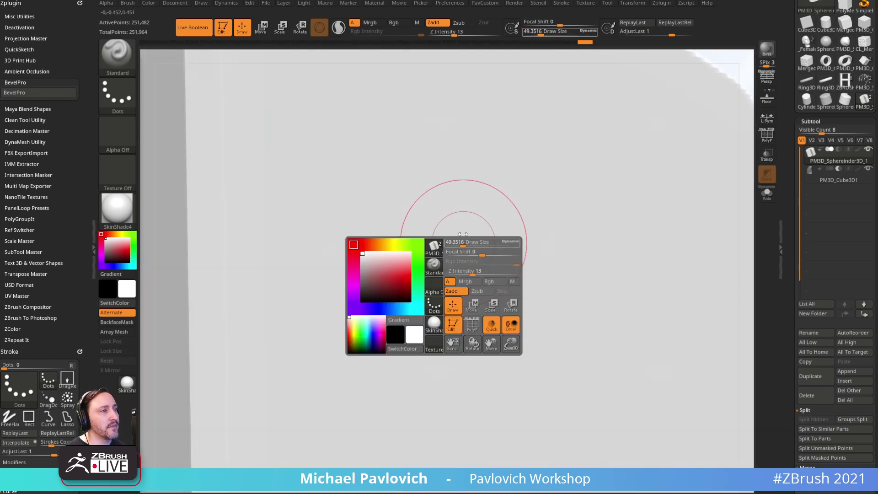
- Turn off the Enable RightClick Popup option in the interface navigation preferences
click(450, 3)
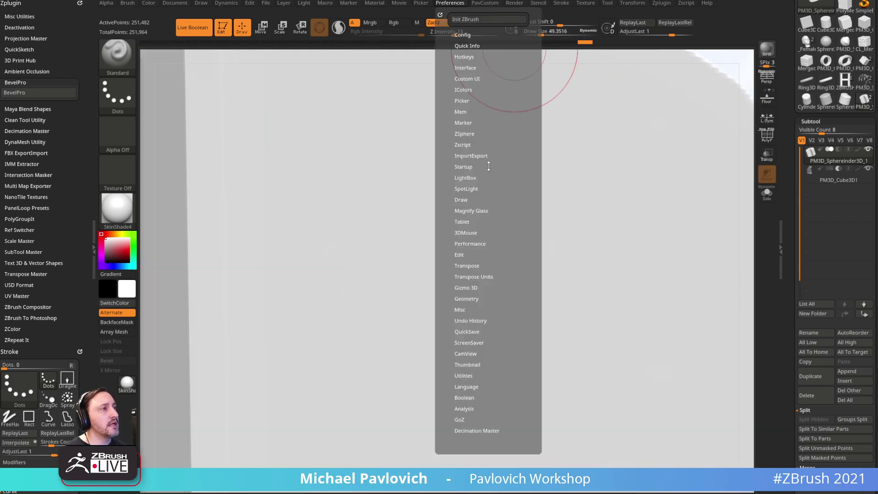
key(shift)
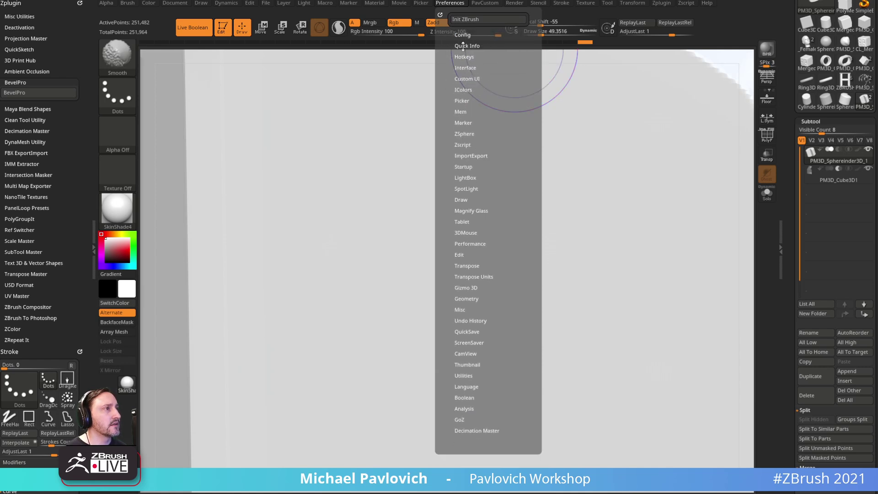
click(463, 56)
click(463, 57)
click(464, 67)
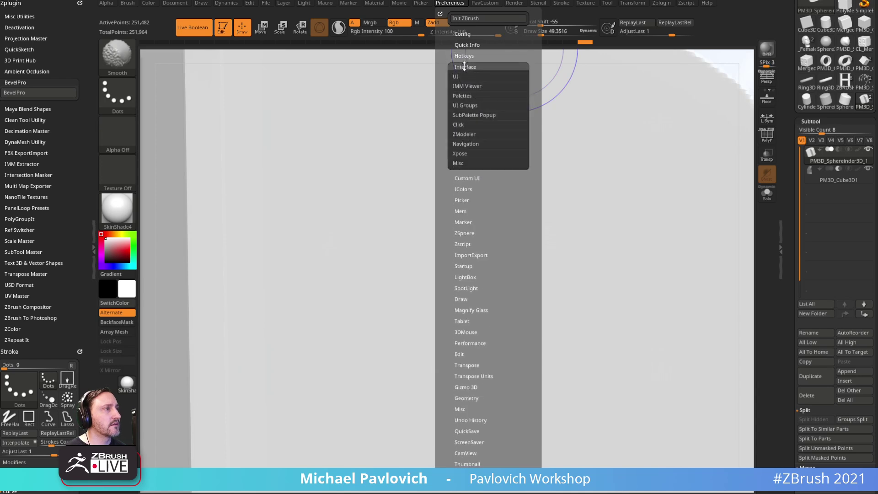
click(465, 143)
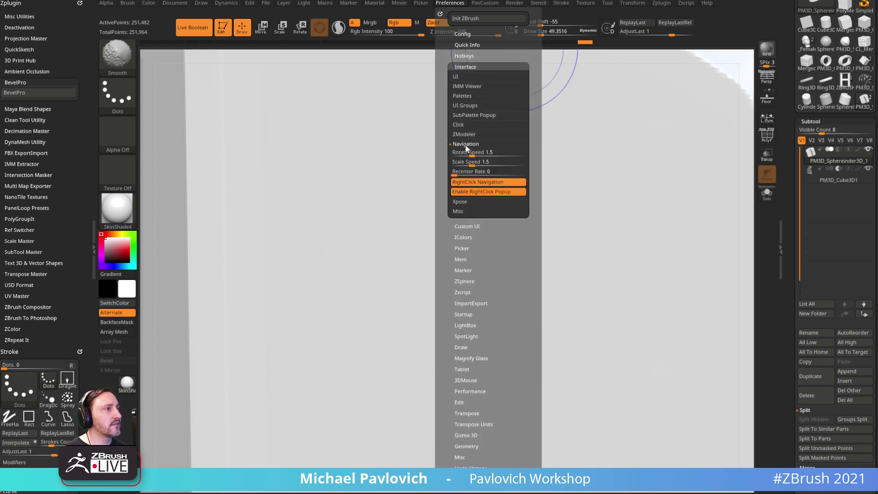
click(479, 194)
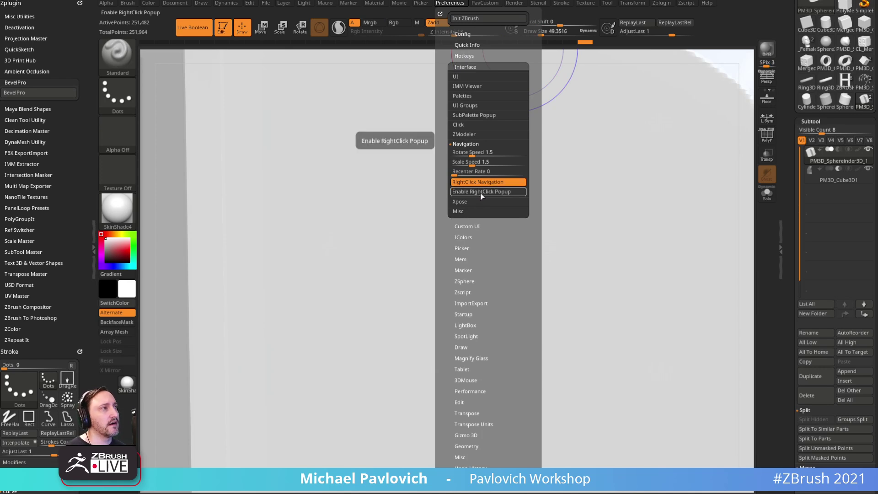
click(452, 4)
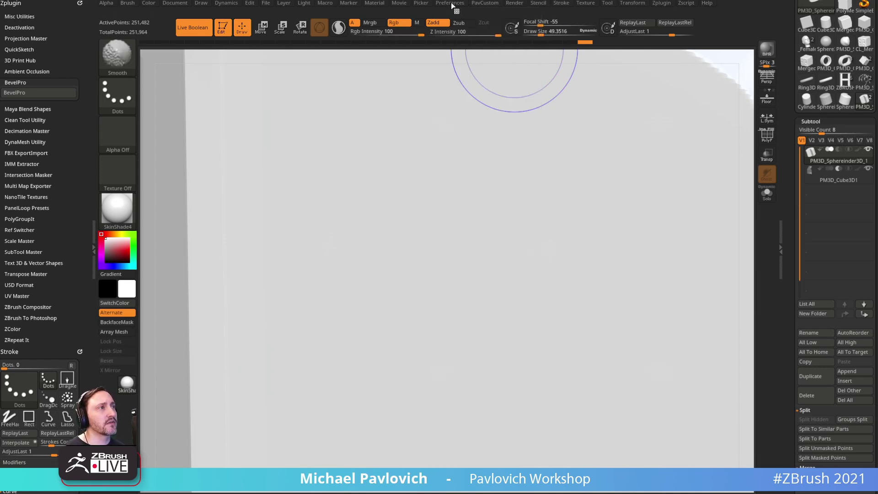
- Dab a small test bump on the notch wall with the Standard brush and frame the whole cylinder
mouse_move(586, 188)
ctrl+right_down()
mouse_move(433, 100)
mouse_move(645, 111)
mouse_move(659, 271)
mouse_move(525, 308)
ctrl+right_up()
right_drag(559, 339, 545, 325)
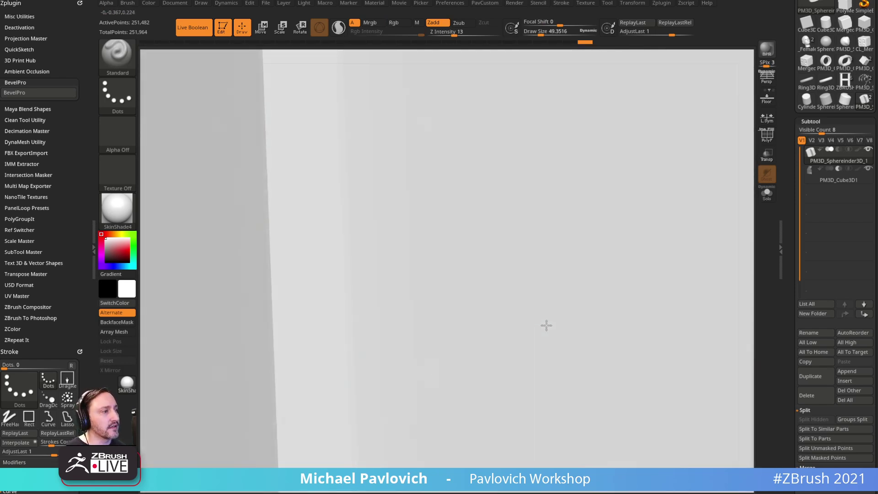
mouse_move(548, 317)
mouse_down()
mouse_move(539, 328)
mouse_move(525, 325)
mouse_up()
key(s)
mouse_move(535, 315)
right_down()
mouse_move(562, 274)
mouse_move(549, 237)
mouse_move(537, 268)
mouse_move(558, 263)
mouse_move(447, 182)
right_up()
key(f)
right_drag(435, 137, 598, 161)
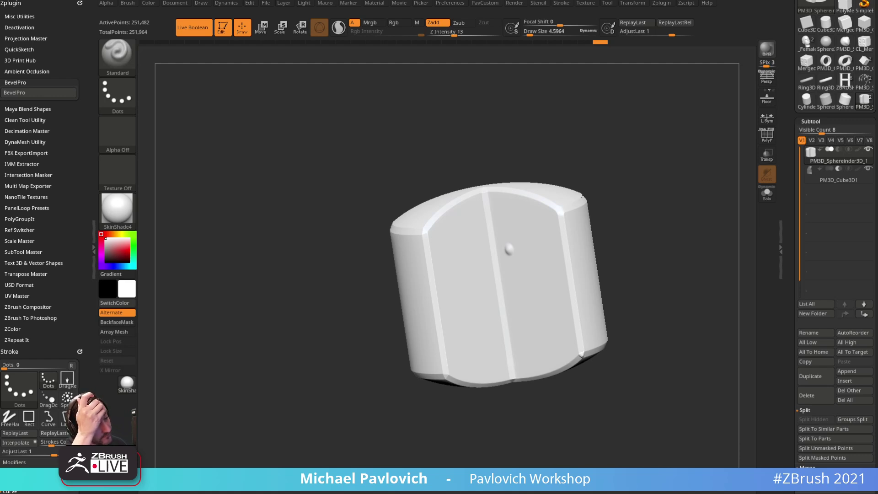
- Review the interface navigation preferences that hold the RightClick Navigation and Enable RightClick Popup options
click(451, 3)
key(shift)
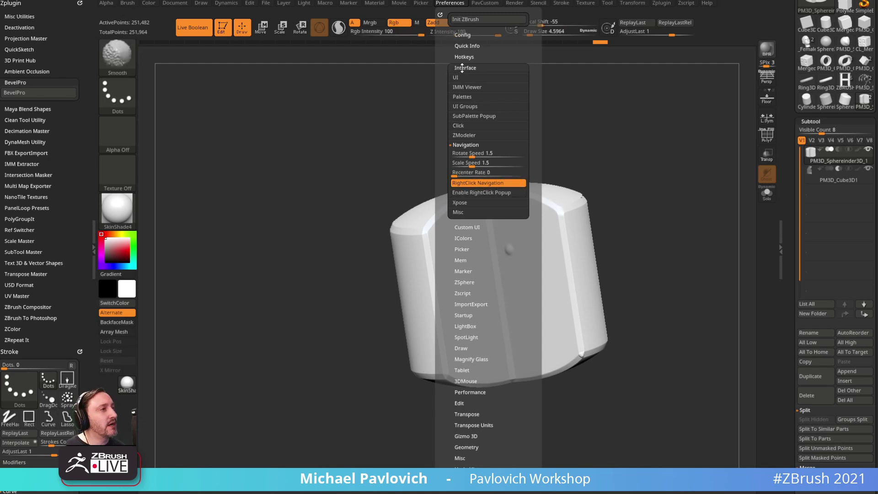
click(461, 68)
- Undo the last test stroke on the cylinder and adjust the brush draw size
key(s)
click(598, 146)
drag(605, 141, 577, 168)
key(ctrl+z)
key(s)
click(599, 152)
- Lasso-mask the upper part of the cylinder and isolate a narrow strip of the mesh containing the masked corner
key(1)
key(1)
key(ctrl+shift)
key(ctrl)
mouse_move(394, 123)
ctrl+mouse_down()
mouse_move(550, 141)
mouse_move(485, 314)
mouse_move(502, 369)
ctrl+mouse_up()
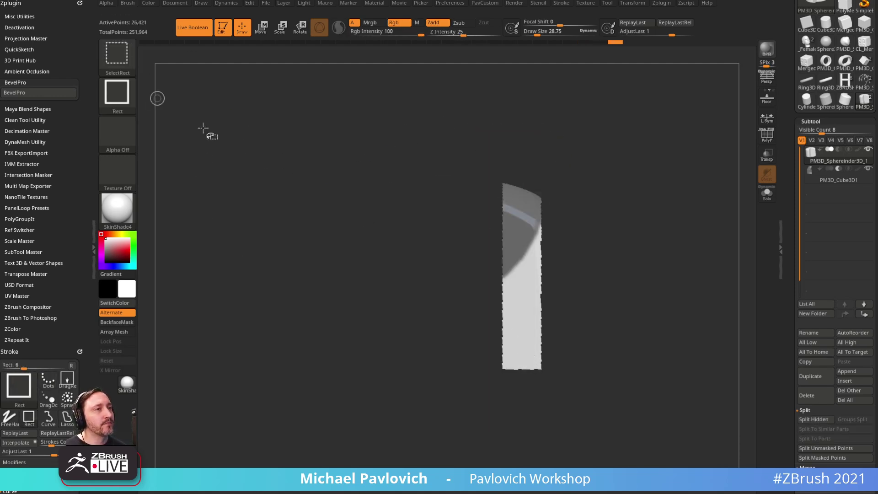
- Show the whole cylinder again without its mask and adjust the brush draw size
ctrl+shift+click(637, 161)
mouse_move(617, 109)
ctrl+mouse_down()
mouse_move(642, 187)
mouse_move(627, 188)
mouse_move(620, 177)
ctrl+mouse_up()
key(s)
click(618, 186)
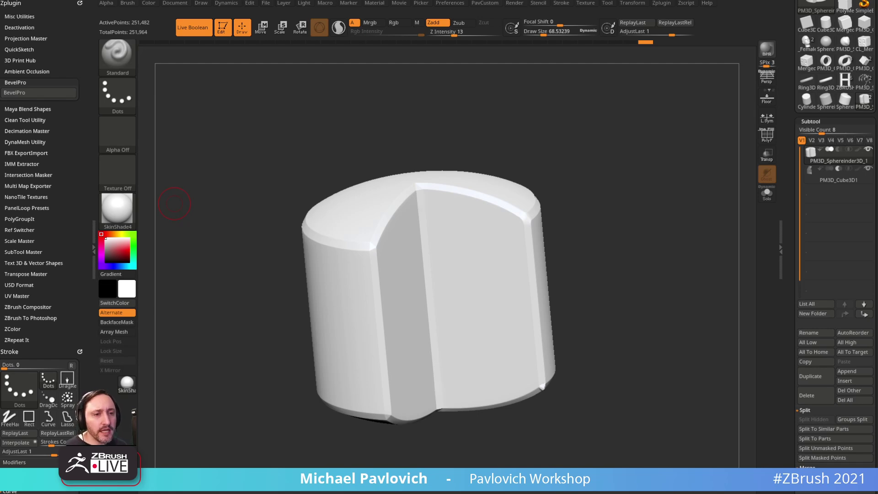
- Set the active colour to dark red and enable polypaint on the notched cylinder subtool
drag(657, 163, 767, 145)
click(766, 135)
click(767, 143)
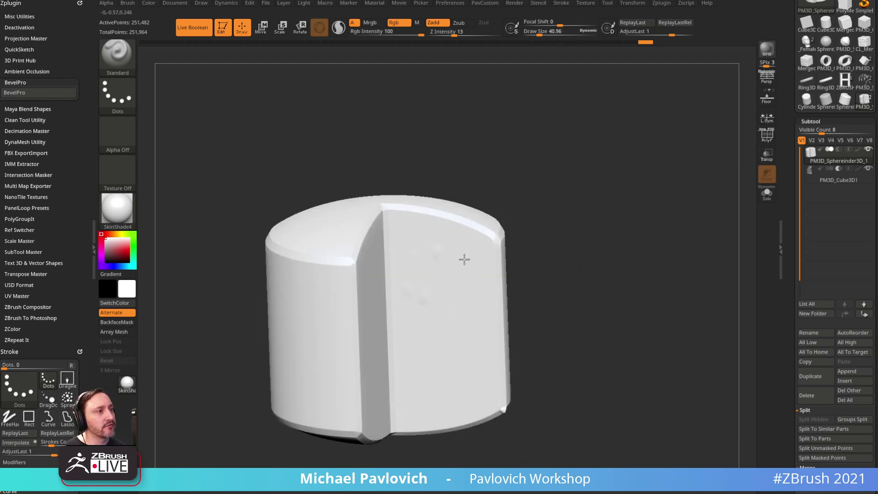
click(129, 254)
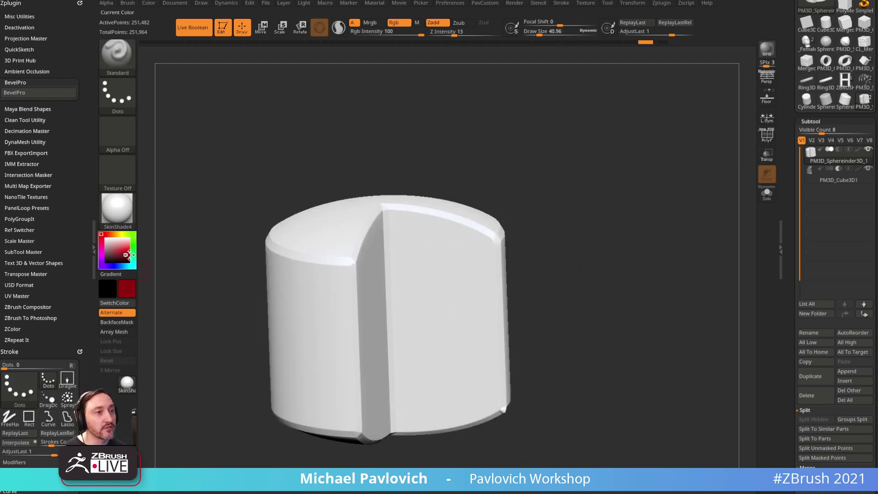
mouse_move(664, 202)
mouse_down()
mouse_move(665, 210)
mouse_move(666, 200)
mouse_move(702, 218)
mouse_up()
click(859, 150)
- Paint dark red squiggles across both walls of the cylinder's notch with the Standard brush
mouse_move(474, 263)
mouse_down()
mouse_move(465, 302)
mouse_move(386, 288)
mouse_move(339, 318)
mouse_up()
mouse_move(627, 226)
mouse_down()
mouse_move(580, 215)
mouse_move(631, 219)
mouse_move(565, 306)
mouse_up()
drag(571, 272, 586, 300)
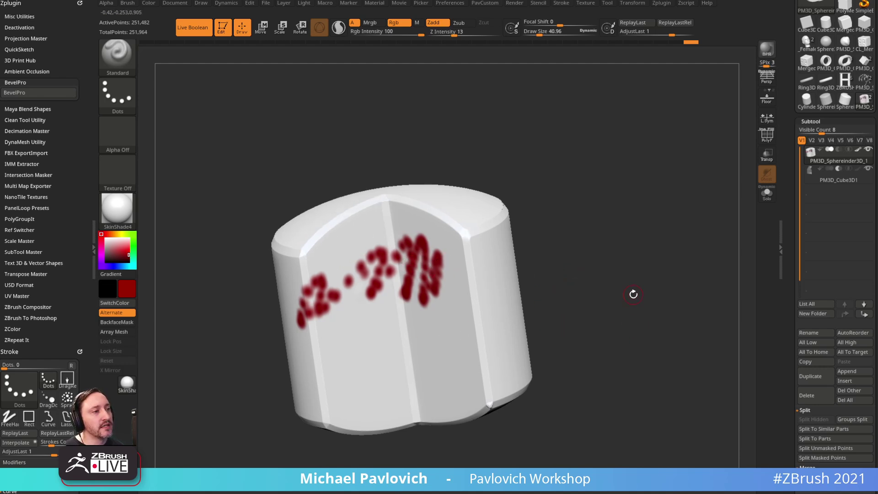
drag(591, 179, 587, 164)
mouse_move(436, 239)
mouse_down()
mouse_move(447, 315)
mouse_move(417, 357)
mouse_move(347, 339)
mouse_move(329, 283)
mouse_move(372, 247)
mouse_move(396, 256)
mouse_up()
drag(617, 213, 622, 236)
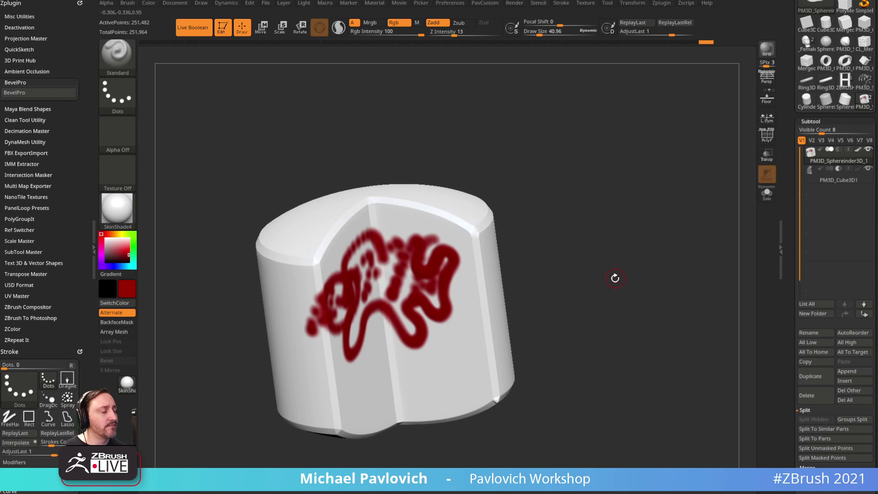
- Retopologize the painted cylinder with ZRemesher, using a Target Polygons Count of 5 and an AdaptiveSize of 0
key(2)
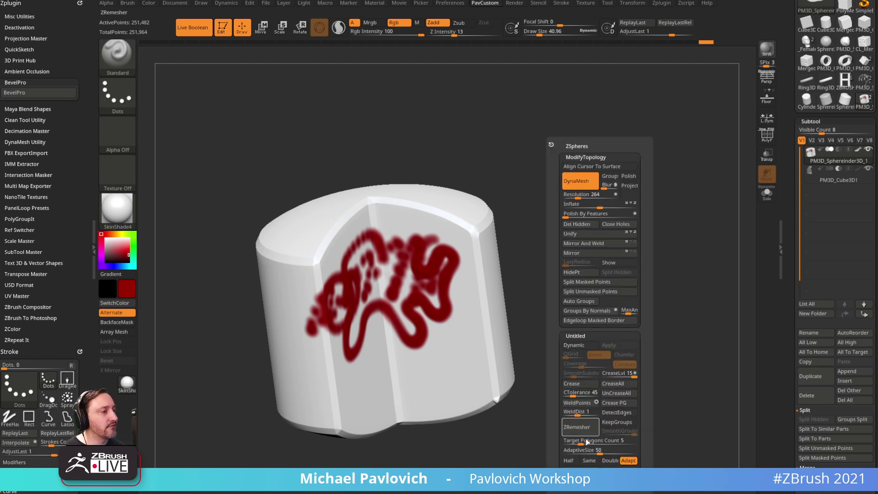
click(583, 449)
click(583, 443)
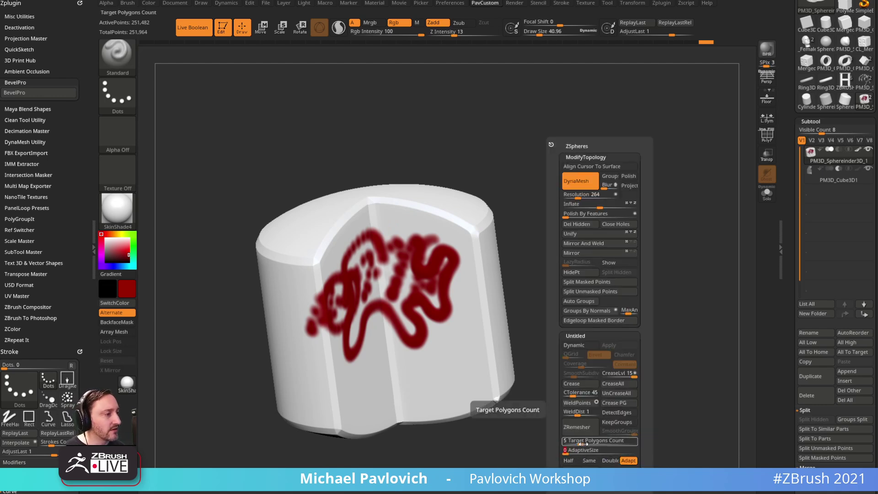
click(583, 448)
click(590, 431)
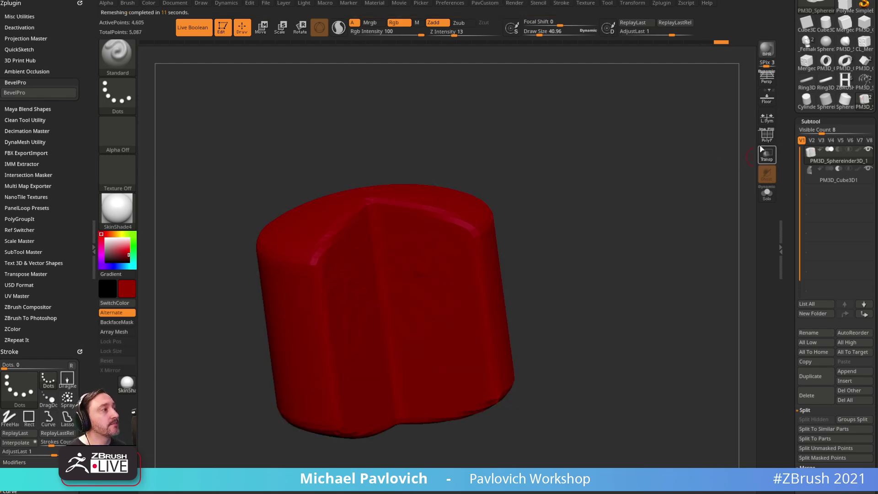
key(shift+f)
key(shift+f)
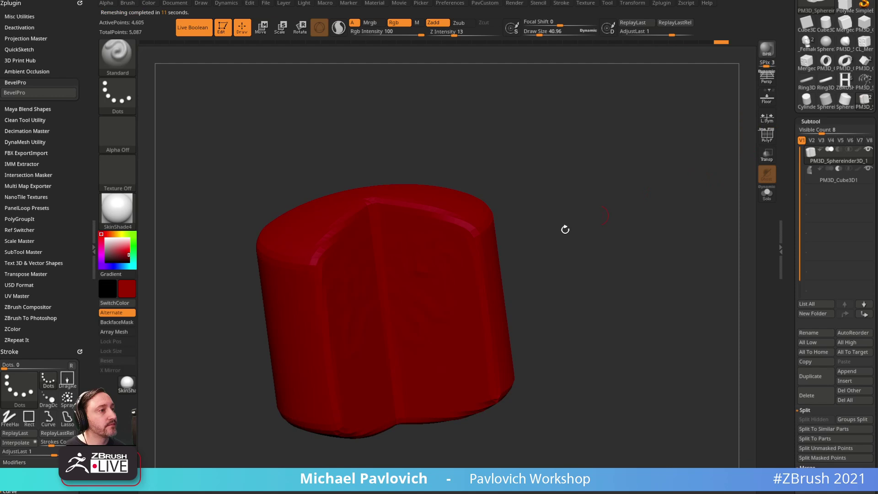
- Unwrap the remeshed cylinder in UV Master with Polygroups enabled and set the active colour to white
click(27, 296)
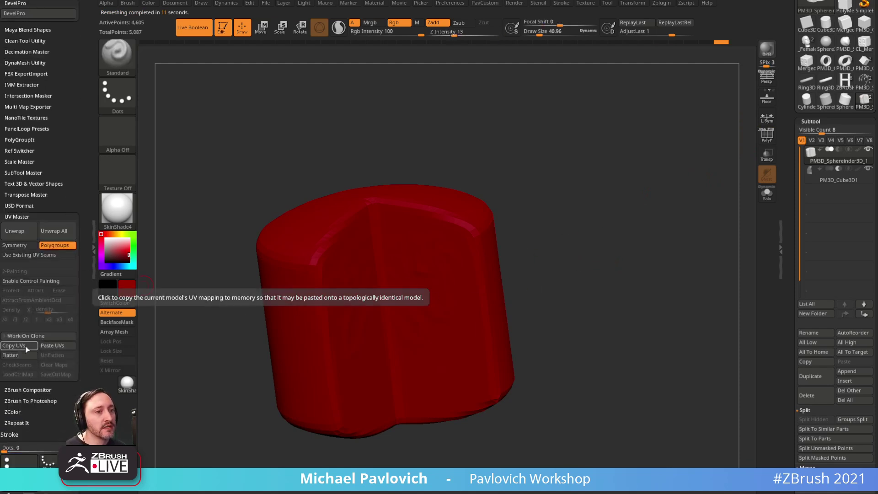
click(25, 231)
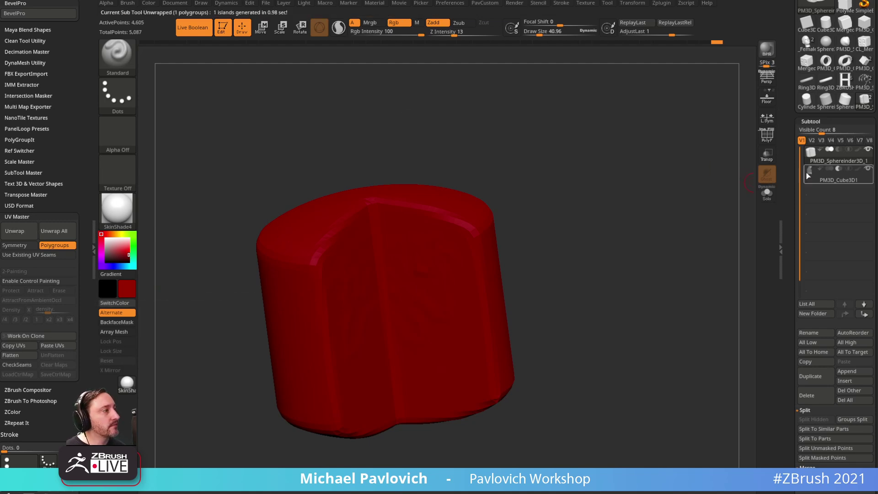
click(708, 42)
drag(707, 43, 682, 43)
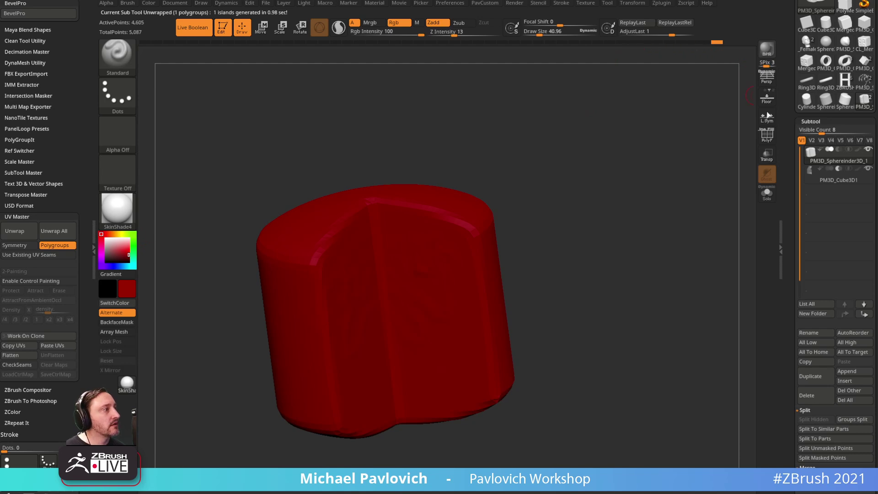
click(105, 238)
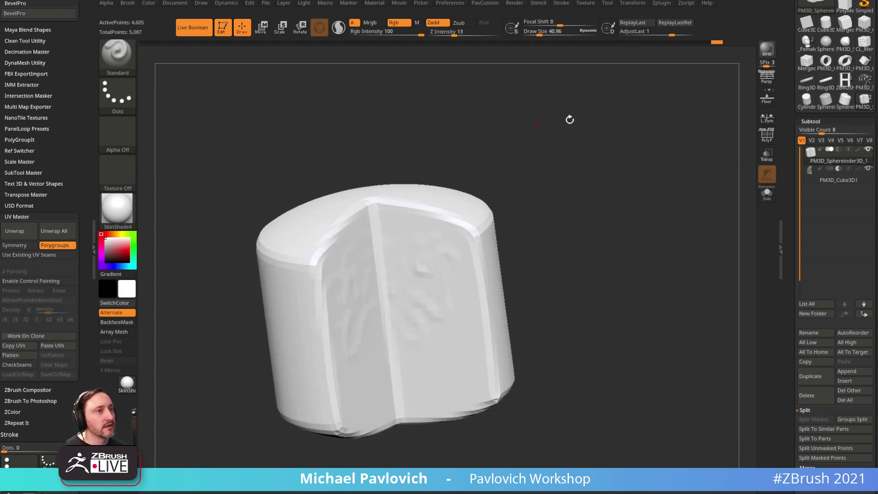
- Mark the painted high-resolution state in the undo history as the projection source for the remeshed cylinder
drag(528, 127, 665, 94)
mouse_move(623, 50)
mouse_down()
mouse_move(486, 55)
mouse_move(717, 42)
mouse_up()
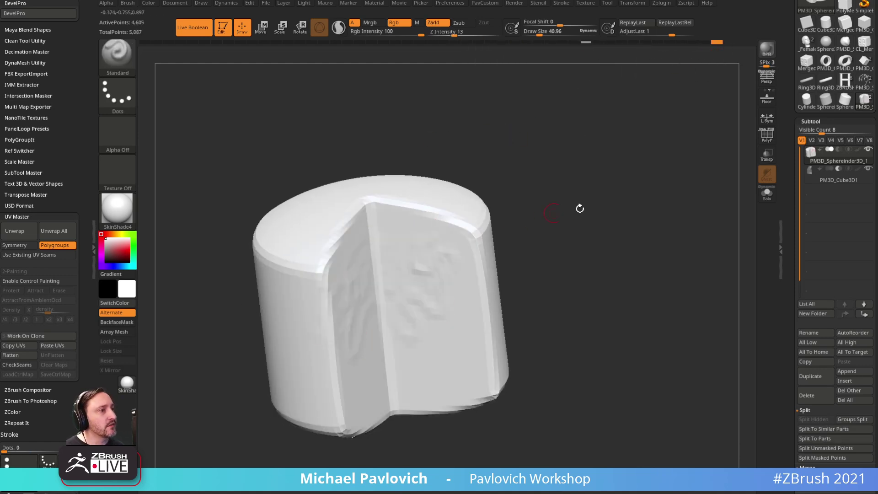
drag(559, 210, 612, 204)
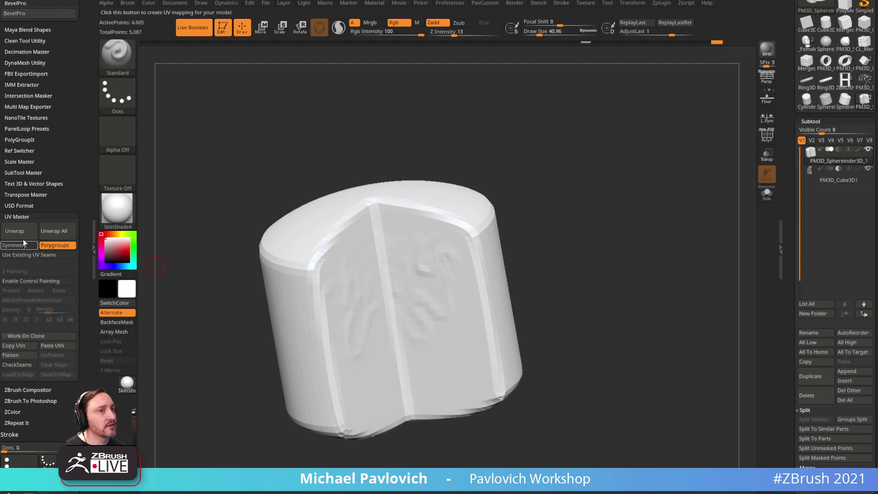
- Flatten the cylinder's UVs to inspect the unwrapped layout and unflatten the model
click(19, 355)
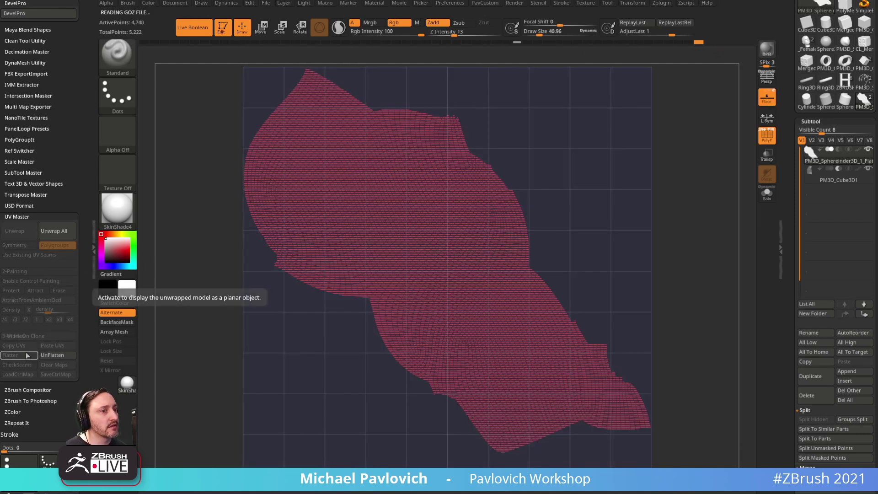
click(50, 355)
drag(644, 182, 641, 192)
- Subdivide the unwrapped cylinder three times, projecting the history detail and polypaint onto it after each division
key(ctrl+d)
key(3)
click(639, 427)
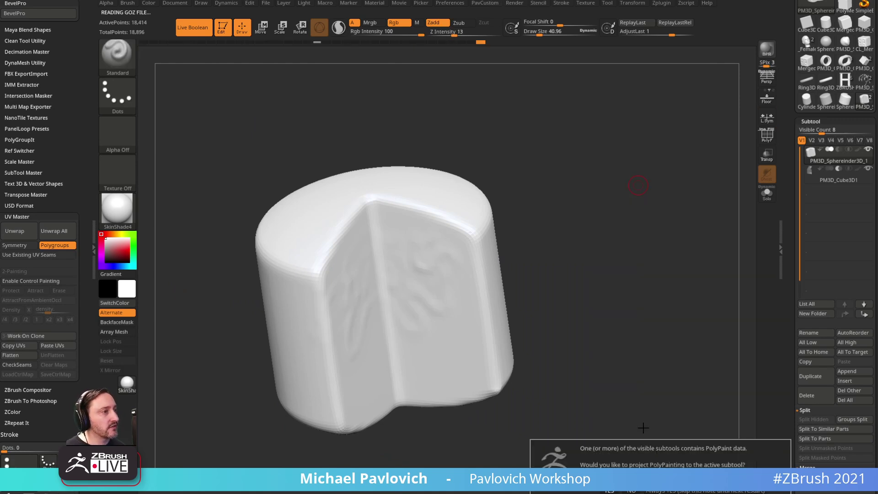
click(609, 490)
key(ctrl+d)
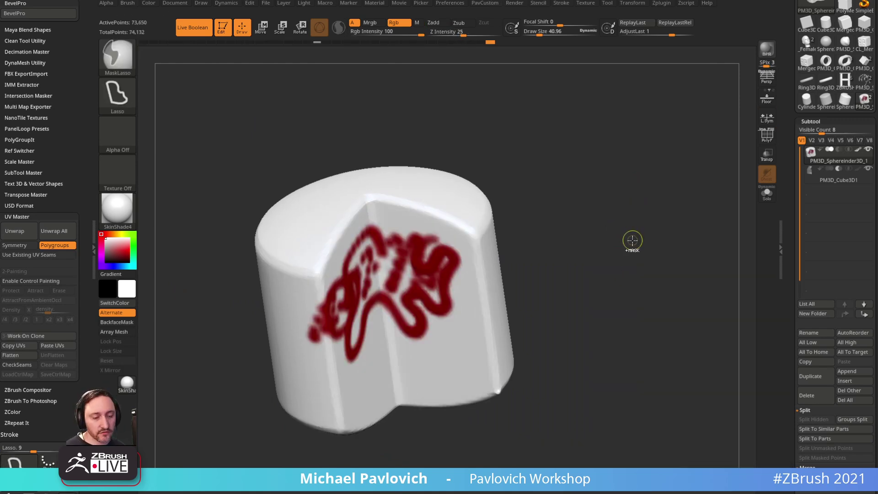
key(3)
key(ctrl+d)
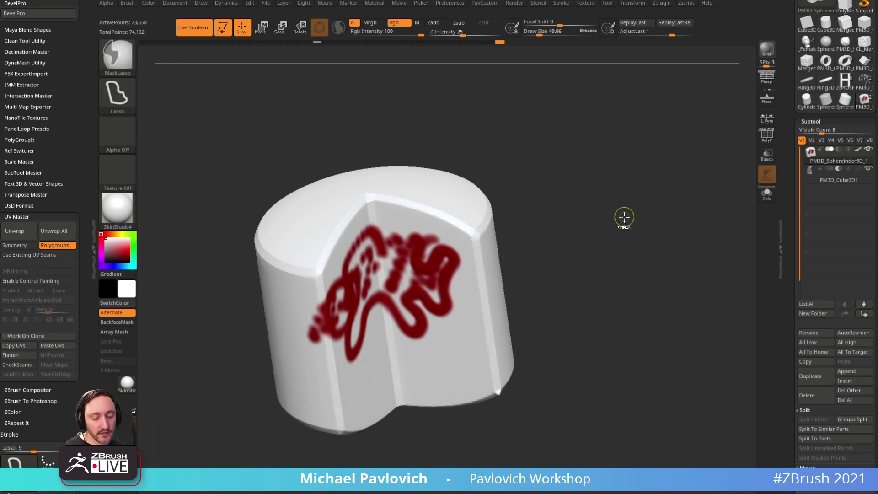
key(3)
- Face the painted cylinder's notch straight on and show its UV map size settings
mouse_move(550, 211)
mouse_down()
mouse_move(635, 161)
mouse_move(487, 248)
mouse_up()
drag(780, 247, 780, 4)
drag(790, 428, 790, 264)
shift+click(808, 281)
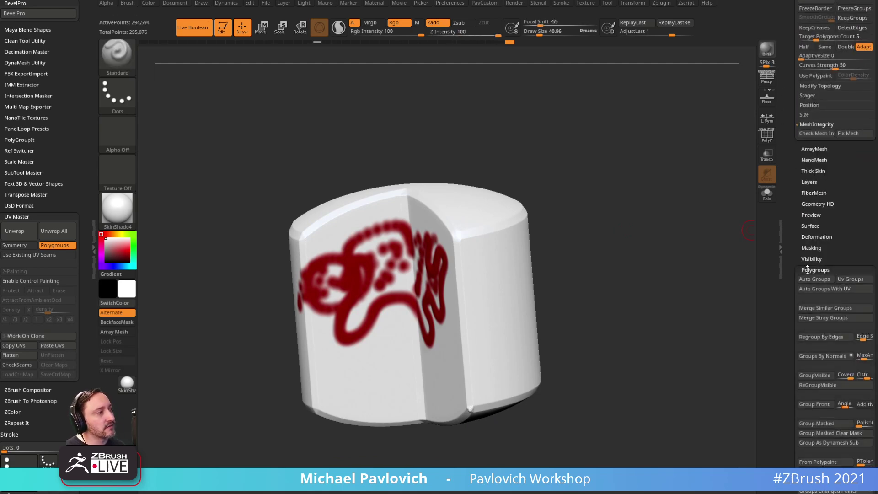
shift+click(809, 270)
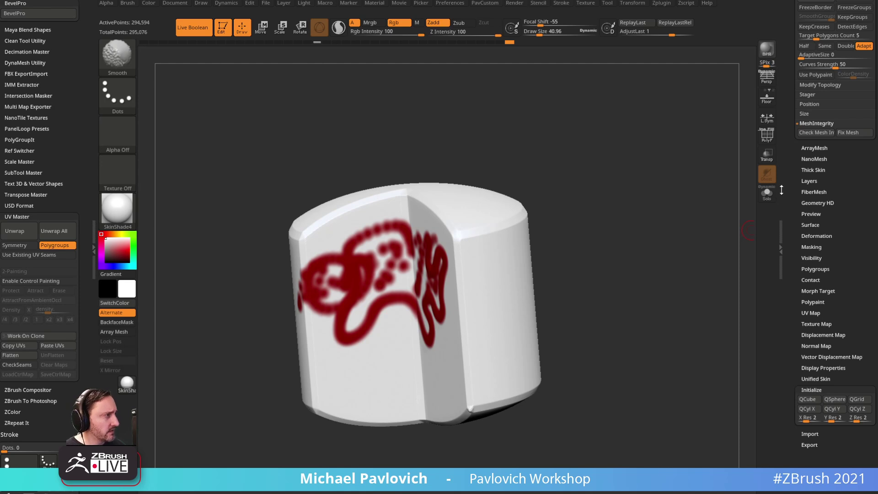
shift+drag(687, 215, 717, 212)
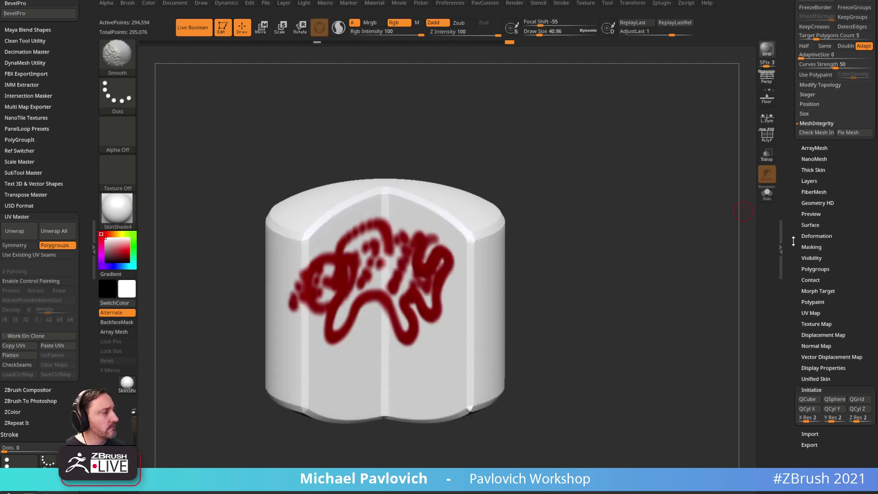
drag(793, 284, 793, 245)
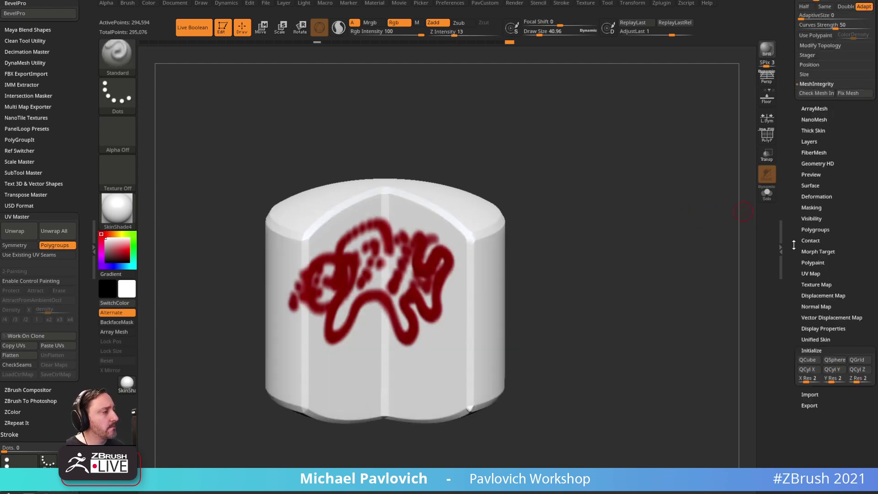
click(811, 273)
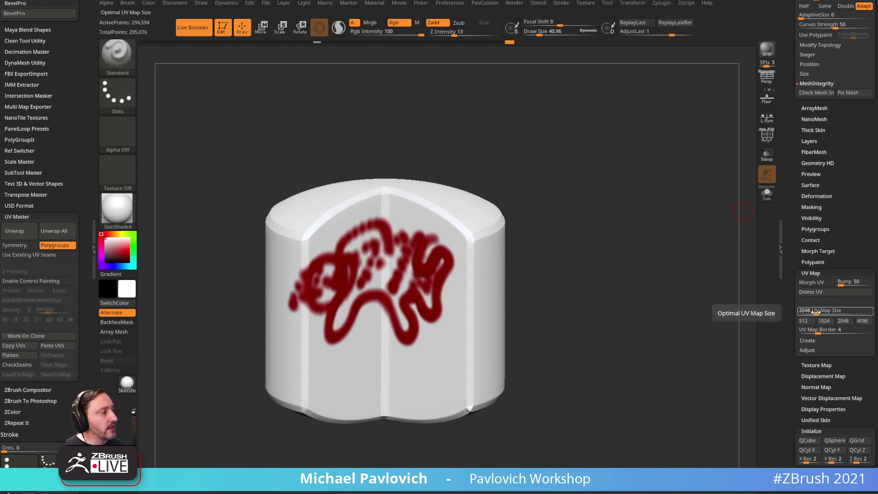
- Generate a new 2048 texture map for the cylinder from its polypaint and preview the result
drag(796, 357, 796, 284)
click(807, 293)
drag(793, 324, 793, 274)
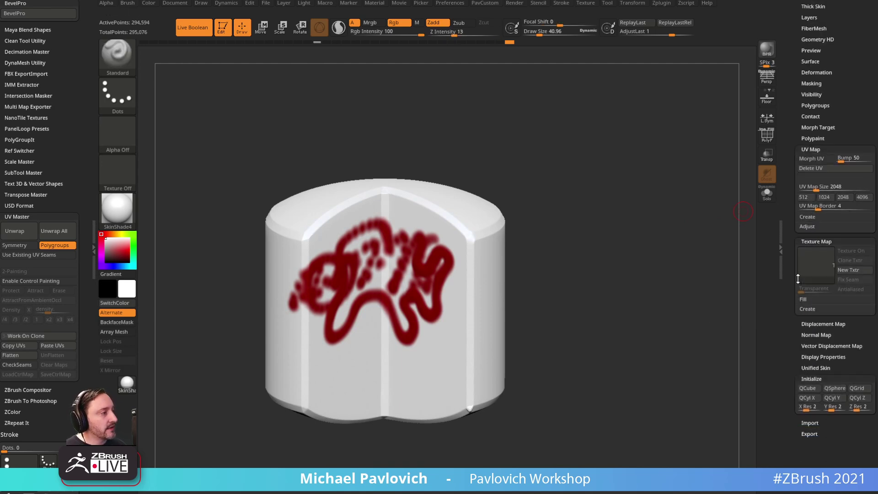
click(807, 308)
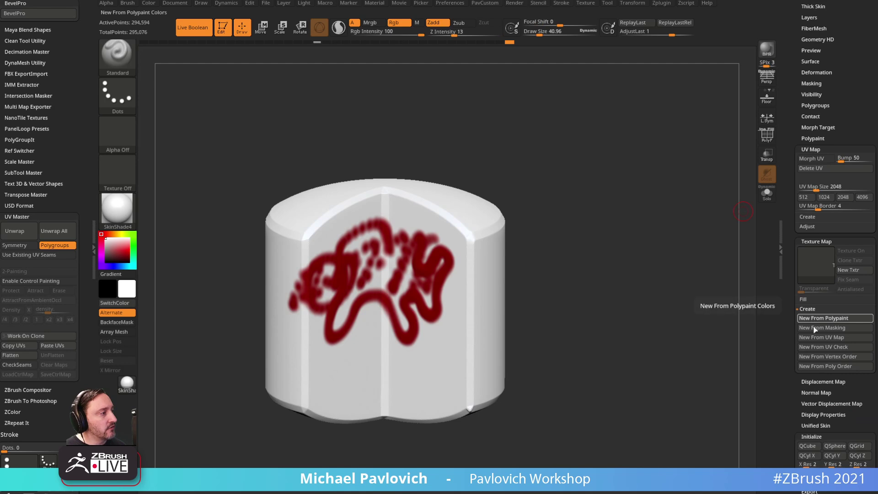
click(816, 320)
mouse_move(816, 273)
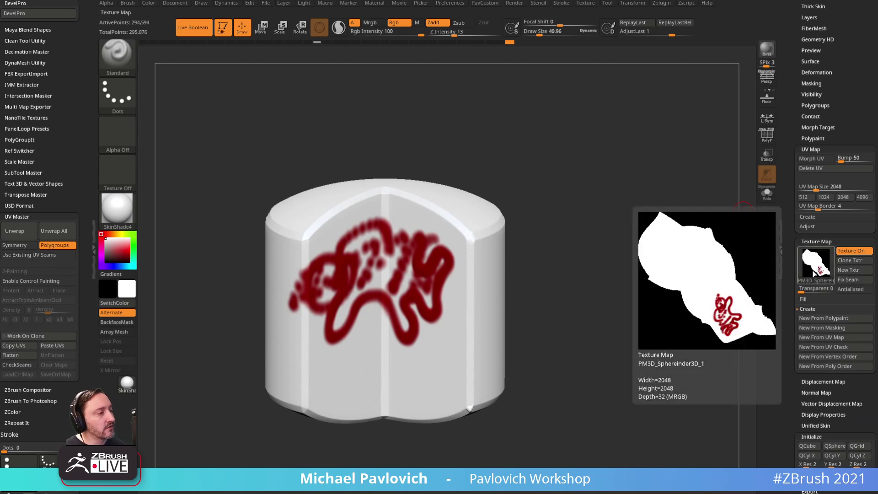
- Clone the generated texture map into the texture library and bring up its flip and export options
click(851, 263)
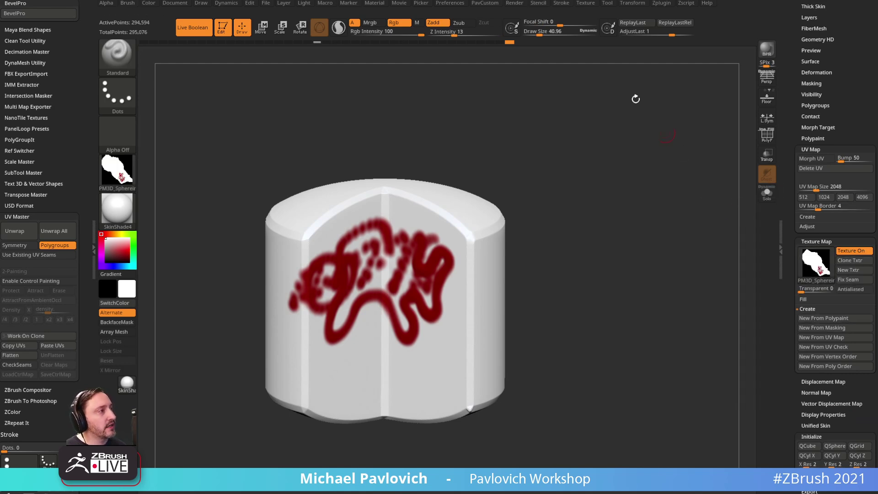
click(587, 4)
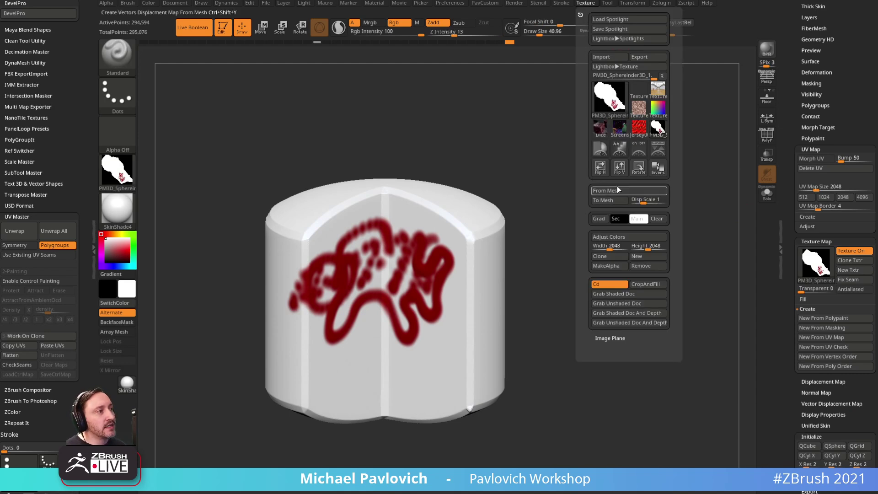
click(620, 171)
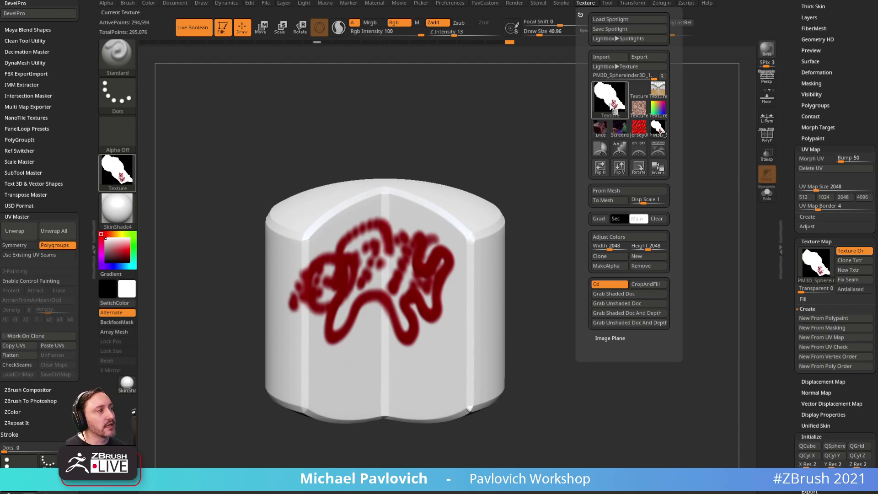
- Drop the cylinder to its lowest subdivision level and return it to level 4 to compare the shapes
right_drag(460, 210, 489, 183)
drag(799, 177, 806, 389)
click(802, 24)
drag(808, 24, 831, 24)
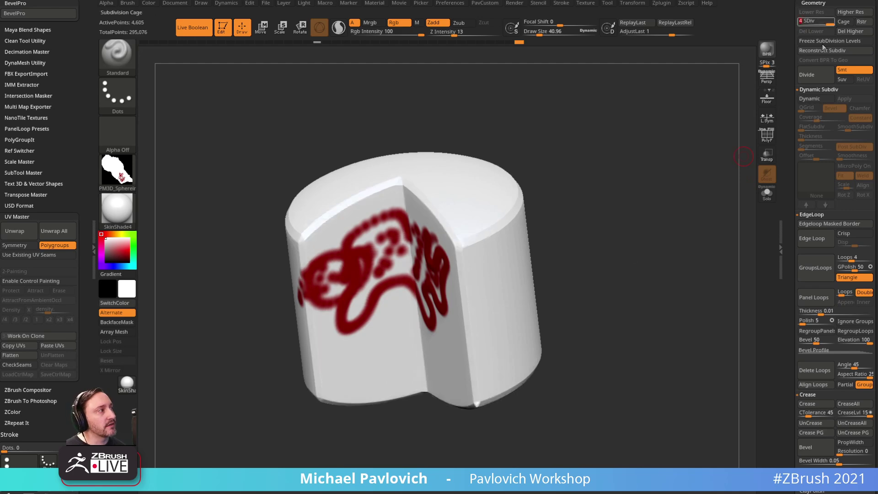
- Set the draw size to about 121 and bring up the list of available plugins
right_drag(711, 190, 640, 166)
key(s)
click(639, 173)
click(658, 3)
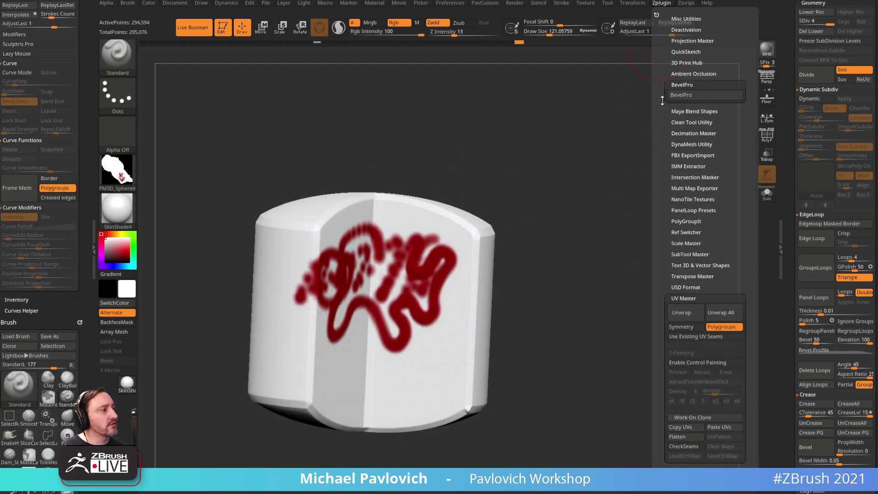
drag(666, 284, 666, 228)
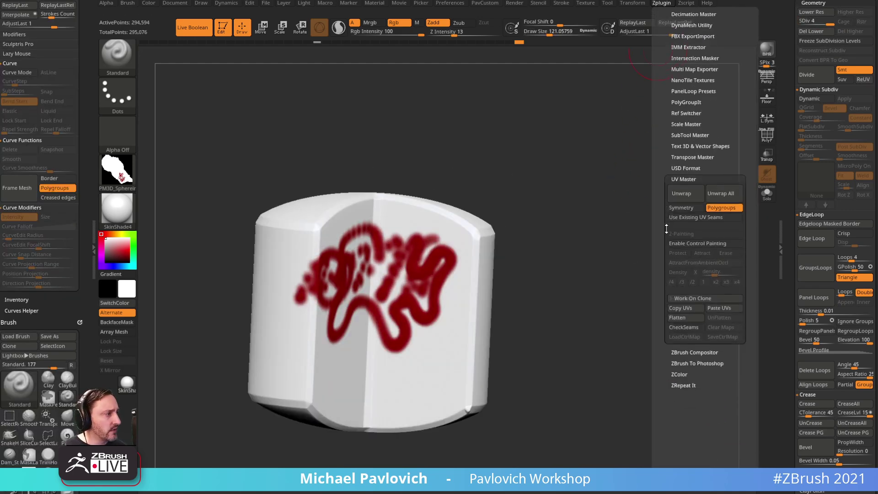
- Close the UV Master plugin and open the Multi Map Exporter with its export options expanded
shift+click(684, 180)
drag(667, 128, 667, 163)
shift+click(684, 118)
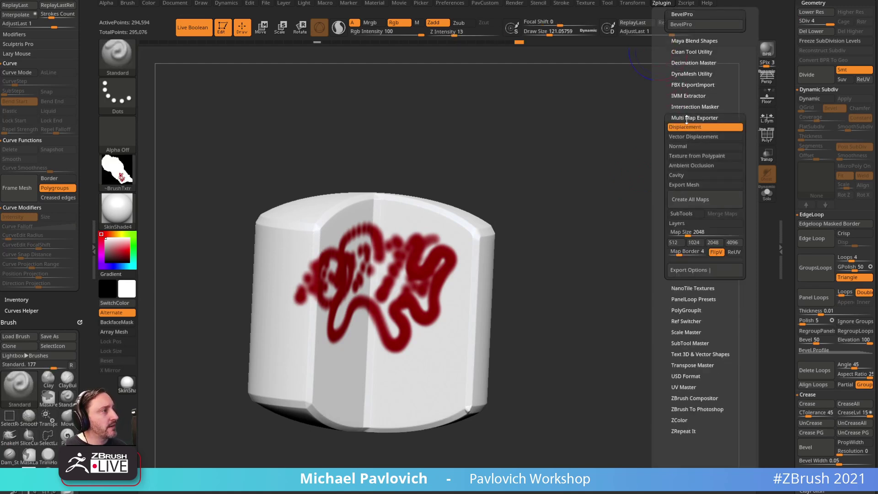
click(688, 271)
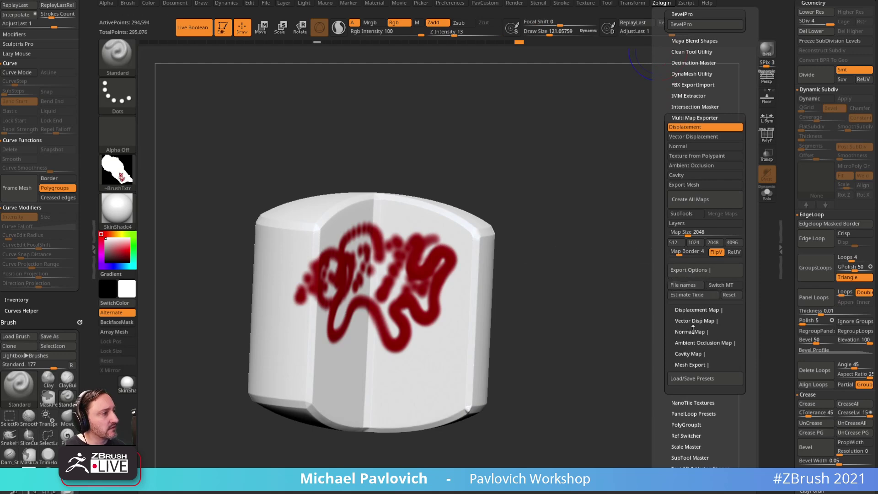
- Enable Vector Displacement, Normal, Texture from Polypaint, Ambient Occlusion and Cavity maps for export, leaving Export Mesh off
click(687, 137)
click(685, 145)
click(688, 166)
click(690, 157)
click(688, 176)
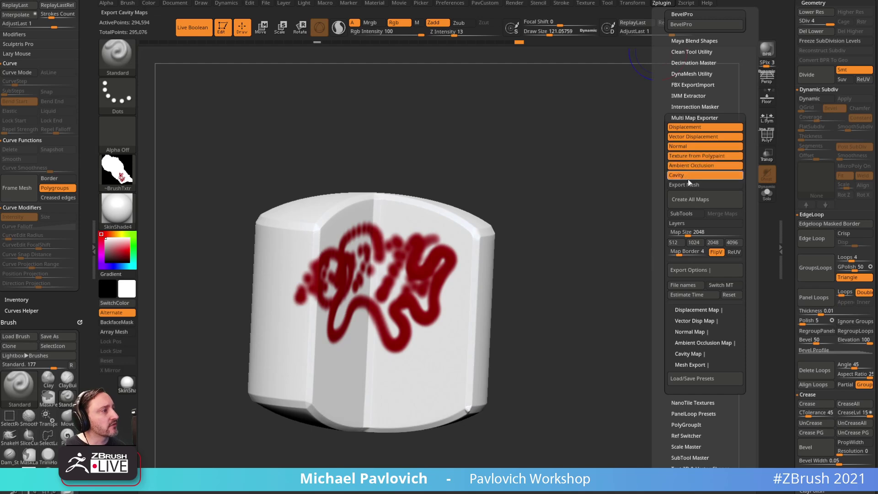
click(692, 185)
click(693, 187)
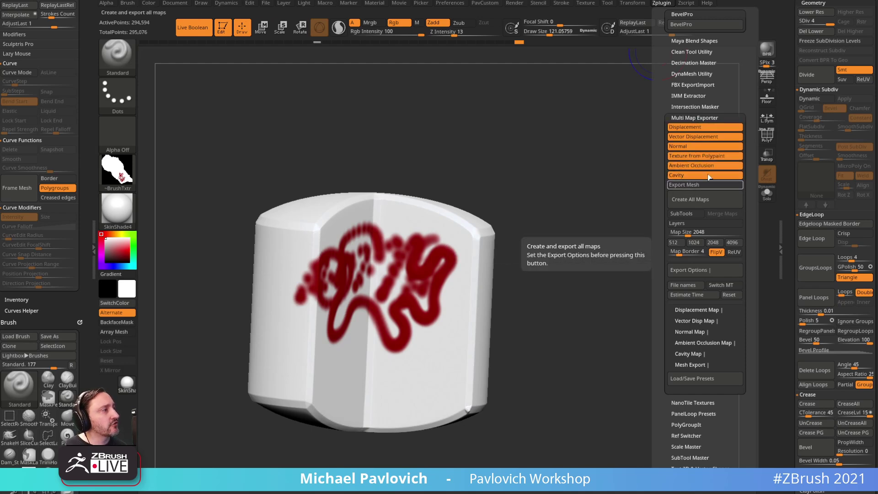
- Set the draw size to about 46 and close the Multi Map Exporter settings
key(s)
drag(589, 243, 580, 246)
mouse_move(594, 238)
alt+mouse_down()
mouse_move(629, 227)
mouse_move(615, 240)
alt+mouse_up()
key(s)
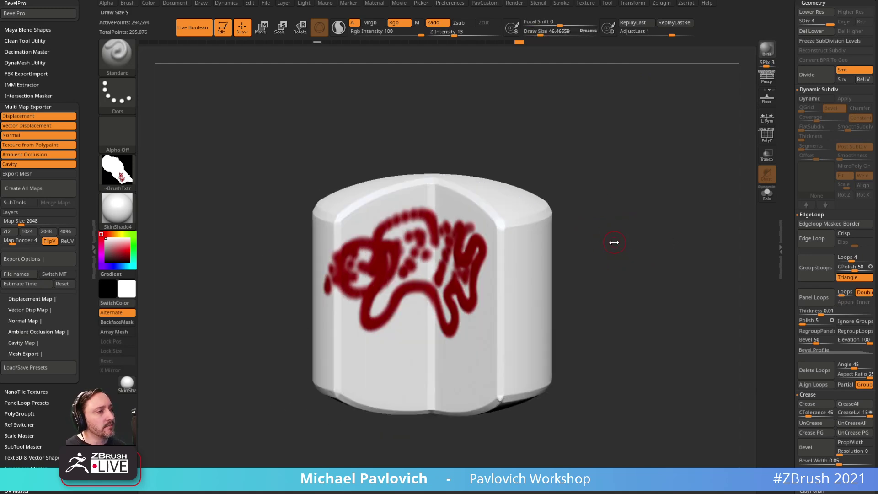
click(32, 107)
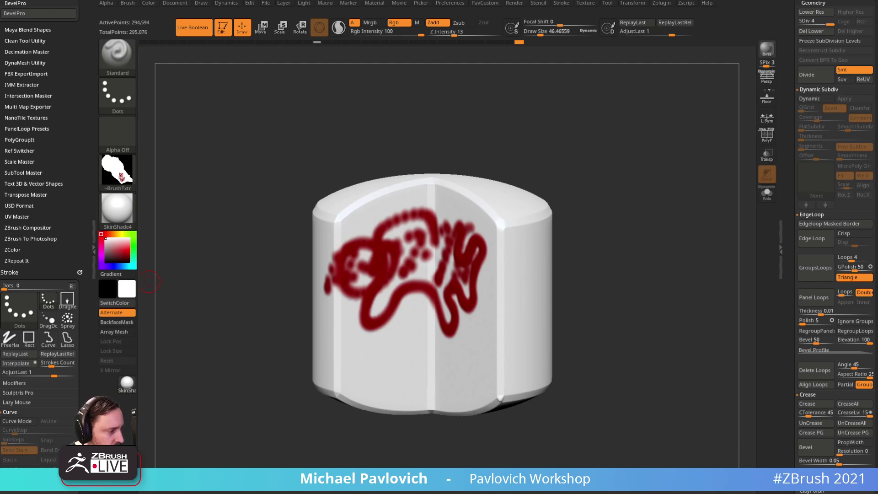
- Switch to the browser and examine the Art Nouveau Style Crescent and Nouveau Mandala images, returning to ZBrush when done
key(alt+Tab)
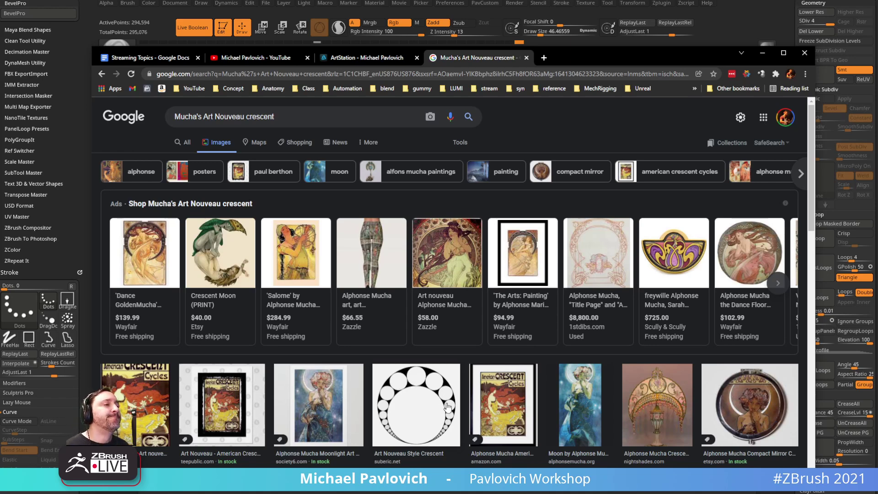
click(410, 443)
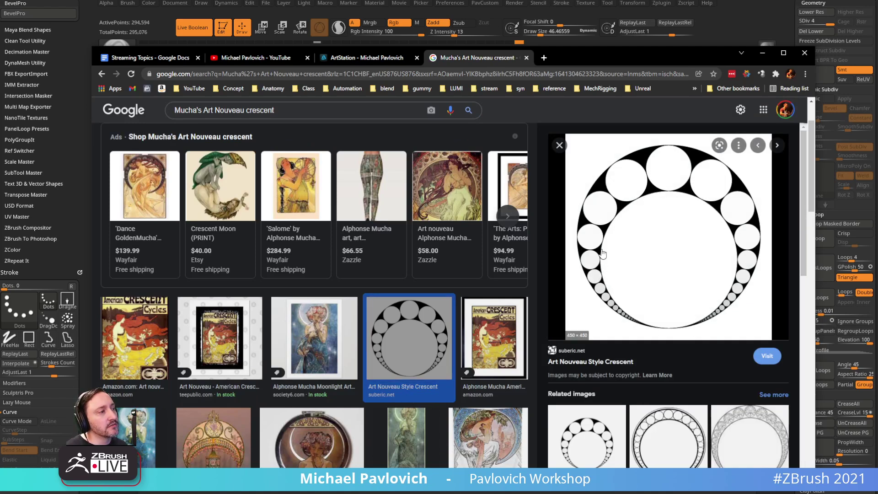
click(677, 414)
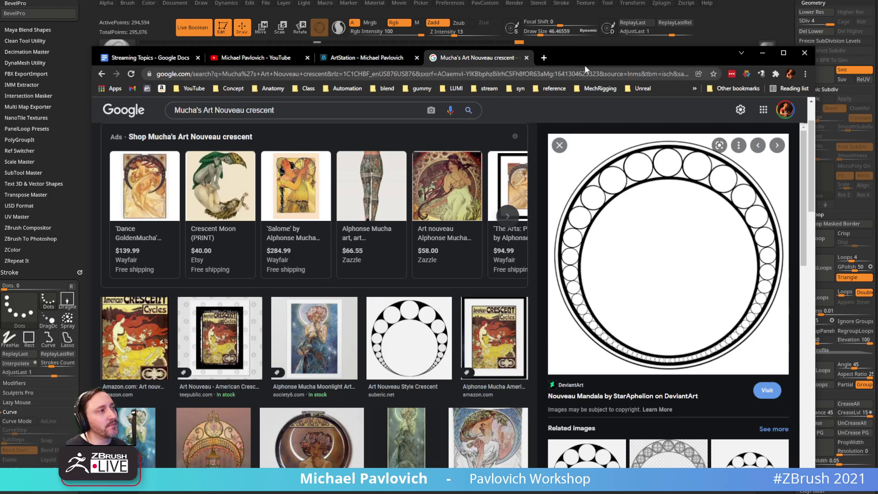
key(alt+Tab)
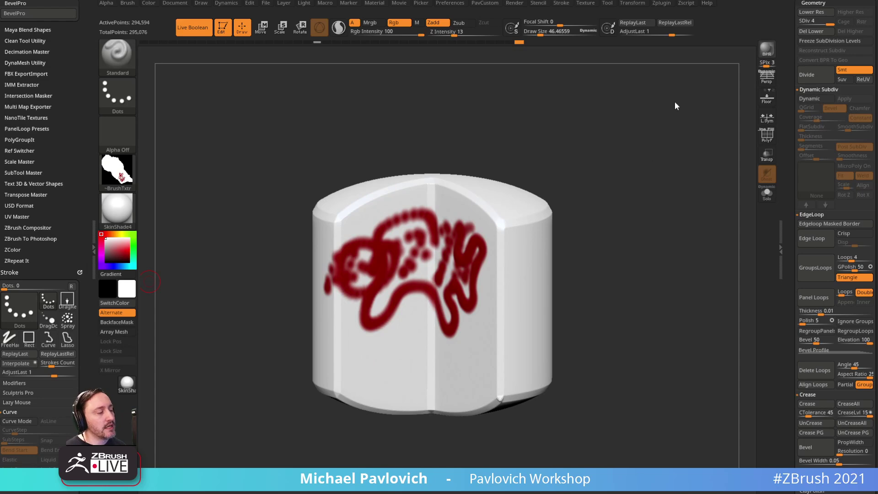
- Look through the available meshes and compare them with the Nouveau Mandala reference in the browser
scroll(798, 214, up, 10)
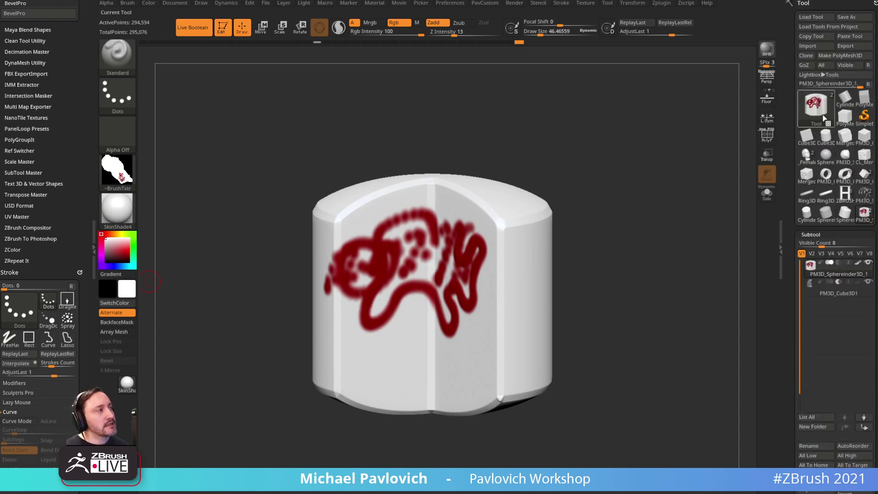
click(800, 111)
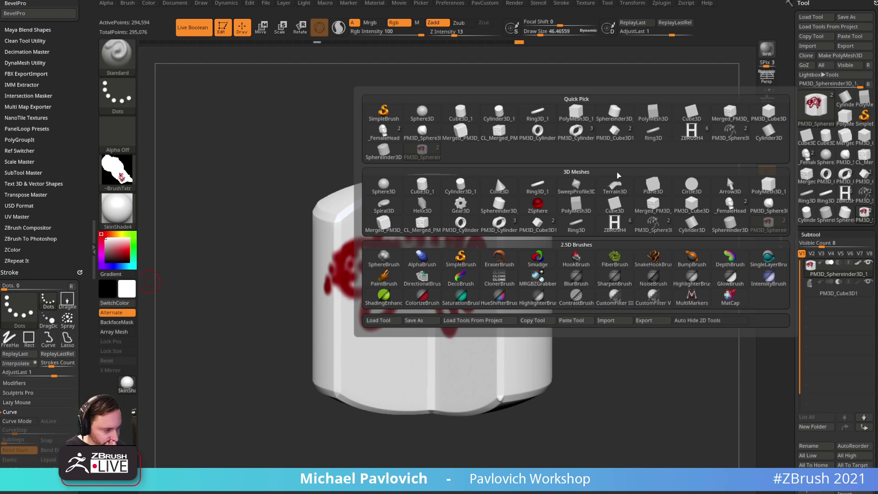
drag(560, 493, 463, 83)
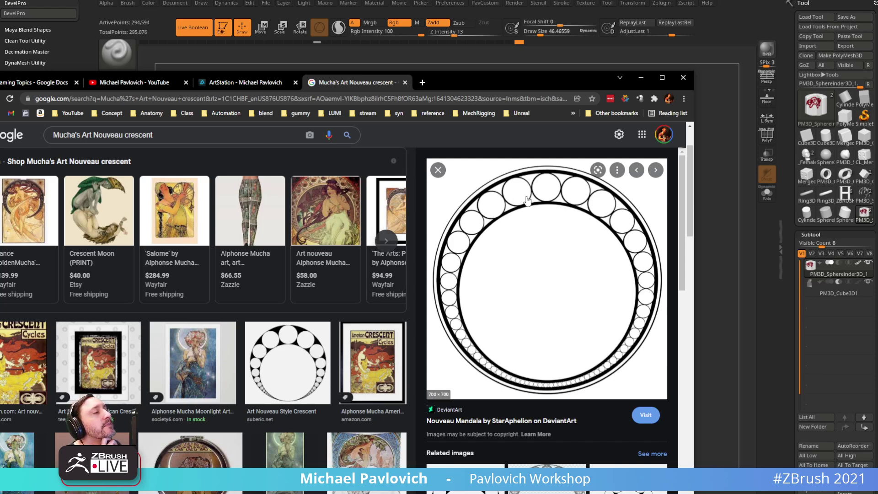
drag(506, 83, 460, 441)
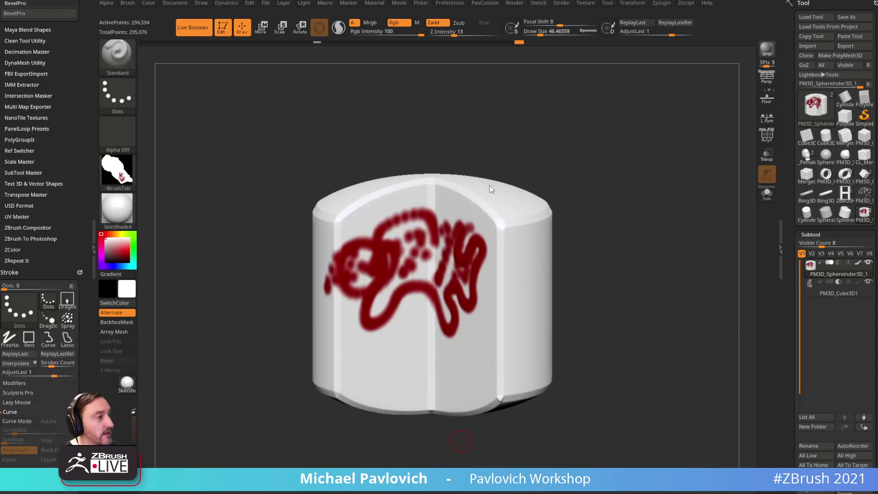
- Leave Edit mode, clear the canvas and try to select the Circle3D mesh
click(201, 30)
click(201, 29)
click(222, 29)
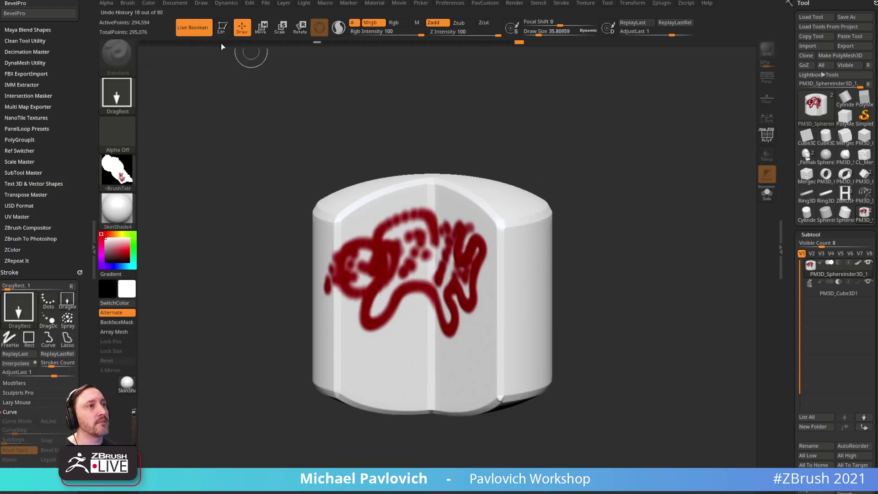
key(ctrl+n)
click(815, 105)
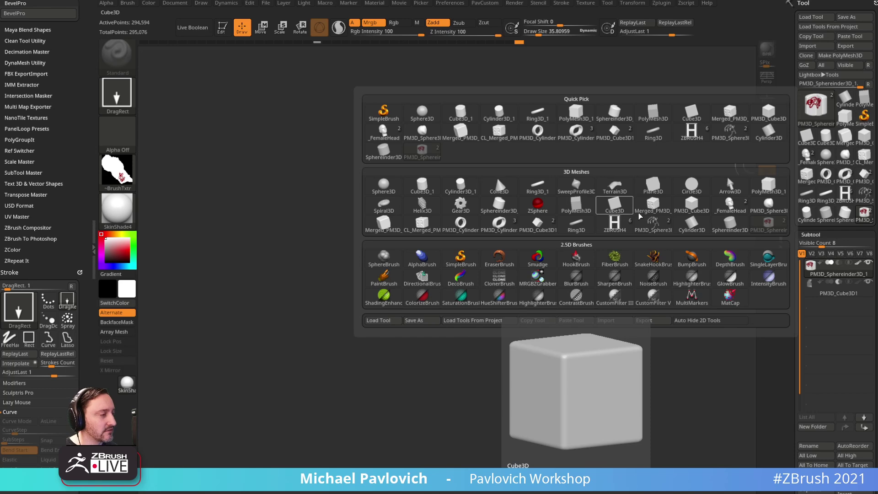
click(684, 192)
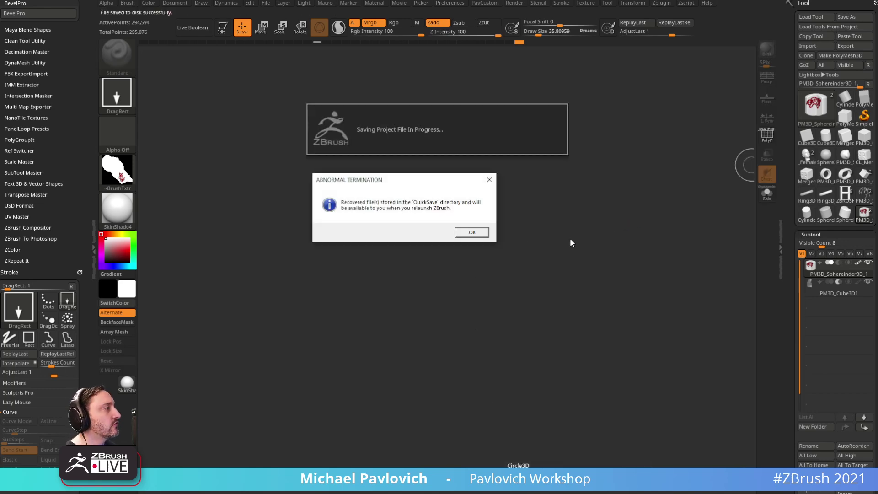
- Dismiss the abnormal termination notices and hide LightBox
click(460, 233)
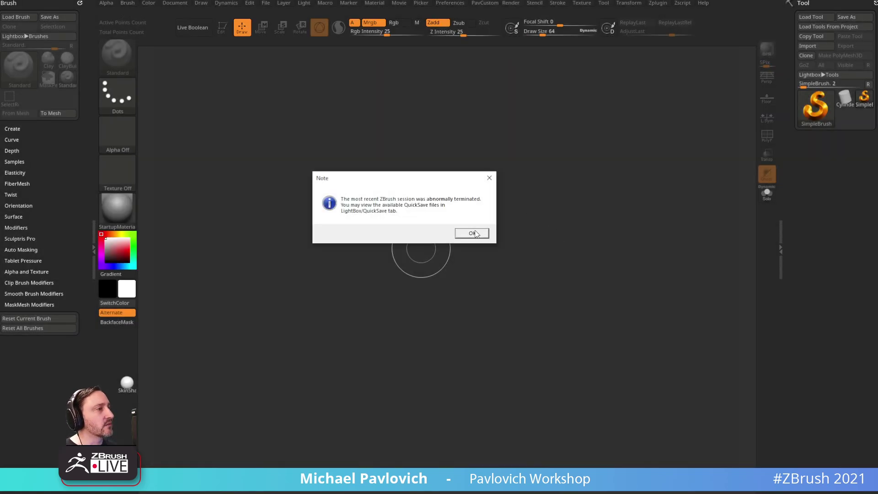
click(472, 233)
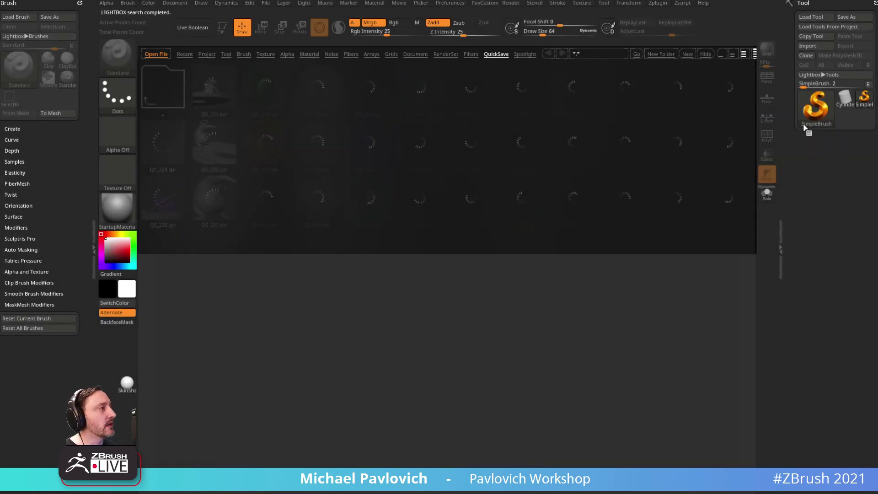
key(comma)
- Draw a Circle3D on the empty canvas and convert it to a PolyMesh3D
click(822, 120)
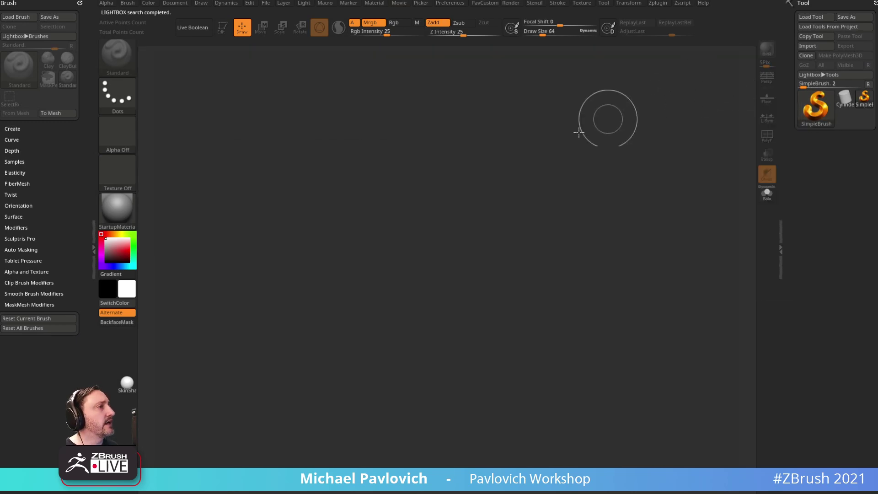
click(816, 107)
click(728, 148)
drag(440, 281, 431, 311)
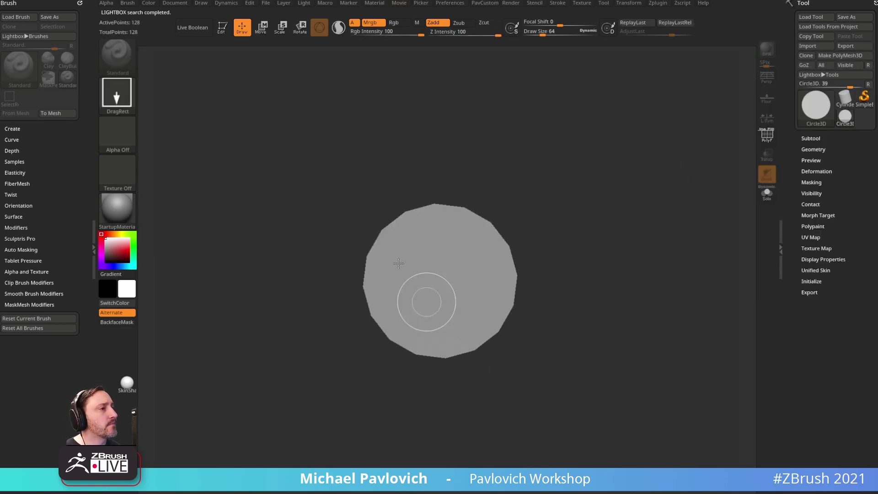
click(840, 56)
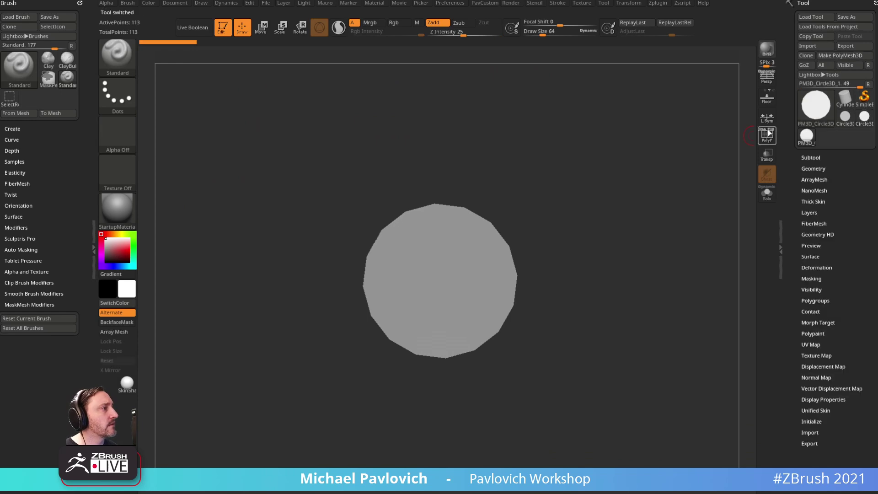
- Display the circle's polyframe, subdivide the mesh once and delete the lower subdivision level
click(767, 135)
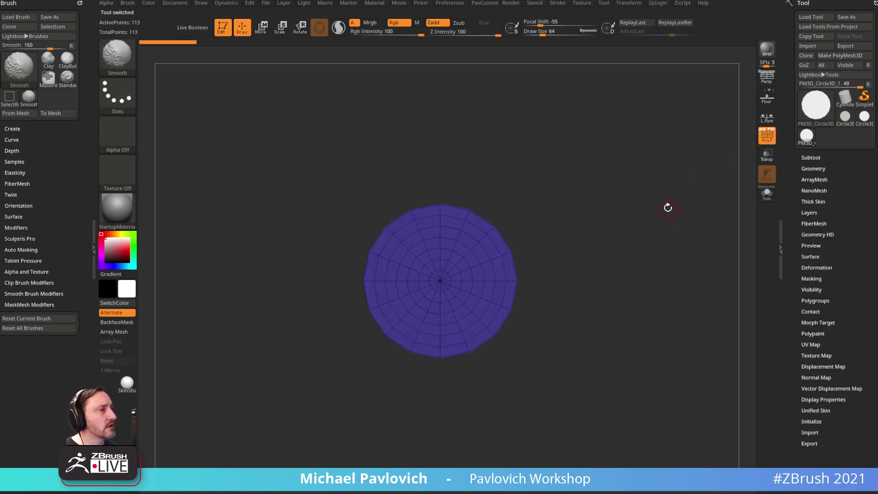
key(f)
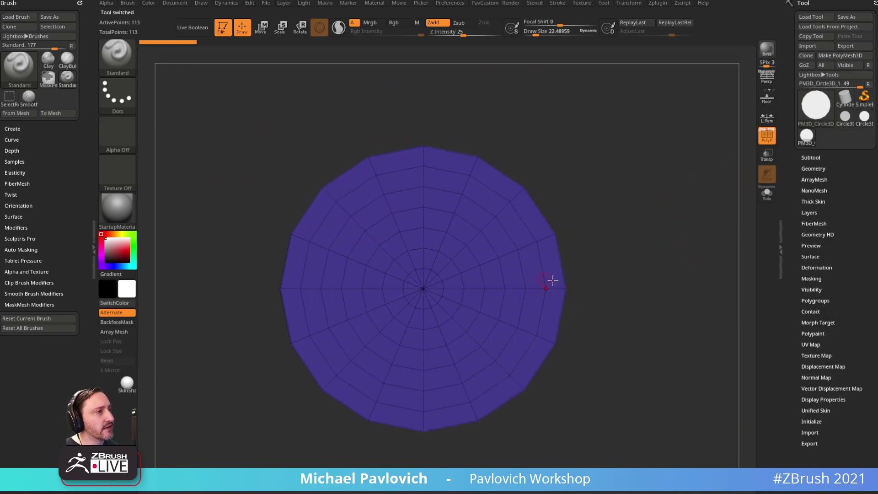
key(ctrl+d)
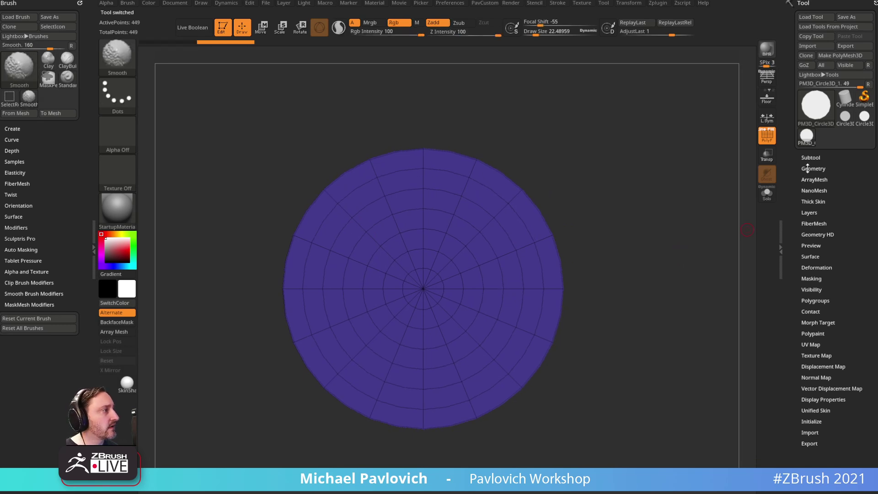
click(813, 168)
click(812, 196)
- Switch to the ZModeler brush with a draw size of about 36
key(s)
click(368, 197)
key(b)
key(z)
key(m)
- Delete the edge loop nearest the circle's rim using the ZModeler Insert edge action with Single EdgeLoop
key(space)
key(space)
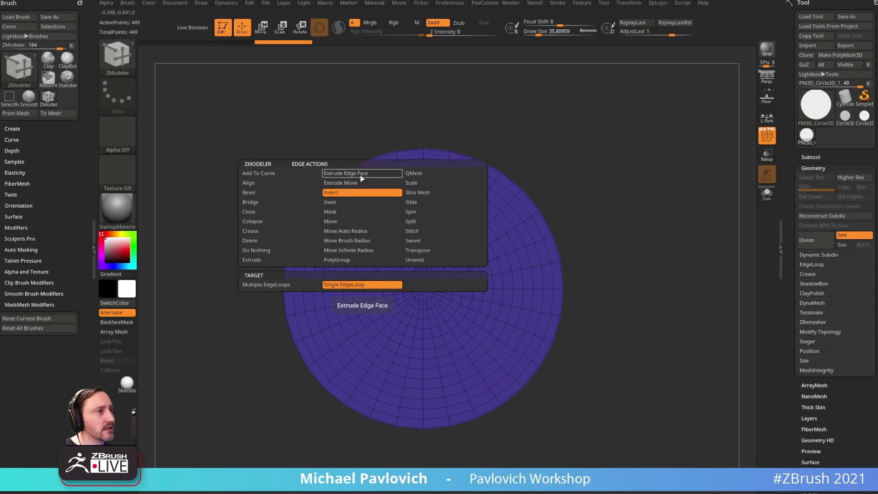
click(335, 195)
alt+click(360, 177)
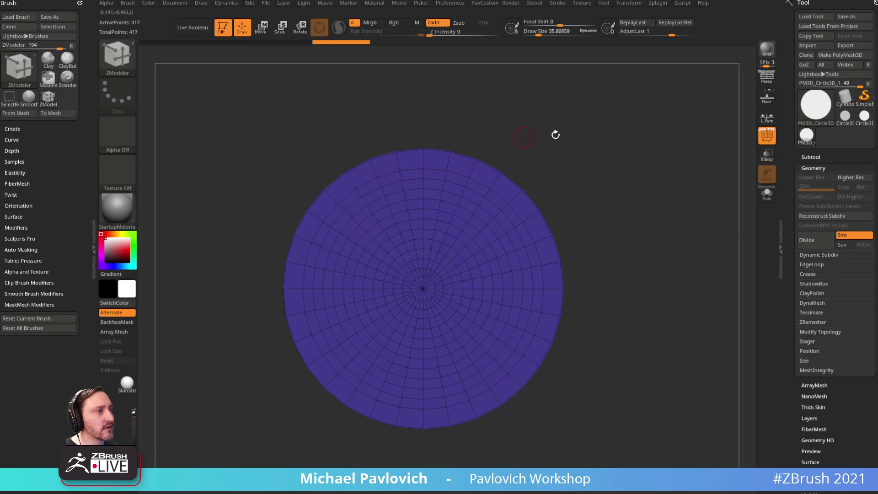
- Assign the circle's outermost ring of faces its own polygroup with the ZModeler PolyGroup edge action
alt+drag(544, 137, 519, 141)
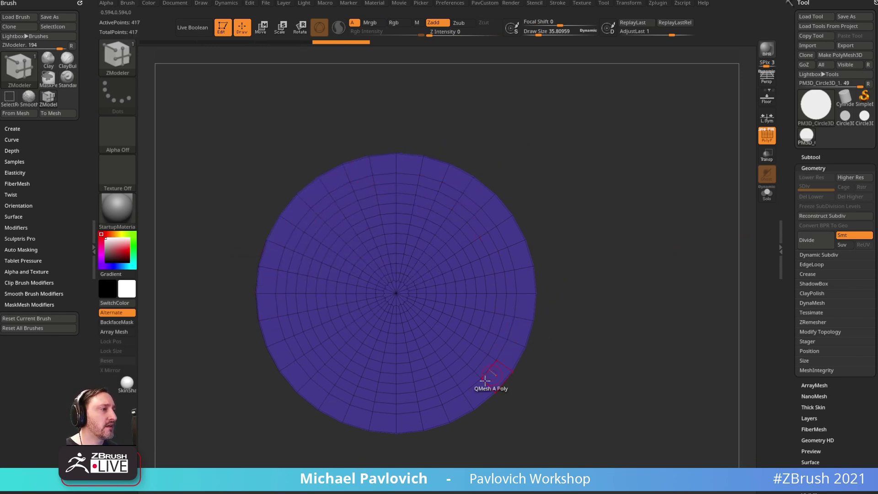
key(space)
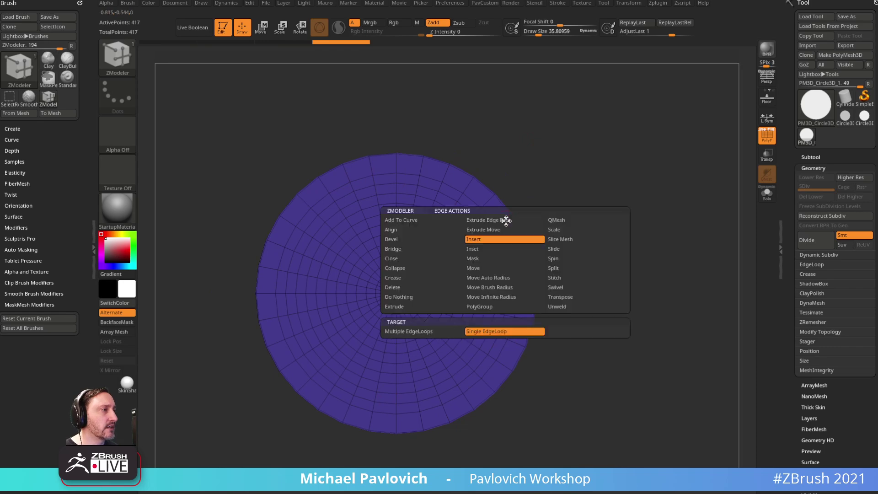
click(479, 307)
click(505, 223)
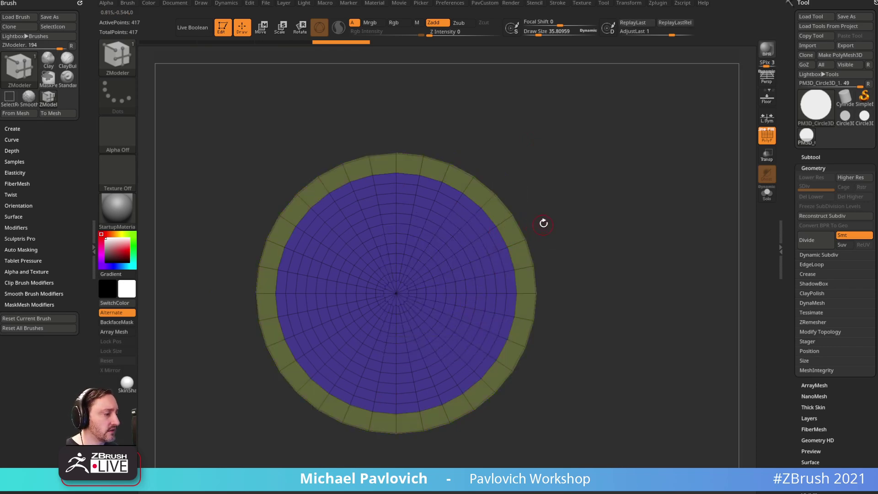
- Isolate the outer ring polygroup and delete the hidden inner faces of the circle
ctrl+shift+click(459, 198)
ctrl+shift+click(488, 179)
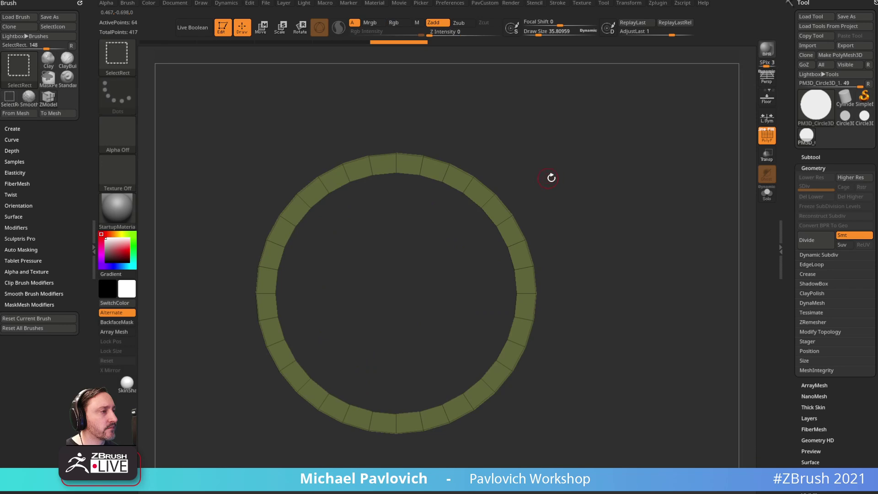
- Try to slide the ring's inner edge loop outward with the ZModeler Slide action targeting EdgeLoop Complete
key(space)
key(space)
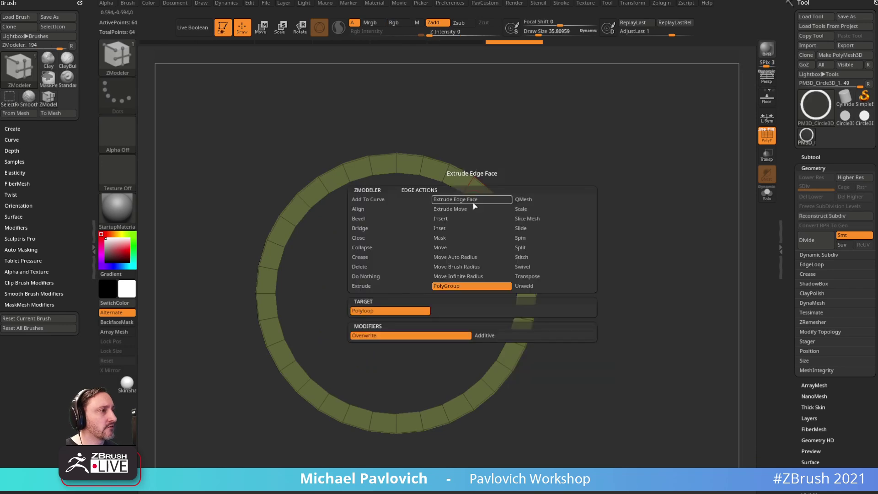
click(522, 228)
click(457, 311)
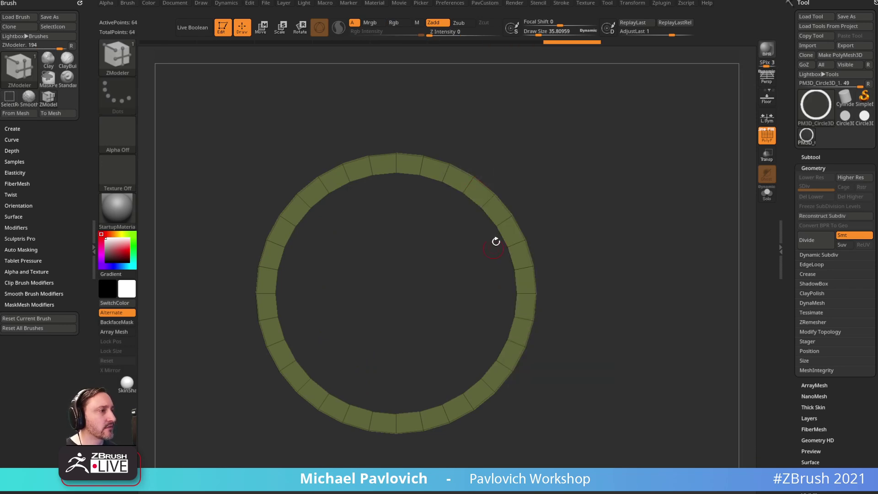
drag(491, 214, 514, 200)
- Mask the ring's outer rim with the ZModeler Mask edge action targeting EdgeLoop Complete
key(space)
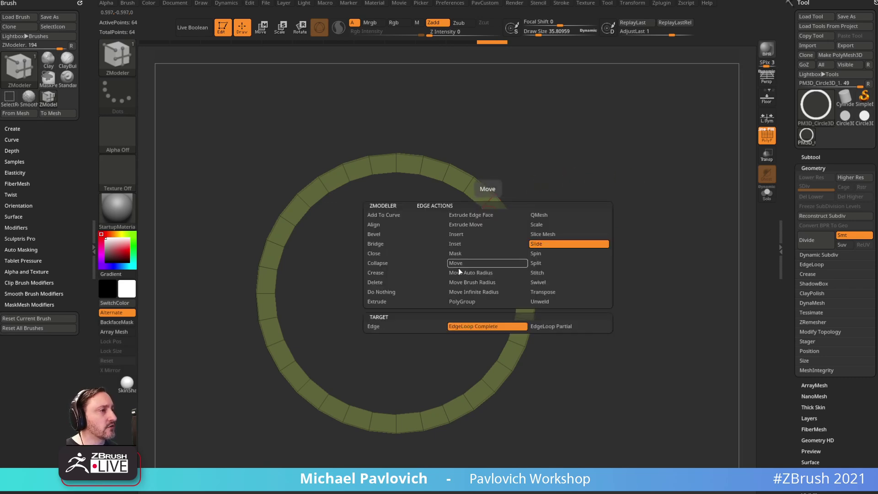
click(457, 253)
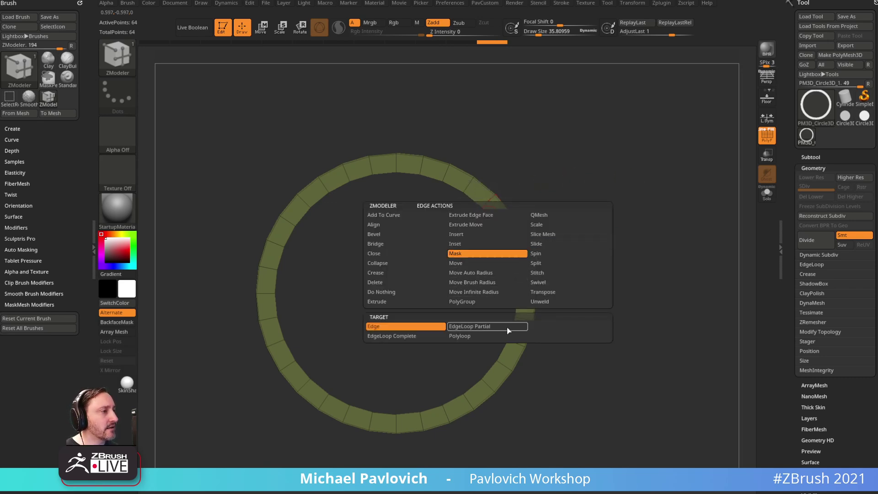
click(432, 336)
click(484, 235)
- Scale the unmasked inner edge loop smaller and move it down by 0.15 to form a crescent-shaped ring
key(w)
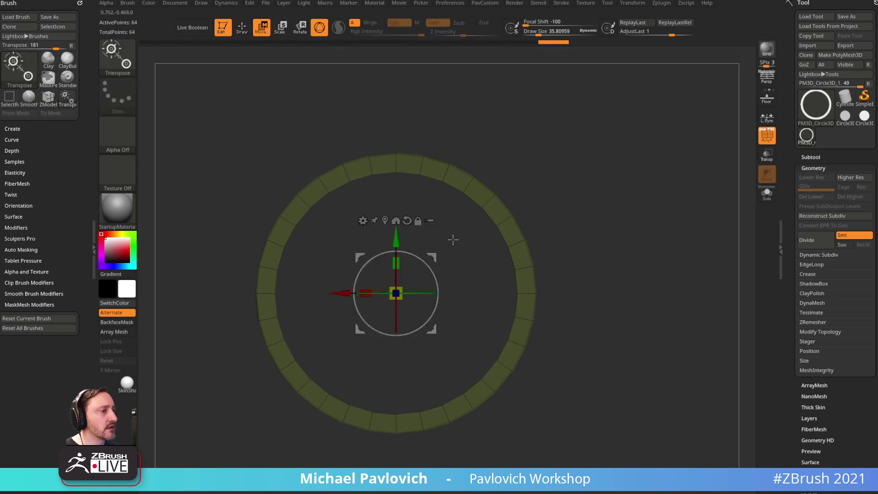
drag(454, 236, 420, 261)
alt+drag(382, 302, 399, 289)
shift+drag(504, 229, 568, 211)
drag(432, 258, 396, 264)
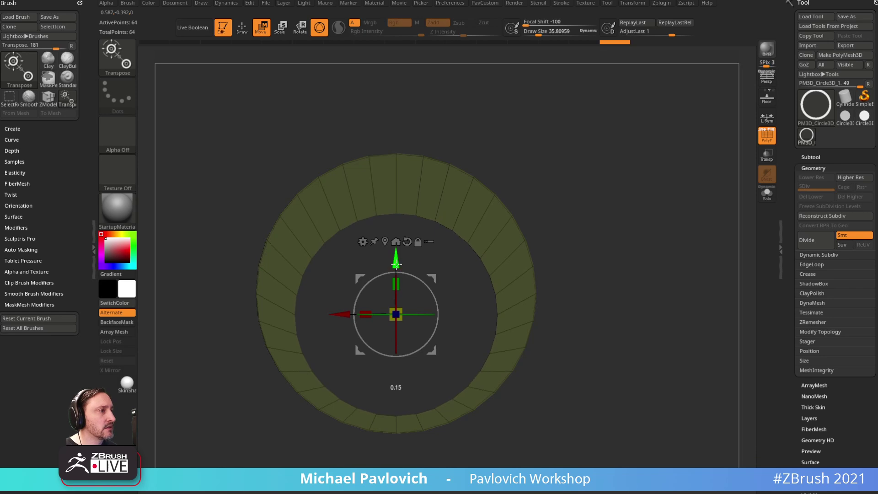
key(q)
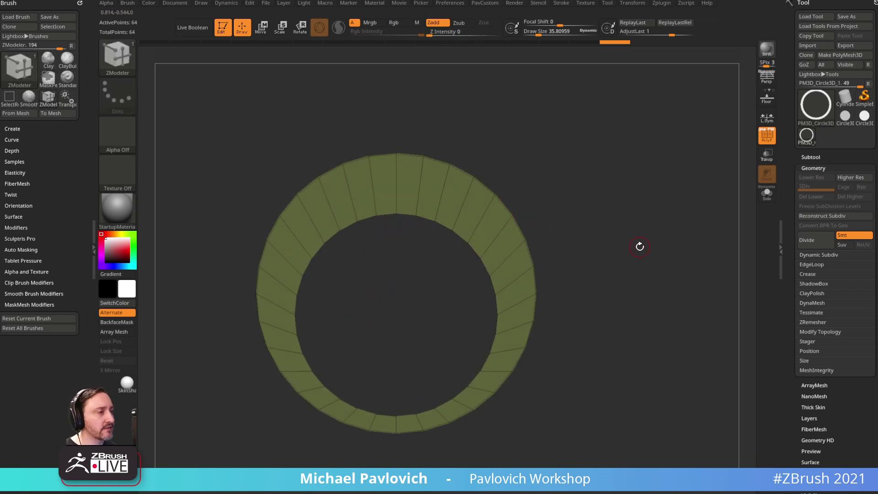
- Remesh the crescent ring with ZRemesher using the Half and Adapt options
key(2)
click(607, 460)
click(622, 430)
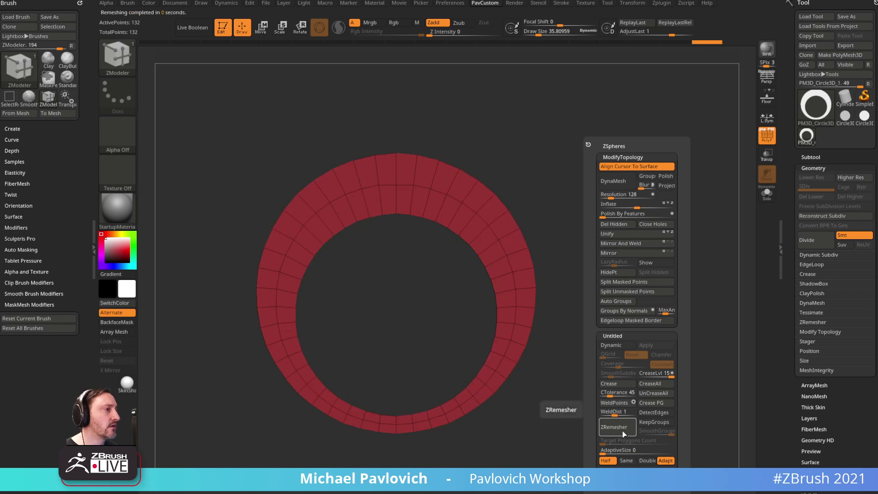
- Delete alternate radial edge loops around the crescent's wide upper part with the ZModeler Insert edge action
alt+drag(612, 335, 596, 329)
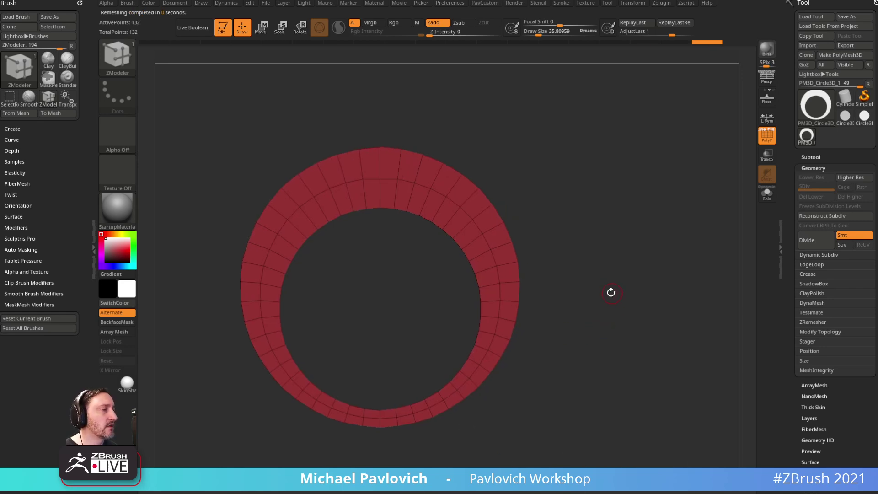
key(space)
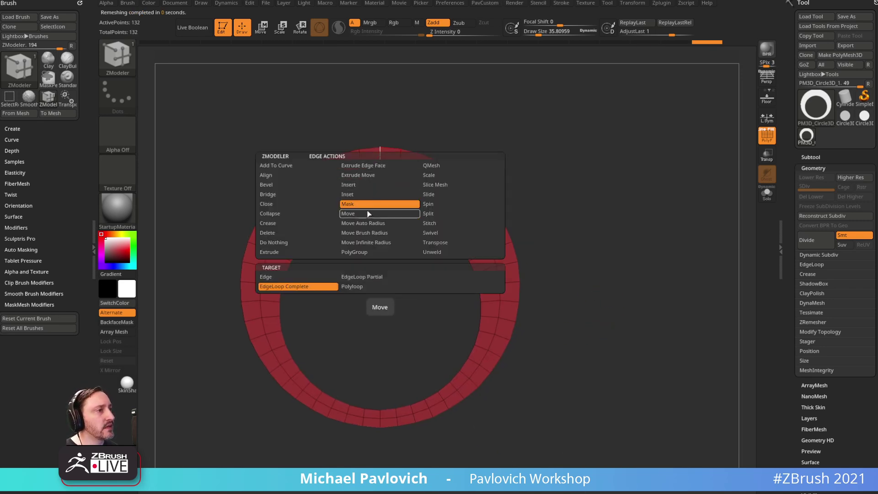
click(347, 184)
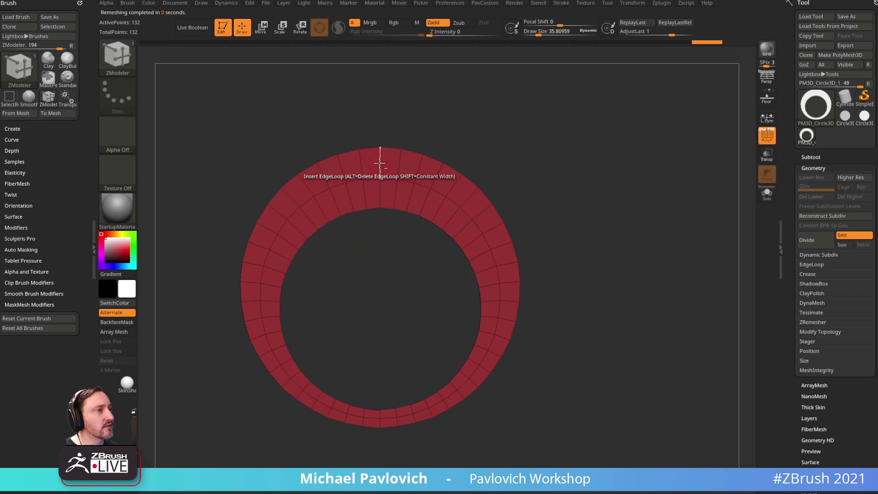
alt+click(419, 168)
alt+click(454, 185)
alt+click(489, 209)
alt+click(500, 248)
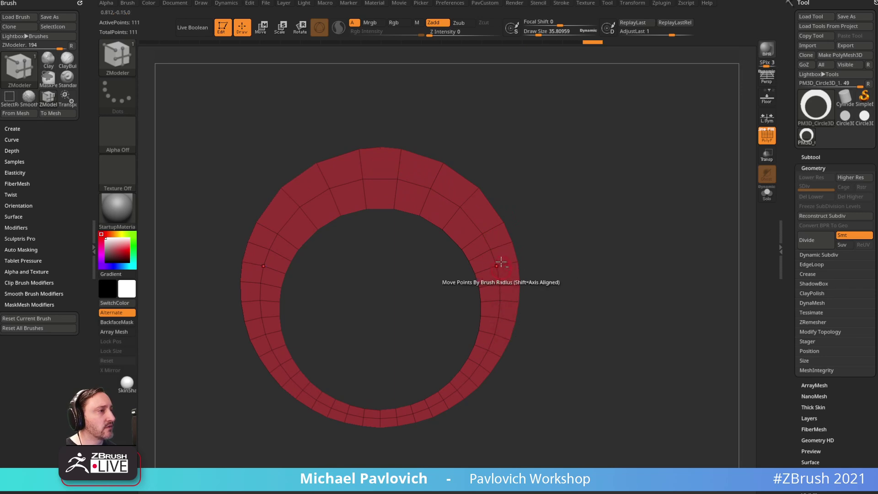
- Delete the crescent's middle edge loop and thin out the radial edges along its sides
alt+click(503, 247)
alt+click(509, 239)
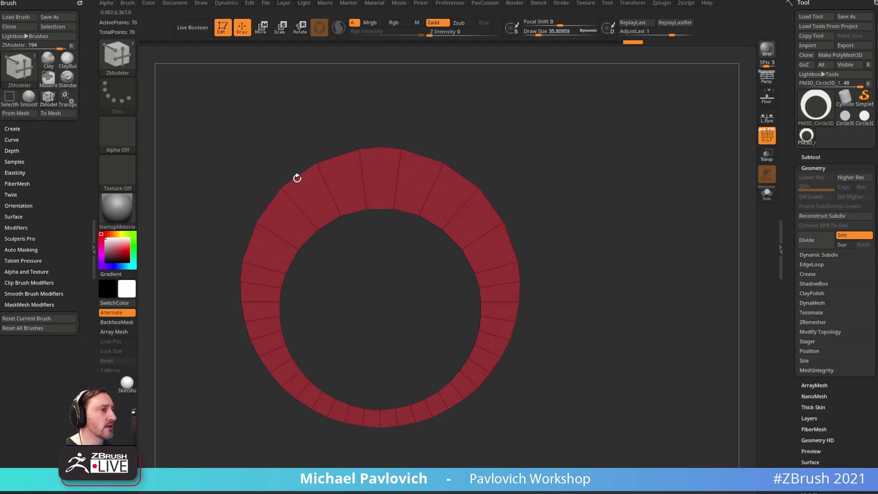
alt+click(590, 297)
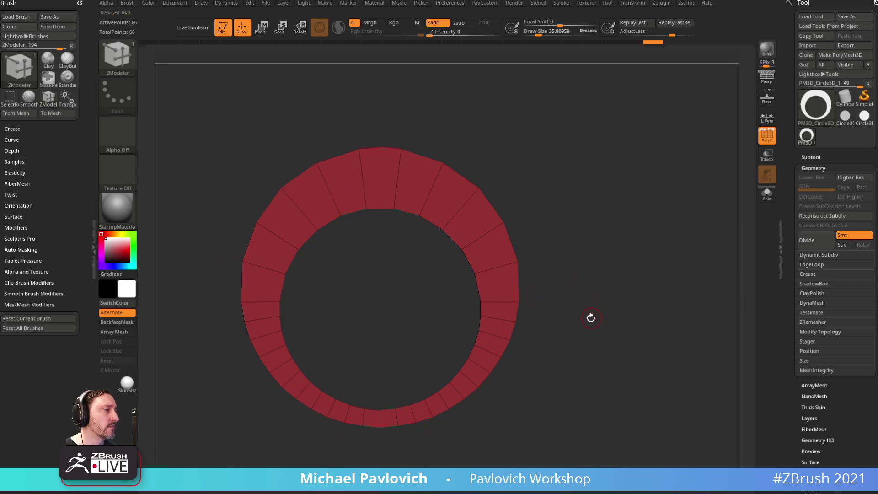
alt+click(499, 319)
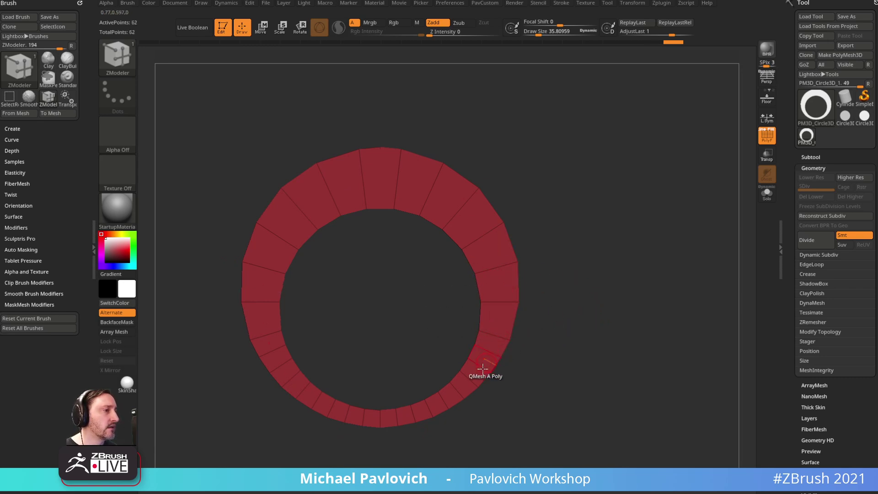
alt+drag(580, 255, 588, 263)
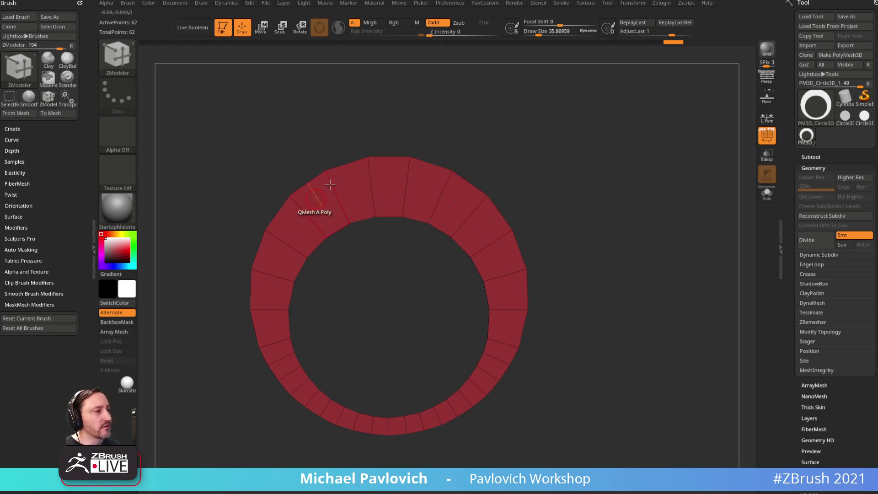
alt+drag(634, 231, 619, 239)
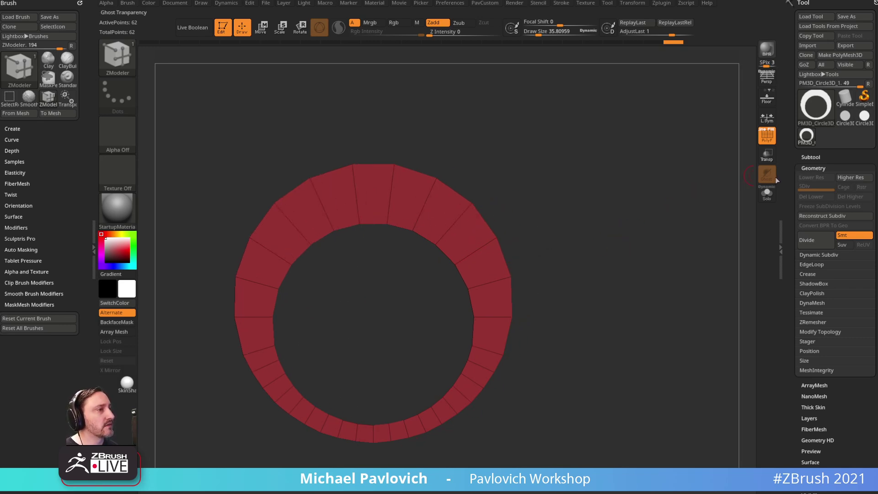
- Switch to the Cylinder3D primitive and set its horizontal subdivision count to 12
click(845, 99)
shift+drag(686, 183, 637, 319)
click(808, 350)
drag(790, 348, 807, 288)
drag(804, 223, 811, 224)
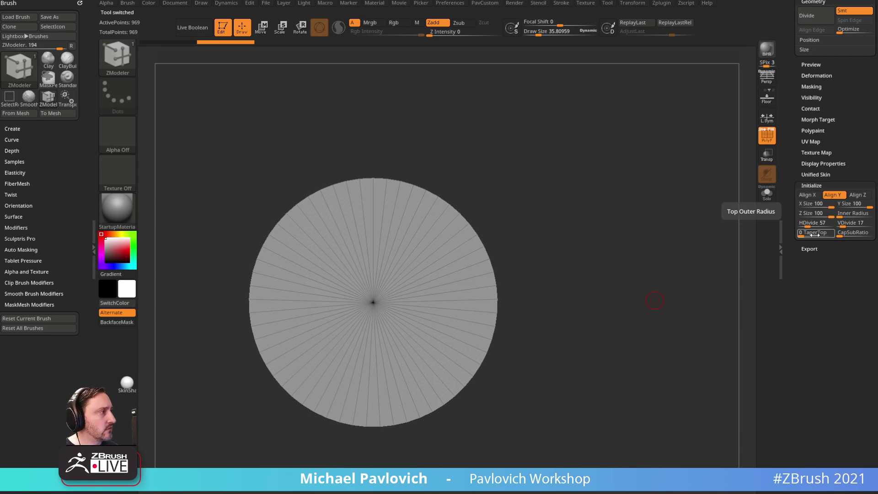
text(12)
key(Return)
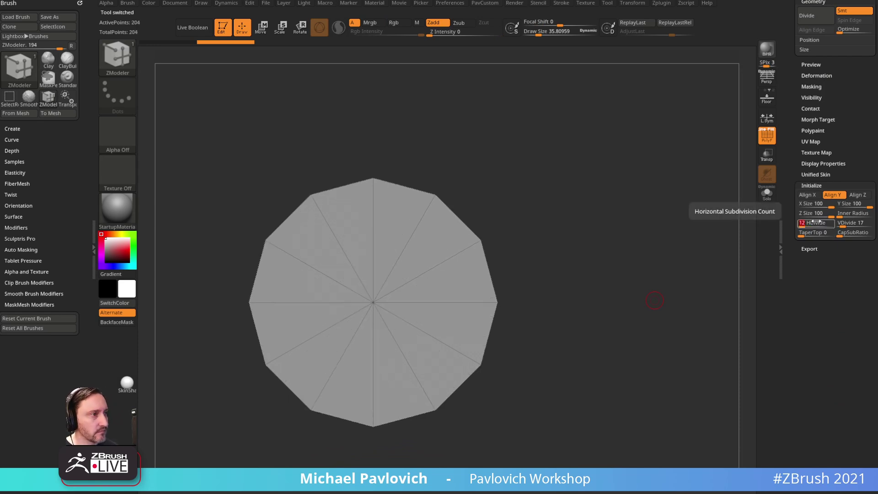
- Lower the cylinder's VDivide until each side is a single segment and convert it to a PolyMesh3D
scroll(812, 210, up, 4)
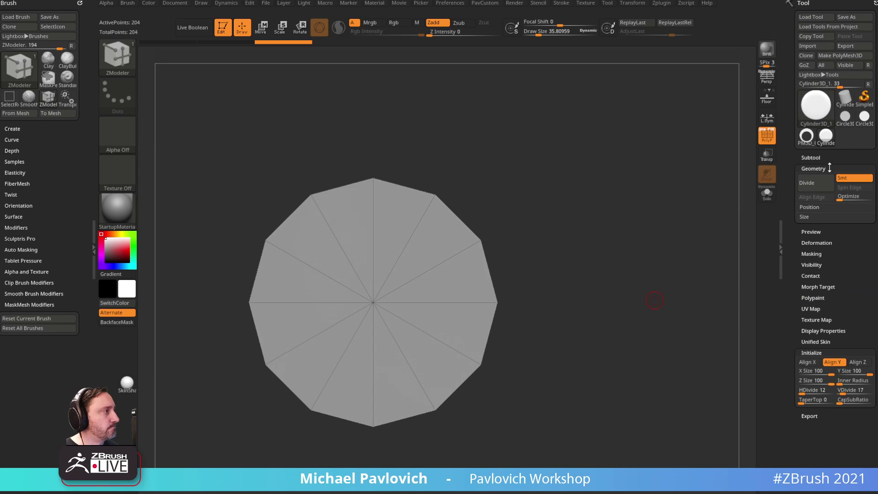
drag(718, 191, 669, 243)
drag(855, 392, 835, 392)
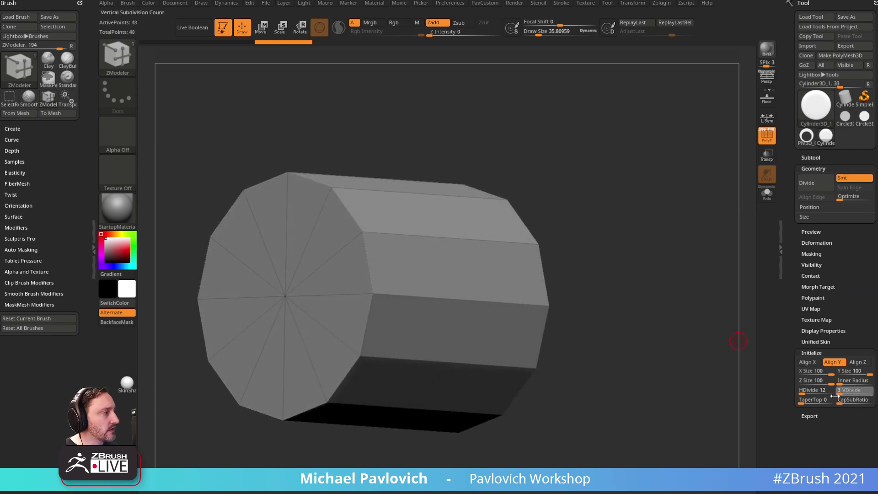
click(846, 56)
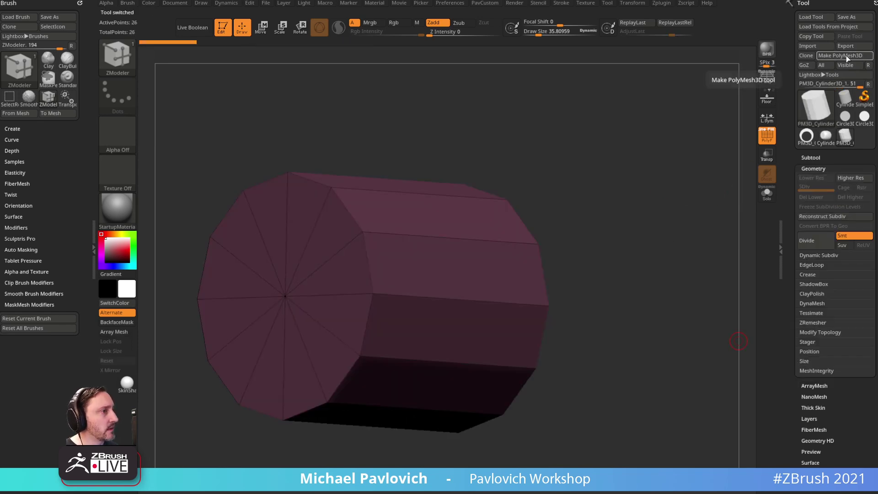
- Scale the cylinder along its axis by a factor of 0.1 to make a thin disc
shift+drag(558, 173, 551, 184)
drag(344, 301, 518, 300)
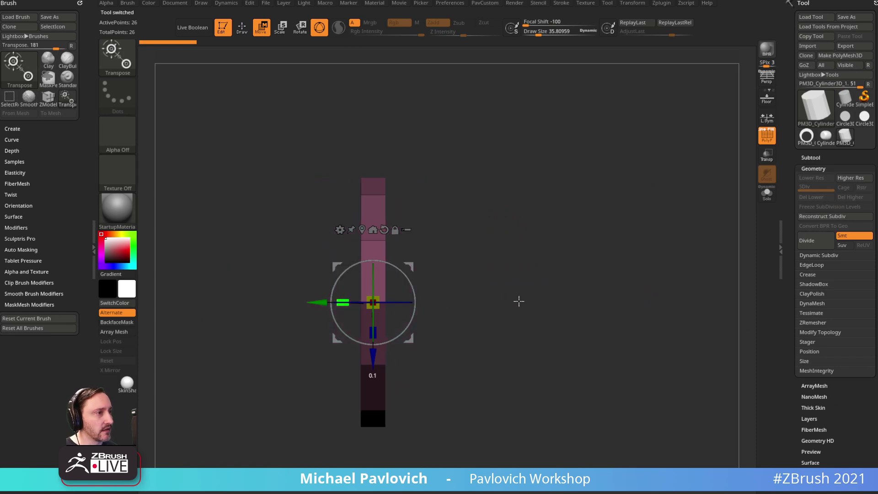
key(q)
- Inset both flat caps of the disc with the ZModeler Inset action, Flat Island target and Legacy modifier
shift+drag(545, 210, 482, 211)
key(space)
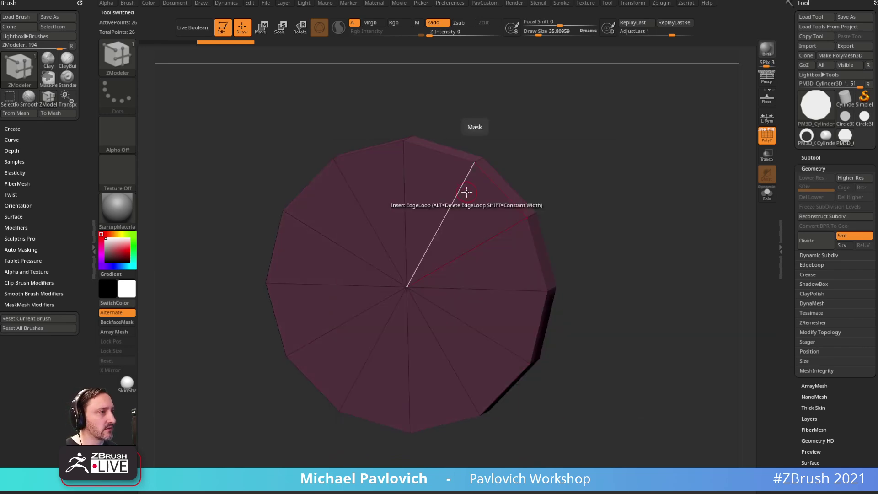
click(456, 182)
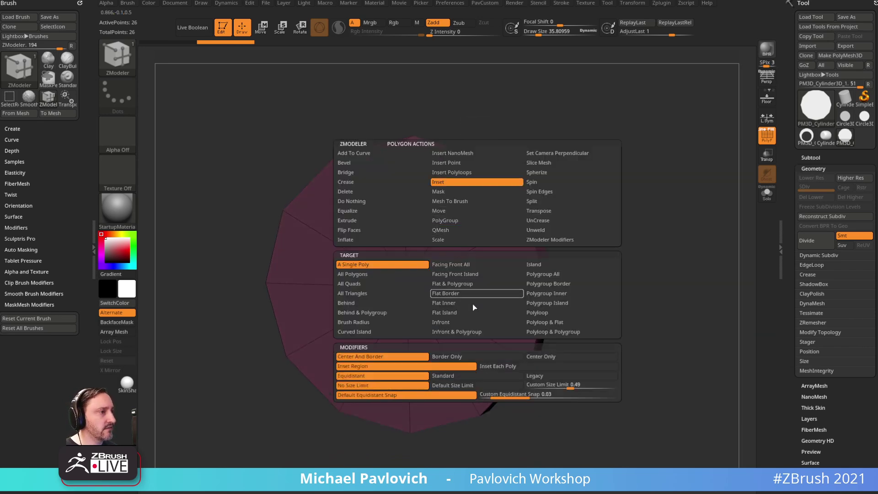
click(461, 313)
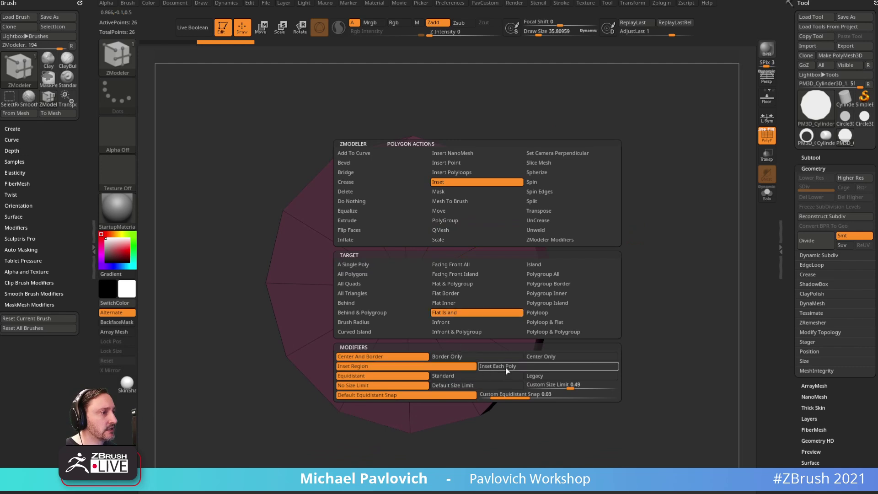
click(537, 377)
drag(479, 221, 531, 216)
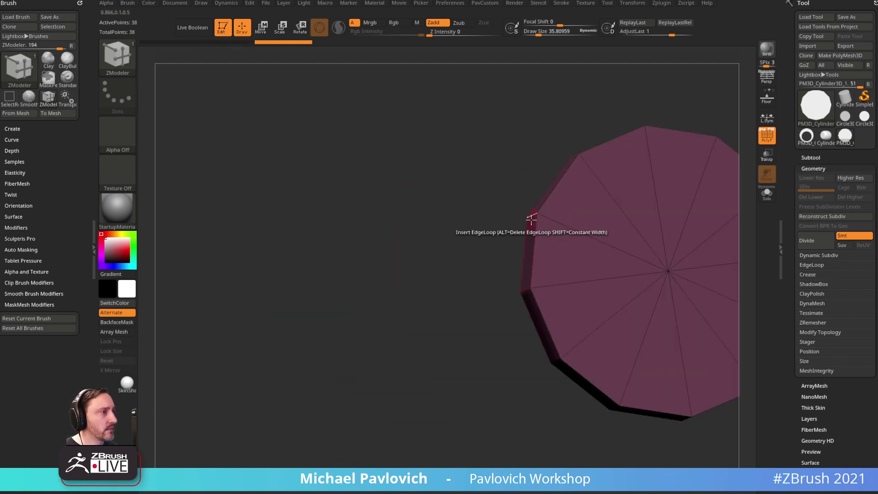
right_drag(570, 199, 452, 247)
- Push the inset cap through the disc with QMesh on the Flat Island to open a ring
key(space)
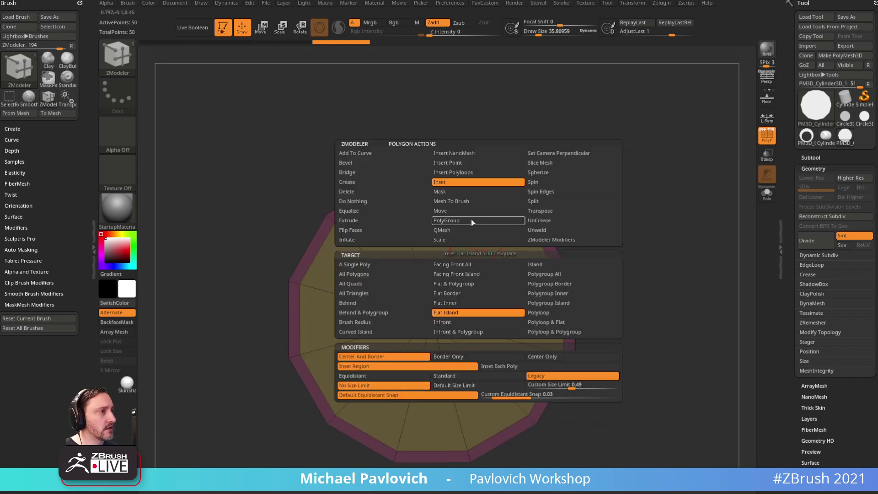
click(477, 230)
click(558, 272)
right_drag(557, 272, 502, 264)
drag(502, 265, 562, 247)
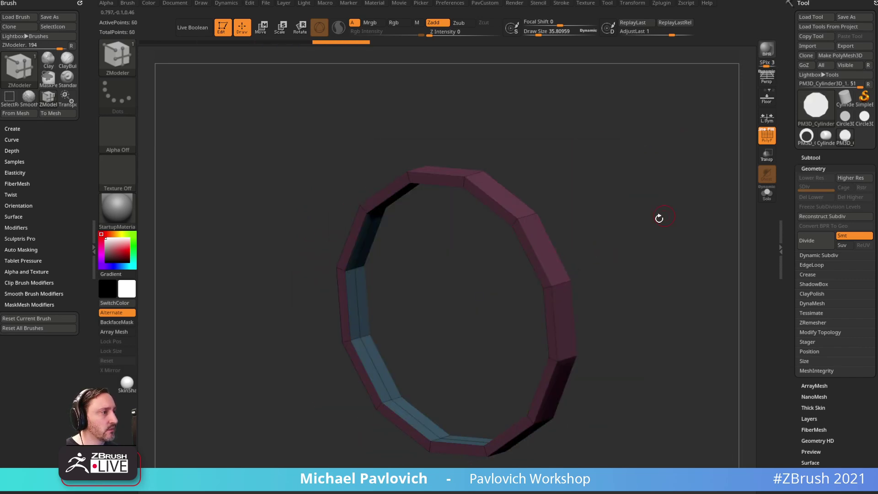
- Delete the extra edge loop around the ring's inner wall and face the ring frontally
right_drag(666, 214, 553, 243)
click(513, 261)
key(space)
alt+click(514, 262)
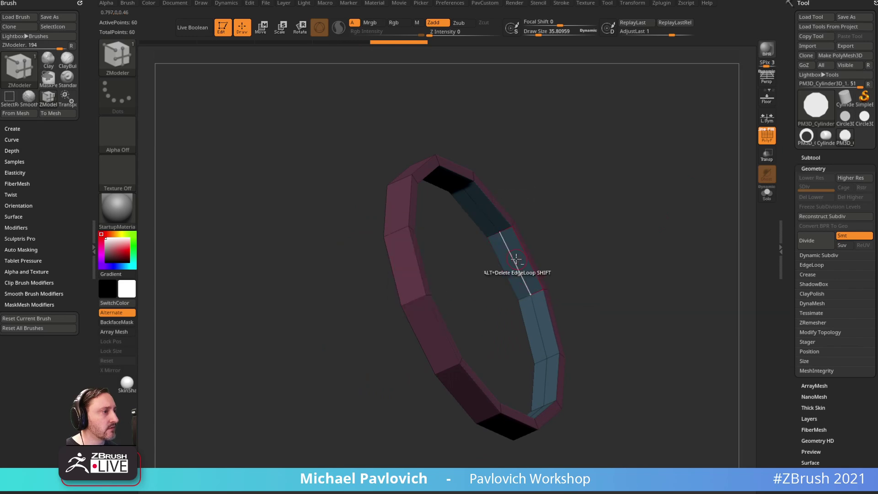
mouse_move(604, 244)
shift+mouse_down()
mouse_move(590, 235)
mouse_move(615, 264)
shift+mouse_up()
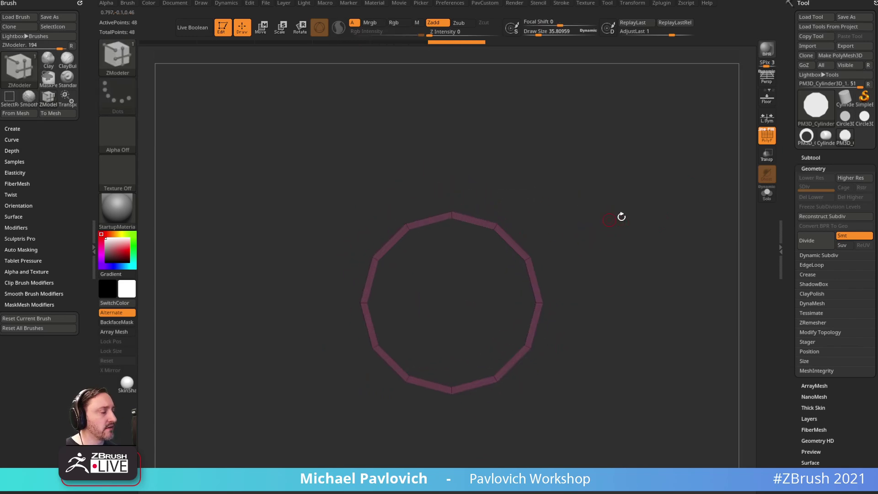
- Hide the polyframe and create a new InsertMesh brush from the twelve-sided ring
click(767, 136)
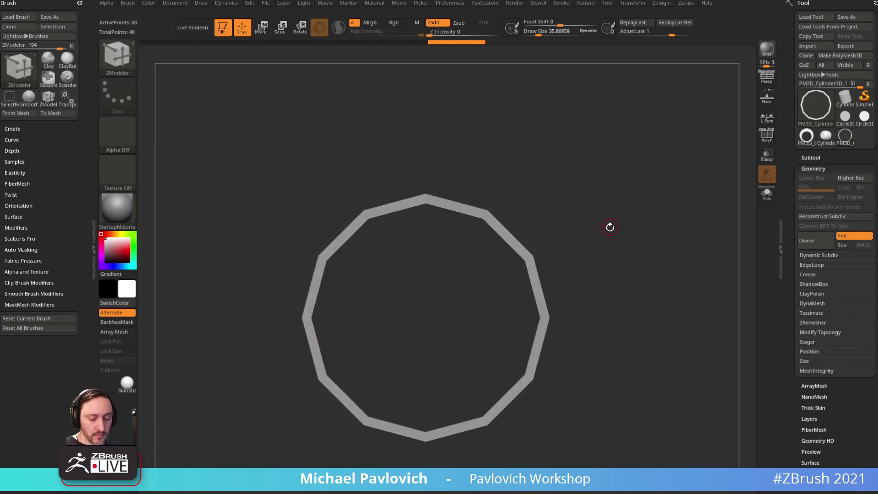
key(b)
click(388, 479)
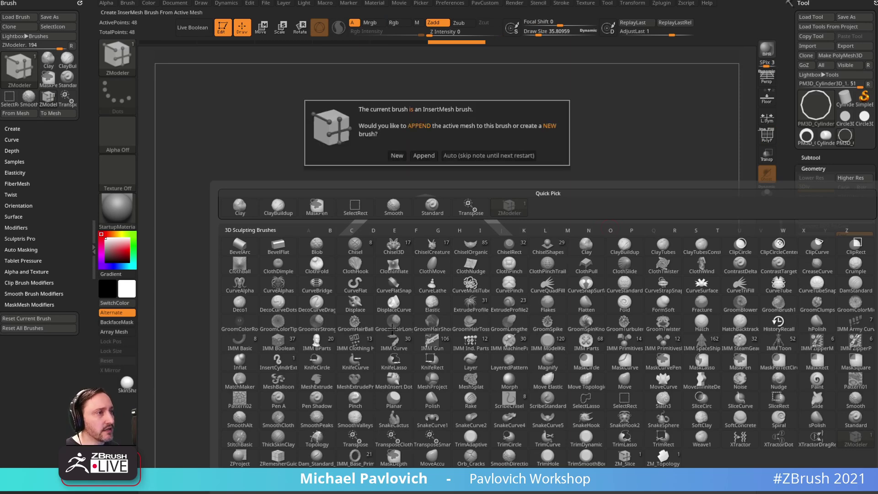
click(397, 156)
- Return to the crescent ring with its polyframe shown and create a NanoMesh brush from the active InsertMesh brush
click(845, 143)
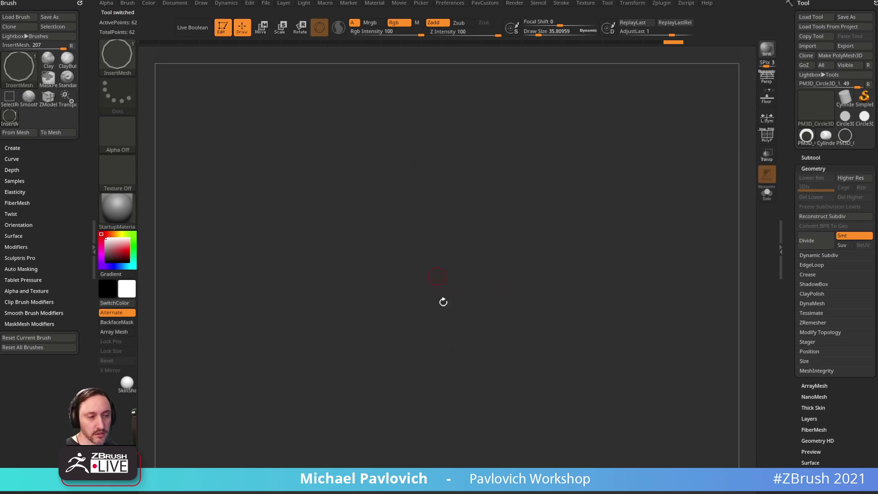
drag(562, 202, 647, 211)
click(761, 141)
drag(690, 166, 666, 191)
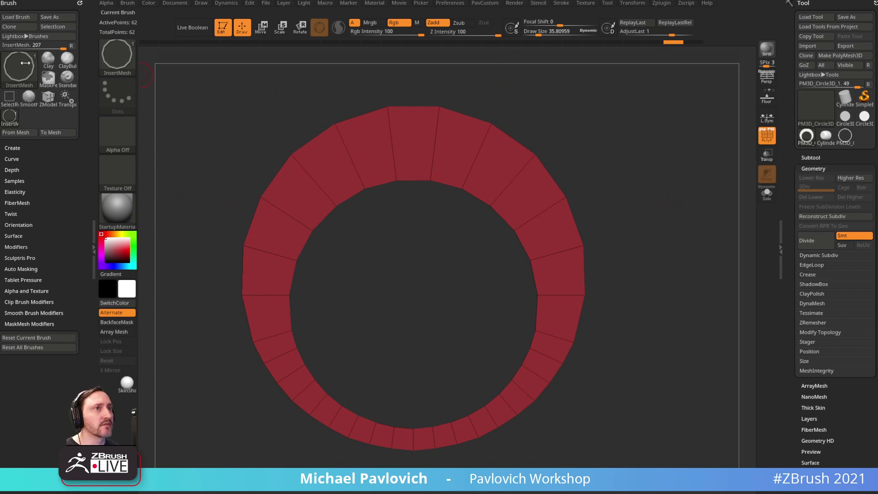
click(19, 148)
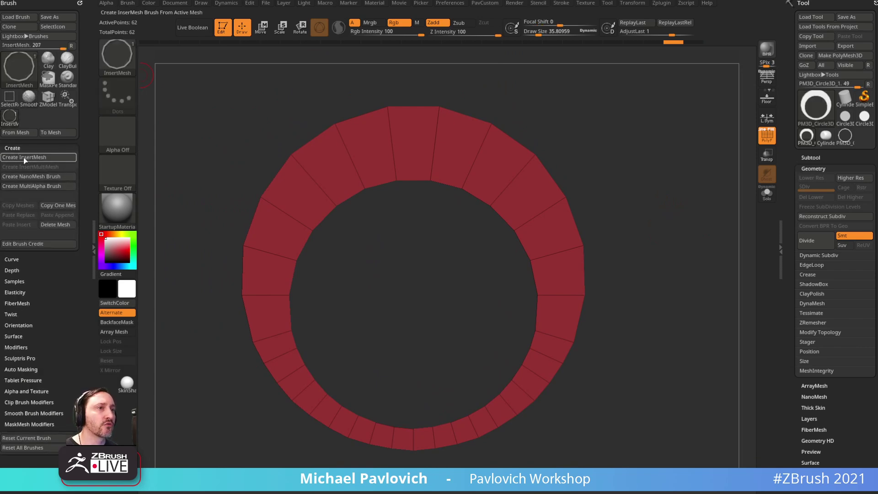
click(45, 177)
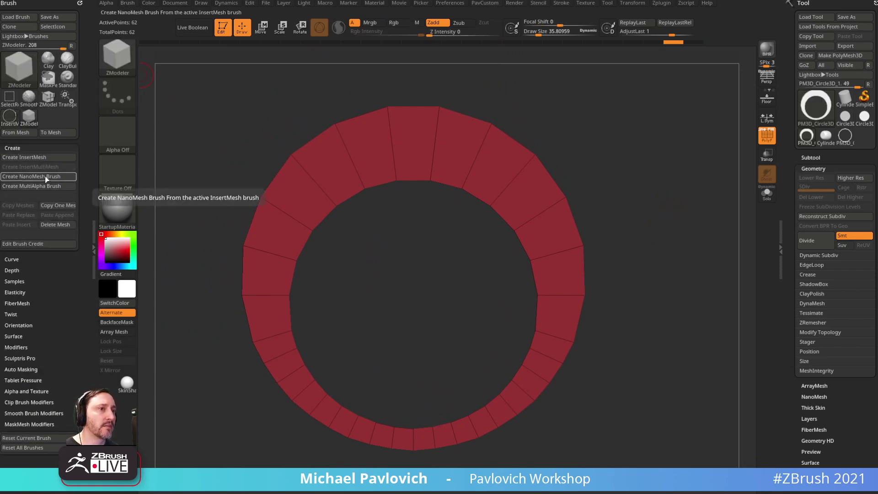
- Change the Insert NanoMesh target from a single poly to Polygroup All and populate all the crescent ring's faces
click(419, 143)
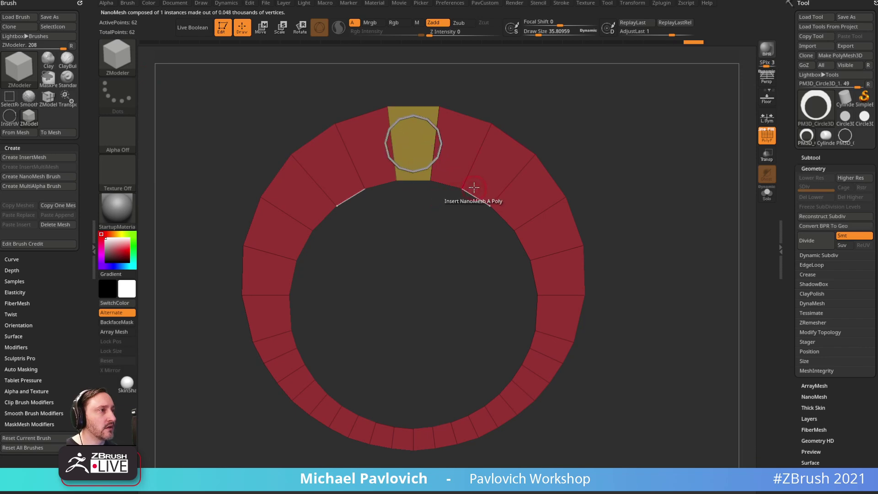
key(ctrl+z)
key(space)
key(space)
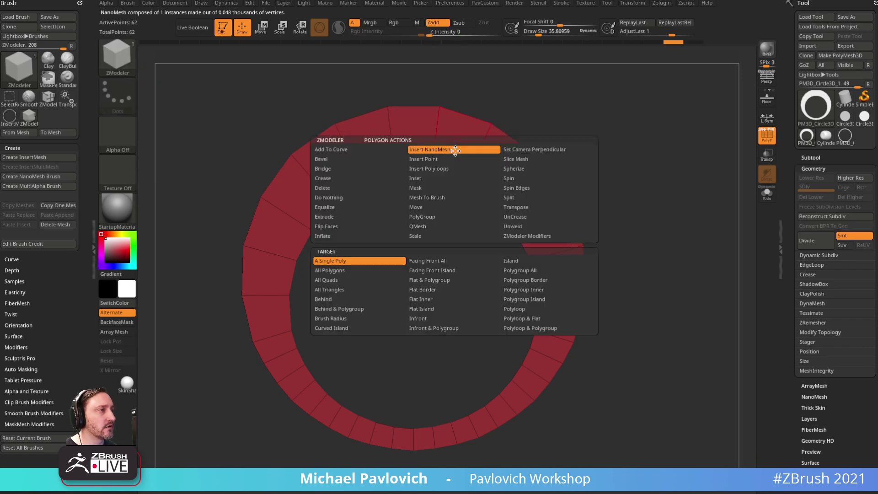
key(space)
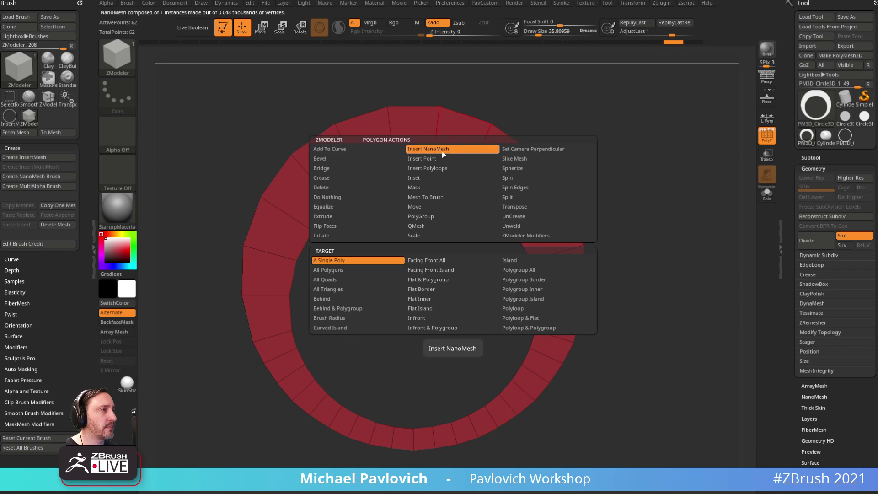
click(518, 270)
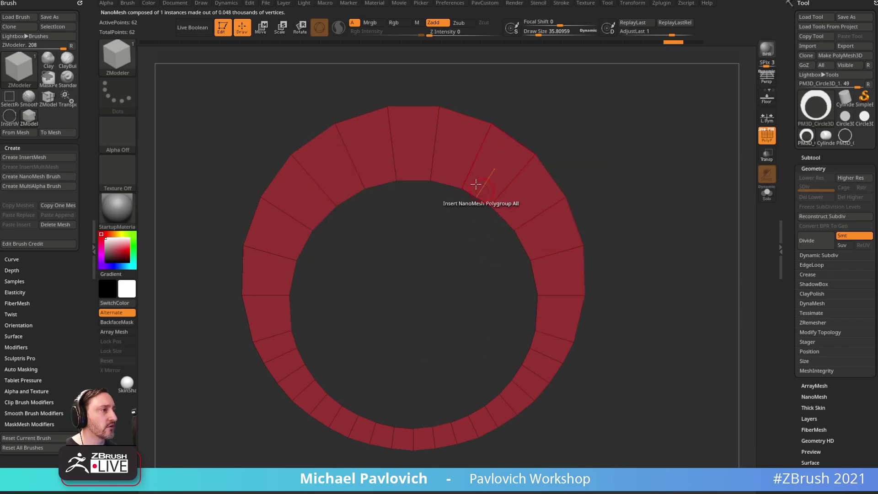
click(455, 152)
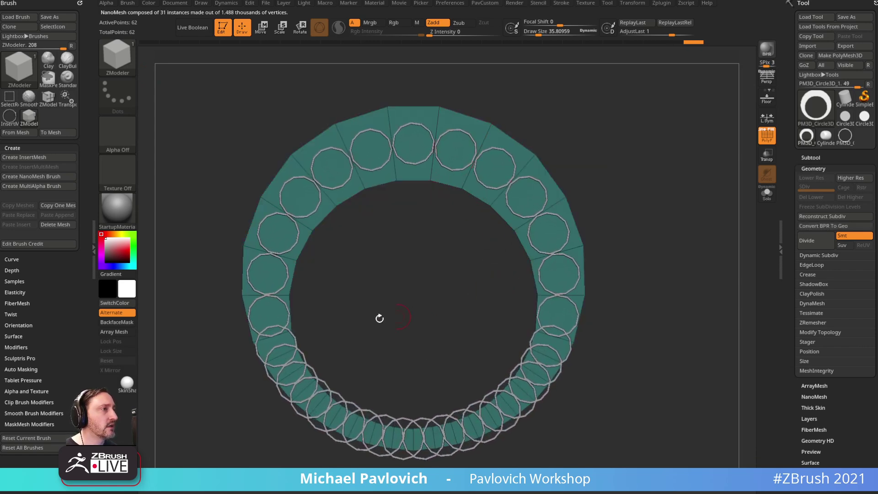
- Open the crescent ring's NanoMesh settings and switch the instances to Fit mode
alt+drag(693, 317, 666, 315)
shift+click(814, 169)
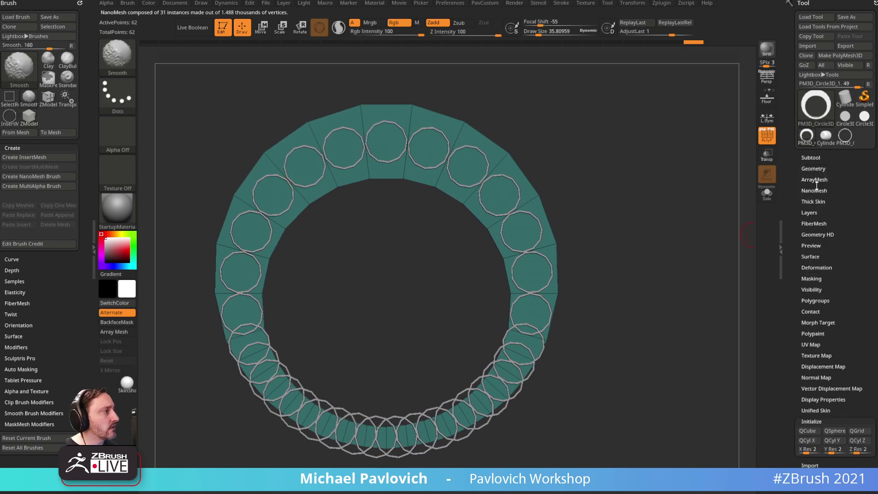
shift+click(805, 421)
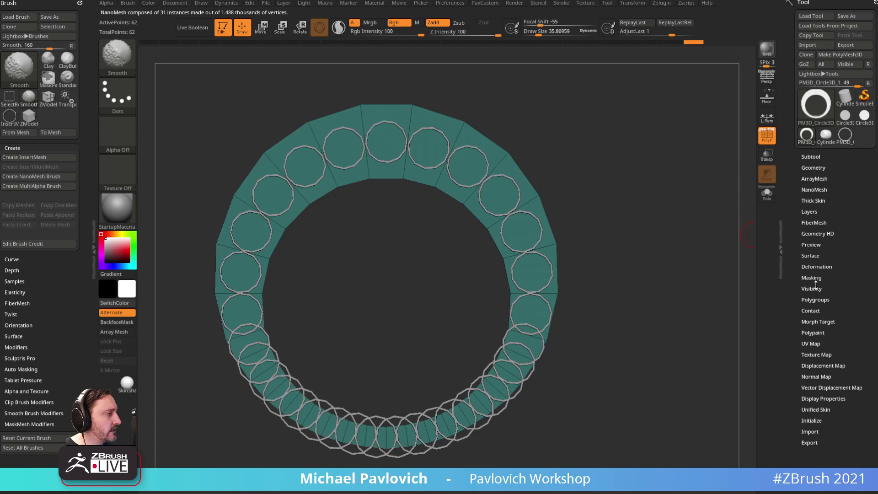
shift+click(813, 189)
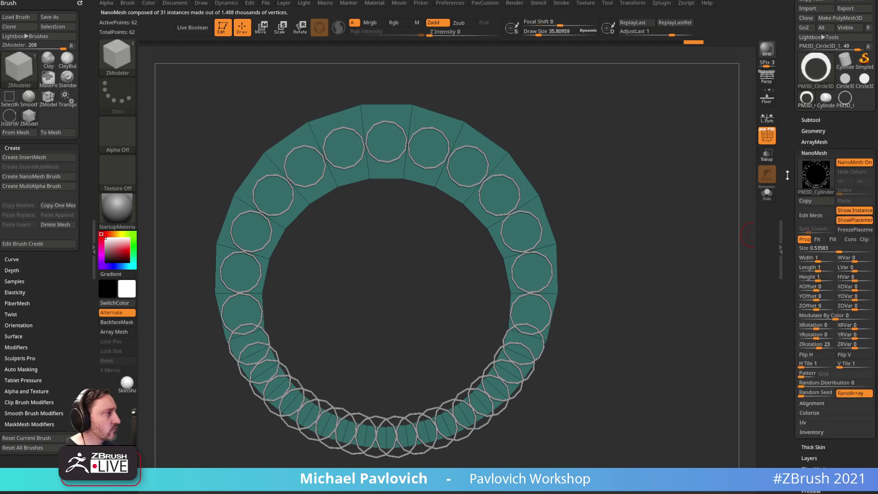
click(819, 213)
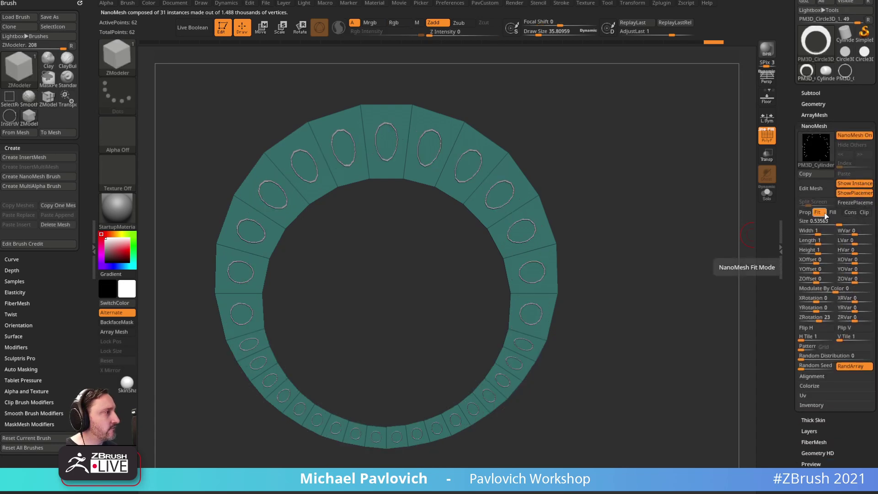
- Compare the Fill, Fit and Proportional modes on the ring instances, with and without border clipping
click(835, 212)
click(815, 213)
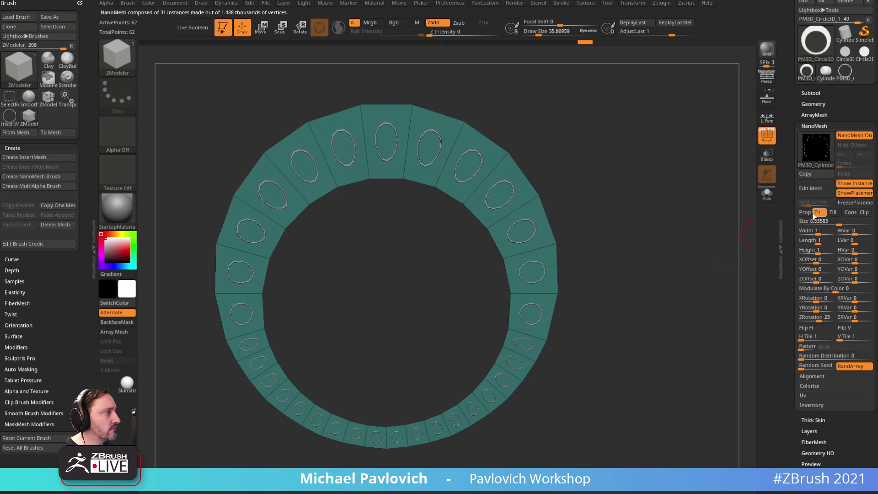
click(864, 212)
click(833, 212)
click(806, 213)
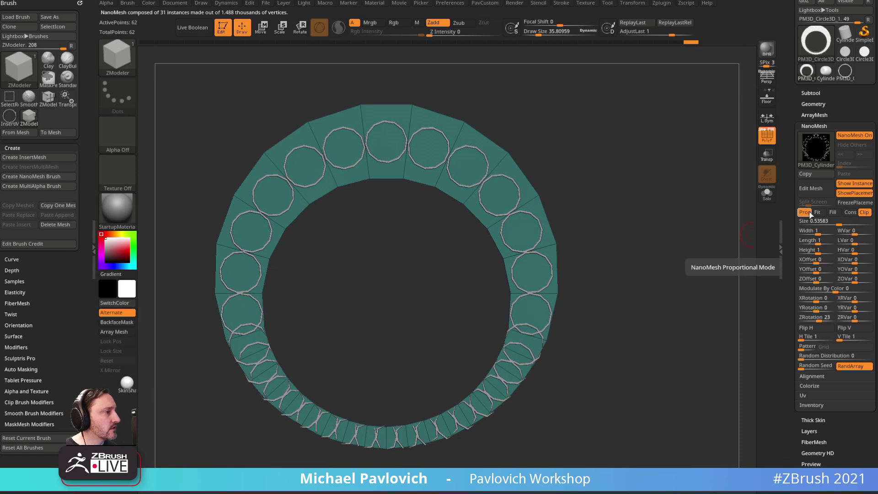
click(864, 212)
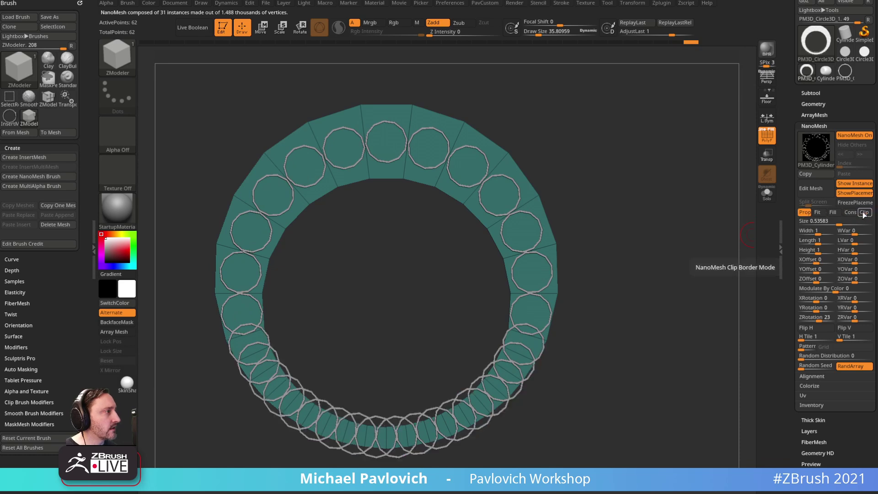
click(820, 214)
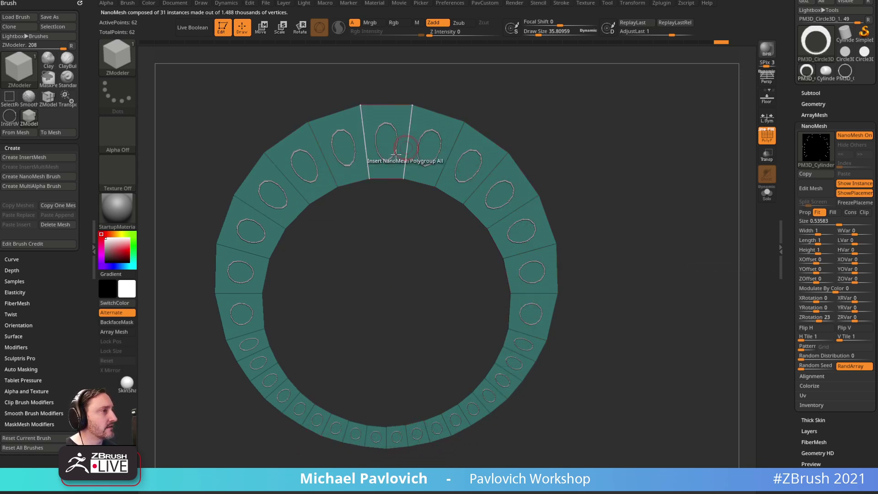
click(817, 212)
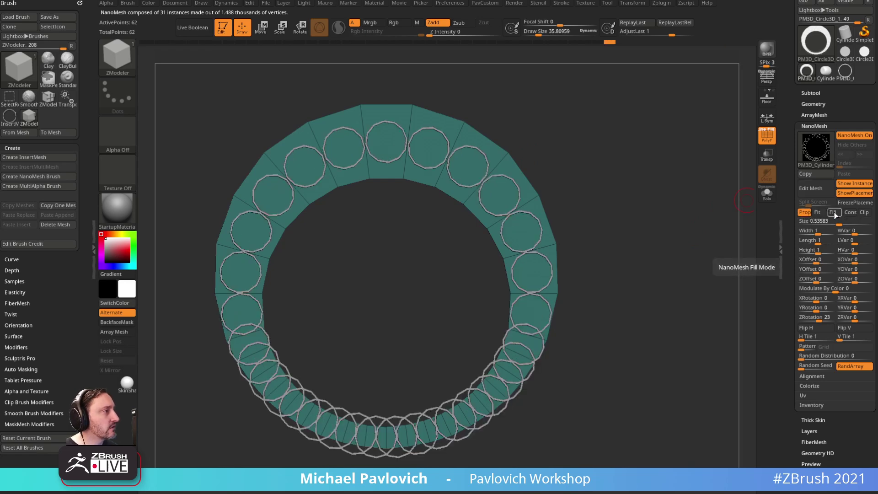
- Switch the ring instances to Fill mode and enlarge their NanoMesh size to about 1.02
click(833, 212)
click(834, 223)
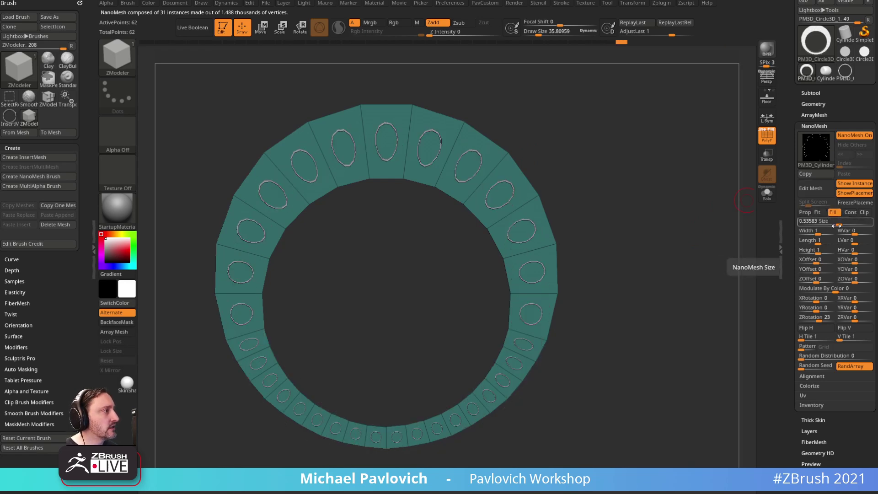
drag(839, 225, 844, 225)
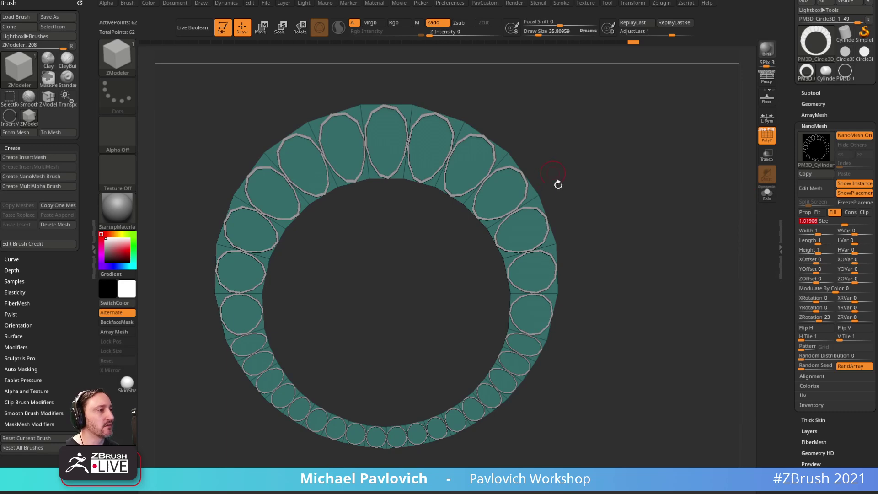
- Try reshaping the crescent's widest section with the Move brush, undo the strokes, and return to ZModeler
alt+drag(608, 149, 620, 161)
key(s)
drag(379, 233, 404, 232)
key(b)
key(m)
key(v)
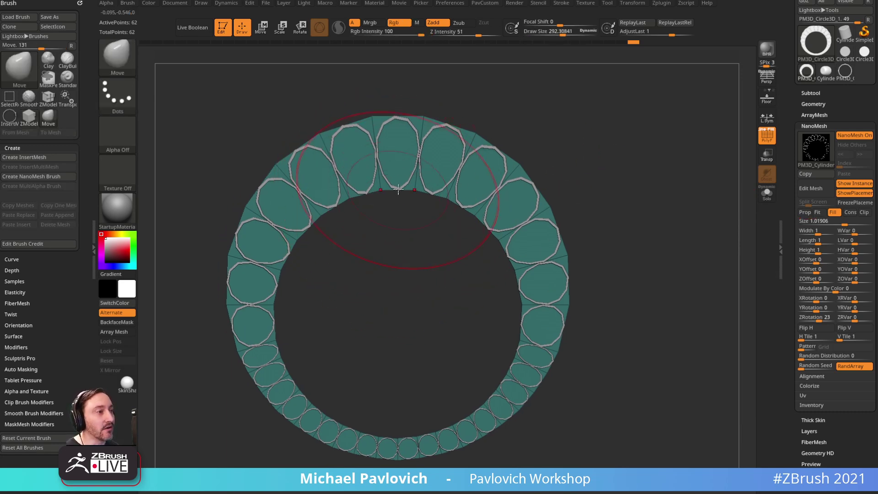
mouse_move(384, 189)
mouse_down()
mouse_move(385, 171)
mouse_move(410, 164)
mouse_up()
key(s)
drag(422, 113, 410, 130)
key(ctrl+z)
key(ctrl+z)
key(s)
key(ctrl+z)
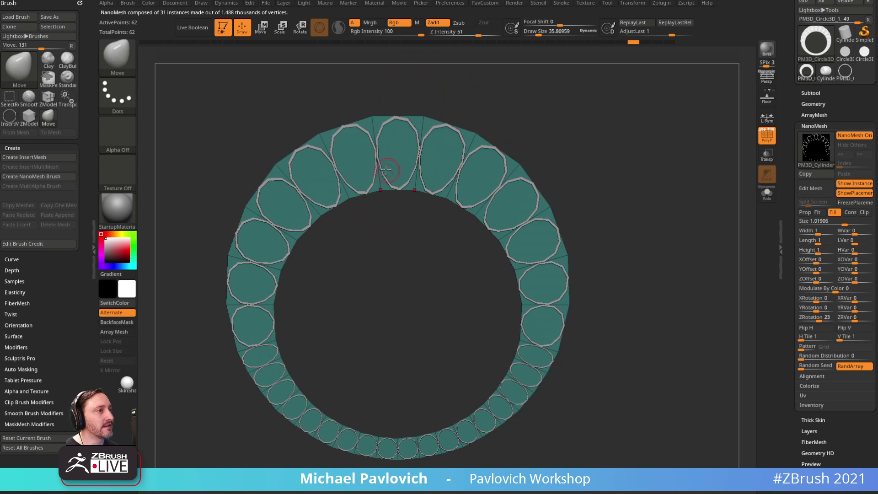
key(b)
key(z)
key(m)
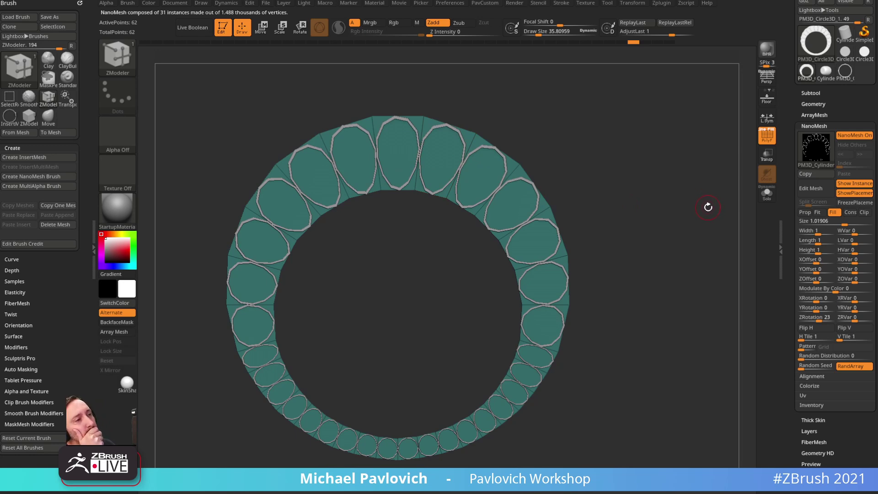
- Compare the Proportional and Fit modes, and try the long edge, near edge, normal and short edge alignments
click(806, 213)
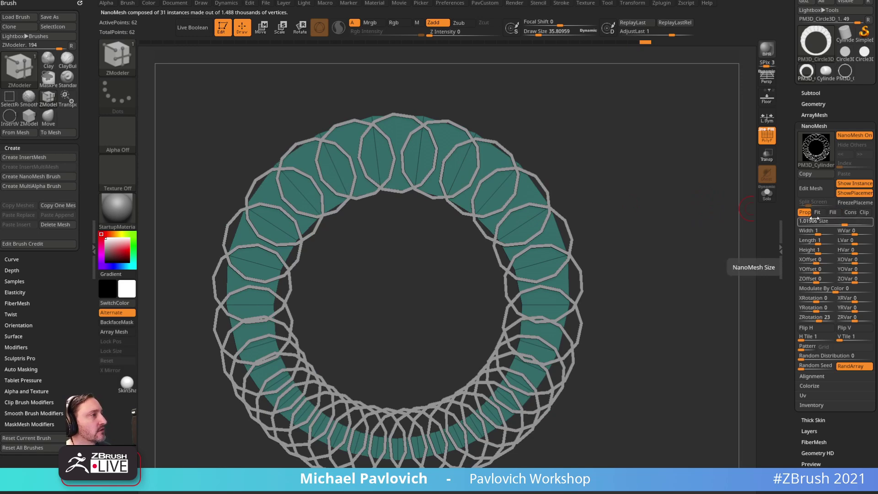
click(818, 212)
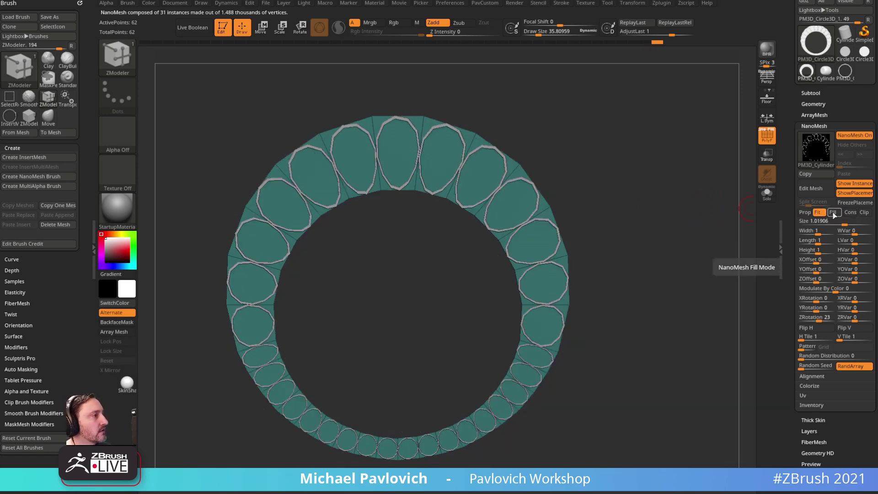
drag(795, 289, 792, 260)
click(812, 330)
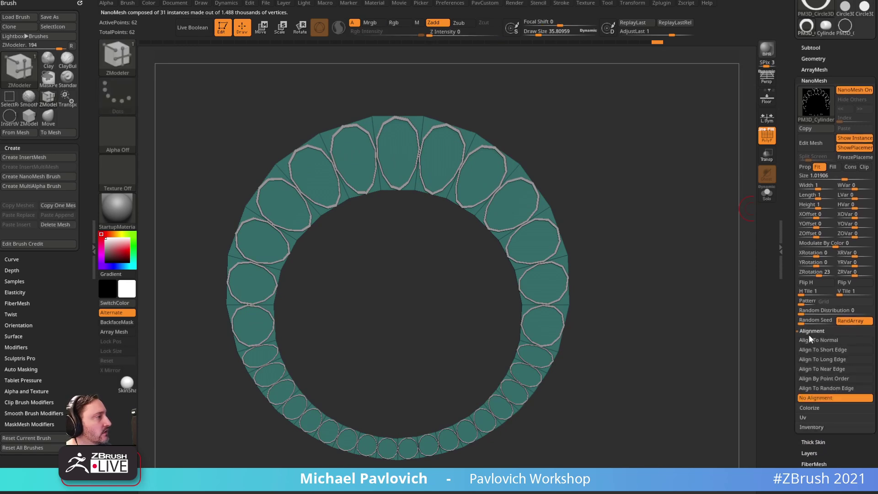
click(813, 358)
click(815, 370)
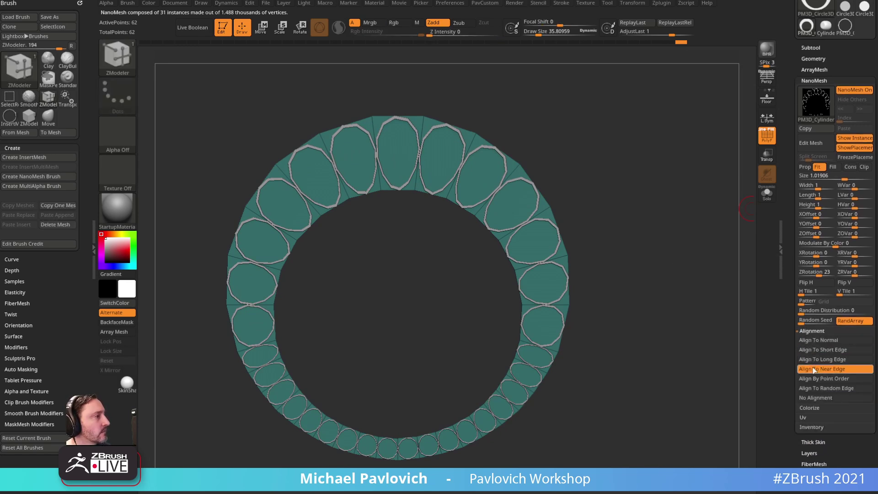
click(815, 342)
click(815, 352)
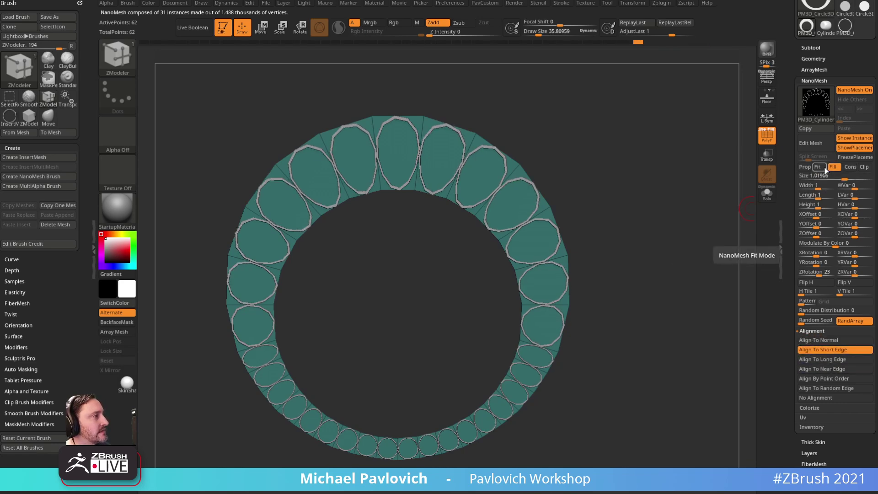
- Shrink the Fill-mode instances to a size of about 0.78 and compare the alignment options, returning to No Alignment
click(804, 167)
click(833, 168)
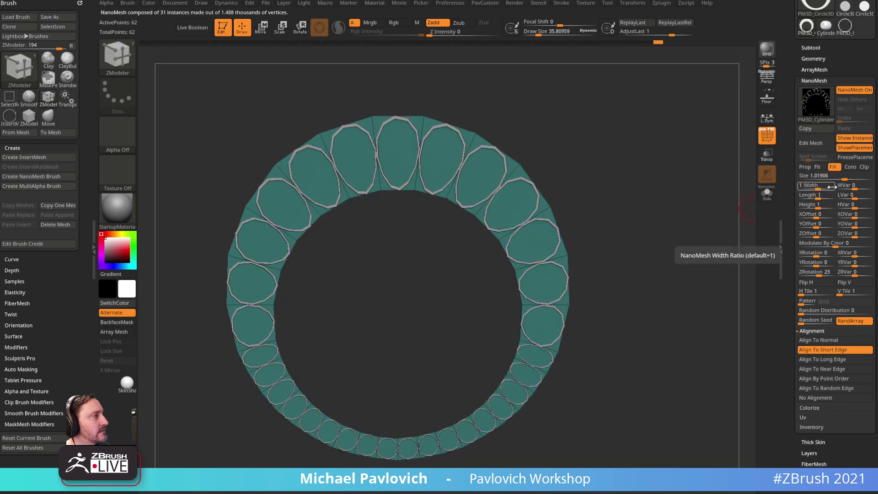
mouse_move(844, 178)
mouse_down()
mouse_move(835, 177)
mouse_move(844, 176)
mouse_up()
click(819, 340)
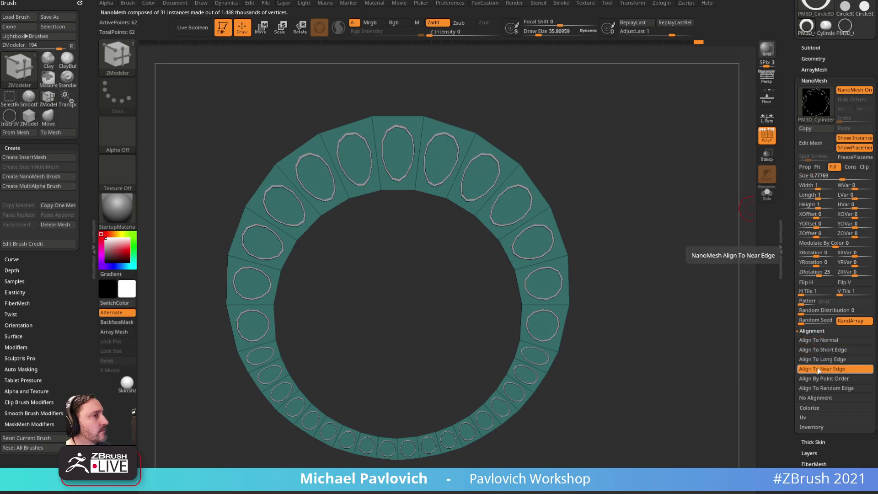
click(821, 349)
click(819, 343)
click(815, 398)
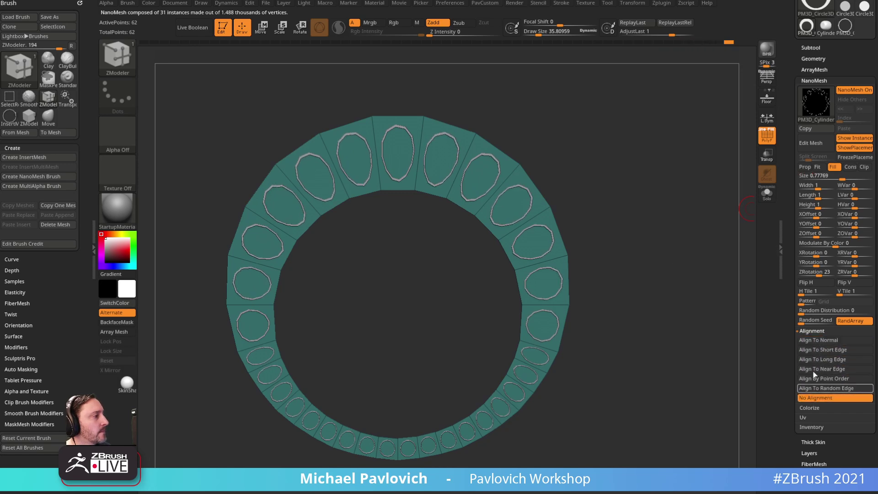
- Set the NanoMesh size to exactly 1 so the ring instances span their faces
shift+click(812, 332)
mouse_move(825, 176)
mouse_down()
mouse_move(845, 176)
mouse_move(837, 177)
mouse_up()
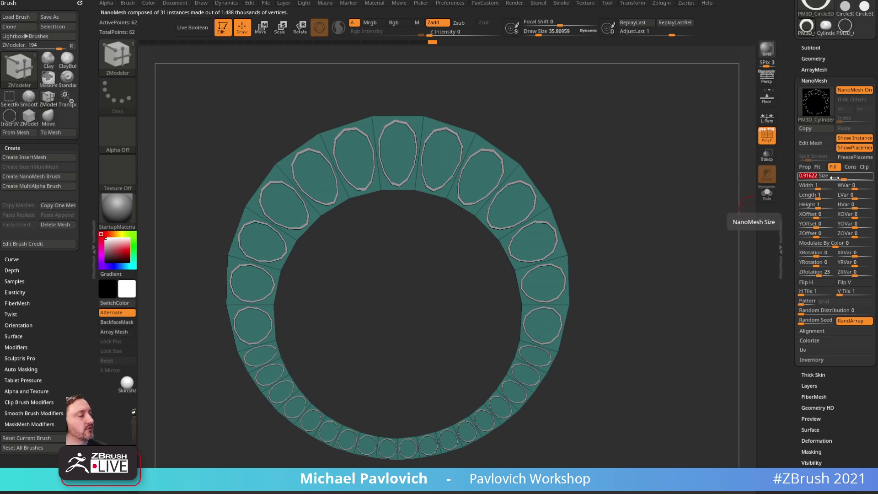
text(1)
key(Return)
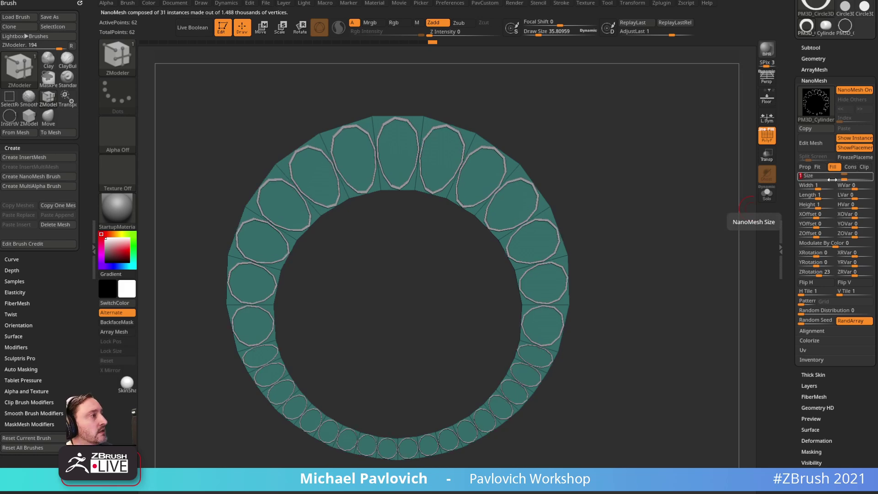
- Set the NanoMesh to Fit mode and convert the ring instances to real geometry with One To Mesh
click(807, 168)
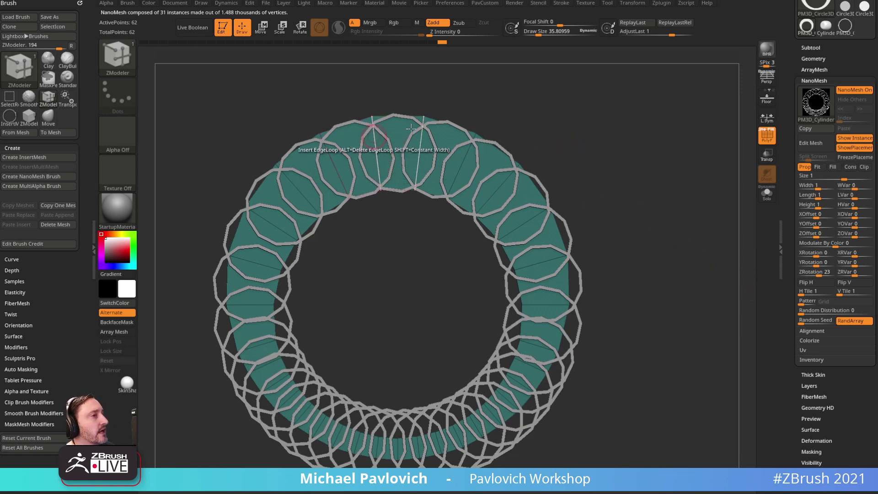
click(818, 168)
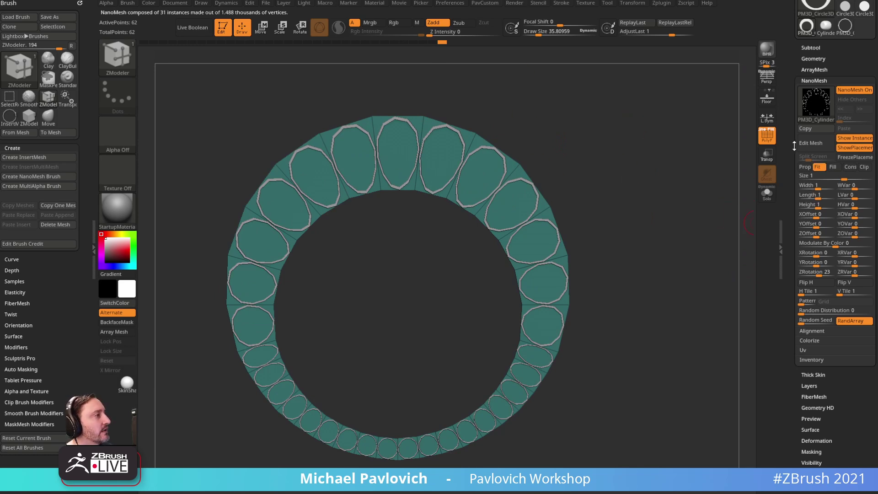
click(810, 360)
click(814, 369)
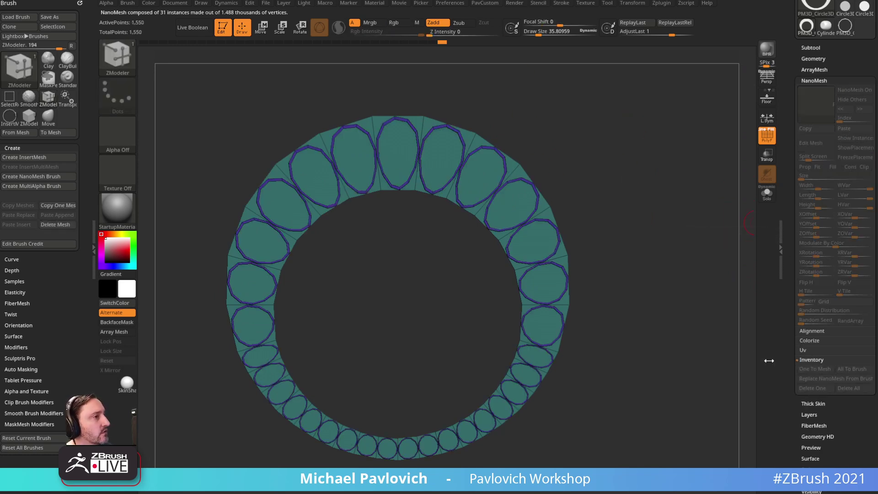
- Isolate the crescent base to split the converted rings into their own subtool, and duplicate the crescent's subtool
ctrl+shift+click(477, 134)
key(space)
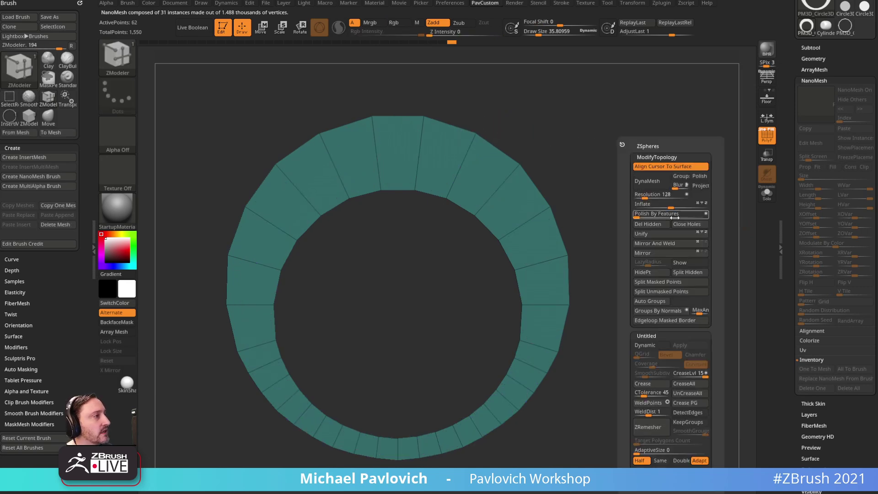
click(686, 271)
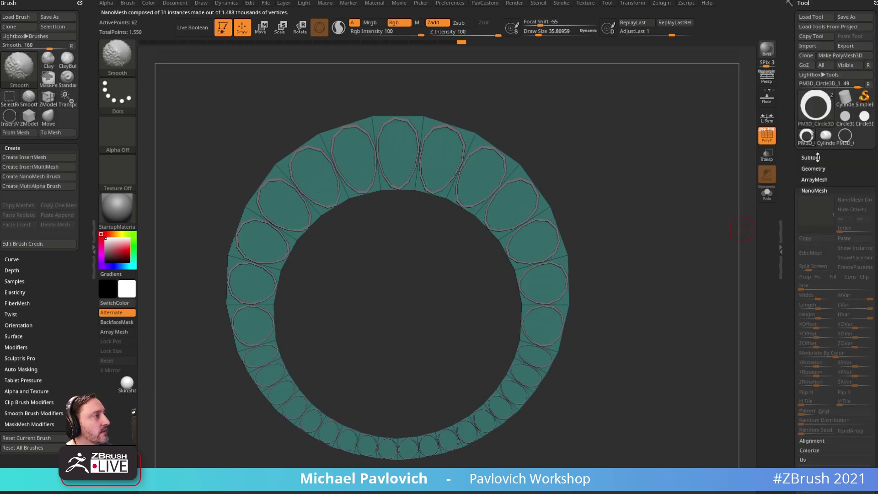
click(810, 371)
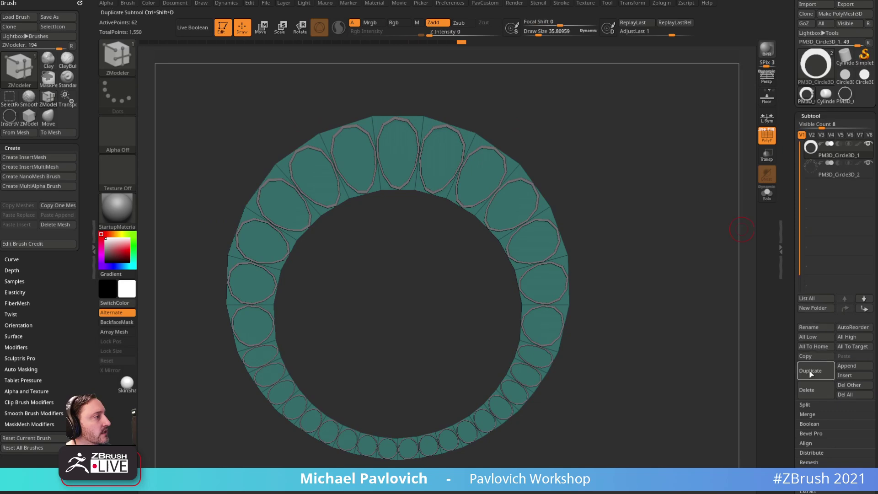
- Using QMesh on Polygroup All, thicken the duplicated crescent and extrude its inner and outer side walls outward
ctrl+right_drag(657, 162, 651, 179)
key(space)
key(space)
click(438, 181)
click(443, 312)
key(space)
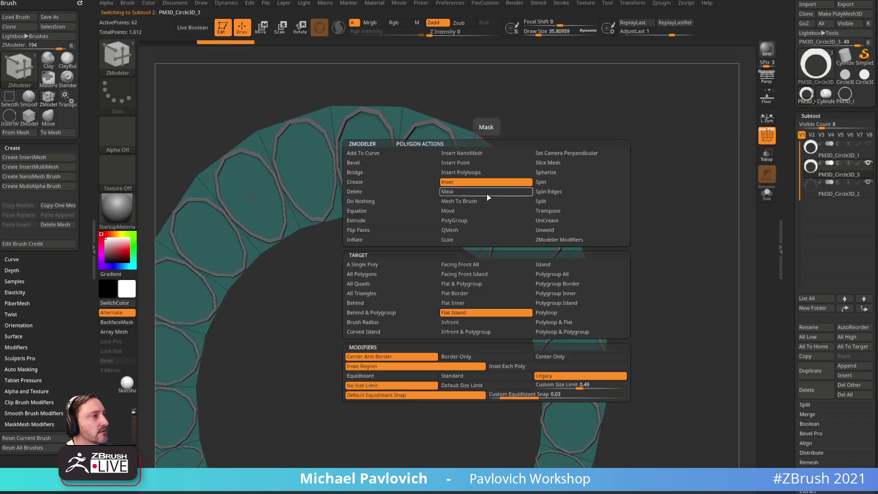
drag(632, 215, 643, 201)
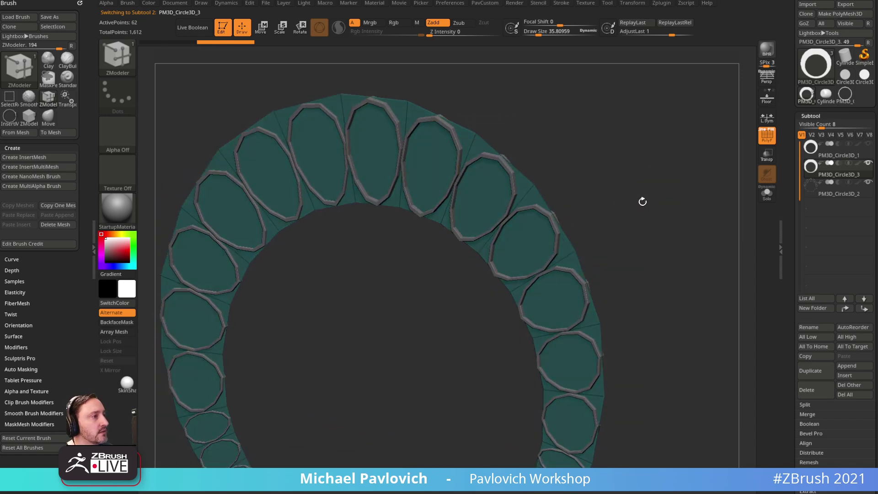
click(482, 199)
ctrl+right_drag(597, 137, 612, 192)
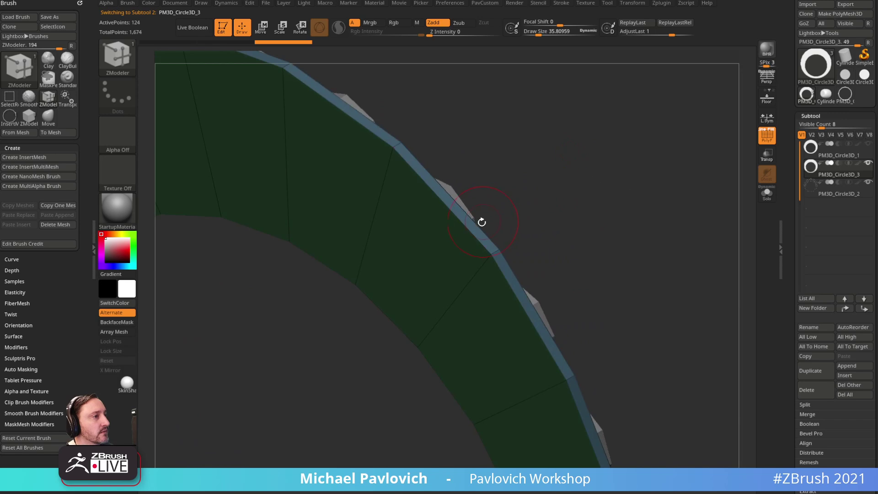
click(447, 239)
ctrl+right_drag(490, 208, 552, 163)
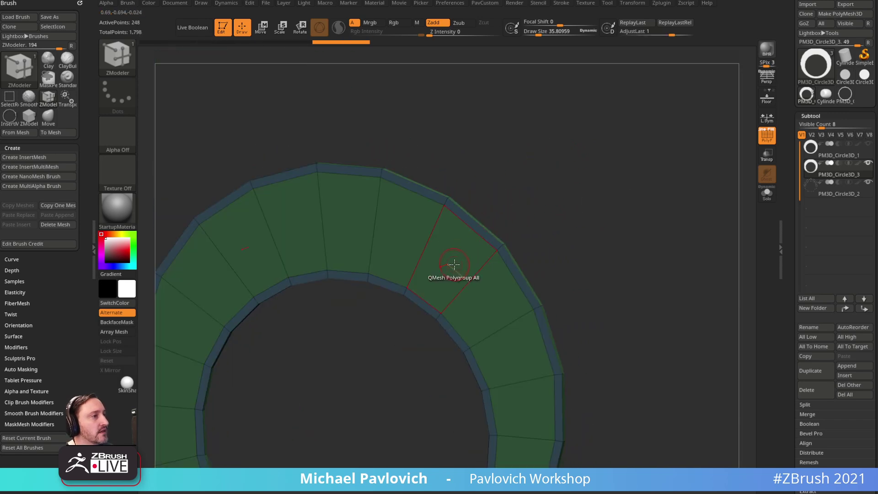
- Remove the wide middle band of the thickened crescent so only thin inner and outer rims frame the rings
key(space)
click(529, 305)
right_drag(610, 237, 558, 245)
drag(464, 256, 484, 252)
- Shift the rim frame along its thickness to line up with the converted rings, and return to the Standard brush
shift+right_drag(614, 202, 630, 197)
key(f)
shift+right_drag(589, 228, 630, 174)
key(w)
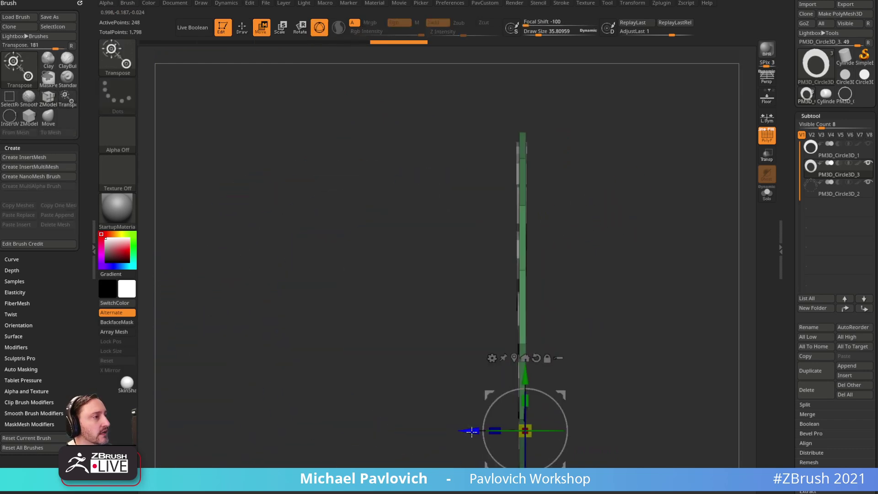
key(q)
mouse_move(665, 244)
shift+right_down()
mouse_move(704, 201)
mouse_move(654, 158)
mouse_move(653, 165)
shift+right_up()
key(b)
key(s)
key(t)
key(s)
drag(655, 167, 659, 165)
alt+right_drag(667, 156, 656, 174)
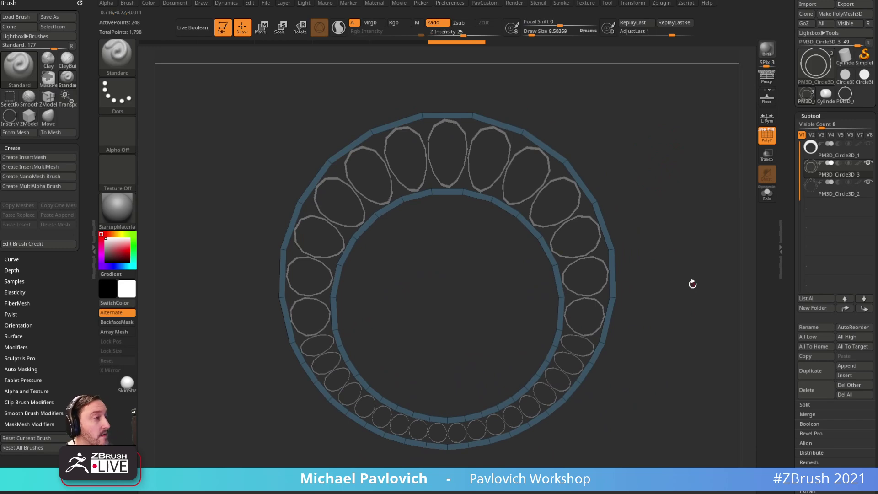
- Show only the original flat crescent subtool and apply Mirror And Weld to give it an edge through its top centre
click(835, 155)
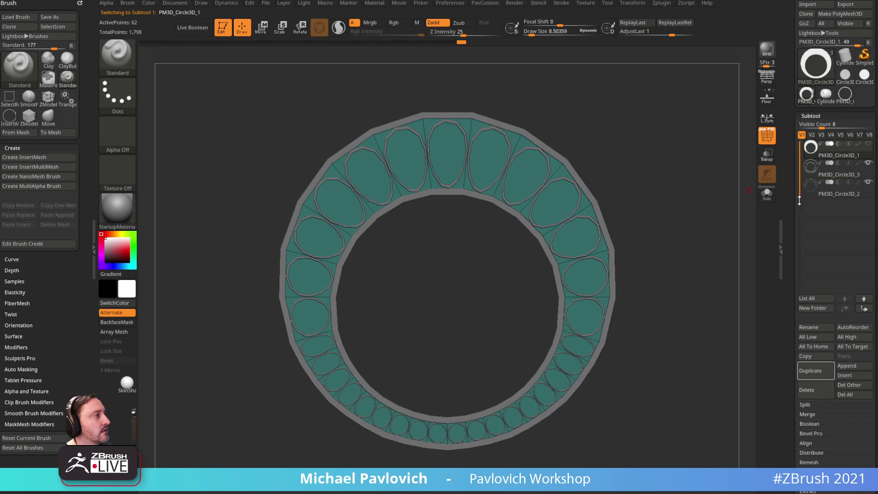
shift+click(868, 144)
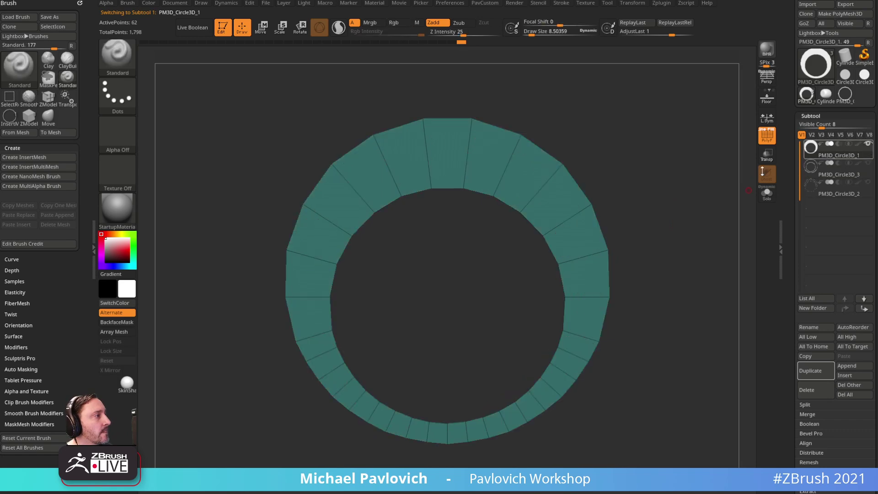
key(b)
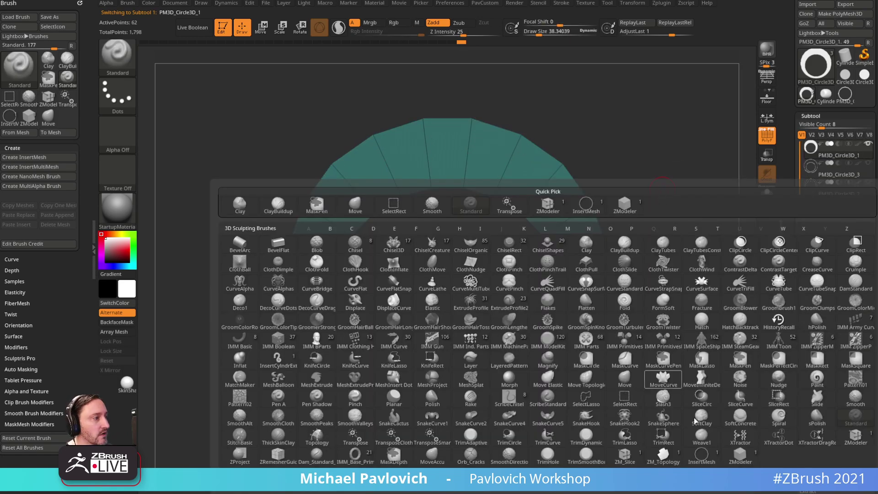
click(708, 448)
key(5)
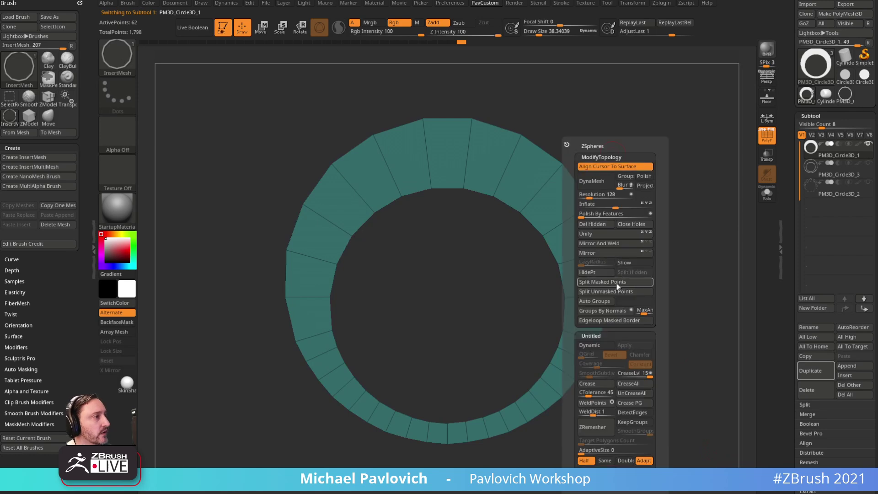
click(623, 227)
- Insert an edge loop along the middle of the crescent band with the ZModeler Multiple EdgeLoops target
key(b)
key(z)
key(m)
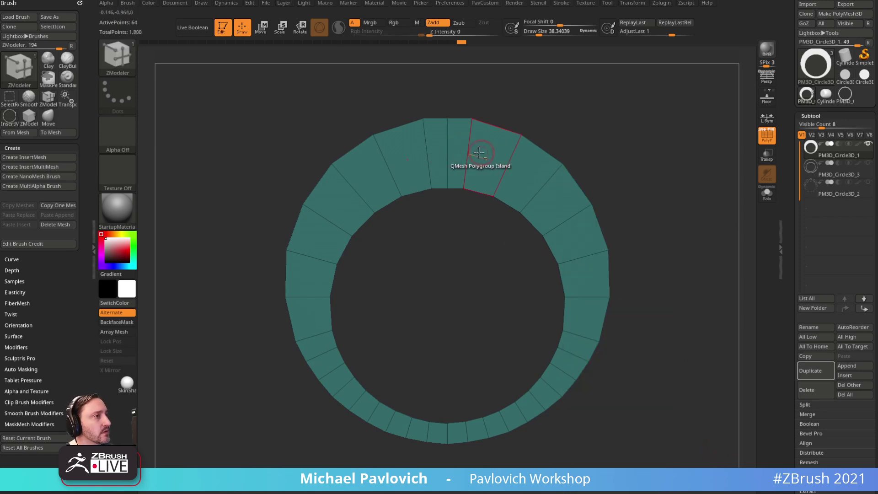
key(space)
key(space)
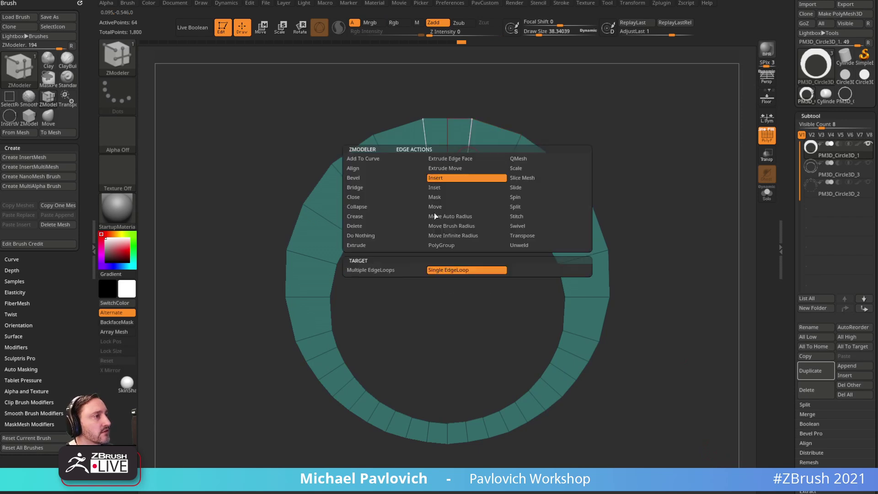
click(405, 269)
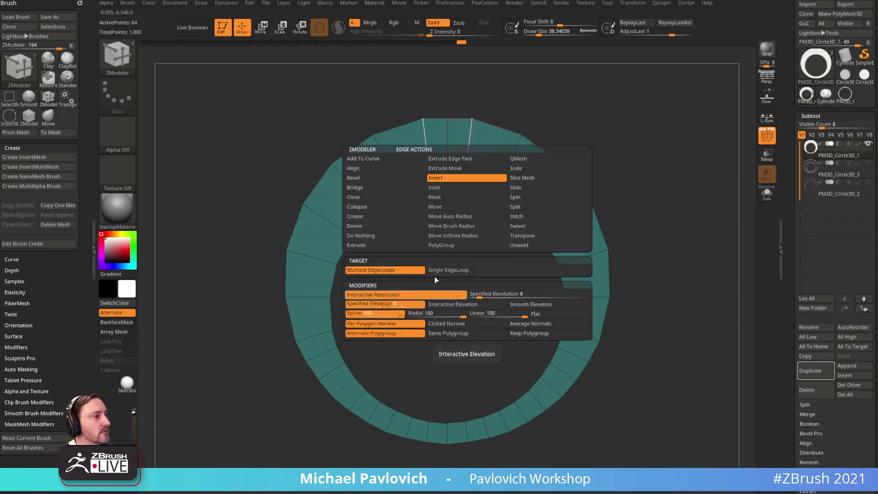
click(465, 172)
key(space)
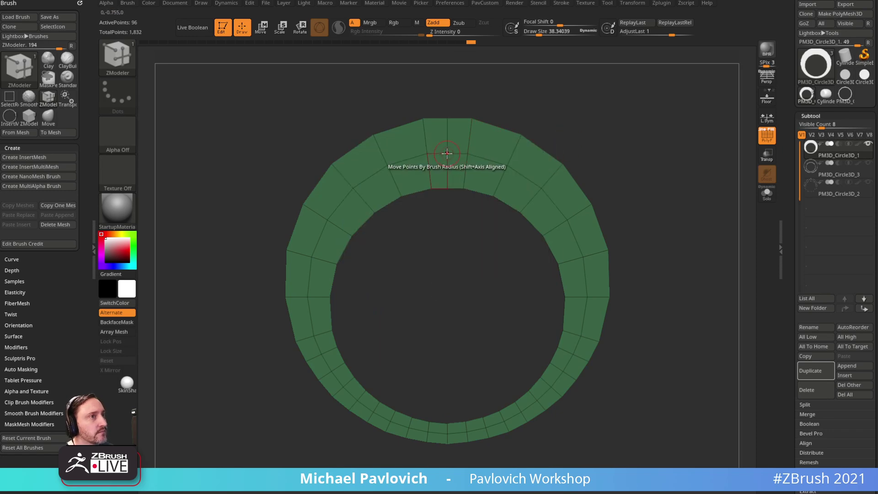
- Insert the small ring mesh at the crescent's top centre vertex and separate it from the crescent with Split Masked Points
key(b)
click(617, 397)
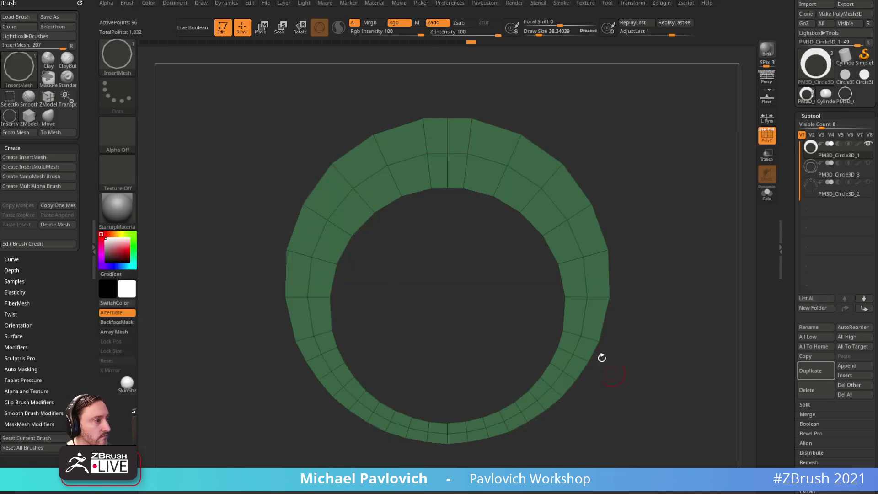
drag(447, 154, 433, 170)
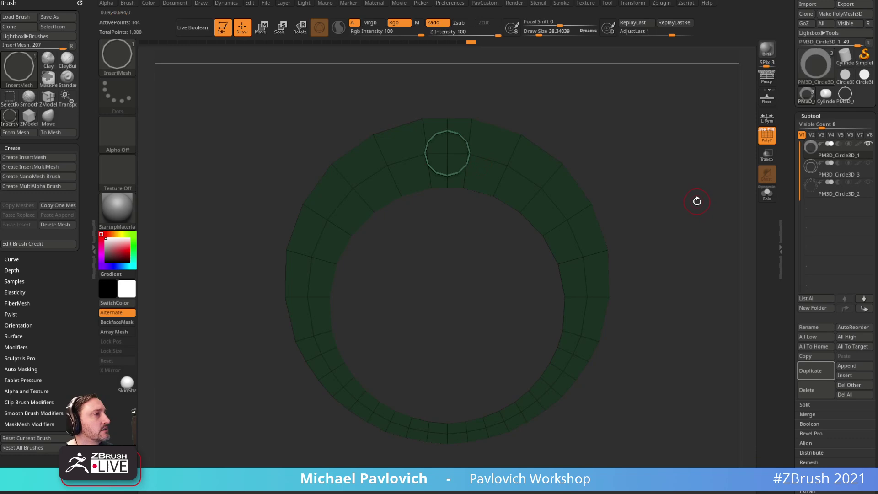
key(space)
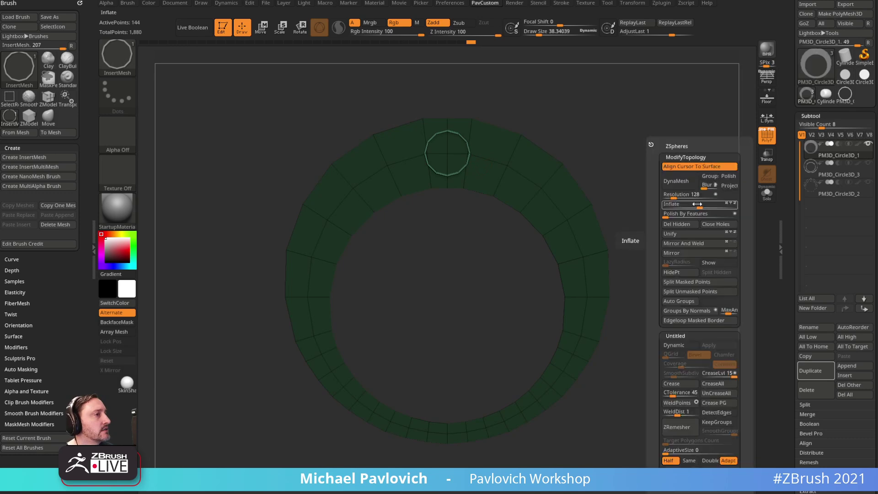
click(700, 282)
- Show the floor grid and enable Array Mesh on the small ring with Lock Pos and Lock Size on
scroll(792, 192, down, 1)
click(771, 105)
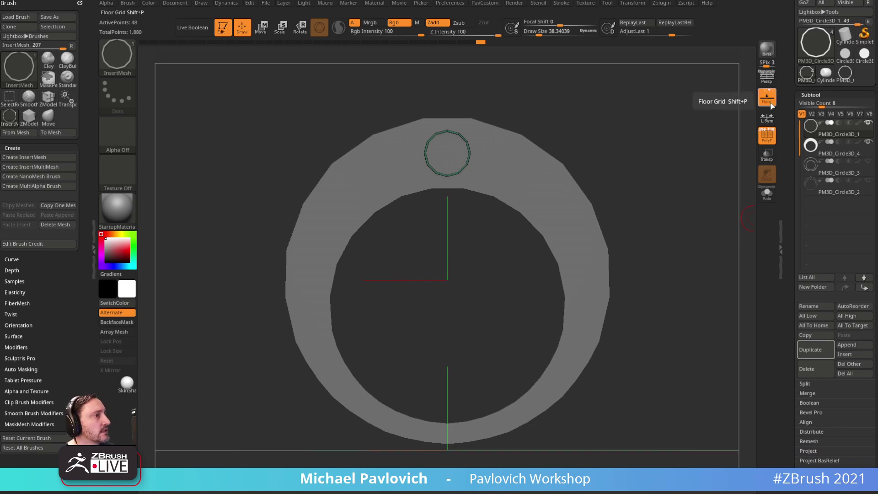
drag(792, 171, 787, 43)
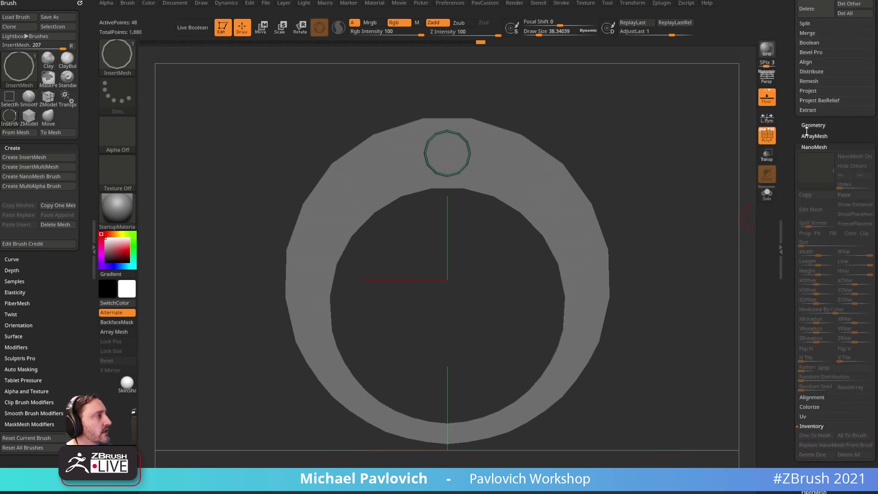
click(809, 136)
click(812, 106)
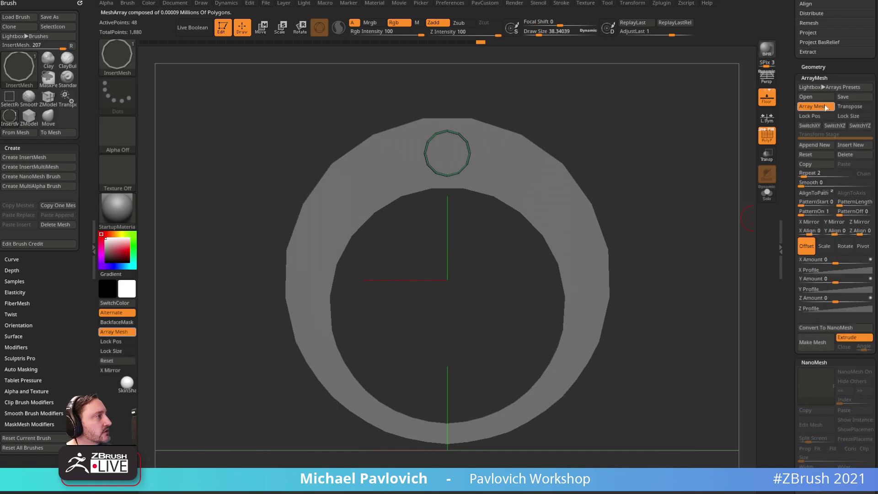
click(810, 116)
click(848, 116)
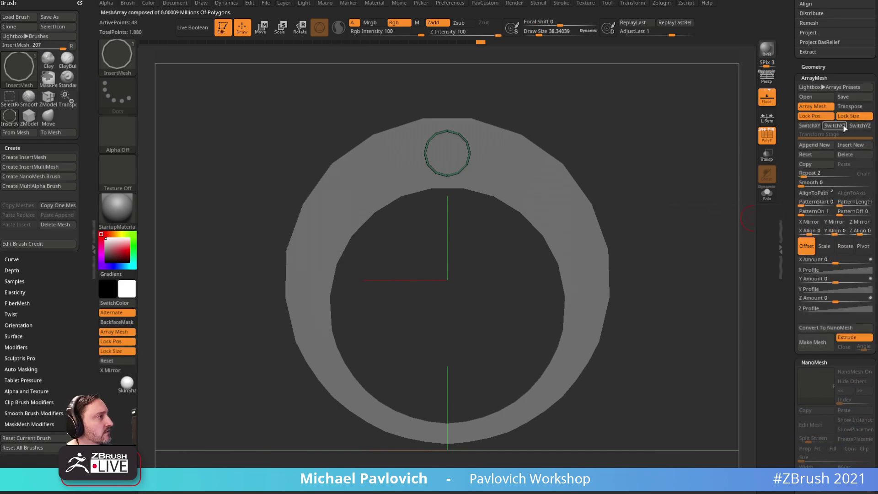
click(842, 96)
text(w)
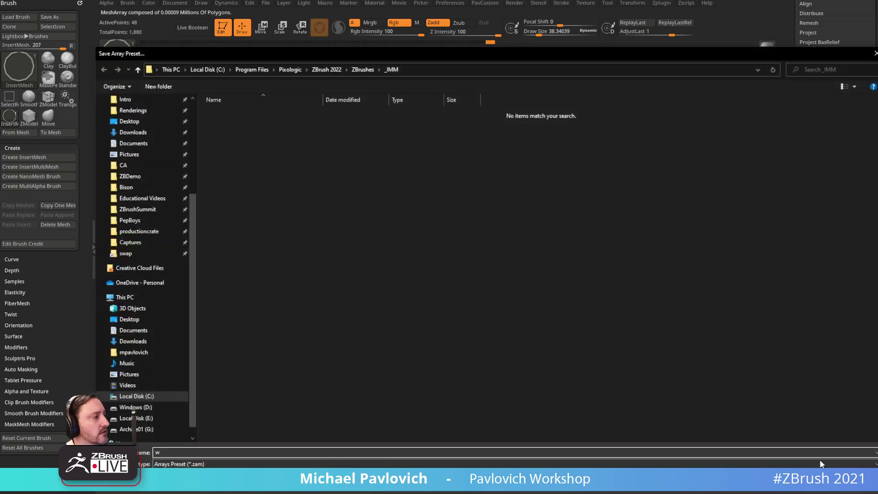
click(819, 479)
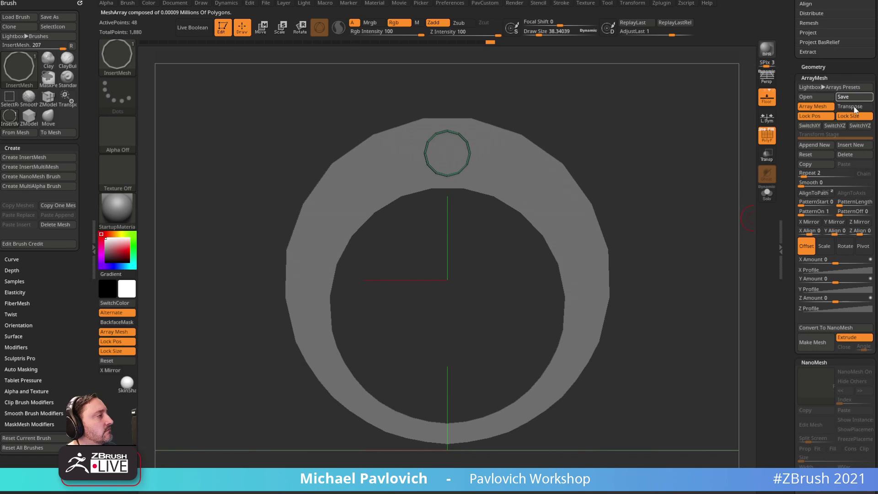
- Turn on Transpose for the array with the transpose line, and set Repeat to 44 and the Z offset amount to 100
click(851, 107)
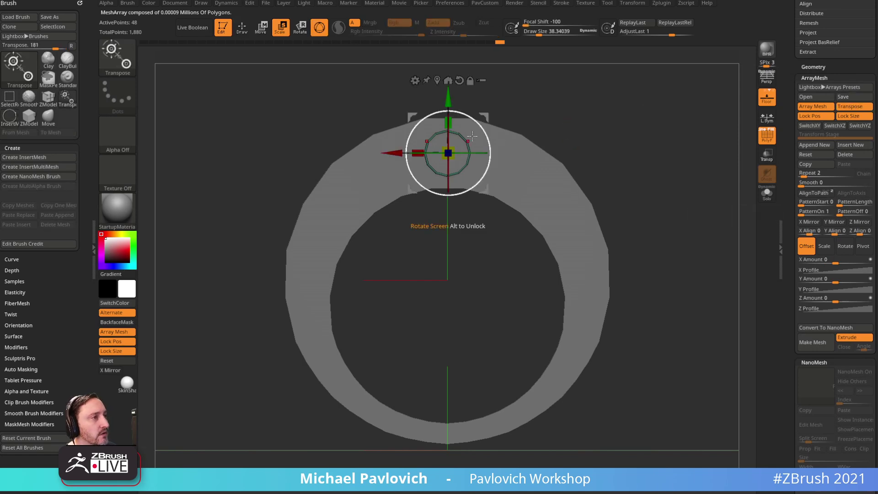
key(y)
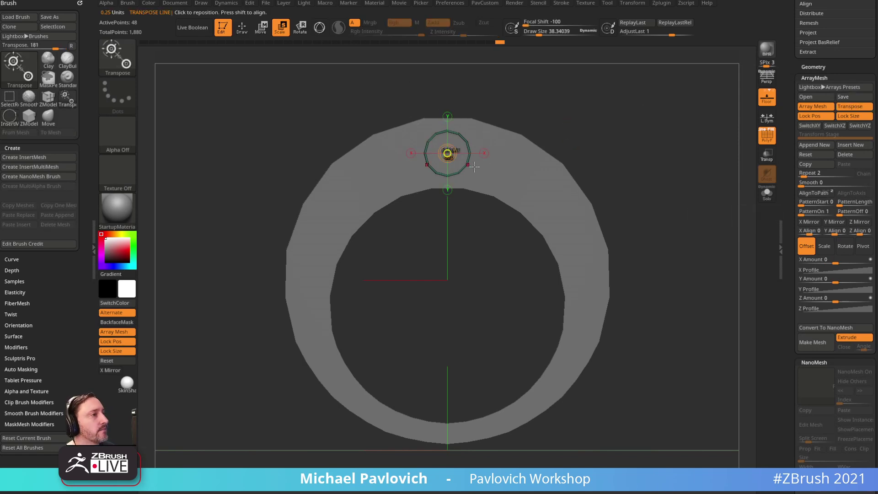
click(816, 172)
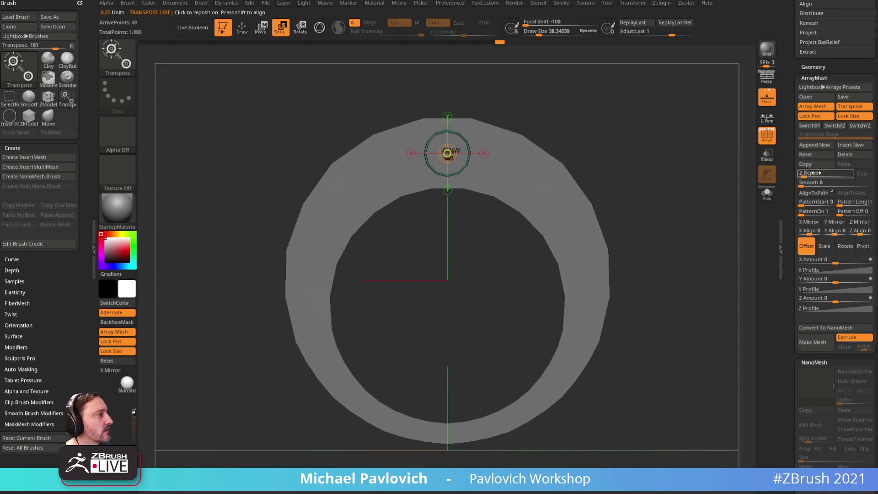
text(44)
key(Return)
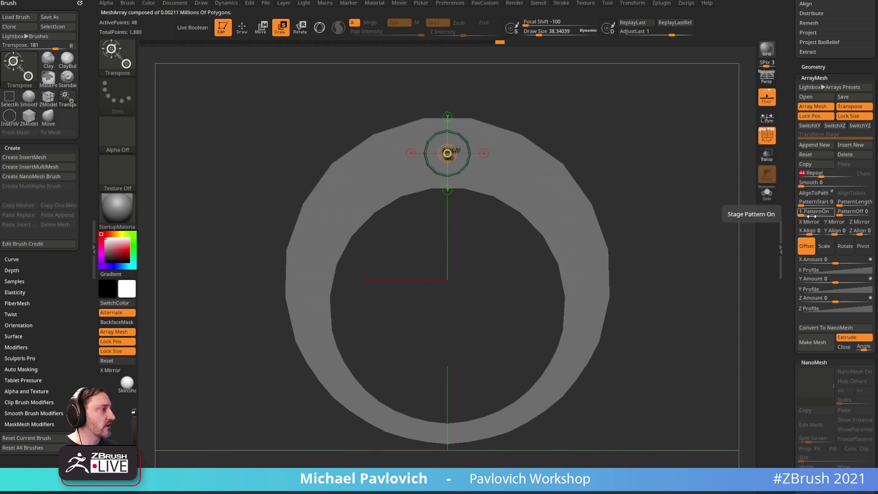
drag(723, 273, 704, 276)
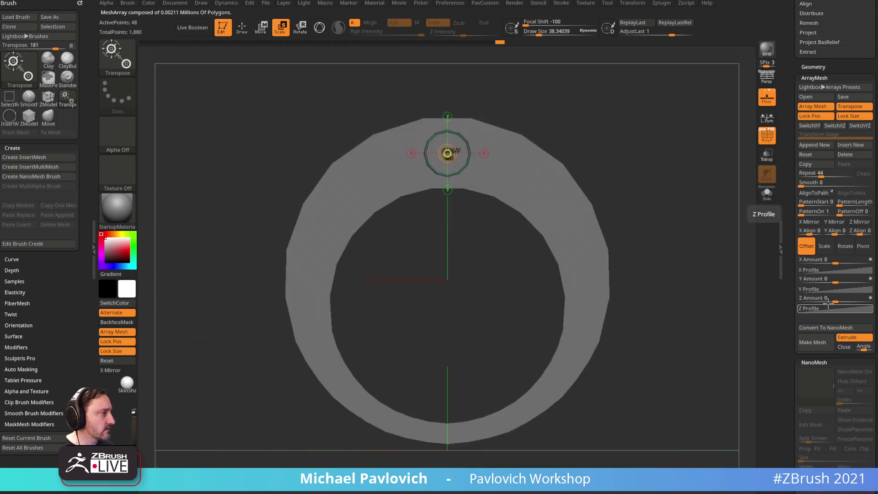
drag(836, 298, 871, 297)
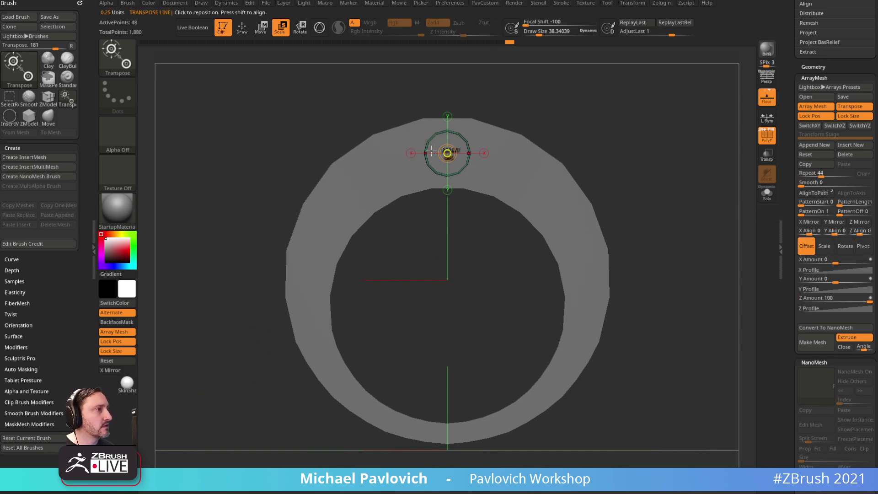
- Move the array's transpose line from the small ring to the world centre inside the crescent
drag(511, 103, 477, 118)
mouse_move(431, 161)
mouse_down()
mouse_move(453, 170)
mouse_move(446, 219)
mouse_up()
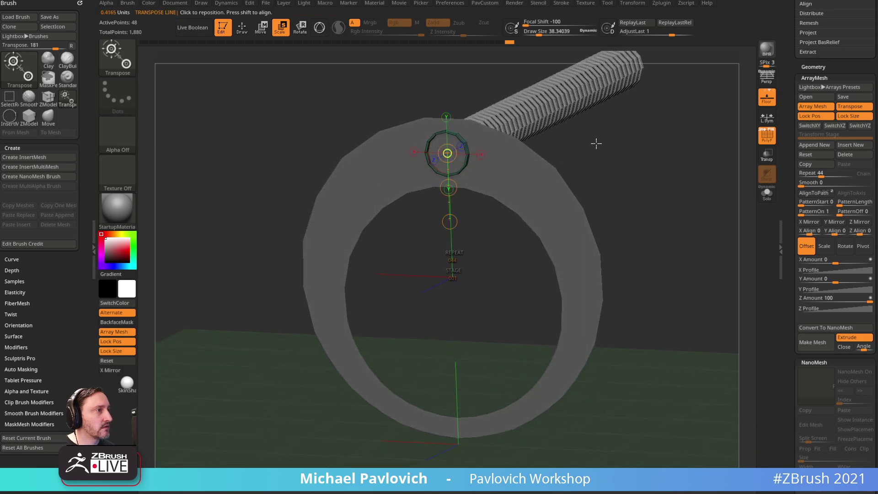
shift+drag(586, 140, 578, 144)
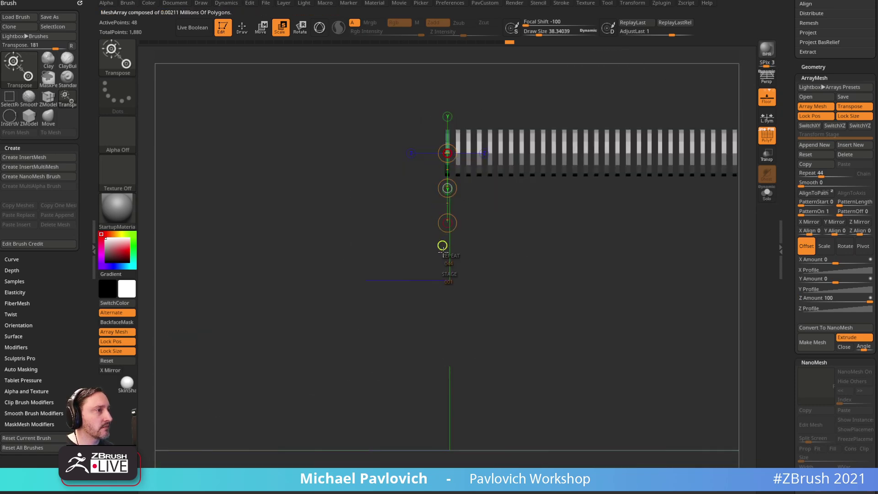
click(449, 280)
drag(494, 250, 681, 179)
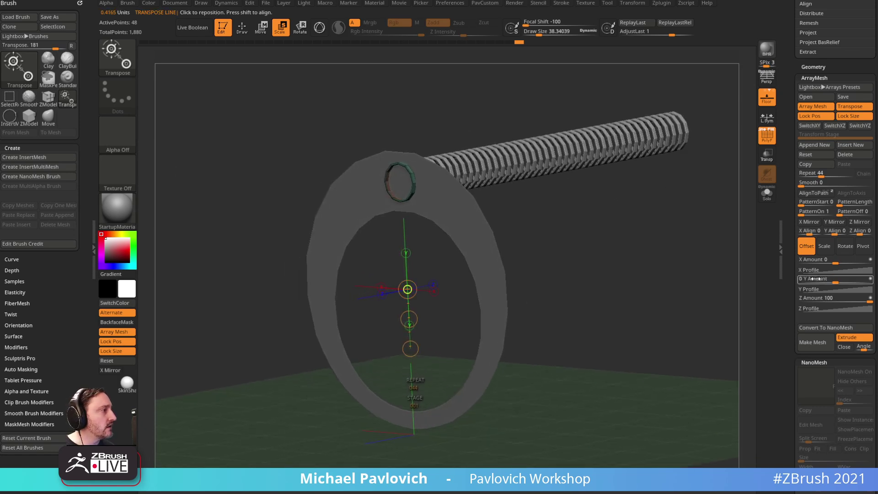
- Wrap the array around the crescent with no Z offset, a Z rotation amount of 360 and 19 repeats
mouse_move(835, 297)
mouse_down()
mouse_move(814, 299)
mouse_move(838, 299)
mouse_up()
click(845, 246)
text(360)
key(Return)
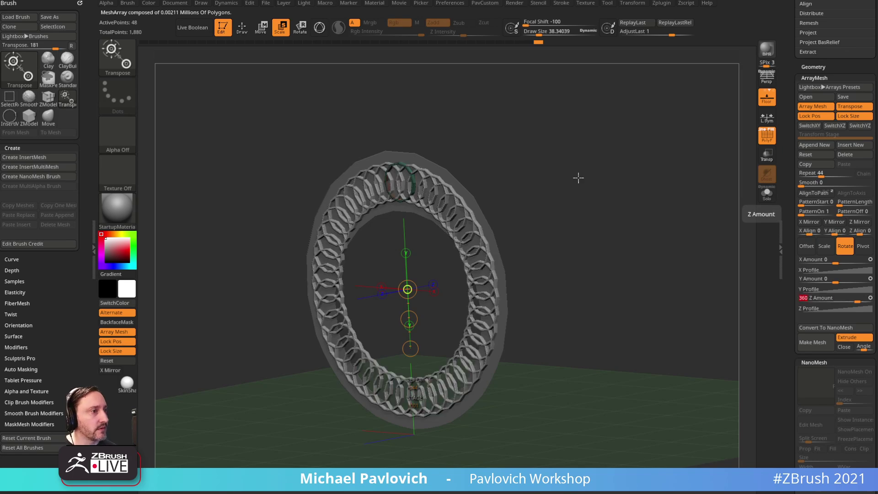
shift+drag(570, 174, 618, 154)
drag(822, 175, 814, 176)
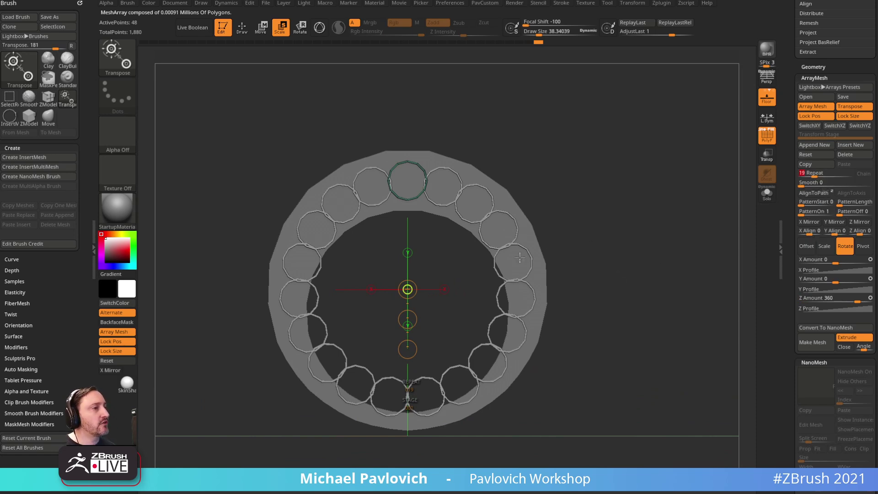
- Try scaling the arrayed rings with the transpose line in the array's Scale mode, and undo the change
click(824, 246)
mouse_move(408, 319)
mouse_down()
mouse_move(408, 311)
mouse_move(412, 319)
mouse_up()
key(ctrl+z)
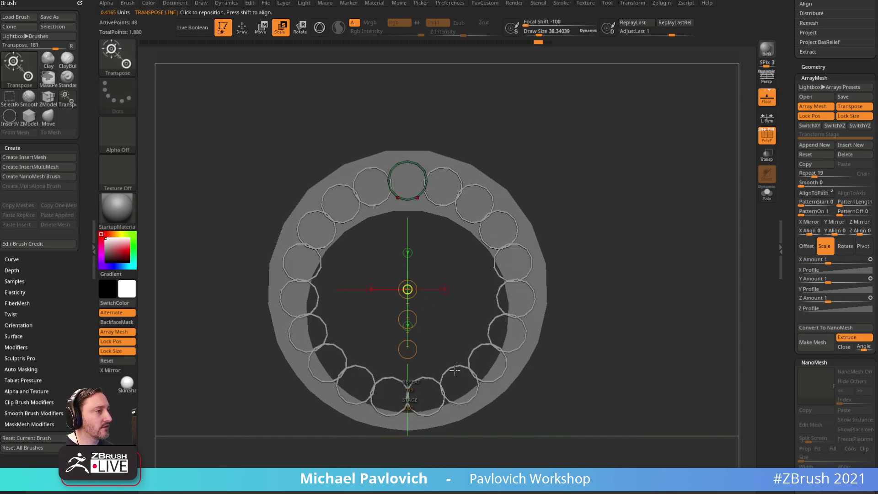
- Try a slight scale adjustment from the lower end of the array's transpose line, and undo it
drag(409, 348, 409, 353)
key(ctrl+z)
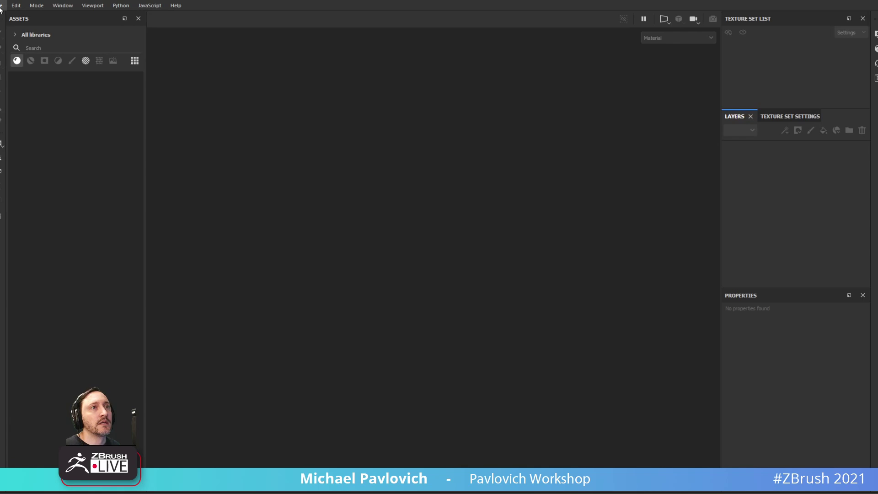
- Switch to Substance 3D Painter and open the recent project OogieBoogie.spp
click(4, 6)
mouse_move(8, 39)
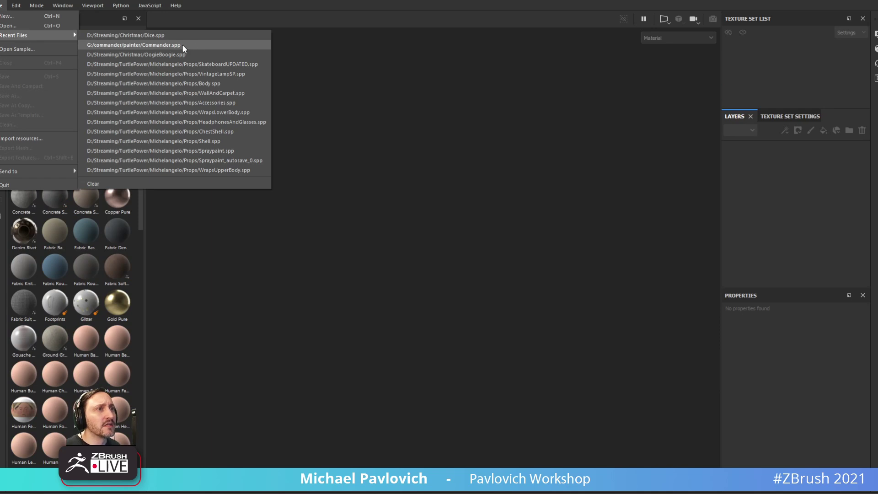
click(163, 46)
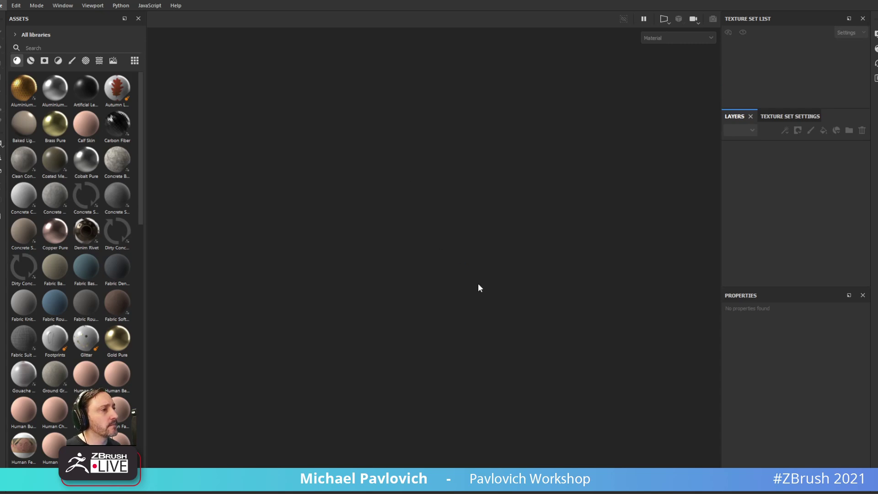
- Compare the torso with the Linen Burlap Irregular layer hidden and shown, and select that layer
alt+drag(567, 269, 421, 289)
alt+right_drag(361, 292, 660, 384)
alt+right_drag(351, 250, 494, 256)
alt+drag(439, 243, 539, 224)
alt+drag(594, 292, 562, 270)
scroll(791, 189, down, 2)
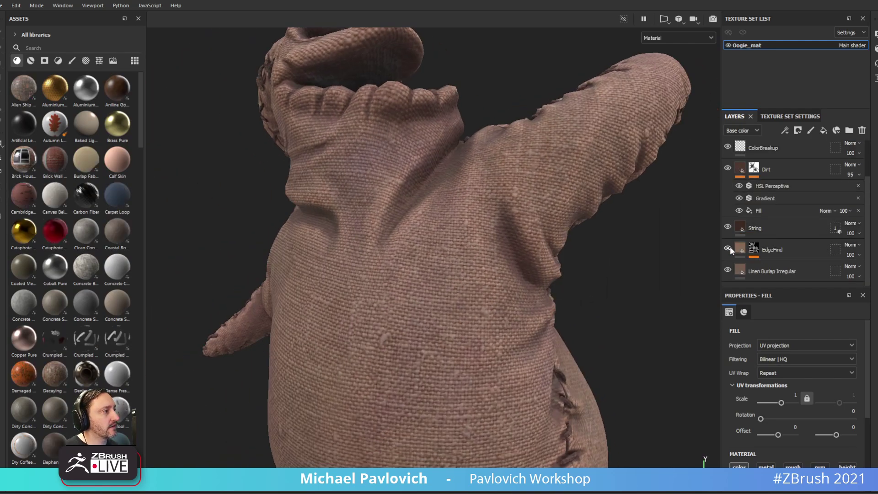
click(727, 270)
click(727, 270)
click(727, 270)
click(727, 270)
click(728, 271)
click(727, 271)
click(727, 271)
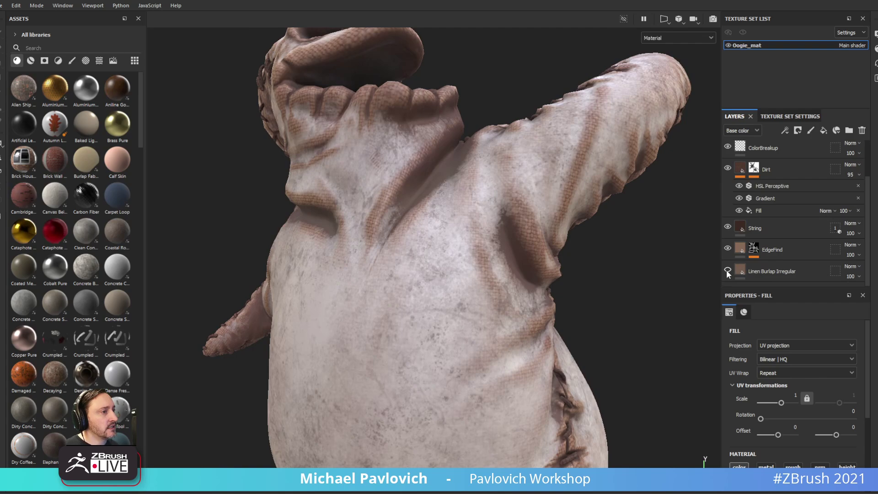
click(727, 271)
click(743, 270)
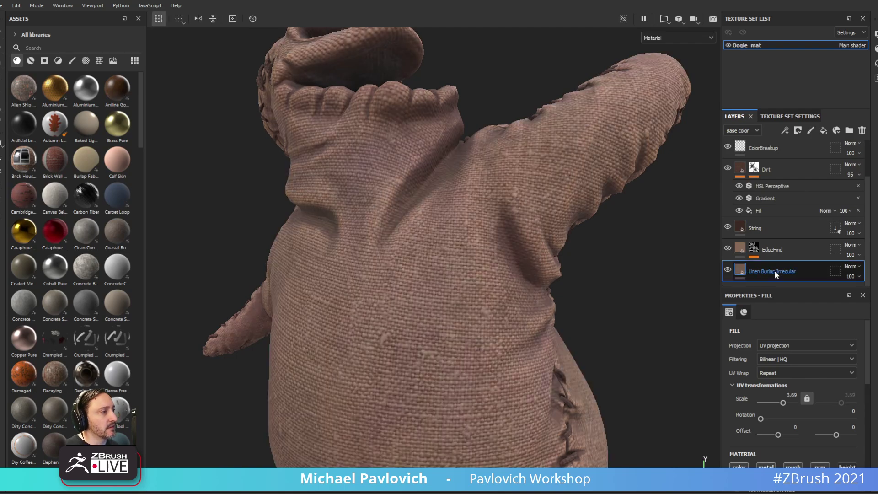
- Remove the existing mask from the Dirt layer
scroll(654, 258, down, 3)
alt+drag(649, 254, 602, 274)
shift+right_drag(603, 273, 658, 270)
alt+drag(659, 270, 644, 250)
alt+drag(461, 250, 498, 202)
click(784, 165)
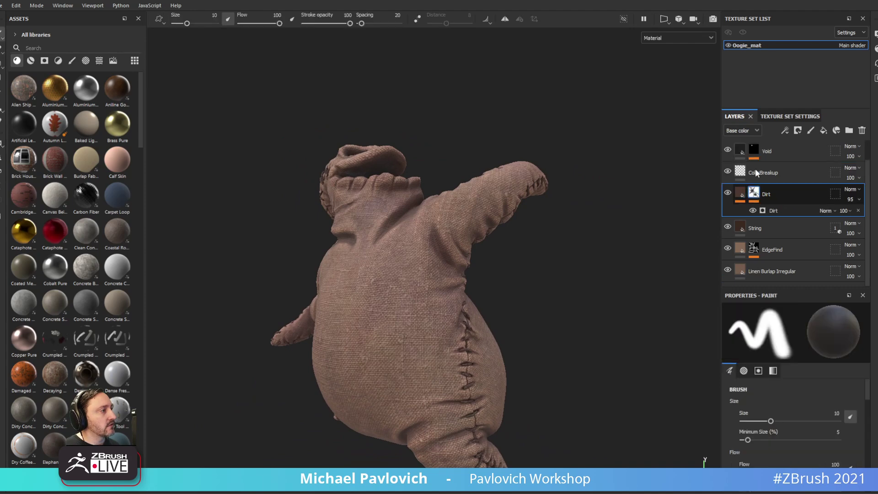
right_click(755, 189)
click(742, 193)
right_click(754, 190)
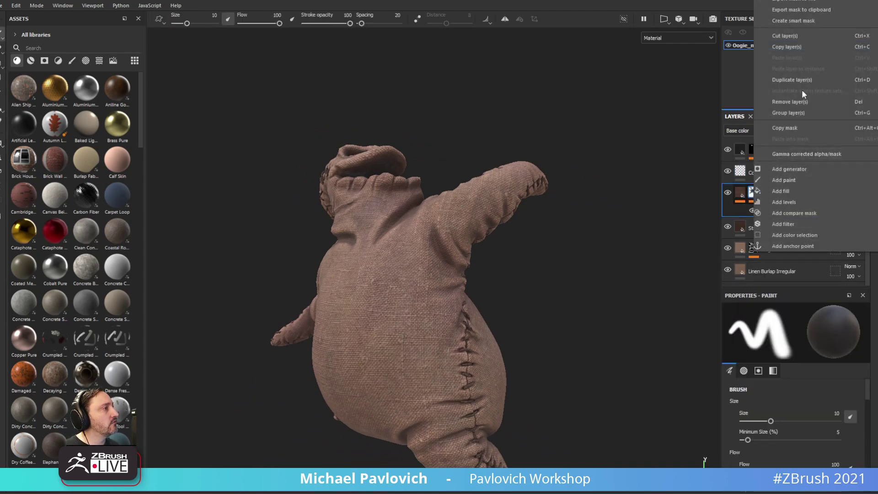
click(794, 1)
- Add a black mask to the Dirt layer and display only that mask on the model
alt+drag(550, 182, 599, 238)
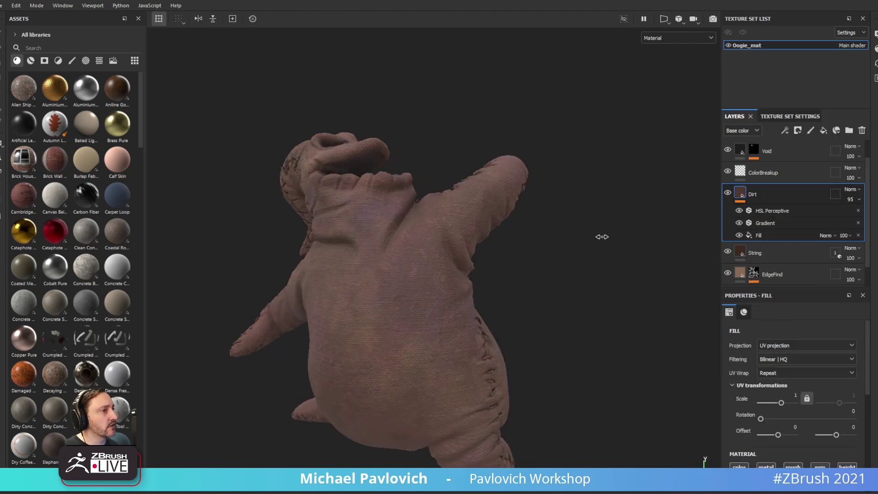
right_click(741, 194)
click(763, 210)
alt+drag(640, 160, 617, 151)
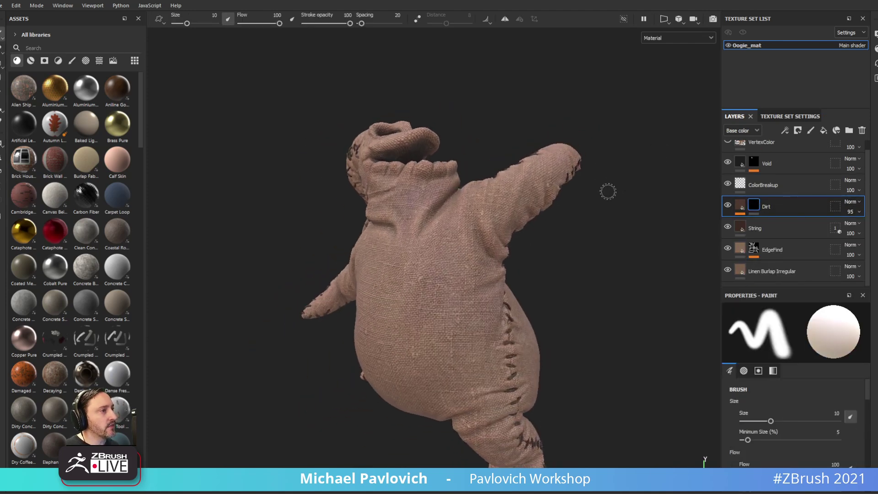
alt+click(754, 203)
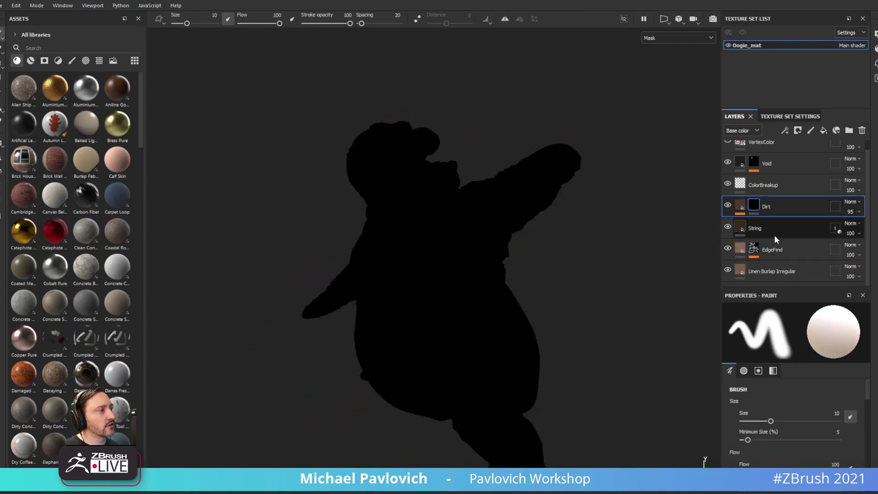
- Add a Dirt generator to the Dirt layer's mask and lower its Dirt Level to 0.2
right_click(753, 204)
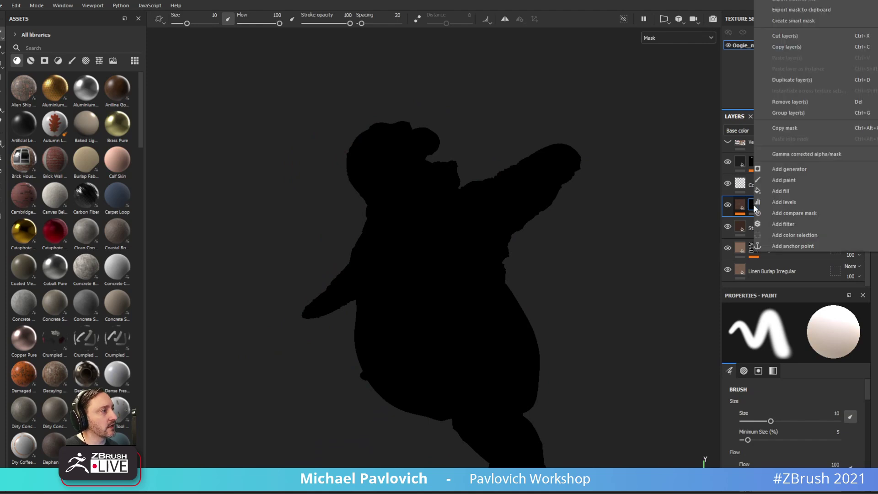
click(783, 169)
click(791, 326)
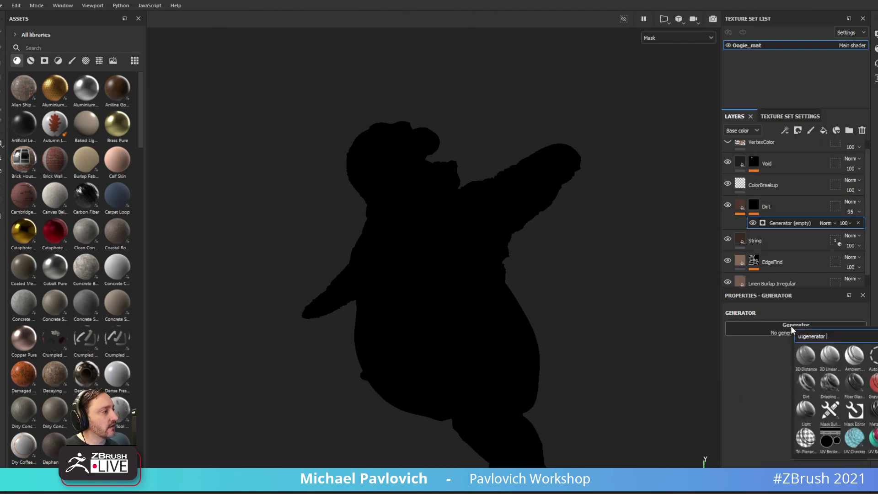
click(808, 387)
drag(826, 399, 757, 405)
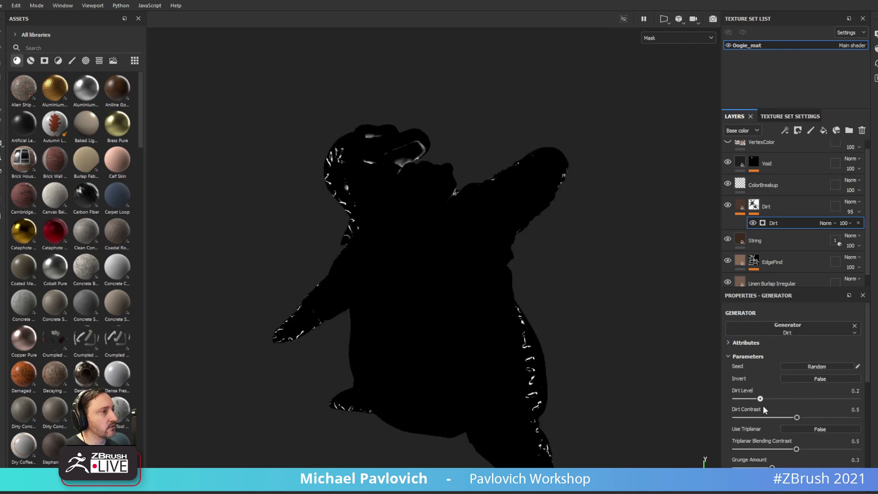
- Review the Dirt generator's image inputs and set its Dirt Level to 0.57
scroll(778, 399, down, 5)
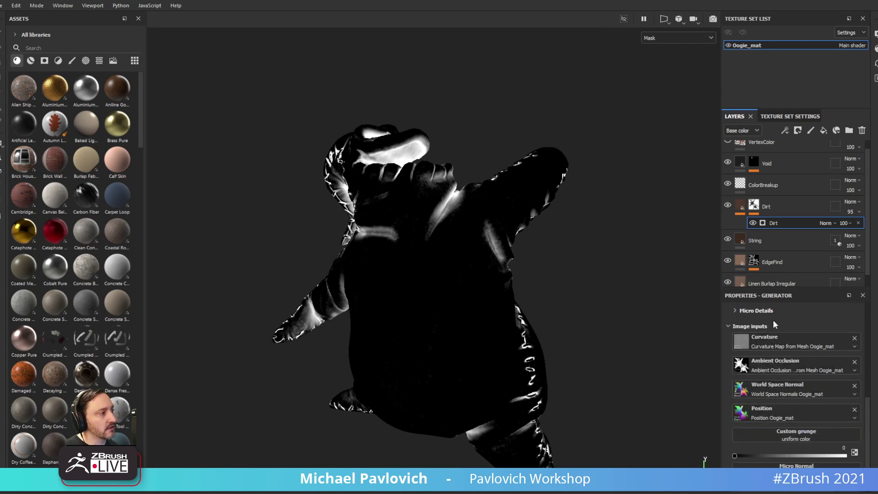
scroll(774, 334, up, 4)
scroll(775, 347, down, 3)
scroll(769, 389, up, 5)
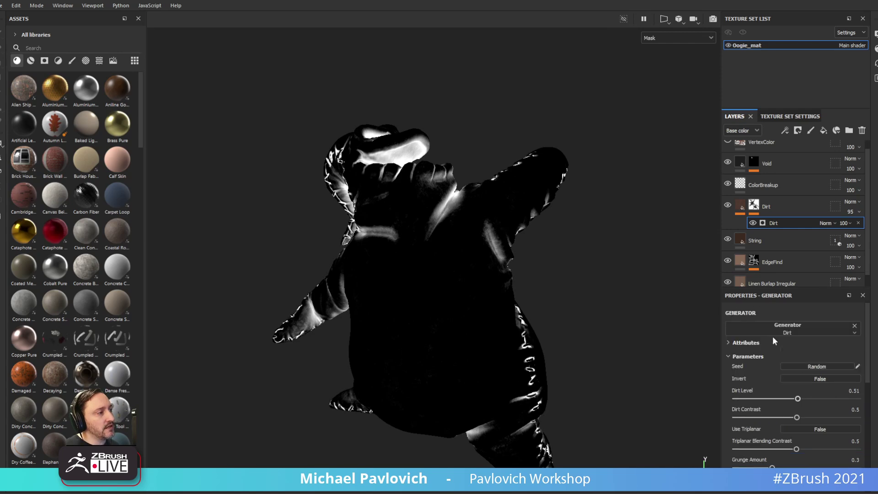
mouse_move(798, 399)
mouse_down()
mouse_move(835, 399)
mouse_move(804, 401)
mouse_up()
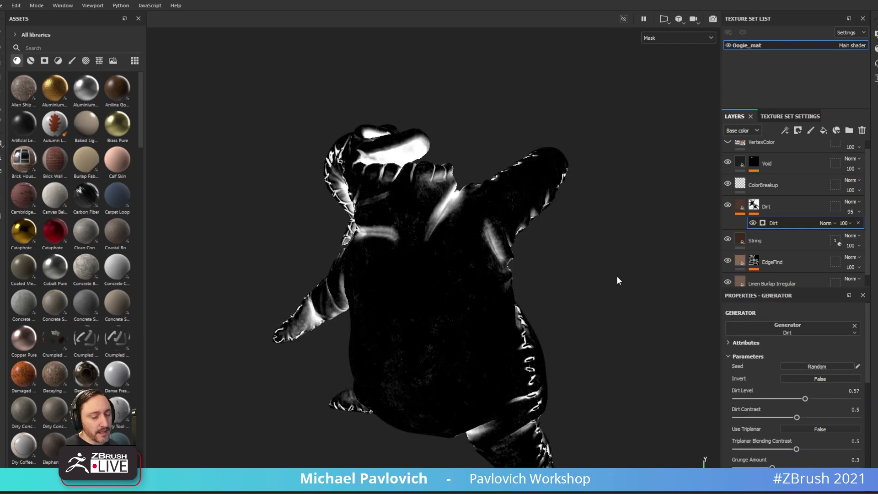
- Set the Dirt Level to 0.72 while viewing the full material, and remove the Dirt generator from the mask
key(m)
alt+drag(617, 275, 602, 265)
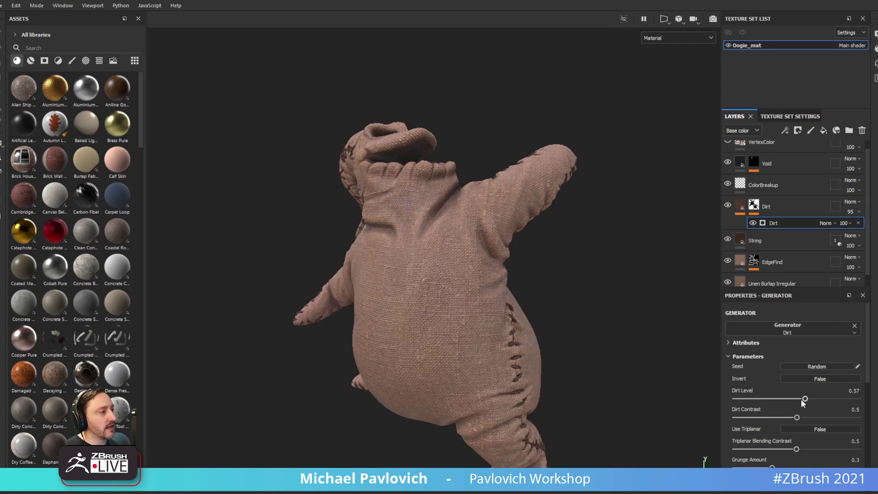
mouse_move(829, 402)
mouse_down()
mouse_move(816, 403)
mouse_move(835, 405)
mouse_move(825, 406)
mouse_up()
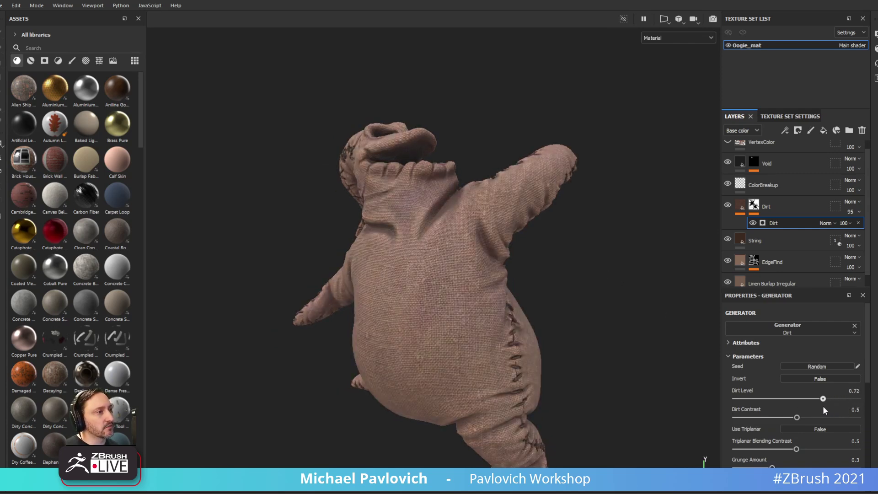
click(859, 224)
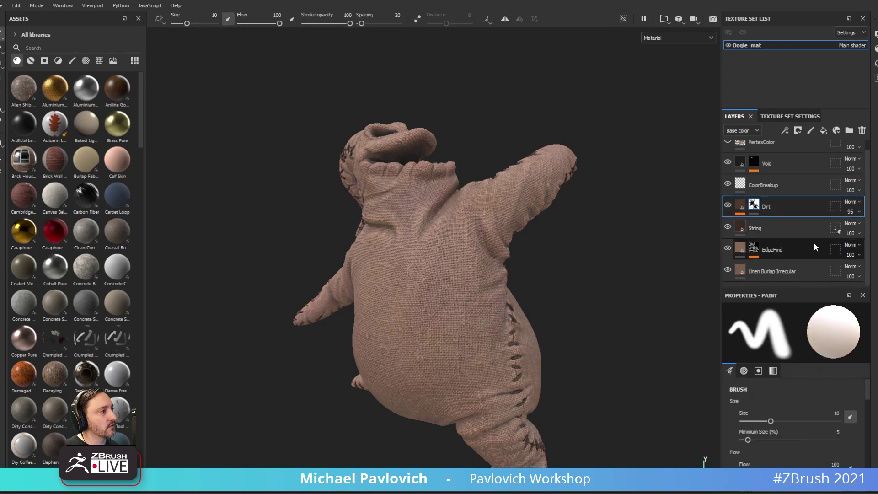
- Add a Position generator to the Dirt layer's mask
right_click(755, 206)
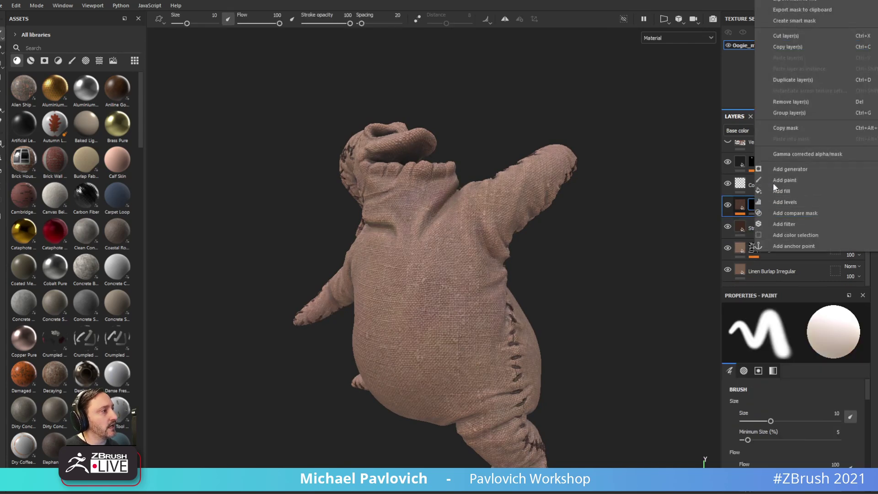
click(782, 169)
click(783, 329)
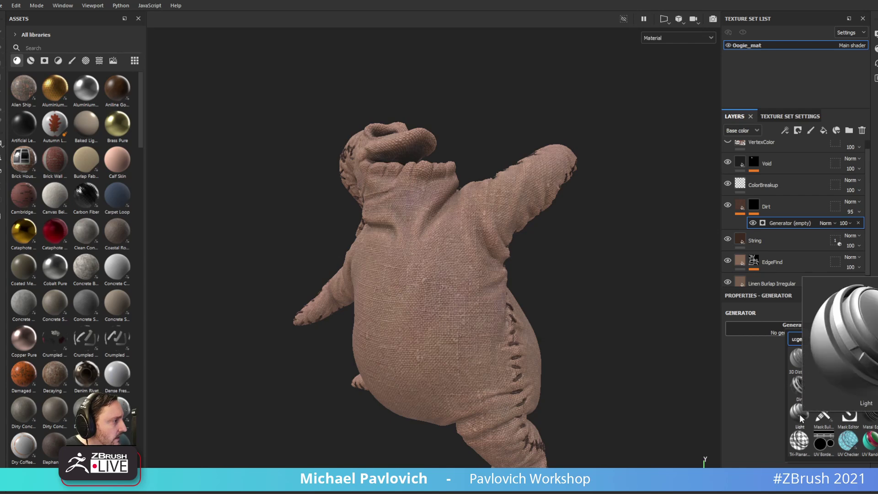
click(877, 414)
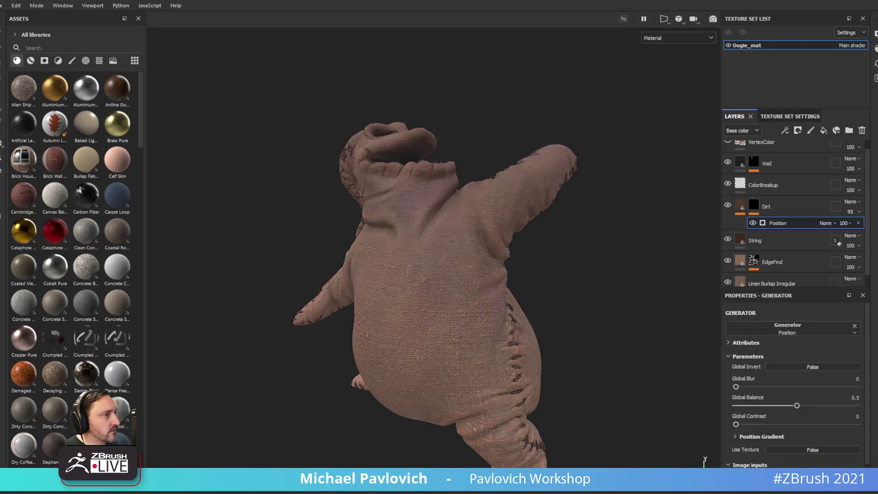
- Inspect the Position generator's gradient and parameters in the mask view, and remove the generator
alt+click(754, 205)
mouse_move(610, 248)
alt+mouse_down()
mouse_move(461, 233)
mouse_move(453, 304)
alt+mouse_up()
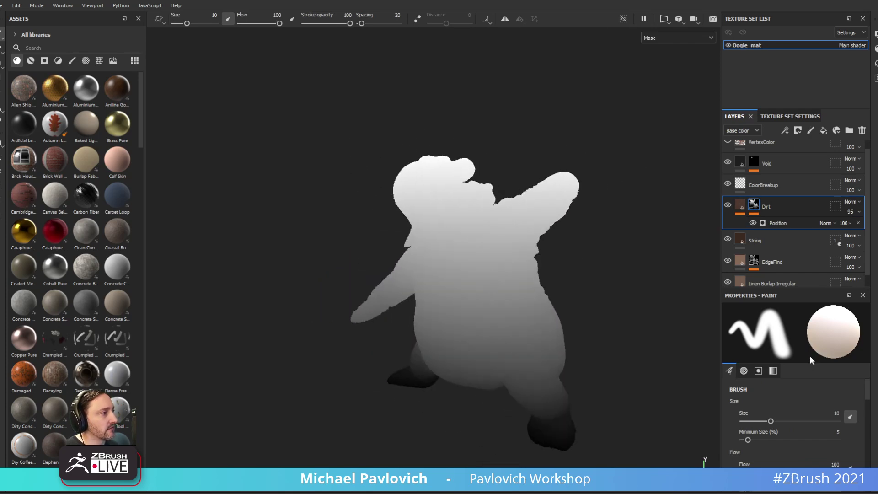
click(768, 223)
scroll(778, 379, down, 1)
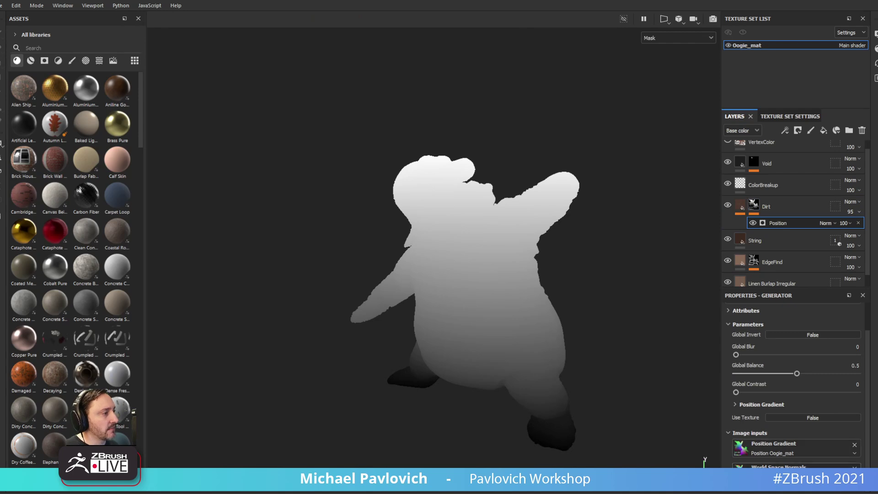
scroll(762, 394, up, 1)
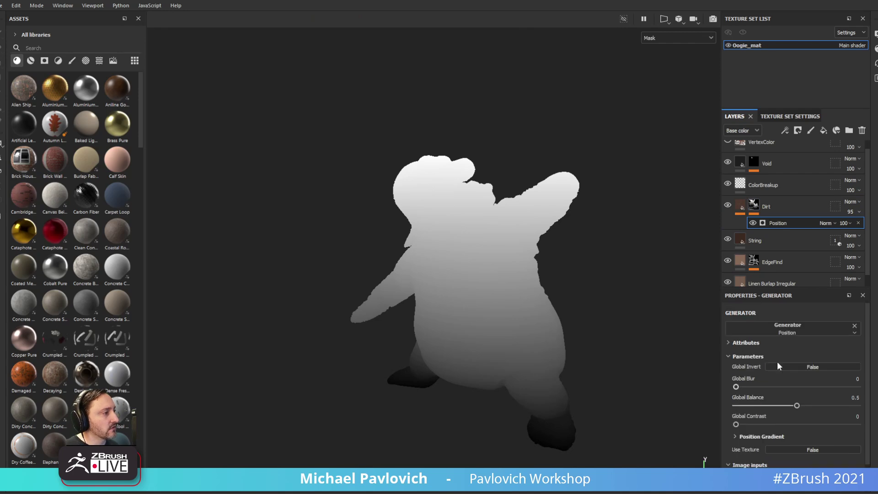
click(858, 224)
- Add a Light generator to the Dirt layer's mask
right_click(753, 204)
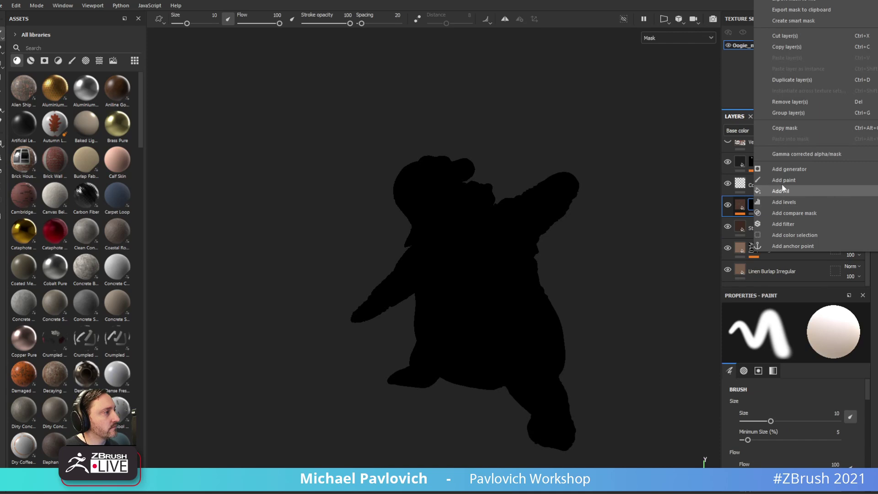
click(785, 170)
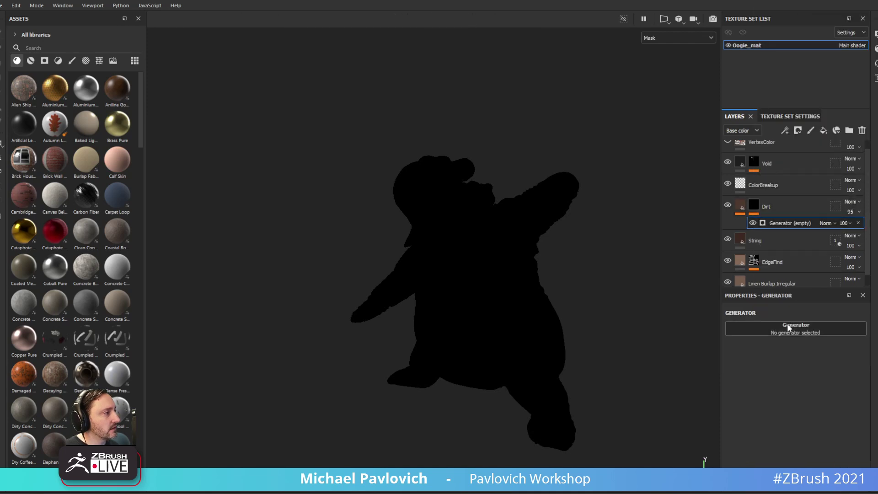
click(789, 327)
click(804, 419)
mouse_move(668, 271)
alt+mouse_down()
mouse_move(551, 269)
mouse_move(663, 270)
alt+mouse_up()
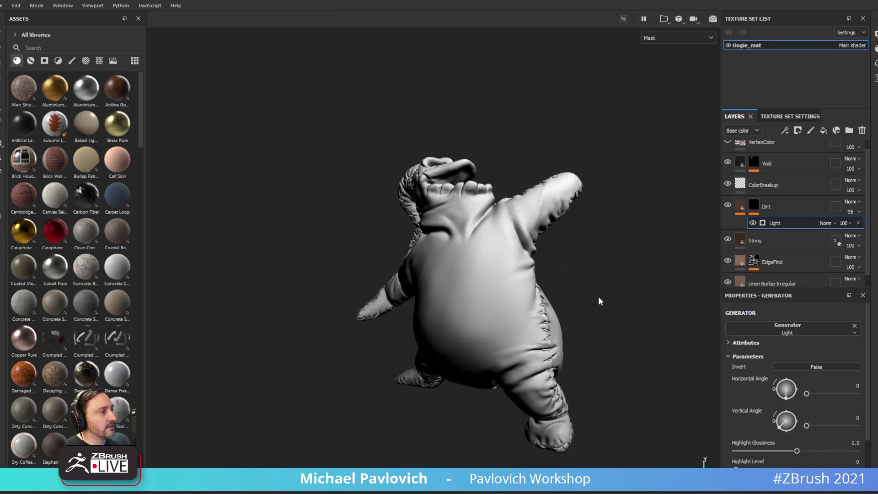
- Examine the Light generator's parameters and image inputs, and check the texture set's settings
scroll(790, 404, down, 2)
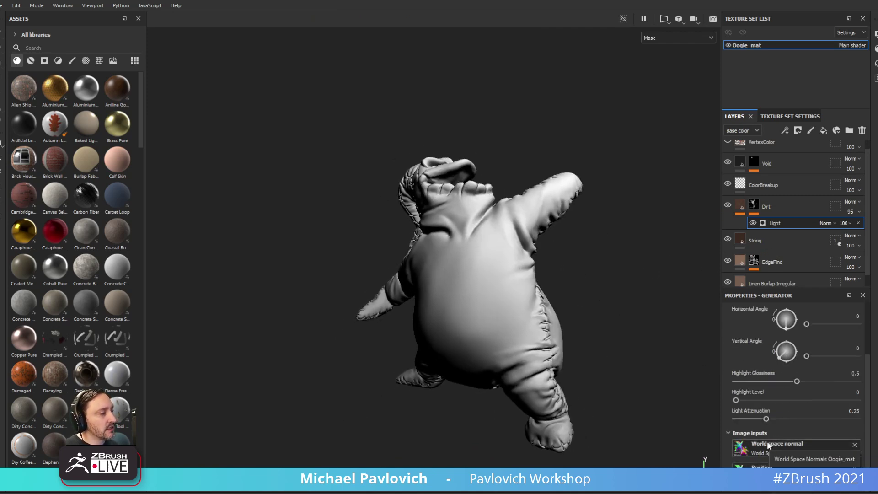
alt+drag(652, 308, 563, 259)
scroll(786, 206, up, 1)
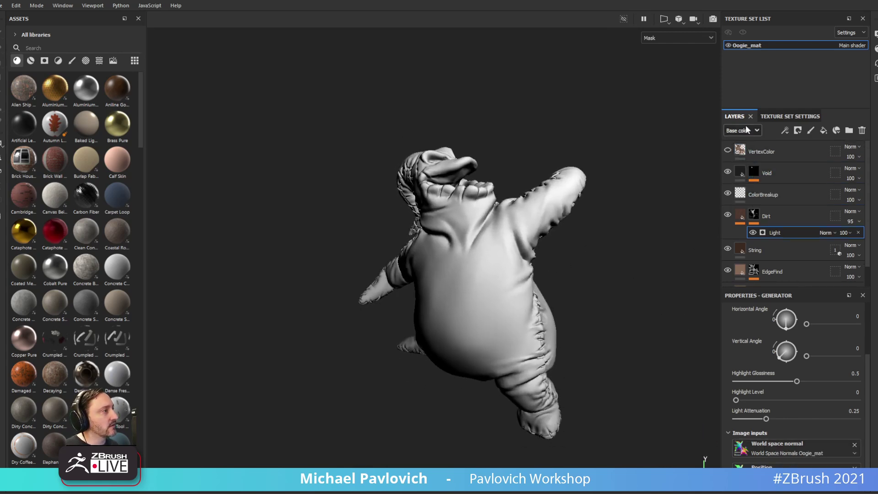
click(785, 116)
click(735, 115)
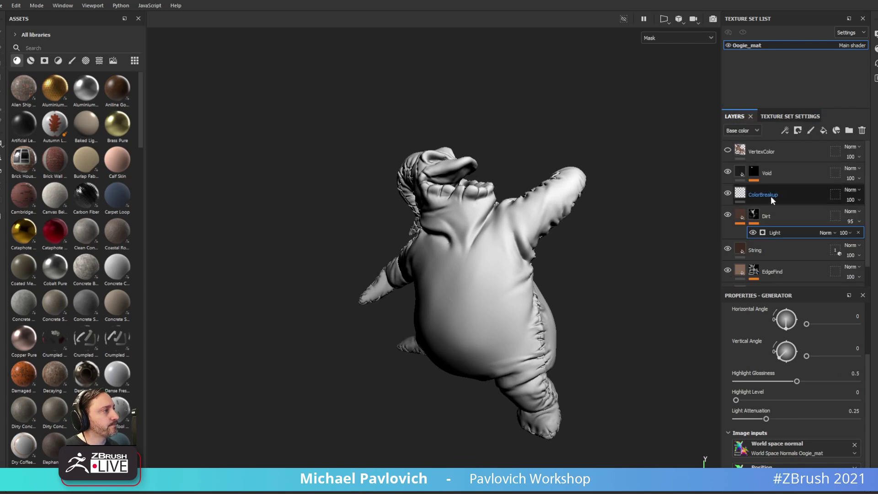
- Add a fill layer at the top of the layer stack and search the assets for "text" without the material filter
click(823, 130)
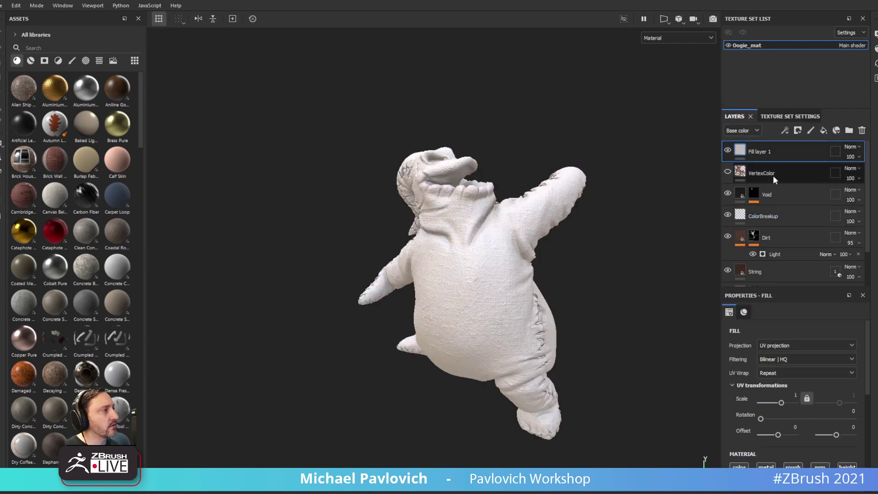
click(35, 45)
text(text)
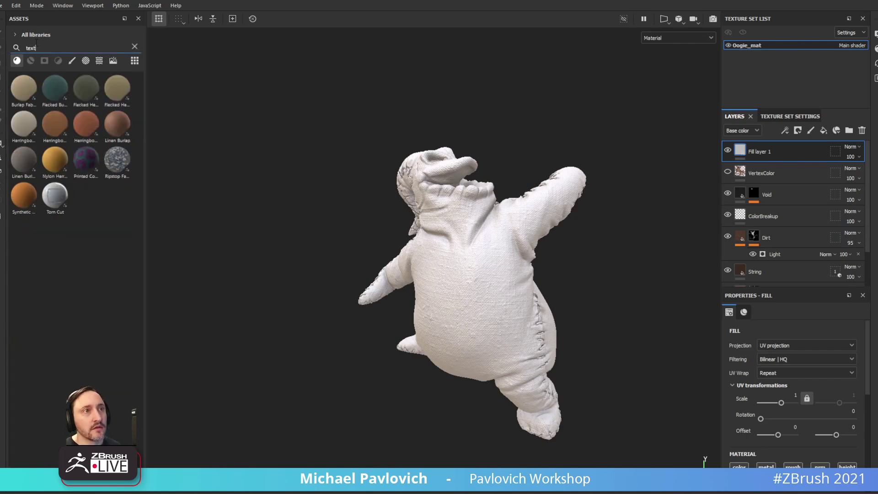
click(17, 61)
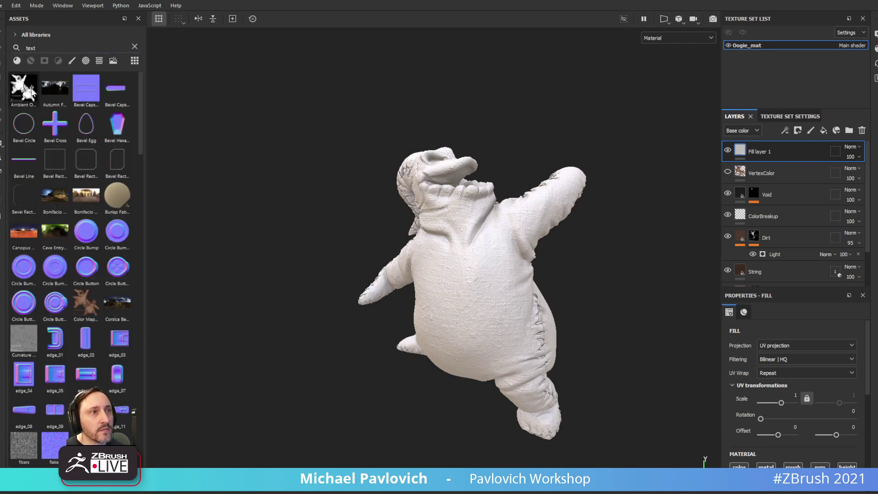
- Assign the baked Position Oogie_mat map to the new fill layer's base color and inspect its gradient around the model
scroll(105, 296, down, 3)
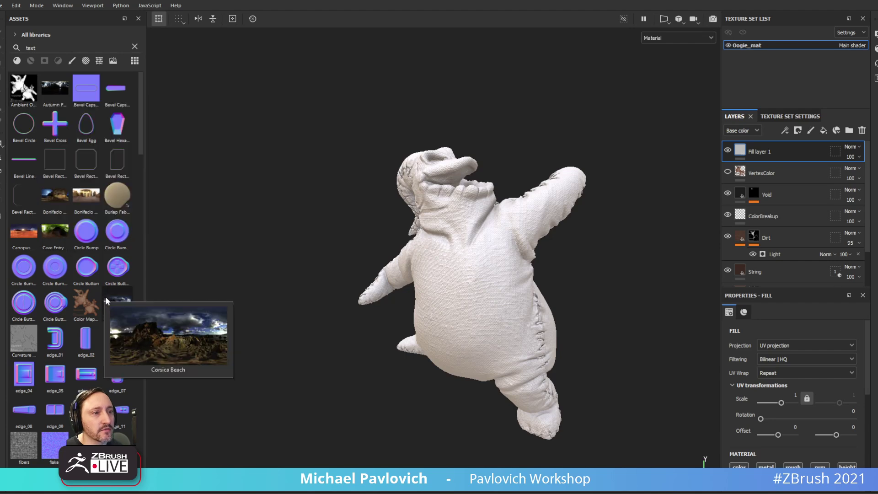
scroll(106, 305, down, 12)
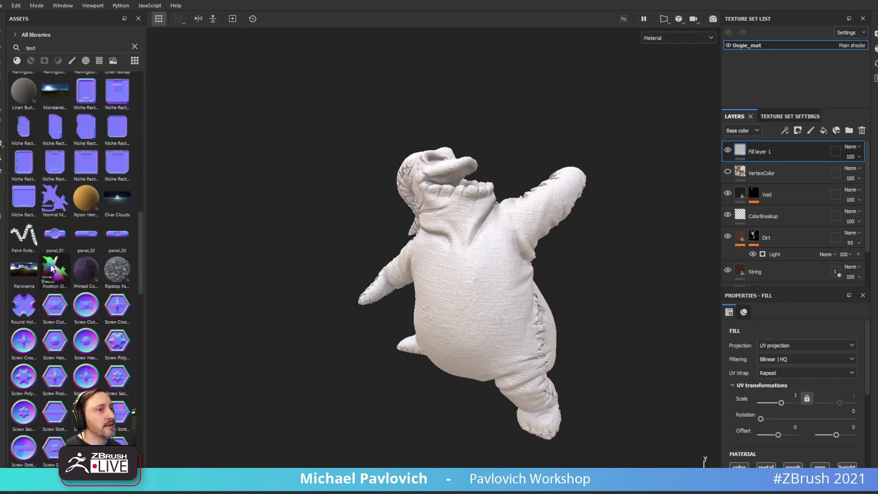
scroll(759, 347, down, 5)
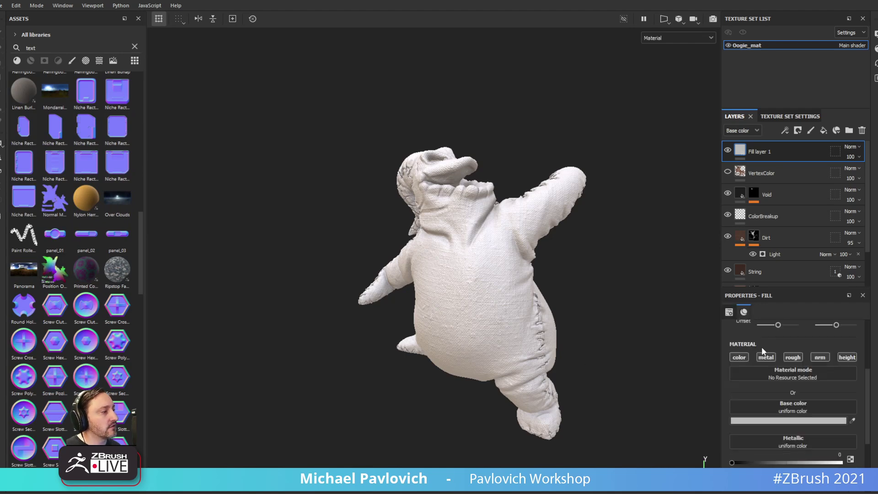
drag(56, 271, 785, 404)
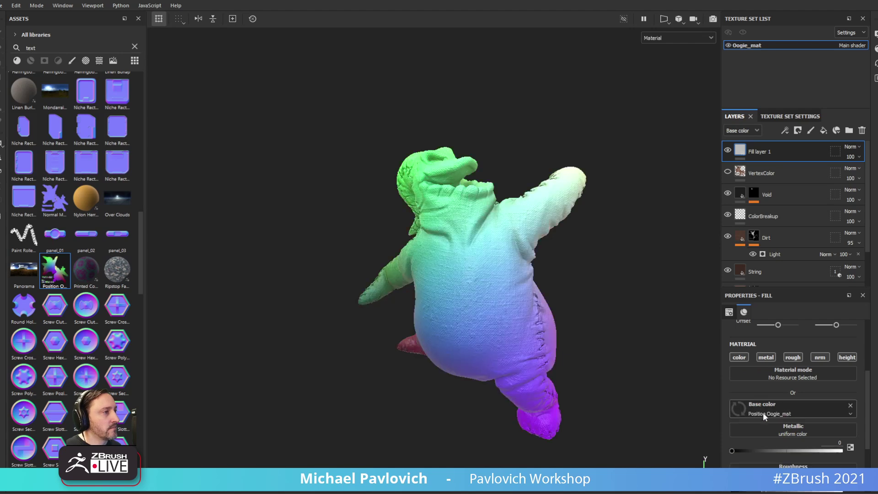
alt+drag(622, 180, 474, 181)
alt+drag(425, 167, 410, 170)
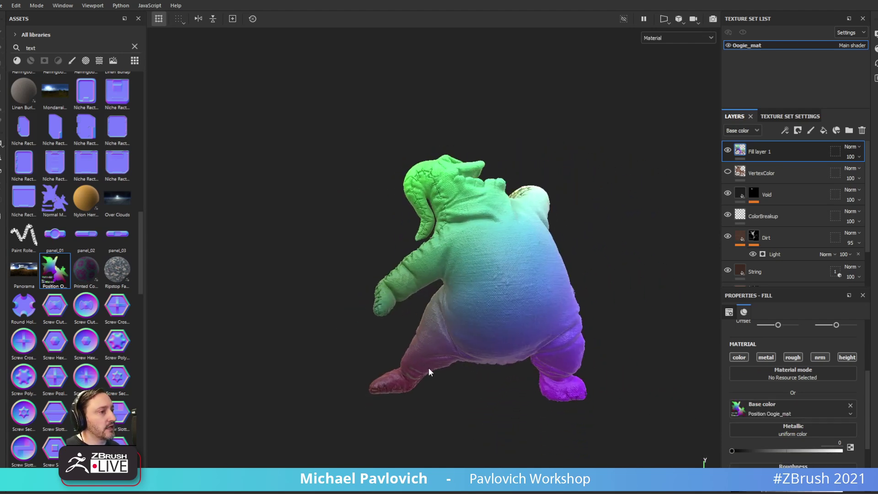
alt+drag(488, 371, 468, 383)
alt+drag(425, 163, 400, 252)
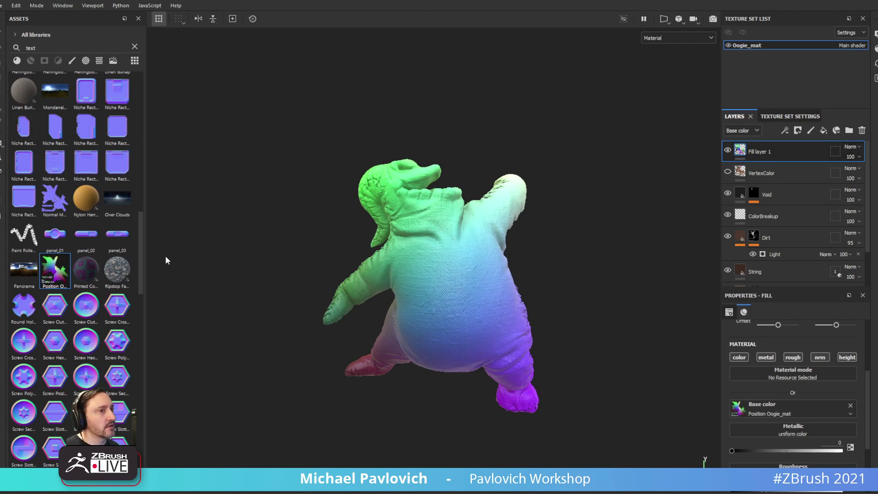
mouse_move(61, 274)
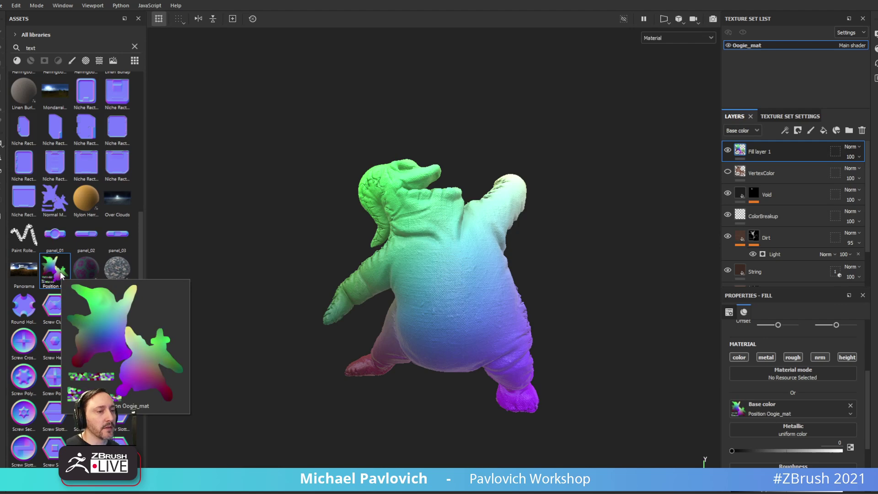
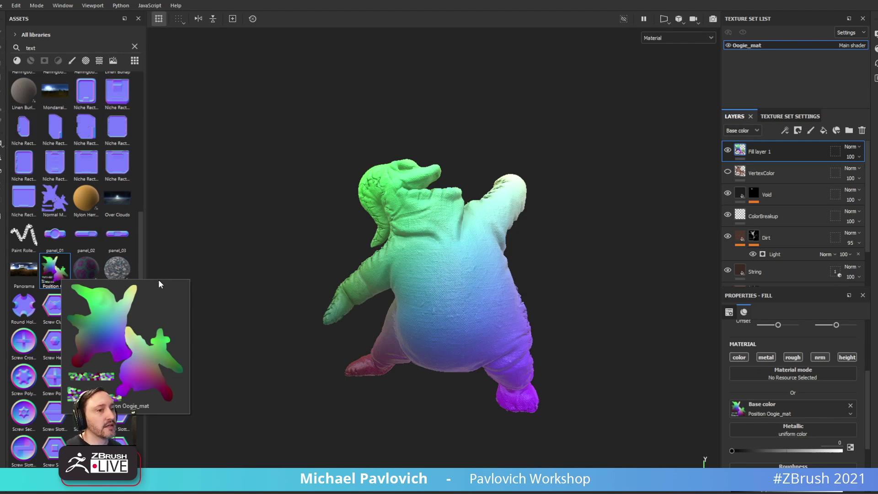
- Replace the fill layer's base color with the World Space Normals Oogie_mat map and examine the model from several angles
scroll(103, 264, down, 6)
scroll(103, 264, down, 15)
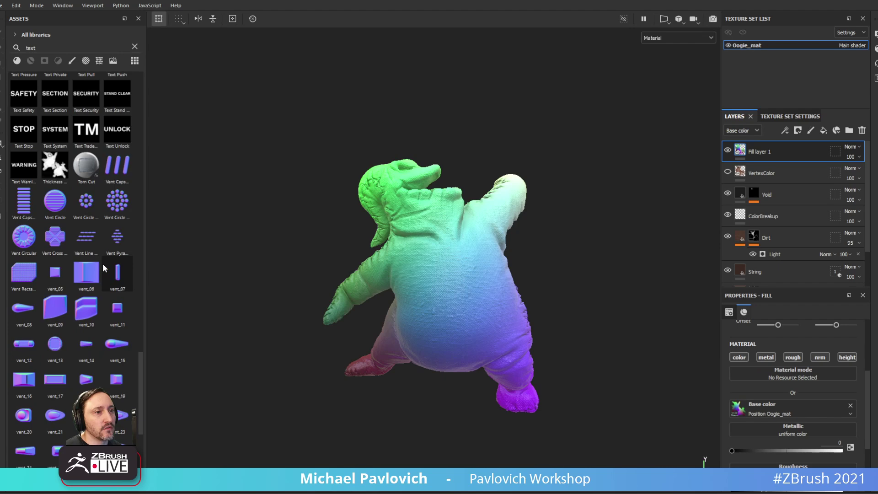
drag(738, 408, 770, 410)
alt+drag(616, 240, 441, 179)
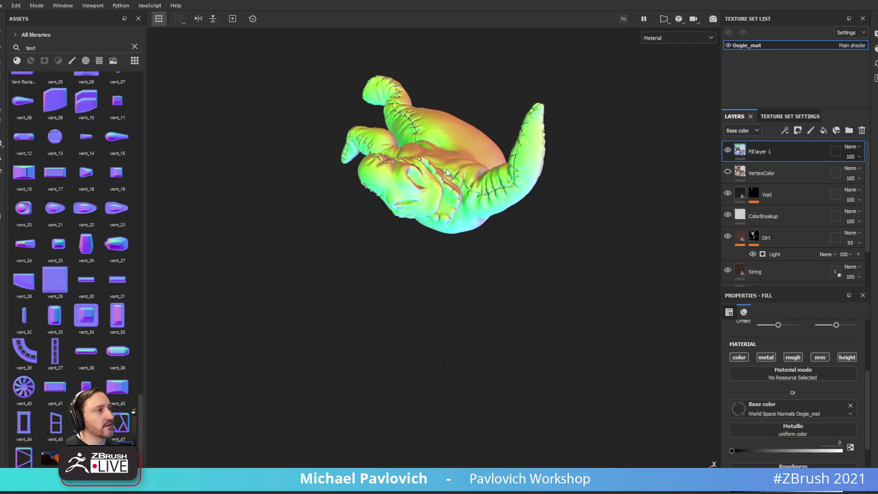
mouse_move(553, 270)
alt+mouse_down()
mouse_move(598, 141)
mouse_move(602, 102)
mouse_move(667, 149)
mouse_move(516, 172)
alt+mouse_up()
alt+drag(578, 119, 596, 189)
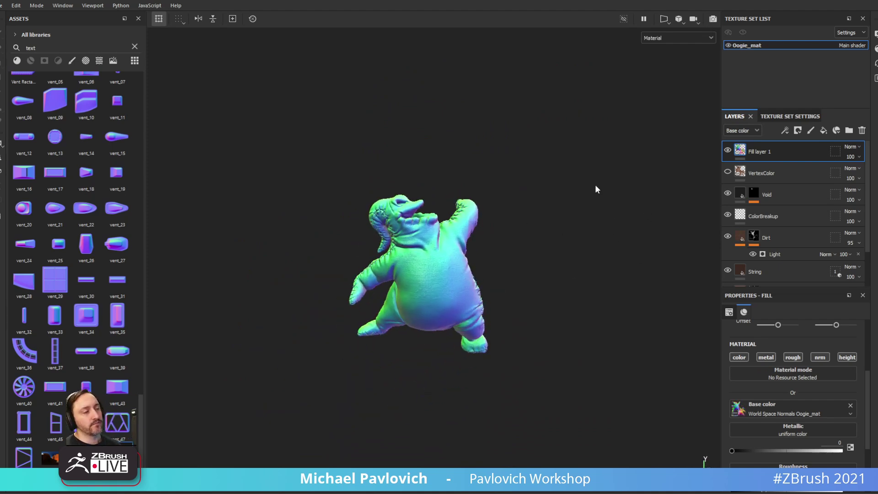
alt+drag(596, 186, 590, 185)
alt+middle_drag(590, 185, 584, 164)
alt+right_drag(584, 165, 631, 174)
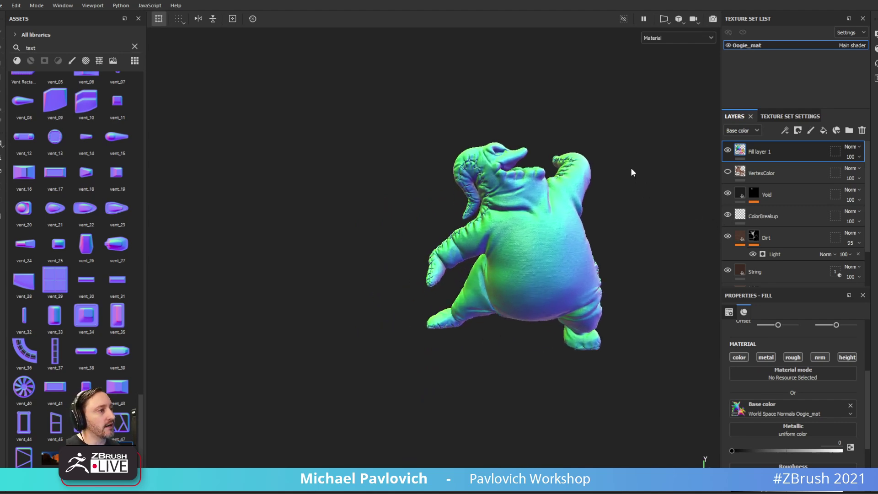
alt+middle_drag(632, 174, 621, 229)
alt+drag(621, 231, 518, 246)
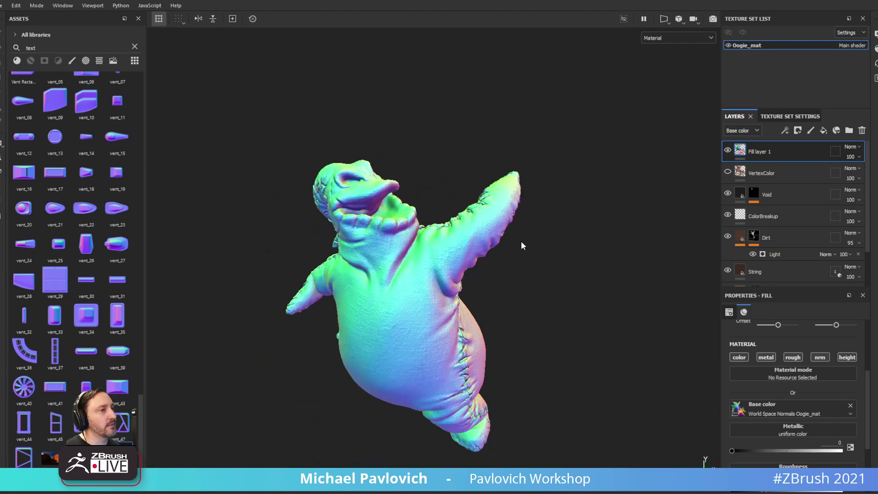
alt+drag(493, 295, 549, 264)
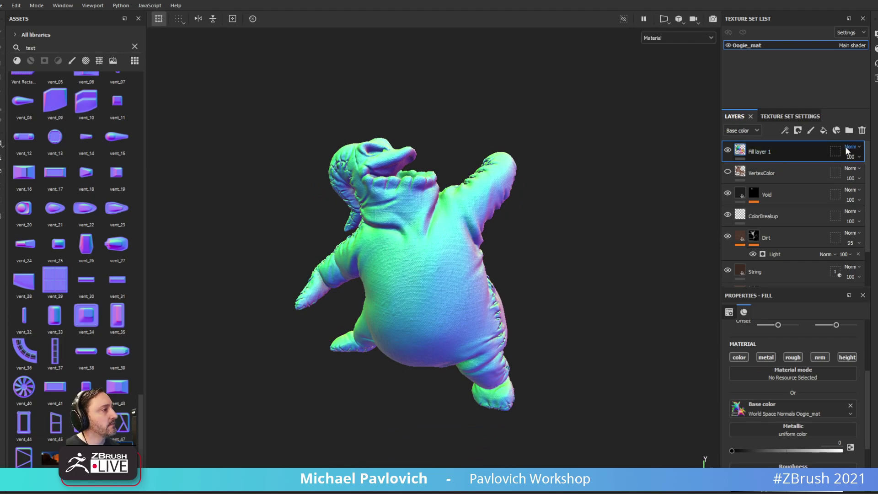
- Delete the demonstration fill layer from the top of the layer stack
click(862, 131)
alt+drag(576, 230, 603, 228)
scroll(755, 225, down, 1)
scroll(773, 225, up, 1)
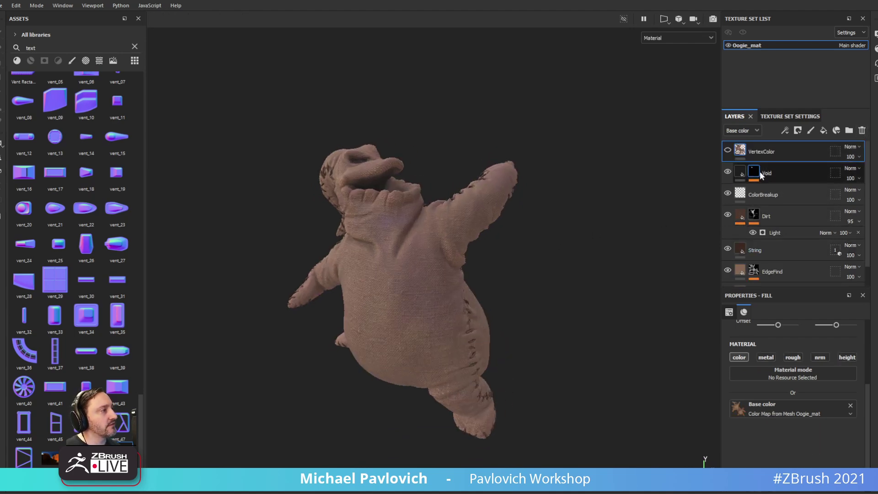
- Display the Dirt layer's mask and set its Light generator's horizontal angle to about 98 and vertical angle to 85
click(773, 233)
mouse_move(672, 237)
alt+mouse_down()
mouse_move(631, 216)
mouse_move(570, 210)
mouse_move(623, 252)
alt+mouse_up()
alt+click(755, 217)
scroll(794, 444, down, 5)
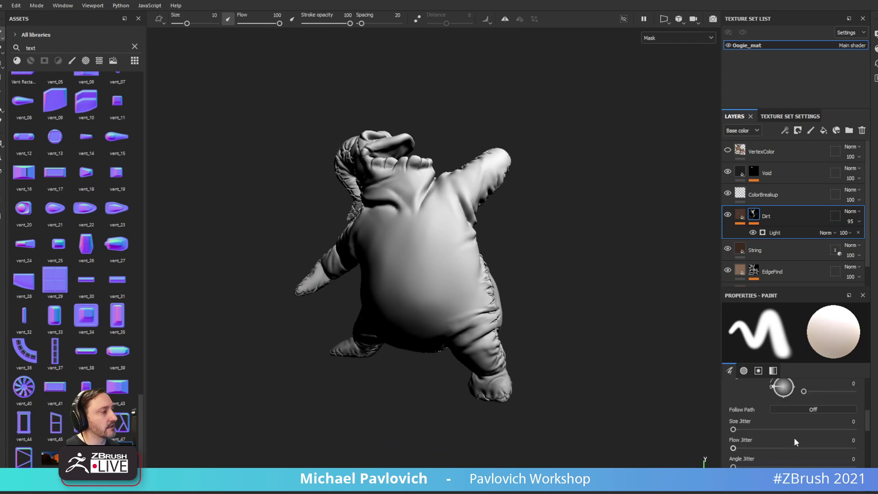
scroll(818, 426, up, 3)
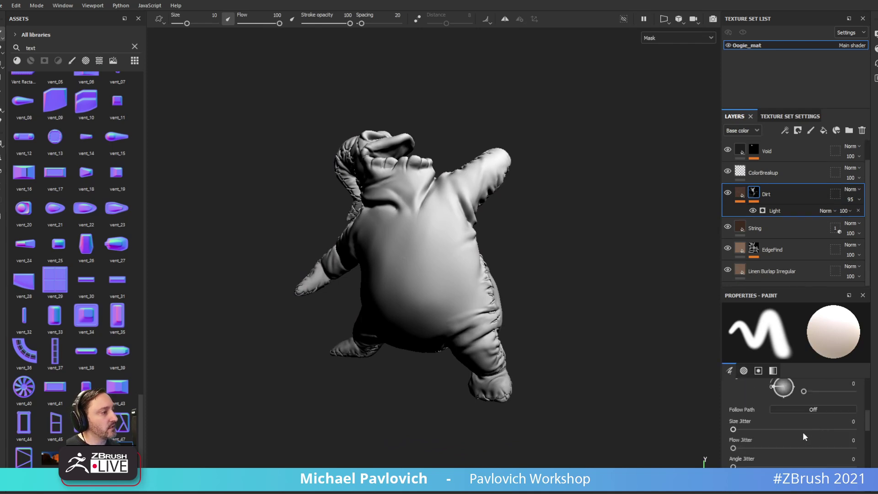
click(775, 211)
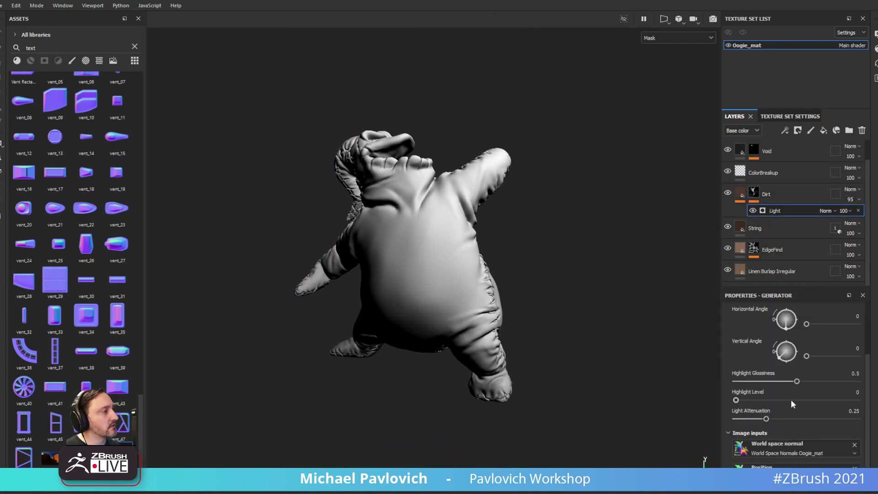
drag(782, 384, 788, 369)
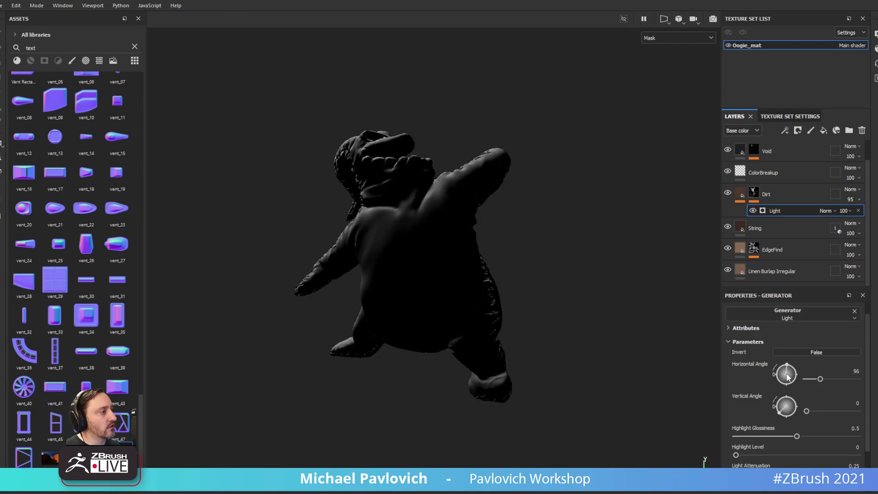
drag(778, 417, 787, 366)
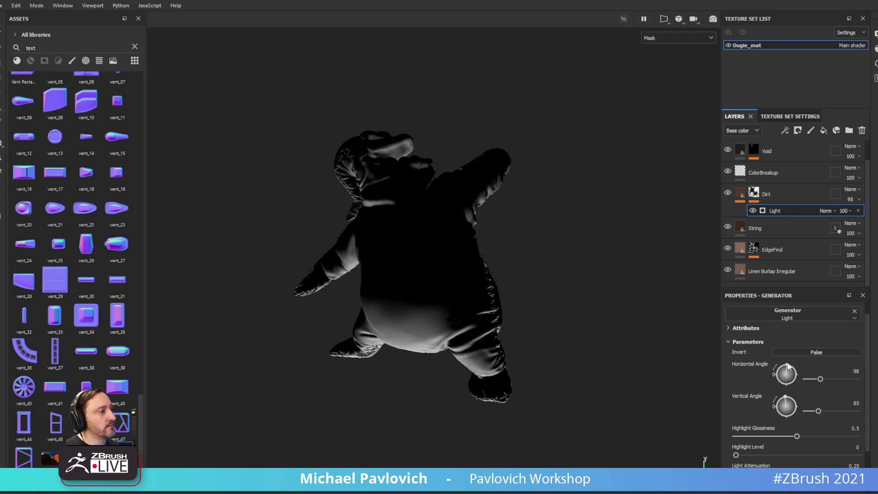
- Try the Light generator inverted, restore Invert to False, and set the horizontal angle to 88 and vertical angle to 268
alt+drag(602, 300, 531, 312)
click(846, 350)
alt+drag(551, 281, 505, 213)
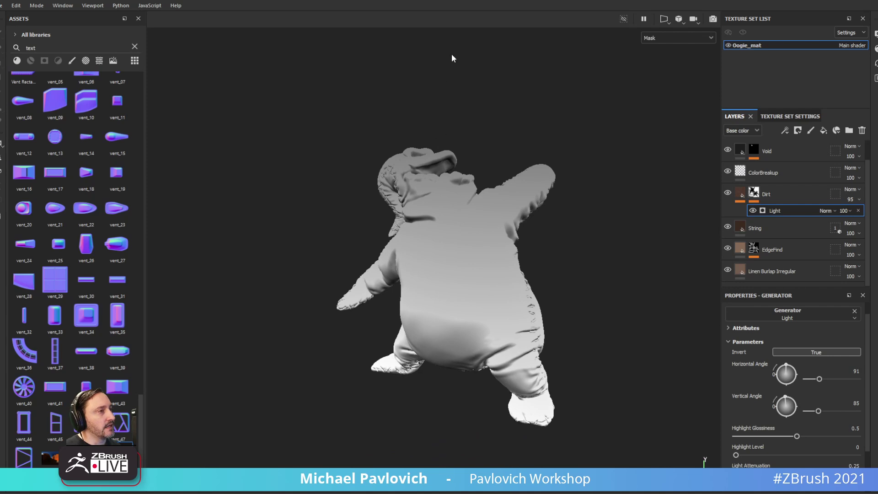
mouse_move(578, 278)
alt+mouse_down()
mouse_move(684, 249)
mouse_move(563, 281)
alt+mouse_up()
mouse_move(789, 381)
mouse_down()
mouse_move(793, 369)
mouse_move(783, 402)
mouse_move(797, 416)
mouse_move(761, 404)
mouse_move(811, 409)
mouse_move(797, 397)
mouse_move(808, 421)
mouse_move(787, 433)
mouse_up()
click(816, 352)
alt+drag(608, 318, 500, 282)
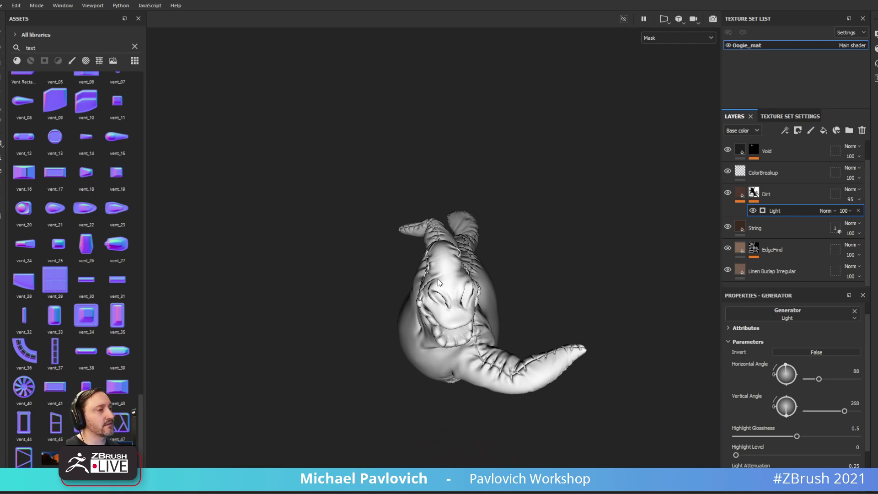
alt+drag(534, 269, 499, 193)
alt+drag(384, 376, 588, 257)
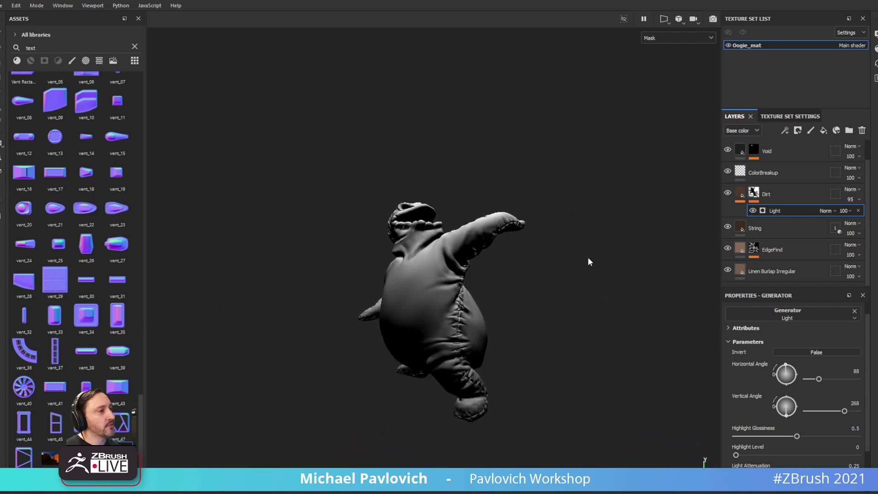
- Return to the material view and shift the Dirt layer's HSL Perceptive filter to hue 0.675, saturation about 0.888 and slightly lower lightness
key(m)
alt+right_drag(586, 264, 585, 307)
alt+drag(585, 306, 592, 279)
alt+drag(605, 202, 590, 226)
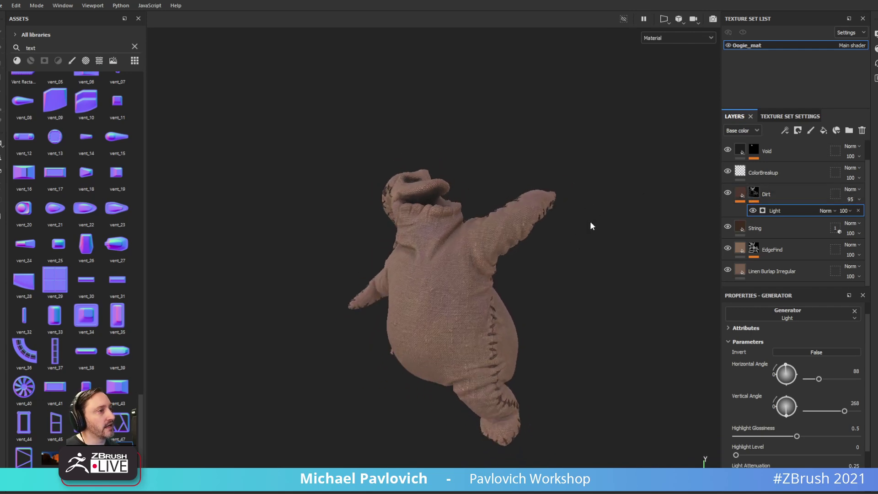
click(742, 196)
click(760, 213)
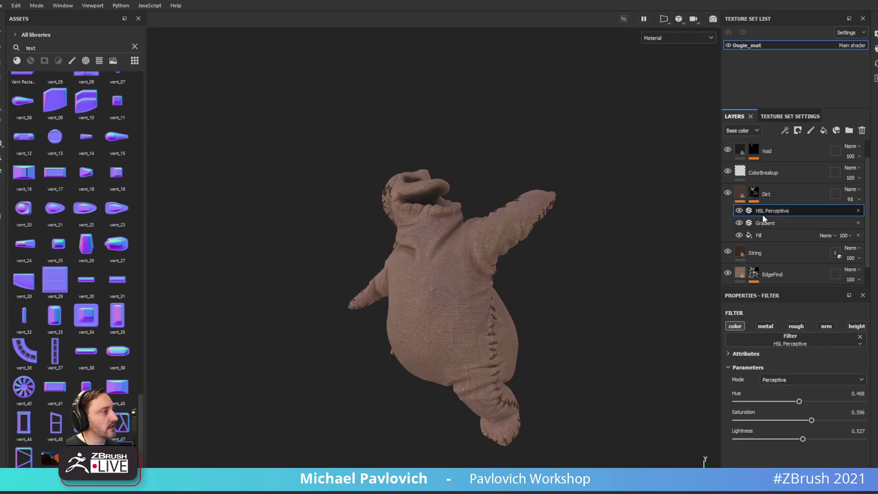
drag(800, 404, 847, 420)
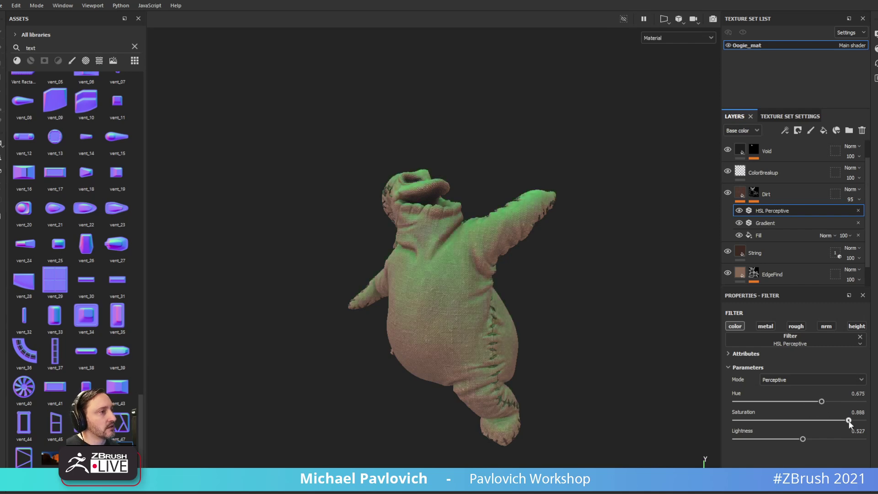
mouse_move(804, 439)
mouse_down()
mouse_move(772, 440)
mouse_move(801, 441)
mouse_move(794, 442)
mouse_up()
alt+drag(514, 269, 537, 248)
- Select the Dirt mask's Light generator and examine how the green tint falls on the model from above and in front
click(753, 194)
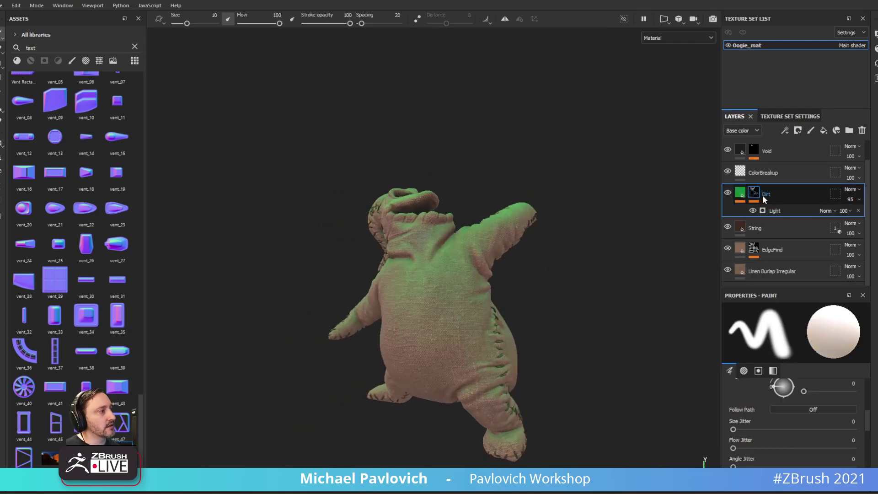
click(775, 209)
alt+drag(572, 215, 551, 252)
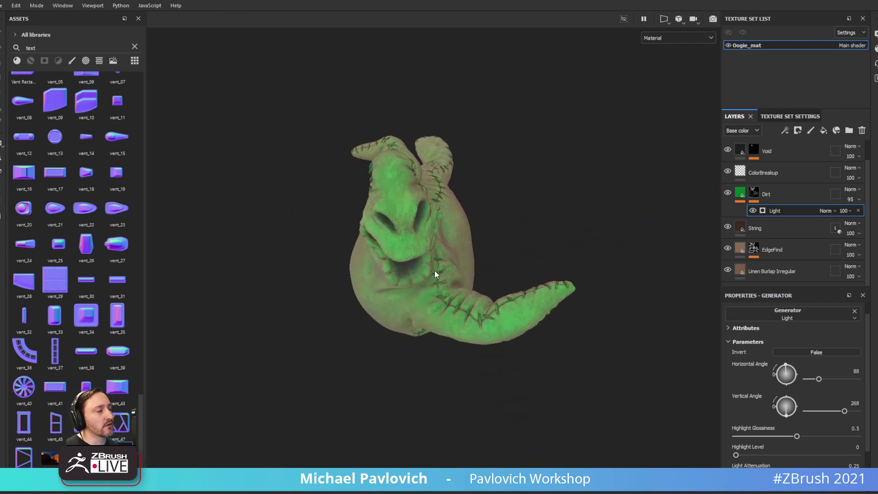
alt+drag(518, 346, 409, 185)
alt+drag(425, 251, 577, 332)
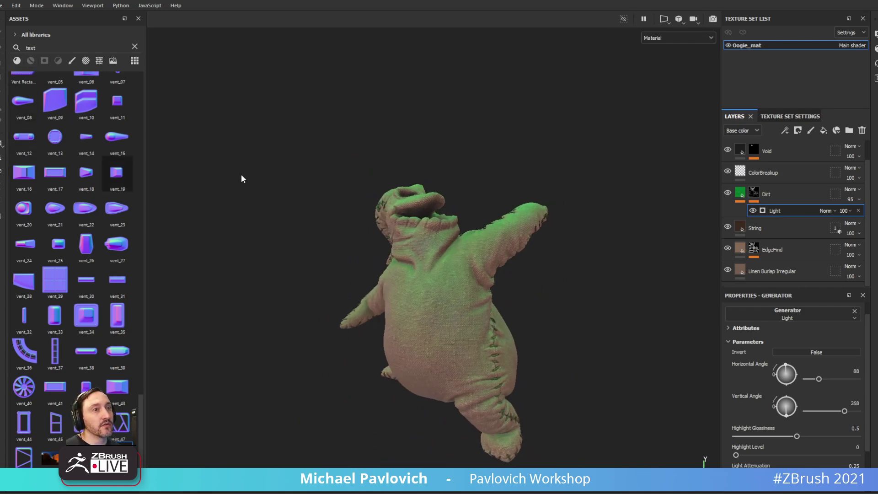
- Clear the Dirt layer's mask to plain black, discarding its Light generator
scroll(761, 168, up, 1)
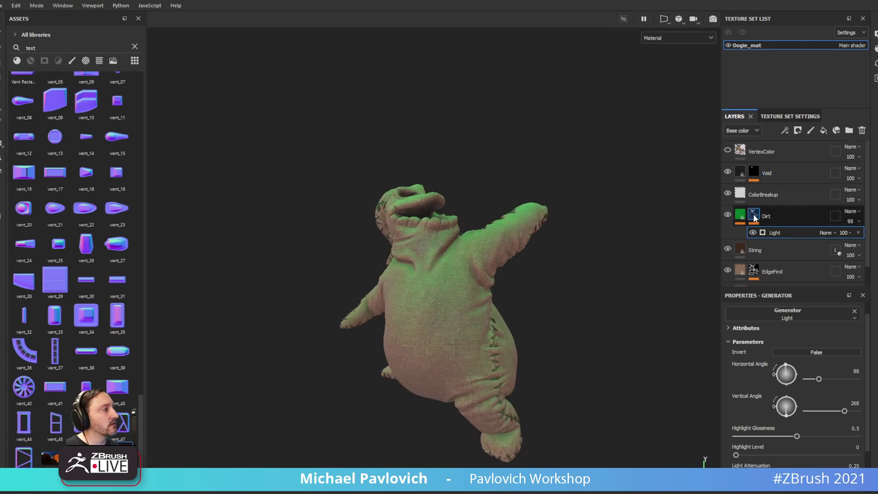
click(754, 219)
right_click(754, 219)
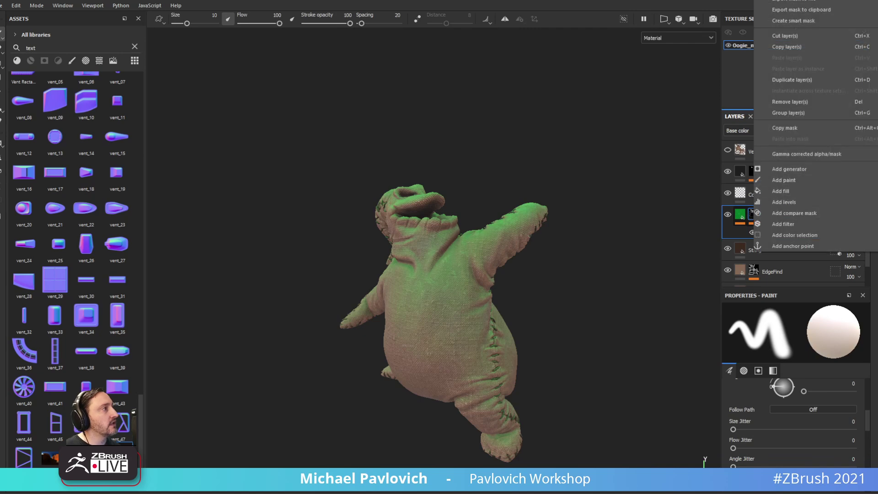
click(783, 0)
alt+drag(476, 293, 516, 275)
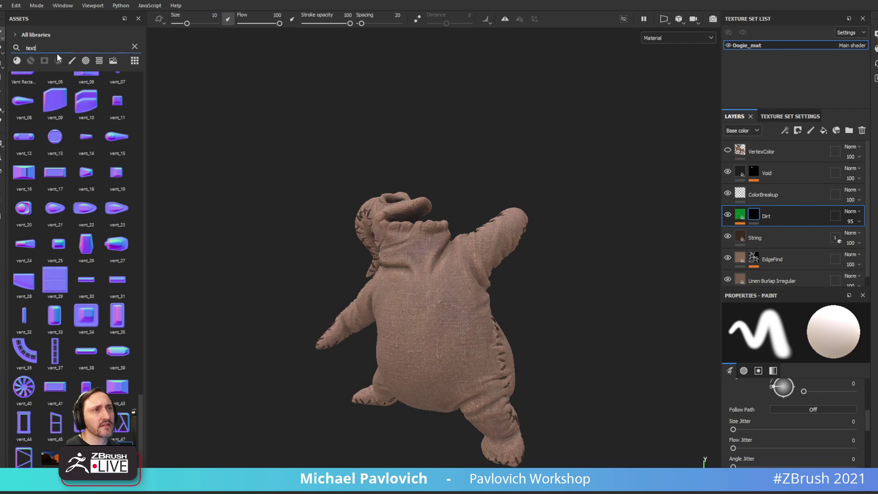
- Search the assets for "rain" and limit the results to brushes
click(135, 47)
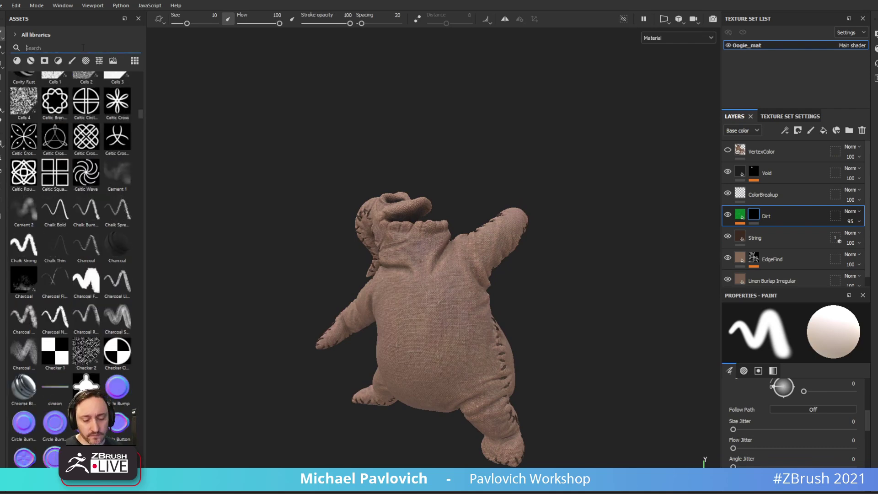
text(rain)
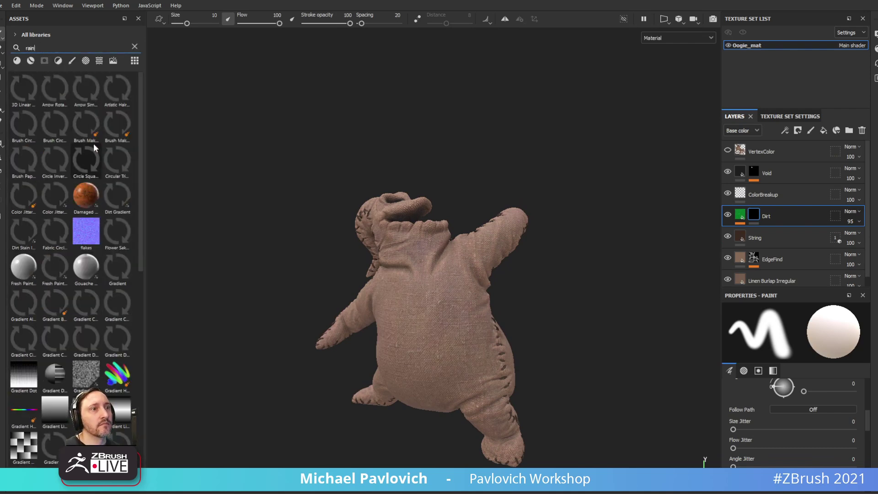
click(99, 61)
click(73, 60)
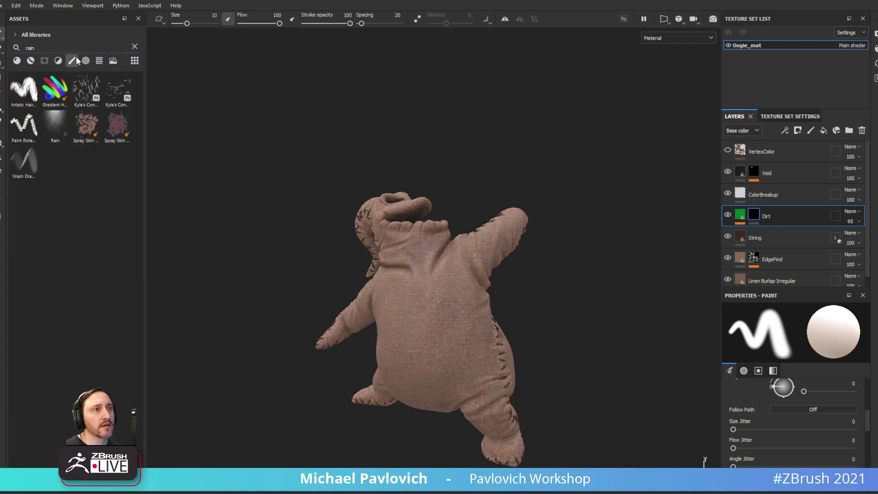
- Choose the Rain particle brush and rain streaks onto the Dirt layer's black mask while viewing the mask alone
click(59, 119)
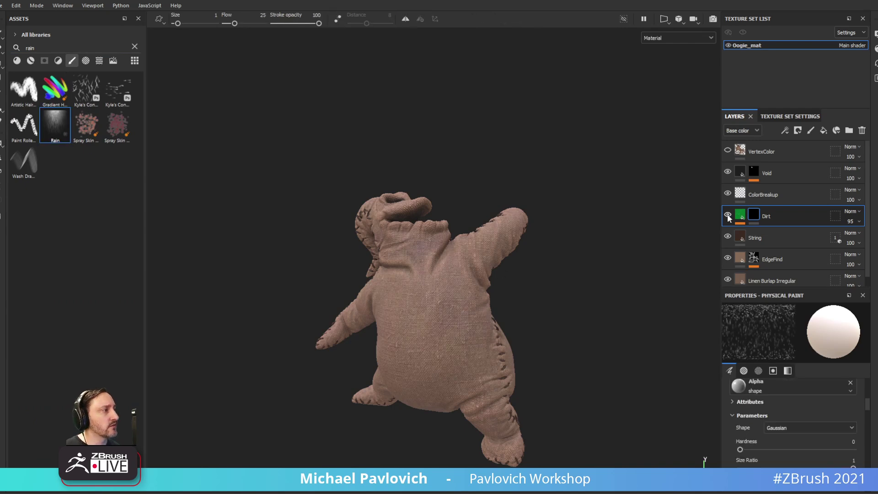
alt+click(755, 215)
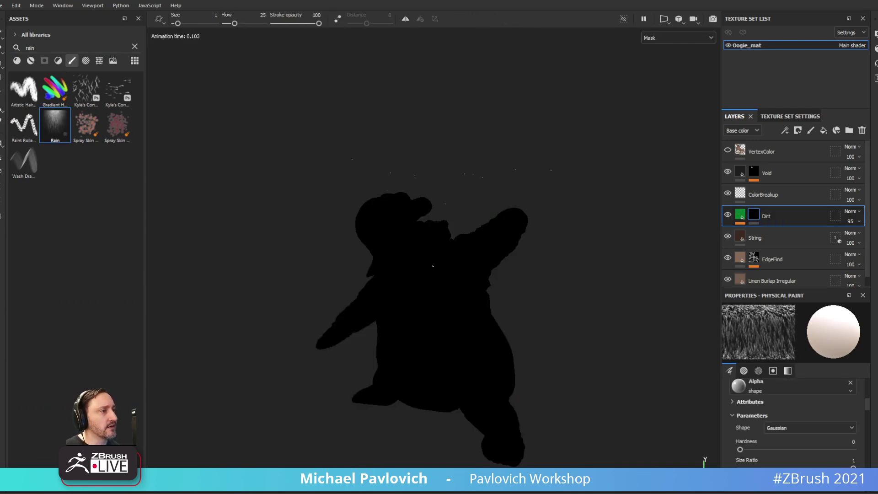
mouse_move(554, 289)
alt+mouse_down()
mouse_move(528, 276)
mouse_move(545, 280)
alt+mouse_up()
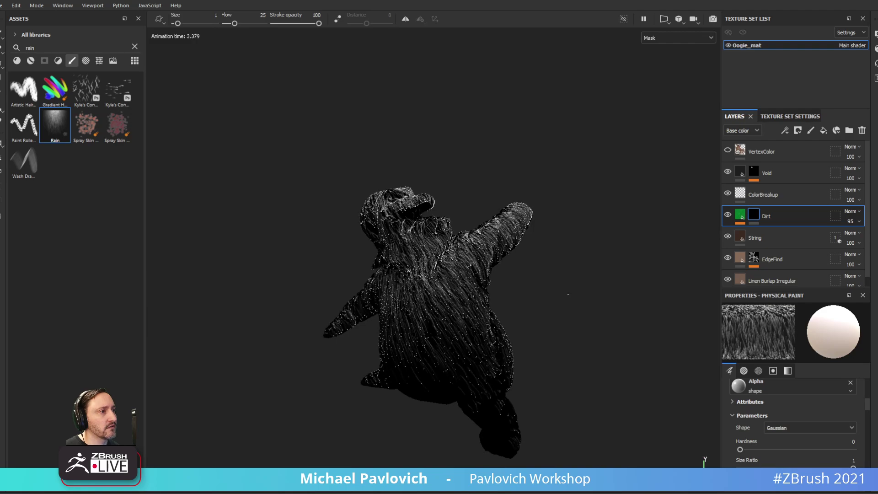
click(571, 278)
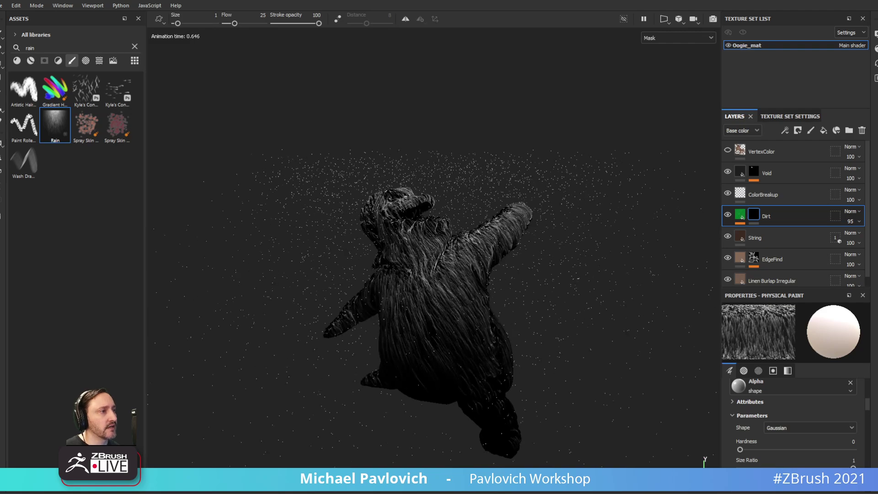
alt+drag(591, 115, 441, 173)
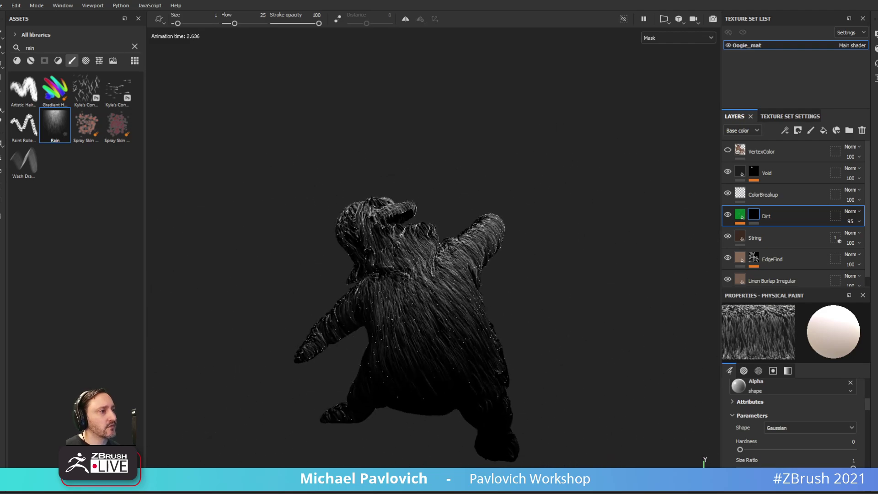
- Return to the material view and release more rain particles over the model's chest on the Dirt mask
key(m)
alt+drag(581, 213, 544, 211)
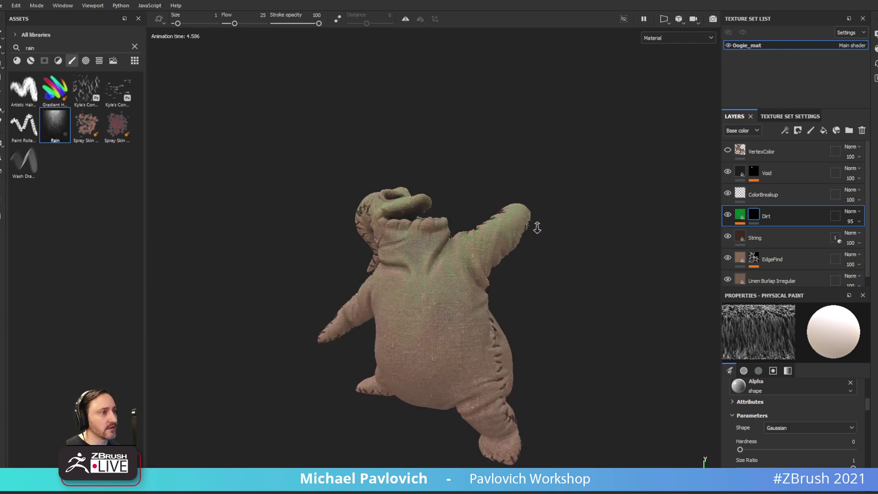
alt+right_drag(544, 211, 581, 224)
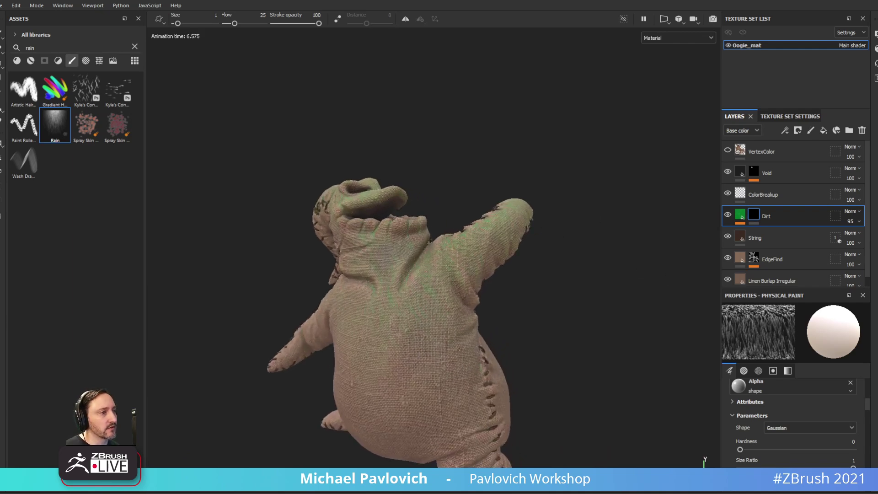
alt+drag(540, 315, 568, 308)
click(420, 279)
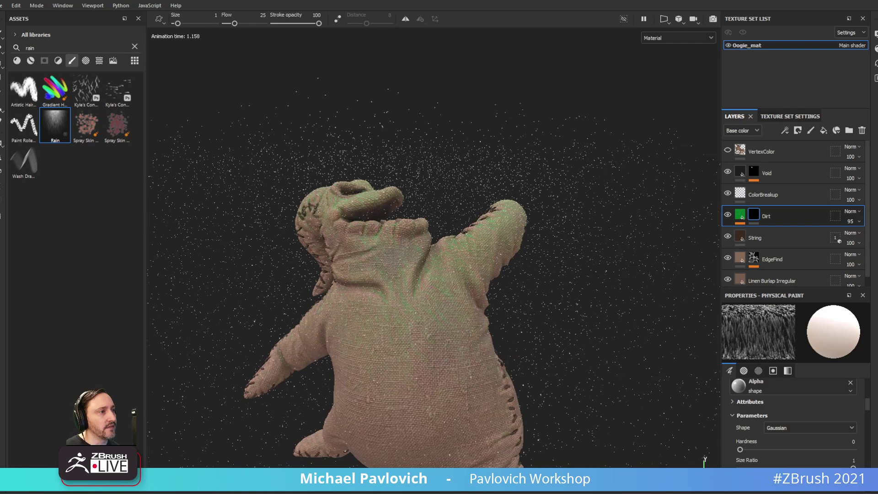
- Set the hue of the Dirt layer's HSL Perceptive filter to 0 and return to the layer's fill properties
click(741, 215)
scroll(790, 356, down, 1)
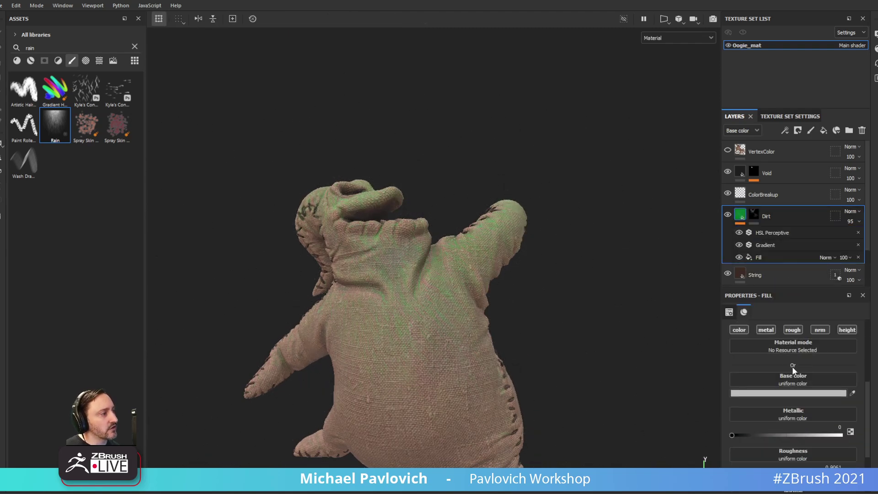
click(764, 232)
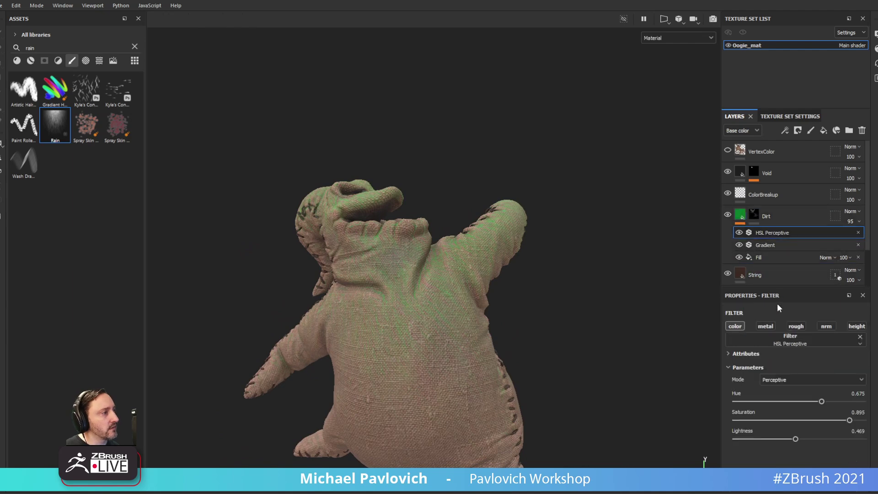
drag(810, 406, 735, 402)
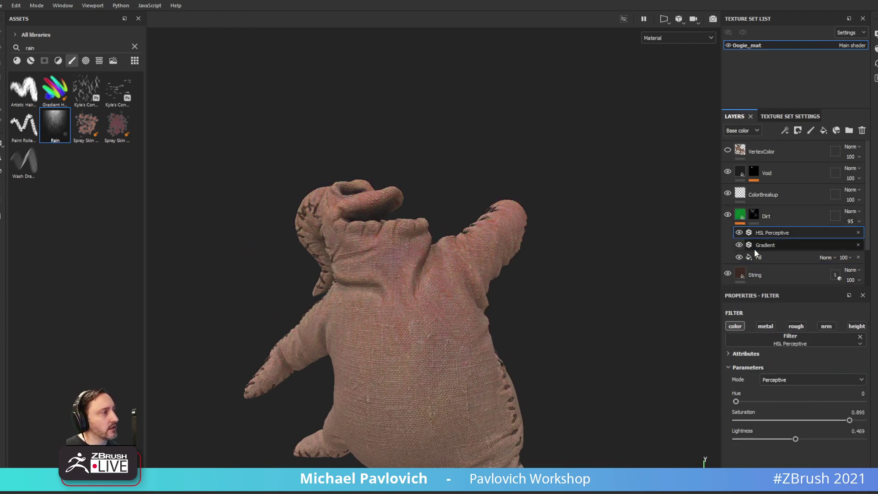
click(740, 215)
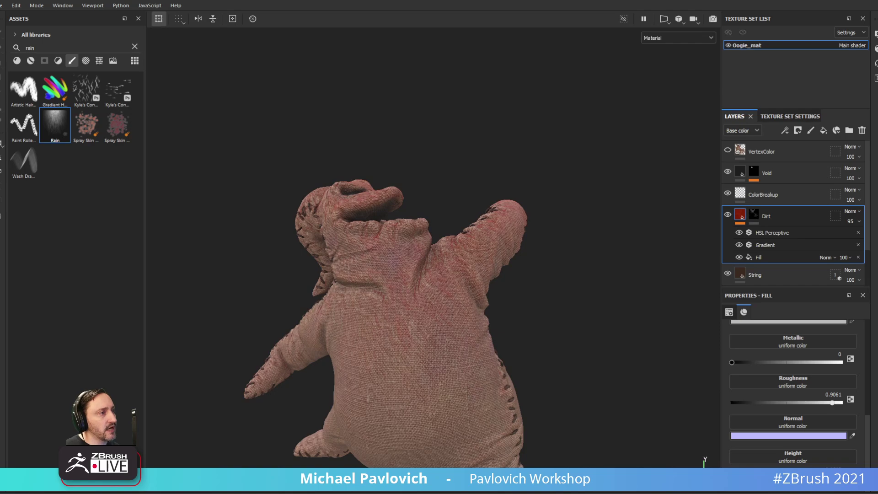
alt+drag(574, 289, 529, 269)
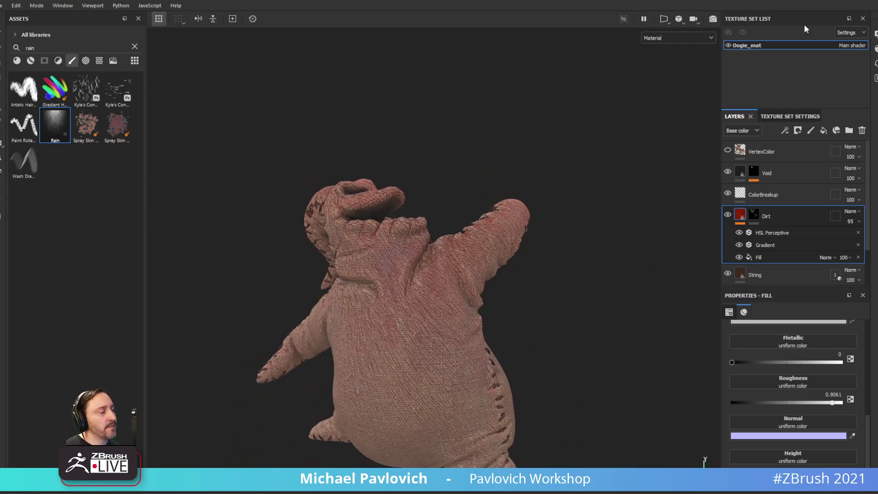
- Switch to ZBrush and activate Draw mode with a draw size of about 52
click(877, 1)
click(406, 263)
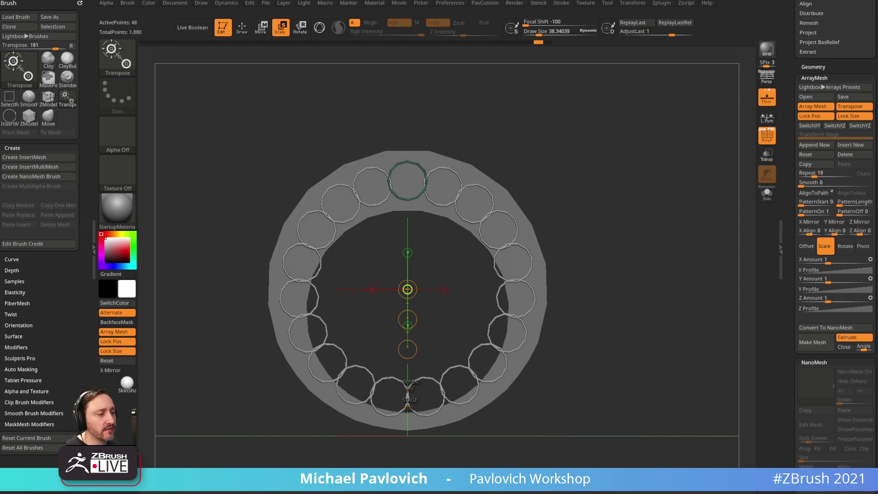
drag(583, 139, 568, 151)
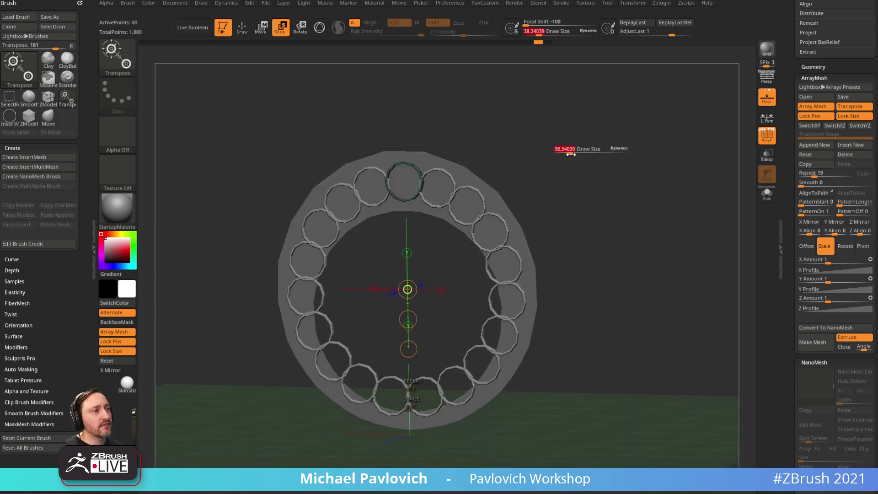
key(q)
key(s)
key(s)
key(3)
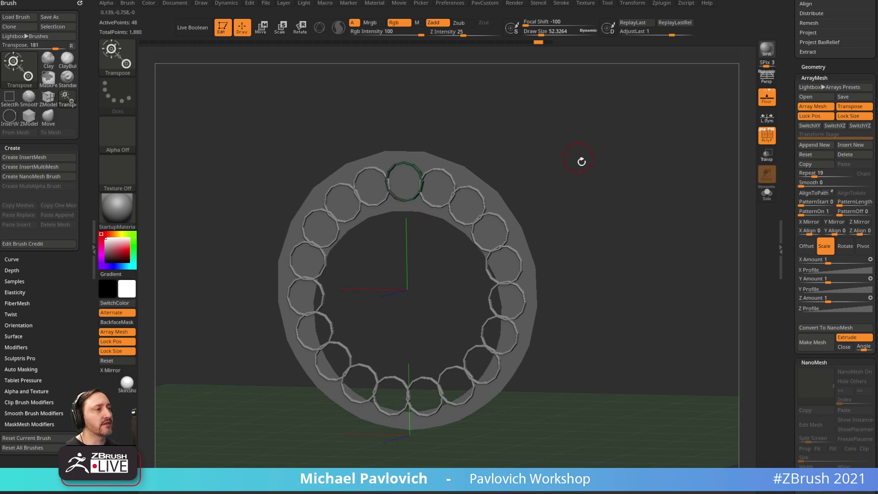
- Bring up the ring tool's Subtool list and set the draw size to about 49
drag(577, 156, 585, 146)
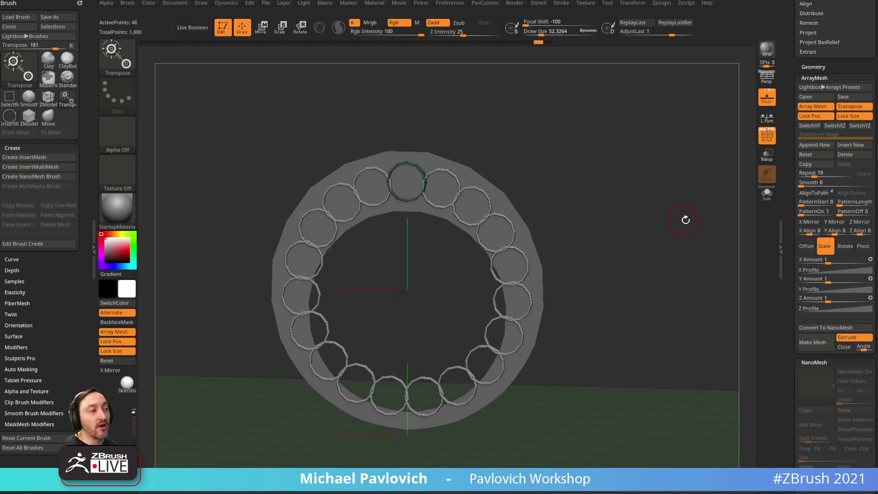
drag(684, 219, 699, 215)
drag(792, 199, 793, 342)
key(s)
drag(651, 269, 653, 272)
alt+drag(648, 256, 659, 276)
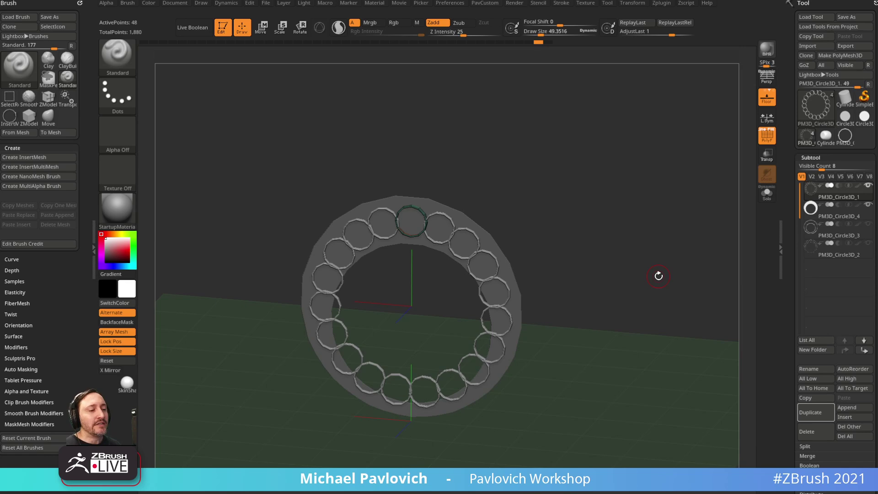
- Switch to the browser and look through the created playlists on the YouTube channel
drag(572, 493, 539, 57)
scroll(431, 184, down, 2)
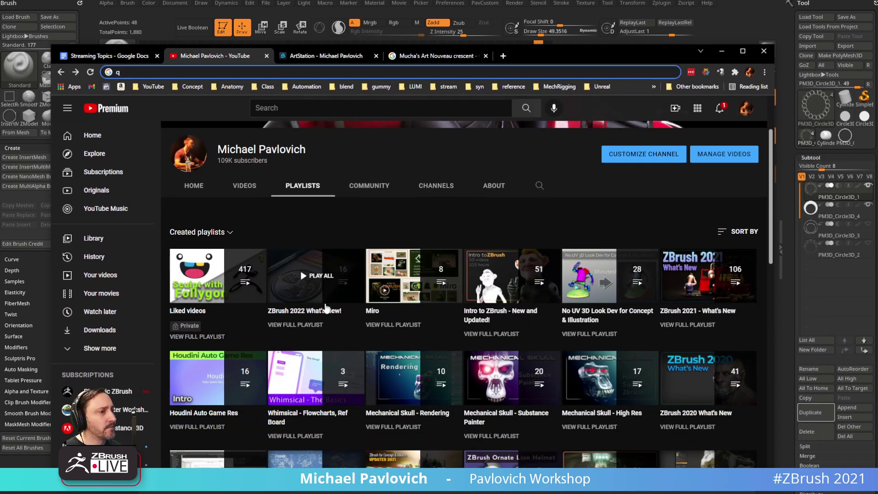
scroll(370, 303, down, 5)
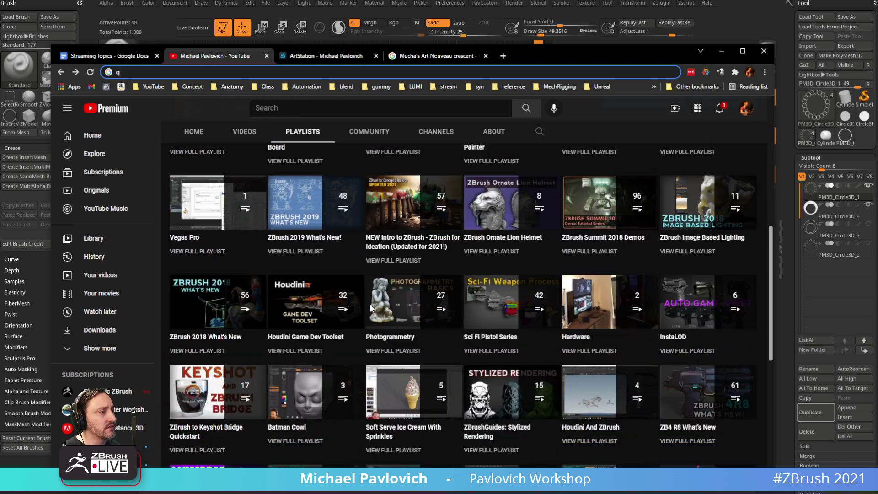
scroll(370, 304, down, 5)
scroll(373, 304, up, 10)
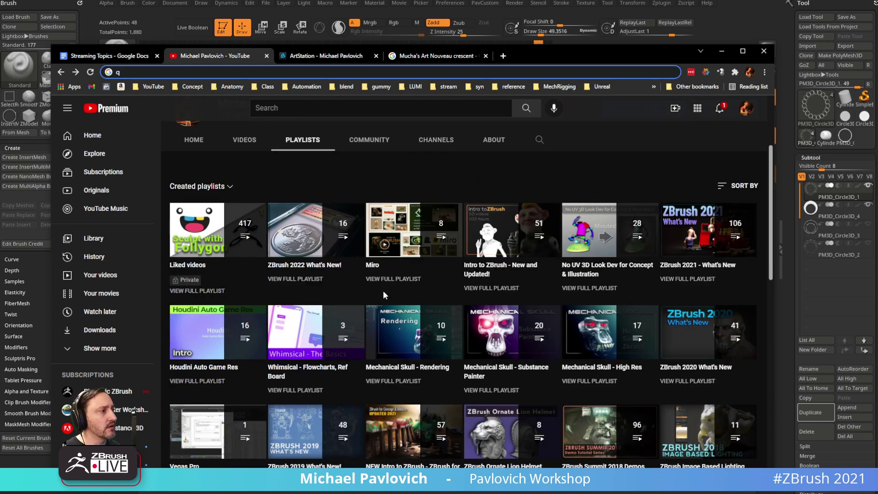
- Open the "Intro to ZBrush - New and Updated!" project from the ArtStation portfolio, look it over, and return to ZBrush
click(322, 56)
scroll(312, 256, up, 3)
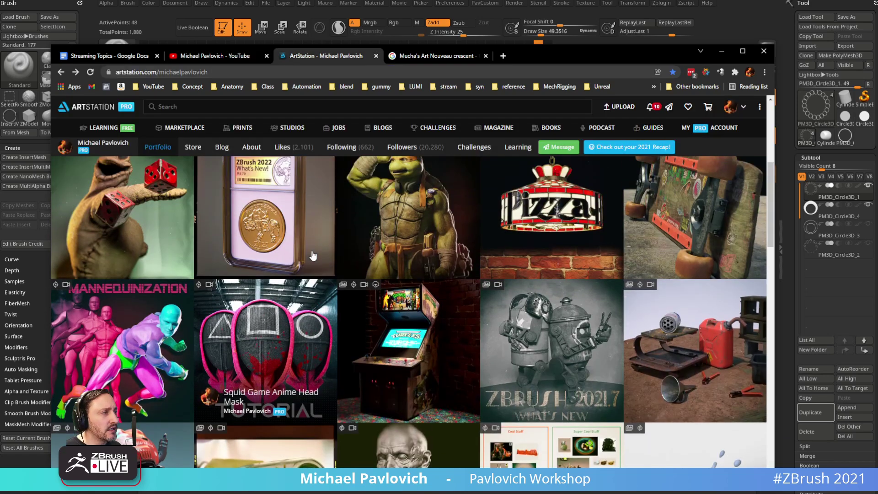
scroll(312, 256, down, 9)
click(170, 322)
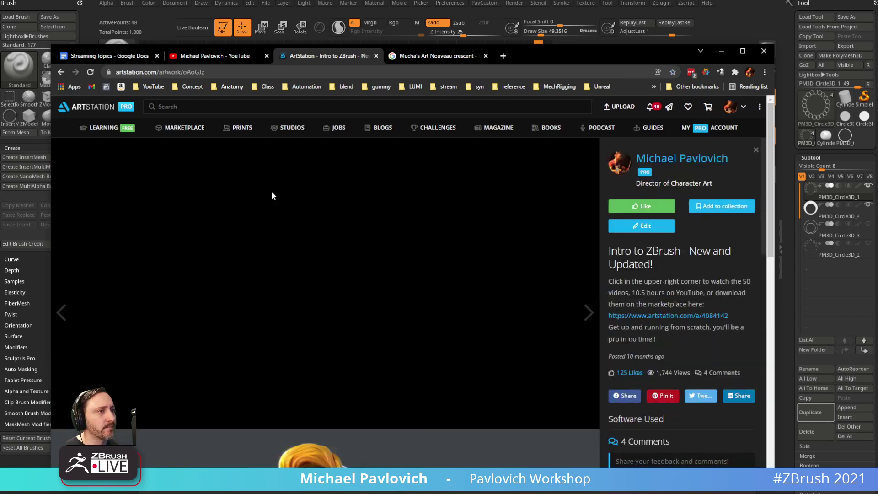
key(ctrl+l)
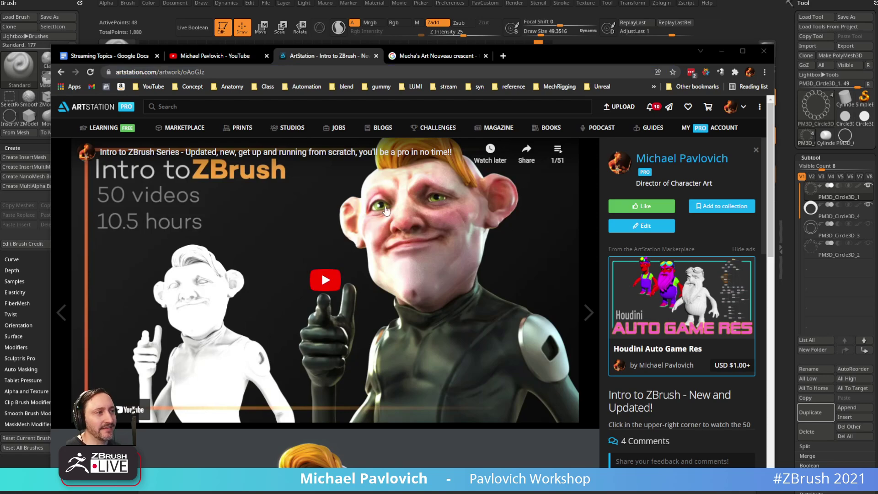
scroll(322, 274, down, 4)
scroll(341, 377, up, 4)
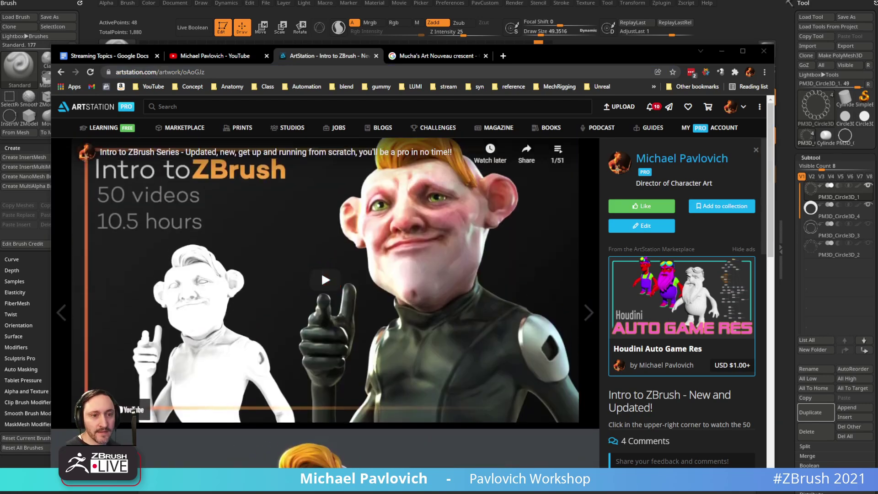
drag(515, 55, 569, 493)
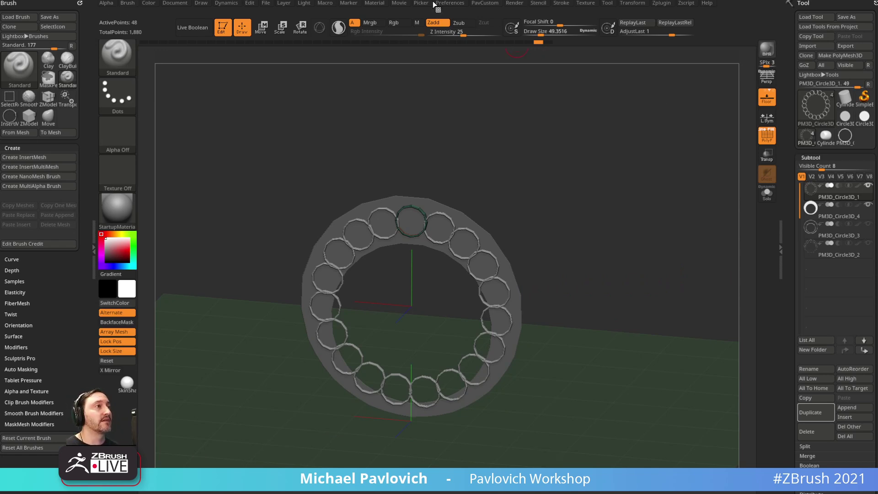
- Nudge the first light's placement slightly on the light preview sphere
click(304, 4)
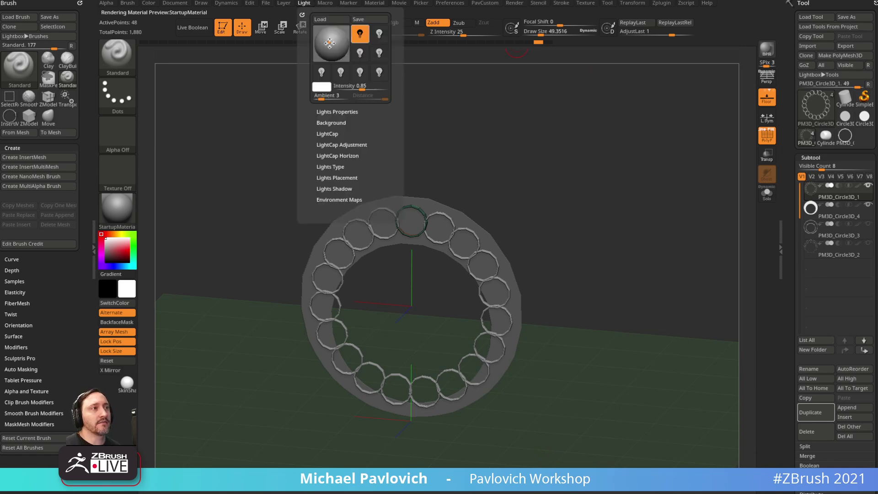
drag(328, 40, 332, 40)
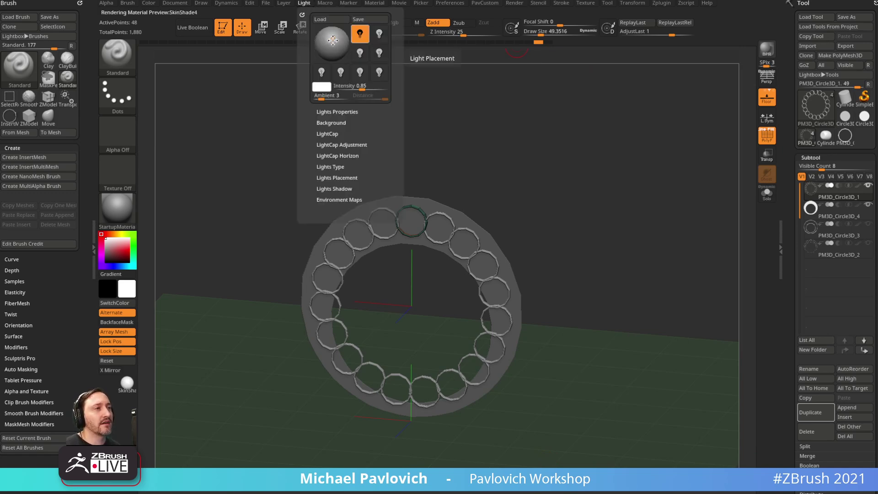
click(121, 223)
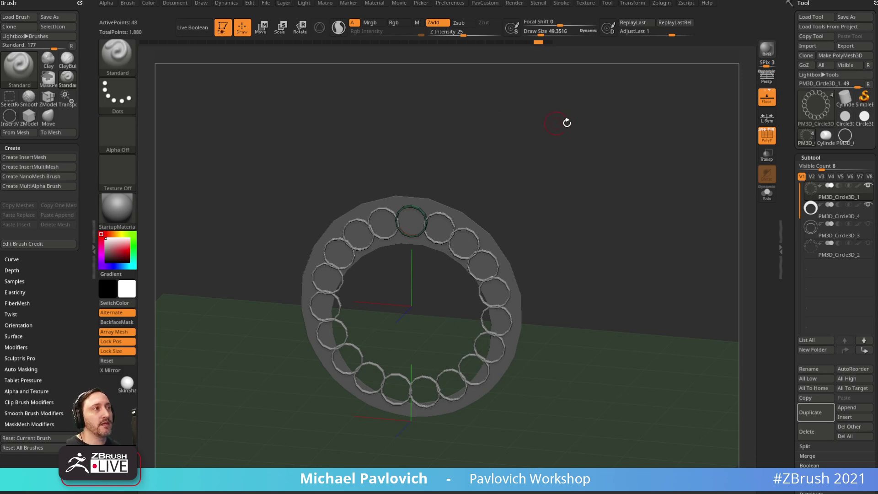
key(s)
drag(558, 123, 568, 123)
drag(567, 138, 571, 125)
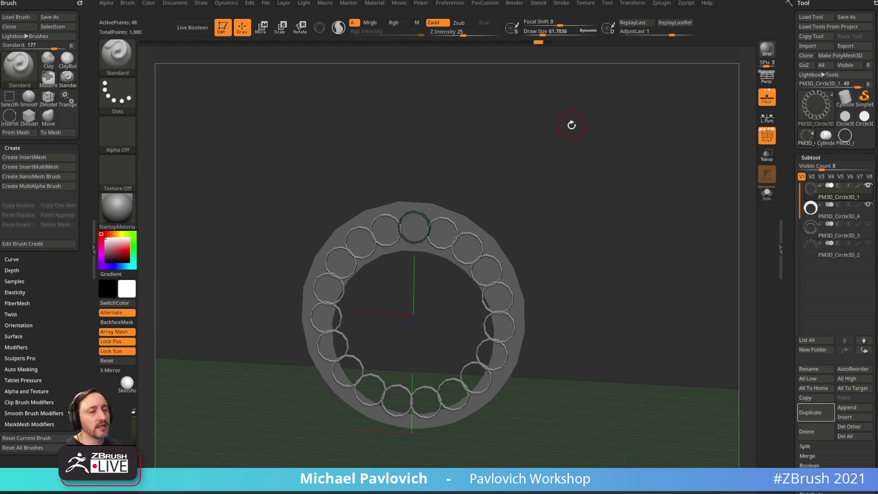
drag(563, 229, 571, 229)
key(s)
drag(573, 229, 584, 226)
mouse_move(584, 226)
alt+mouse_down()
mouse_move(566, 209)
mouse_move(639, 219)
alt+mouse_up()
mouse_move(601, 198)
alt+mouse_down()
mouse_move(623, 202)
mouse_move(625, 213)
mouse_move(613, 213)
alt+mouse_up()
key(s)
key(s)
mouse_move(619, 211)
mouse_down()
mouse_move(600, 241)
mouse_move(588, 182)
mouse_move(597, 233)
mouse_move(580, 229)
mouse_up()
key(s)
key(s)
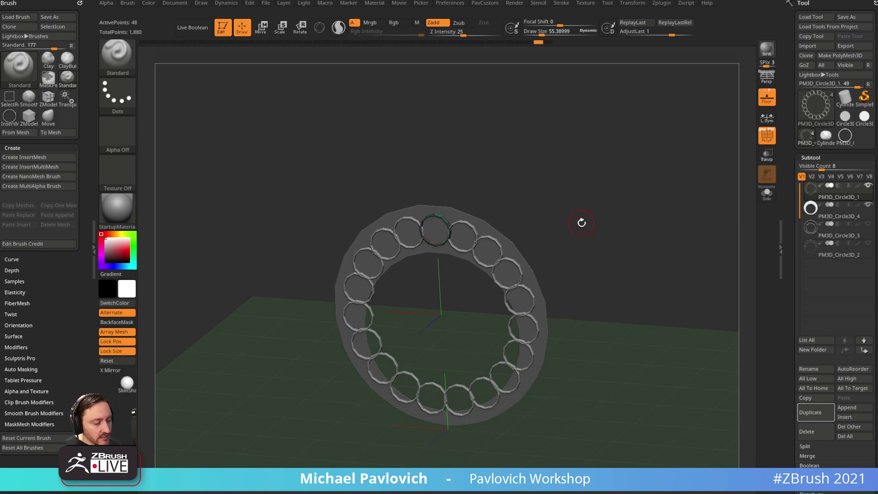
key(s)
mouse_move(567, 216)
mouse_down()
mouse_move(576, 214)
mouse_move(559, 219)
mouse_move(563, 228)
mouse_up()
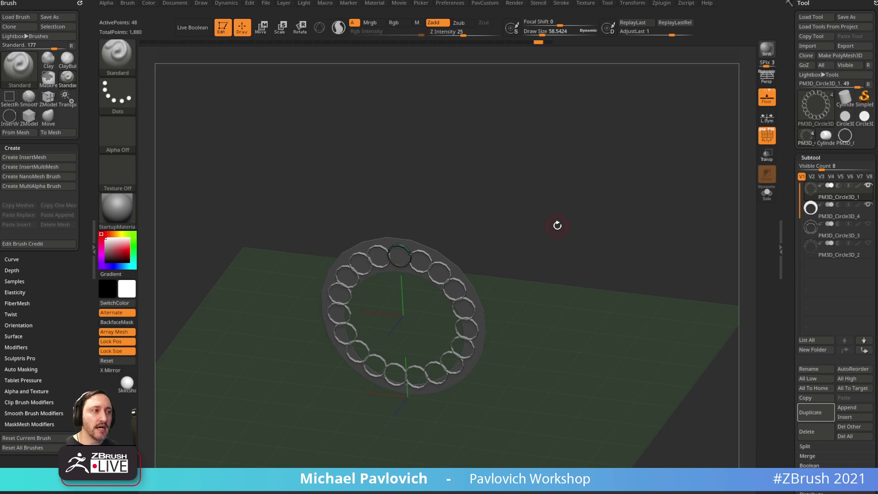
mouse_move(527, 210)
mouse_down()
mouse_move(529, 202)
mouse_move(539, 208)
mouse_move(572, 196)
mouse_up()
mouse_move(572, 196)
mouse_down()
mouse_move(578, 214)
mouse_move(580, 202)
mouse_up()
drag(580, 202, 575, 194)
key(s)
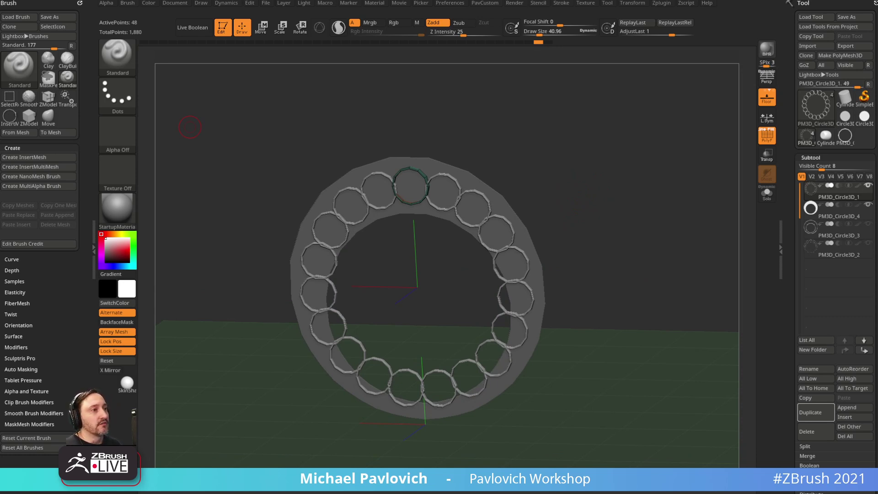
drag(620, 199, 625, 190)
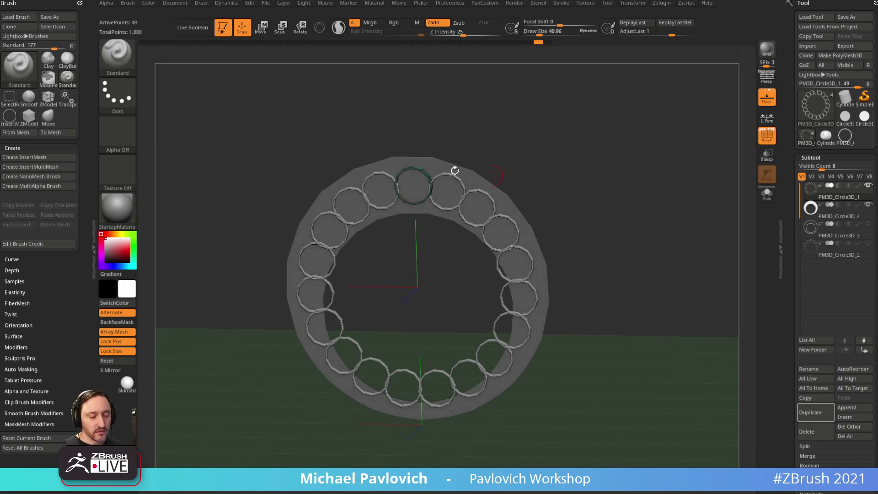
- Leave Edit mode and draw several overlapping copies of the arrayed ring model across the canvas
click(228, 33)
click(269, 59)
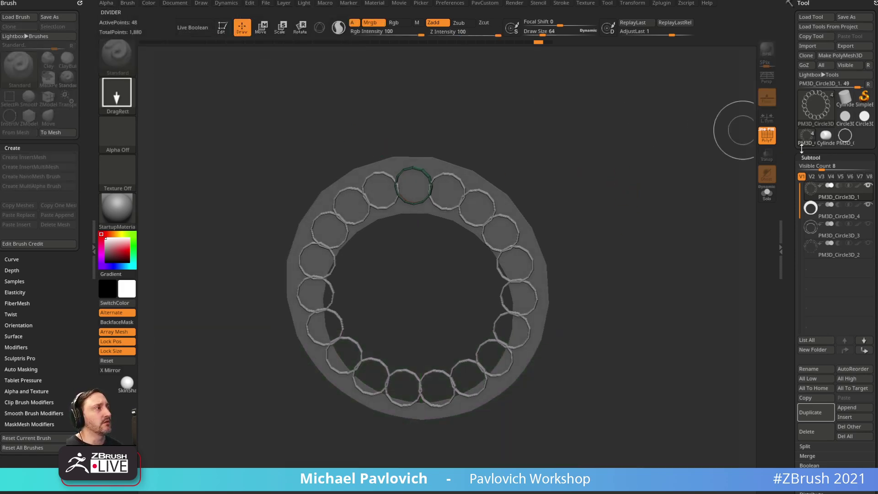
drag(612, 202, 667, 317)
drag(539, 202, 583, 317)
drag(327, 227, 417, 334)
drag(333, 248, 417, 352)
drag(501, 192, 463, 341)
drag(470, 231, 422, 374)
drag(458, 267, 522, 389)
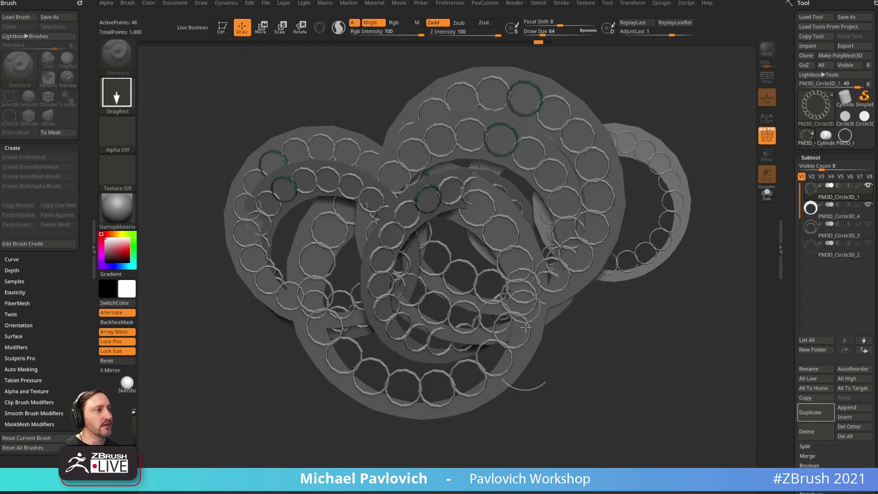
drag(548, 287, 654, 352)
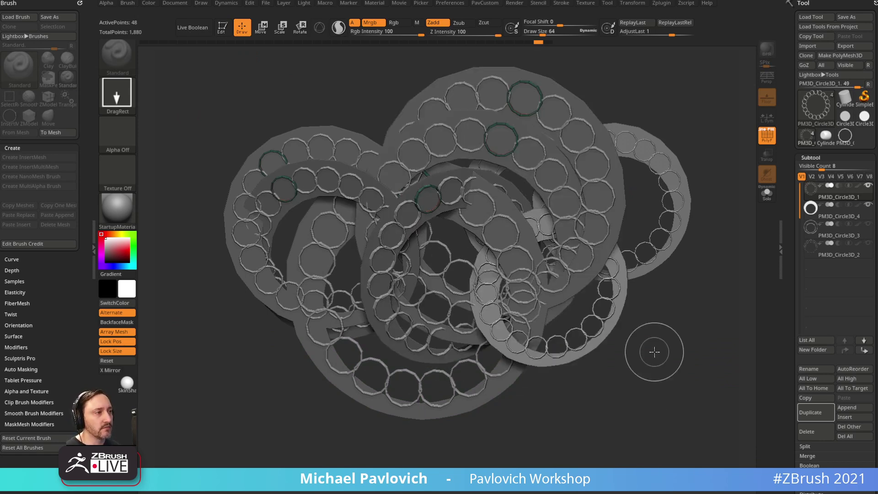
- Clear the canvas, draw the ring model once, re-enter Edit mode and snap it to the front view
key(ctrl+n)
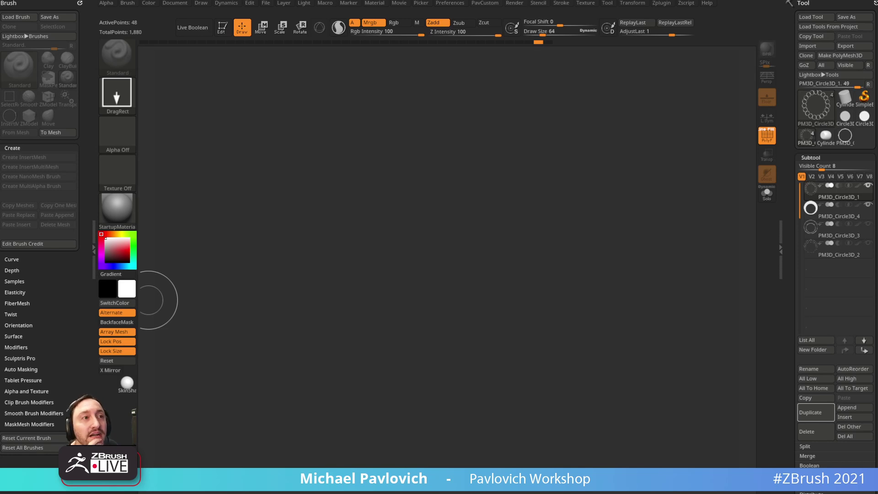
click(815, 107)
drag(428, 278, 410, 324)
click(223, 34)
shift+drag(601, 233, 610, 229)
- Make the flat crescent ring the active subtool and display its polyframe
click(767, 140)
alt+drag(664, 166, 659, 195)
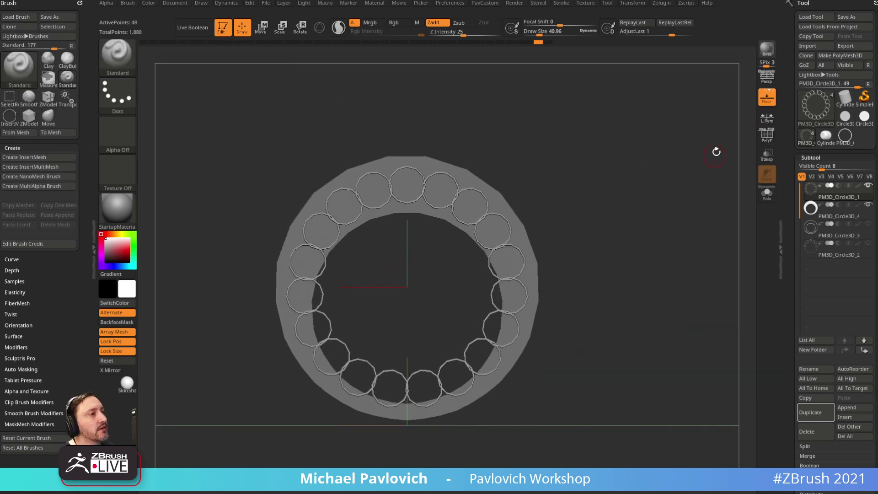
alt+click(435, 168)
click(767, 135)
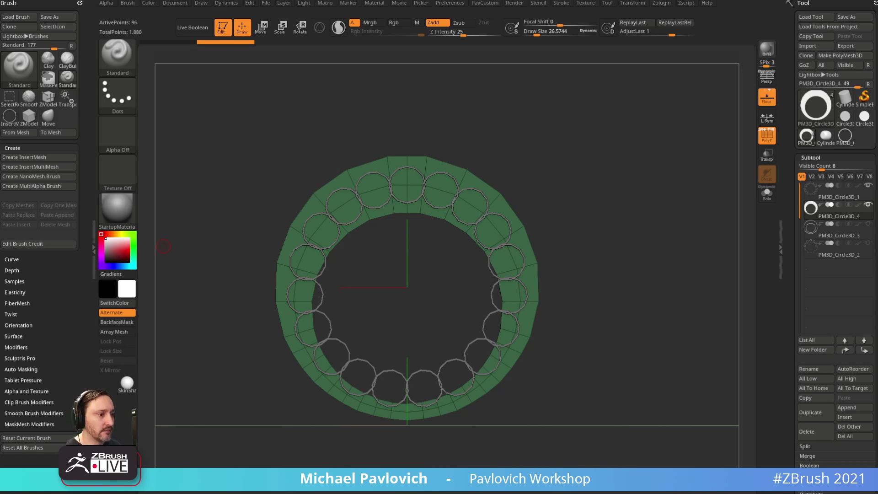
- Switch to the browser, look over the "ZBrush 2022 What's New!" project on ArtStation and return to the portfolio
drag(585, 97, 560, 65)
click(78, 79)
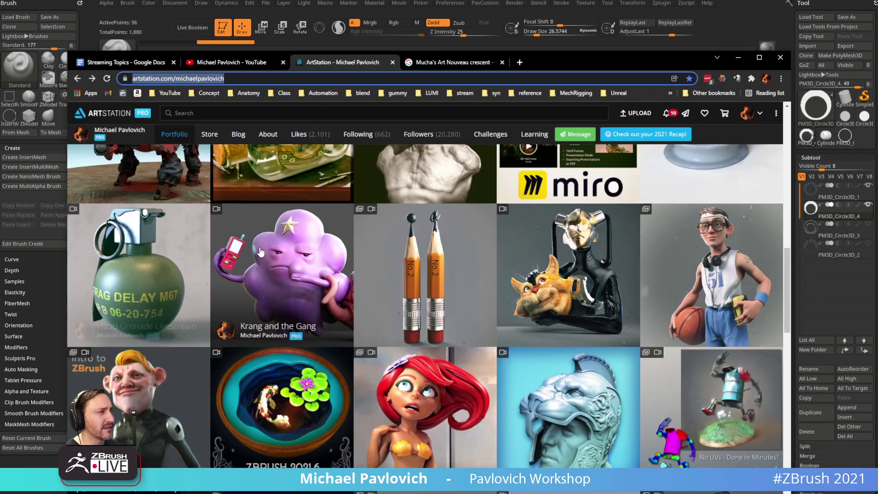
scroll(257, 249, down, 5)
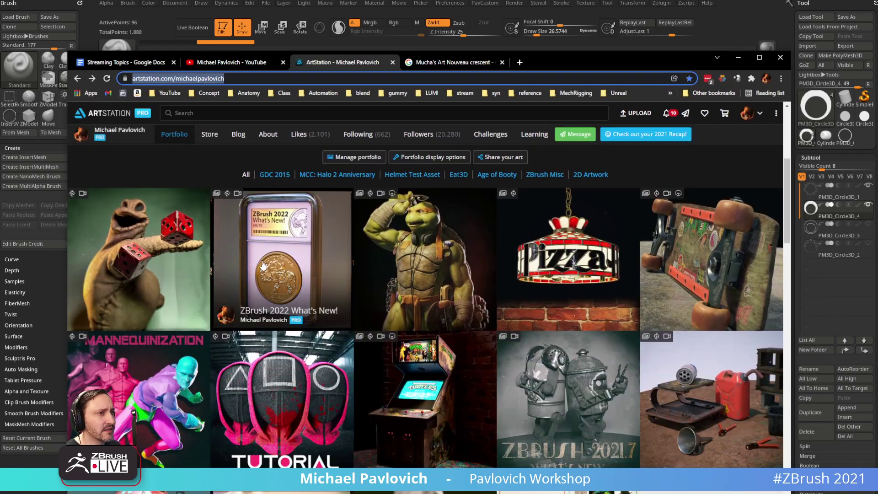
click(299, 263)
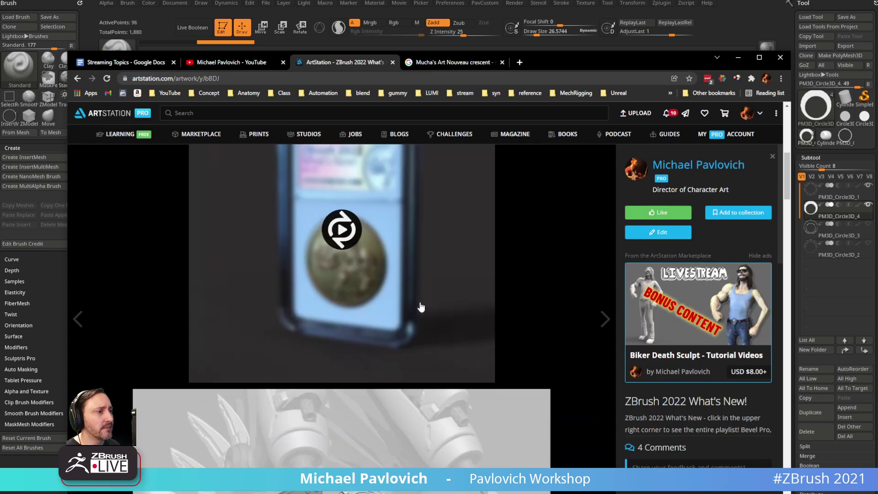
scroll(425, 308, down, 12)
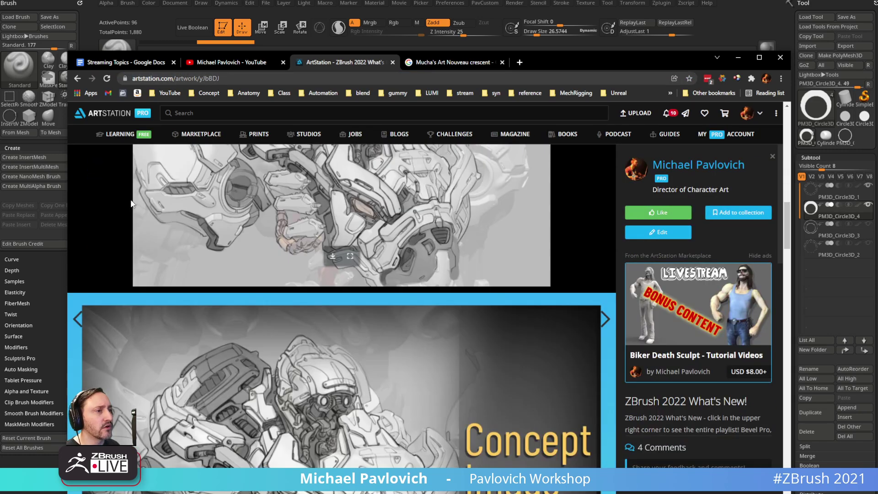
click(77, 79)
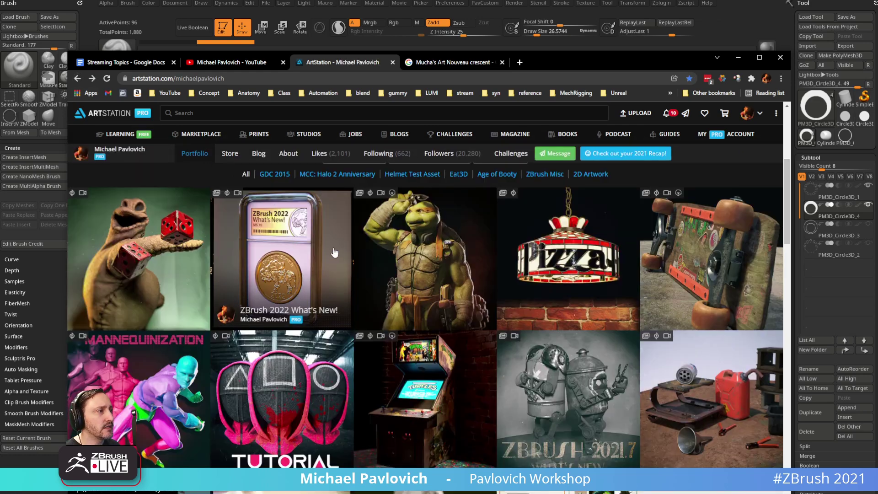
- Open the "Zbrush 2021.7 - What's New!" project, look through its video playlist and return to the portfolio
scroll(335, 253, down, 3)
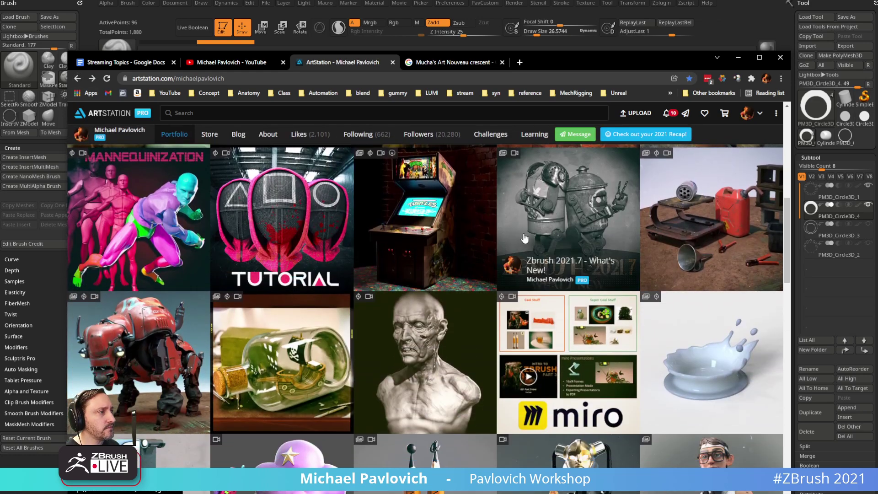
click(567, 214)
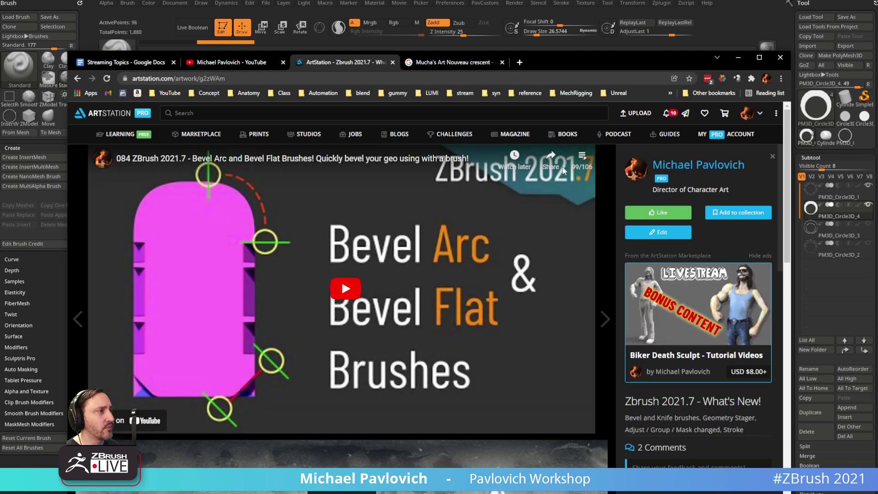
click(583, 157)
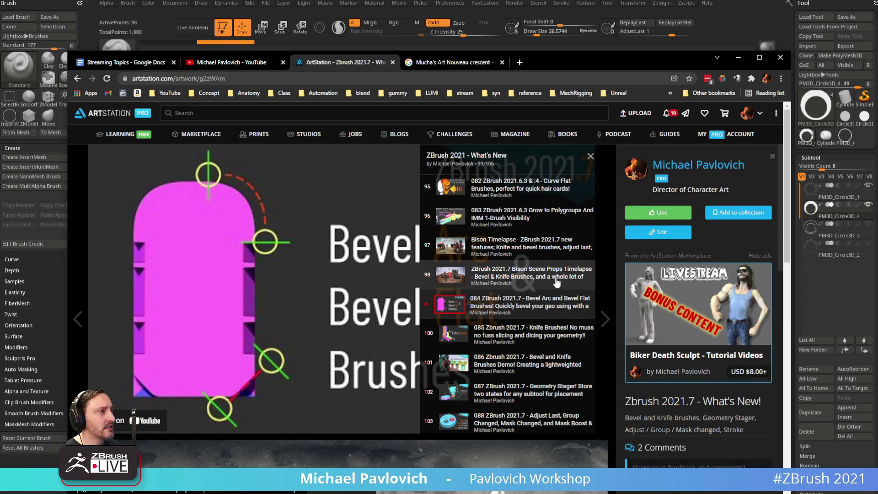
scroll(558, 279, down, 2)
scroll(559, 277, down, 1)
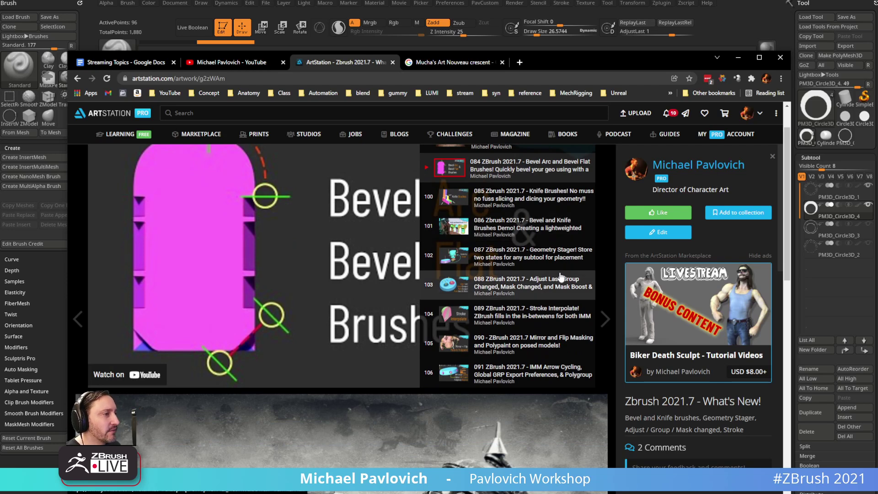
scroll(554, 323, up, 2)
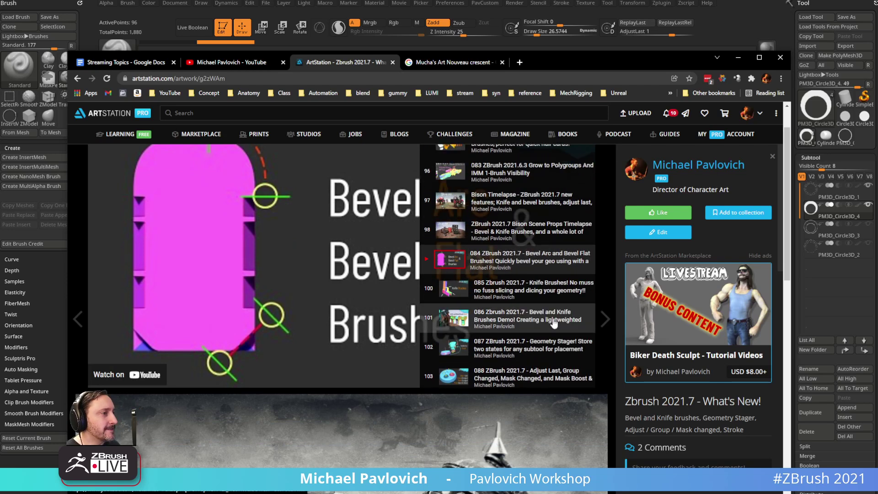
scroll(554, 323, up, 3)
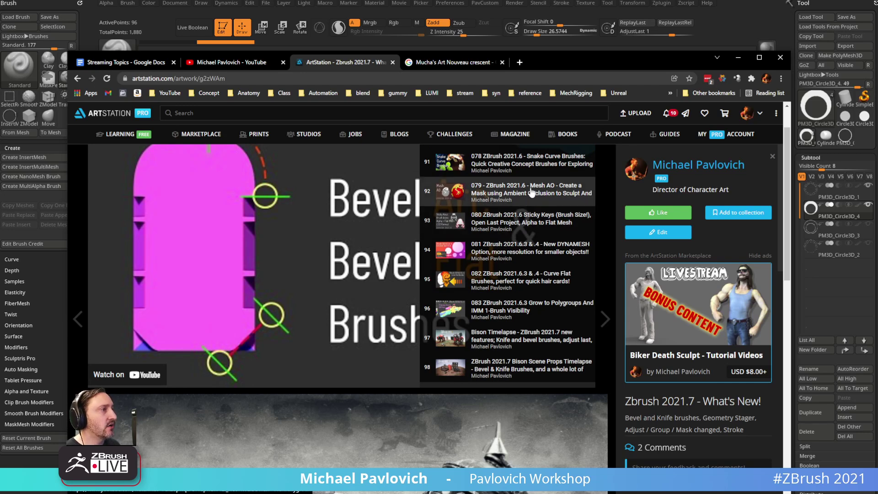
click(77, 79)
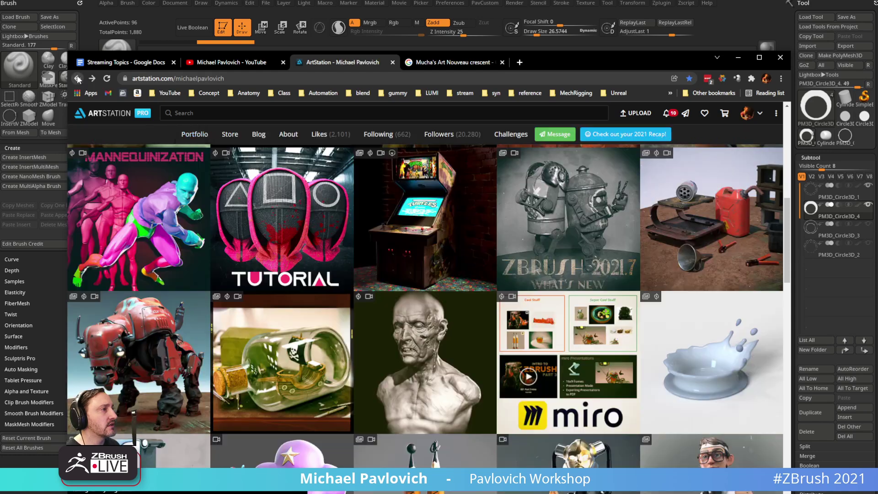
- Open the "ZBrush 2021.6 10 Videos" project, look through its video playlist and return to the portfolio
scroll(308, 249, down, 1)
scroll(308, 249, down, 2)
scroll(310, 247, down, 2)
scroll(311, 247, down, 2)
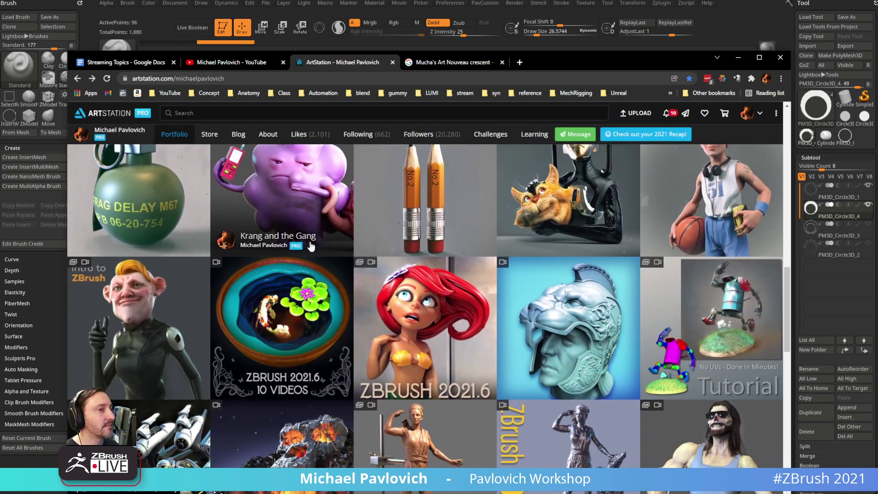
scroll(311, 246, down, 4)
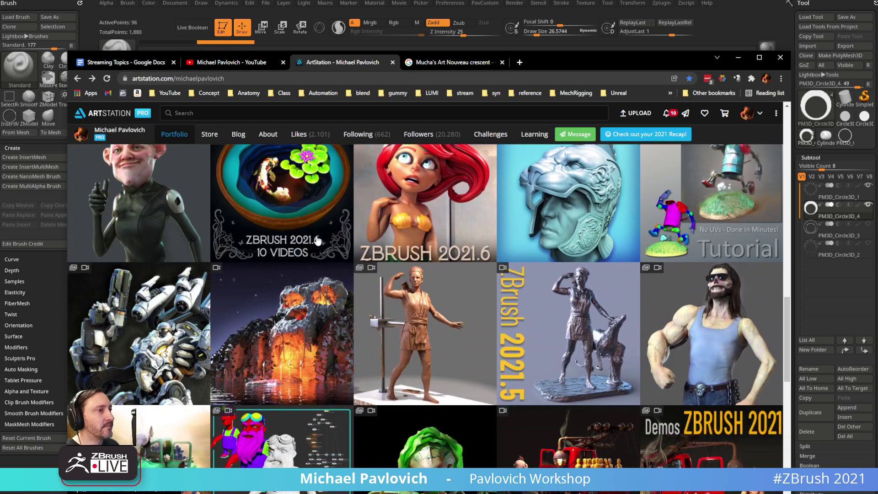
click(329, 212)
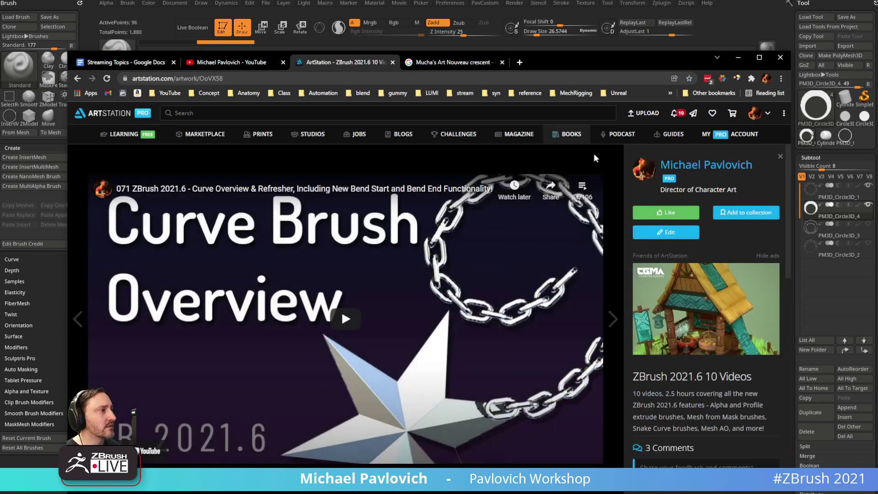
click(579, 188)
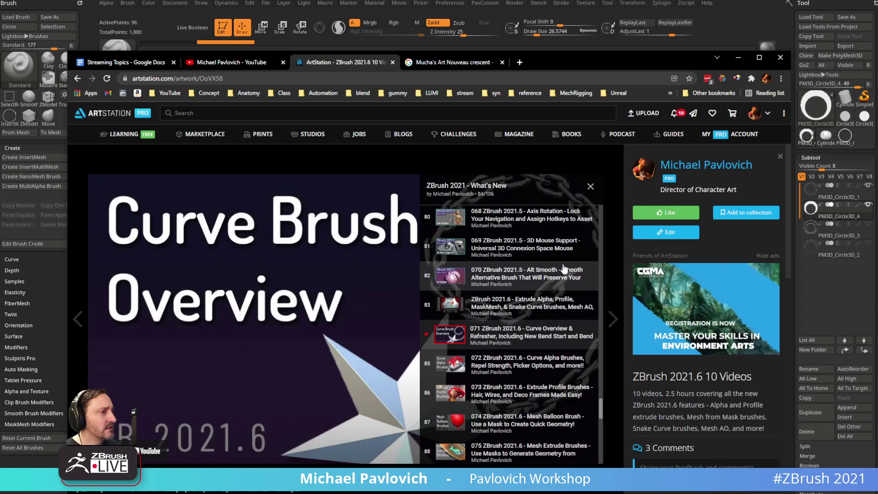
scroll(563, 269, down, 1)
scroll(564, 269, down, 2)
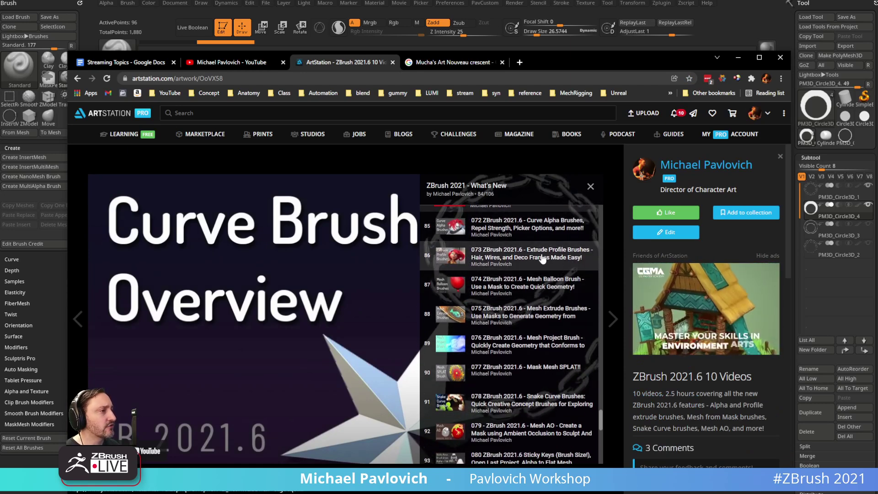
scroll(549, 254, down, 2)
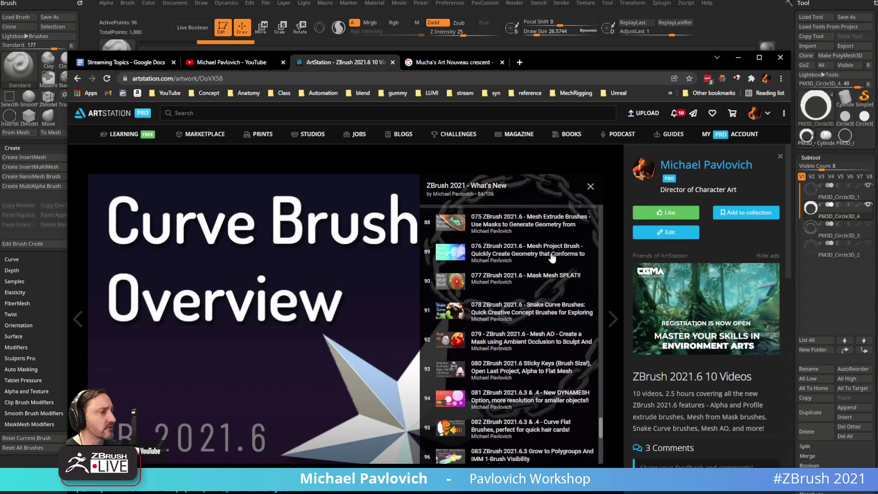
scroll(516, 259, down, 2)
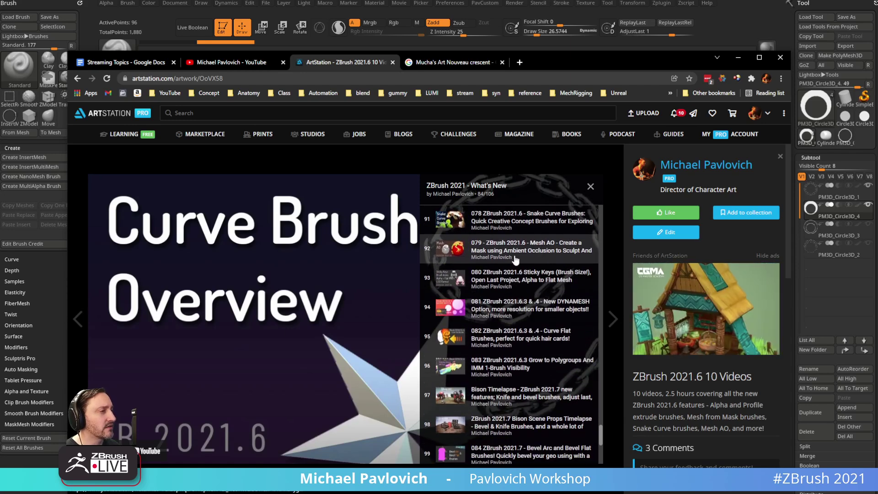
scroll(540, 270, up, 1)
scroll(540, 270, up, 1)
scroll(537, 275, down, 1)
scroll(538, 274, down, 5)
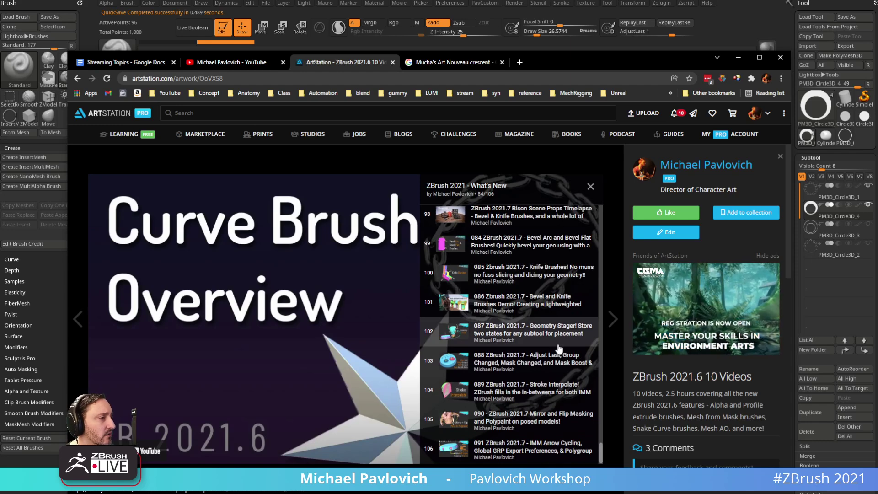
click(77, 78)
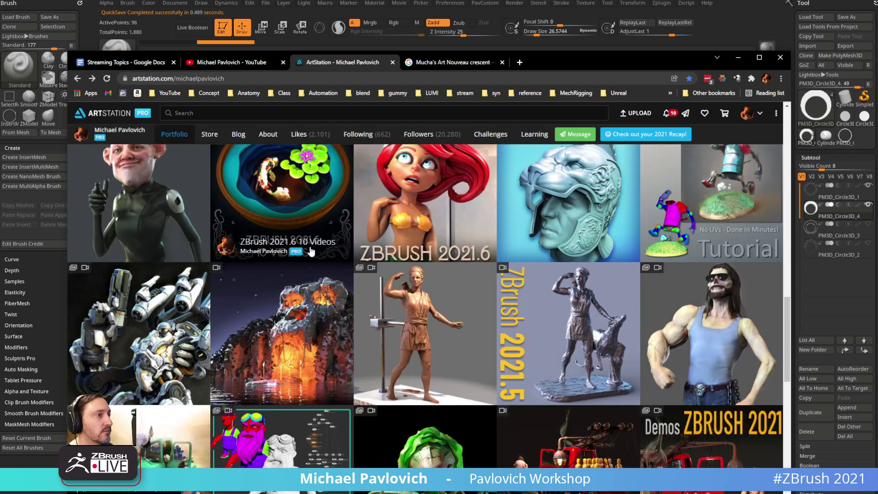
- Open the "ZBrush 2021.5 What's New!" project, look through its video playlist and return to ZBrush
click(603, 334)
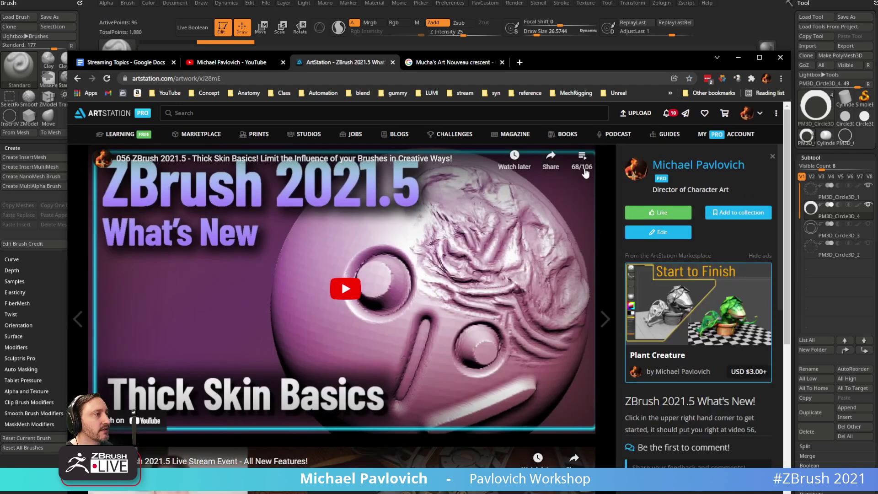
click(583, 165)
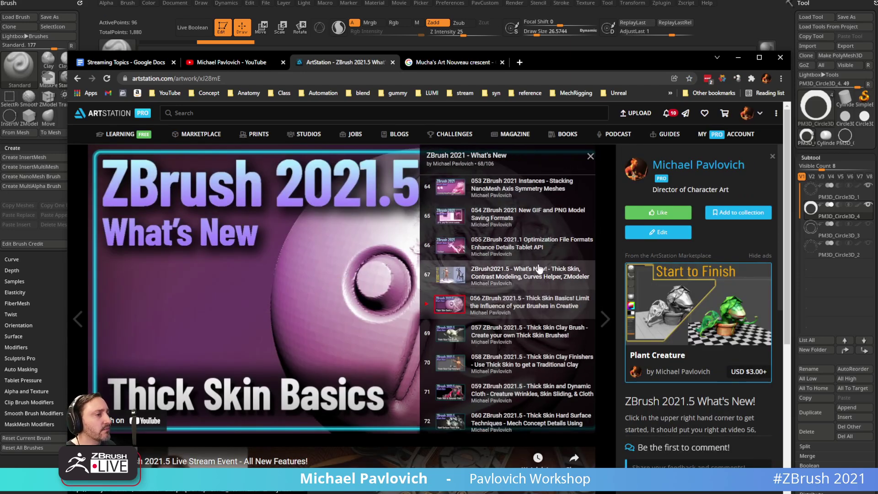
scroll(540, 269, down, 4)
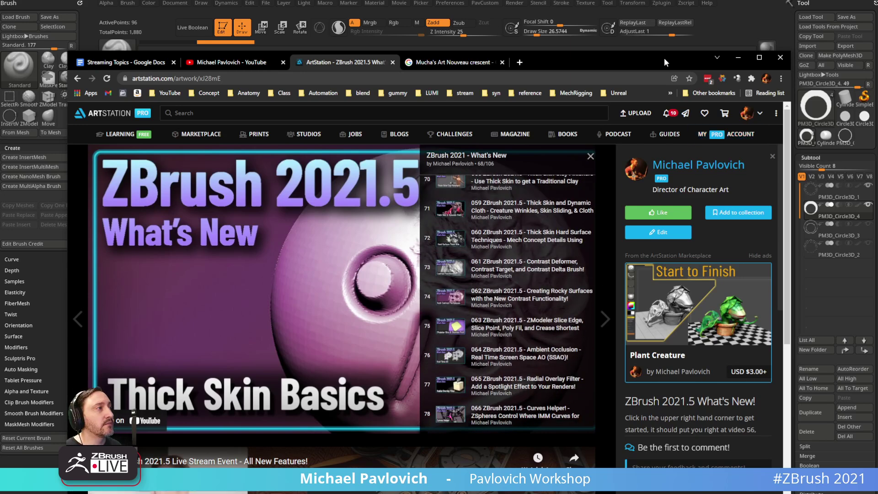
click(657, 43)
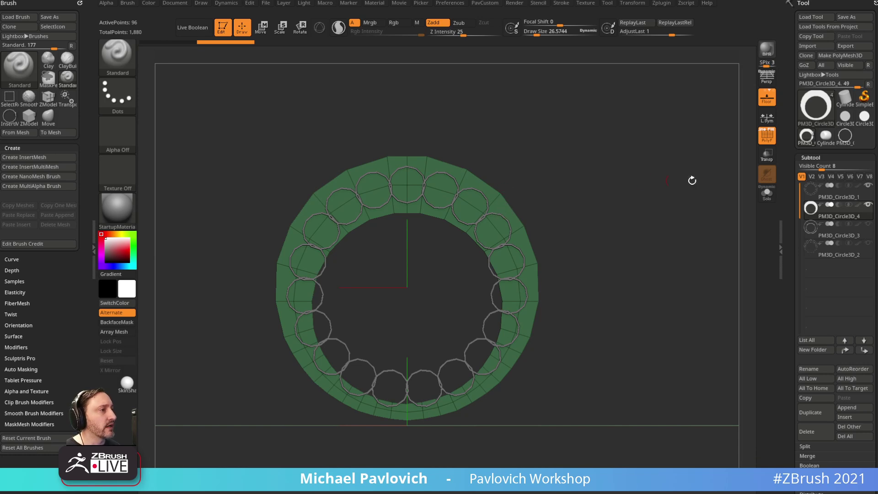
- Solo the crescent ring and delete its middle edge loop with the ZModeler brush's Insert EdgeLoop action
click(766, 193)
alt+drag(640, 174, 598, 166)
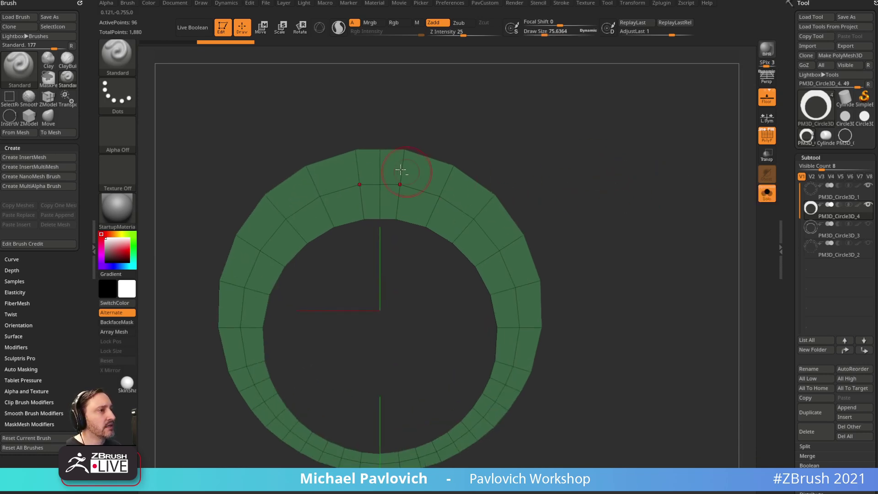
key(b)
key(z)
key(m)
key(space)
click(349, 277)
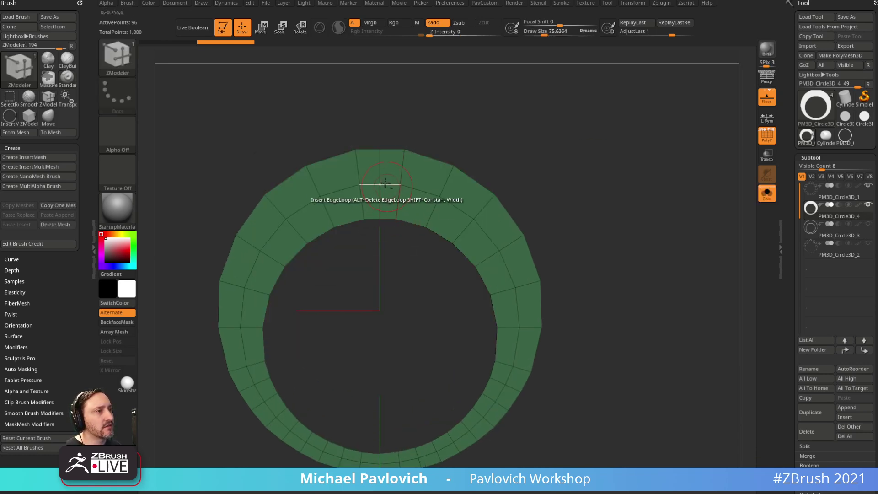
alt+click(410, 185)
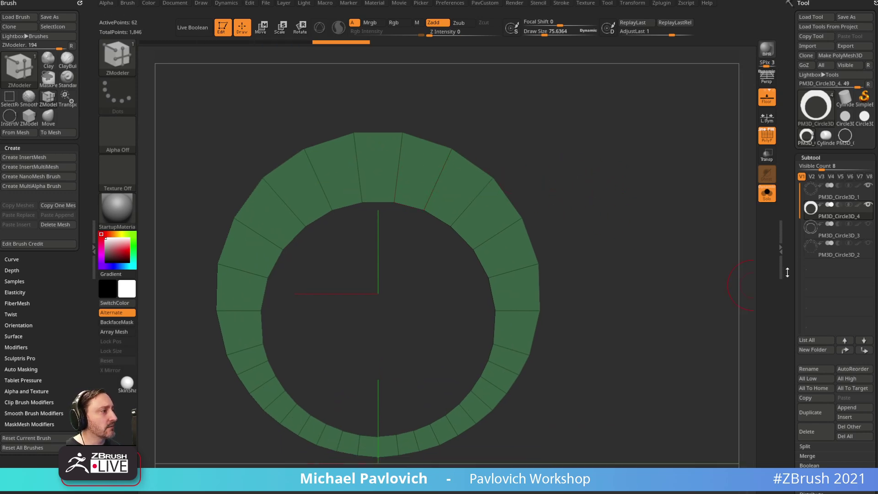
- Unweld all polygons of the crescent ring using the Modify Topology options
drag(786, 272, 798, 194)
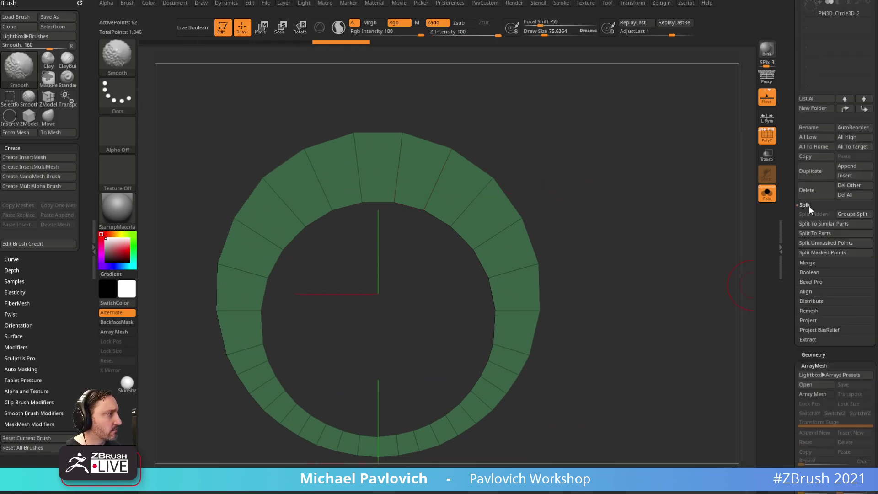
drag(796, 274, 791, 189)
shift+click(806, 85)
click(807, 94)
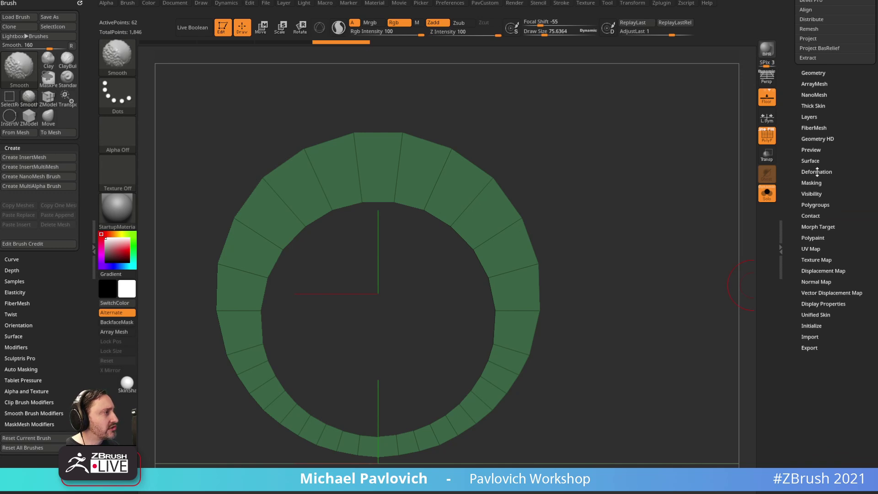
shift+click(811, 72)
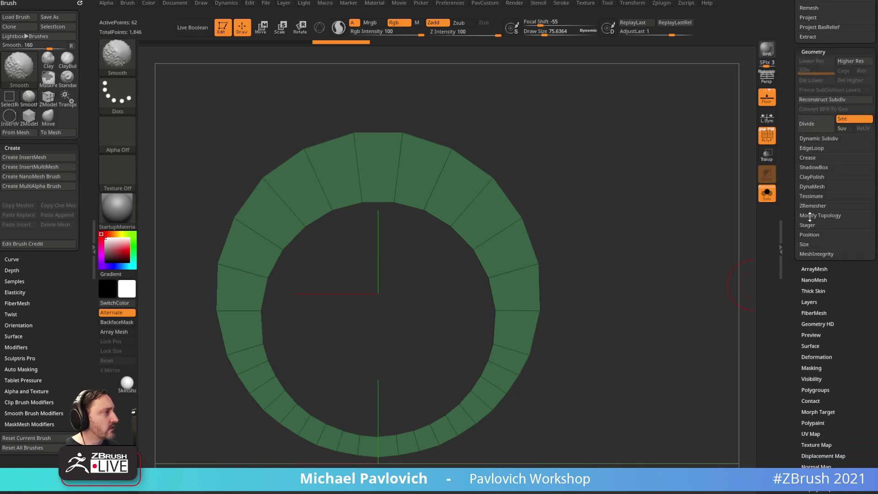
shift+click(812, 215)
click(814, 332)
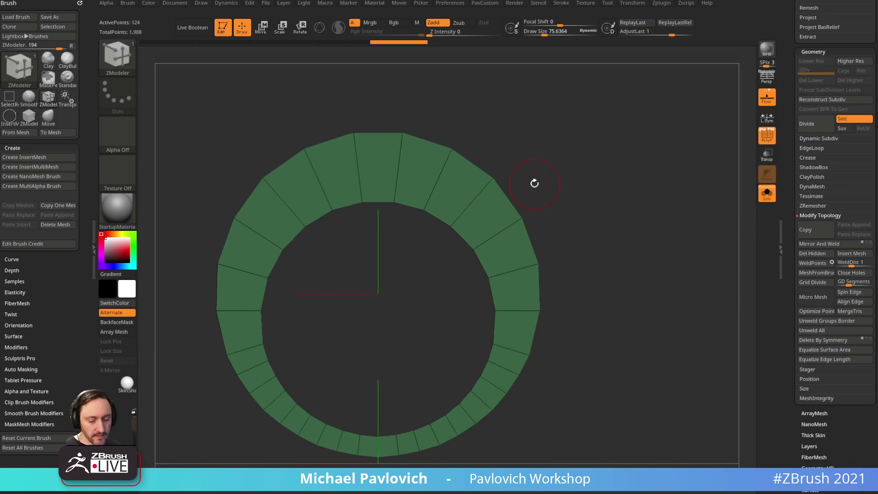
- Pick the small ring InsertMesh and place it as a NanoMesh on all polygroup faces of the crescent with the ZModeler brush
key(b)
click(686, 450)
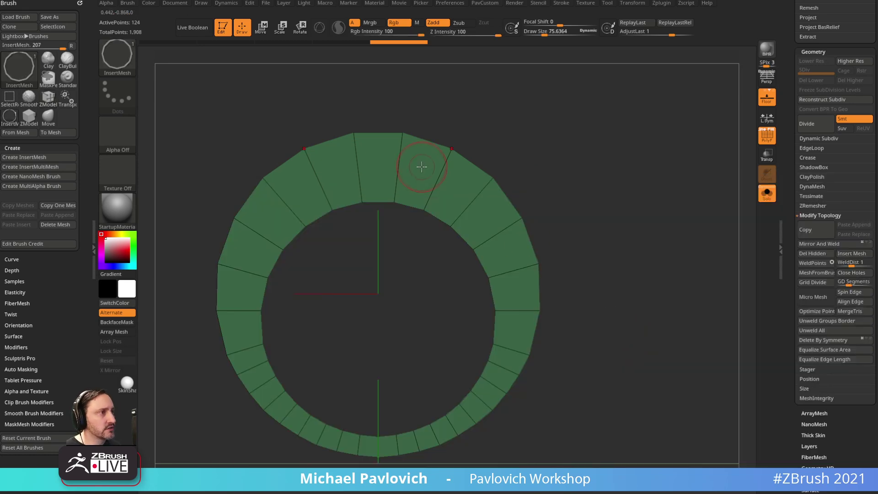
key(b)
key(z)
key(m)
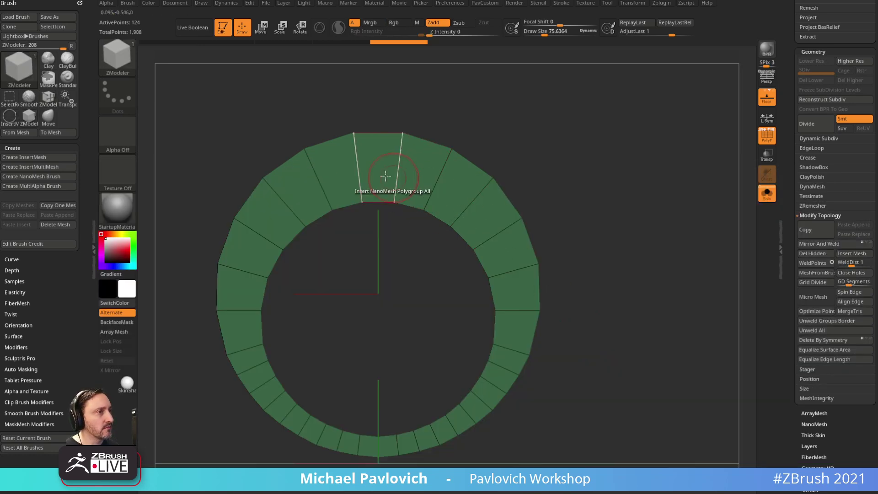
drag(374, 167, 376, 224)
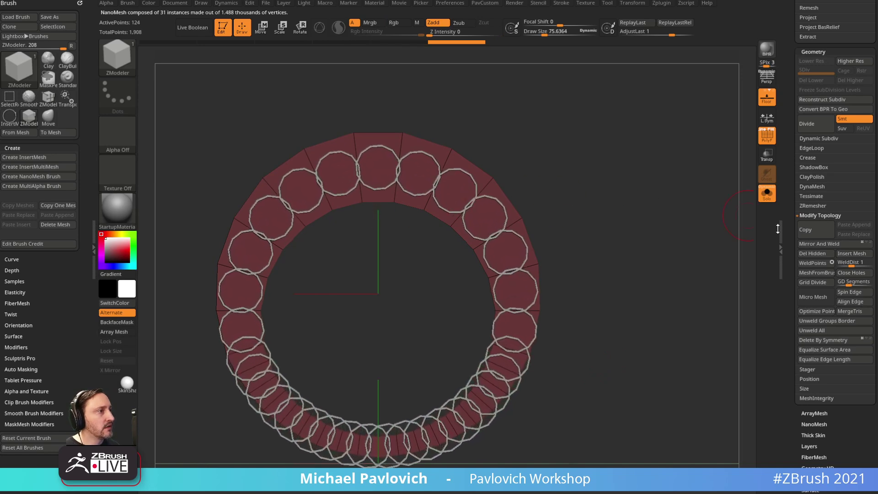
- Switch the NanoMesh rings to Fit mode and set their length to 1.1078
drag(793, 236, 790, 133)
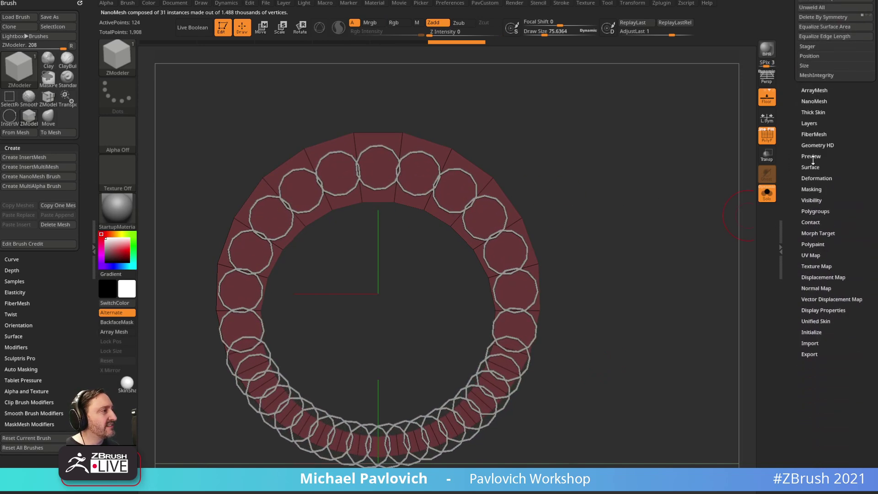
click(813, 102)
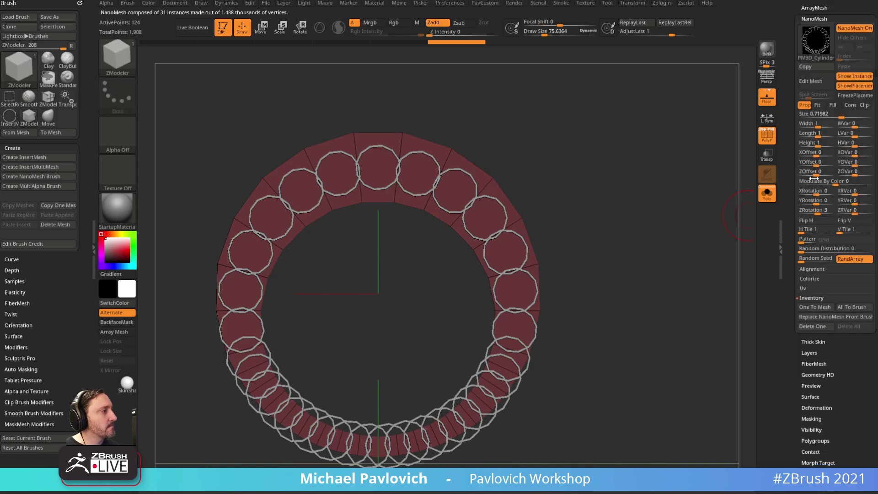
click(818, 105)
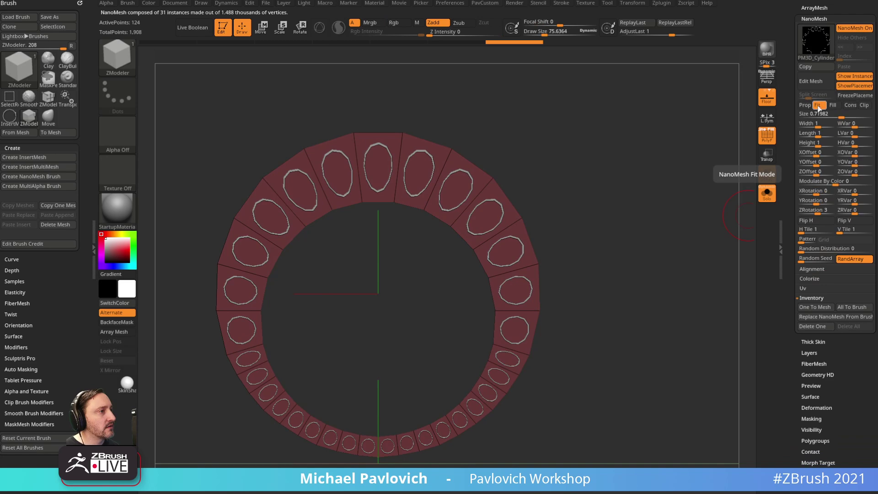
drag(476, 133, 508, 132)
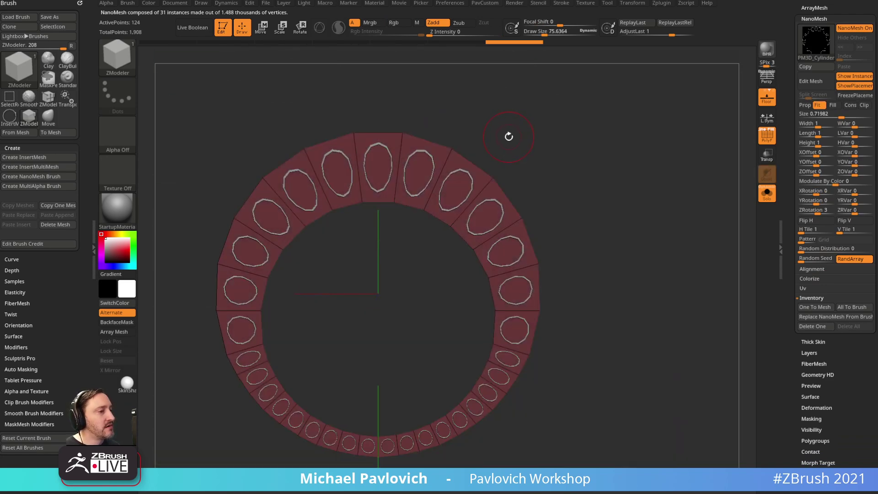
mouse_move(819, 133)
mouse_down()
mouse_move(829, 134)
mouse_move(817, 135)
mouse_up()
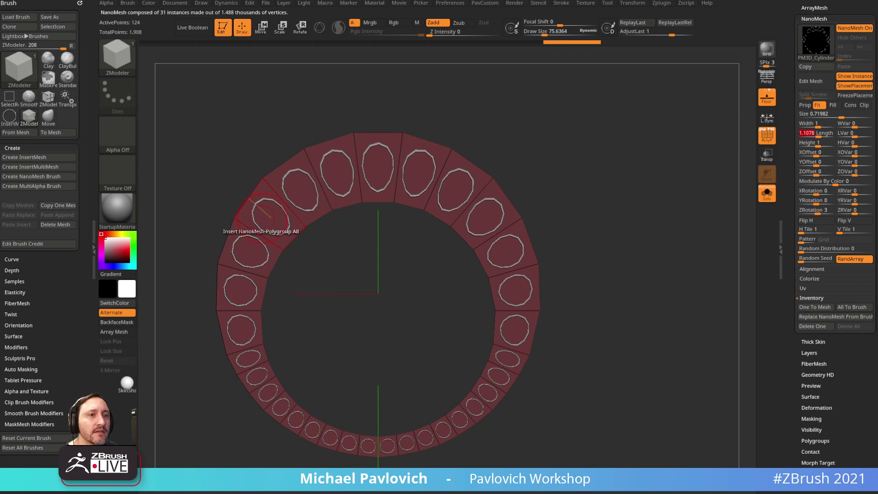
drag(574, 132, 594, 147)
- Undo the NanoMesh insertion and the unwelding to restore the plain crescent ring
key(ctrl+z)
key(ctrl+z)
key(ctrl+z)
key(ctrl+z)
key(ctrl+z)
key(ctrl+z)
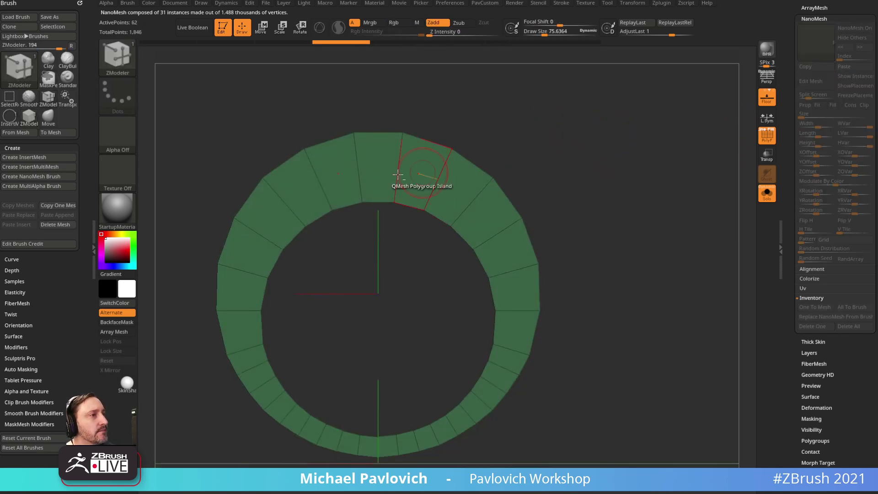
- Insert a centre point into every polygon around the crescent ring with the ZModeler Insert Point polygon action
key(space)
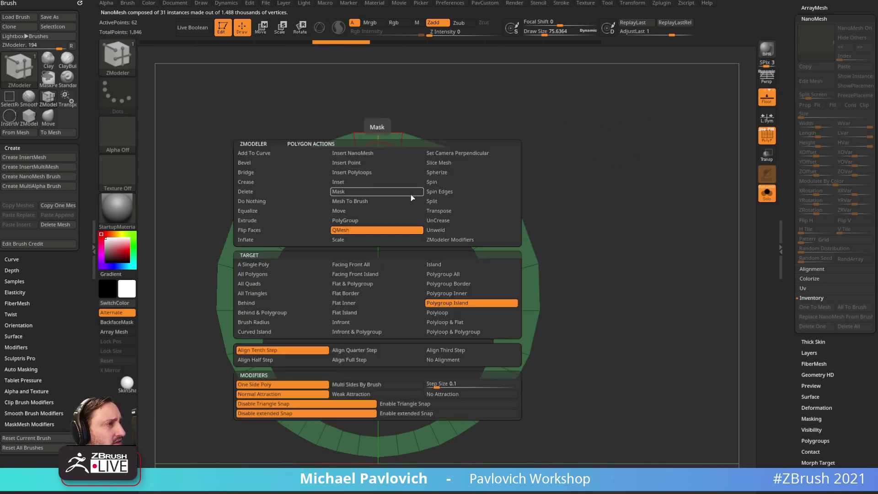
click(432, 200)
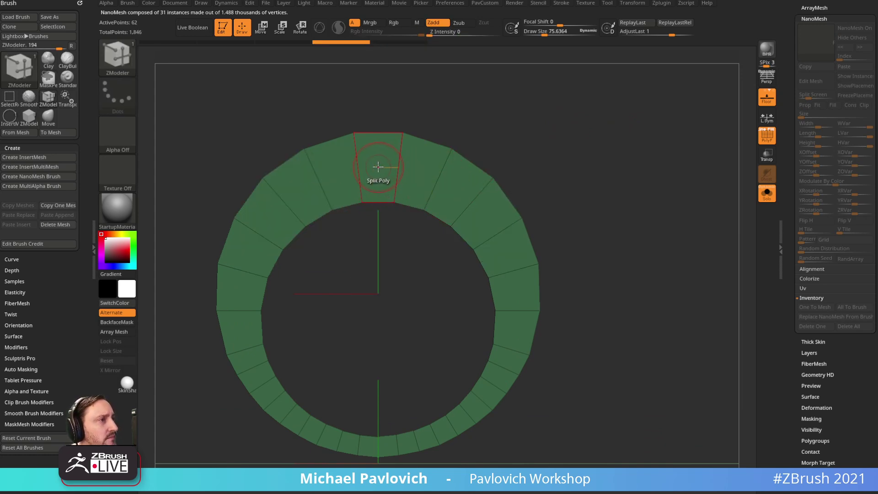
key(space)
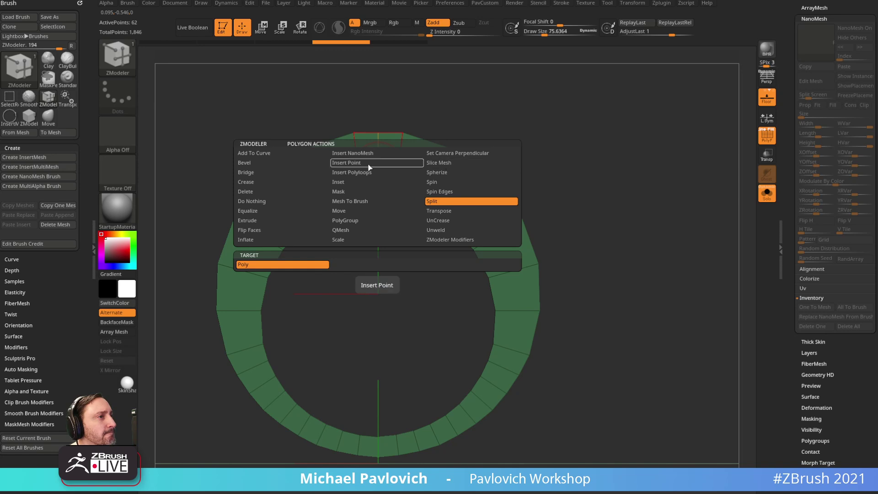
click(357, 163)
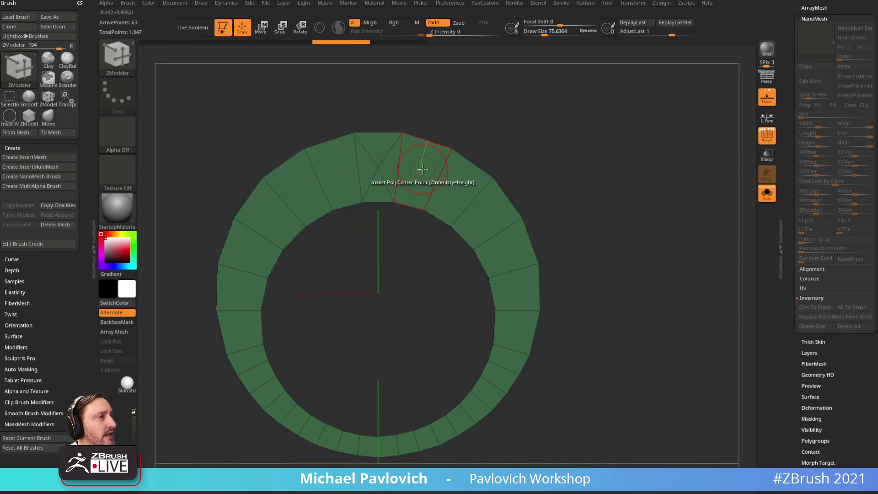
click(423, 168)
click(458, 186)
click(492, 214)
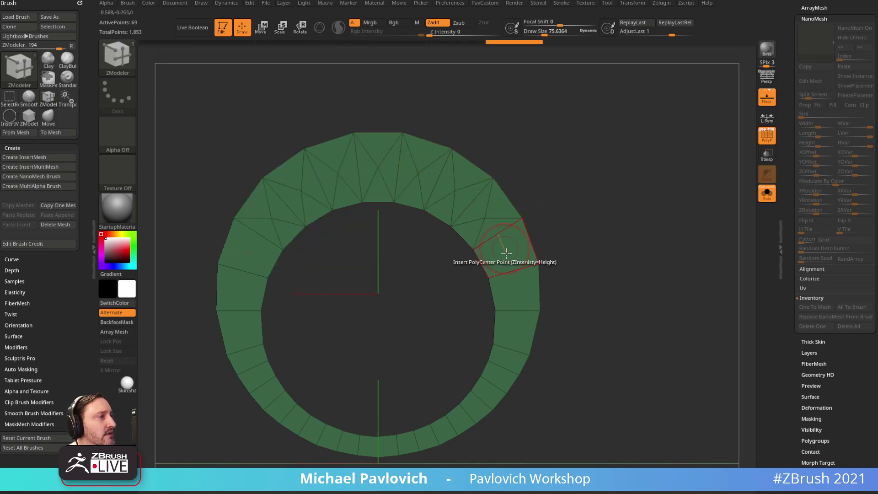
click(505, 253)
click(520, 298)
click(521, 330)
click(509, 362)
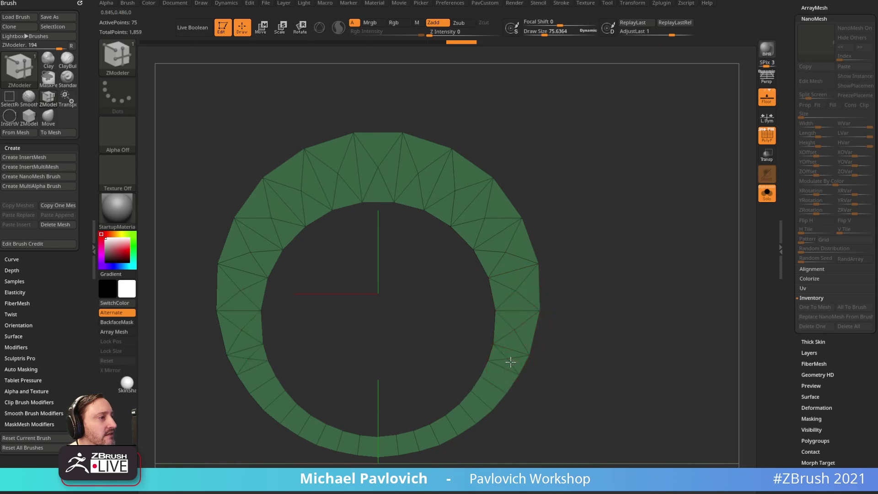
click(499, 379)
click(492, 396)
click(478, 406)
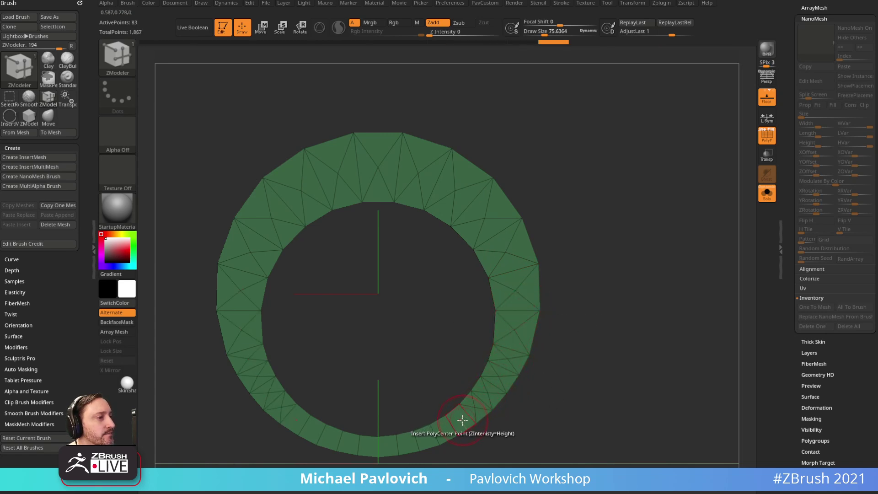
click(461, 418)
click(445, 430)
click(428, 438)
click(407, 442)
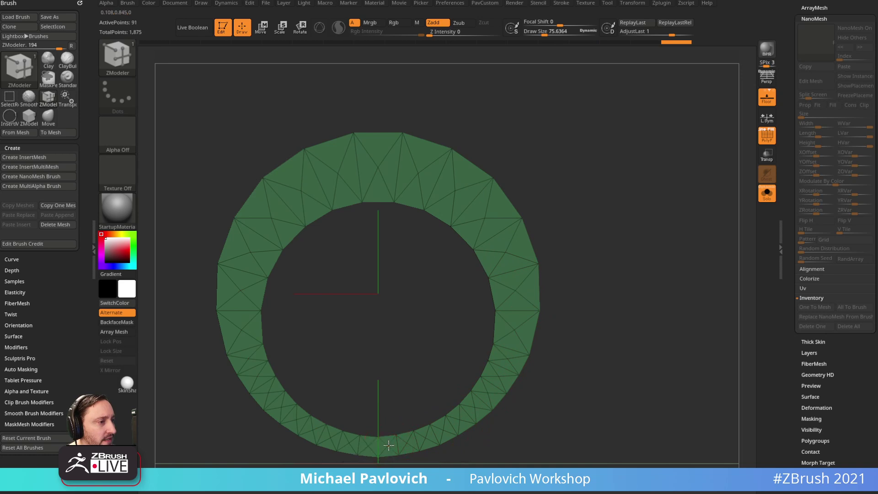
click(388, 446)
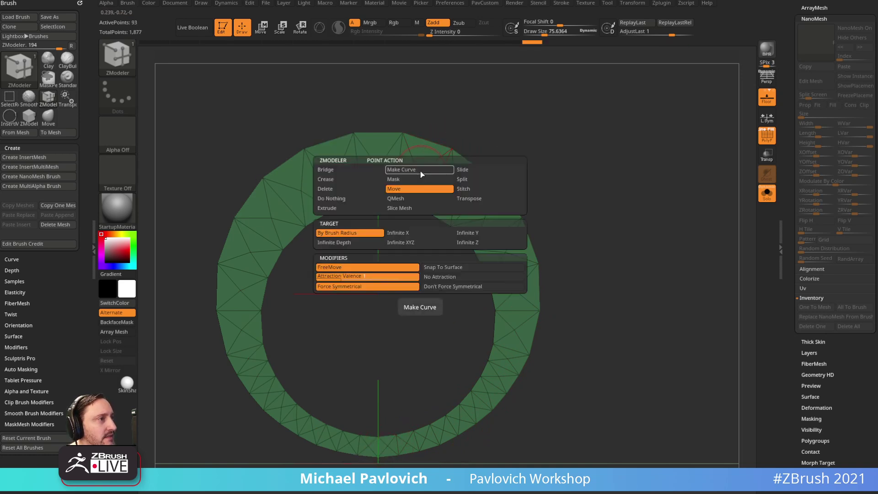
- Try the Split point action with the Ring target on a centre point near the crescent's top, and undo it
click(462, 178)
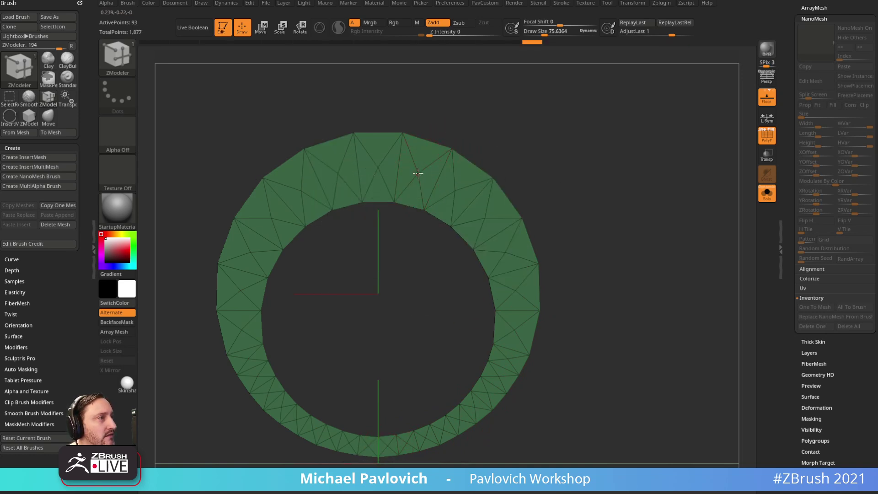
key(space)
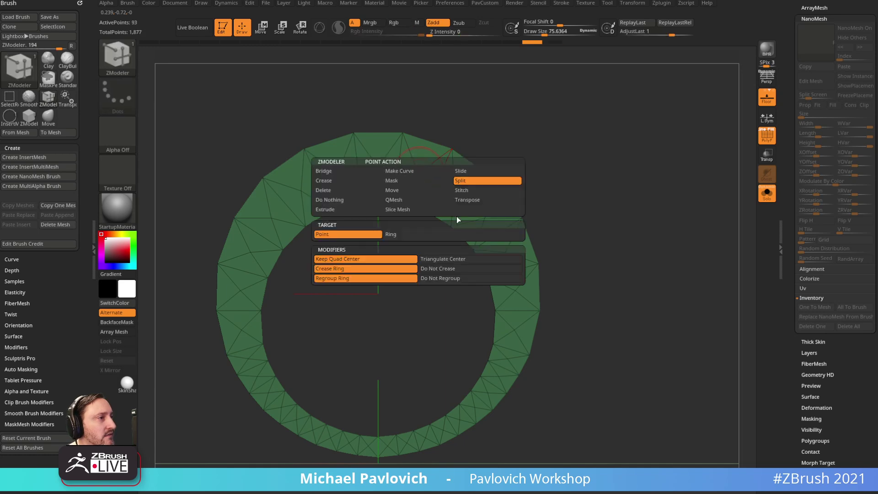
click(402, 229)
click(431, 172)
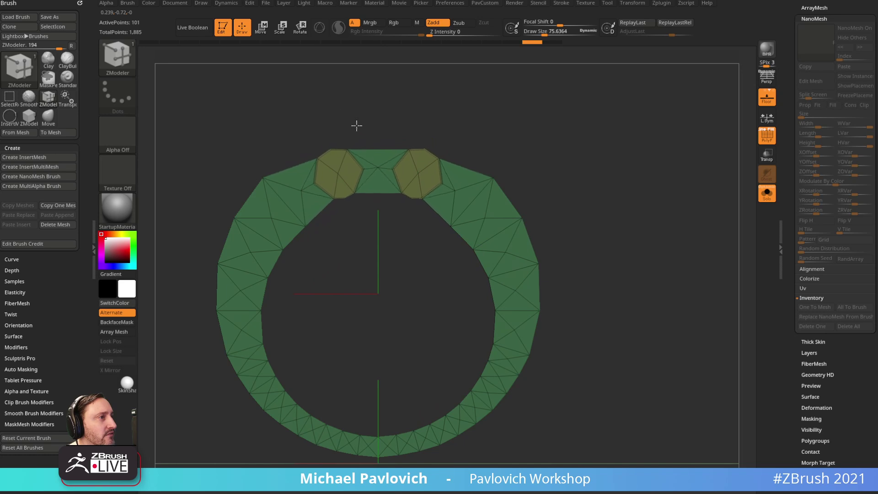
key(ctrl+z)
- Test the Split action with the Point and Ring targets on the same centre point, and undo both splits
key(space)
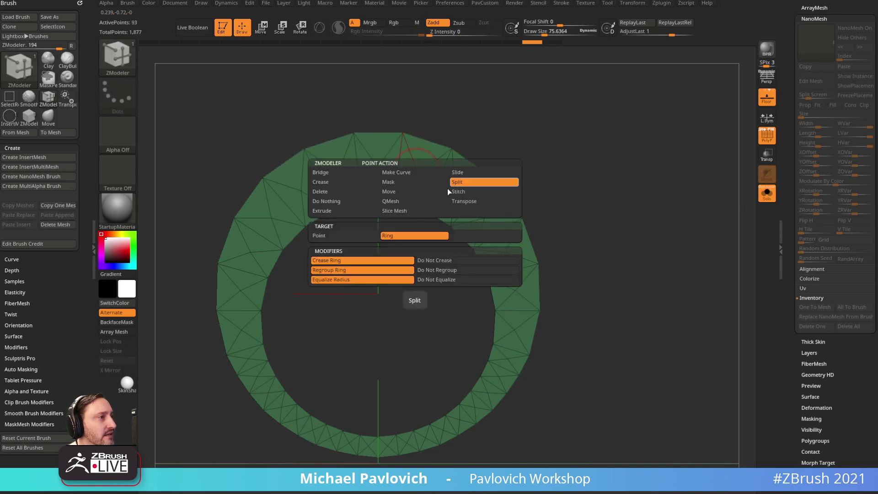
click(363, 235)
click(420, 173)
key(space)
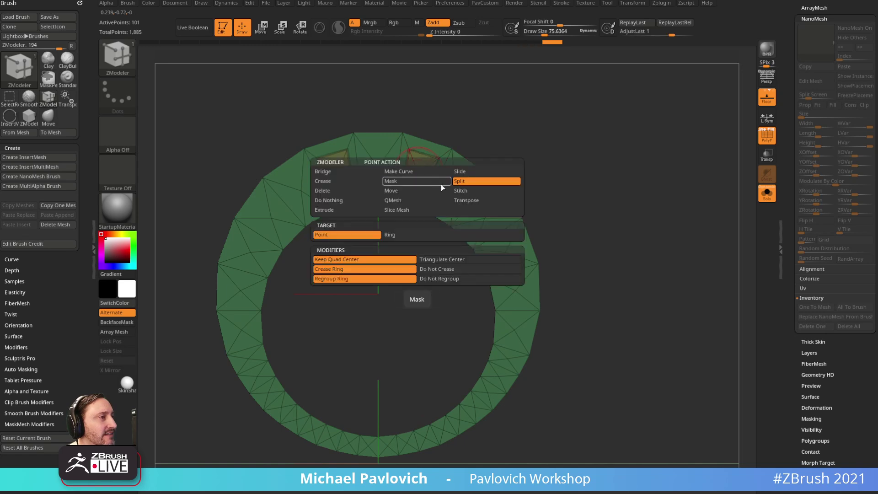
click(439, 235)
click(419, 172)
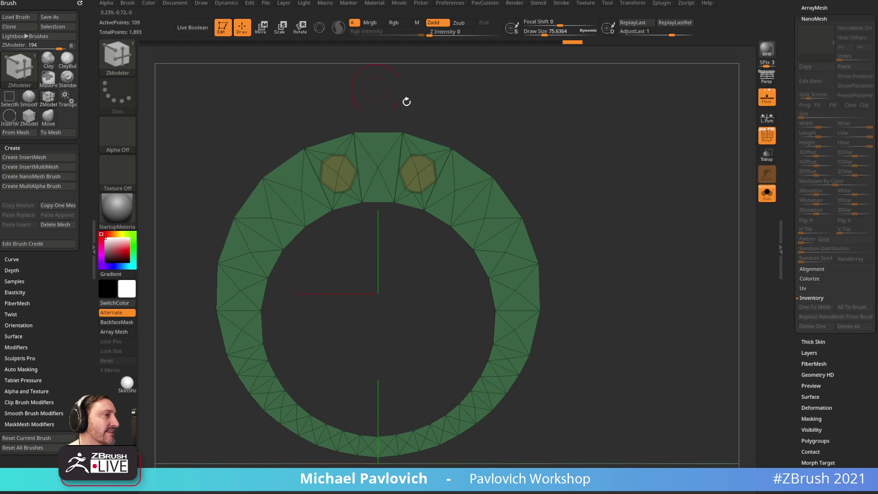
key(ctrl+z)
key(ctrl+z)
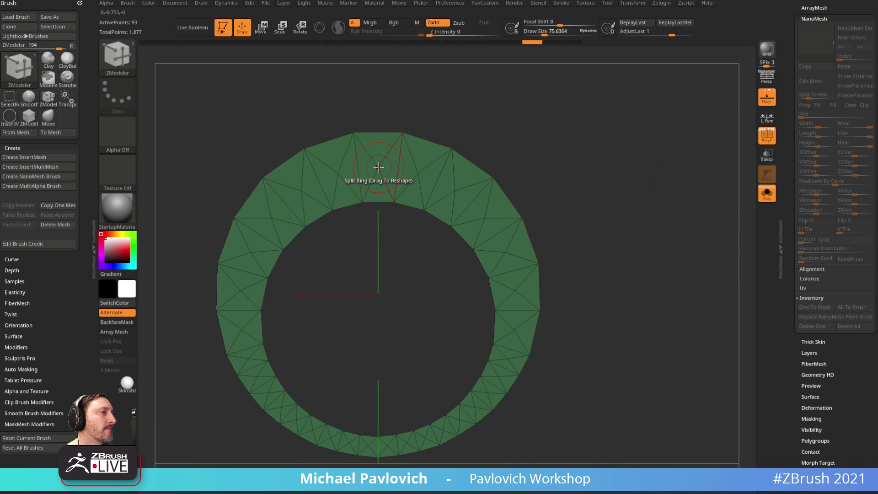
- Split every centre point around the crescent into a small face patch using the Split action with the Point target
key(space)
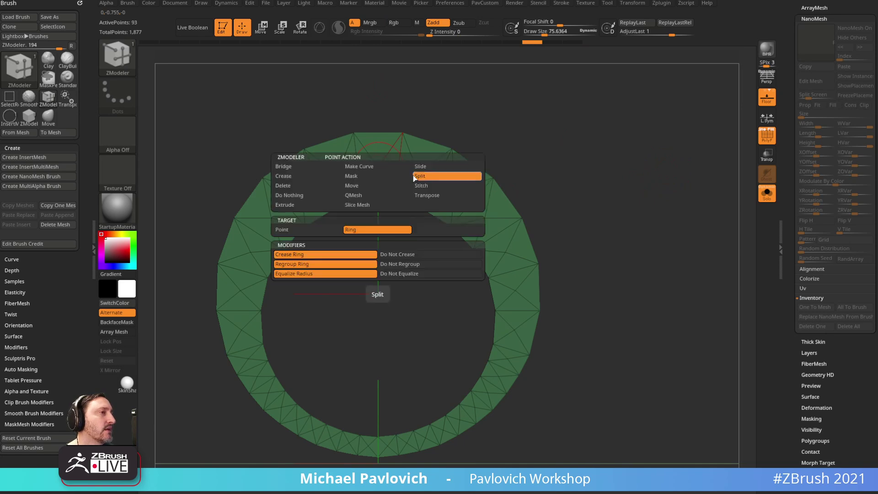
click(322, 230)
drag(378, 168, 379, 178)
click(419, 174)
click(455, 189)
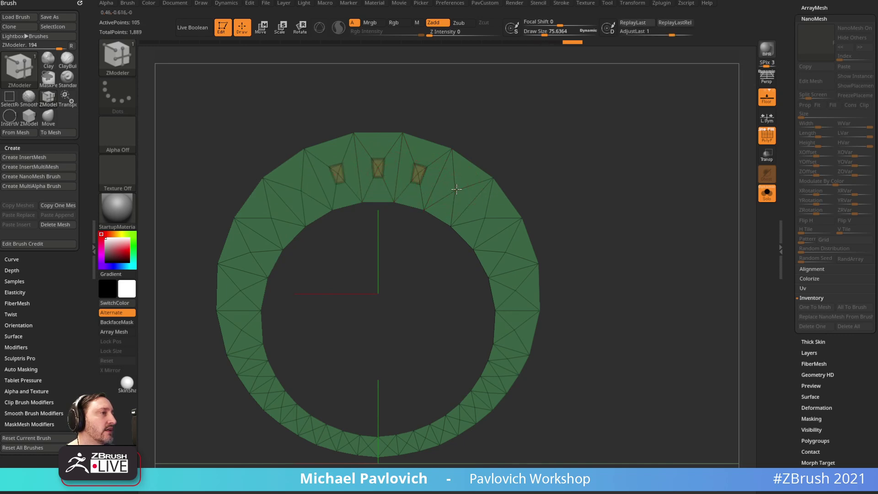
click(486, 218)
click(505, 252)
click(515, 290)
click(514, 330)
click(506, 359)
click(499, 377)
click(487, 392)
click(474, 407)
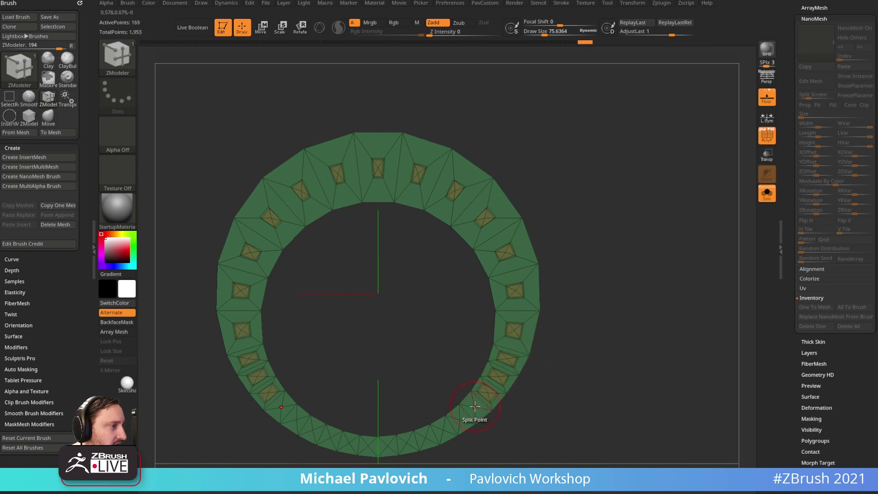
click(458, 418)
click(442, 430)
click(417, 438)
key(ctrl+z)
click(425, 438)
click(405, 442)
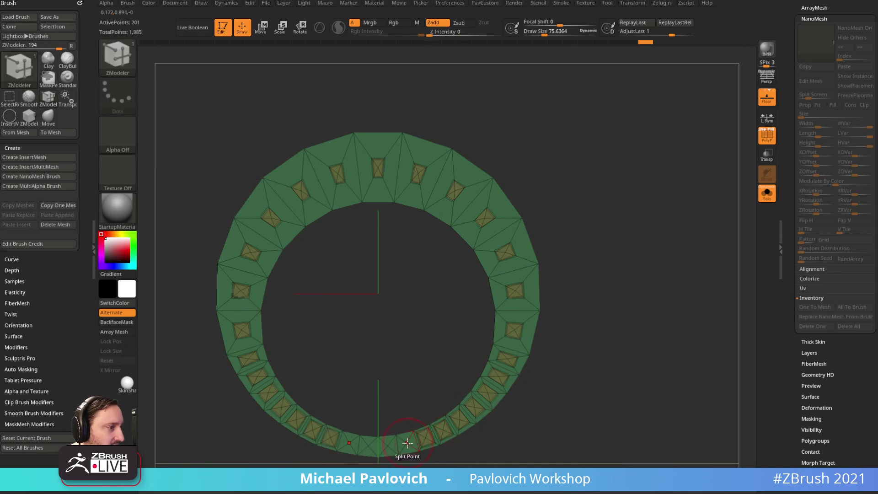
click(384, 448)
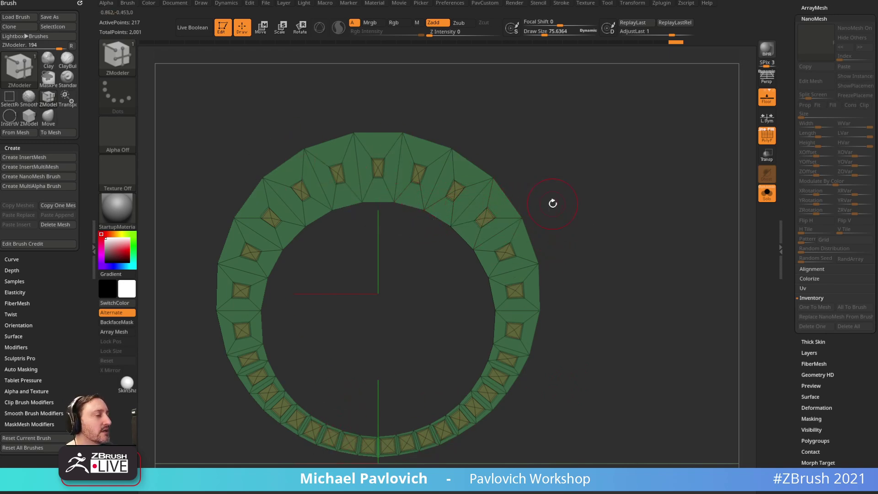
- Isolate the small split patches by hiding the rest of the crescent ring
ctrl+shift+click(378, 166)
key(4)
click(565, 223)
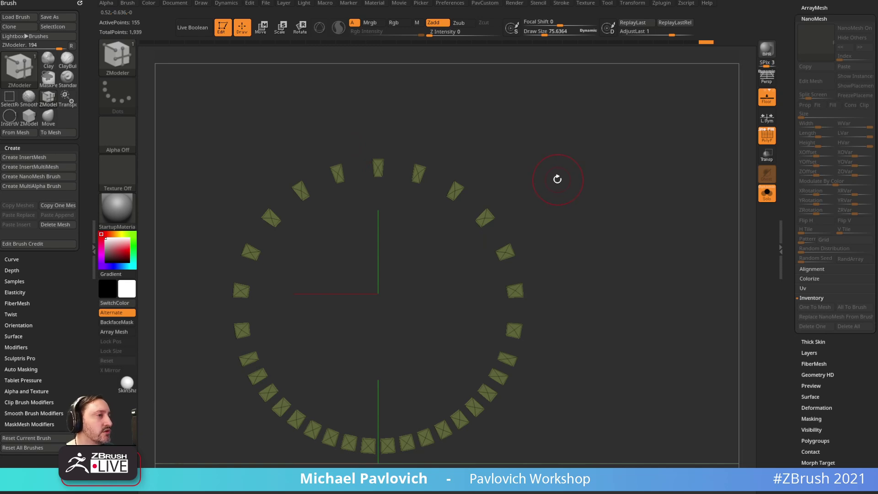
- Set the draw size to about 33 and check the hPolish hotkey among the brushes starting with H
key(s)
drag(584, 190, 578, 191)
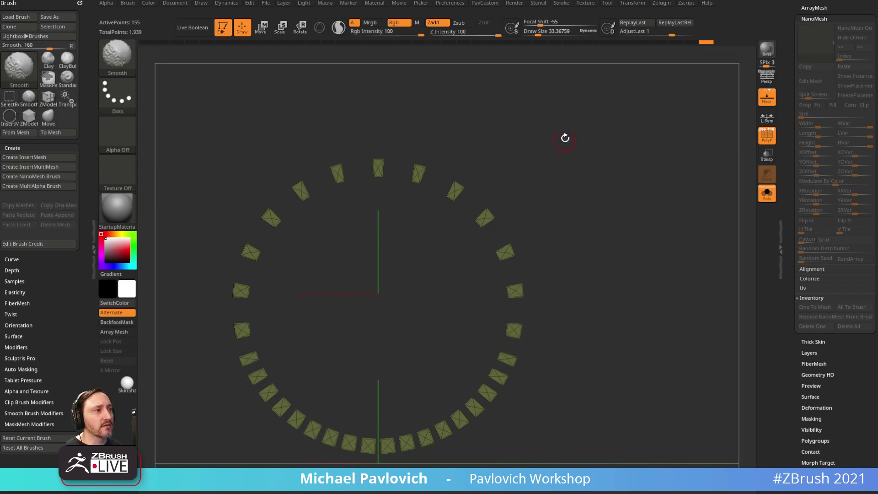
key(b)
key(h)
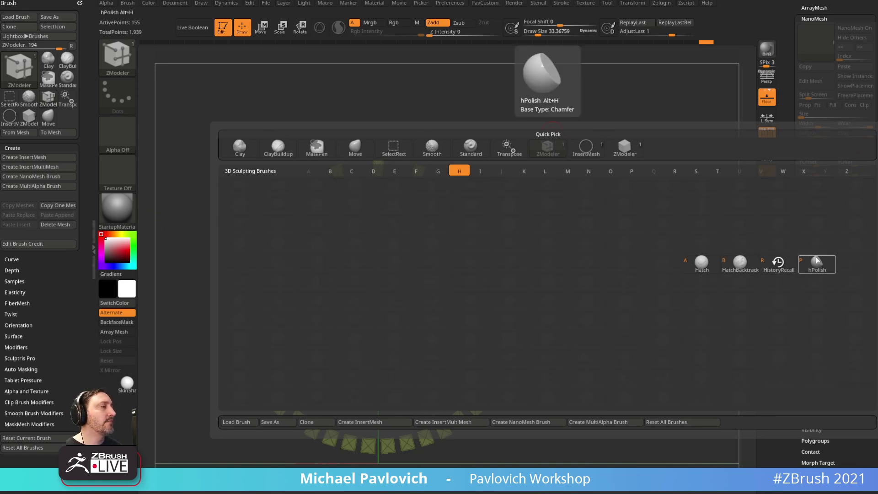
key(Escape)
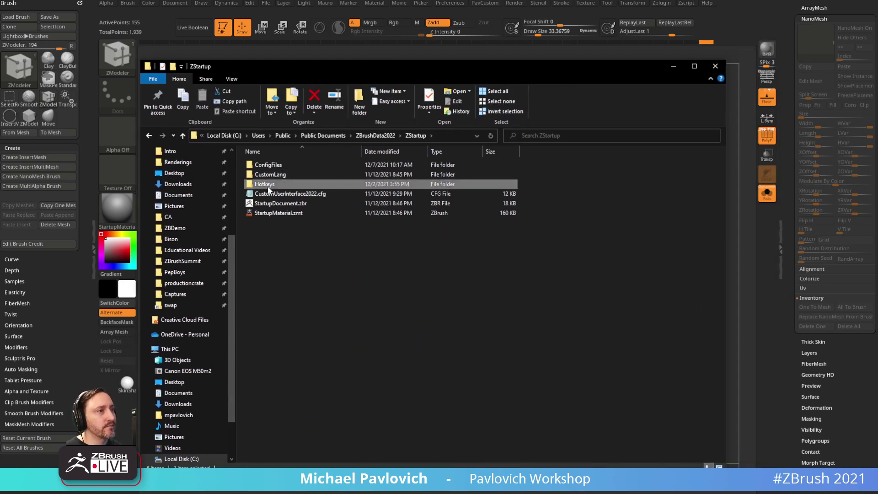
- Open StartupHotkeys.txt from the ZStartup Hotkeys folder, examine the HPOLISH brush hotkey entry, and close the file and folder
double_click(267, 185)
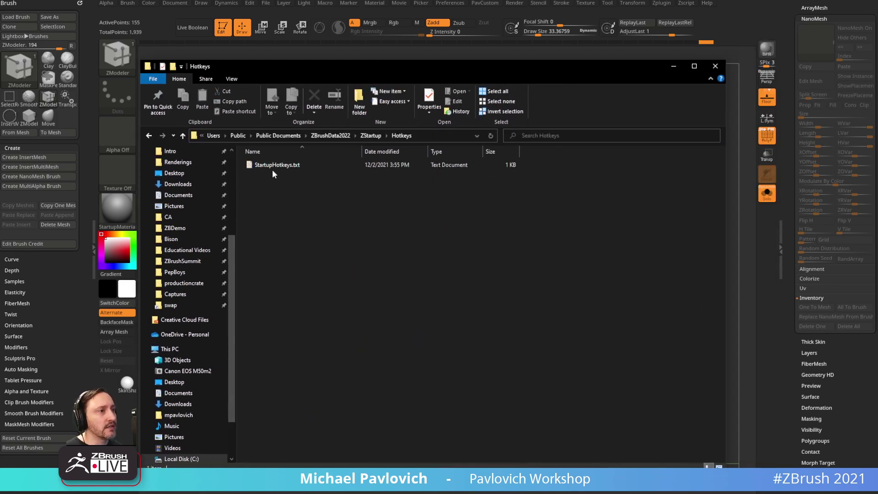
double_click(275, 165)
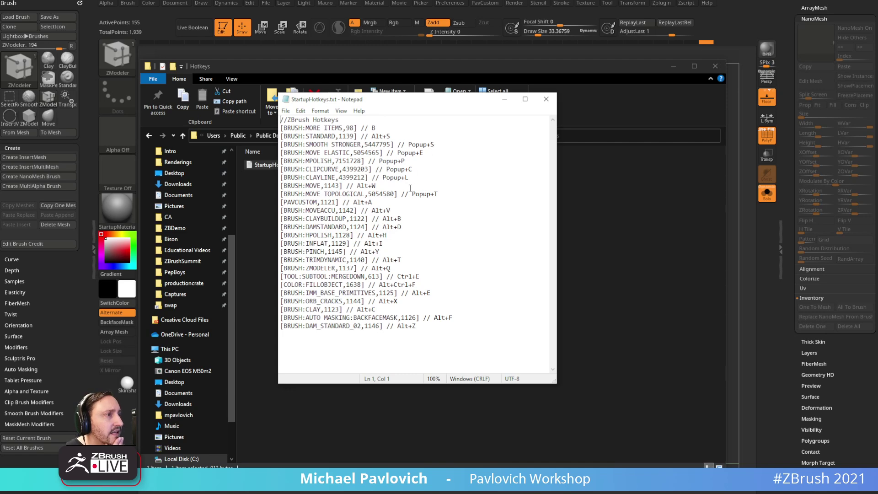
drag(388, 235, 283, 235)
click(546, 99)
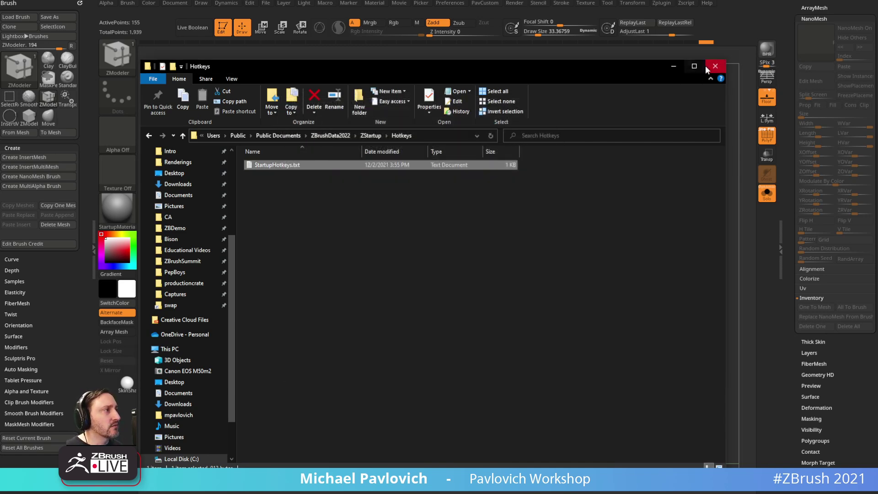
click(715, 66)
- Switch to the hPolish brush and look up the brushes starting with H again
drag(542, 188, 560, 182)
key(alt+h)
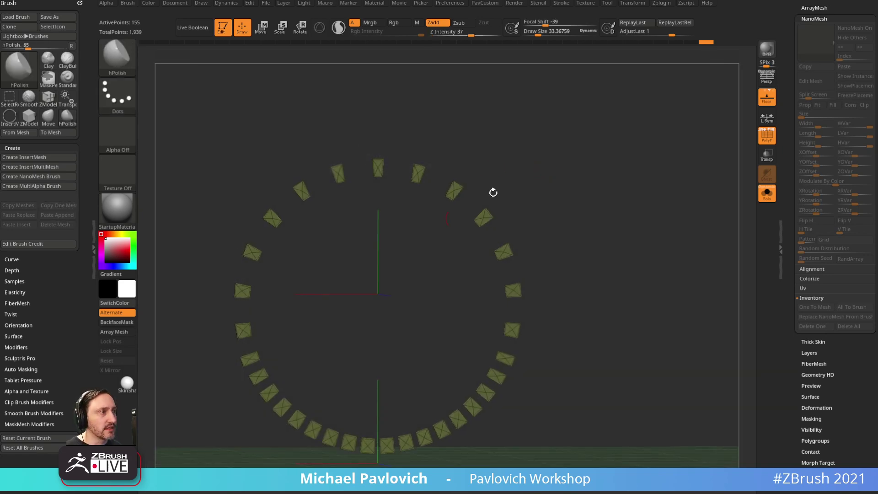
key(b)
key(h)
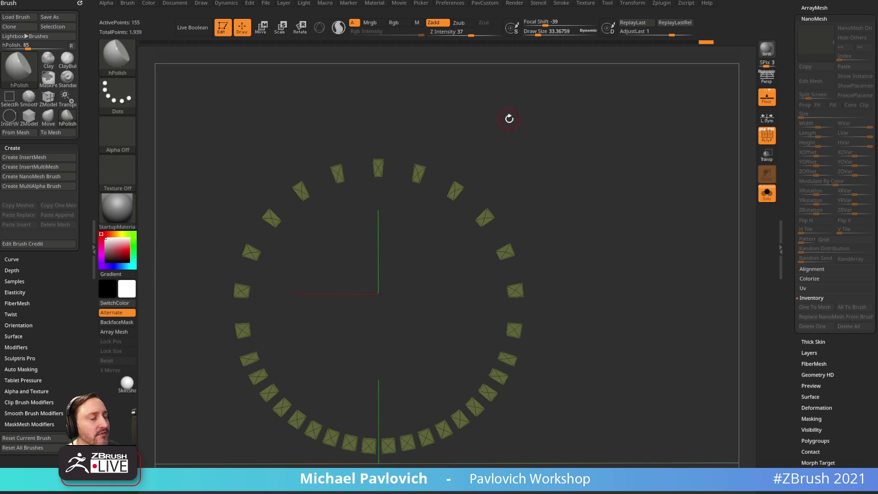
- Switch back to the ZModeler brush and view the point actions on a split patch near the crescent's top
ctrl+right_drag(596, 118, 521, 140)
key(b)
key(z)
key(m)
key(space)
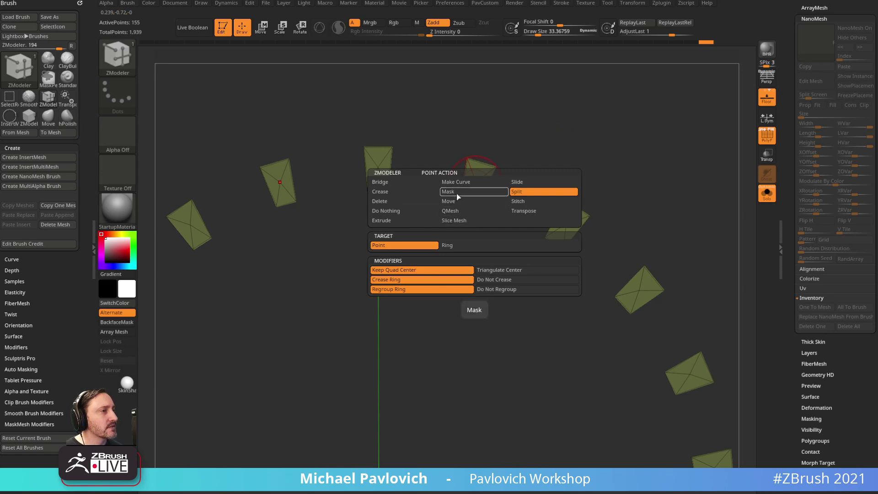
key(space)
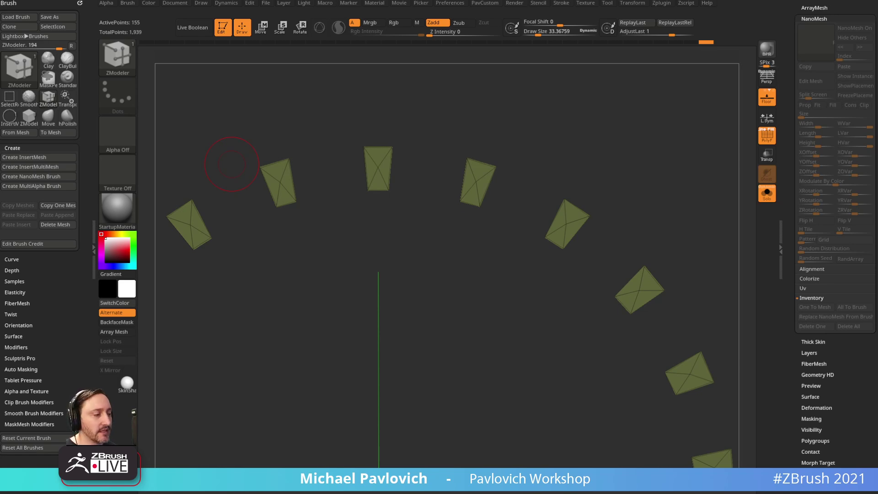
- Switch to the web browser, browse the artworks on the ArtStation portfolio page, and return to ZBrush
key(alt+Tab)
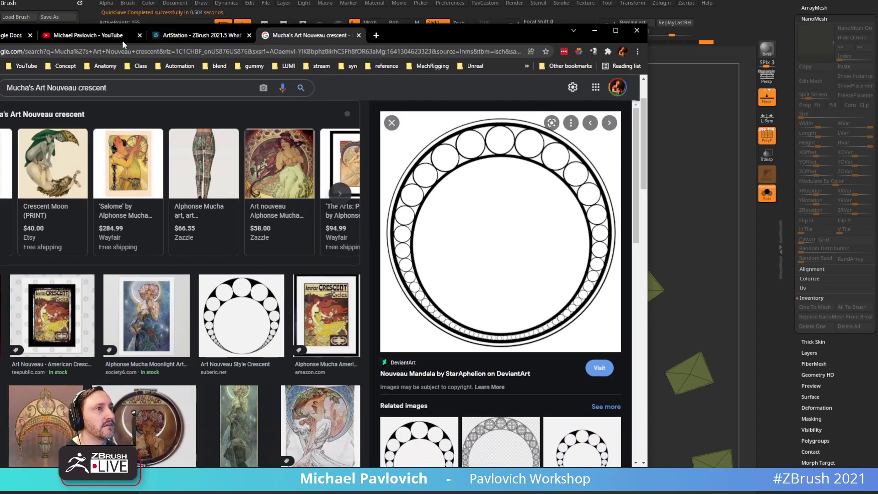
click(198, 35)
key(alt+Left)
scroll(263, 222, up, 20)
scroll(263, 223, down, 5)
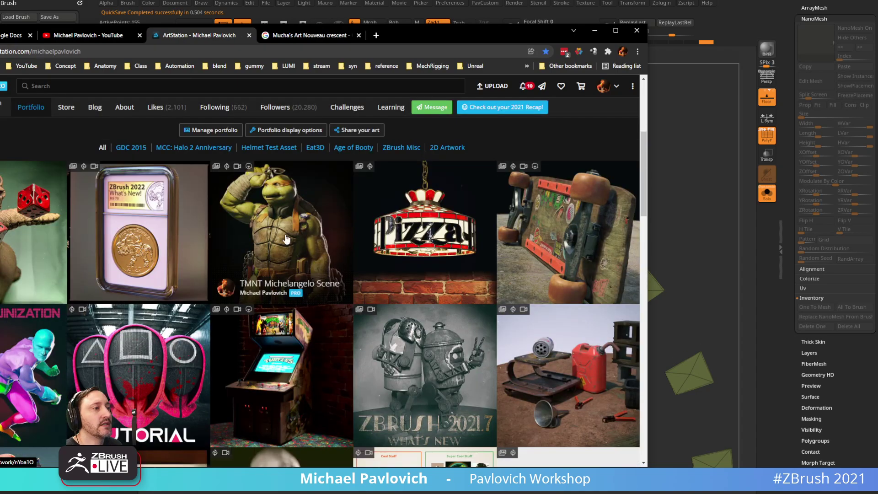
key(alt+Tab)
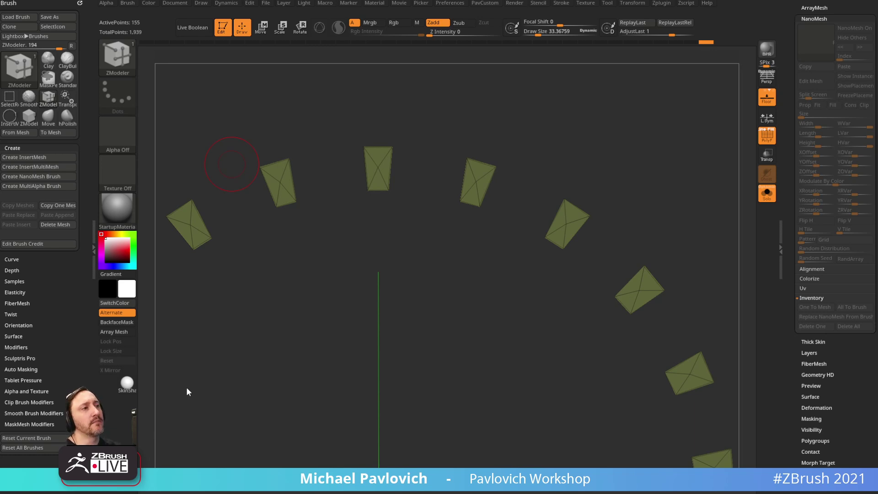
- Turn off Solo, make the arrayed small rings the active subtool and collapse the Modify Topology settings
ctrl+right_drag(632, 100, 703, 210)
click(766, 193)
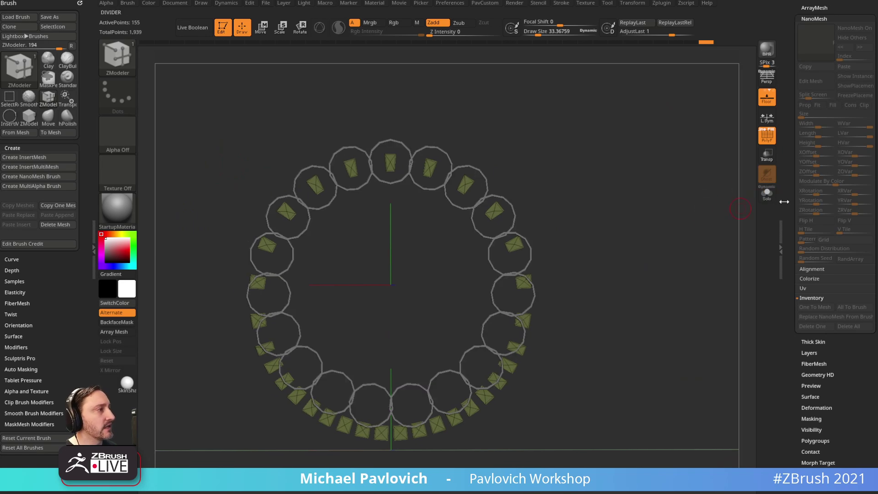
alt+click(396, 142)
drag(787, 194, 792, 290)
mouse_move(787, 173)
mouse_down()
mouse_move(791, 240)
mouse_move(803, 155)
mouse_move(788, 32)
mouse_up()
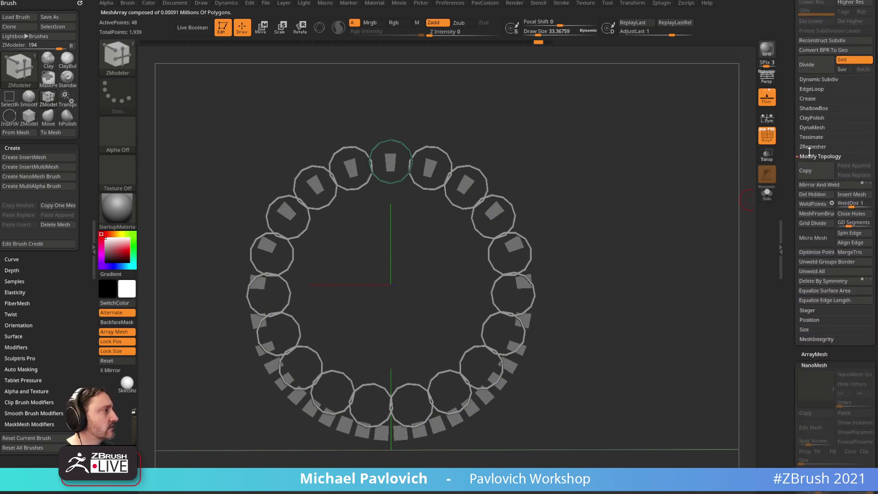
shift+click(814, 158)
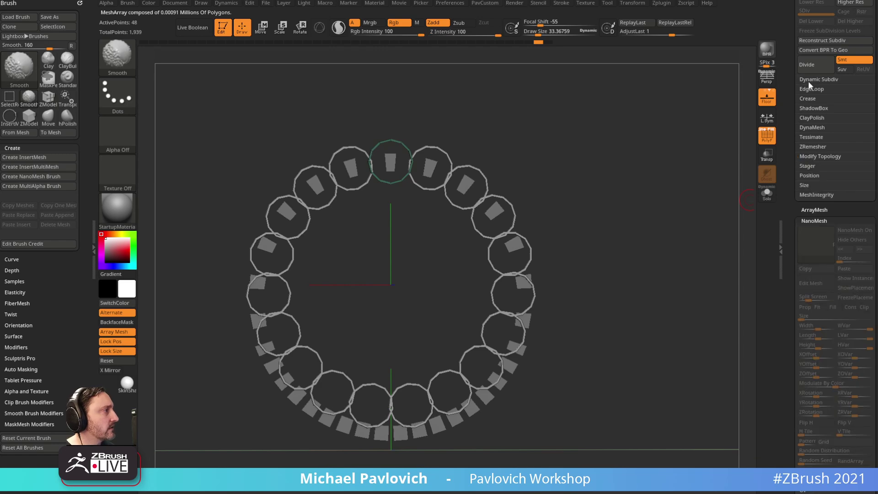
- Browse the ArrayMesh presets in LightBox
key(comma)
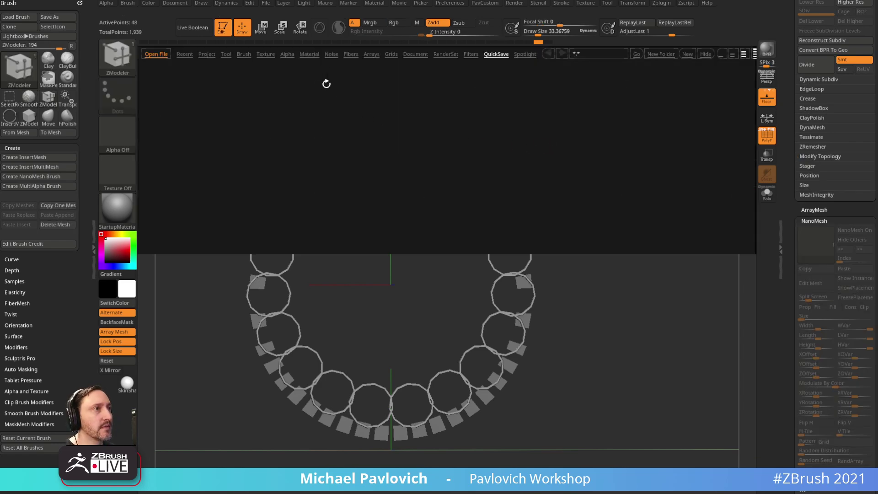
click(371, 55)
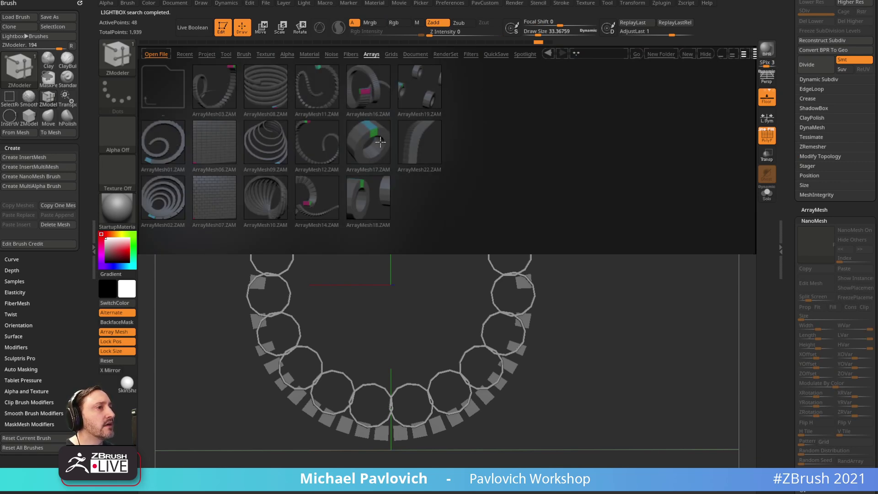
key(comma)
- Set the small rings' ArrayMesh Repeat to 10
drag(785, 208, 789, 165)
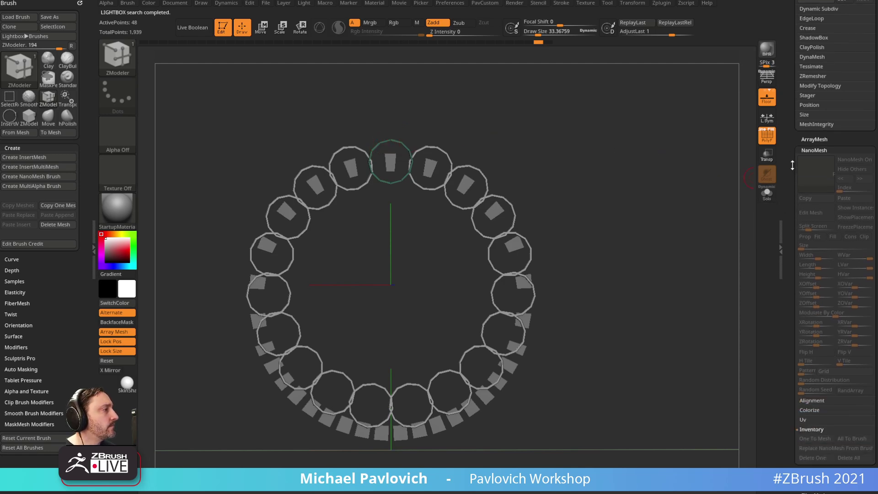
click(814, 139)
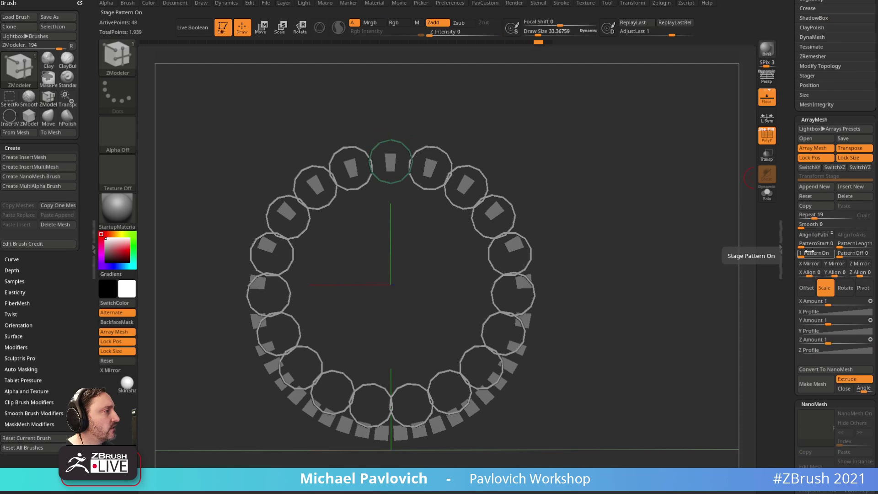
drag(814, 217, 810, 216)
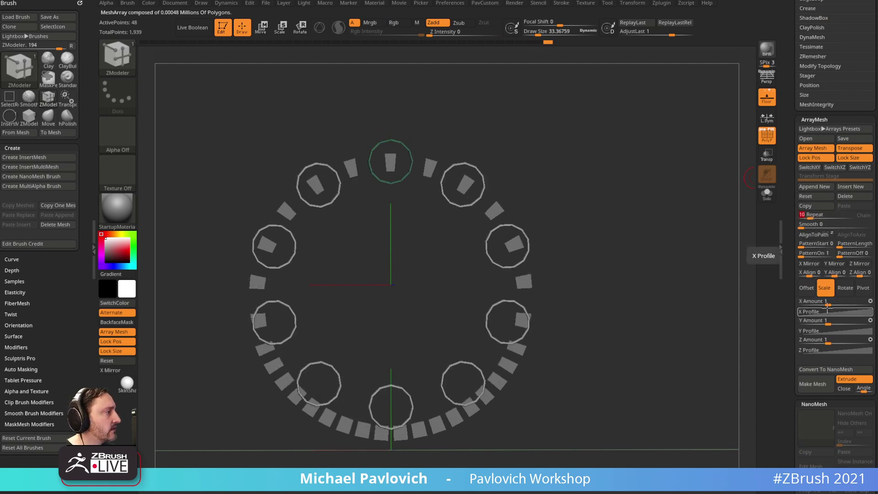
- Set the array's Z rotation amount to 180, and adjust it to 200 so the rings span half the circle
click(845, 288)
drag(843, 340, 854, 342)
text(180)
key(Return)
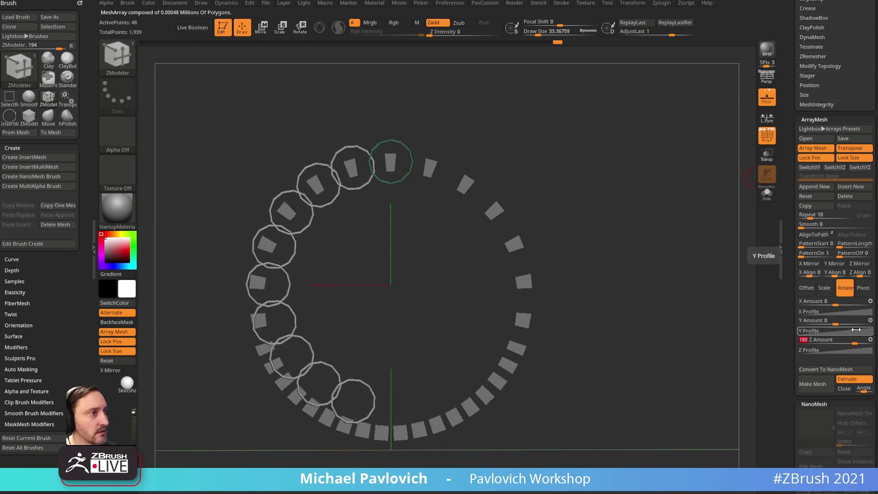
drag(854, 343, 845, 340)
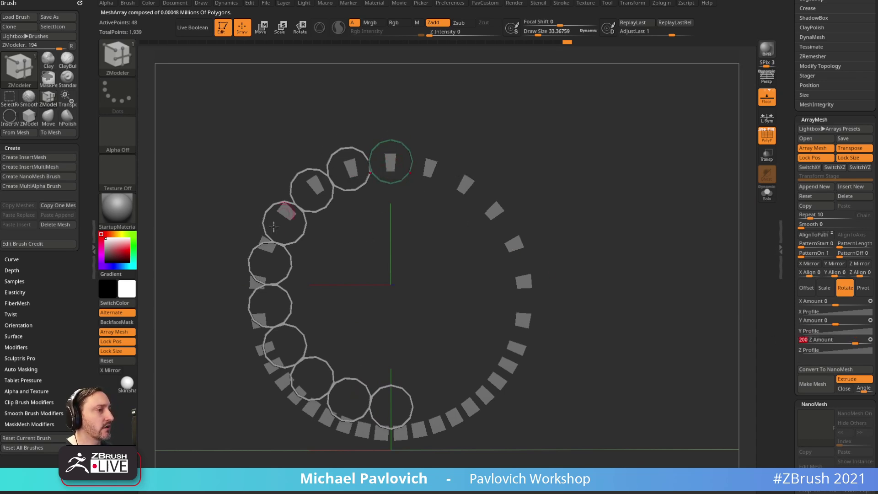
- Try a different Y scale amount on the ring array and undo it
click(824, 288)
drag(828, 323, 825, 324)
key(ctrl+z)
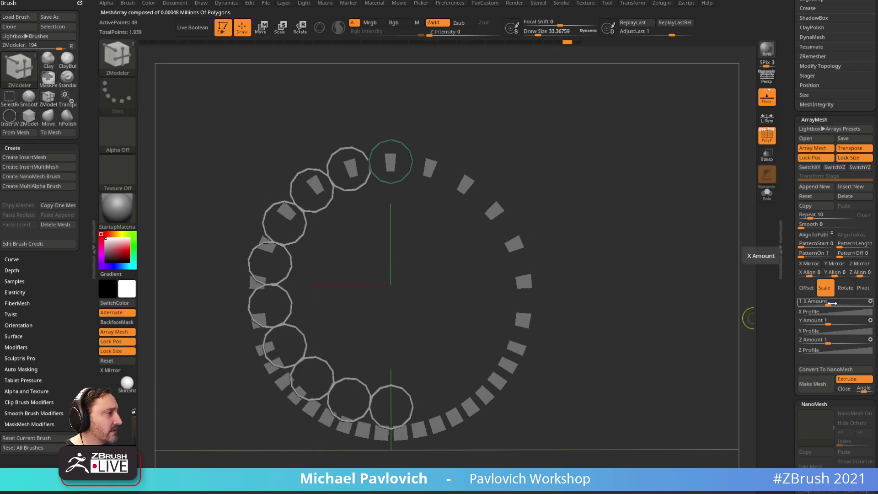
- Scale the ring array down to 0.57392 on all axes with the Transpose line and shift its X offset to -0.06
key(e)
key(w)
key(e)
alt+drag(423, 257, 418, 231)
drag(385, 331, 388, 325)
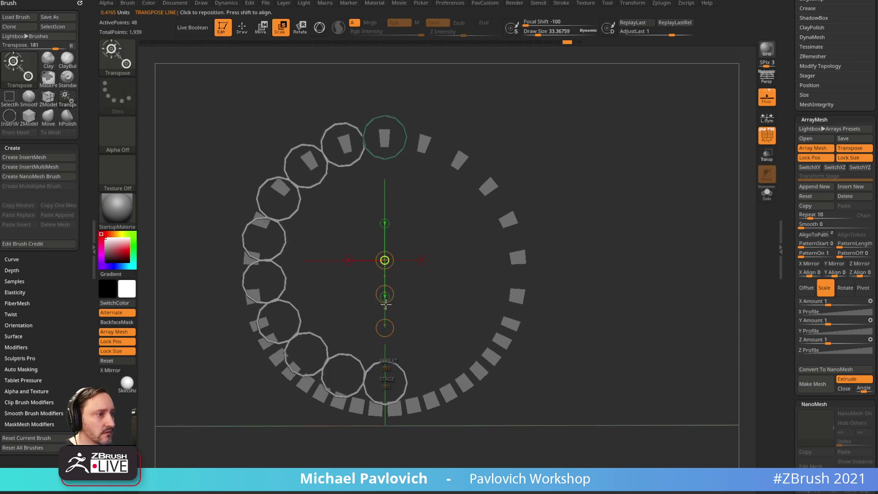
drag(385, 327, 379, 458)
key(w)
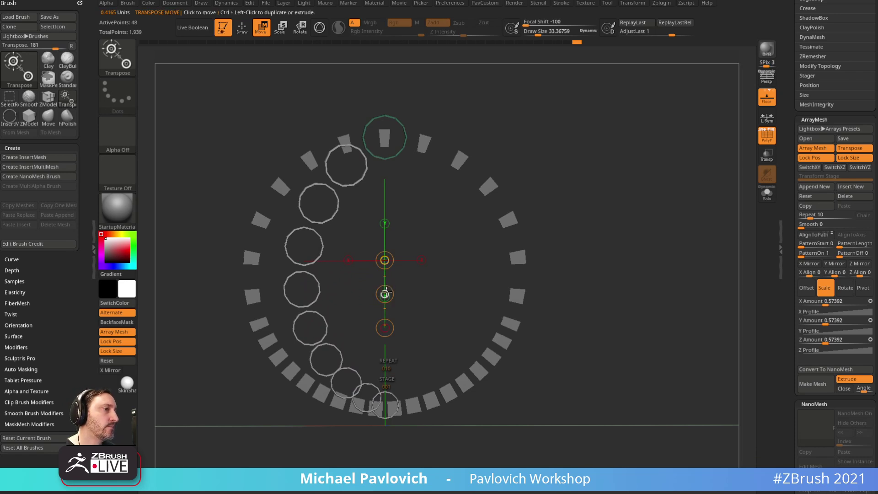
click(350, 259)
mouse_move(351, 260)
mouse_down()
mouse_move(269, 255)
mouse_move(350, 260)
mouse_up()
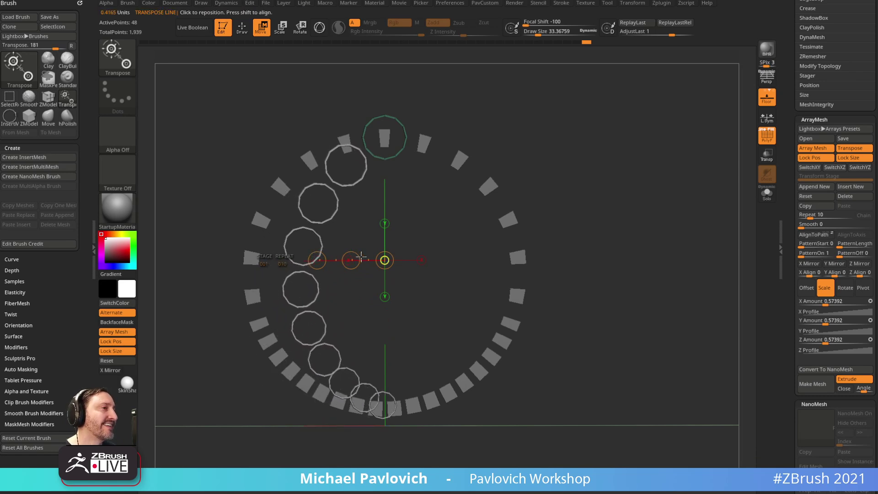
- Append a second array stage, turn on its X Mirror and try an X scale of about 1.31
click(815, 187)
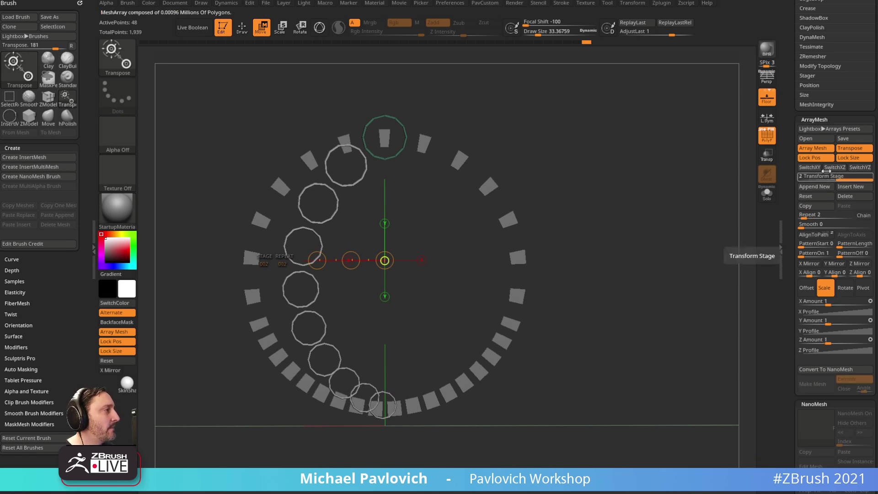
click(811, 264)
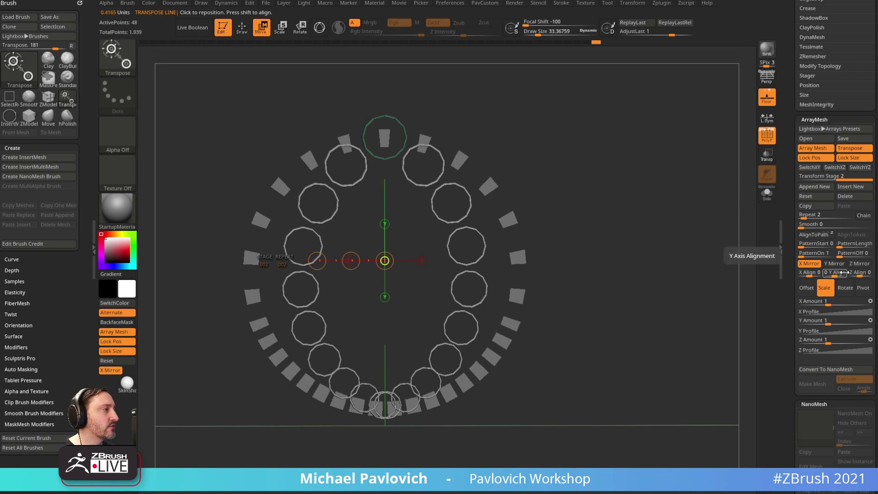
click(846, 293)
click(826, 289)
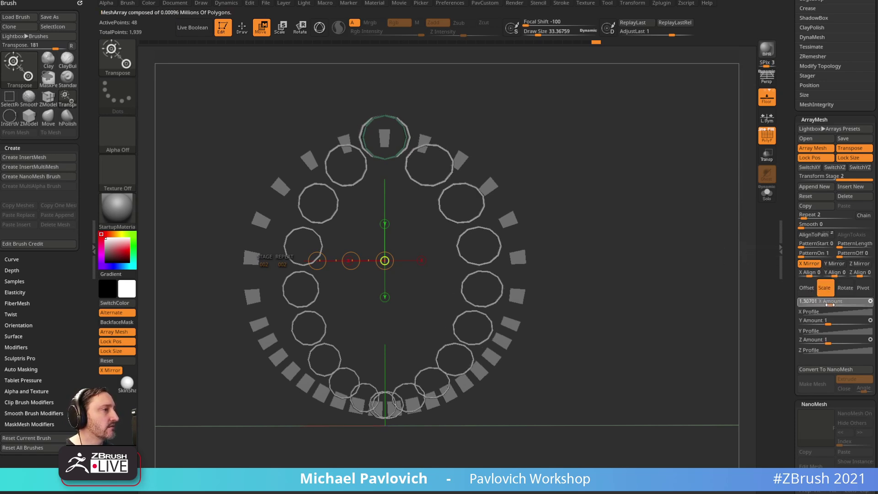
- Set the second stage's Repeat to 1, try an X scale of about 0.45 and show its offset amounts
click(805, 217)
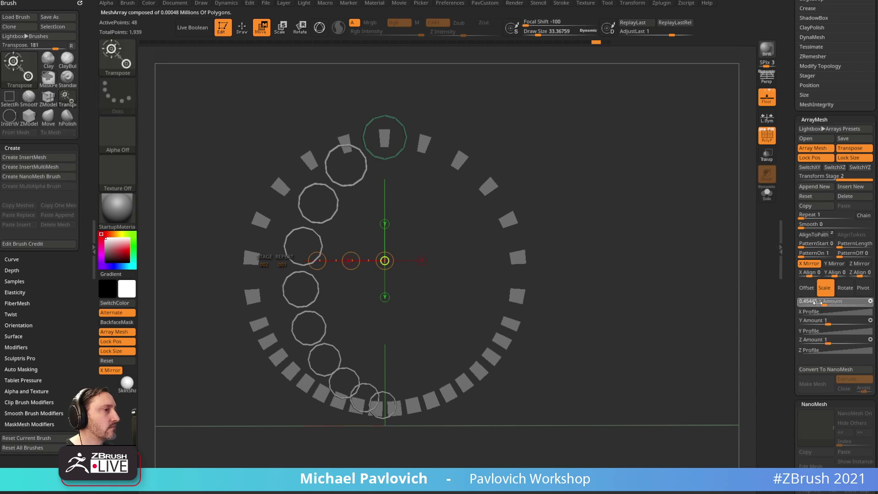
click(845, 288)
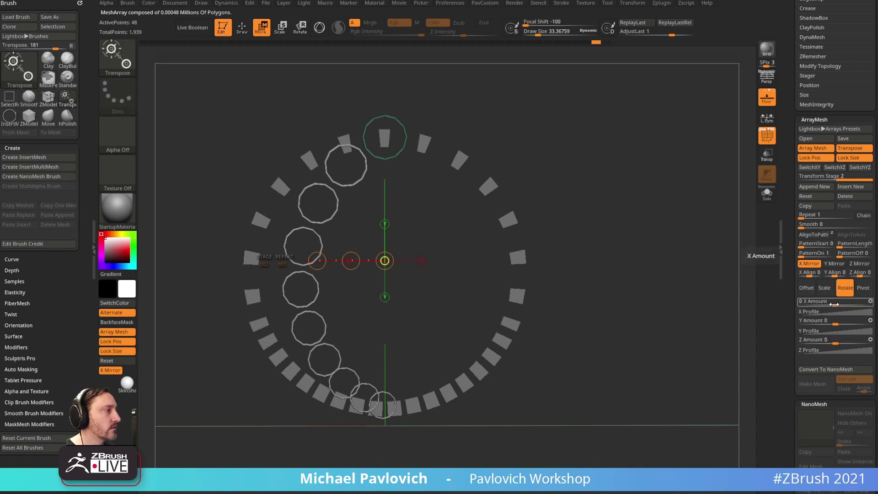
click(824, 287)
click(807, 289)
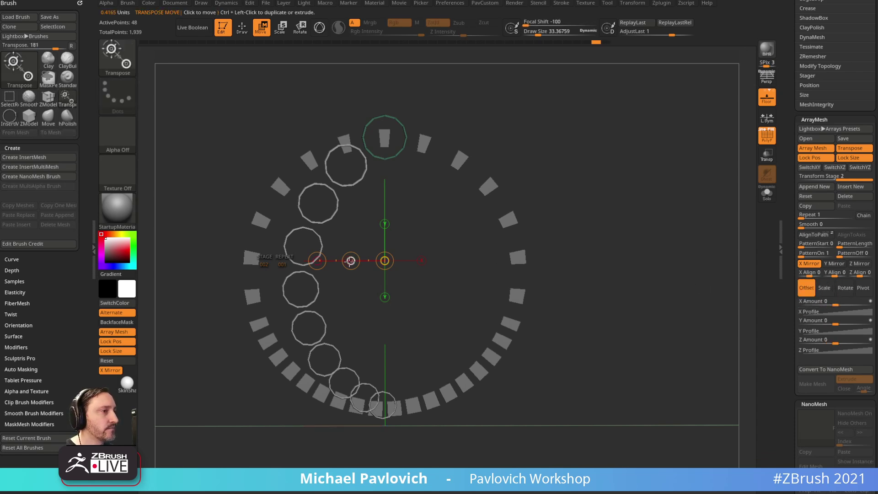
- Try moving and scaling the second array stage with the Transpose line, undo the move, and recentre the line
drag(351, 260, 339, 258)
key(ctrl+z)
key(ctrl+z)
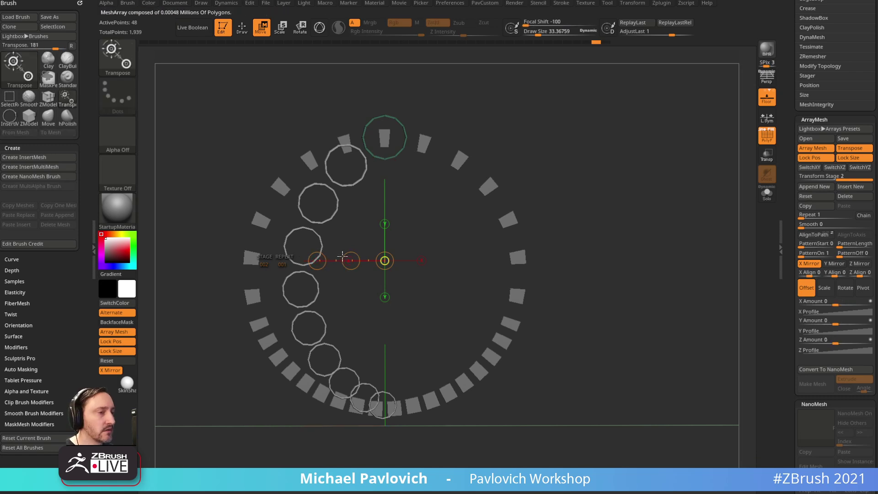
key(e)
mouse_move(351, 259)
mouse_down()
mouse_move(343, 259)
mouse_move(387, 281)
mouse_move(351, 262)
mouse_move(365, 257)
mouse_up()
click(319, 260)
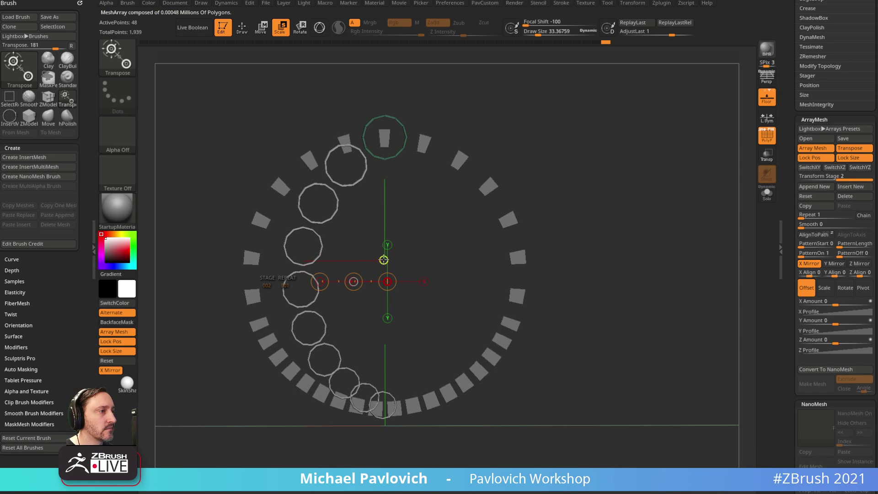
click(385, 261)
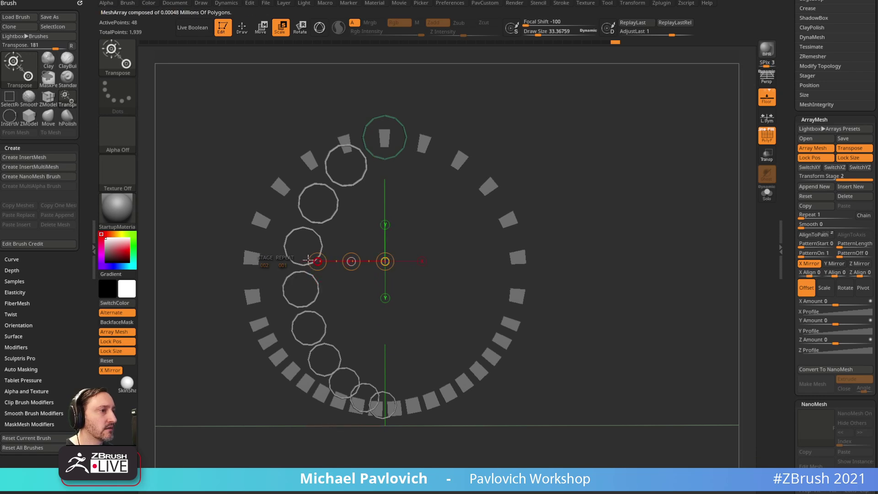
- Return to transform stage 1, try adjusting the array with the Transpose line's handles, and undo these changes
drag(261, 267, 207, 265)
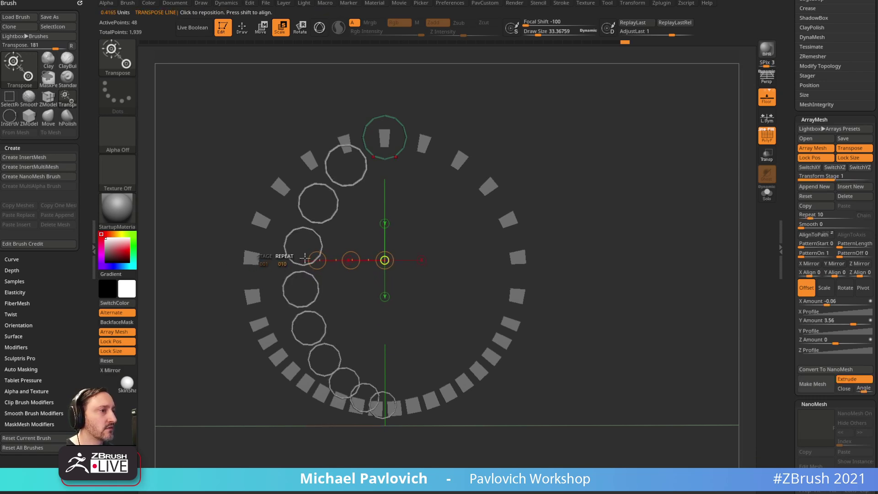
drag(320, 259, 351, 260)
key(ctrl+z)
drag(384, 261, 365, 272)
key(ctrl+z)
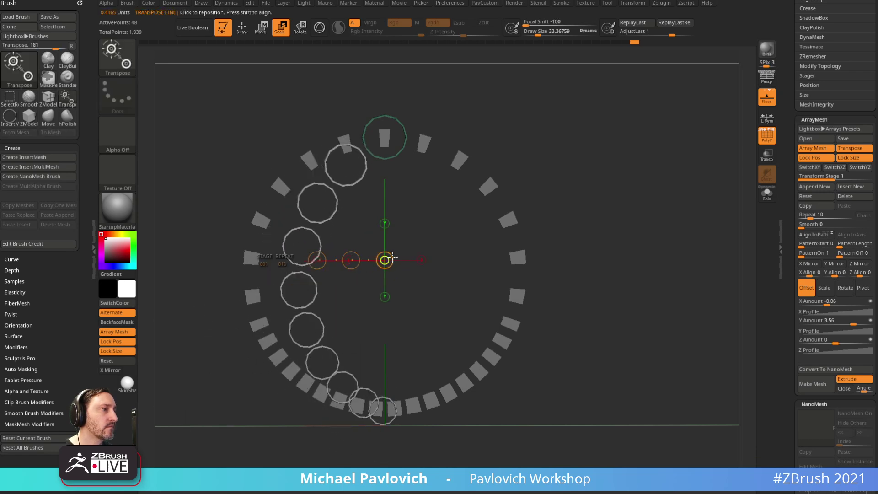
- Set stage 1's X offset to -0.02238 and check the array from the side
drag(830, 304, 742, 337)
drag(661, 278, 599, 276)
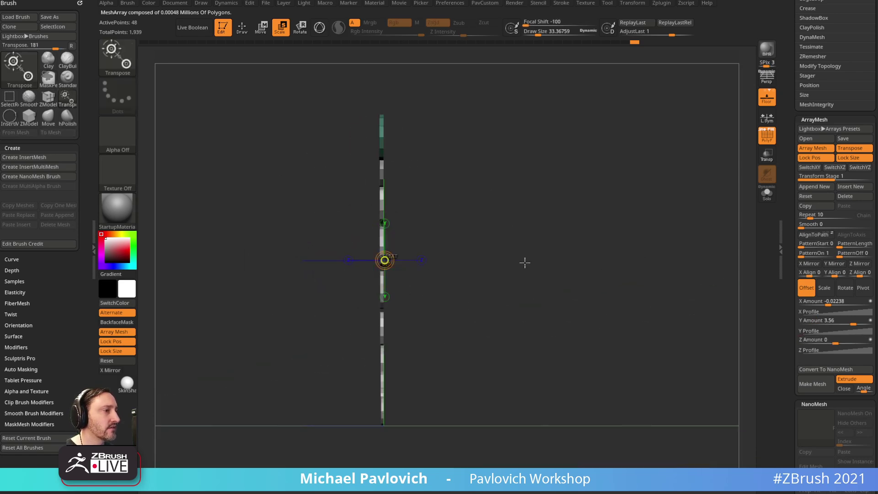
shift+drag(524, 263, 585, 256)
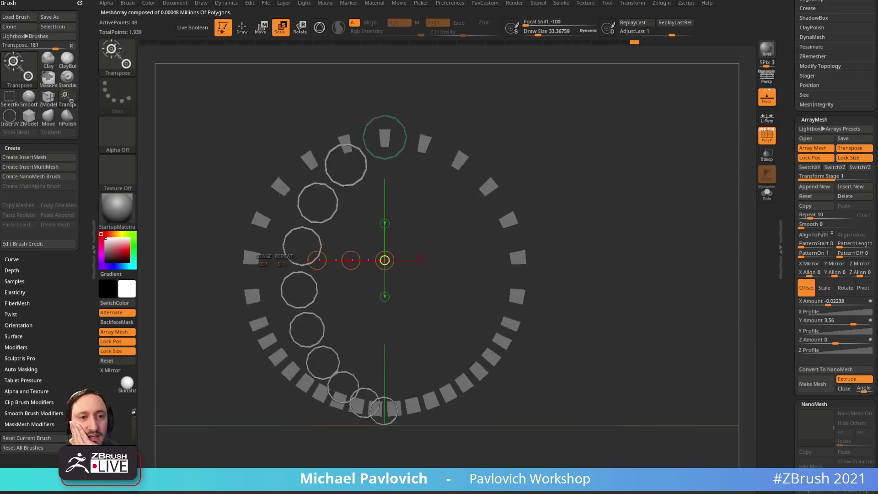